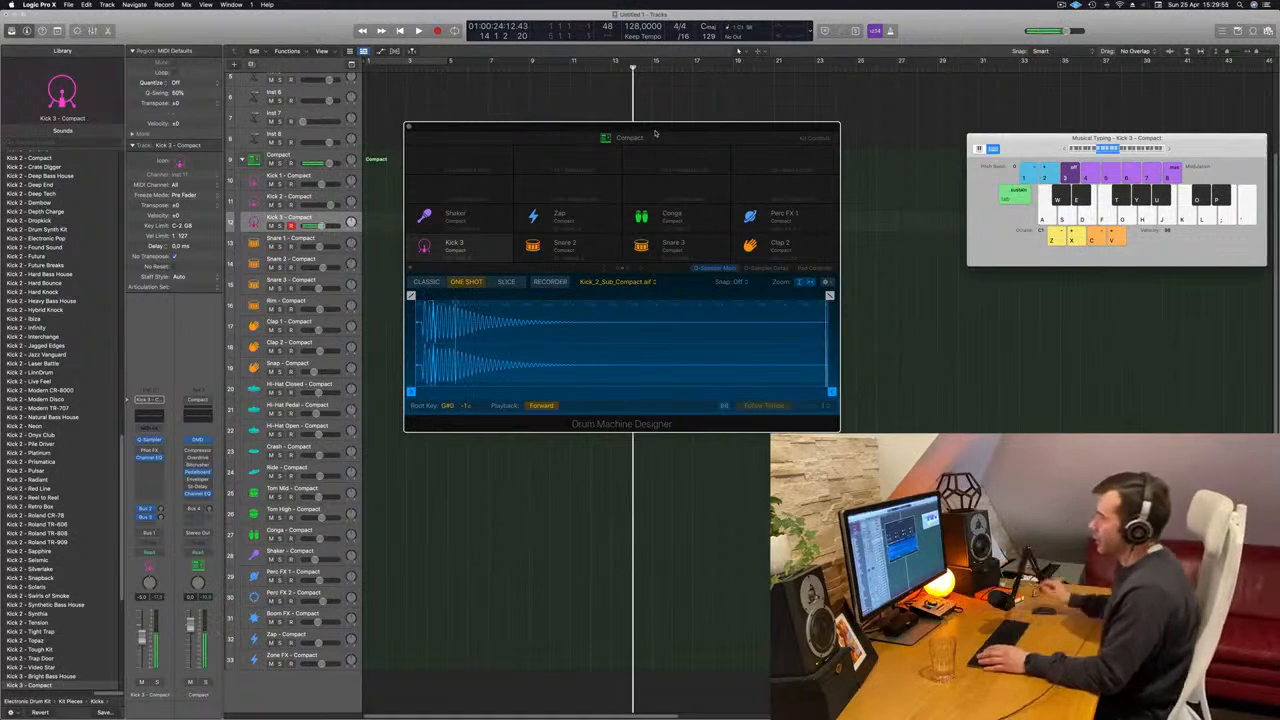
- Play the Kick 2 sound from its own track and move the Drum Machine Designer window aside
left_click(331, 196)
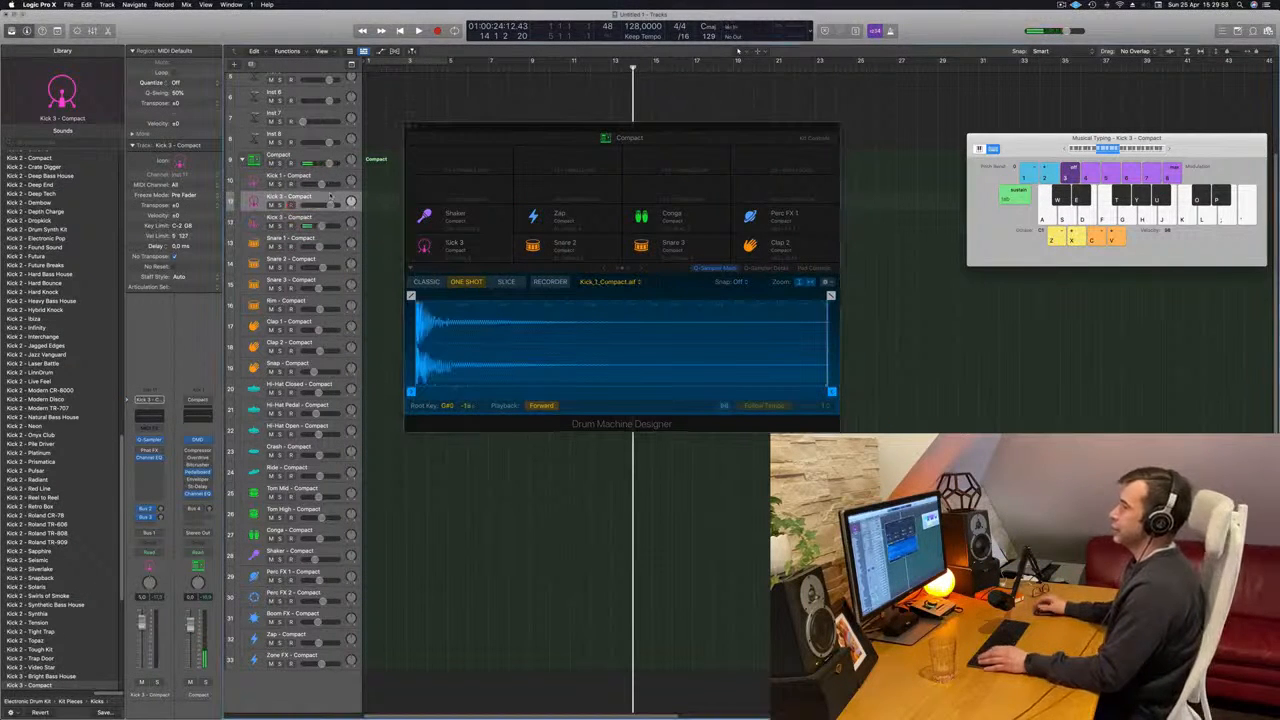
key("a")
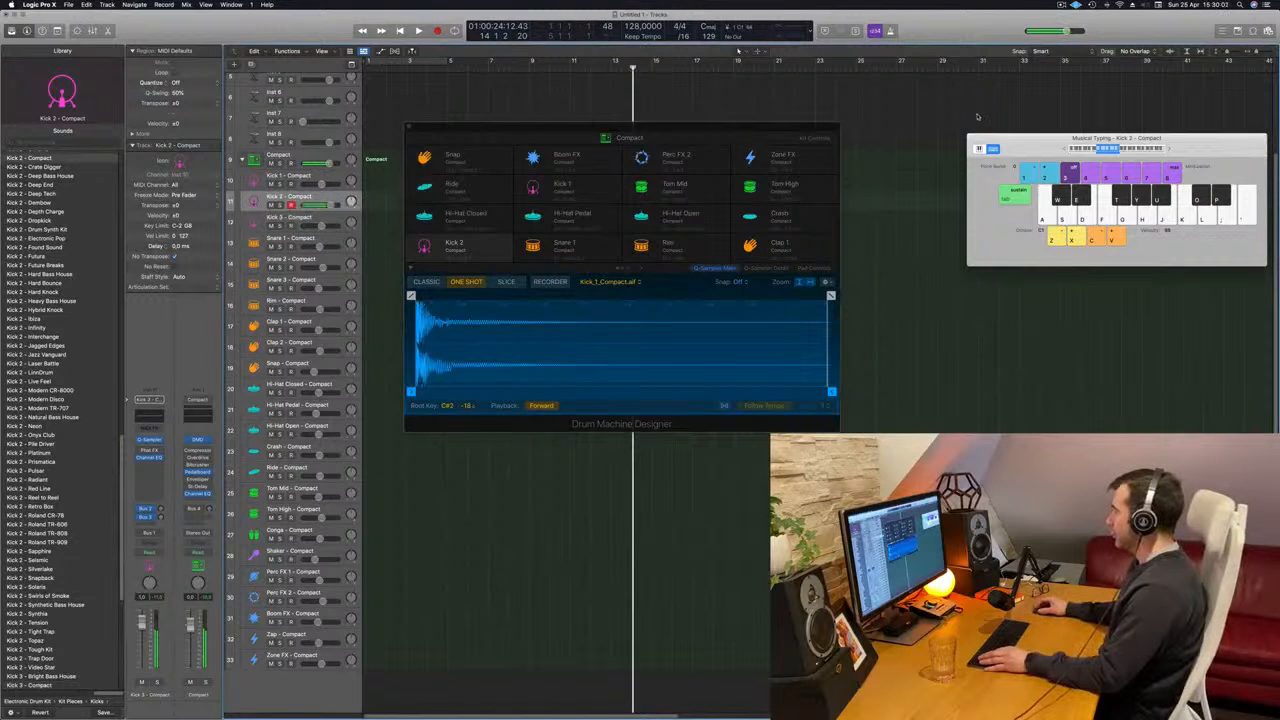
left_click_drag(747, 130, 938, 131)
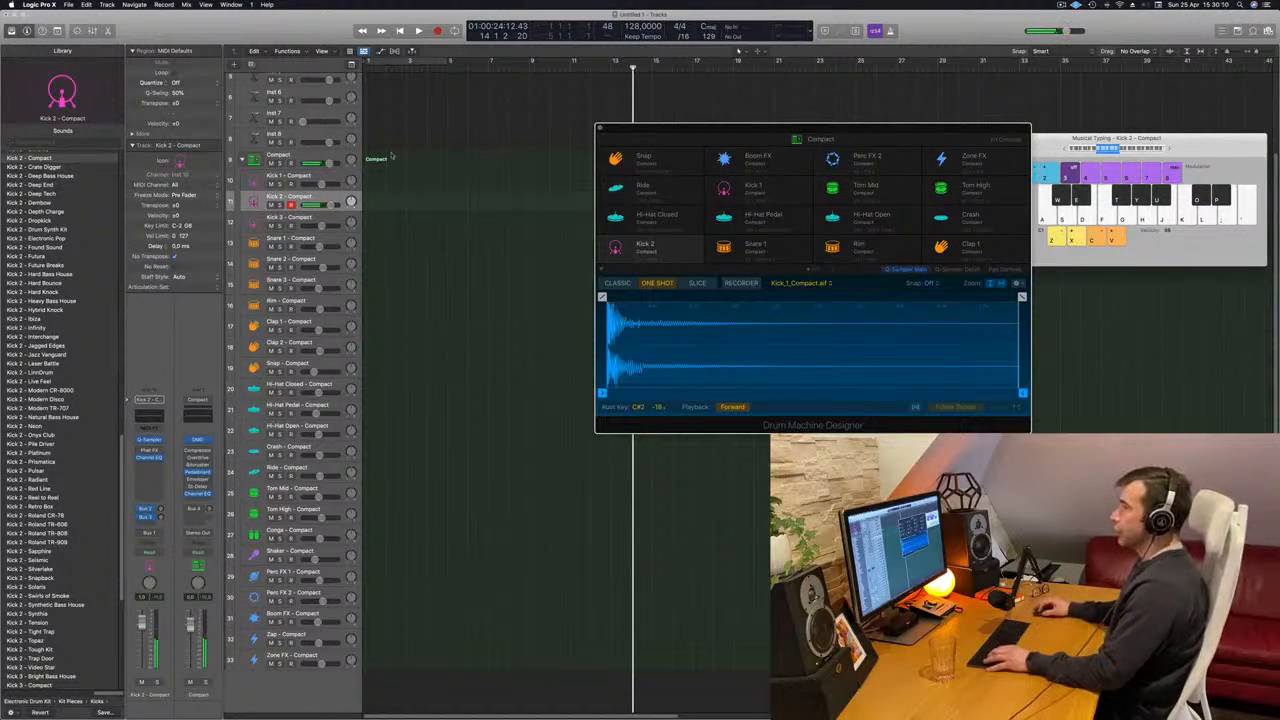
- Select the main Compact track and audition several of its drum sounds with Musical Typing
left_click(312, 155)
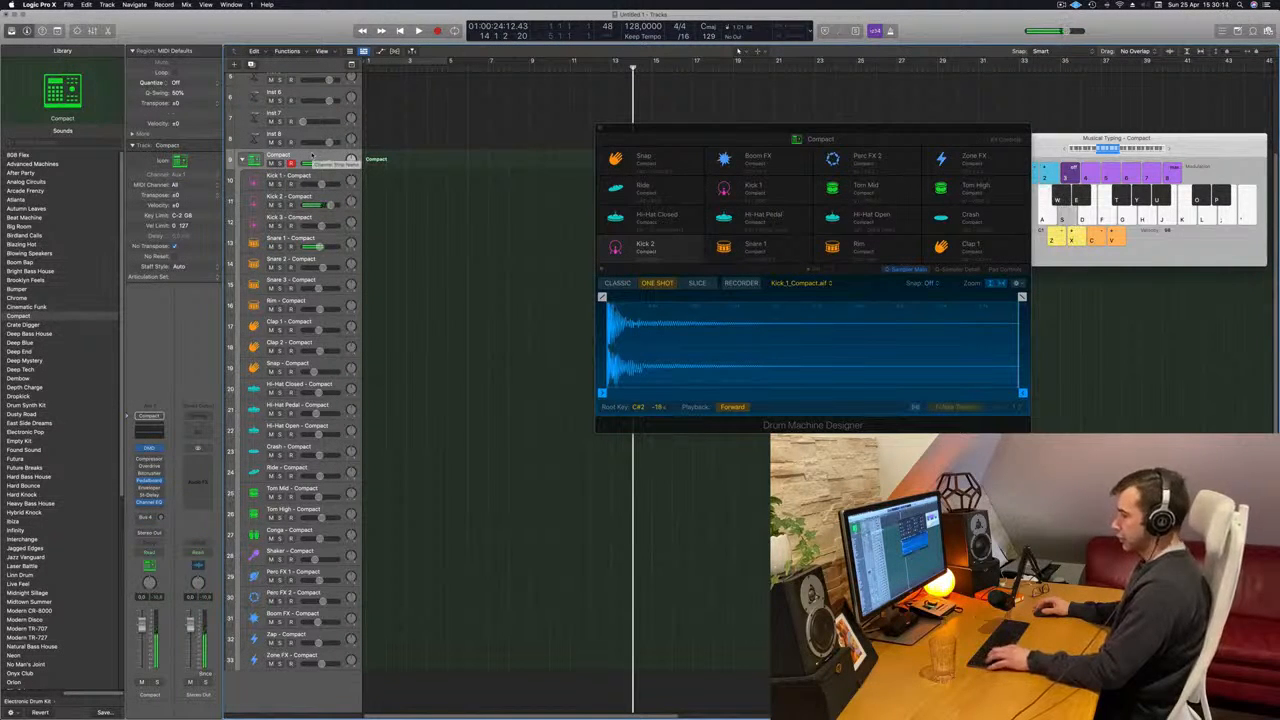
key("w")
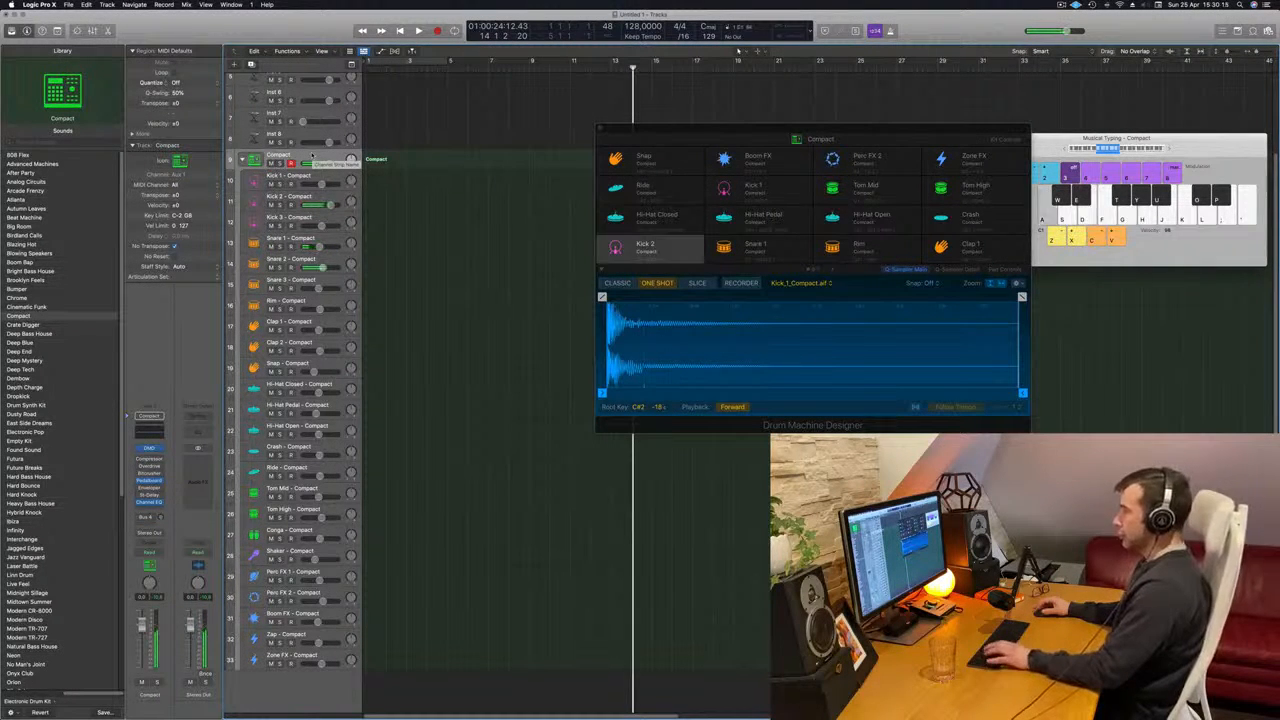
key("w")
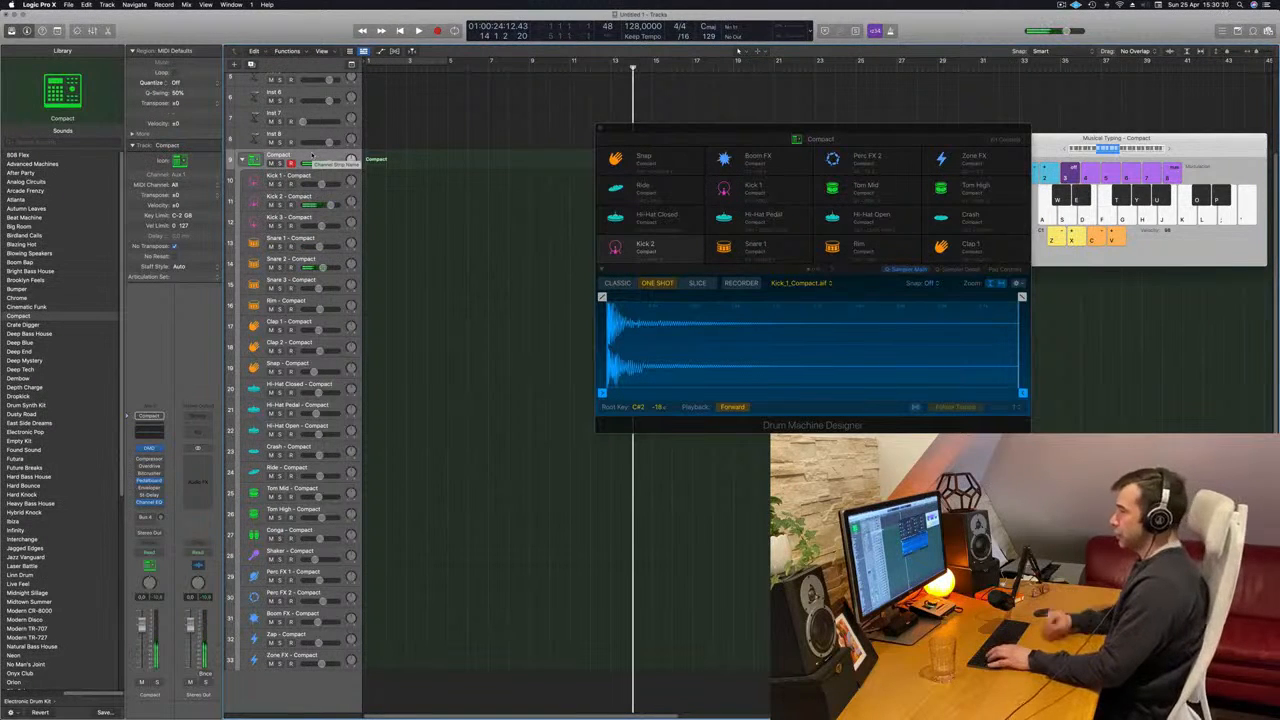
key("f")
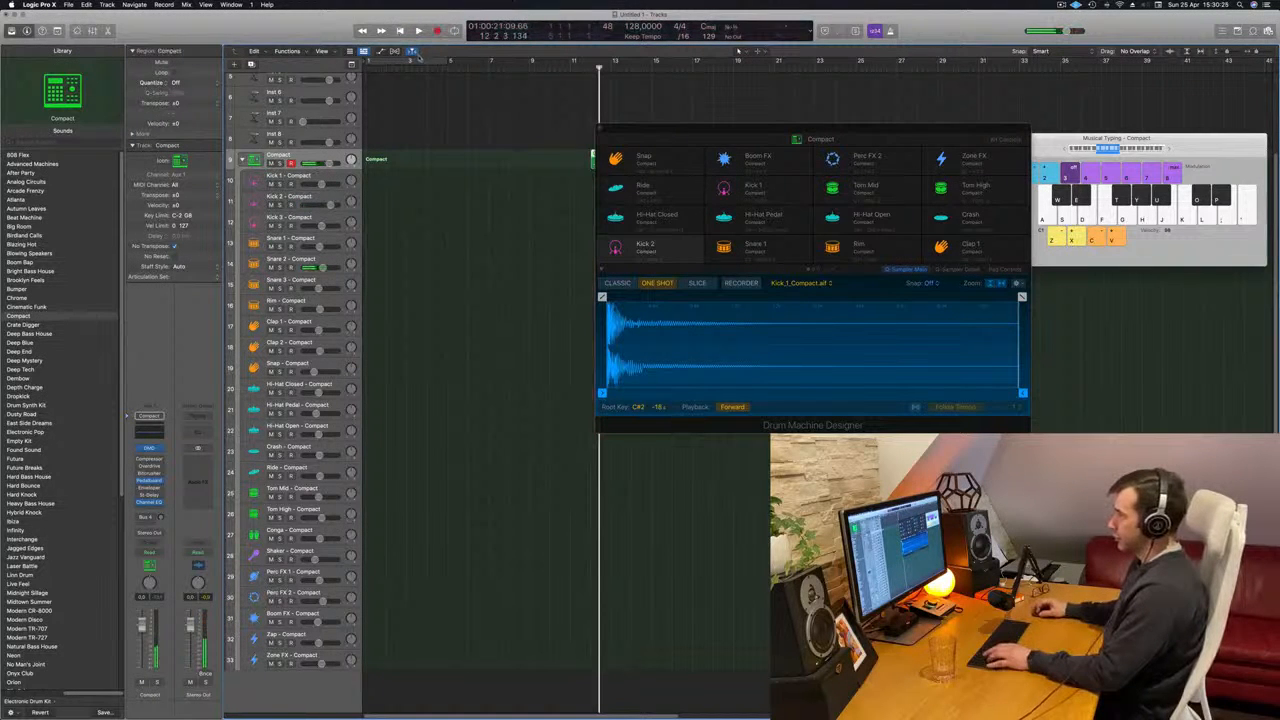
- Record an alternating Kick 2 and Snare 2 pattern on the Compact track within the bar 1 to 5 cycle, and play it back
key("r")
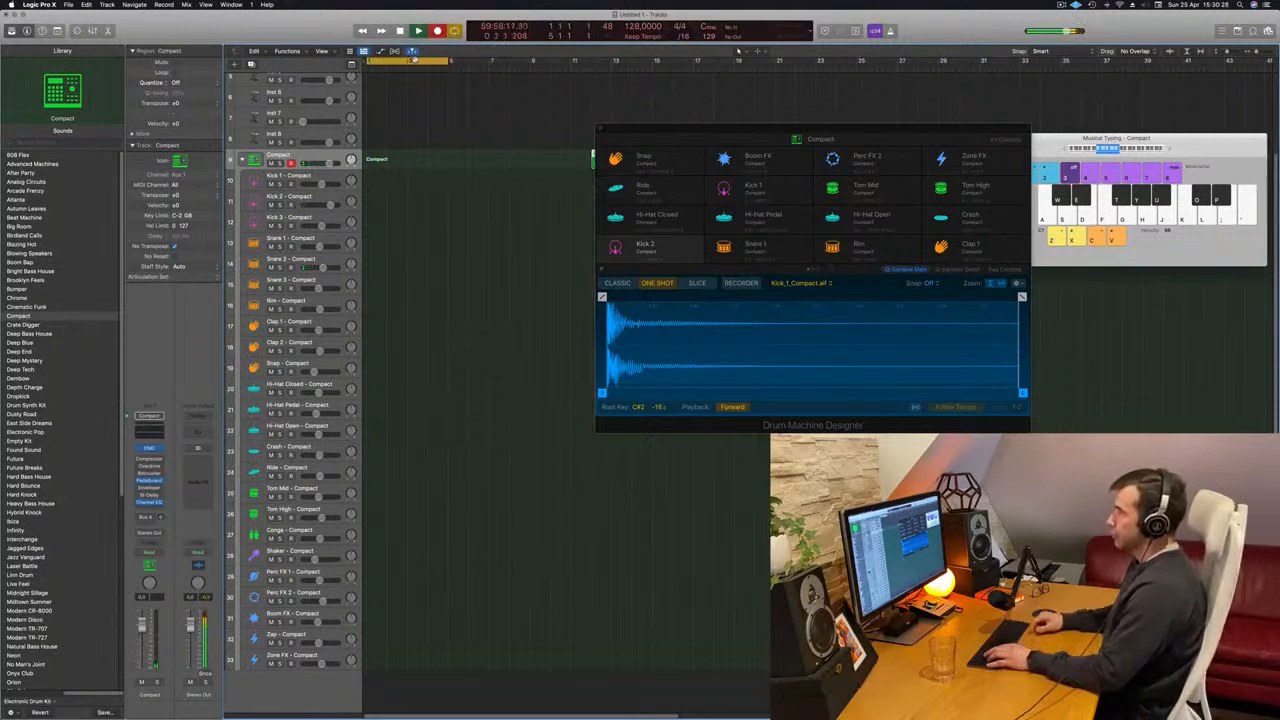
key("a")
key("d")
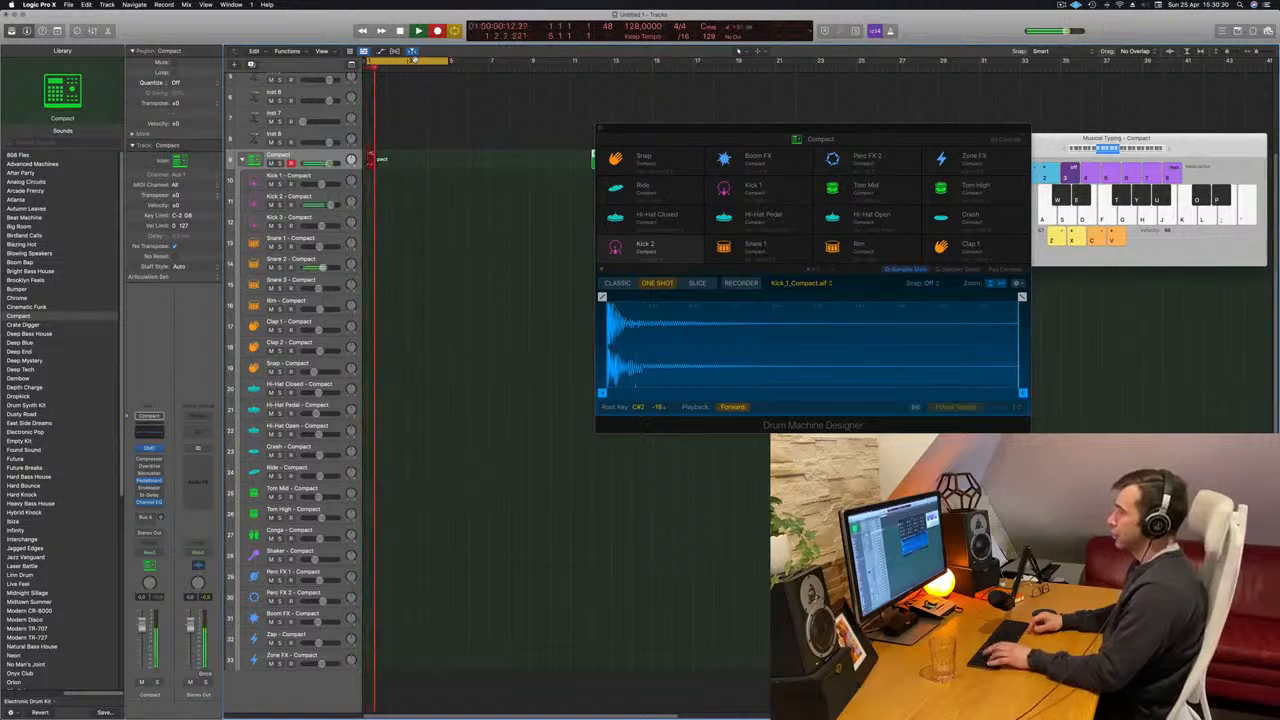
key("a")
key("d")
key("a")
key("d")
key("a")
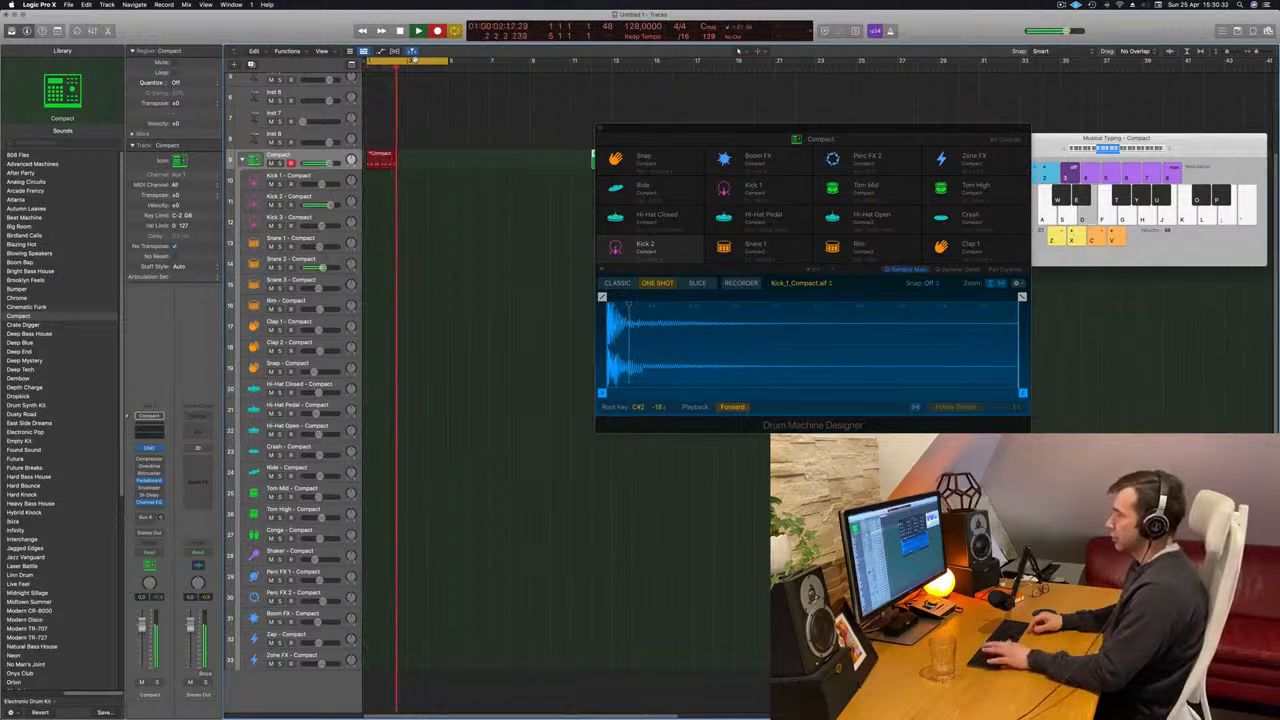
key("a")
key("d")
key("a")
key("d")
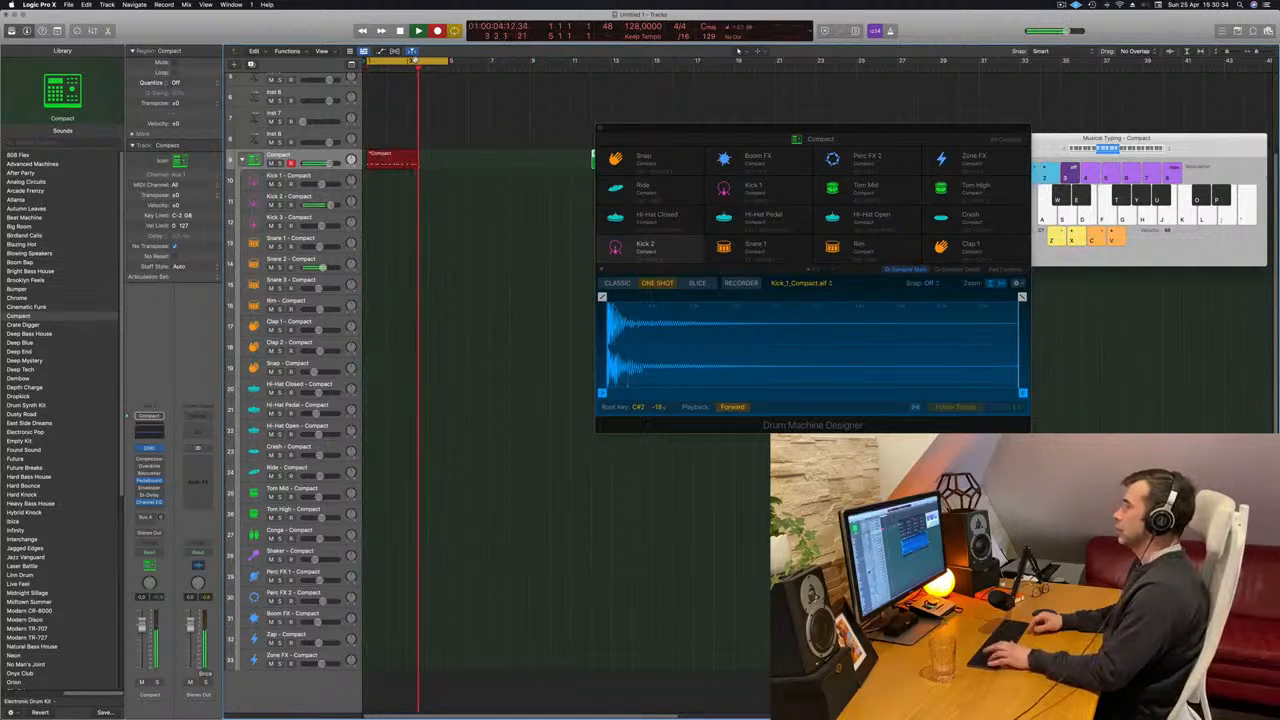
key("a")
key("a")
key("d")
key("space")
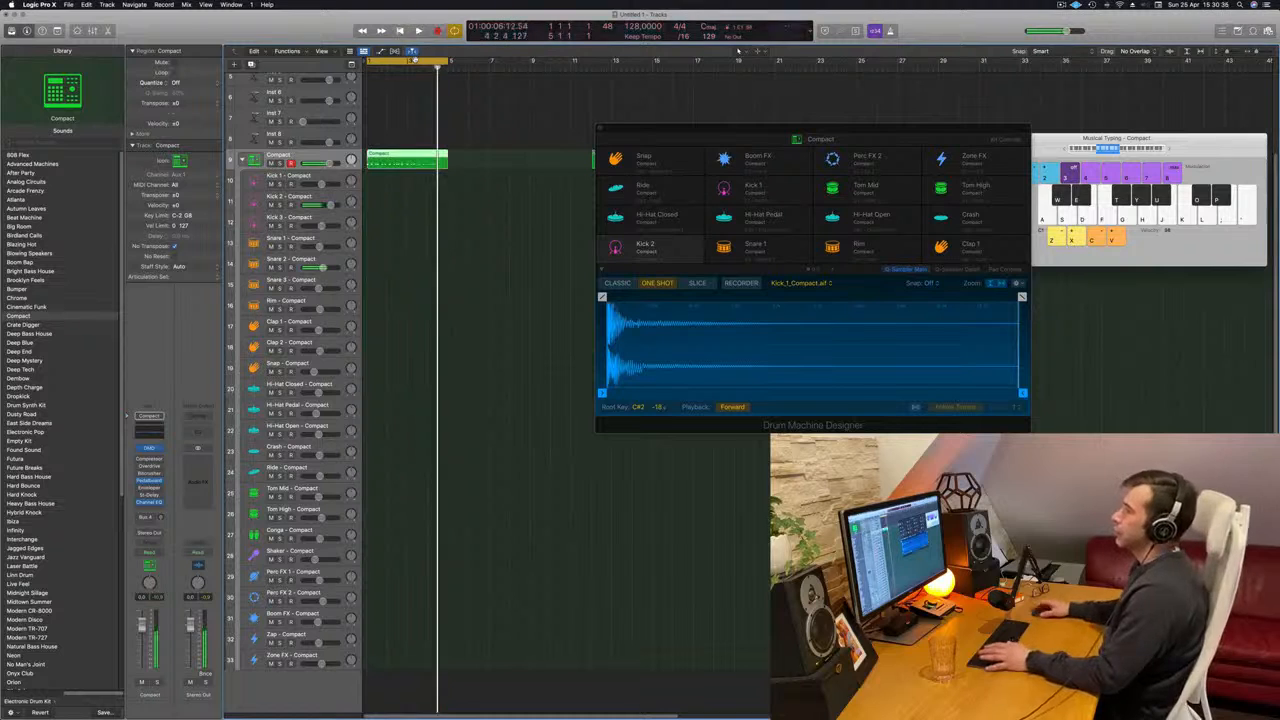
key("Return")
key("space")
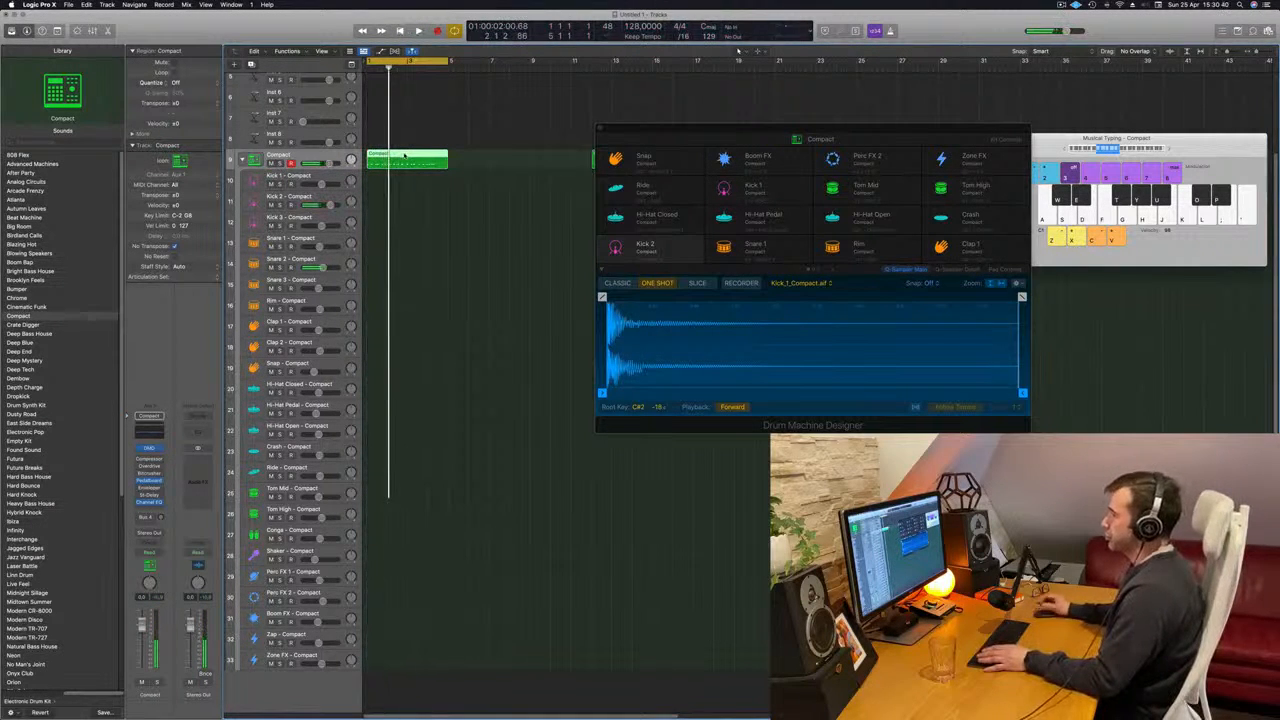
- Open the recorded region in the Piano Roll and quantize all its notes to 1/16
double_click(404, 155)
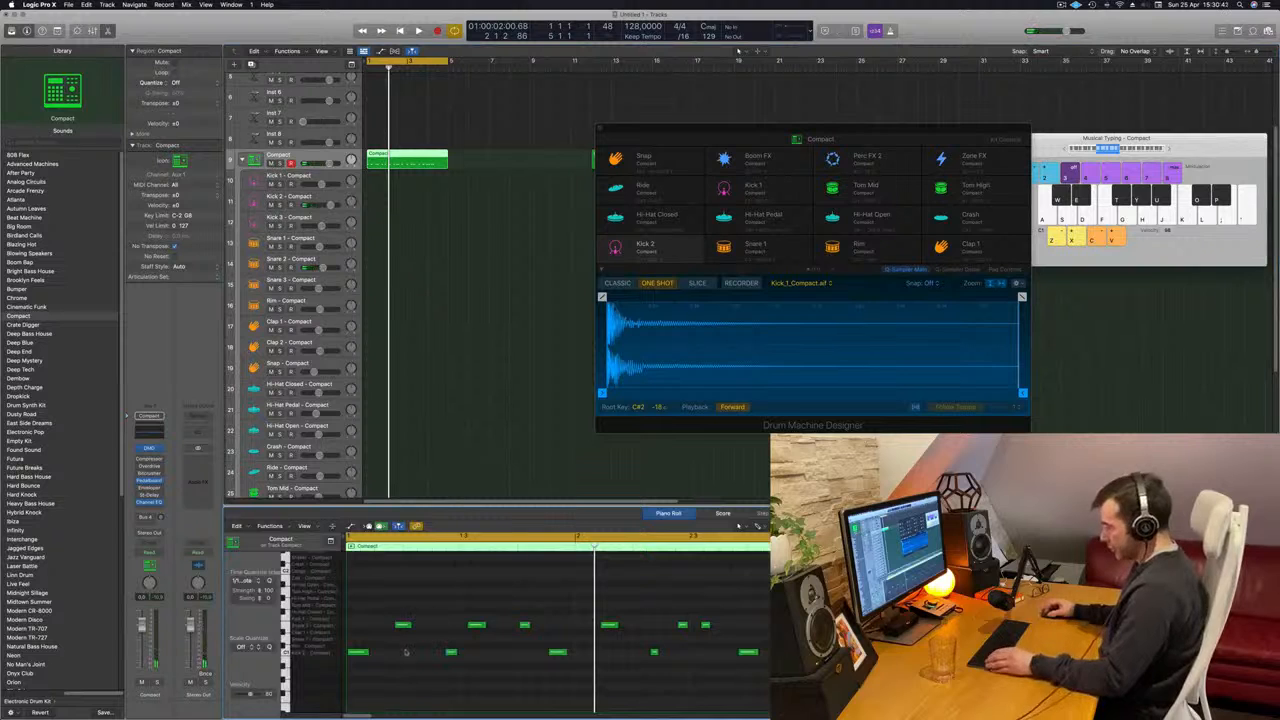
key("super+a")
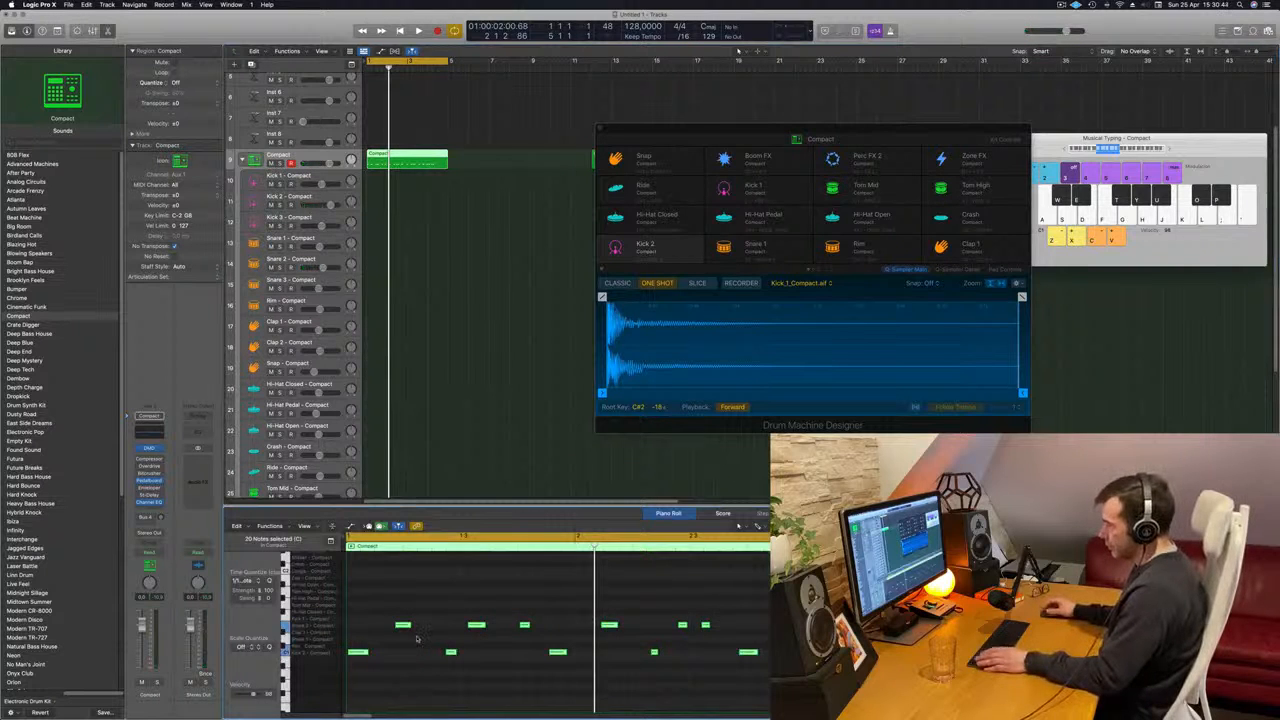
left_click(433, 597)
key("space")
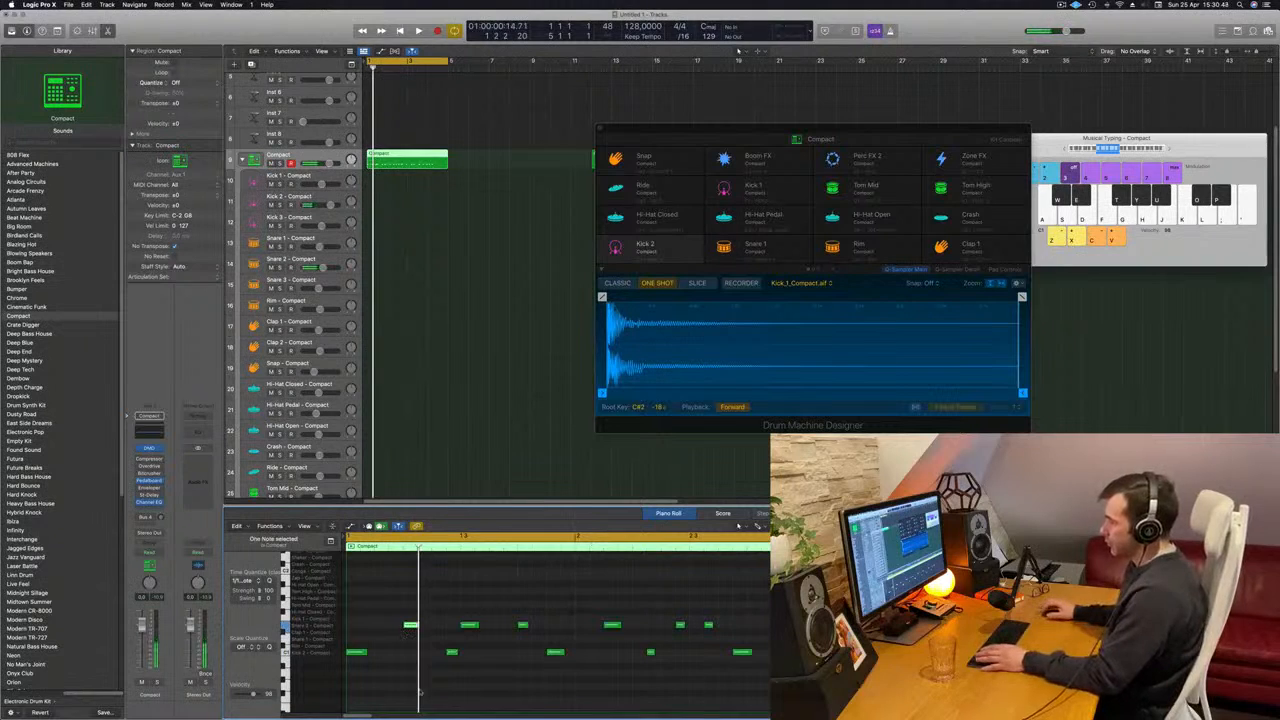
- Move the second Kick 2 note in bar 1 slightly earlier and check the timing in playback
left_click_drag(458, 614, 534, 666)
key("space")
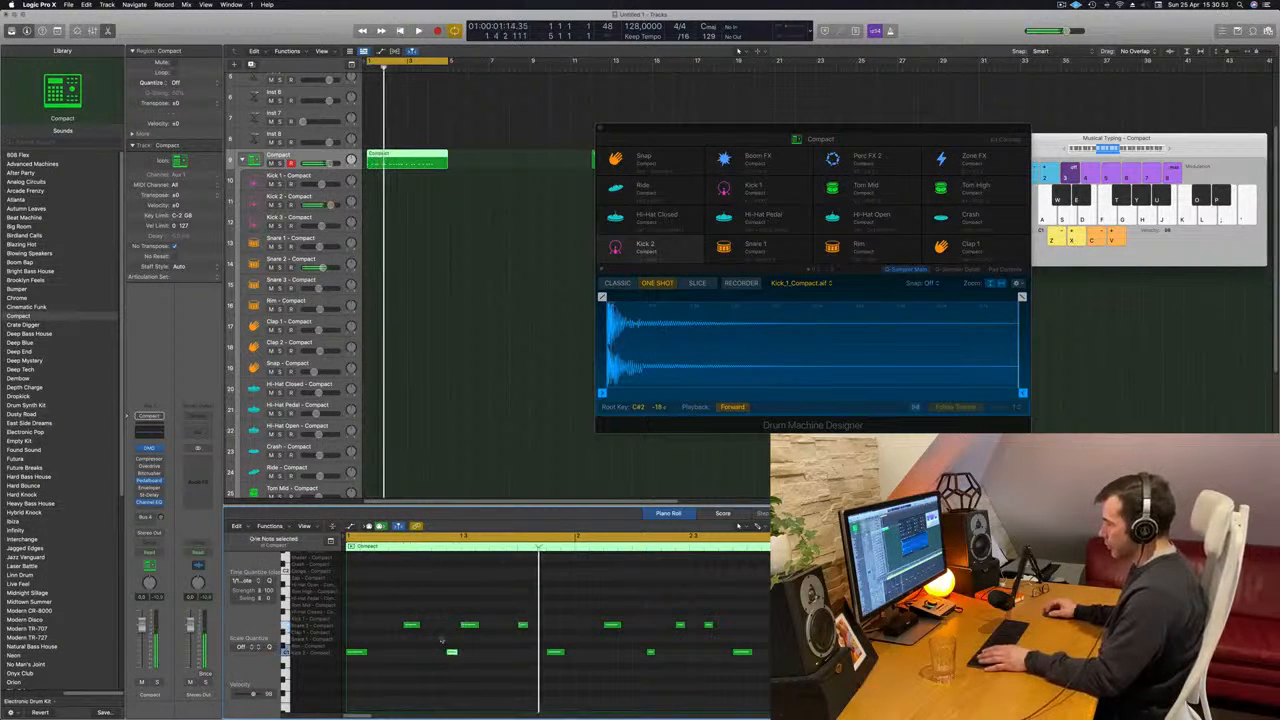
left_click_drag(455, 655, 440, 655)
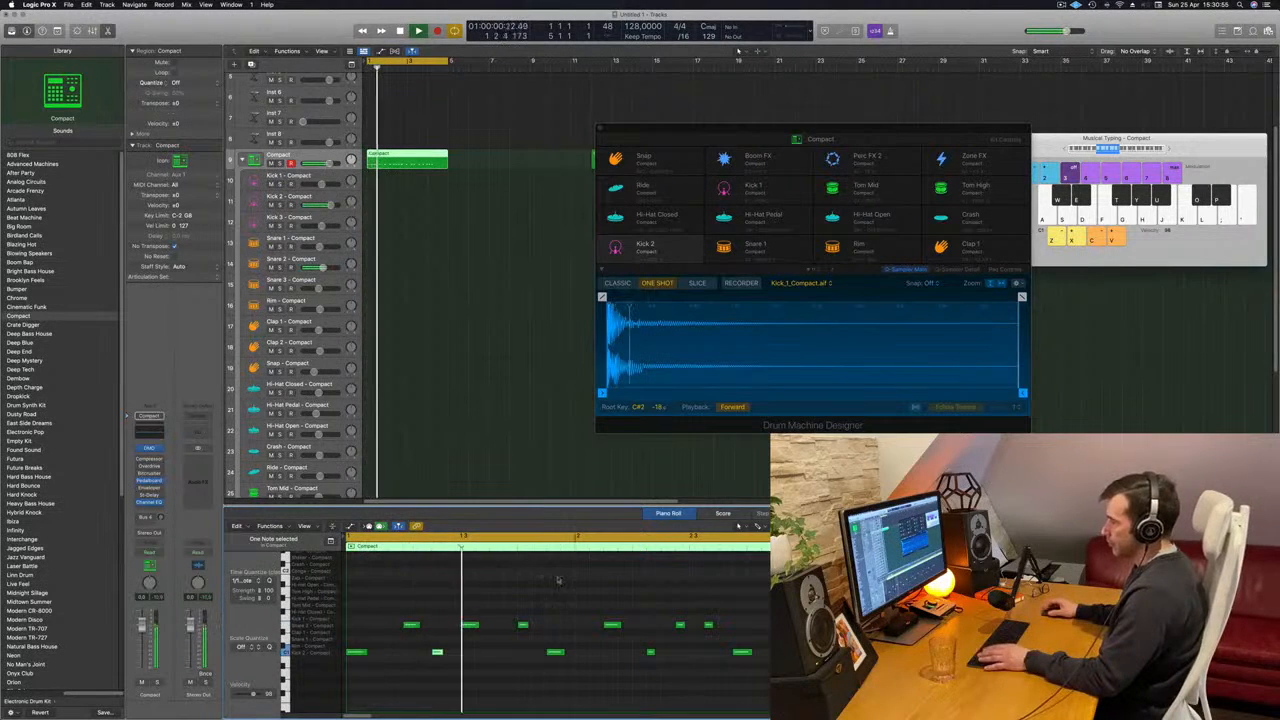
key("space")
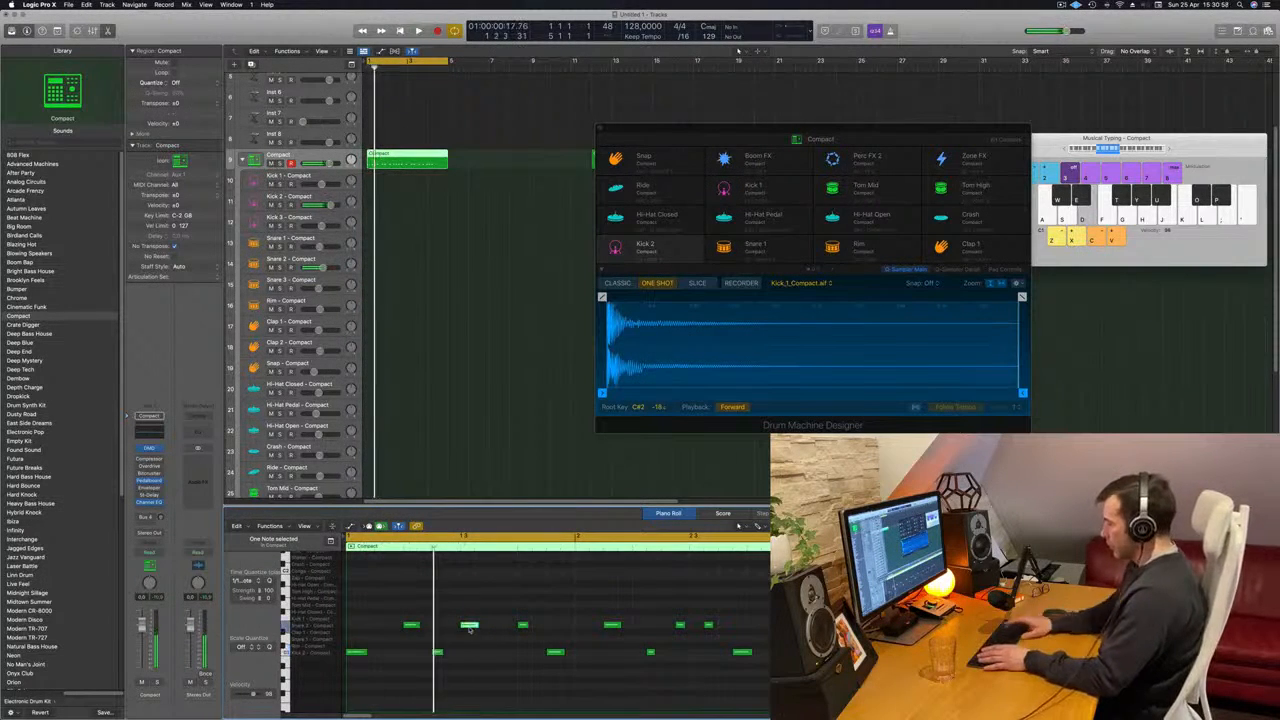
- Delete all notes after the first three, keeping only the opening kick, snare and kick, and play the result
left_click_drag(490, 592, 770, 690)
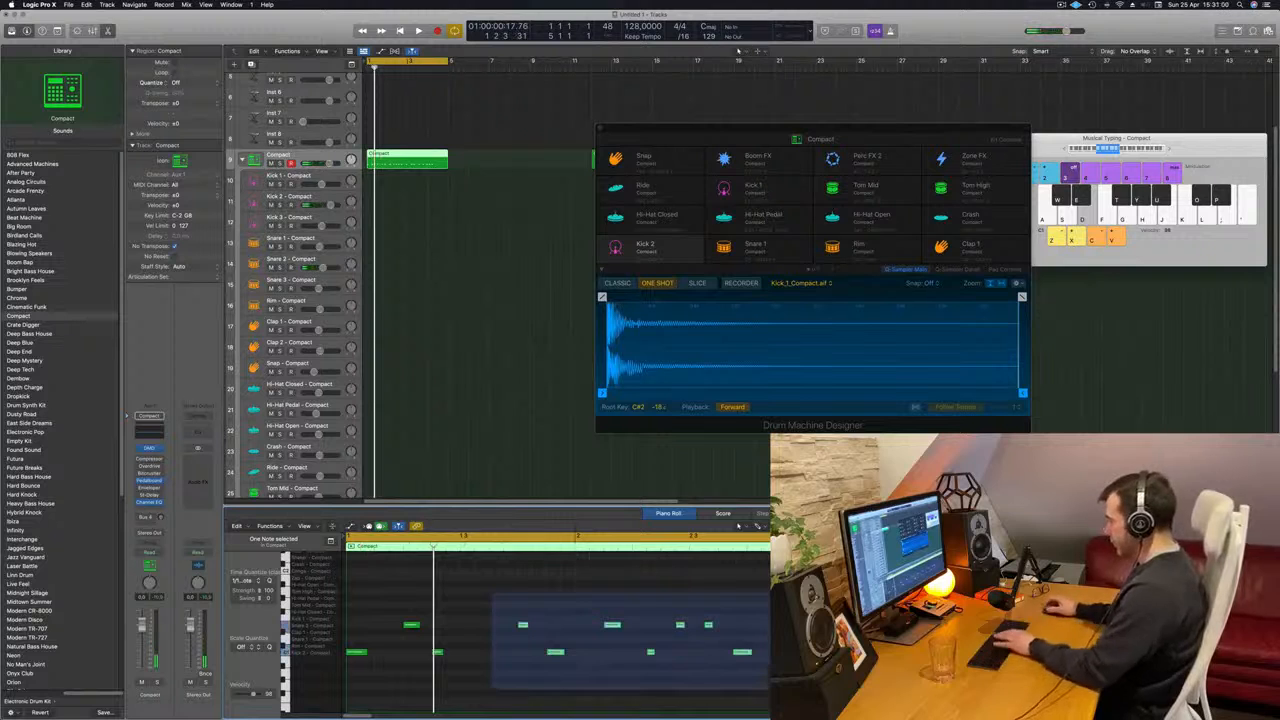
key("Delete")
key("space")
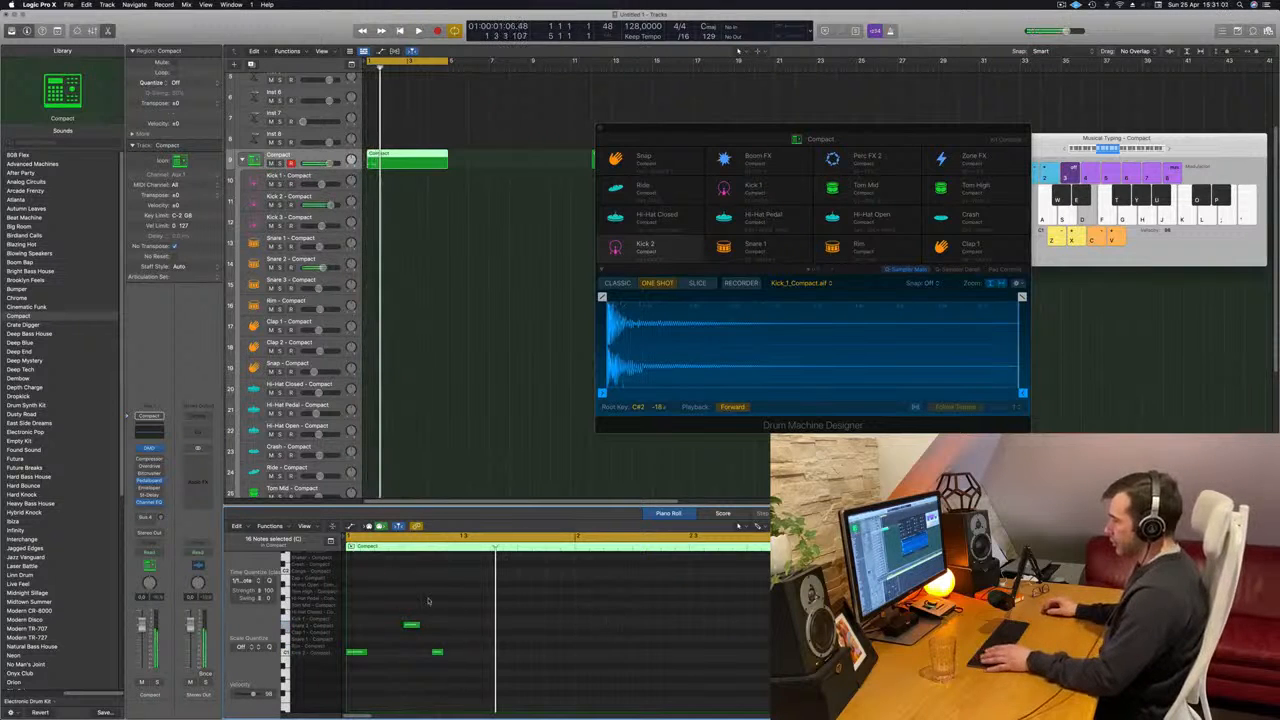
- Copy the three-note kick and snare pattern to beat 3 of bar 1 and listen to it
left_click_drag(462, 604, 474, 662)
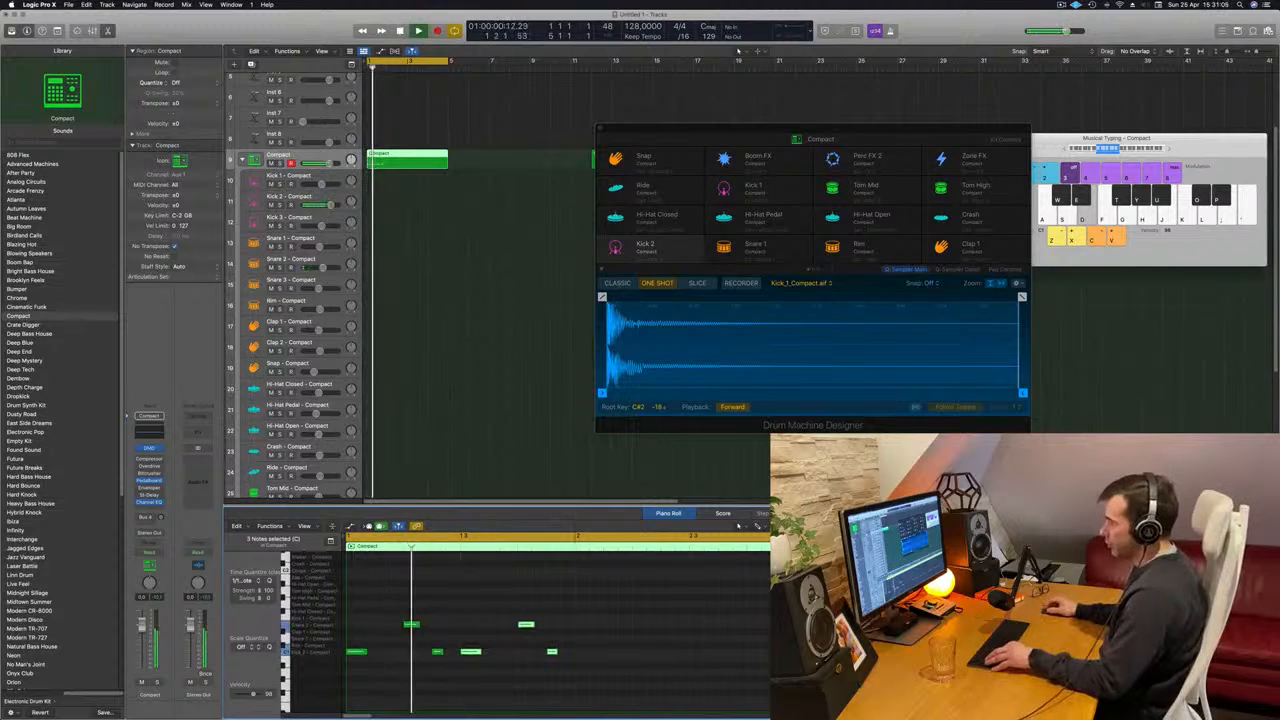
scroll(447, 611, "down", 2)
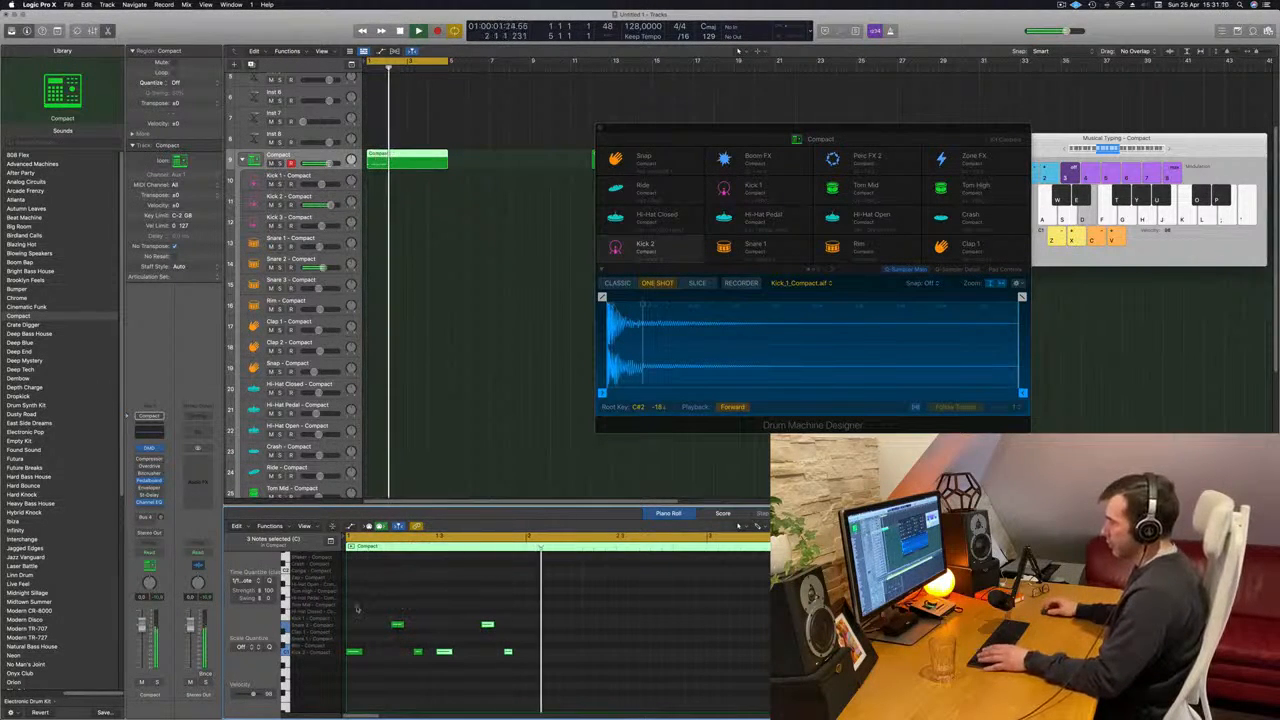
key("space")
- Copy all six notes of bar 1 to the start of bar 2 and play the pattern
left_click_drag(353, 615, 606, 703)
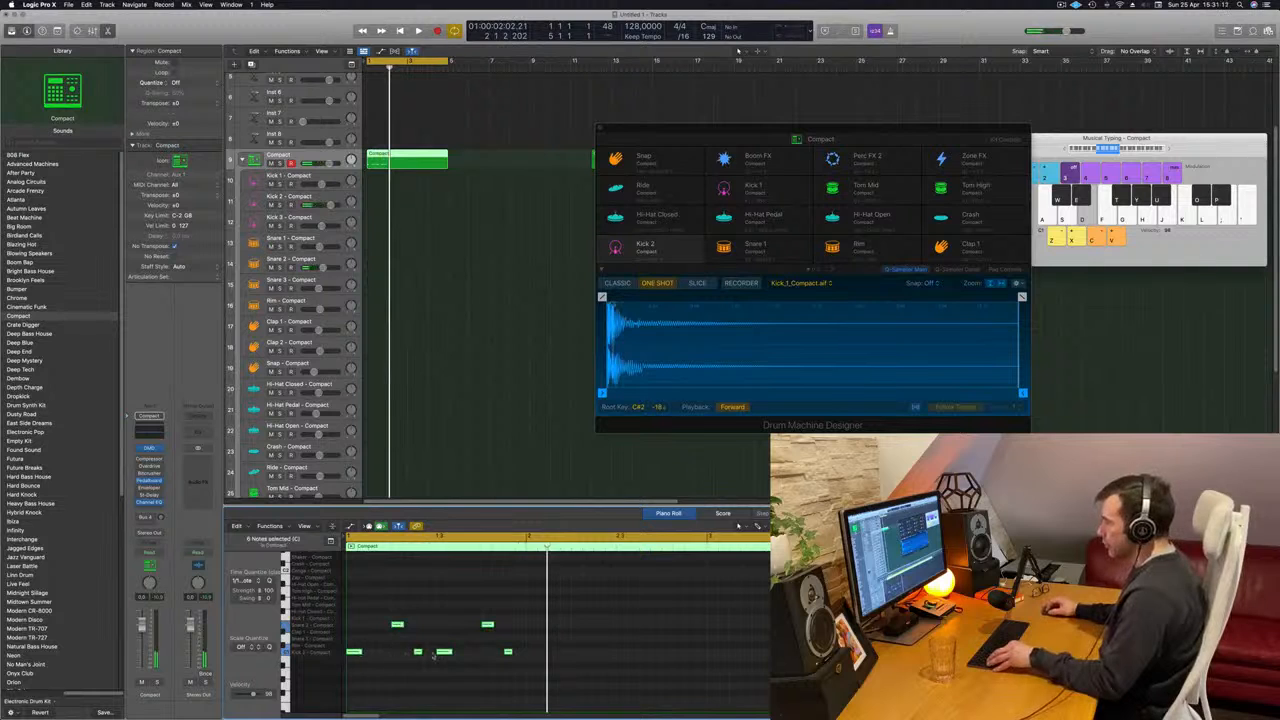
left_click_drag(353, 652, 533, 654)
key("space")
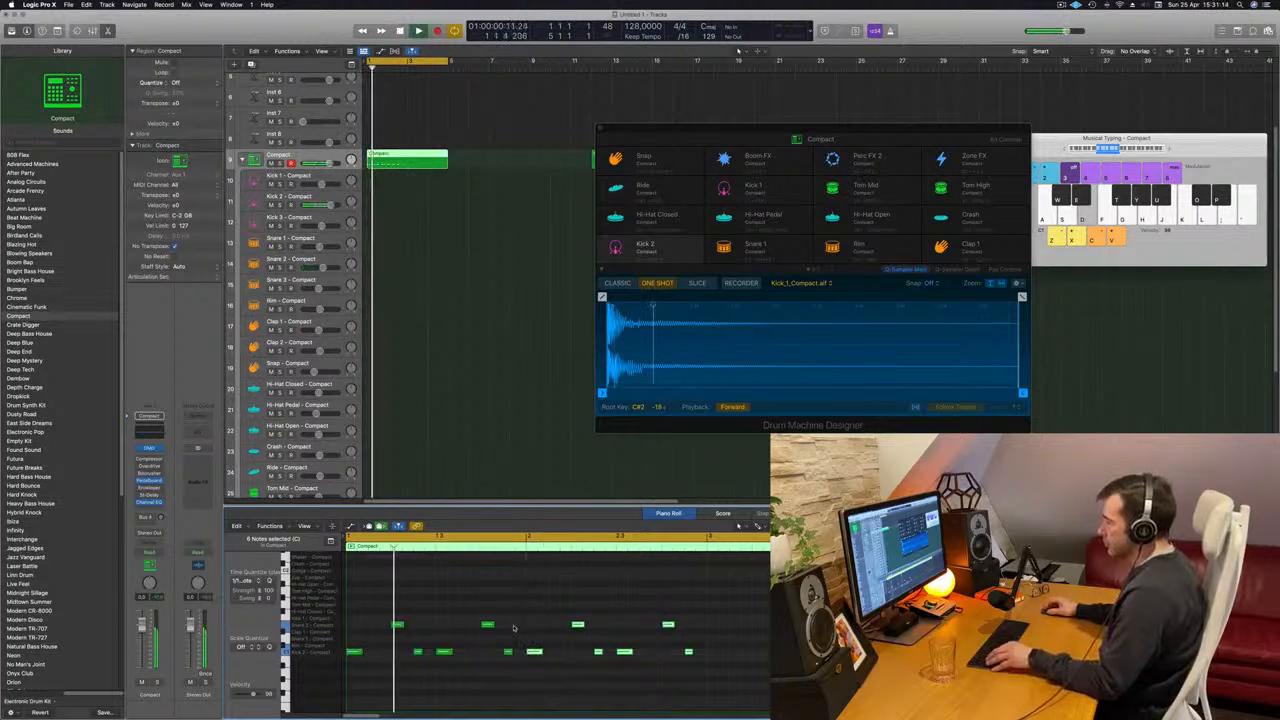
- Delete the last short Kick 2 note in bar 1 while the loop plays
left_click(508, 651)
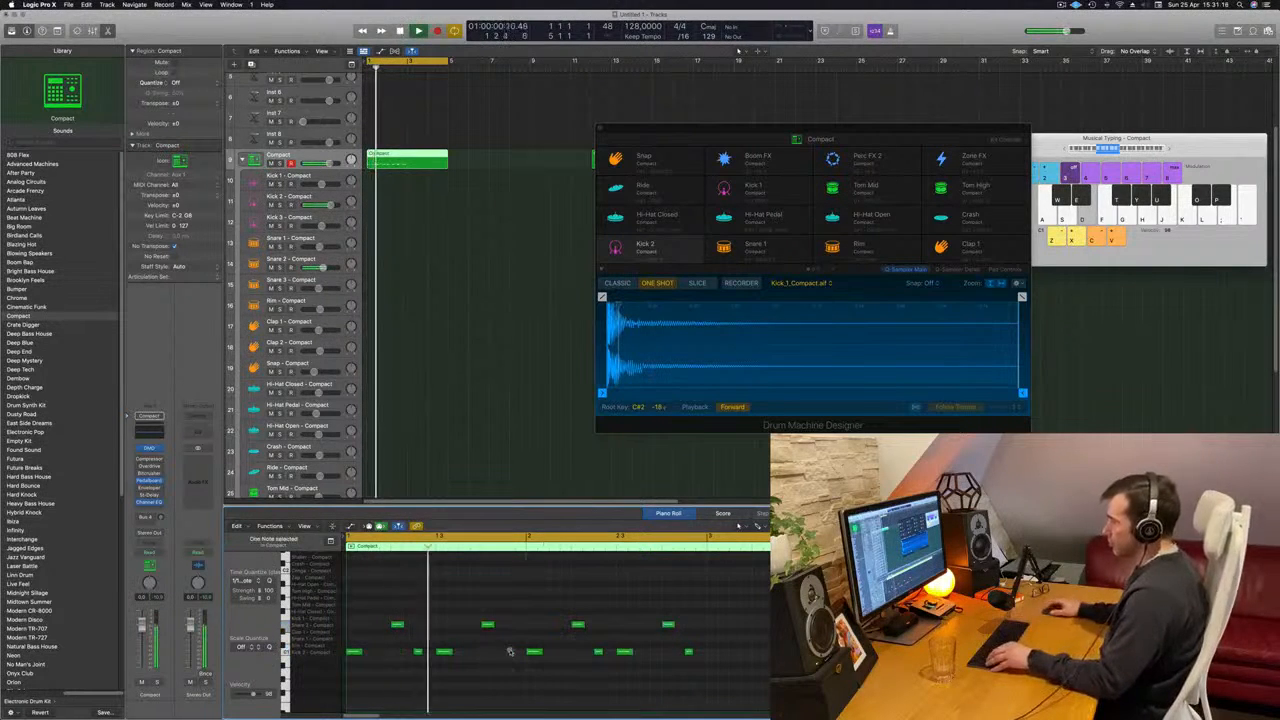
scroll(515, 639, "down", 1)
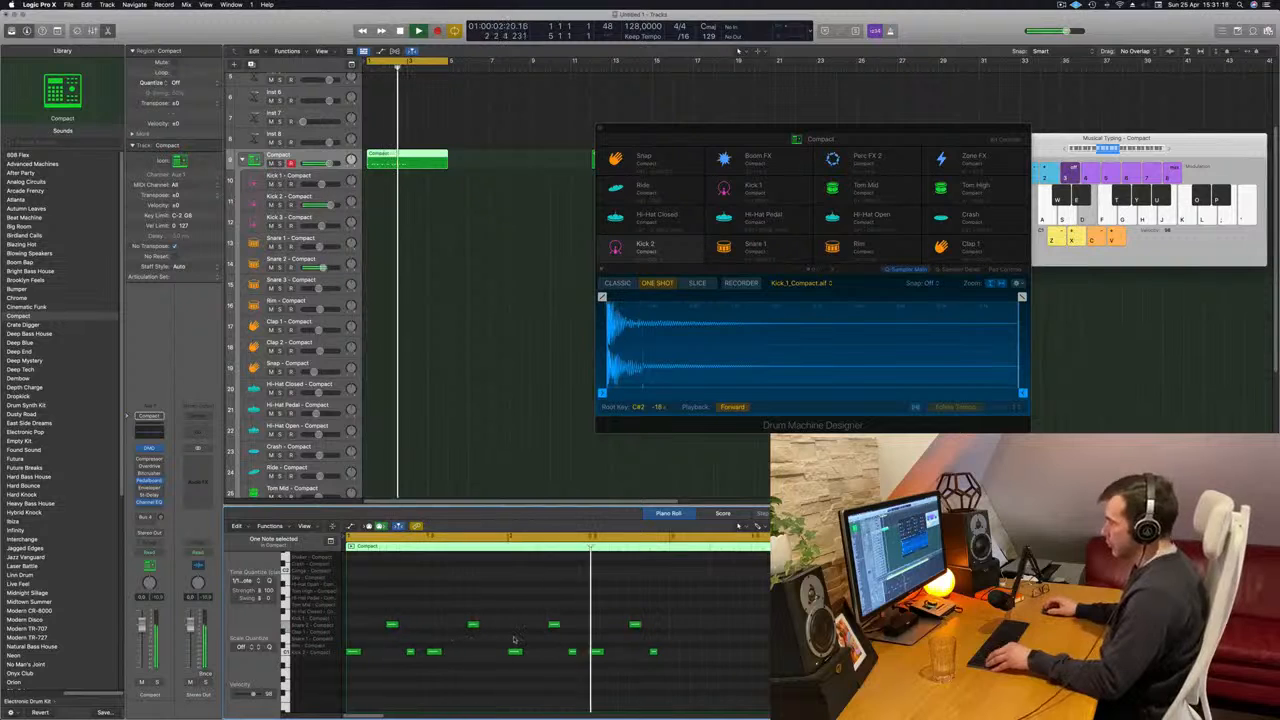
scroll(515, 640, "up", 1)
scroll(512, 633, "down", 2)
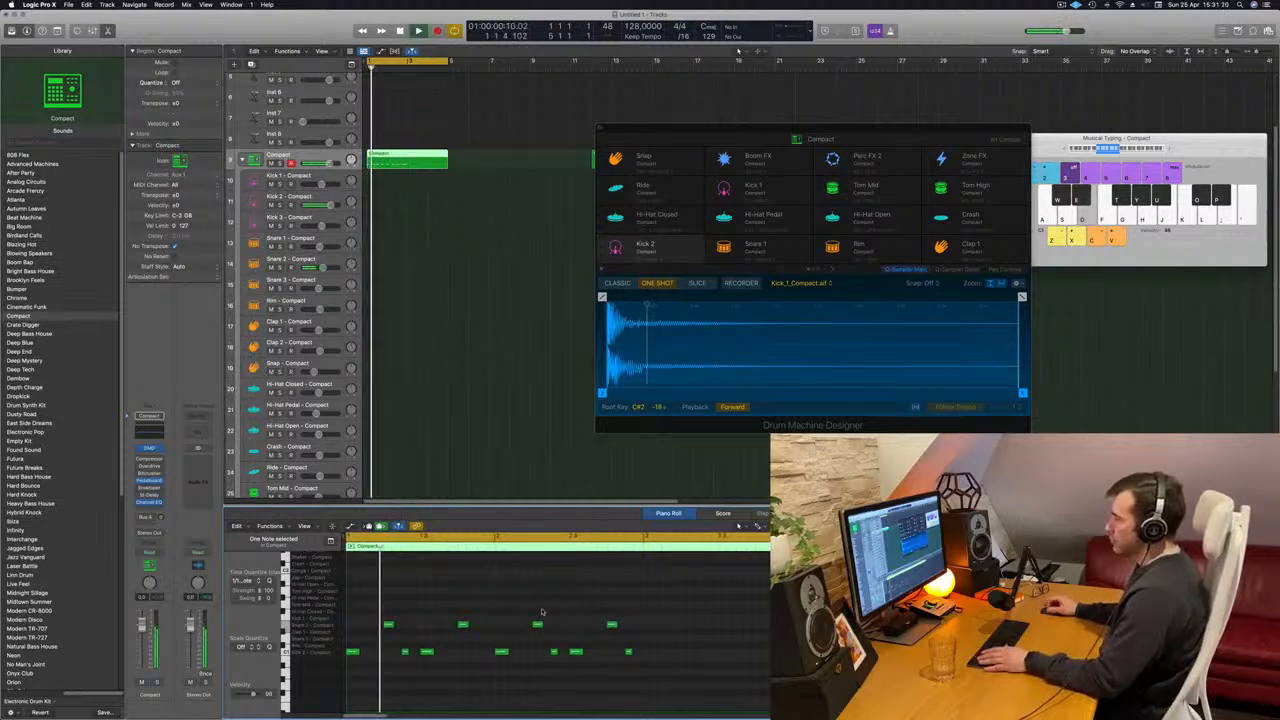
- Cut the Compact region at bar 3, keep only its first two bars, and show the notes in the Score editor
left_click(406, 157)
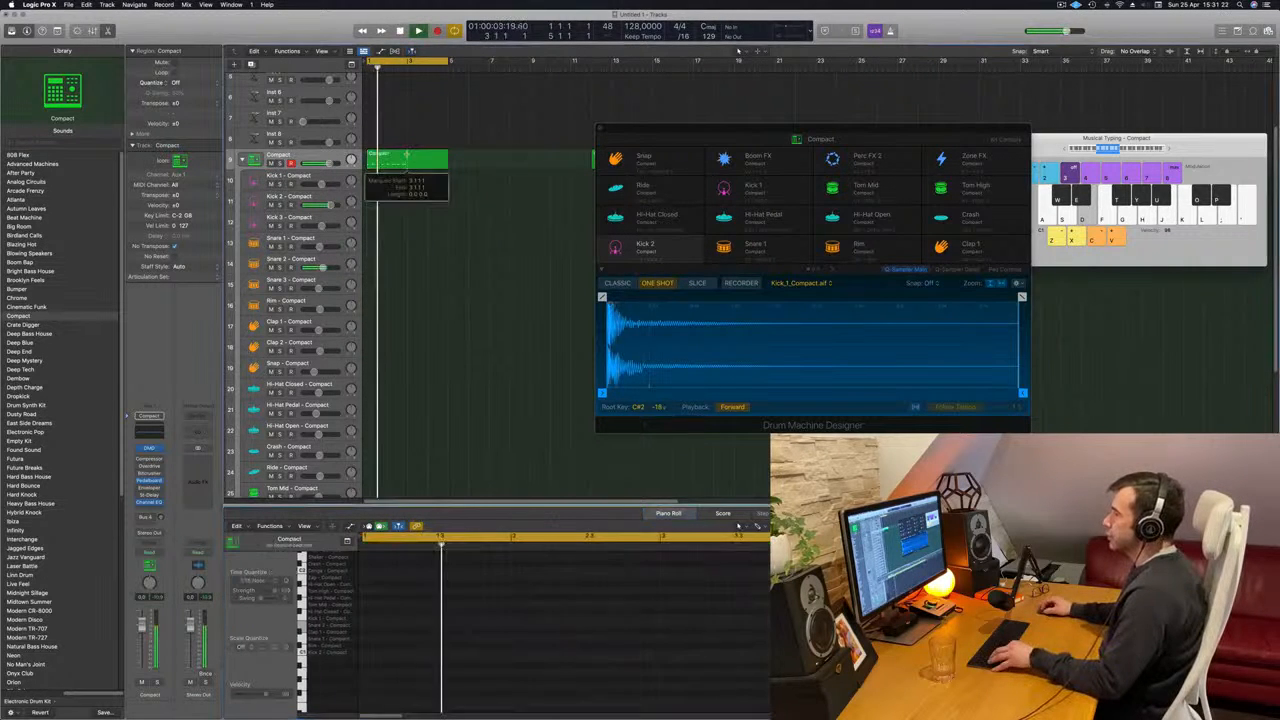
left_click(736, 516)
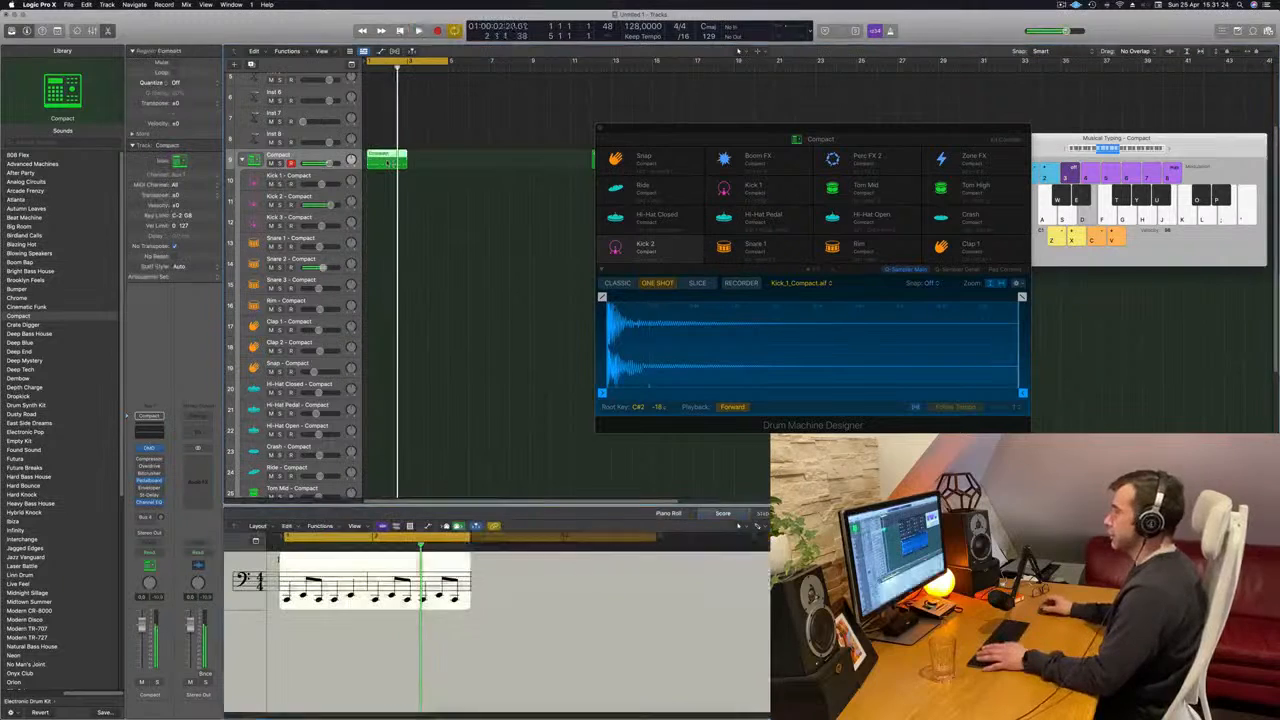
key("Return")
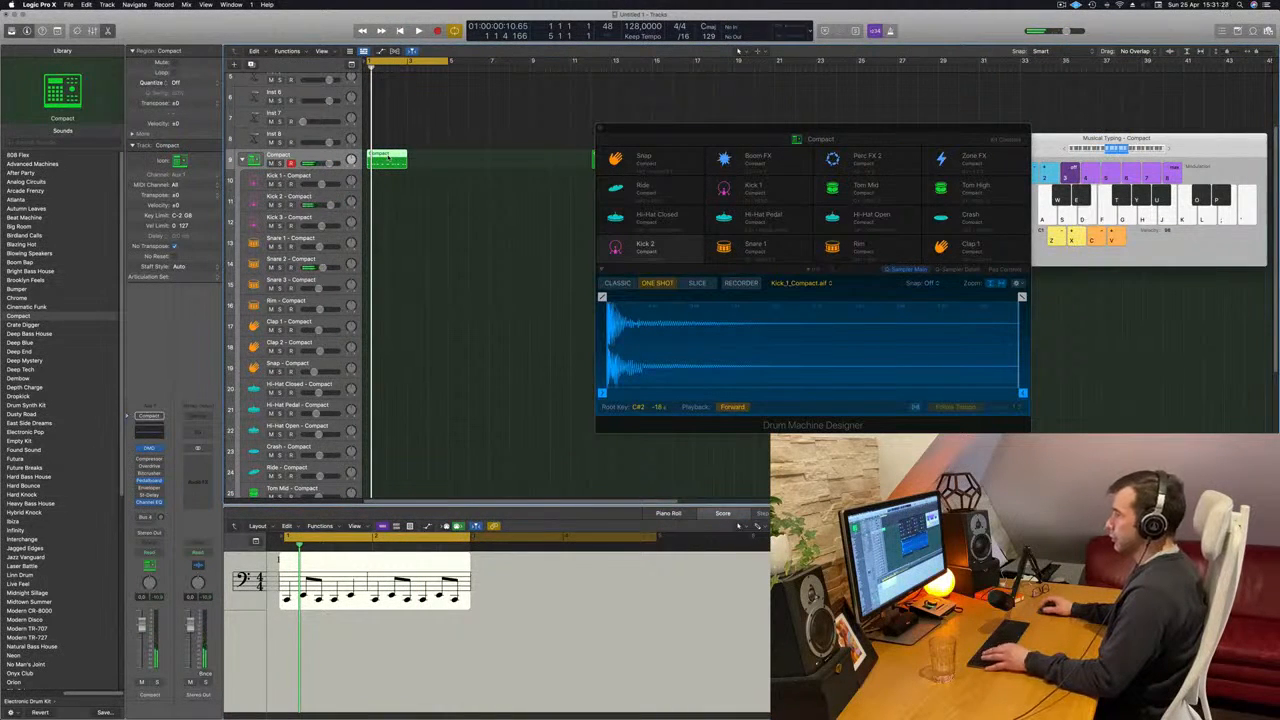
- Close the Musical Typing keyboard and show the Mixer
left_click(448, 216)
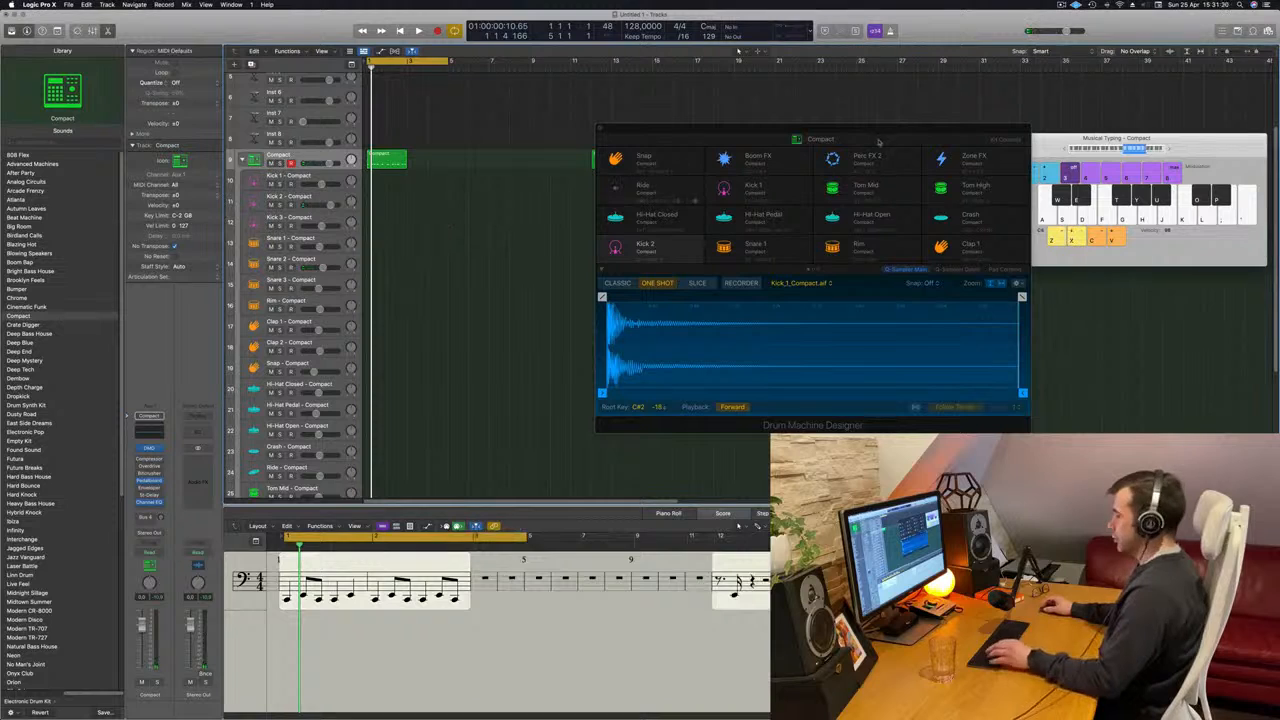
key("super+k")
key("x")
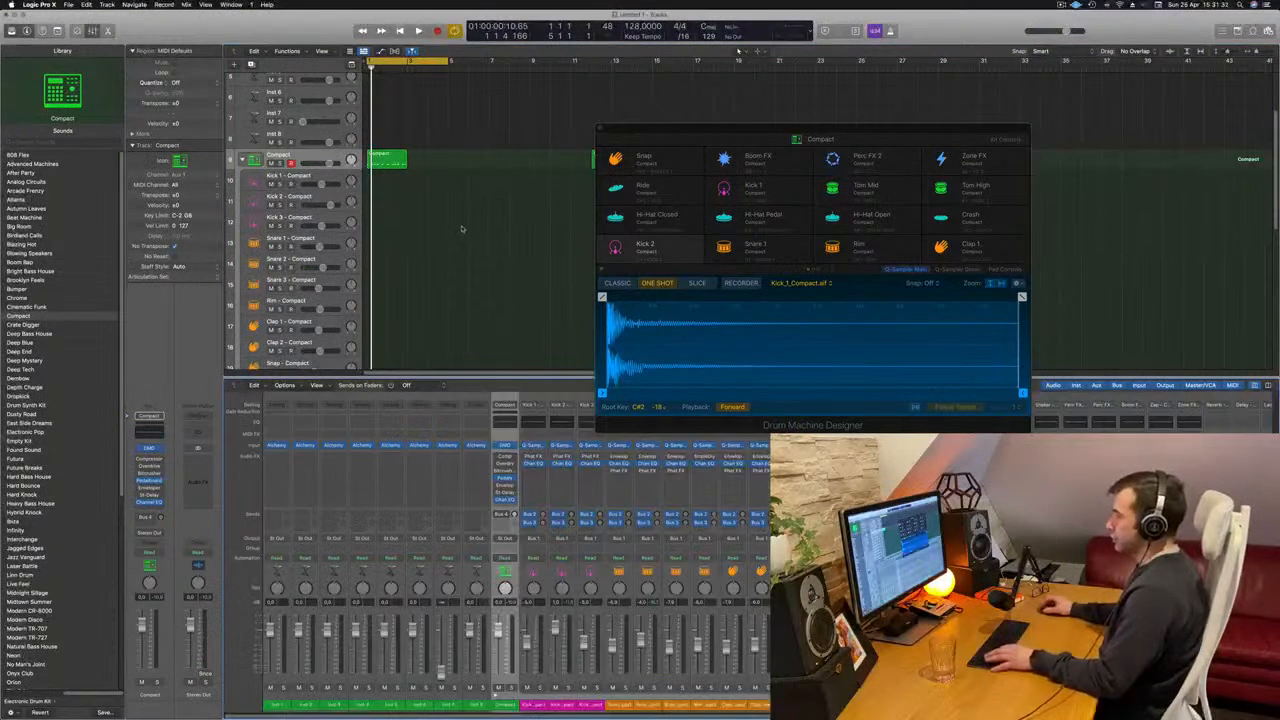
- Place the two-bar Compact region on both the Kick 2 and Snare 2 tracks at bar 1, leaving none on the Compact track
left_click_drag(386, 160, 388, 266)
- Delete the four snare notes from the Kick 2 track's region in the Piano Roll and play the result
double_click(392, 200)
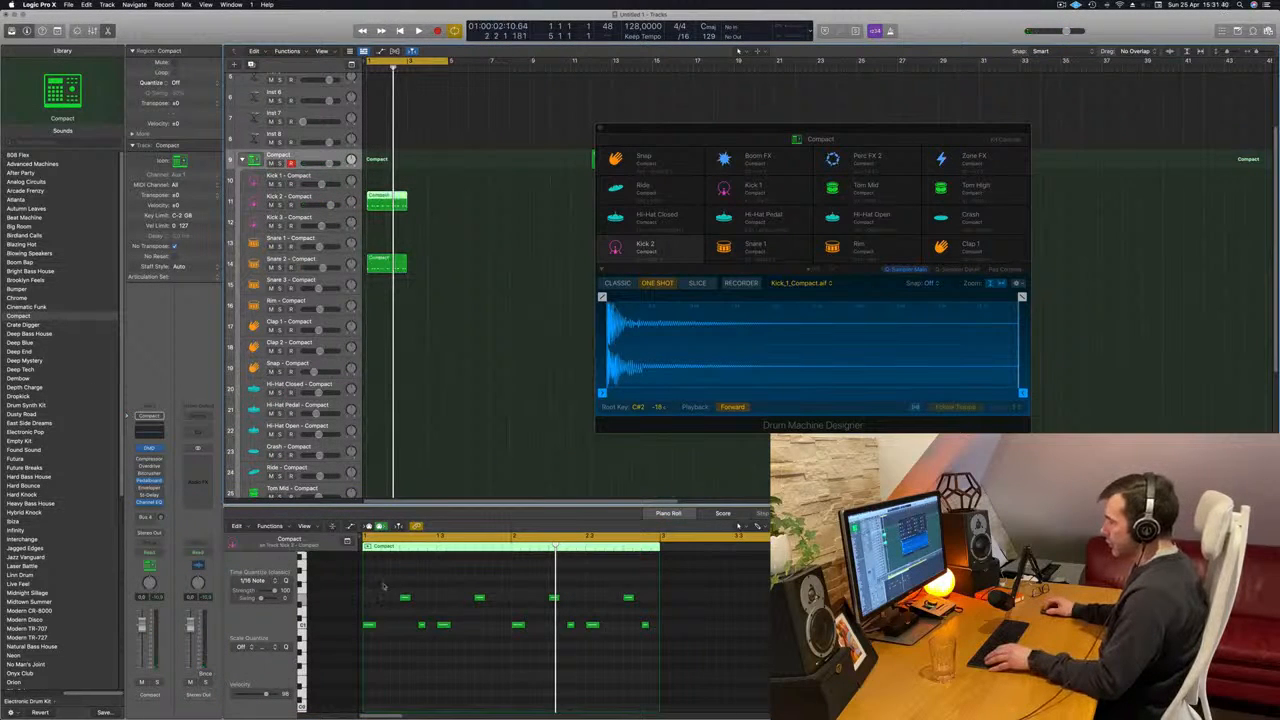
left_click_drag(383, 586, 646, 614)
left_click_drag(508, 645, 508, 645)
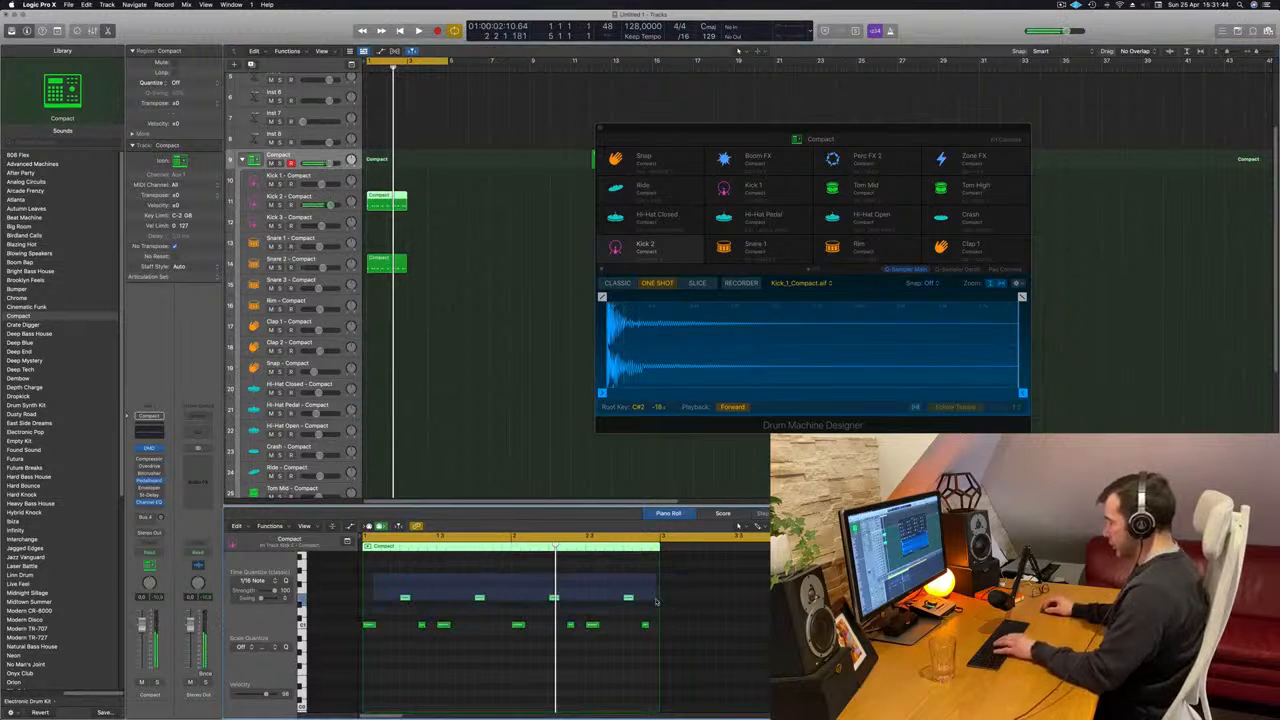
key("Delete")
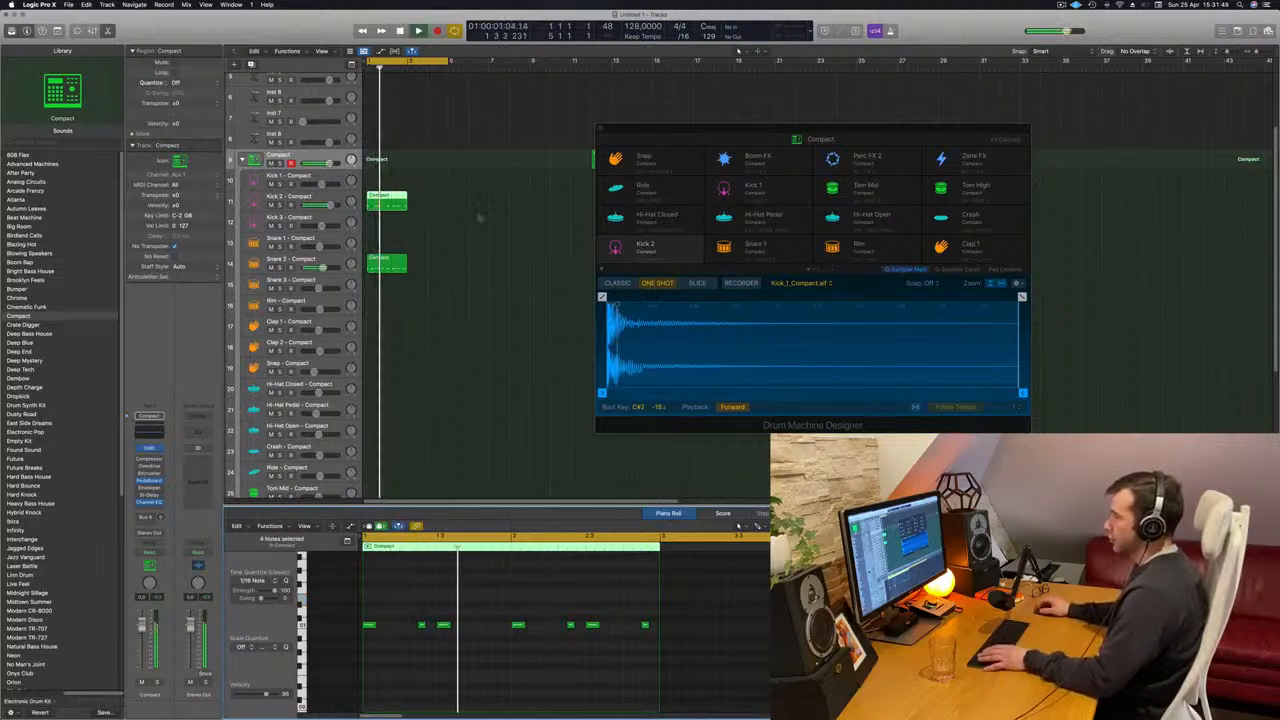
key("space")
- Delete the seven kick notes from the Snare 2 region and transpose its four snare notes up two octaves
left_click(393, 204)
left_click(386, 262)
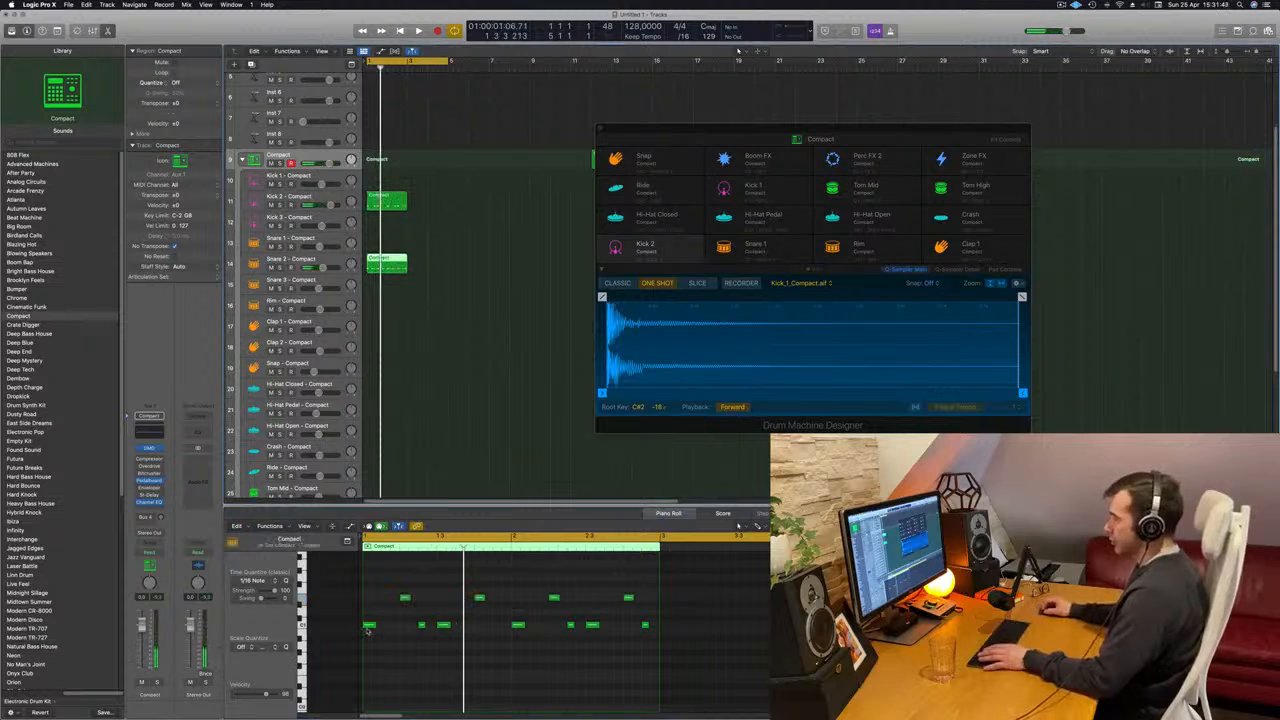
left_click_drag(367, 620, 654, 669)
key("Delete")
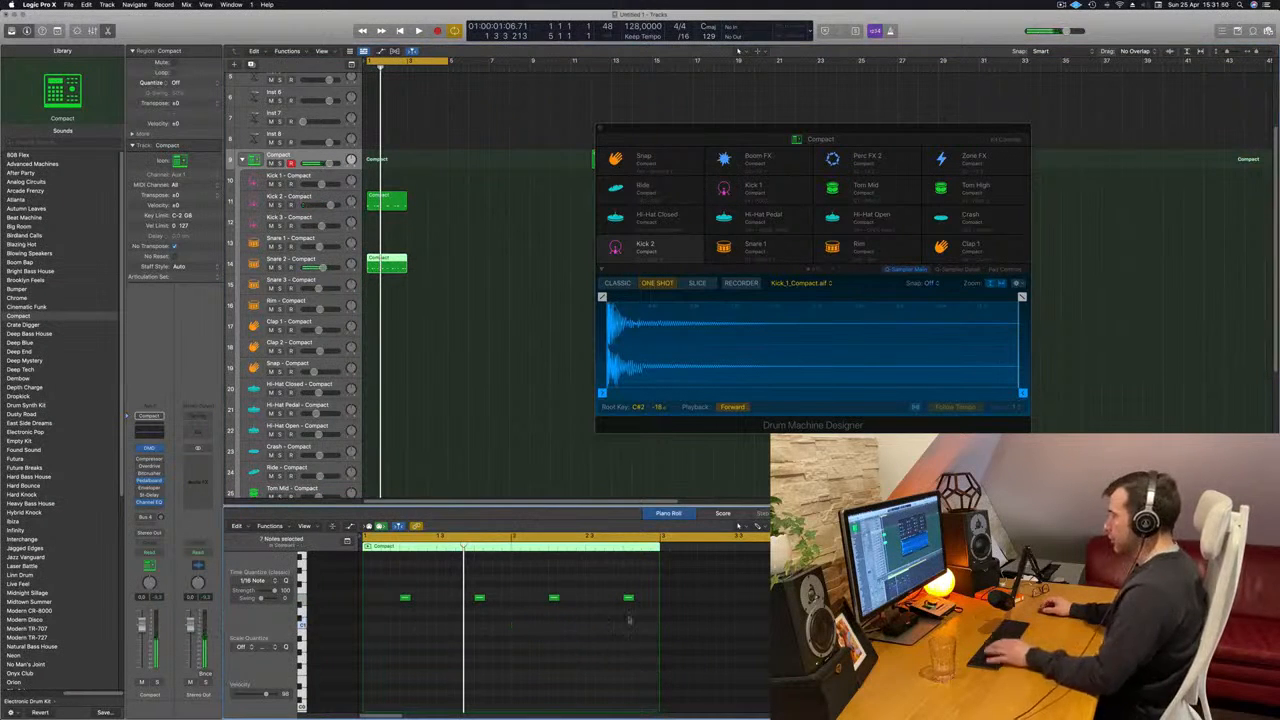
left_click_drag(652, 587, 391, 609)
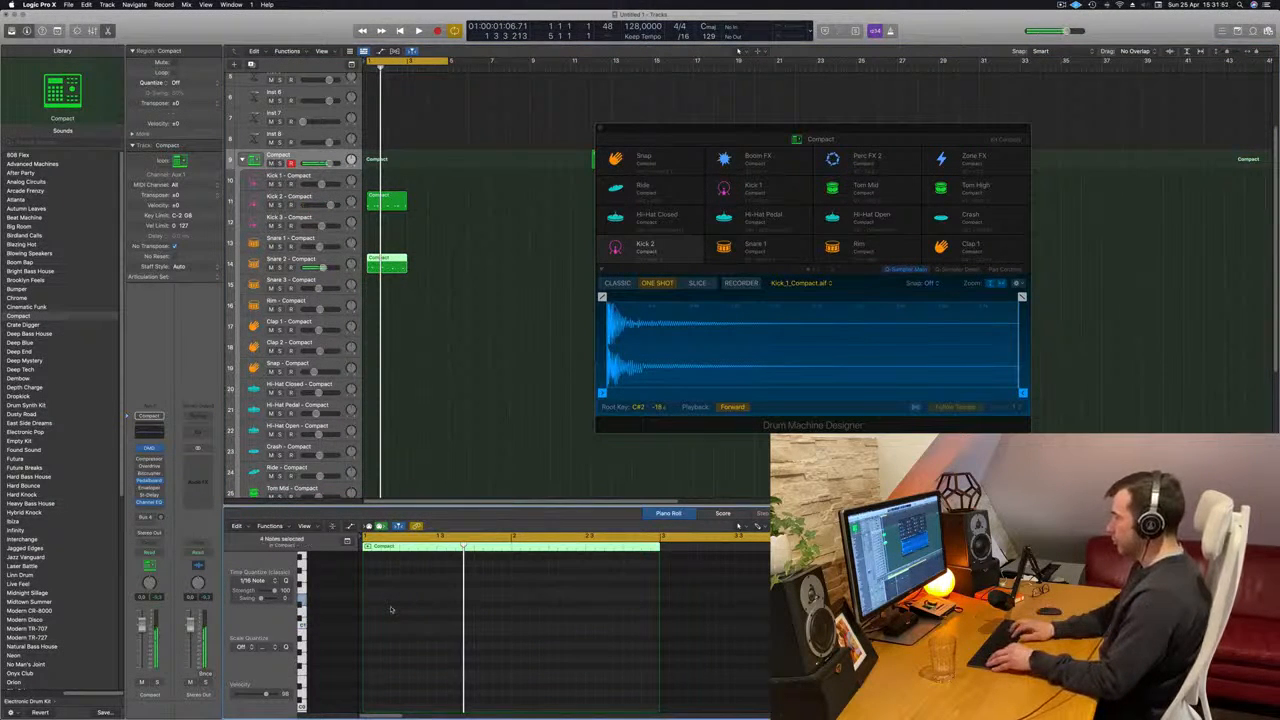
key("space")
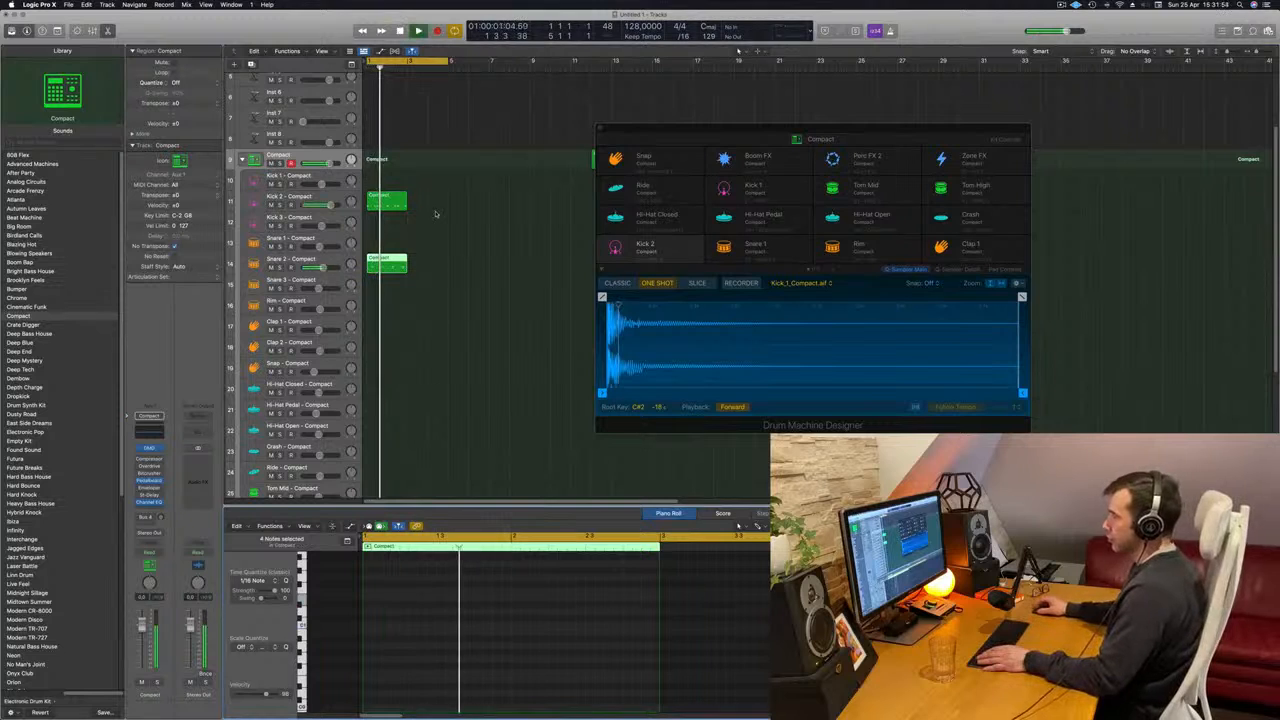
- Transpose all notes of the Kick 2 region up one octave and play the loop
left_click(395, 205)
left_click(423, 601)
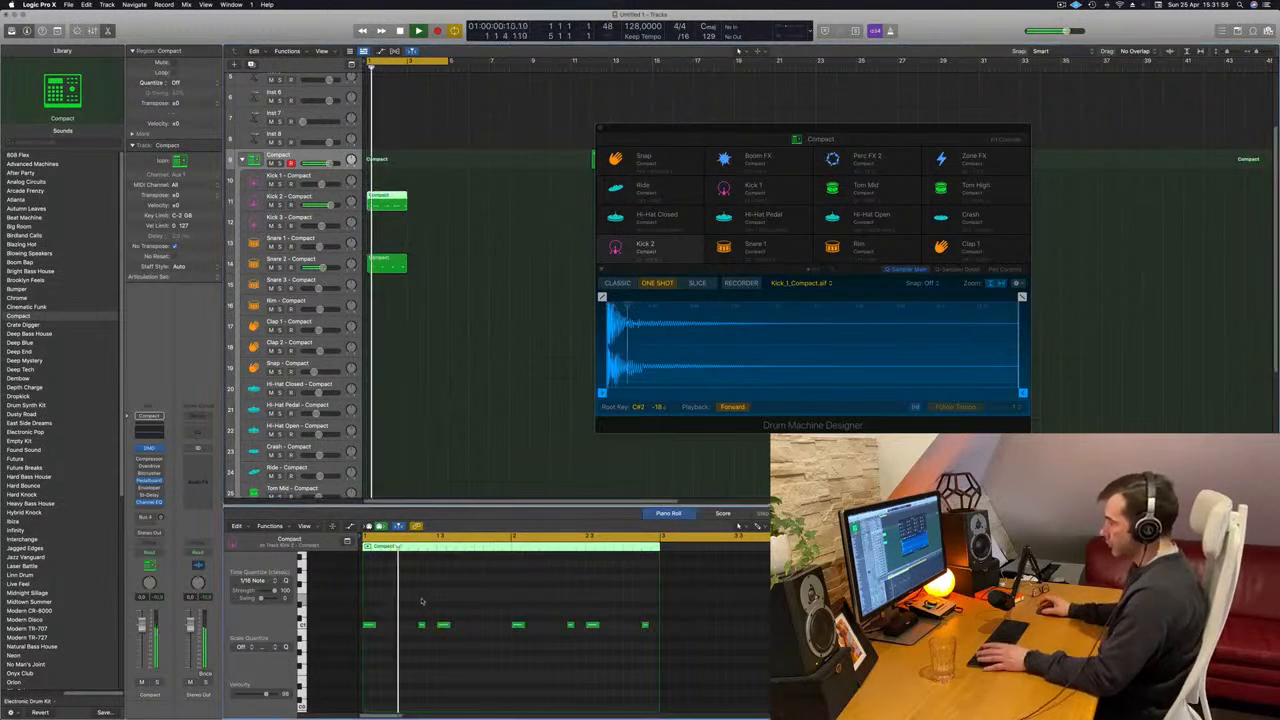
key("space")
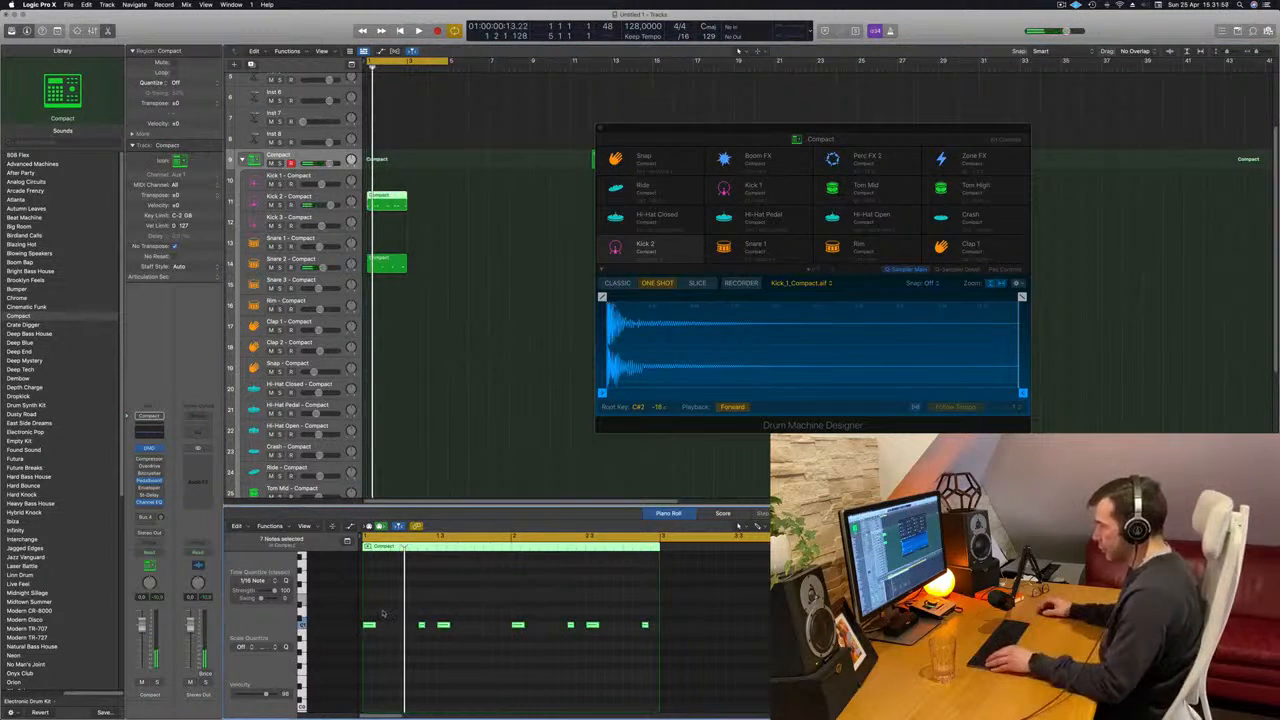
scroll(383, 613, "up", 5)
scroll(467, 628, "down", 3)
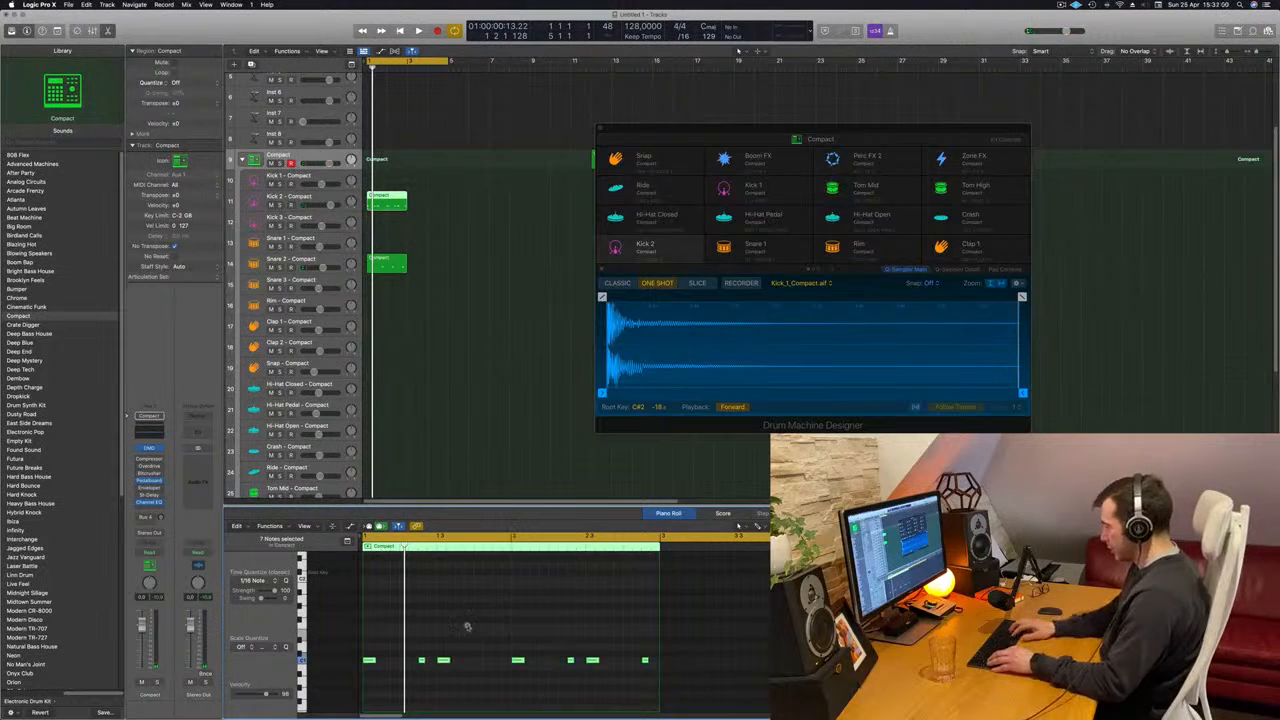
scroll(467, 627, "down", 6)
key("space")
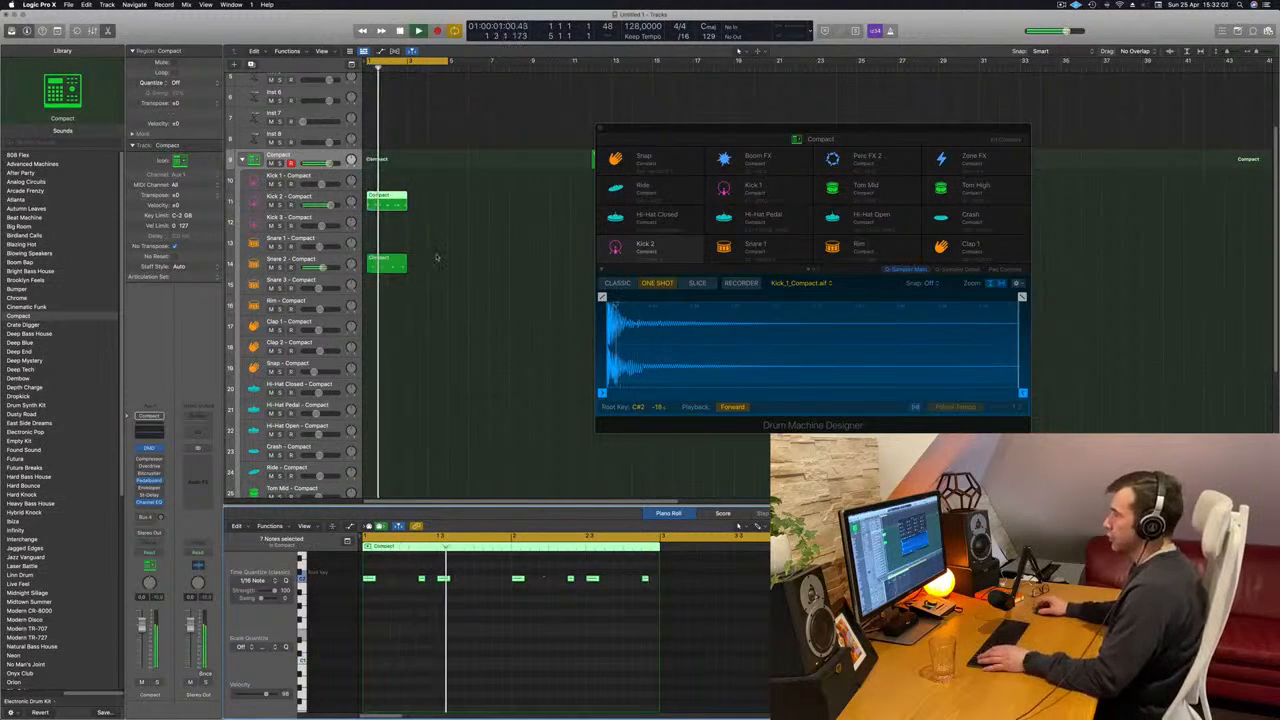
- Move the kick region from the Kick 2 track to the Kick 1 track and play it
key("space")
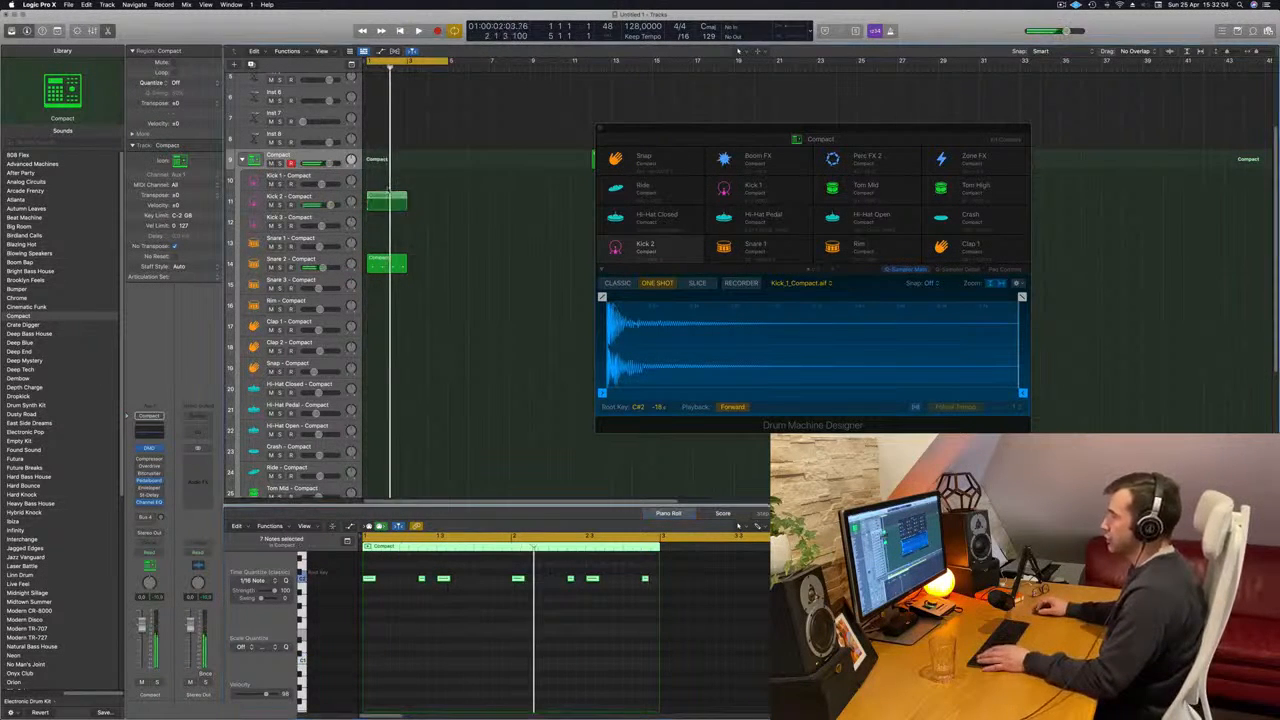
key("space")
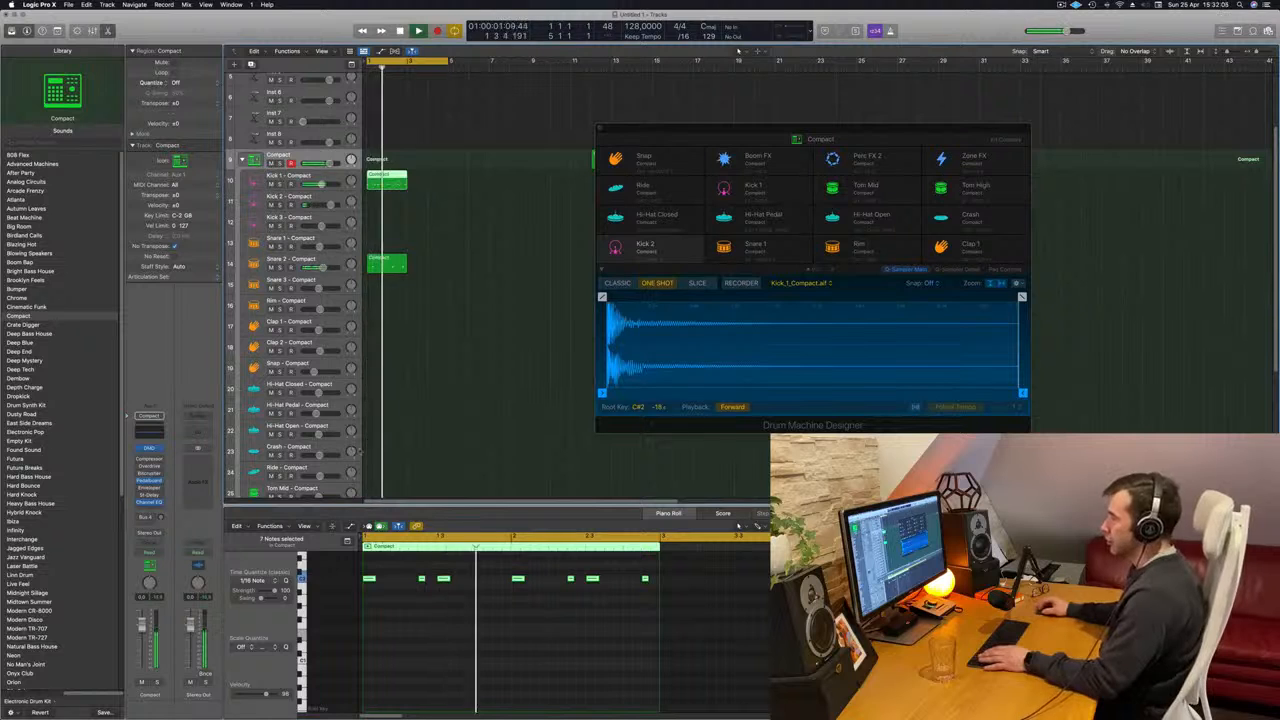
scroll(437, 610, "up", 3)
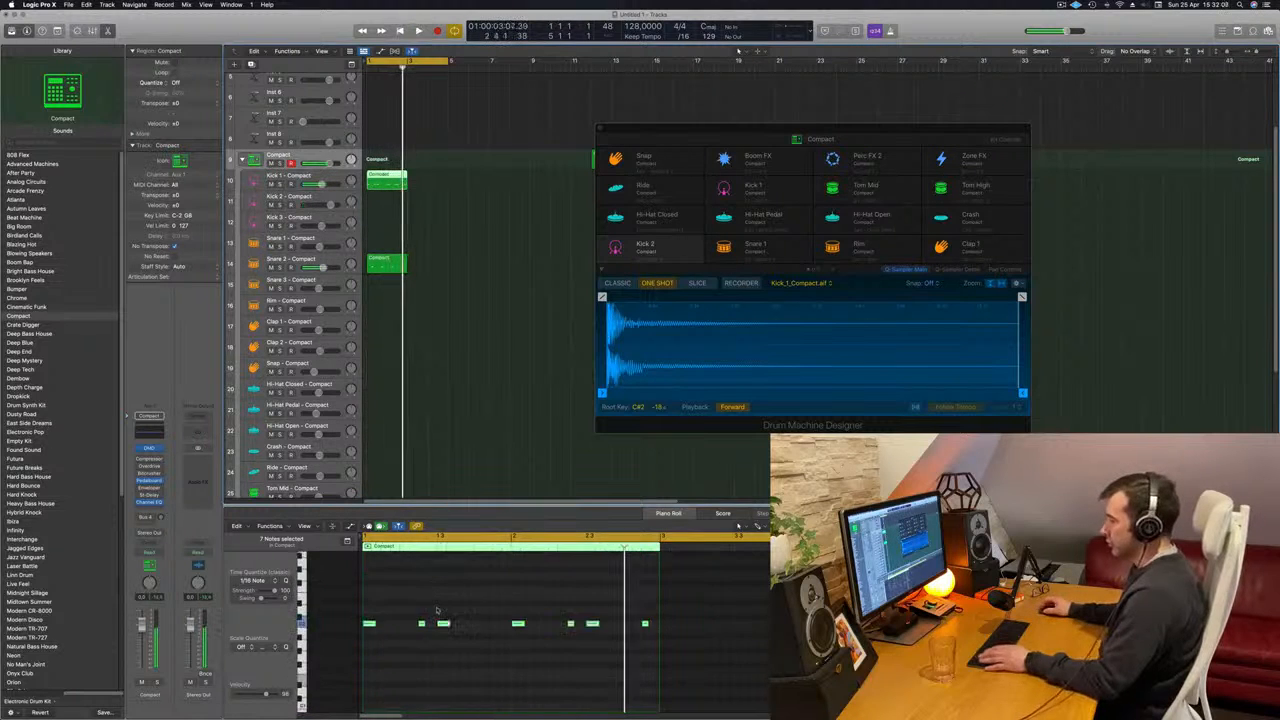
scroll(437, 610, "up", 3)
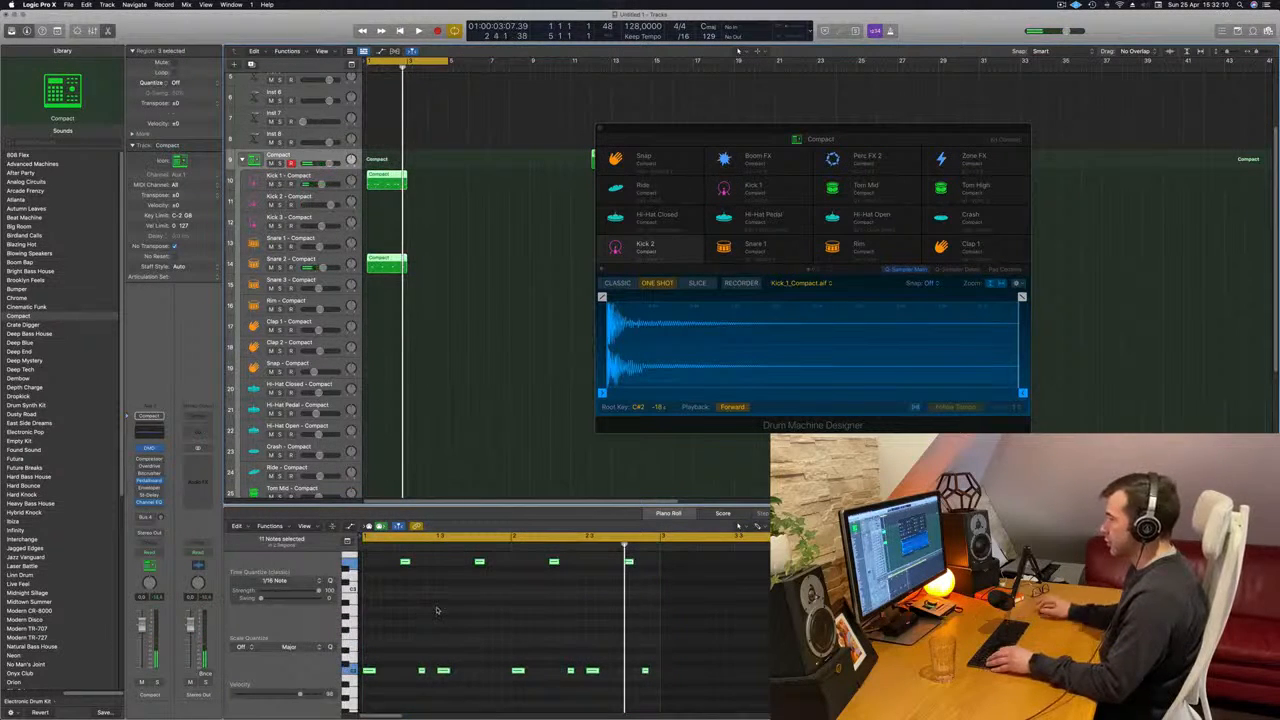
- Transpose the kick notes down one octave and return their region to the Kick 2 track
left_click(400, 271)
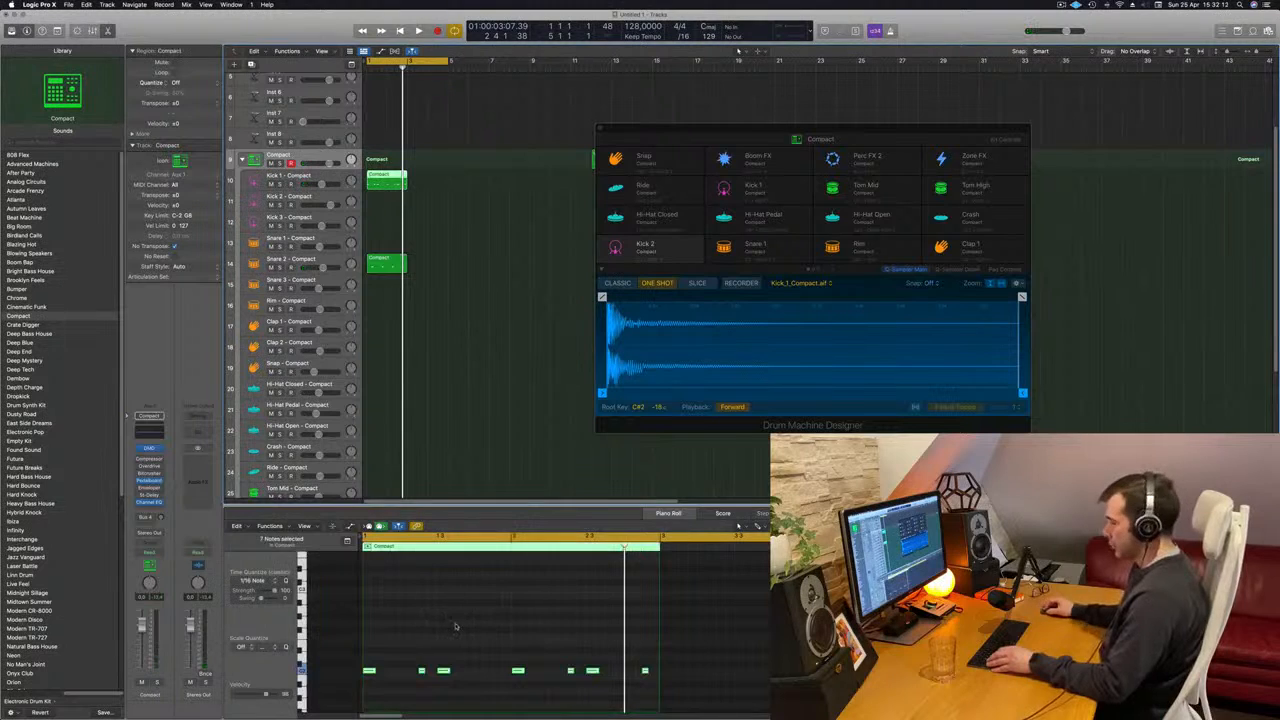
left_click(455, 625)
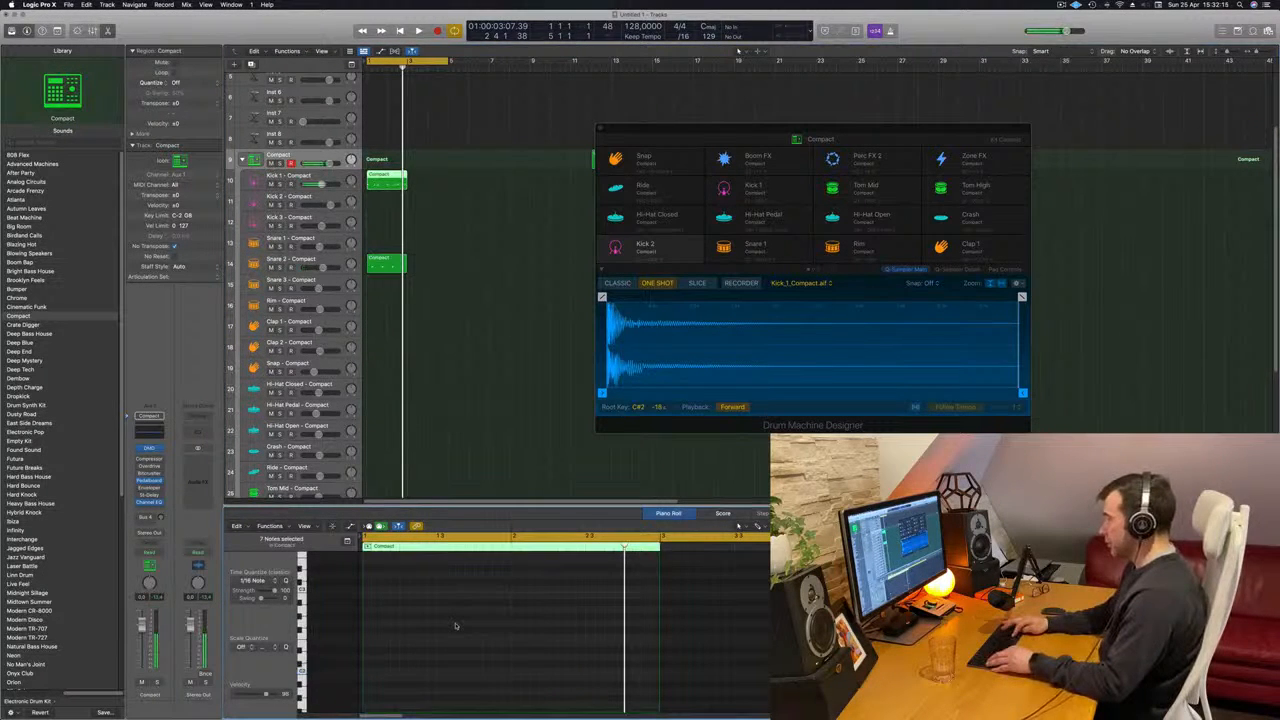
key("space")
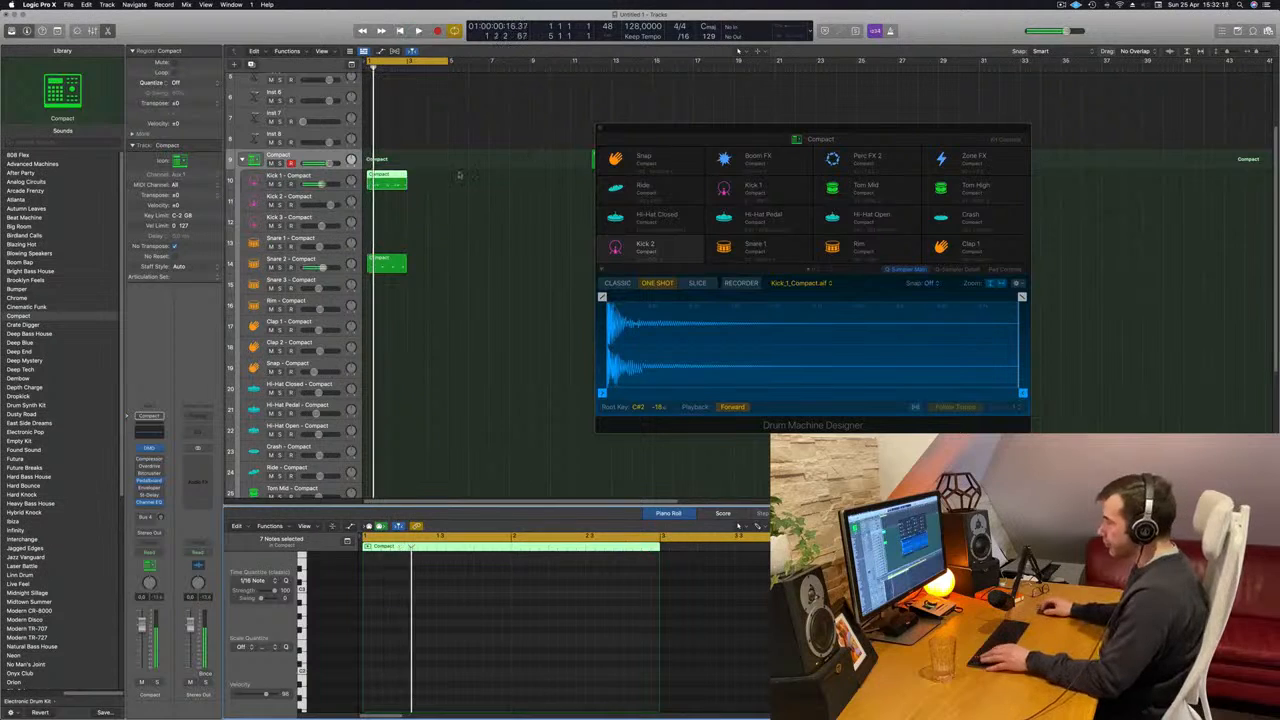
left_click_drag(397, 175, 397, 200)
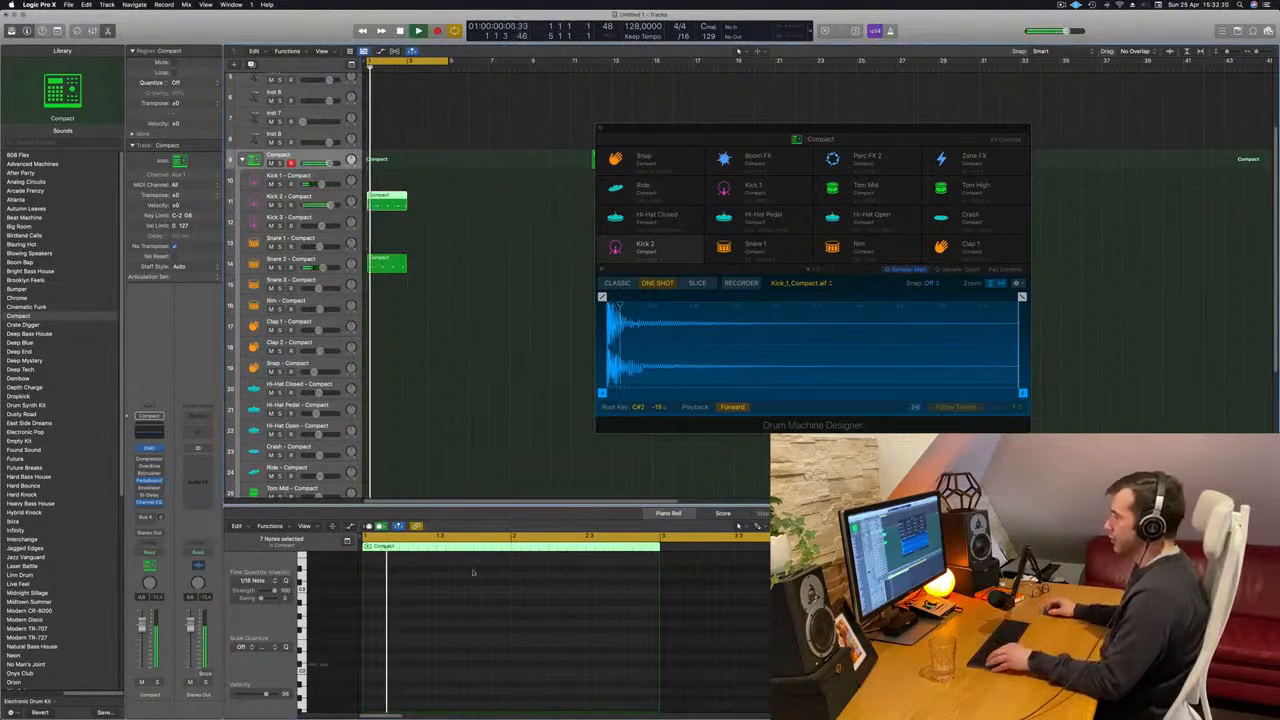
scroll(520, 631, "down", 3)
left_click(521, 631)
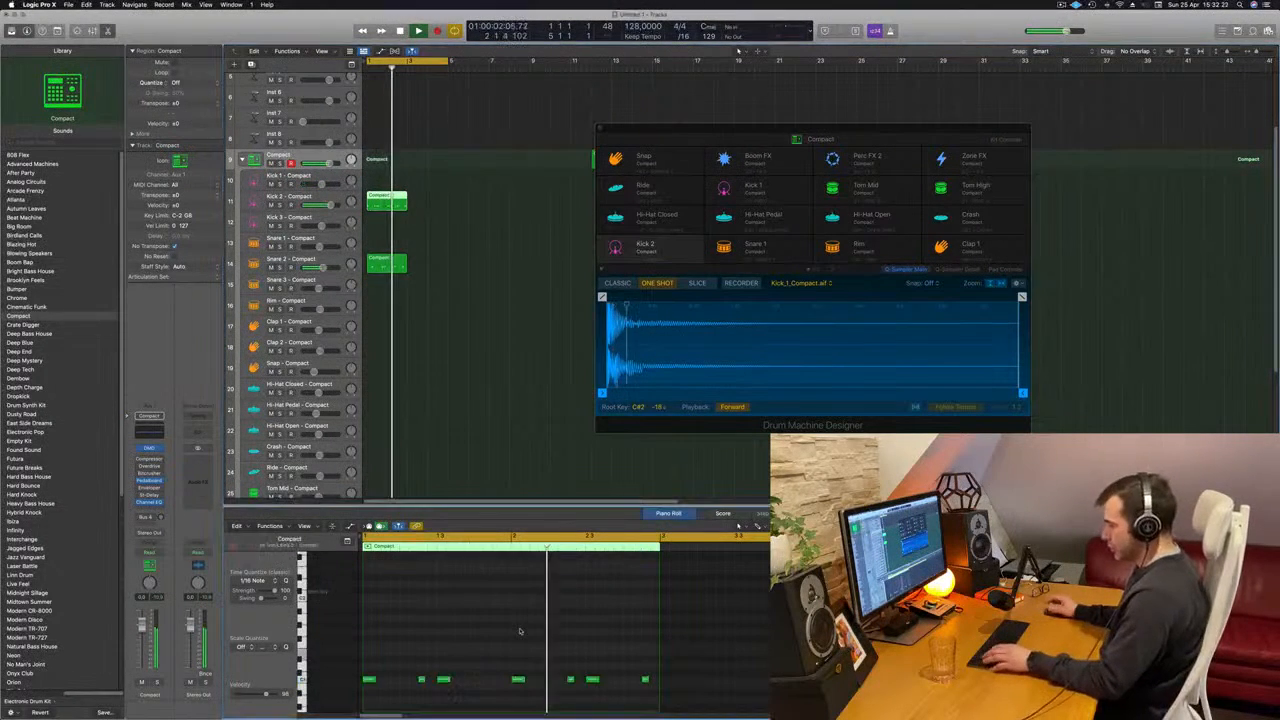
- Transpose all kick notes in the Kick 2 region up one octave and listen to them
key("space")
key("super+a")
key("alt+shift+Up")
key("space")
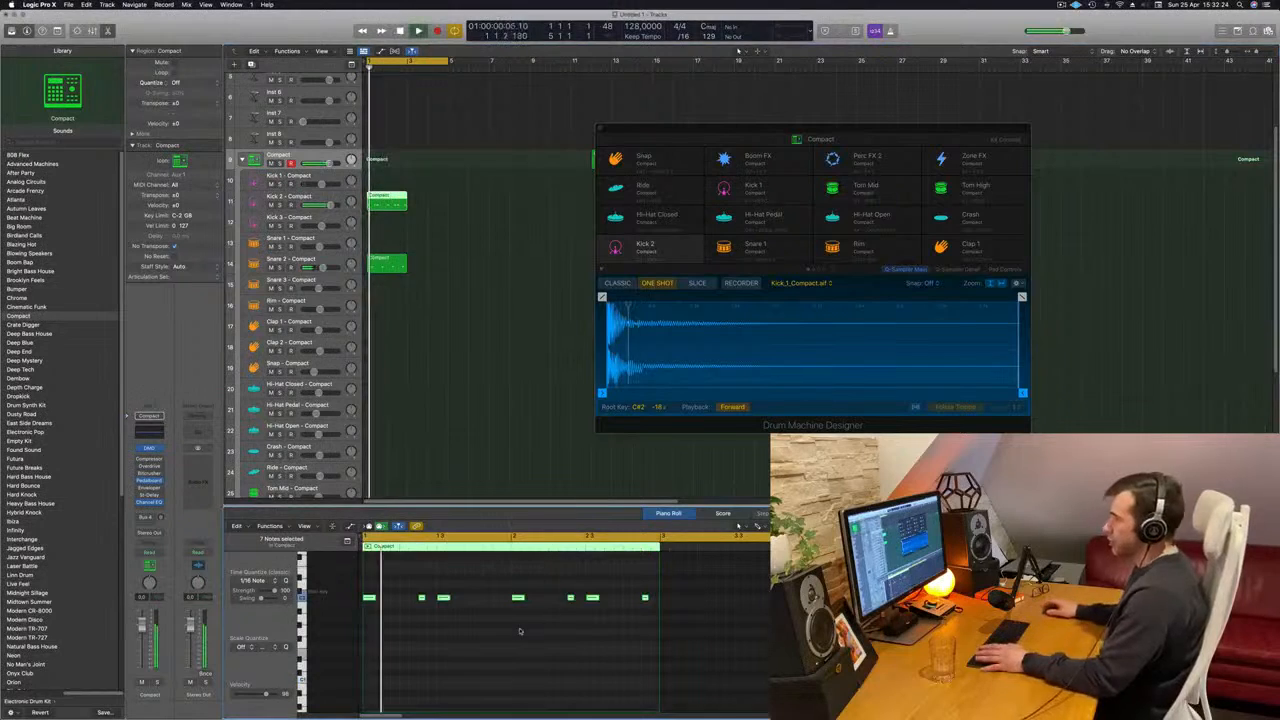
- Select the Kick 2 track and load the Kick 2 - Deep End sound from the Library
left_click(312, 199)
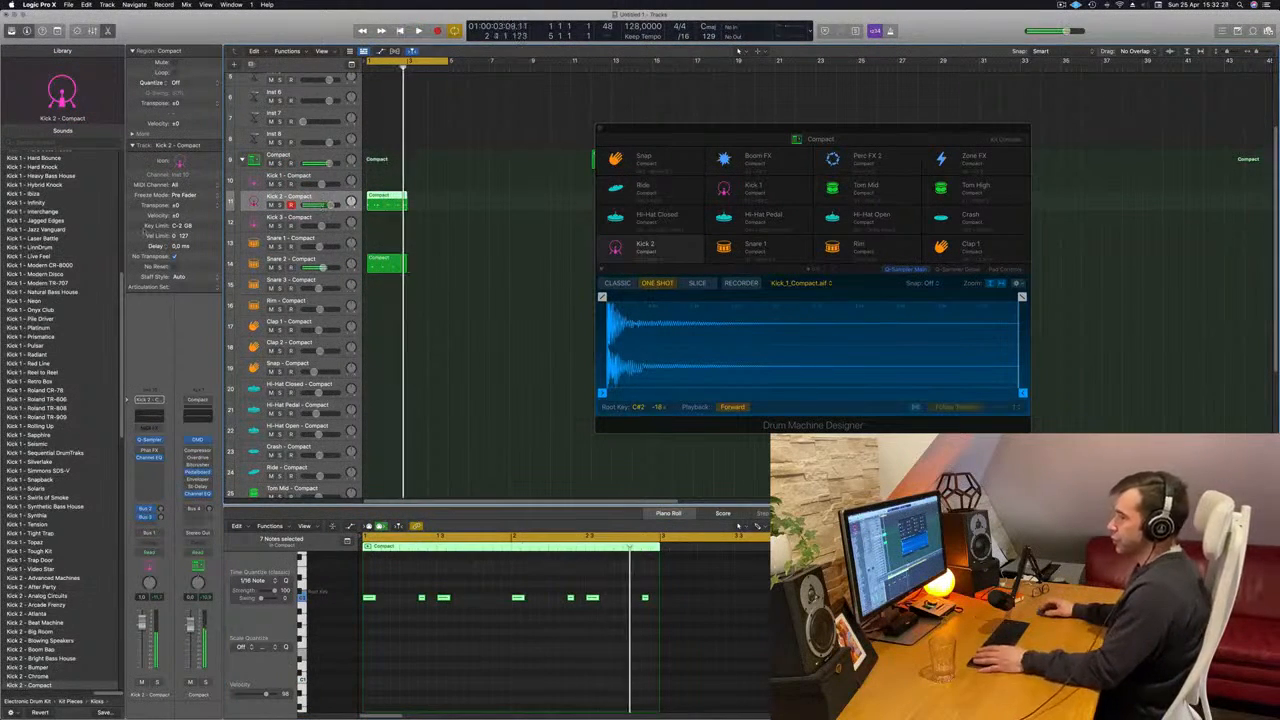
key("Down")
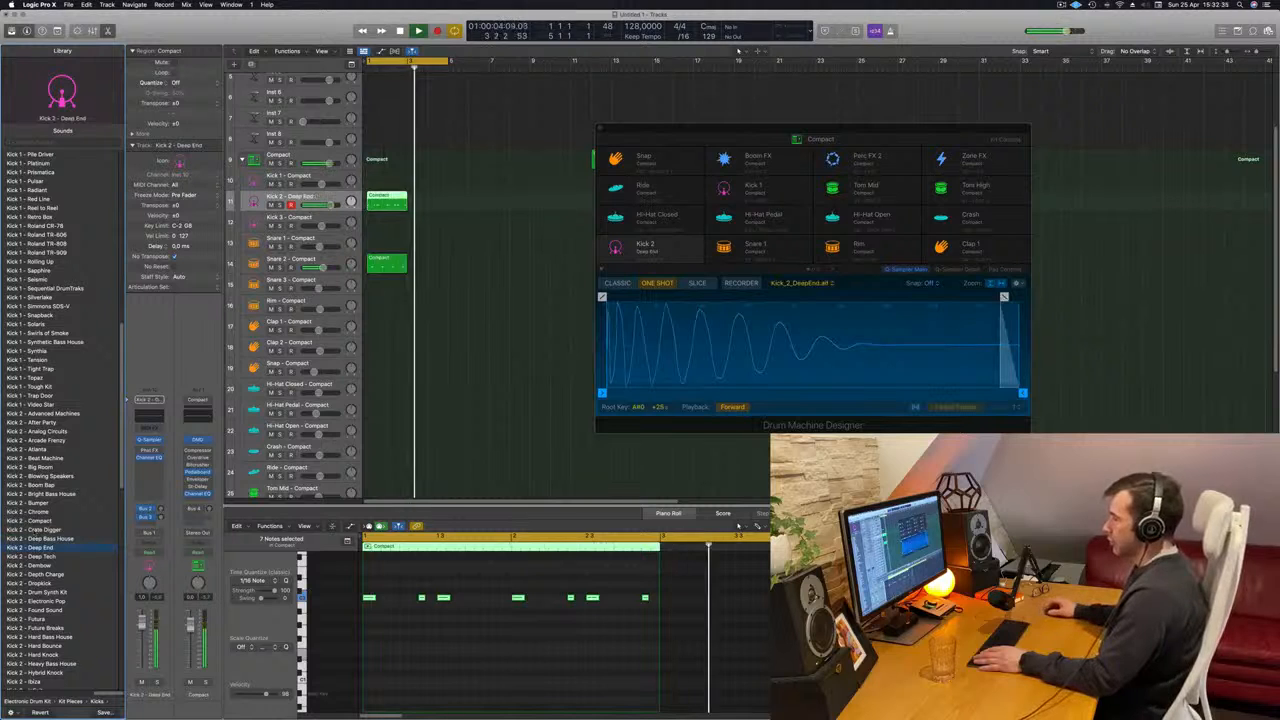
- Transpose the selected kick notes down one octave and restart playback
left_click(438, 655)
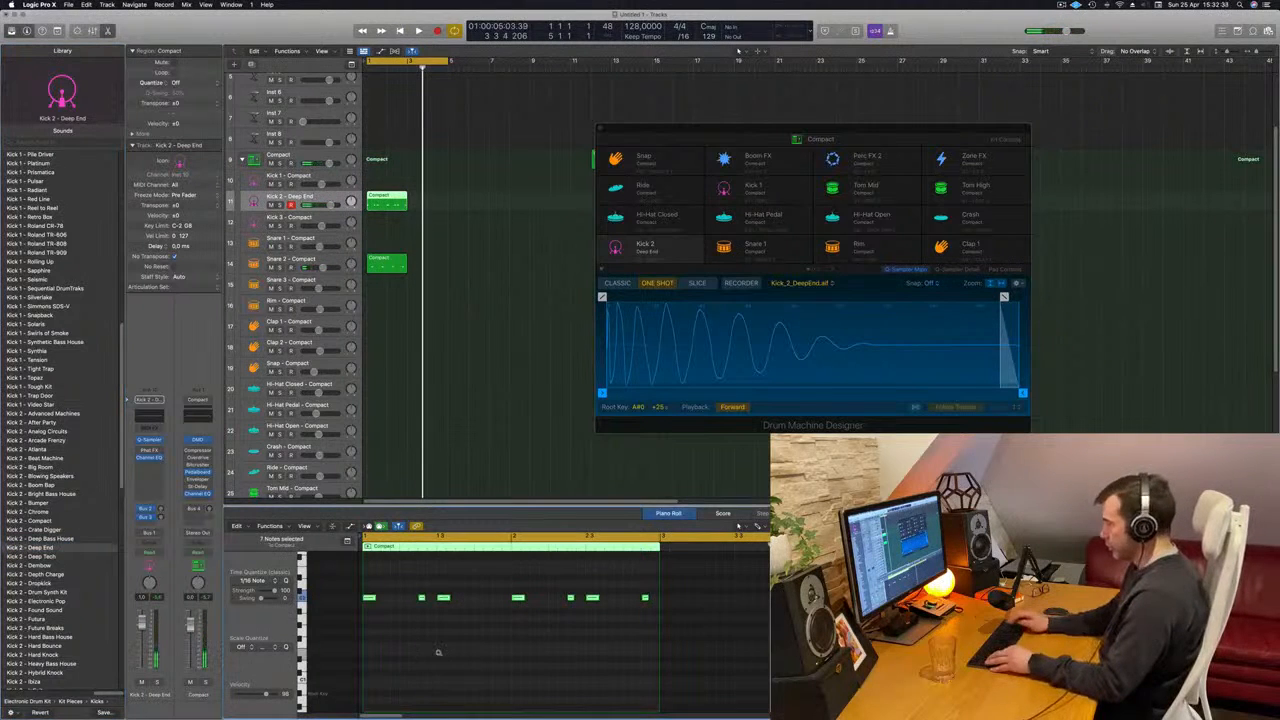
key("alt+shift+Down")
key("space")
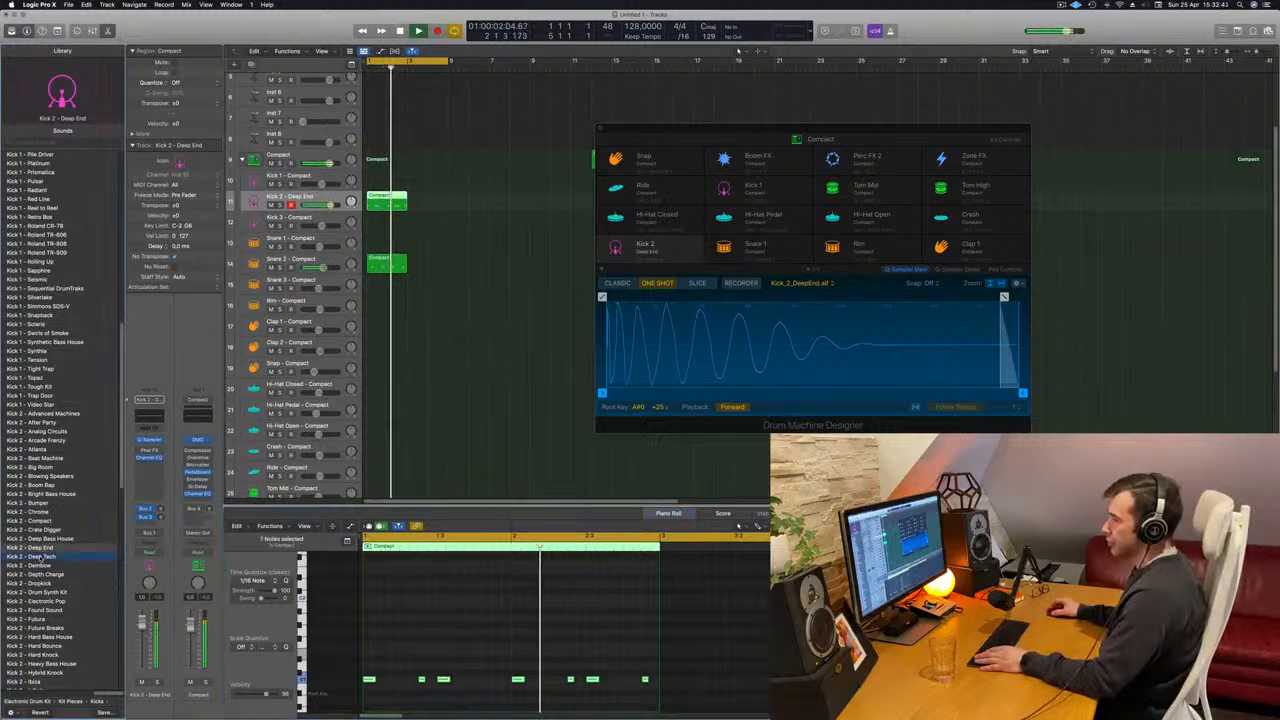
- Audition the Kick 2 sounds from Deep Tech through Drum Synth Kit and load Kick 2 - Electronic Pop
left_click(40, 556)
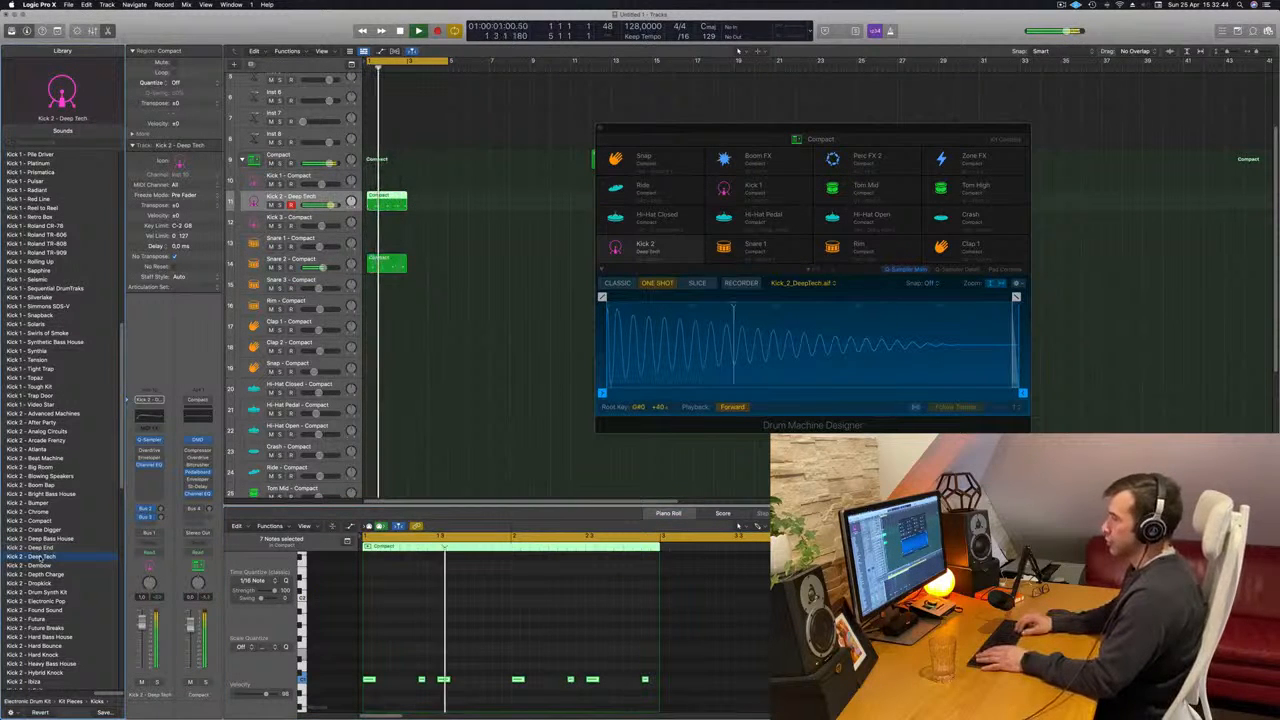
key("Down")
key("Down")
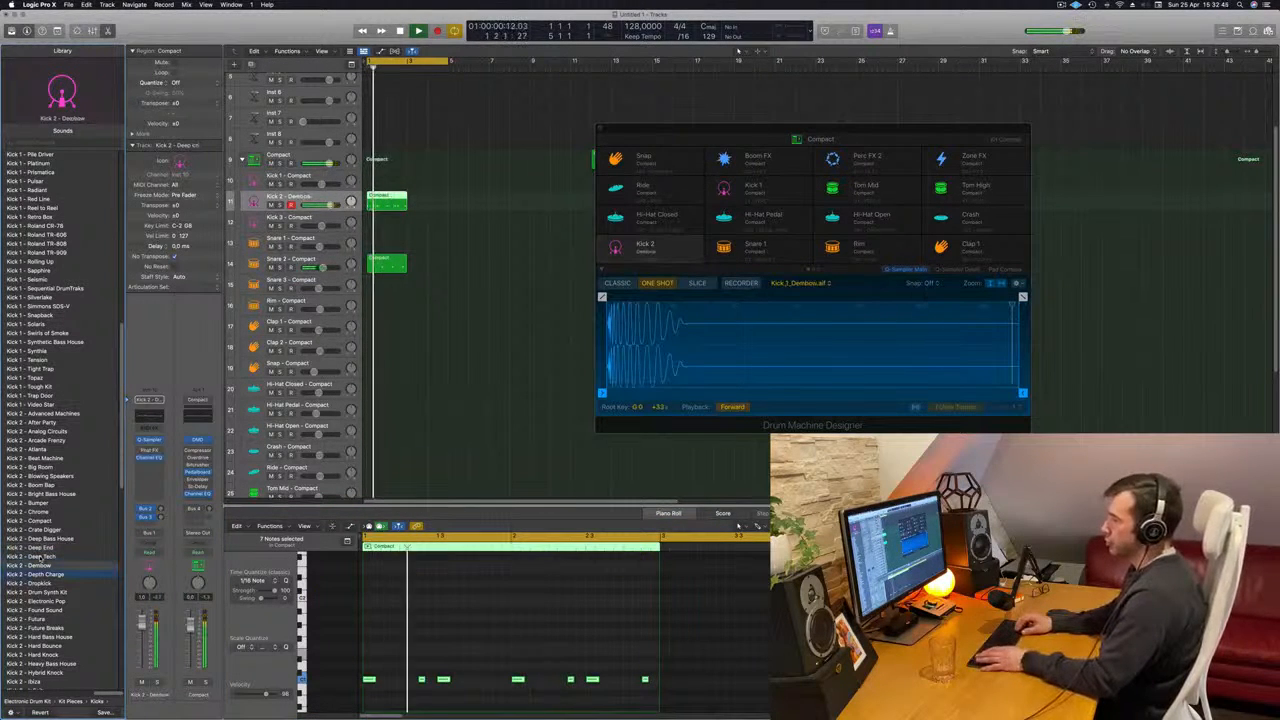
key("Down")
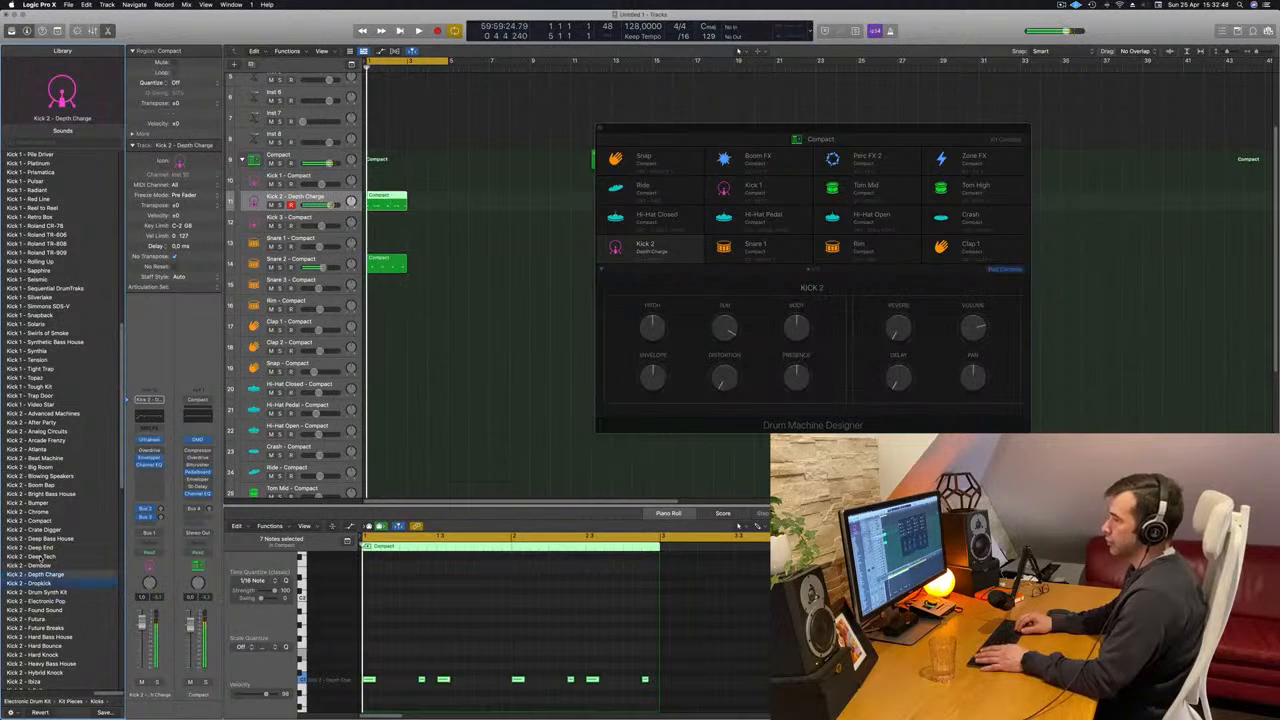
key("Down")
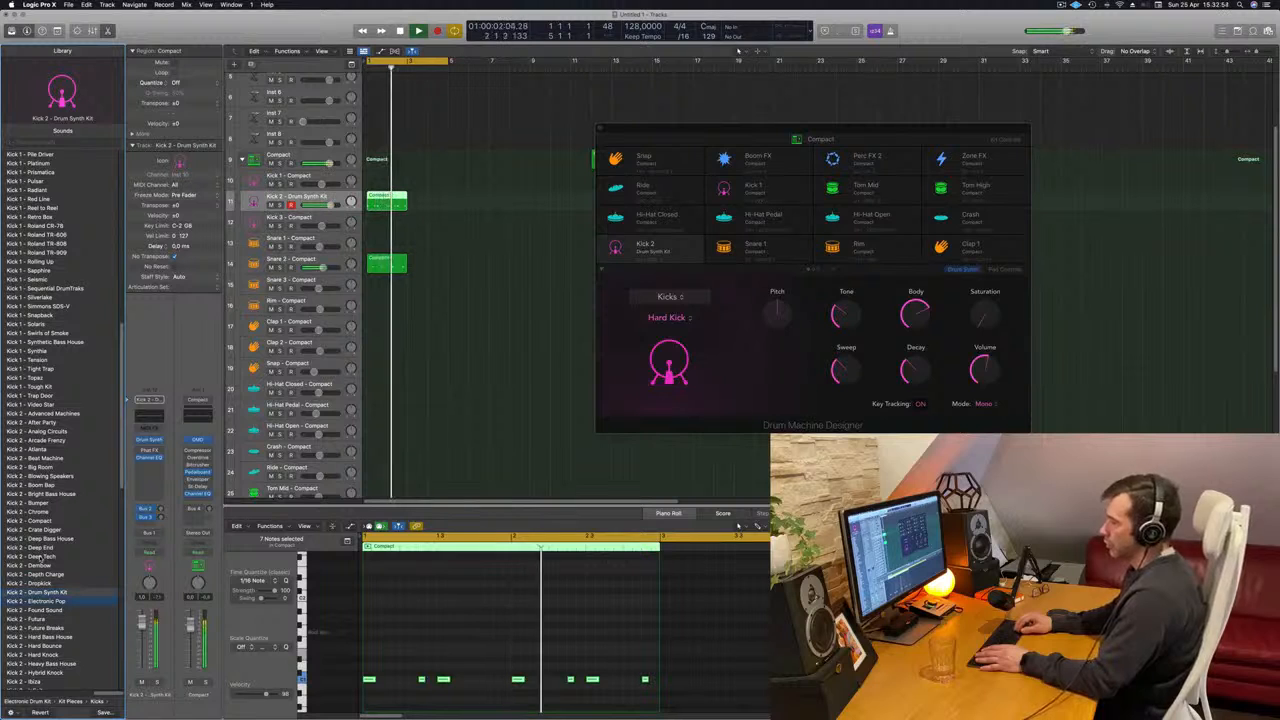
key("Down")
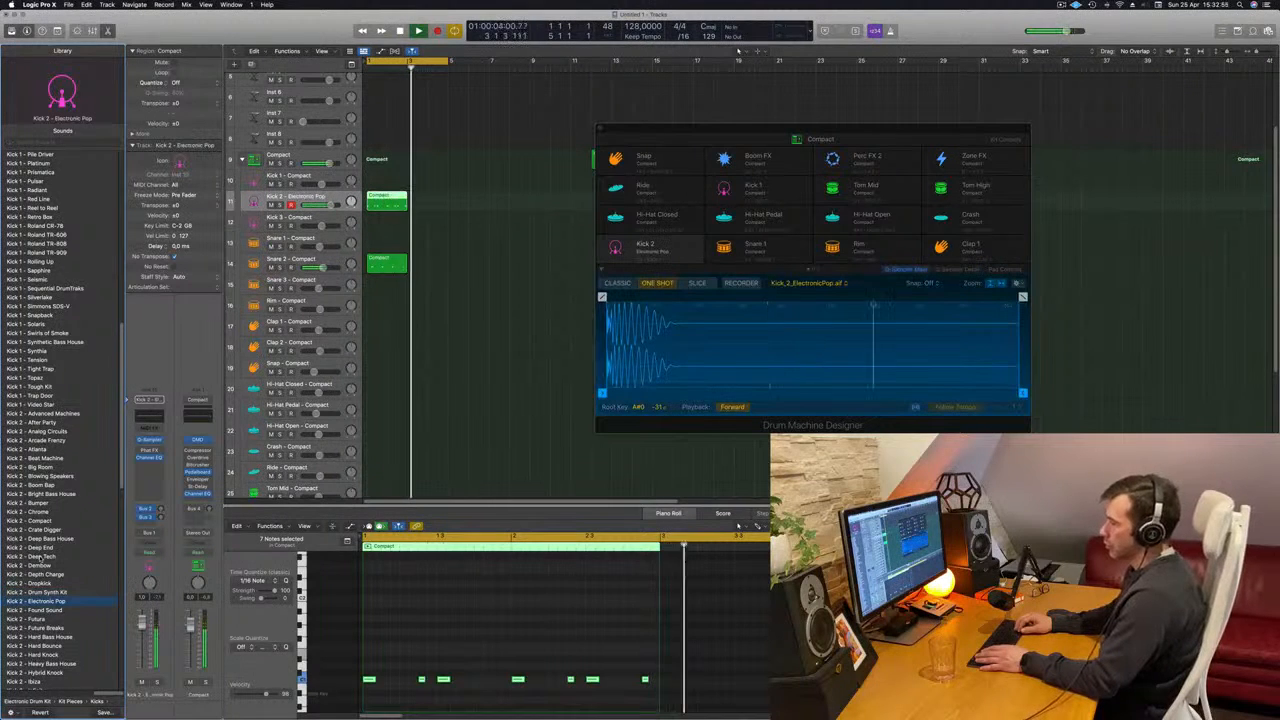
- Duplicate the two-bar Kick 2 and Snare 2 regions to bar 3 while the loop plays
key("space")
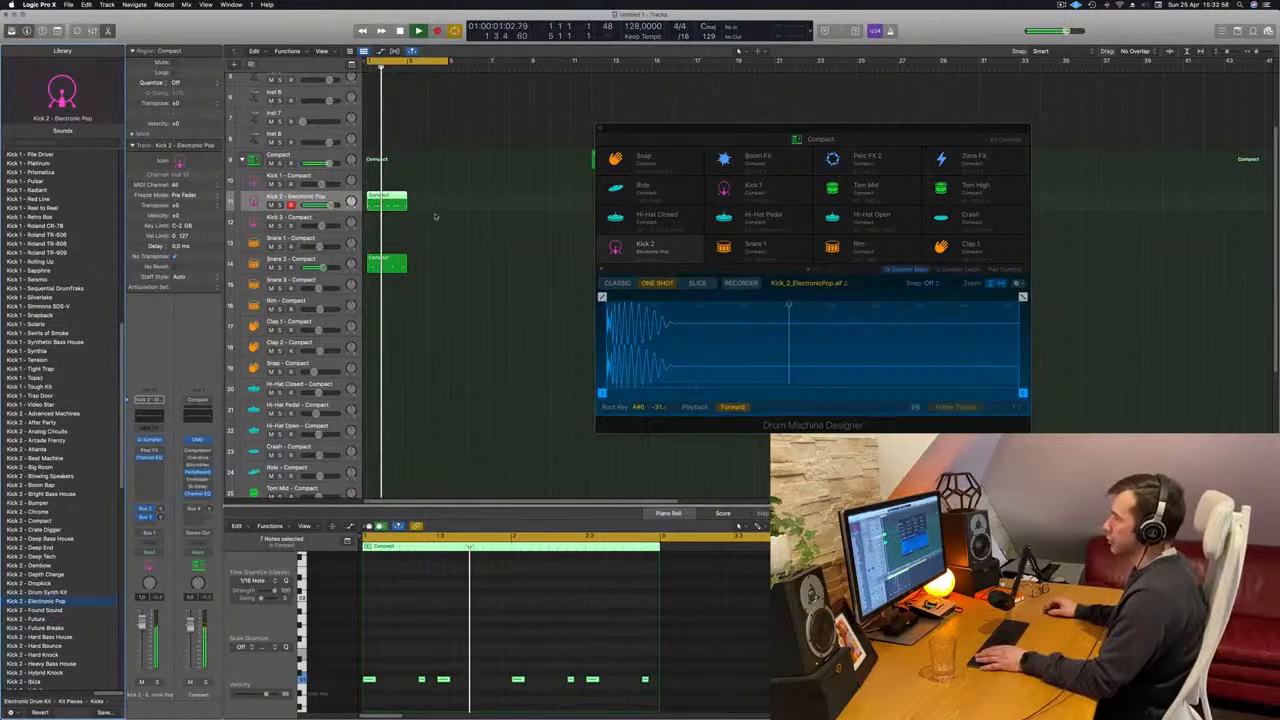
left_click_drag(434, 193, 397, 261)
left_click_drag(387, 203, 434, 204)
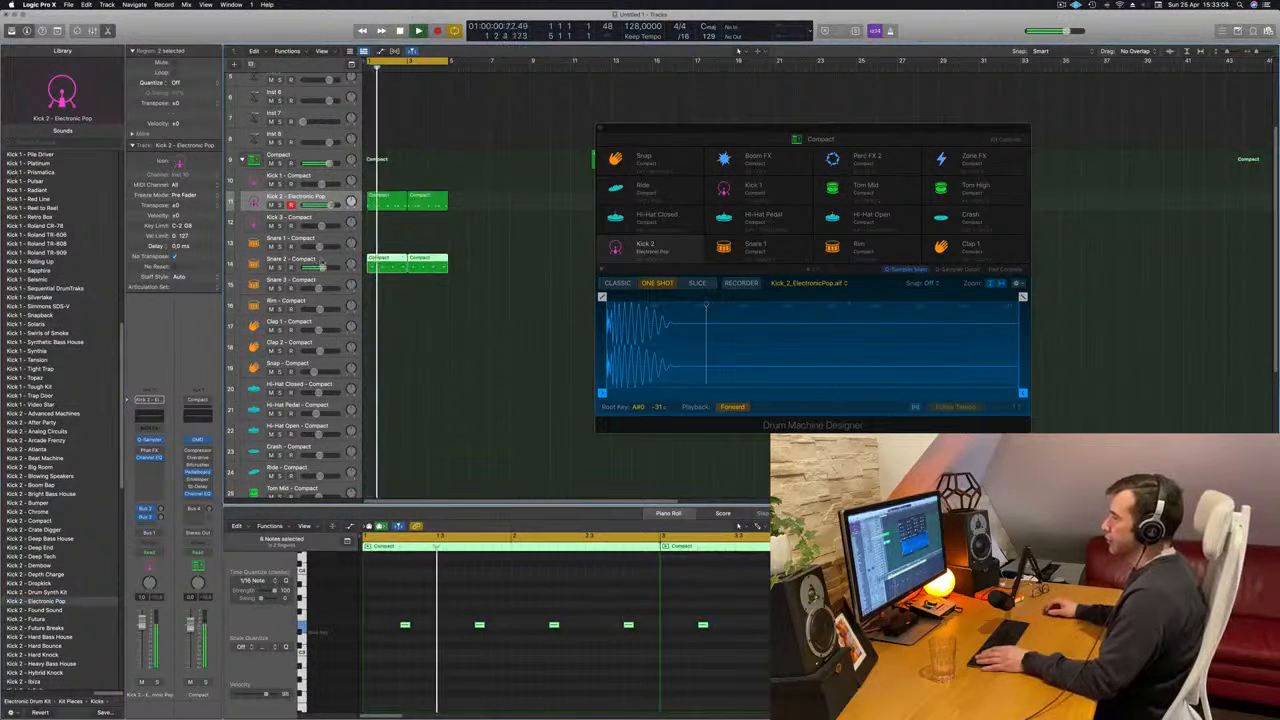
- Audition Library snare sounds on the Snare 2 track, including Snare 1 - Prismatica and Snare - Birdland Calls, and load Snare - Brooklyn Feels
left_click(322, 264)
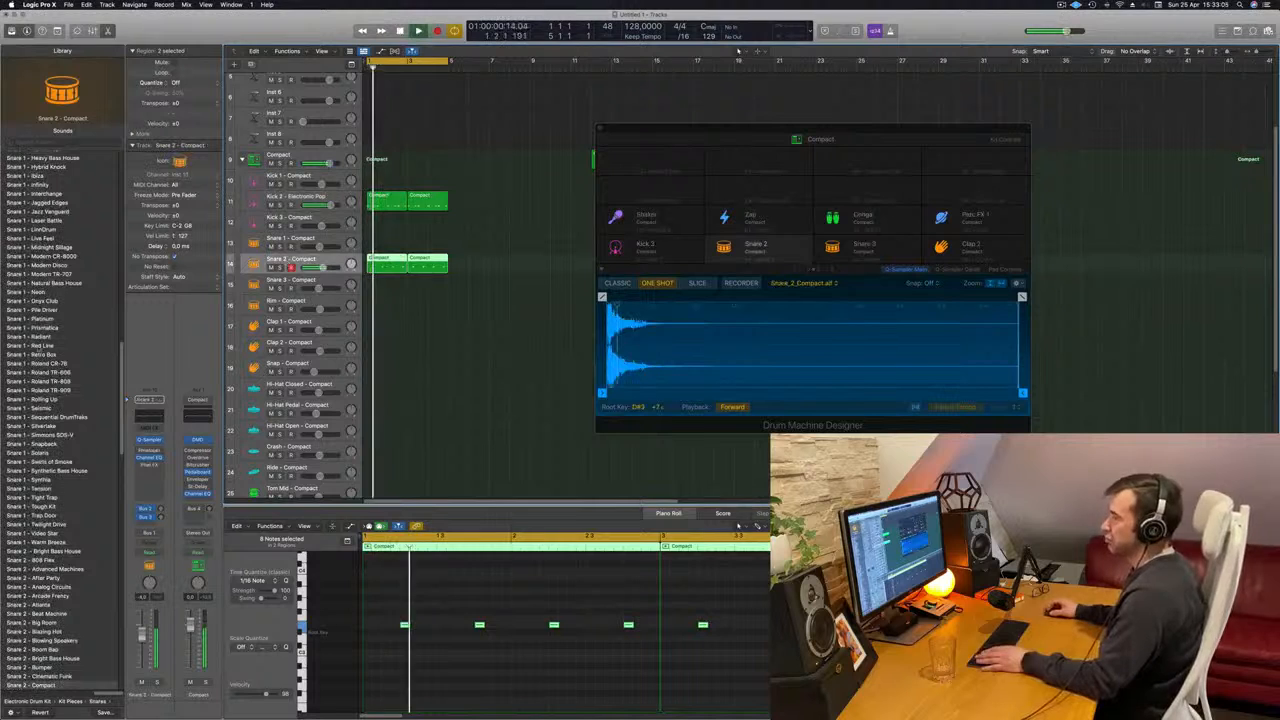
left_click(35, 319)
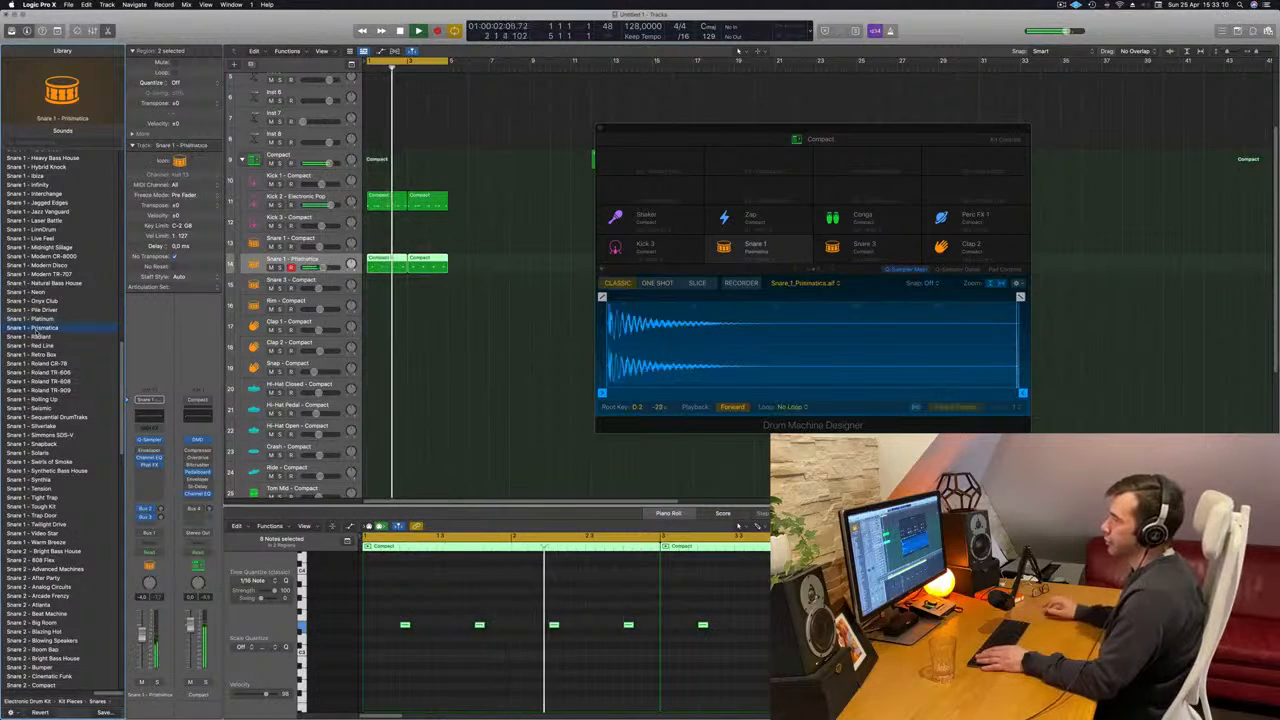
scroll(37, 336, "up", 15)
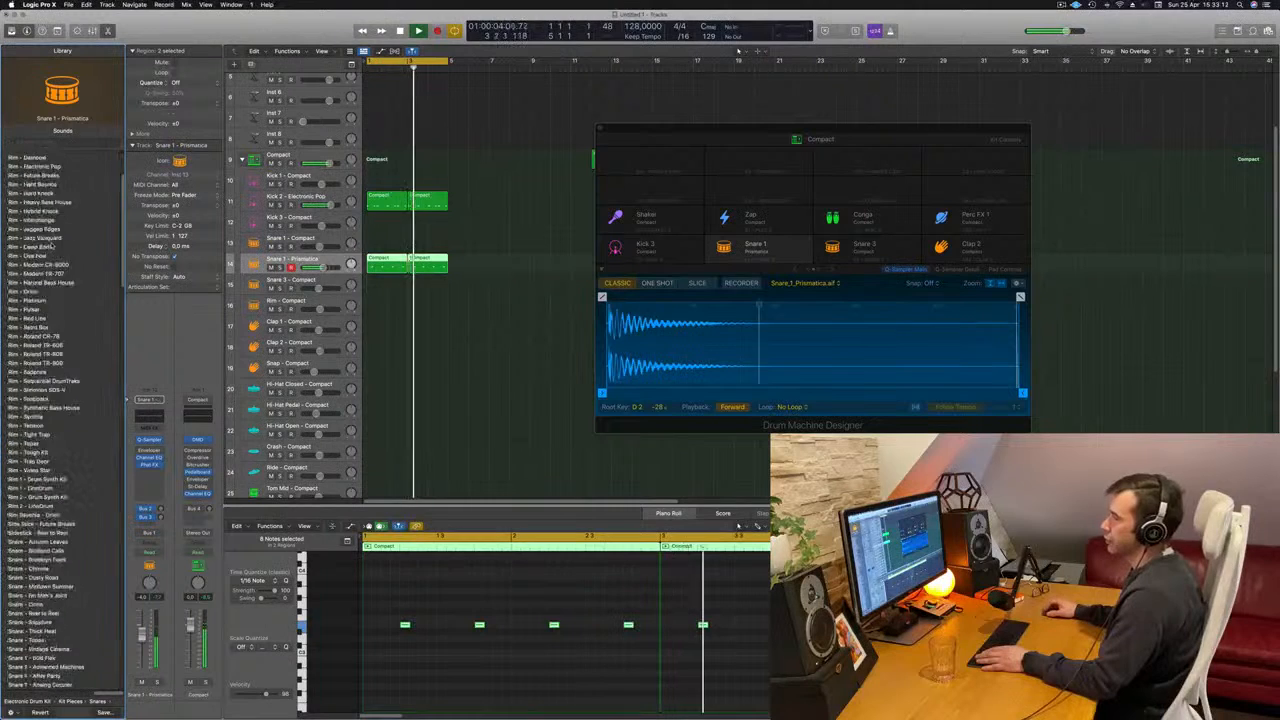
scroll(45, 420, "down", 5)
left_click(36, 364)
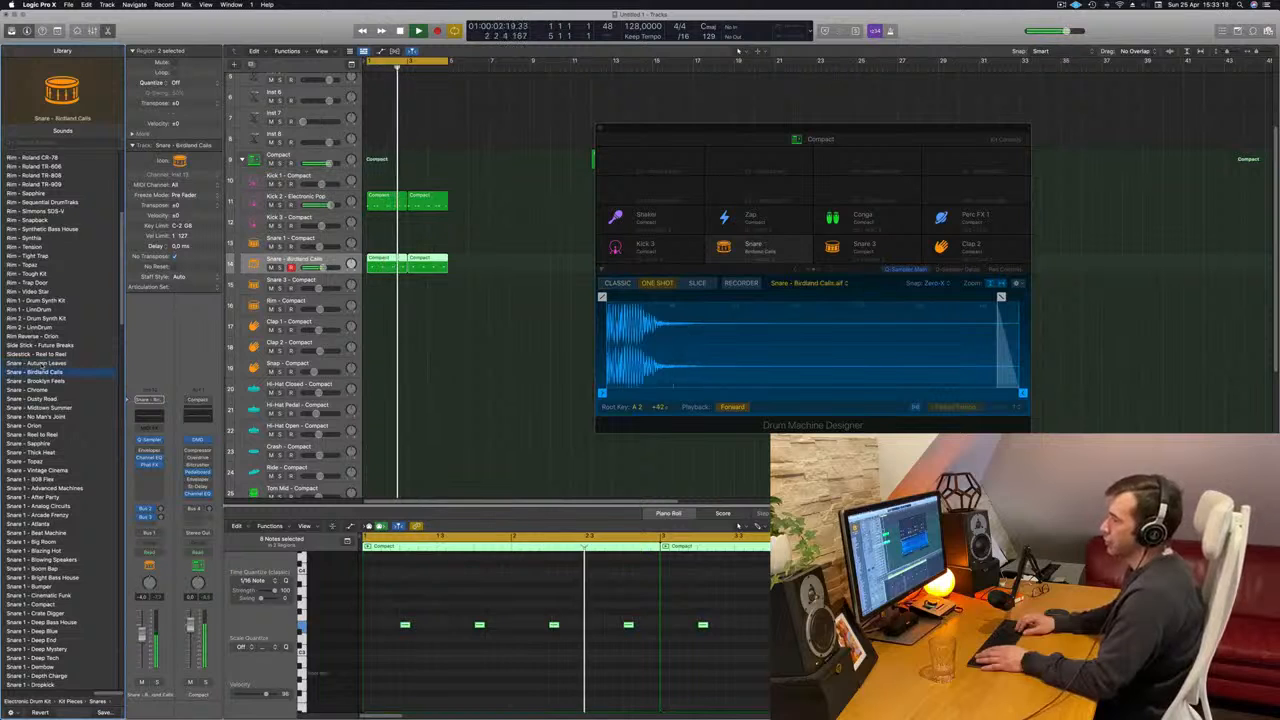
key("Down")
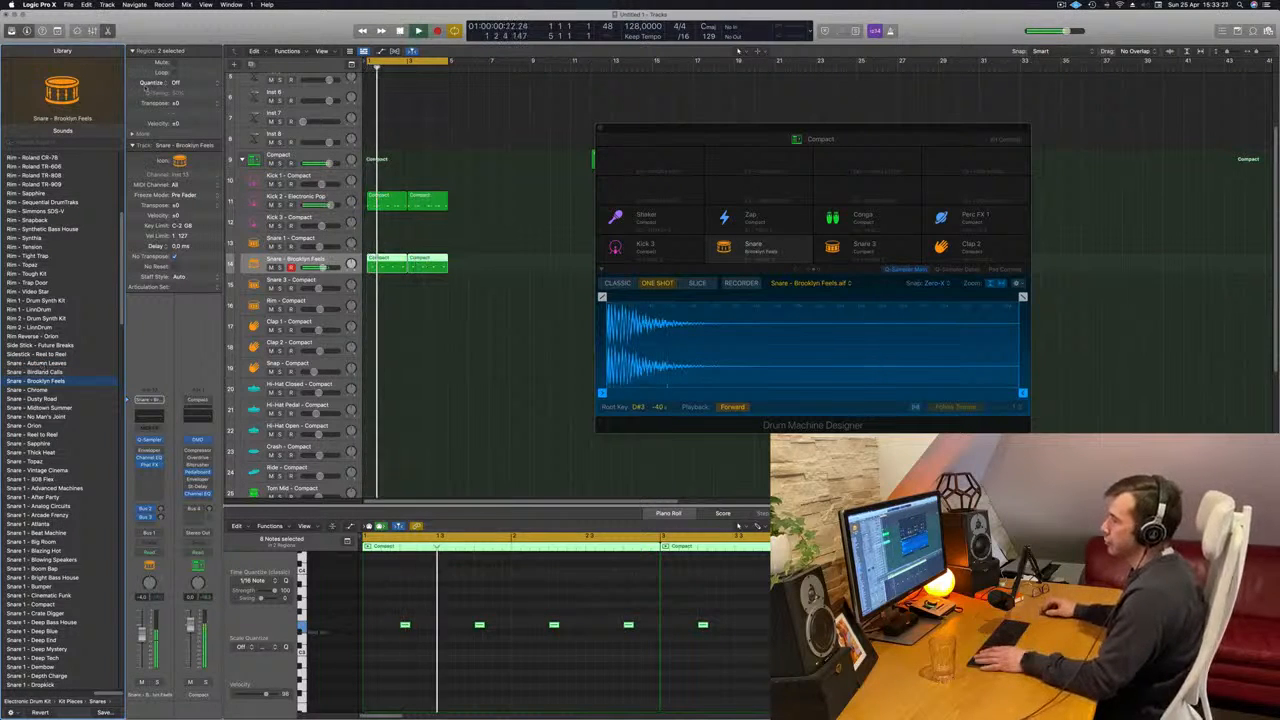
- Check the Kick 2 and snare channel strips while the loop plays, and close the Drum Machine Designer window
left_click(320, 200)
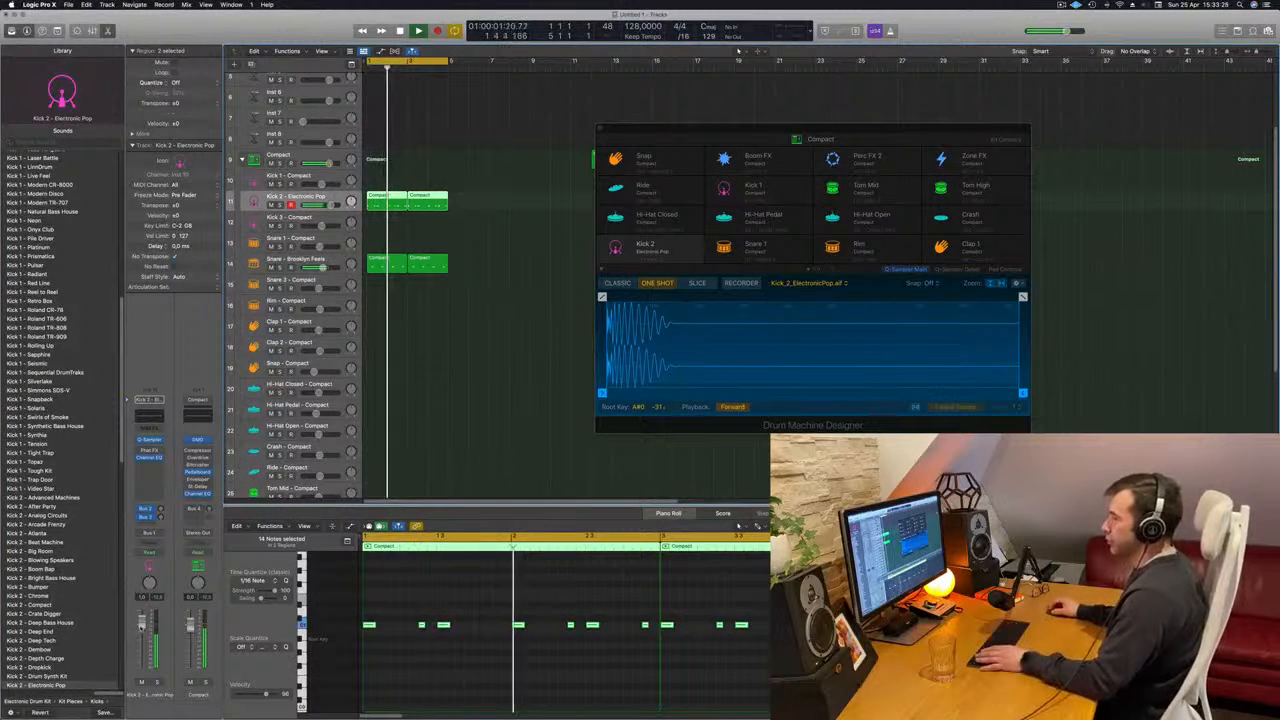
left_click(322, 266)
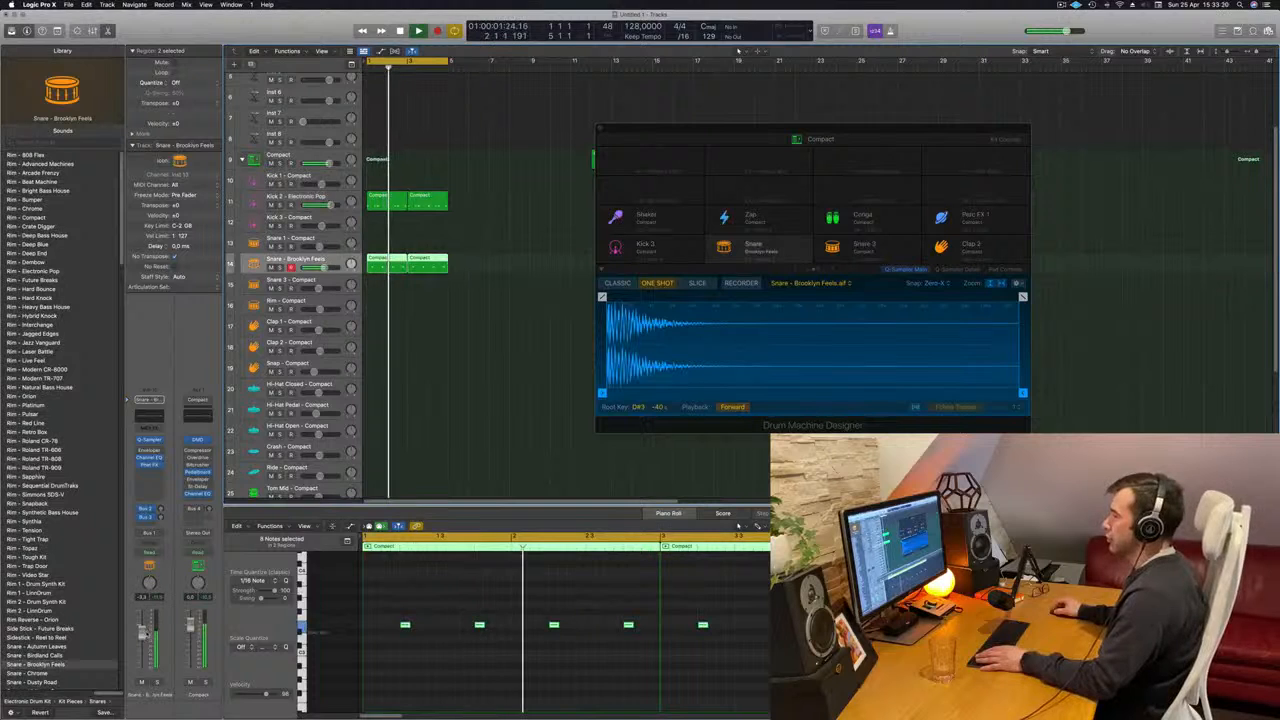
left_click(600, 128)
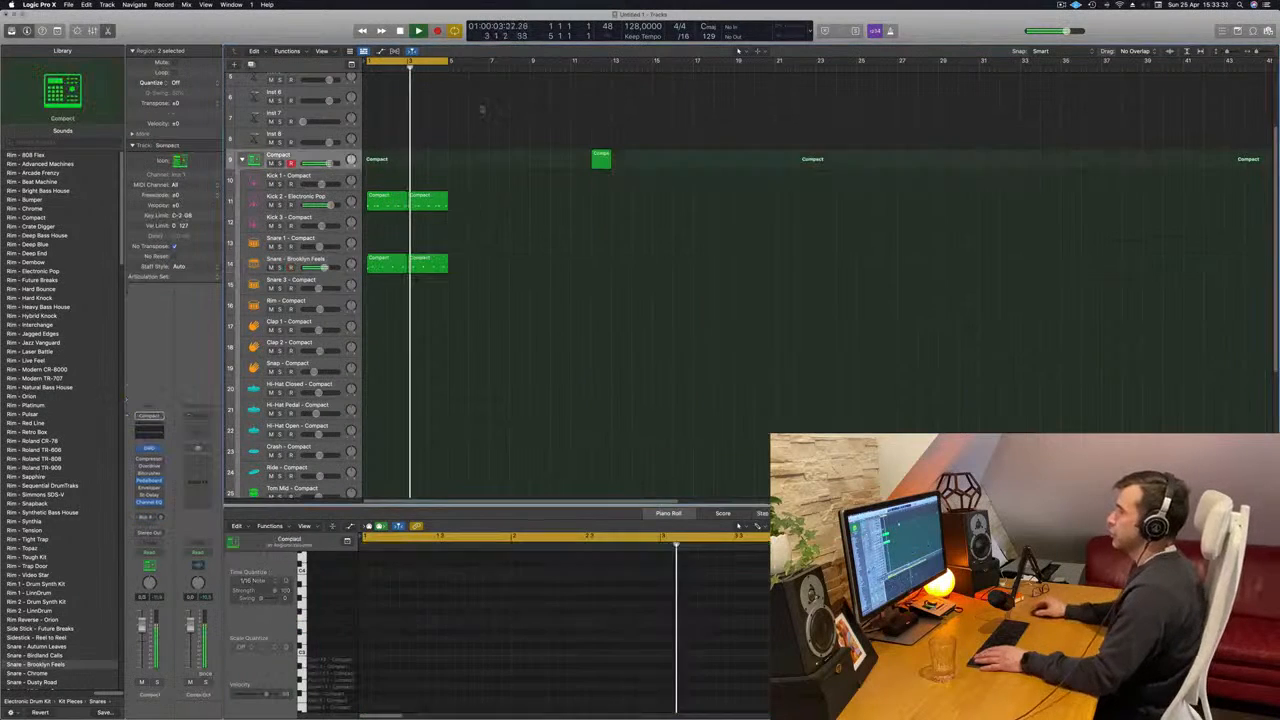
left_click_drag(500, 195, 396, 206)
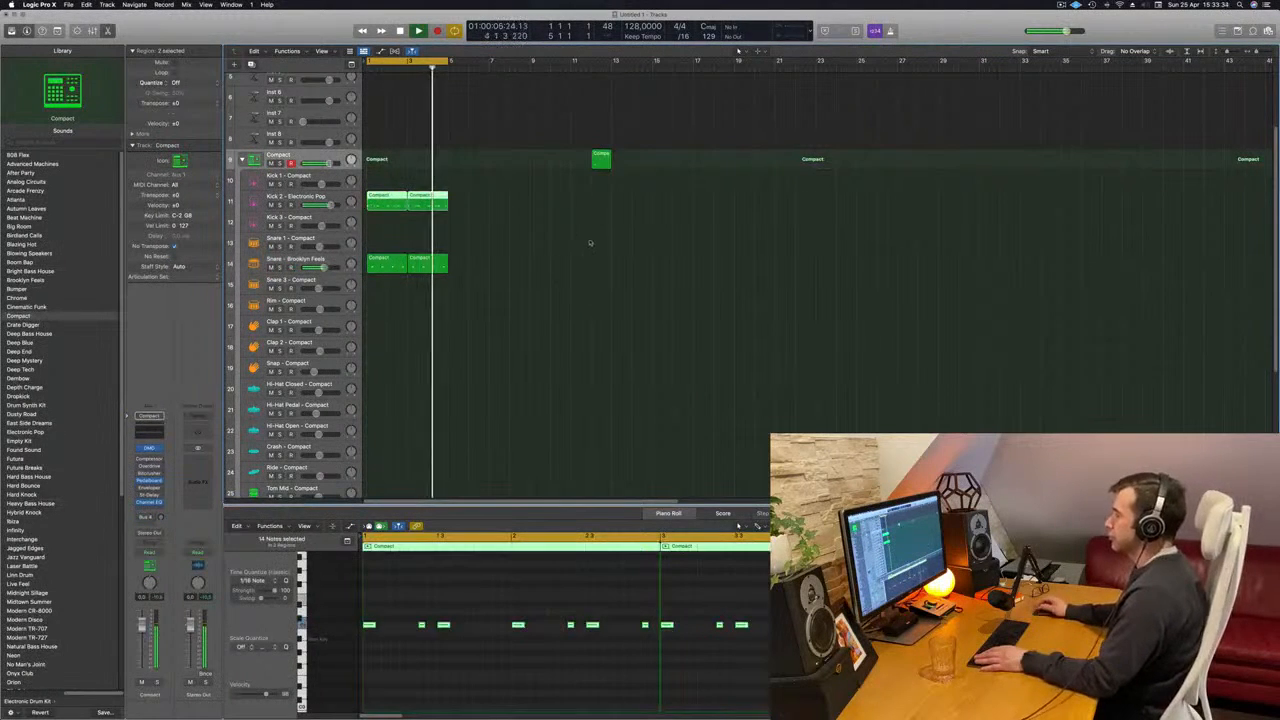
left_click(483, 240)
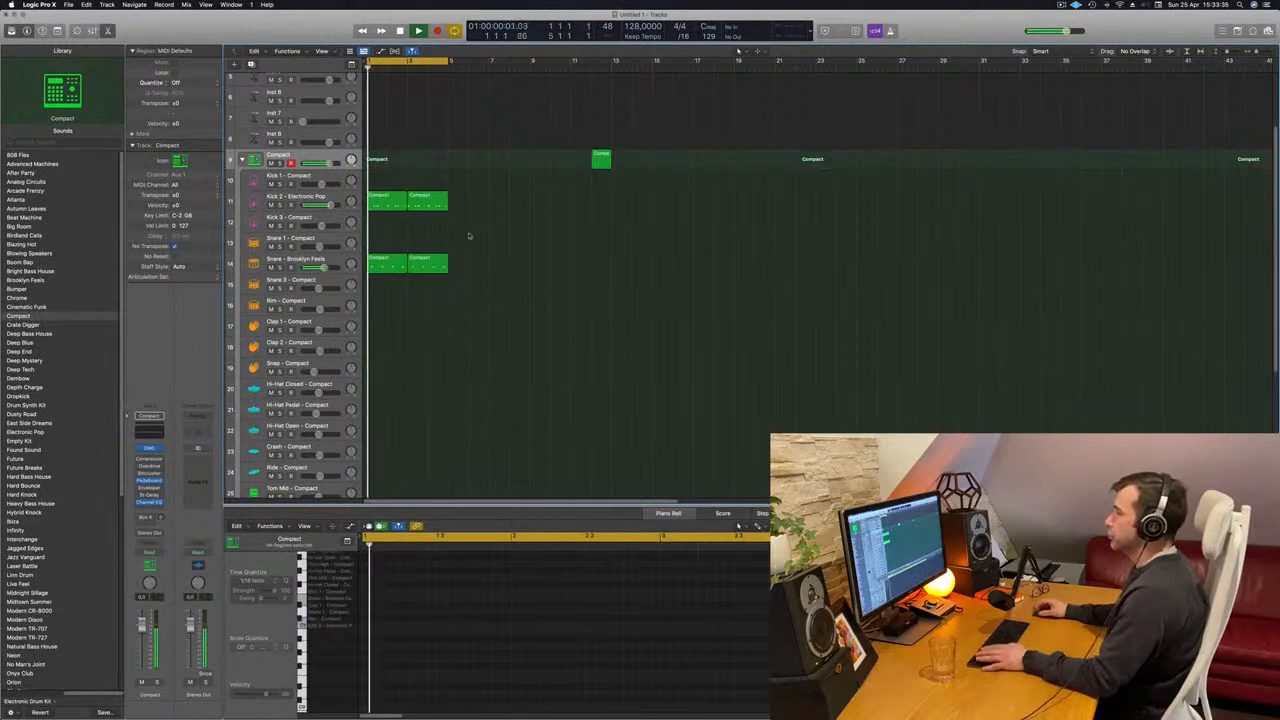
- Copy the first snare region to the Hi-Hat Closed track and shift and duplicate its notes to hit every offbeat
left_click(390, 264)
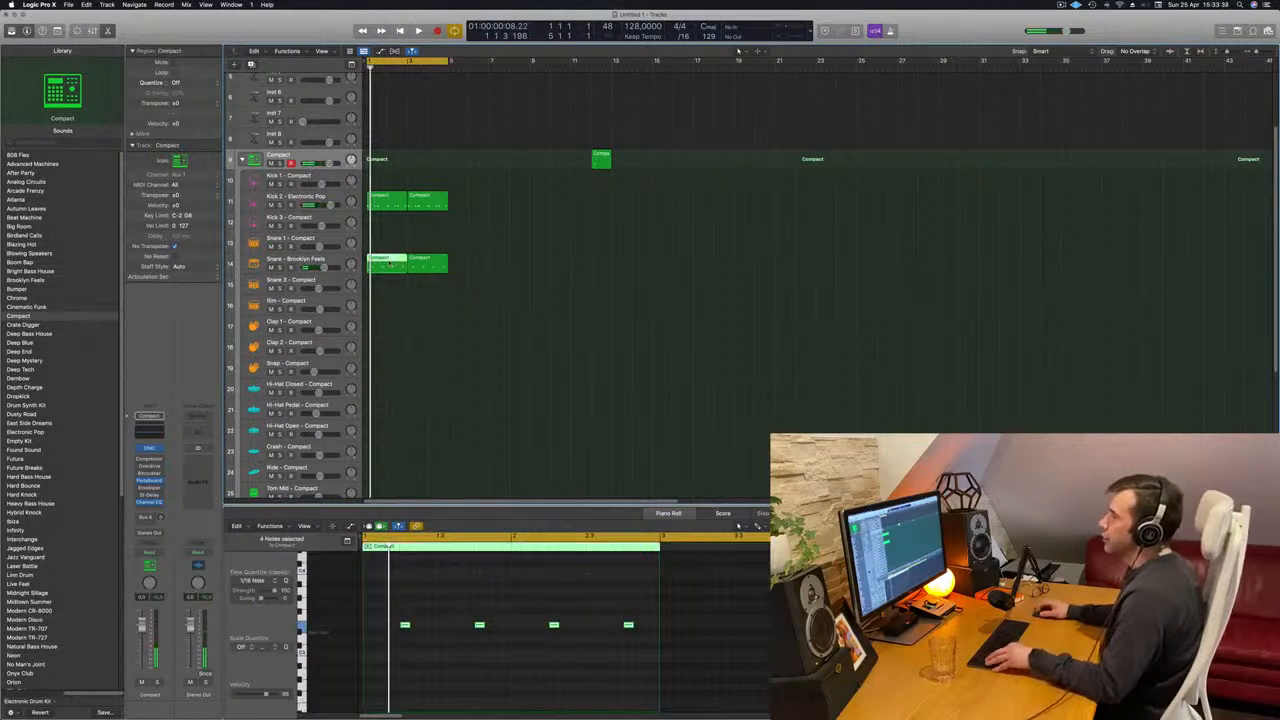
left_click_drag(390, 262, 387, 390)
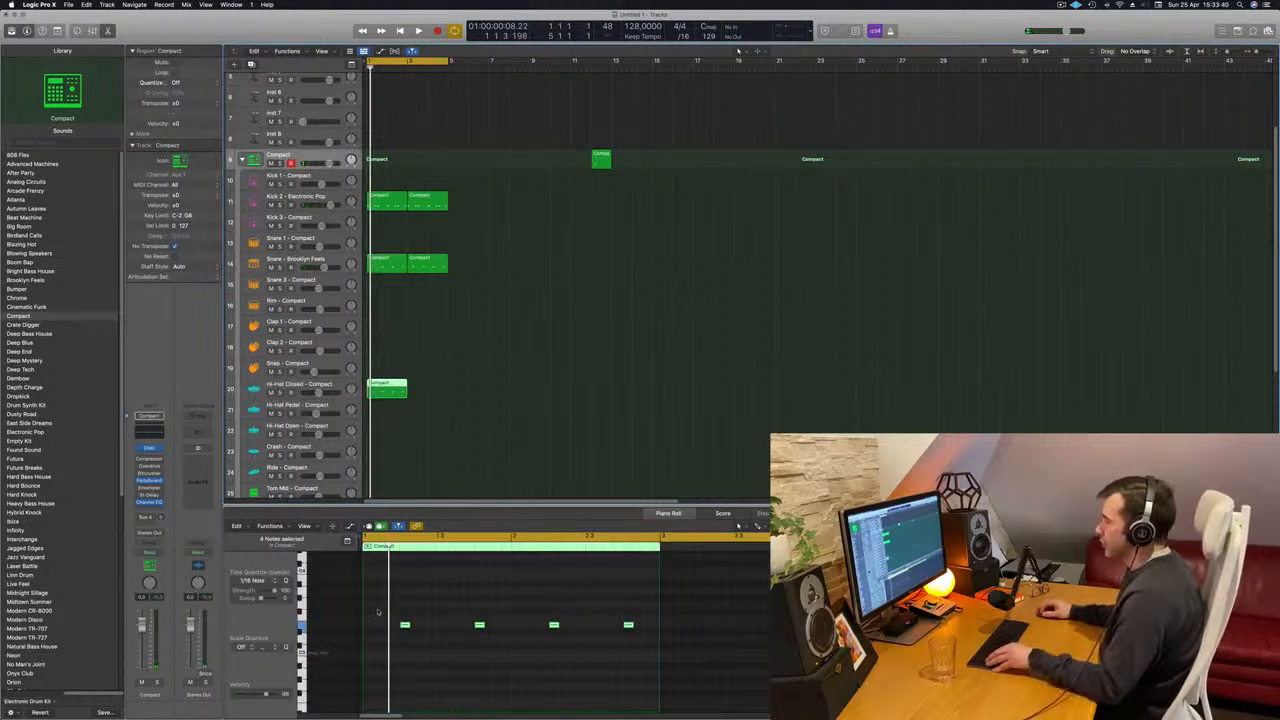
left_click_drag(378, 612, 636, 652)
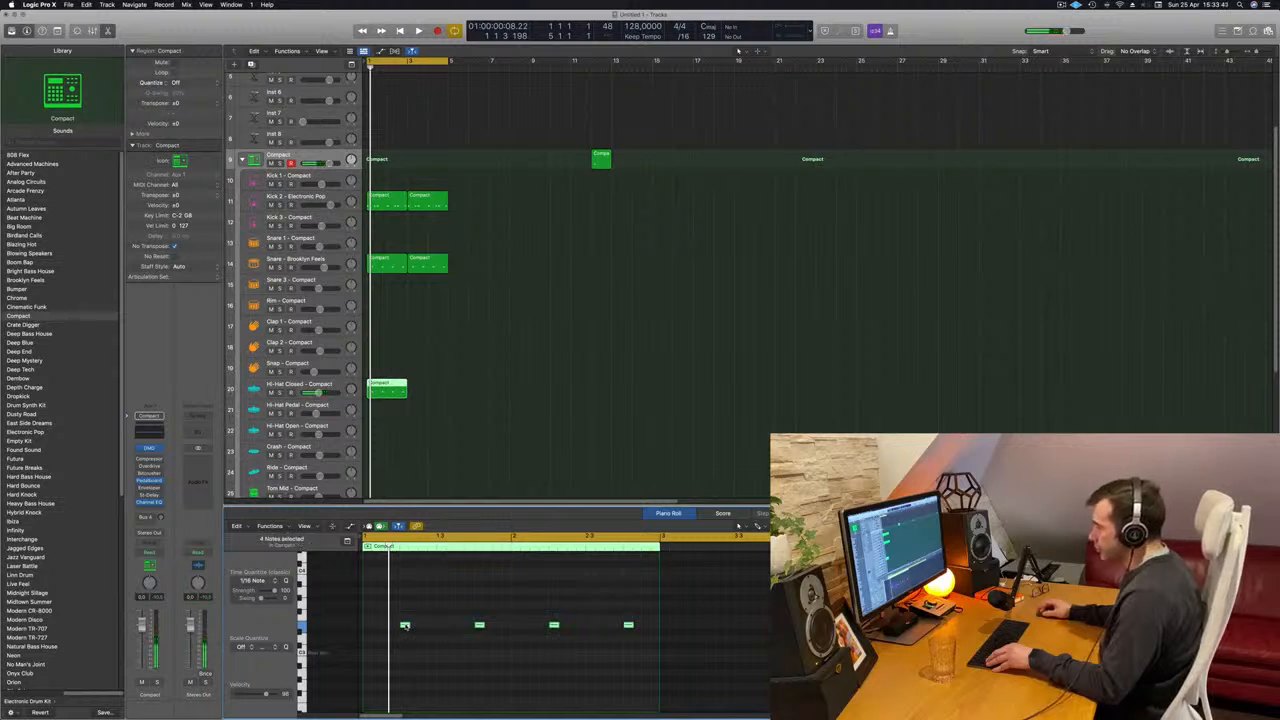
mouse_move(404, 626)
left_mouse_down()
mouse_move(386, 627)
mouse_move(424, 634)
left_mouse_up()
key("space")
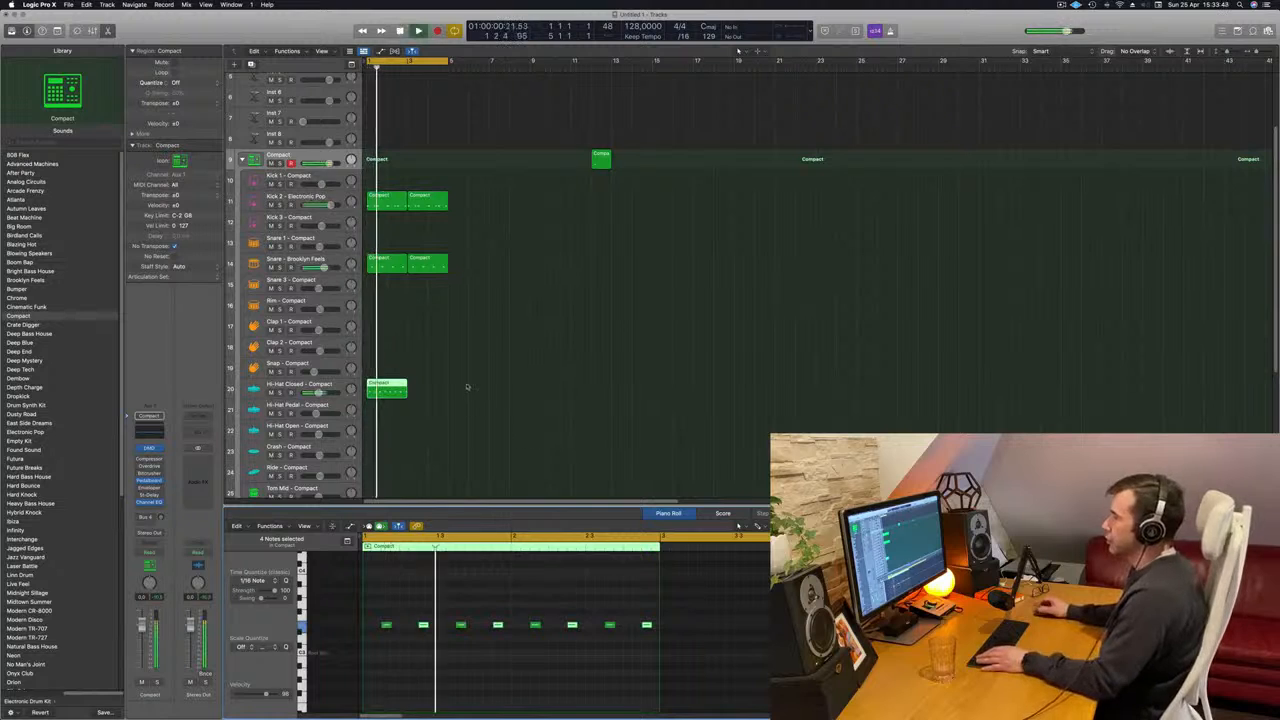
- Select the Hi-Hat Closed track and load the Hi-Hat Closed - Deep End sound from the Library
scroll(517, 362, "down", 4)
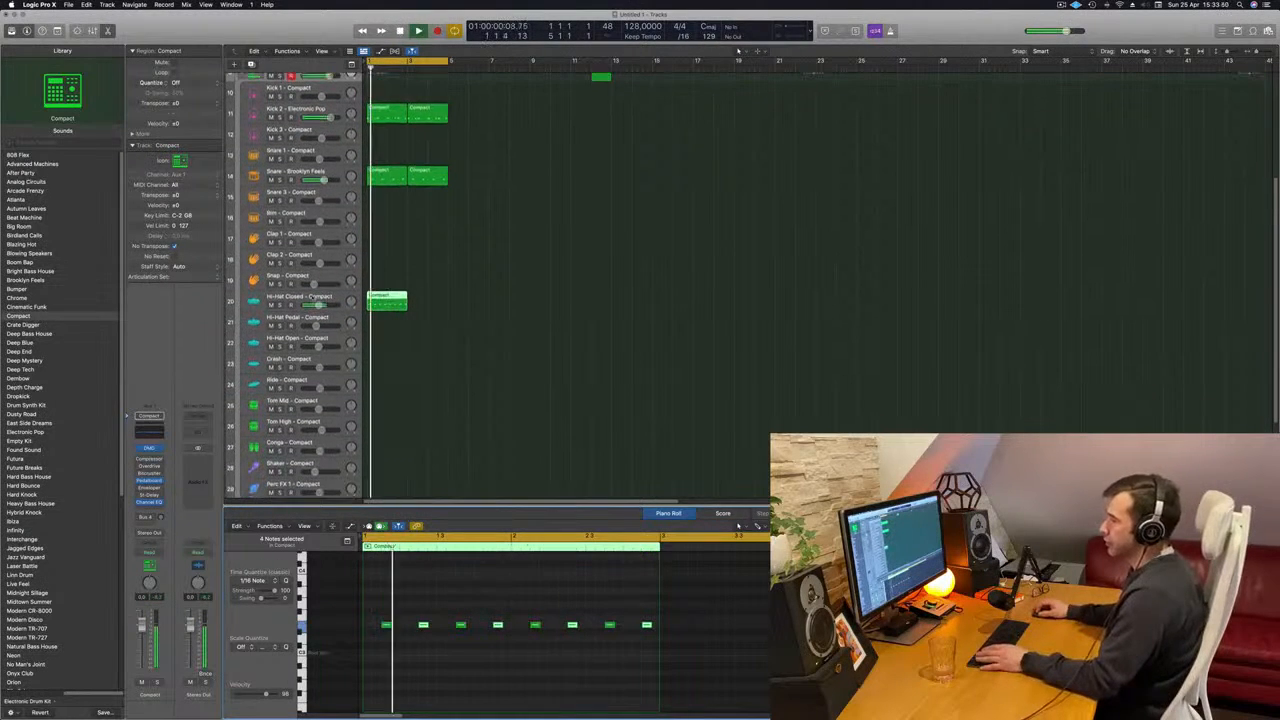
left_click(311, 299)
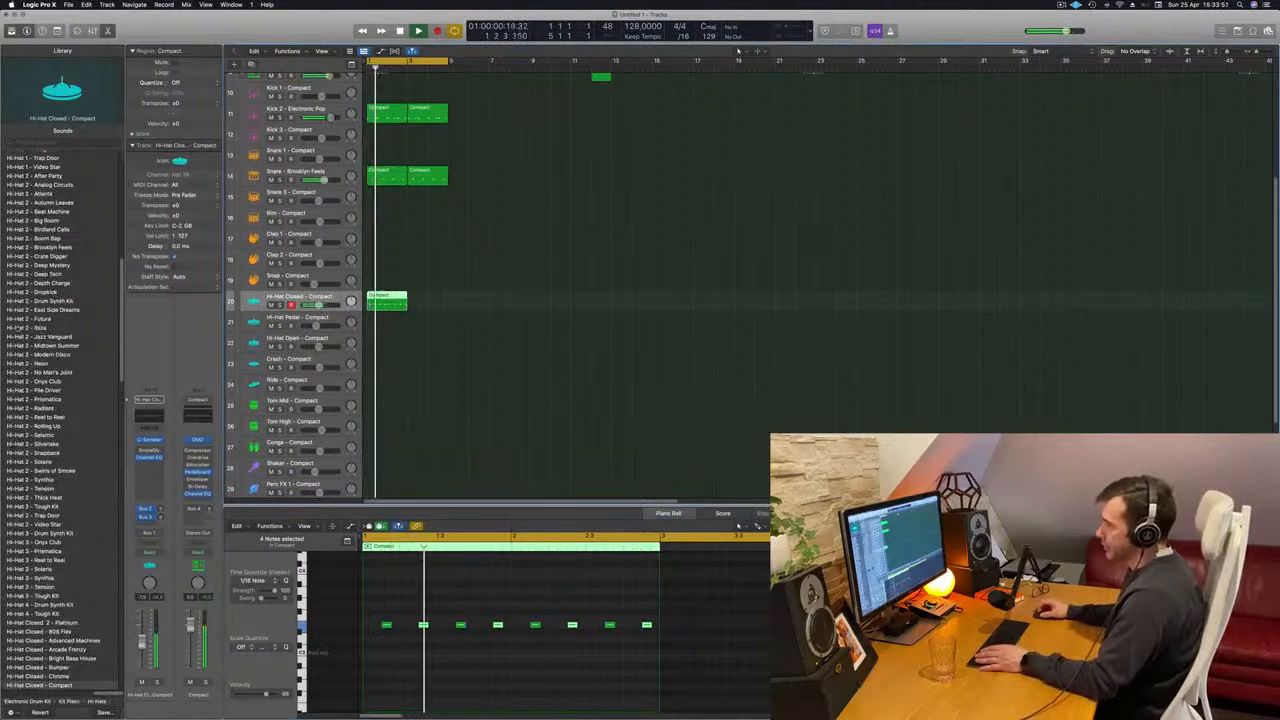
scroll(81, 370, "down", 5)
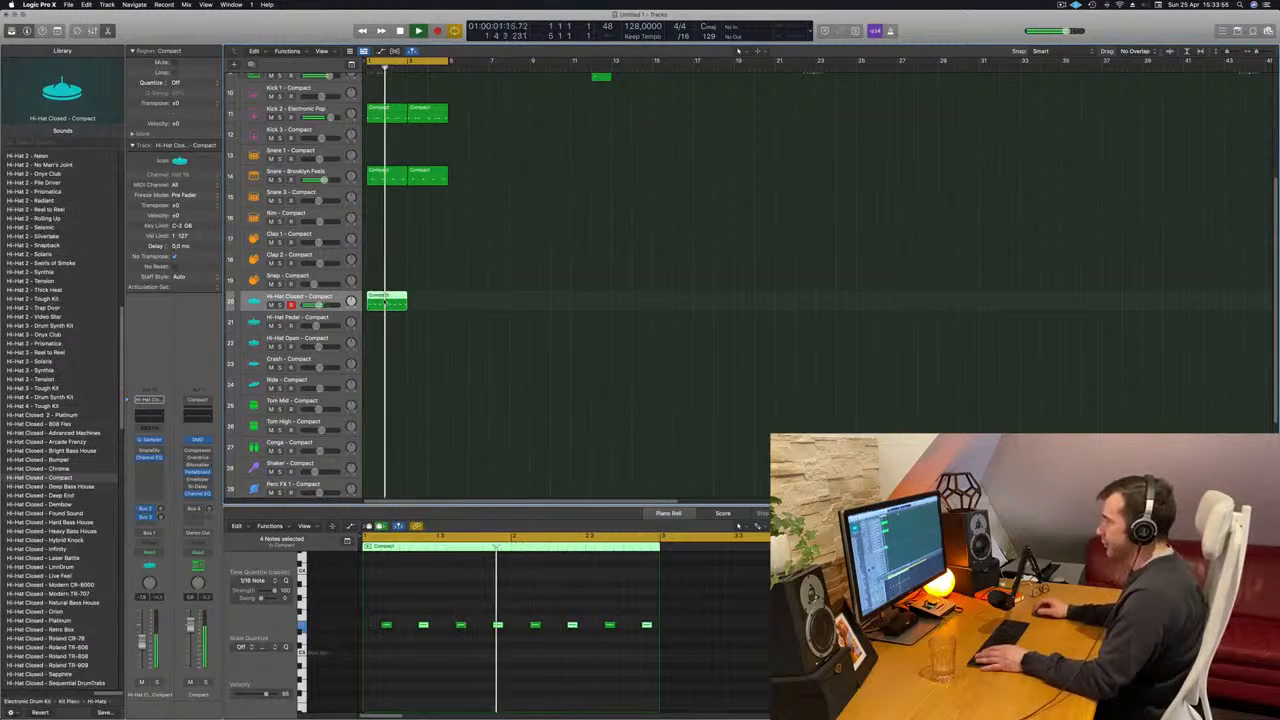
mouse_move(388, 316)
left_mouse_down()
mouse_move(400, 341)
mouse_move(390, 308)
left_mouse_up()
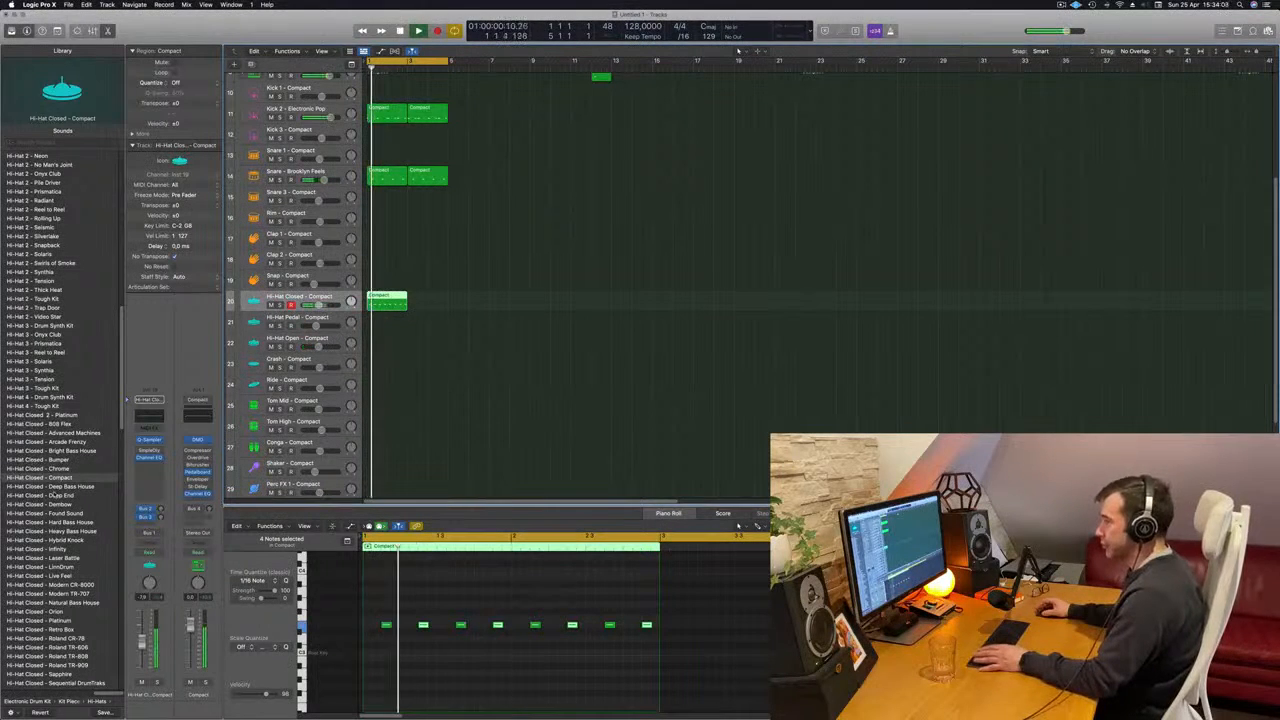
left_click(50, 495)
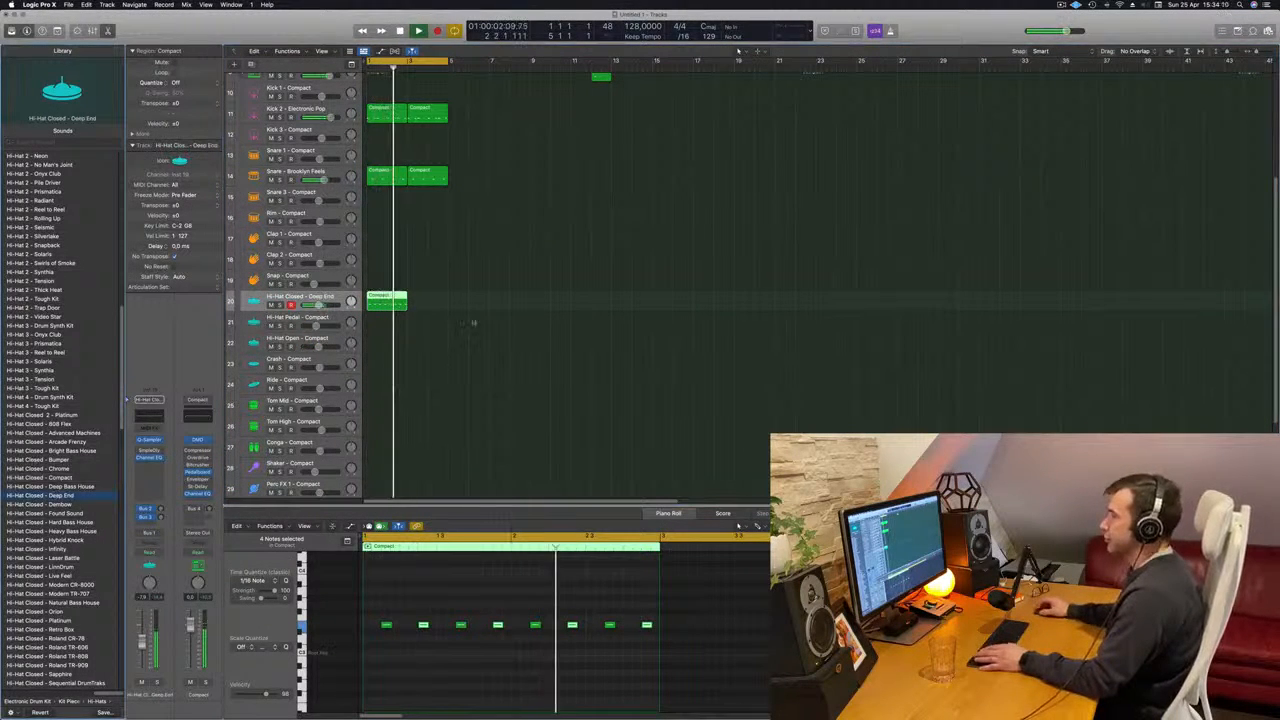
- Duplicate the Hi-Hat Closed region to bar 3 and adjust the track's Bus 3 send level
left_click_drag(404, 304, 442, 305)
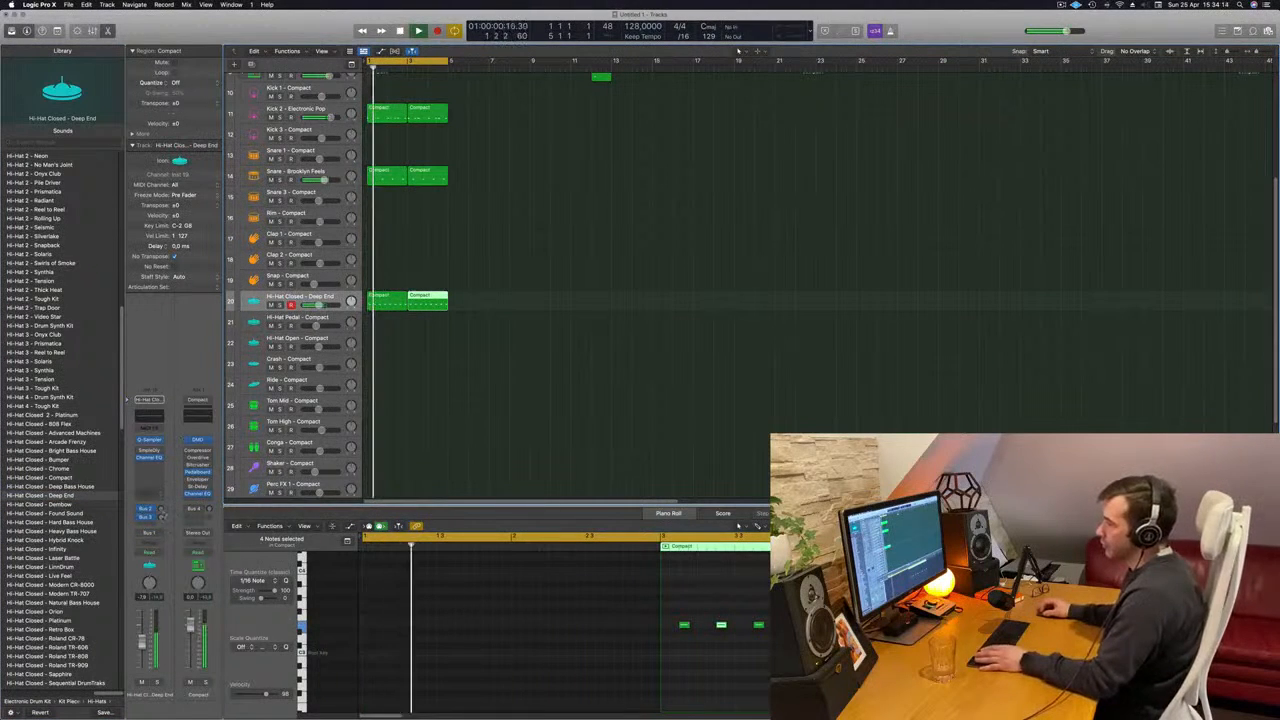
left_click(160, 517)
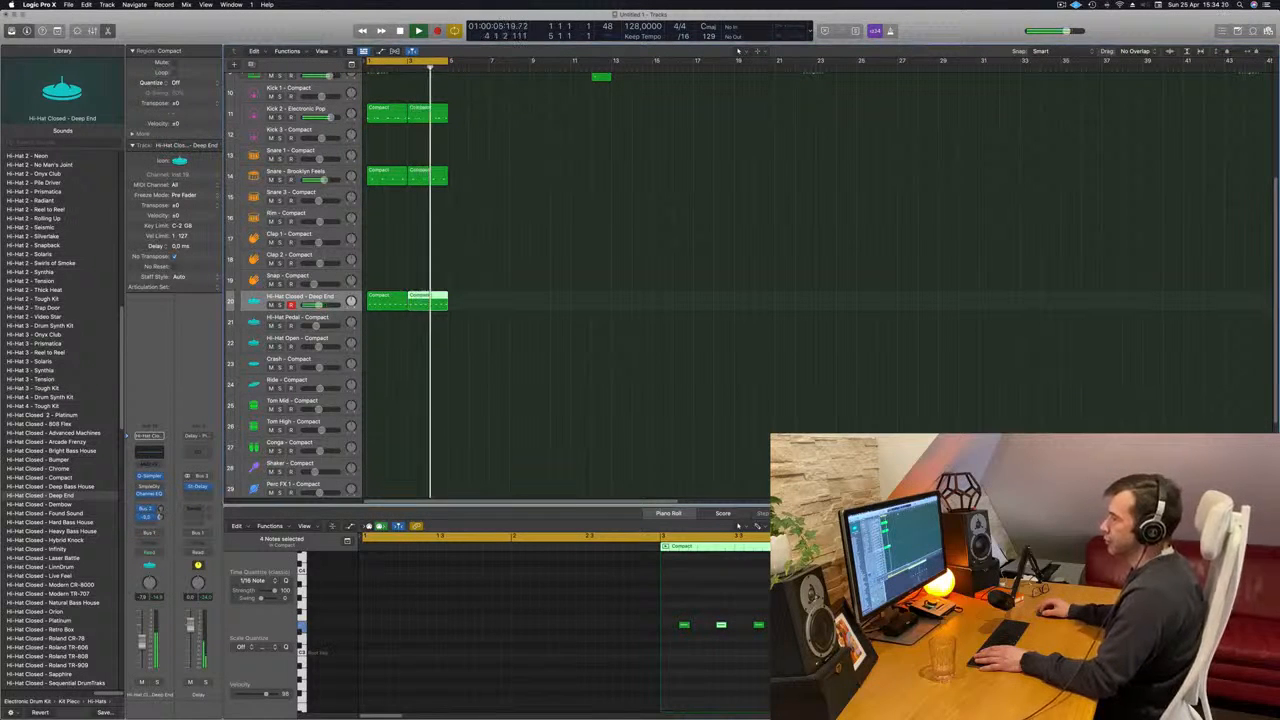
left_click(609, 167)
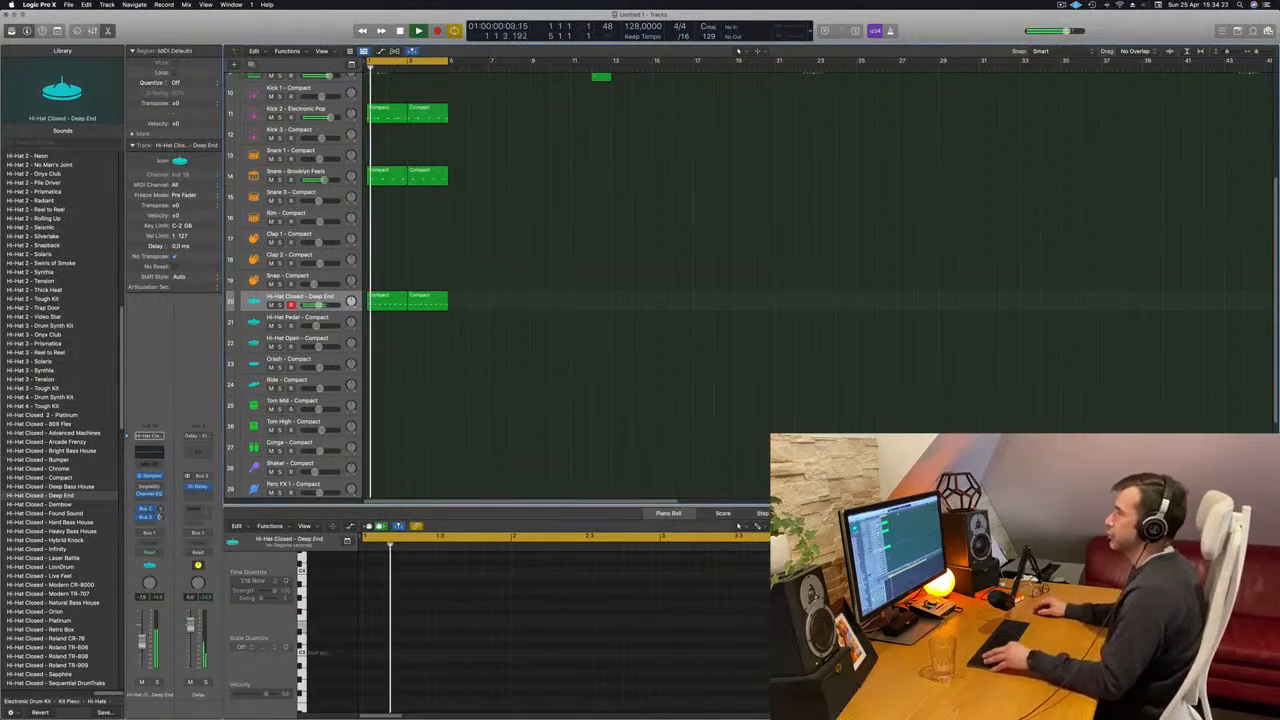
- Copy the first Kick 2 region to the Kick 1 track and delete all its notes except those on beat 3 of each bar
key("super+Up")
key("super+Up")
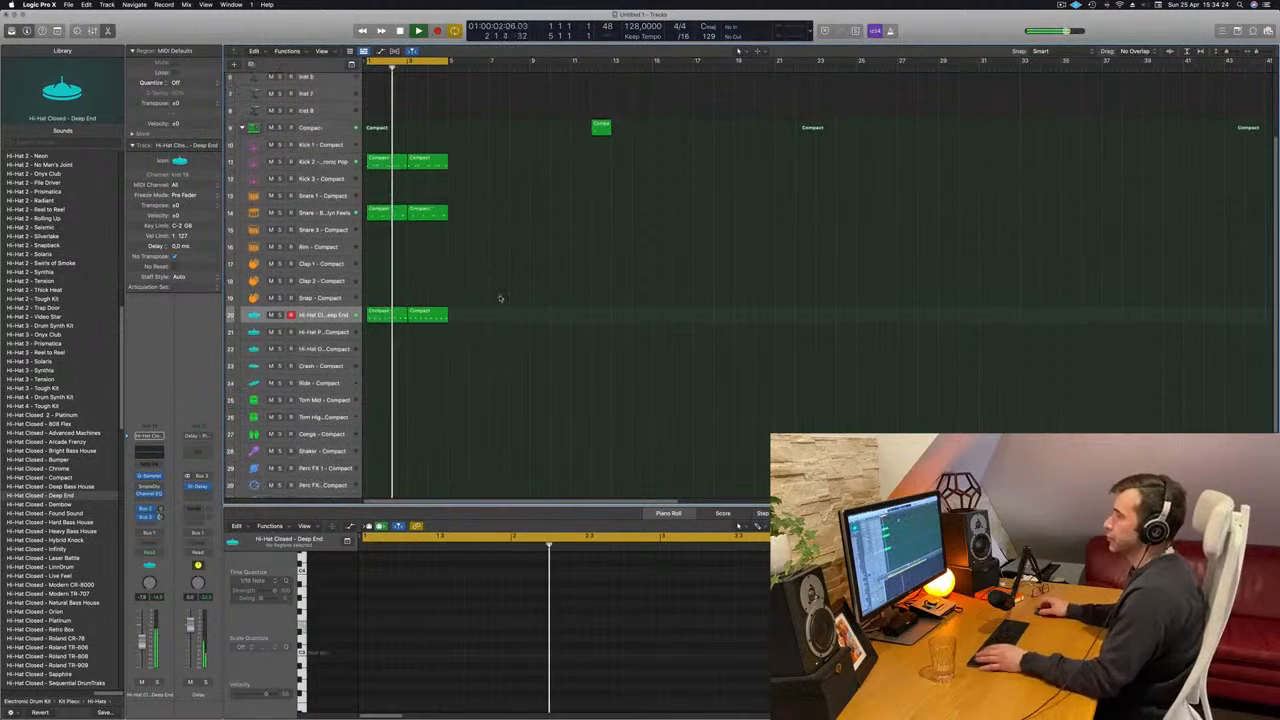
left_click(386, 161)
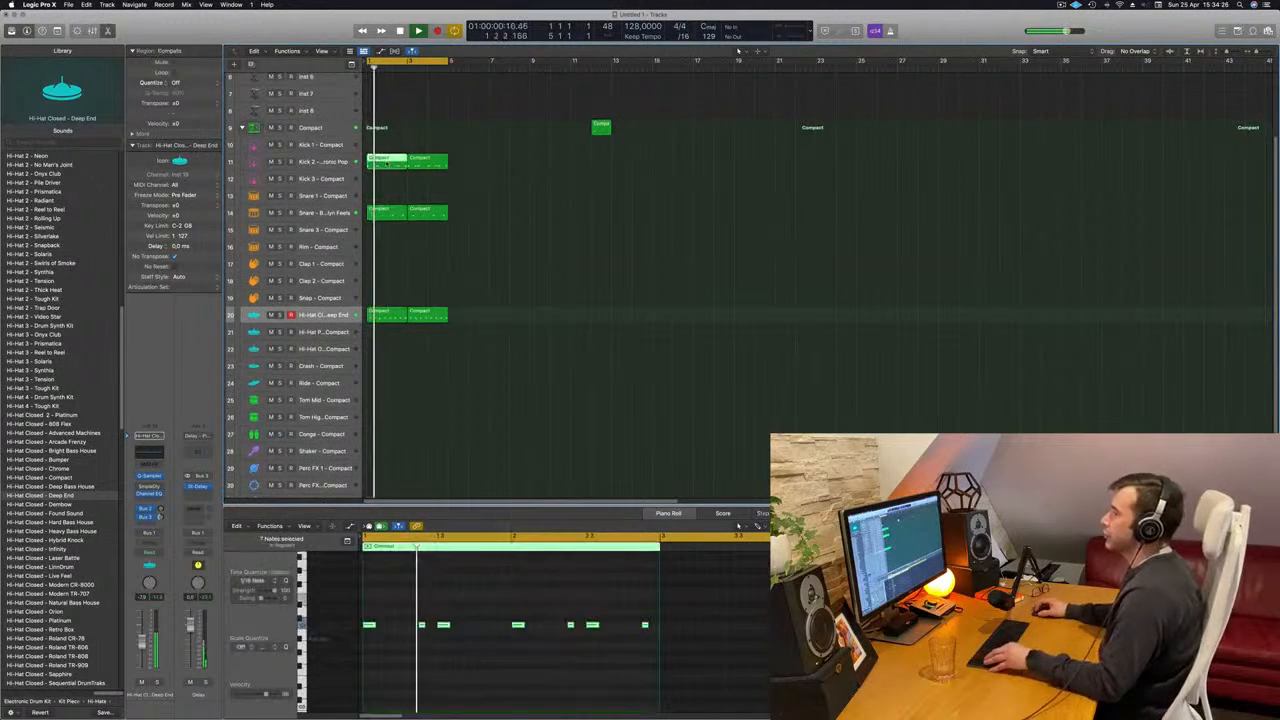
left_click_drag(386, 157, 386, 142)
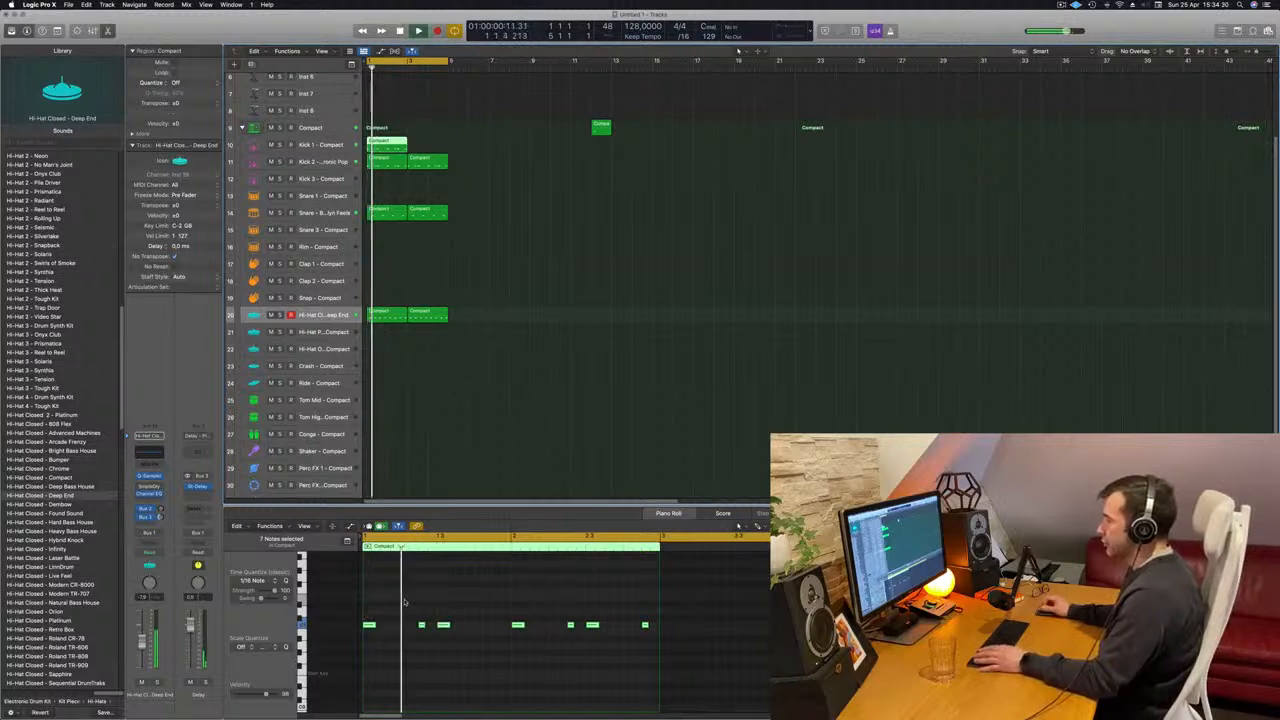
left_click_drag(368, 607, 423, 632)
left_click_drag(559, 640, 569, 646)
key("Delete")
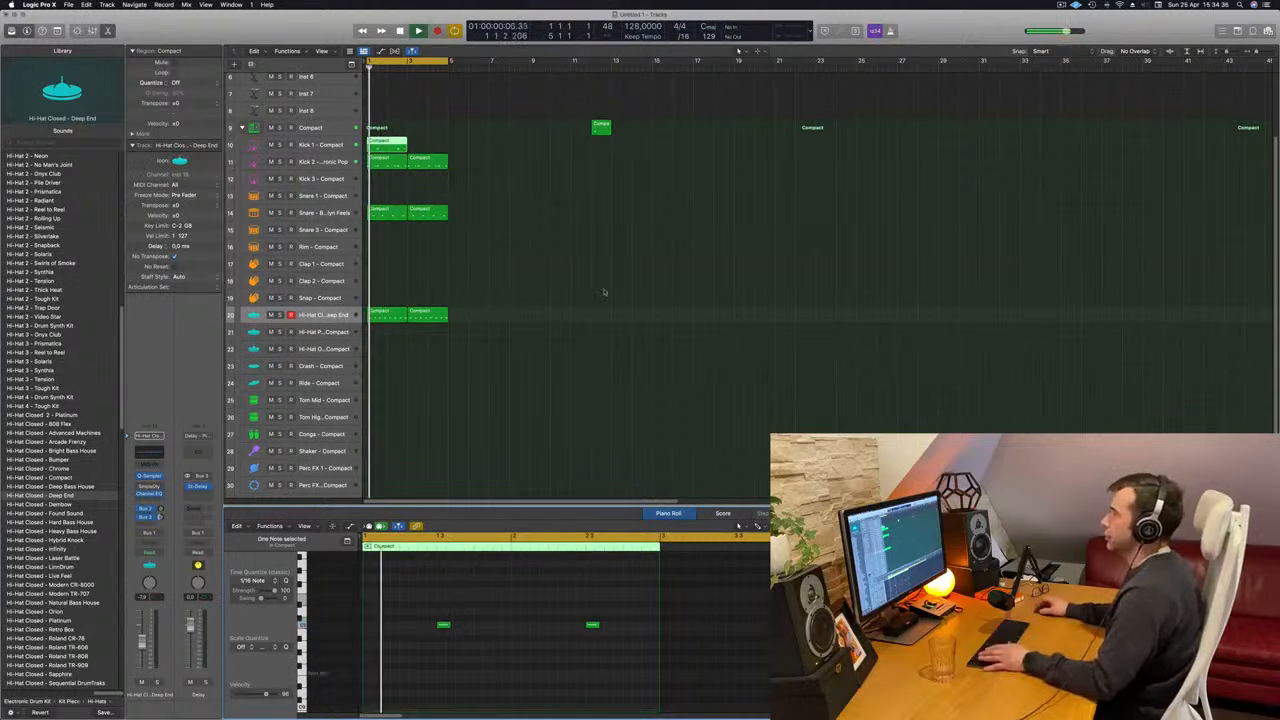
- Restart playback and duplicate the two-bar Kick 1 region to bar 3
key("space")
left_click(388, 149)
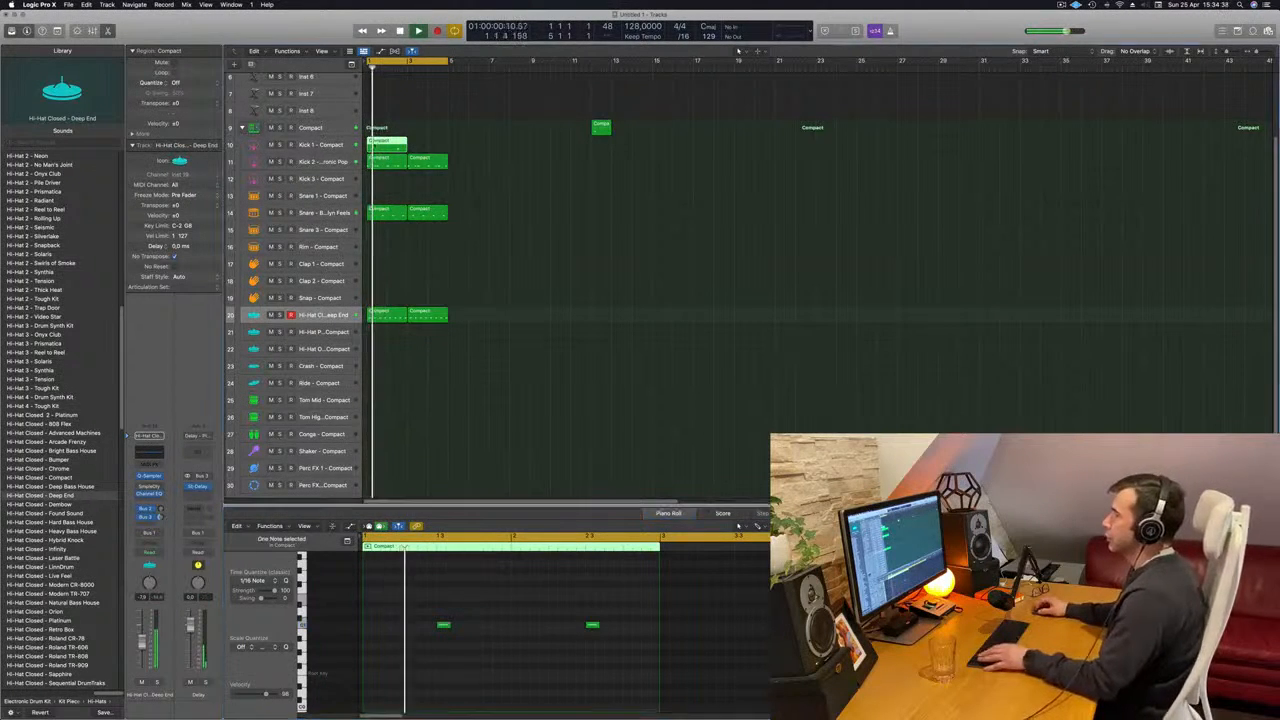
key("space")
key("space")
left_click_drag(388, 149, 433, 151)
- Select the Kick 1 track and load the Kick 3 Sub - Blowing Speakers sound from the Library
left_click(323, 145)
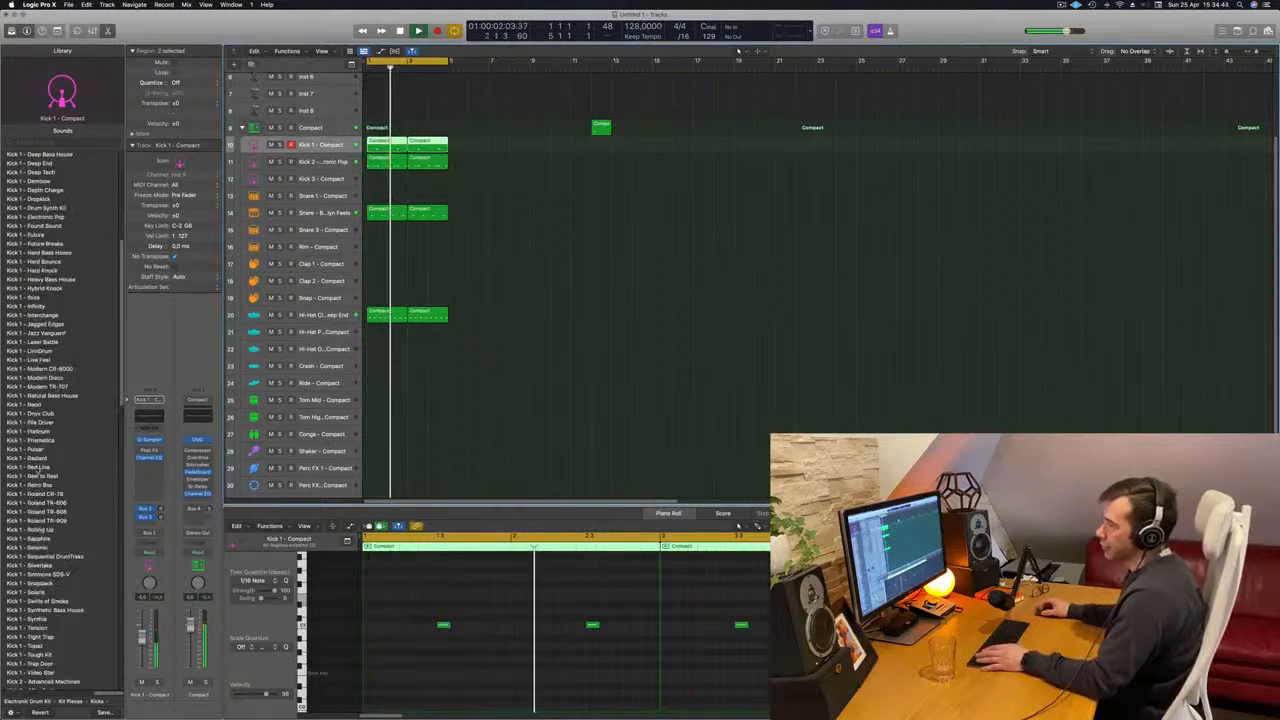
scroll(40, 450, "down", 15)
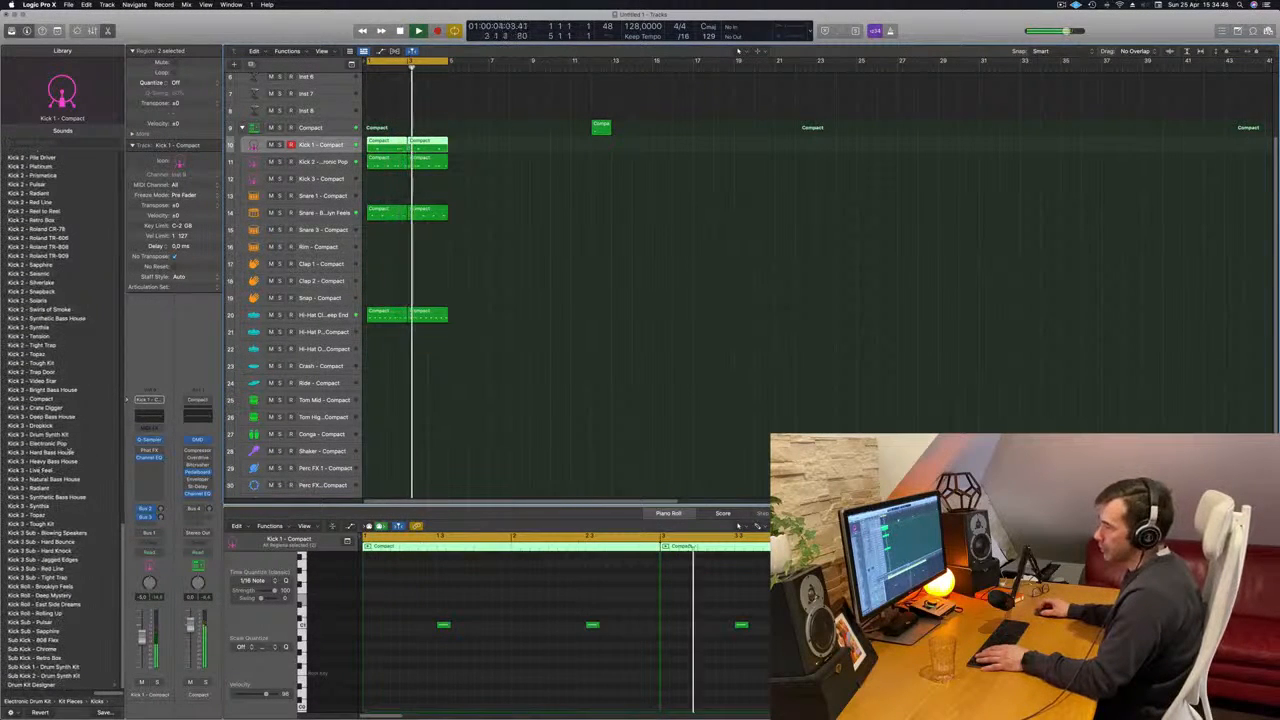
left_click(50, 533)
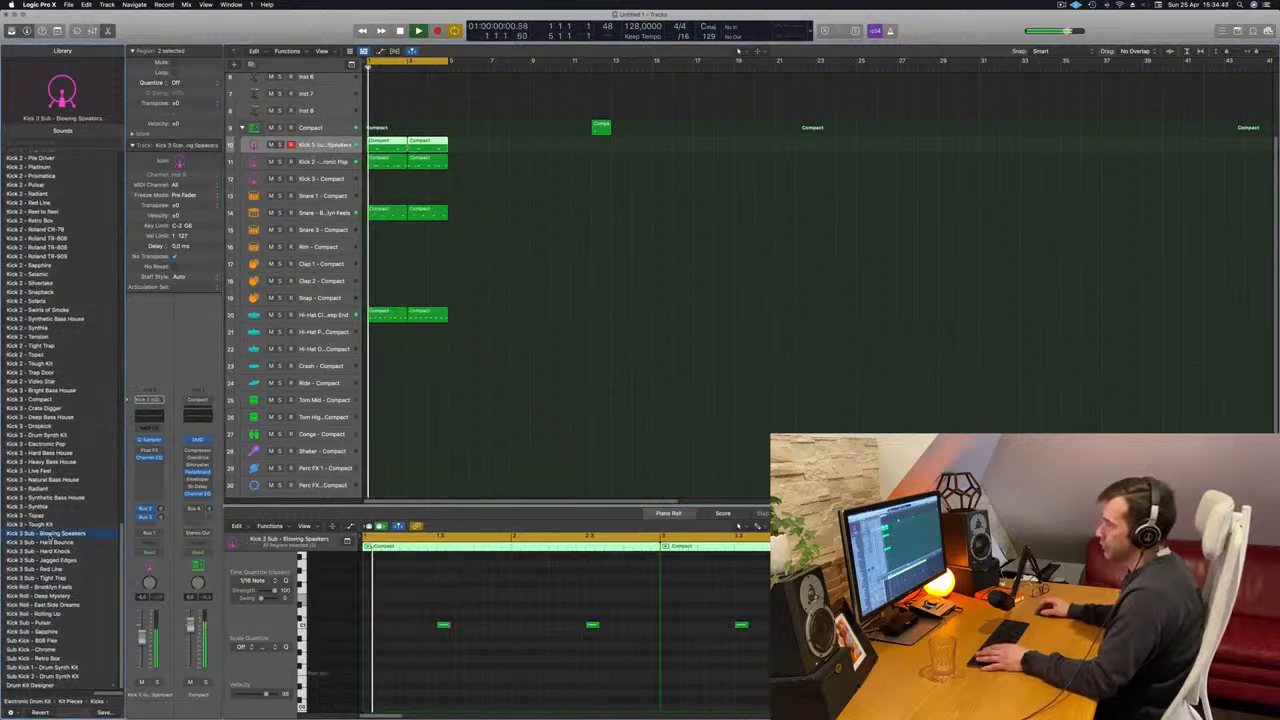
- Select all notes in both Kick 1 regions, transpose them down one octave, and restart playback from bar 1
left_click_drag(424, 598, 775, 708)
key("alt+shift+Down")
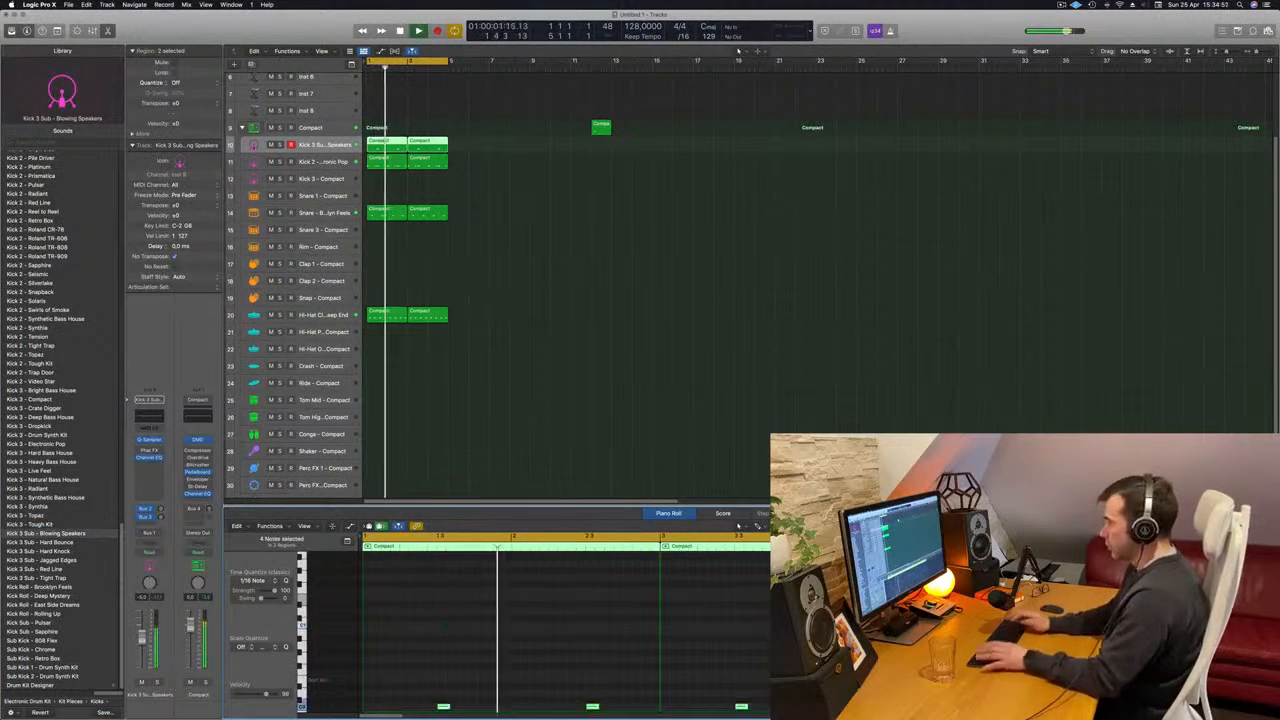
key("Return")
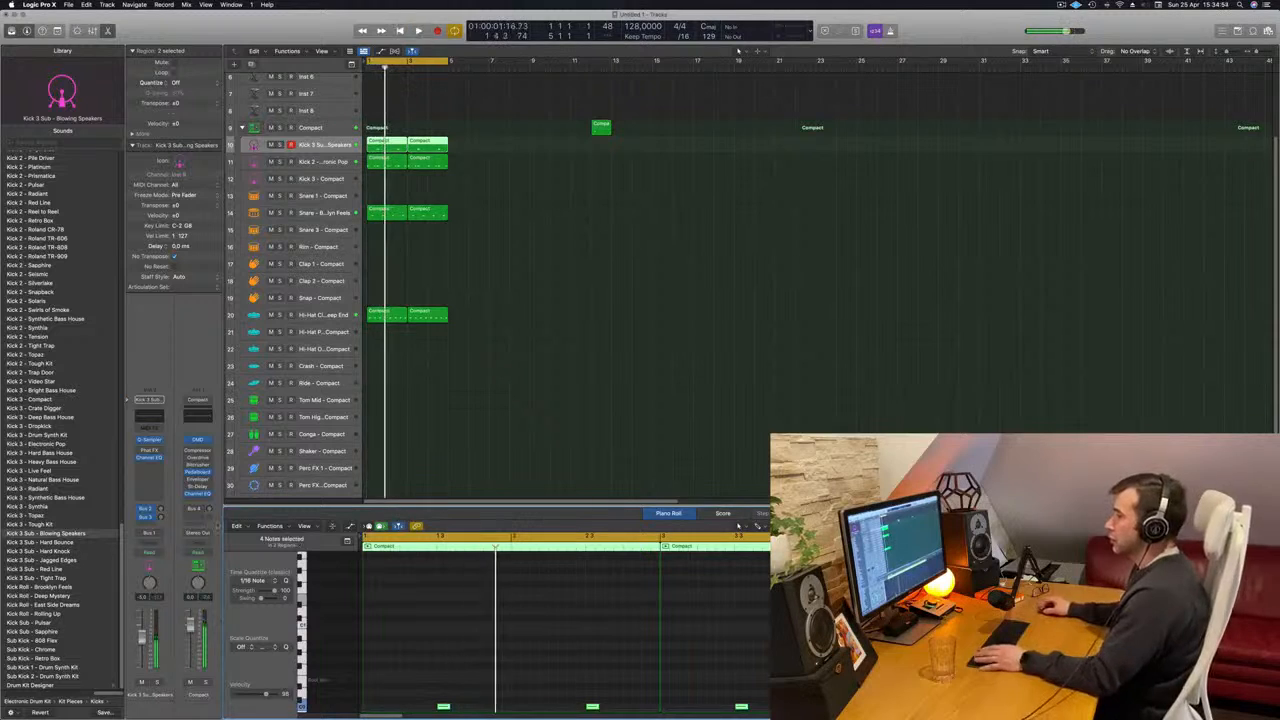
key("Return")
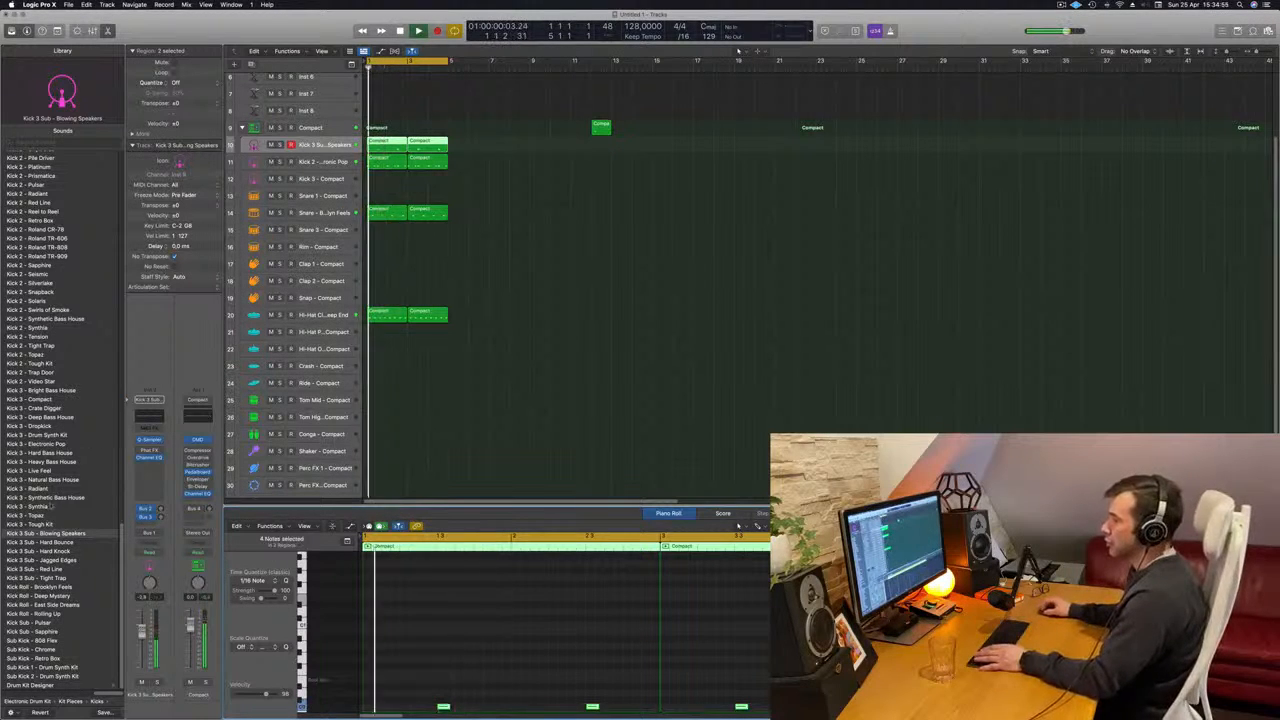
- Load Kick 3 Sub - Hard Bounce on the sub kick track and lengthen its selected notes to slightly more than one beat
key("Down")
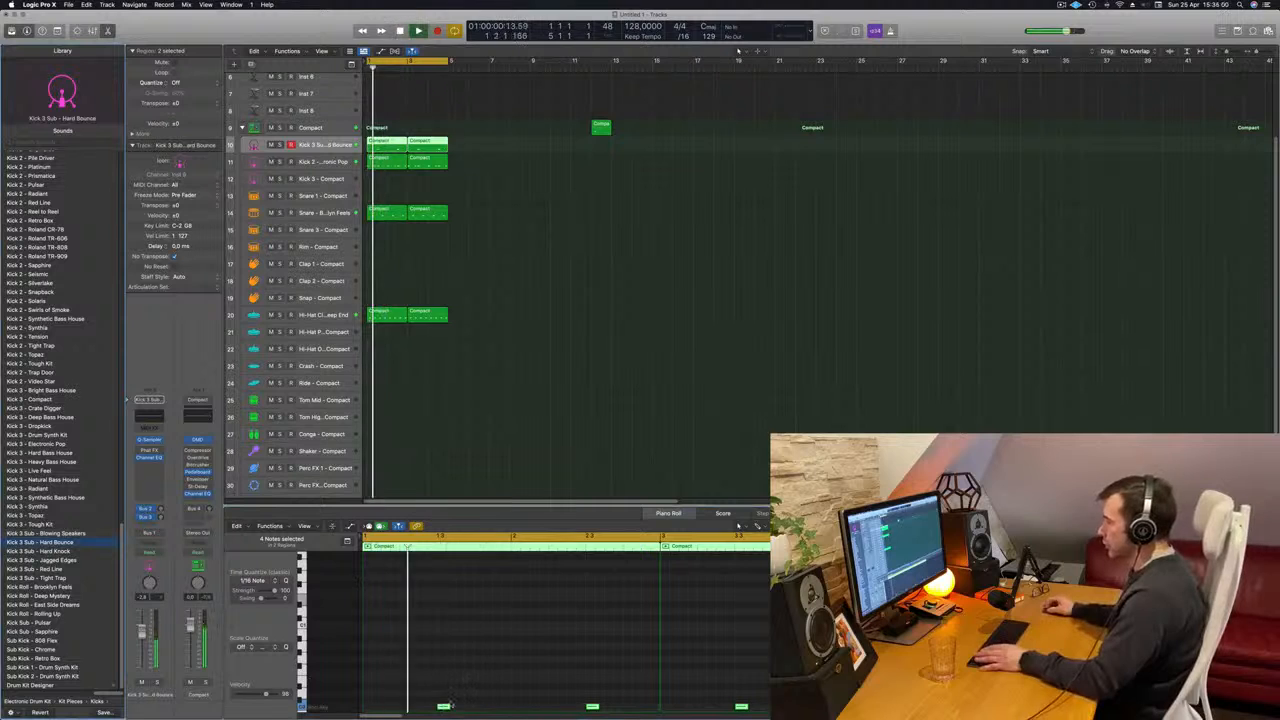
left_click_drag(450, 706, 483, 710)
key("space")
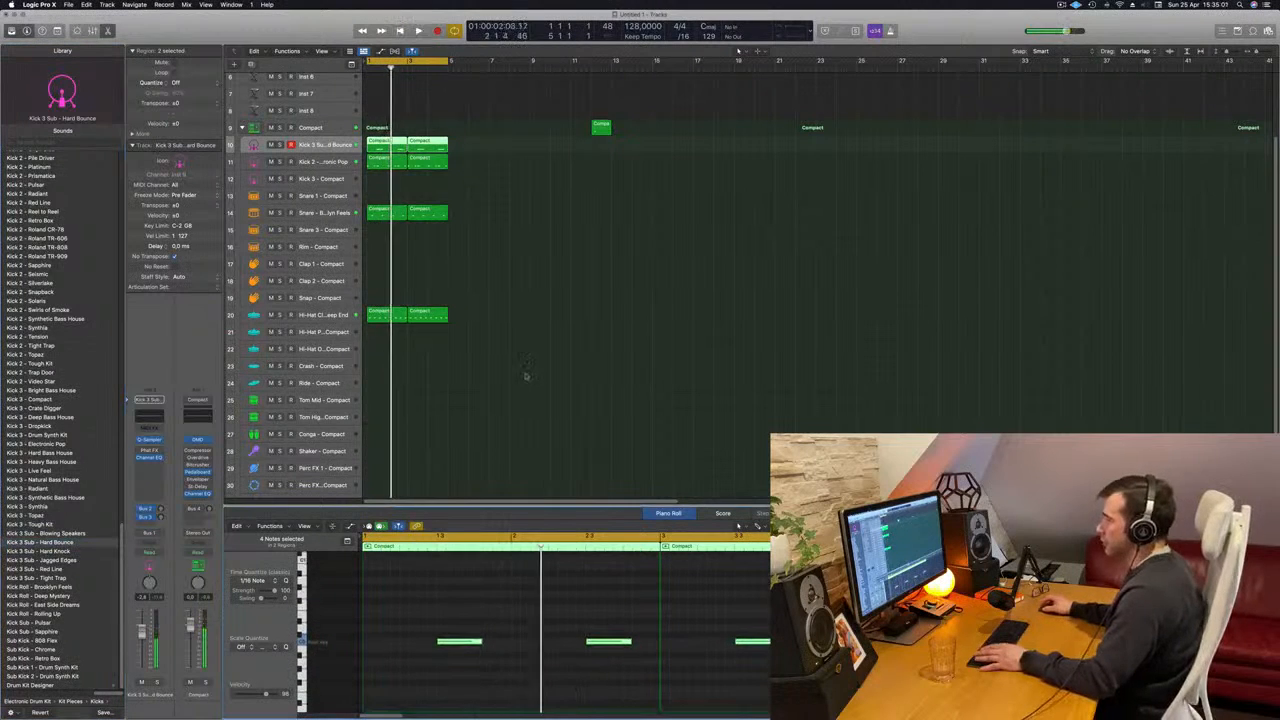
- Audition Kick 3 Sub - Hard Knock and Jagged Edges on the sub kick track during playback, and keep Hard Knock loaded
key("space")
scroll(525, 375, "up", 2)
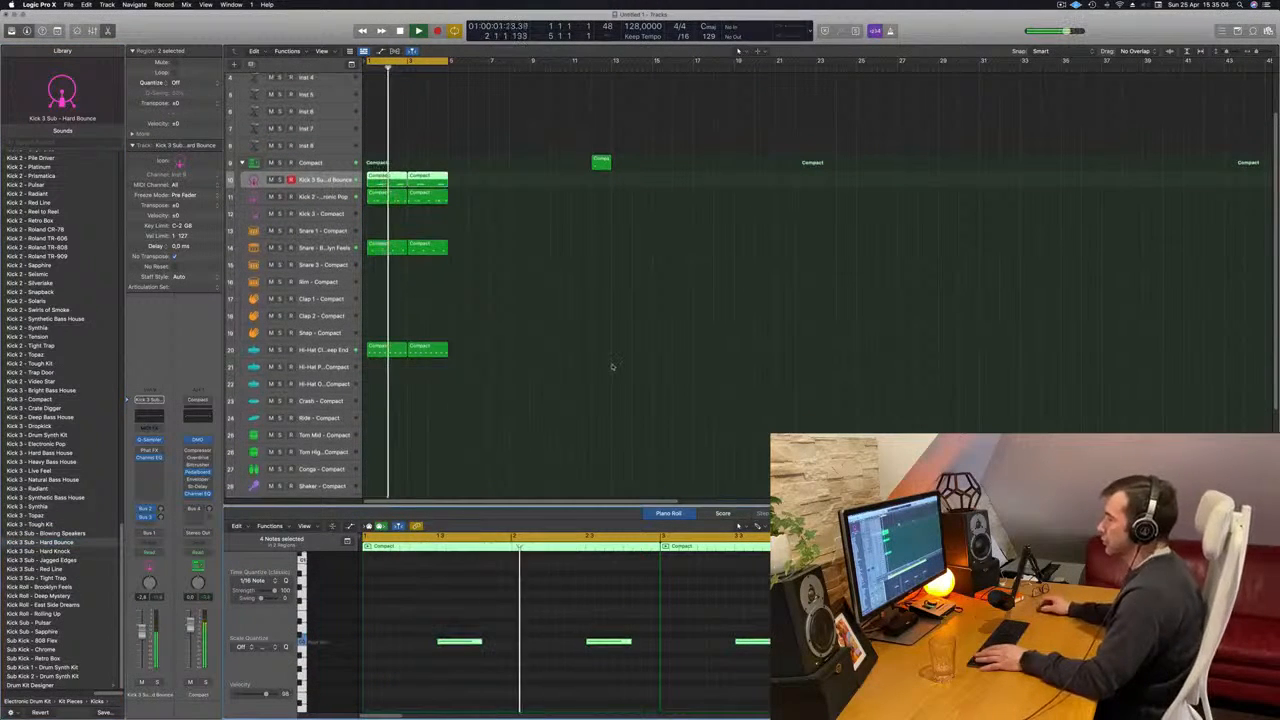
scroll(610, 365, "up", 3)
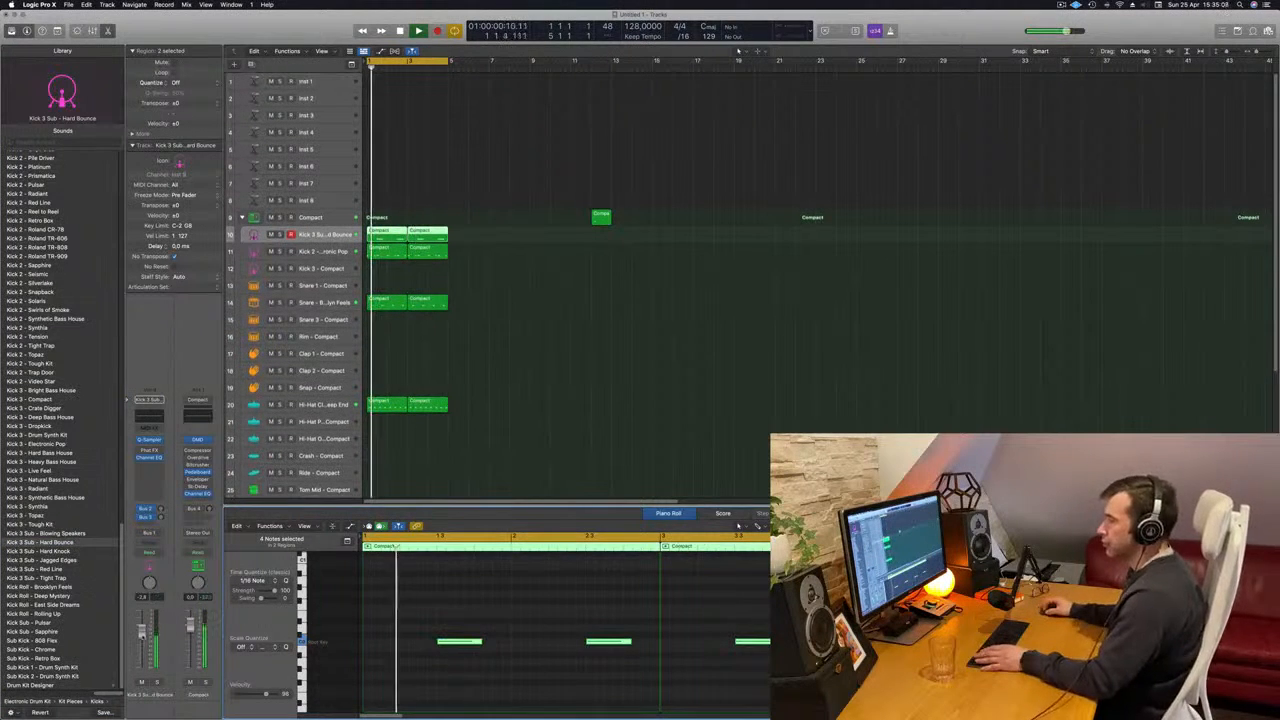
left_click(54, 553)
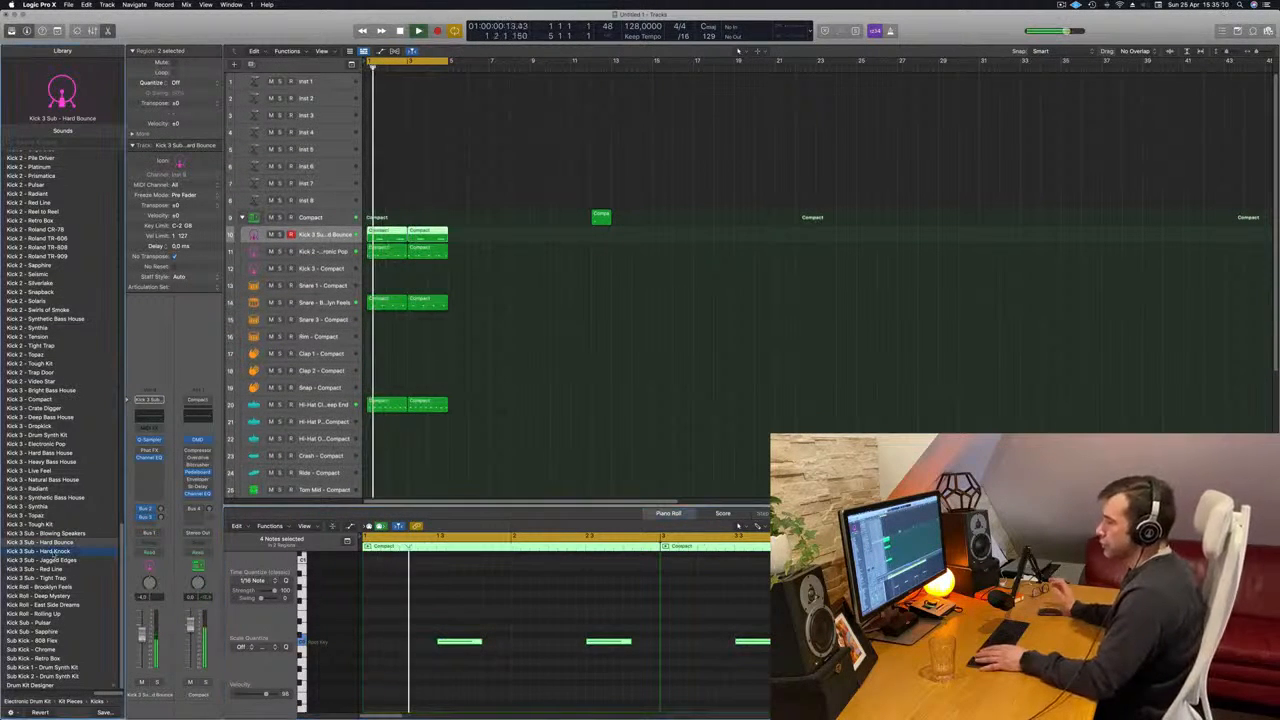
left_click(51, 562)
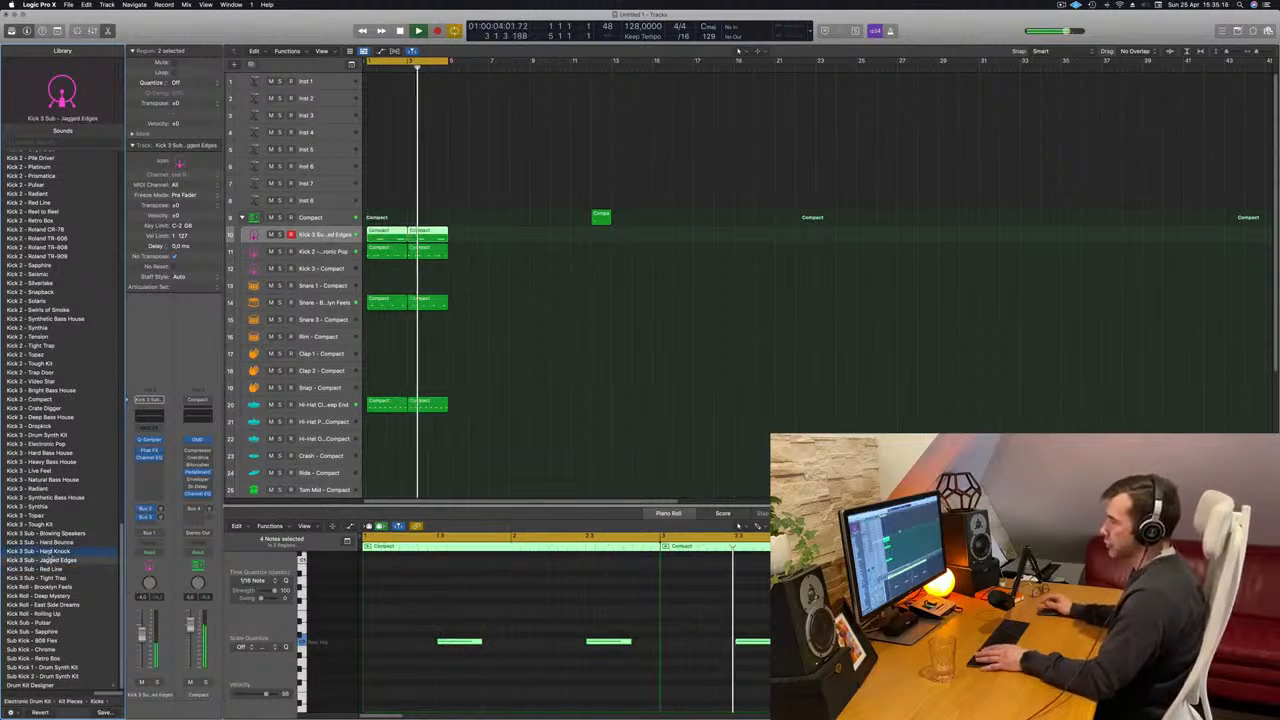
key("Up")
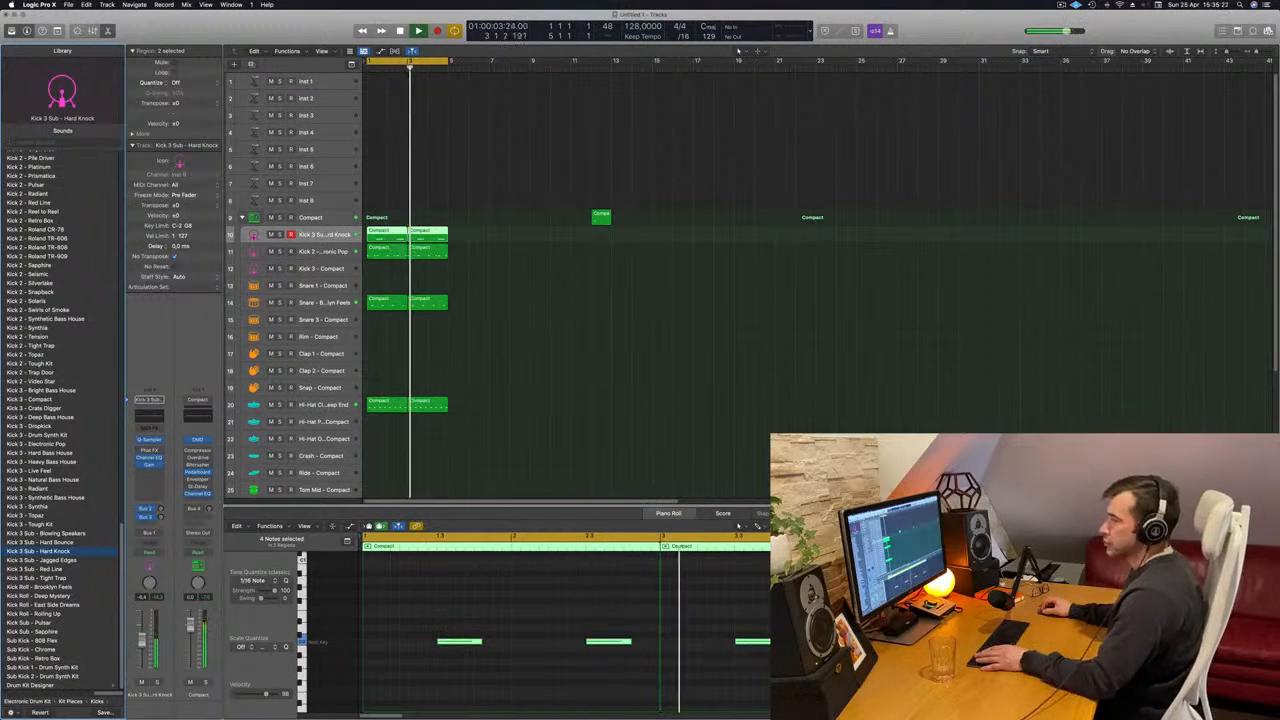
- Copy the first hi-hat region to the Tom High track at bar 1 and transpose all its notes down one octave
scroll(557, 364, "down", 5)
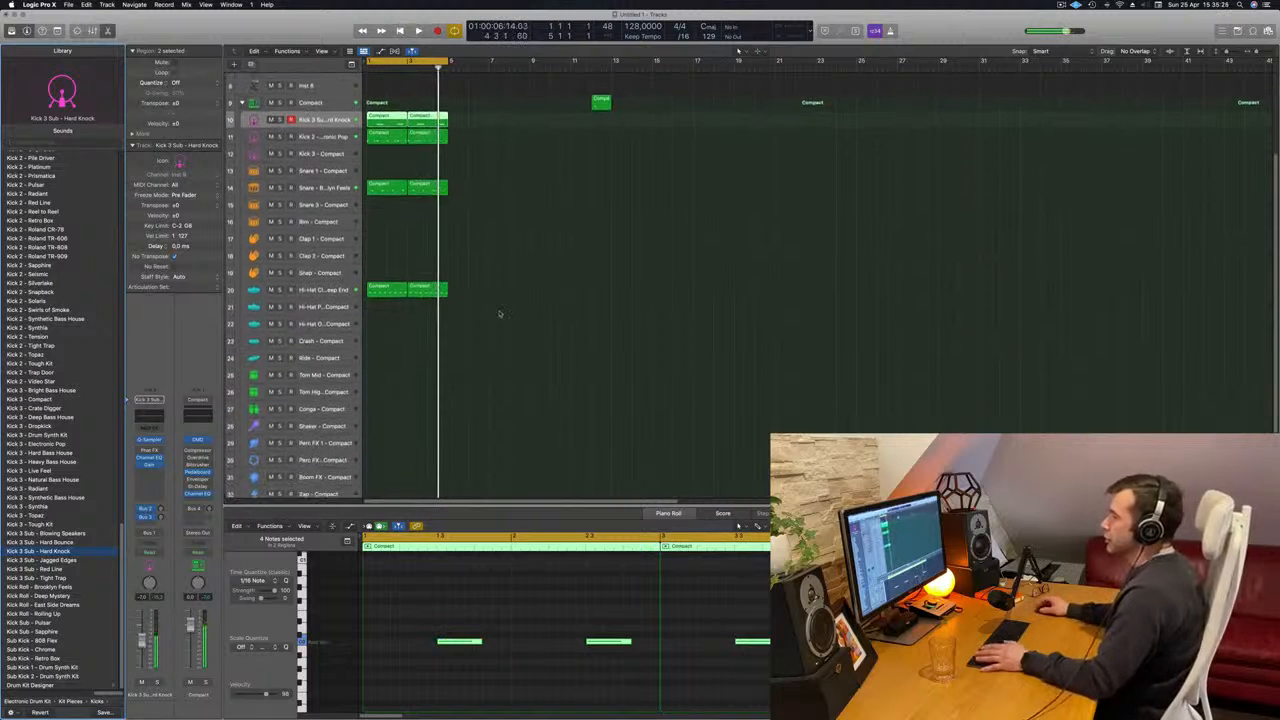
left_click(385, 290)
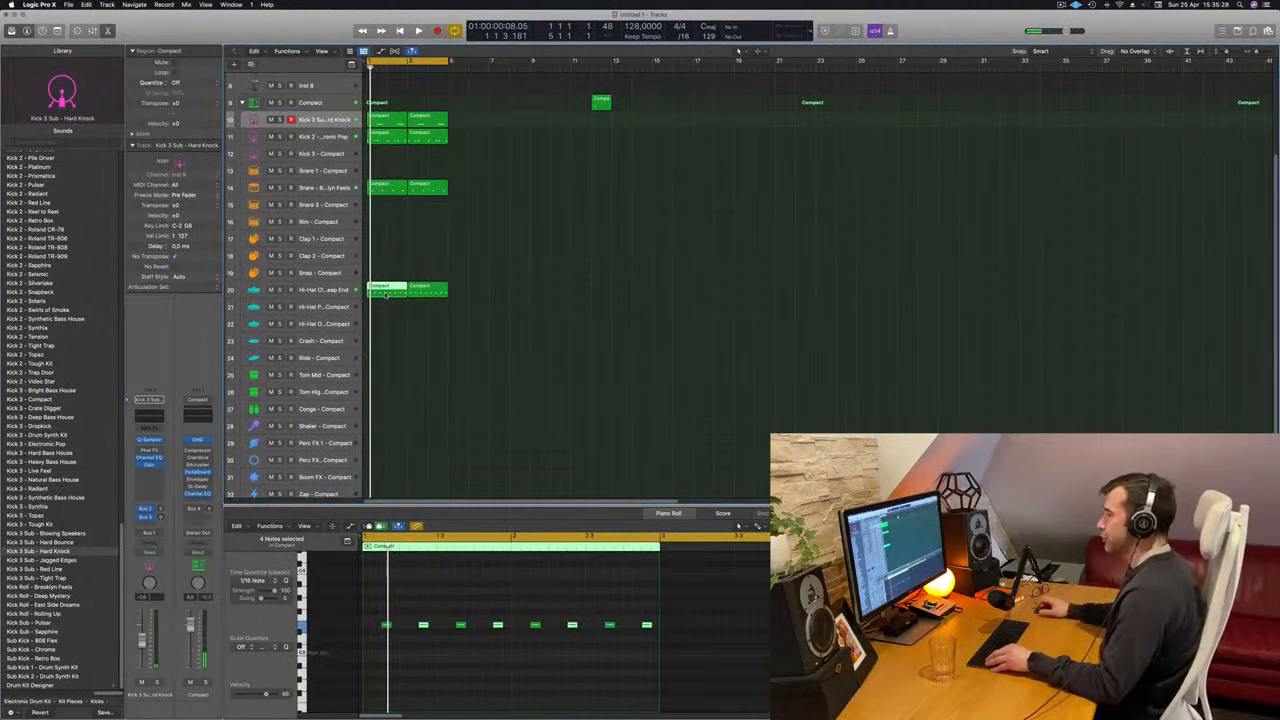
left_click_drag(385, 293, 378, 391)
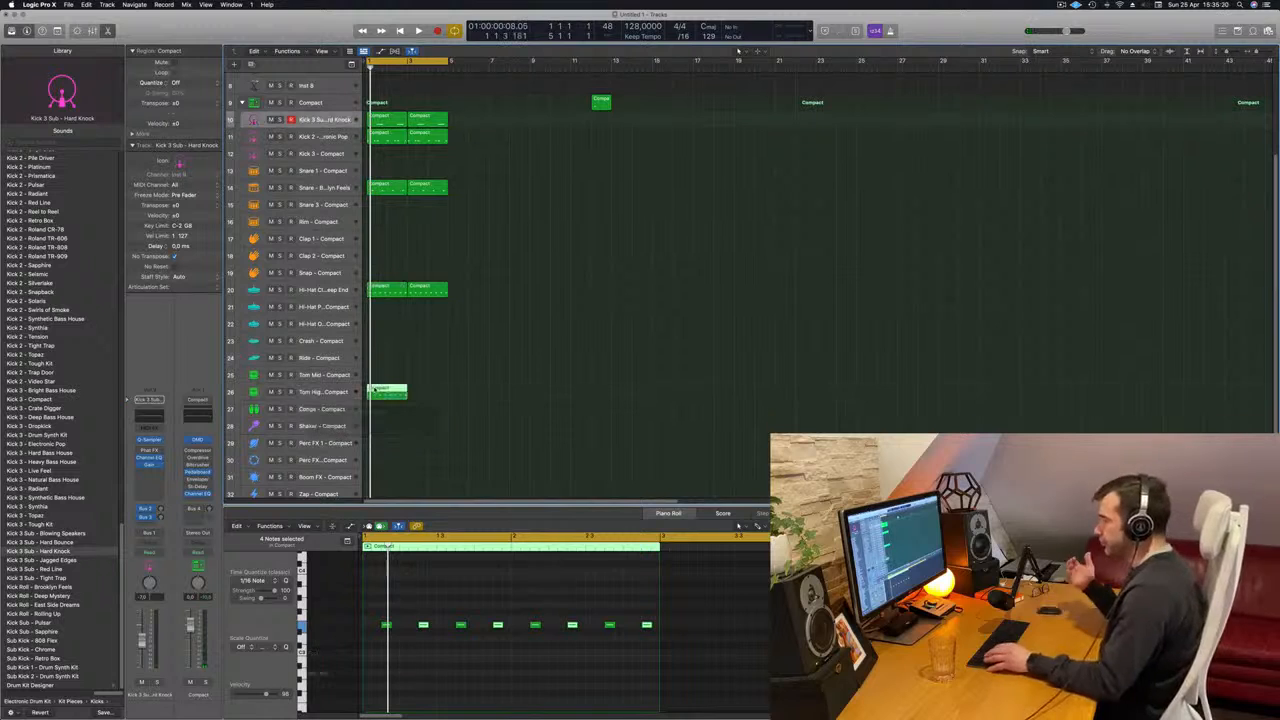
left_click_drag(383, 602, 730, 660)
key("space")
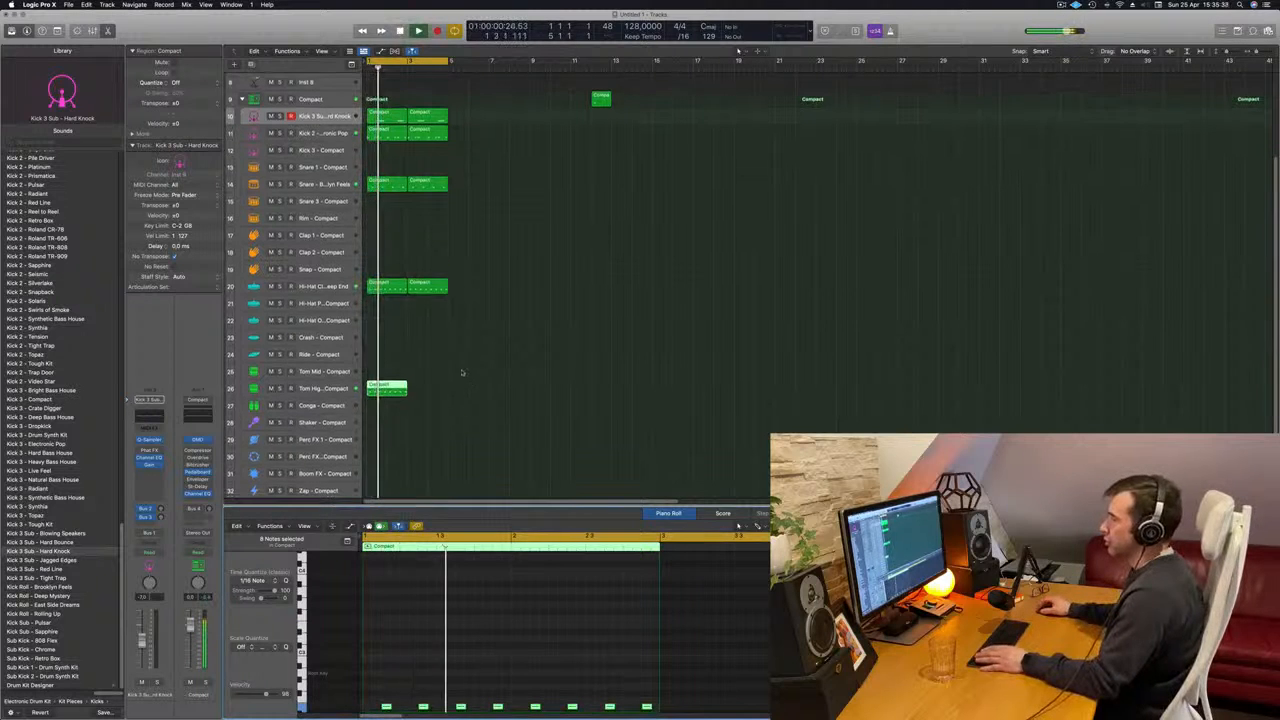
- Move the copied region up to the Tom Mid track and shift all its notes one sixteenth note to the right
scroll(462, 396, "down", 1)
left_click_drag(392, 370, 392, 360)
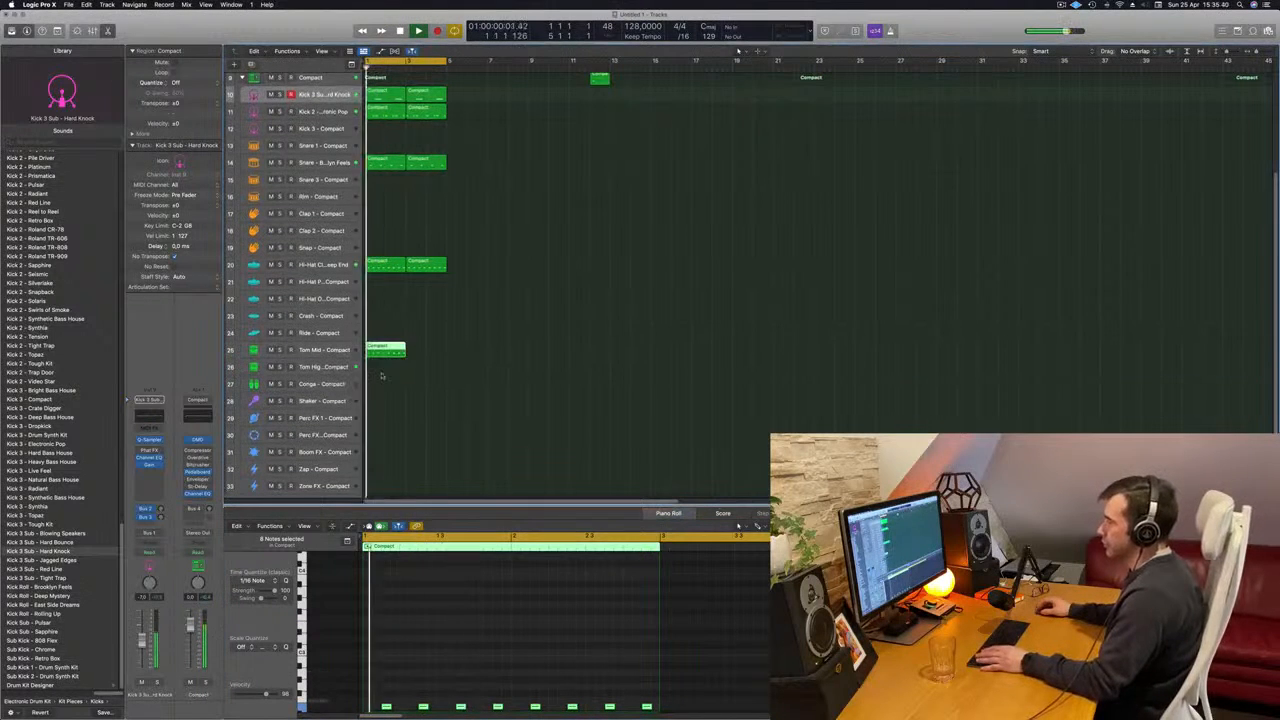
scroll(419, 678, "down", 5)
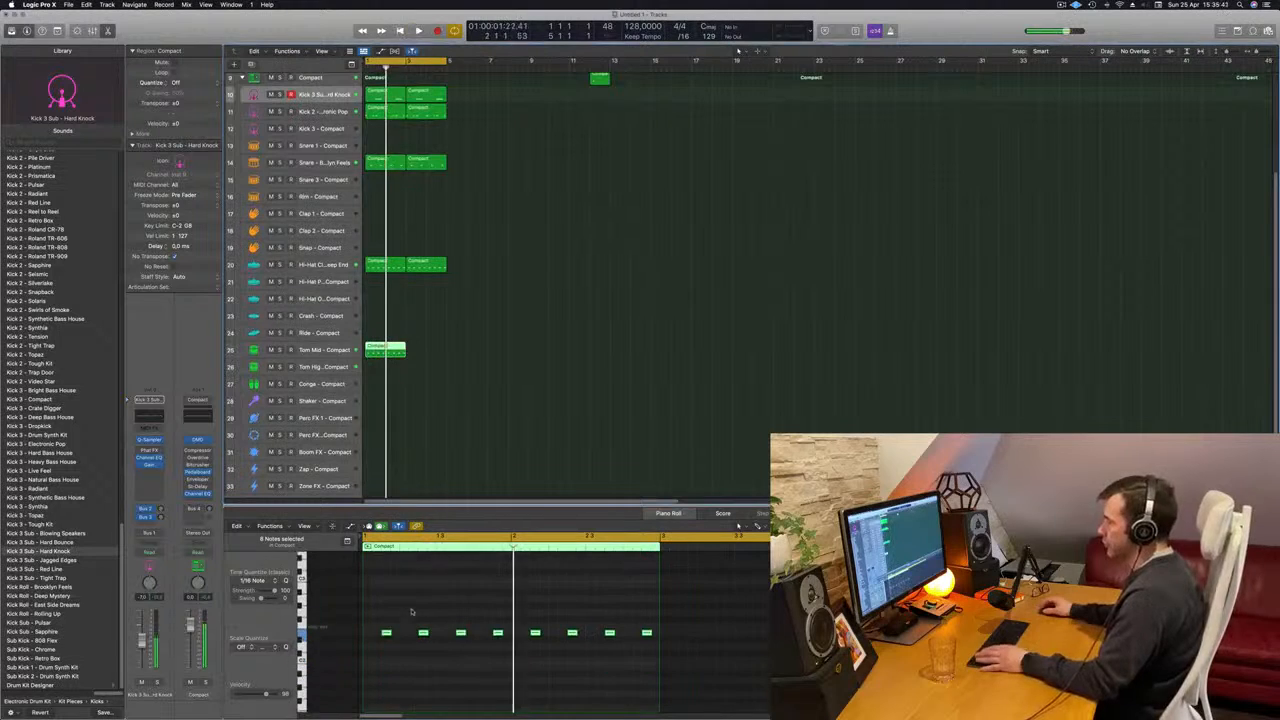
left_click_drag(389, 605, 763, 640)
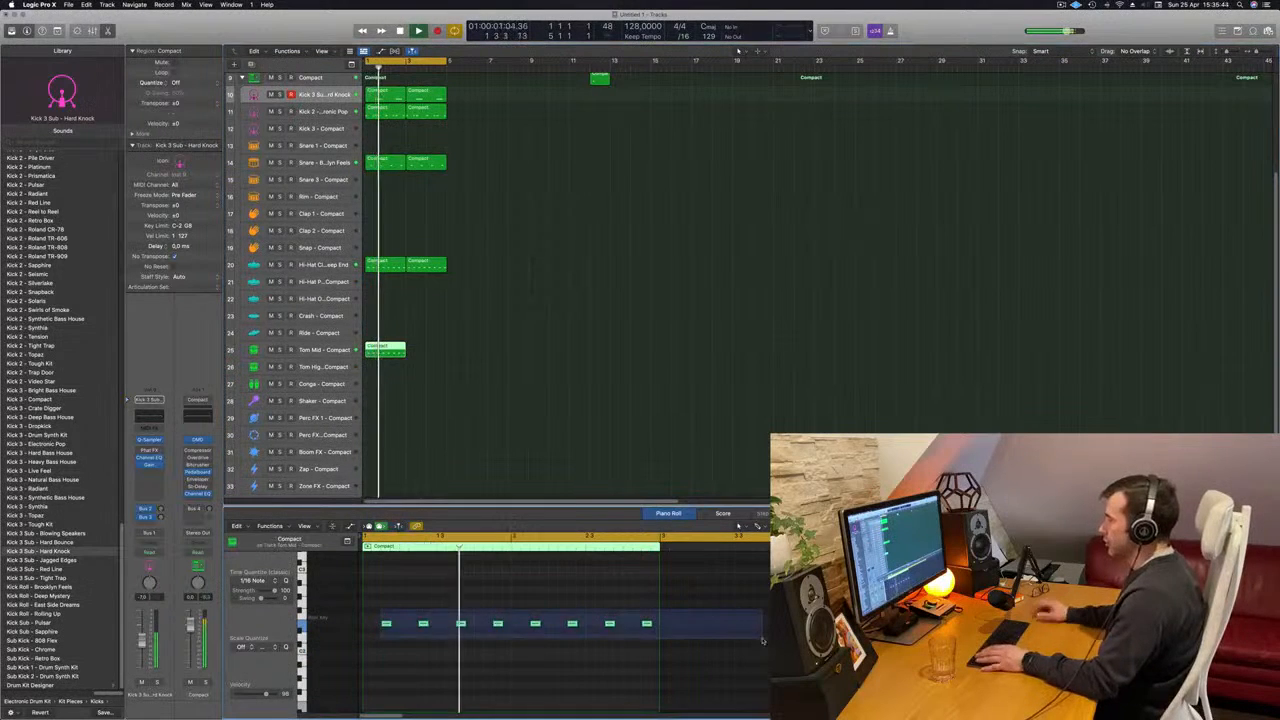
key("space")
key("space")
key("alt+Right")
key("space")
- Delete the second and fourth of the eight notes in the Tom Mid region, restarting playback to check the pattern
key("space")
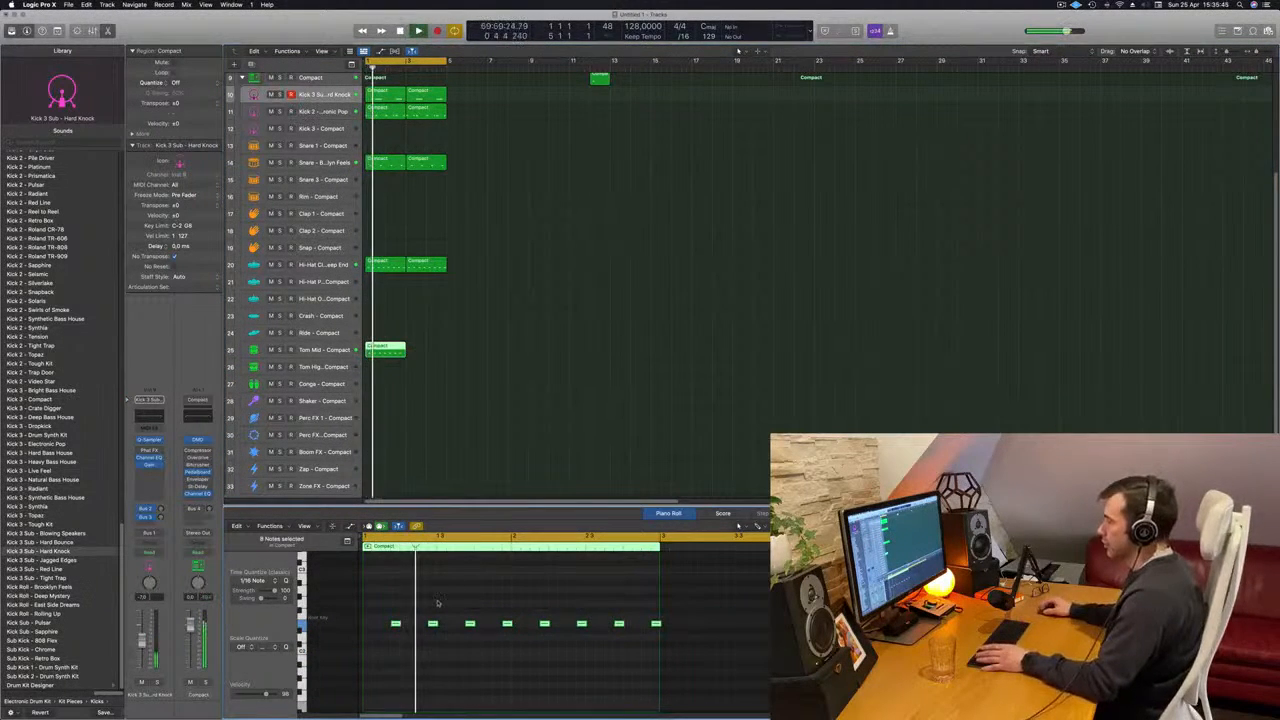
key("space")
left_click(432, 625)
key("space")
key("space")
key("Delete")
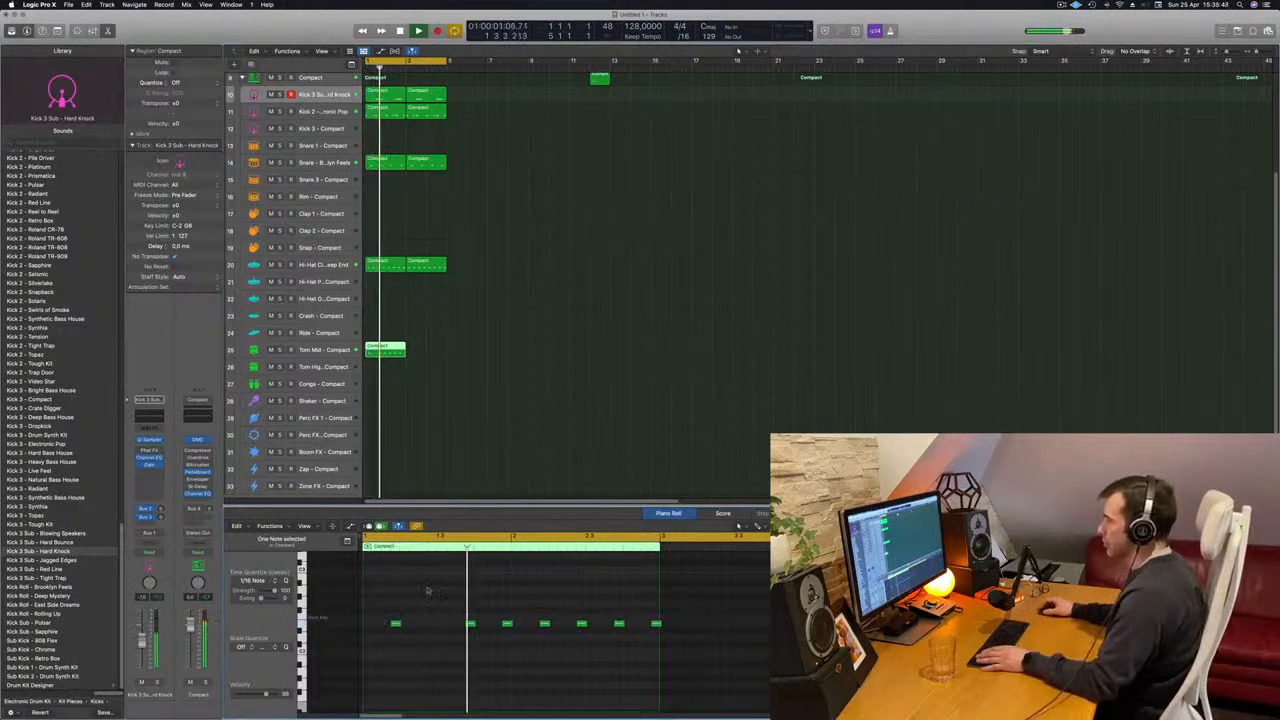
key("space")
key("space")
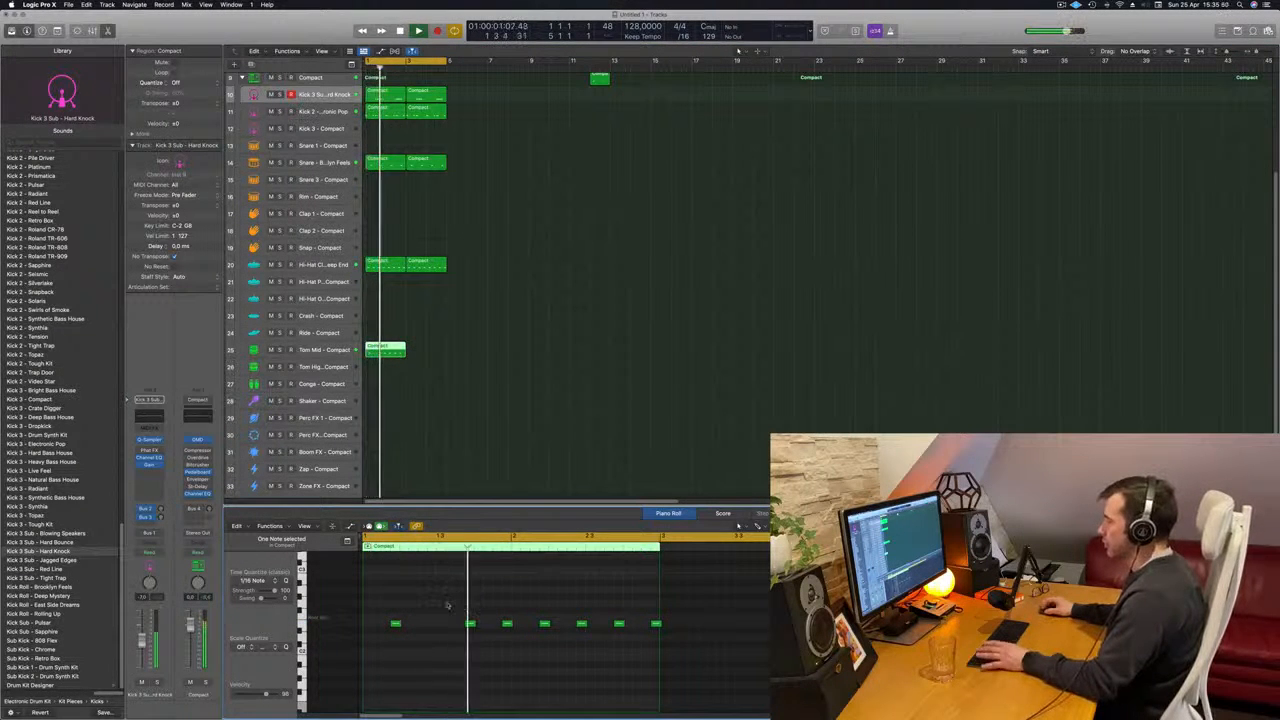
key("space")
key("space")
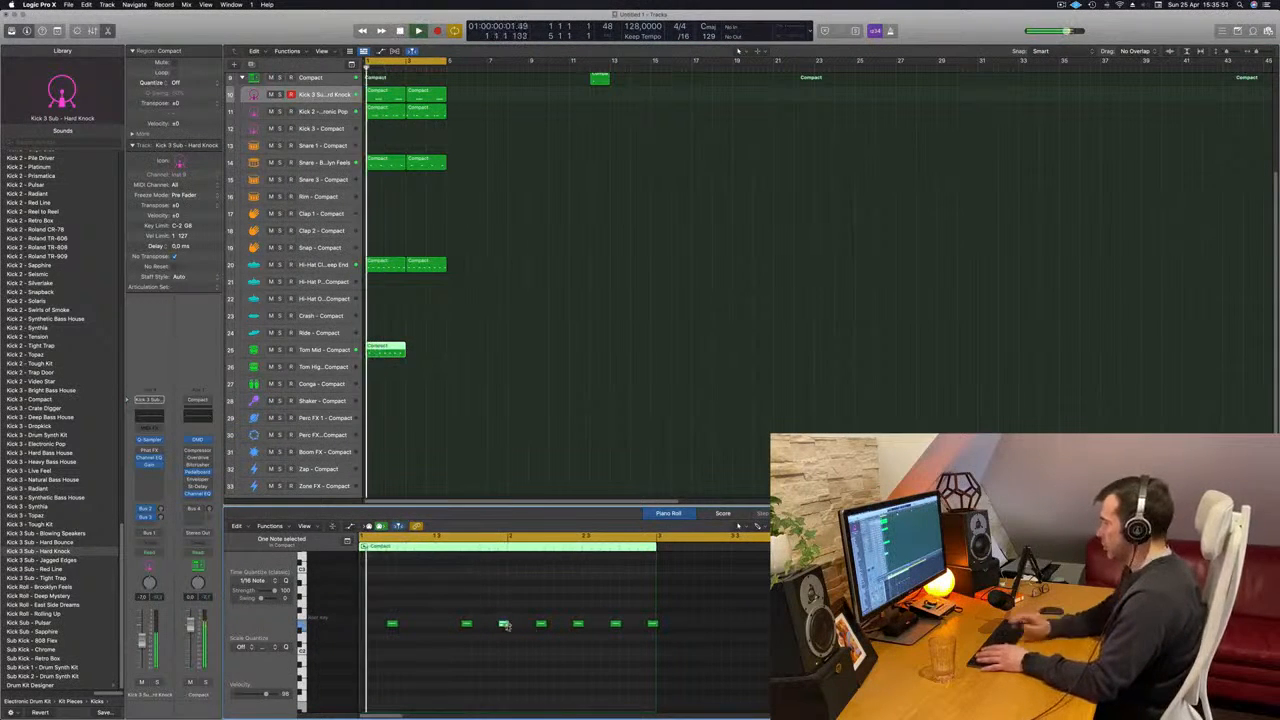
key("Delete")
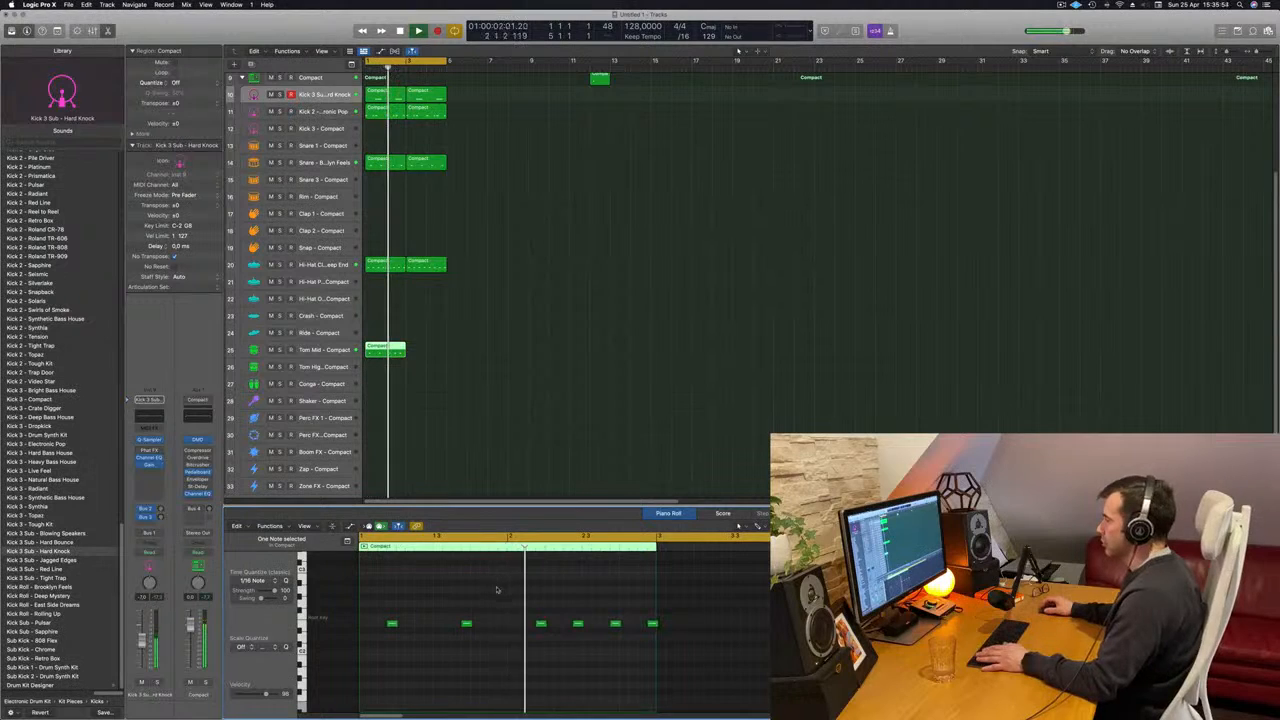
- Listen to the remaining Tom Mid notes and delete the last one at the end of bar 2
key("space")
key("space")
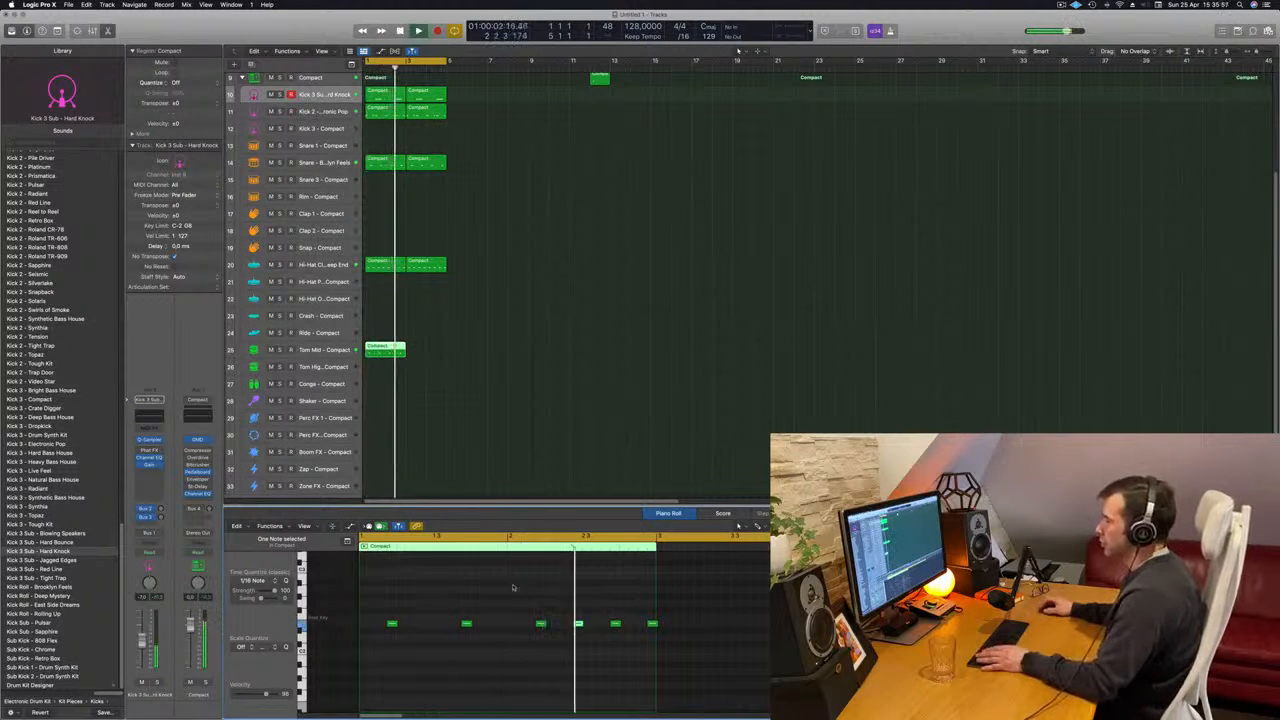
left_click(615, 624)
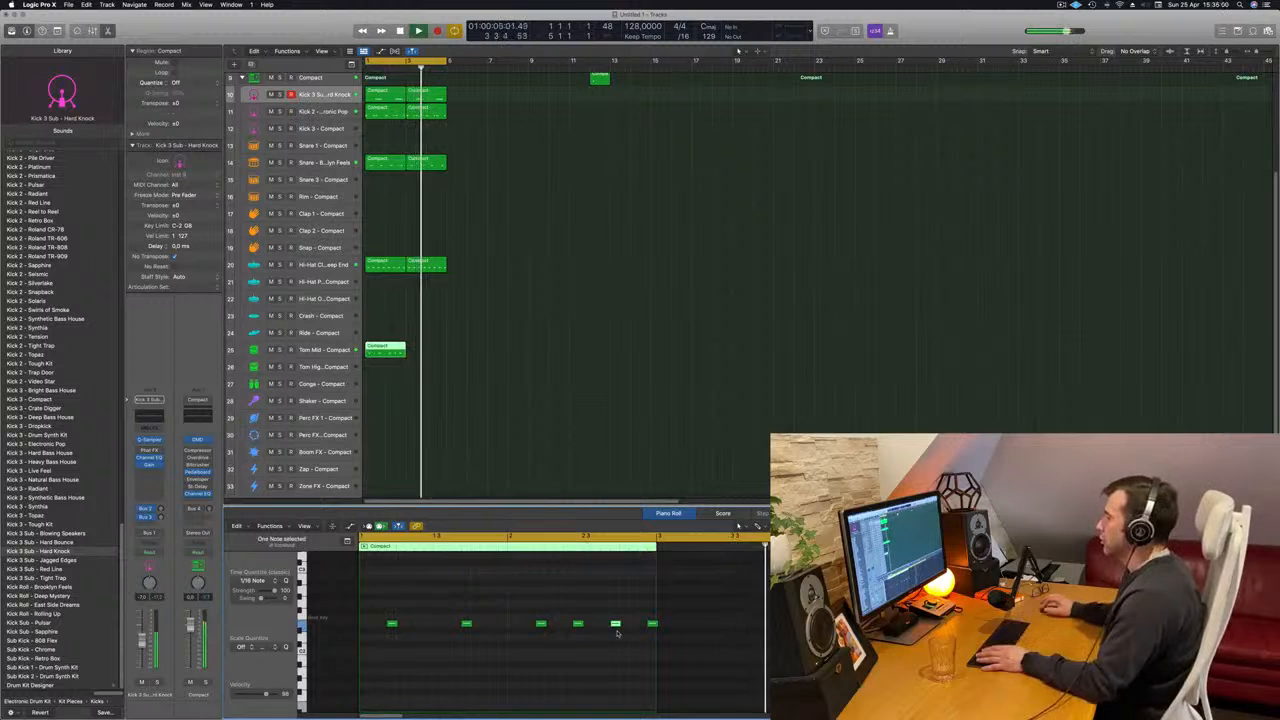
key("space")
key("space")
left_click(644, 626)
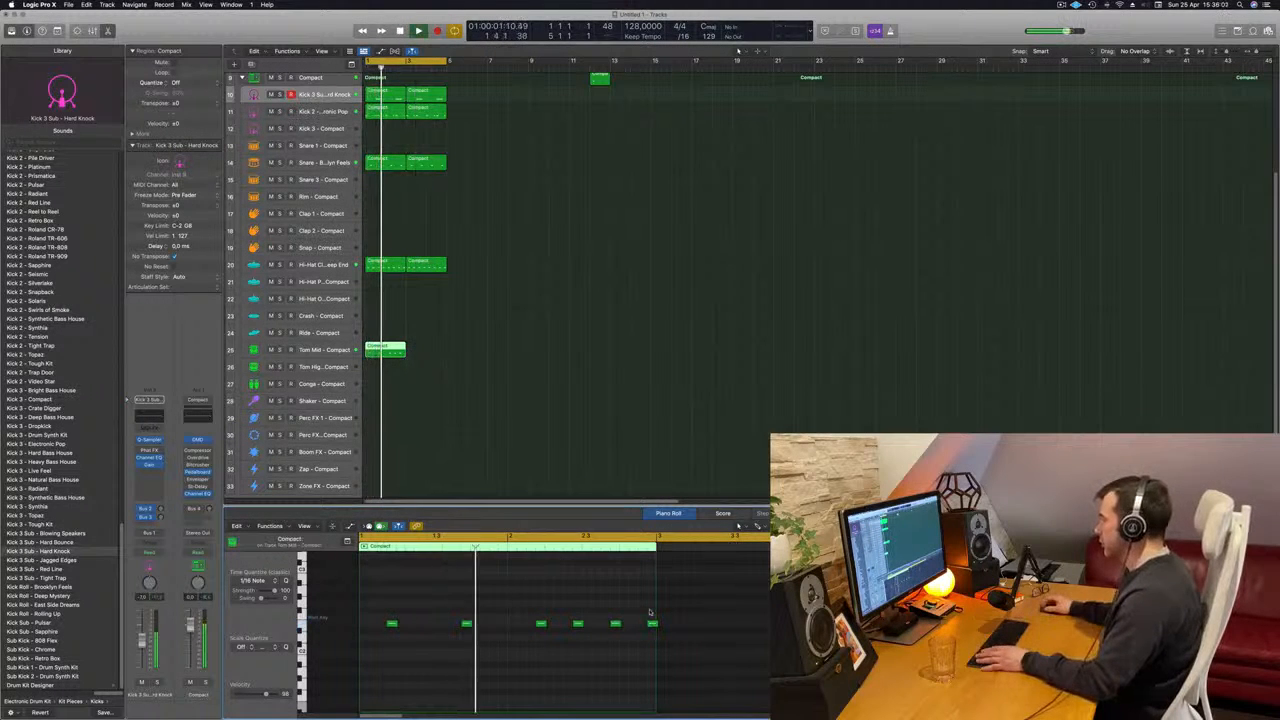
left_click_drag(650, 612, 658, 636)
key("space")
key("space")
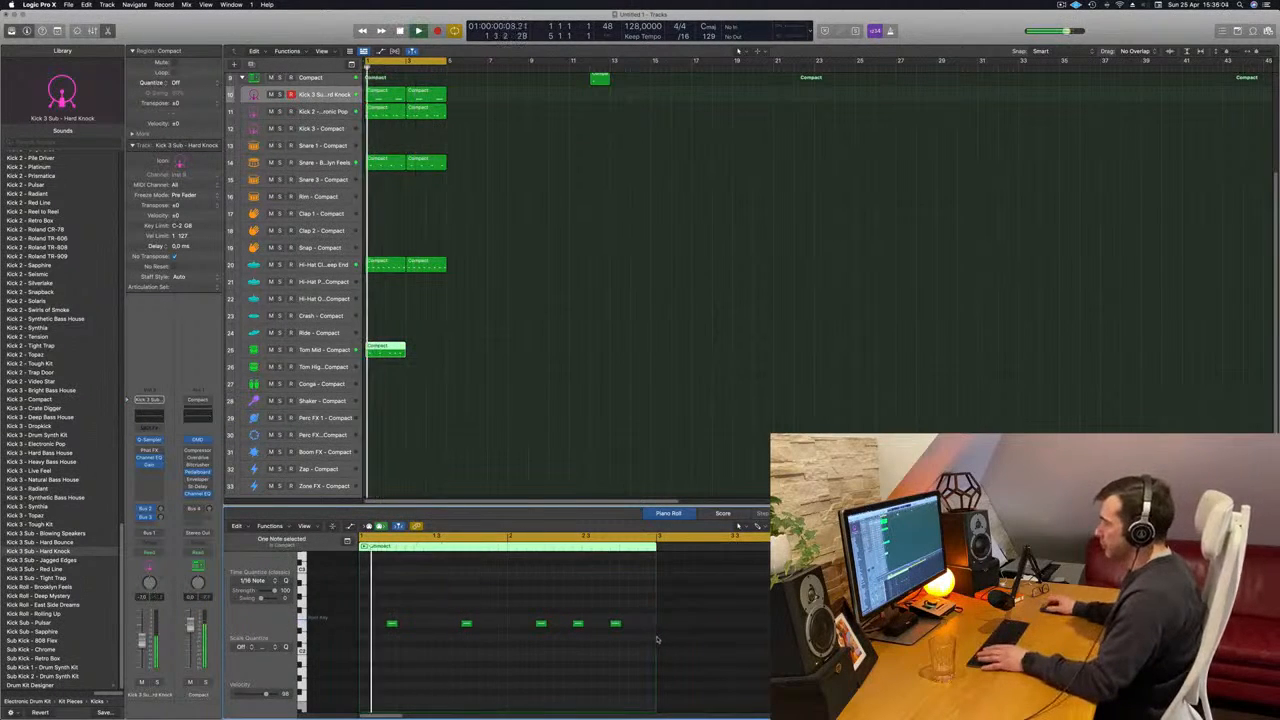
- Copy the Tom Mid region to bar 3 and delete the fourth of the five notes in the first region
left_click(652, 375)
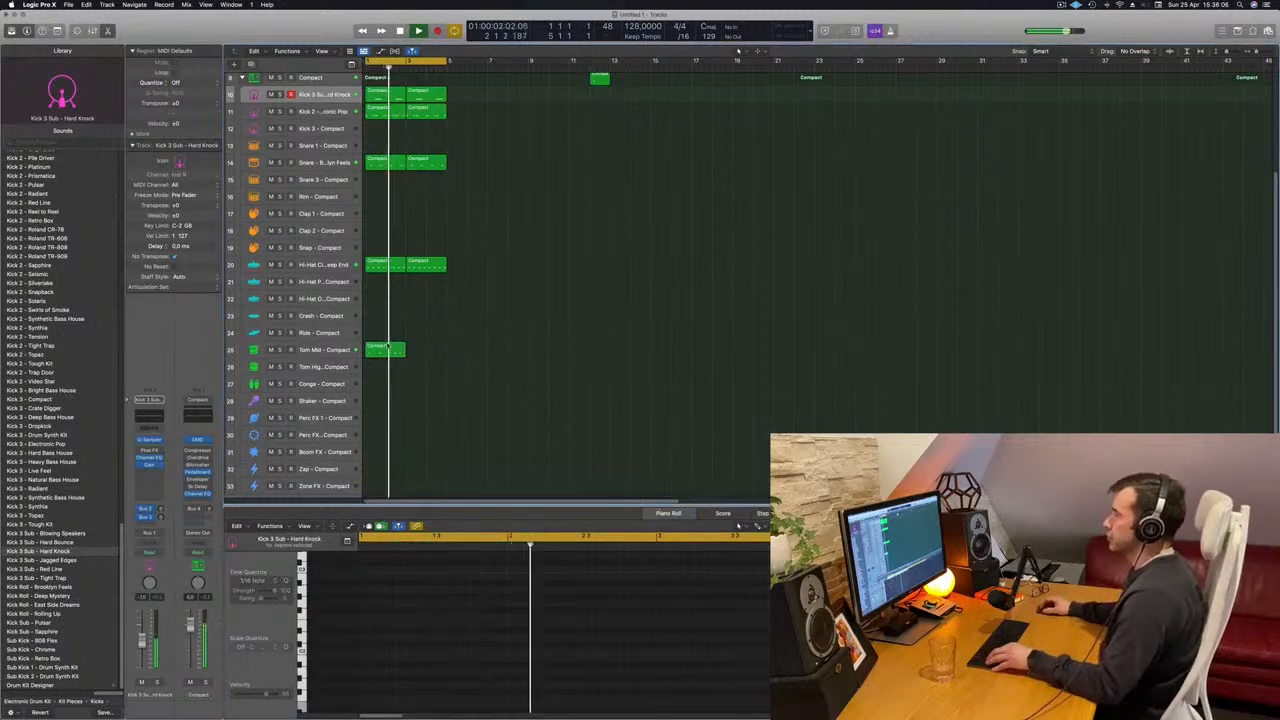
left_click_drag(386, 349, 427, 351)
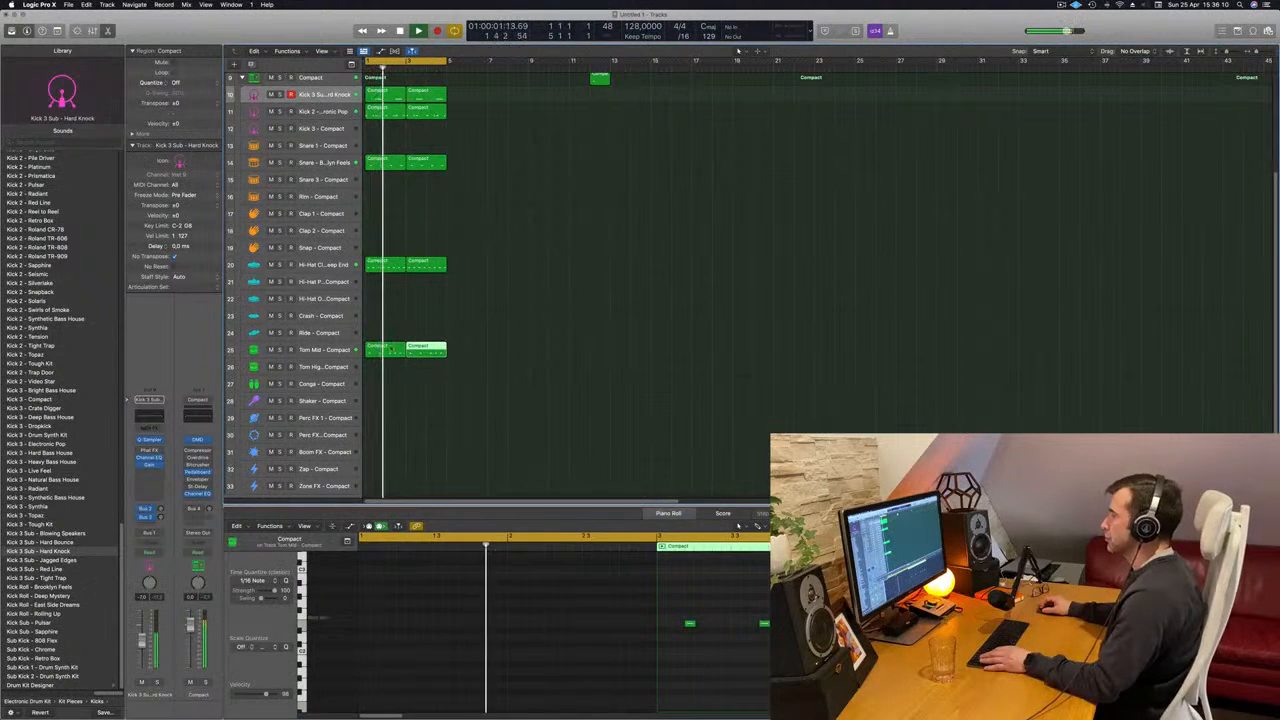
left_click(390, 350)
left_click(579, 624)
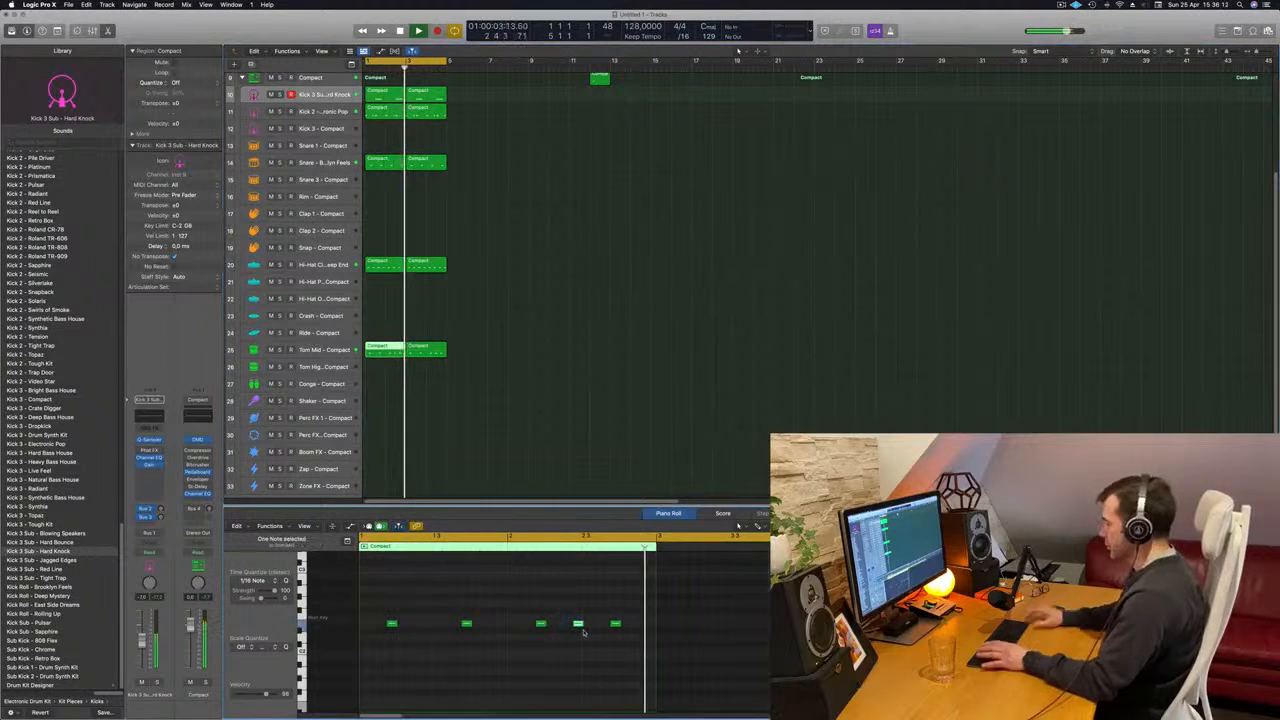
key("Delete")
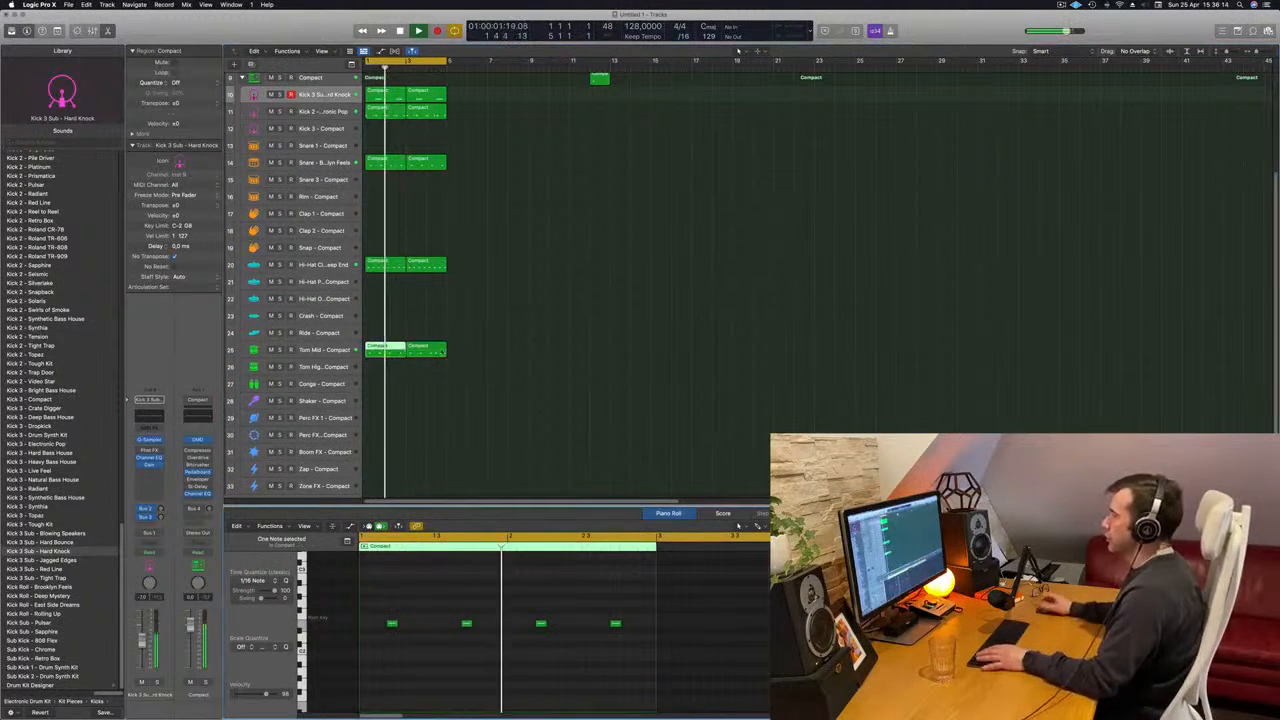
- Replace the bar 3 copy on the Tom Mid track with a repeat of the edited first region
left_click(425, 350)
key("Delete")
left_click(379, 353)
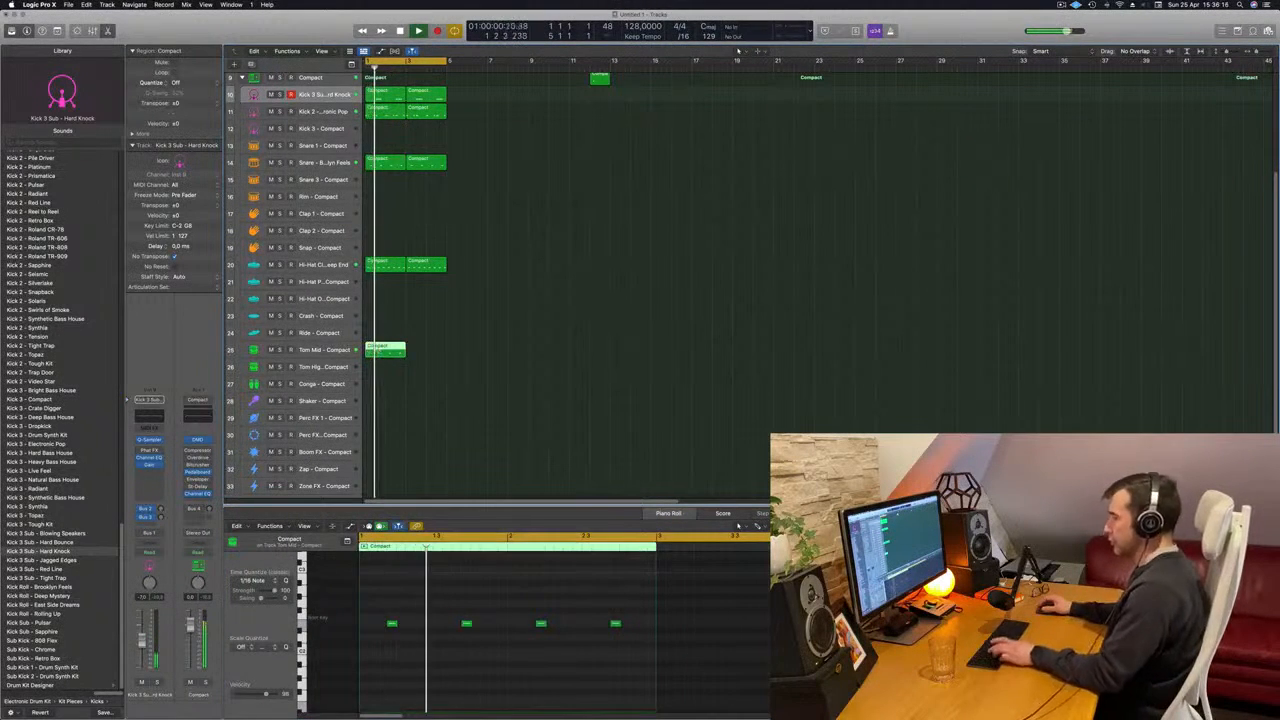
key("super+r")
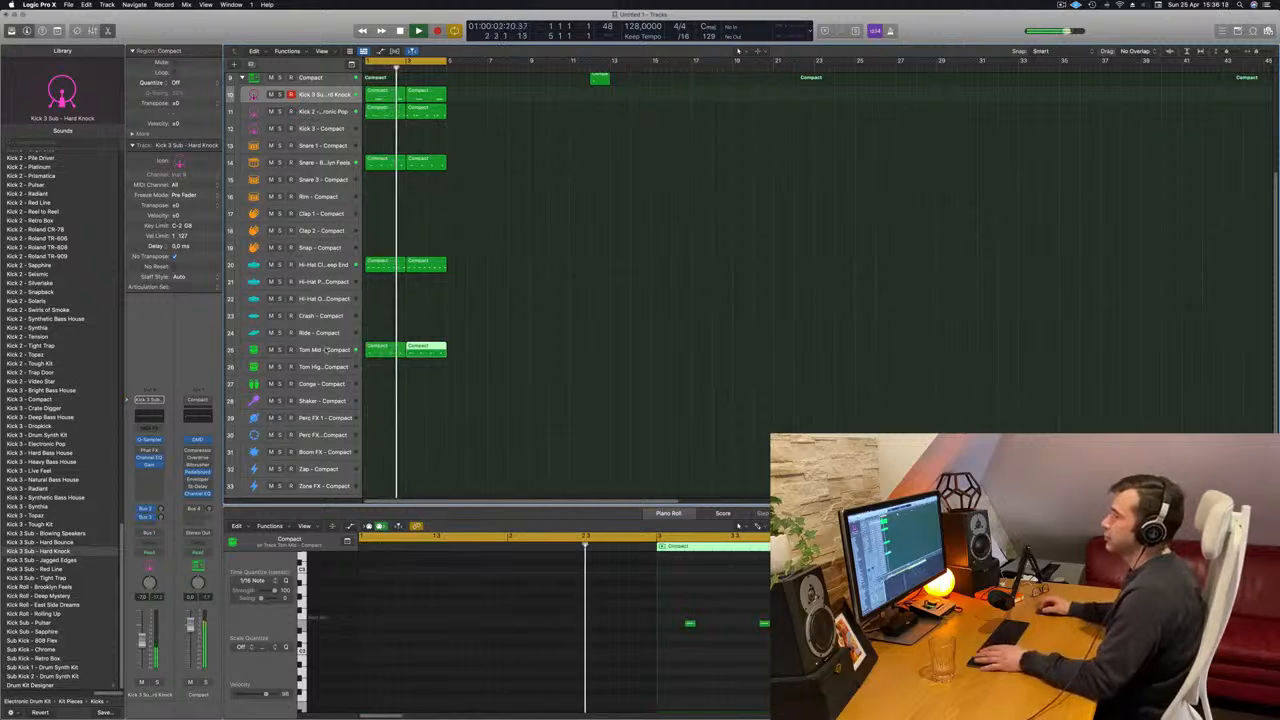
- Select the Tom Mid track's two regions, move them to the Conga track, and resume playback
left_click(325, 349)
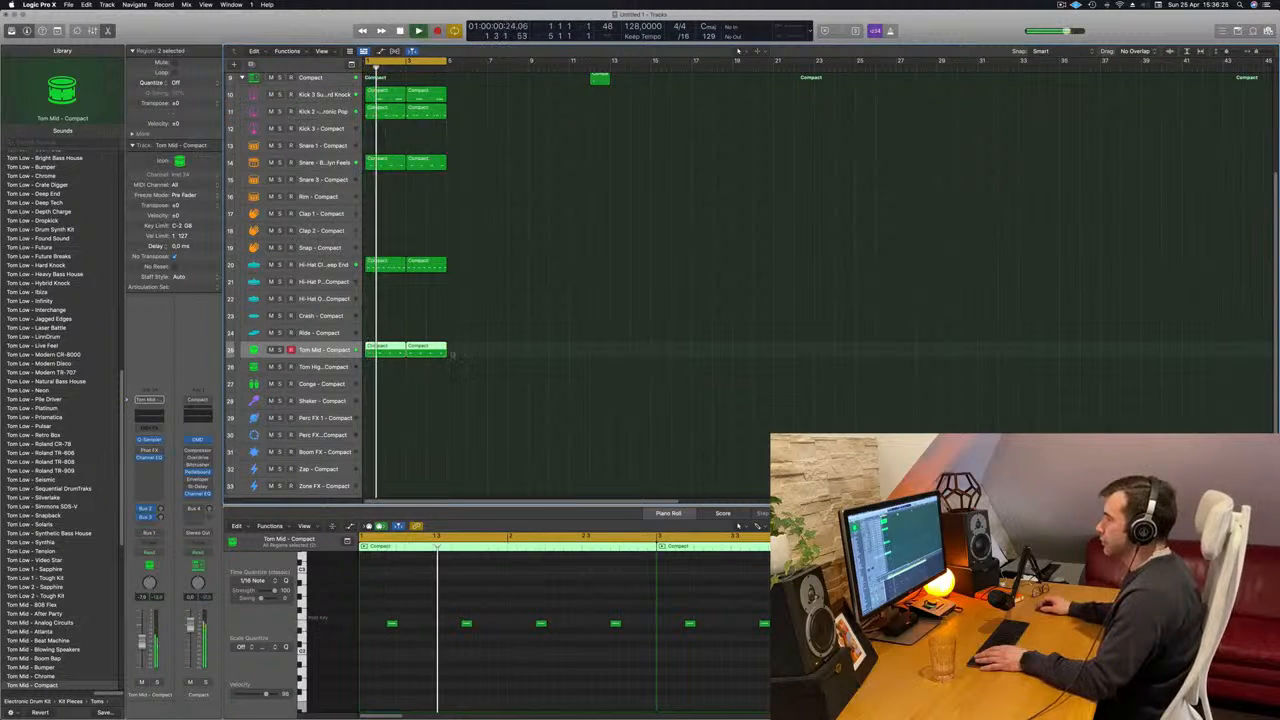
key("space")
left_click_drag(383, 351, 383, 386)
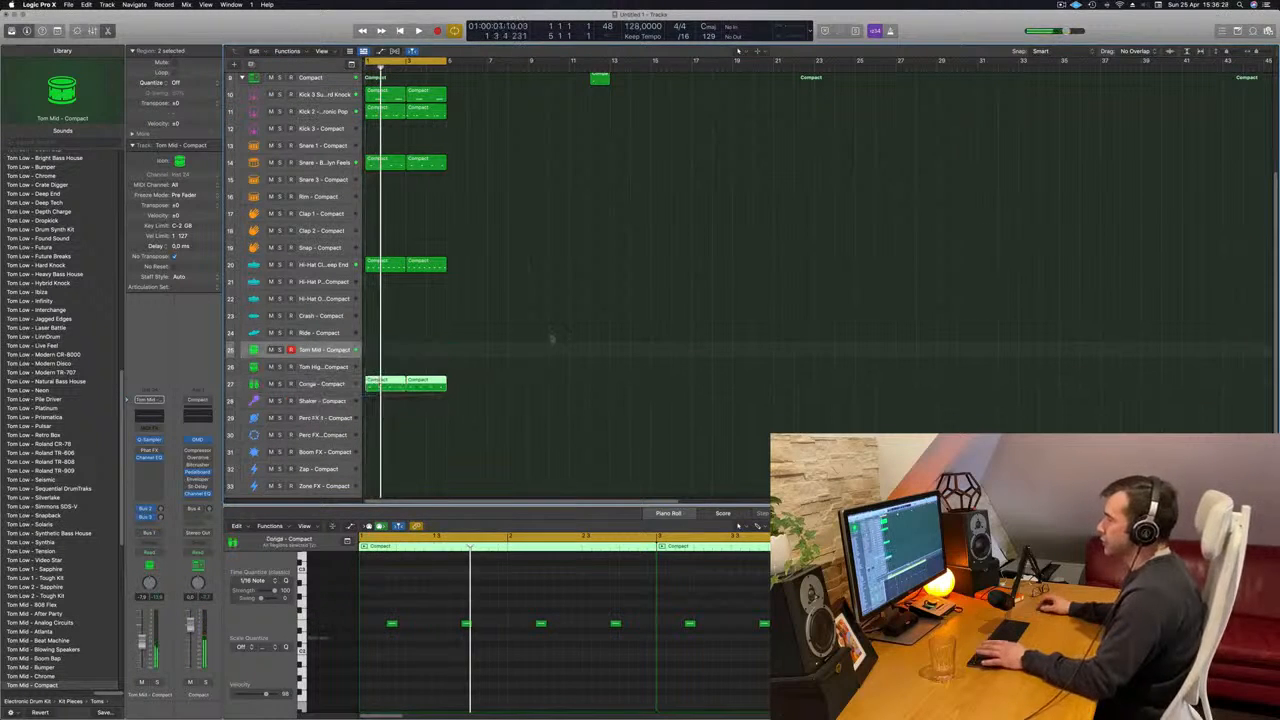
key("space")
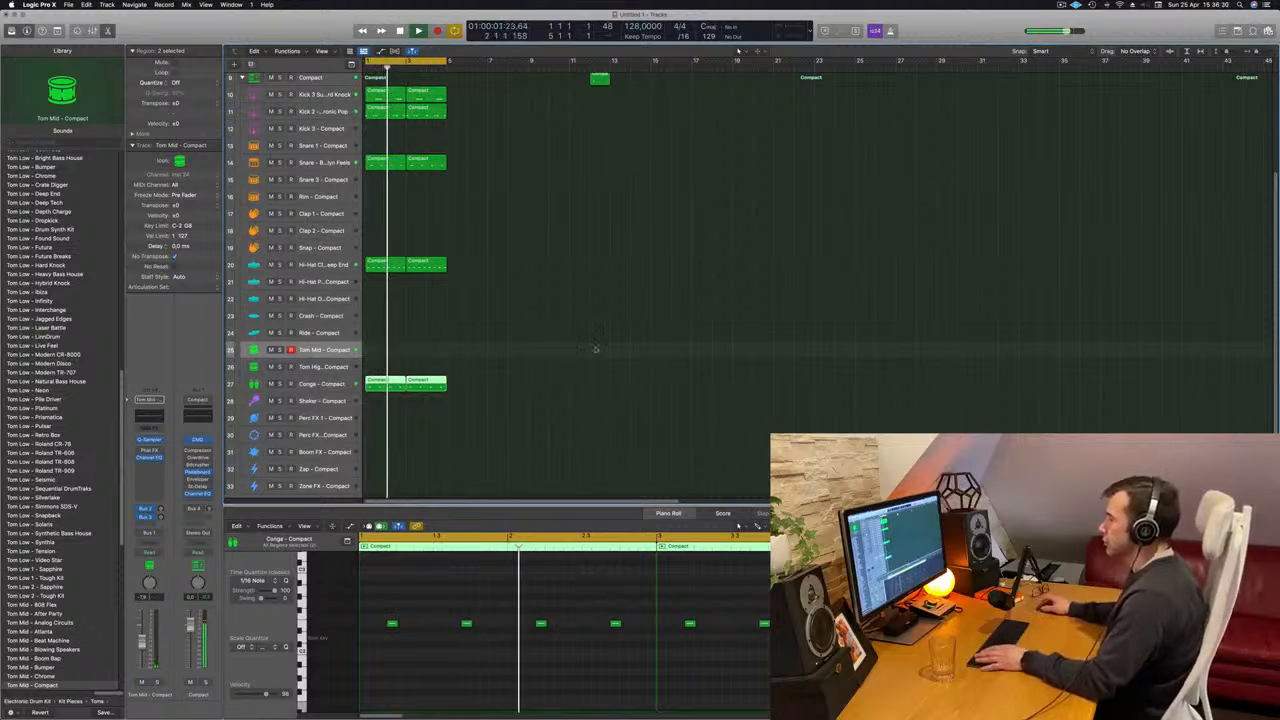
- Select the Conga track, load the Bongo High - Snapback sound from the Library, and browse the neighbouring percussion sounds
scroll(40, 372, "down", 3)
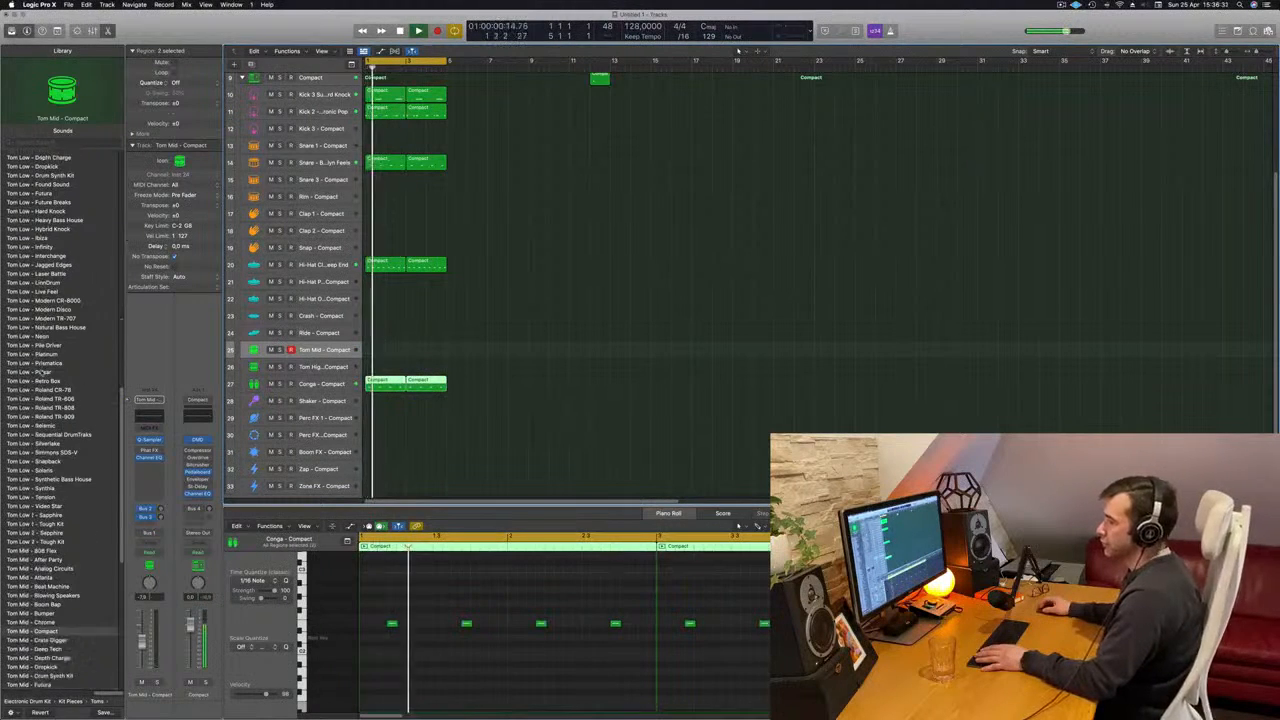
scroll(40, 372, "up", 15)
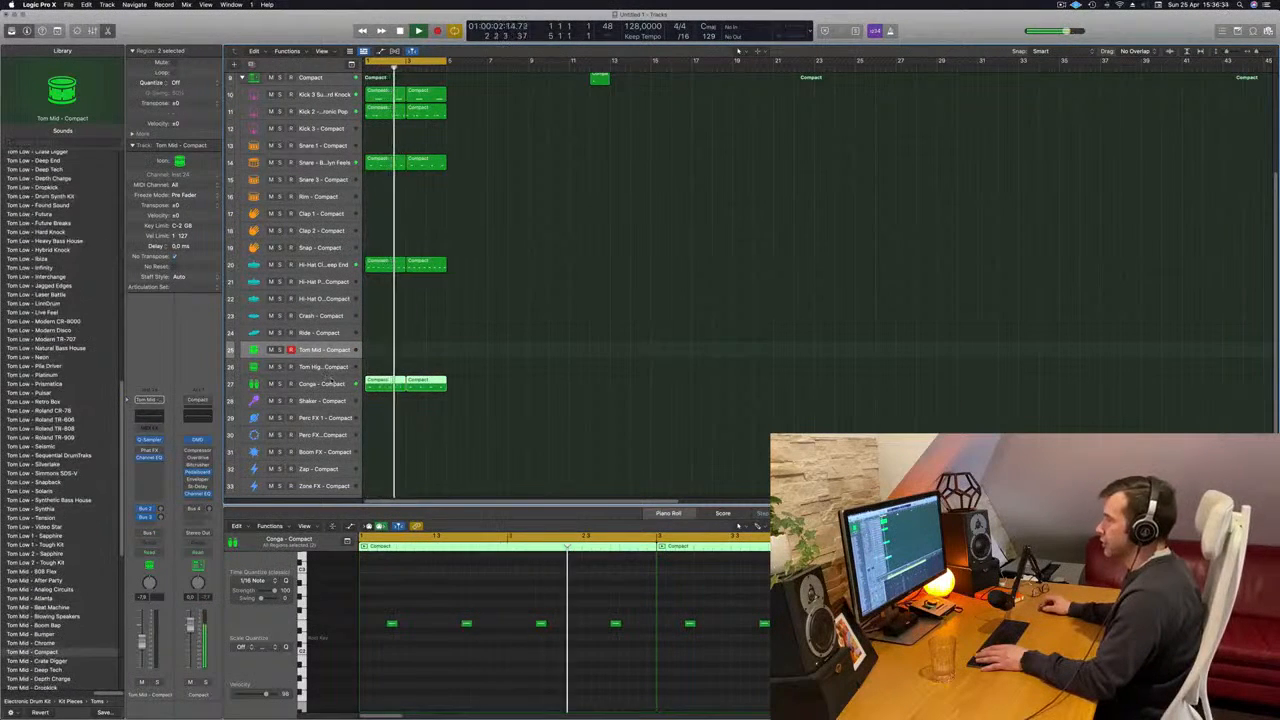
left_click(321, 384)
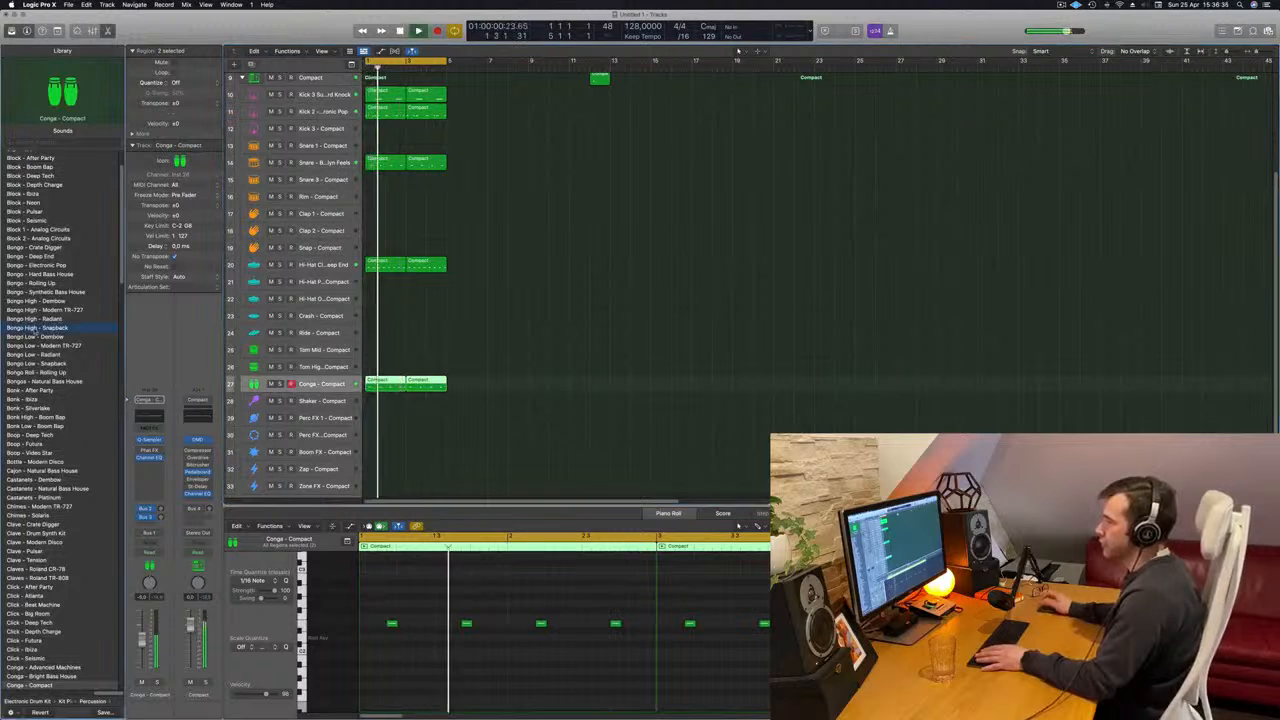
left_click(35, 327)
scroll(48, 395, "down", 3)
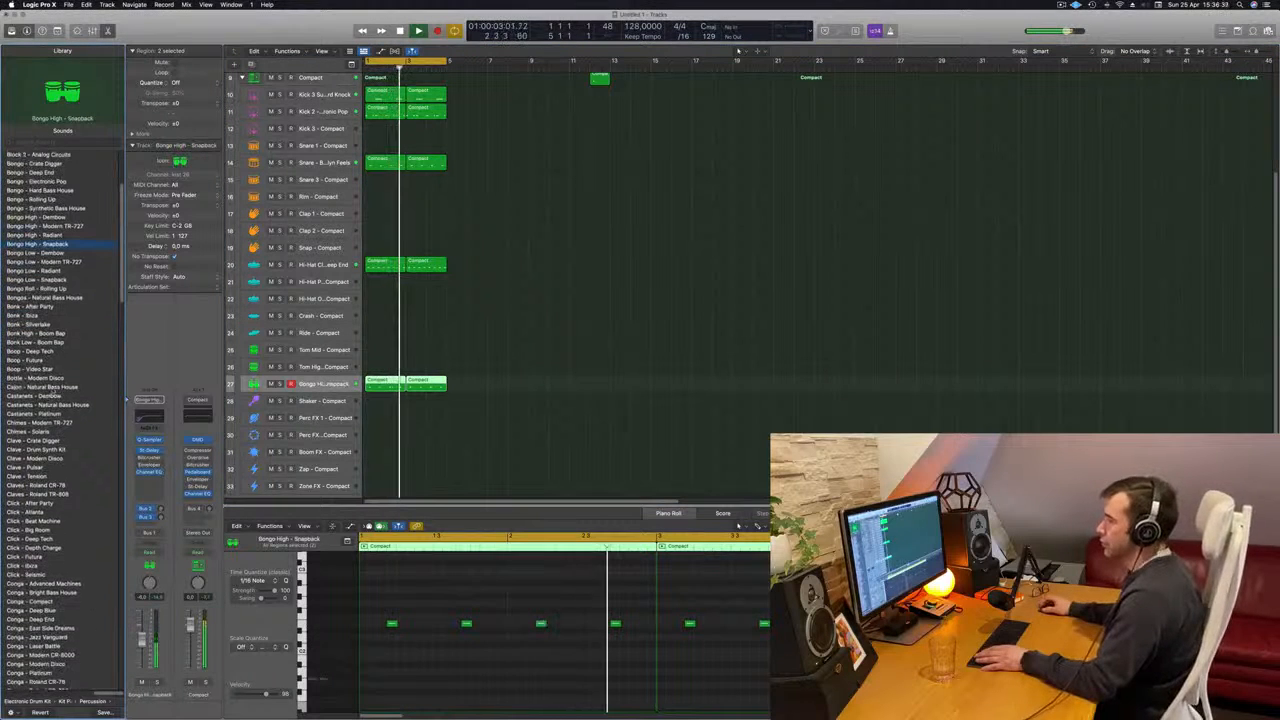
scroll(85, 350, "up", 2)
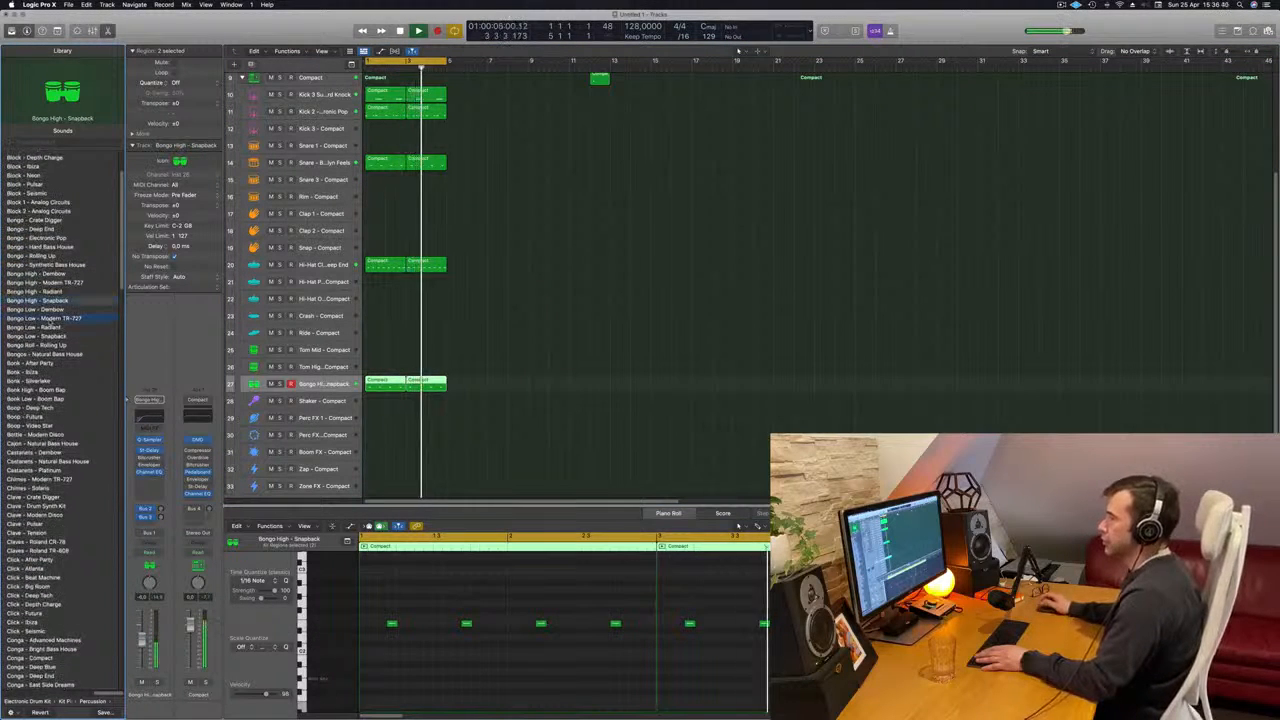
- Audition the Bongo Low sounds for the selected percussion track and load Bongo Roll - Rolling Up
left_click(47, 318)
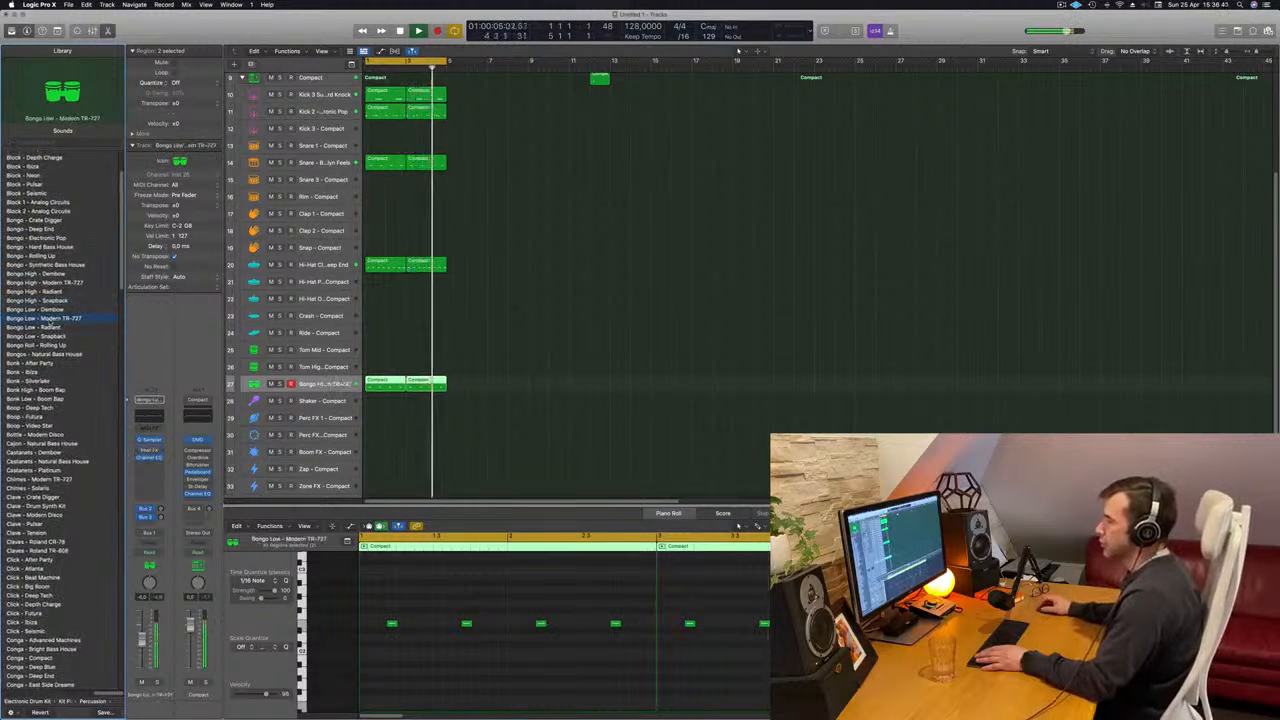
left_click(52, 327)
left_click(51, 337)
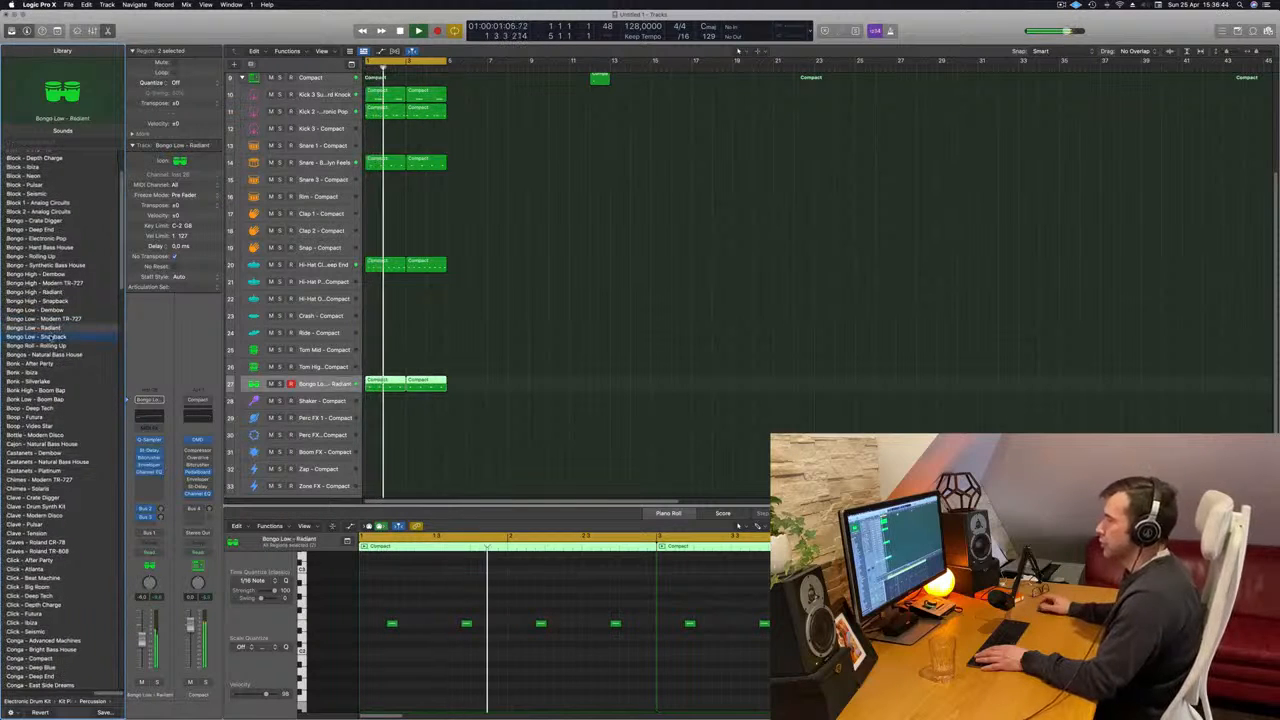
left_click(47, 345)
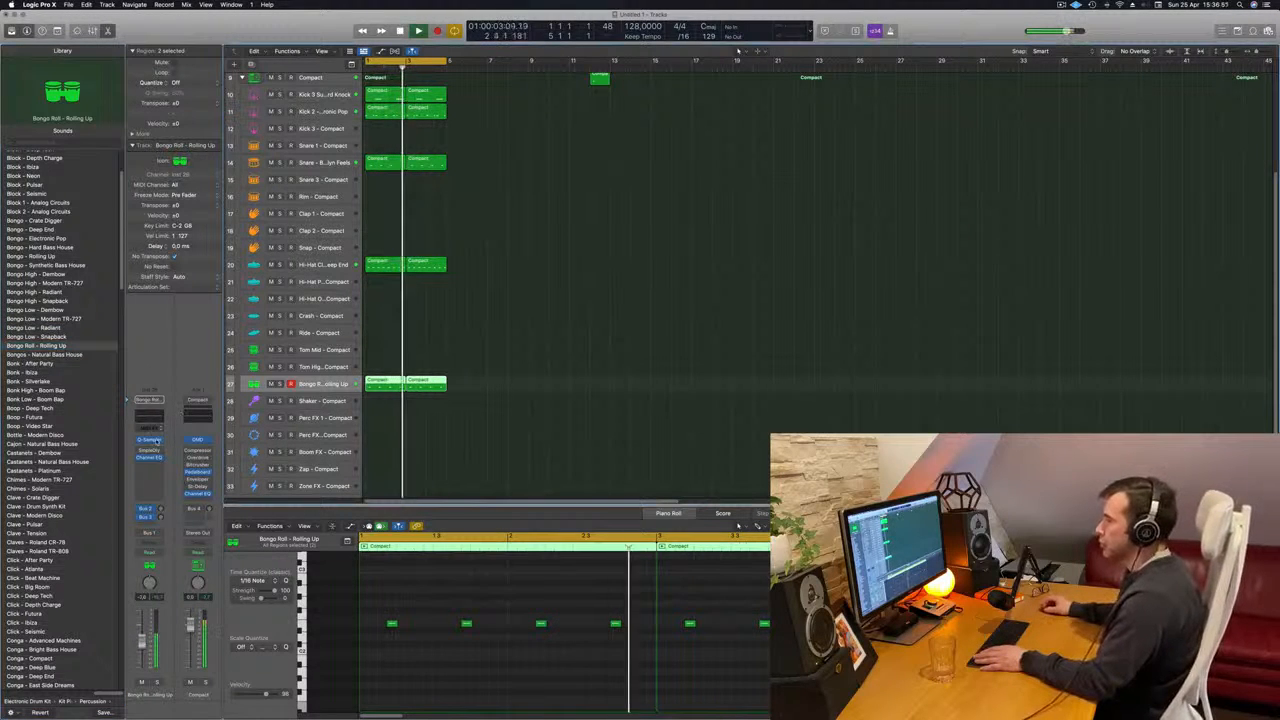
- In the bongo track's Quick Sampler, add a long fade-out to the sample and set the sample end to about 0.776 s
left_click(150, 439)
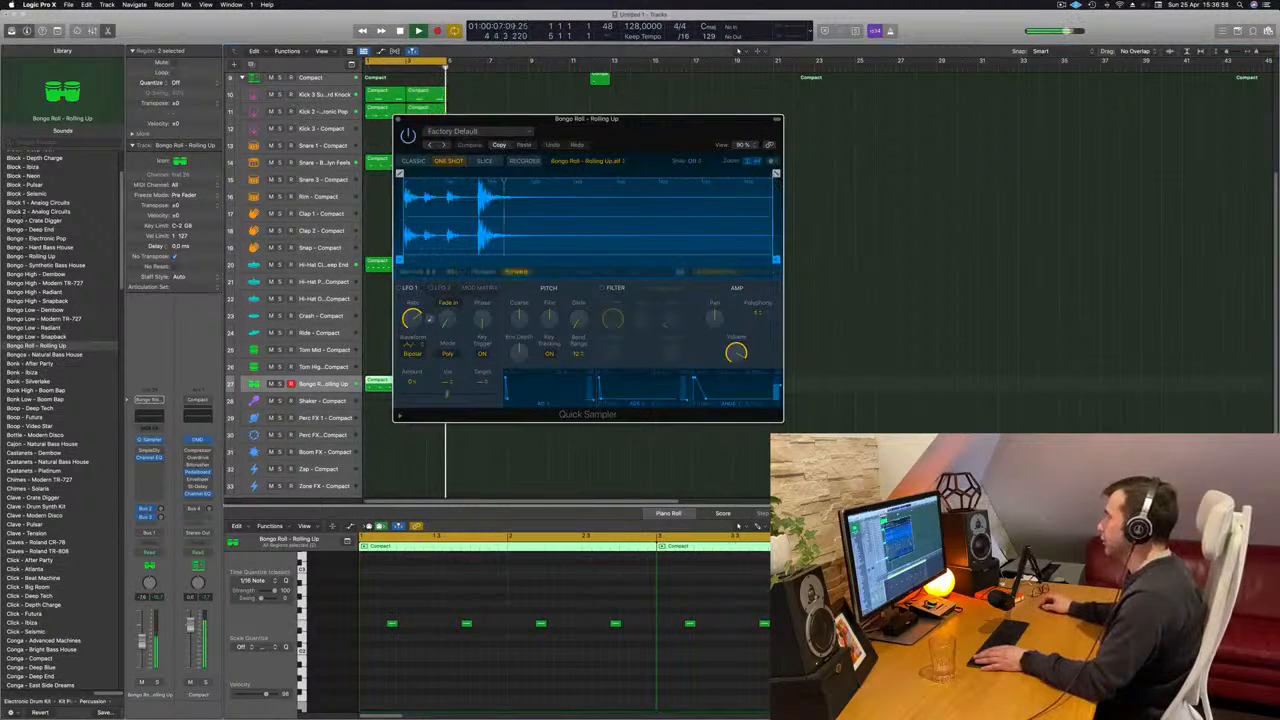
left_click_drag(774, 190, 472, 199)
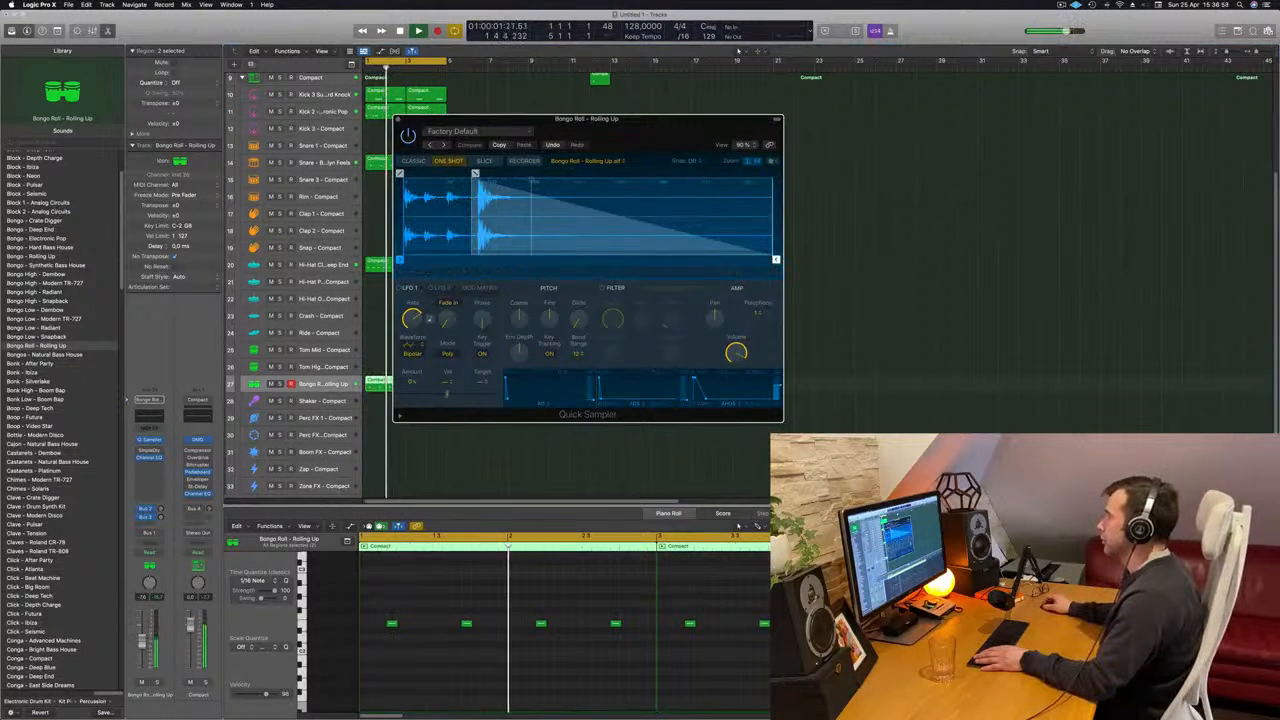
mouse_move(776, 260)
left_mouse_down()
mouse_move(738, 260)
mouse_move(758, 260)
left_mouse_up()
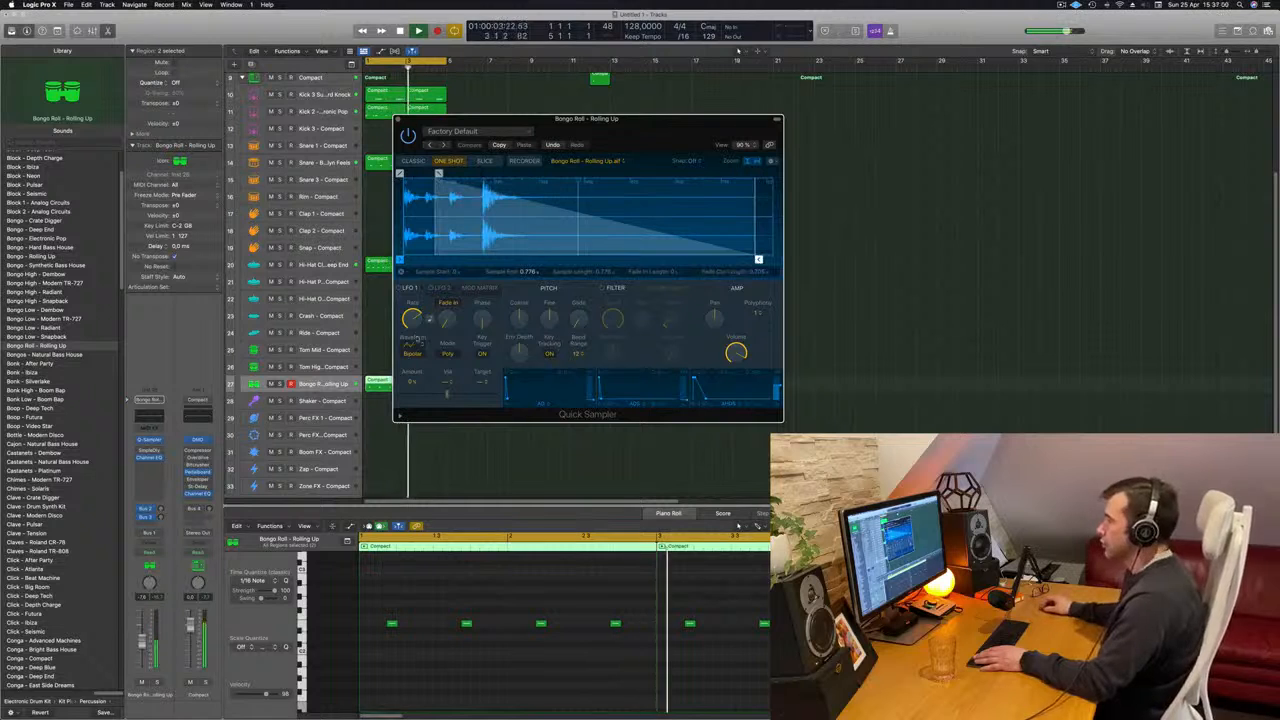
- Adjust the bongo track's volume and its Bus 3 send level, and close the Quick Sampler window
left_click_drag(141, 645, 141, 642)
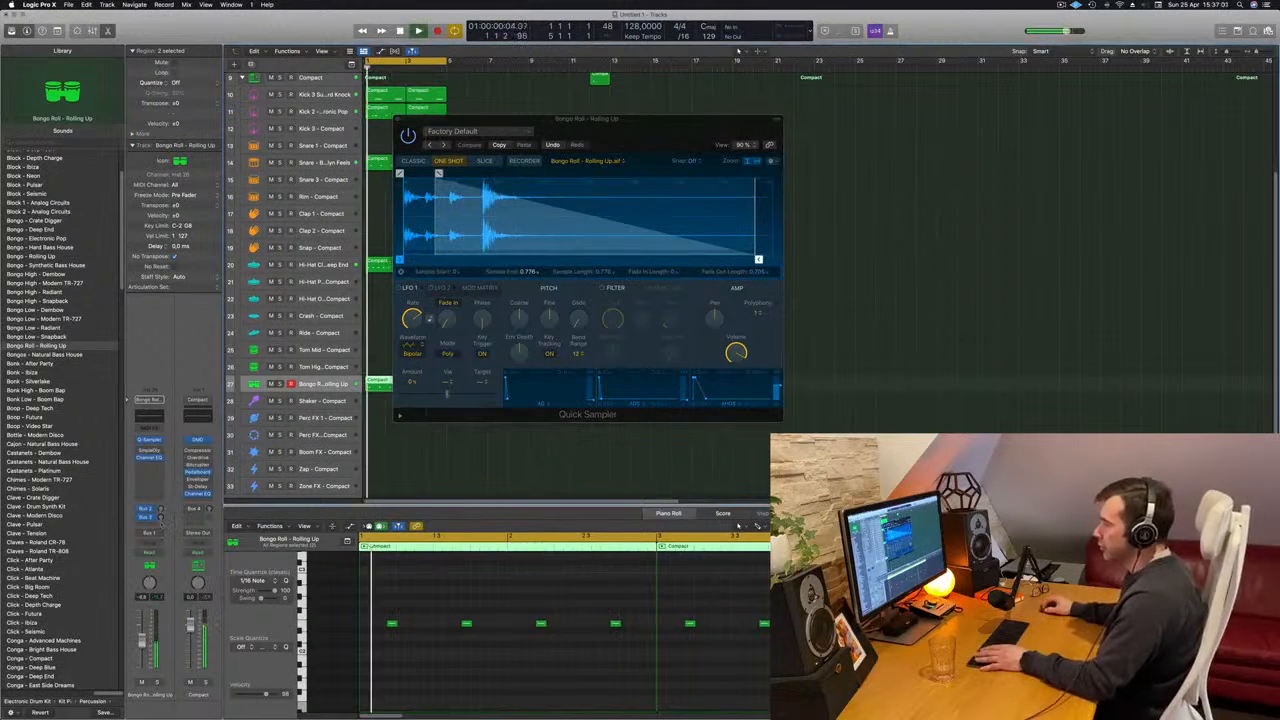
left_click_drag(160, 518, 158, 518)
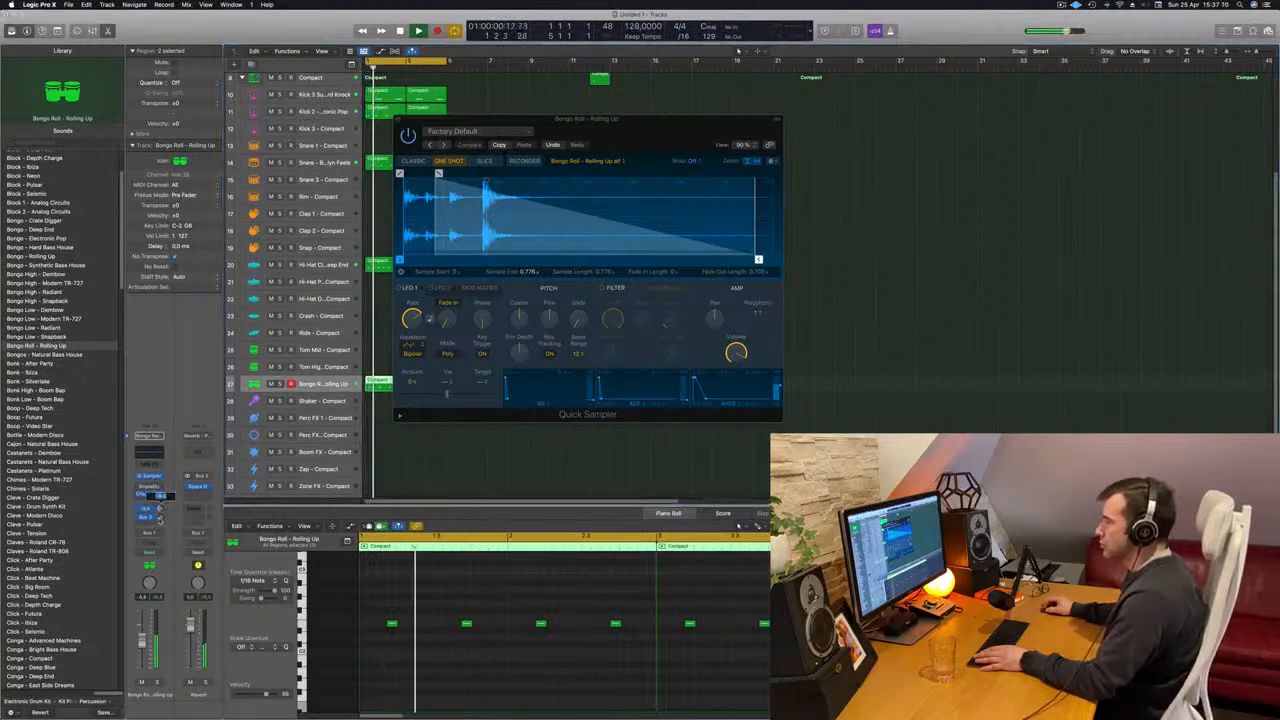
left_click(399, 119)
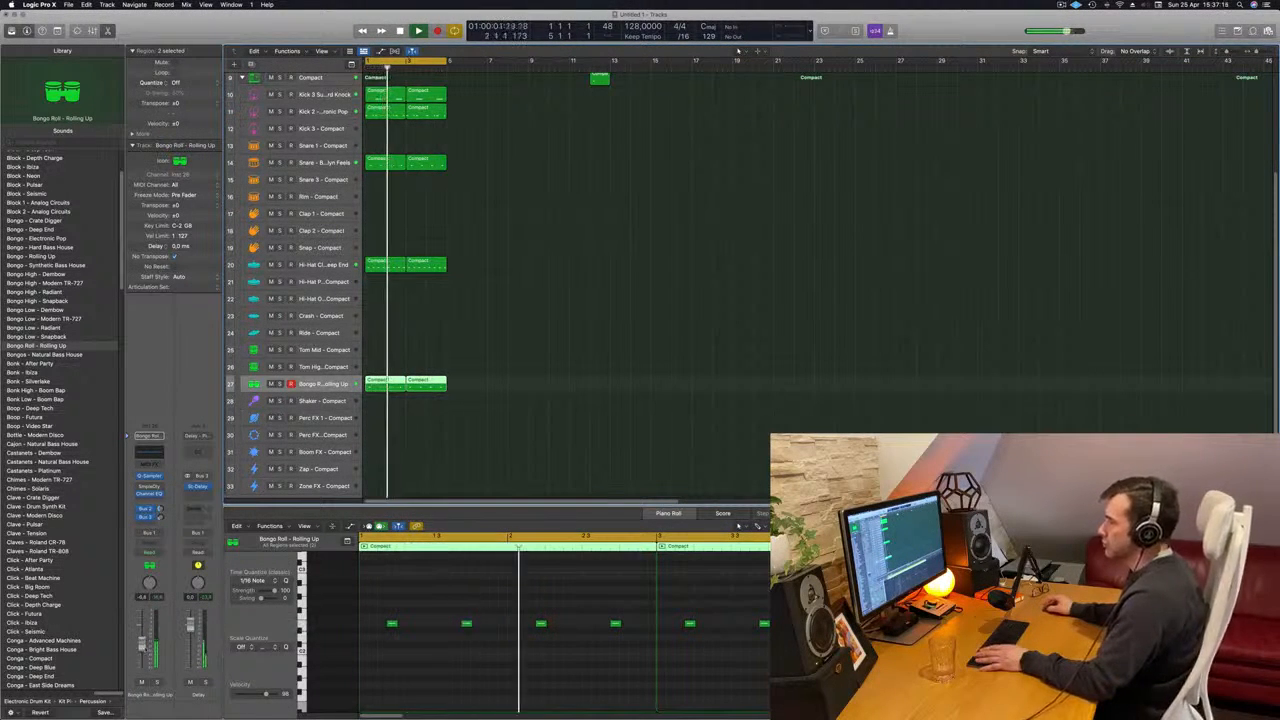
- Copy the eight-note offbeat hi-hat region to the Shaker track at bar 1
left_click(475, 464)
scroll(486, 429, "down", 2)
scroll(108, 432, "down", 5)
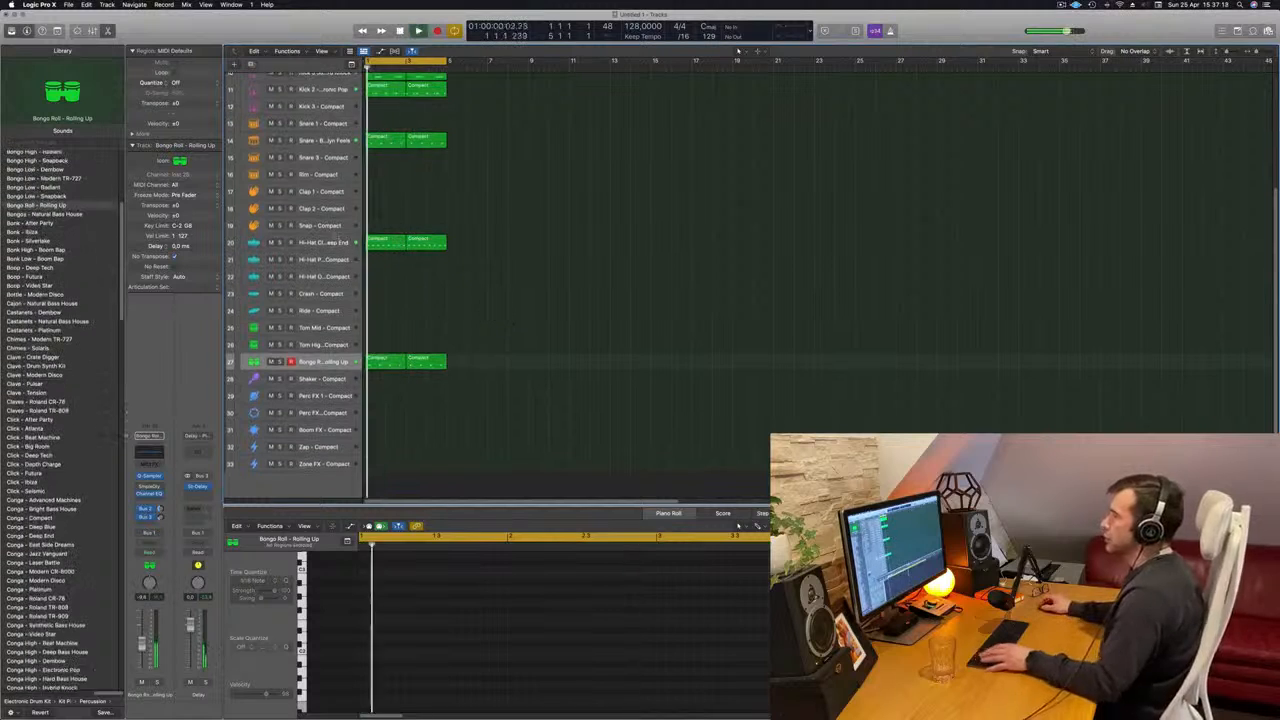
mouse_move(380, 361)
left_mouse_down()
mouse_move(378, 395)
mouse_move(378, 380)
left_mouse_up()
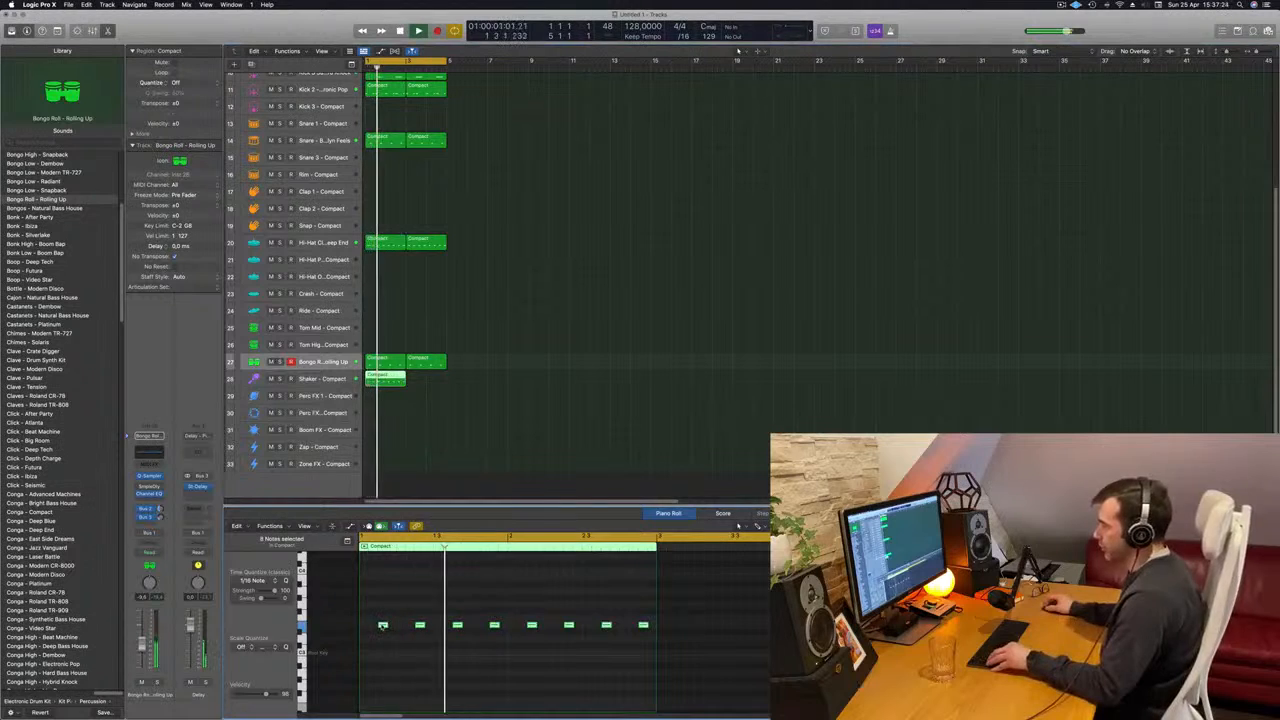
- Shorten and duplicate the Shaker region's notes to fill both bars with continuous sixteenth notes
mouse_move(382, 626)
left_mouse_down()
mouse_move(364, 626)
mouse_move(376, 628)
left_mouse_up()
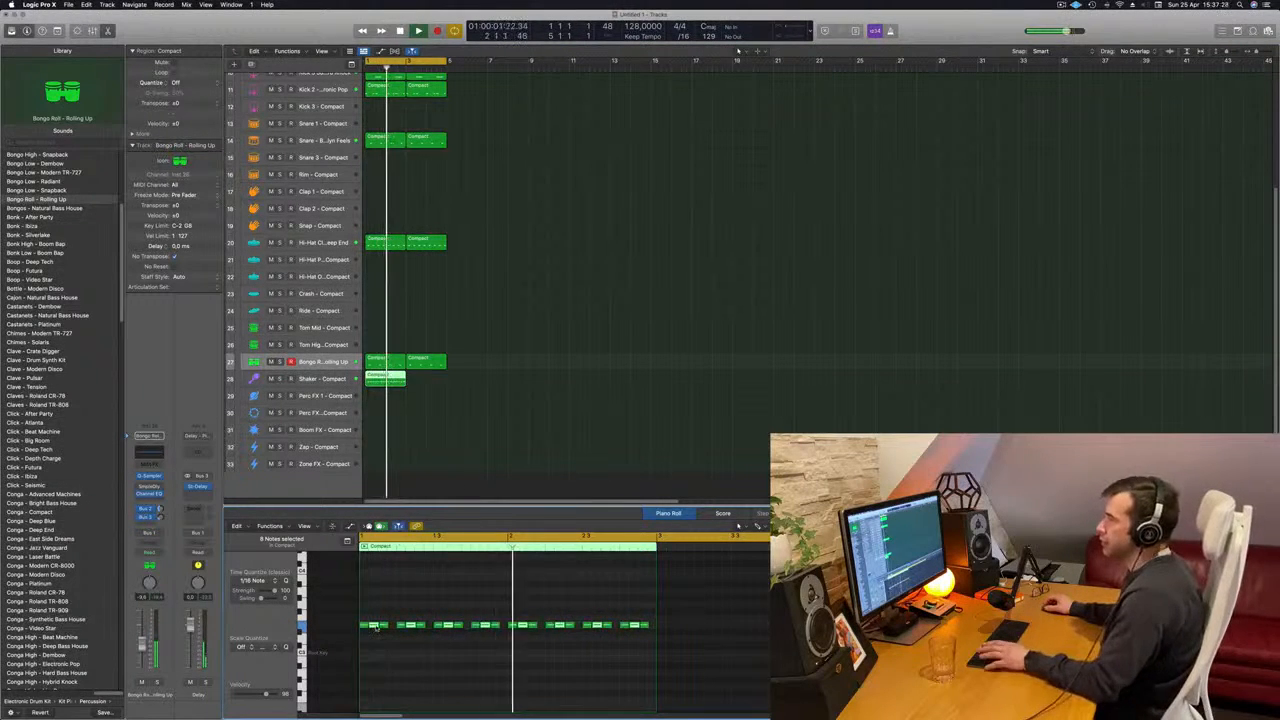
key("super+a")
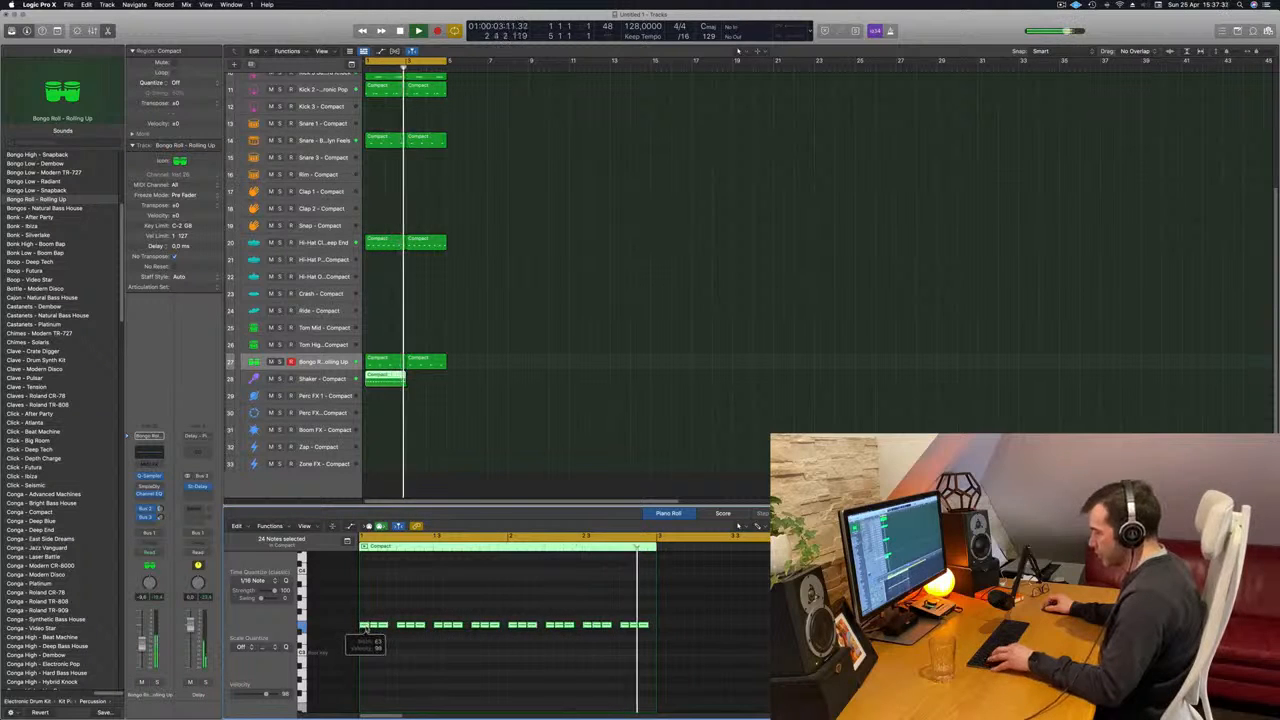
key("super+z")
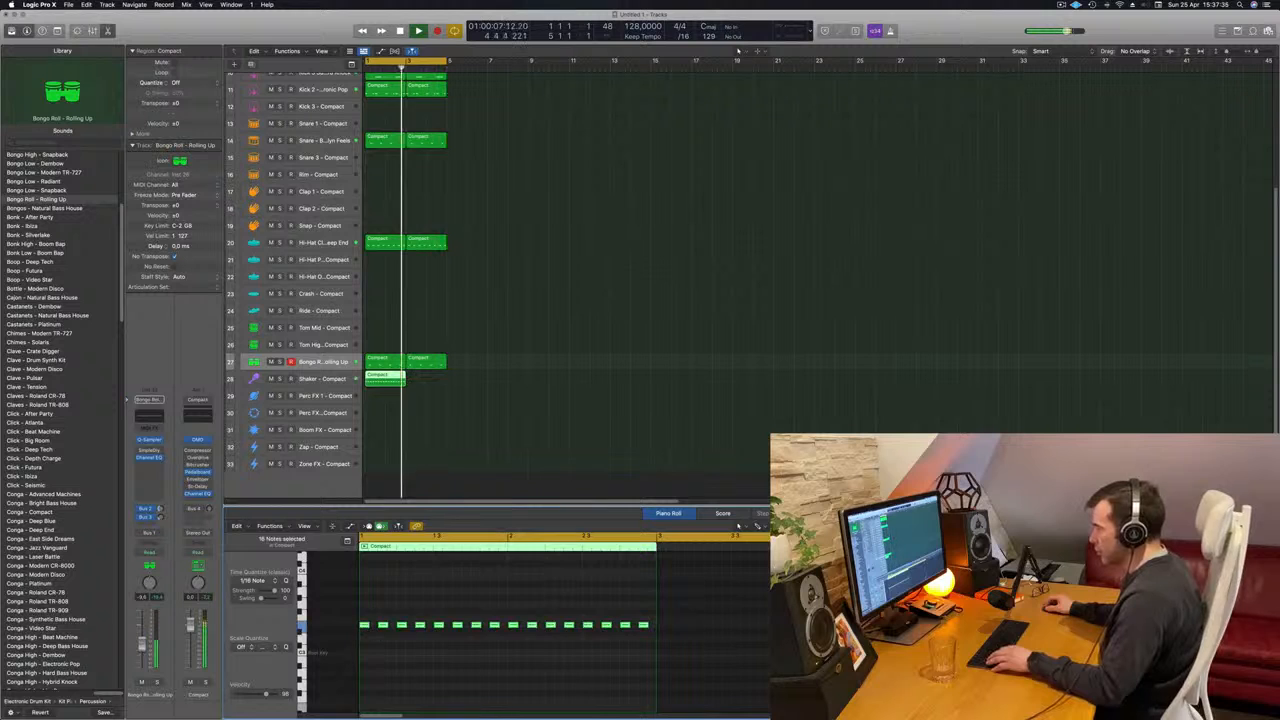
key("super+a")
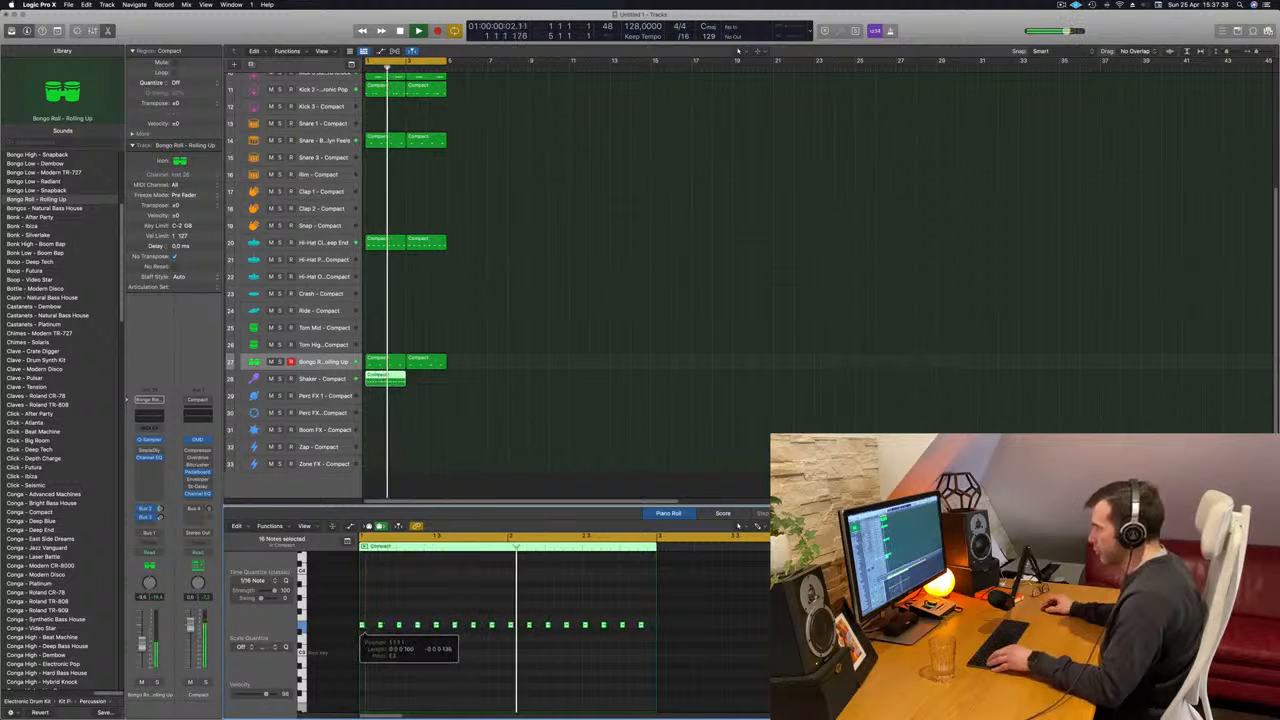
left_click_drag(365, 627, 374, 629)
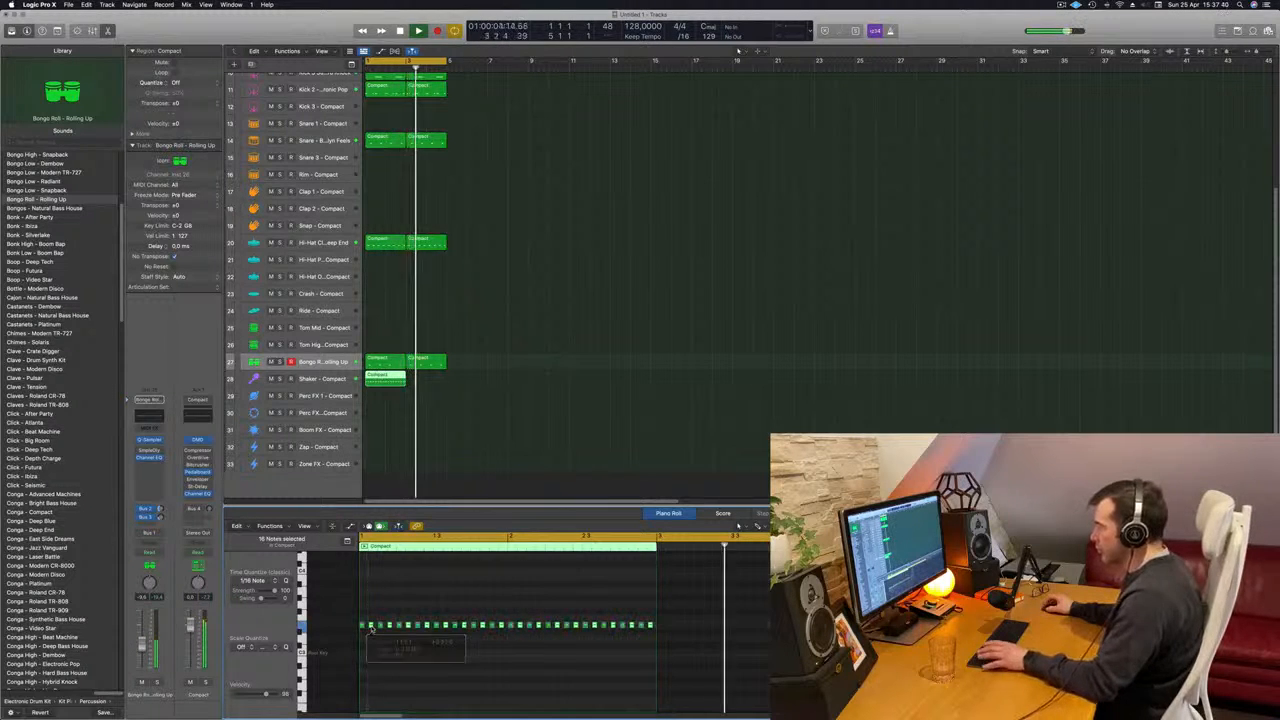
- Load the Shaker - Video Star sound on the Shaker track and repeat its region at bar 3
left_click(318, 379)
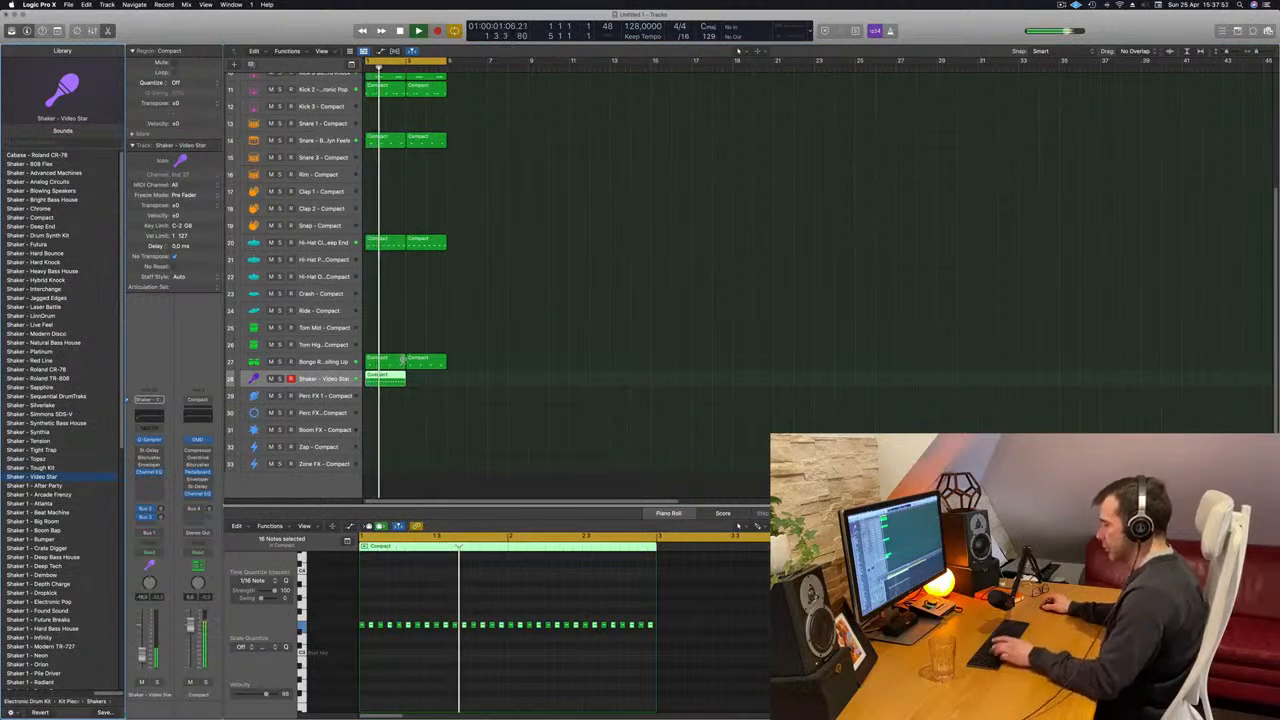
key("super+r")
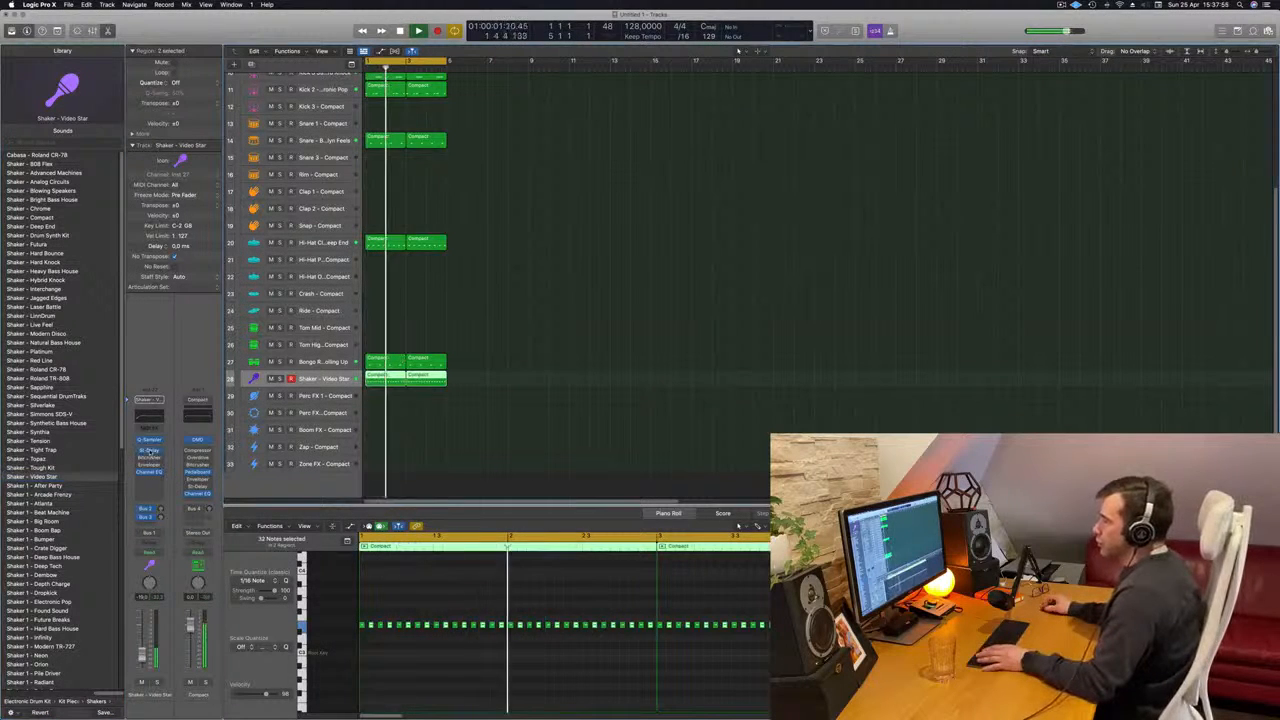
- Set the shaker's Stereo Delay output mix to 1% left and 20% right, and close the plug-in window
left_click(148, 452)
key("space")
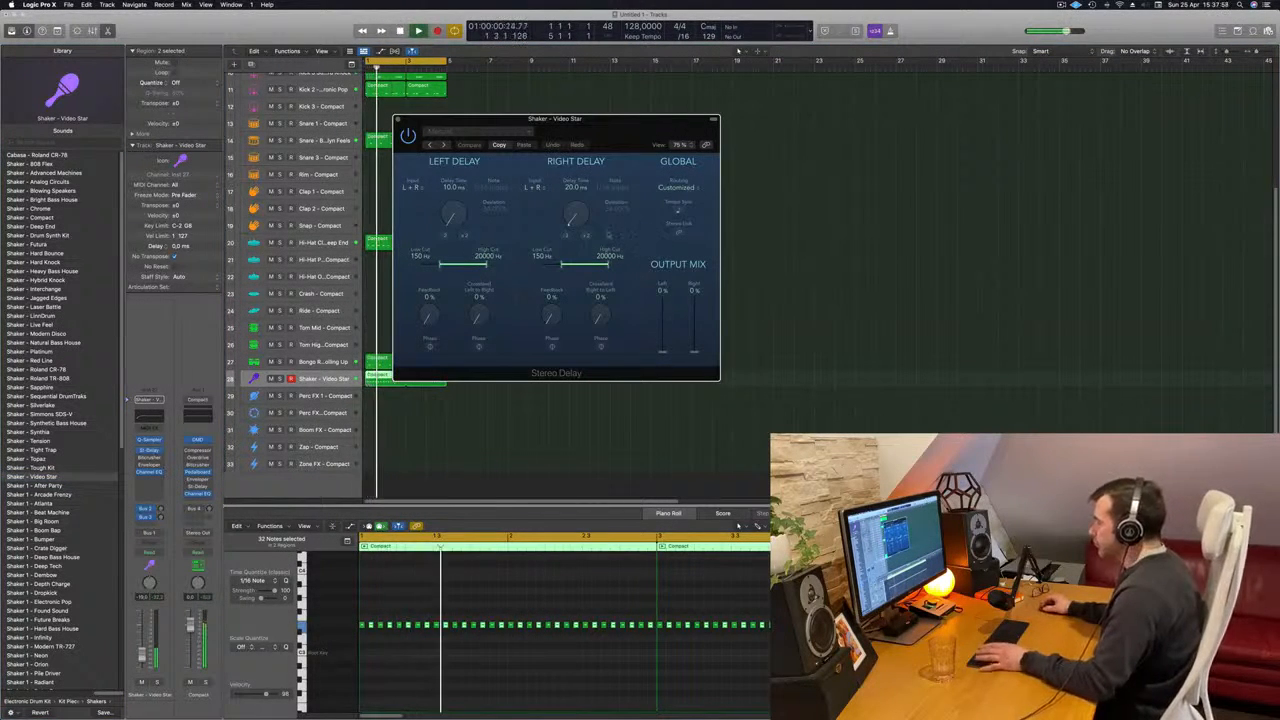
left_click(664, 325)
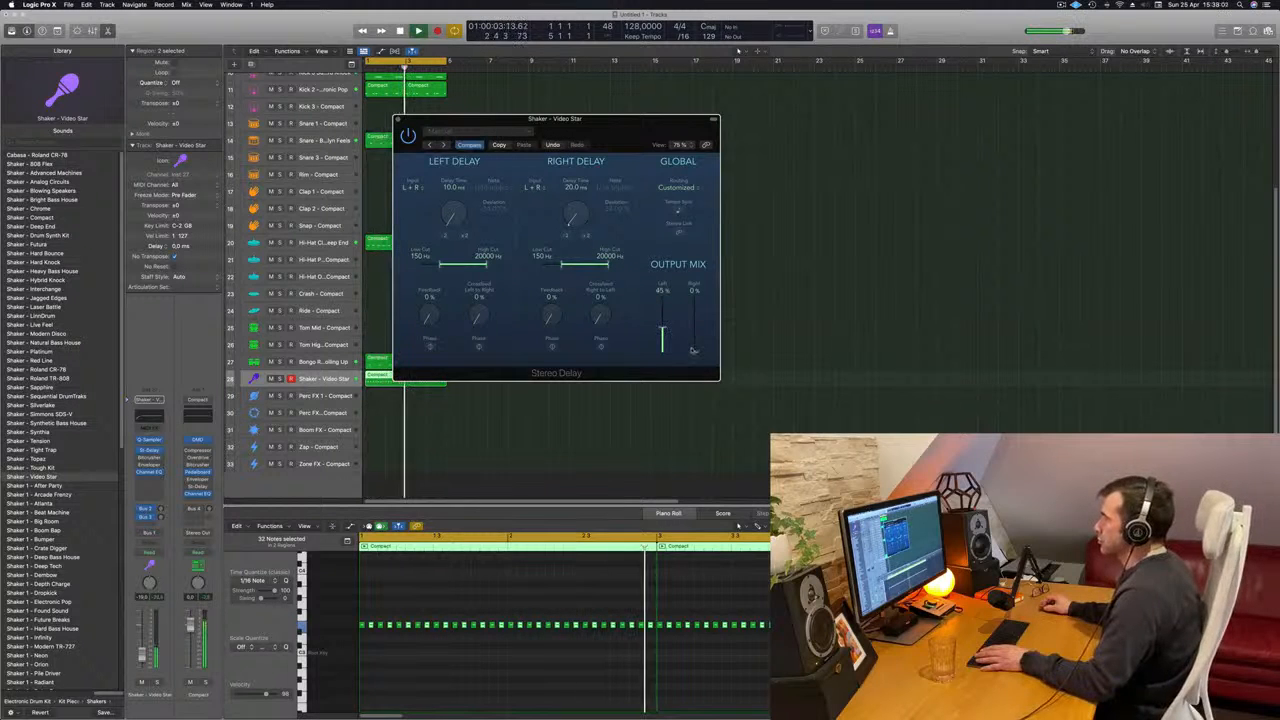
left_click_drag(692, 350, 698, 340)
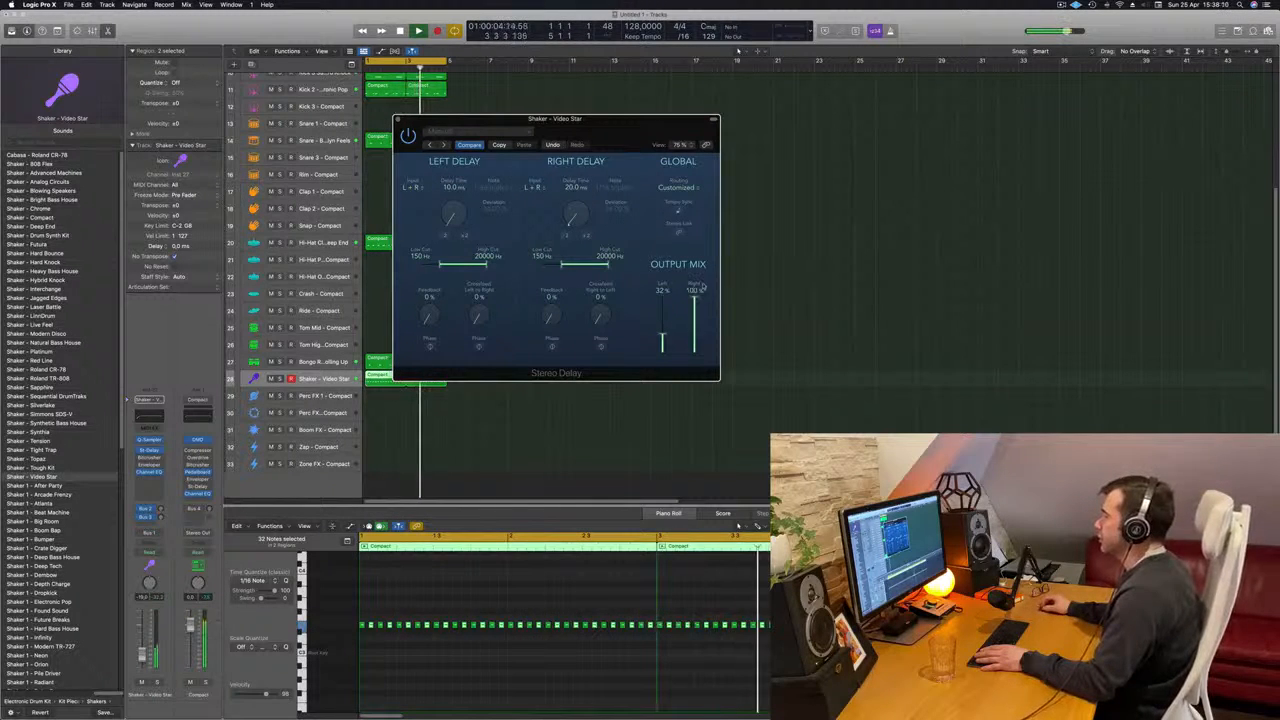
left_click_drag(696, 346, 661, 352)
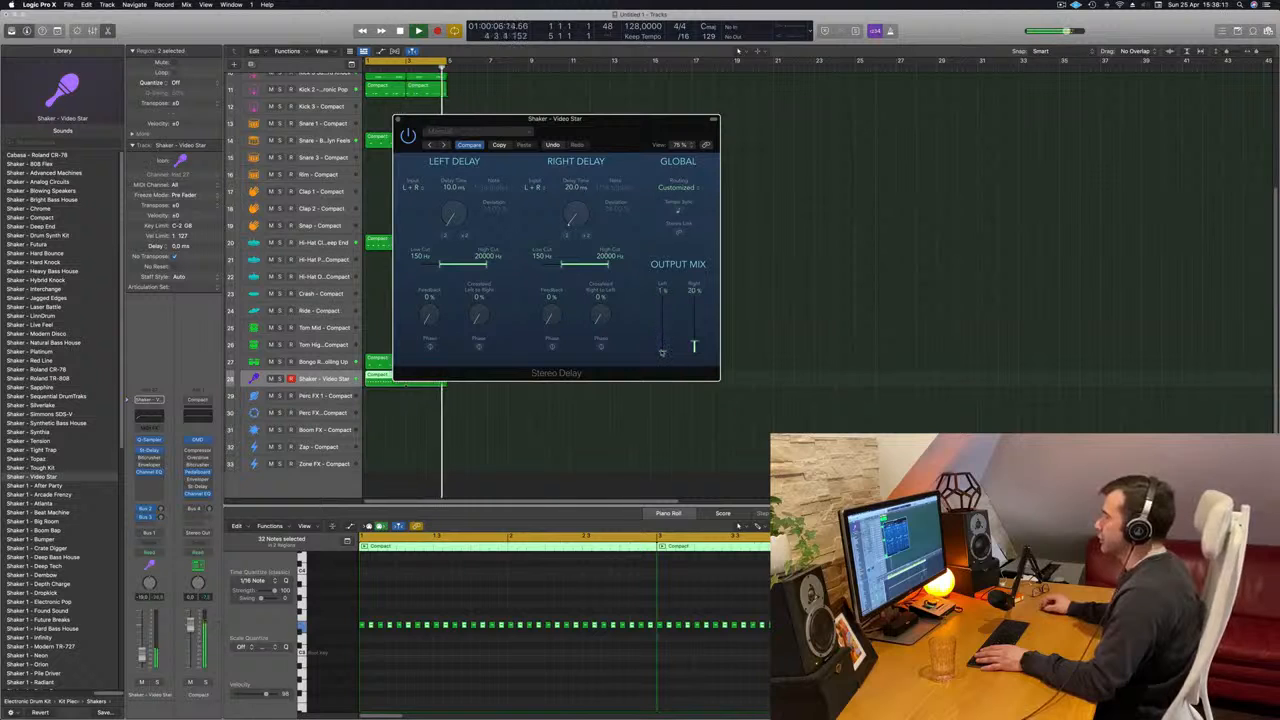
left_click_drag(425, 132, 512, 152)
key("space")
left_click(485, 138)
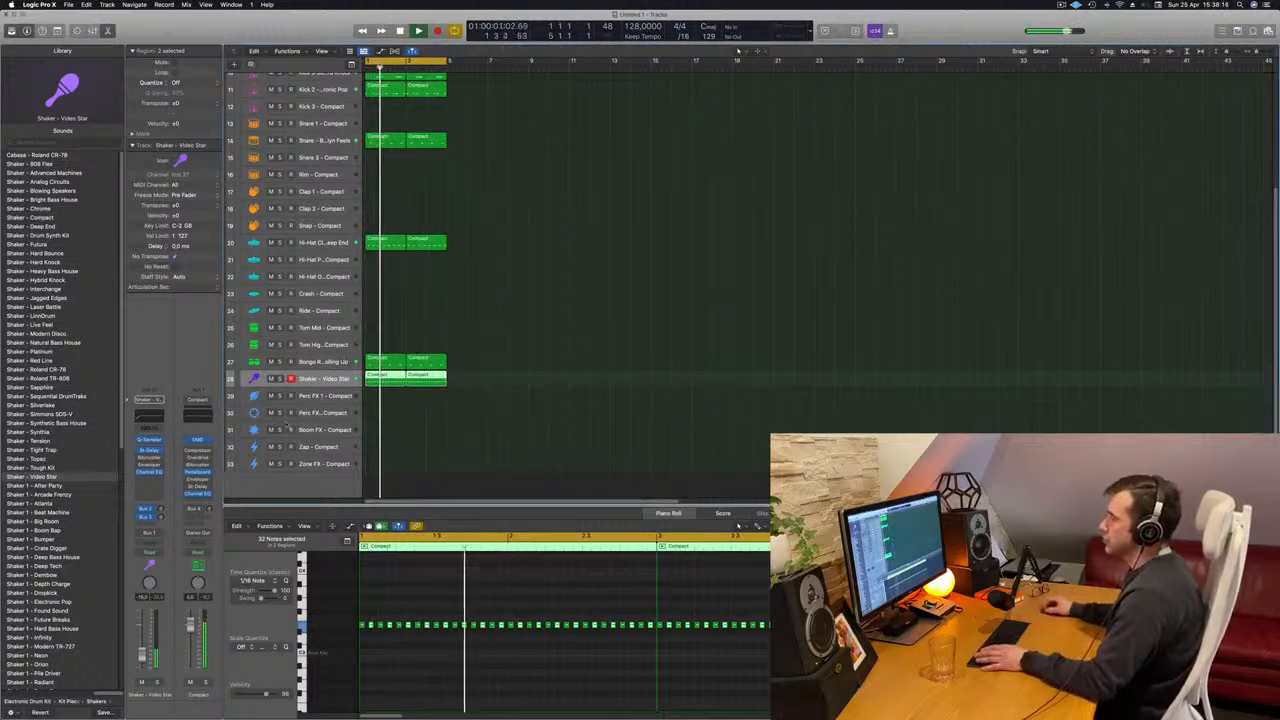
- Copy the first snare region to the Clap 1 track at bar 1
key("space")
key("space")
scroll(467, 180, "up", 1)
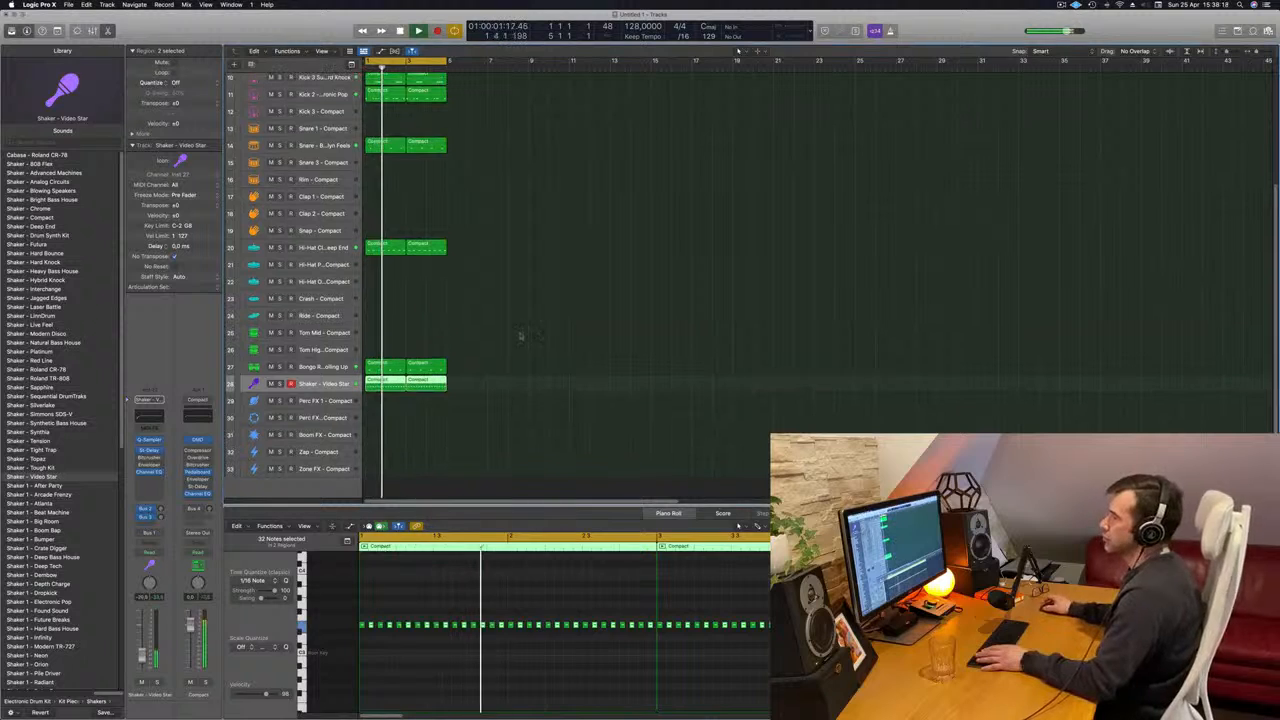
left_click(385, 146)
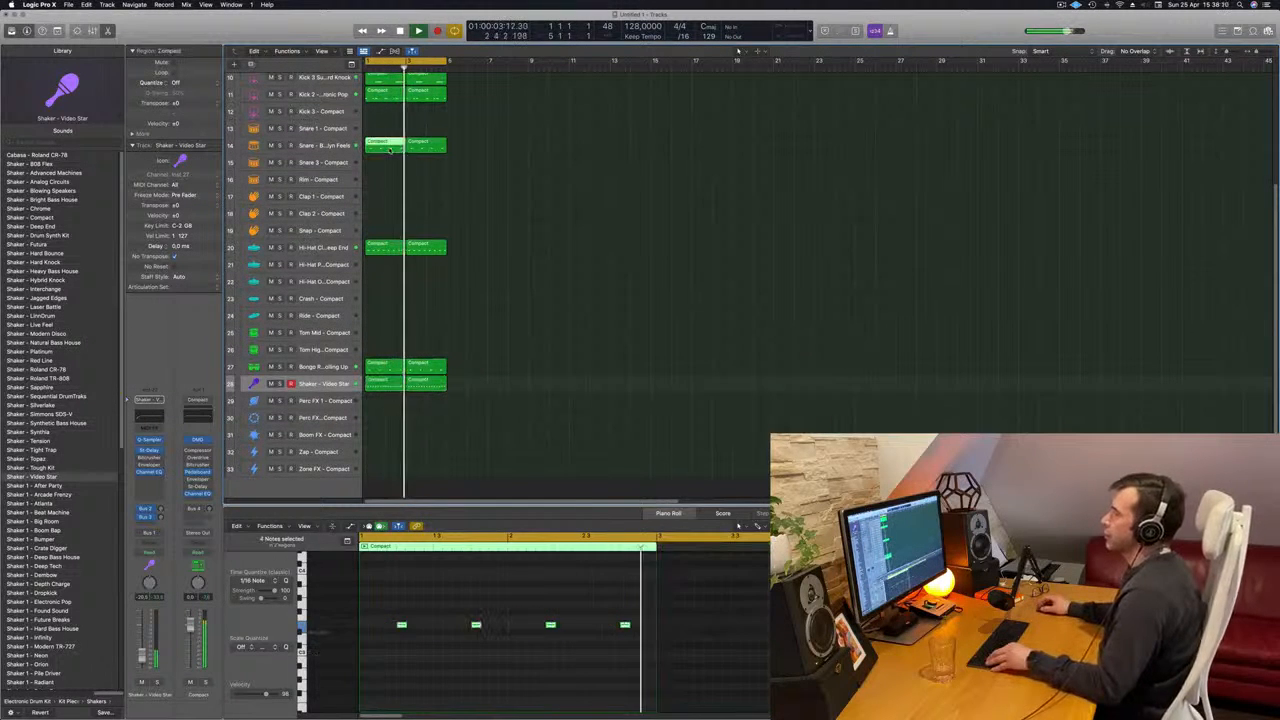
left_click_drag(385, 146, 385, 196)
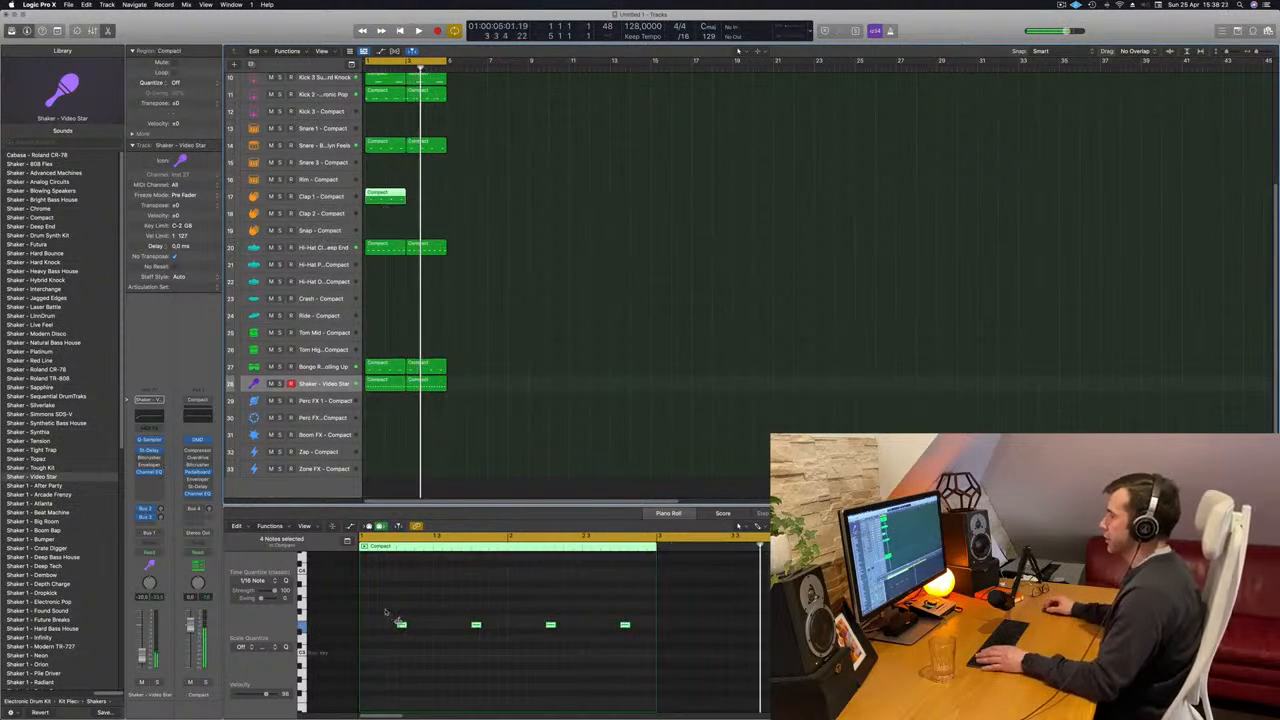
- Copy the Clap 1 region's four notes one beat earlier and delete all except the notes on each bar's first beat
left_click_drag(386, 611, 710, 670)
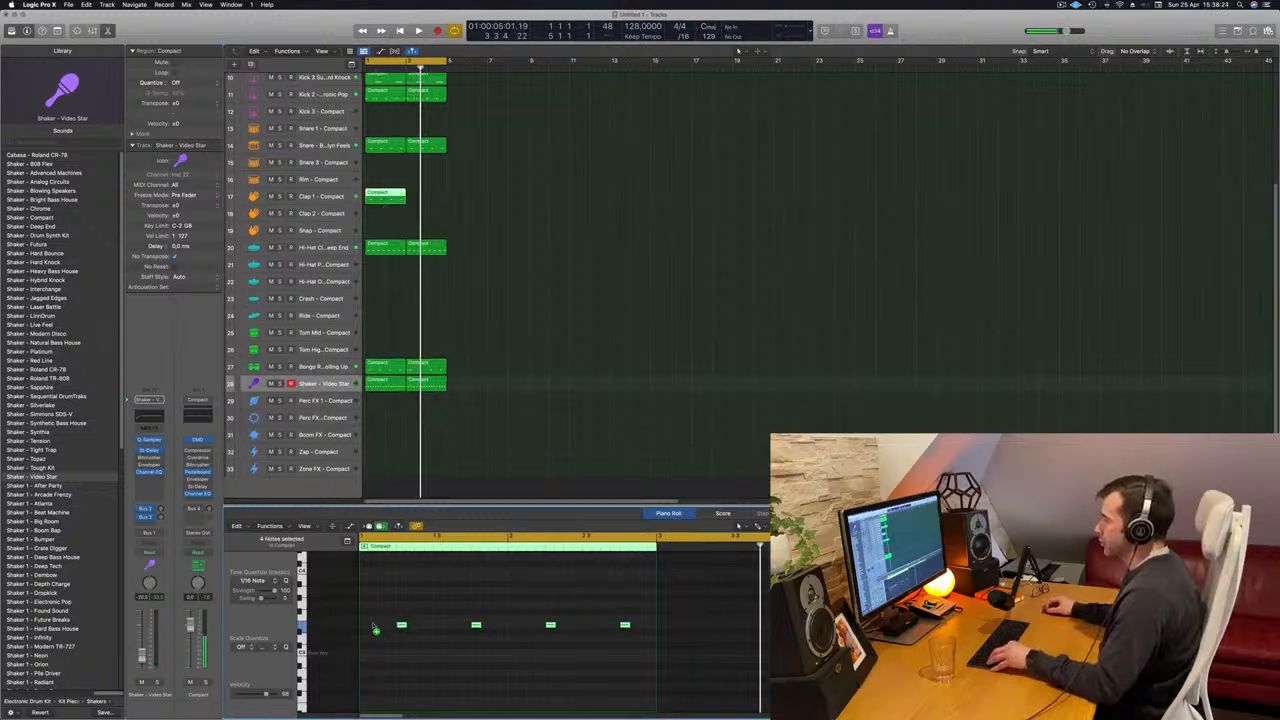
left_click_drag(374, 628, 688, 668)
key("space")
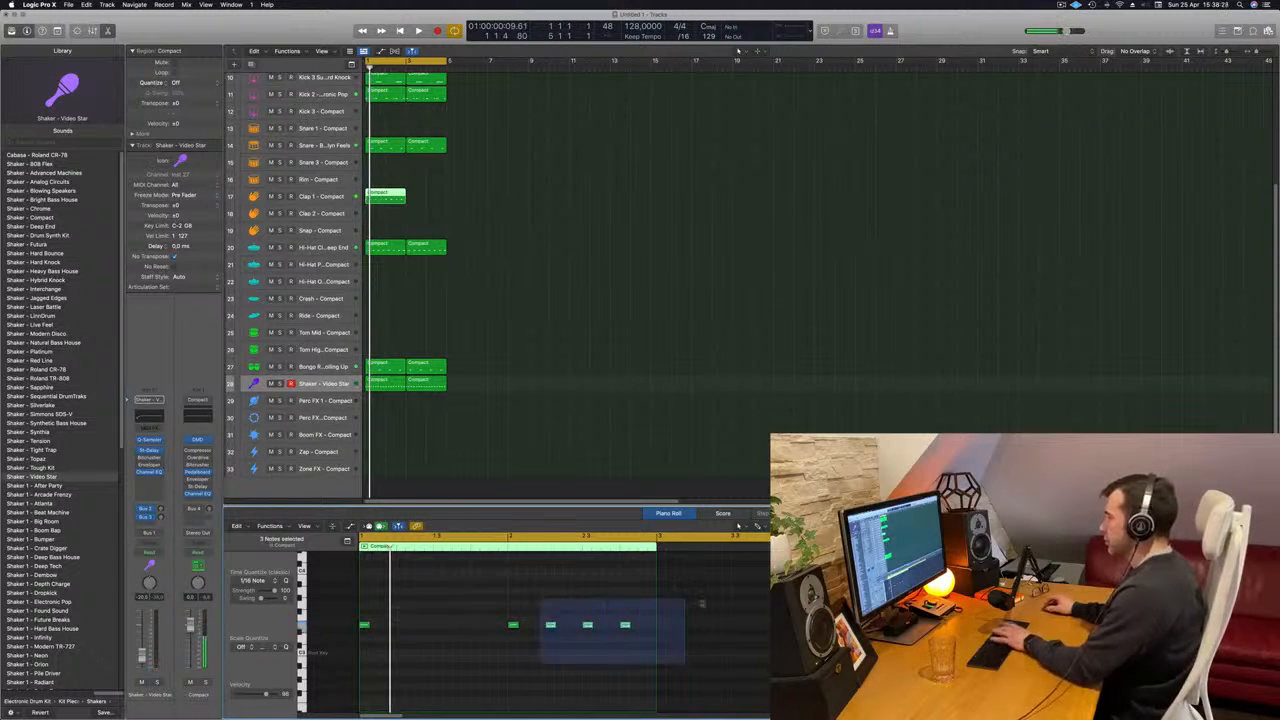
key("Delete")
key("space")
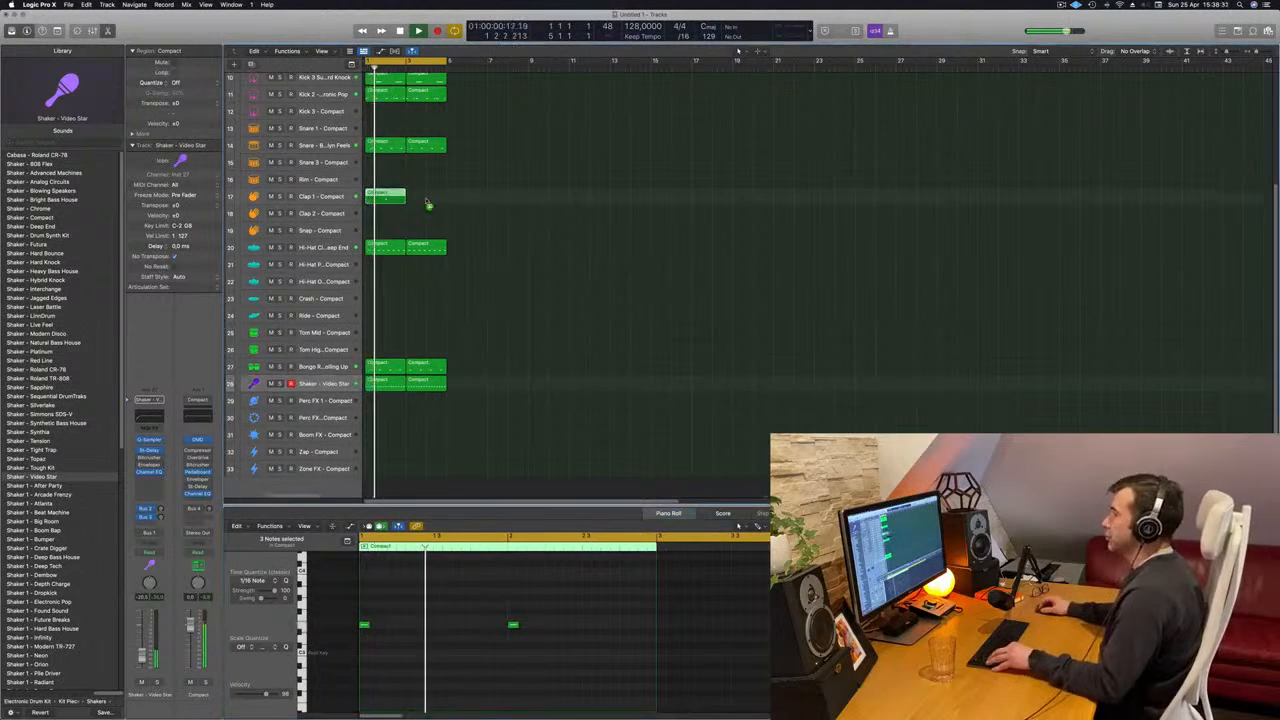
- Copy the Clap 1 region to bar 3 and load the Clap - Beat Machine sound on that track
left_click_drag(403, 197, 443, 199)
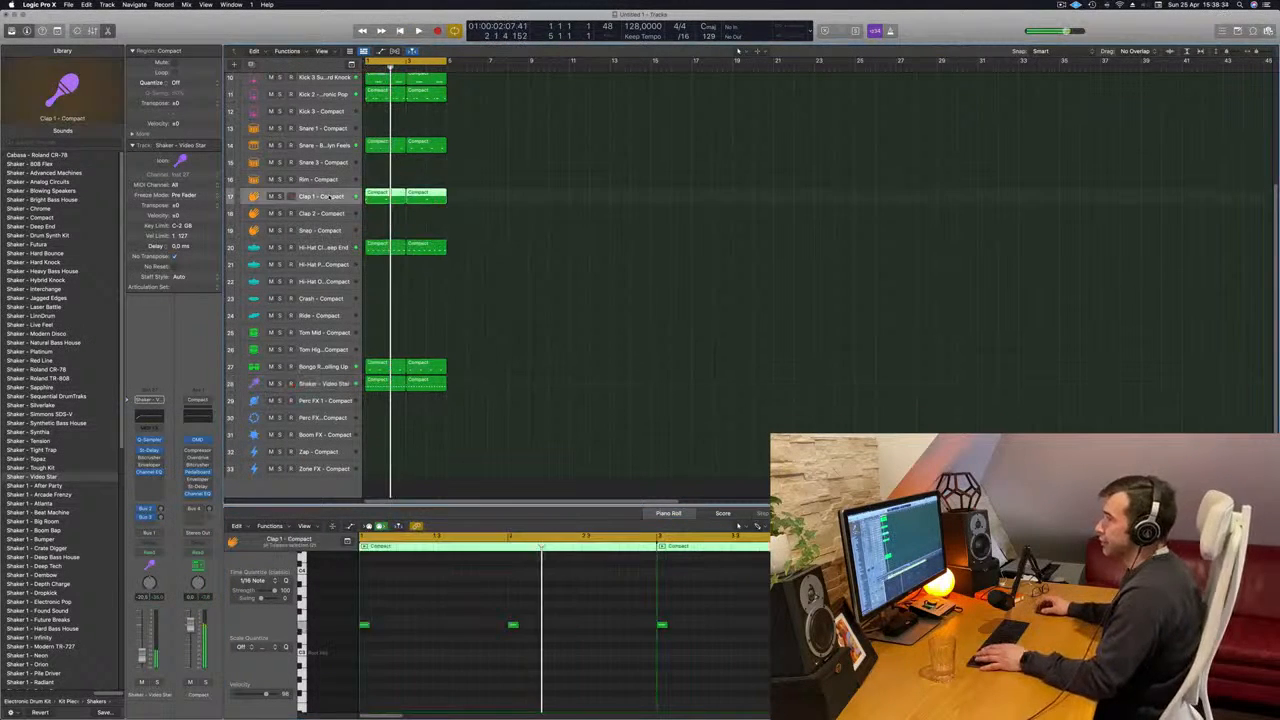
key("space")
scroll(68, 306, "up", 2)
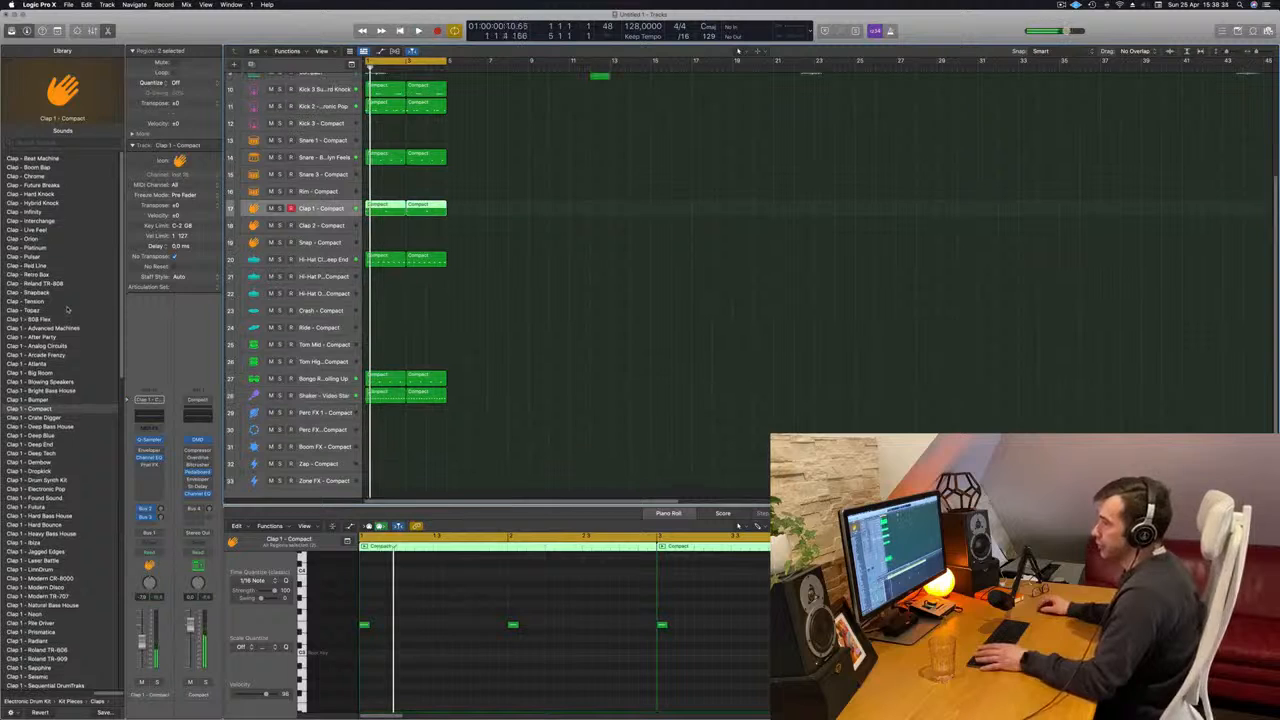
left_click(42, 158)
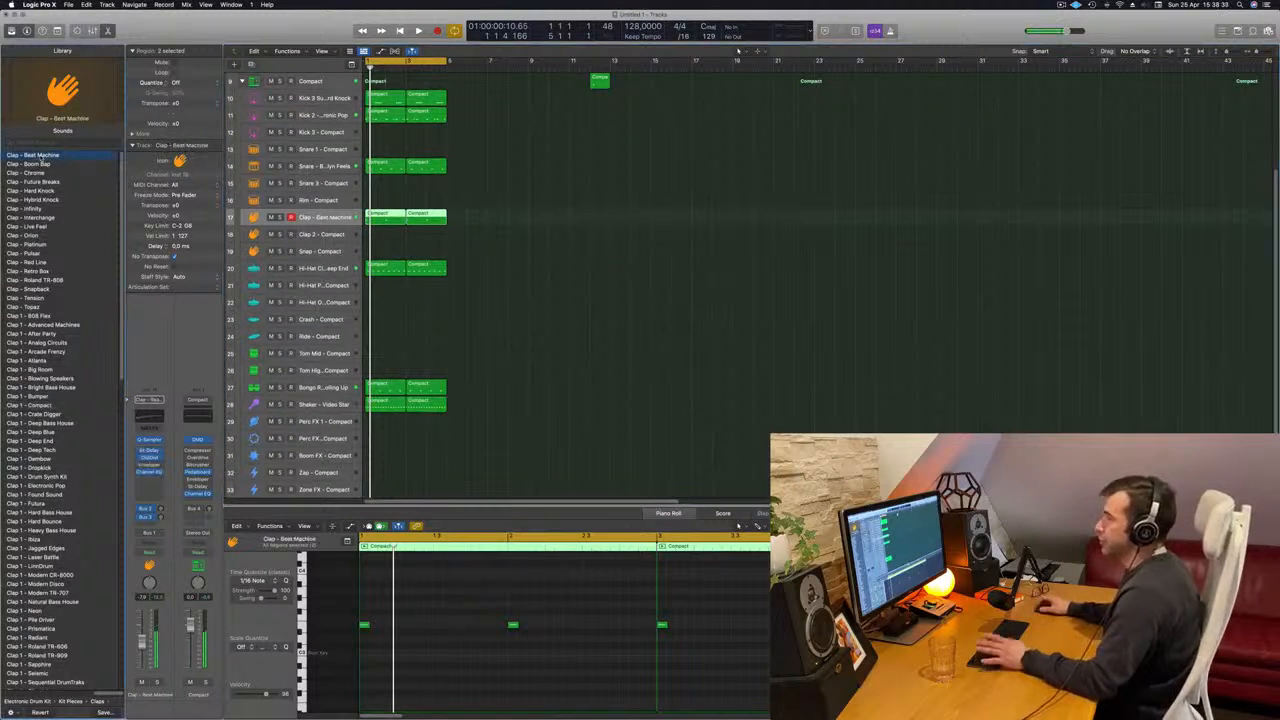
- Transpose the four clap notes down one octave and copy them an eighth note later
left_click(462, 645)
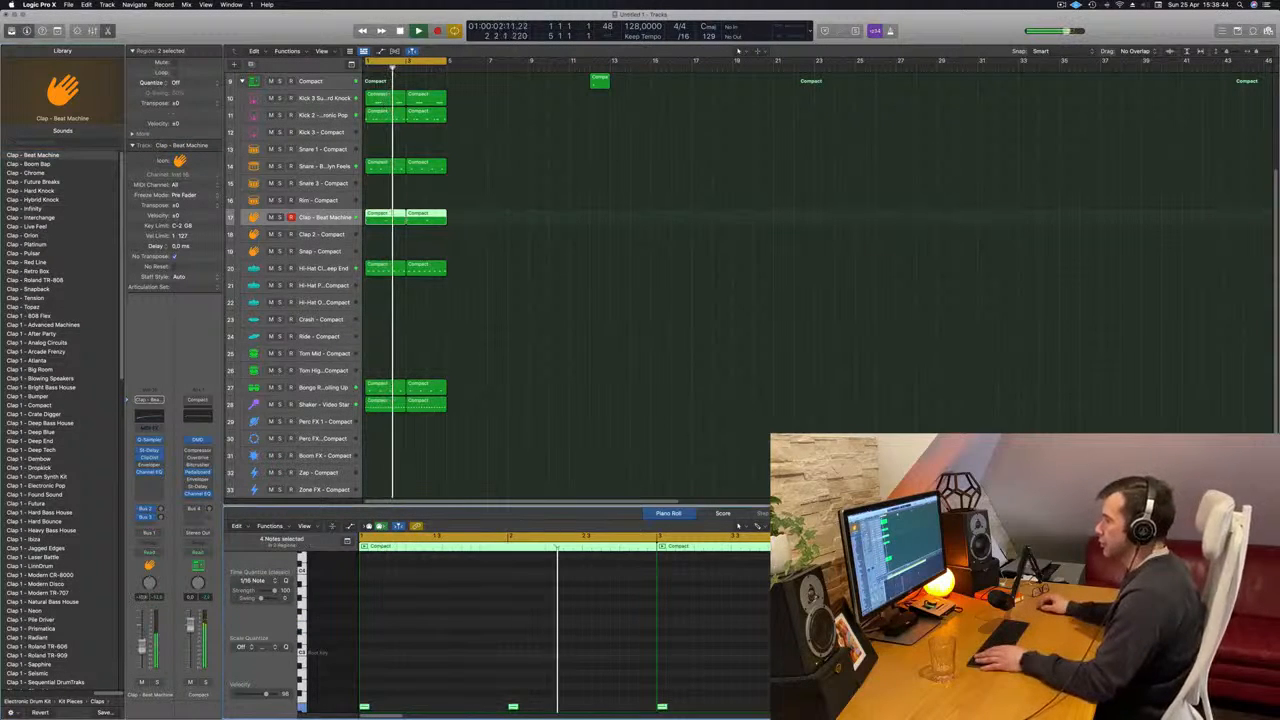
scroll(430, 669, "down", 2)
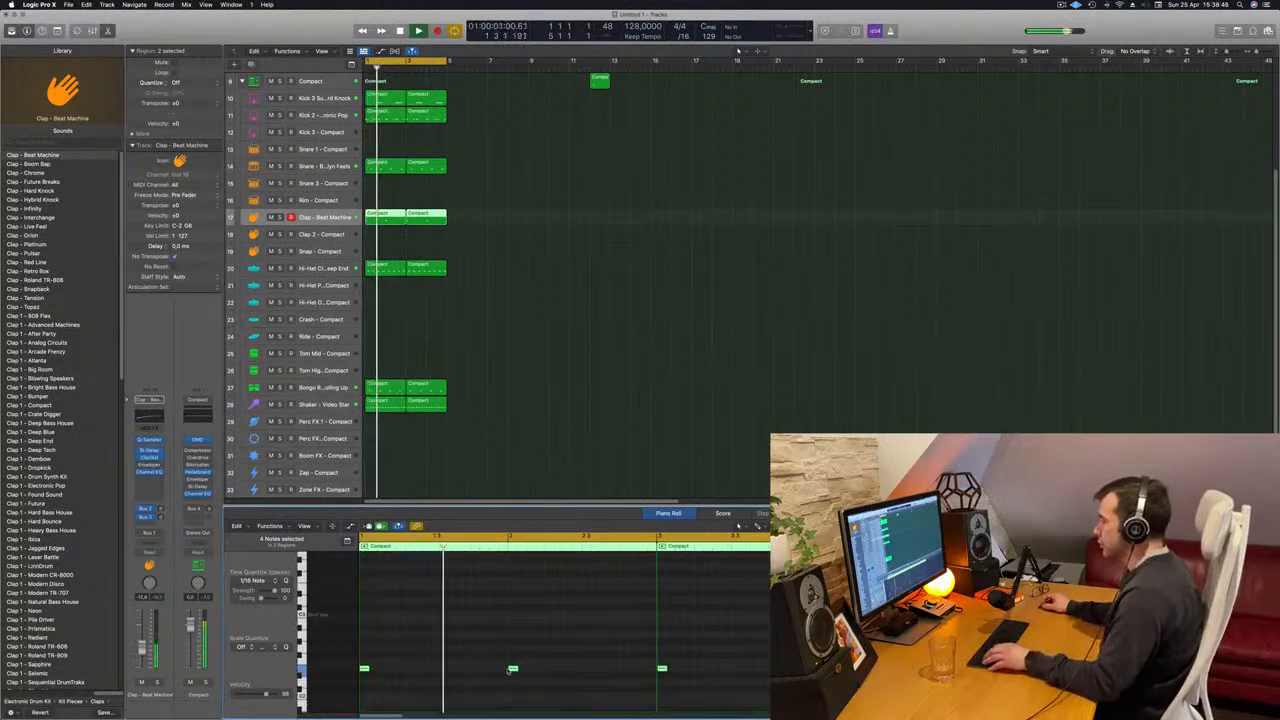
left_click_drag(513, 670, 532, 670)
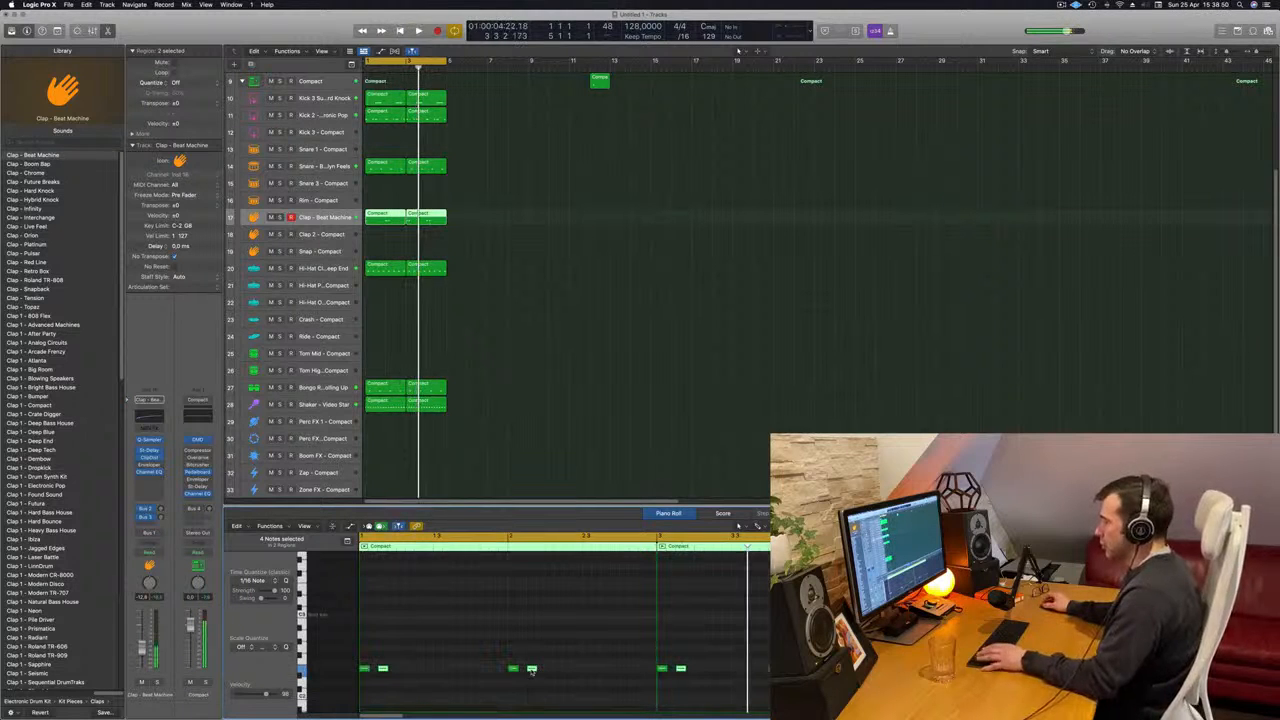
- Delete the copied clap notes an eighth note after the first beats of bars 1 and 3
left_click_drag(407, 653, 386, 686)
key("Delete")
left_click_drag(718, 651, 684, 681)
key("Delete")
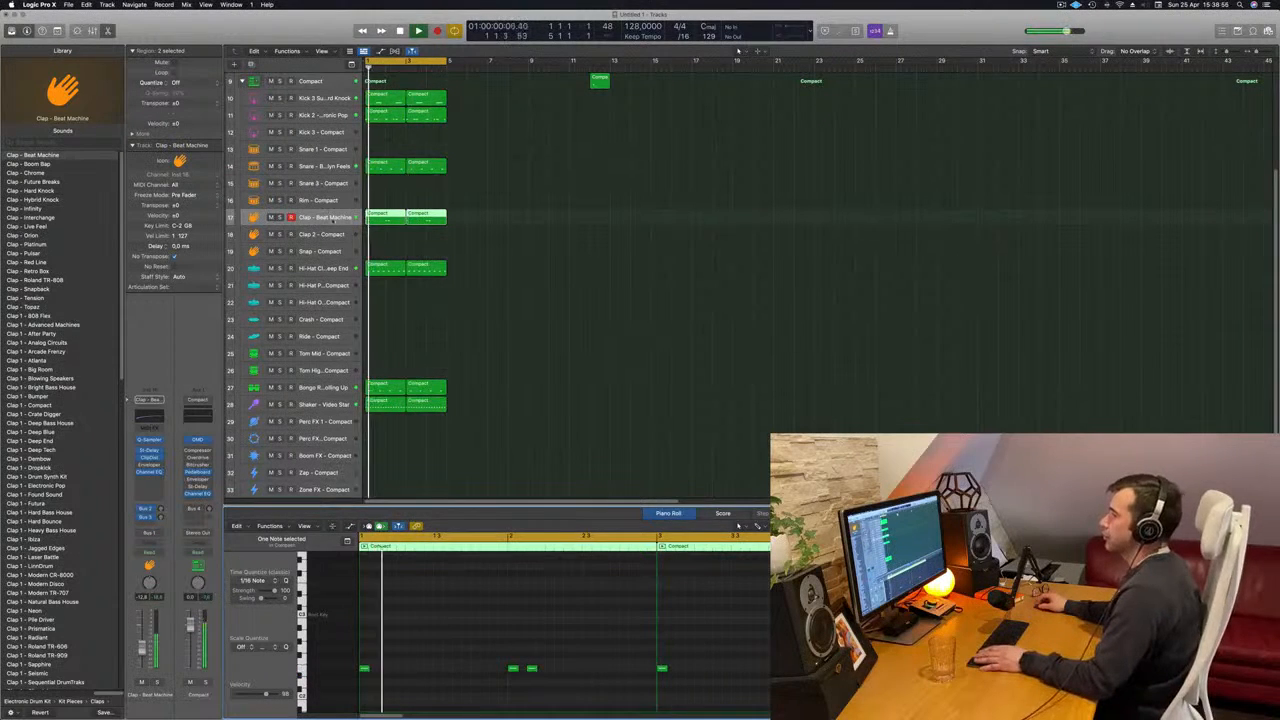
- Audition the Clap - Boom Bap and Clap - Chrome sounds on the clap track during playback
left_click(333, 219)
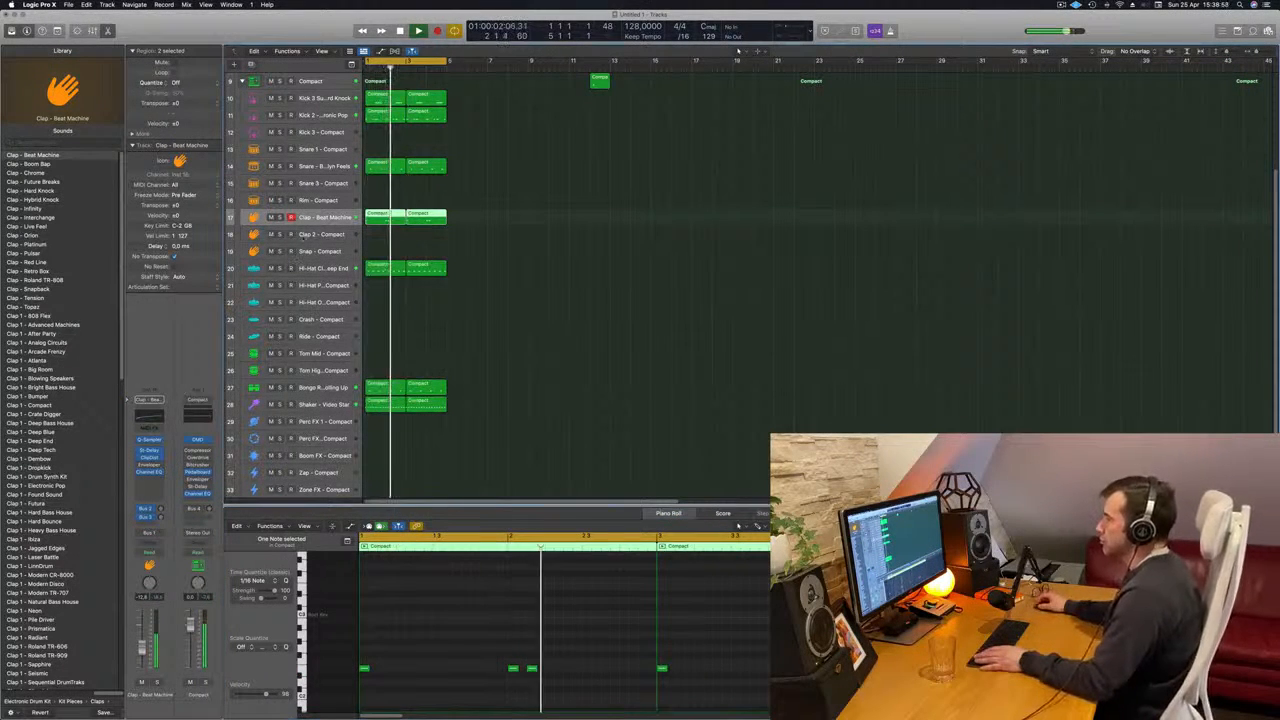
key("Return")
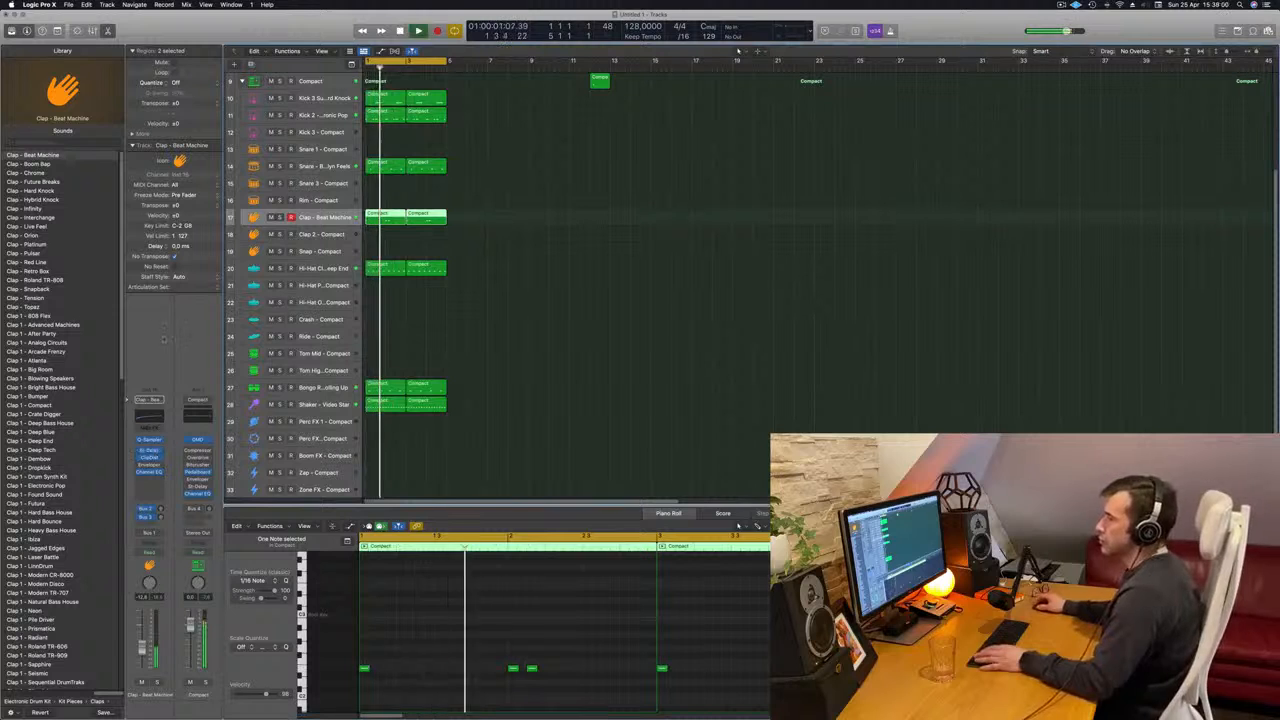
key("Return")
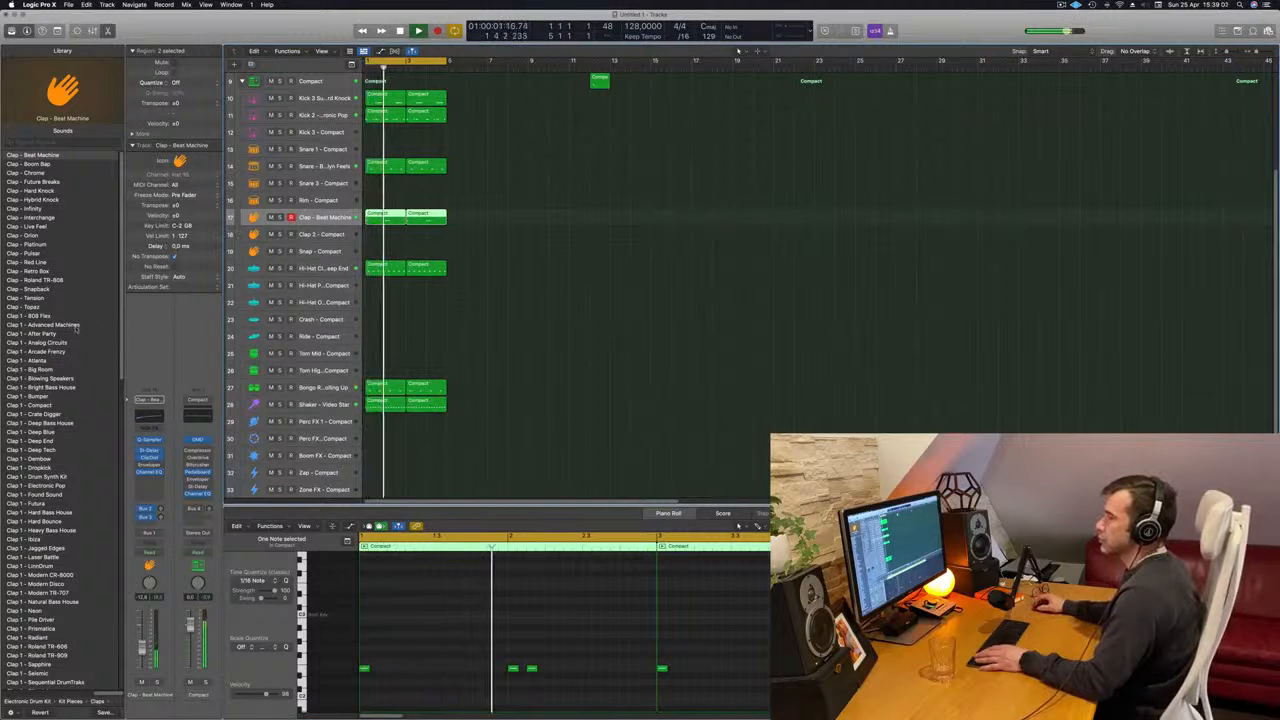
left_click(36, 164)
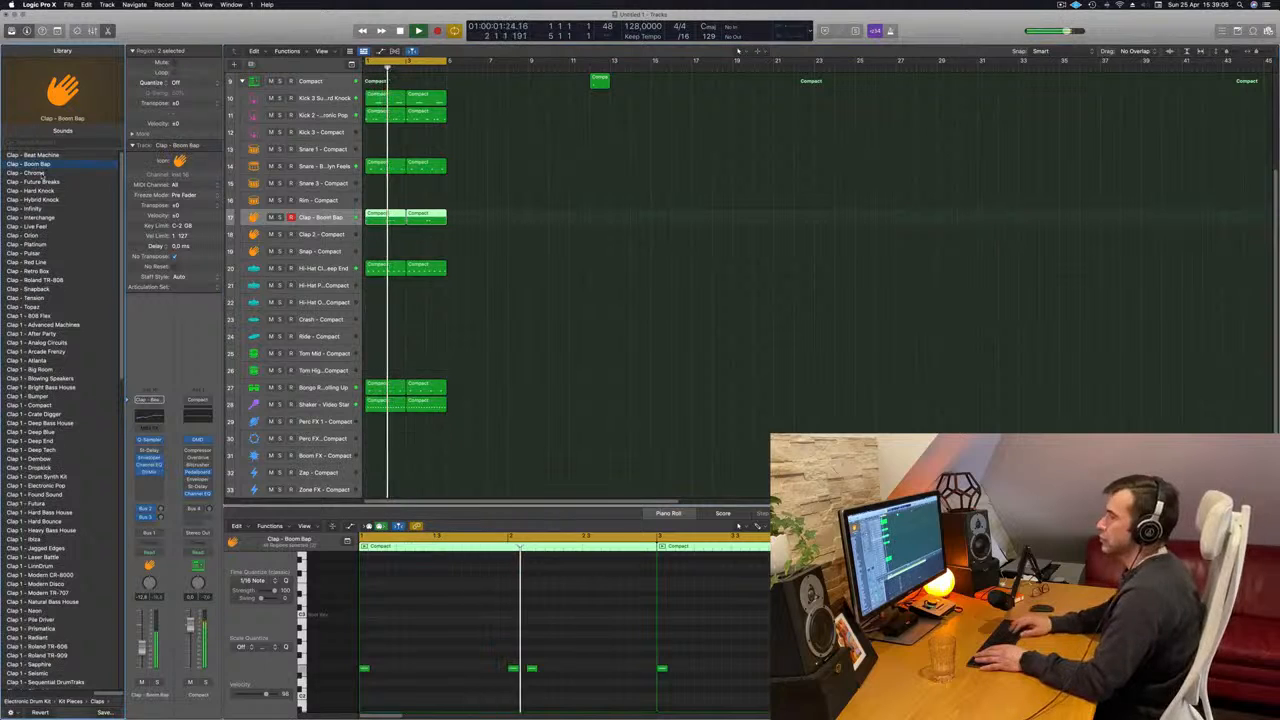
left_click(41, 174)
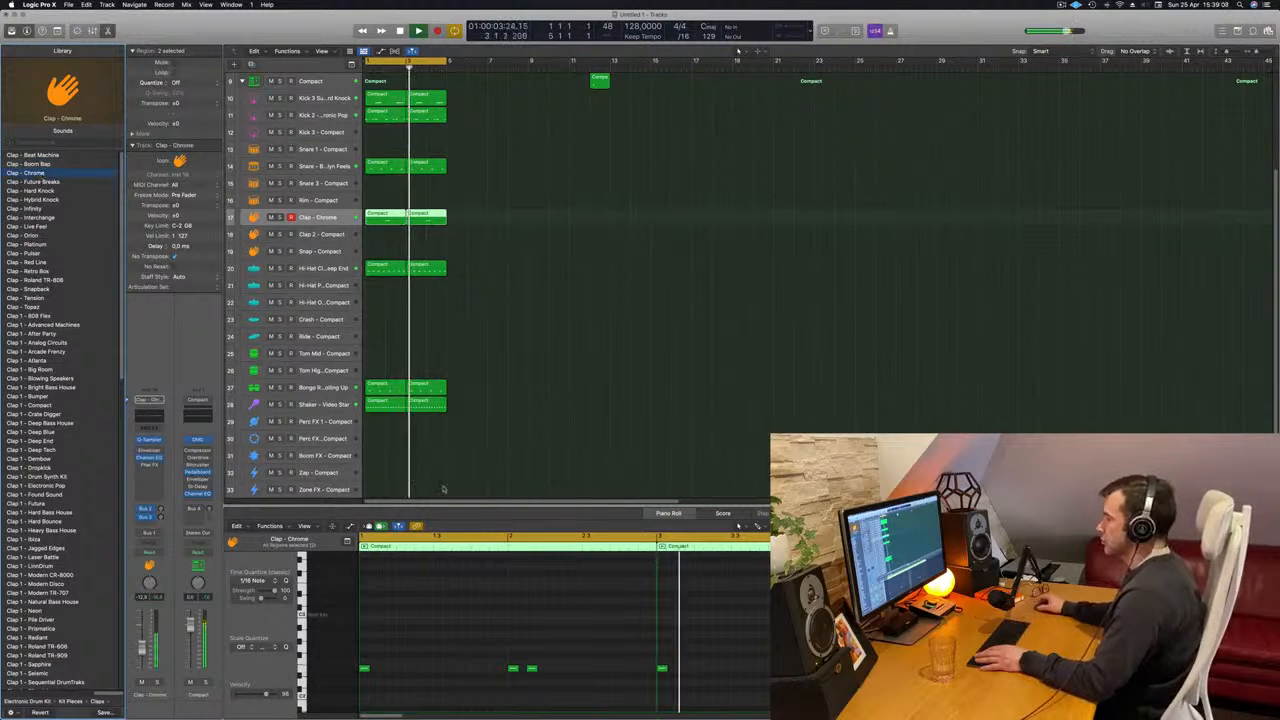
- Transpose all clap notes up one octave and load the Clap - Future Breaks sound on the clap track
left_click(447, 668)
key("super+a")
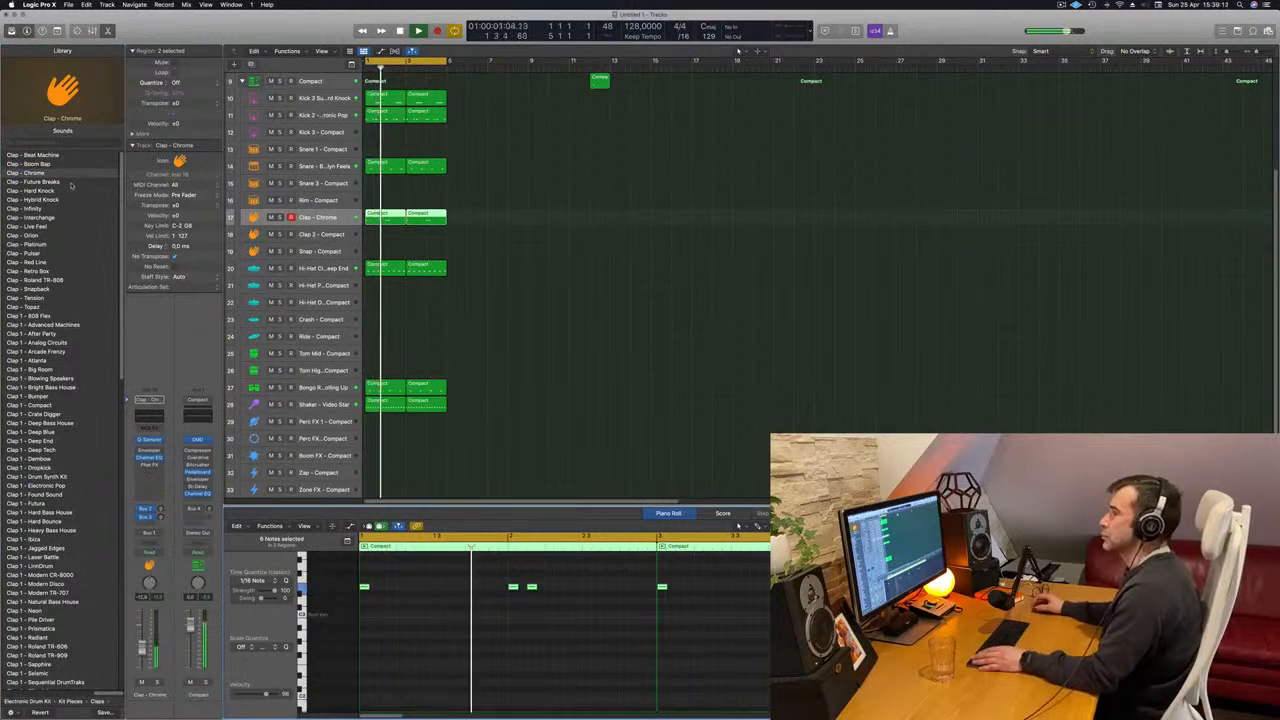
left_click(71, 183)
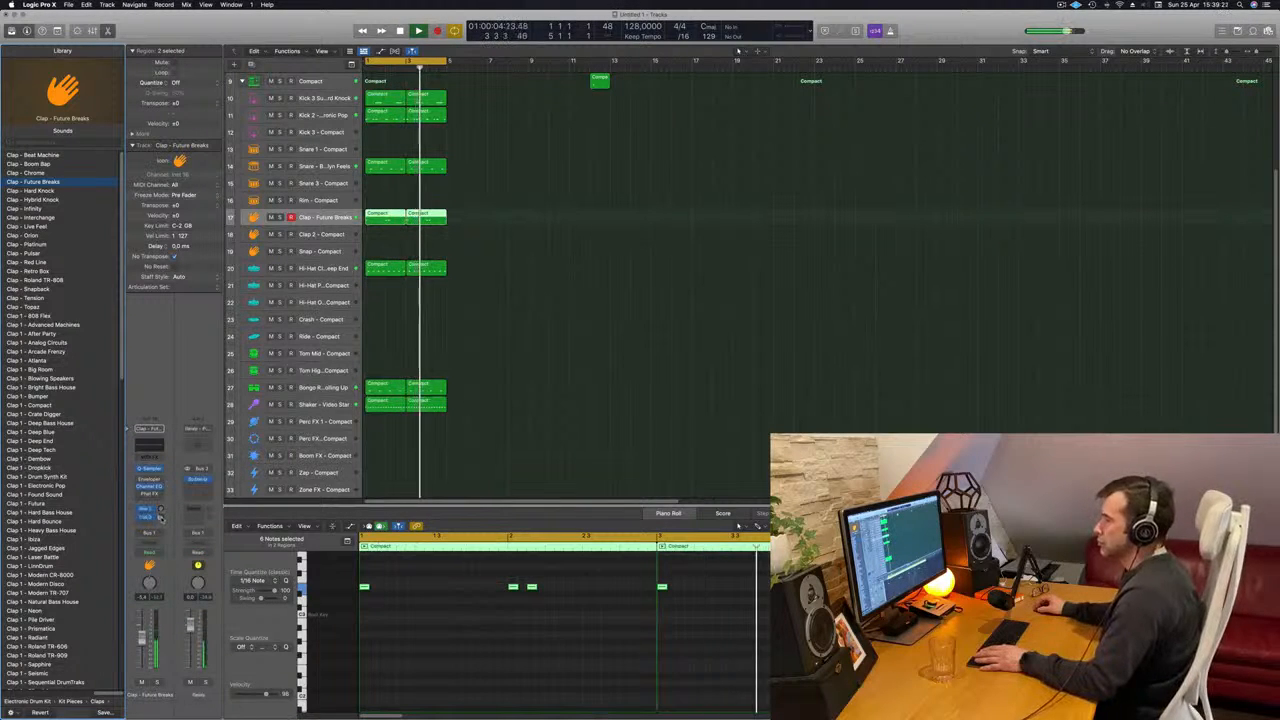
- Delete the stray region near bar 12 on the main Compact track
left_click(481, 374)
scroll(503, 362, "up", 5)
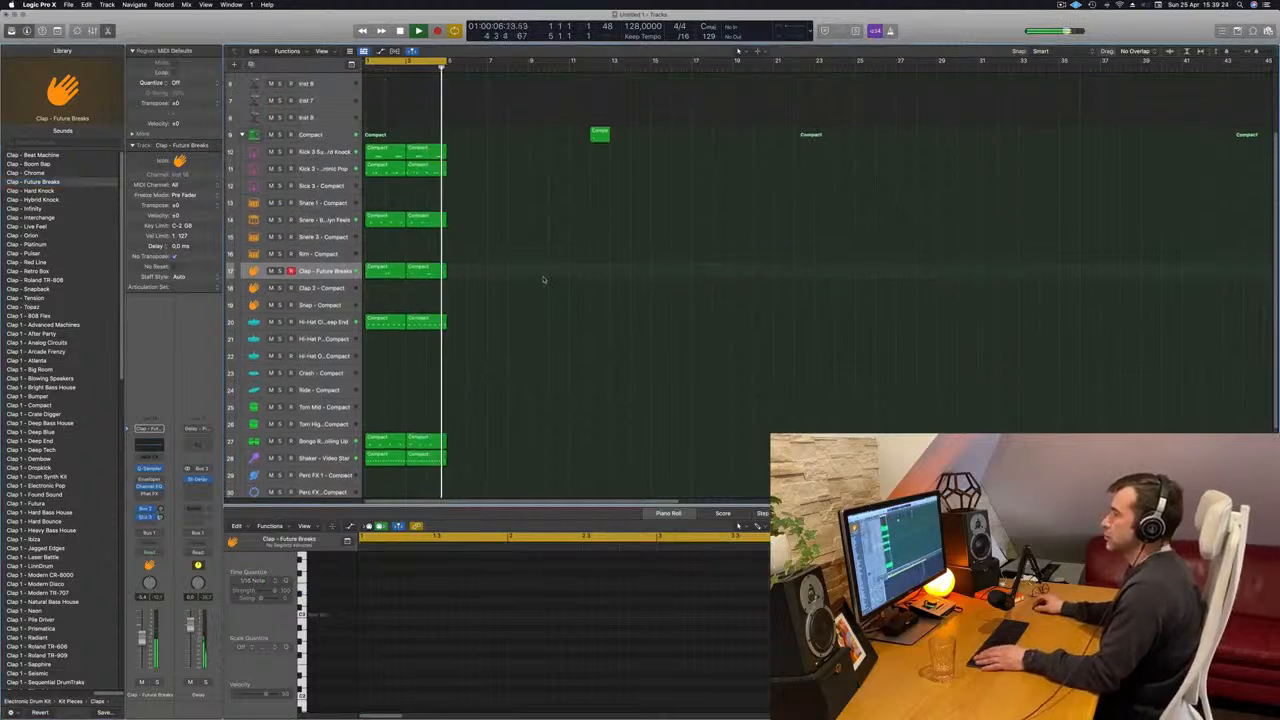
scroll(520, 249, "down", 5)
scroll(497, 277, "up", 5)
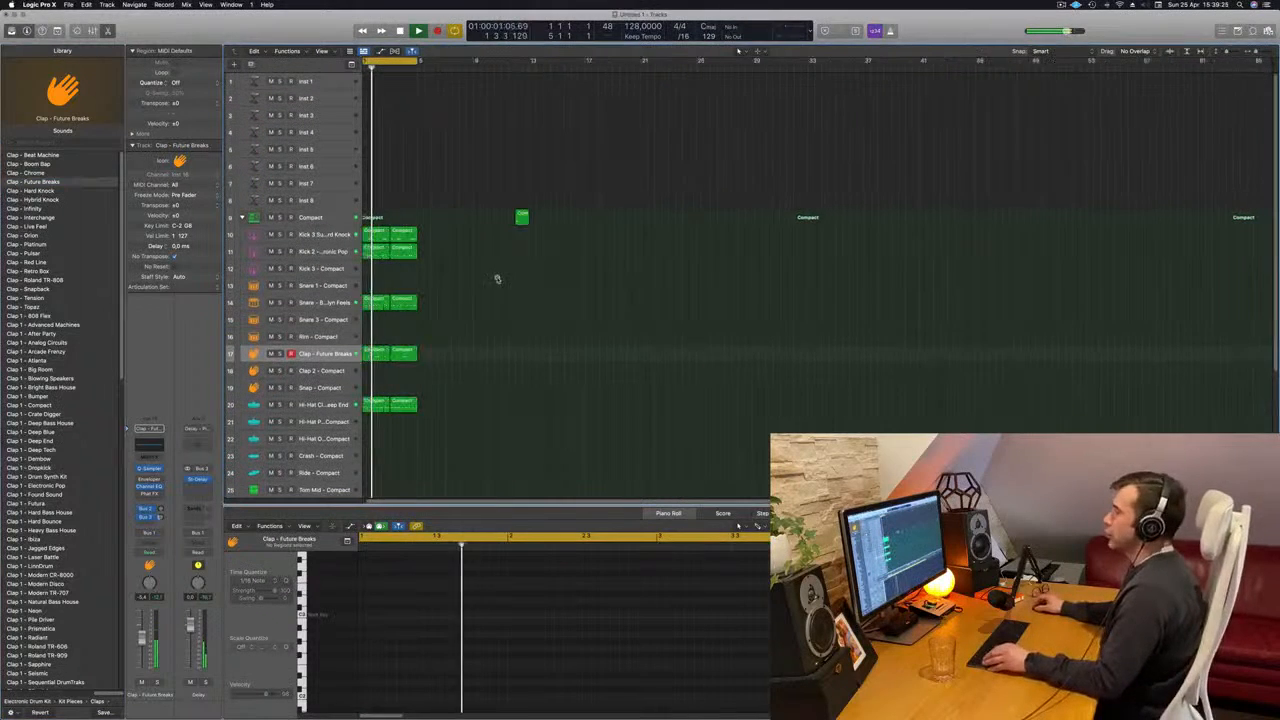
left_click(580, 218)
key("Delete")
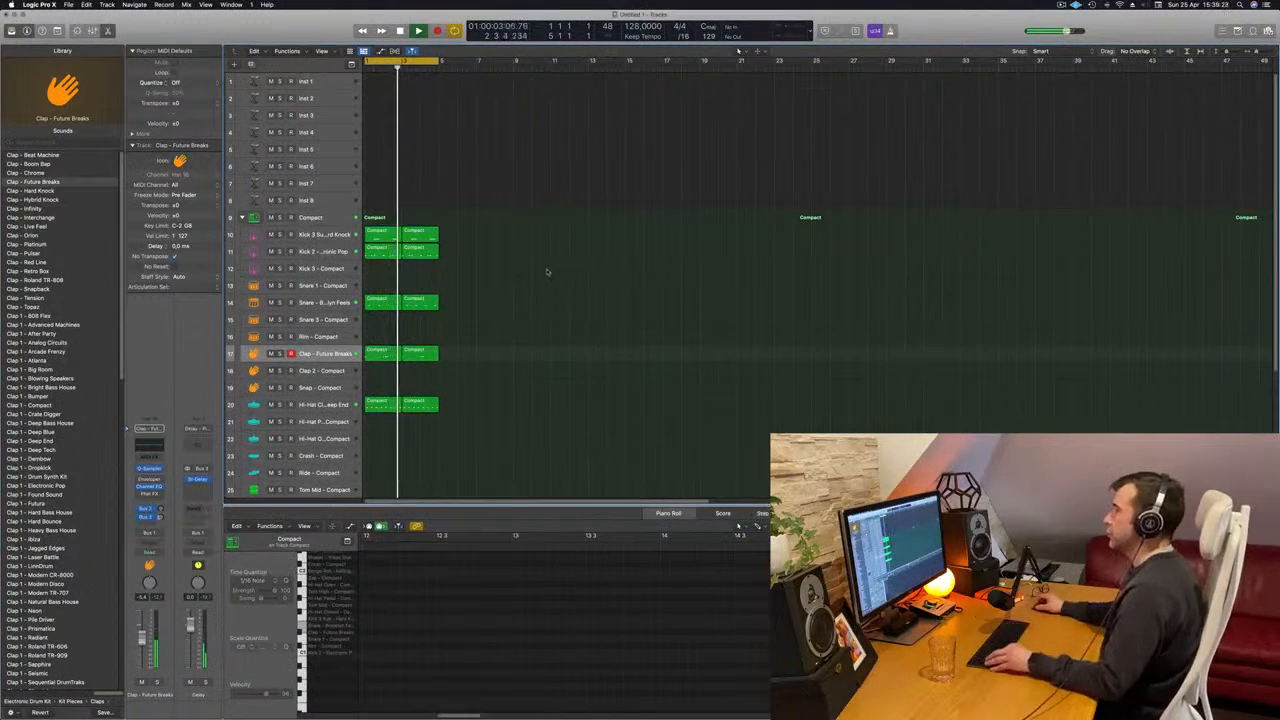
key("super+a")
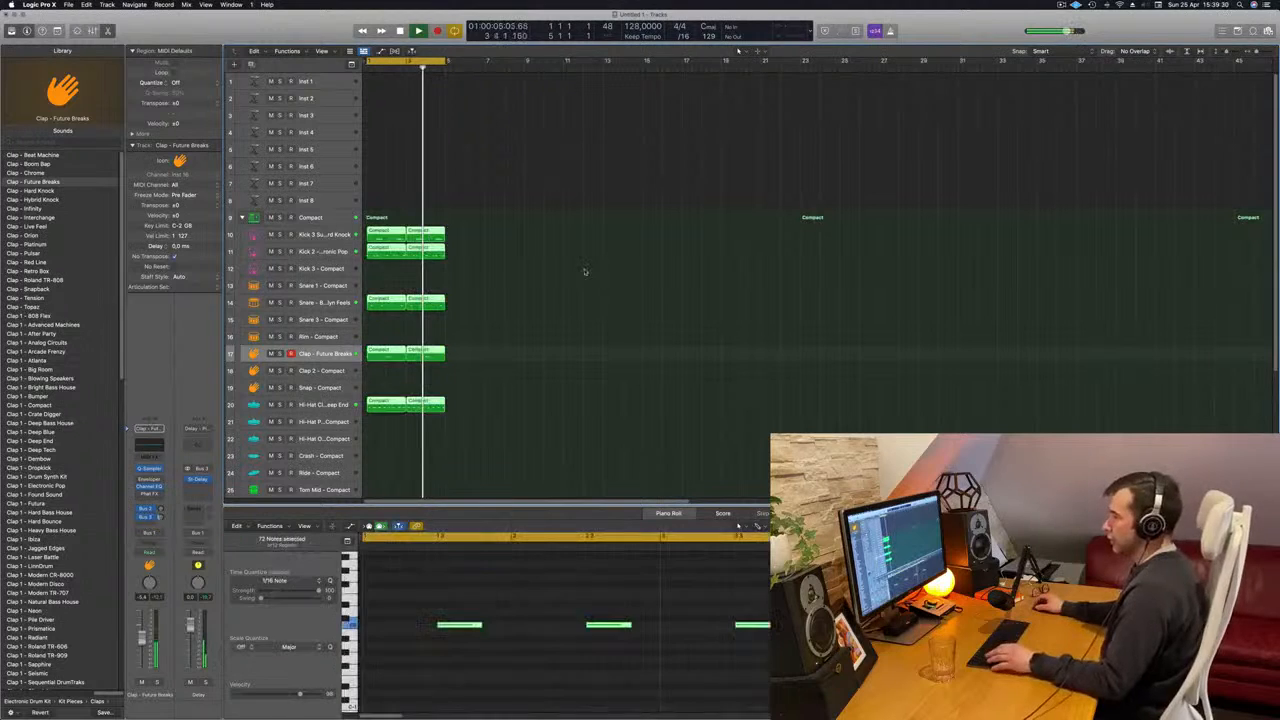
key("alt+r")
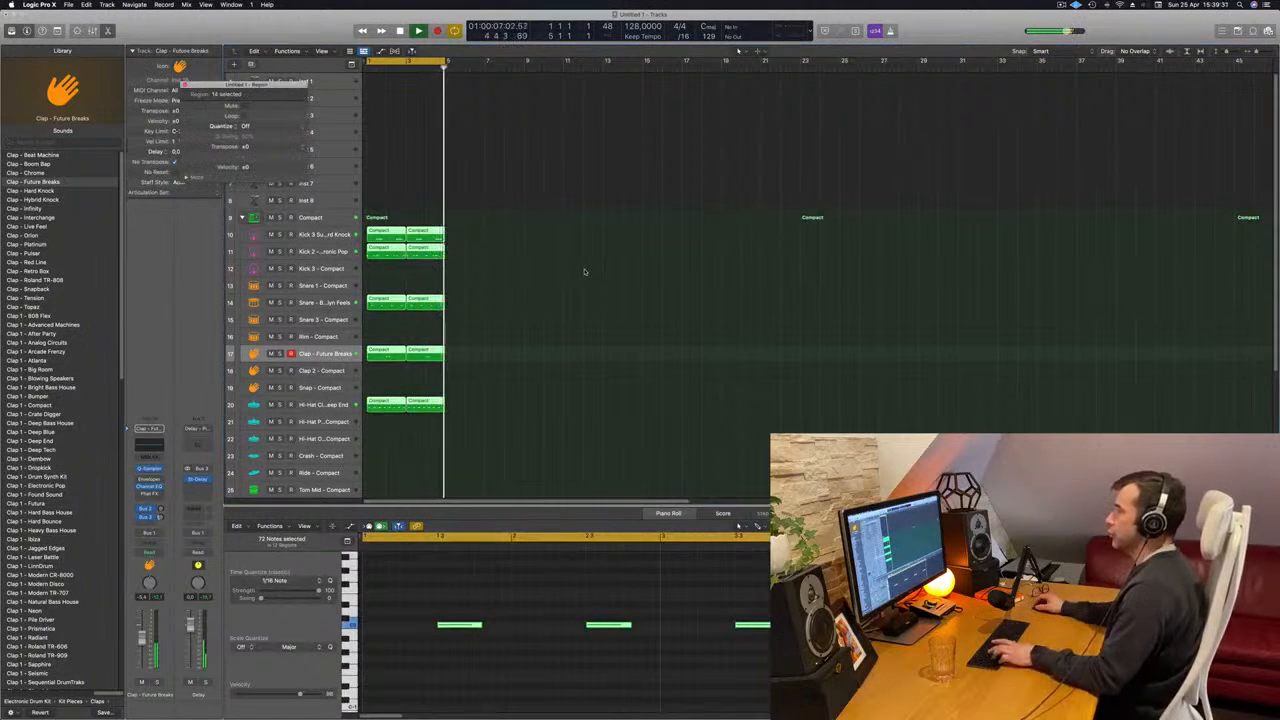
left_click(519, 245)
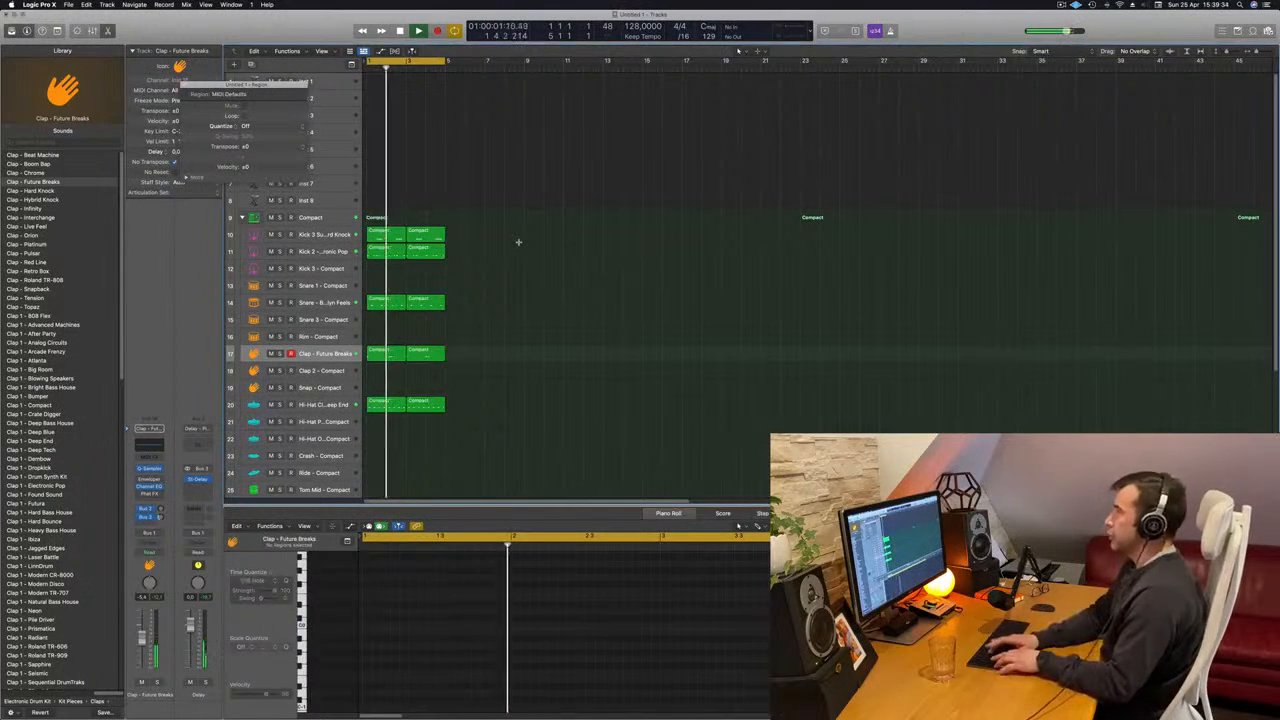
- Repeat all the drum regions three times to fill 16 bars and extend the cycle range to bar 17
key("super+a")
key("super+r")
key("super+r")
key("super+r")
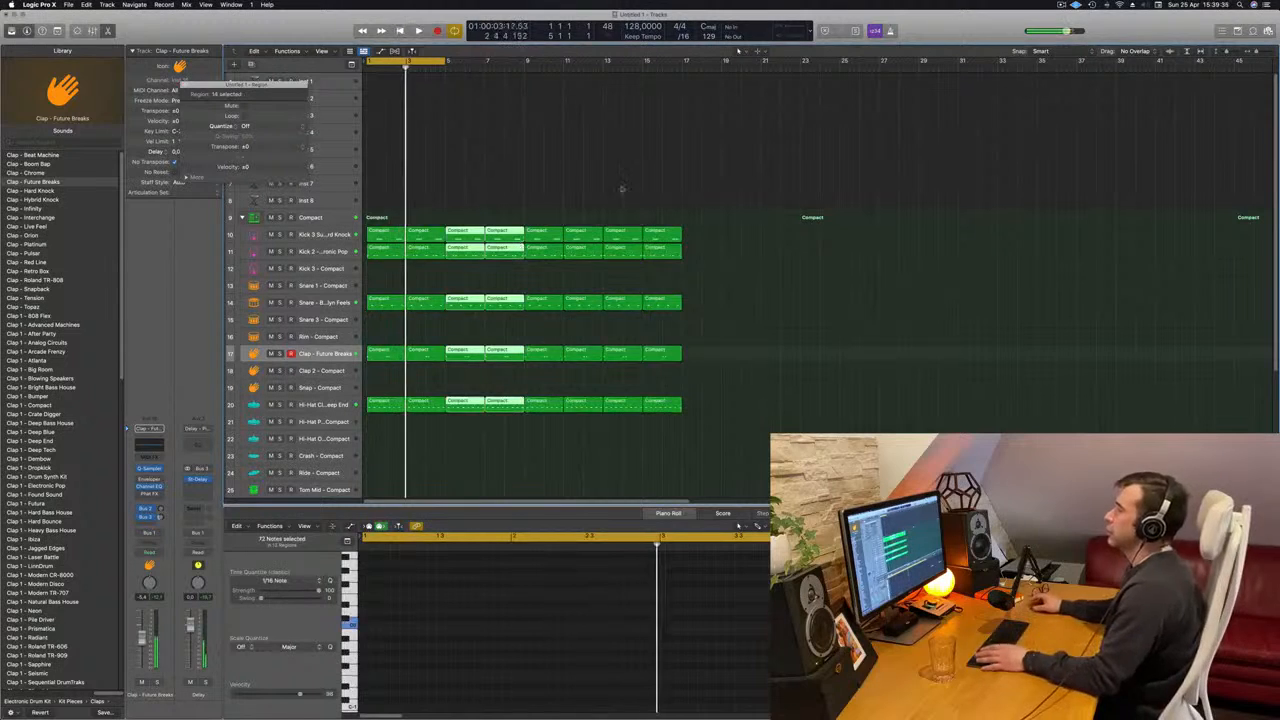
left_click_drag(438, 62, 686, 62)
key("Return")
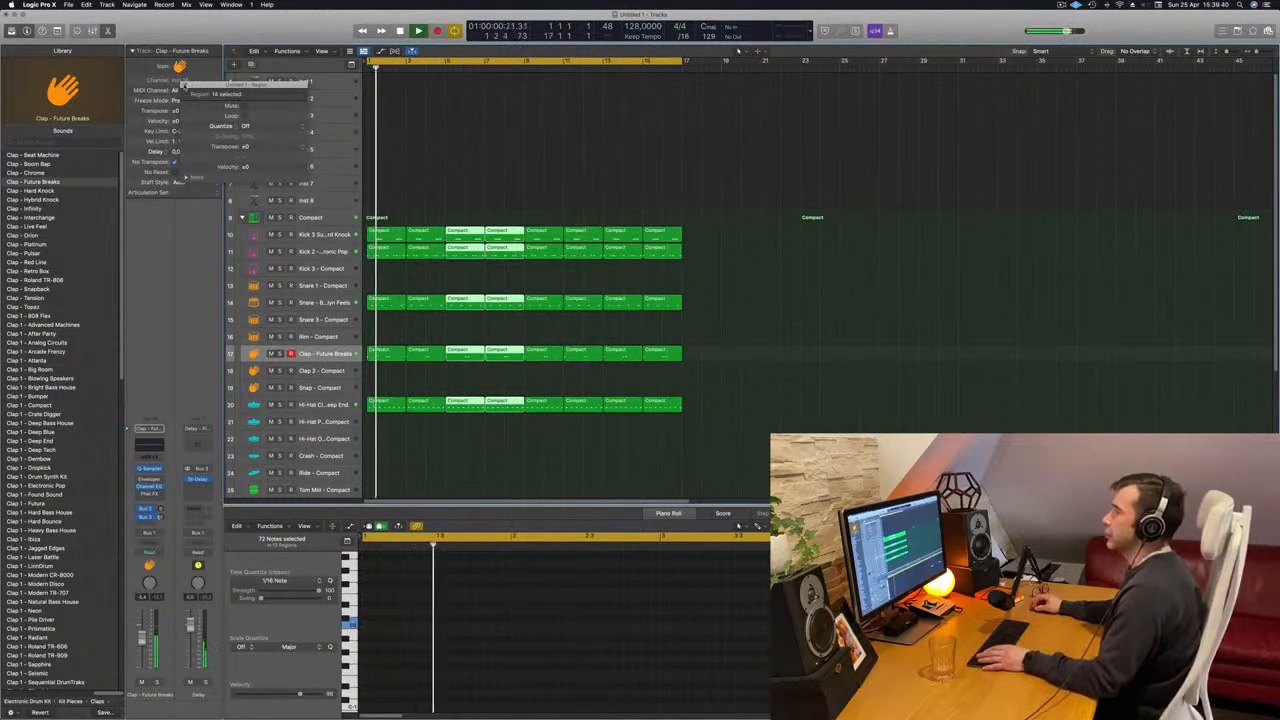
left_click(548, 120)
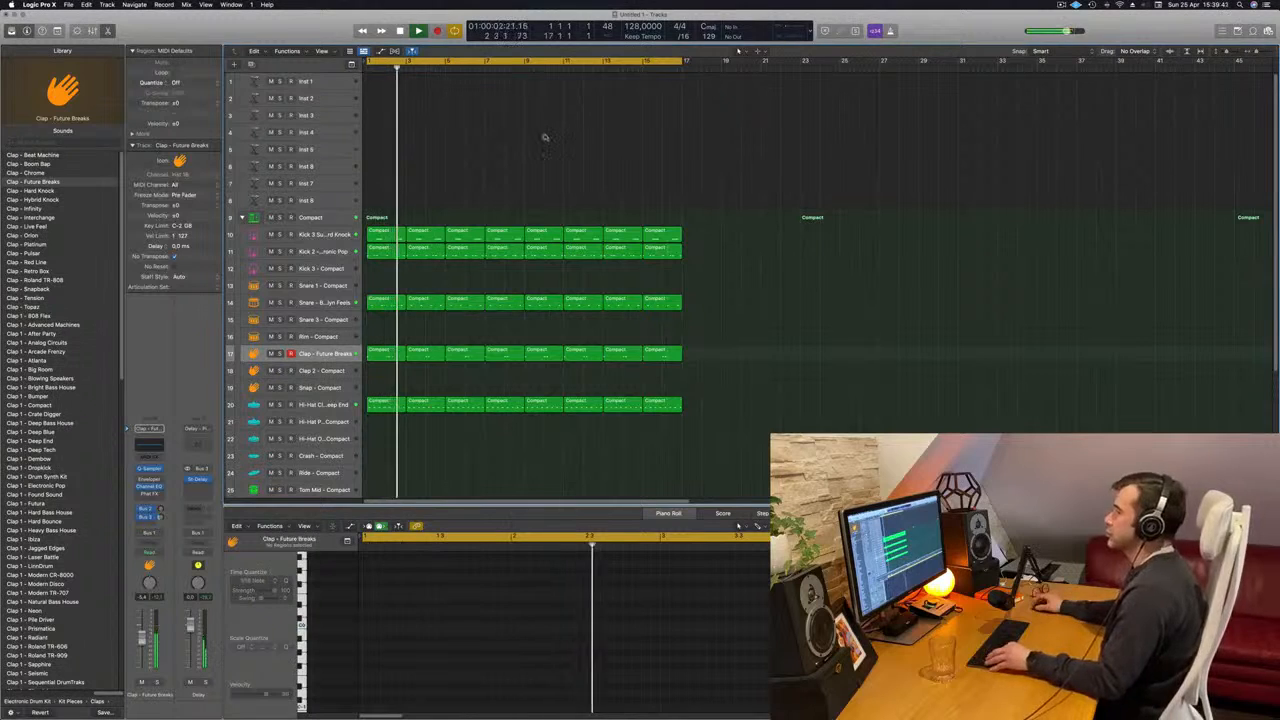
- Load the Sylenth1 synthesizer in stereo as the instrument of the Inst 1 track
left_click(342, 84)
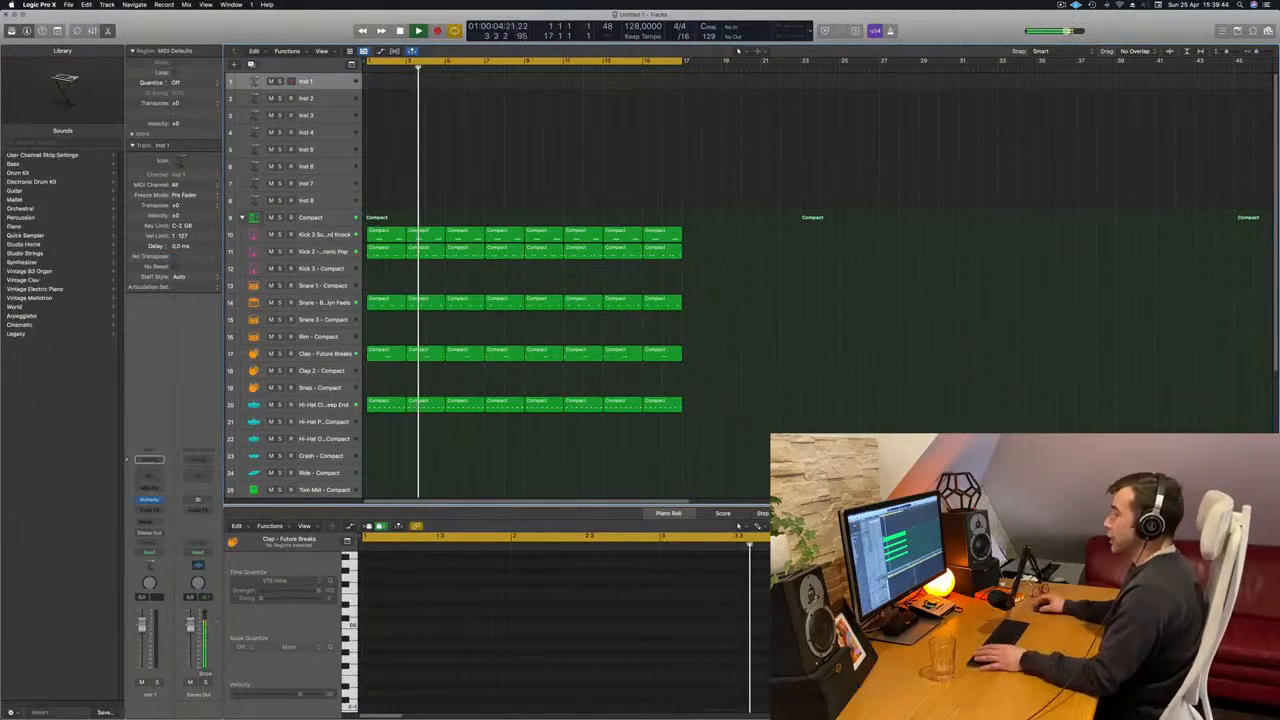
left_click(152, 499)
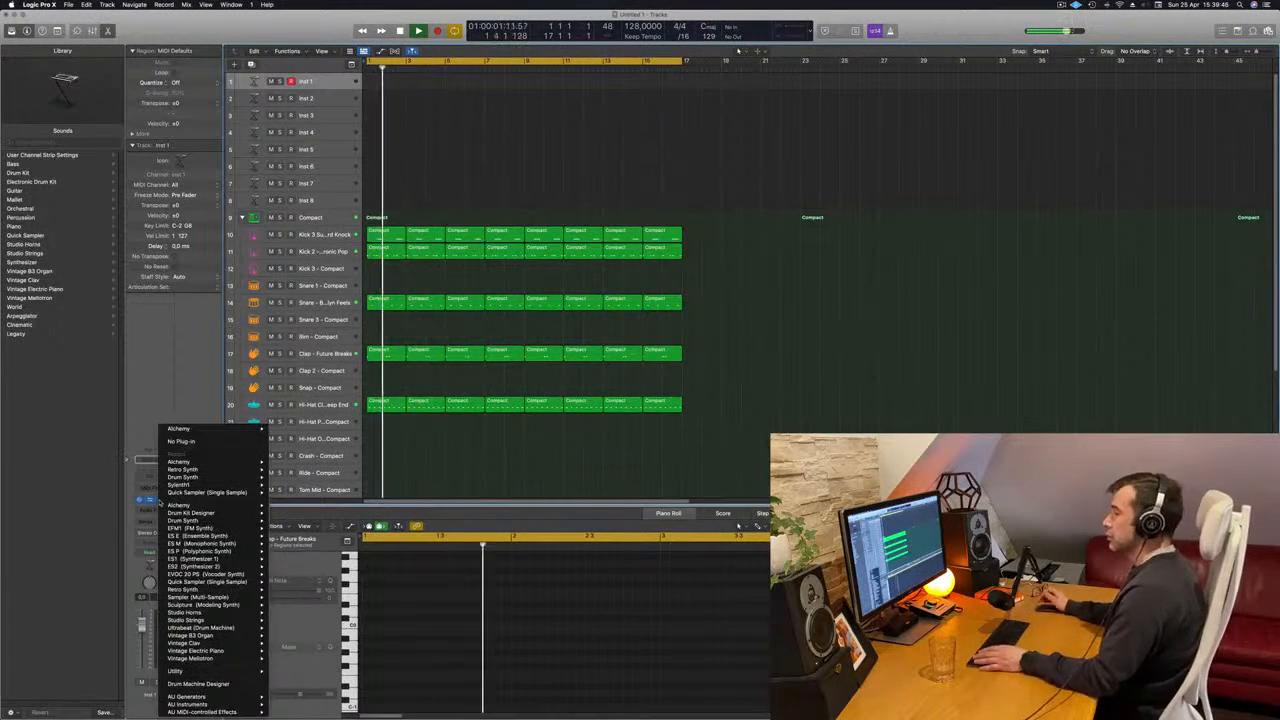
mouse_move(220, 485)
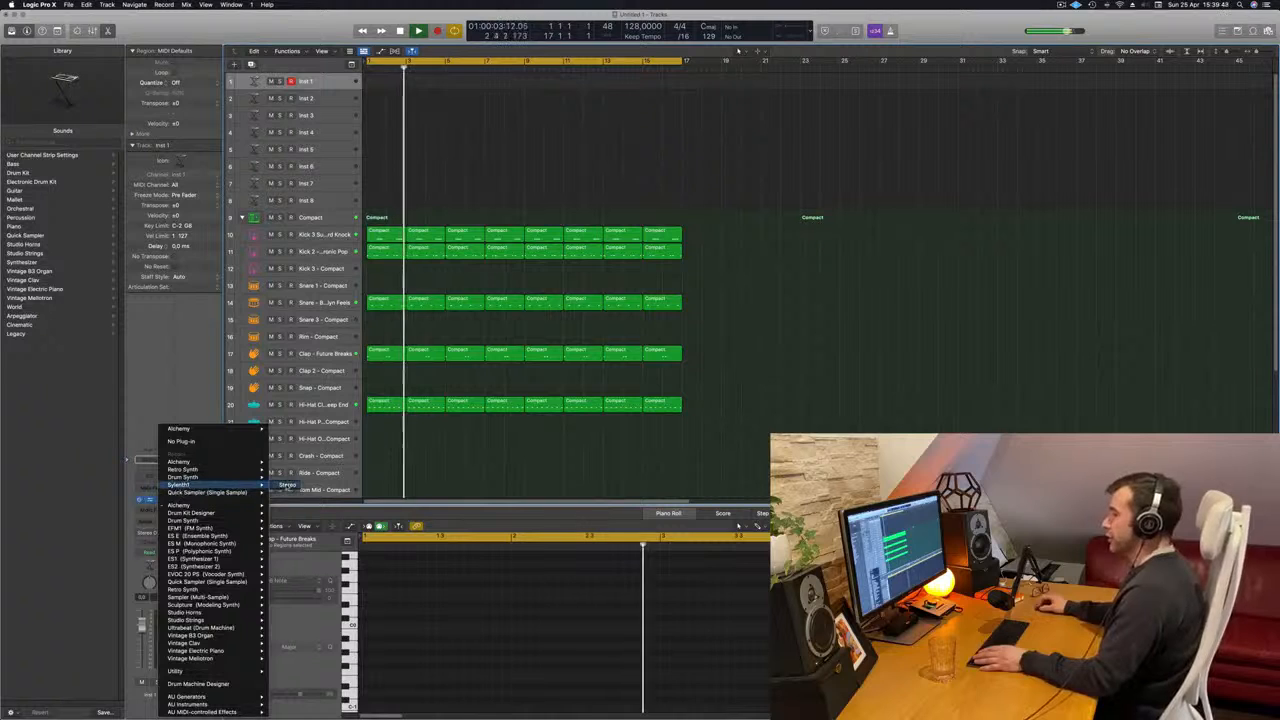
left_click(288, 485)
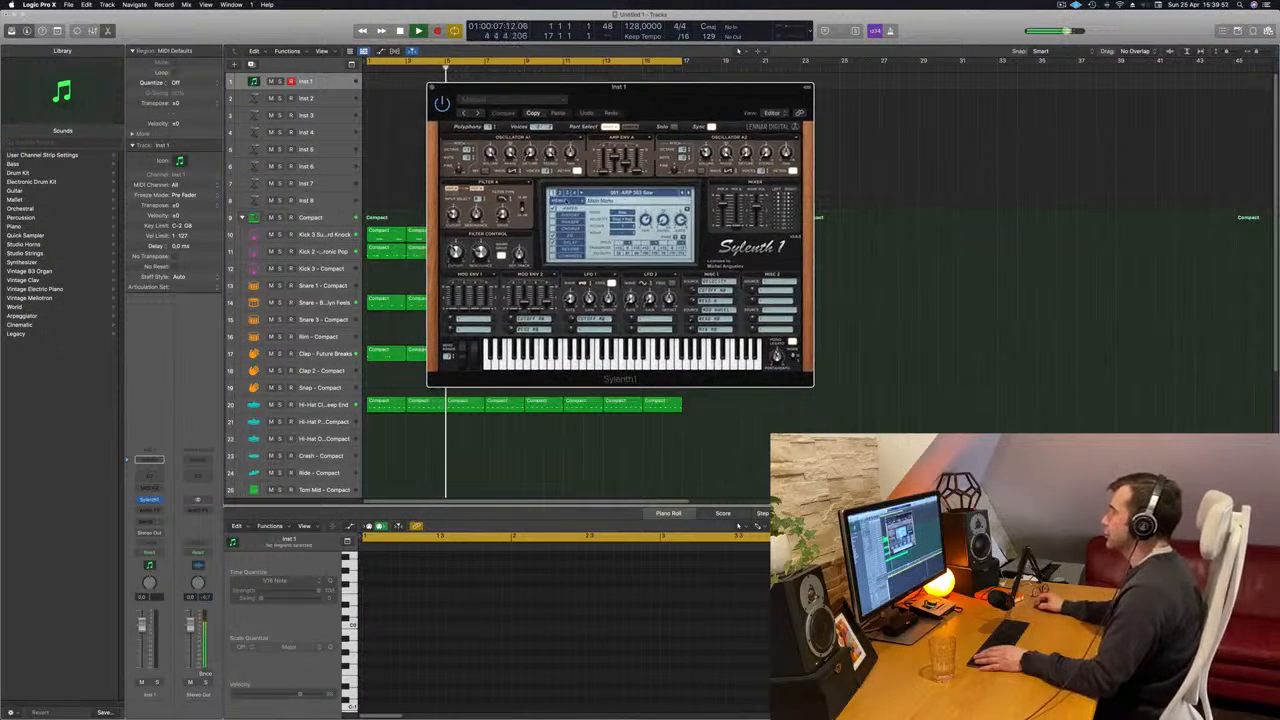
- Replace Sylenth1's current sound bank with the factory bank that contains the ARP - Acid Thing presets
left_click(558, 201)
mouse_move(655, 218)
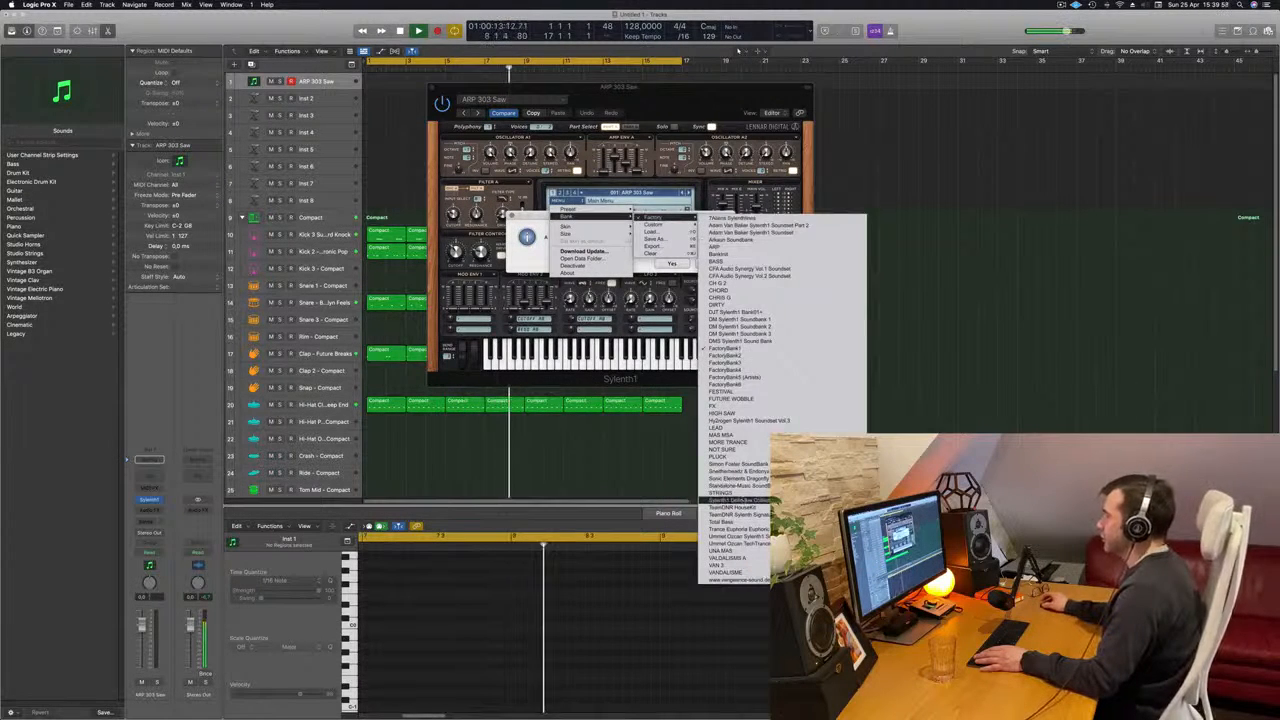
left_click(738, 500)
left_click(700, 262)
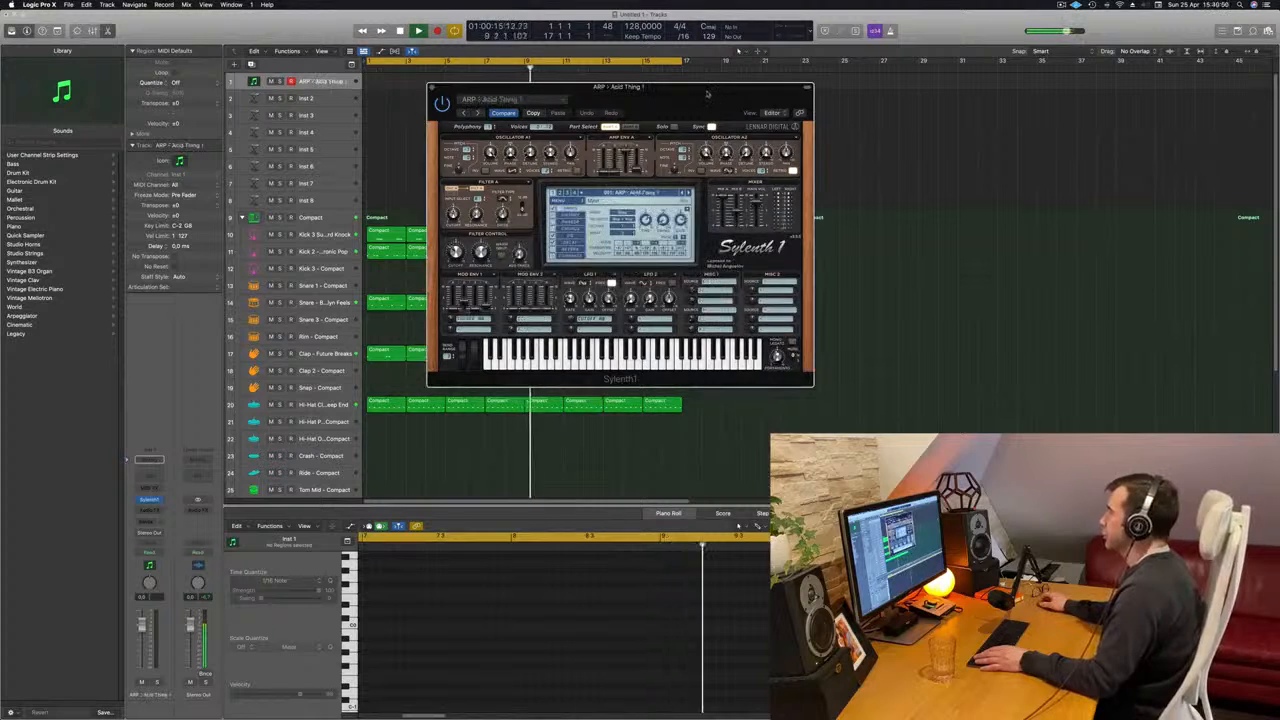
- Open Musical Typing beside the Sylenth1 window and lower its octave to C1 while the beat plays
left_click_drag(613, 102, 735, 193)
key("space")
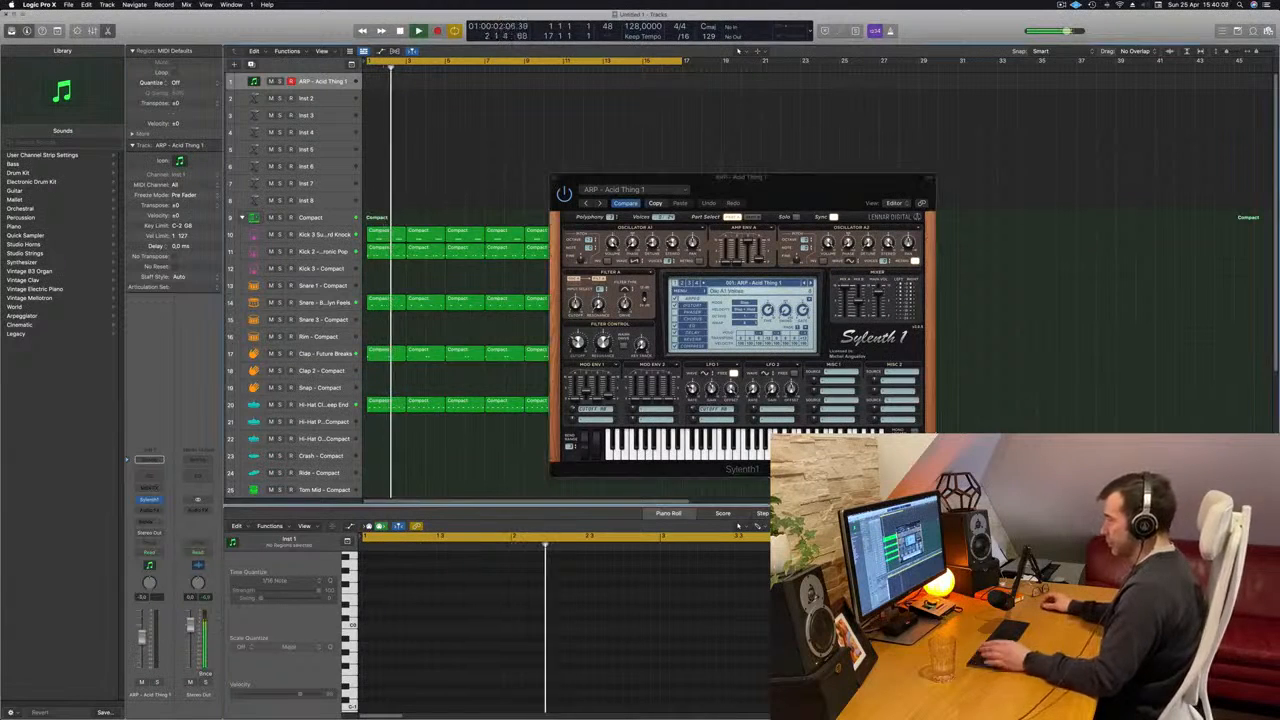
key("super+k")
left_click_drag(1065, 149, 930, 133)
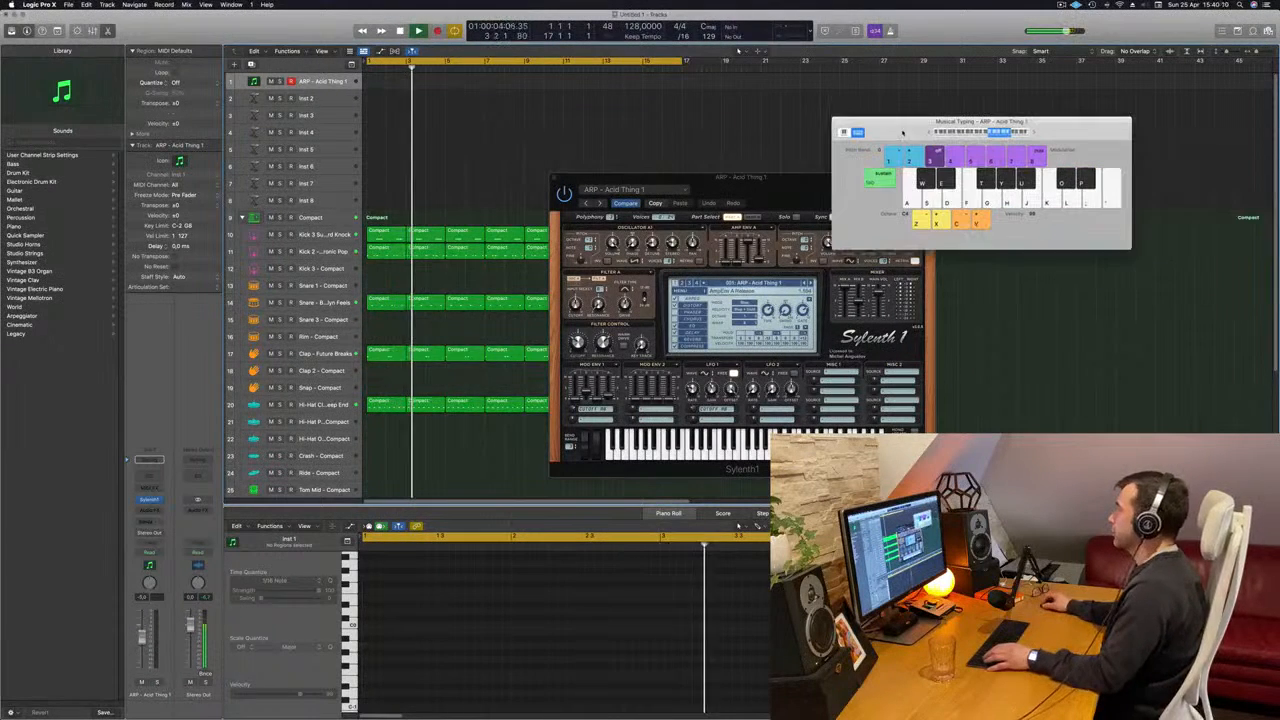
key("z")
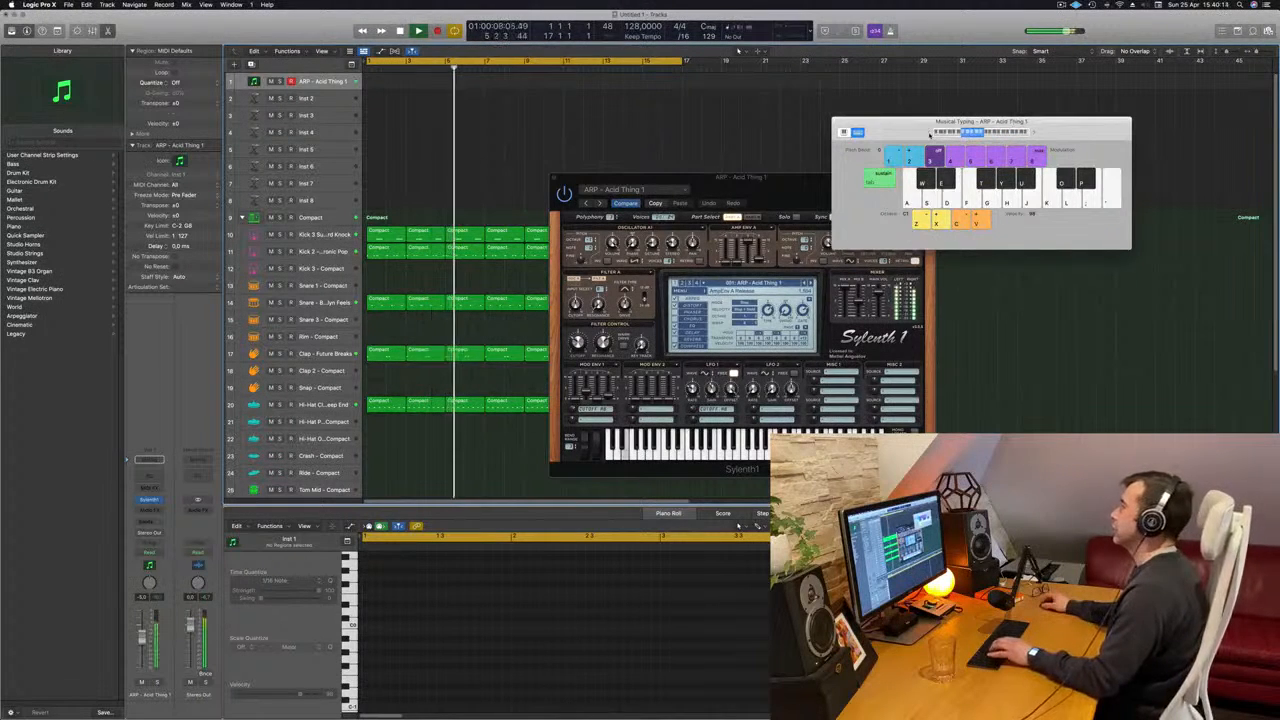
left_click_drag(773, 177, 728, 124)
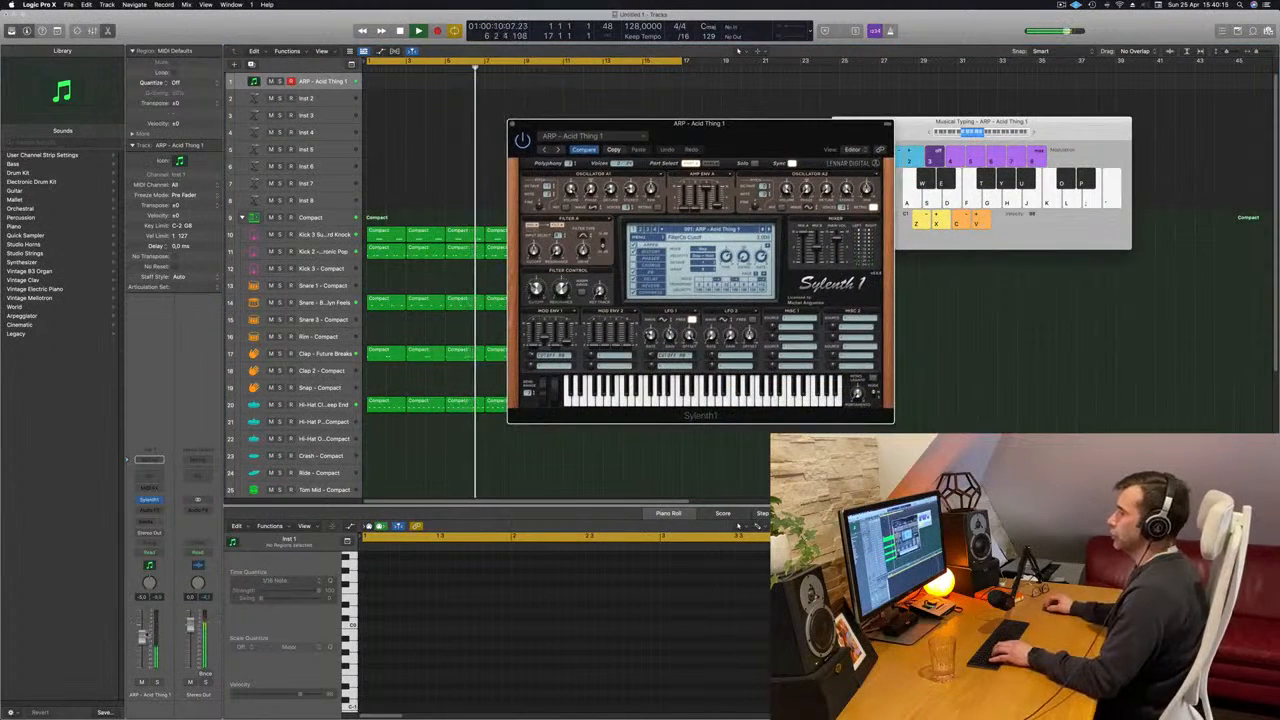
- Audition the ARP - Acid Thing 1 preset with a few played notes and advance to ARP - Acid Thing 2
left_click(722, 100)
key("f")
key("g")
key("g")
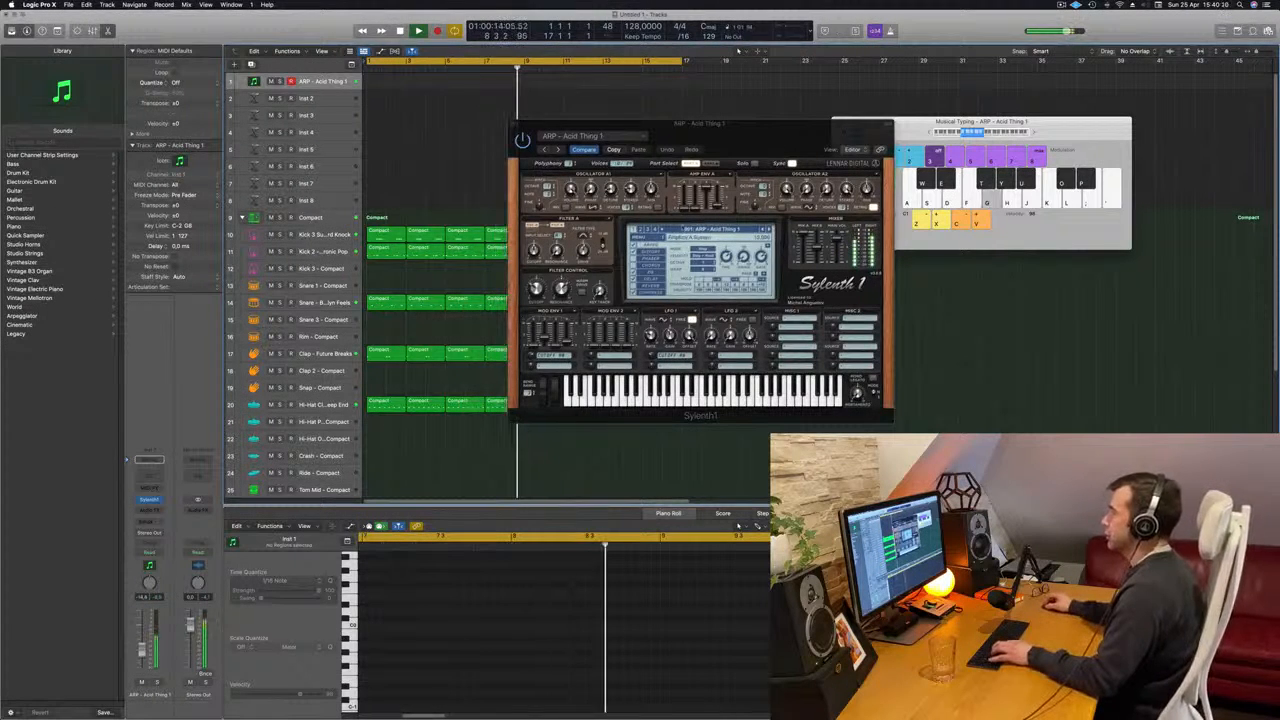
left_click(769, 230)
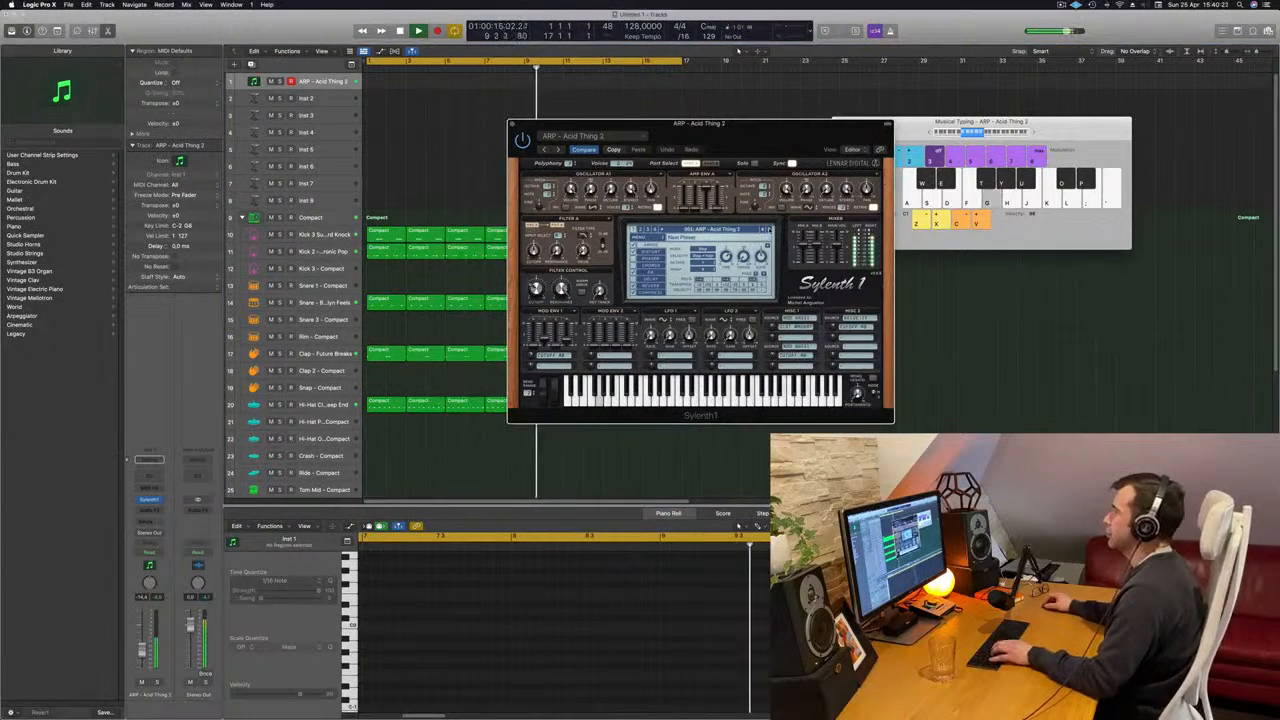
- Load the BASS - Acid Bass preset in Sylenth1 and lower the track's volume
left_click(738, 228)
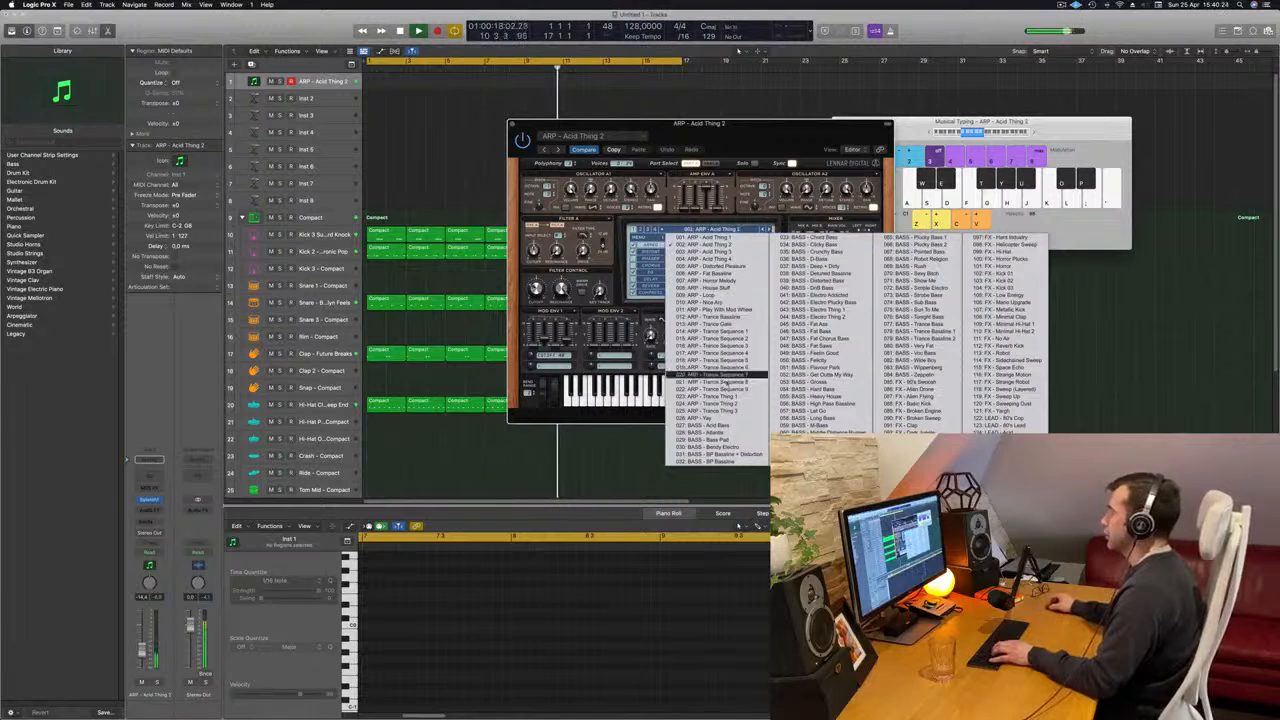
left_click(708, 425)
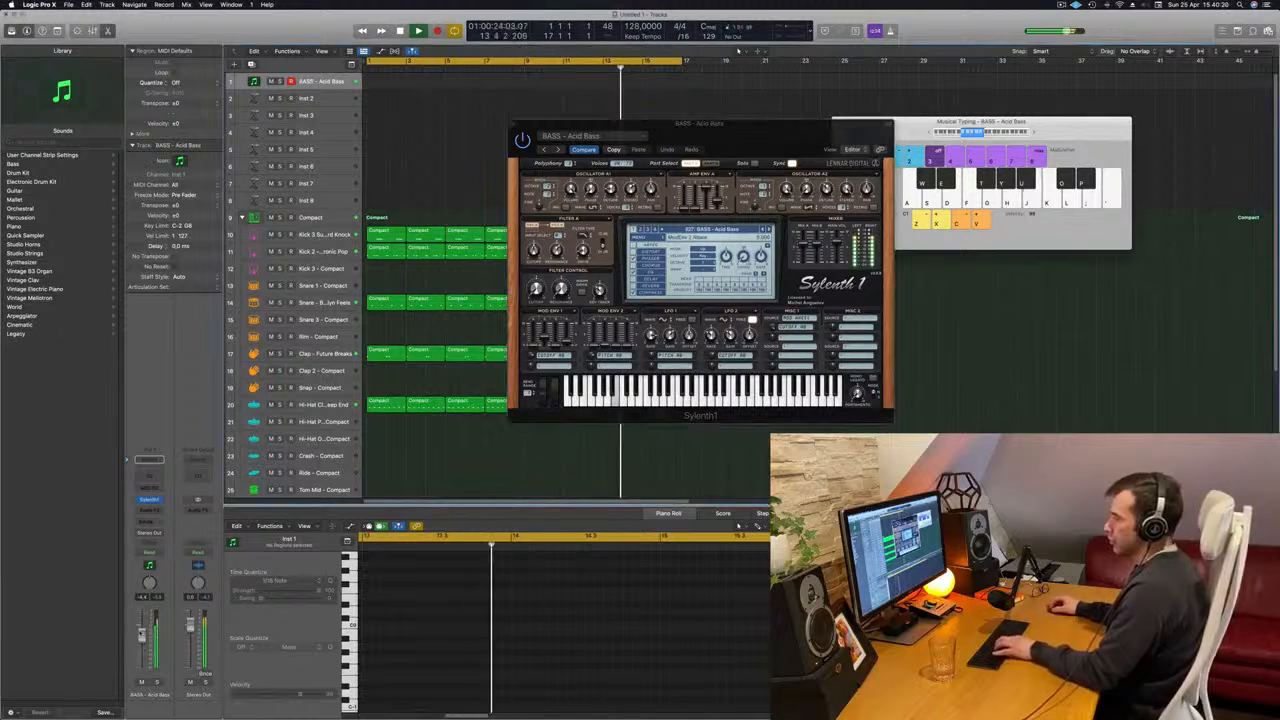
left_click_drag(141, 634, 141, 643)
- Try out the Acid Bass sound with short low notes over the beat and check its filter cutoff
key("j")
key("j")
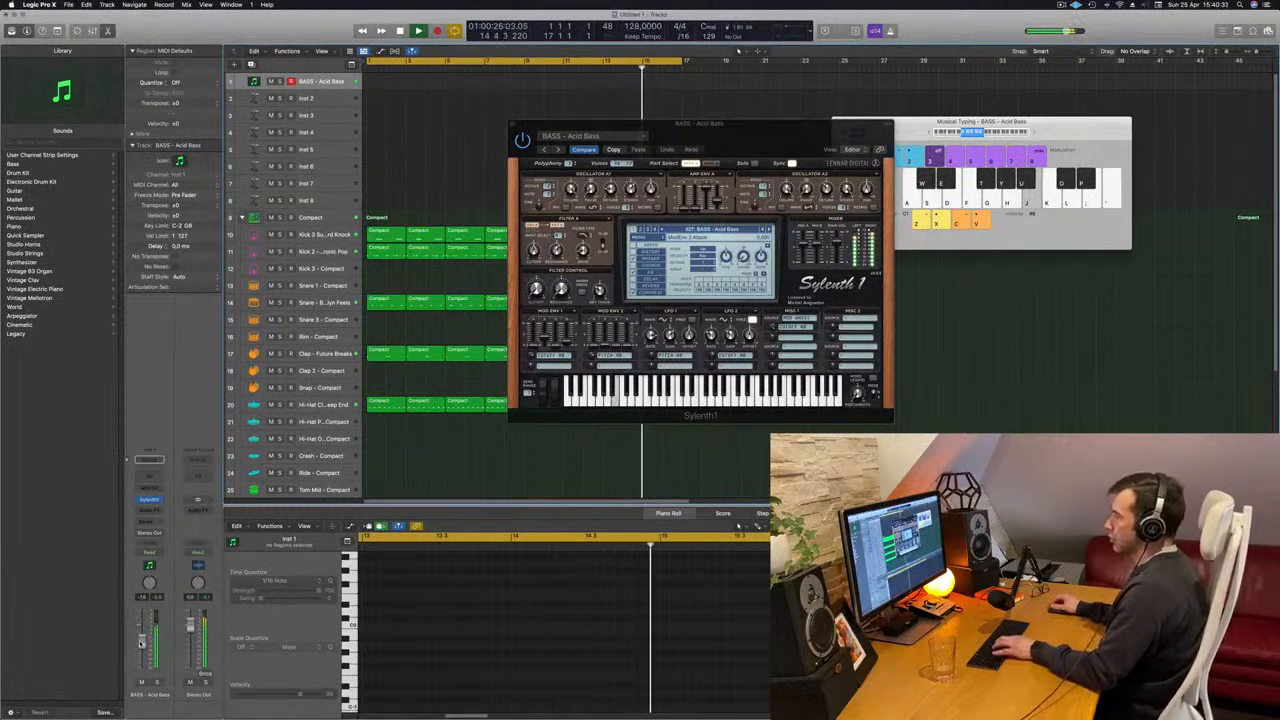
key("k")
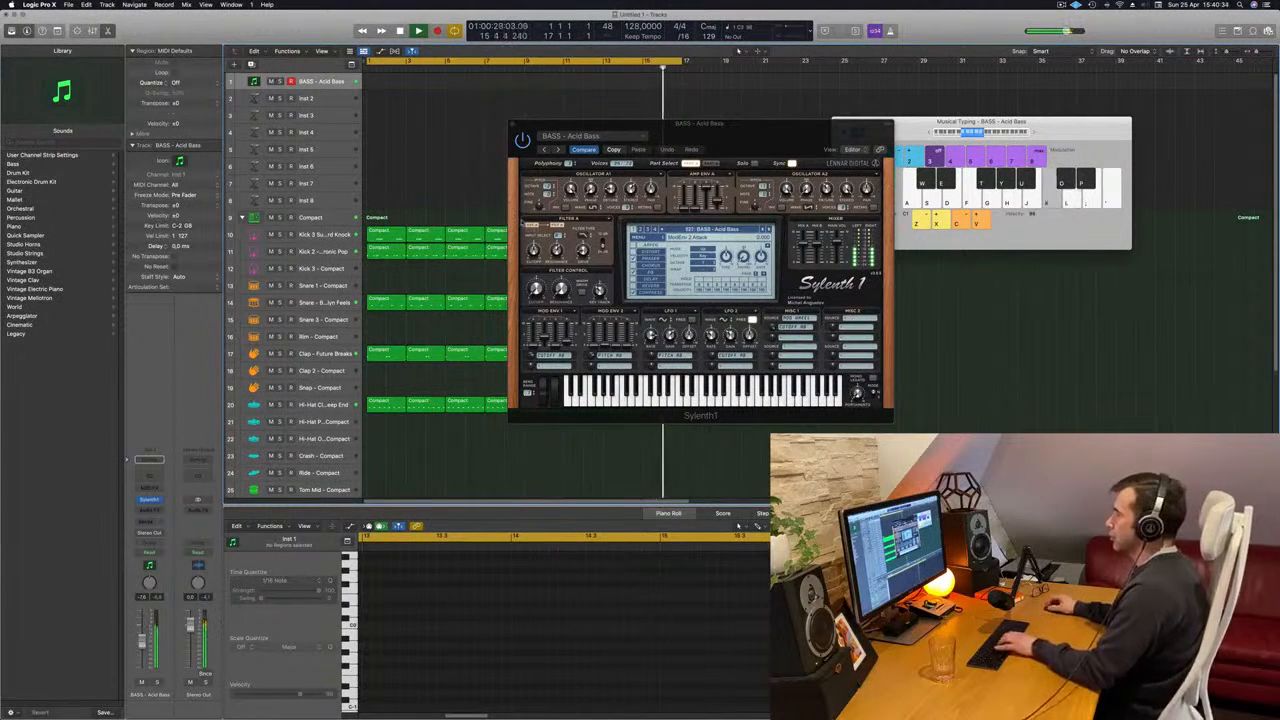
left_click(537, 290)
key("k")
key("j")
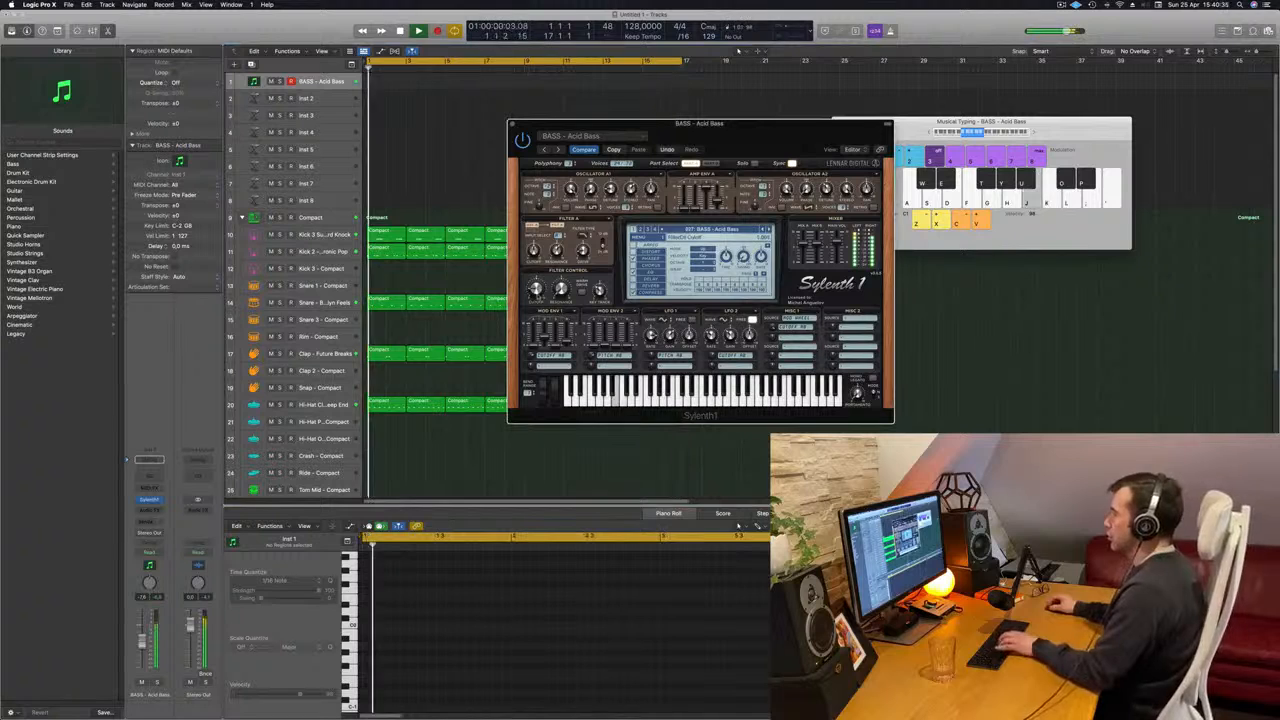
key("k")
key("l")
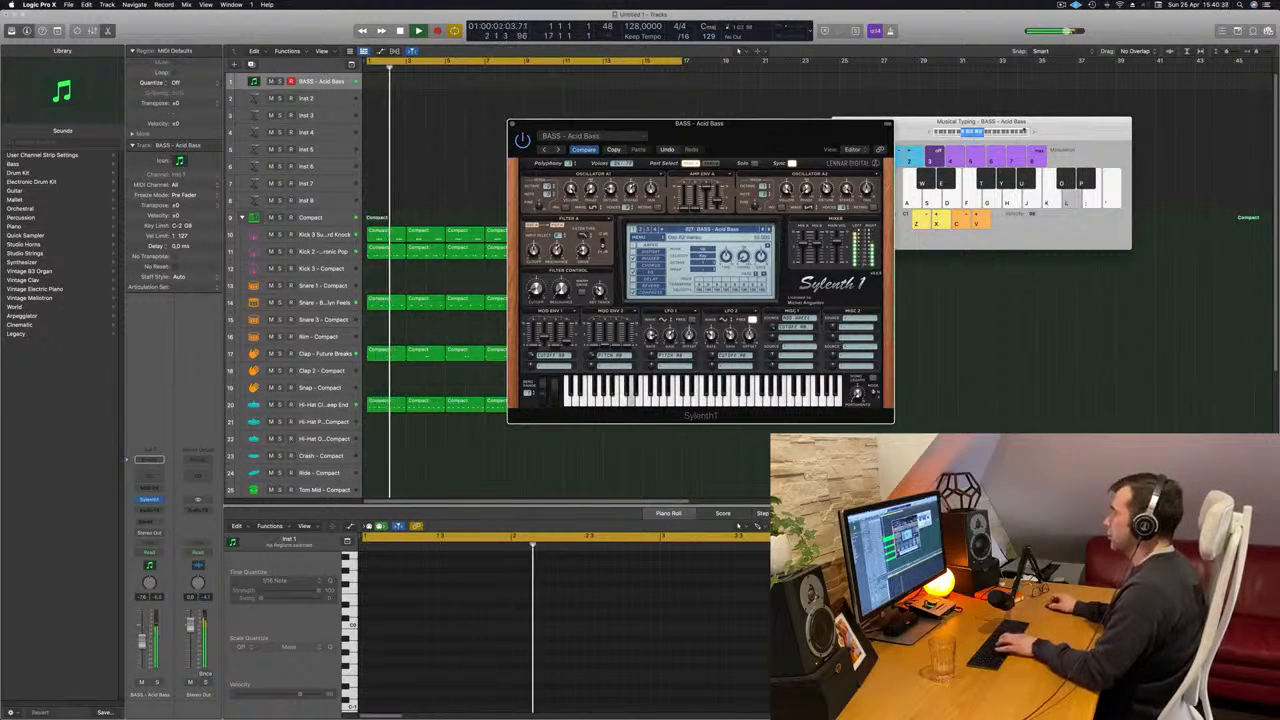
- Try short notes on the Acid Bass sound and advance Sylenth1 to the BASS - Atlantis preset
left_click(1033, 132)
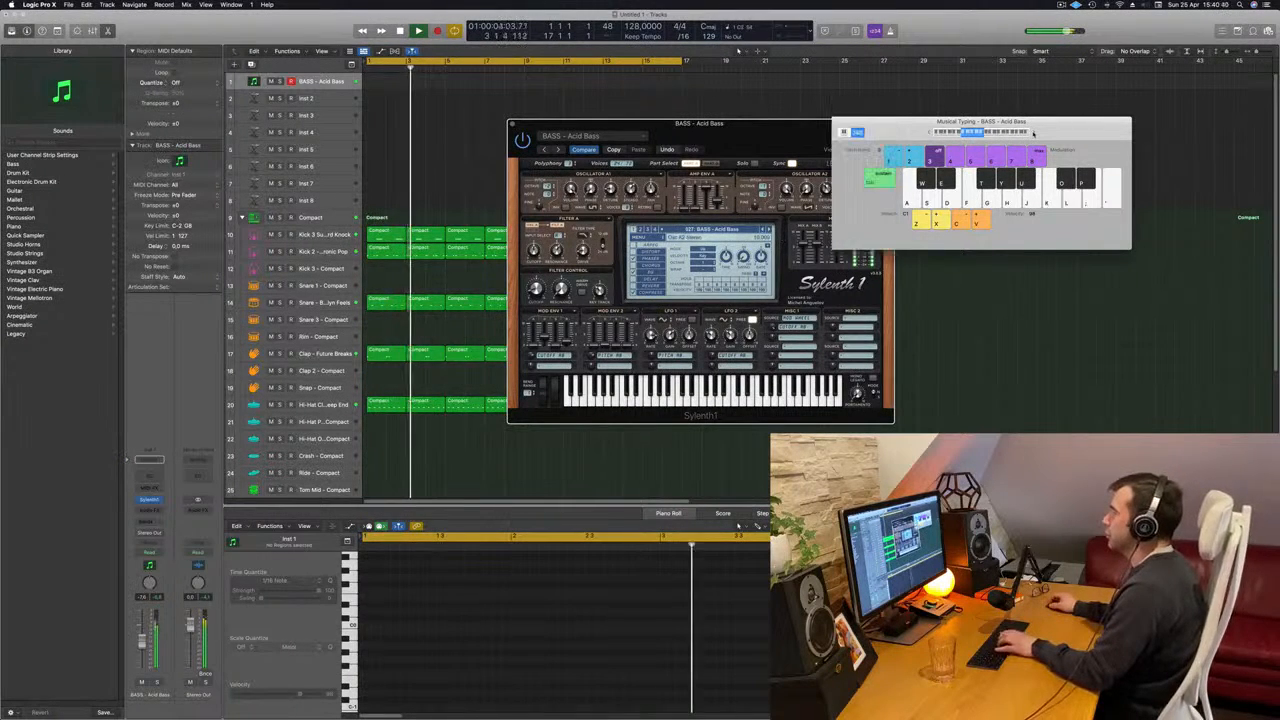
left_click(931, 132)
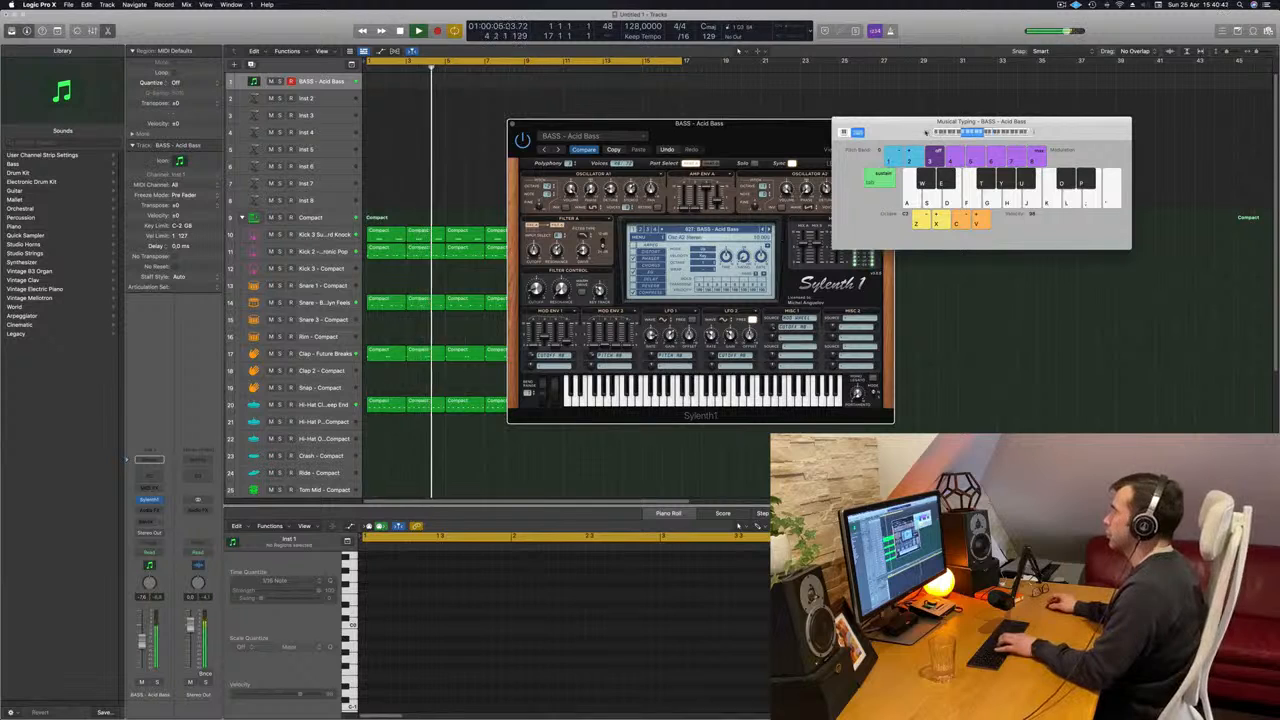
key("l")
key("j")
key("k")
left_click(768, 230)
key("l")
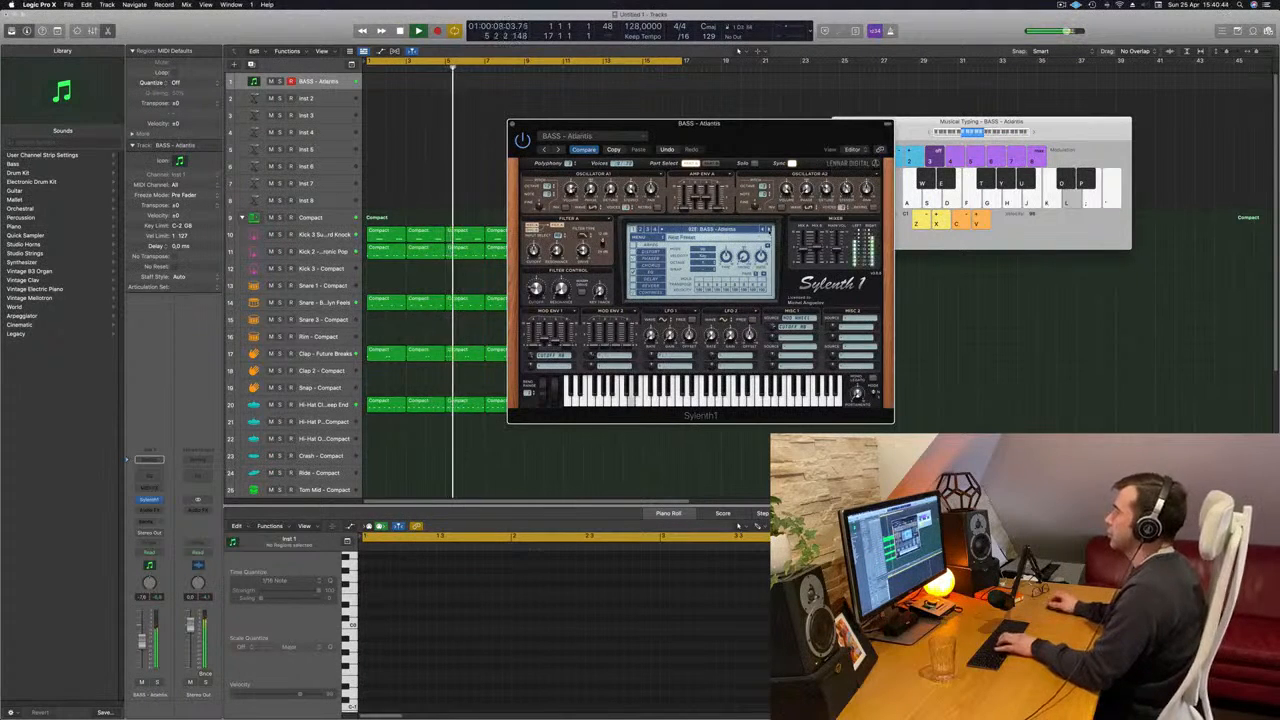
- Audition the BASS - Atlantis preset over the beat, trying its notes at octave C2 as well
key("j")
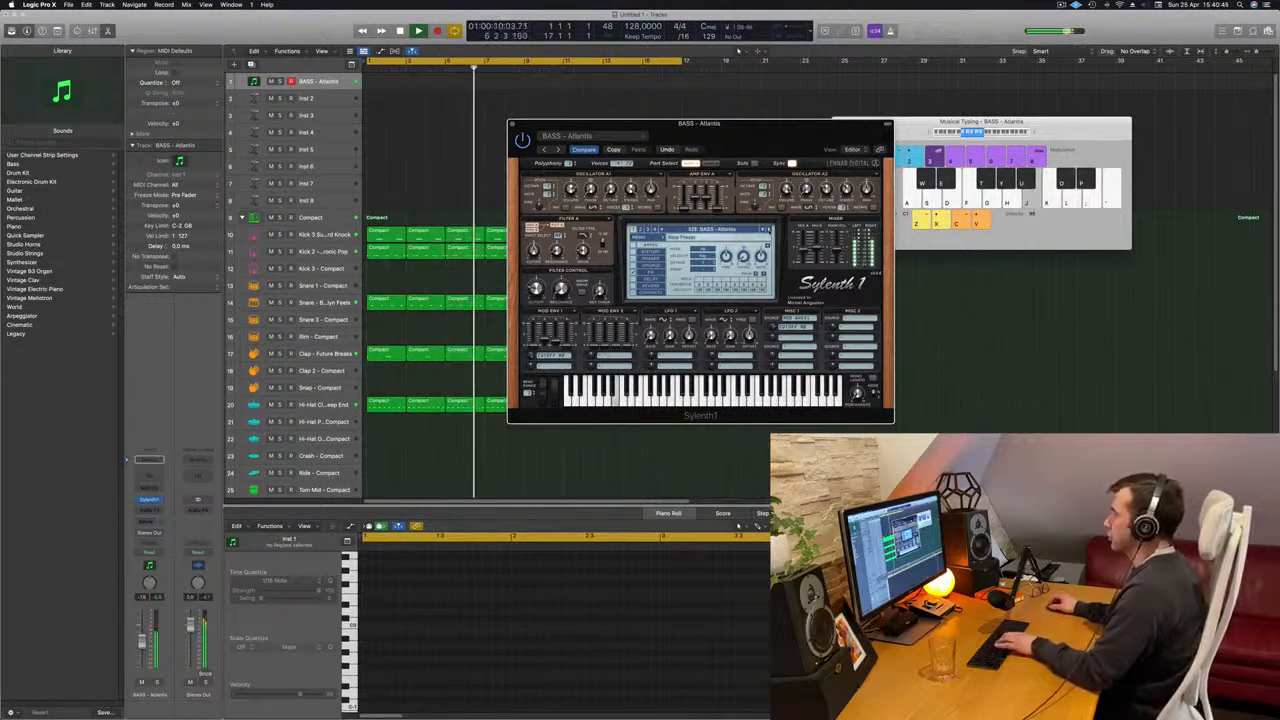
key("k")
key("l")
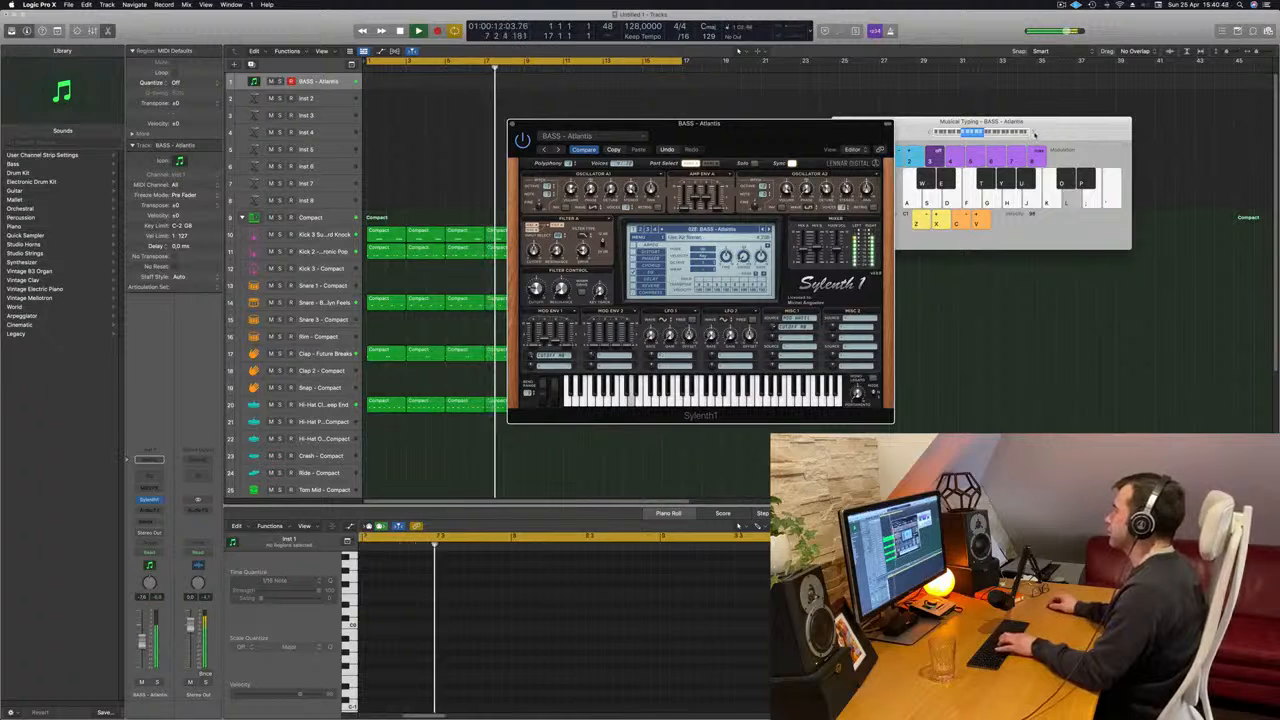
left_click(1034, 132)
key("j")
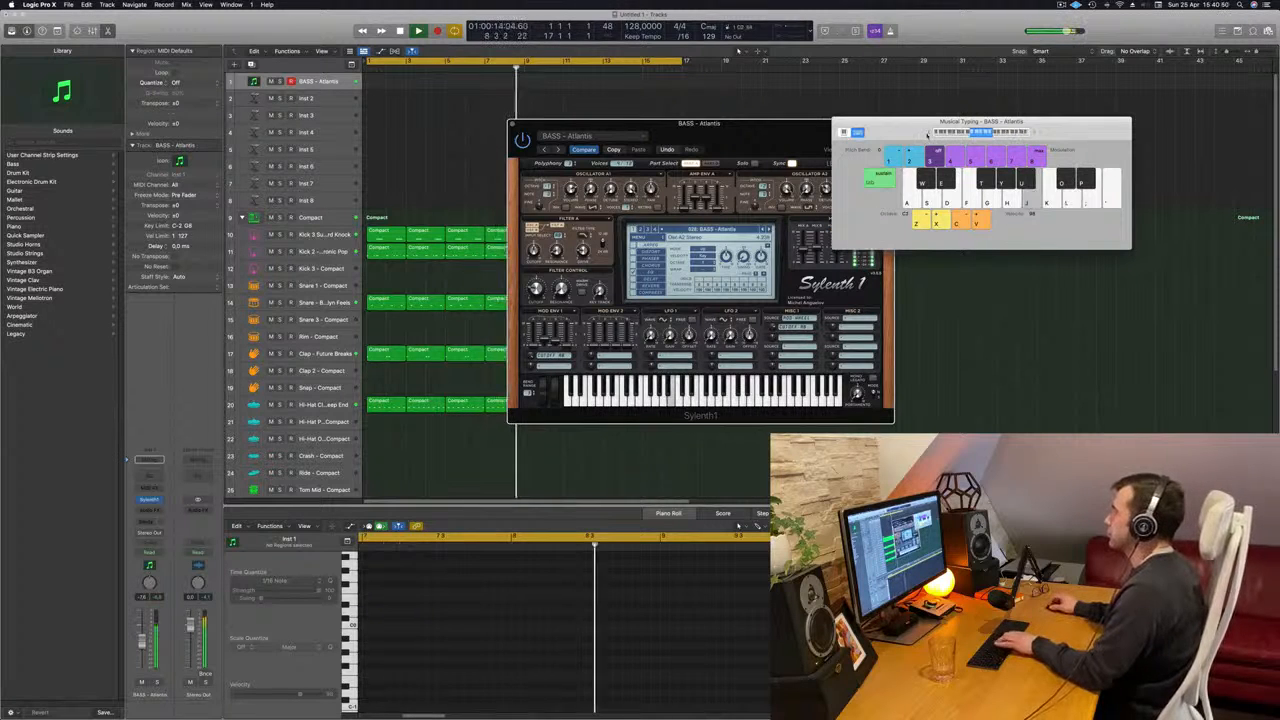
key("k")
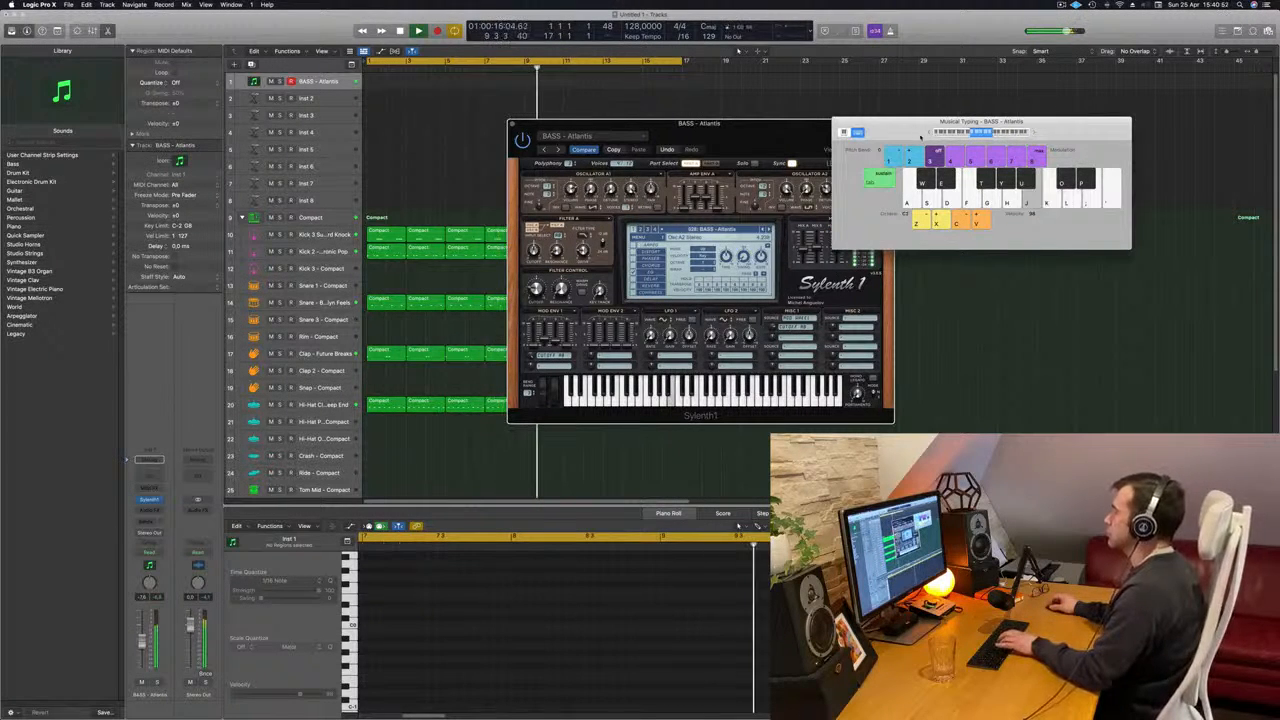
- Move the Sylenth1 window clear of Musical Typing and advance through the bass presets to BASS - D-Bass
left_click_drag(801, 131, 739, 136)
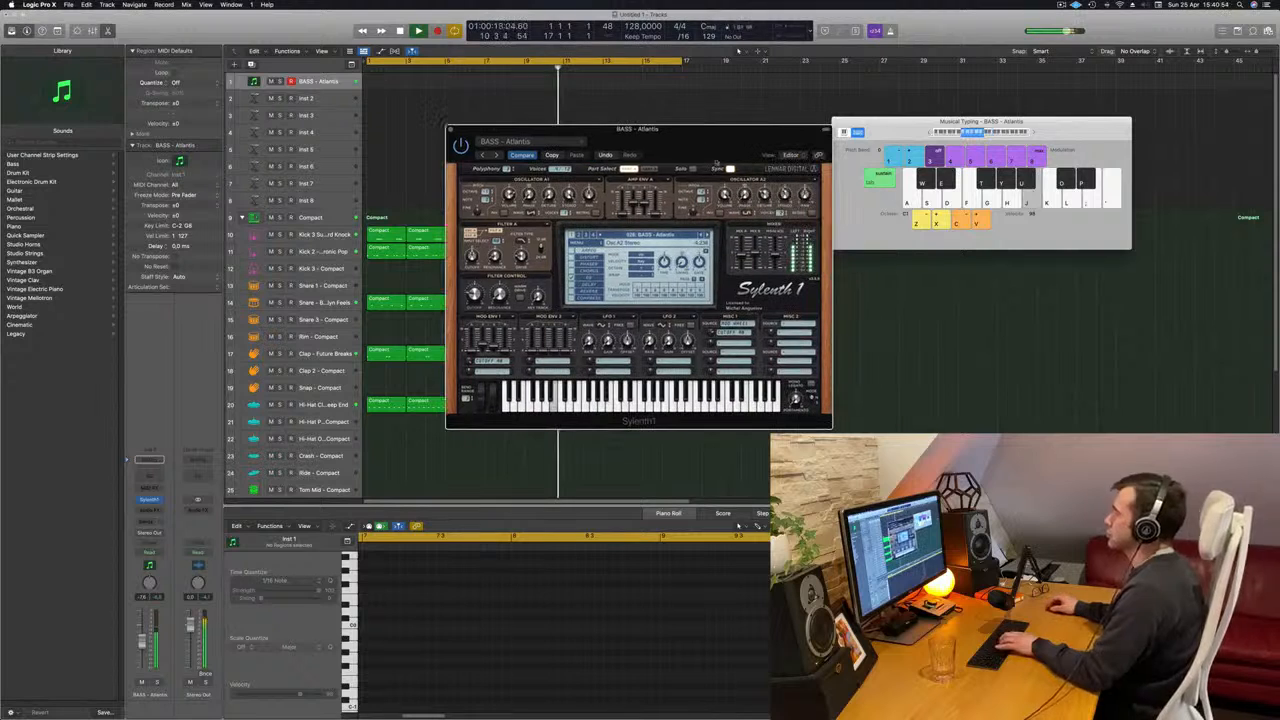
left_click(707, 236)
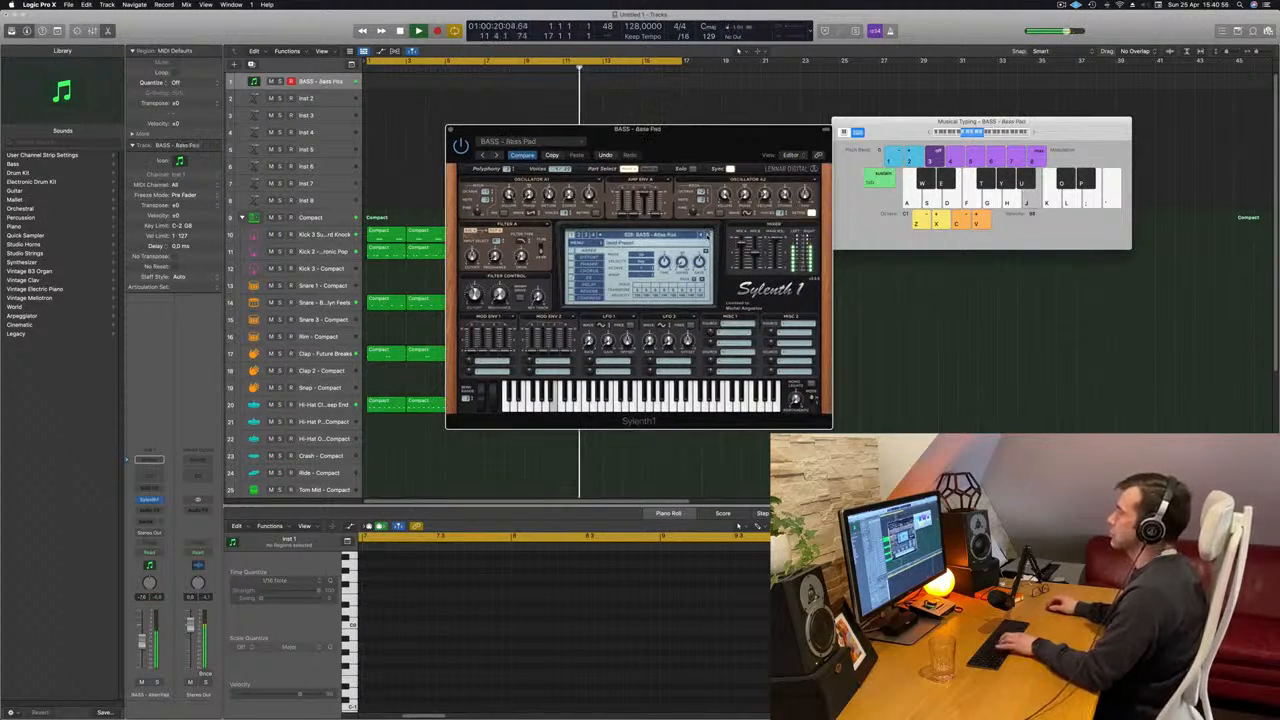
left_click(707, 236)
left_click(707, 236)
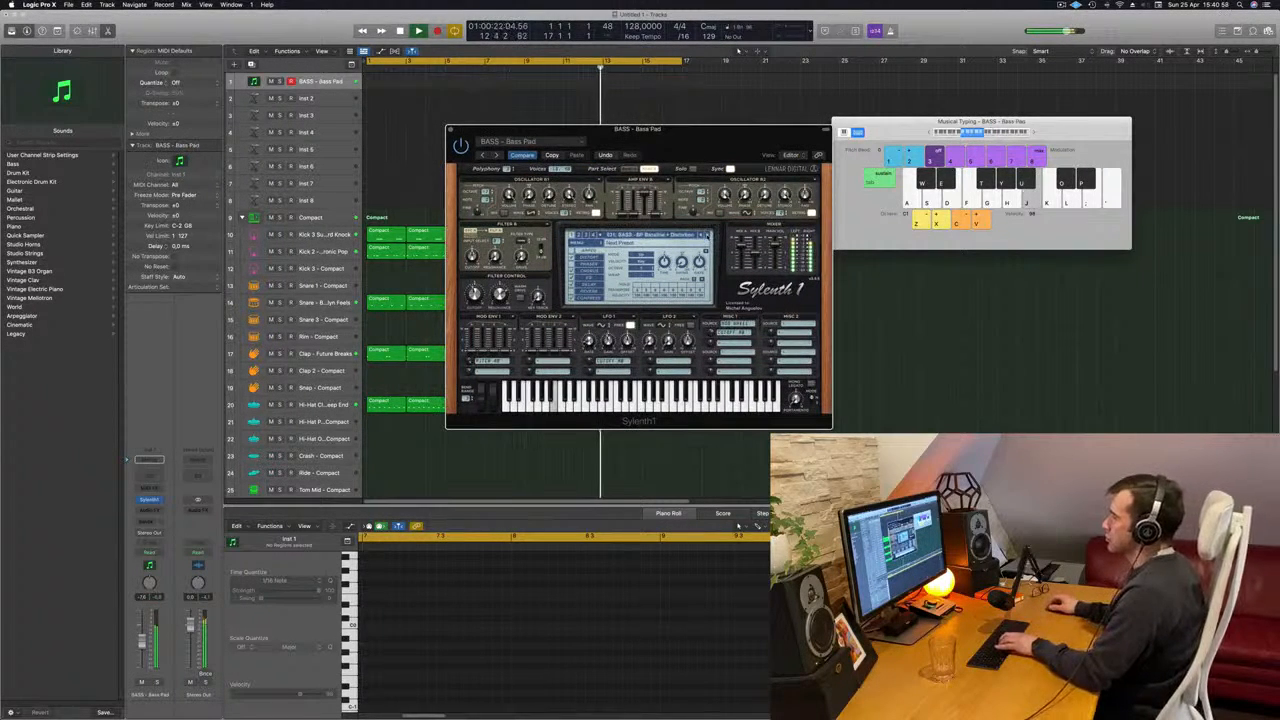
left_click(707, 236)
left_click(708, 236)
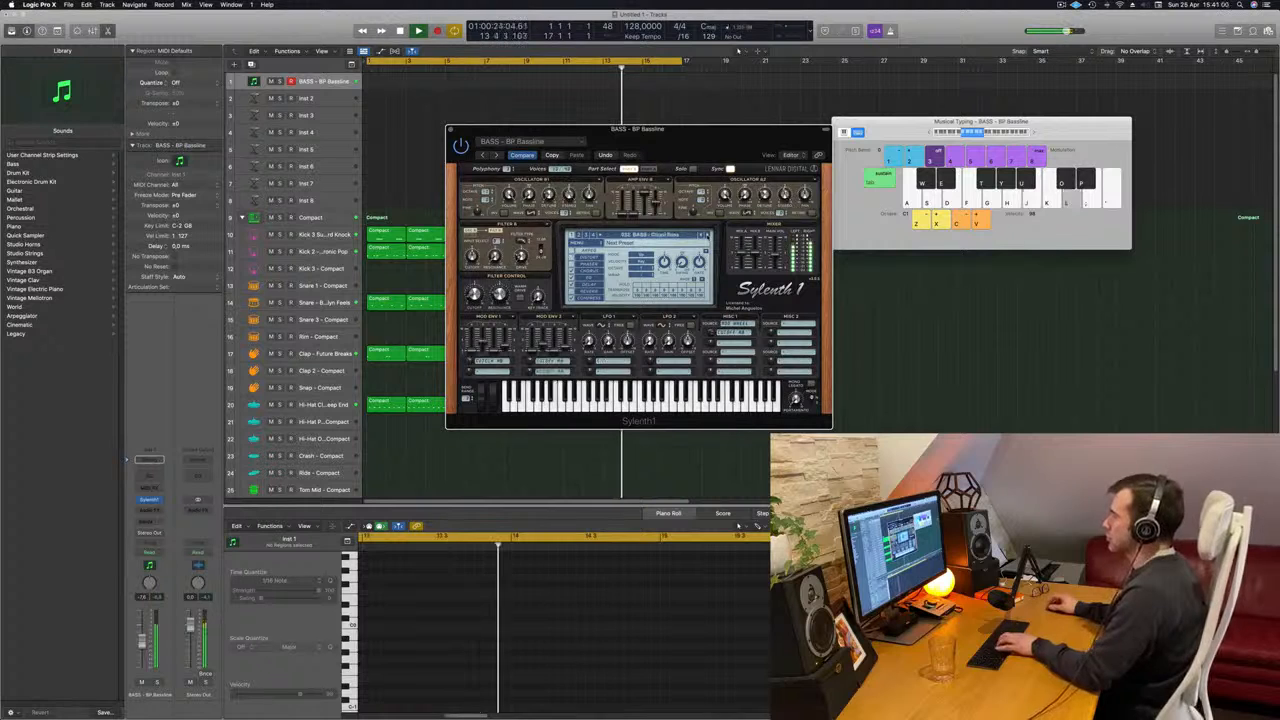
left_click(707, 236)
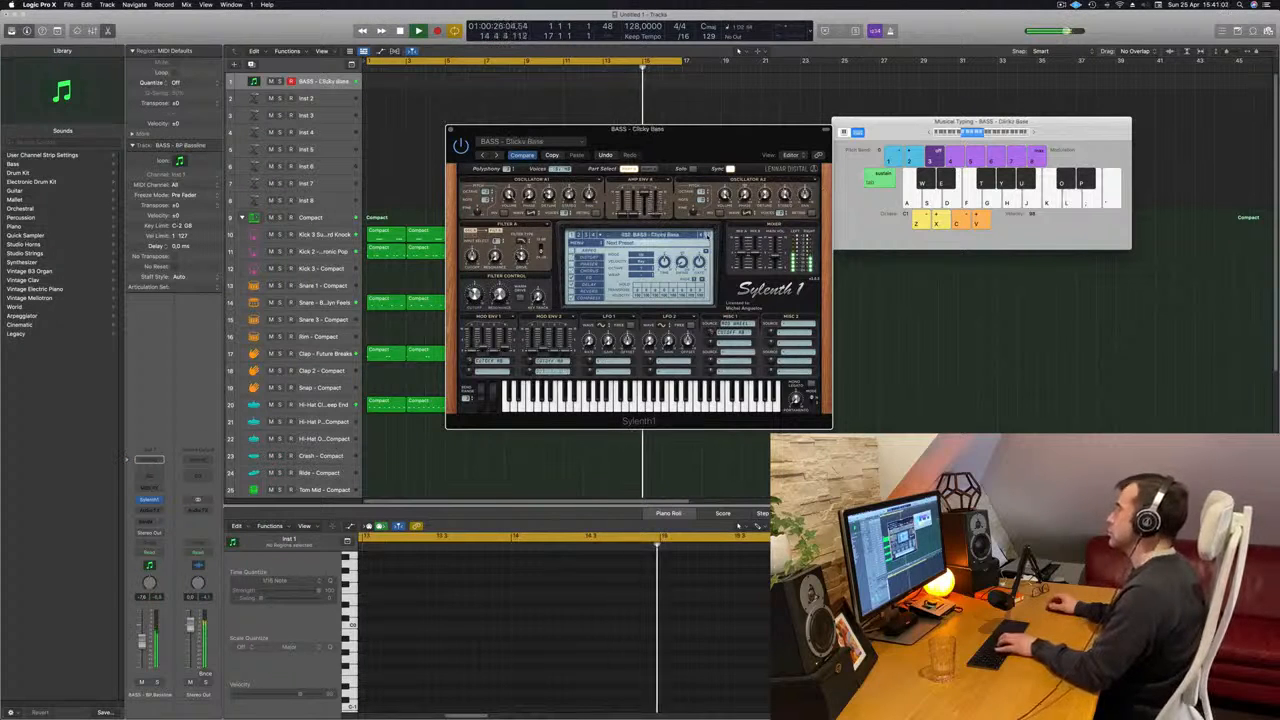
left_click(707, 236)
left_click(707, 236)
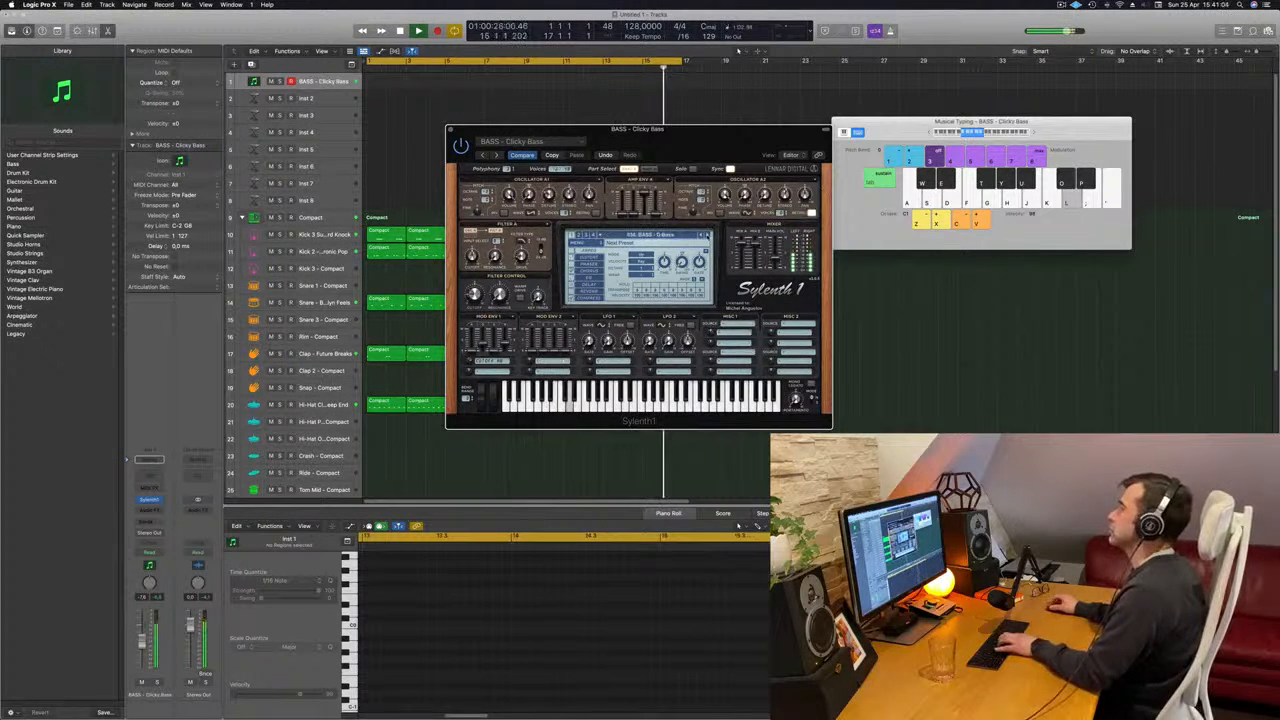
left_click(707, 236)
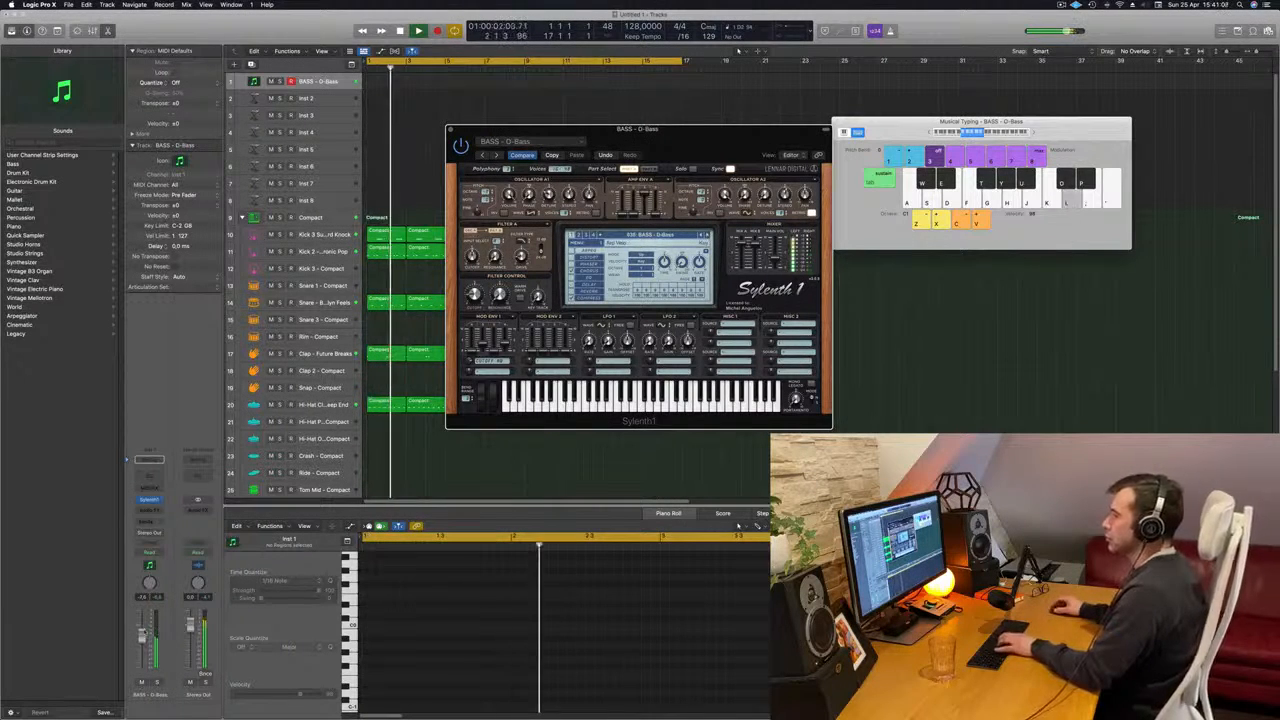
- Raise the bass track's volume and try out the D-Bass sound with a few notes
left_click_drag(145, 640, 145, 632)
key("f")
key("d")
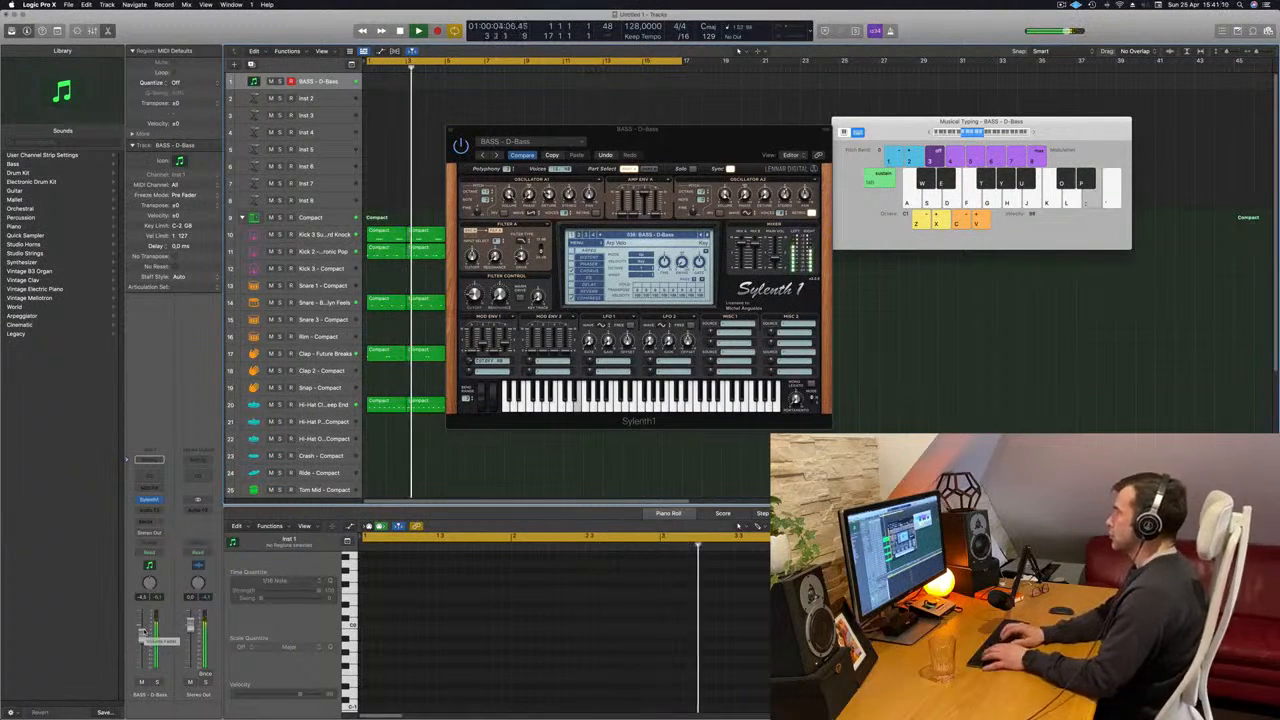
key("f")
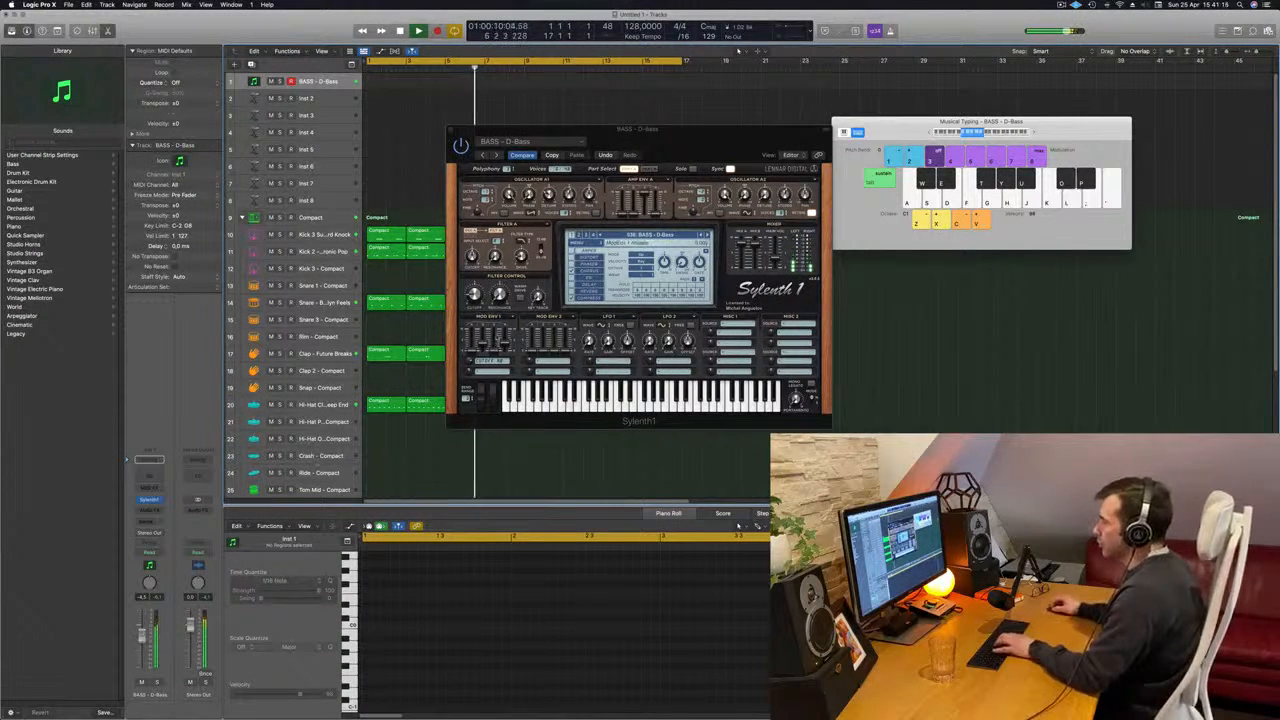
- Adjust the sustain of Sylenth1's modulation envelope 1 and play notes to hear the effect
left_click(501, 325)
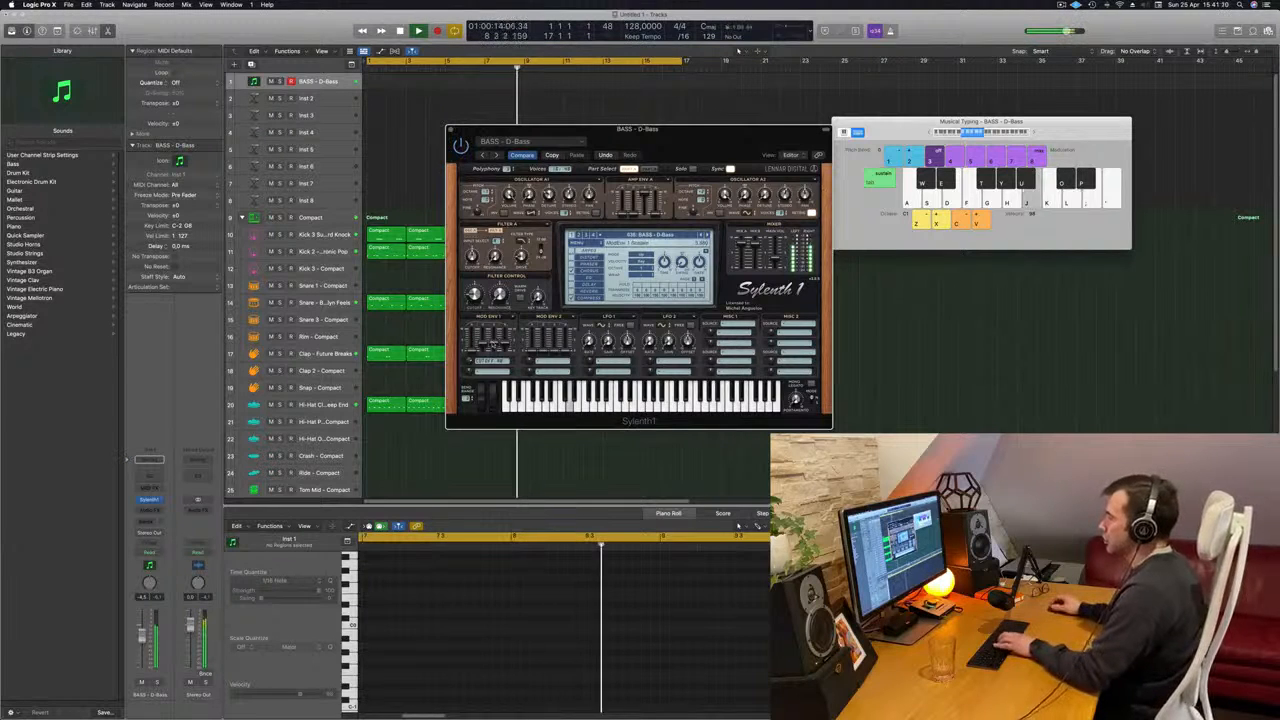
key("k")
key("l")
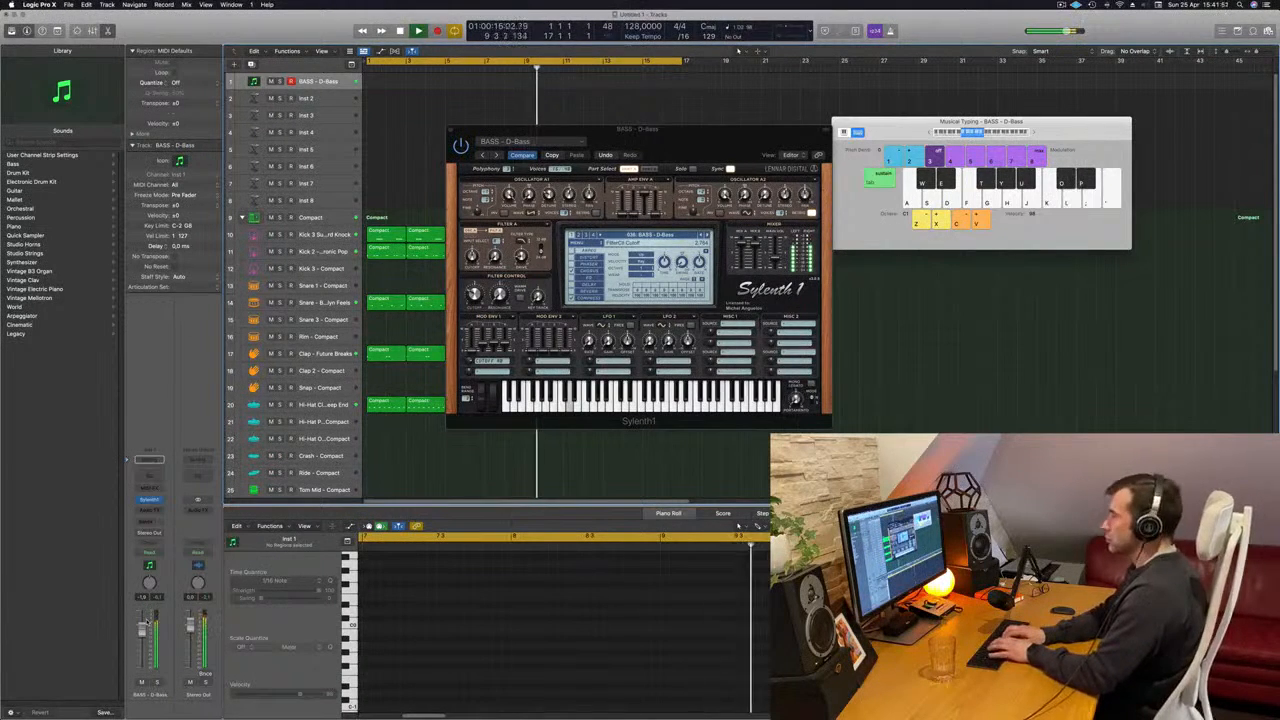
- Record a trial bass take on the D-Bass track from bar 11 while the beat plays
key("r")
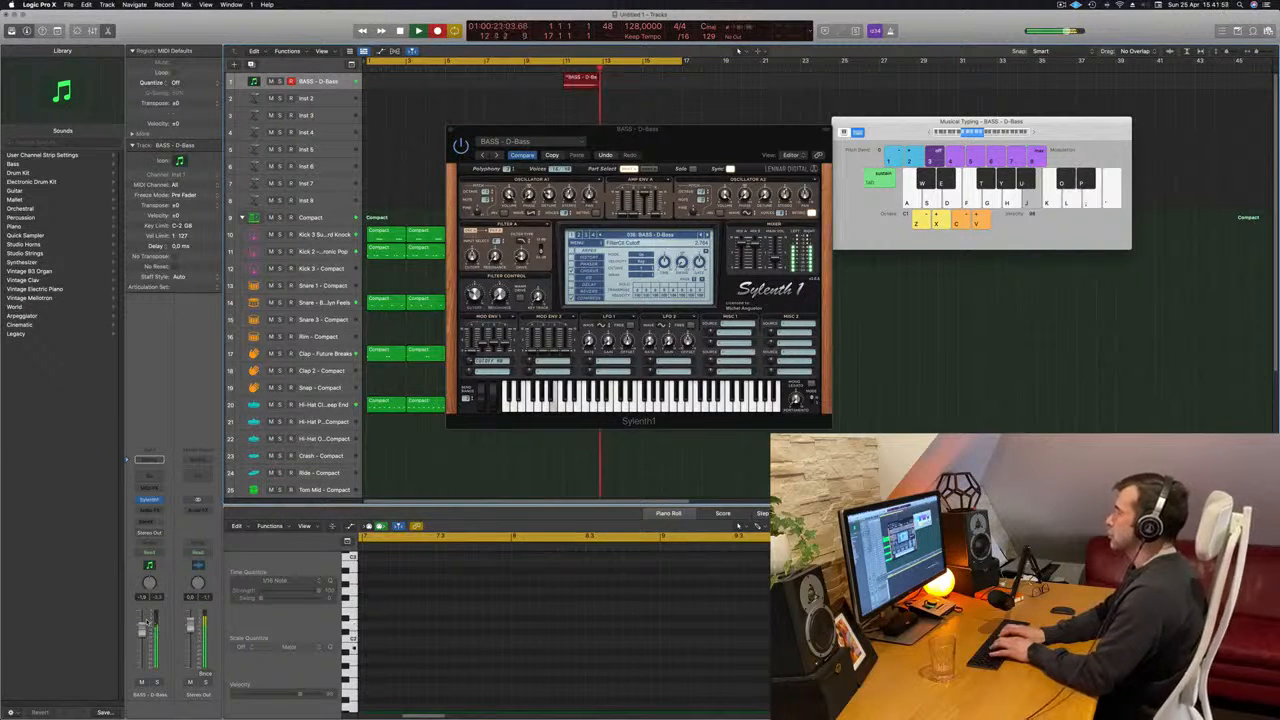
key("k")
key("l")
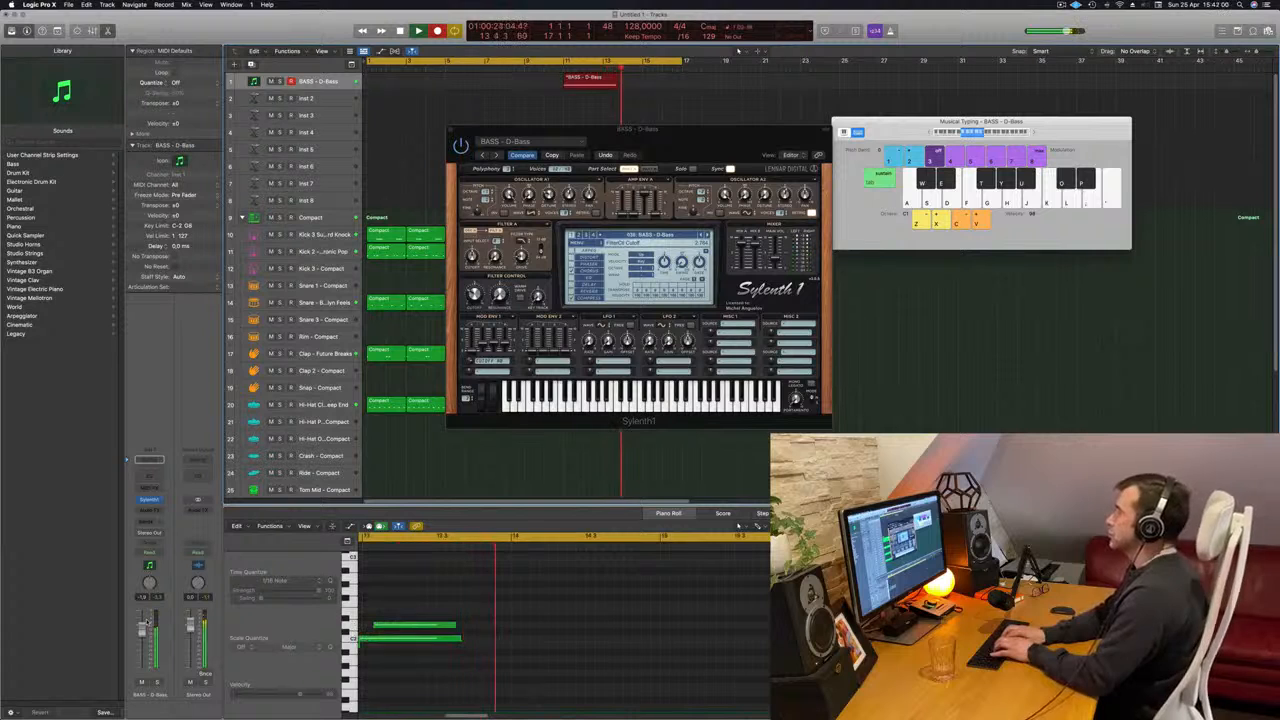
key("space")
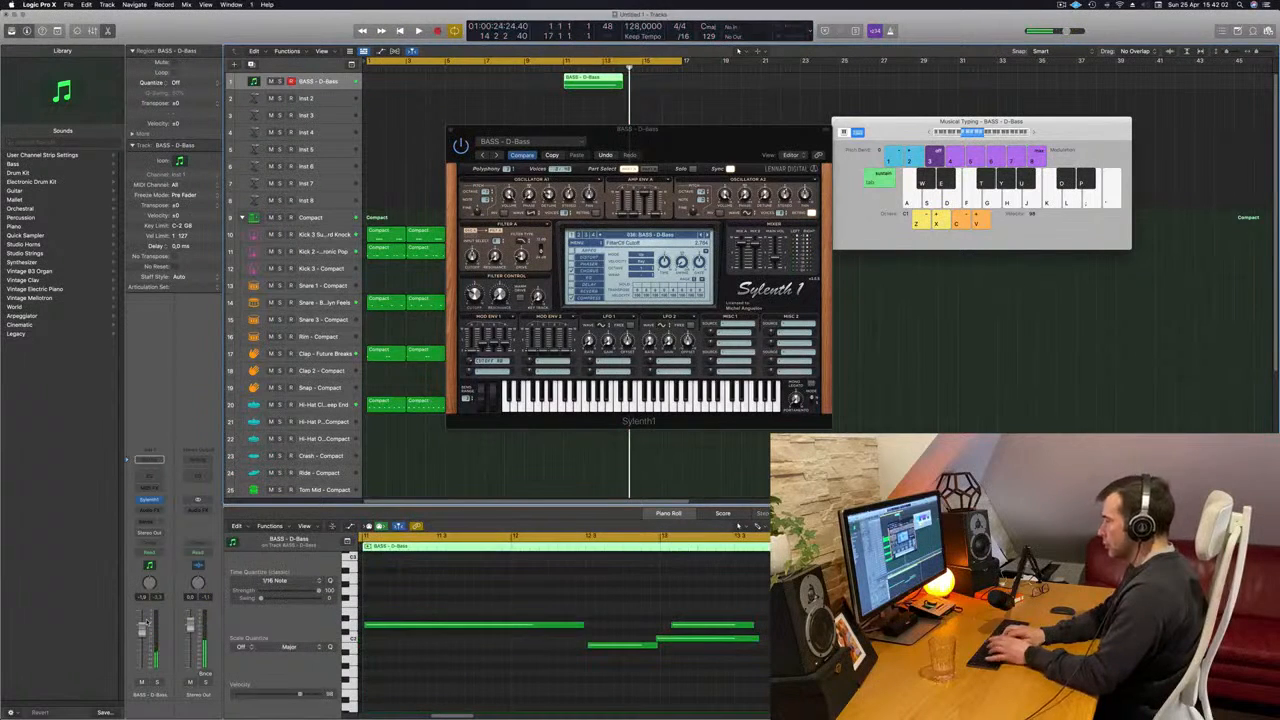
- Record a new bass line on the D-Bass track from bar 1, stop, and start playing it back
key("r")
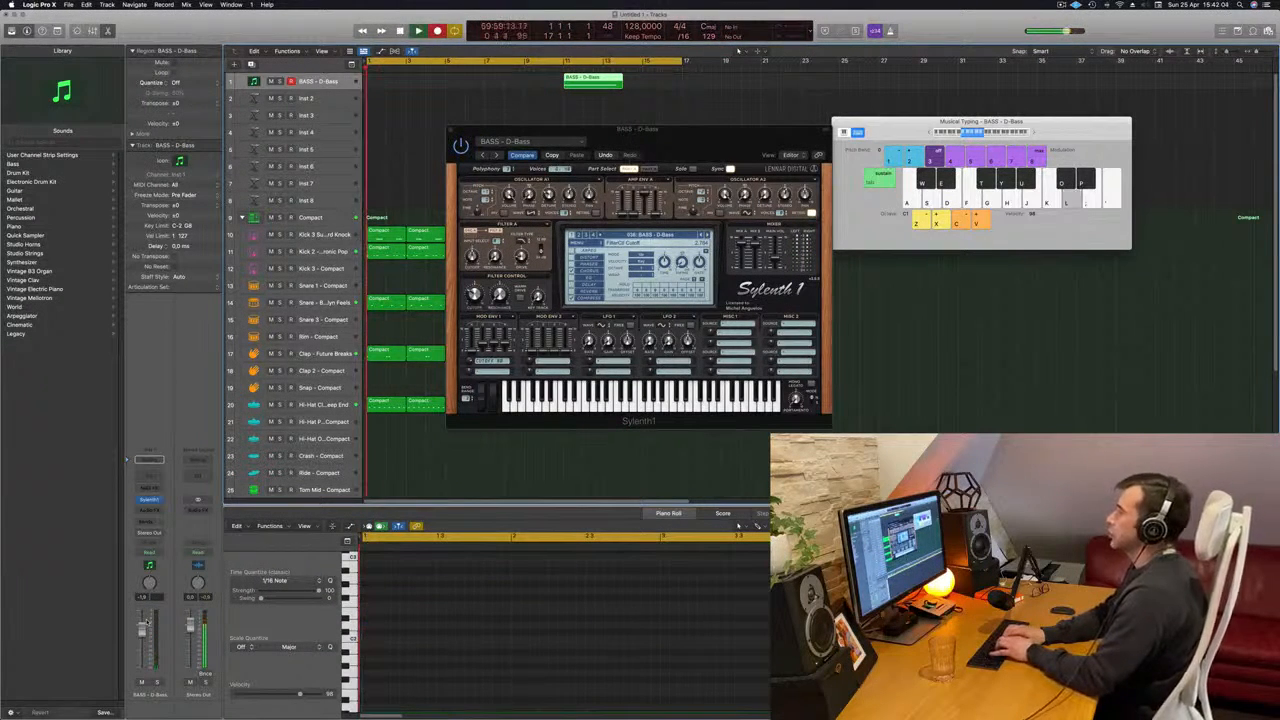
key("l")
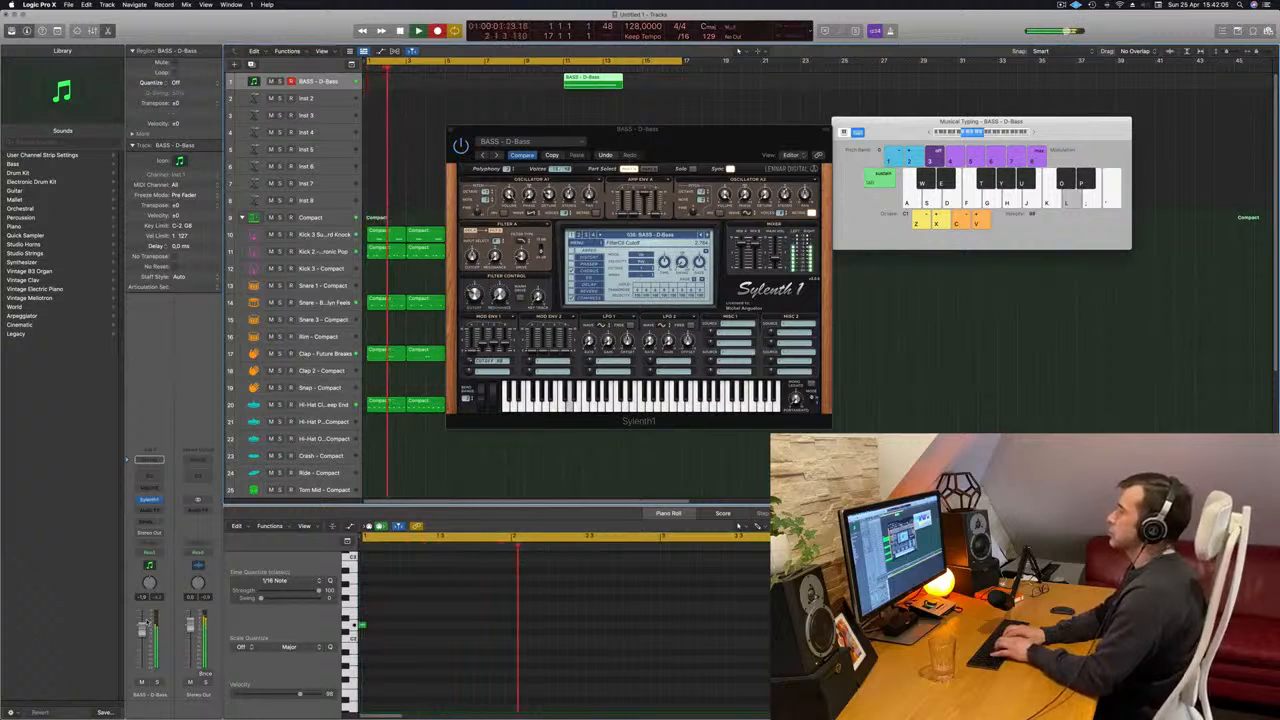
key("j")
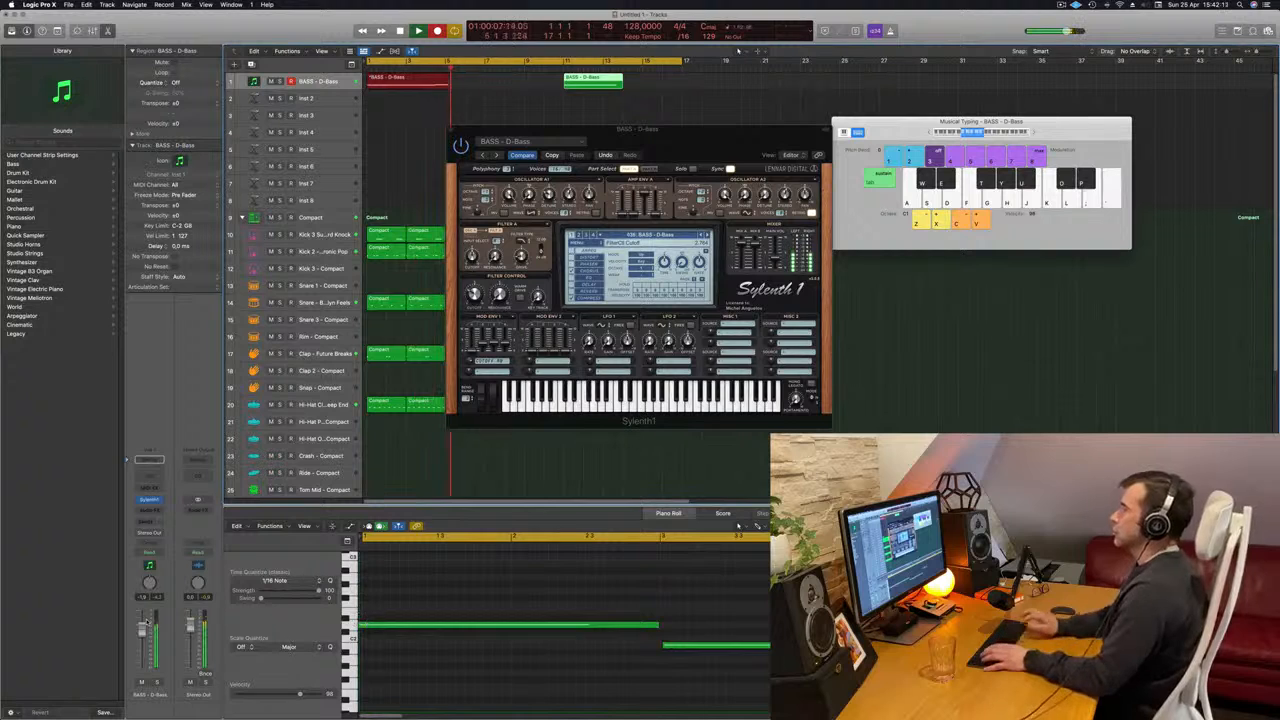
key("space")
key("space")
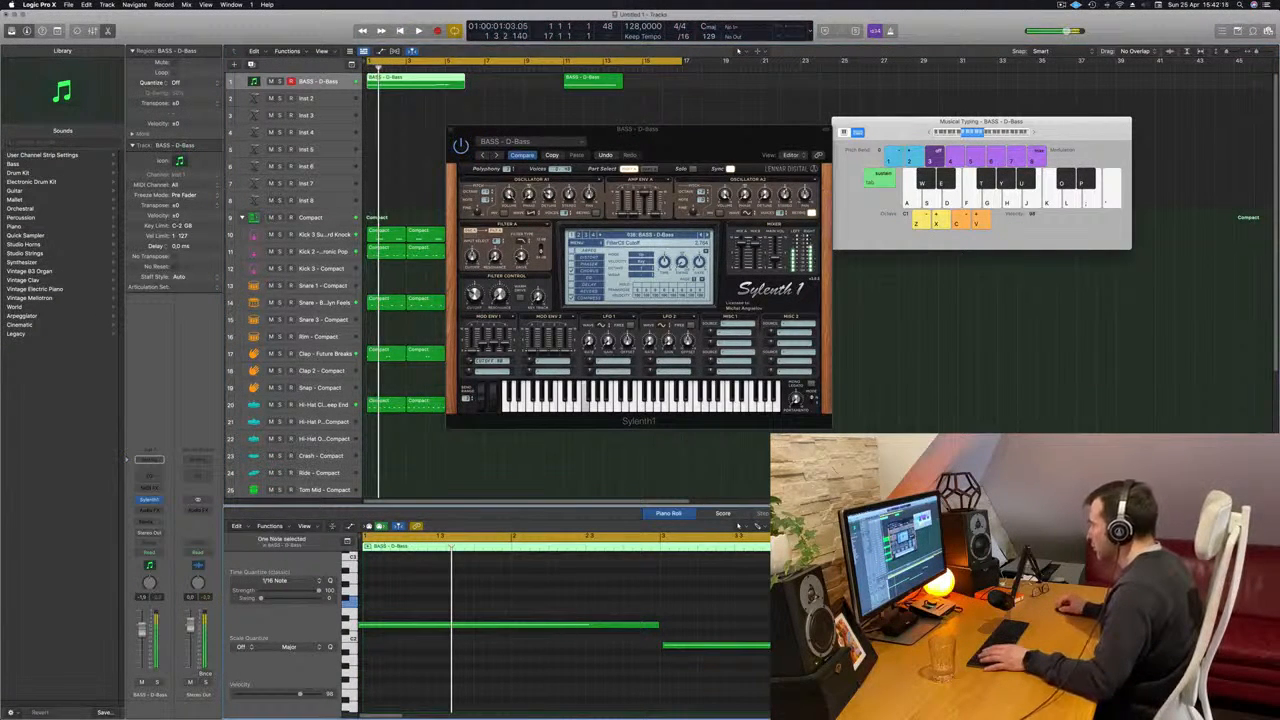
- Quantize all recorded bass notes to 1/16 and lengthen the first note to reach bar 3
key("d")
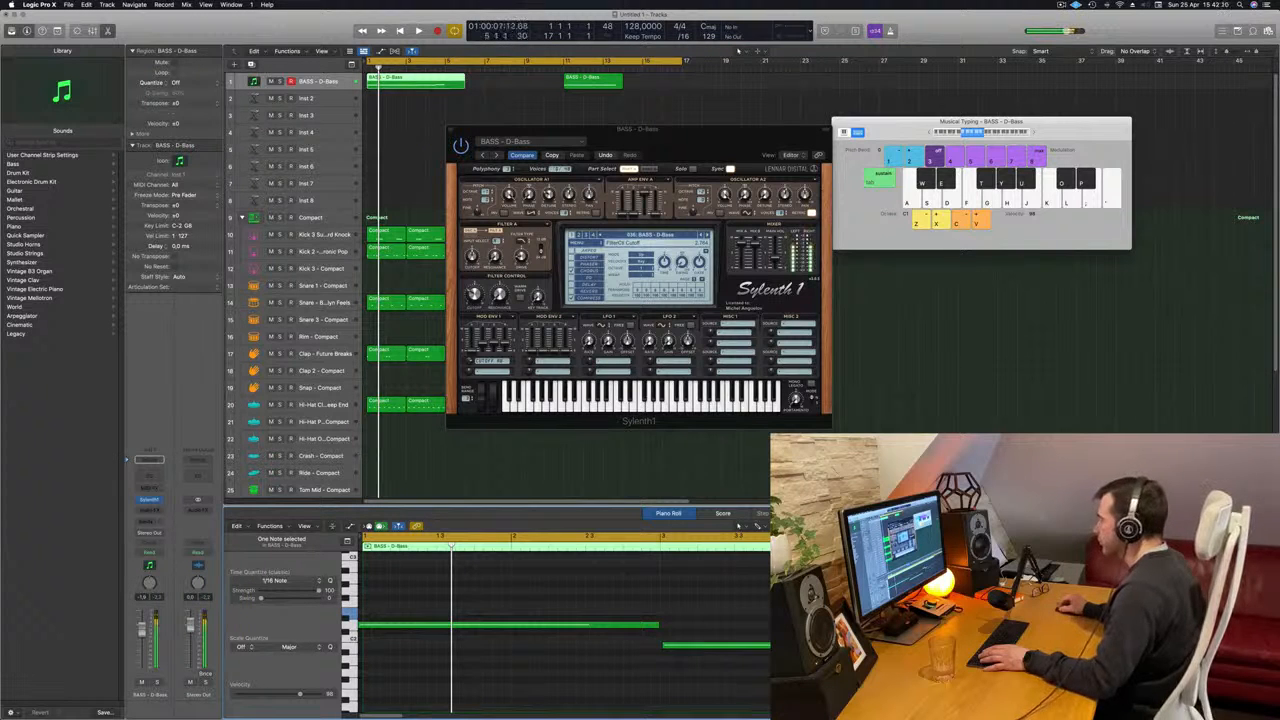
key("super+a")
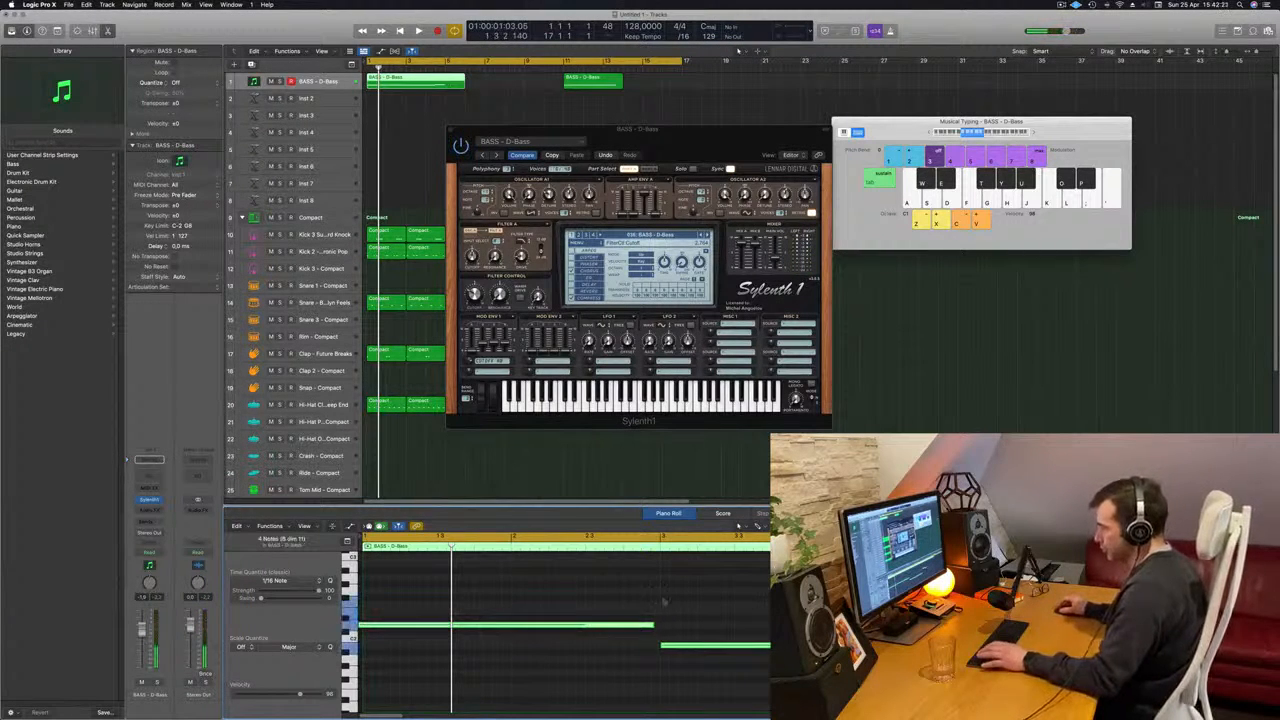
left_click(519, 621)
left_click_drag(519, 627, 570, 629)
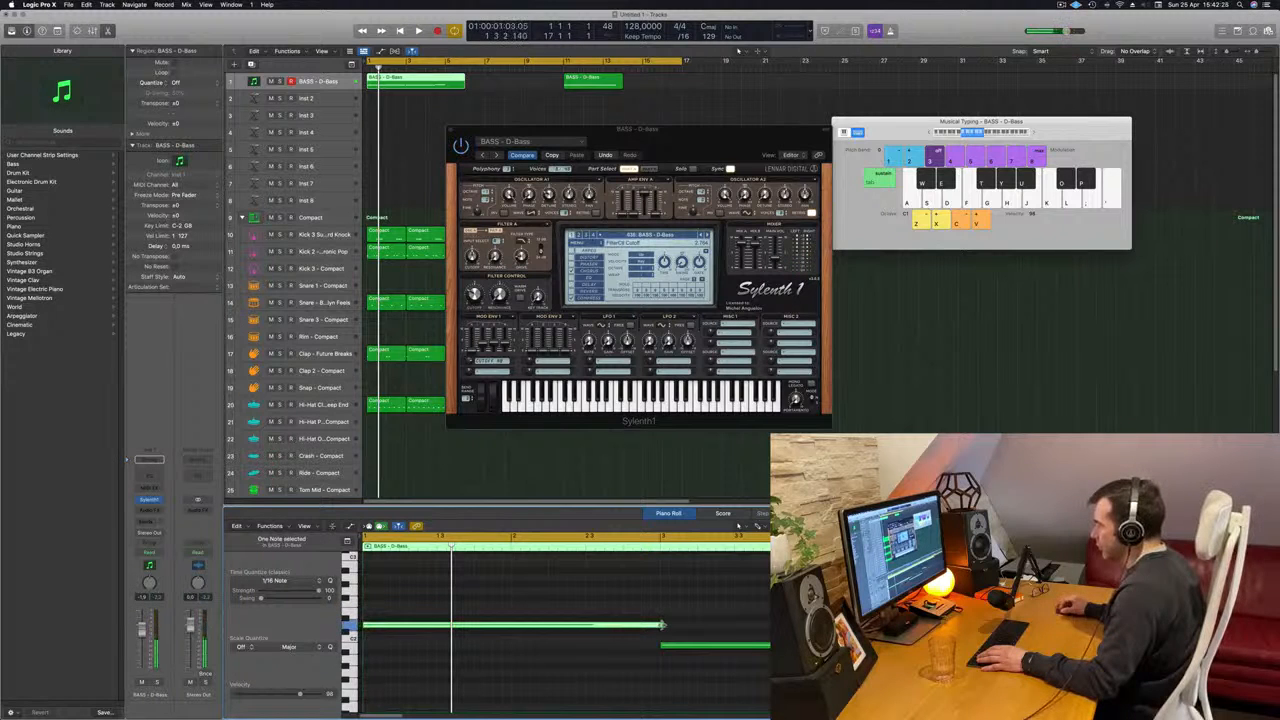
- Play the bass line back with the beat from the start to check its notes
key("space")
left_click(713, 632)
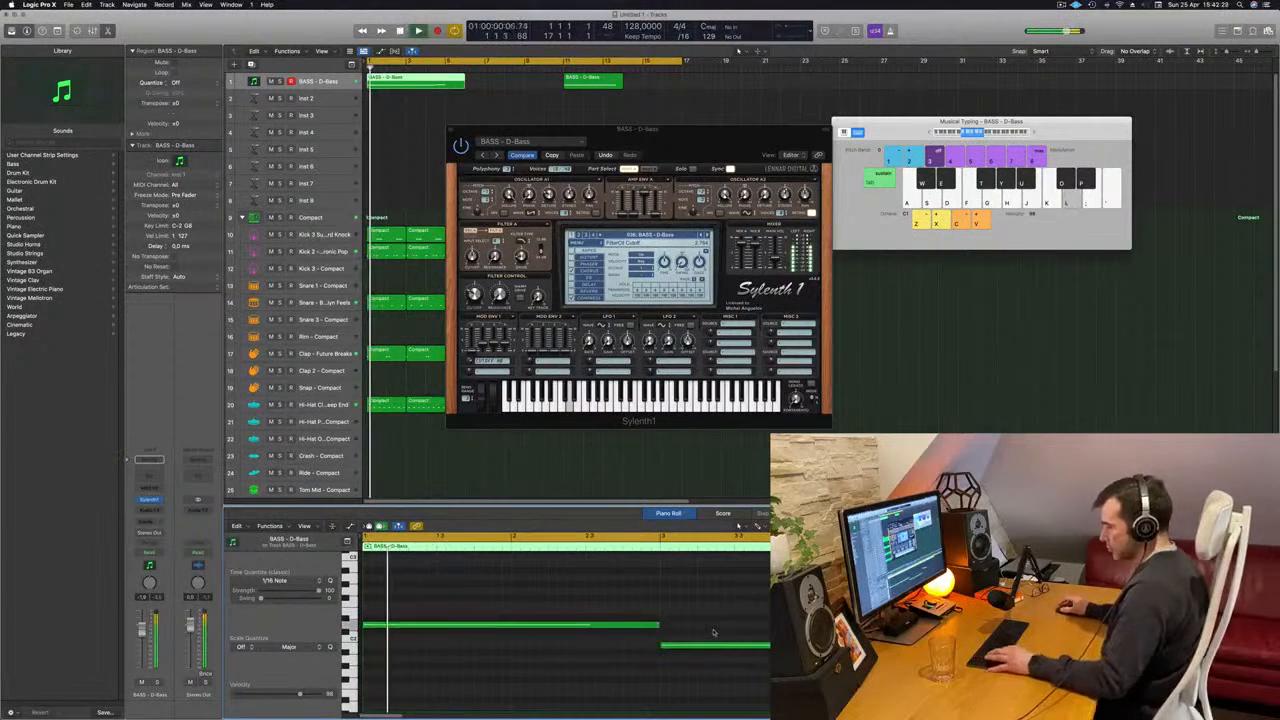
key("super+a")
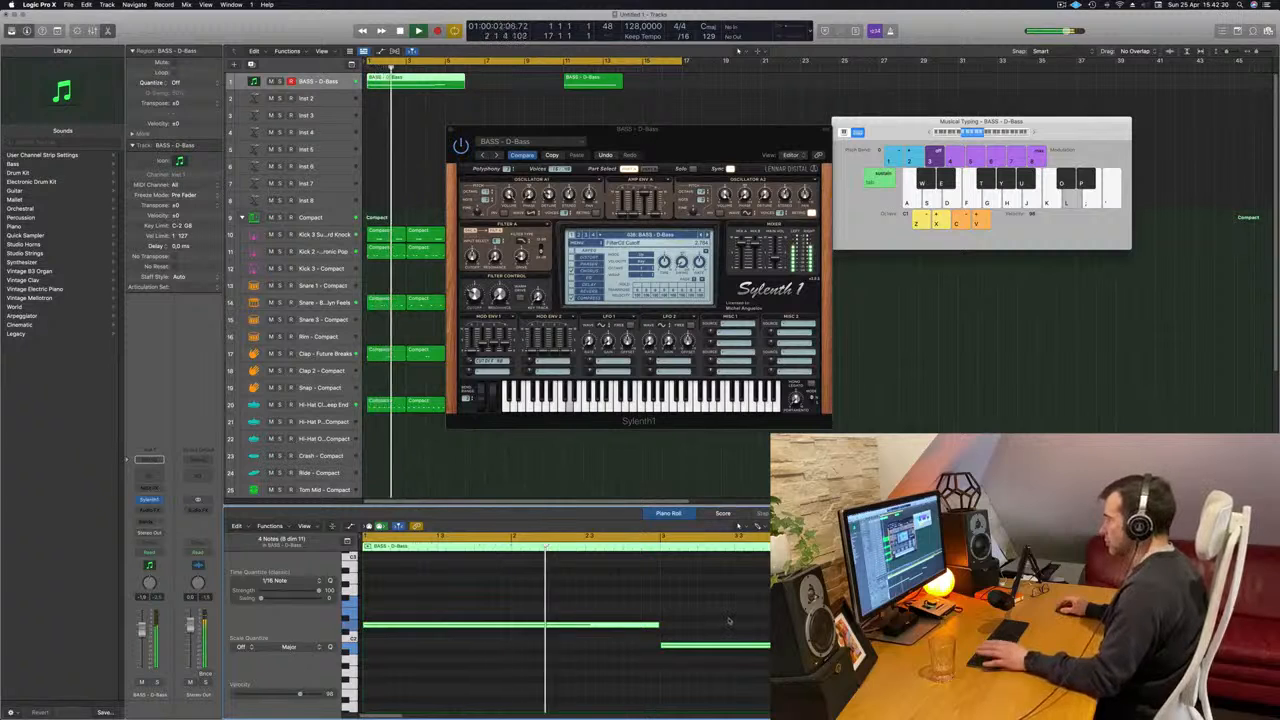
left_click(729, 621)
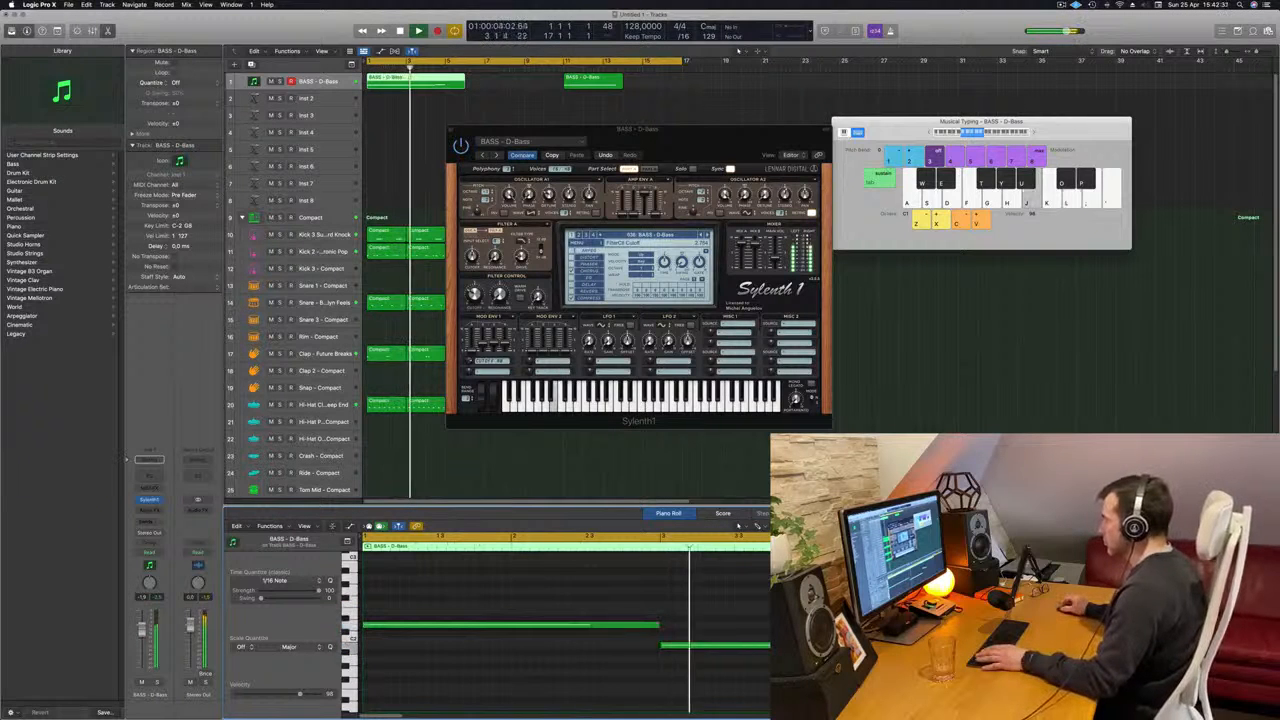
key("space")
key("space")
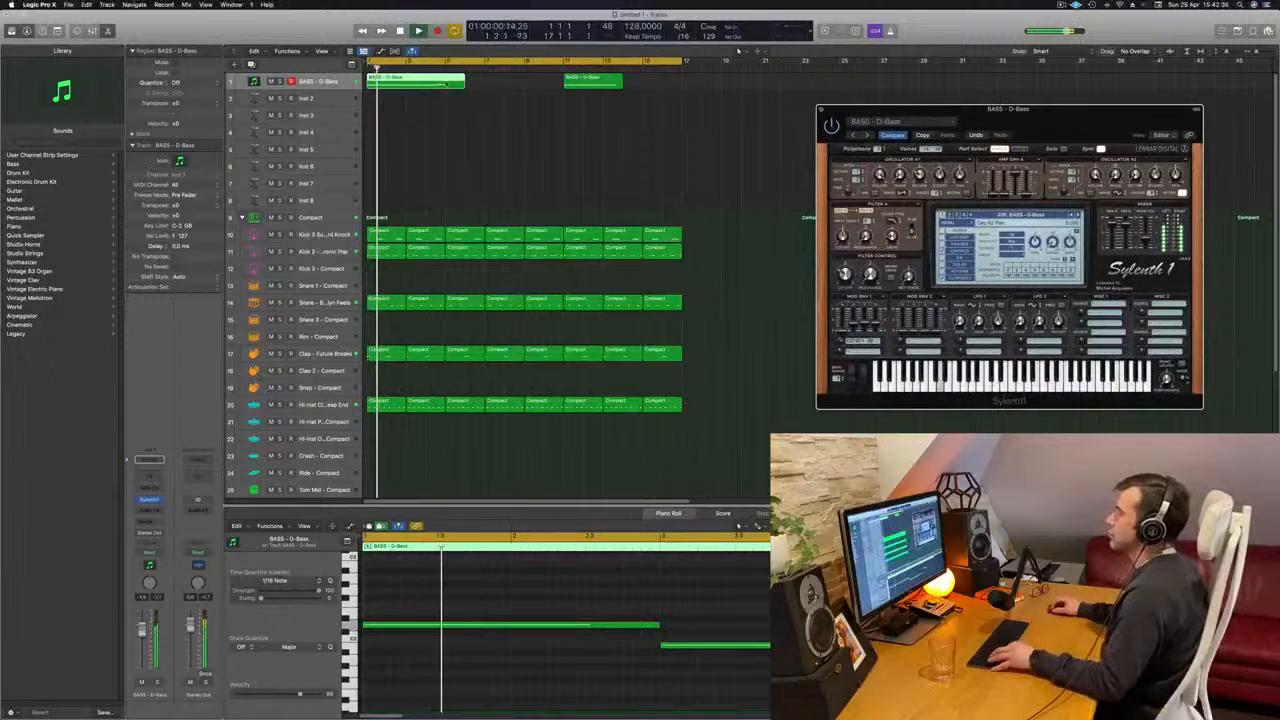
- Trim the first bass region to end at bar 5 and delete the stray take at bar 11
double_click(446, 84, "super")
key("Delete")
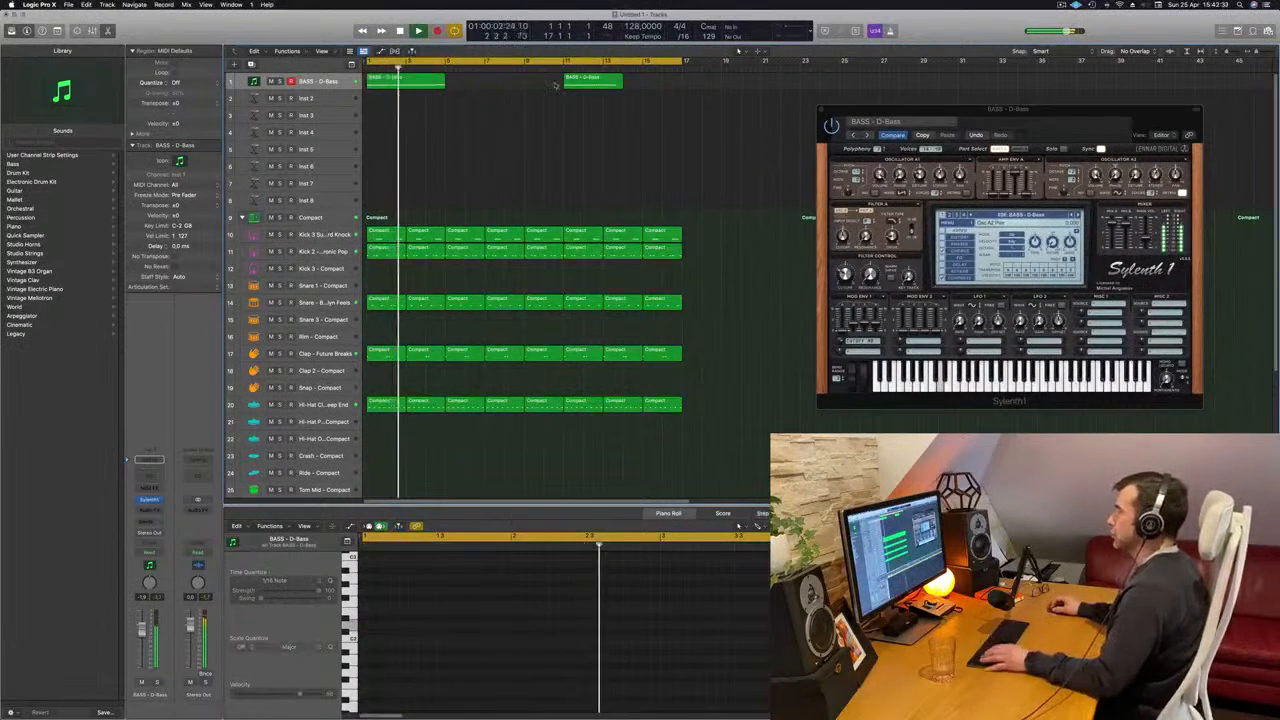
left_click(590, 82)
key("Delete")
- Copy the bass region to bar 5 and select both D-Bass regions for editing
key("Return")
left_click_drag(412, 85, 491, 90)
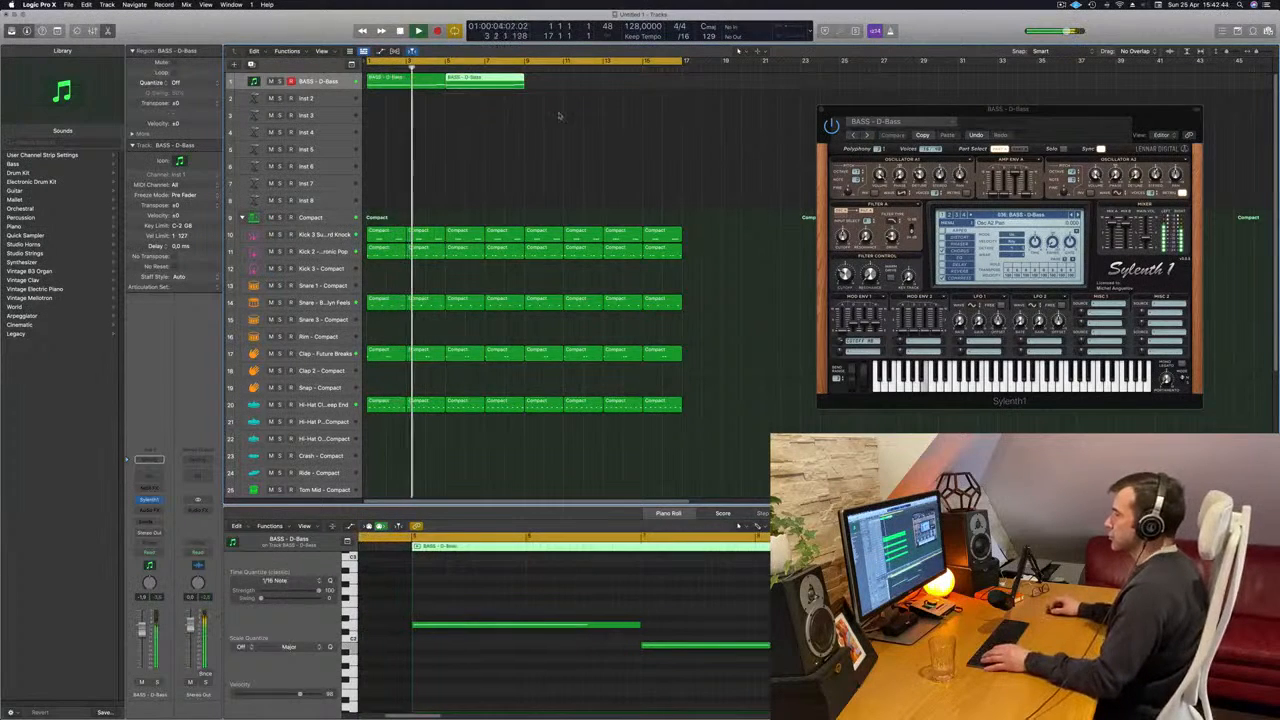
left_click_drag(418, 117, 486, 84)
key("super+Left")
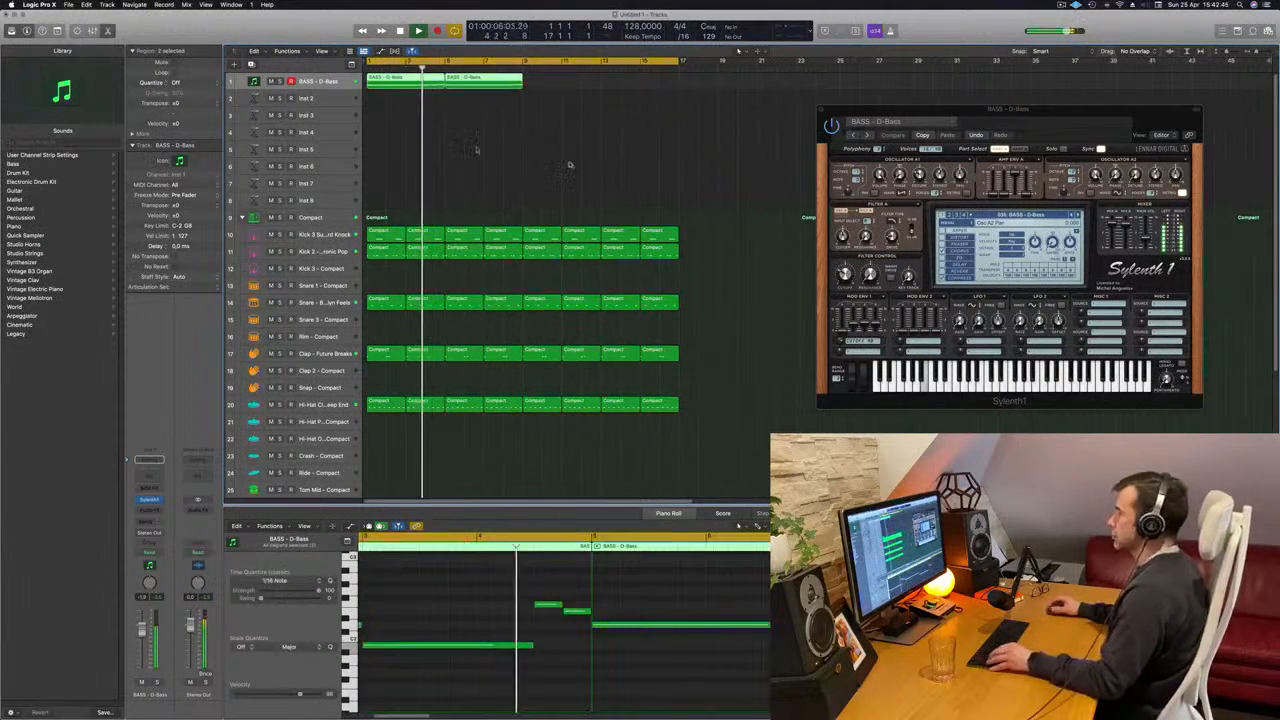
- Merge the ending of the bass line into one higher note, lengthened to reach bar 5
key("space")
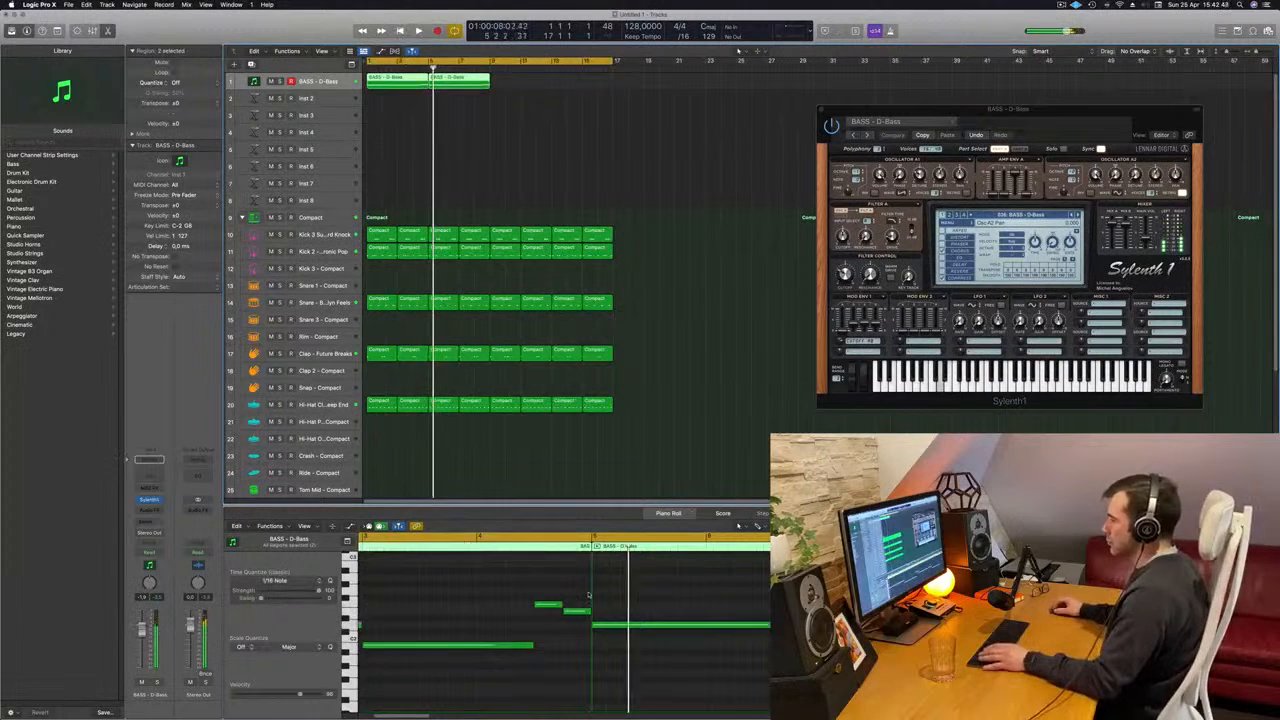
key("space")
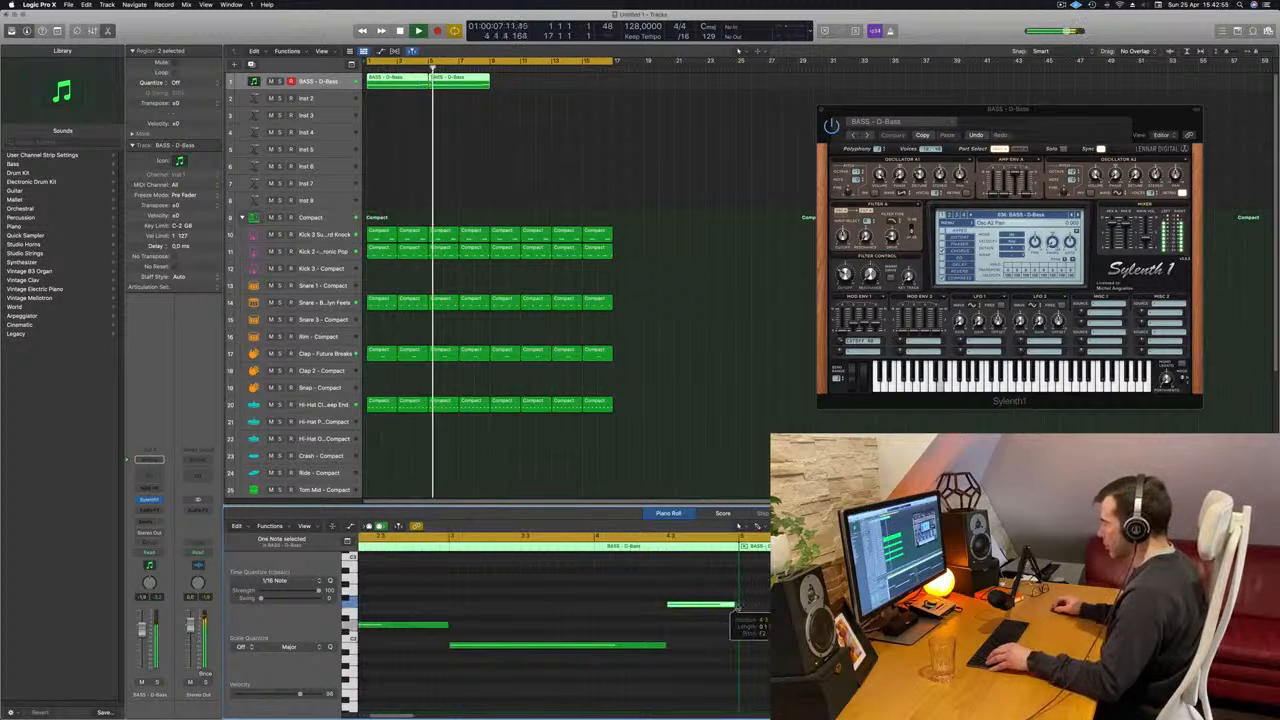
left_click(588, 111)
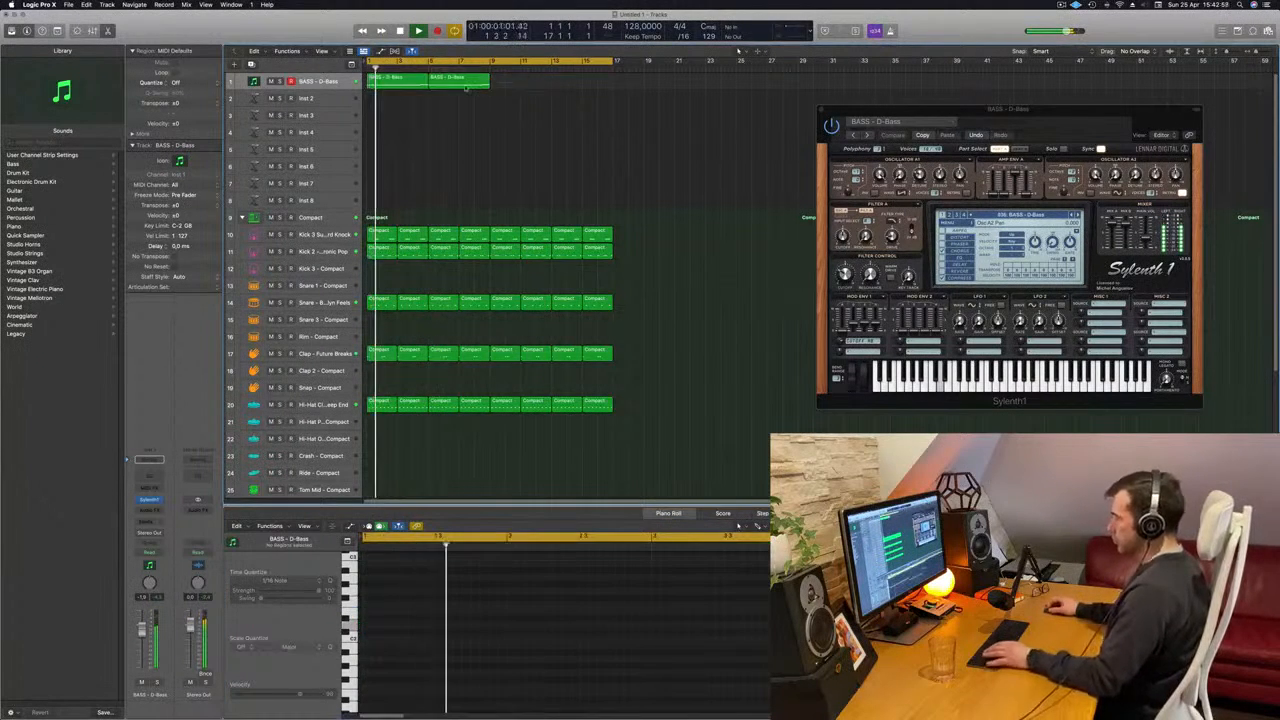
- Delete the outdated bass region copy at bar 5, stop playback and select the edited first region
left_click(456, 82)
key("Delete")
key("space")
left_click(387, 81)
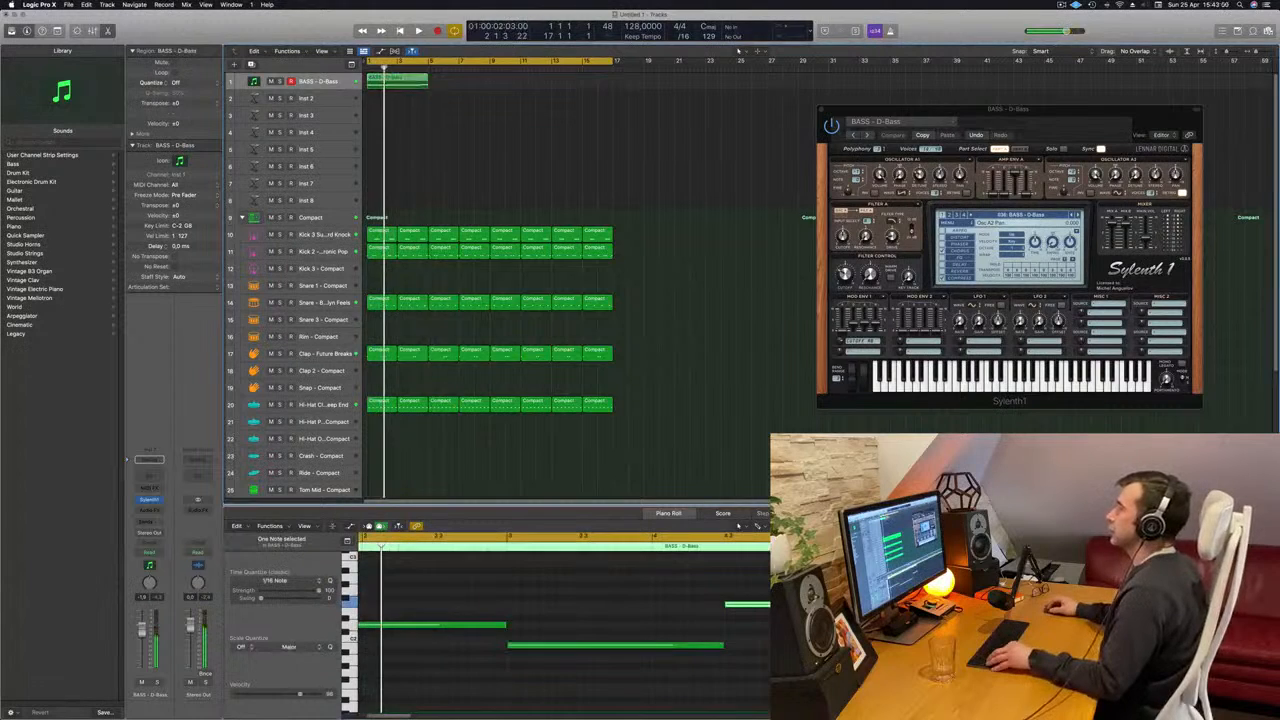
- Repeat the edited four-bar bass region up to bar 17 and show the Musical Typing keyboard
mouse_move(387, 81)
left_mouse_down()
mouse_move(530, 83)
mouse_move(399, 84)
left_mouse_up()
left_click(418, 82, "shift")
key("space")
key("super+k")
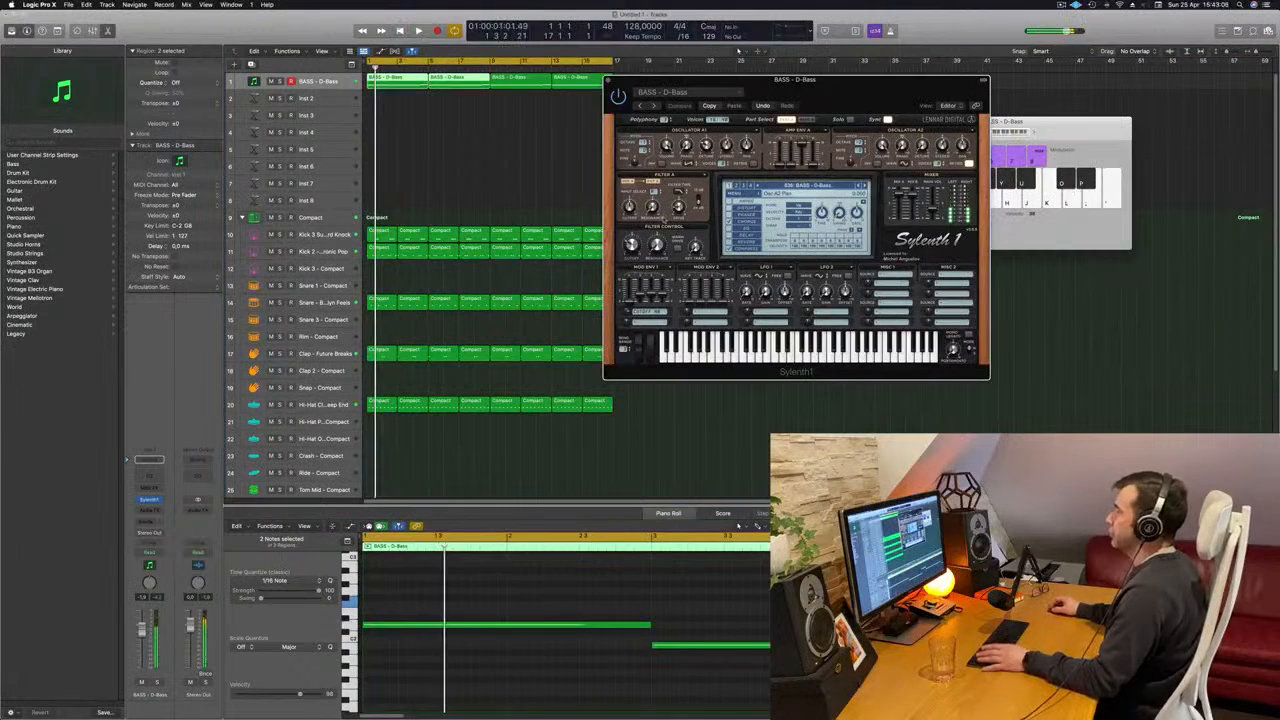
- Play the arrangement from the start, switching between the D-Bass and Kick 2 tracks to check bass against kick
key("space")
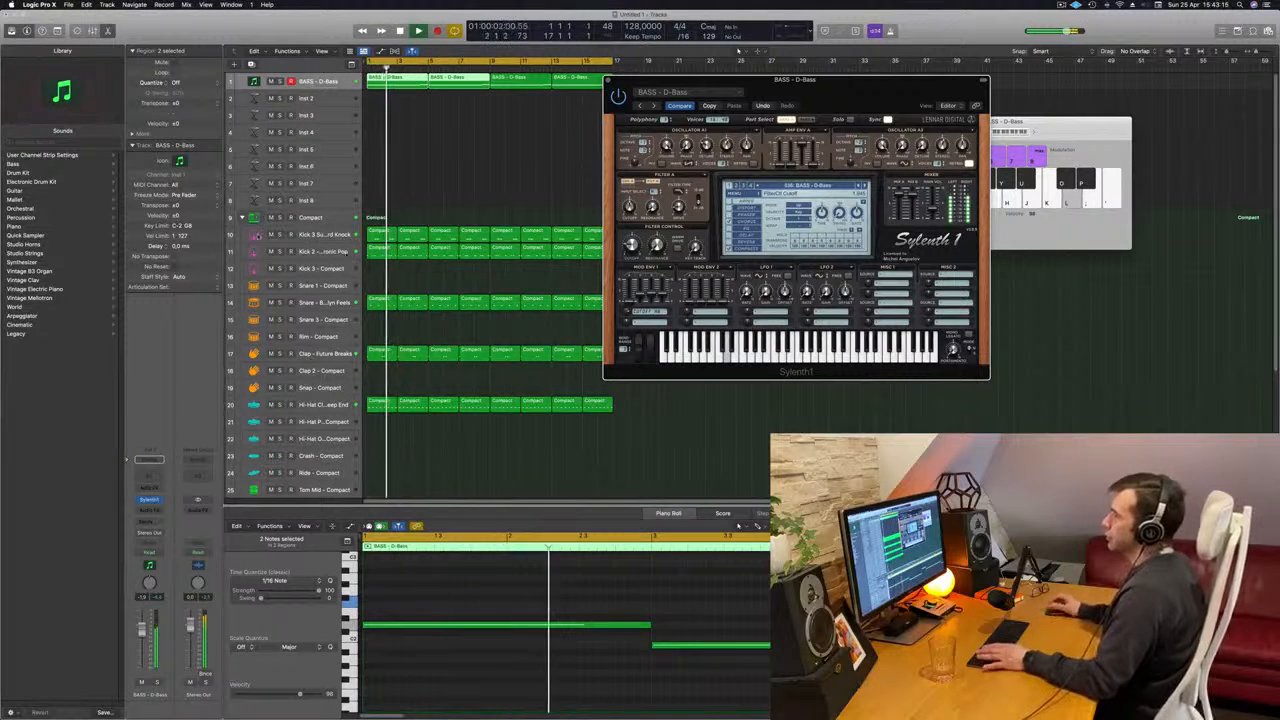
left_click(316, 252)
key("space")
key("space")
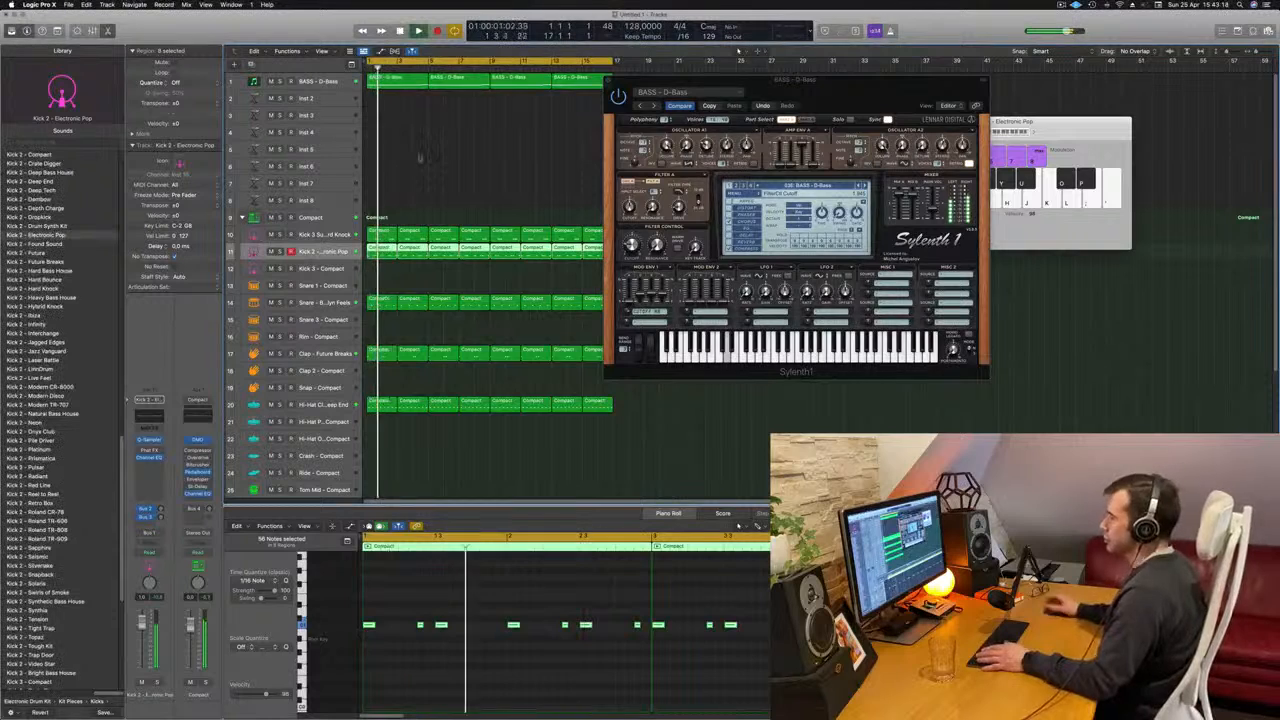
key("space")
key("space")
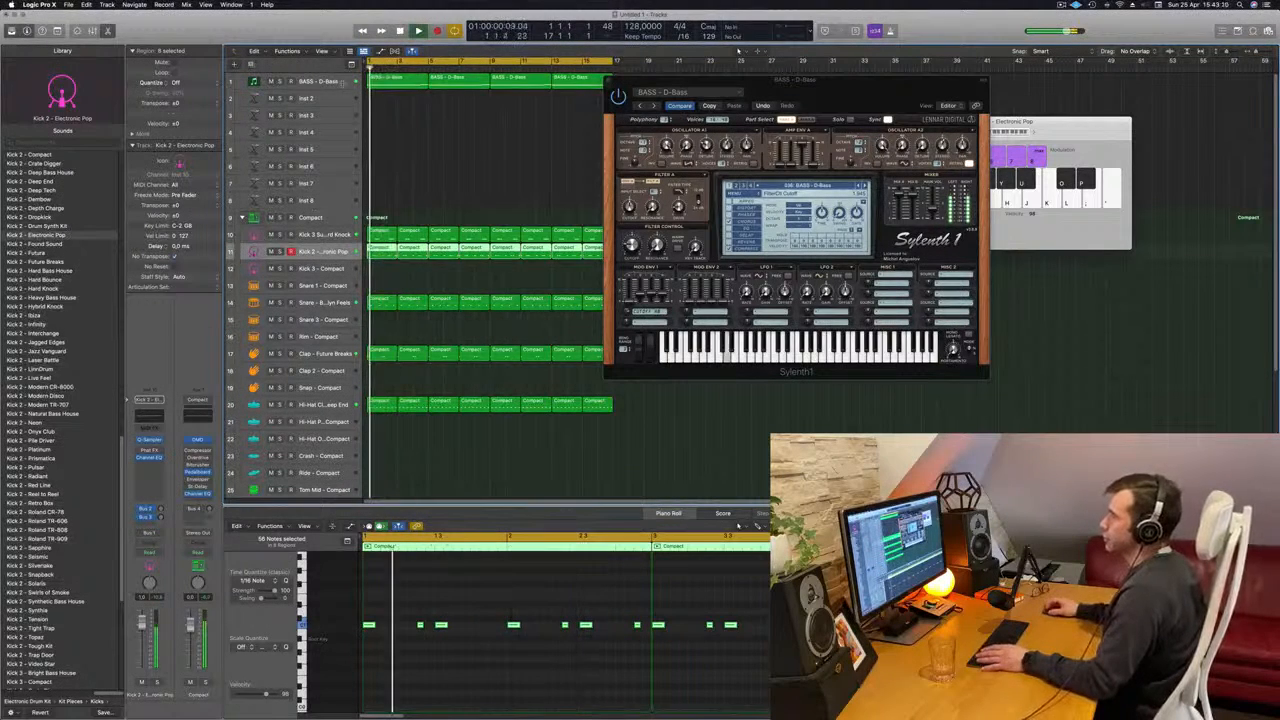
left_click(318, 82)
key("space")
key("space")
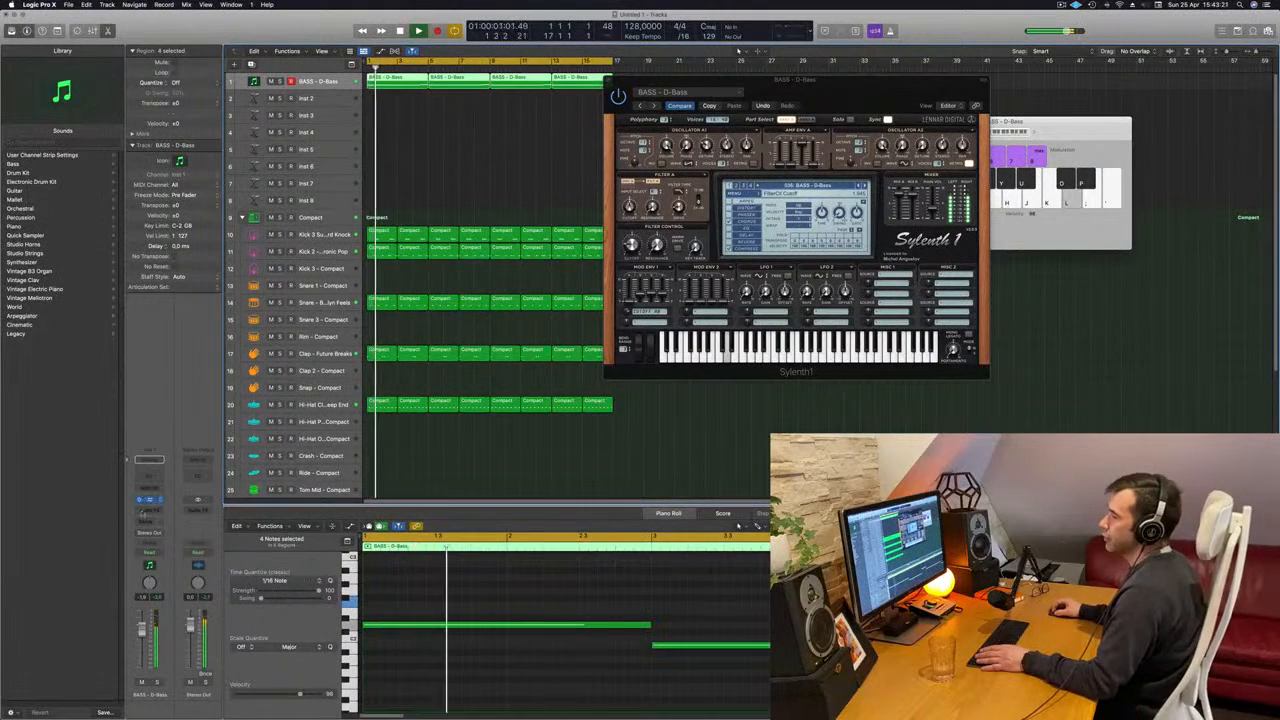
- Insert a stereo Compressor on the D-Bass track after Sylenth1
left_click(148, 509)
mouse_move(156, 538)
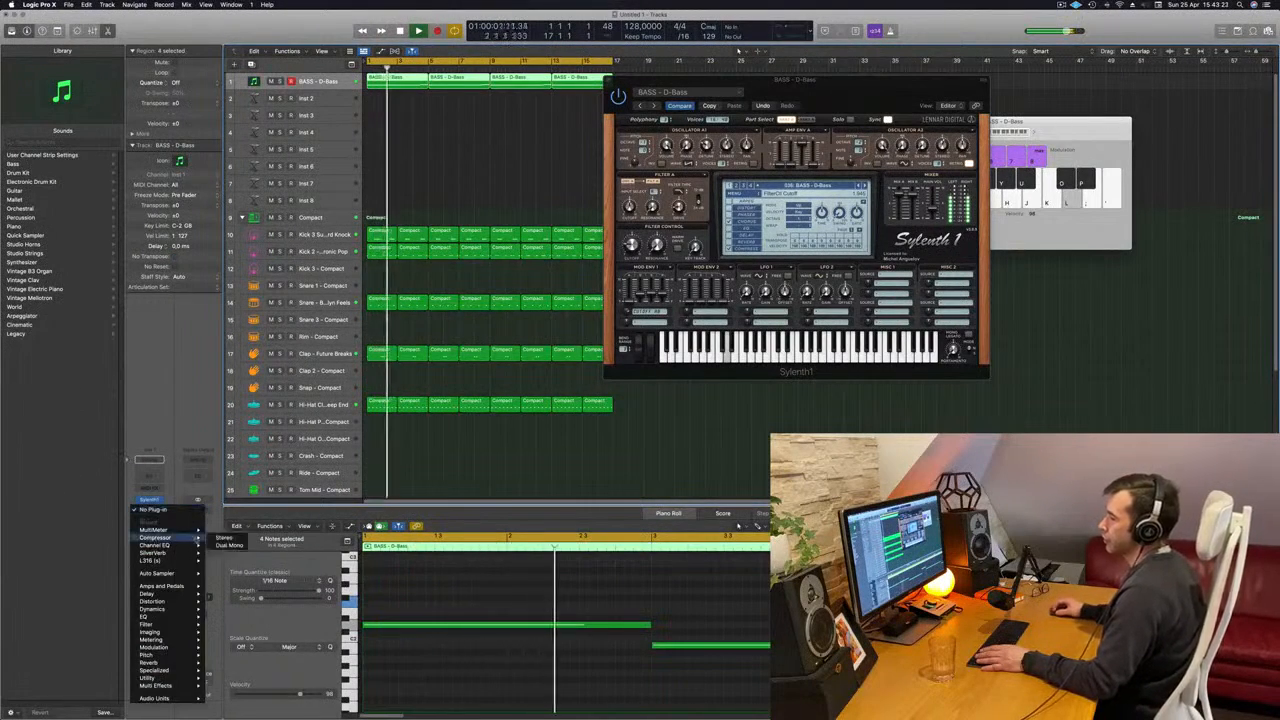
left_click(220, 538)
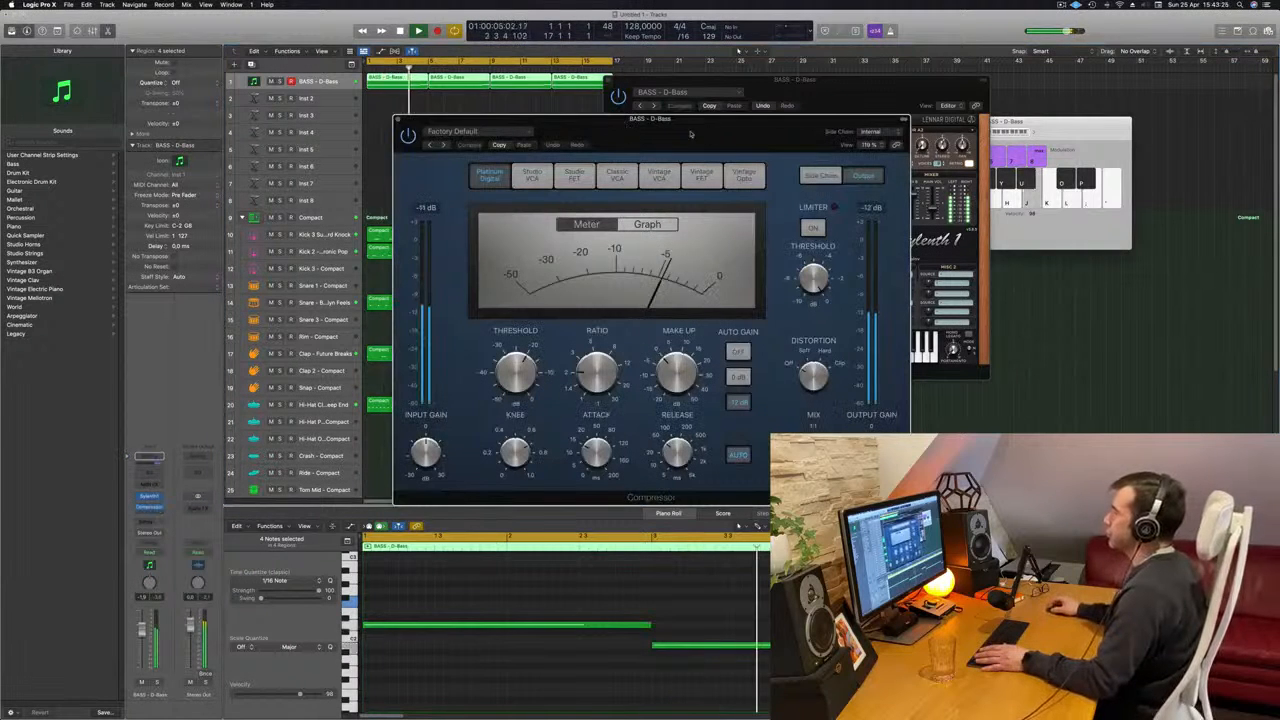
- Try Bus 2 as the D-Bass compressor's side-chain source and select the Kick 2 track to check its routing
mouse_move(873, 158)
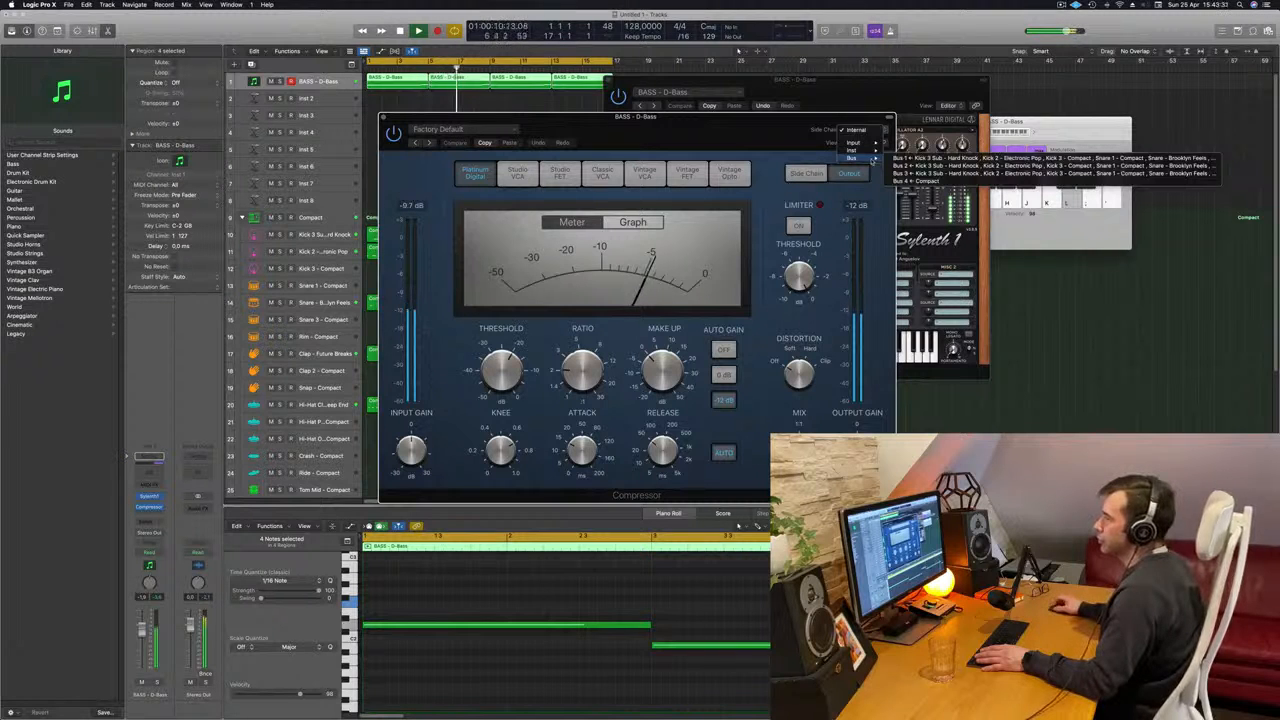
left_click(895, 166)
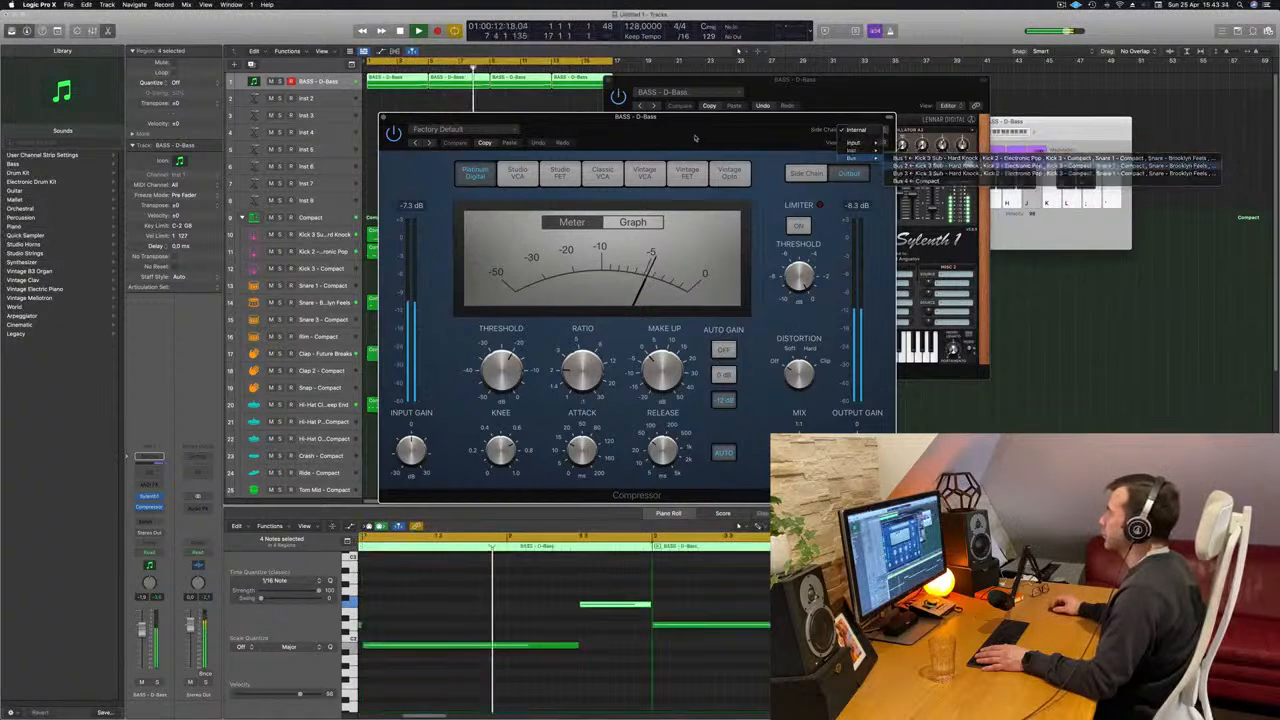
left_click_drag(747, 133, 998, 113)
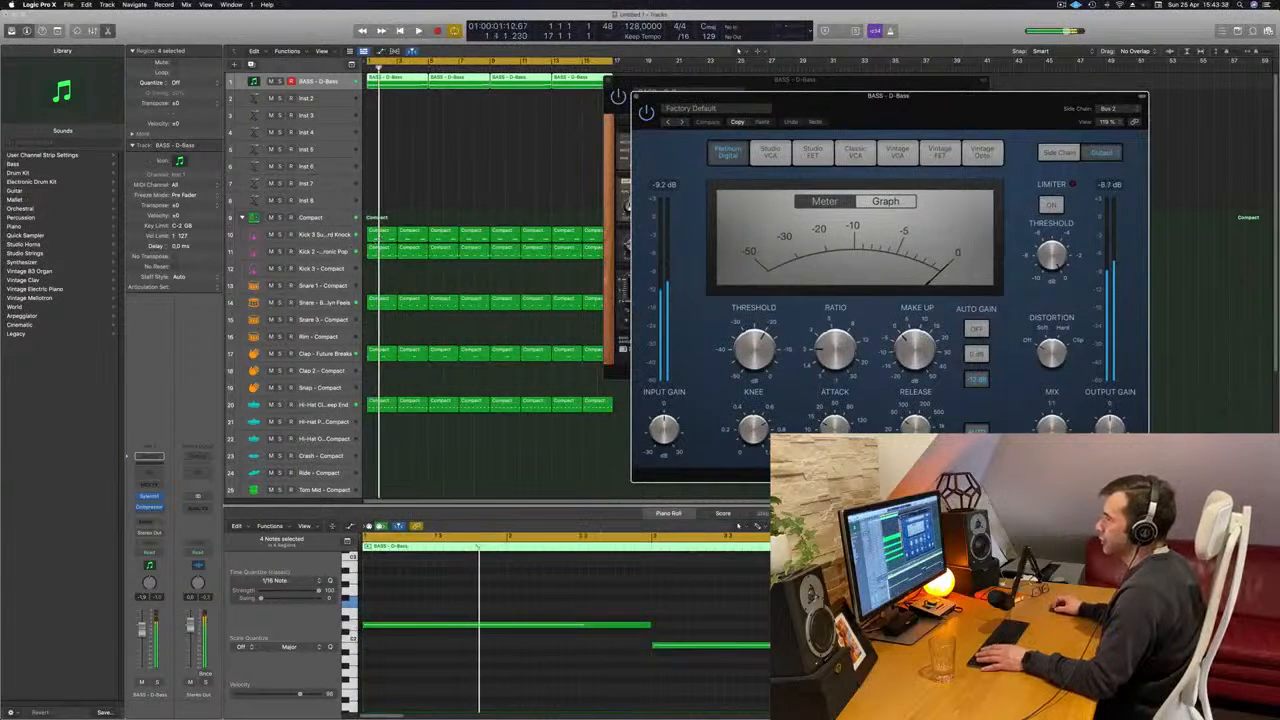
left_click(324, 252)
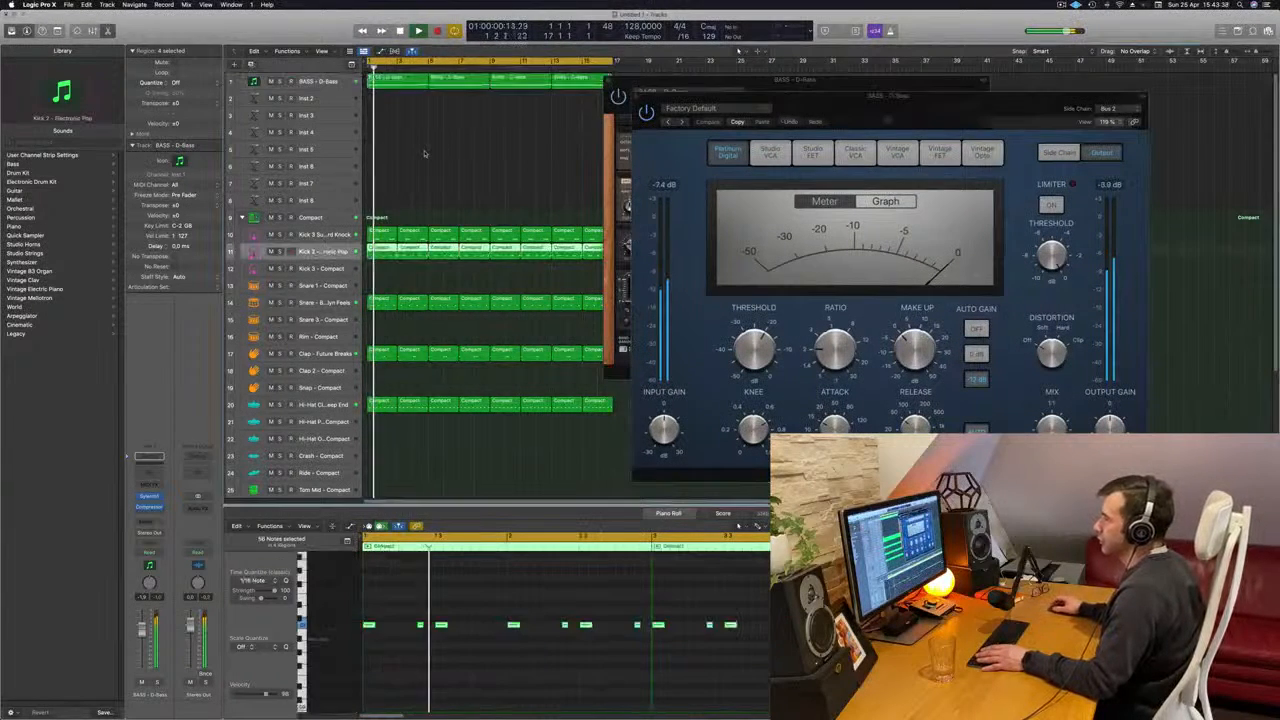
left_click(1113, 108)
left_click(911, 118)
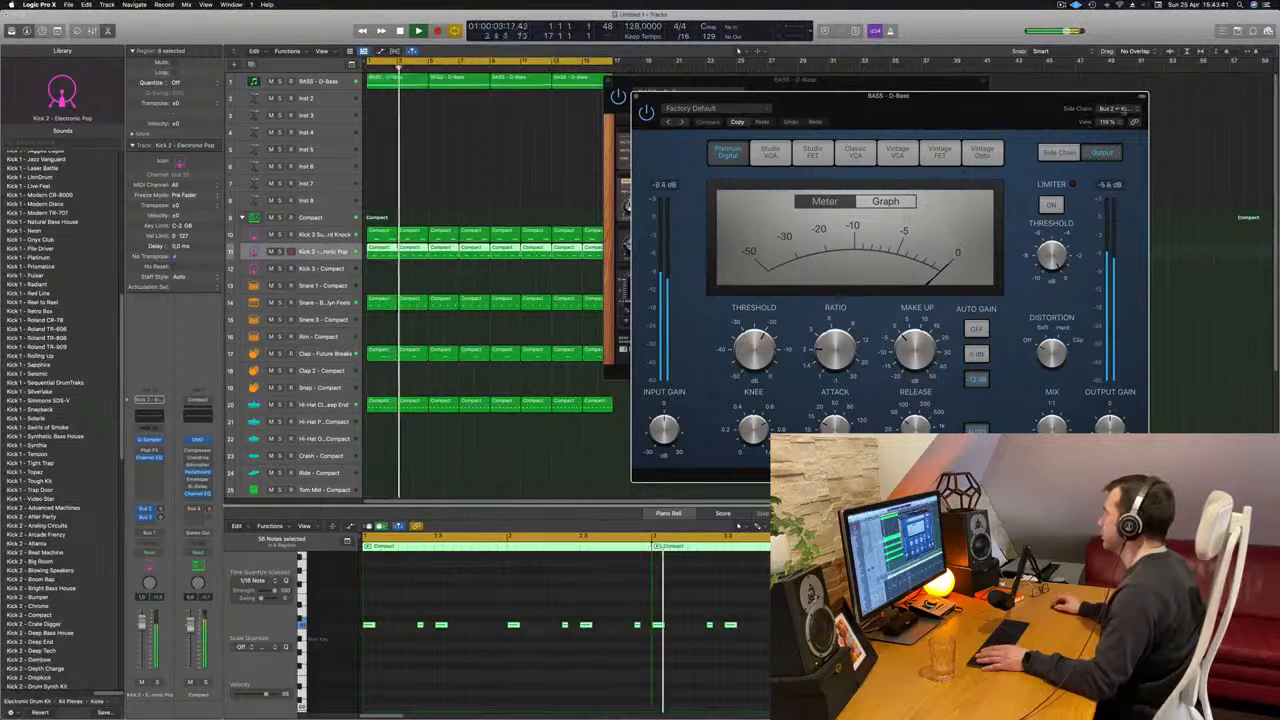
- Set the D-Bass compressor's side-chain source to Kick 2 - Electronic Pop (Inst 10)
left_click_drag(911, 118, 651, 127)
left_click(860, 117)
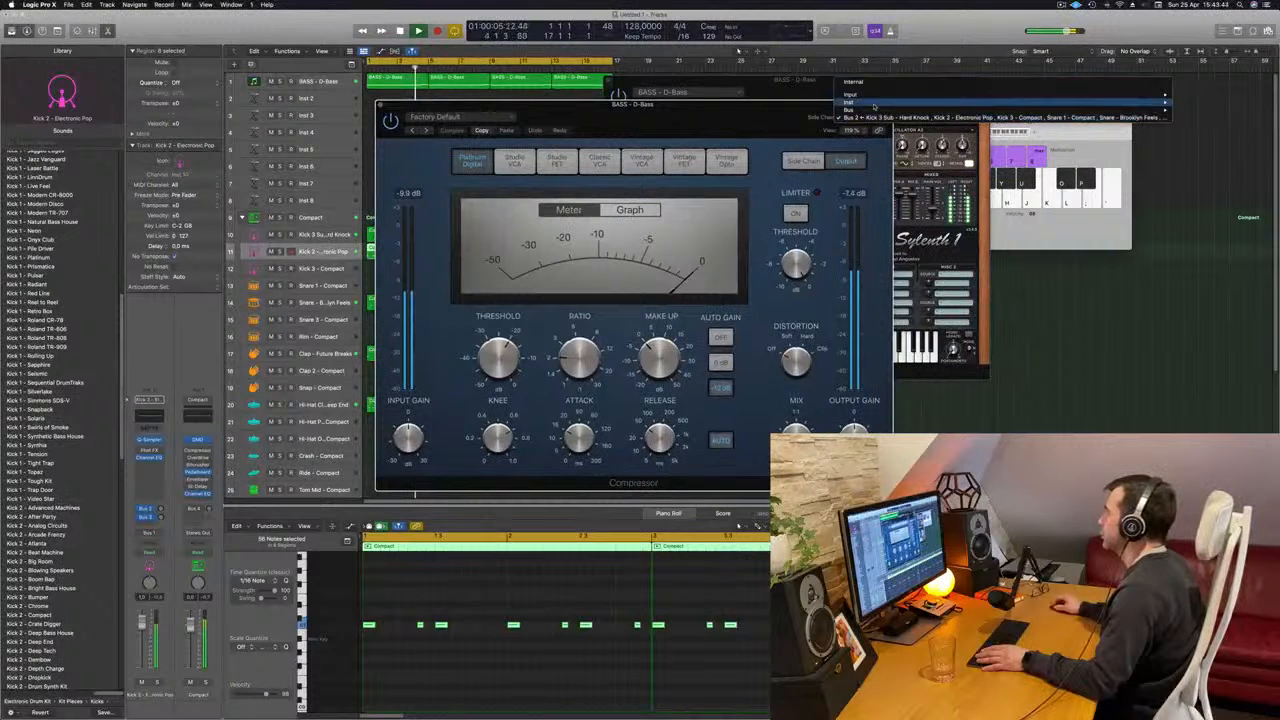
mouse_move(873, 101)
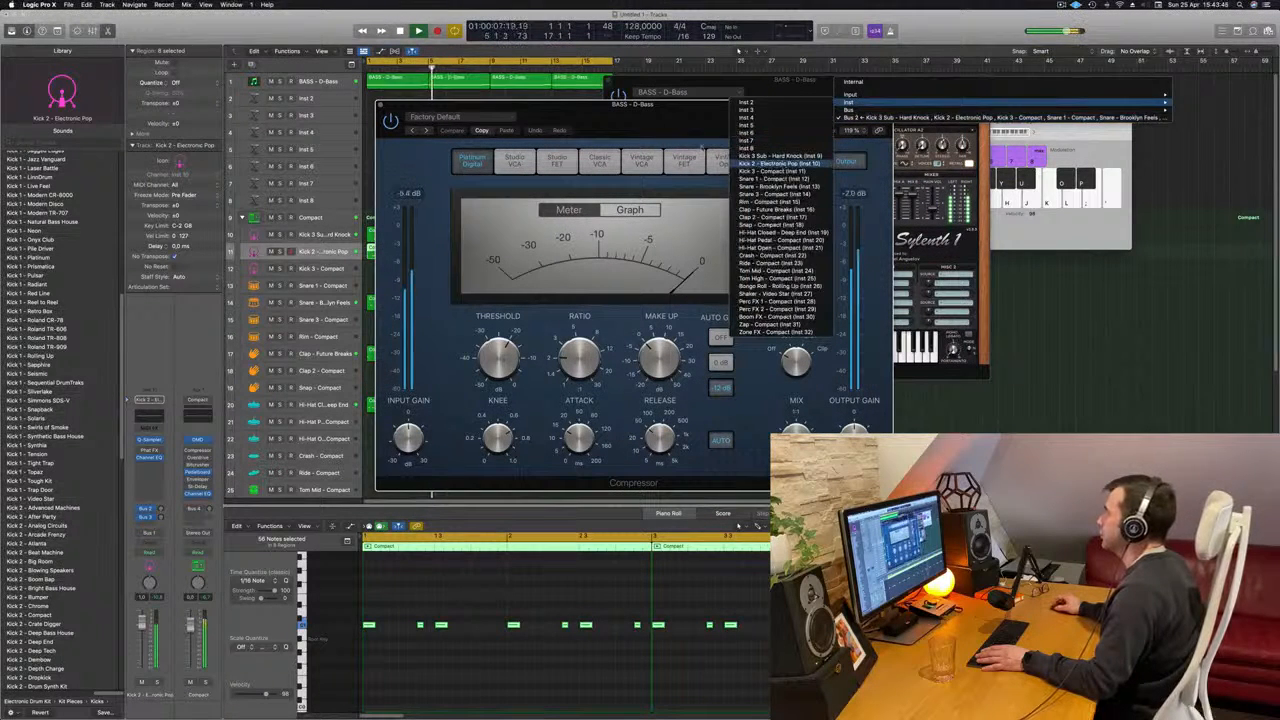
left_click(780, 162)
left_click_drag(700, 104, 853, 115)
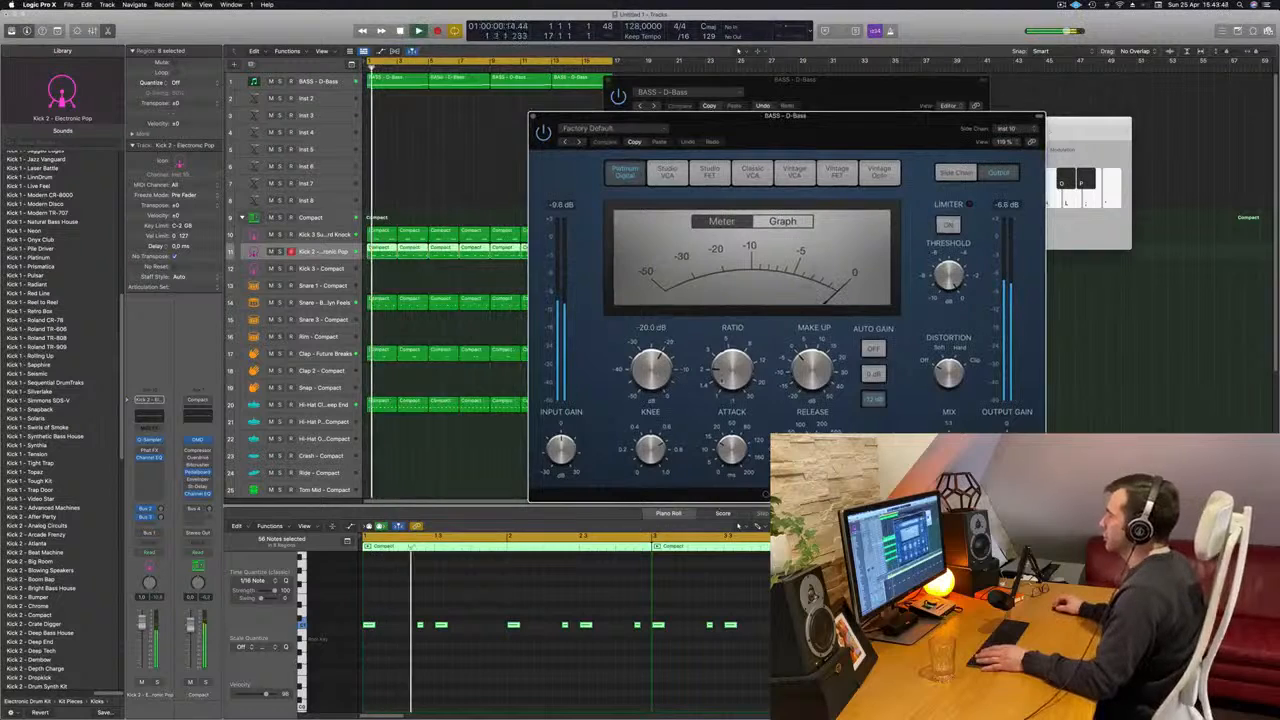
- Raise the compressor's ratio, lower its threshold and set the attack to 119 ms while the beat plays
left_click_drag(732, 371, 732, 350)
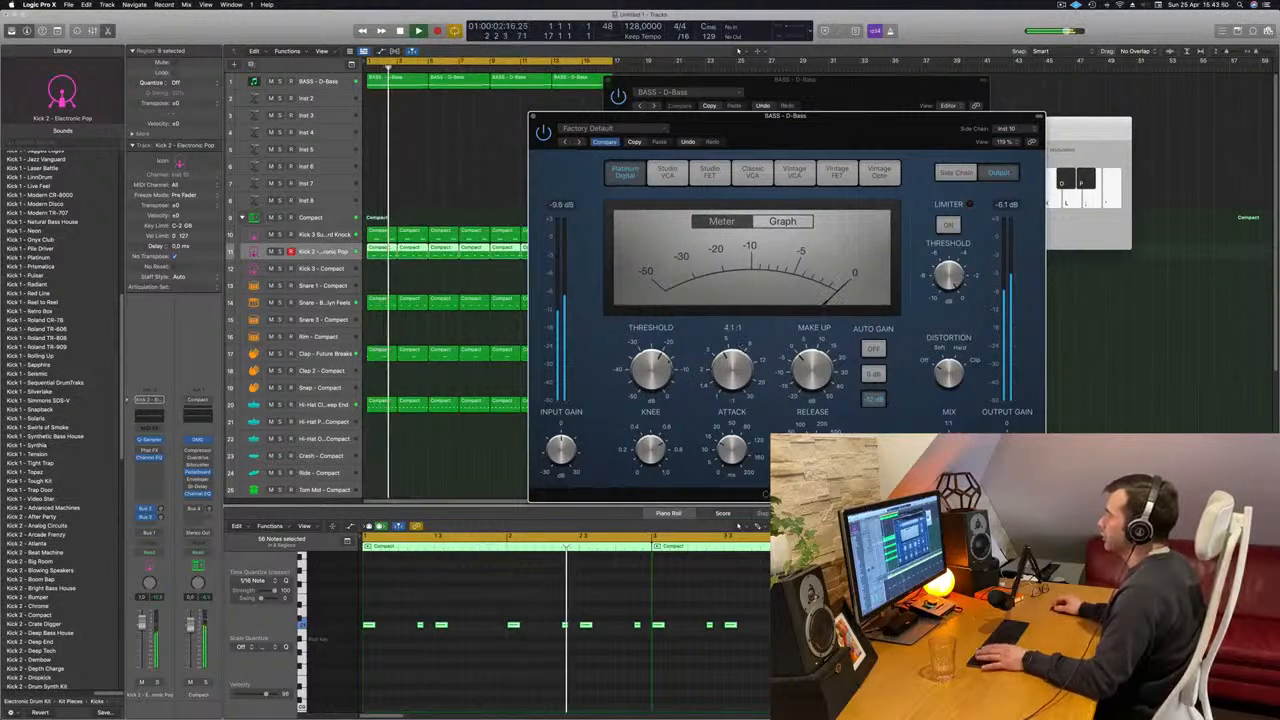
key("space")
key("space")
left_click_drag(653, 369, 651, 380)
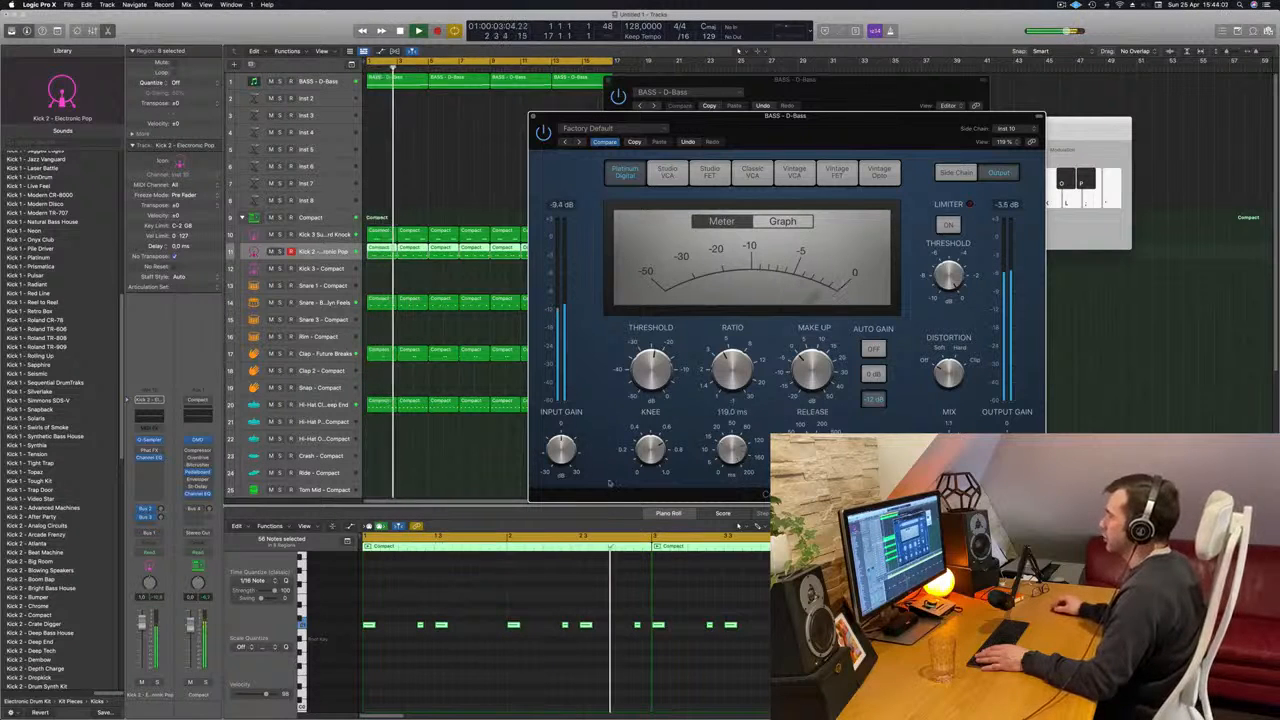
- Close the D-Bass Compressor and Sylenth1 windows
left_click_drag(534, 117, 500, 145)
left_click(500, 144)
left_click_drag(764, 79, 656, 162)
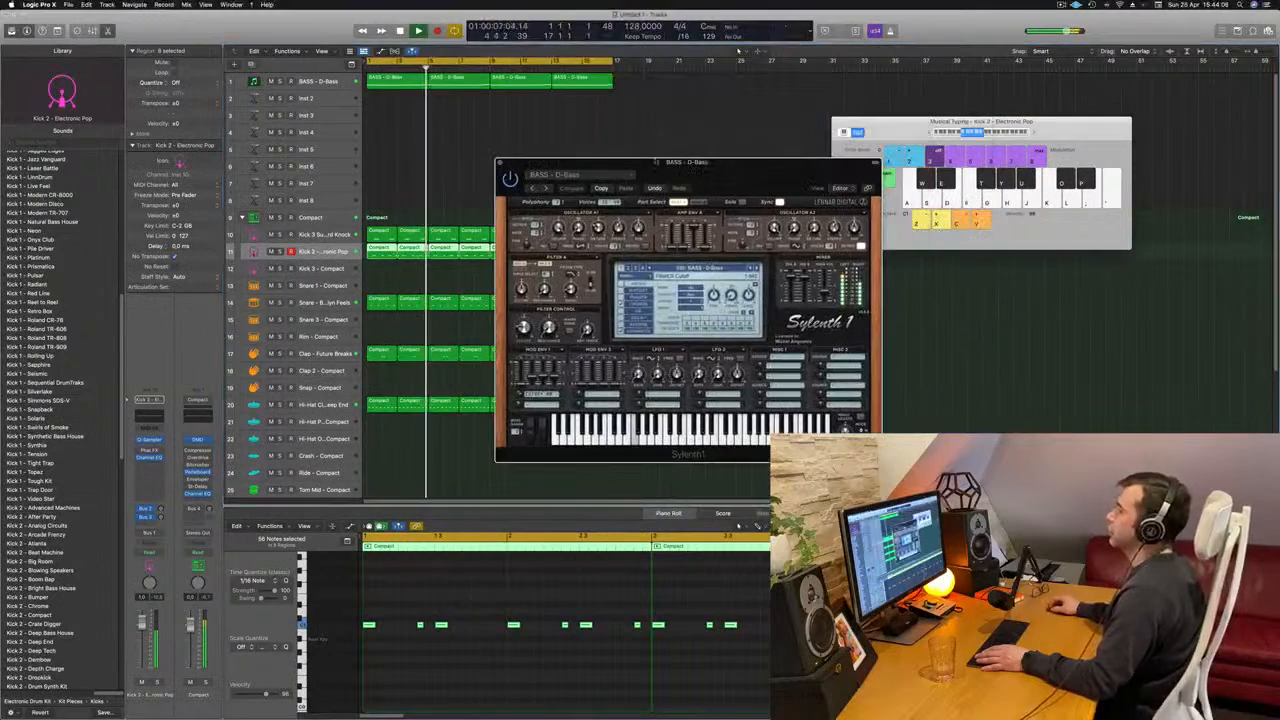
left_click(500, 165)
left_click(486, 170)
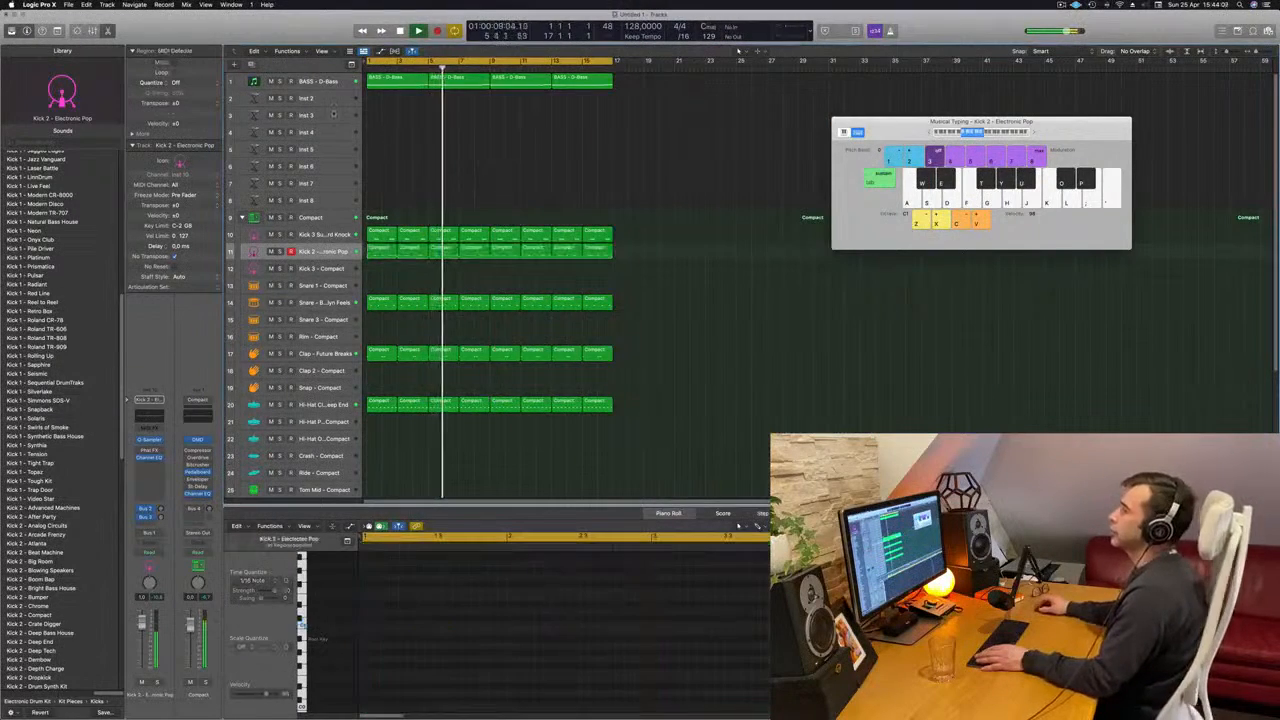
- Reopen Sylenth1 on the D-Bass track, adjust its filter control during playback from the start, and close it
left_click(326, 84)
key("Return")
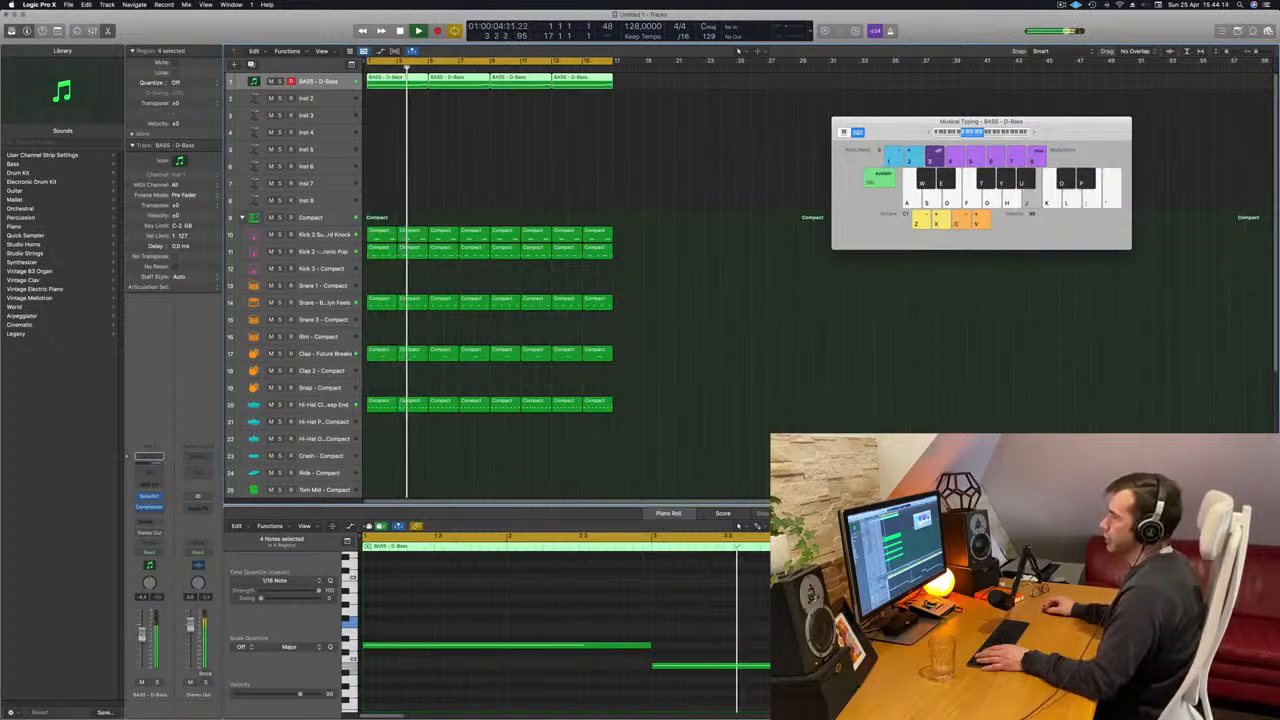
left_click(148, 496)
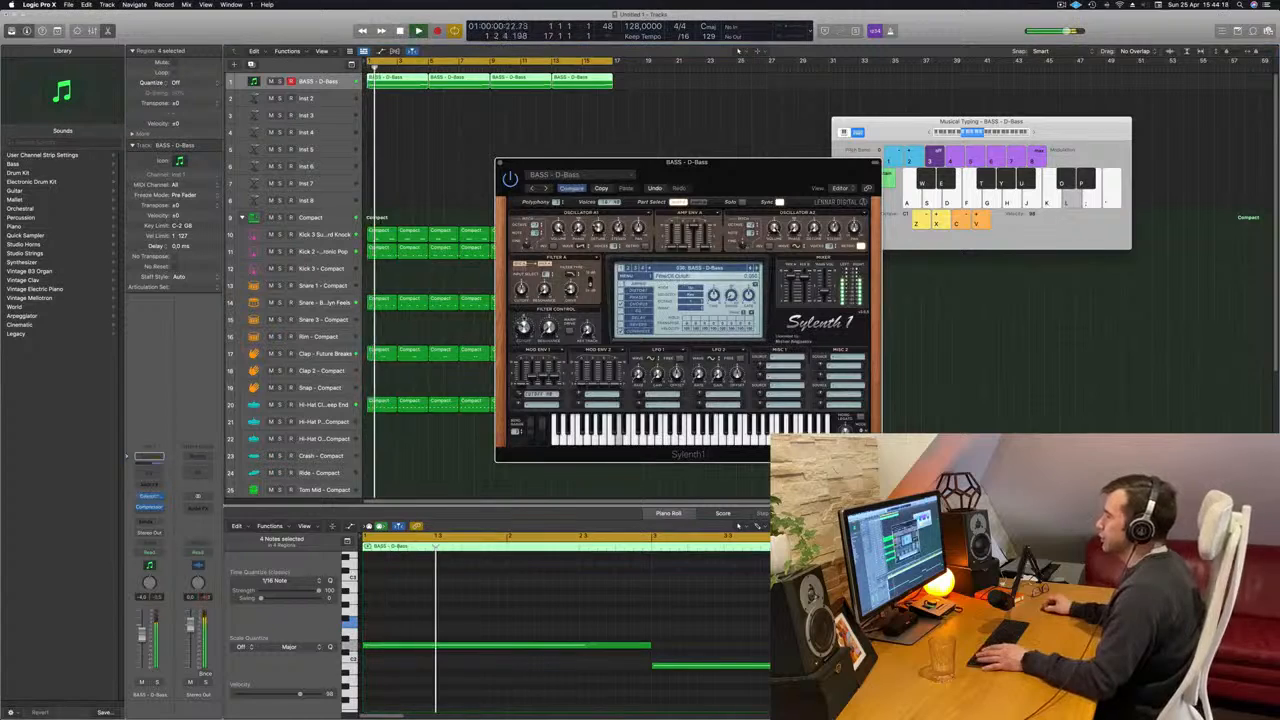
left_click_drag(730, 180, 773, 167)
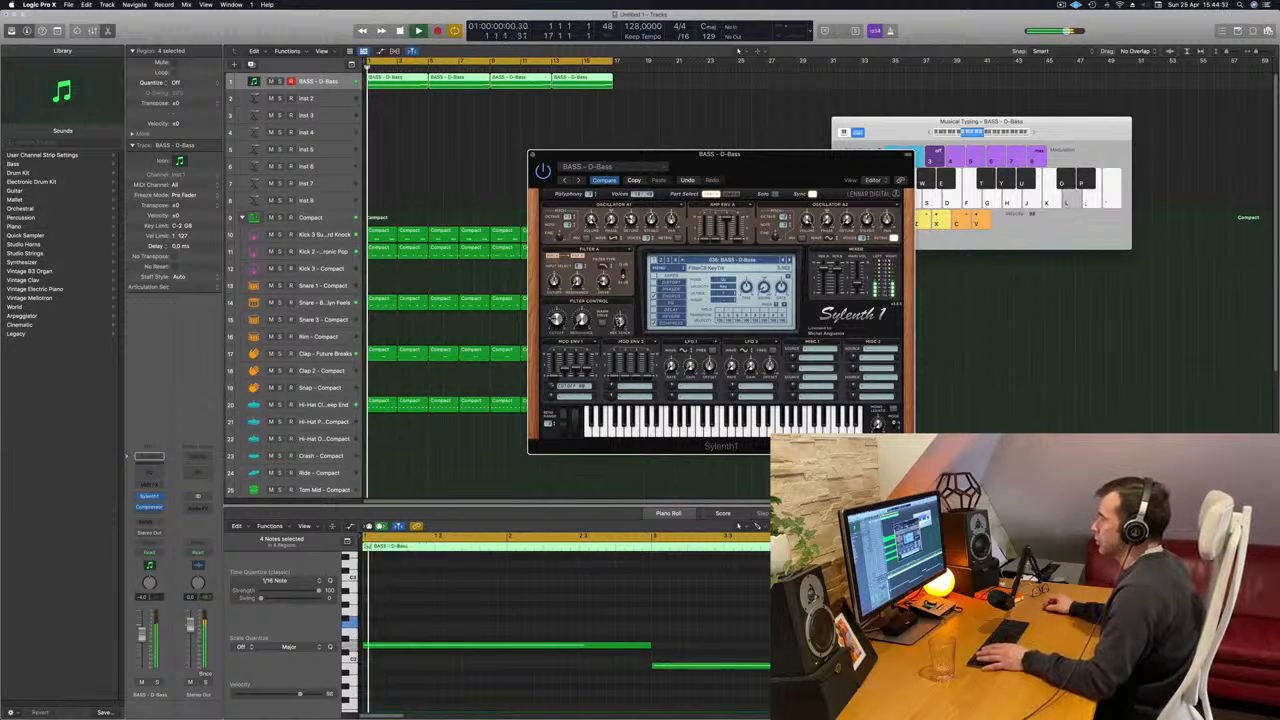
key("space")
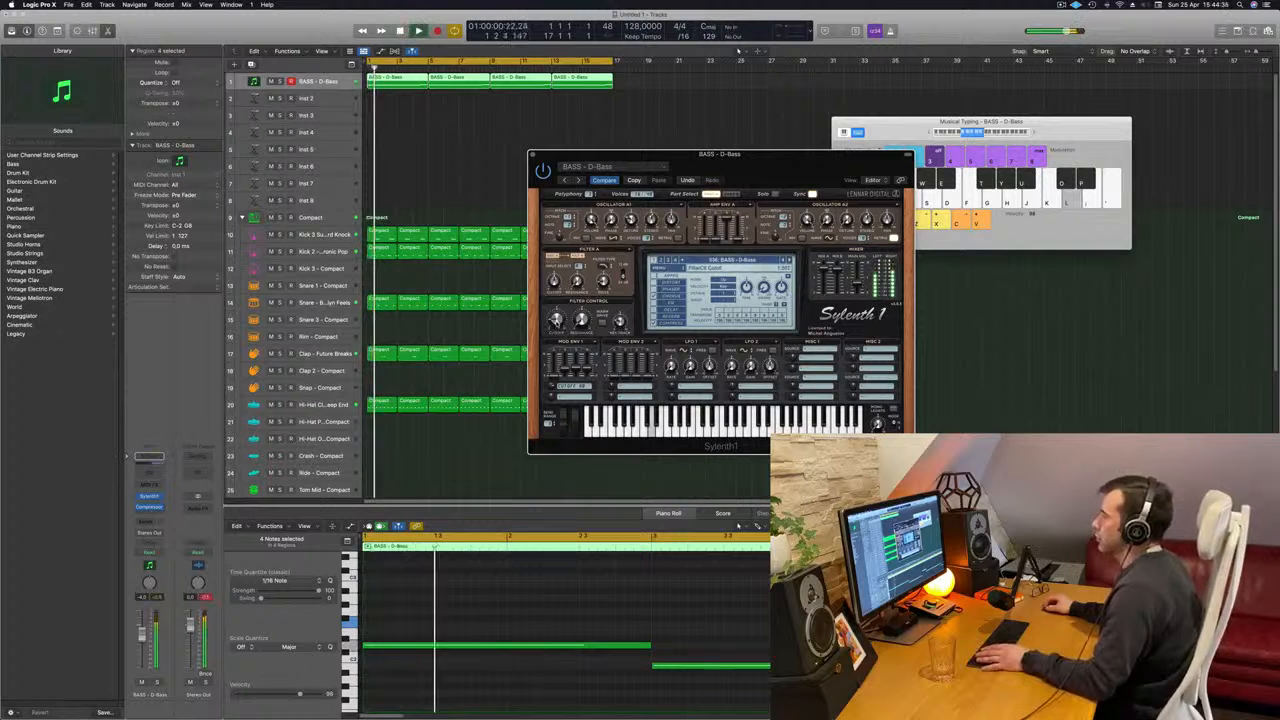
left_click_drag(795, 152, 673, 152)
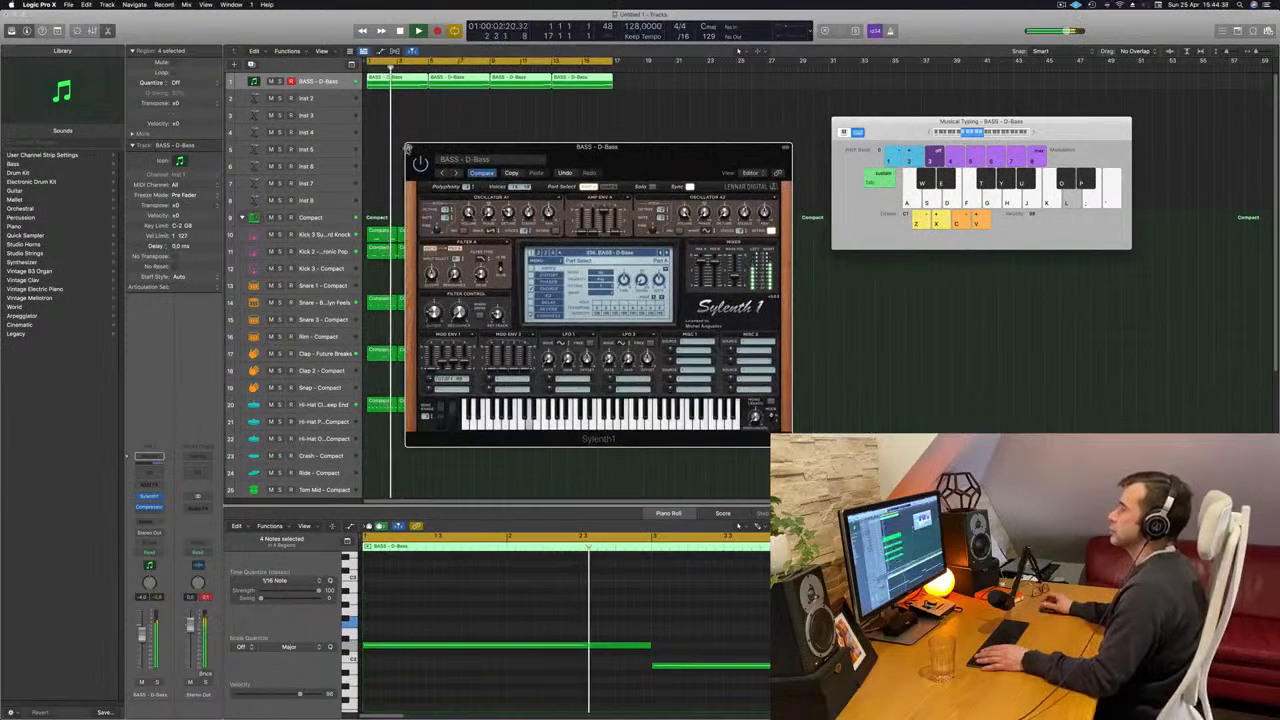
left_click(410, 152)
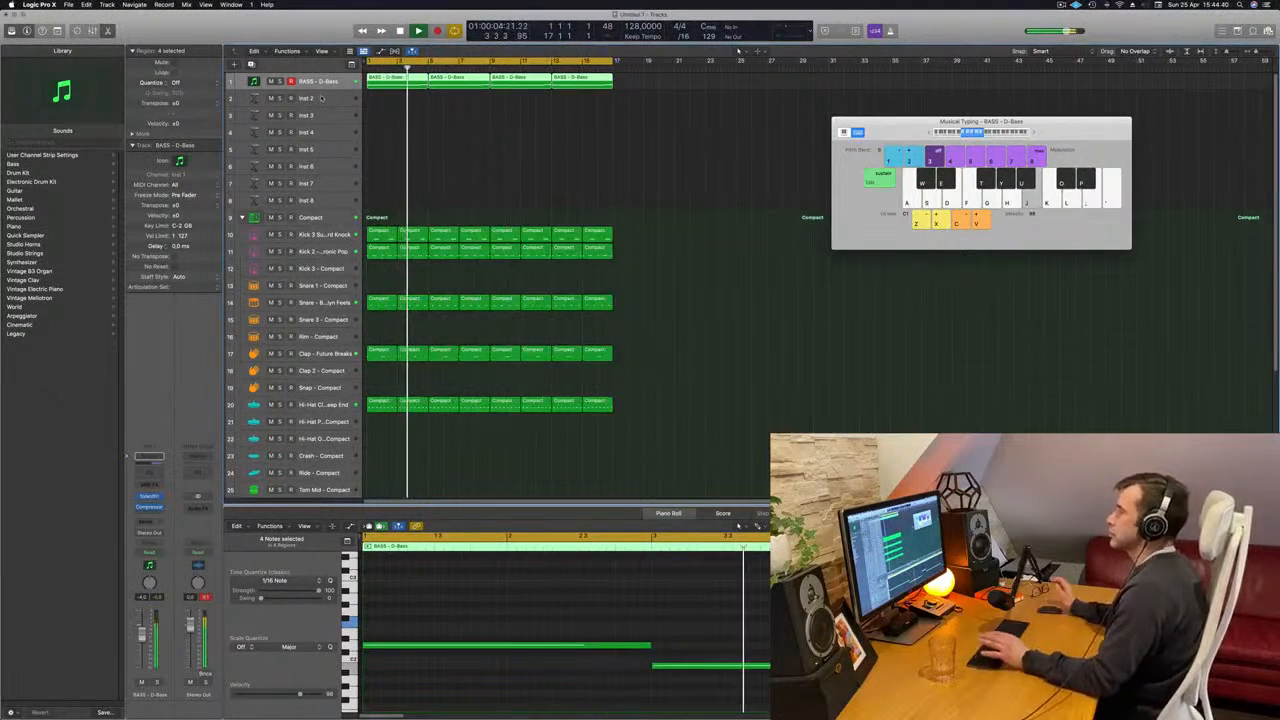
- View the Alchemy synth on the Inst 2 track, close it, and play the selected D-Bass track from the start
left_click(321, 98)
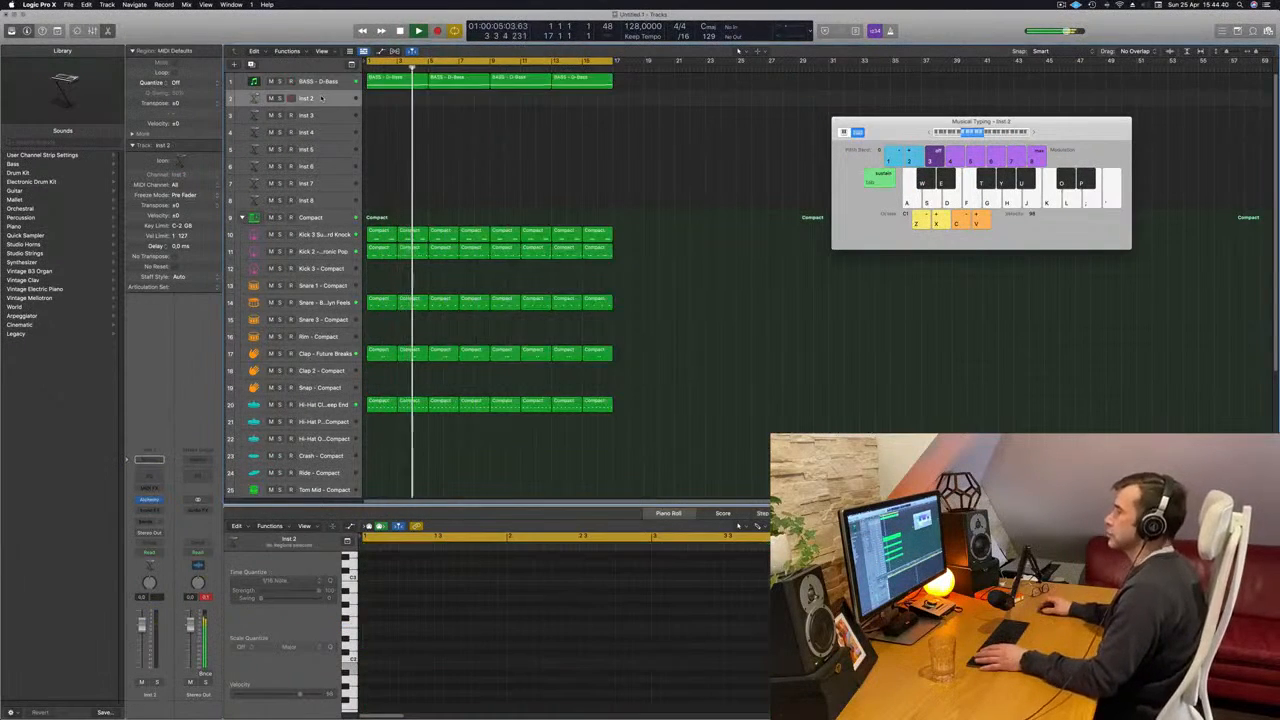
left_click(150, 500)
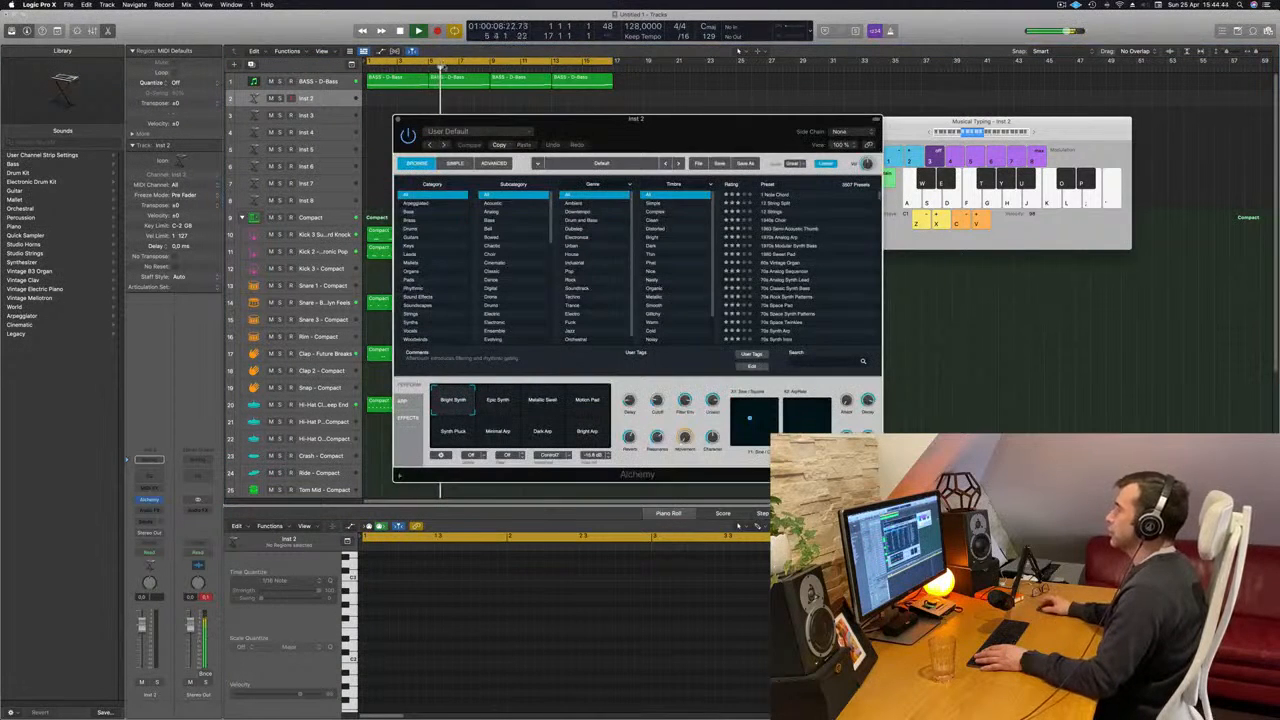
mouse_move(701, 142)
left_mouse_down()
mouse_move(666, 140)
mouse_move(688, 140)
left_mouse_up()
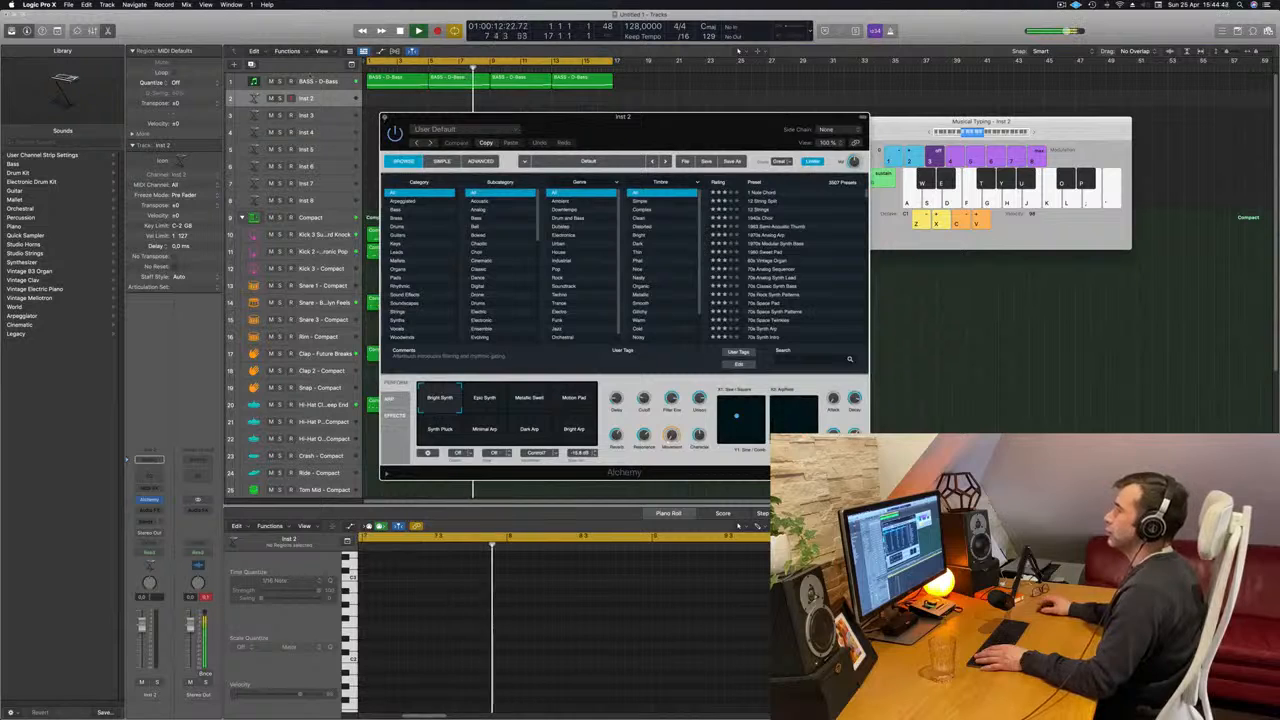
left_click(385, 117)
left_click(318, 81)
key("Return")
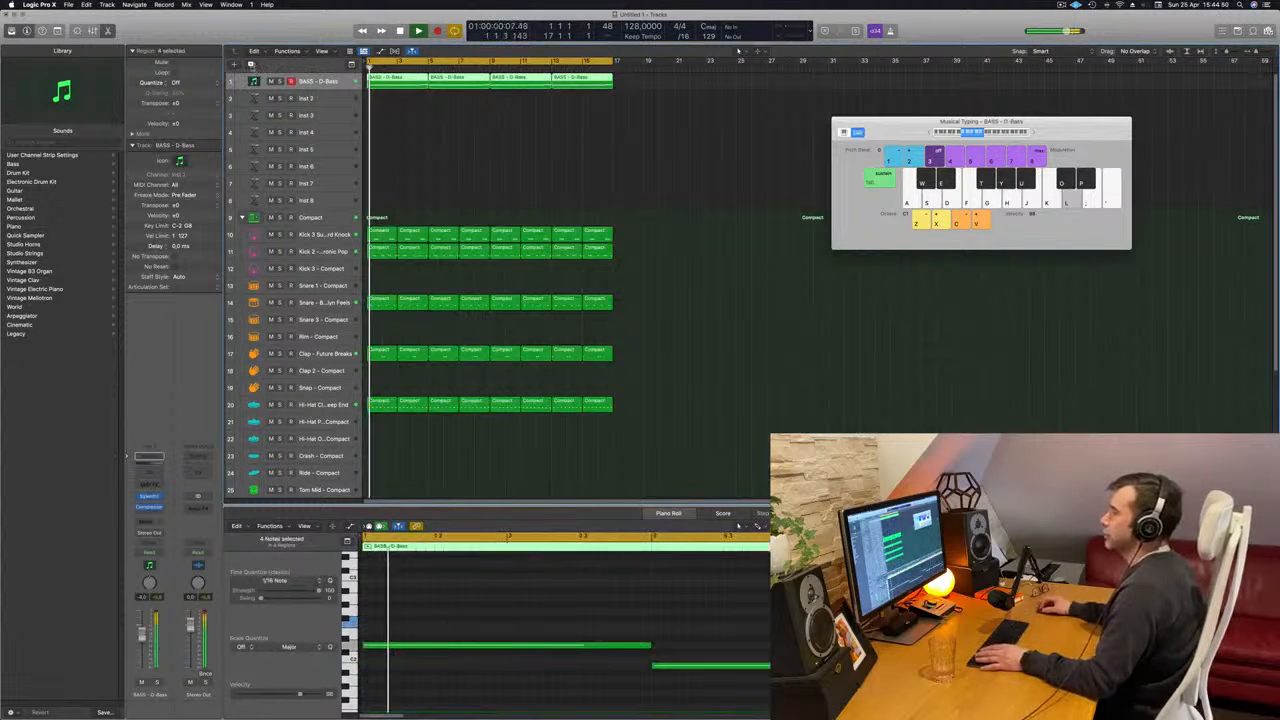
- Duplicate the D-Bass track with its settings and open Sylenth1 on the new track
key("super+d")
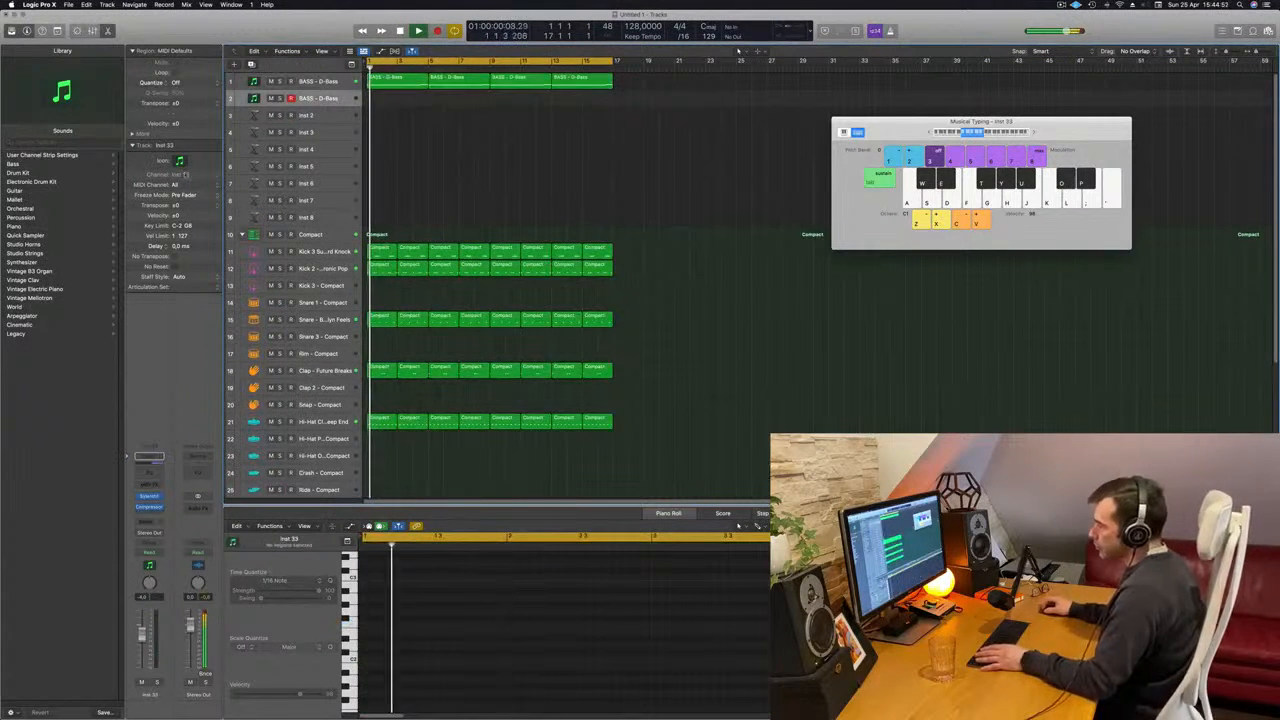
left_click(149, 496)
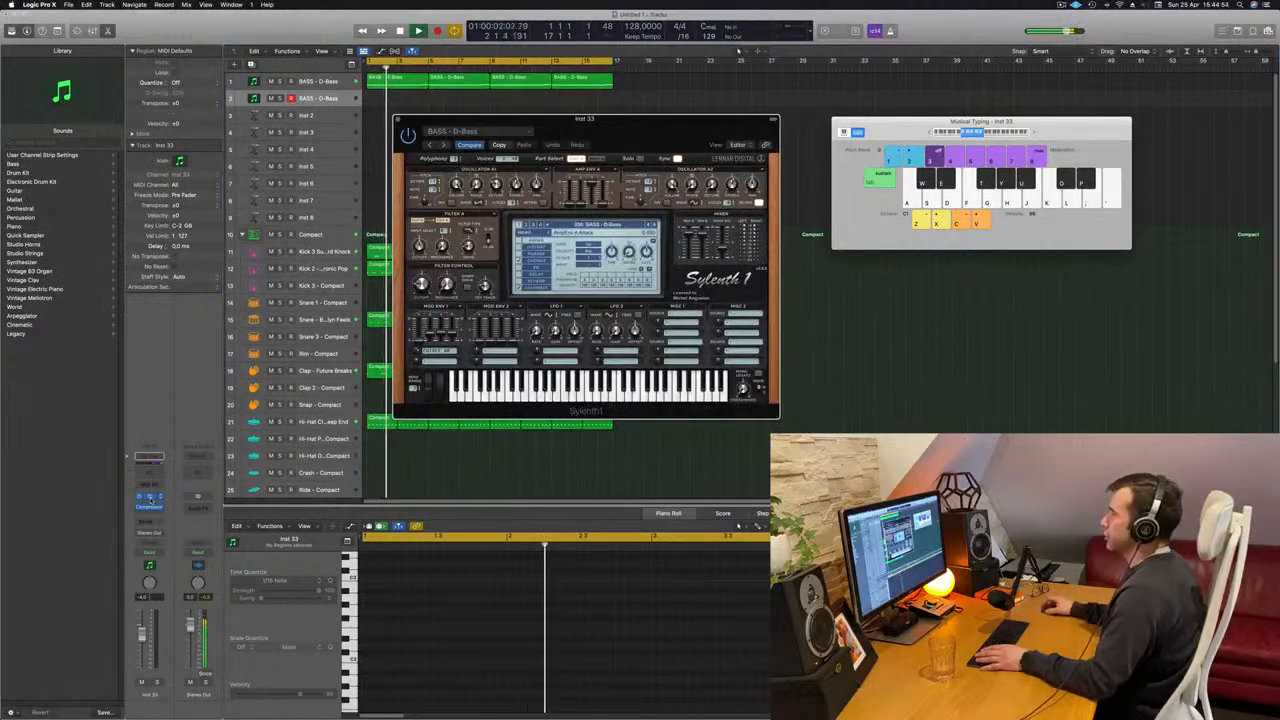
left_click_drag(645, 120, 572, 147)
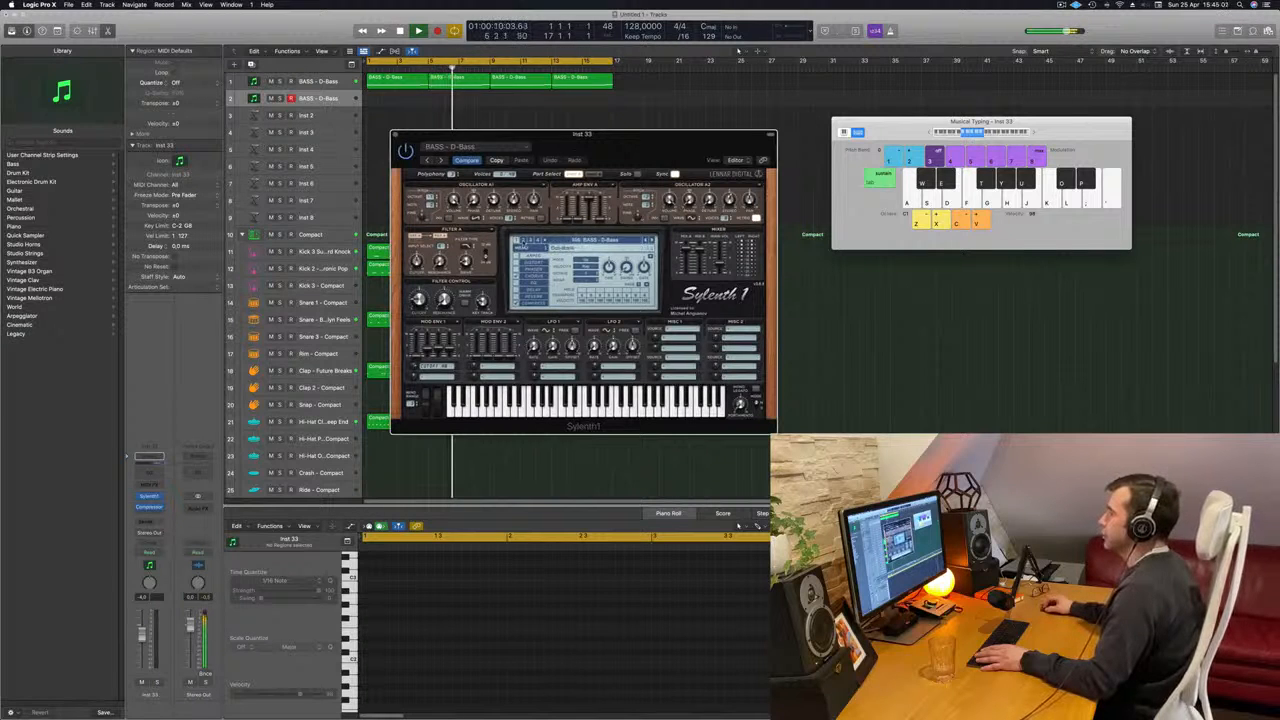
- Load the PAD - Anjuna Pad preset in the duplicated track's Sylenth1 and reposition the plug-in window
left_click(523, 240)
left_click(616, 242)
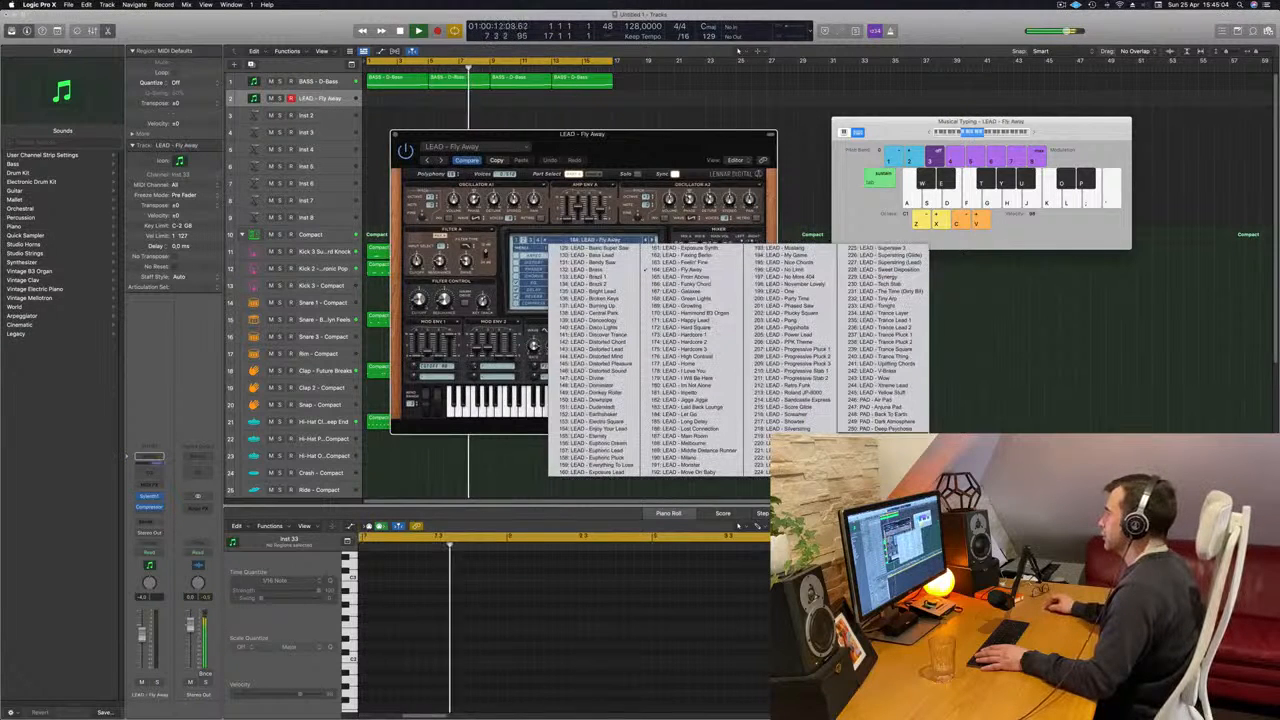
left_click(897, 407)
left_click_drag(600, 133, 820, 143)
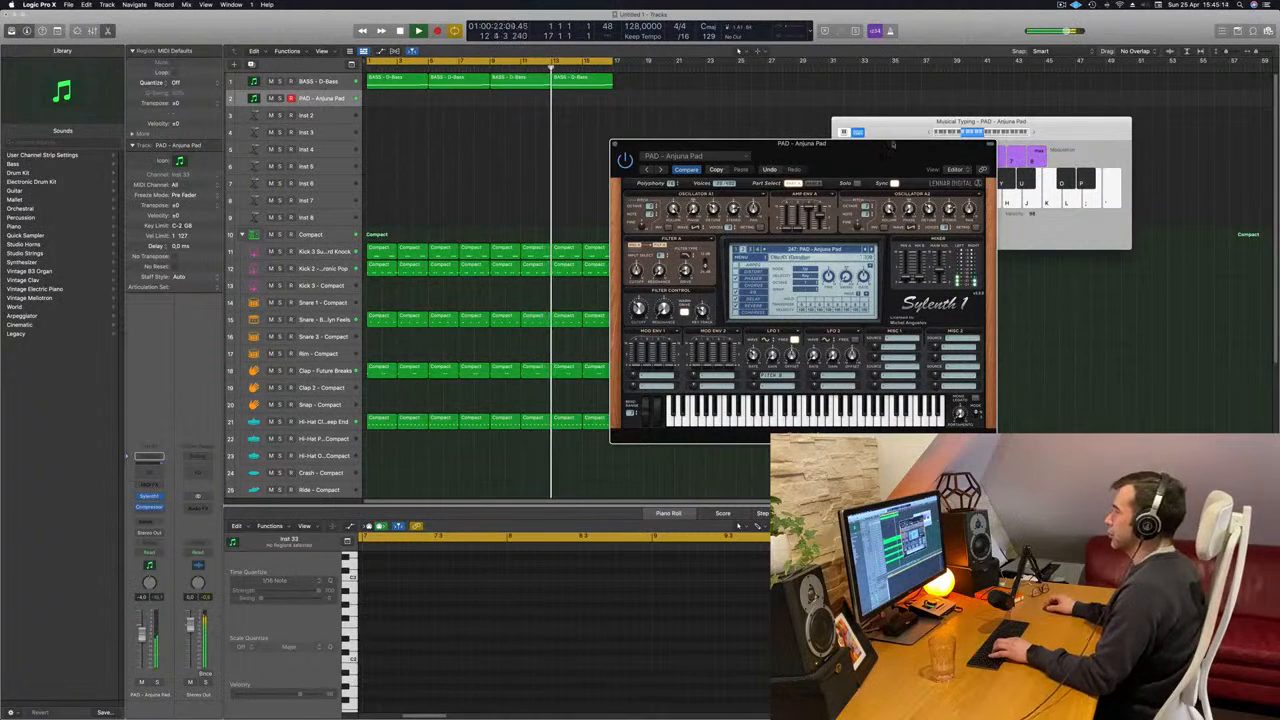
left_click_drag(845, 152, 807, 141)
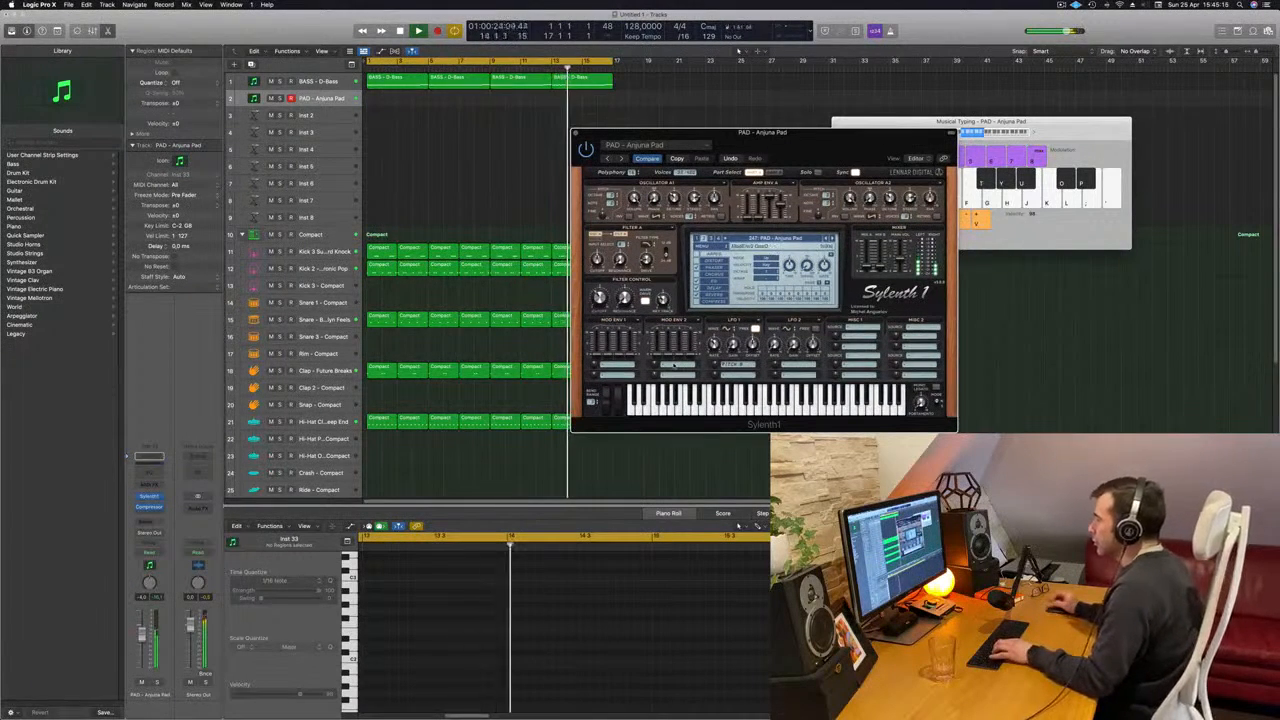
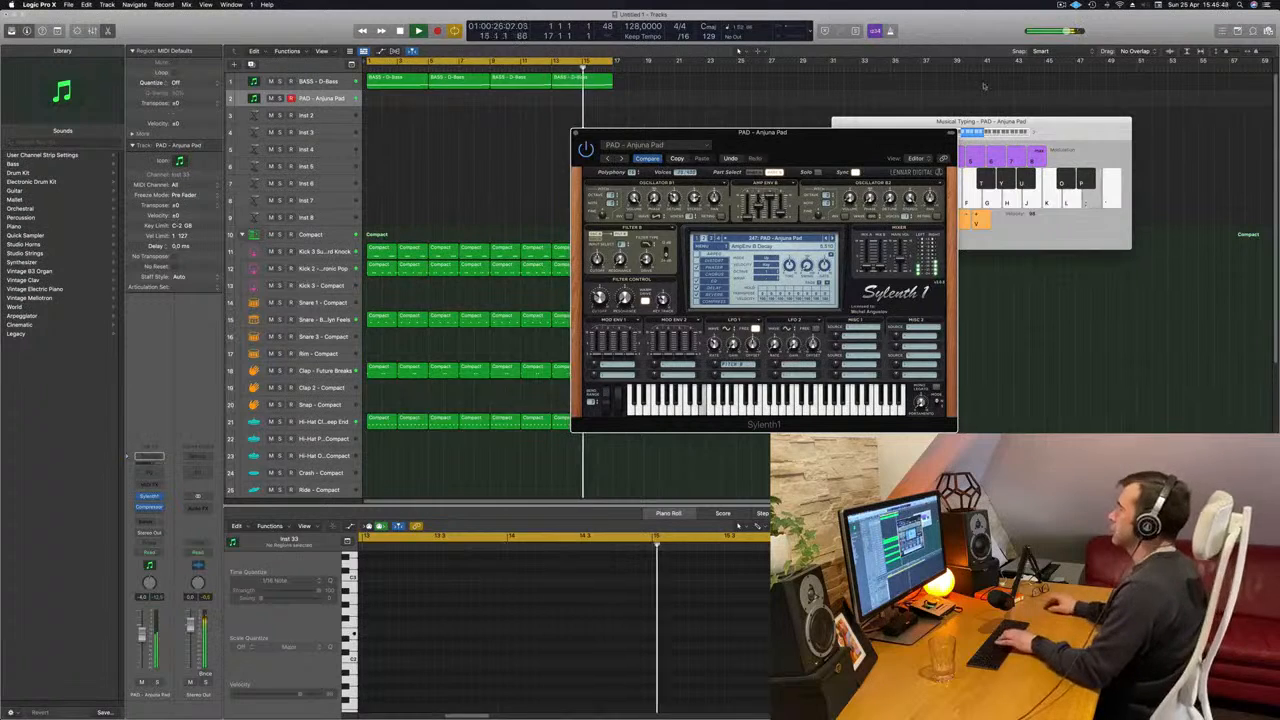
- Move the Musical Typing window aside and copy the first D-Bass region to the start of the PAD - Anjuna Pad track
left_click(1037, 133)
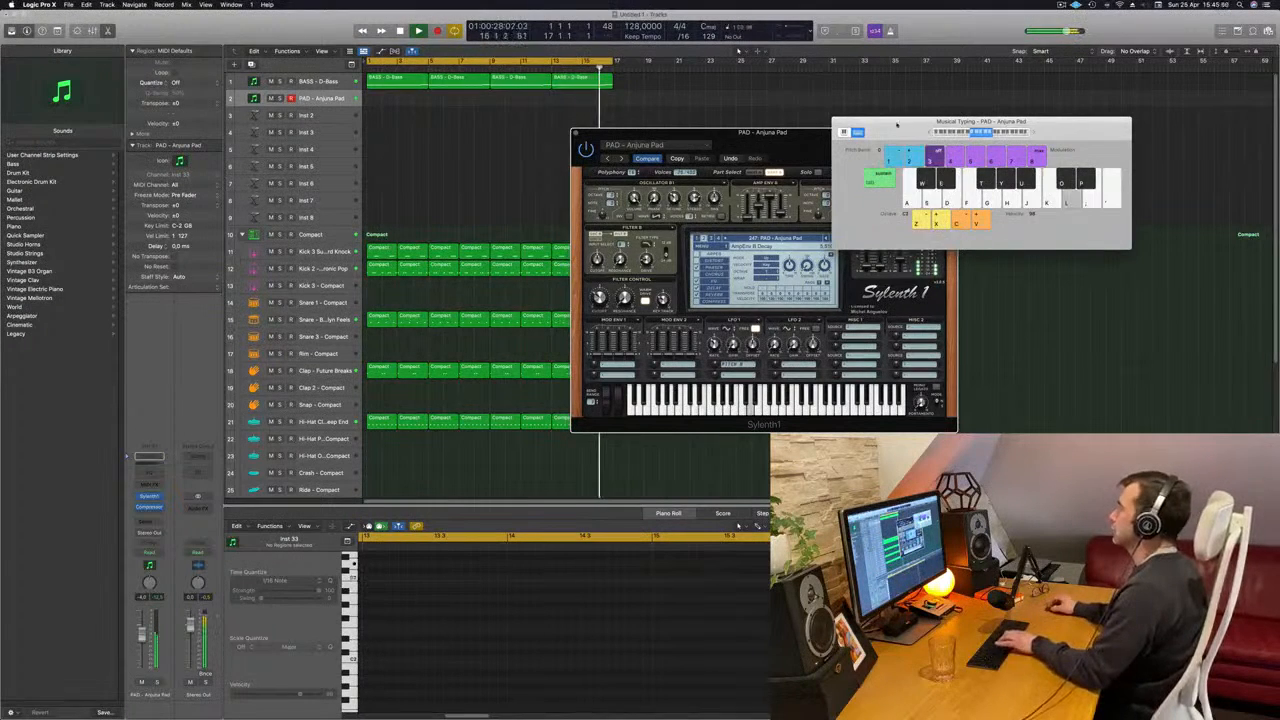
left_click_drag(897, 125, 993, 125)
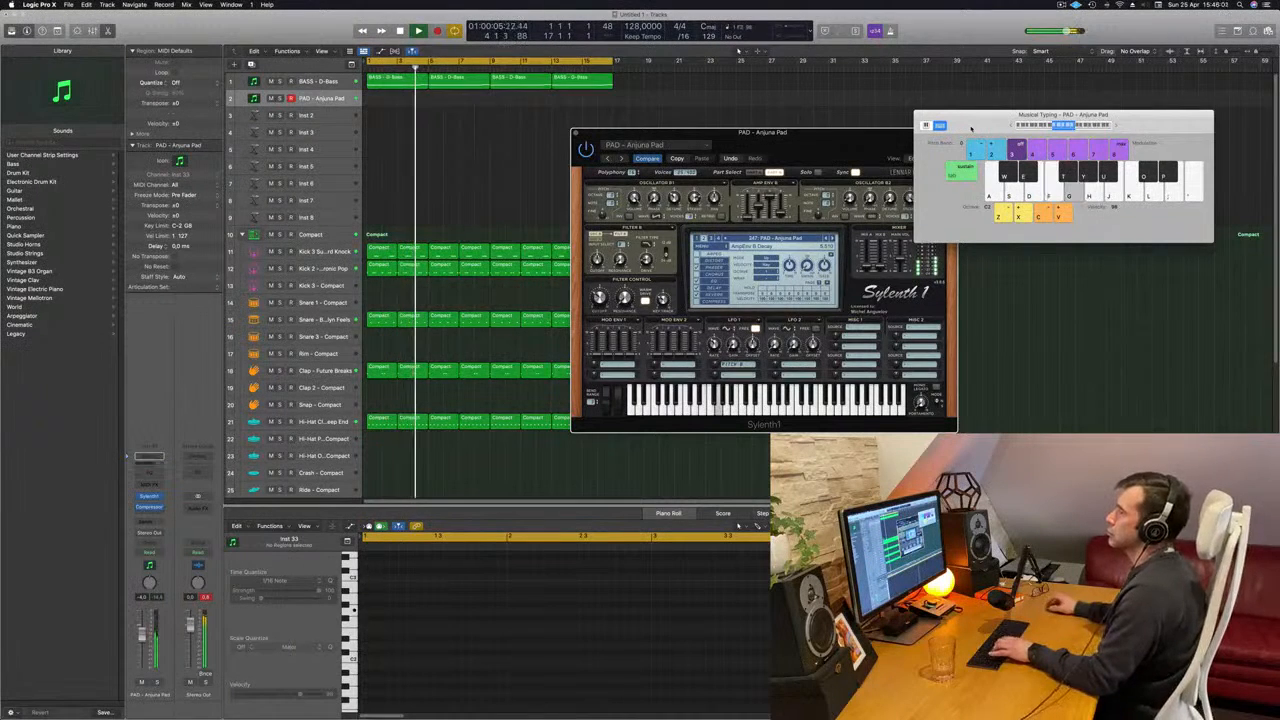
left_click(398, 86)
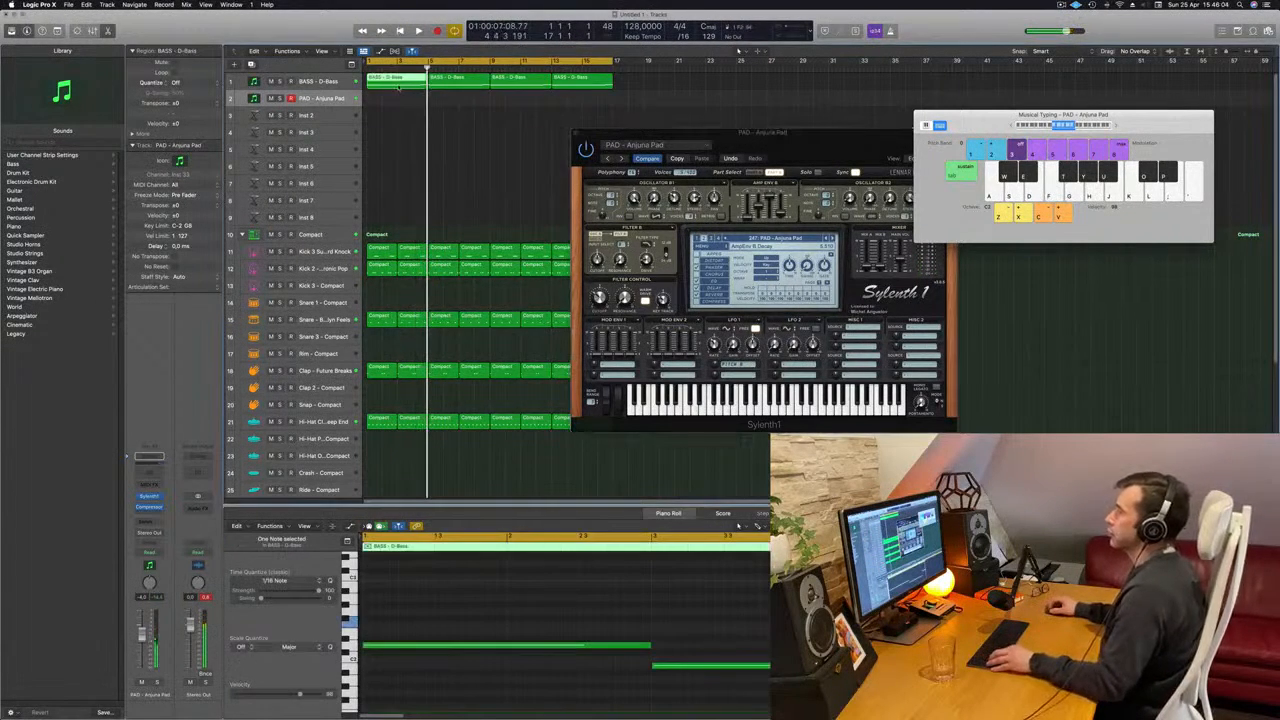
left_click_drag(398, 84, 398, 101)
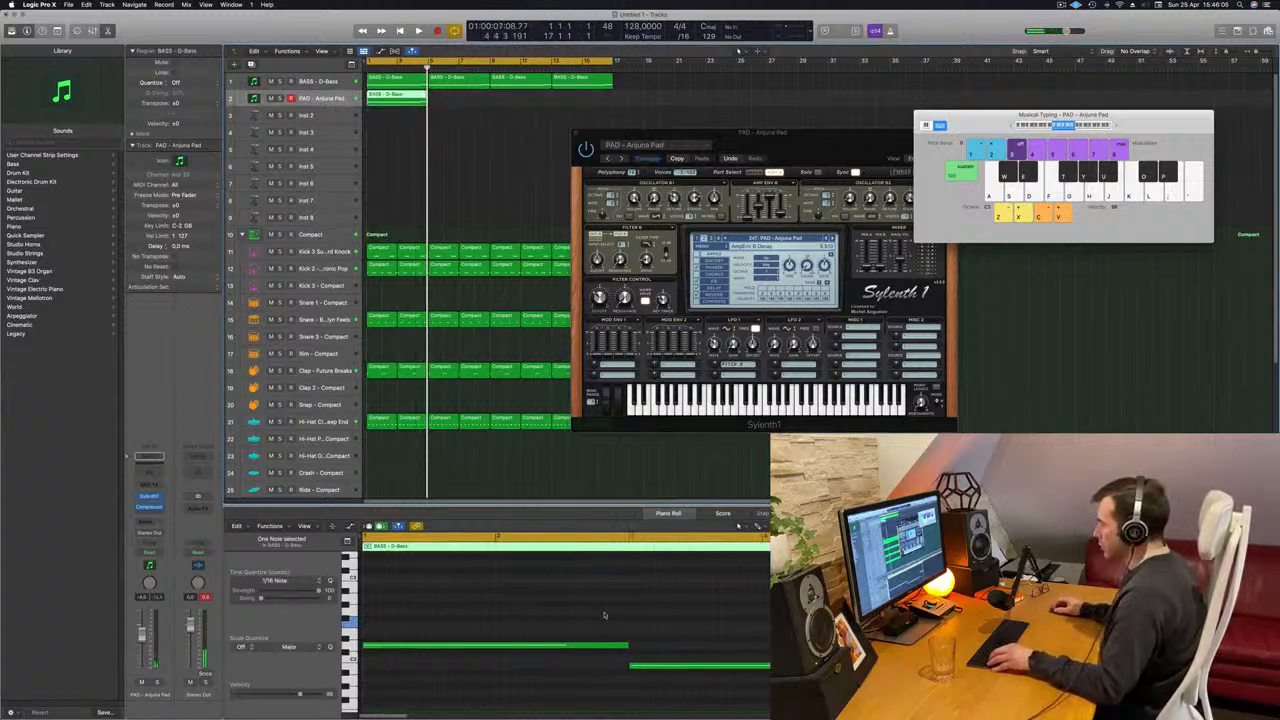
- Shorten the copied region's first two notes and place the second directly after the first at the start of bar 1
left_click_drag(604, 615, 670, 690)
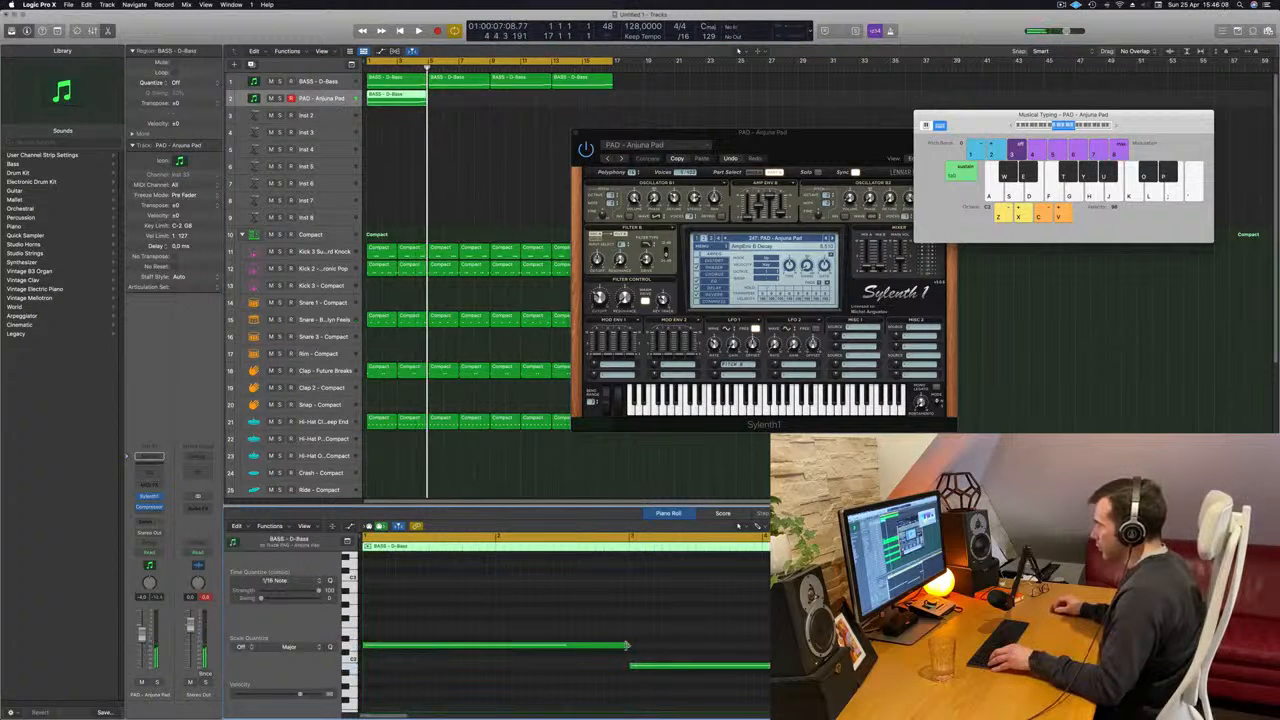
left_click_drag(527, 650, 381, 655)
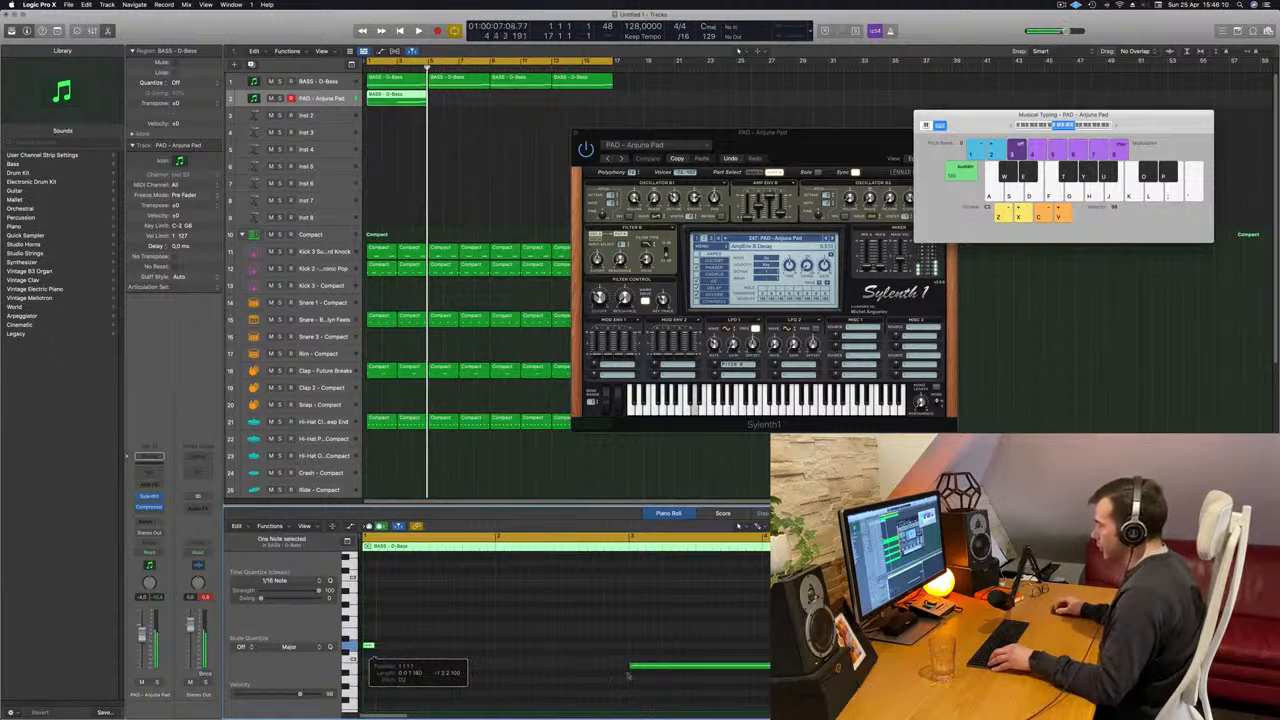
left_click_drag(651, 668, 403, 670)
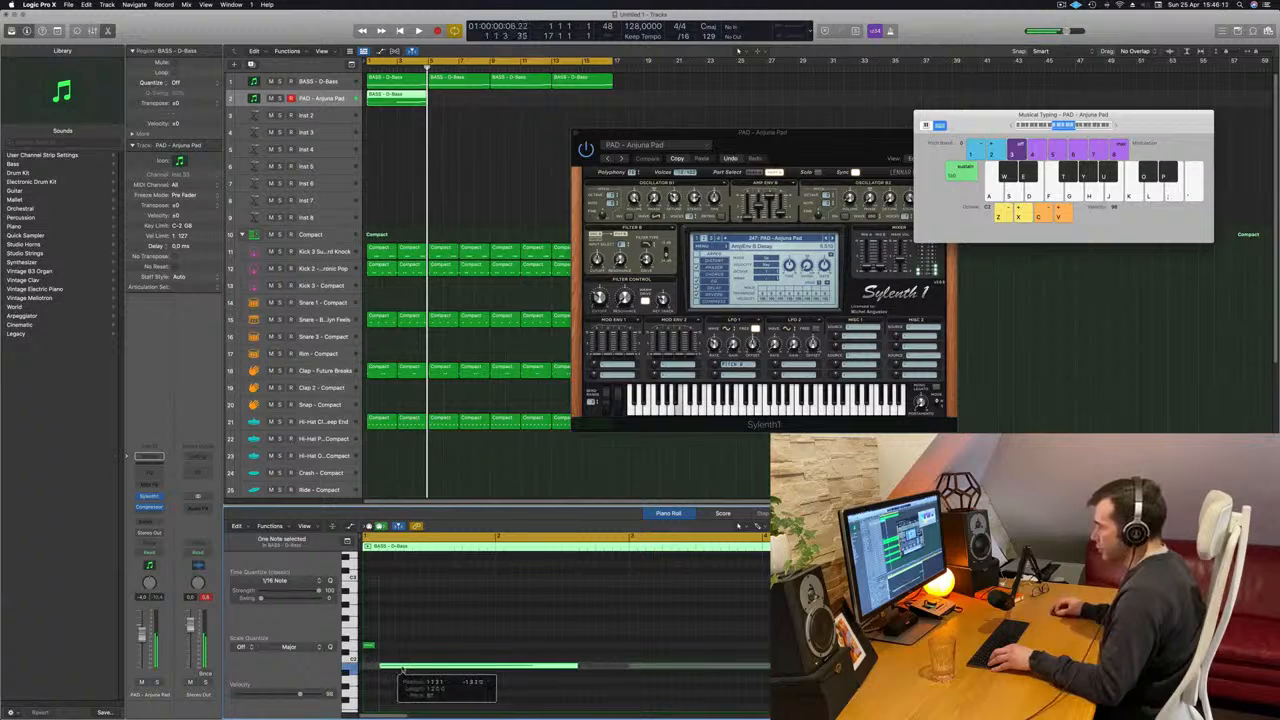
left_click_drag(503, 669, 395, 671)
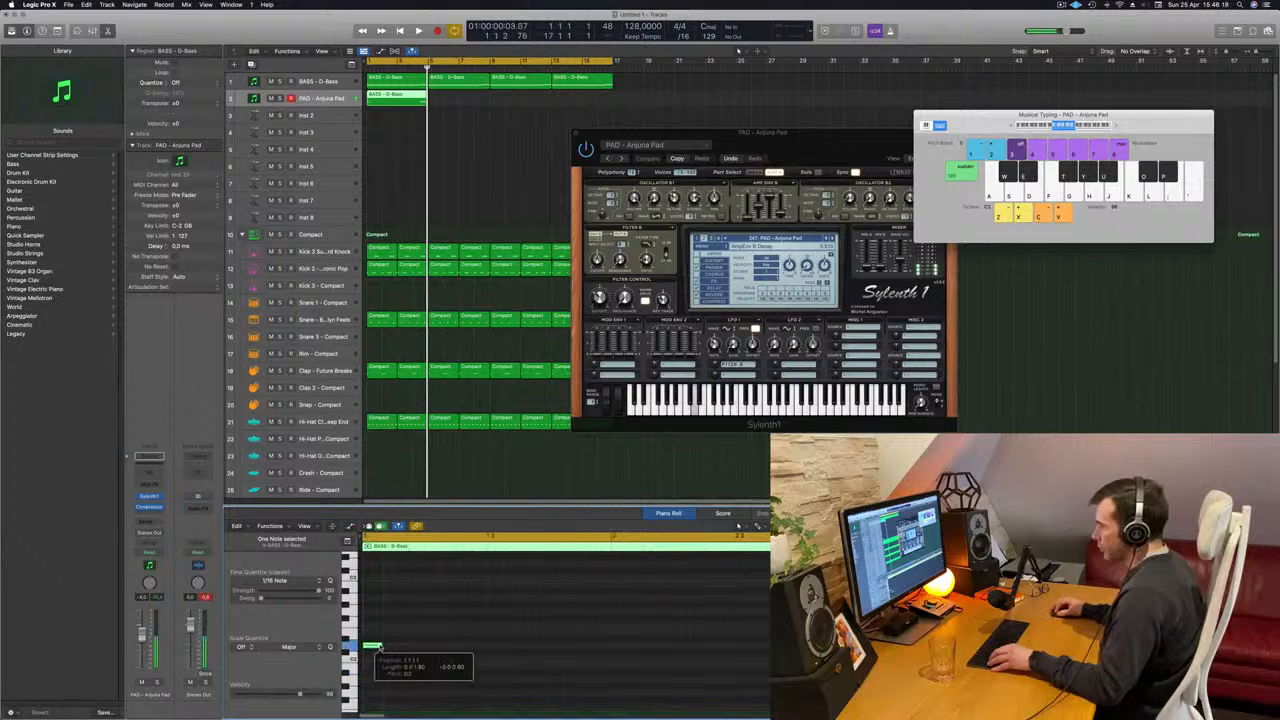
left_click_drag(405, 669, 396, 672)
key("space")
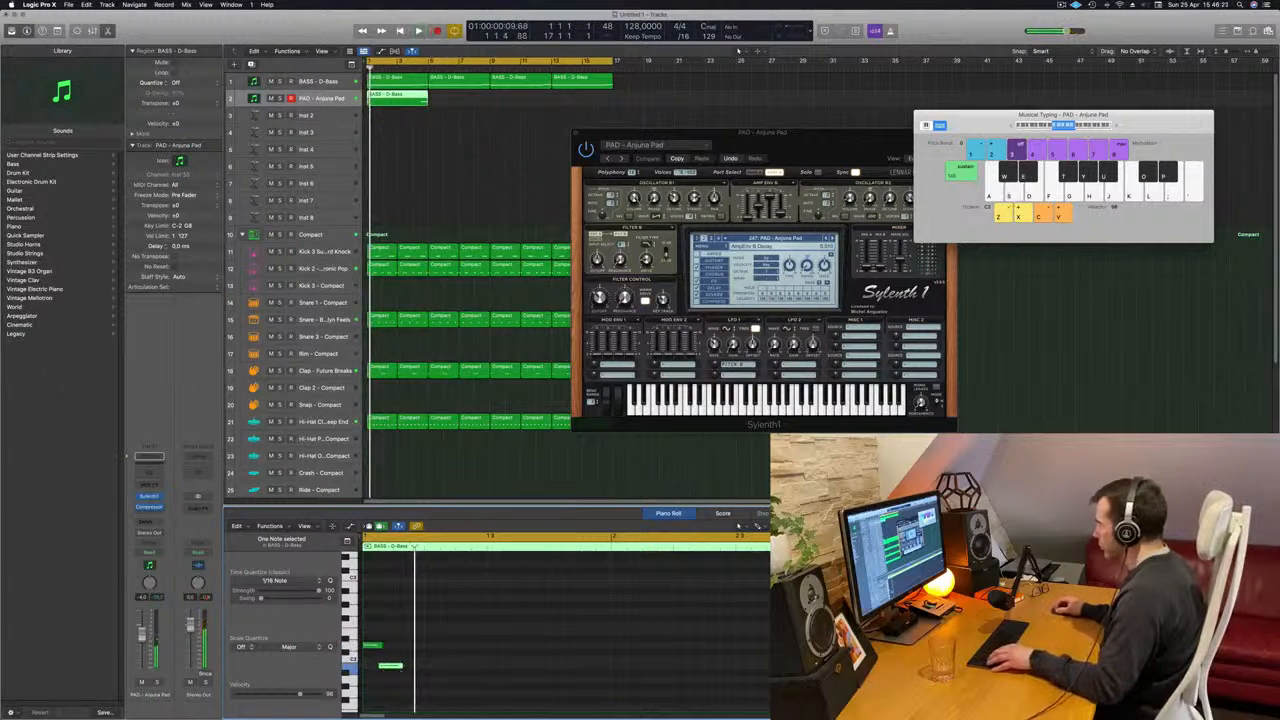
- Move the higher third note directly after the two short notes, shorten it to match, and audition the three-note pattern
left_click_drag(1247, 626, 416, 625)
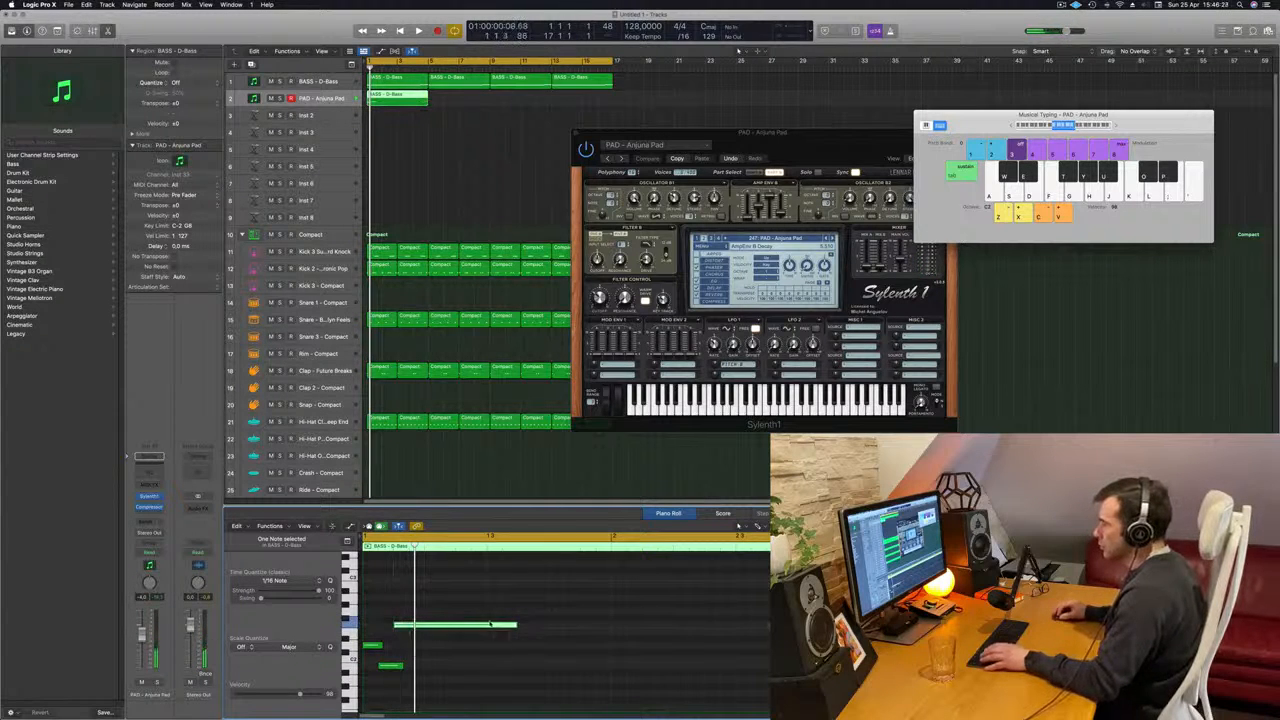
left_click_drag(513, 625, 422, 627)
key("space")
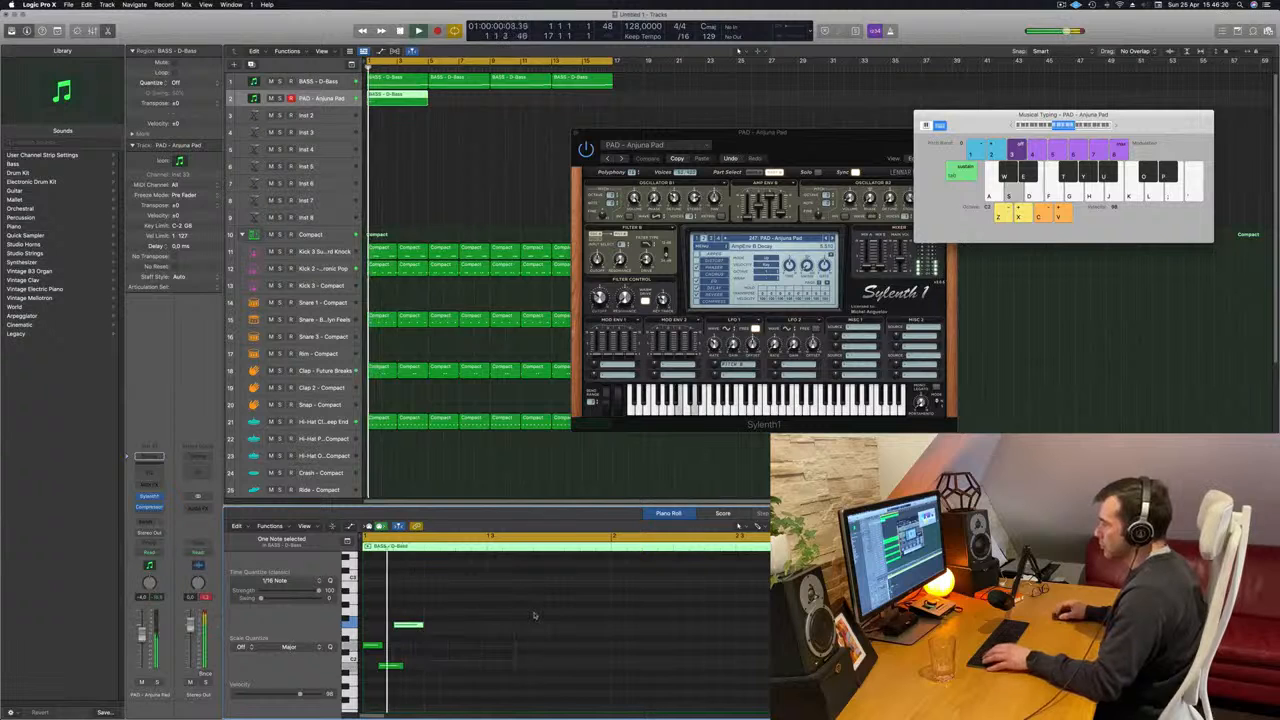
key("space")
key("space")
scroll(437, 654, "down", 5)
scroll(440, 652, "up", 2)
scroll(440, 652, "up", 3)
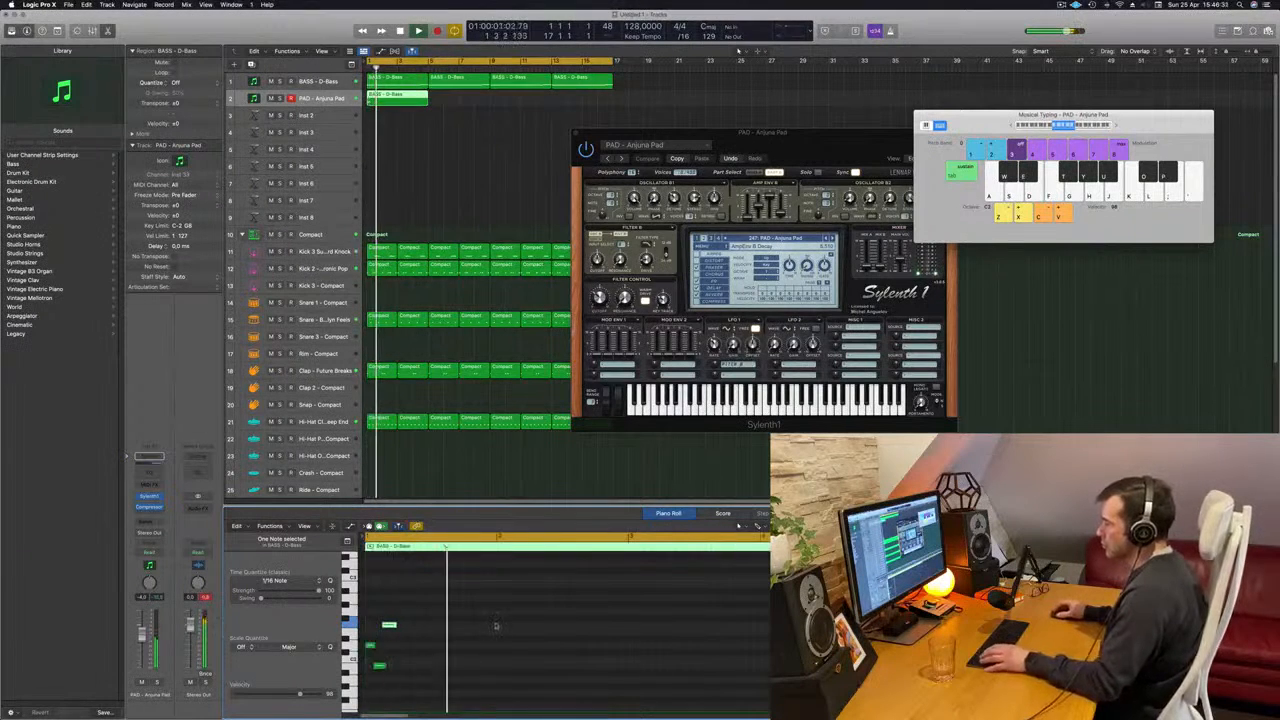
key("space")
key("space")
- Duplicate the three-note pattern end to end, doubling the copied selection each time, to fill the four-bar pad region
left_click_drag(412, 605, 366, 682)
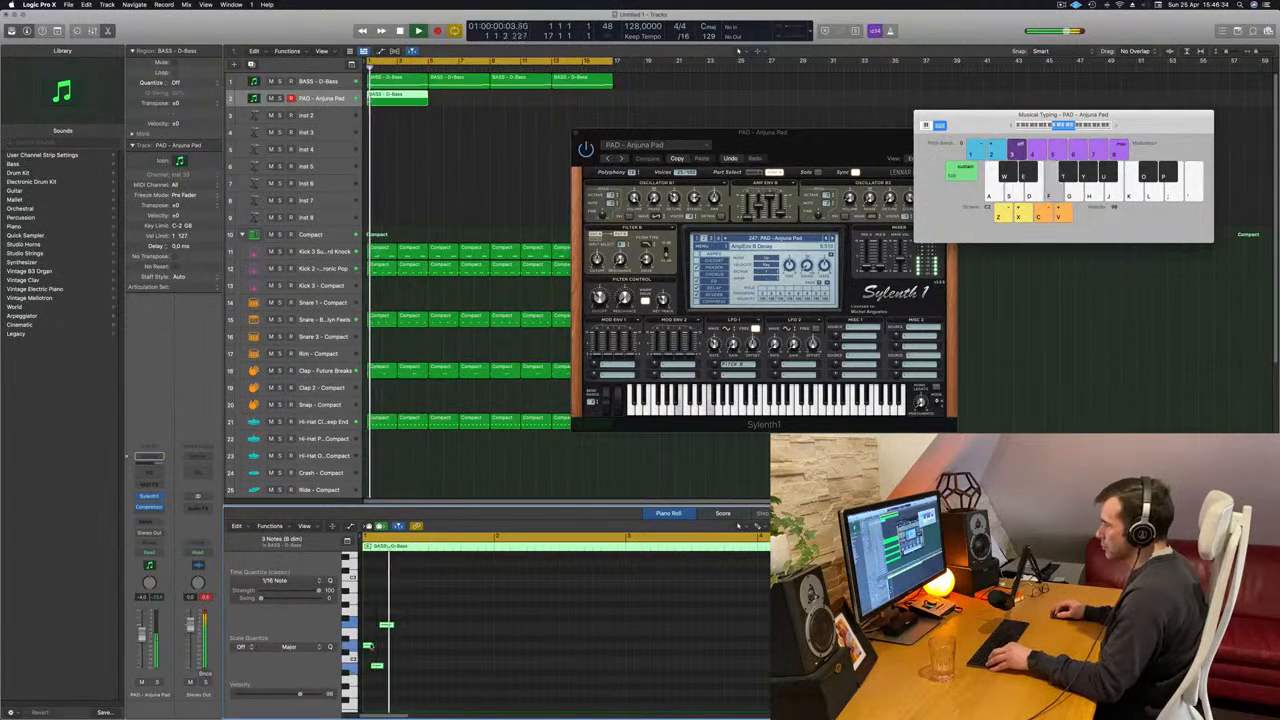
left_click_drag(371, 646, 400, 648)
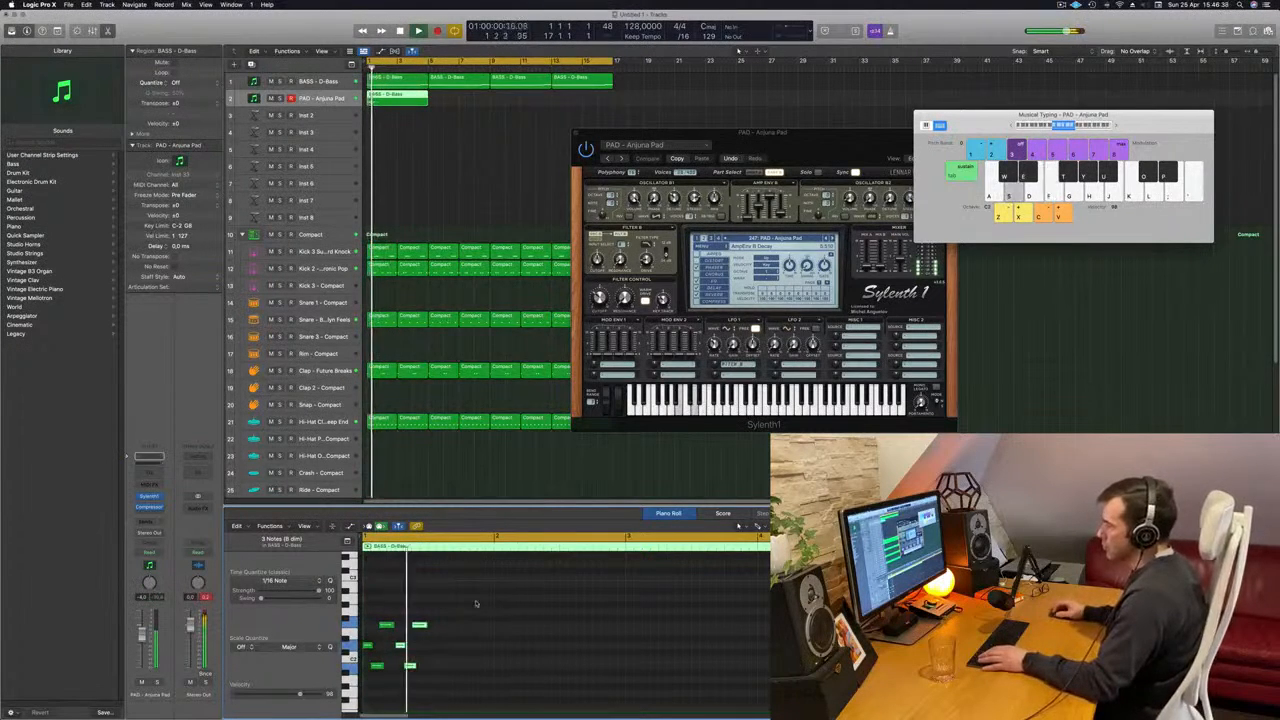
left_click_drag(463, 613, 436, 650)
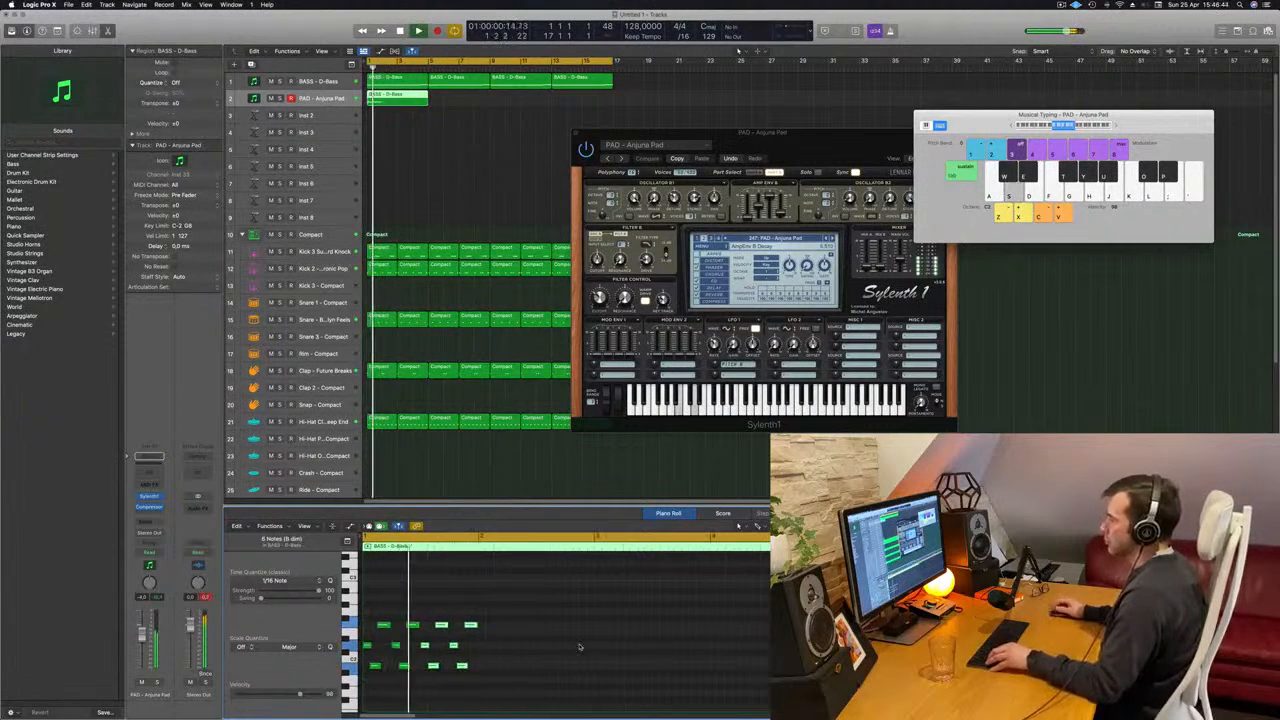
left_click_drag(554, 623, 485, 649)
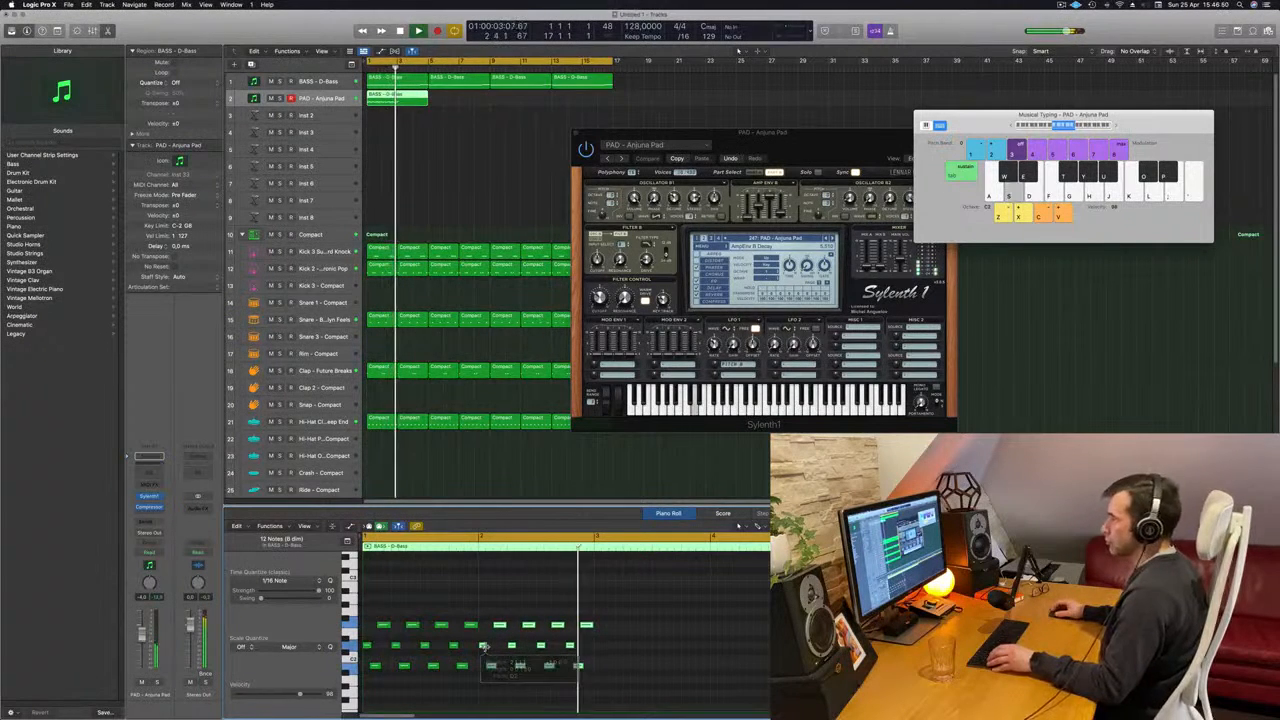
left_click(619, 618)
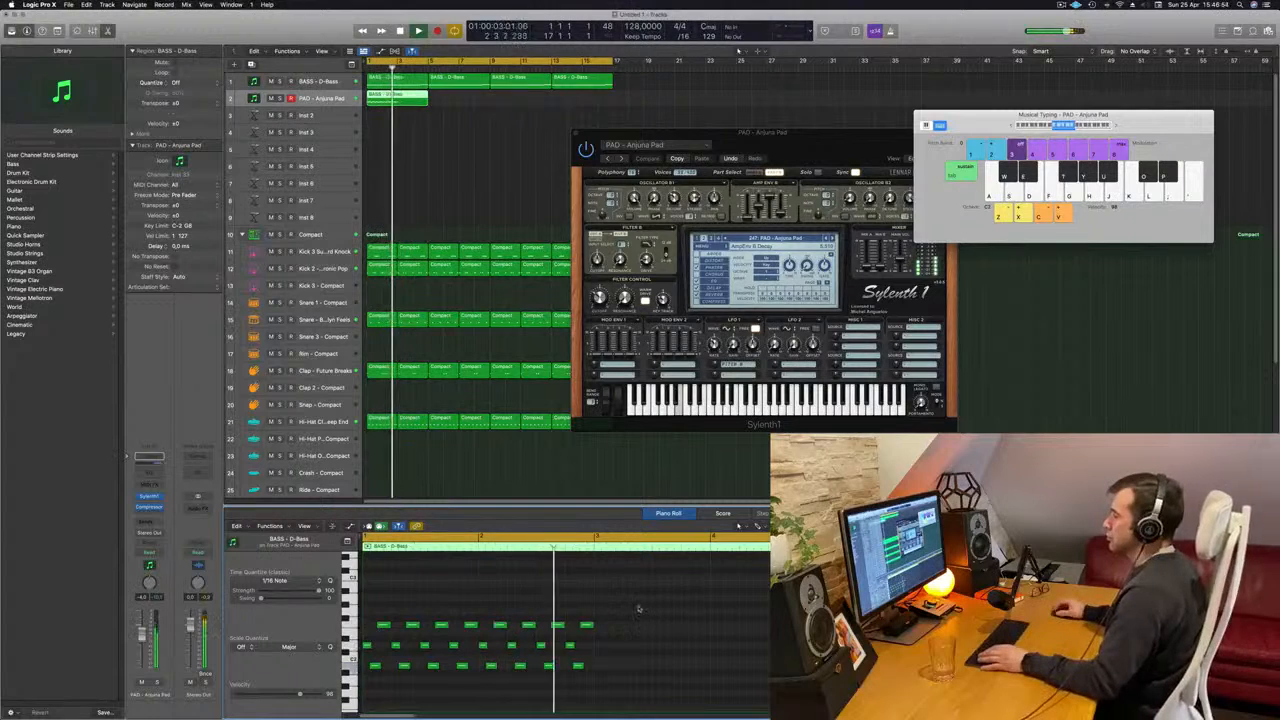
left_click_drag(655, 610, 598, 647)
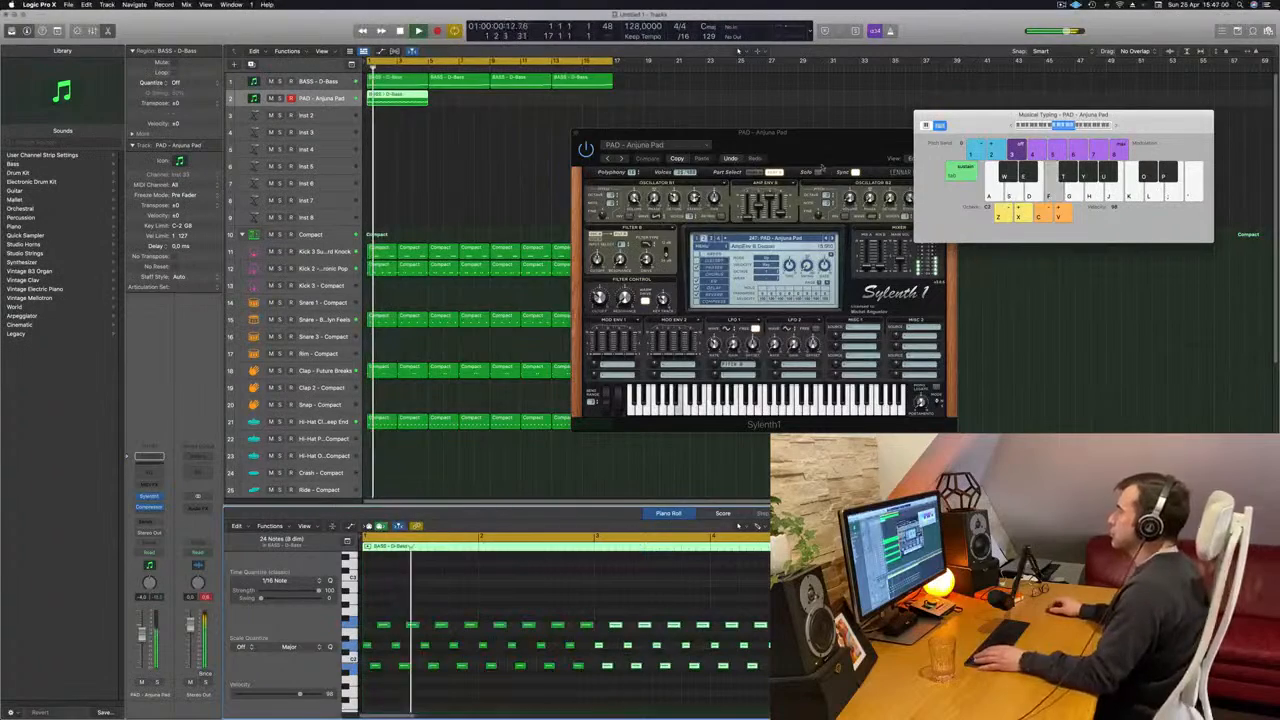
- Reposition the Sylenth1 window over the tracks and adjust the Anjuna Pad's filter cutoff during playback
left_click_drag(843, 161, 817, 158)
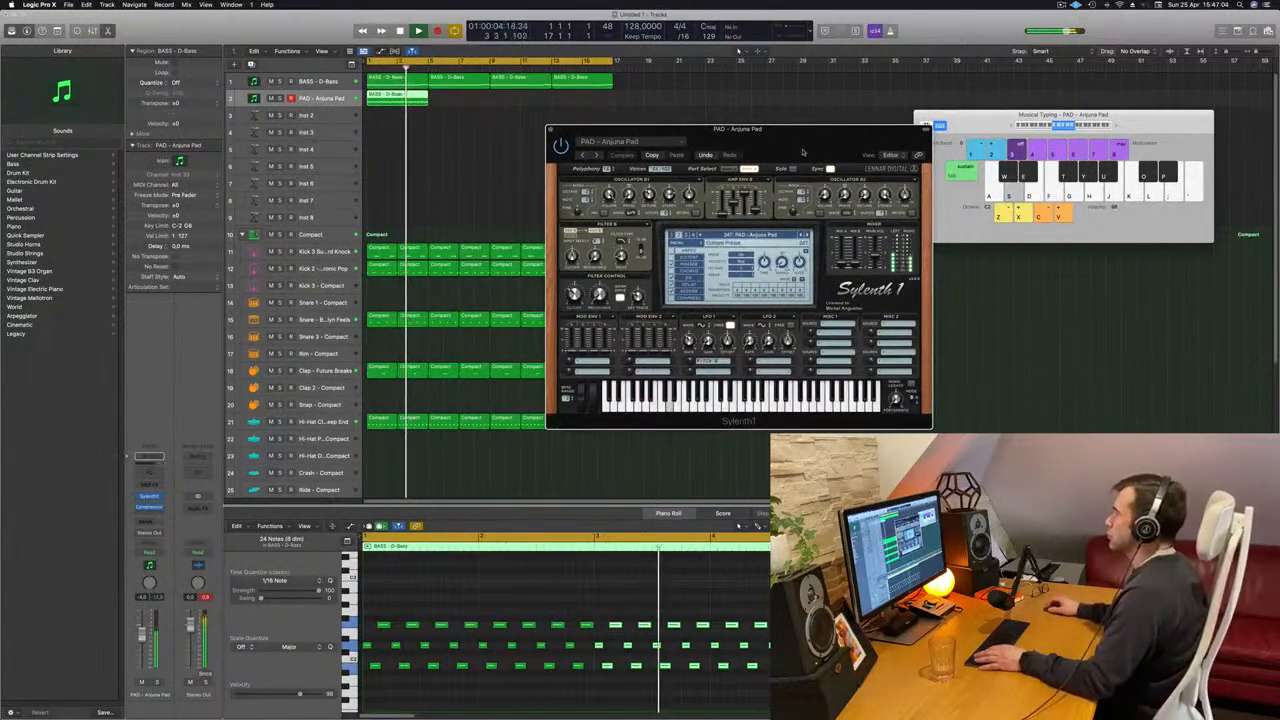
left_click_drag(802, 152, 772, 167)
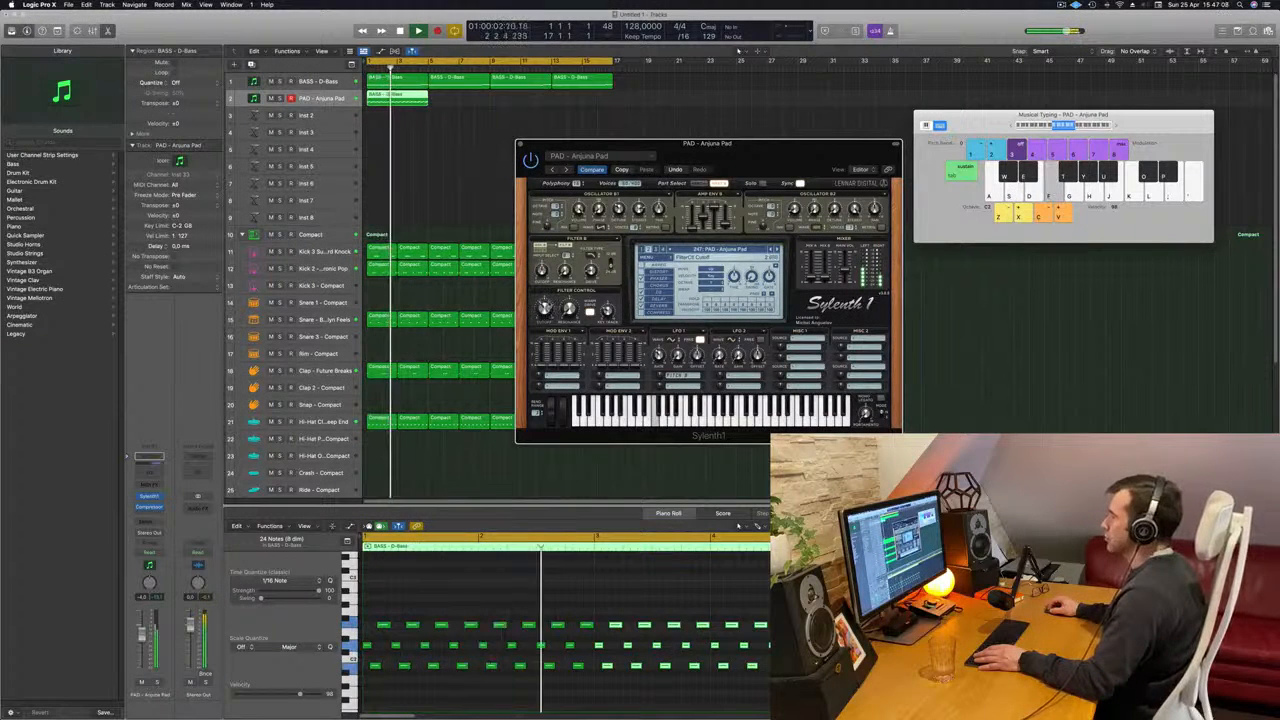
left_click_drag(755, 148, 730, 127)
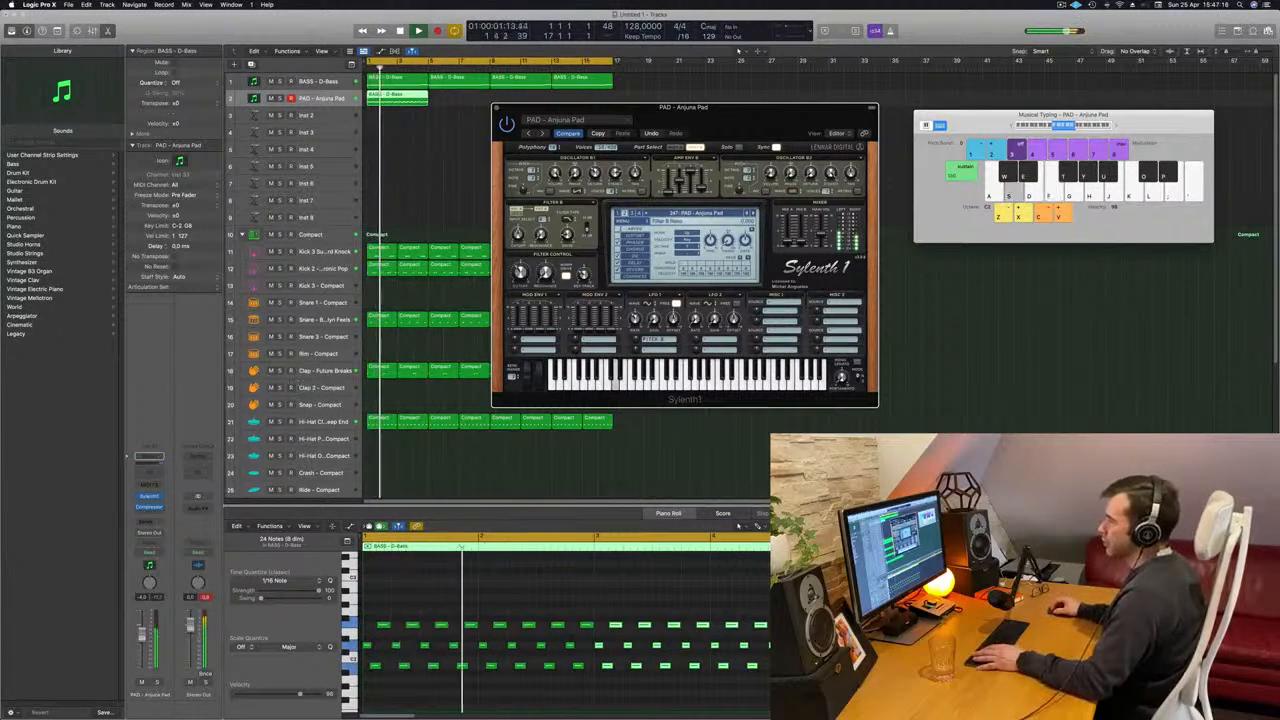
left_click(511, 547)
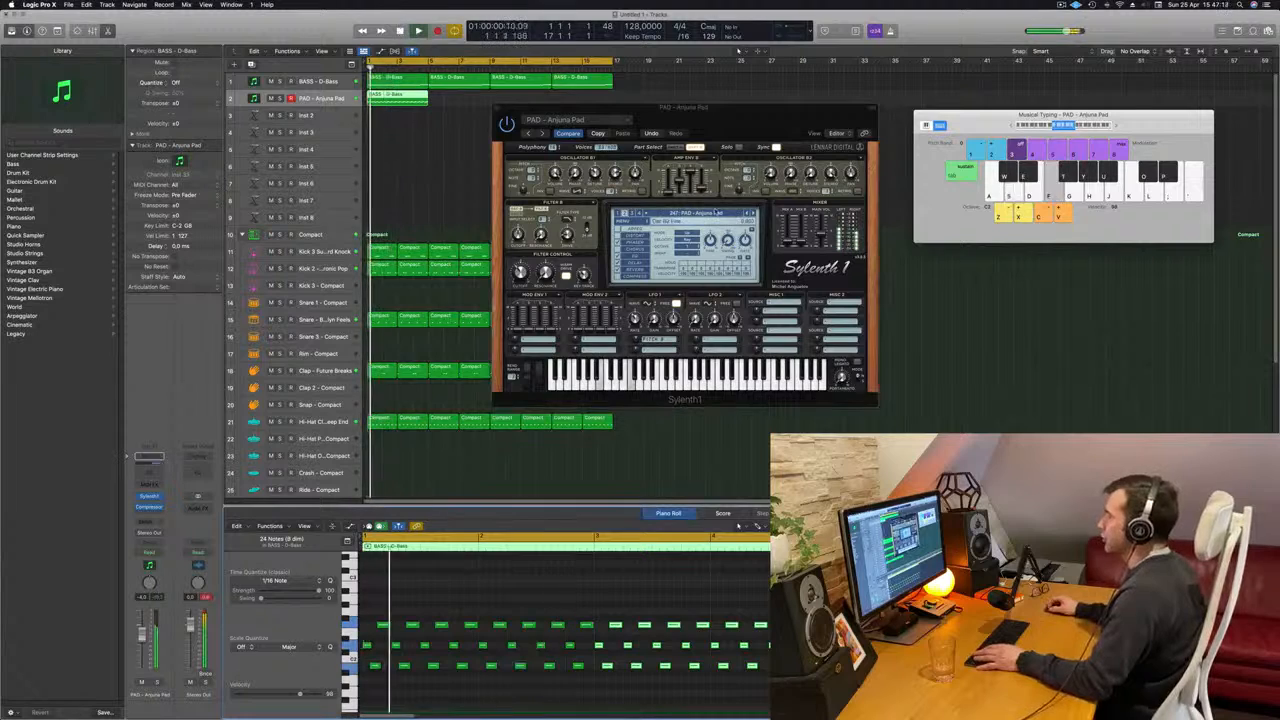
- Load the LEAD - Bass Lead preset in the second track's Sylenth1 and audition it with the note pattern
left_click(717, 213)
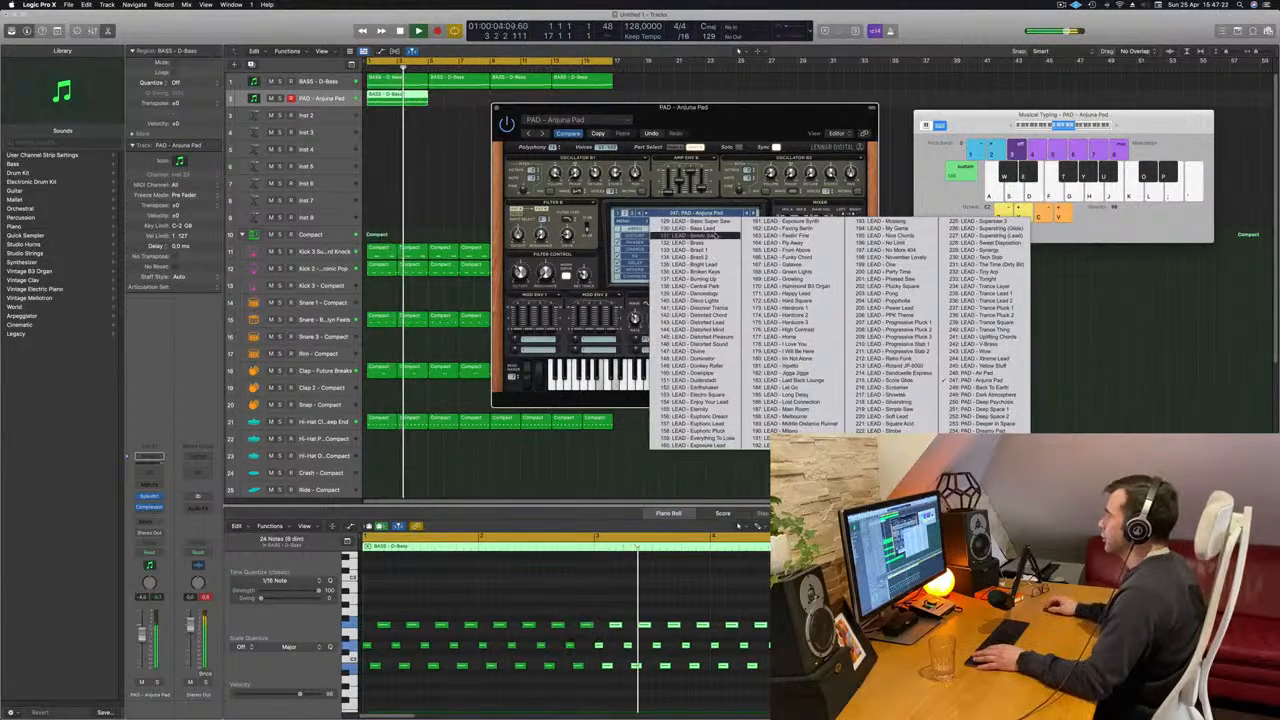
left_click(695, 228)
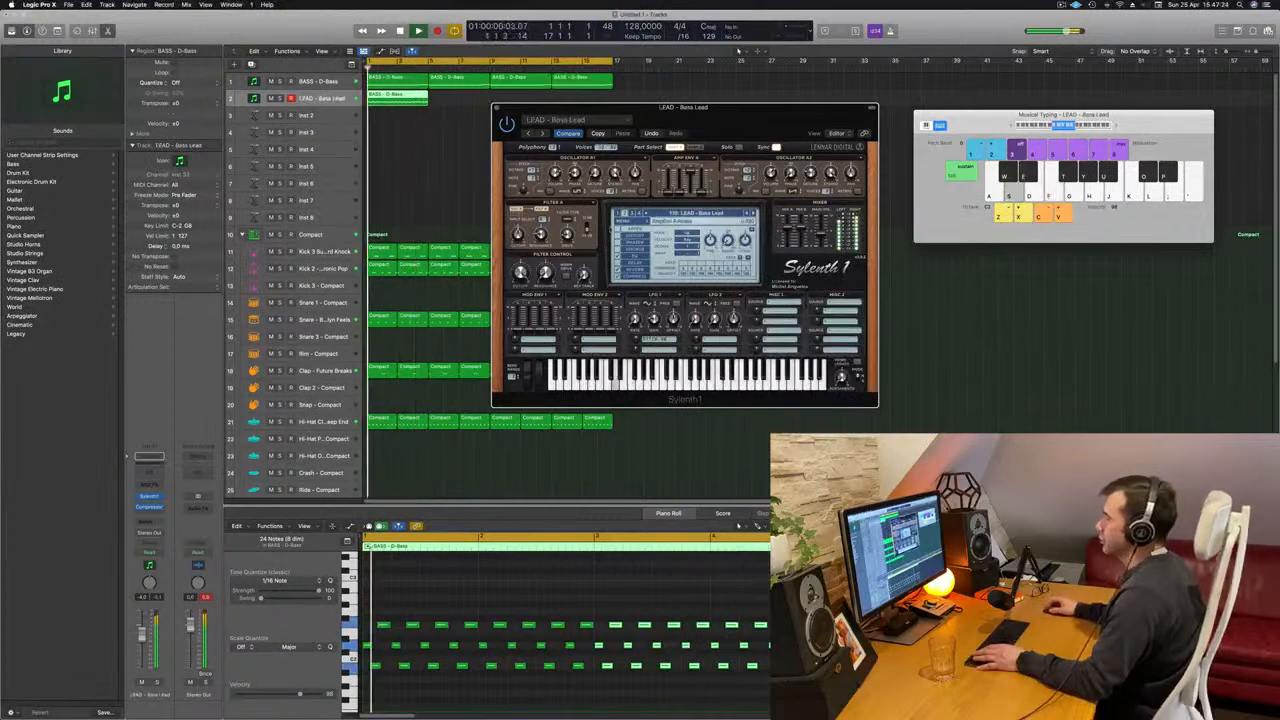
key("space")
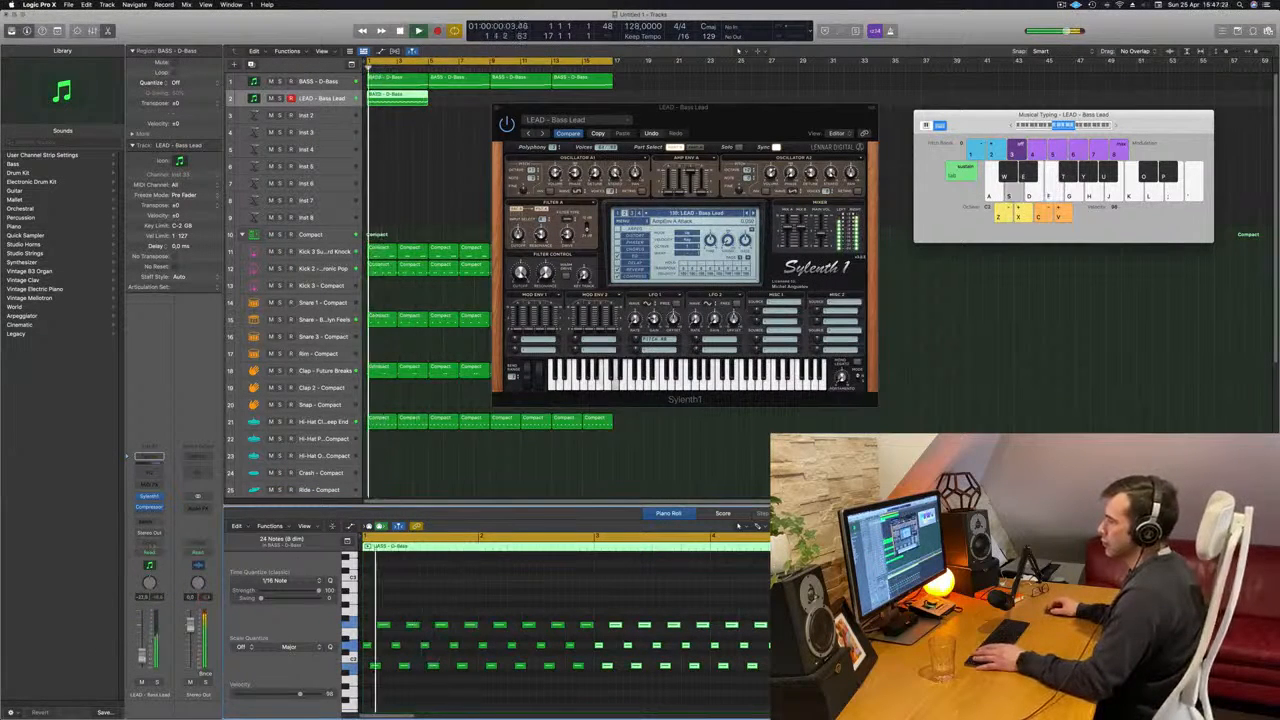
- Add a send to Bus 5 on the LEAD - Bass Lead channel and restart playback from the beginning
left_click(148, 521)
mouse_move(150, 533)
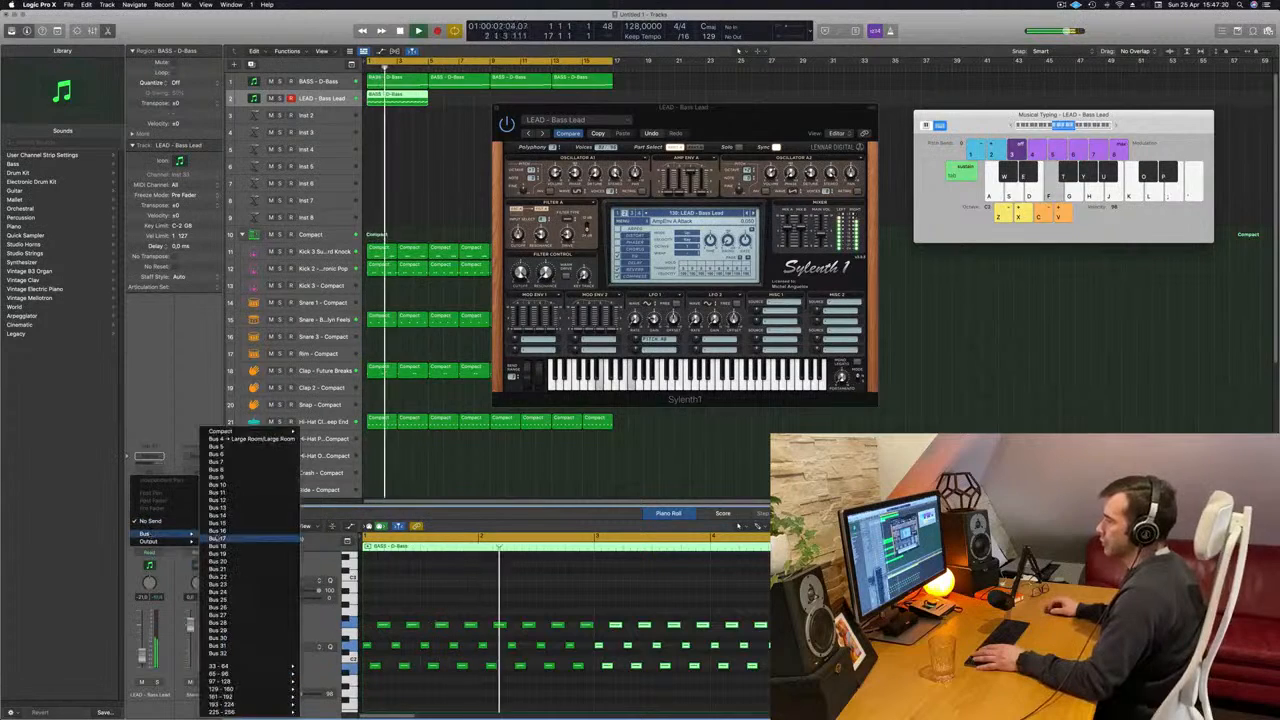
left_click(273, 450)
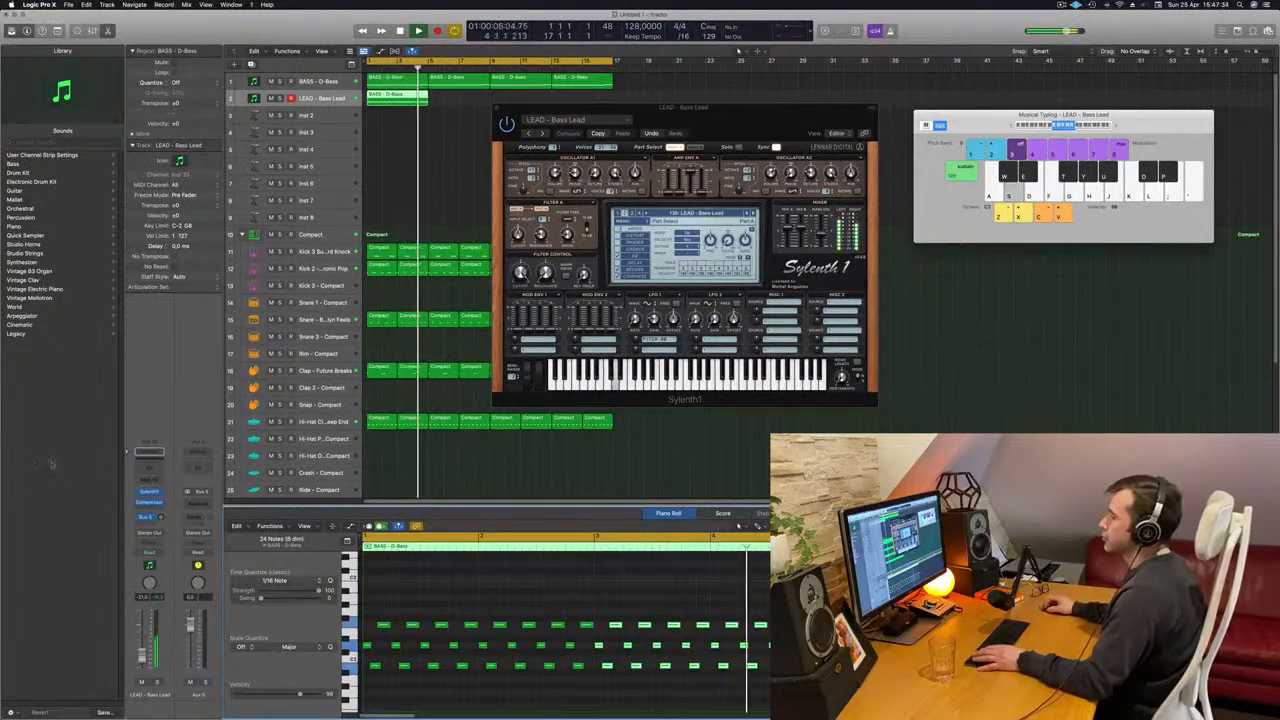
key("Return")
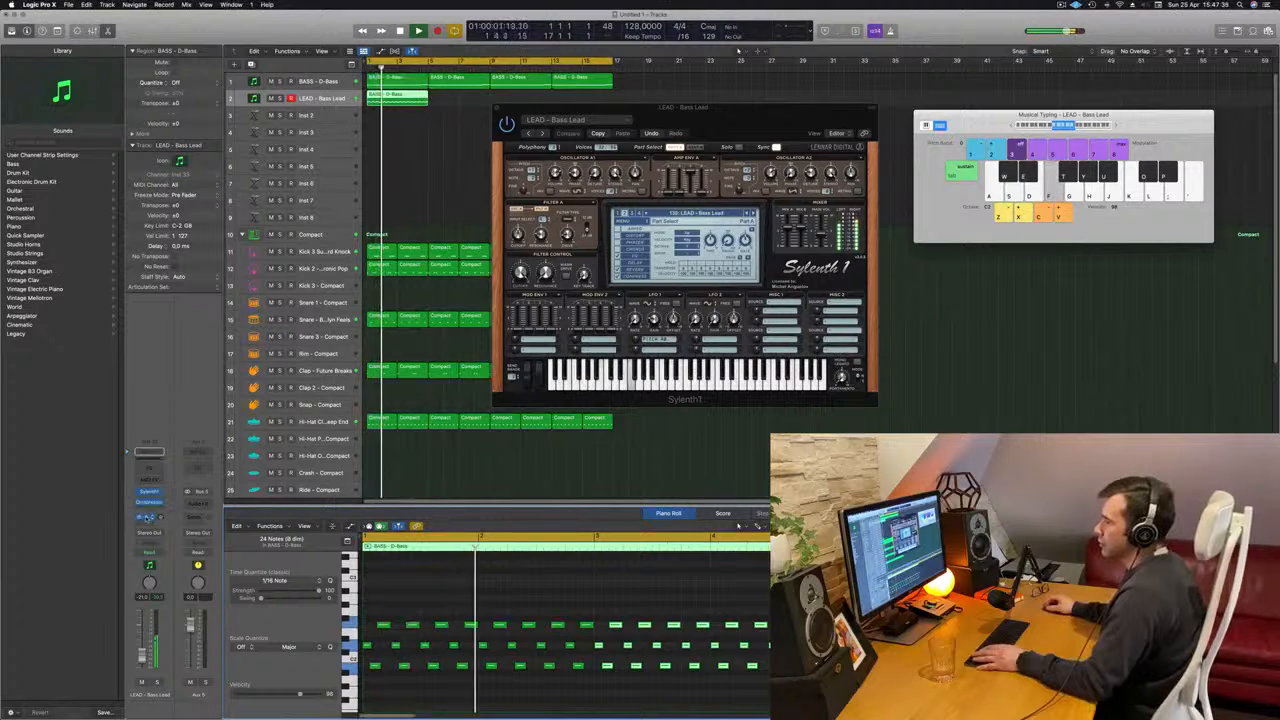
- Insert a stereo SilverVerb effect on the Aux 5 channel
left_click(147, 518)
left_click(198, 504)
left_click(198, 504)
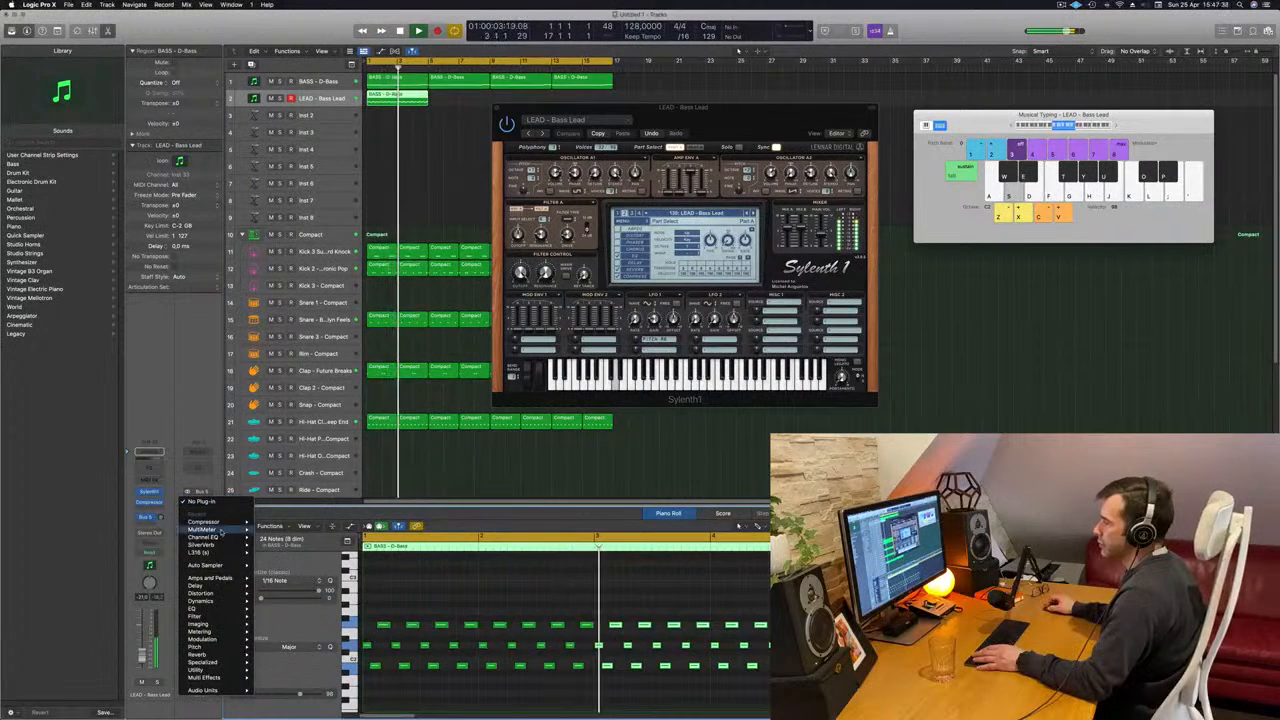
mouse_move(226, 546)
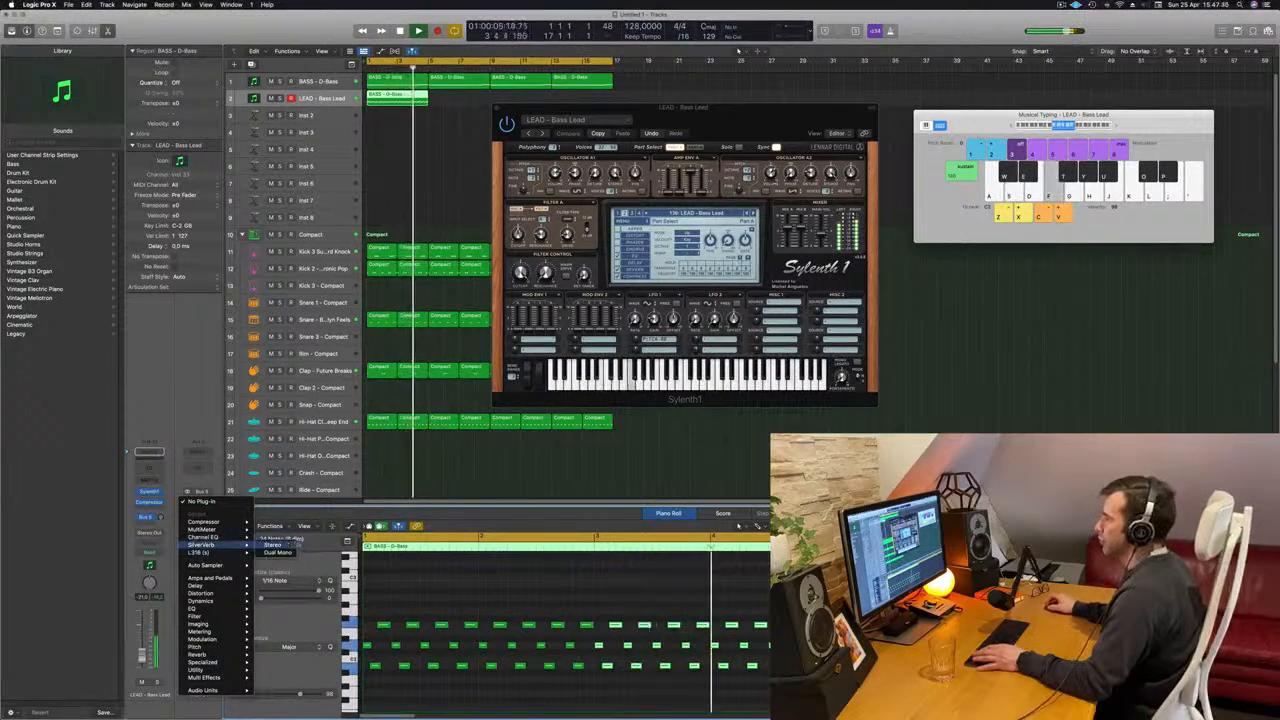
left_click(272, 545)
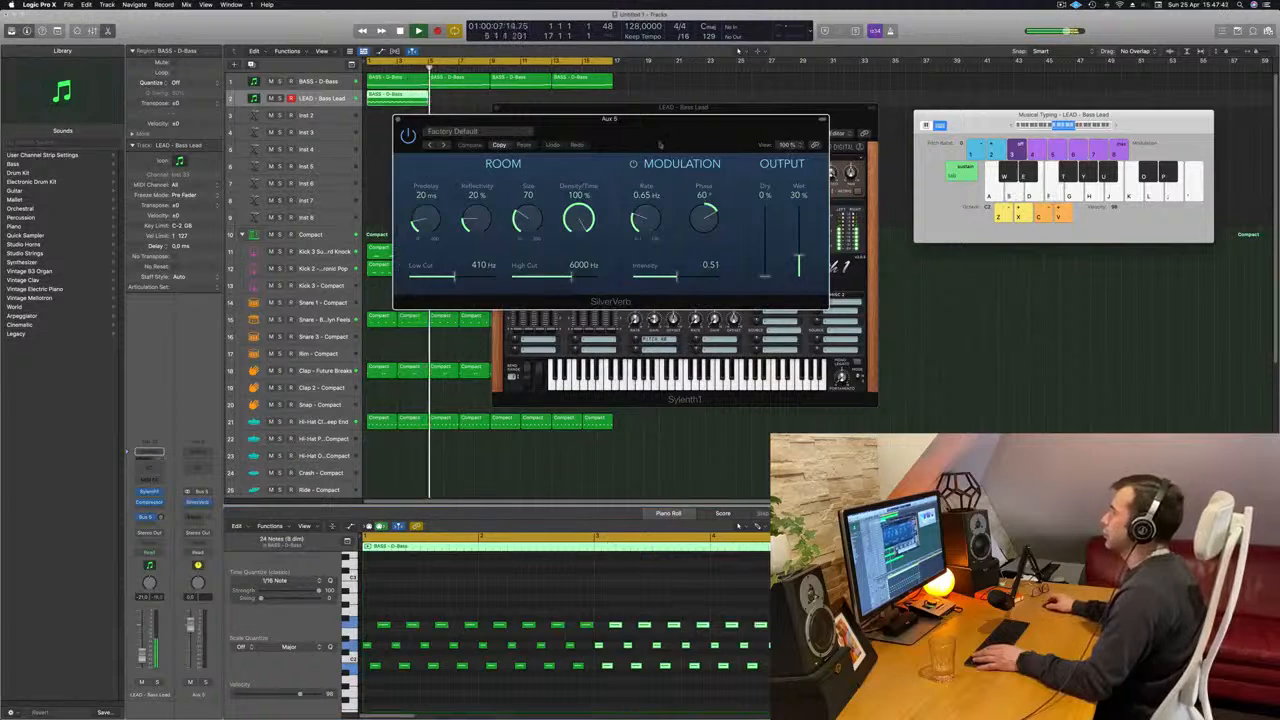
- Load SilverVerb's grandiose preset with the wet output at 100% and adjust the Bass Lead's Bus 5 send level
left_click_drag(660, 145, 571, 148)
left_click(460, 142)
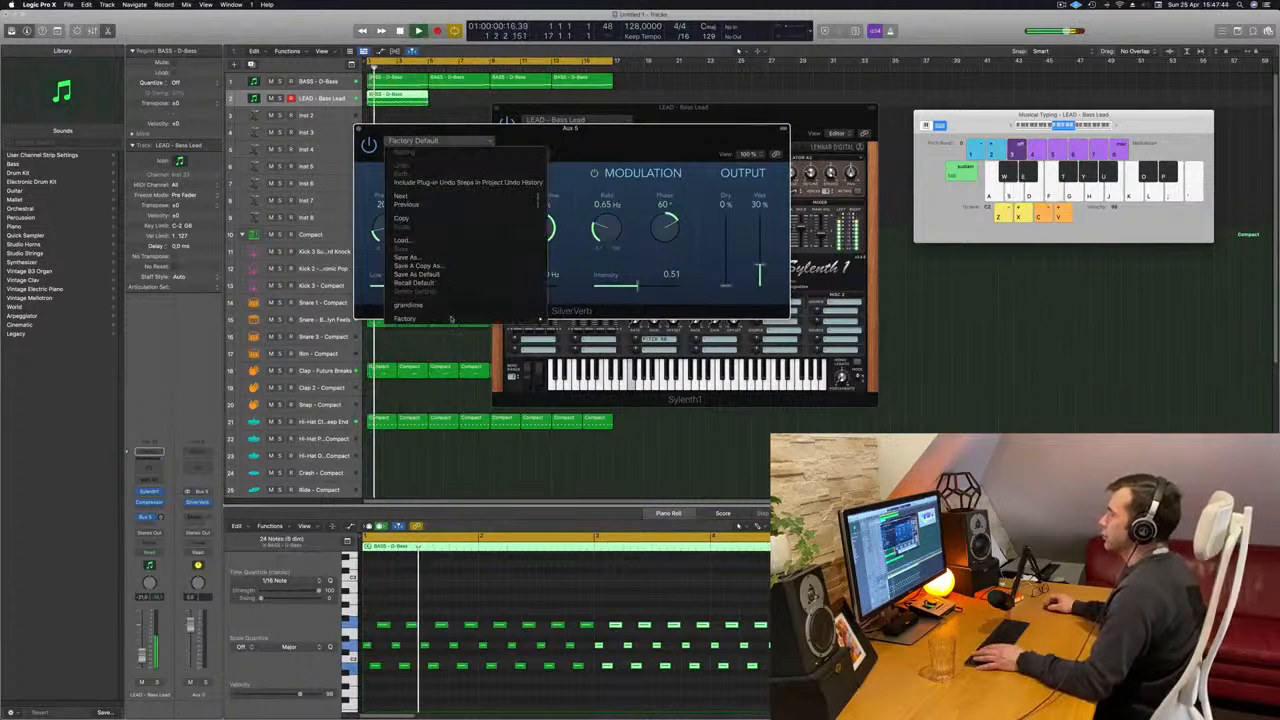
left_click(459, 306)
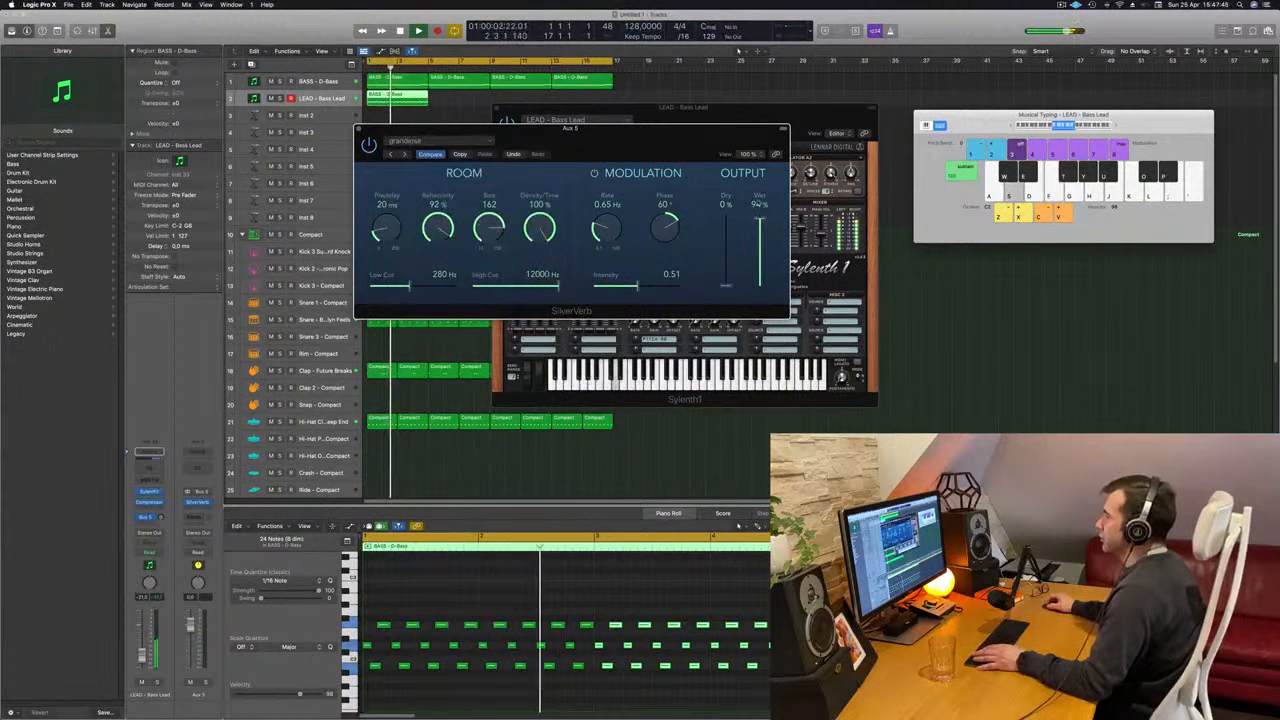
left_click_drag(634, 138, 1097, 160)
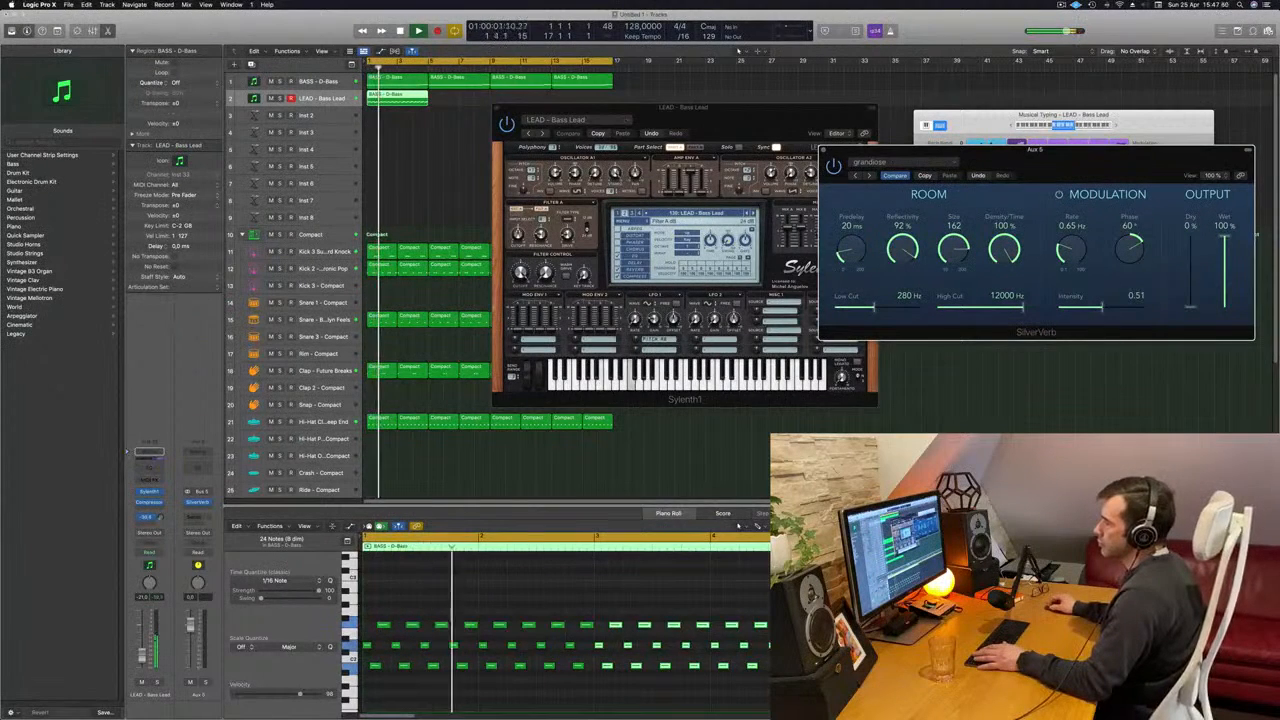
left_click_drag(160, 518, 160, 529)
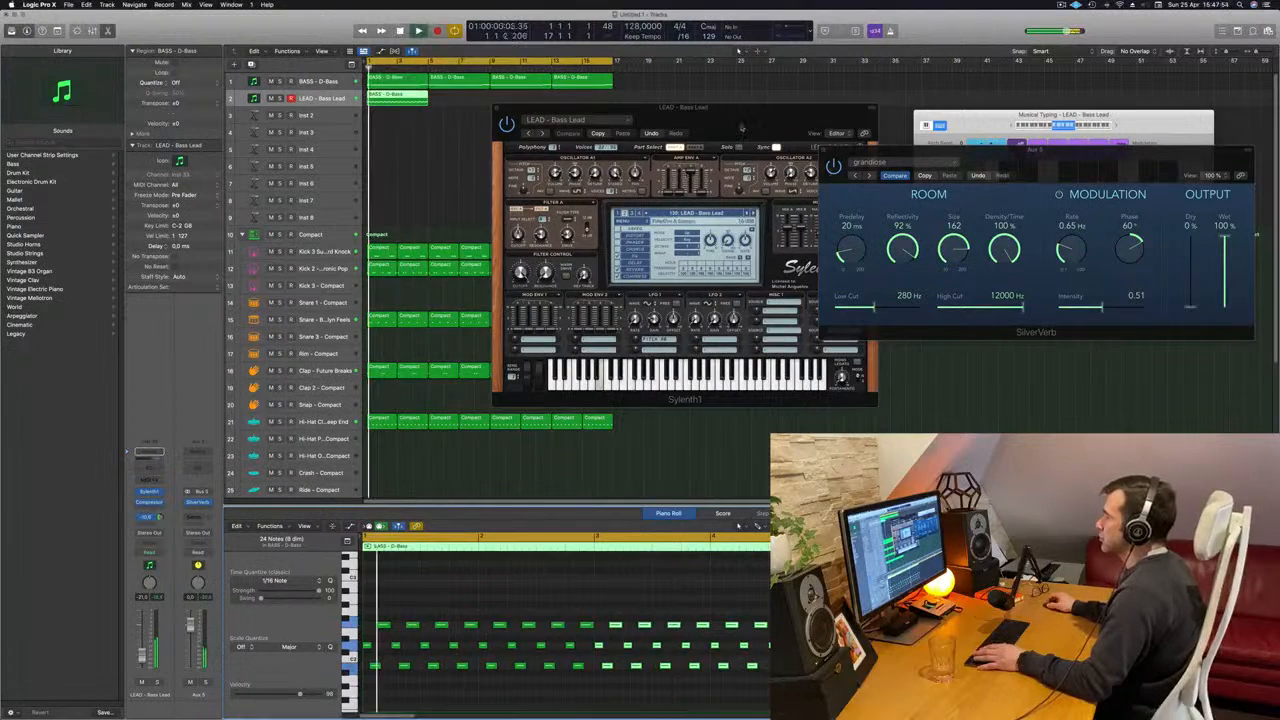
- Audition Sylenth1's next lead presets during playback, from Bendy Saw through Brass to Brazil 1
left_click_drag(684, 108, 630, 170)
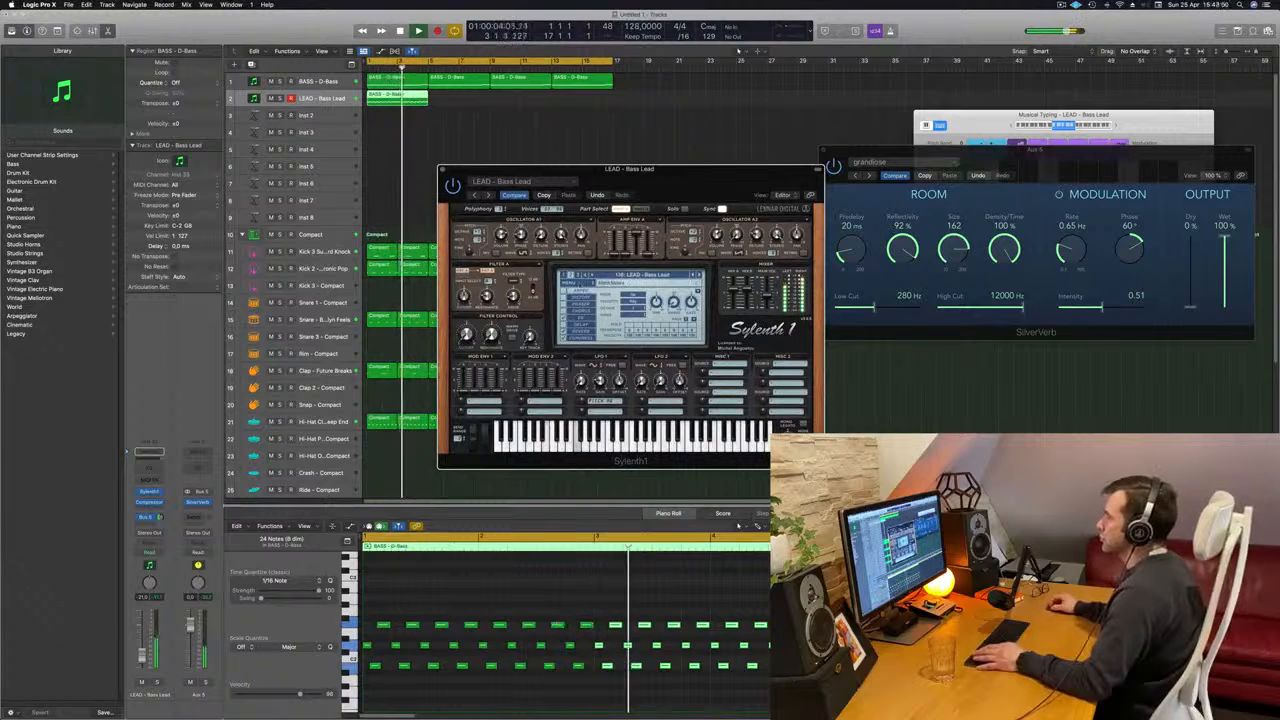
left_click(699, 275)
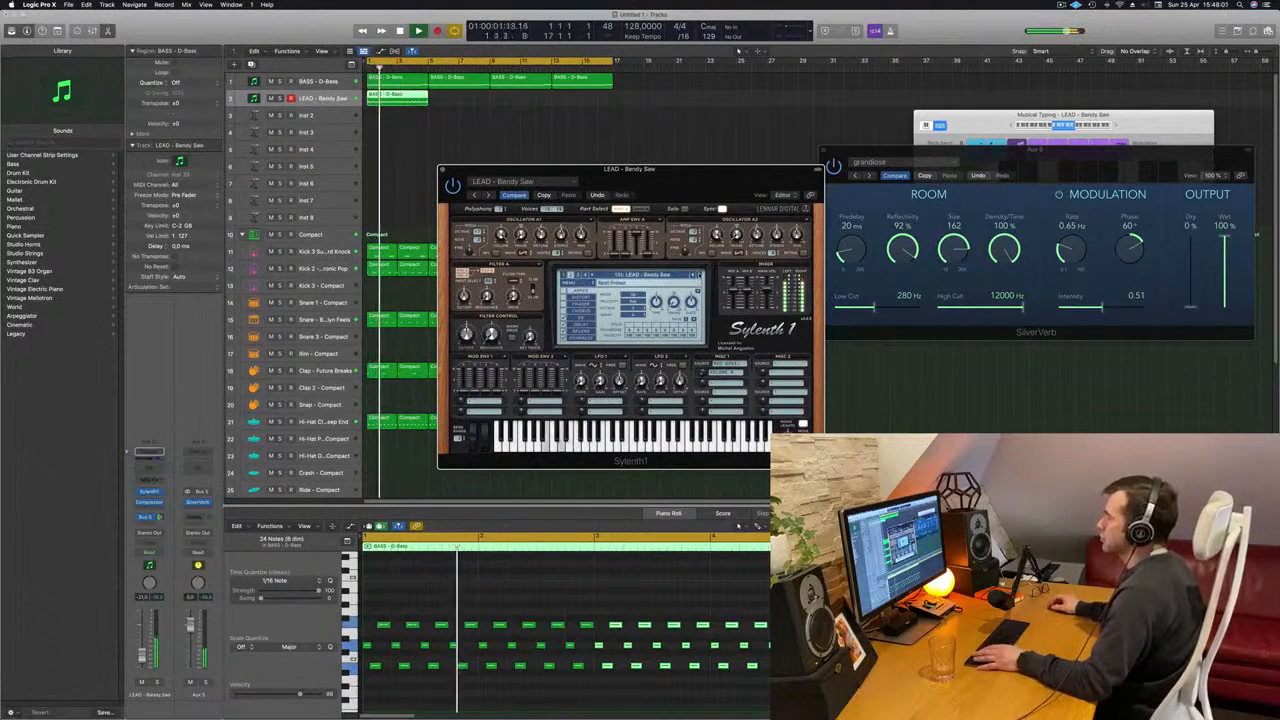
left_click(699, 275)
left_click_drag(691, 181, 803, 105)
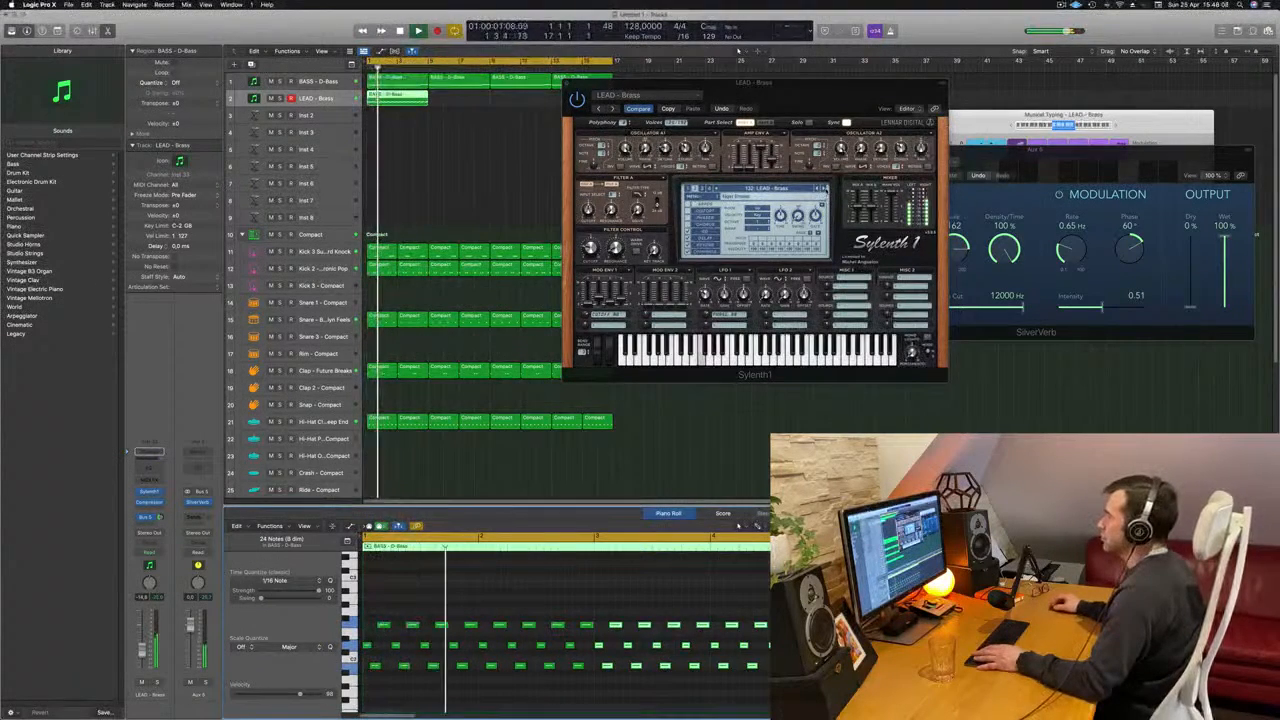
left_click(825, 188)
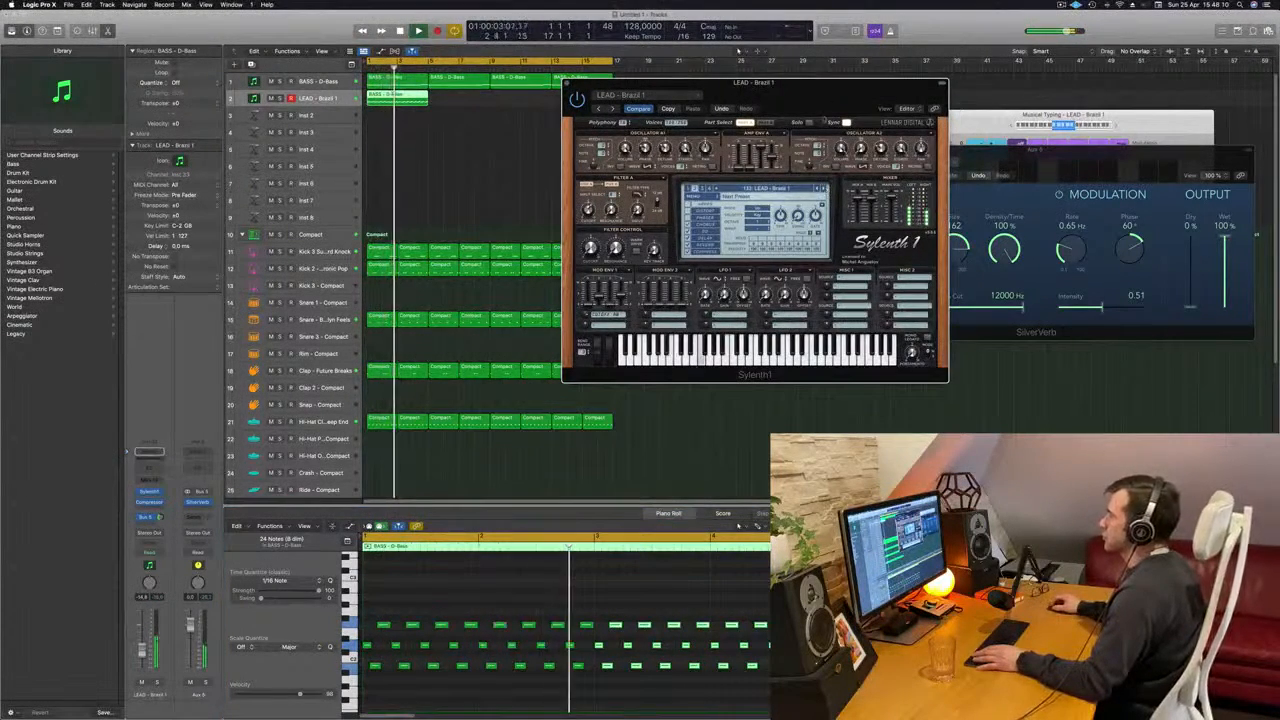
left_click_drag(815, 106, 827, 146)
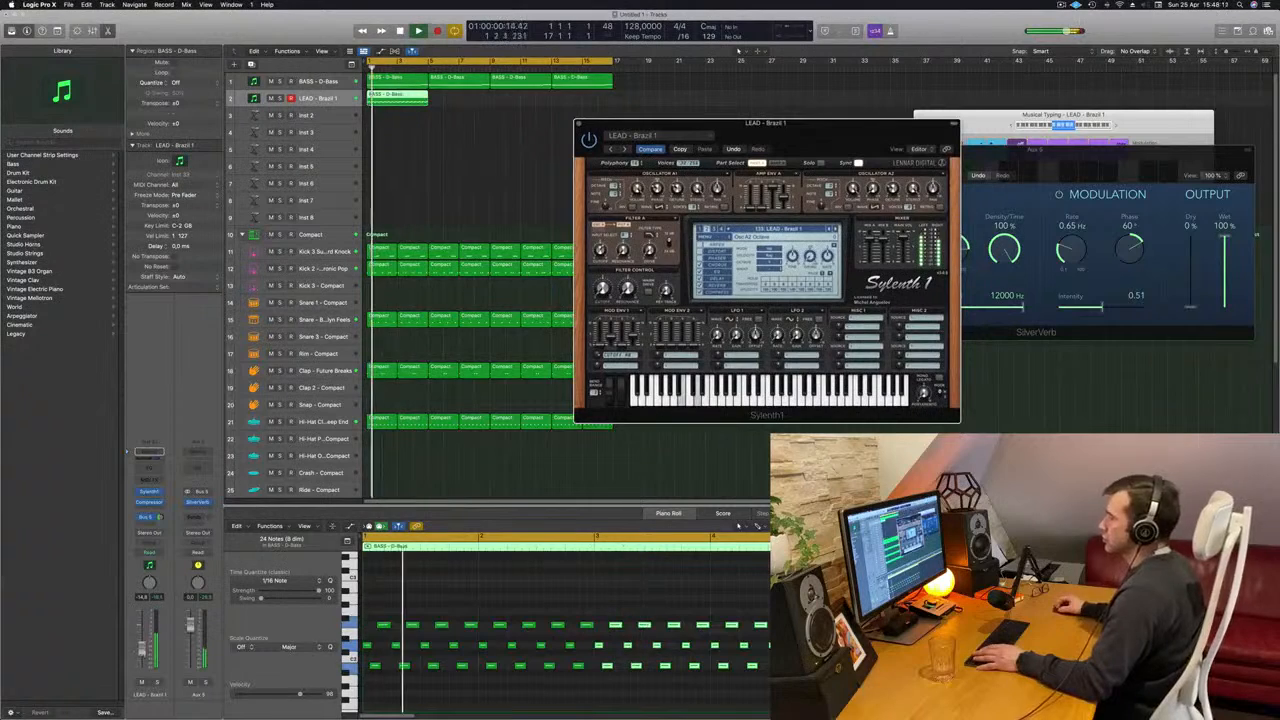
- Continue auditioning Sylenth1 lead presets from Brazil 2 through Broken Keyz and Burning Up to Central Park
left_click(472, 569)
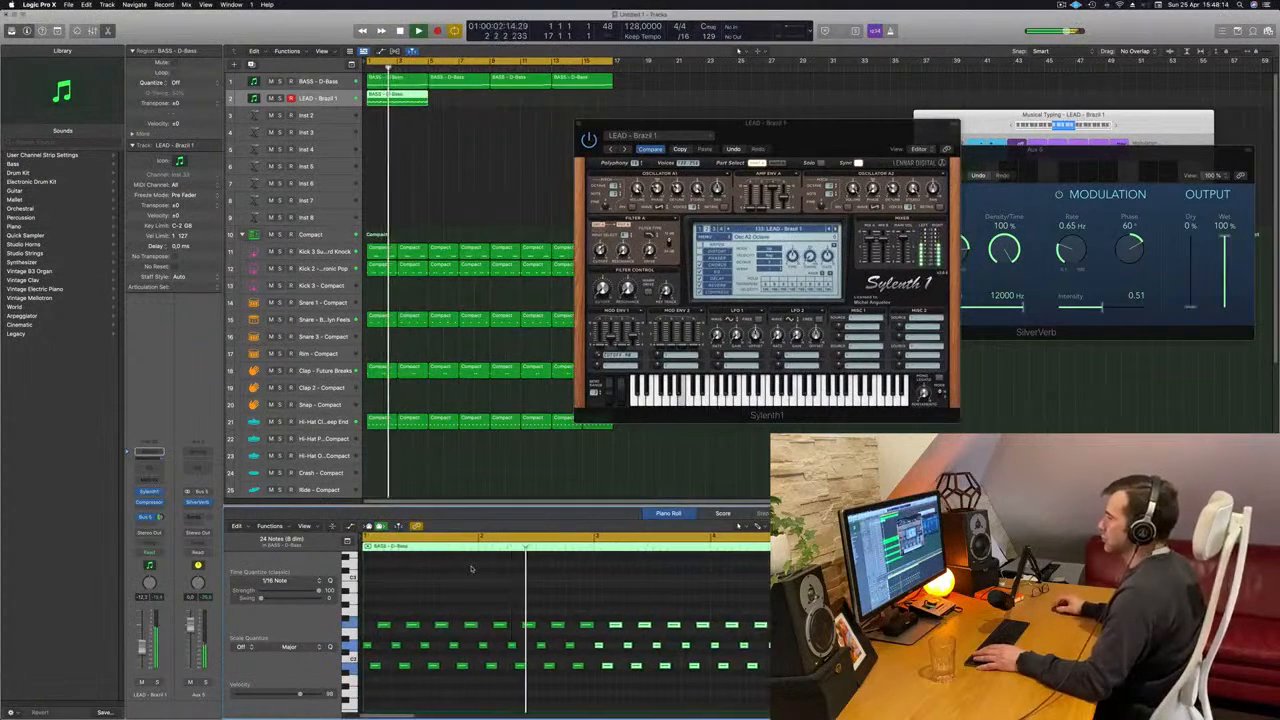
left_click(837, 229)
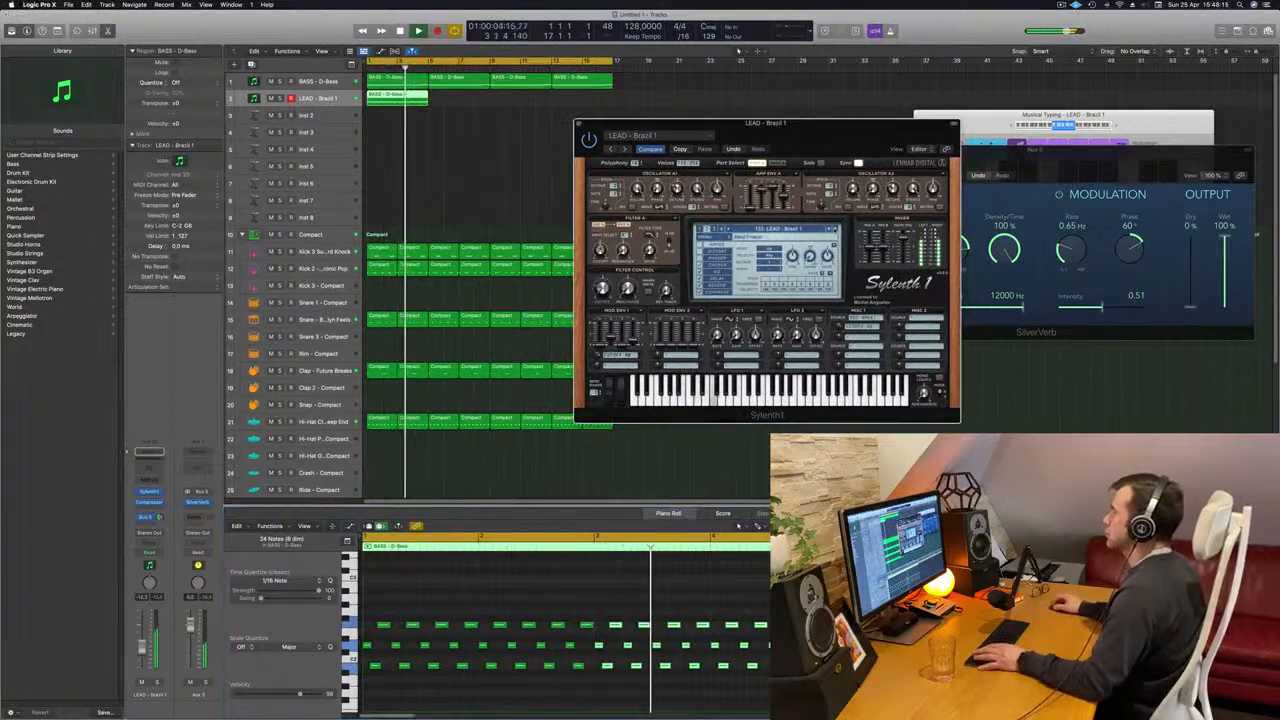
left_click(837, 229)
left_click(836, 230)
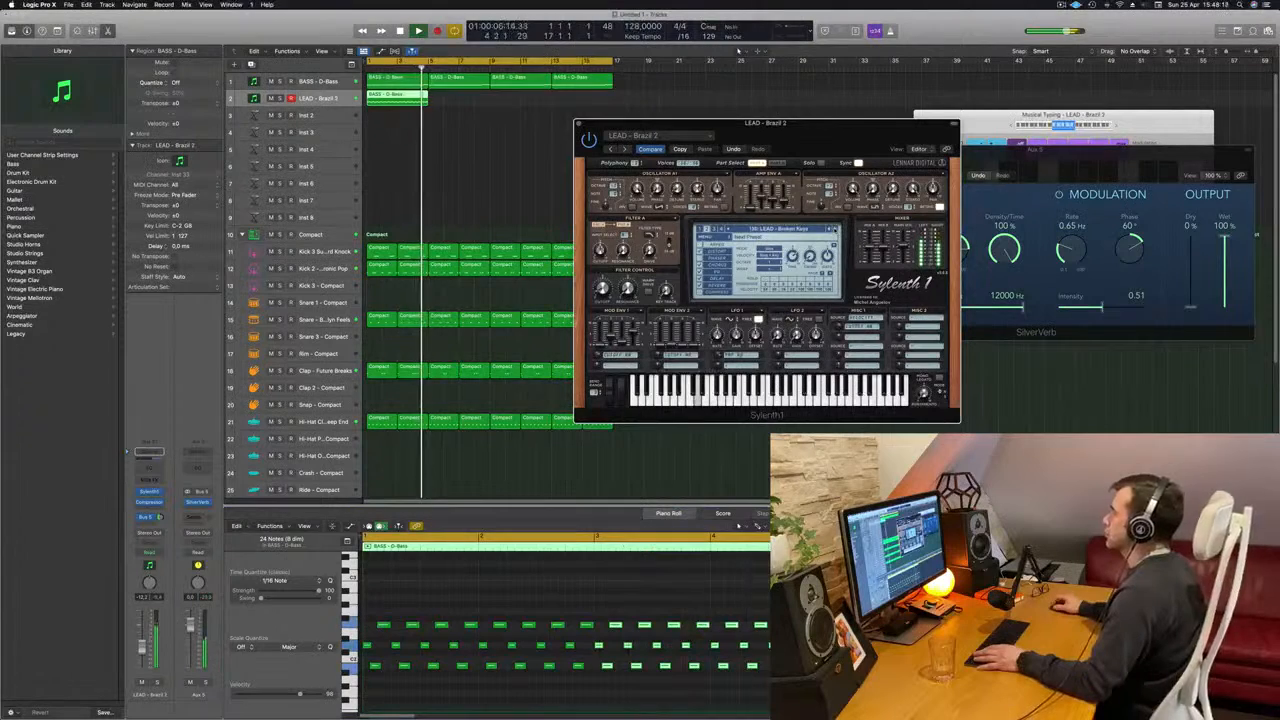
left_click(836, 230)
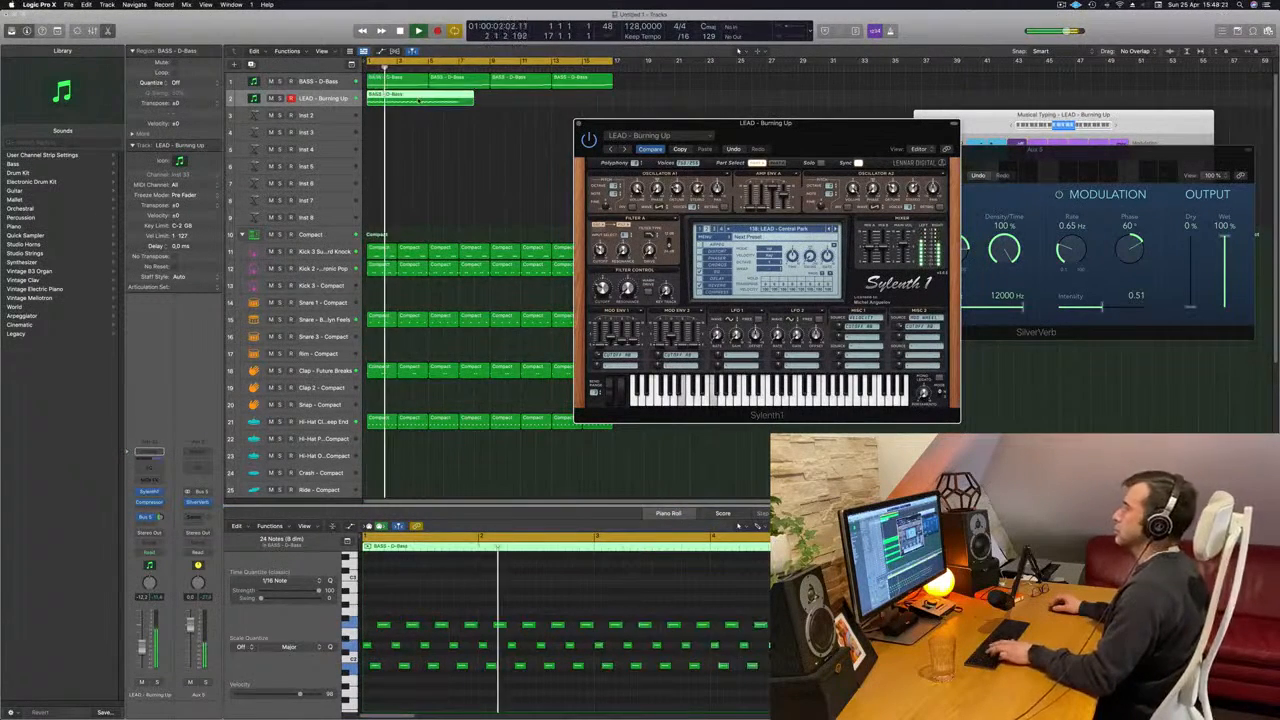
- Undo the extension of the lead region, repeat the region three times to fill 16 bars, and restart playback from the beginning
key("super+z")
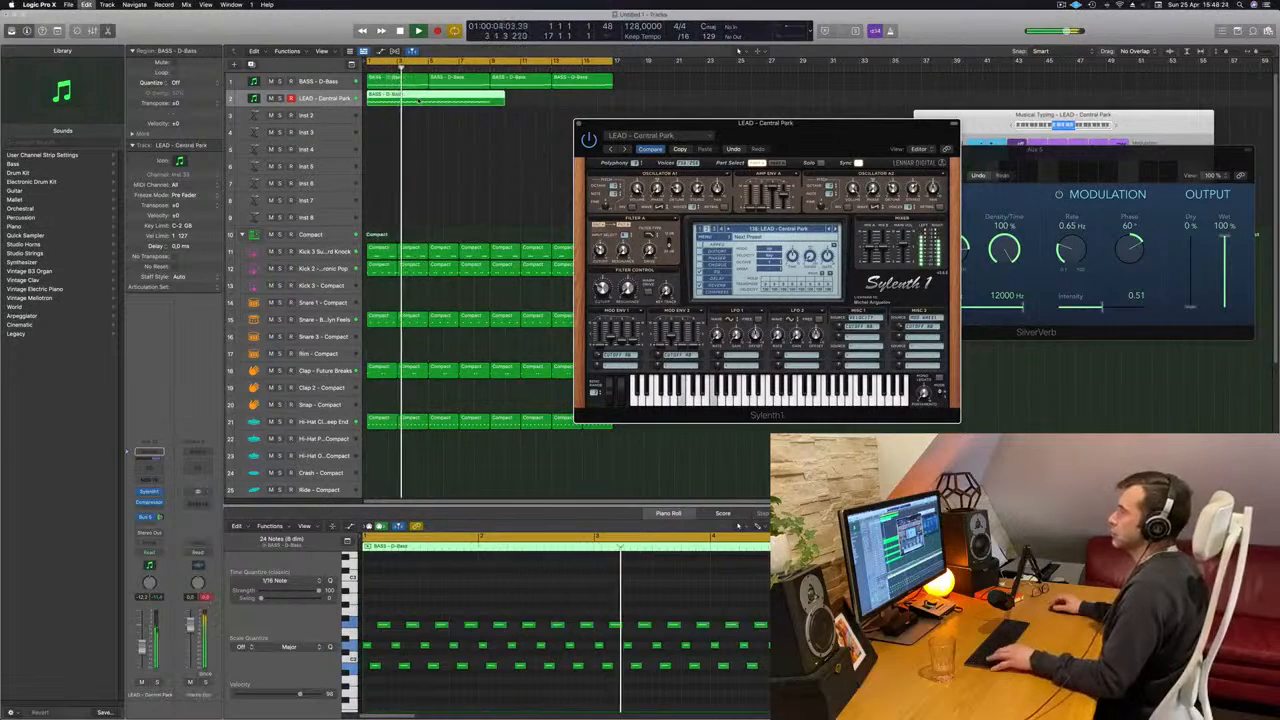
key("super+z")
left_click(402, 143)
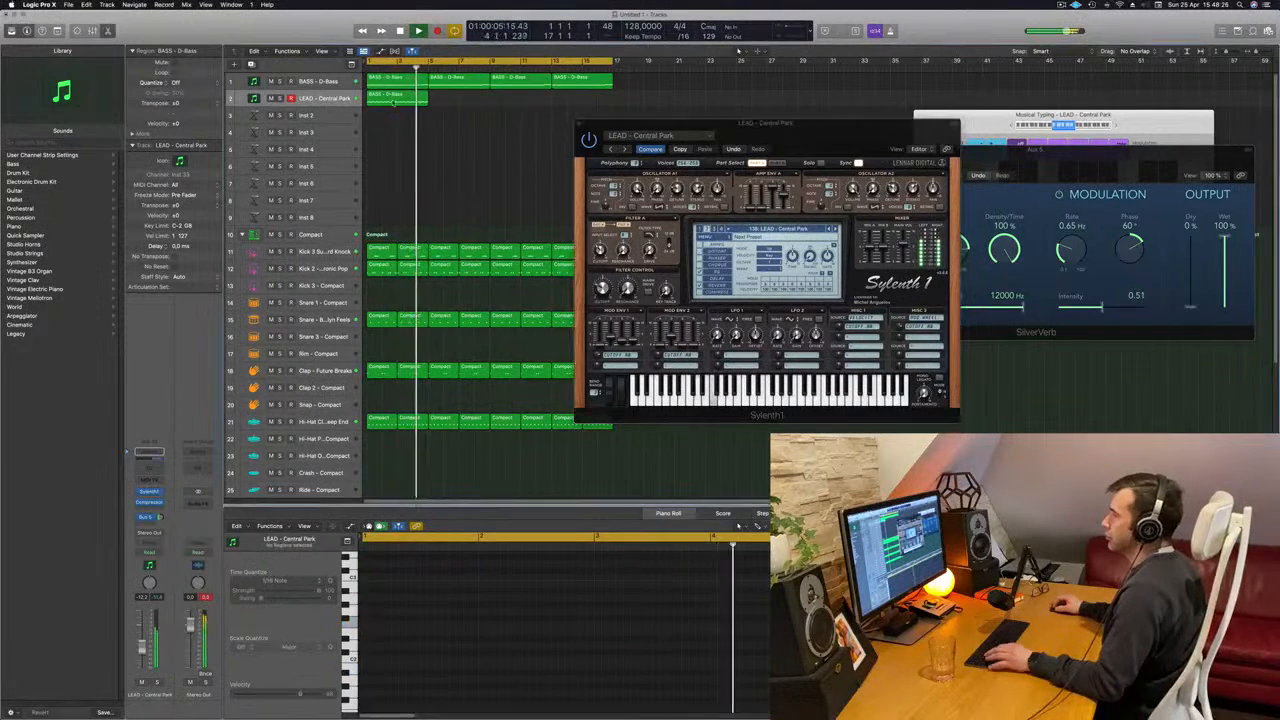
left_click(391, 97)
key("super+r")
key("super+r")
key("super+r")
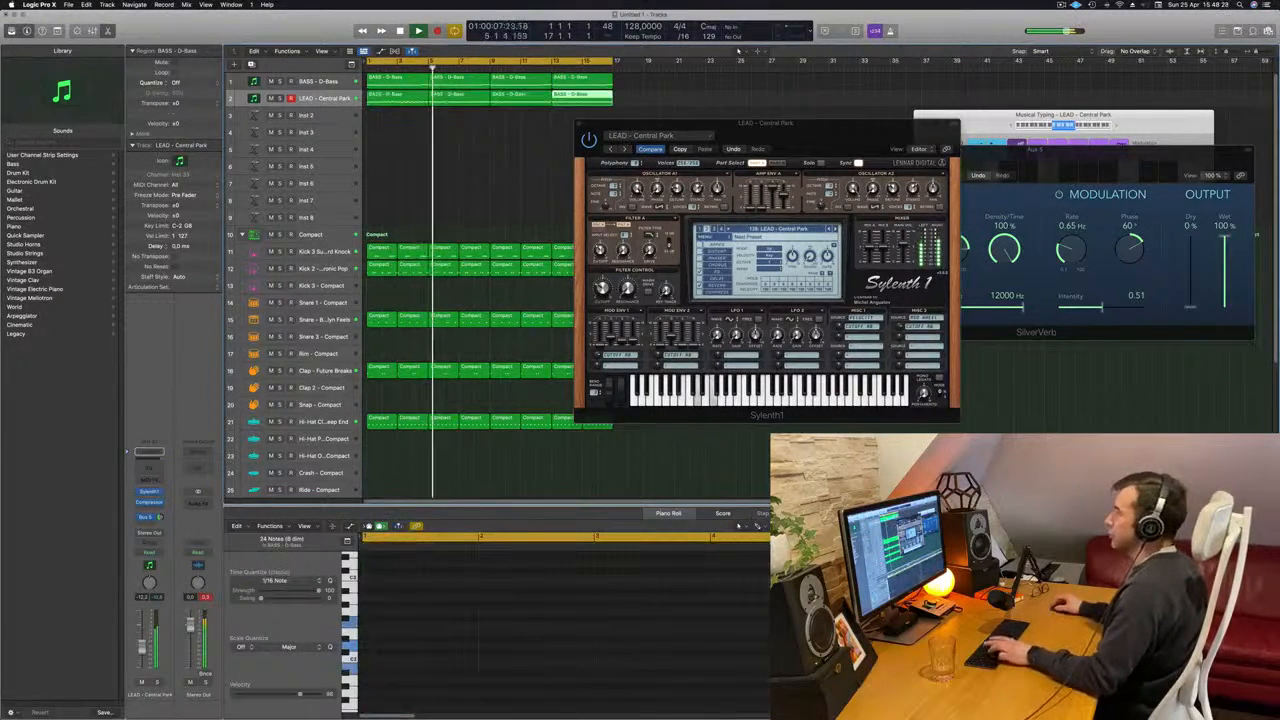
key("Return")
- Audition the Sylenth1 lead presets from Danceology through the Distorted sounds to Divine
left_click_drag(789, 152, 733, 154)
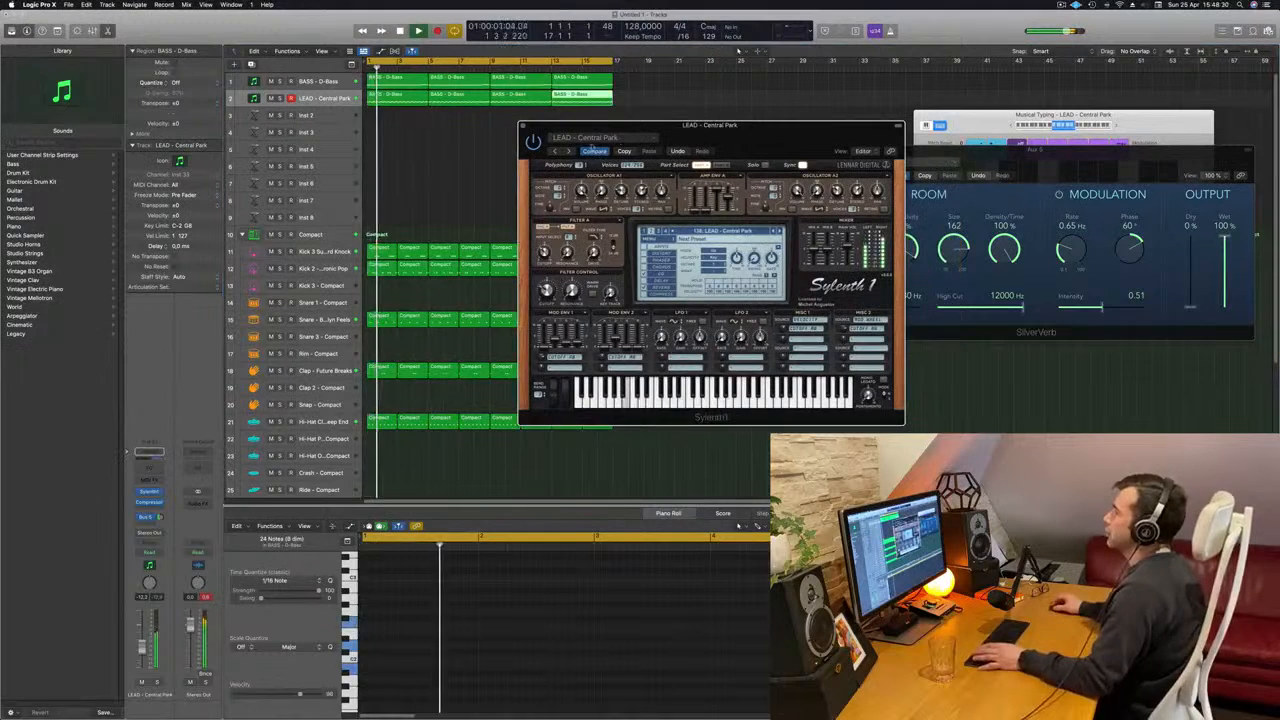
left_click(570, 151)
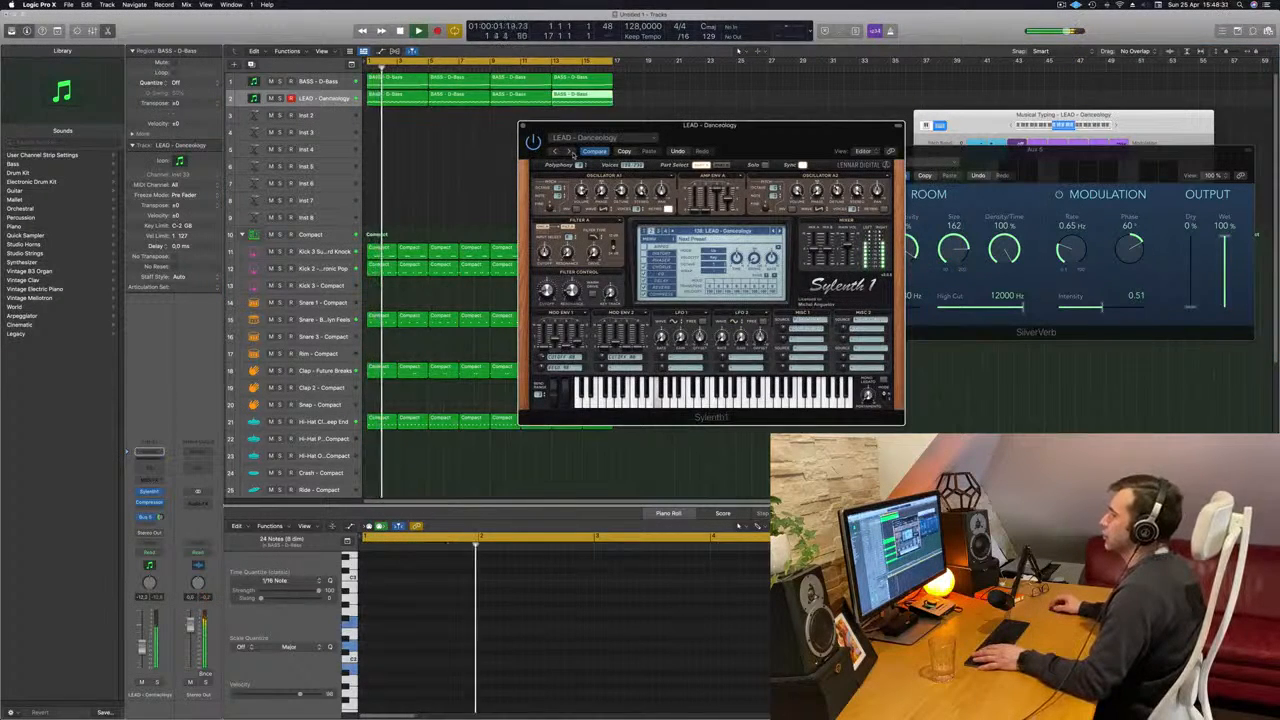
left_click(571, 151)
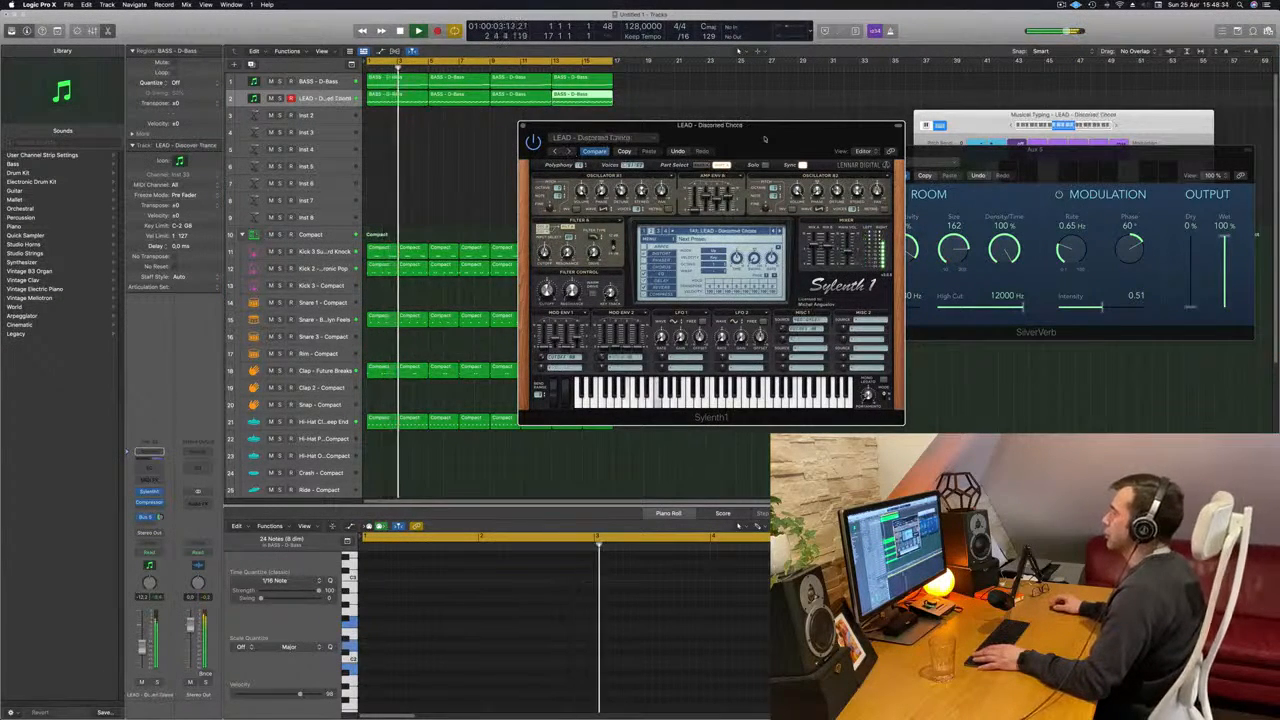
left_click(571, 152)
left_click_drag(573, 154, 527, 191)
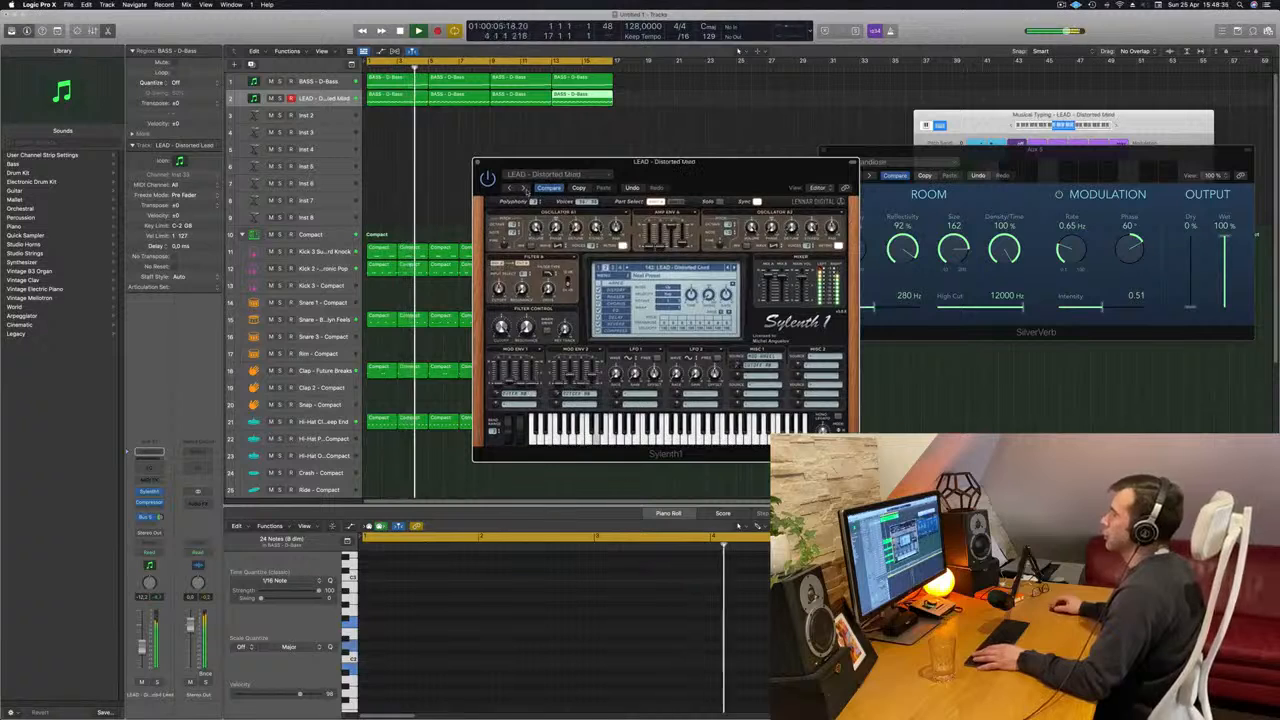
left_click(527, 190)
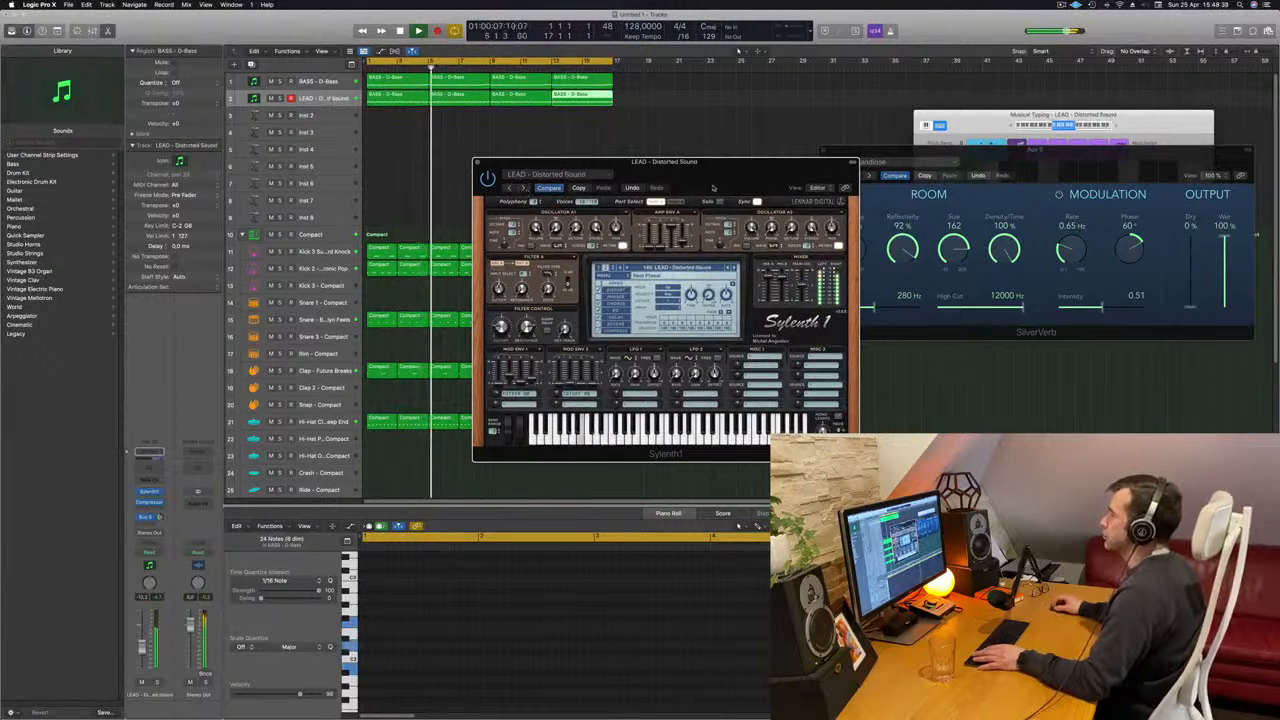
left_click(527, 190)
left_click(527, 190)
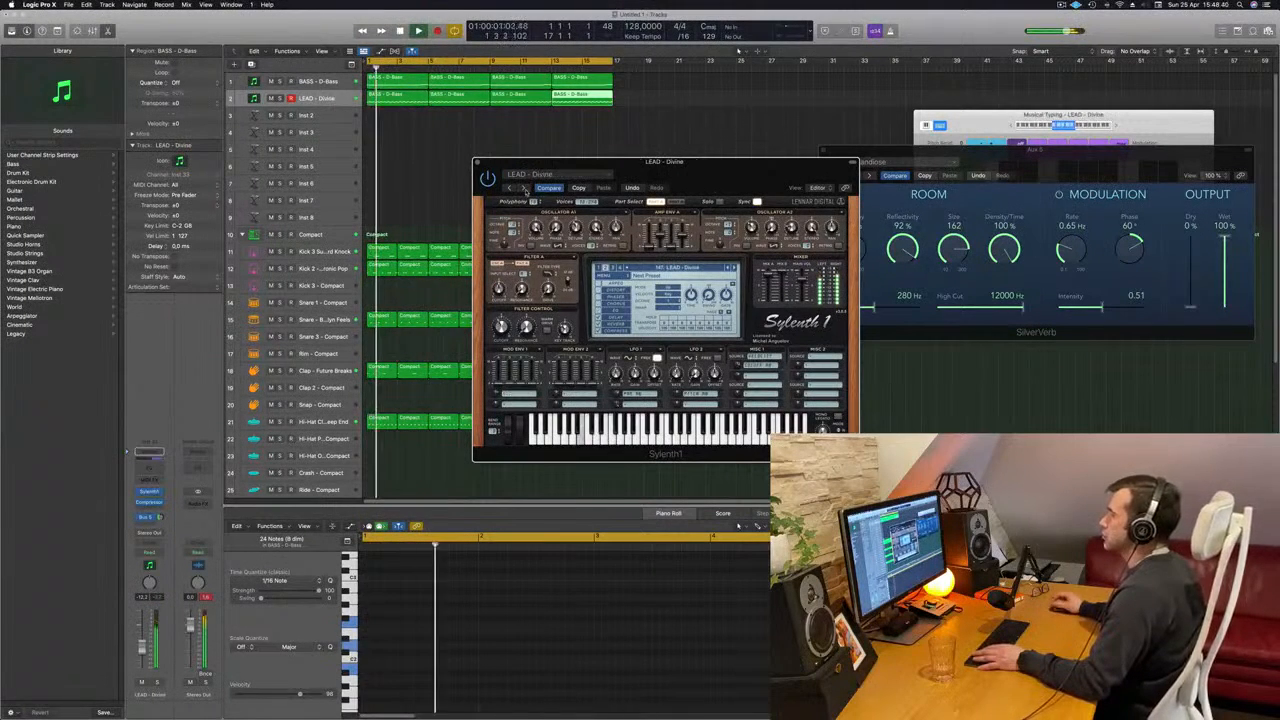
- Restart playback and audition the lead presets from Donkey Roller to Enjoy Your Lead
left_click_drag(689, 177, 722, 139)
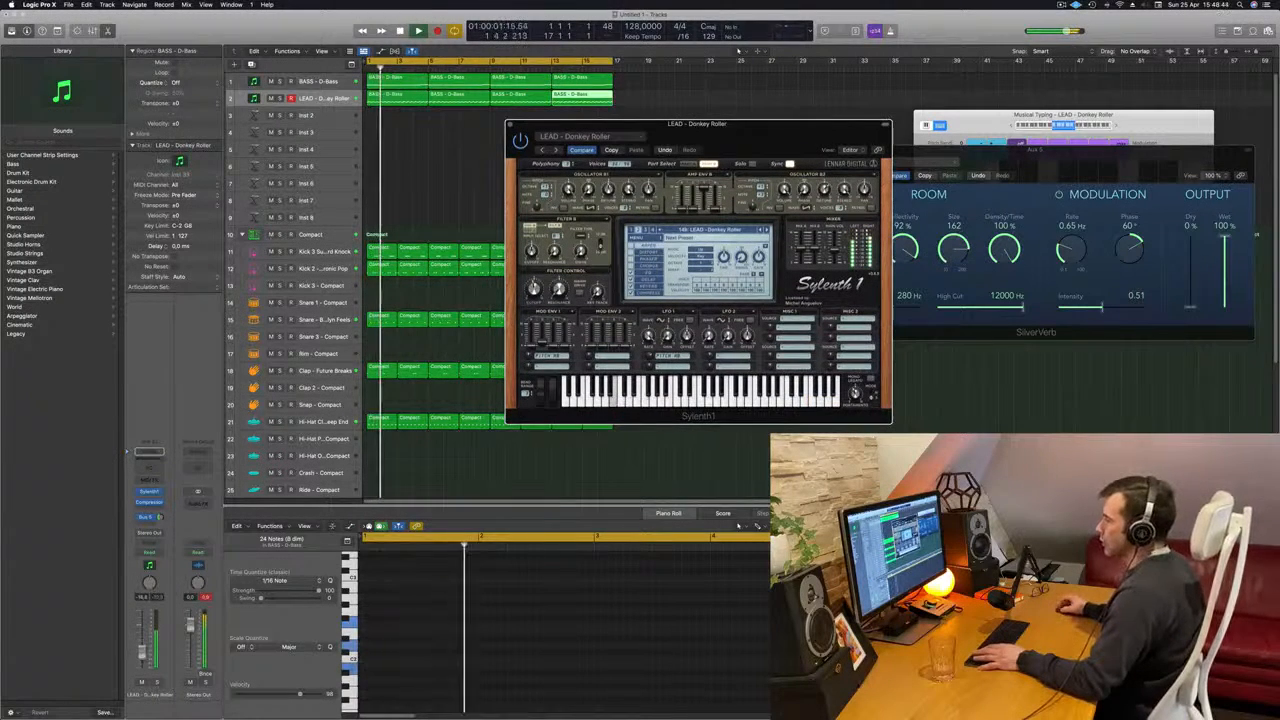
left_click(480, 210)
key("Return")
left_click(556, 150)
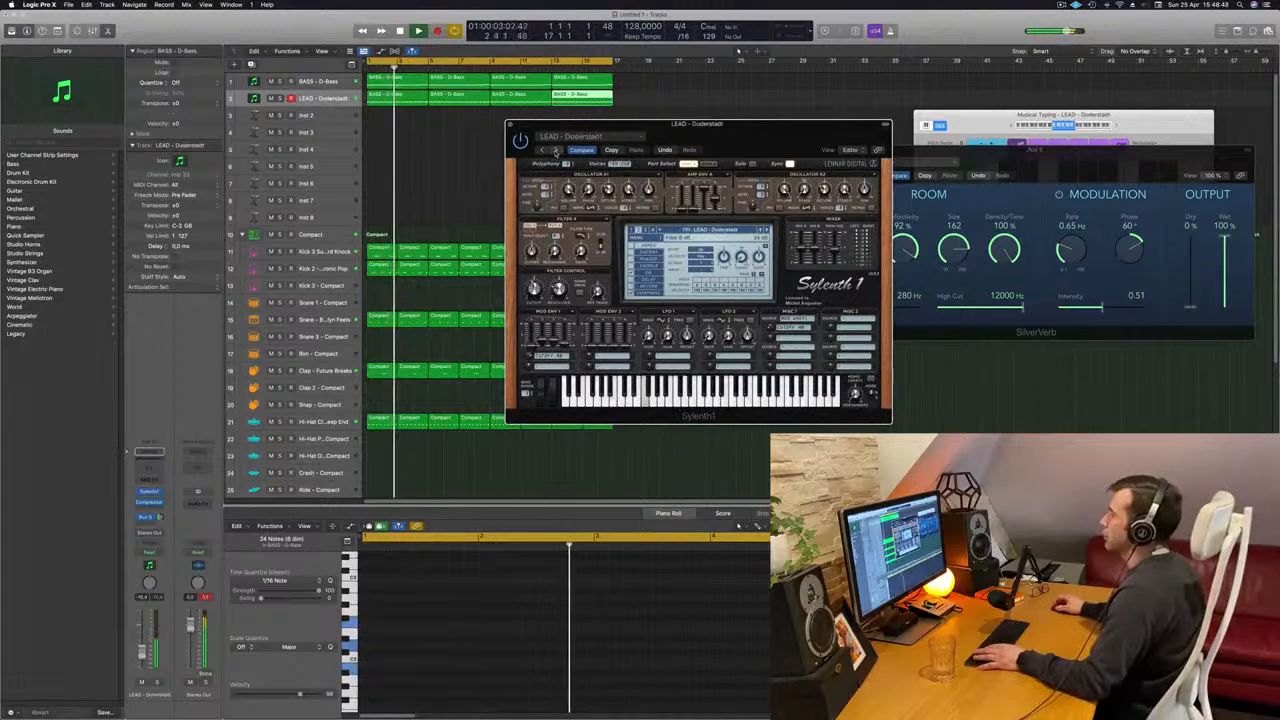
left_click(556, 150)
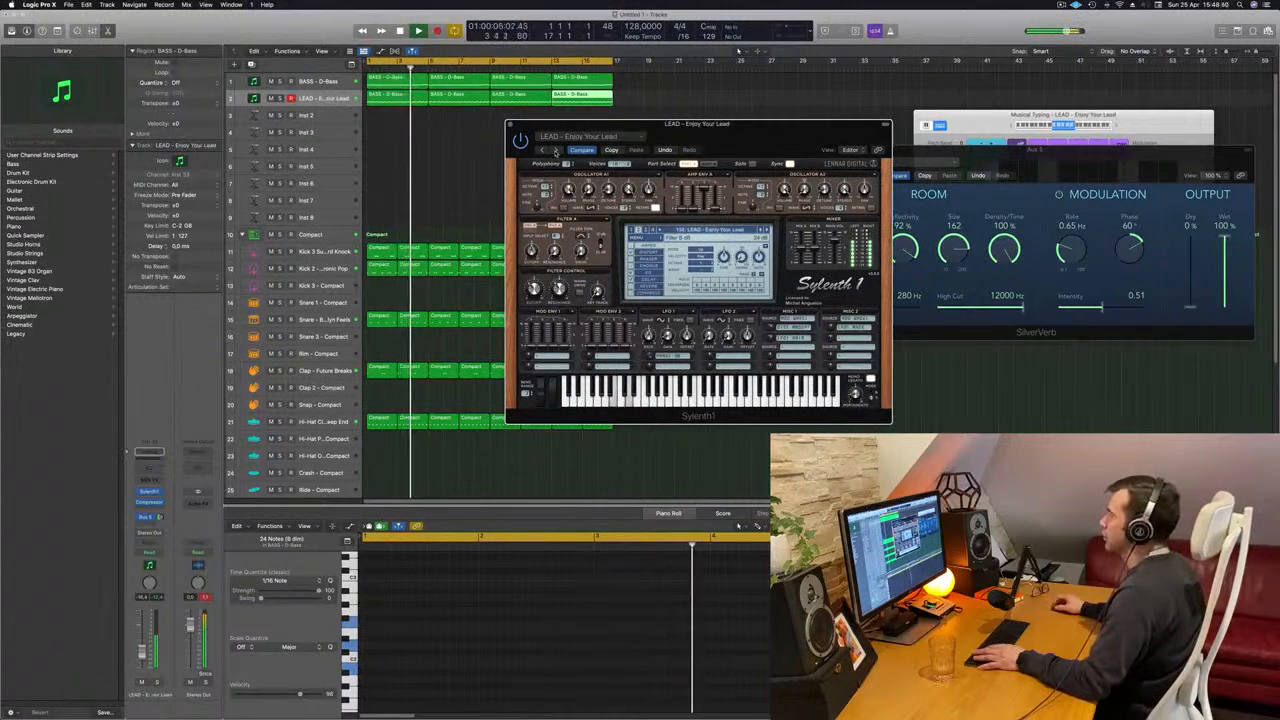
left_click(556, 150)
- Audition the lead presets Euphoric Lead, Exposure Synth and Faxing Berlin, and show the plug-in's preset options
left_click(552, 150)
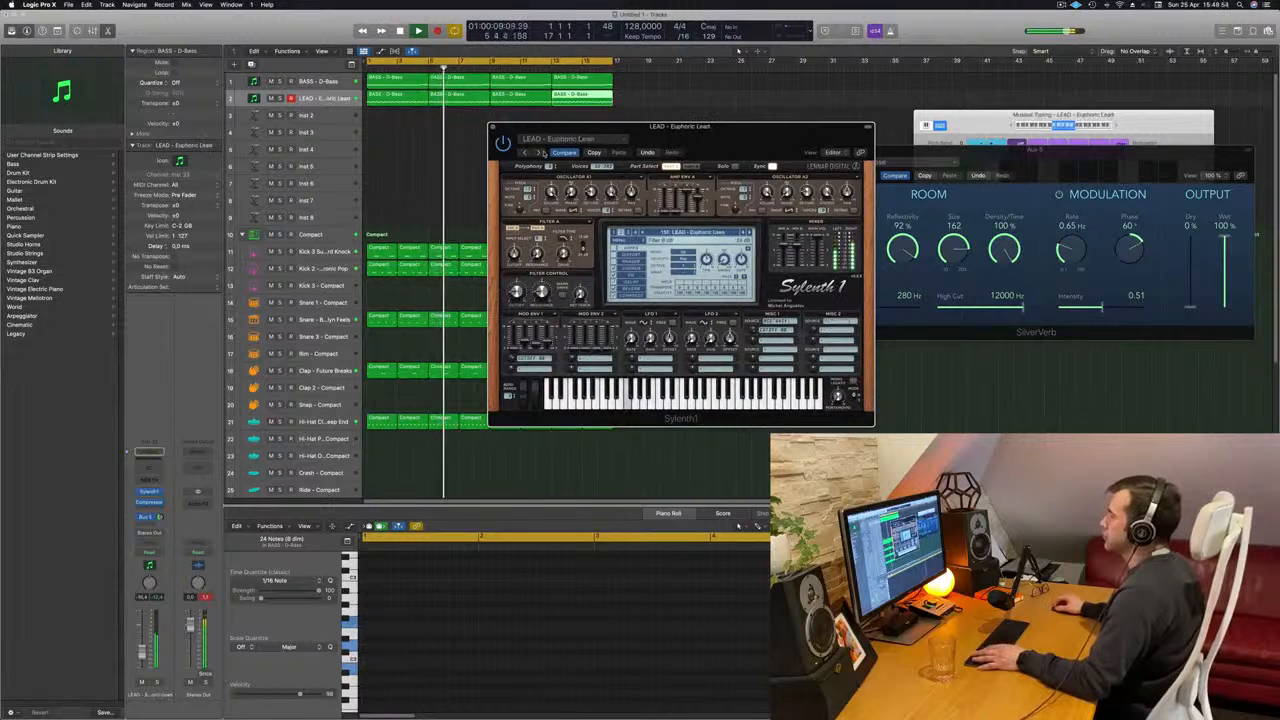
left_click(543, 152)
left_click(543, 152)
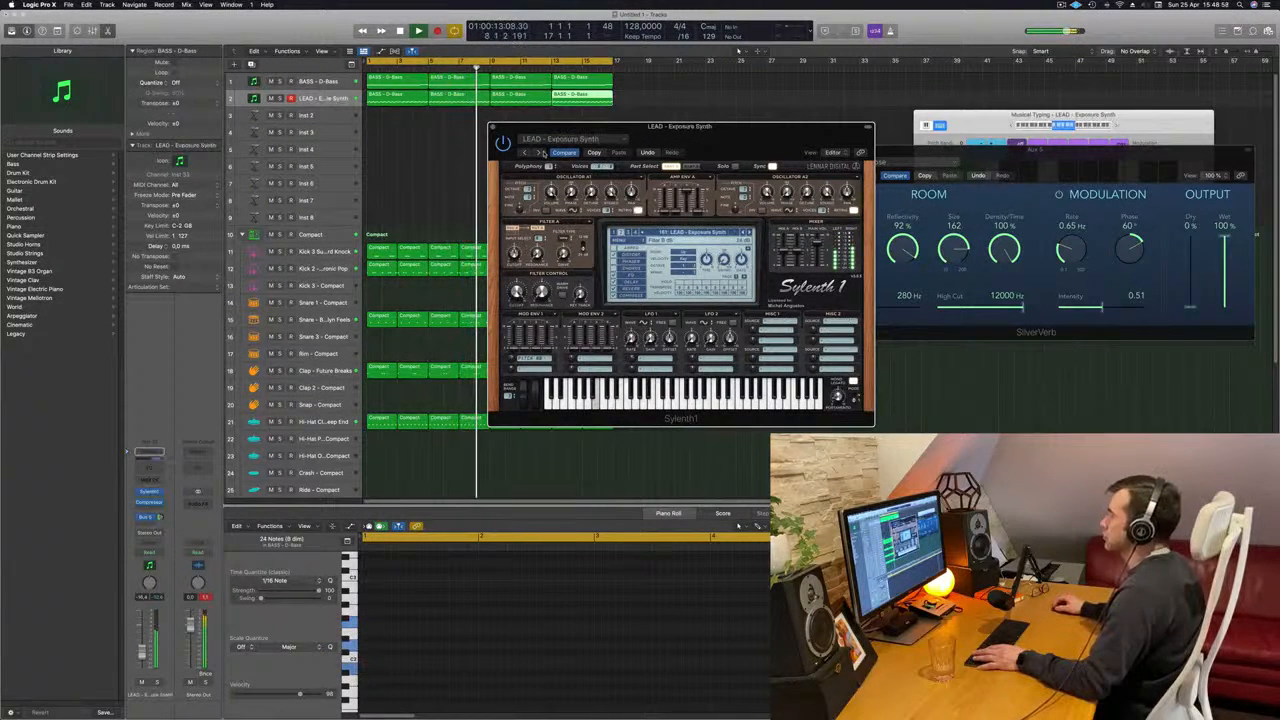
left_click(543, 152)
left_click(600, 142)
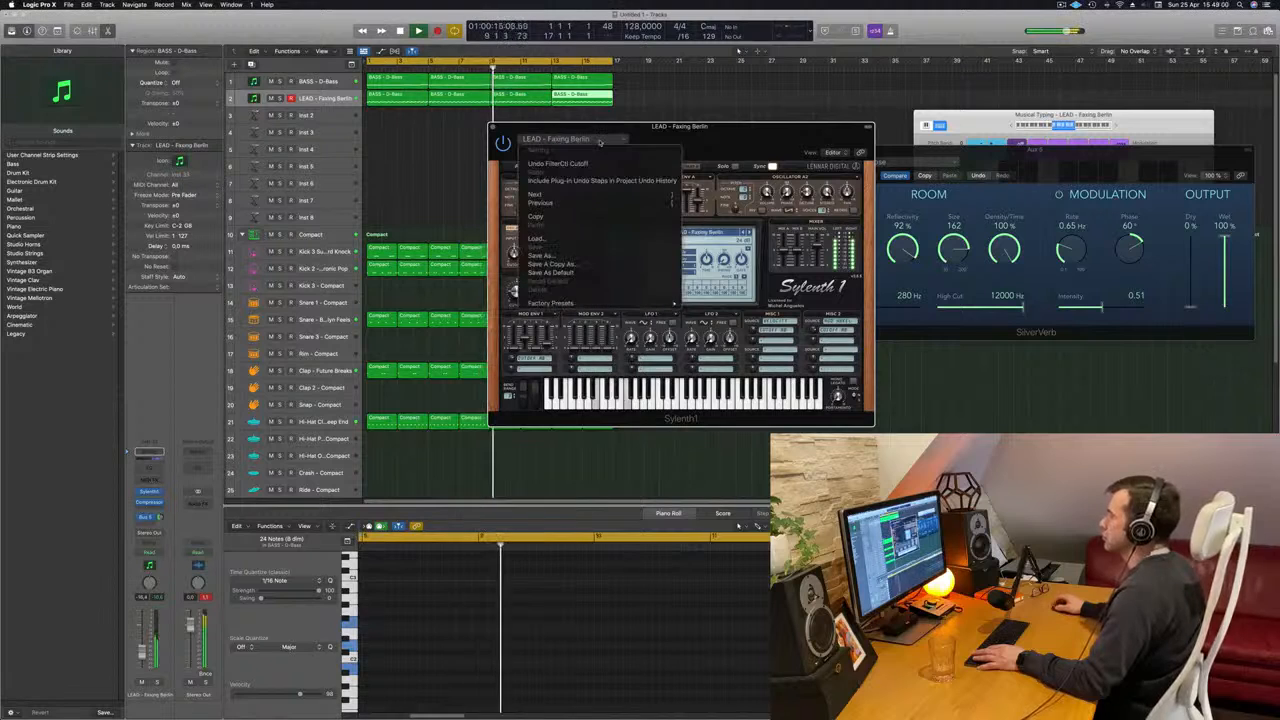
- Audition the lead presets following Faxing Berlin and return to From Above to compare it
left_click(538, 152)
left_click(538, 152)
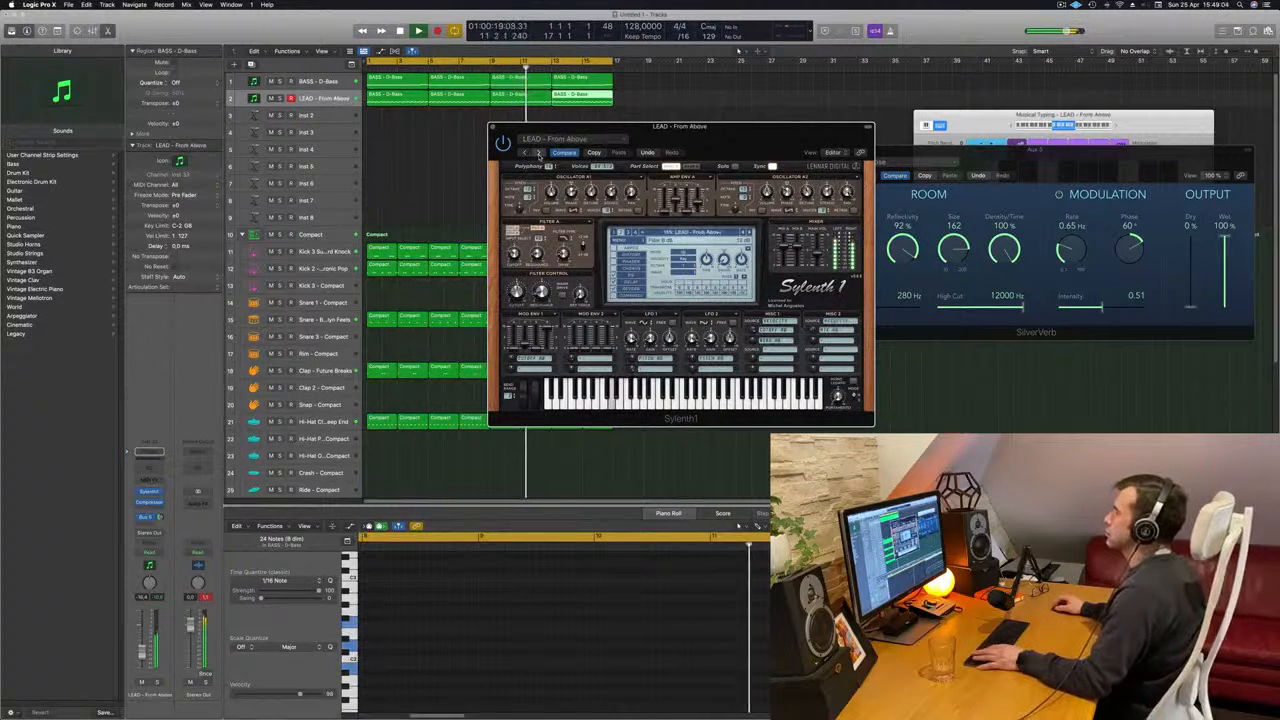
left_click(538, 152)
left_click(524, 152)
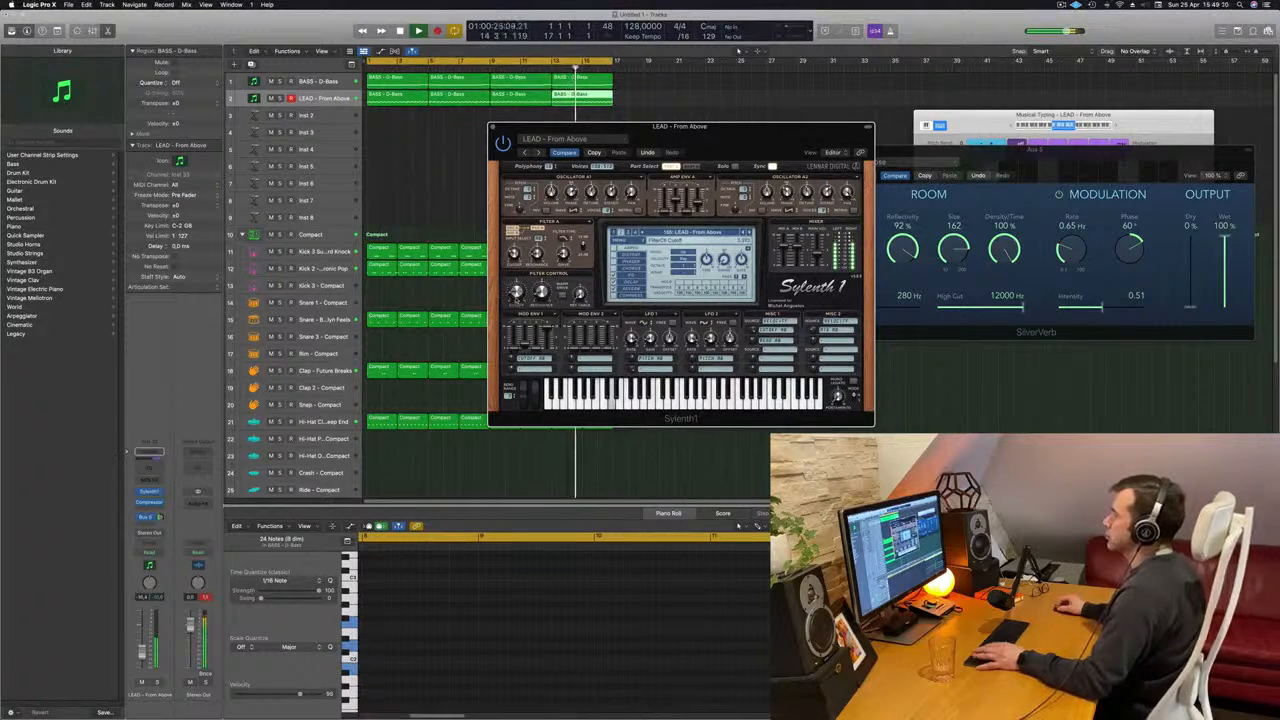
- Audition the lead presets from Galaxee through Hammond B3 Organ, Hardcore 1 and Home to I Love You
left_click_drag(612, 152, 634, 170)
left_click(562, 171)
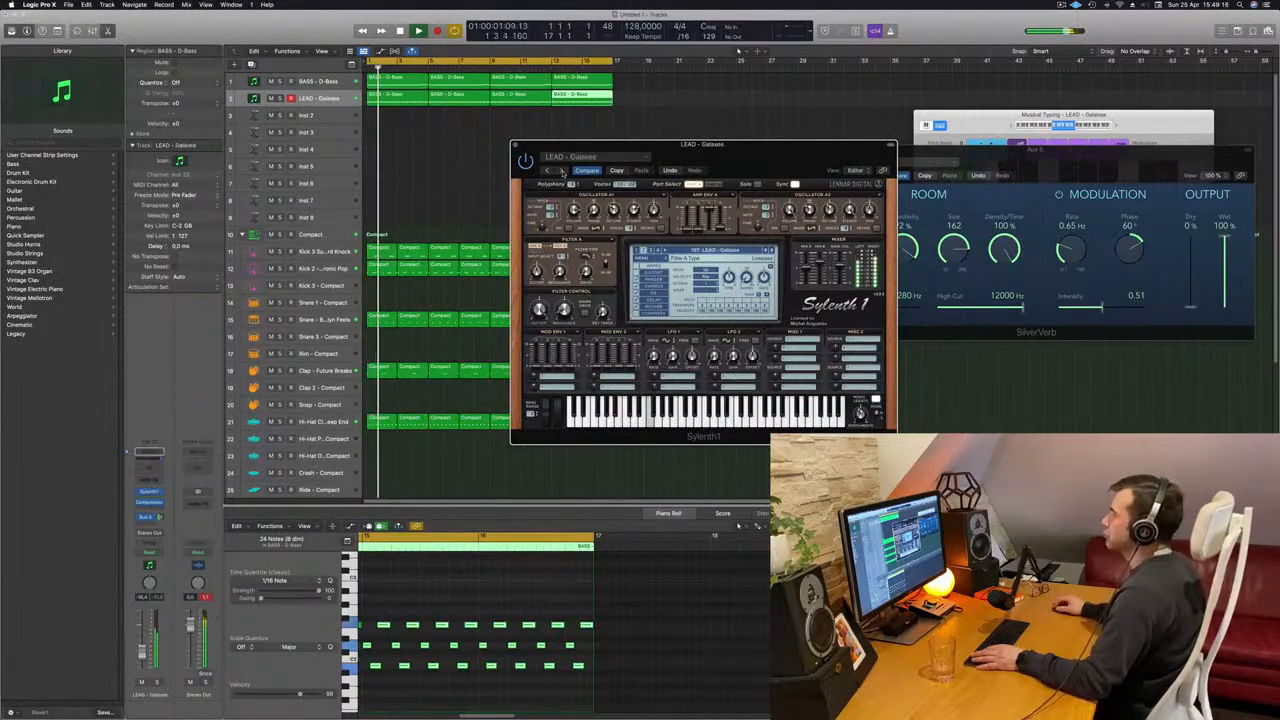
left_click(562, 171)
left_click(562, 171)
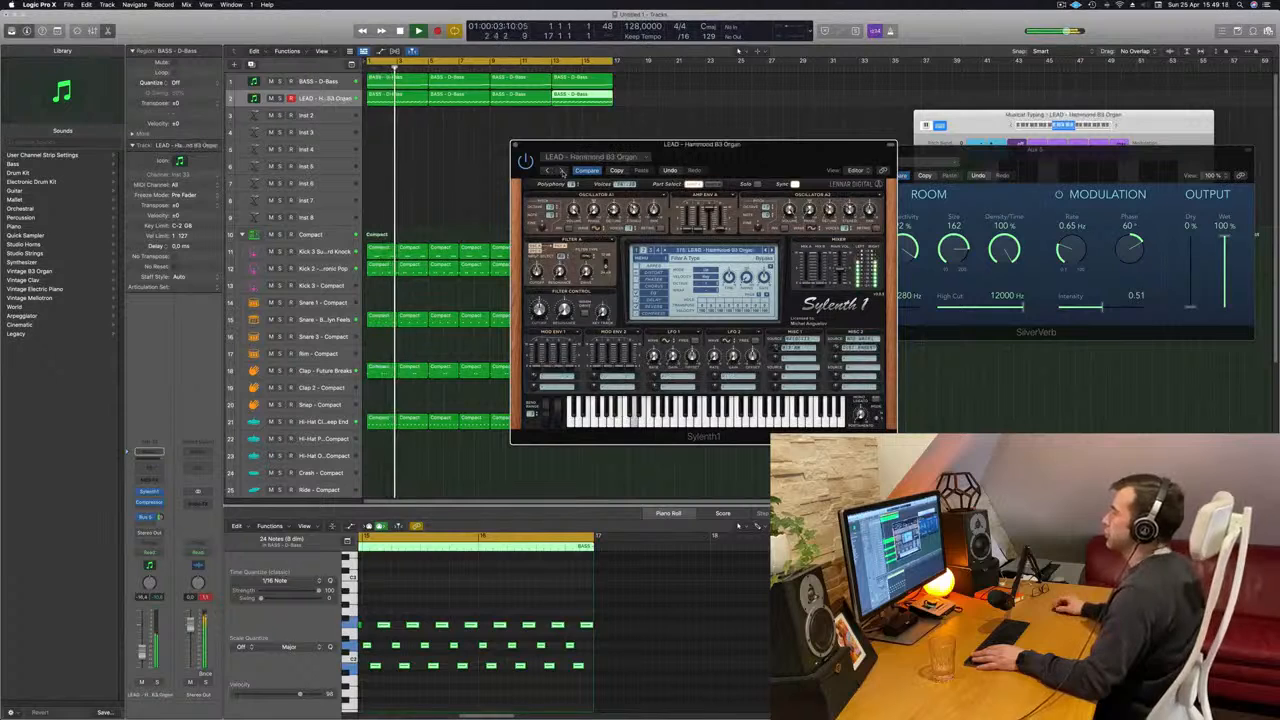
left_click(562, 171)
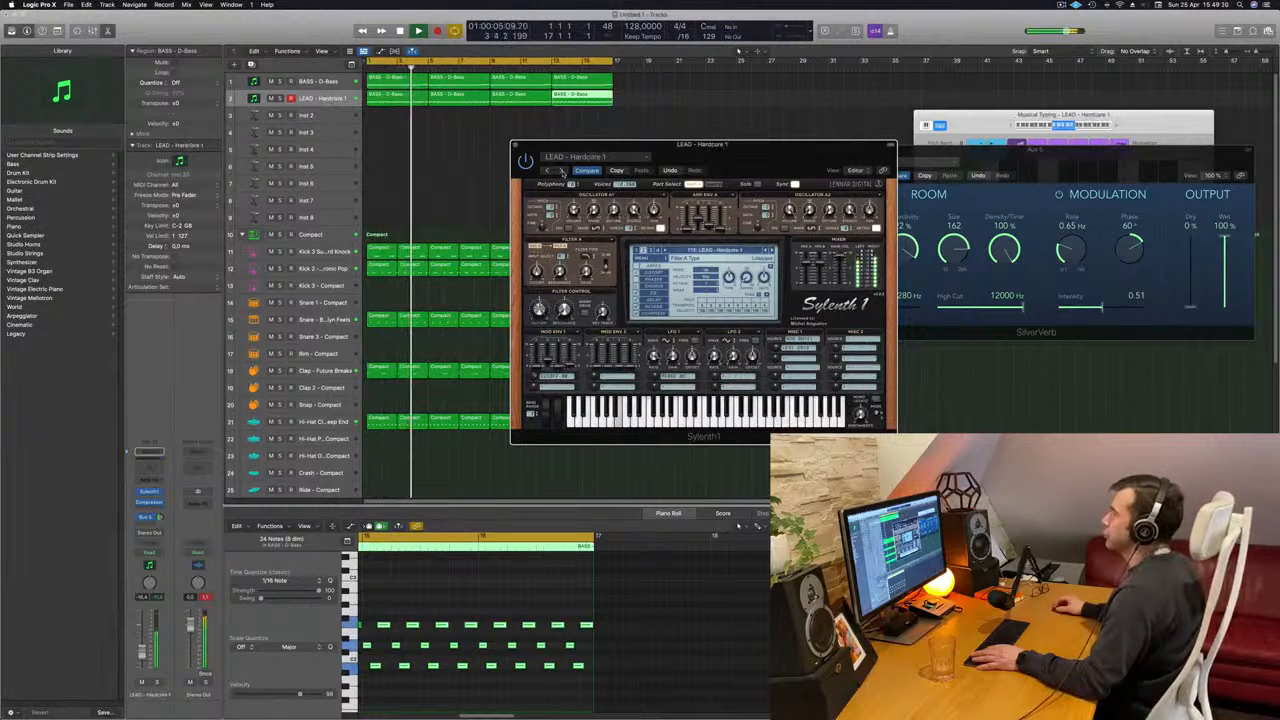
left_click(562, 171)
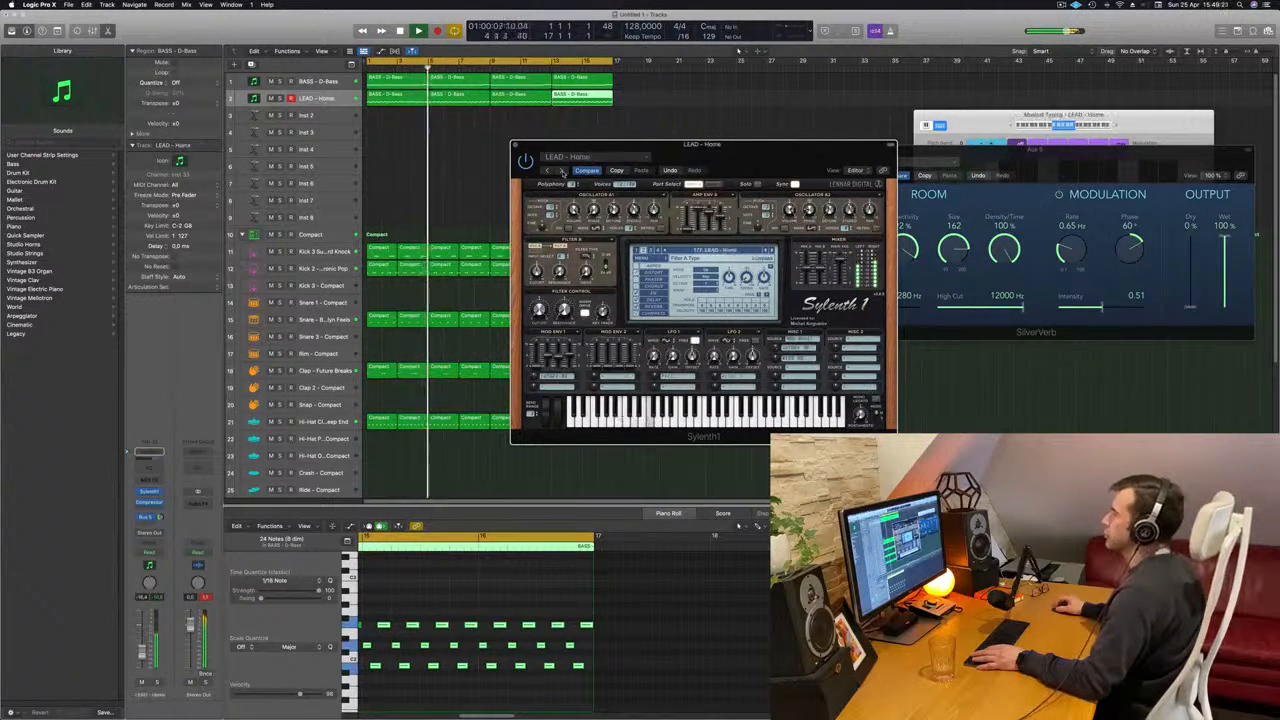
left_click(562, 171)
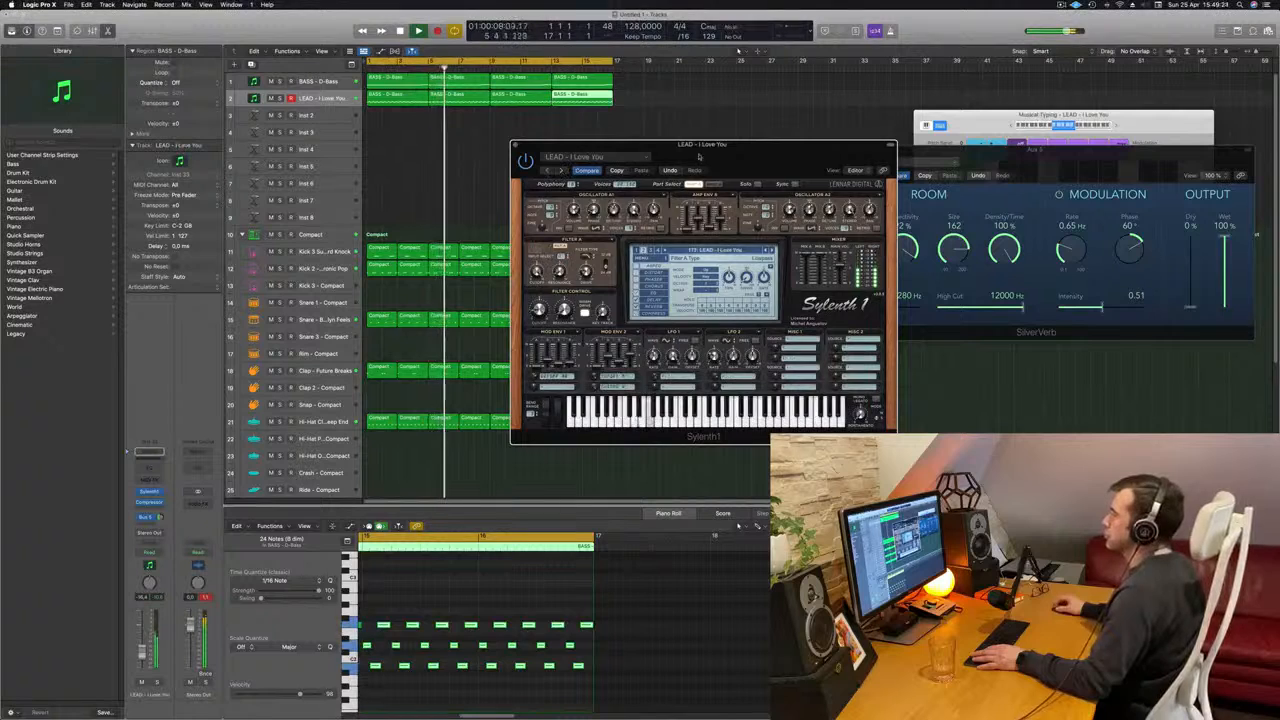
- Reset the Stereo Out peak level display and step through the Inpetto preset to load LEAD - Jigga Jigga
left_click_drag(729, 153, 736, 199)
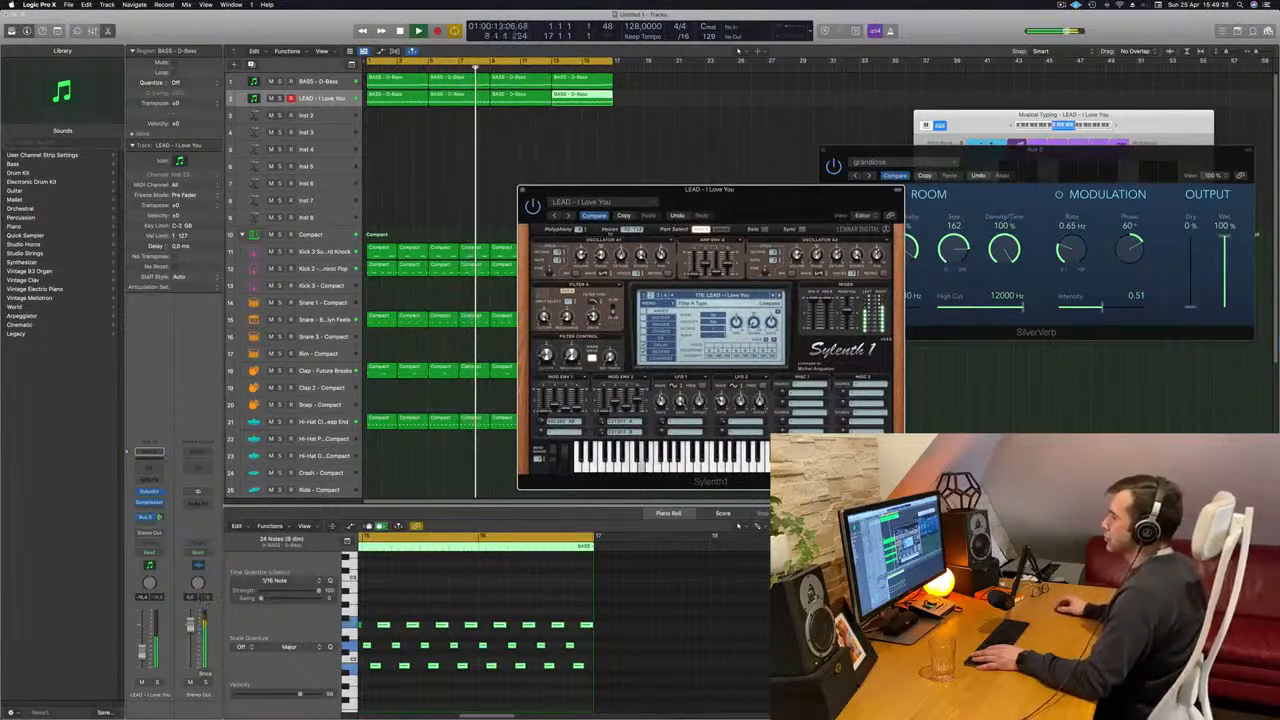
left_click(204, 597)
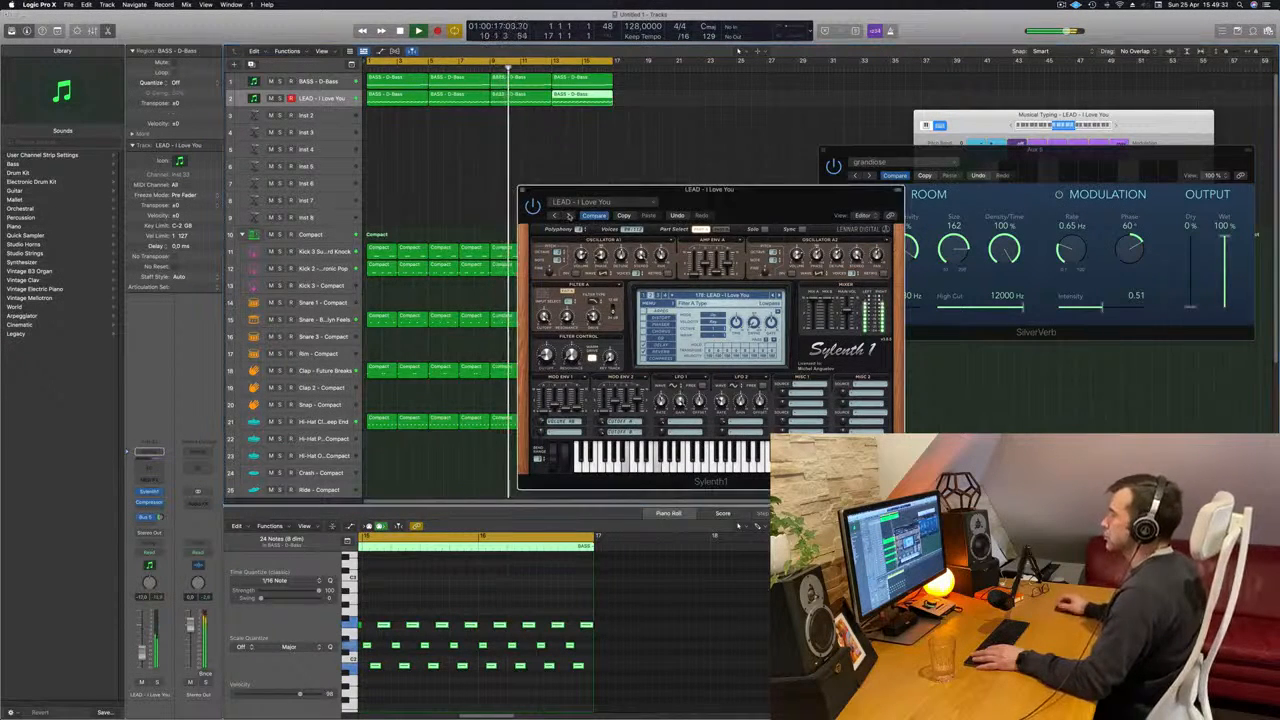
left_click(567, 215)
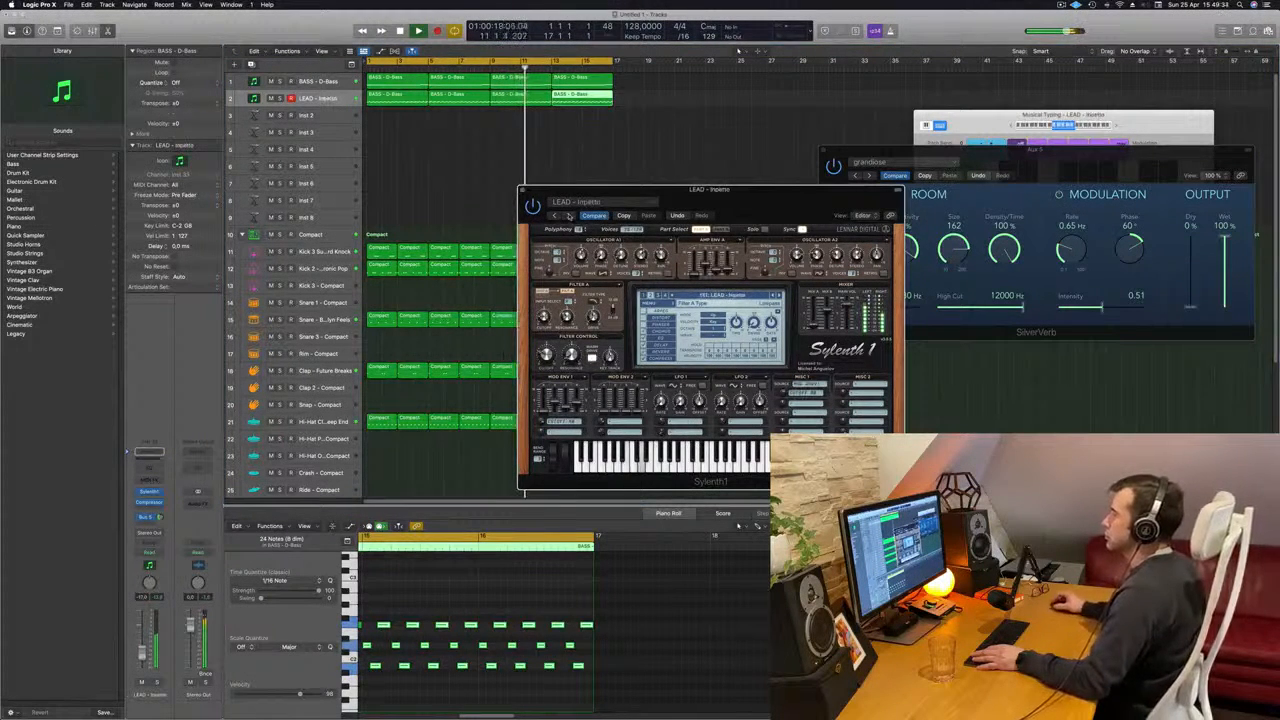
left_click(568, 215)
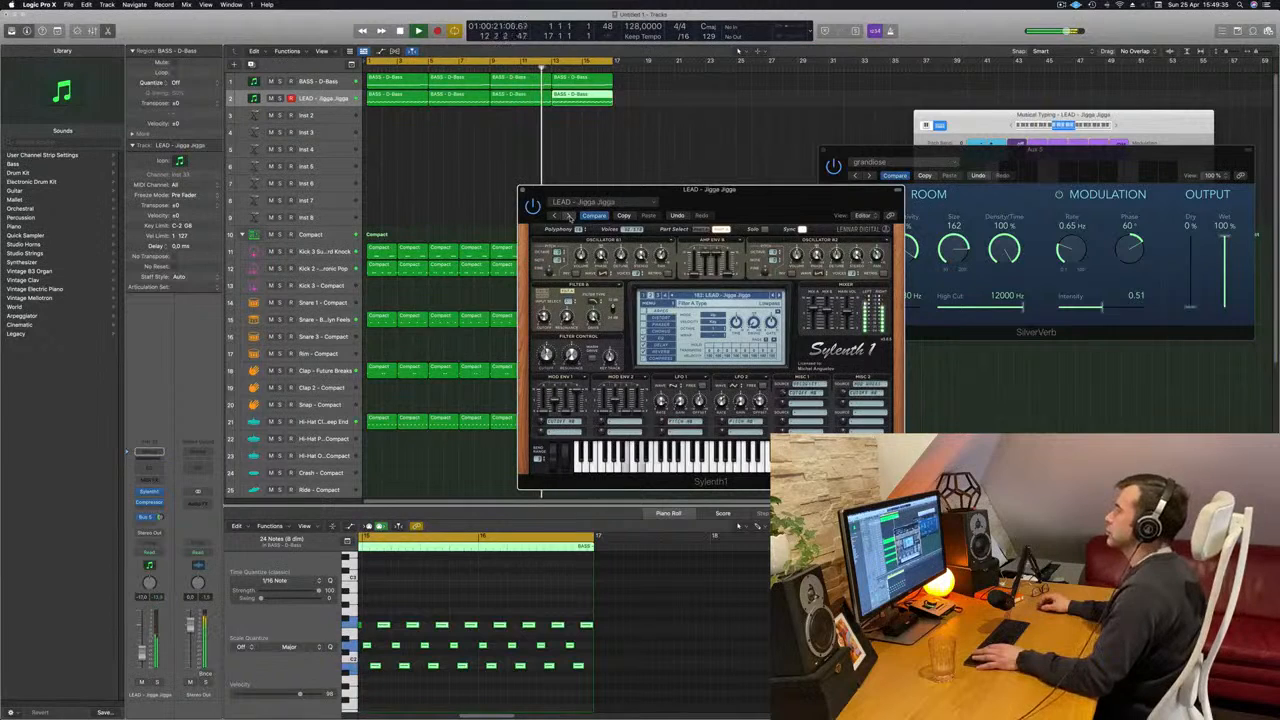
- Advance Sylenth1 through the lead presets to LEAD - Let Go and audition it from the start of the song
left_click(568, 215)
left_click(568, 215)
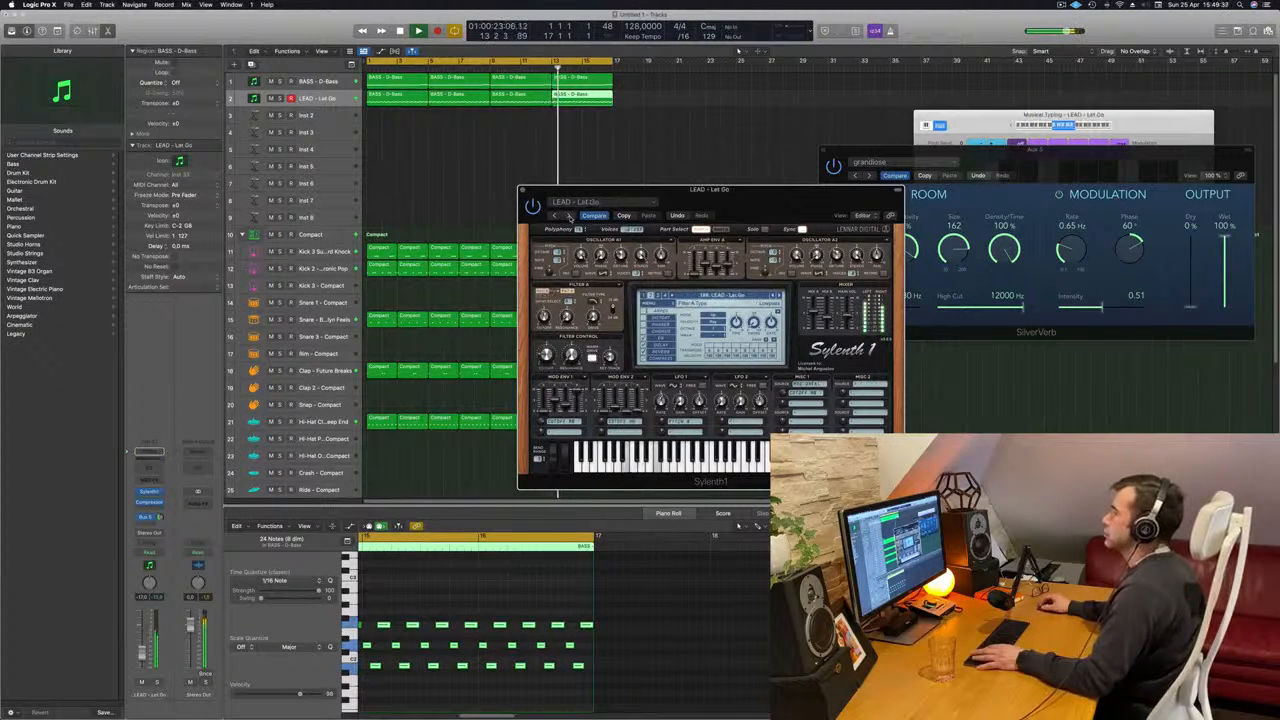
left_click_drag(724, 203, 669, 219)
key("Return")
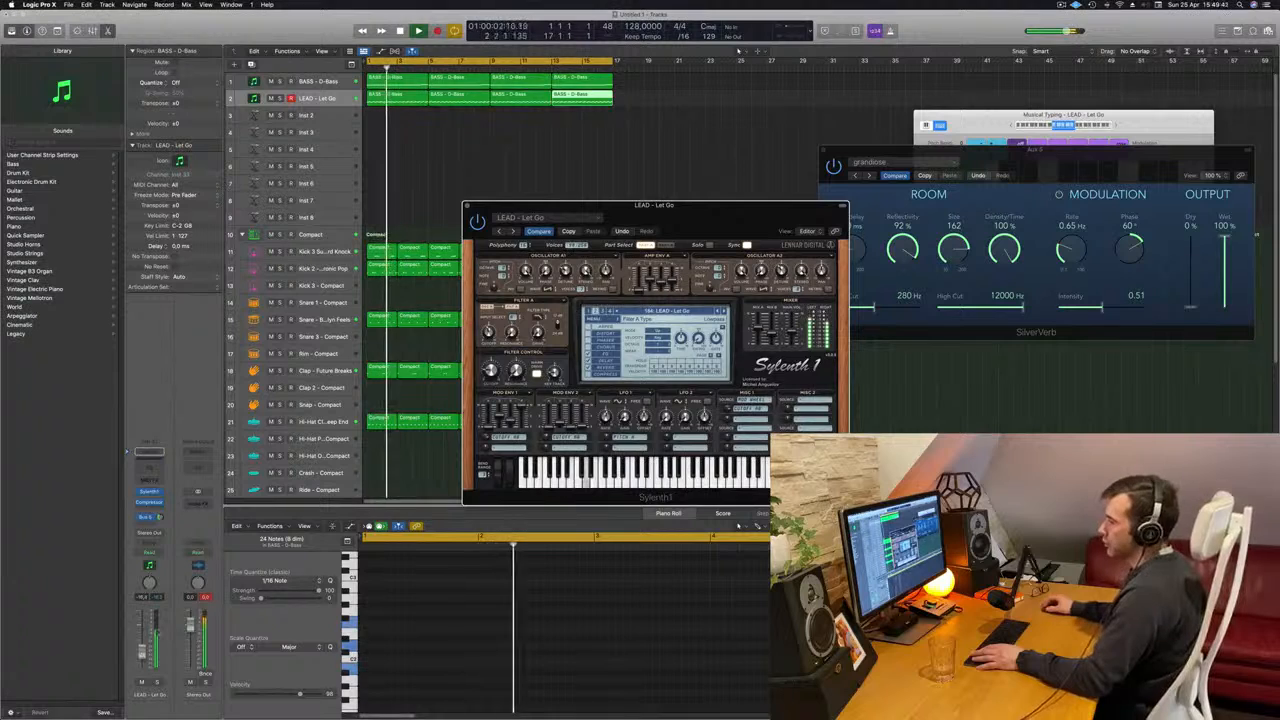
- Adjust the lead track's volume and its Bus 5 reverb send level, and move Sylenth1 clear of the regions
left_click_drag(141, 655, 141, 652)
left_click_drag(161, 518, 162, 527)
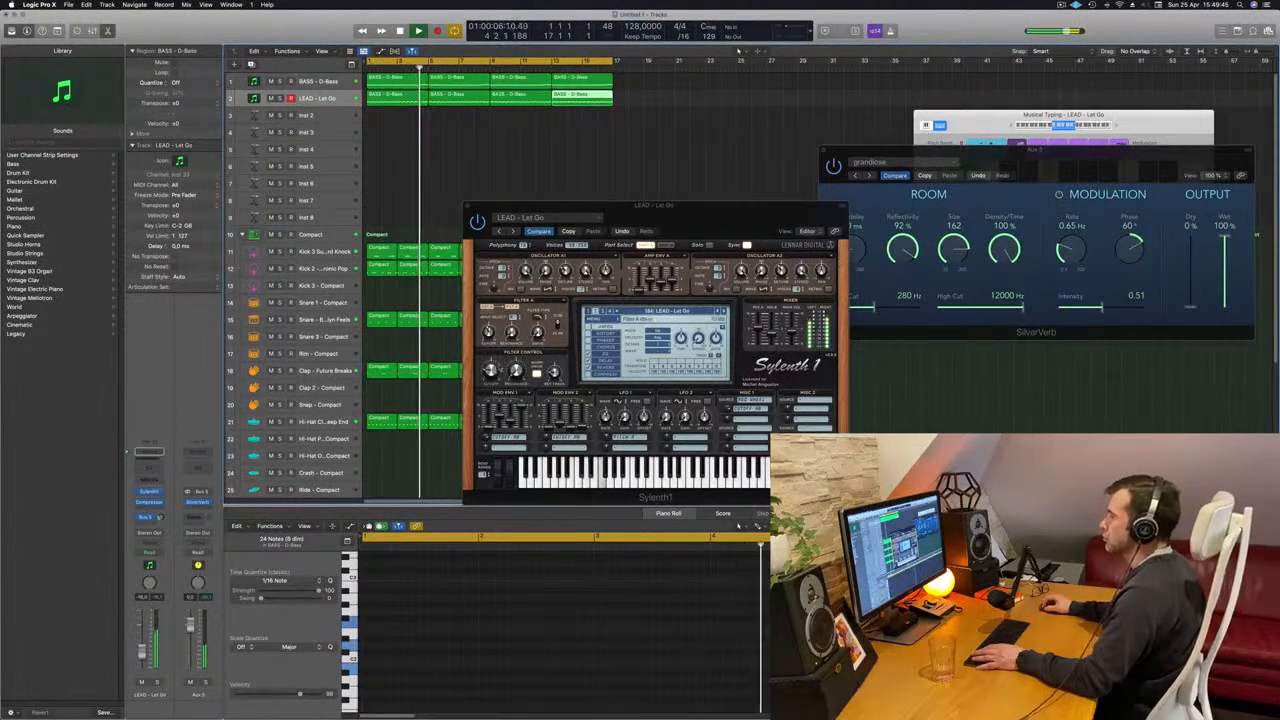
left_click(494, 385)
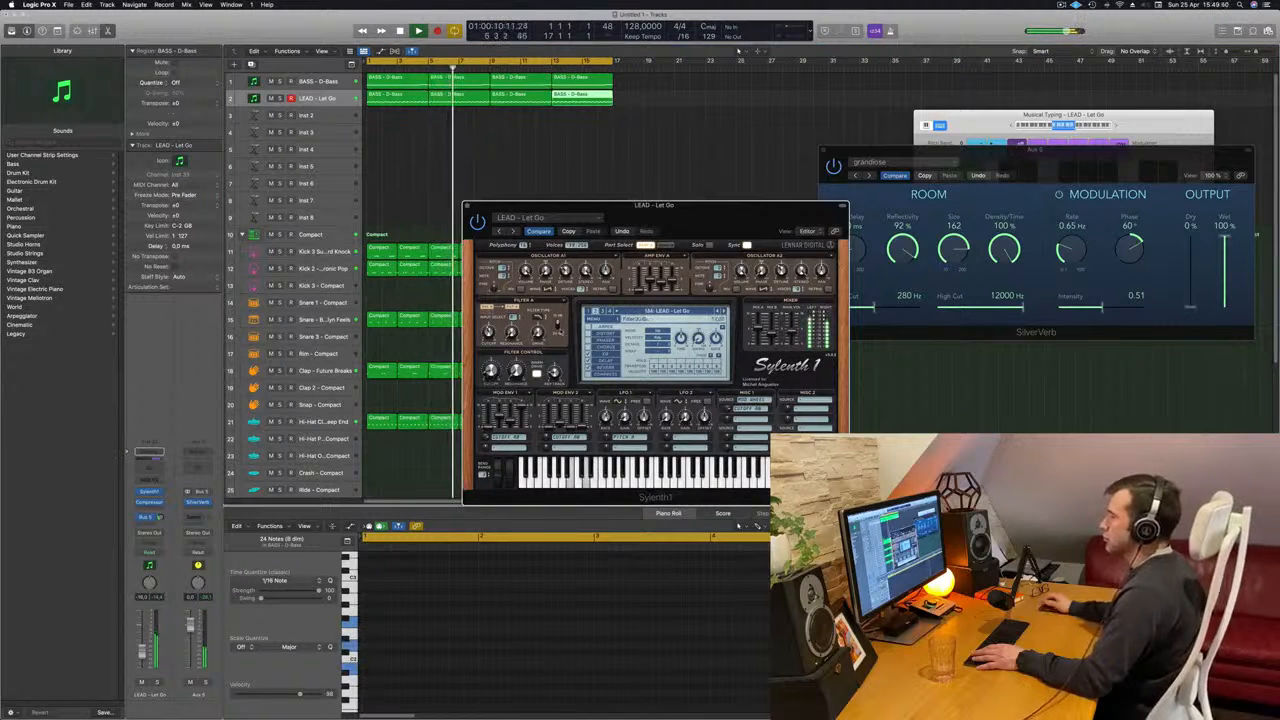
left_click_drag(696, 223, 914, 170)
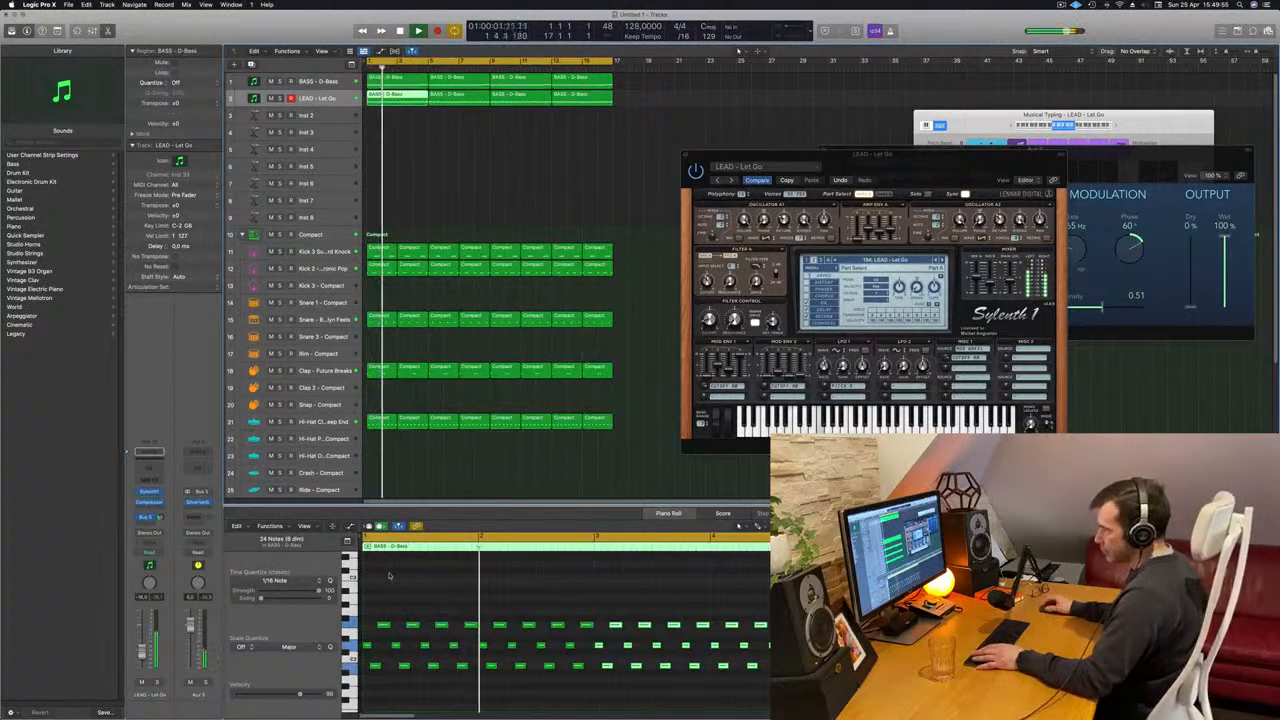
- Shift the first low and high notes of the first lead region slightly later, shorten the high note, and play the result
left_click(377, 667)
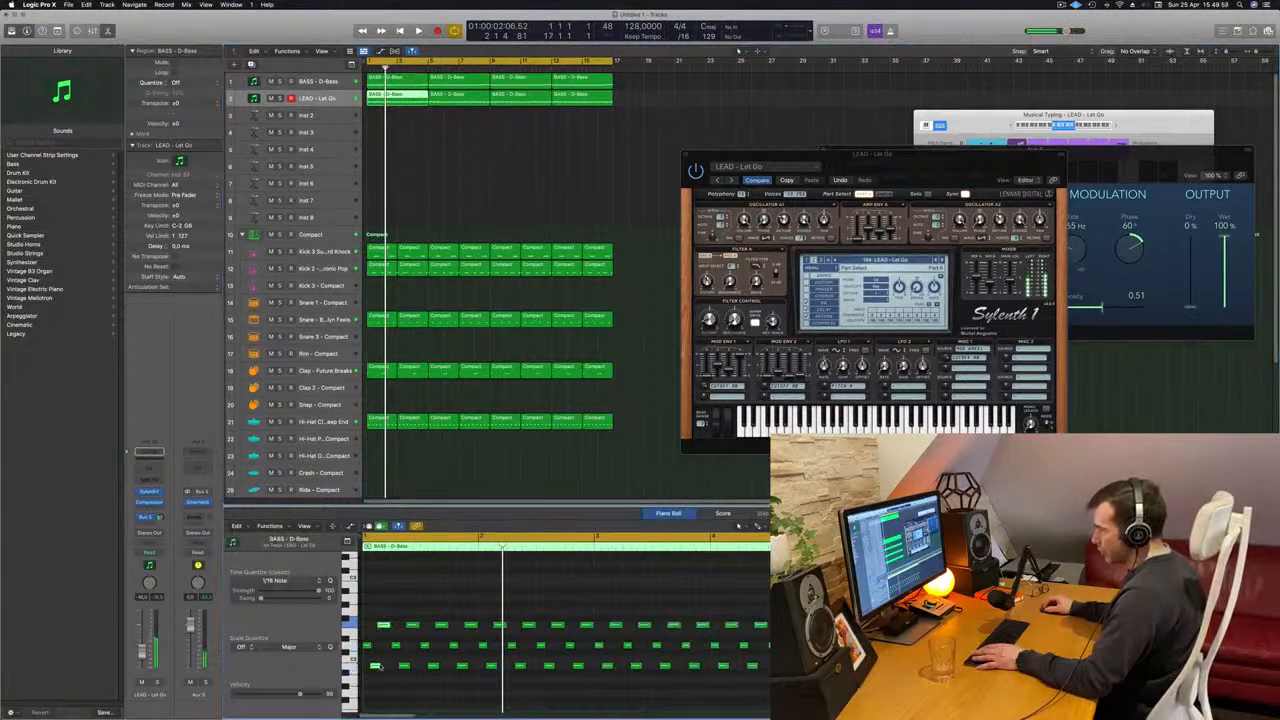
left_click(377, 667)
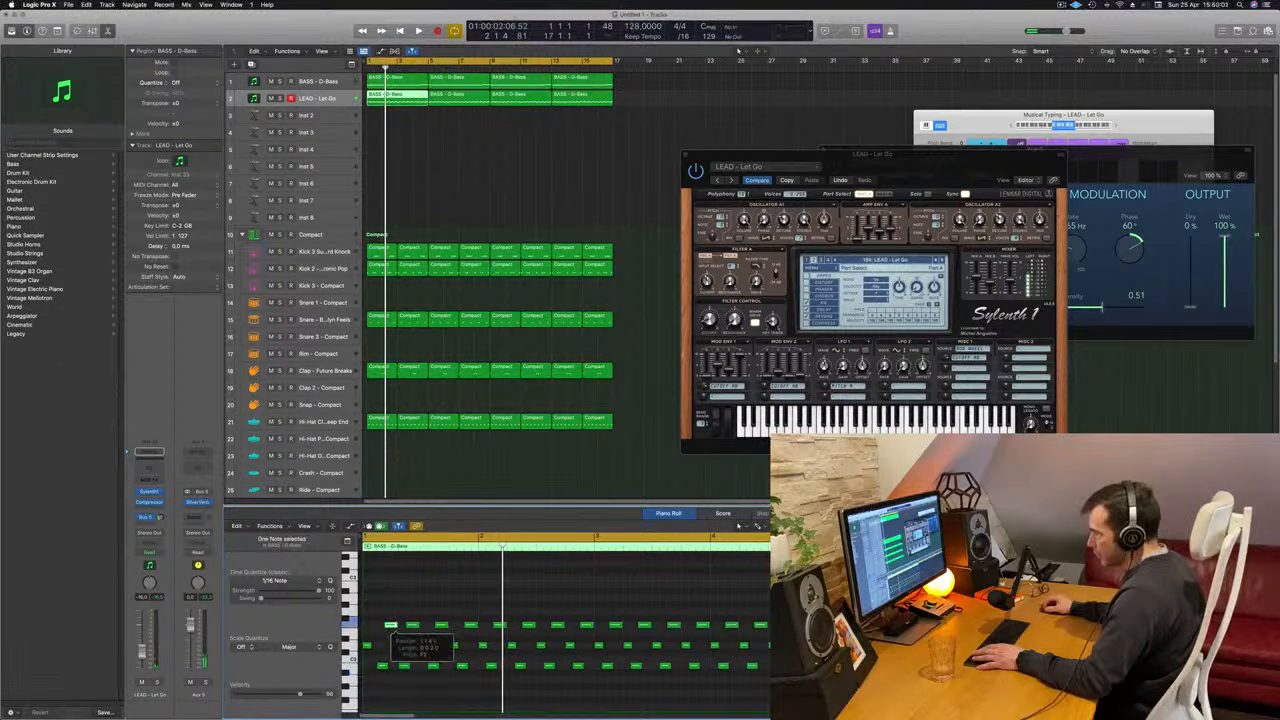
left_click_drag(391, 626, 393, 626)
key("space")
key("space")
key("space")
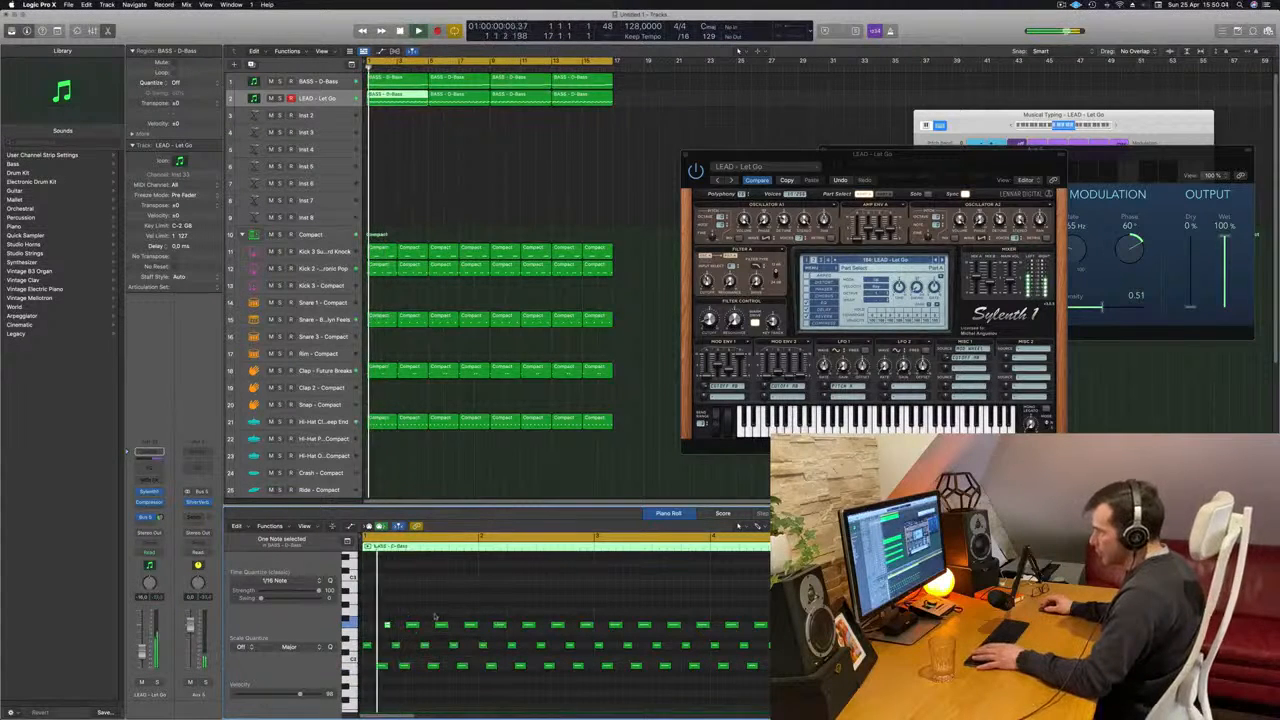
- Replace the remaining notes in the first lead region with repeats of the edited opening pattern, and play it back
left_click_drag(400, 680, 775, 616)
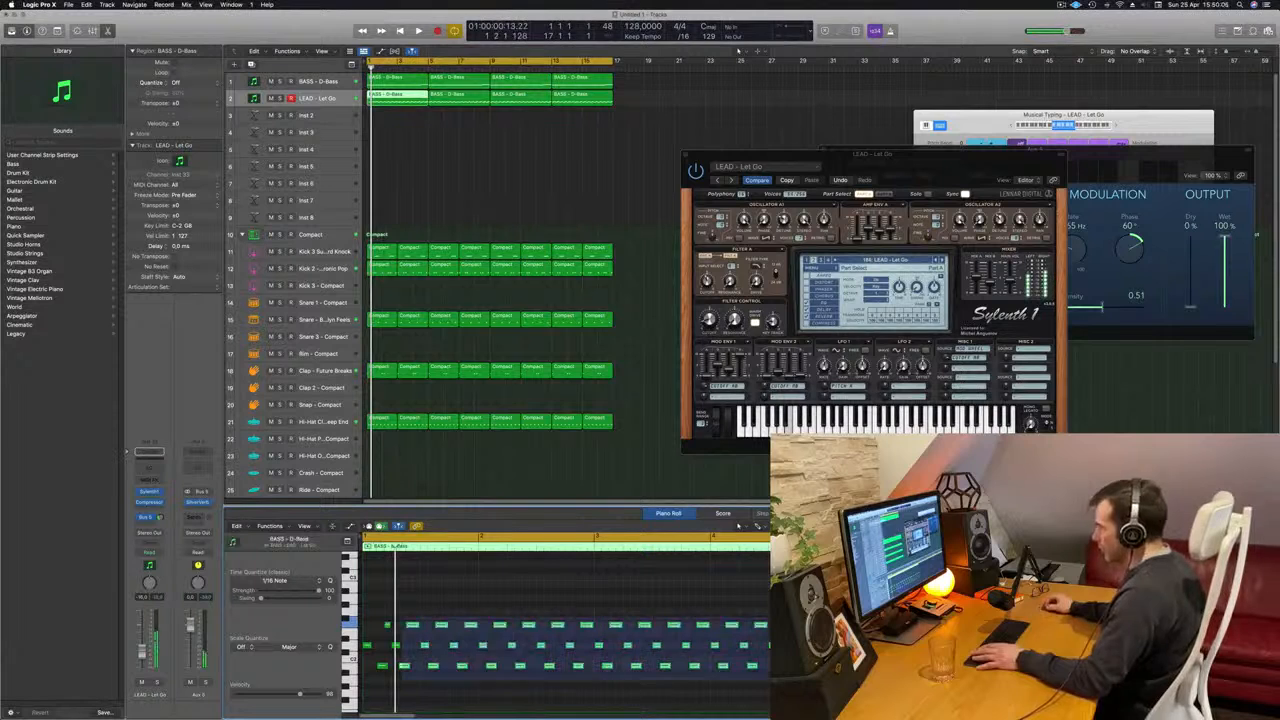
key("Delete")
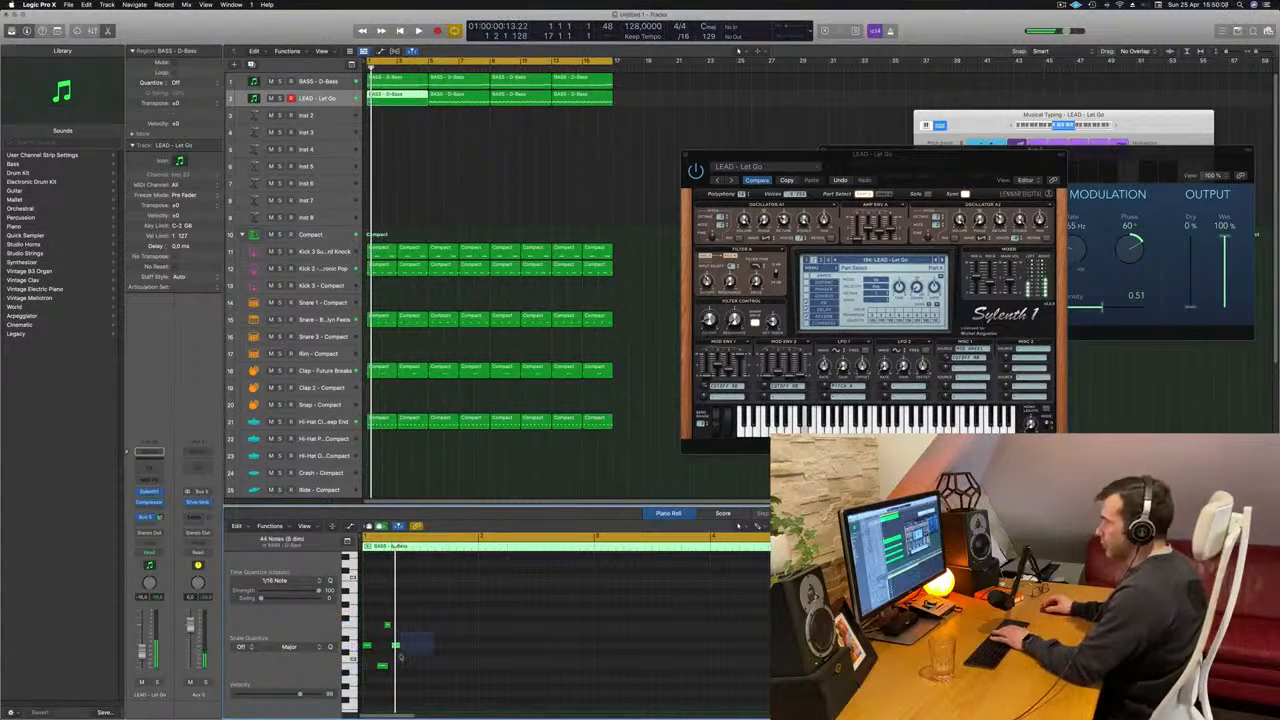
left_click_drag(434, 600, 365, 684)
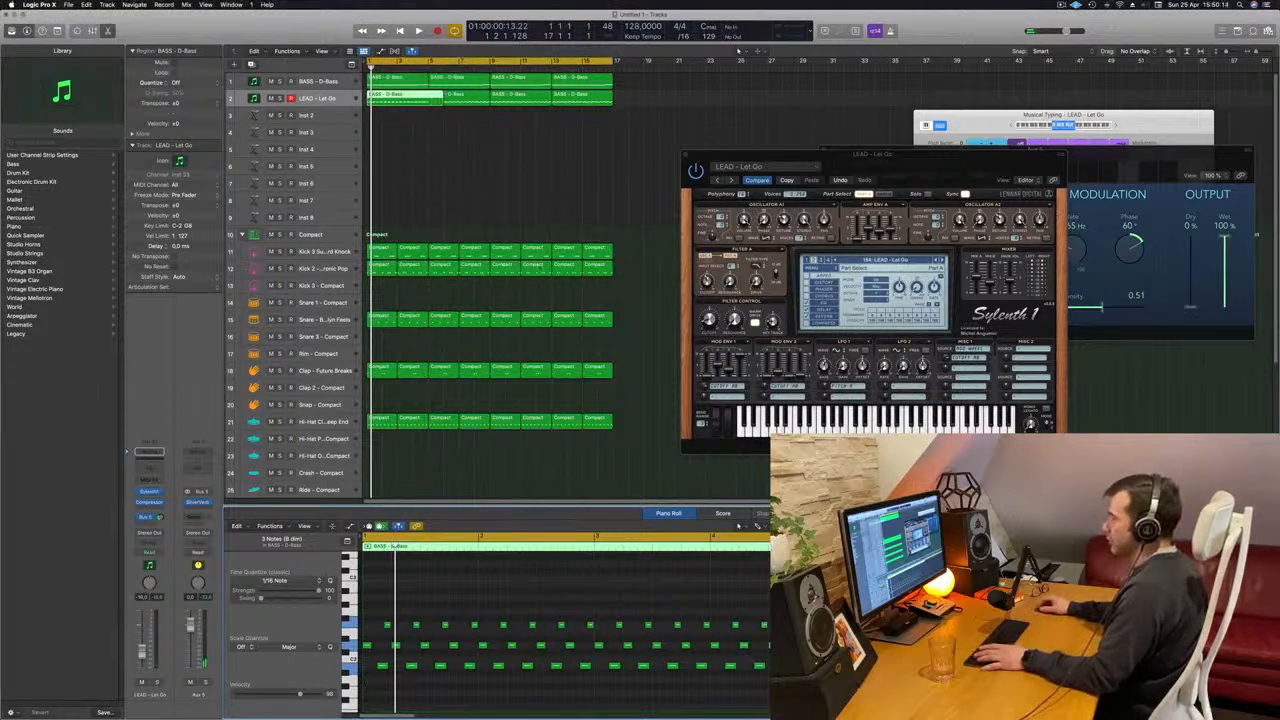
key("space")
left_click(474, 217)
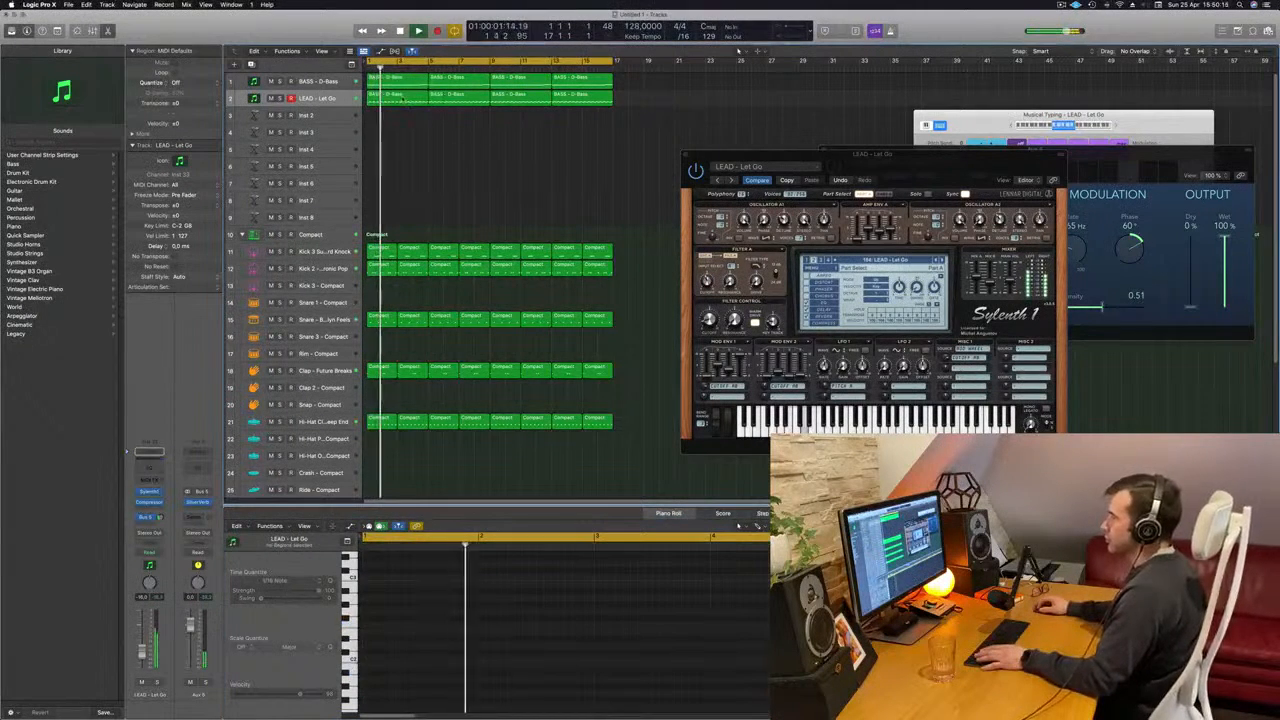
left_click(400, 95)
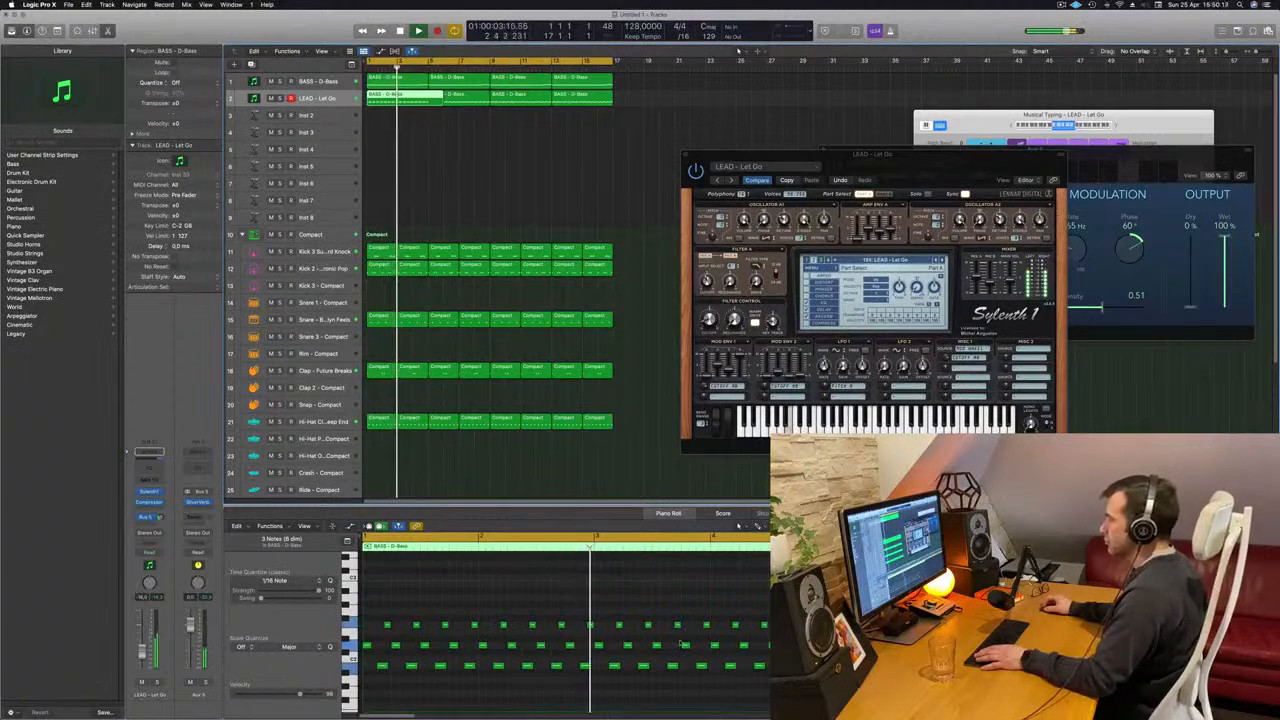
left_click(424, 113)
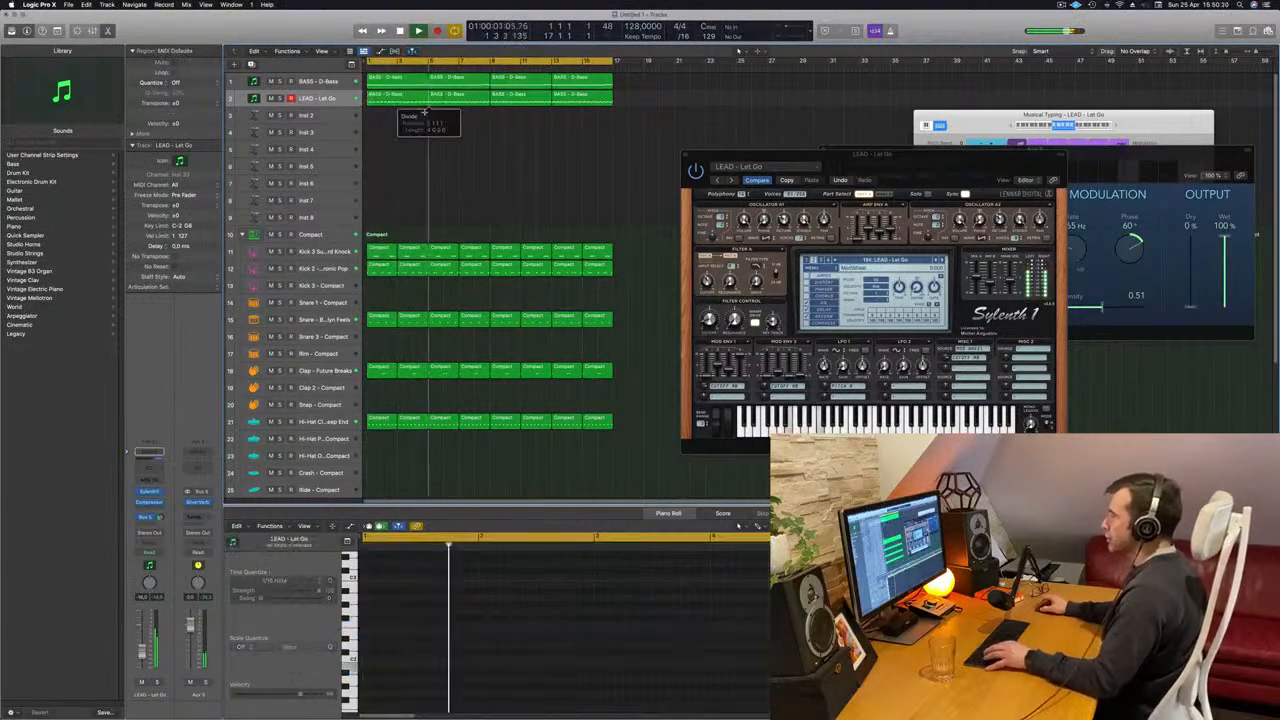
key("super+BackSpace")
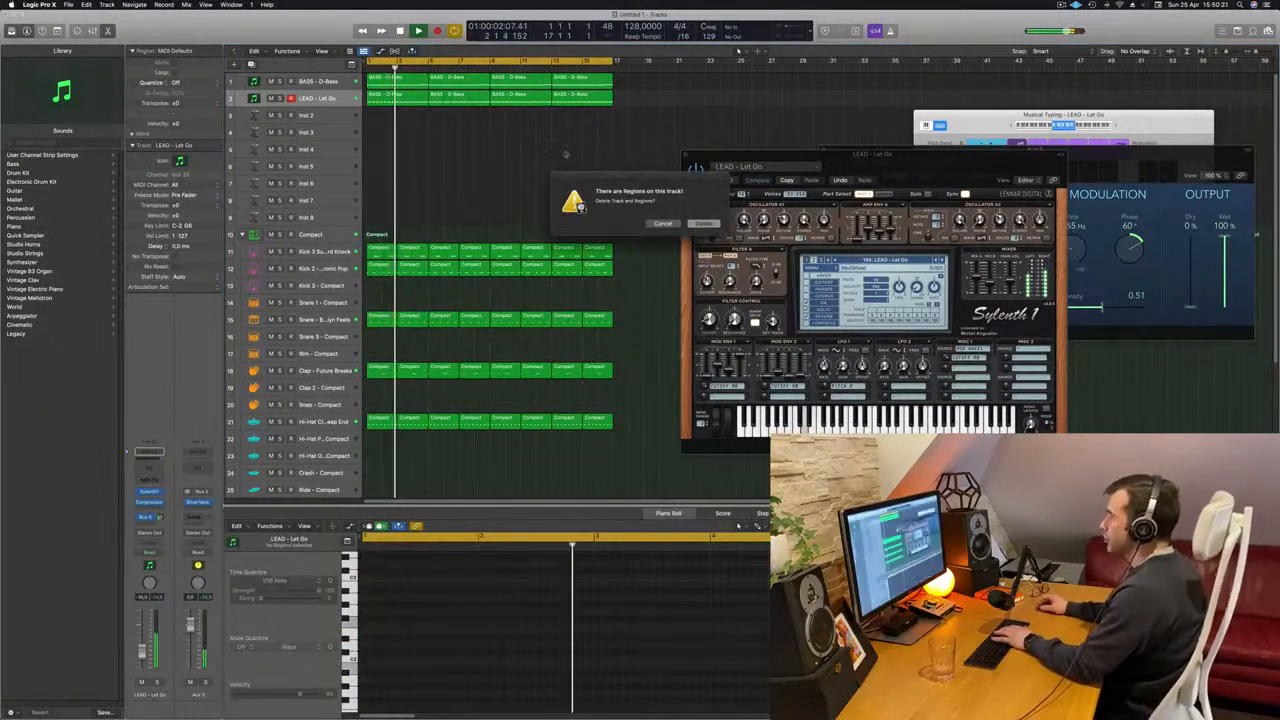
left_click(663, 223)
- Delete the second lead region and trim the overlong first lead region to end at bar 5
left_click(474, 96)
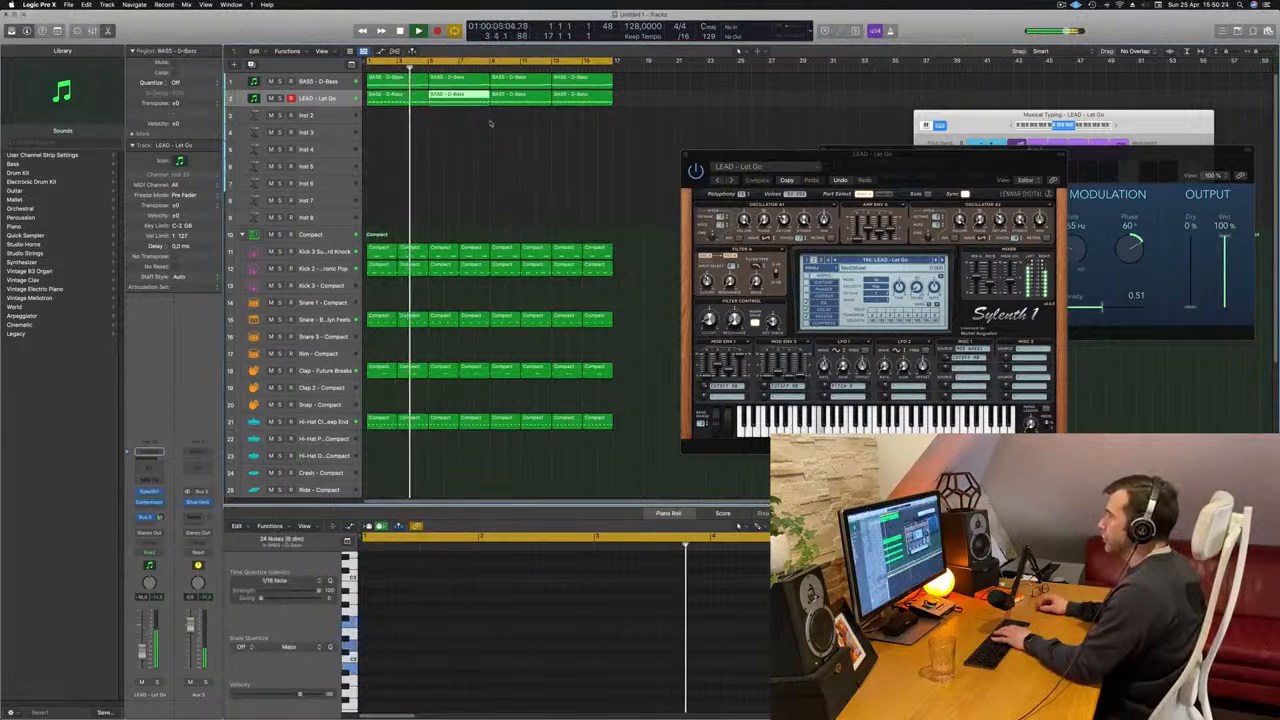
key("BackSpace")
left_click(429, 99, "super")
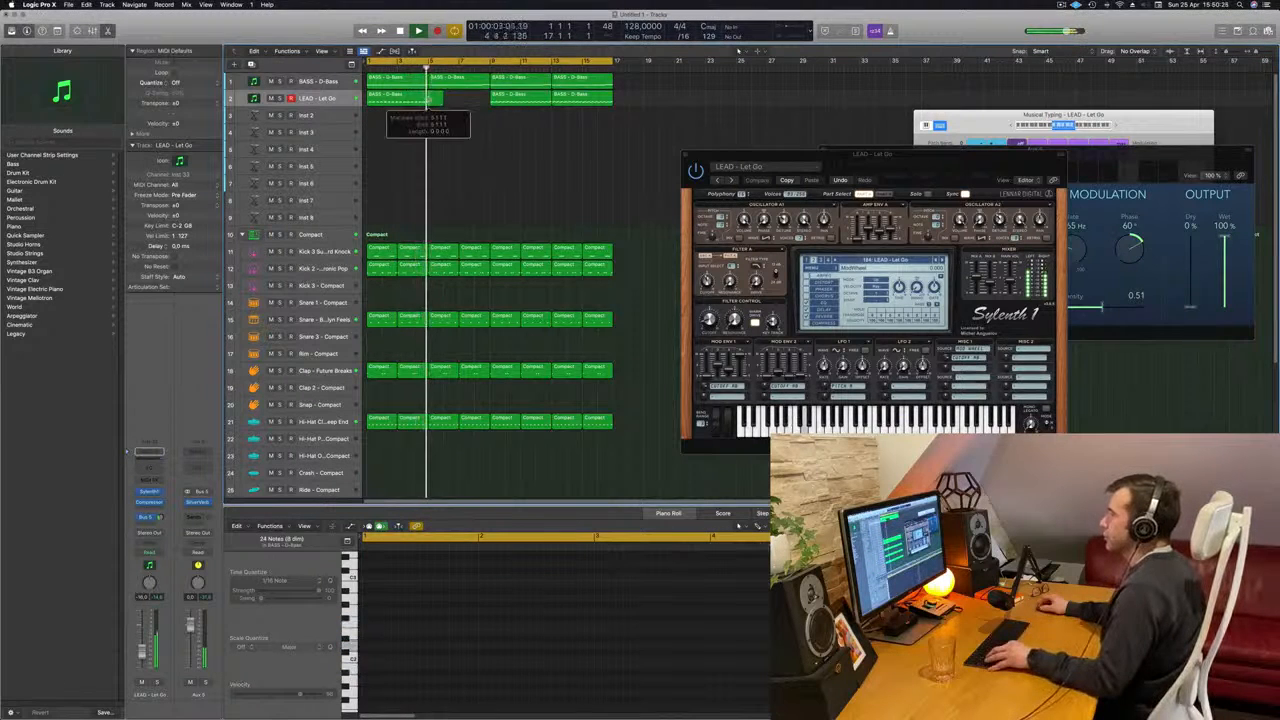
left_click_drag(429, 112, 434, 130)
key("BackSpace")
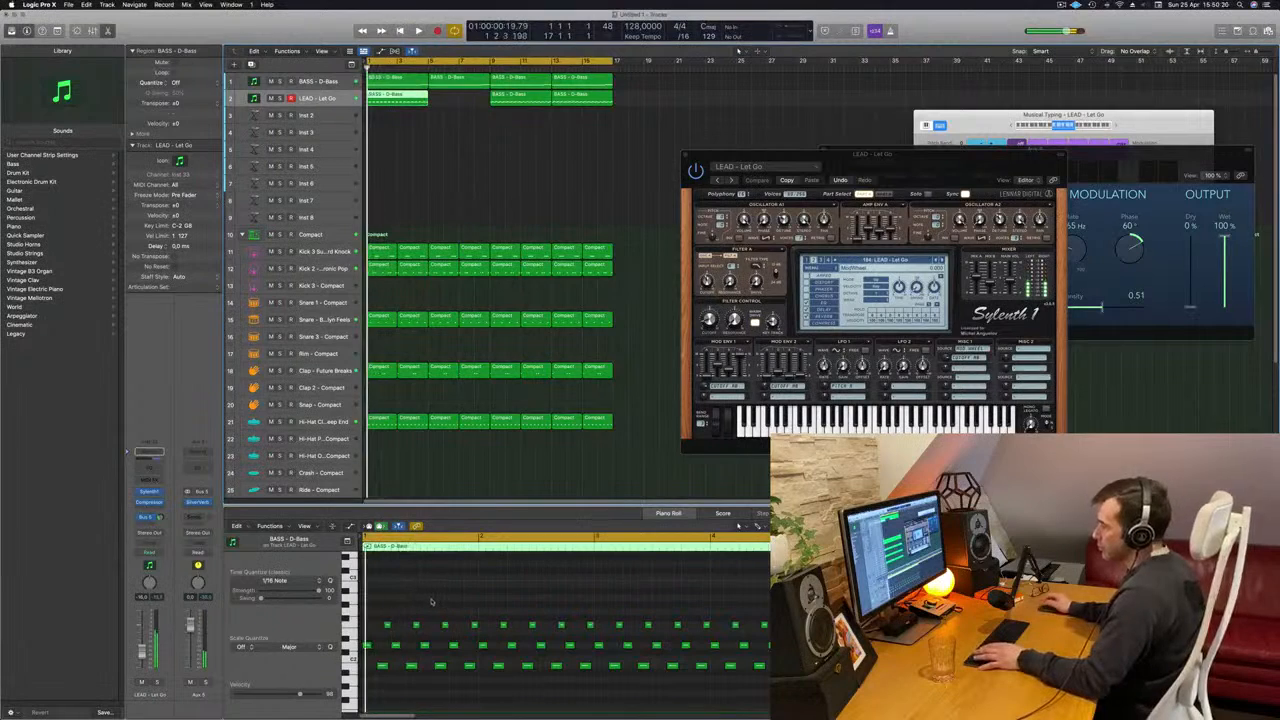
- Shorten all middle and low notes in the first lead region and replay it from the start
key("Return")
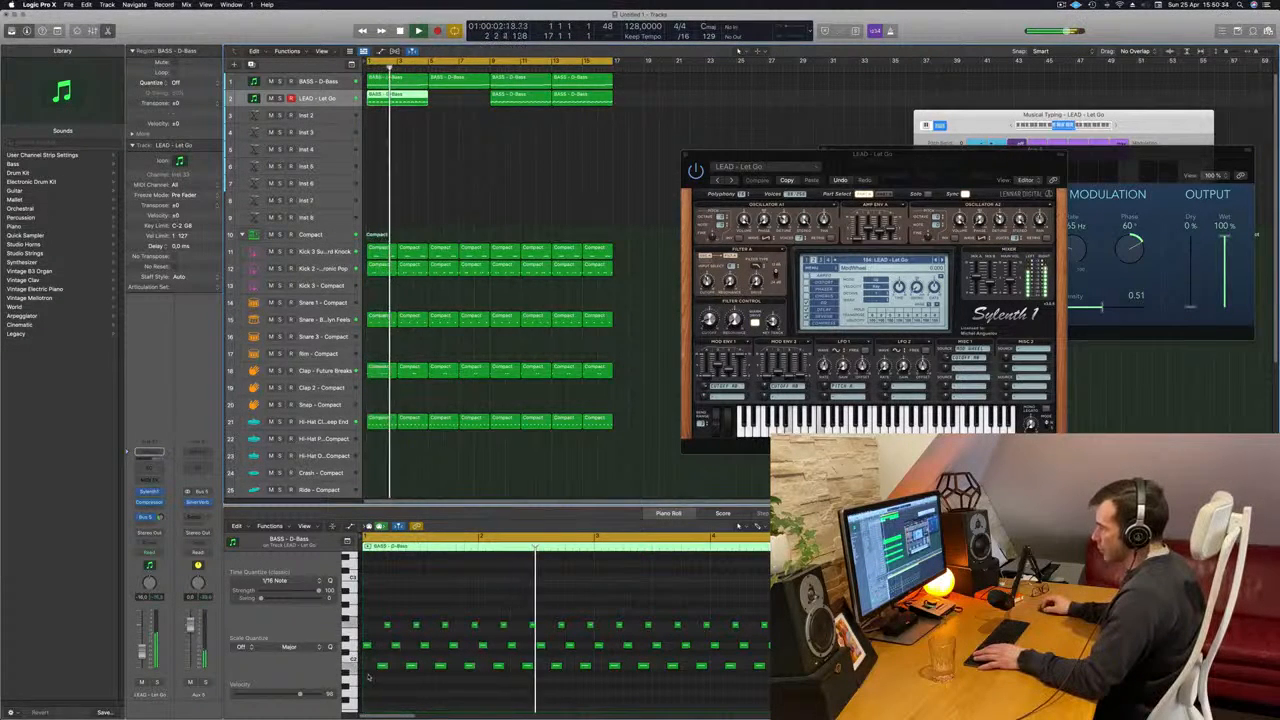
left_click_drag(368, 678, 860, 646)
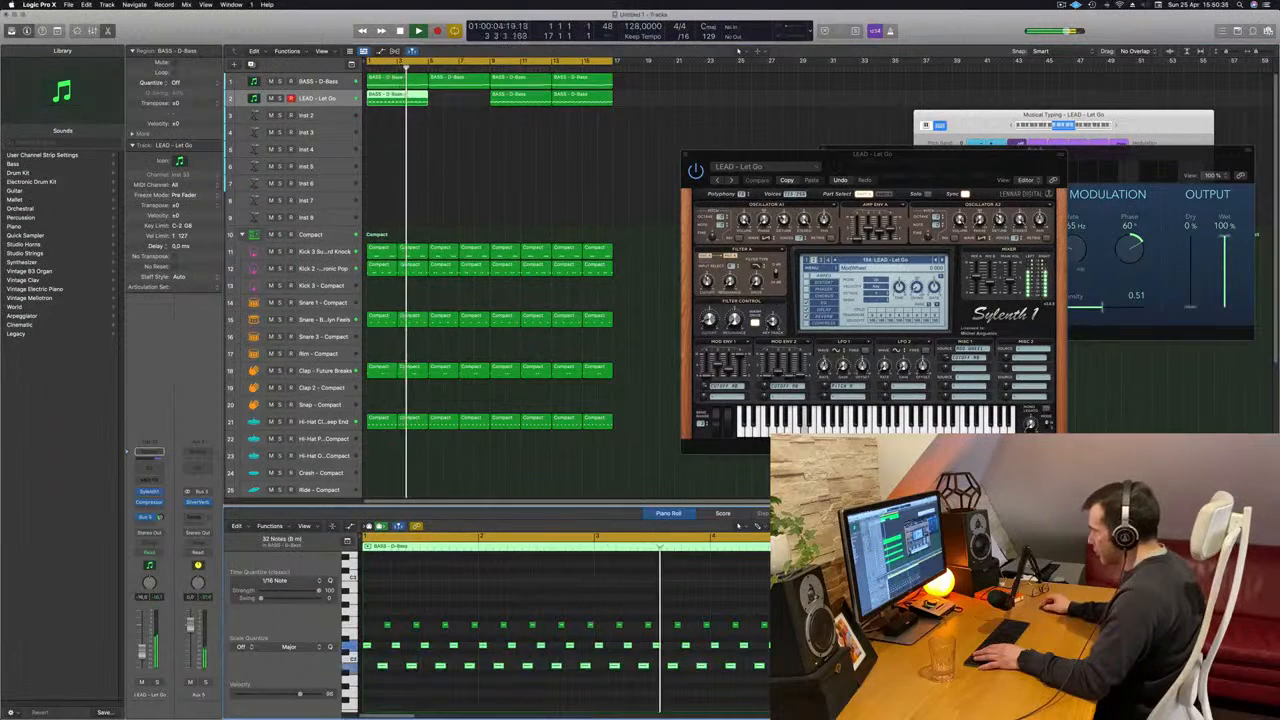
key("Return")
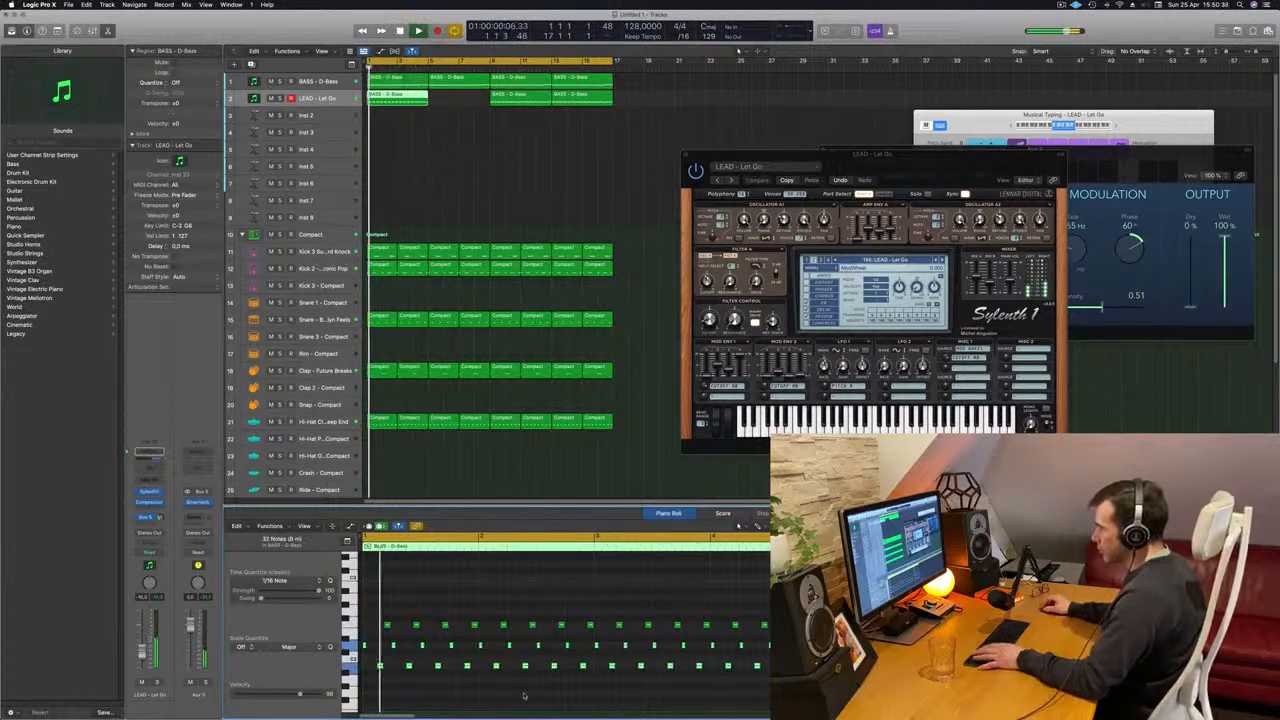
left_click(457, 691)
- Move the Sylenth1 window away from the SilverVerb settings and close it
left_click_drag(720, 154, 610, 169)
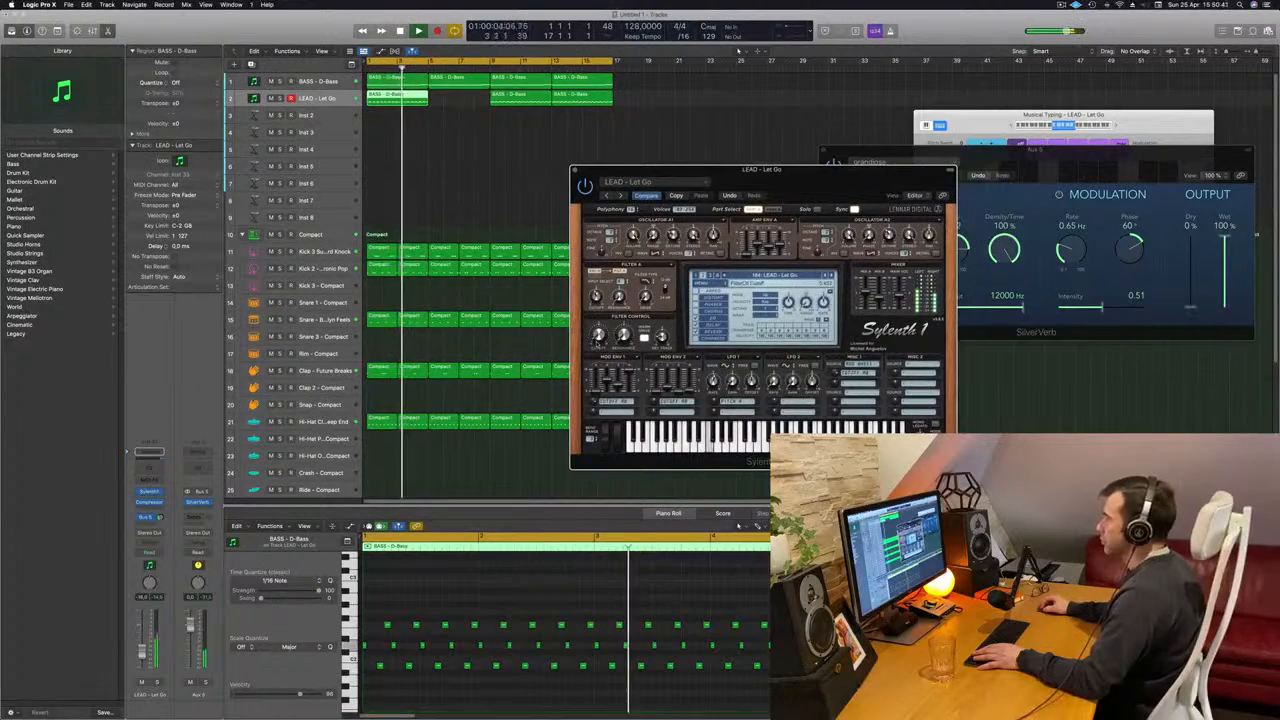
left_click_drag(754, 172, 536, 240)
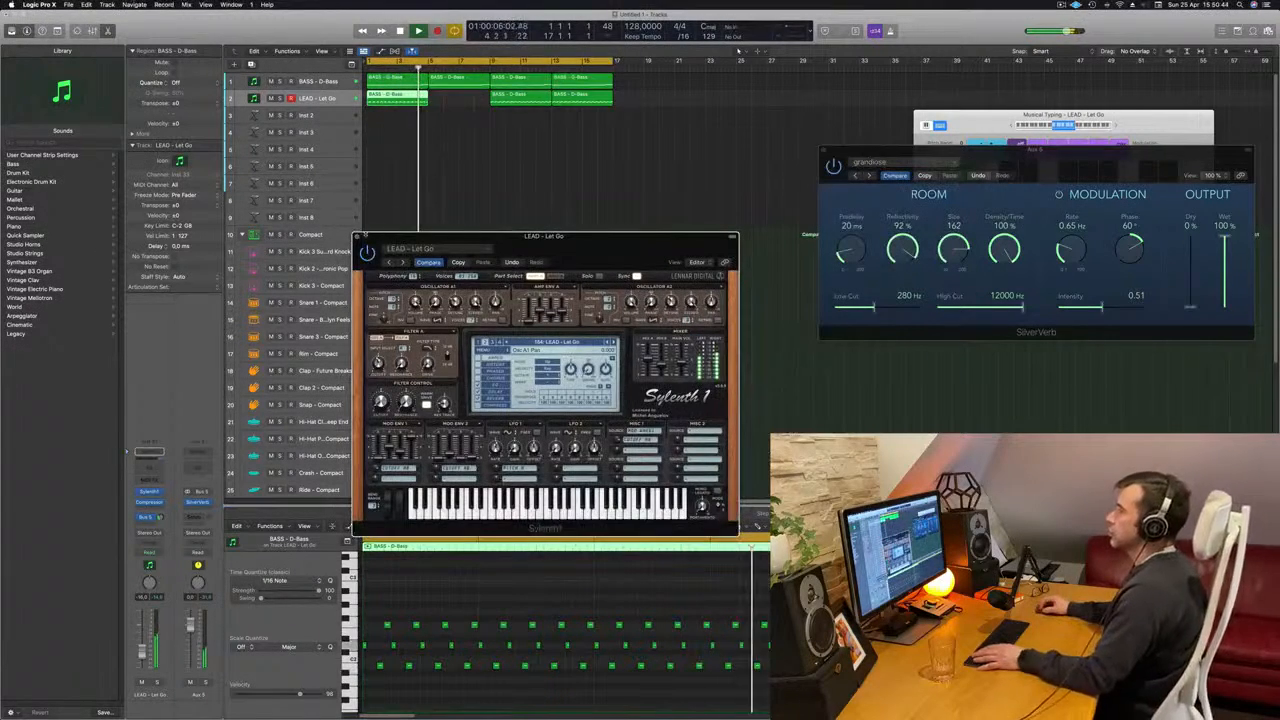
left_click(356, 238)
- Delete the two old lead regions from bar 9 and fill bars 5 to 16 with copies of the edited first region
left_click_drag(474, 130, 632, 103)
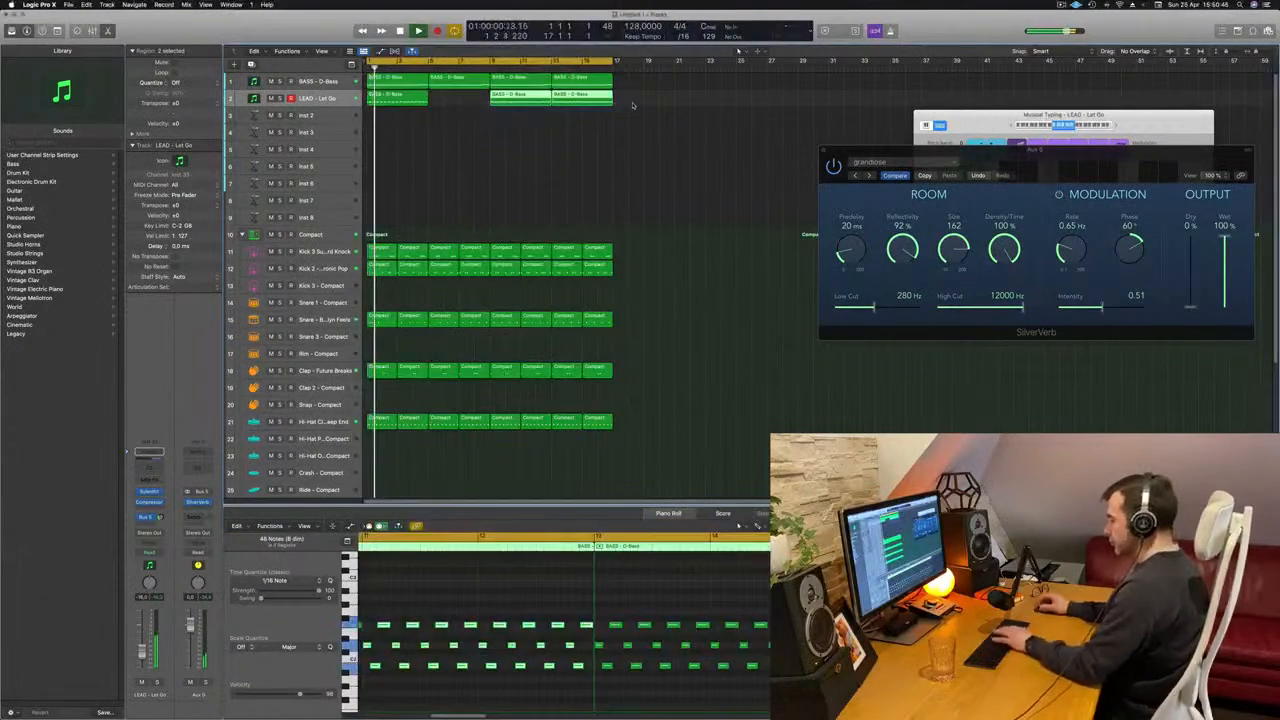
key("Delete")
key("space")
key("space")
left_click_drag(405, 99, 539, 112)
key("space")
key("space")
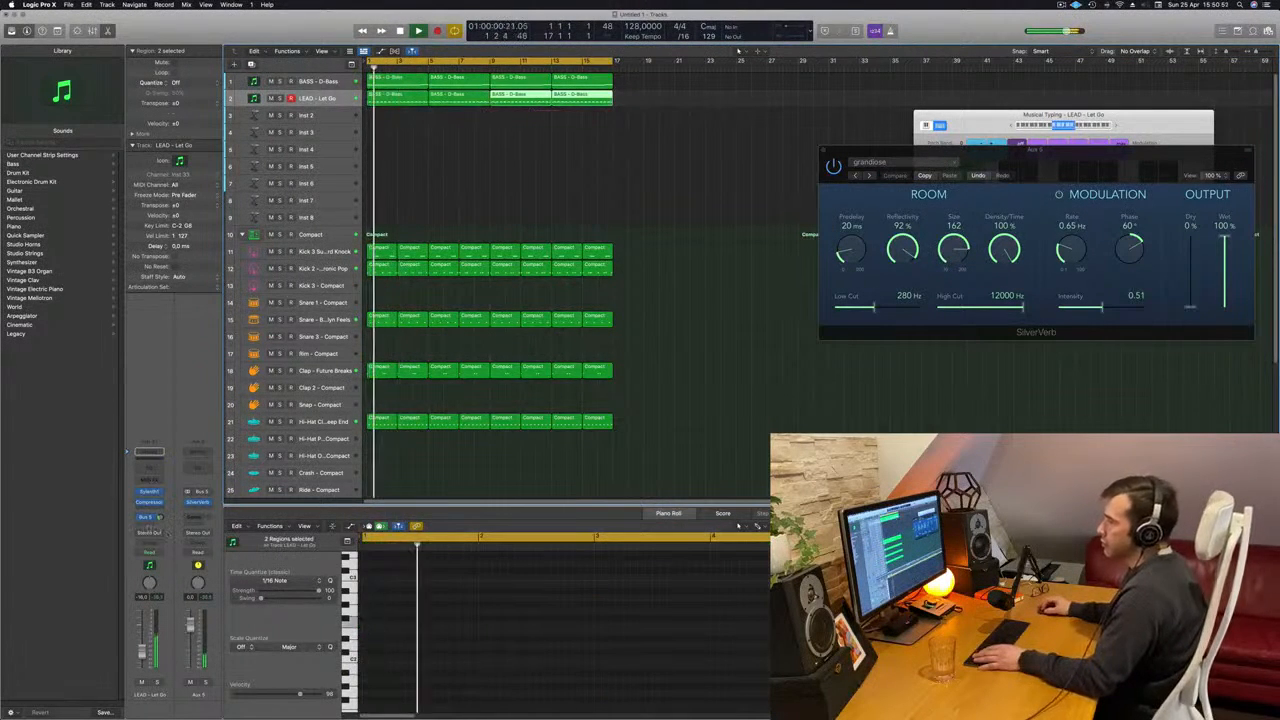
- Add a second send on the lead track routed to Bus 6
left_click(147, 517)
mouse_move(150, 536)
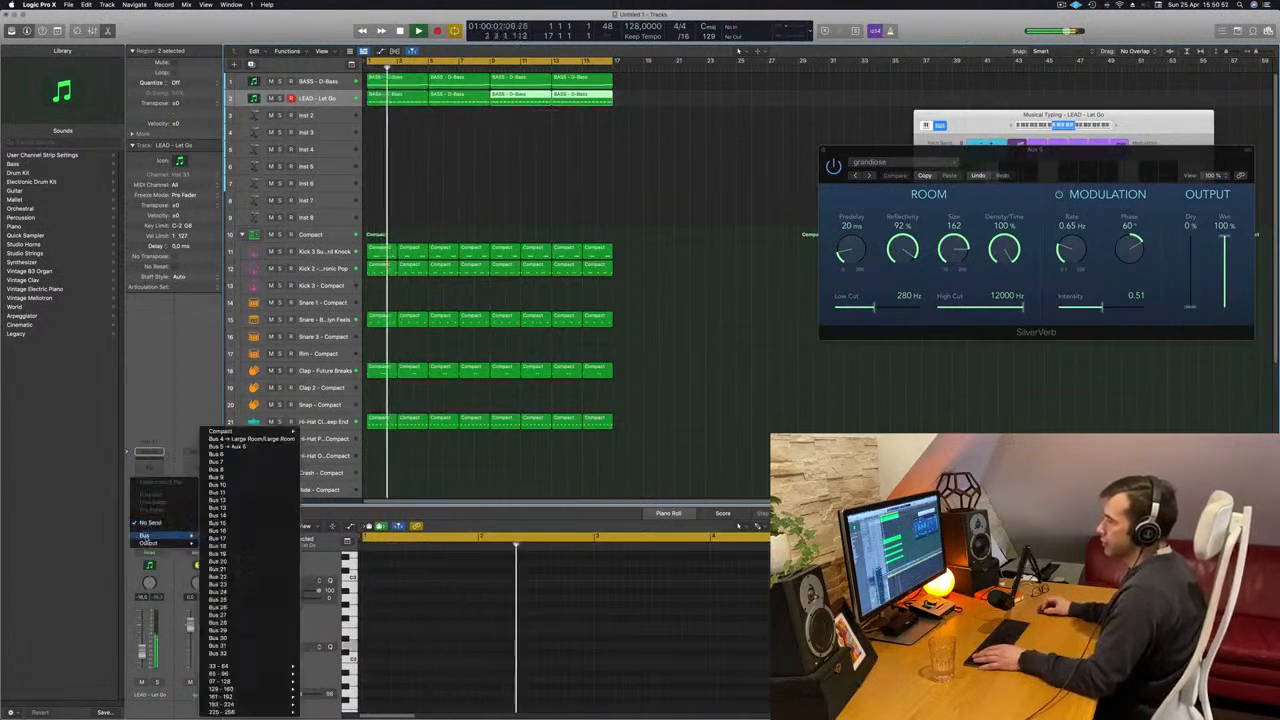
left_click(256, 457)
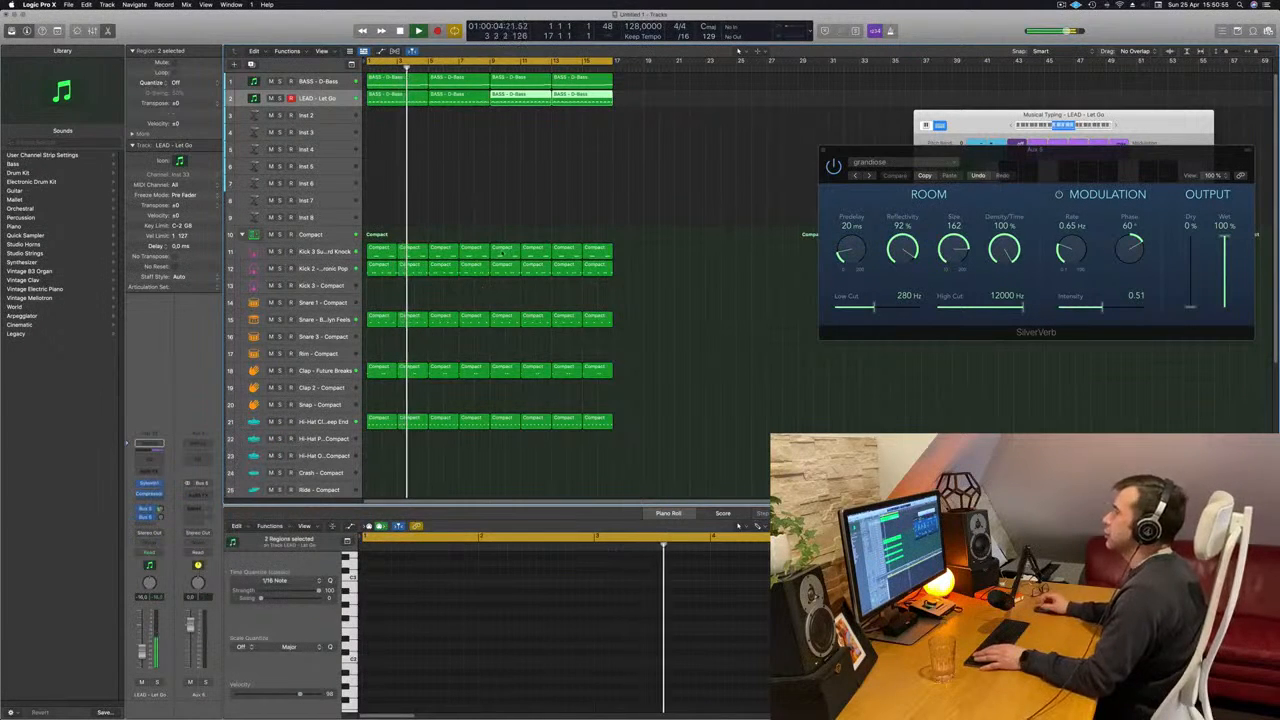
- Insert a stereo Delay Designer on Aux 6 and reposition its window
left_click(198, 494)
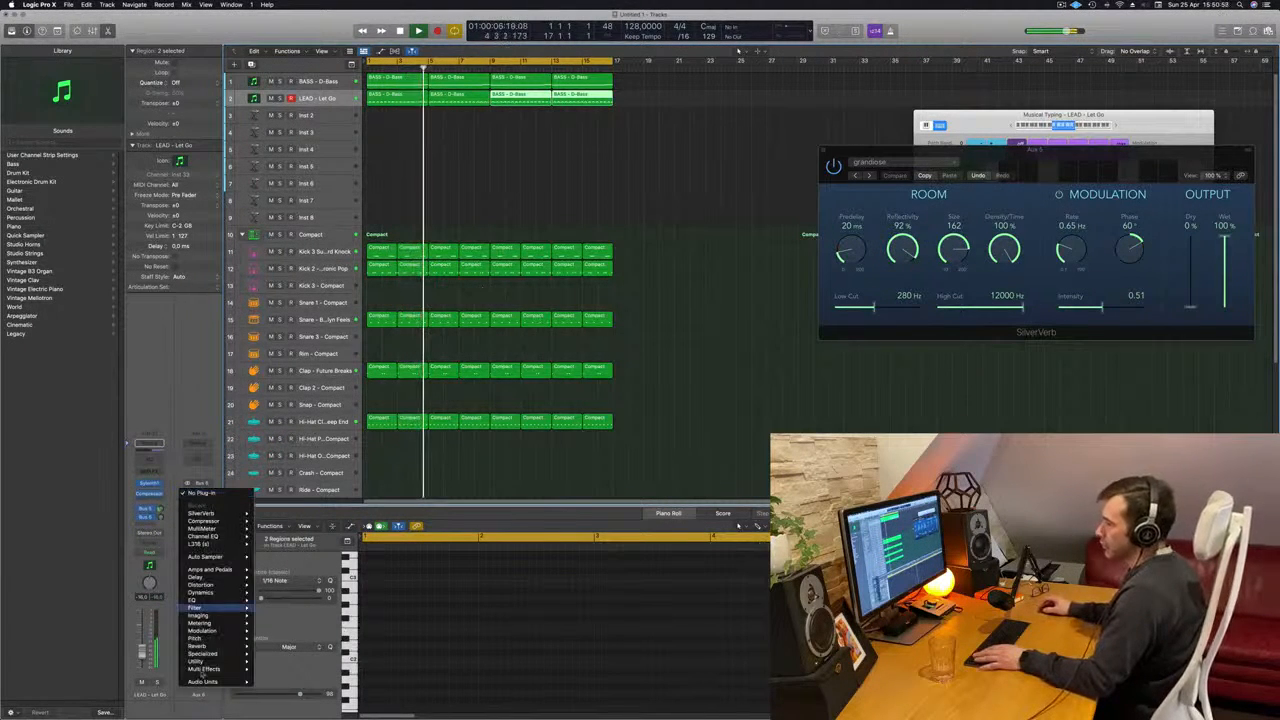
mouse_move(196, 577)
mouse_move(285, 578)
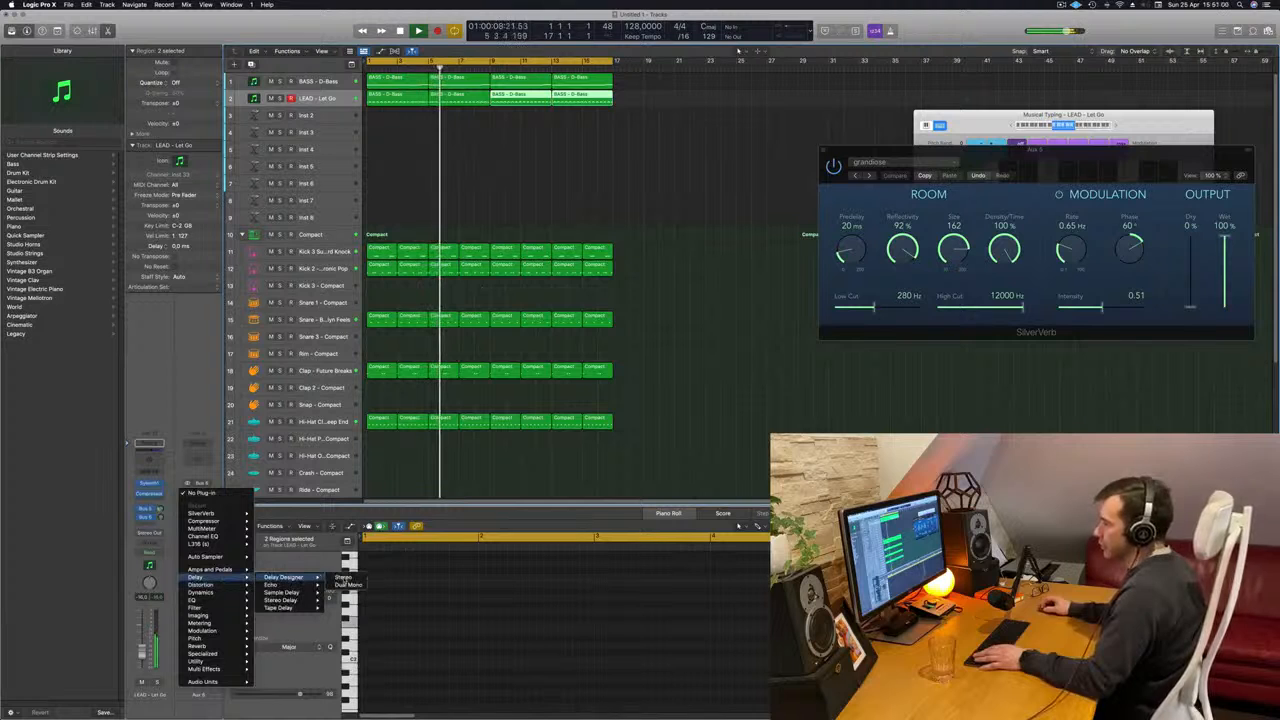
left_click(343, 578)
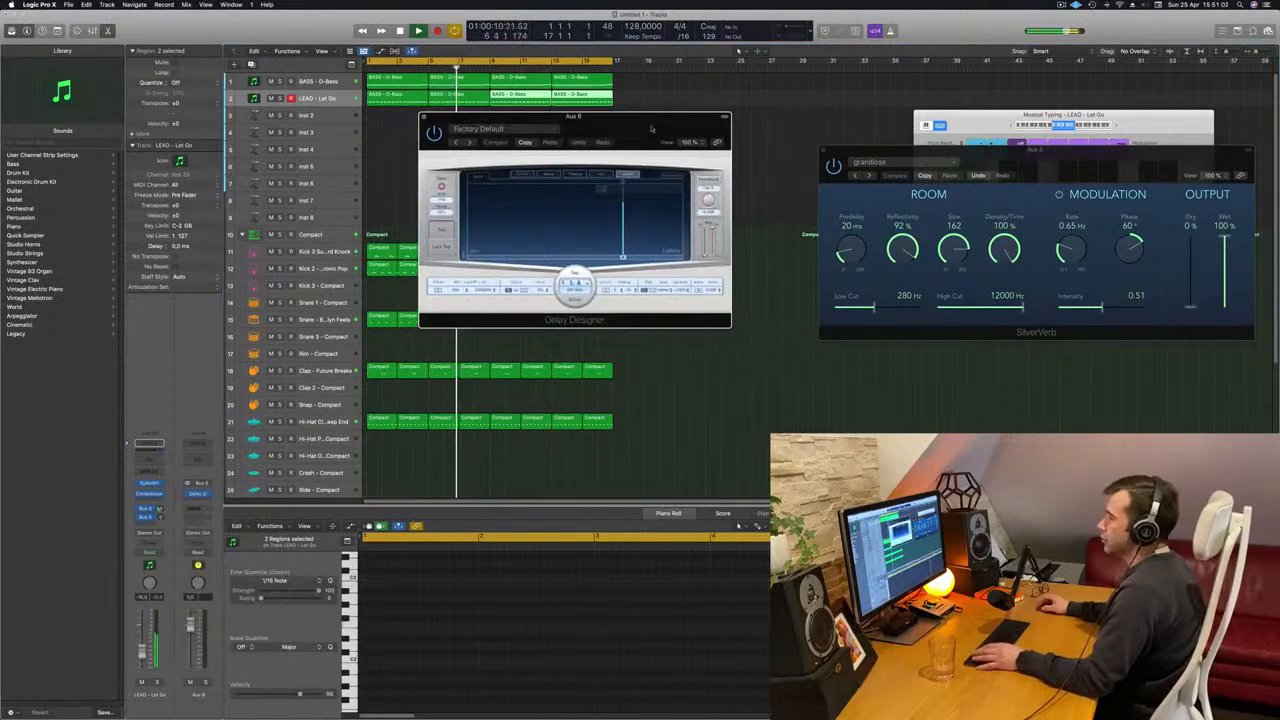
left_click_drag(651, 128, 699, 130)
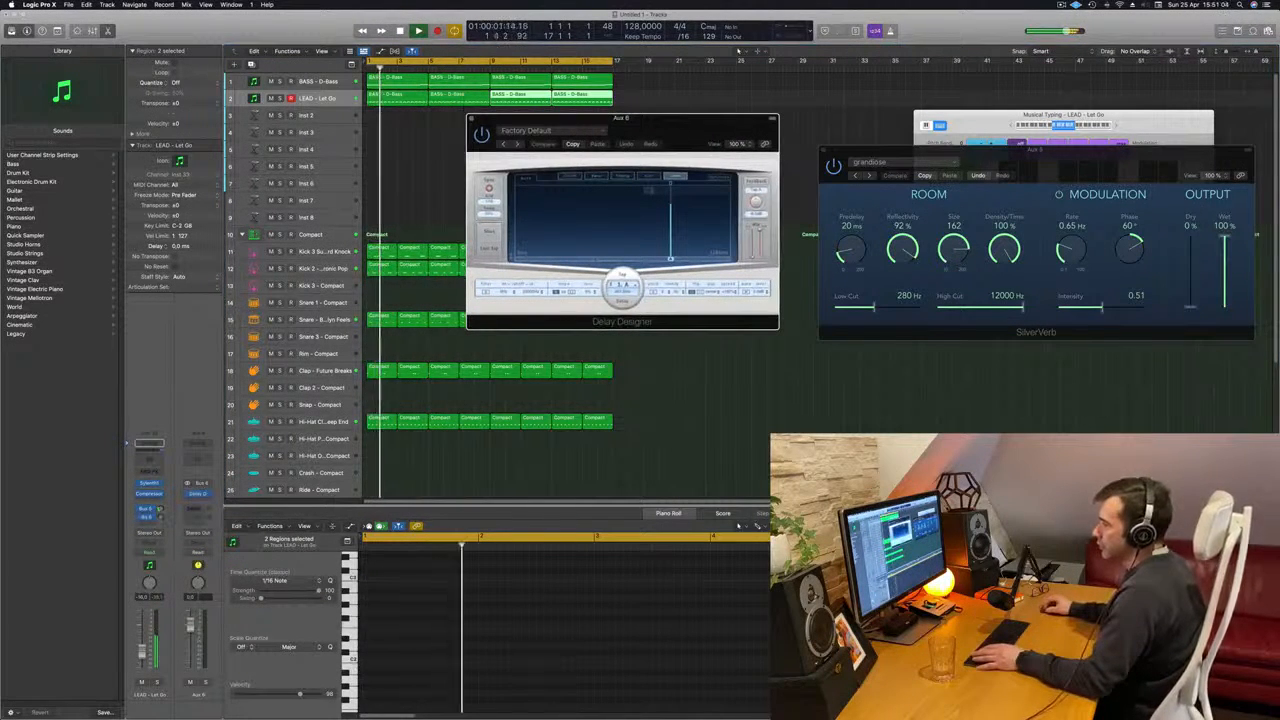
- Raise the lead track's send level and step the Delay Designer presets through 1/4 Alternating Pan to 1/4 Dotted Basic Pan
left_click_drag(161, 518, 161, 505)
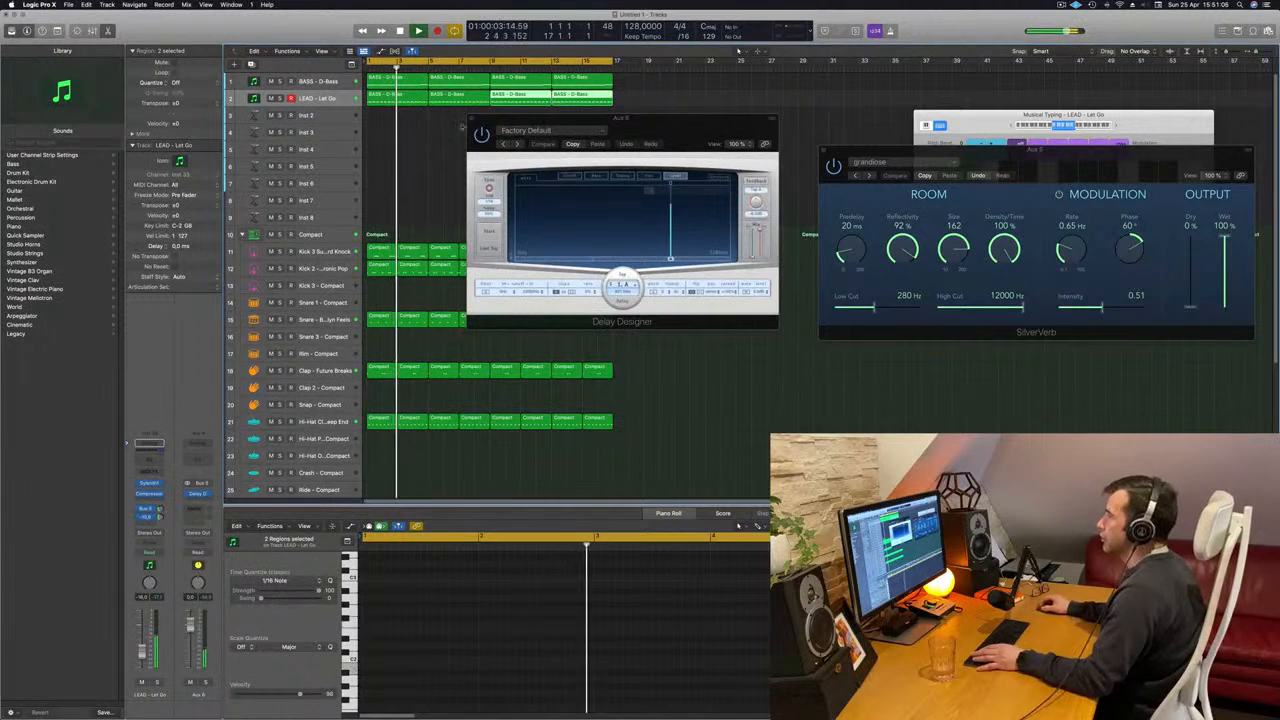
left_click(517, 144)
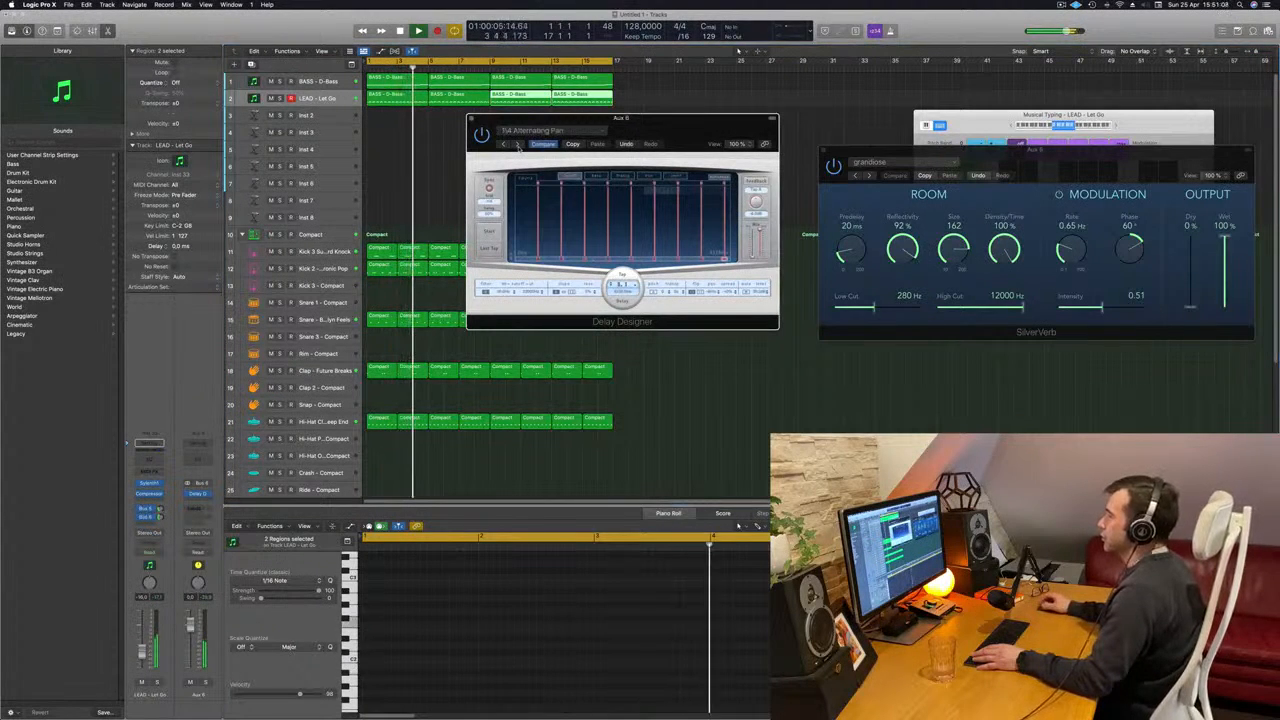
left_click(517, 144)
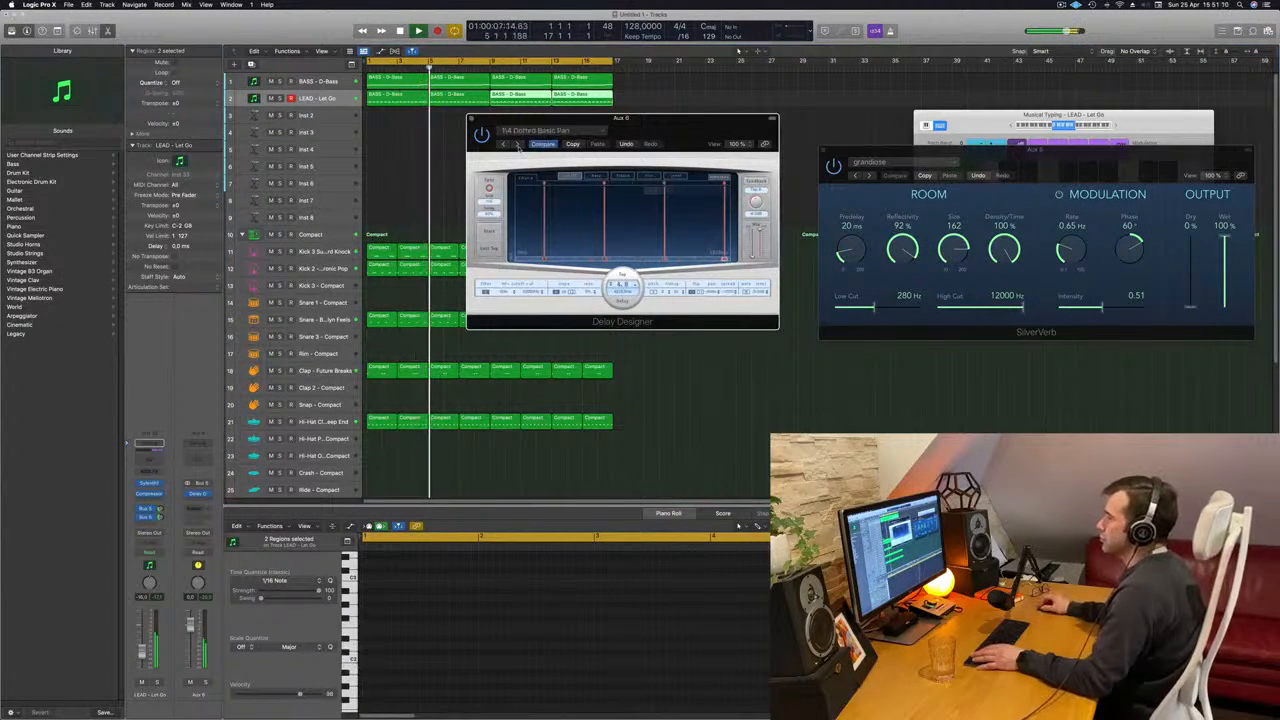
left_click_drag(642, 131, 652, 143)
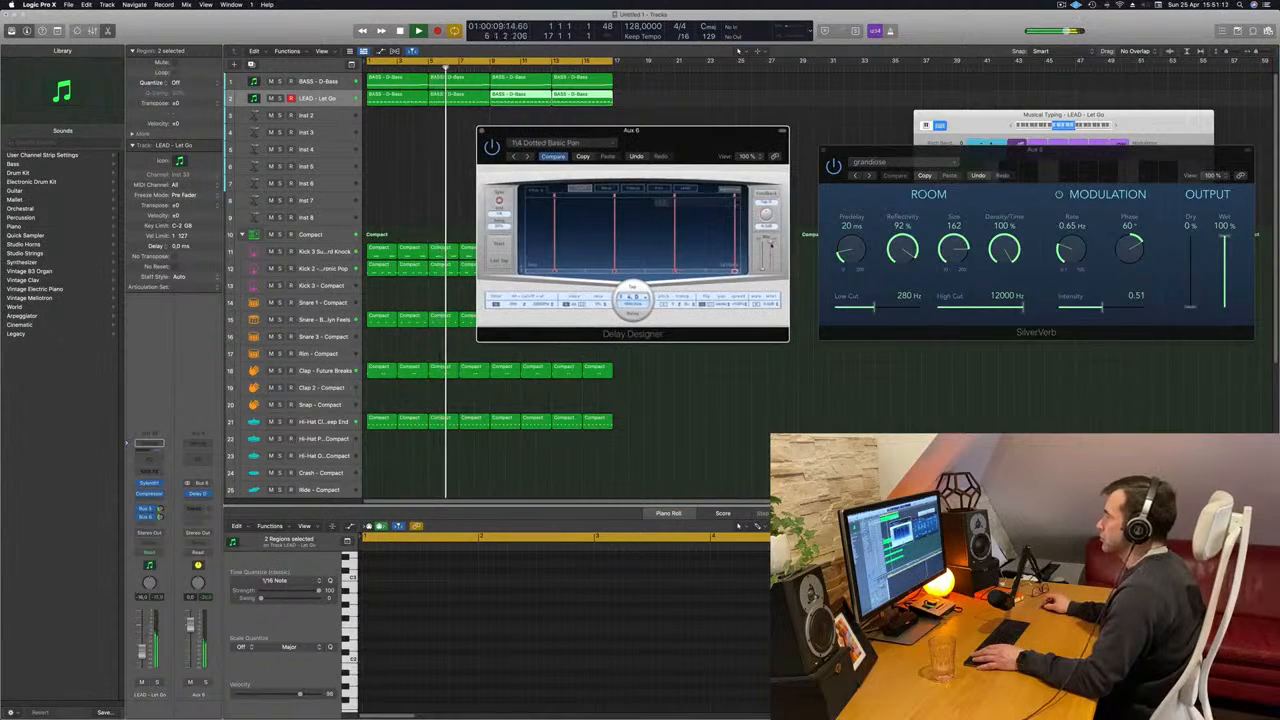
- Audition the following Delay Designer presets from the start of the song, settle on 1/8 Slow Pan and reposition the plug-in window
key("Return")
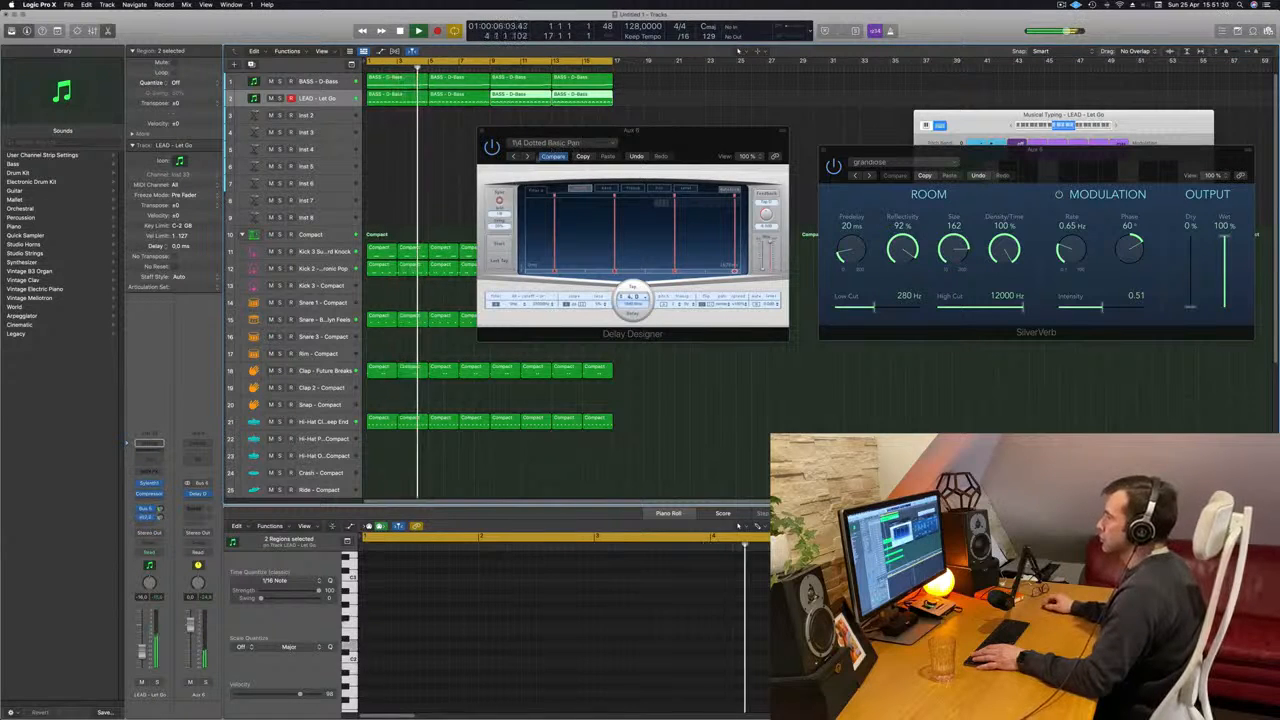
left_click(528, 157)
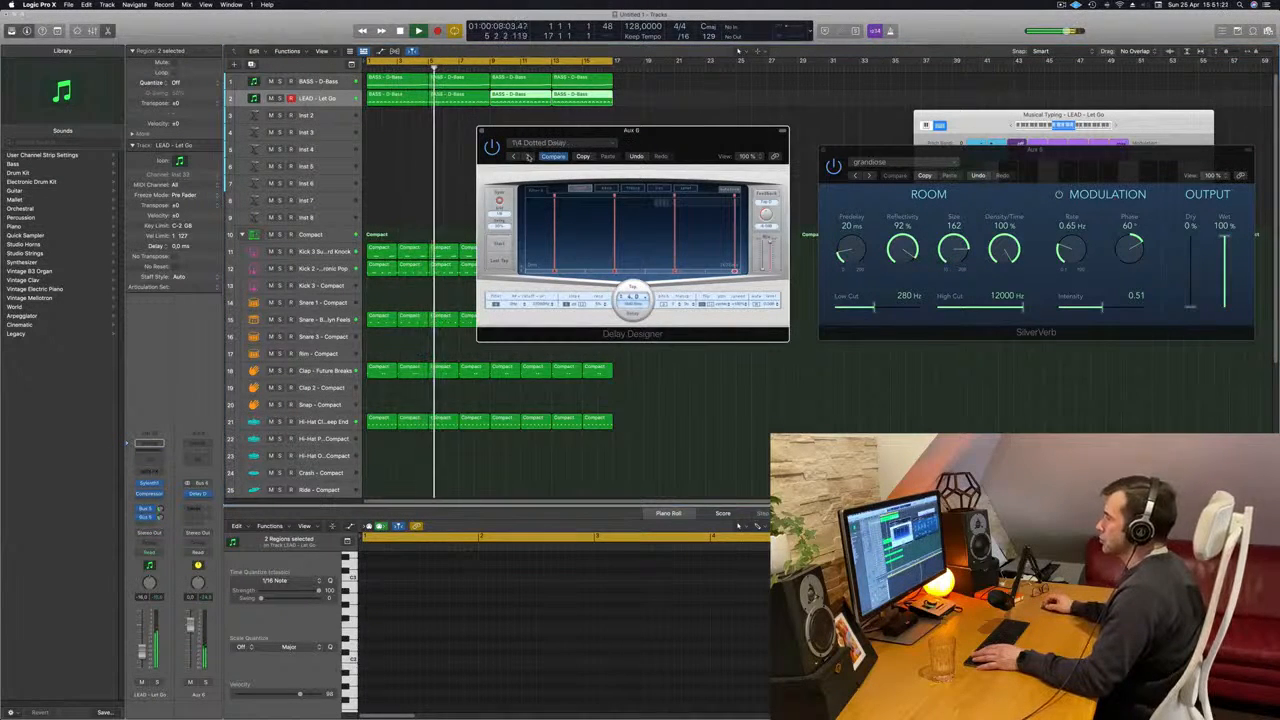
left_click(528, 157)
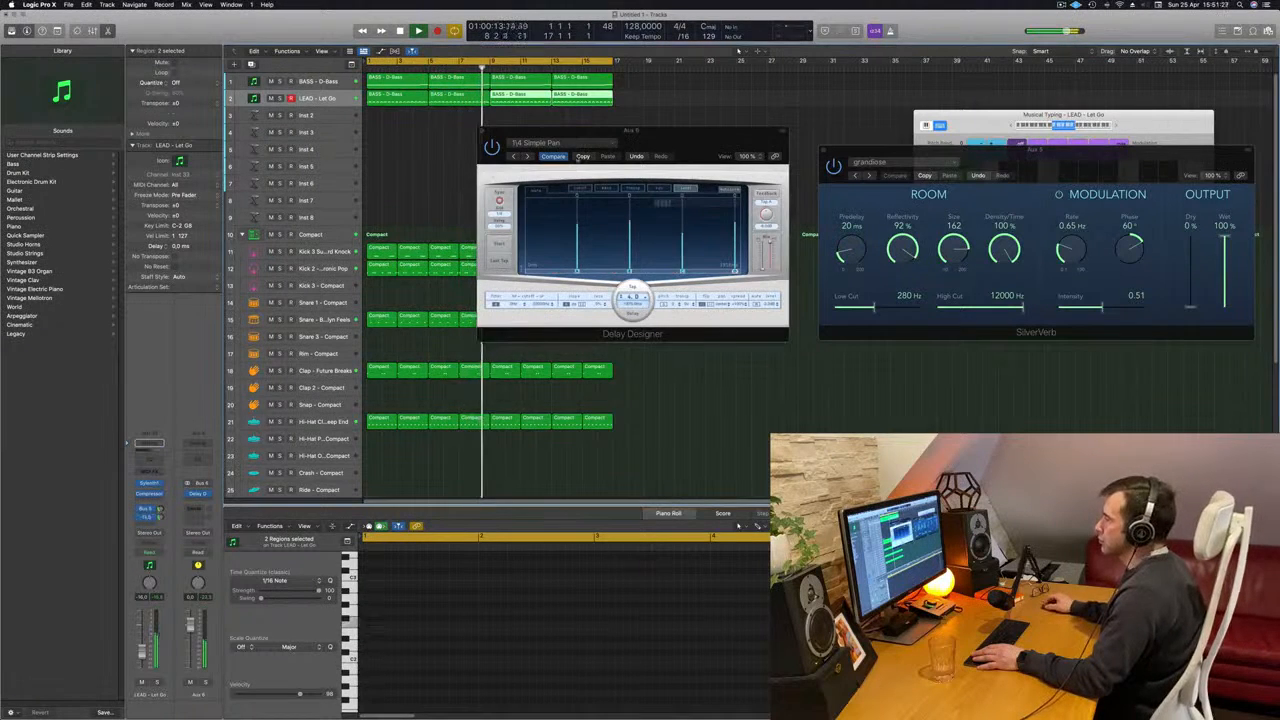
left_click(529, 157)
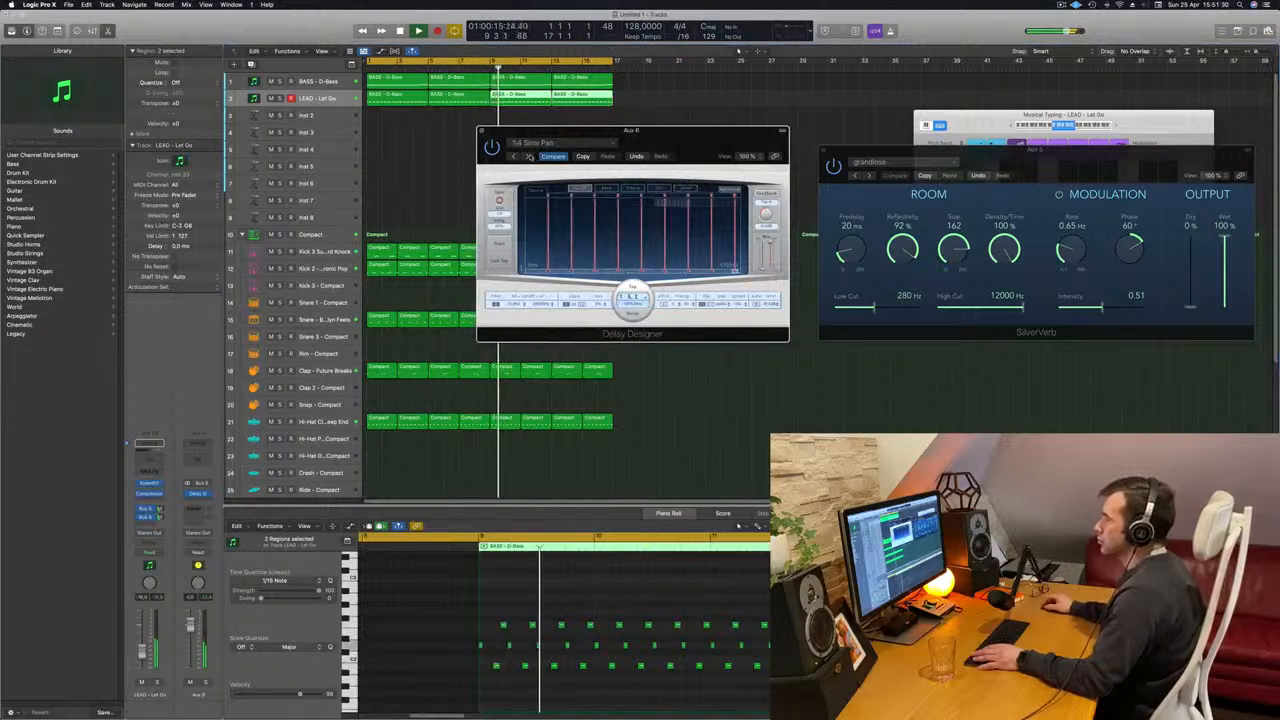
left_click(529, 157)
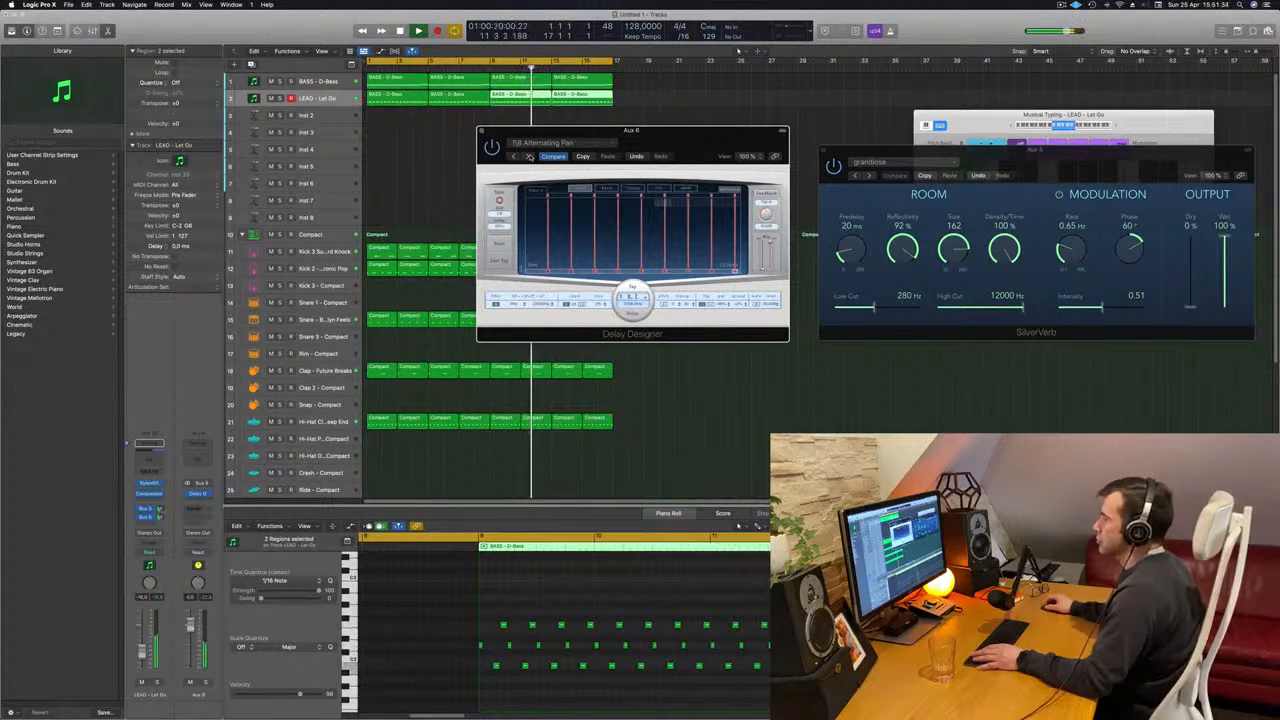
left_click(529, 157)
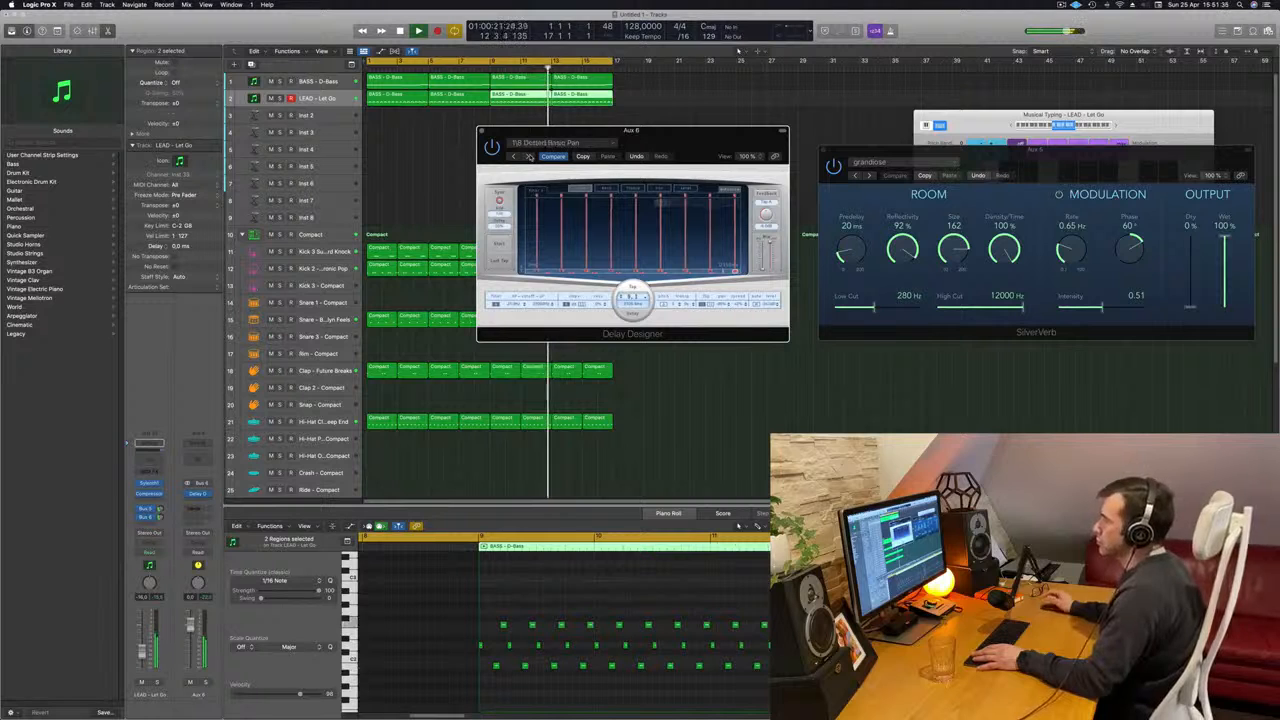
left_click(529, 157)
left_click_drag(705, 140, 755, 201)
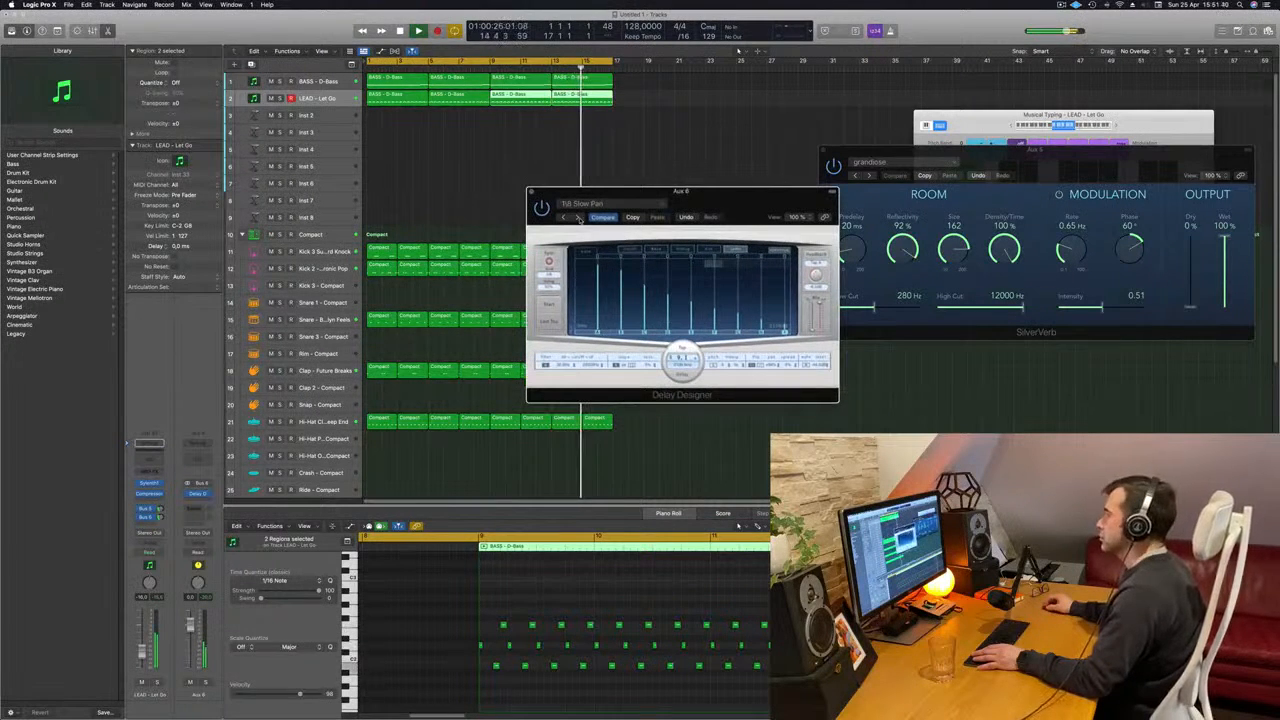
left_click(573, 218)
left_click(563, 218)
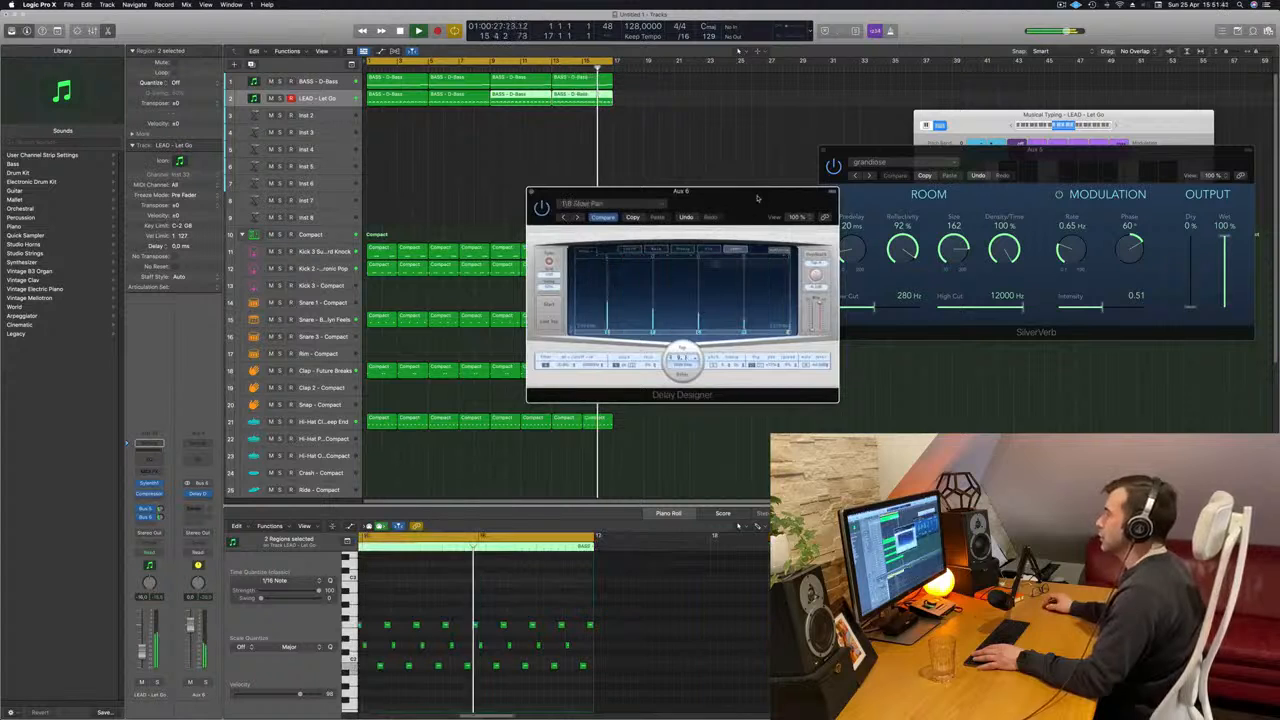
left_click_drag(620, 192, 592, 191)
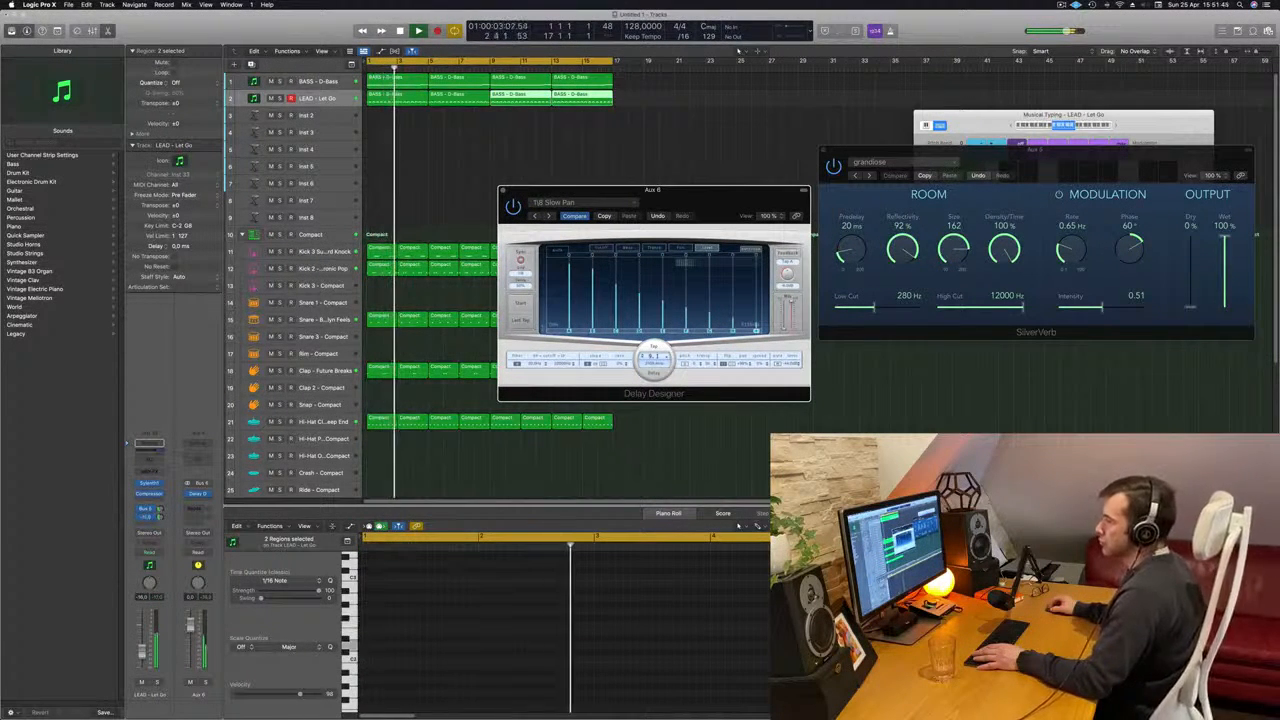
- Copy the lead track's Compressor to Aux 6 and set its threshold to -25.5 dB
left_click(151, 496)
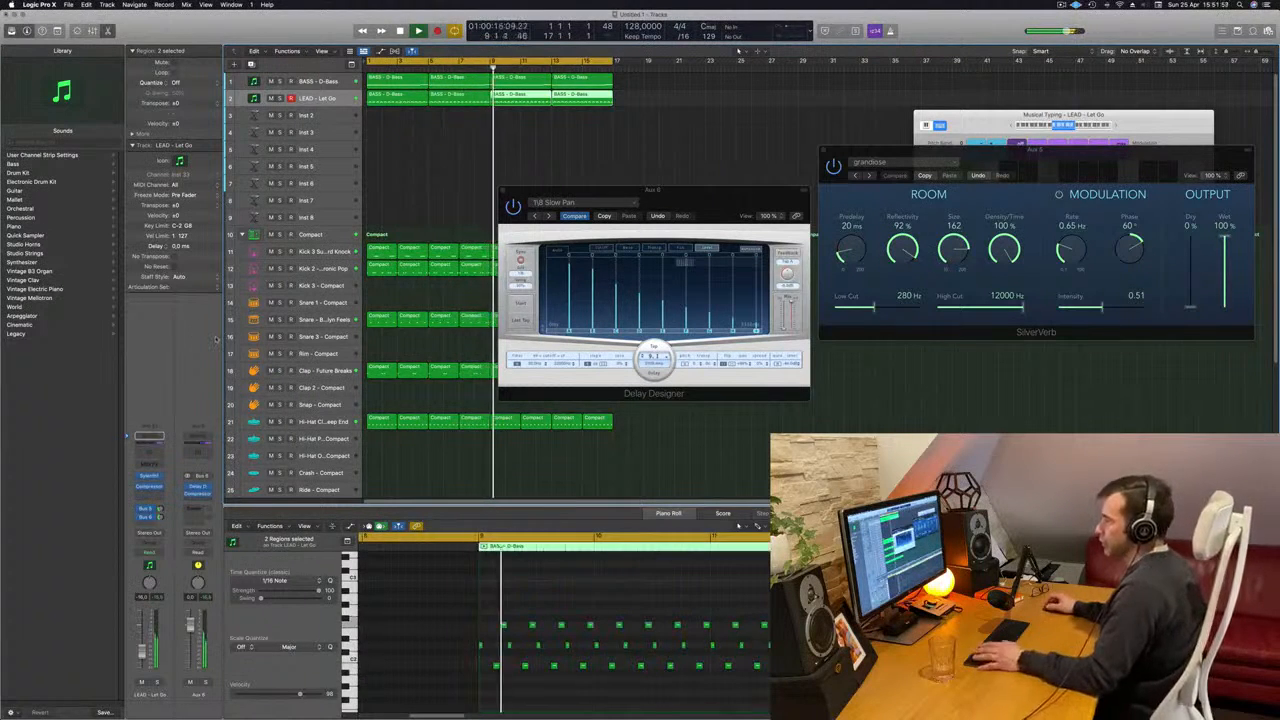
key("Return")
left_click_drag(661, 190, 650, 222)
left_click(197, 494)
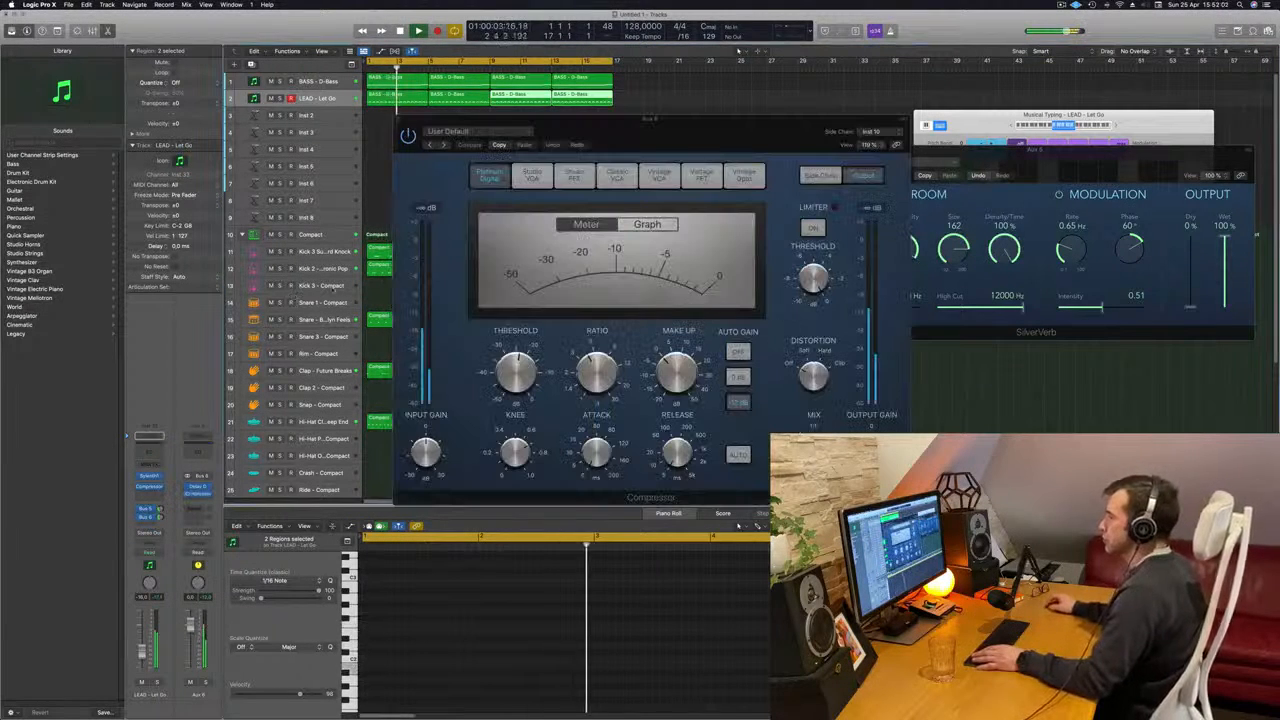
key("space")
left_click_drag(516, 372, 516, 378)
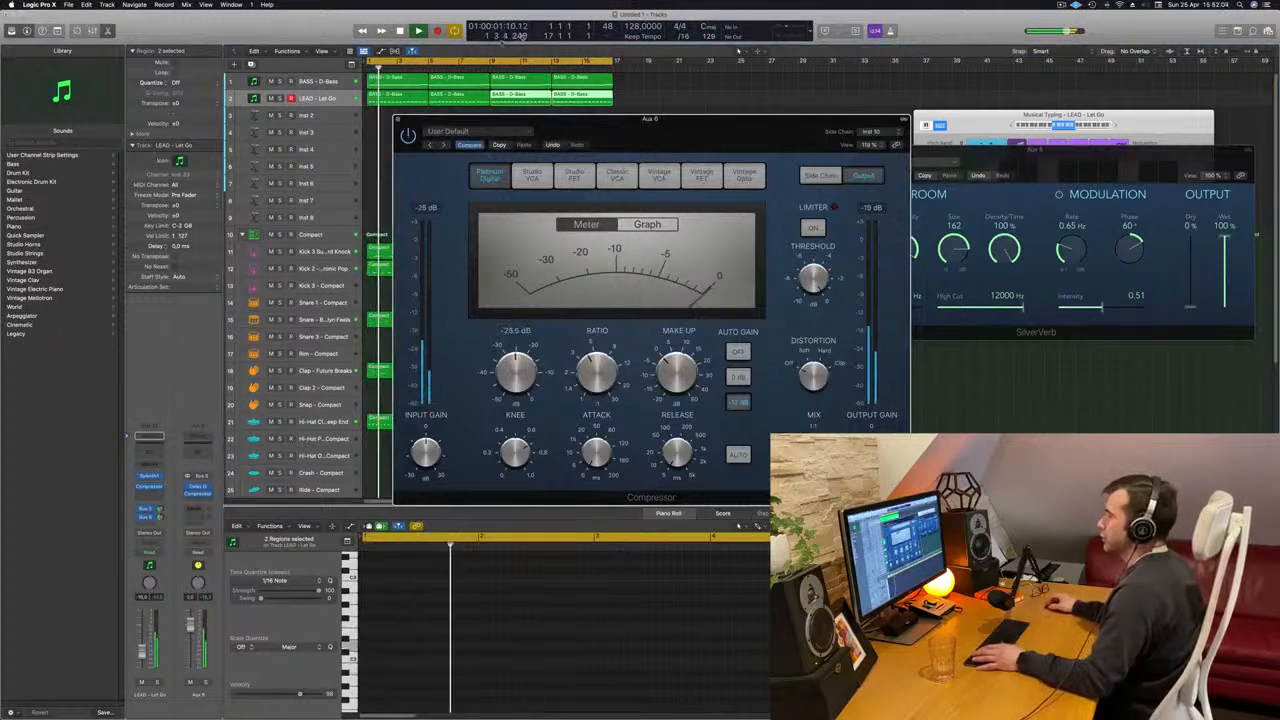
left_click(400, 120)
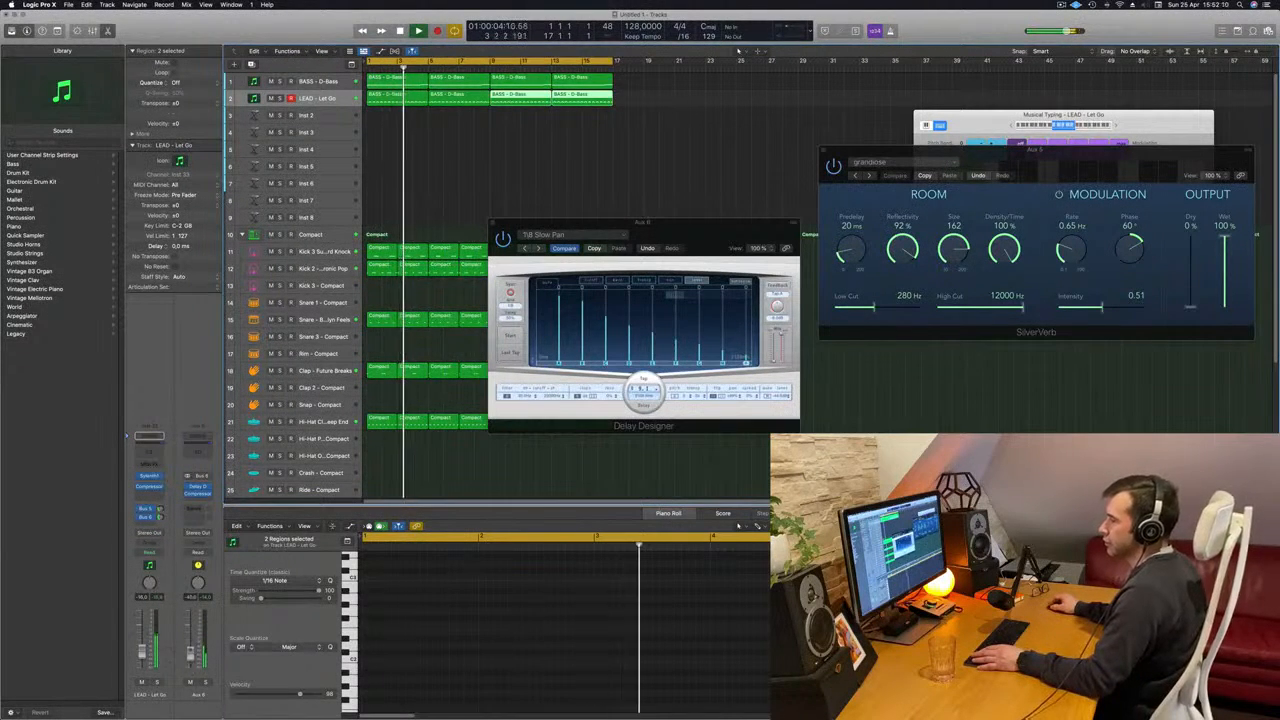
- Add a Channel EQ to Aux 6 and set its low cut to 326 Hz at 18 dB/Oct
left_click(198, 452)
left_click(443, 167)
left_click_drag(472, 222, 699, 212)
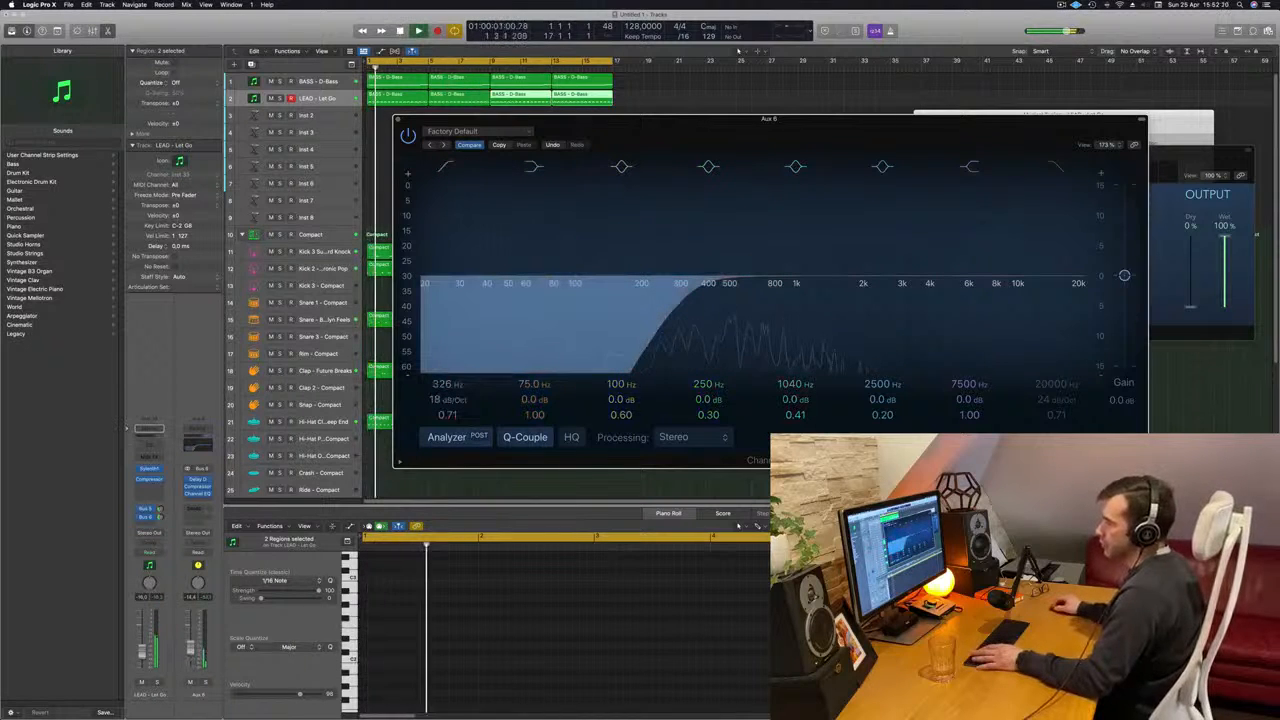
- Solo Aux 6 to check the delay, raise its volume, release the solo and close the Channel EQ
key("s")
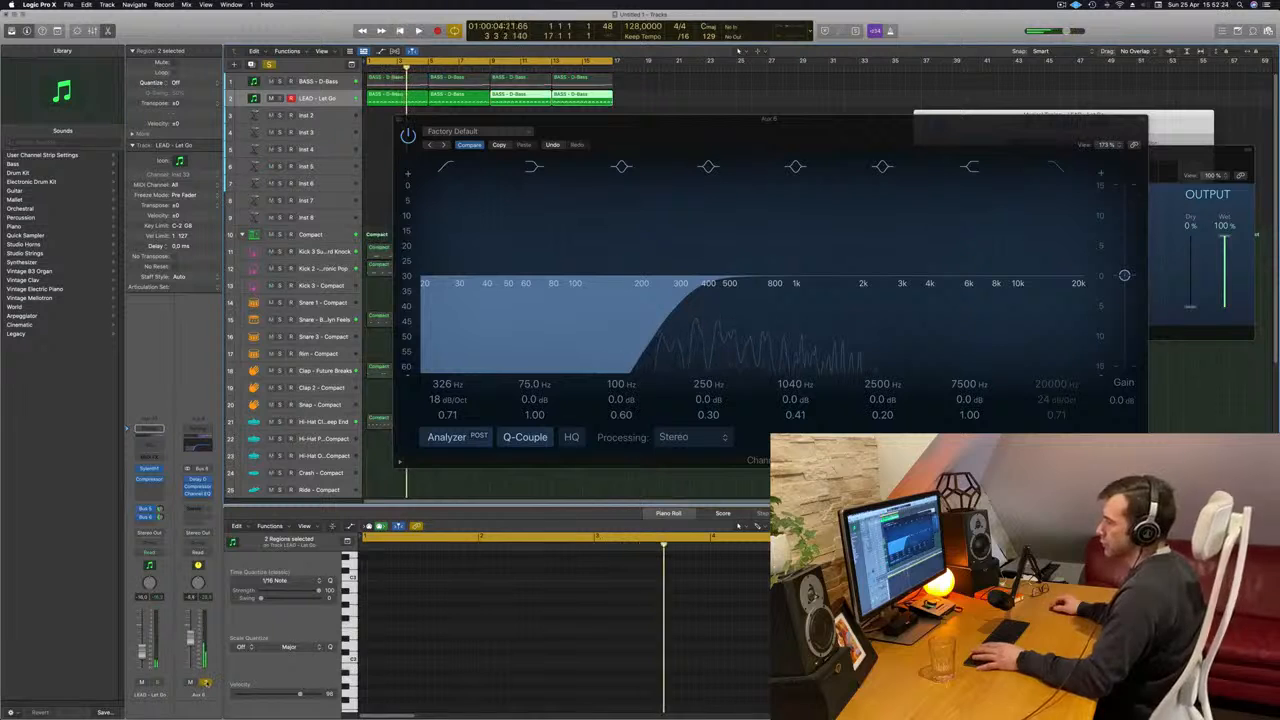
key("space")
left_click(207, 683)
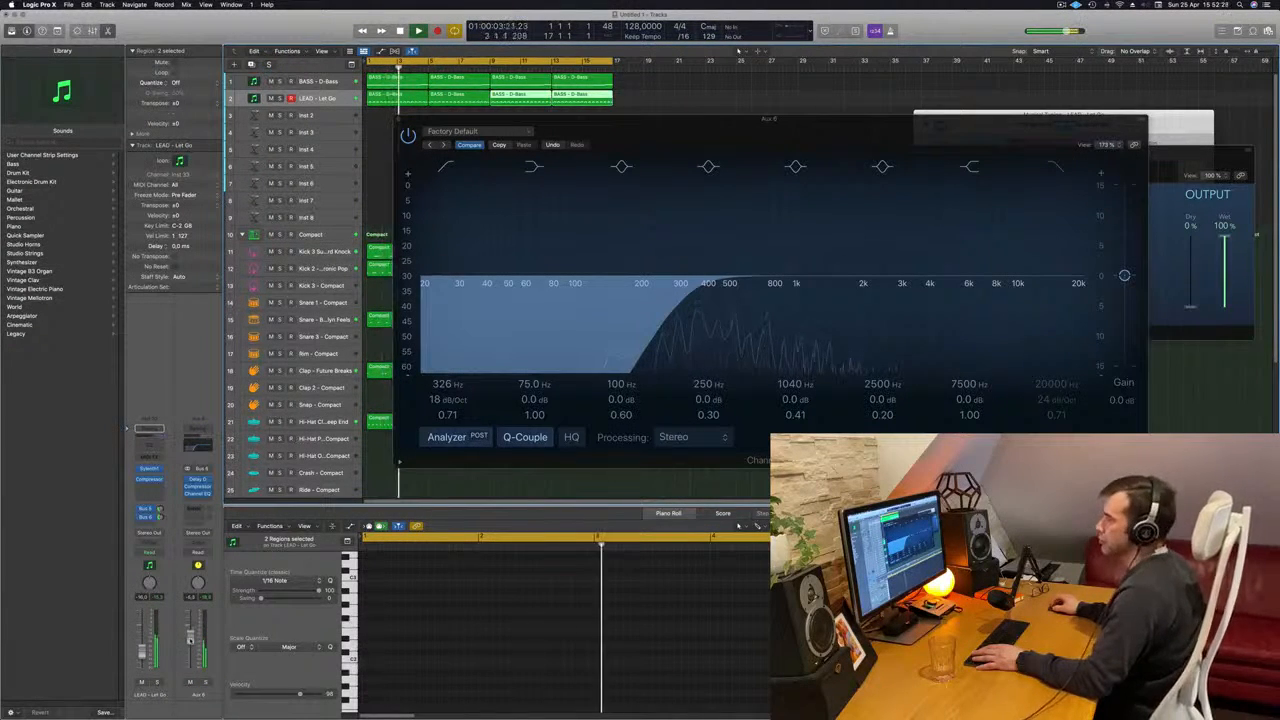
left_click(400, 121)
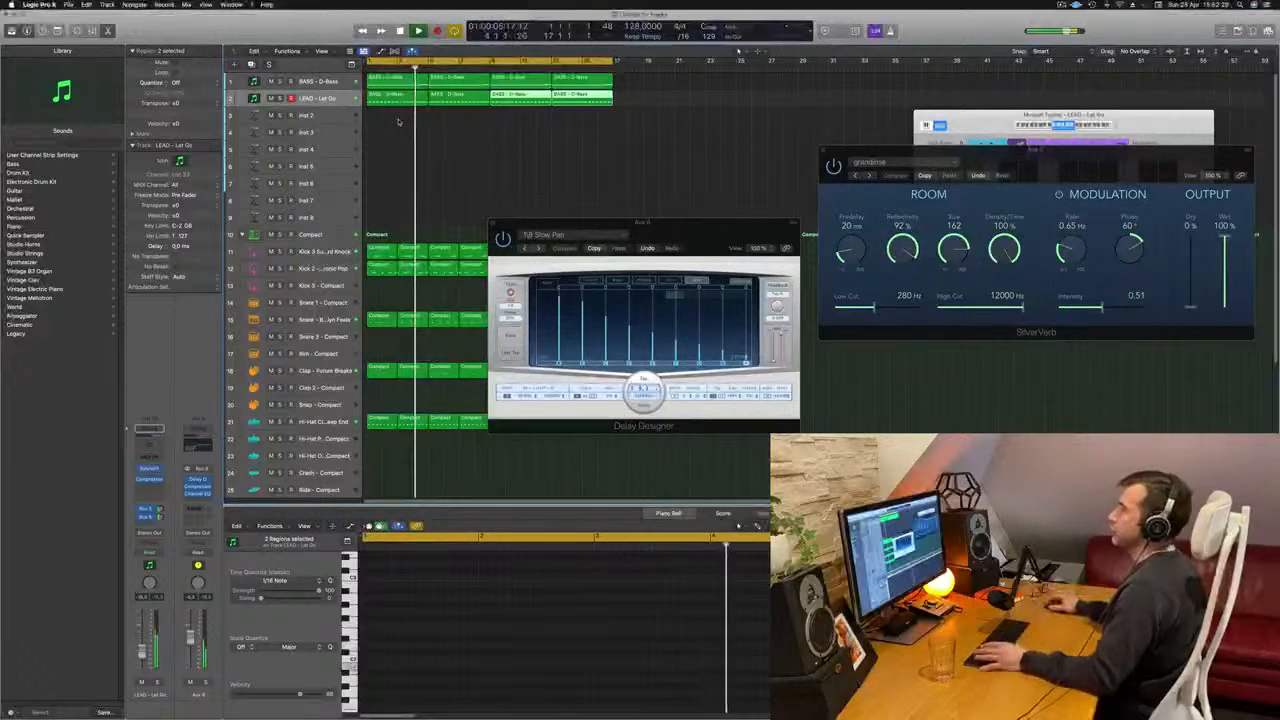
- Restart the song from the beginning, clear the region selection and move the Delay Designer window away from the regions
key("Return")
left_click(436, 126)
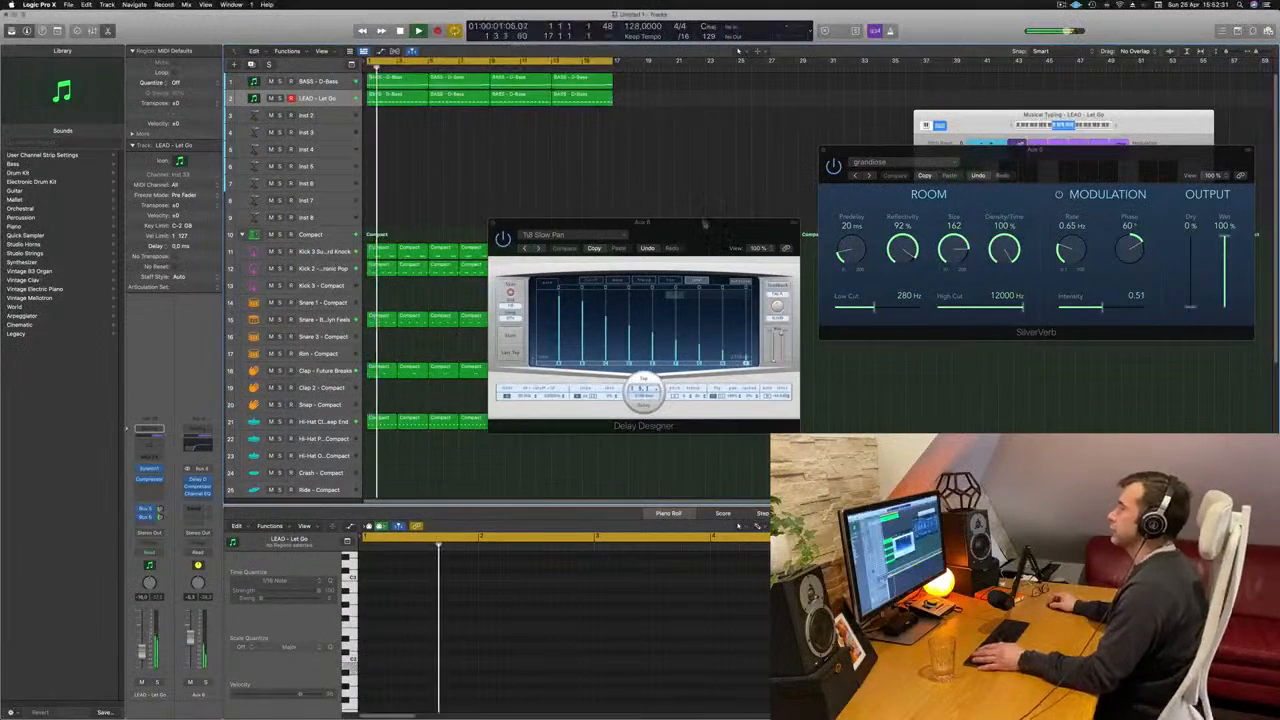
left_click_drag(706, 223, 941, 201)
left_click(479, 130)
left_click(406, 81)
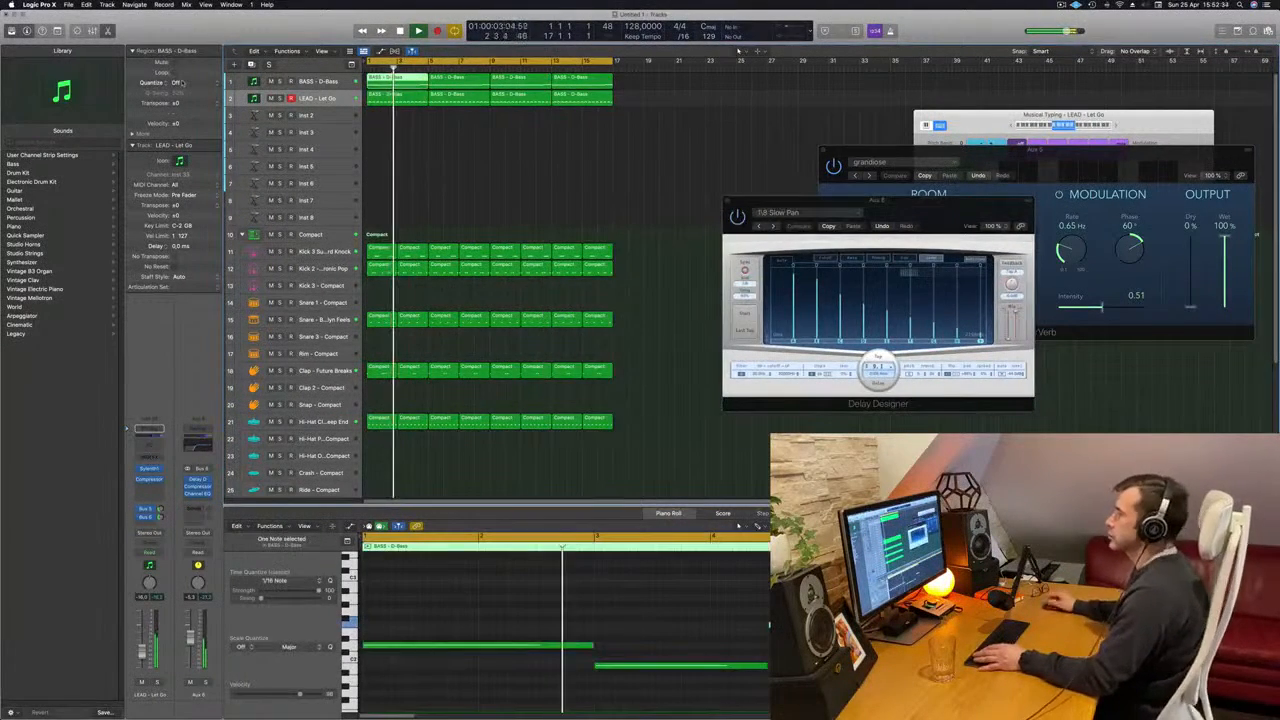
left_click(556, 143)
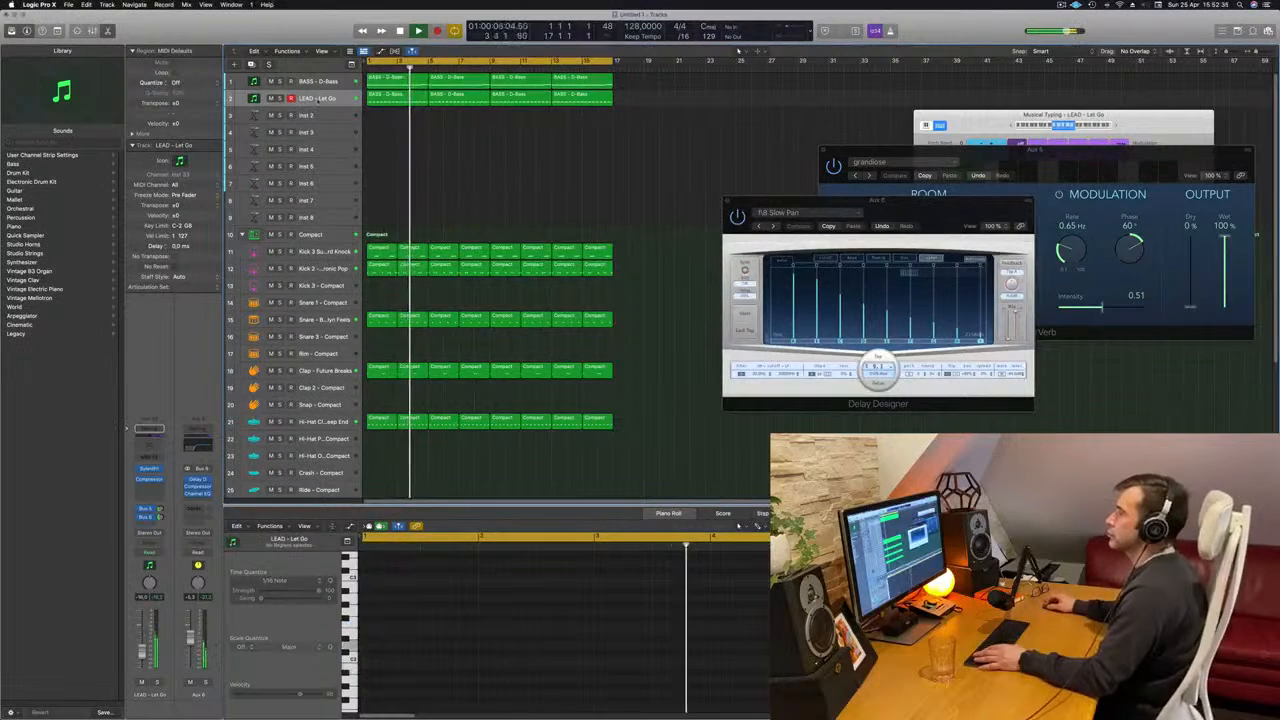
- Select the lead track, return to the start of the song and open its Sylenth1 instrument in a repositioned window
left_click(318, 98)
key("Return")
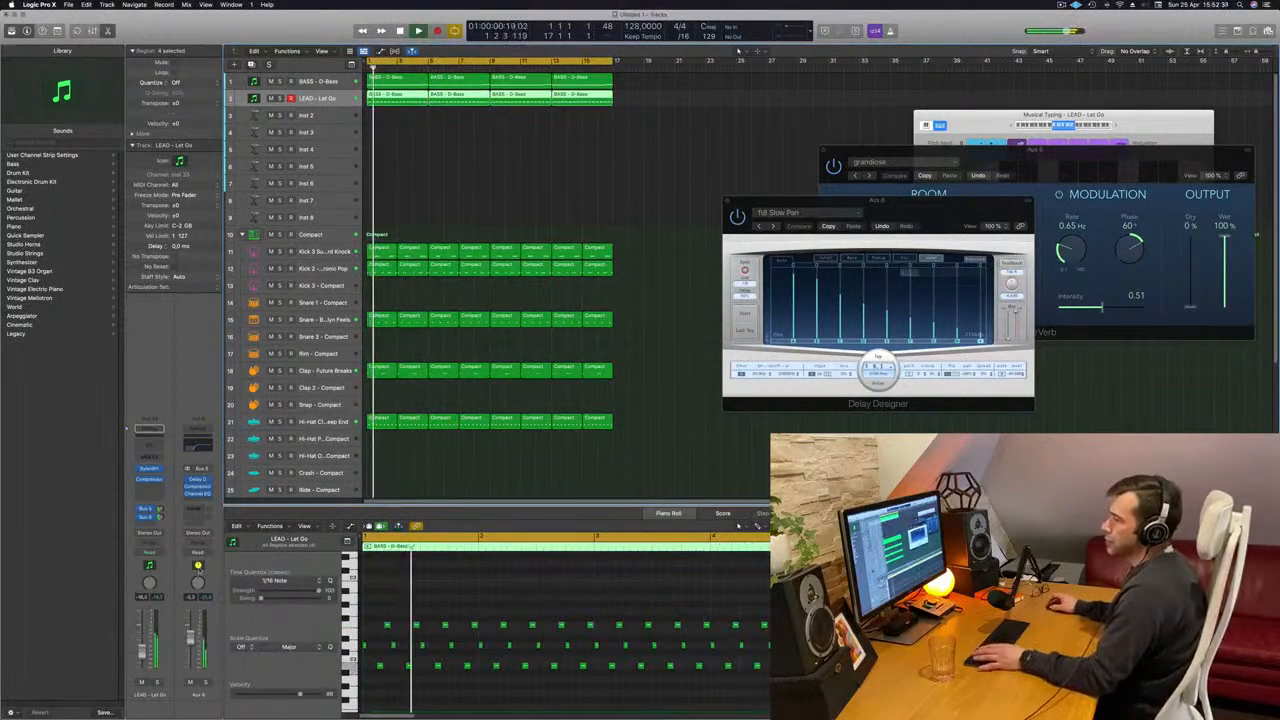
left_click(148, 468)
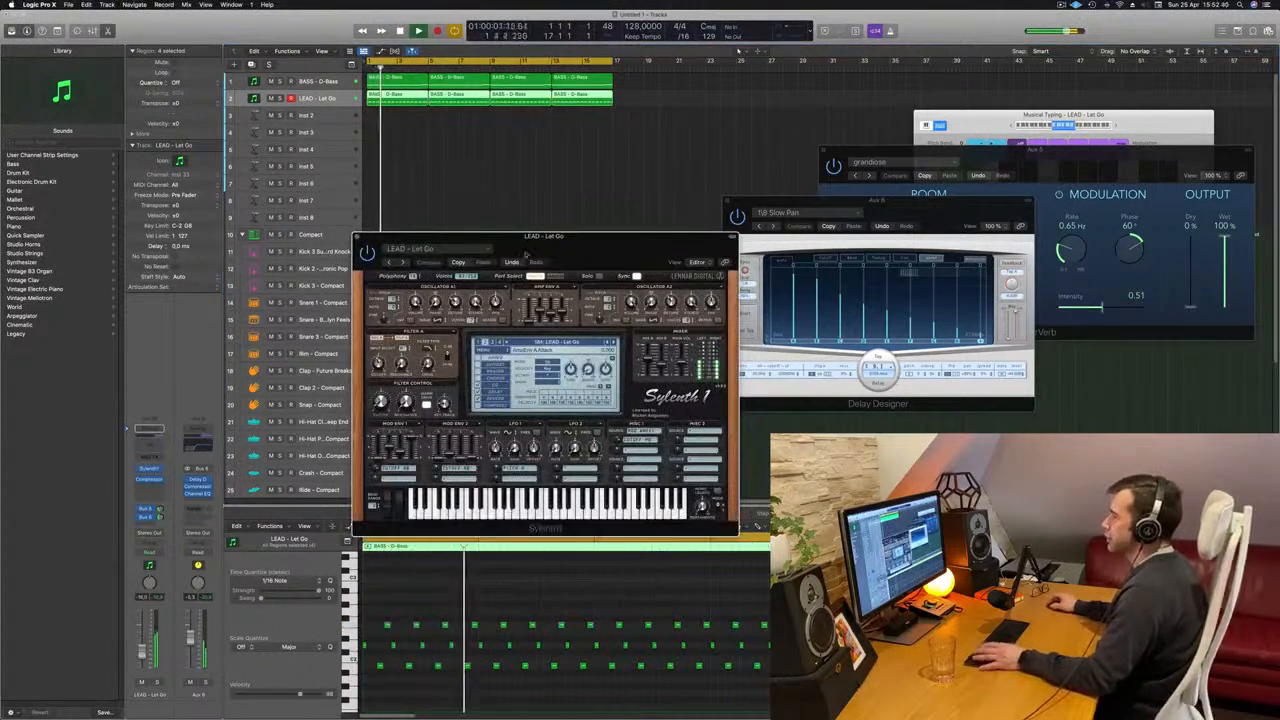
left_click_drag(629, 247, 616, 243)
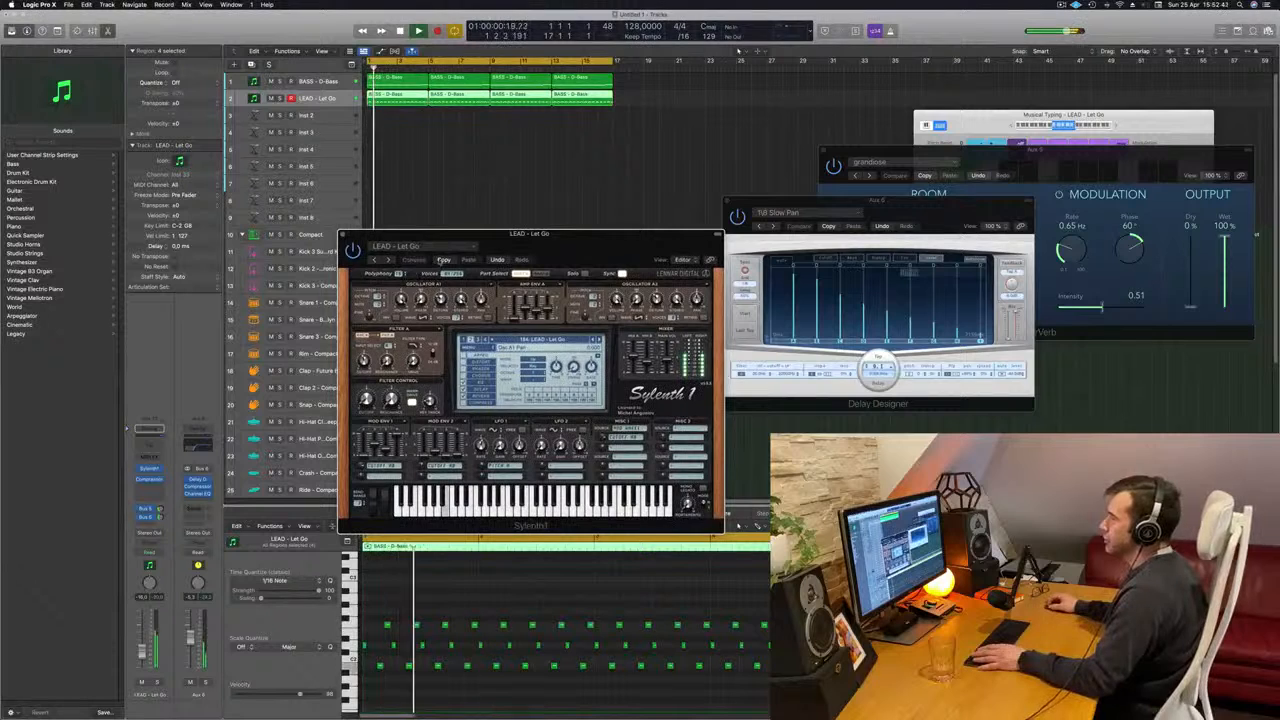
- Audition the Sylenth1 lead presets one by one from LEAD - Long Delay to LEAD - Plucky Square
left_click(600, 340)
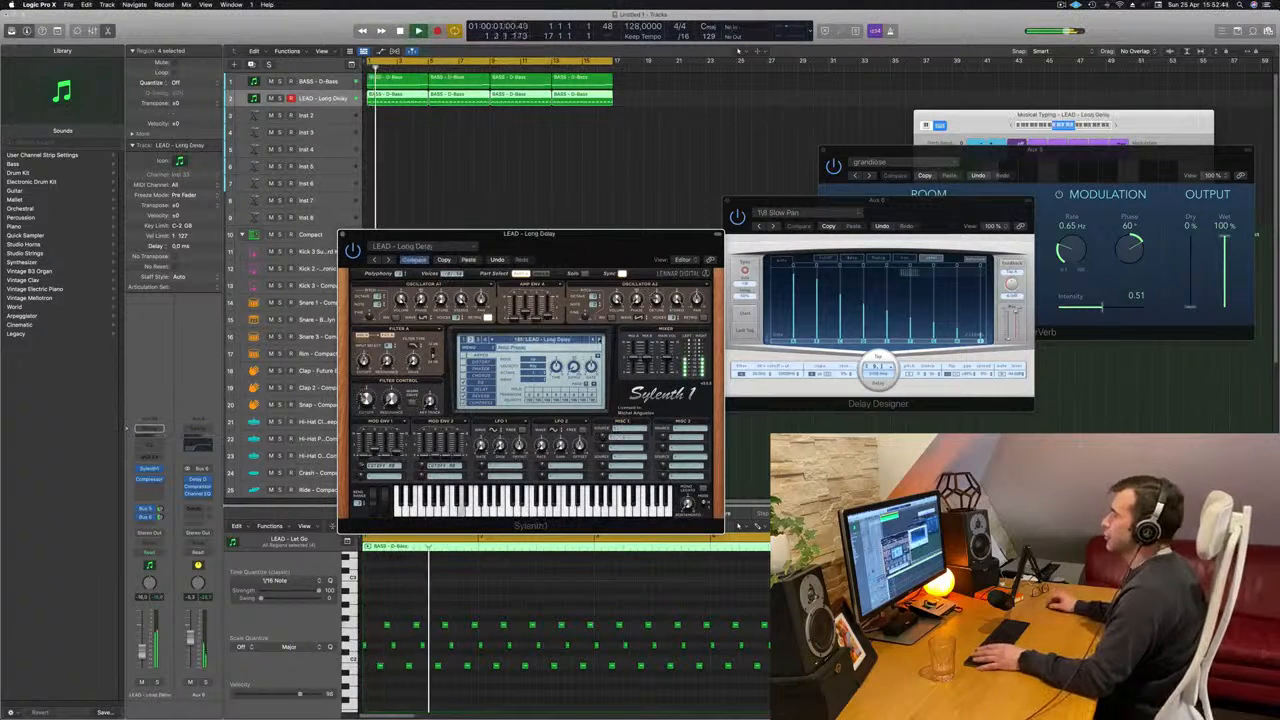
left_click(598, 340)
left_click(598, 340)
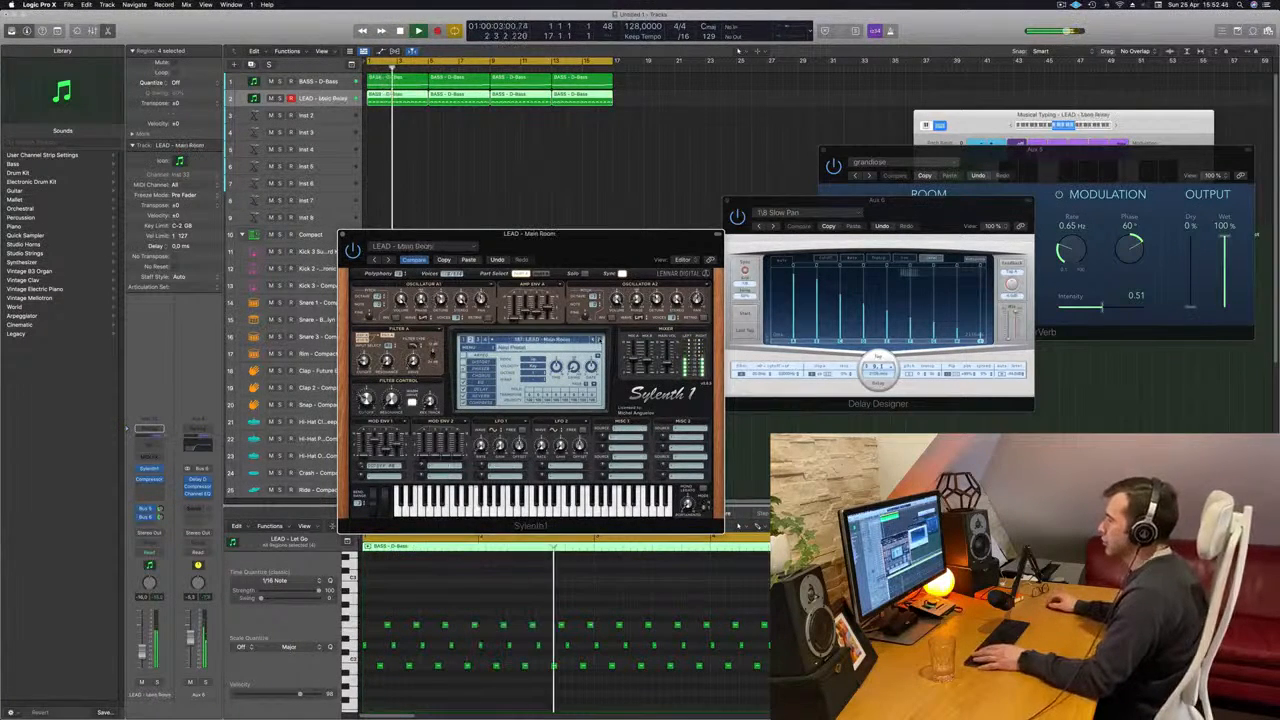
left_click(598, 340)
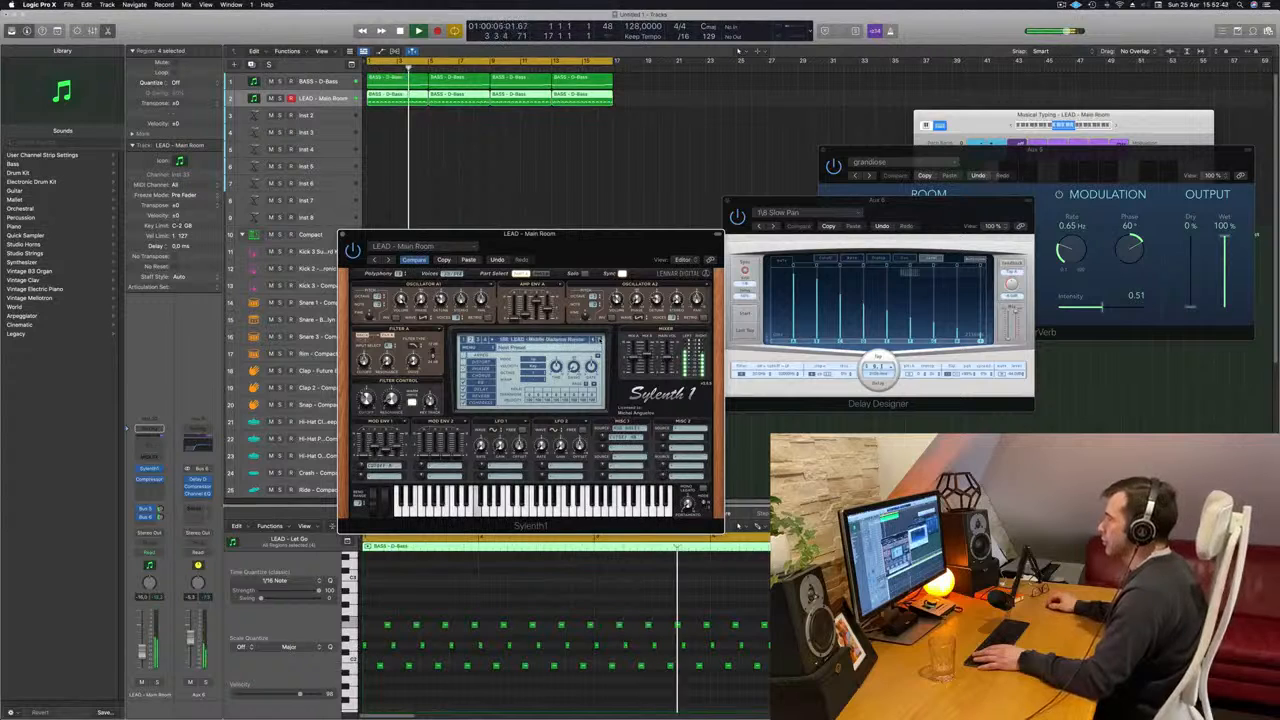
left_click(598, 340)
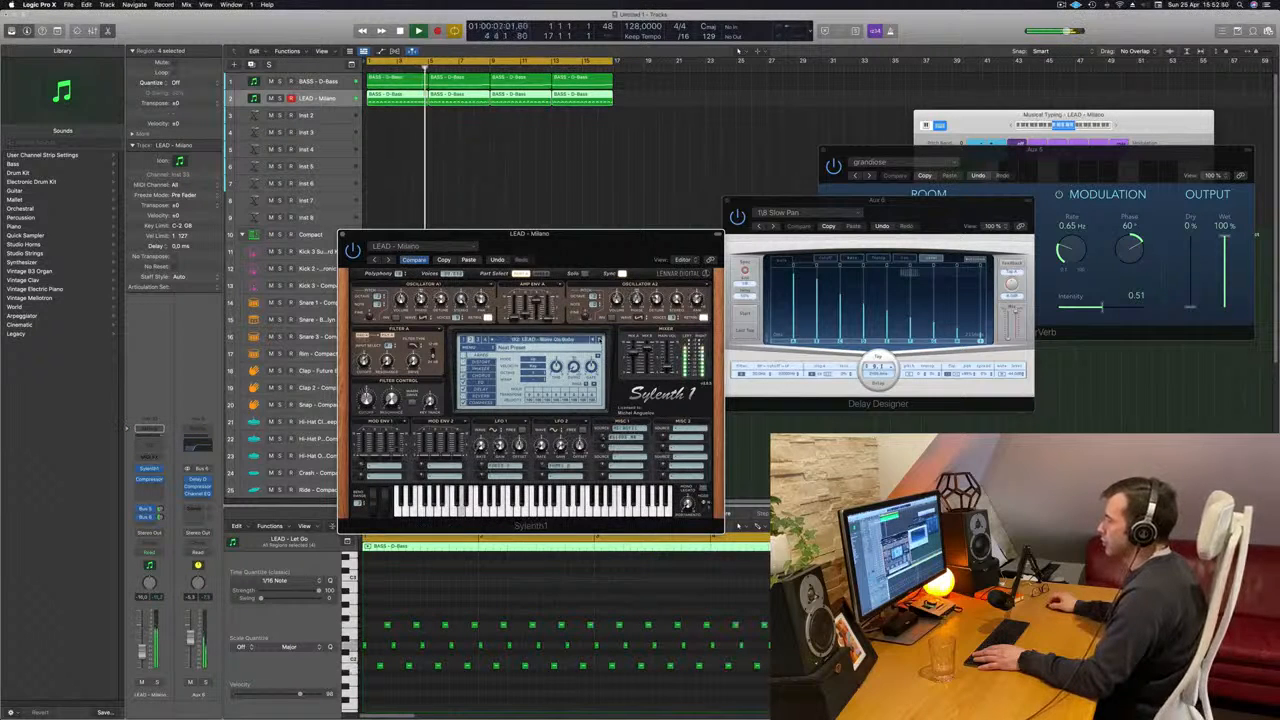
left_click(598, 340)
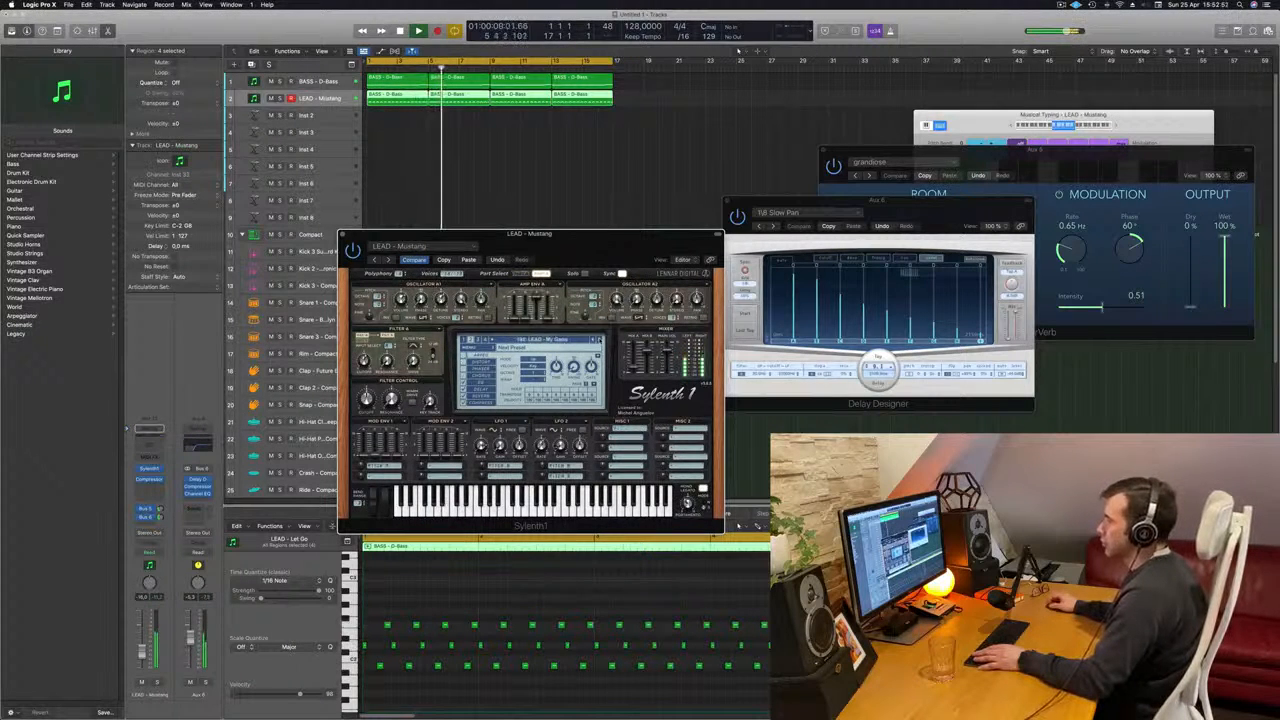
left_click(598, 340)
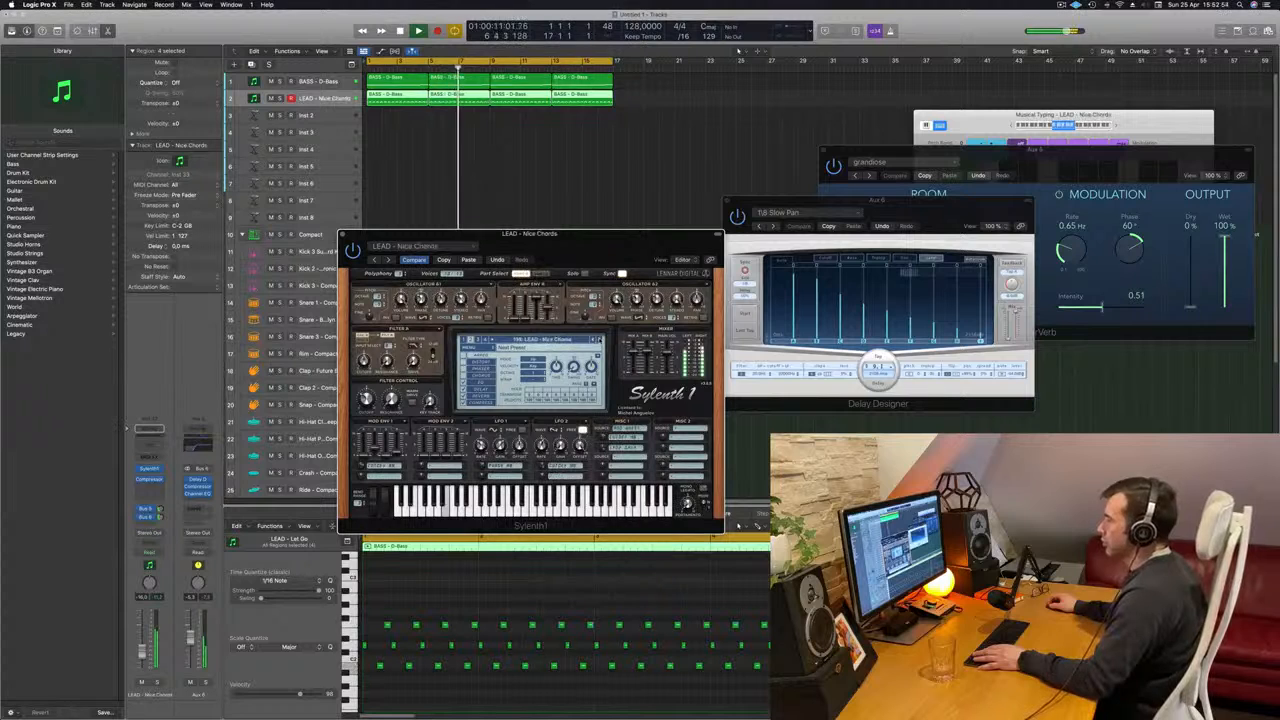
left_click(598, 340)
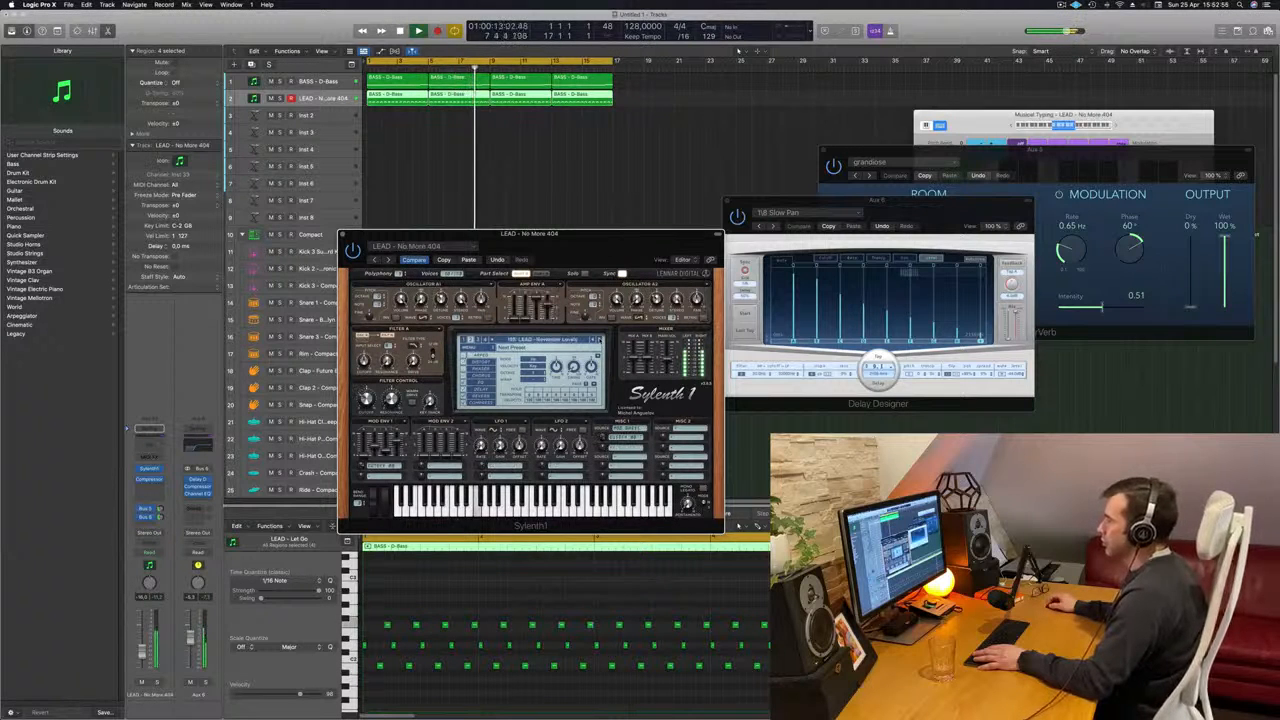
left_click(598, 340)
left_click(598, 340)
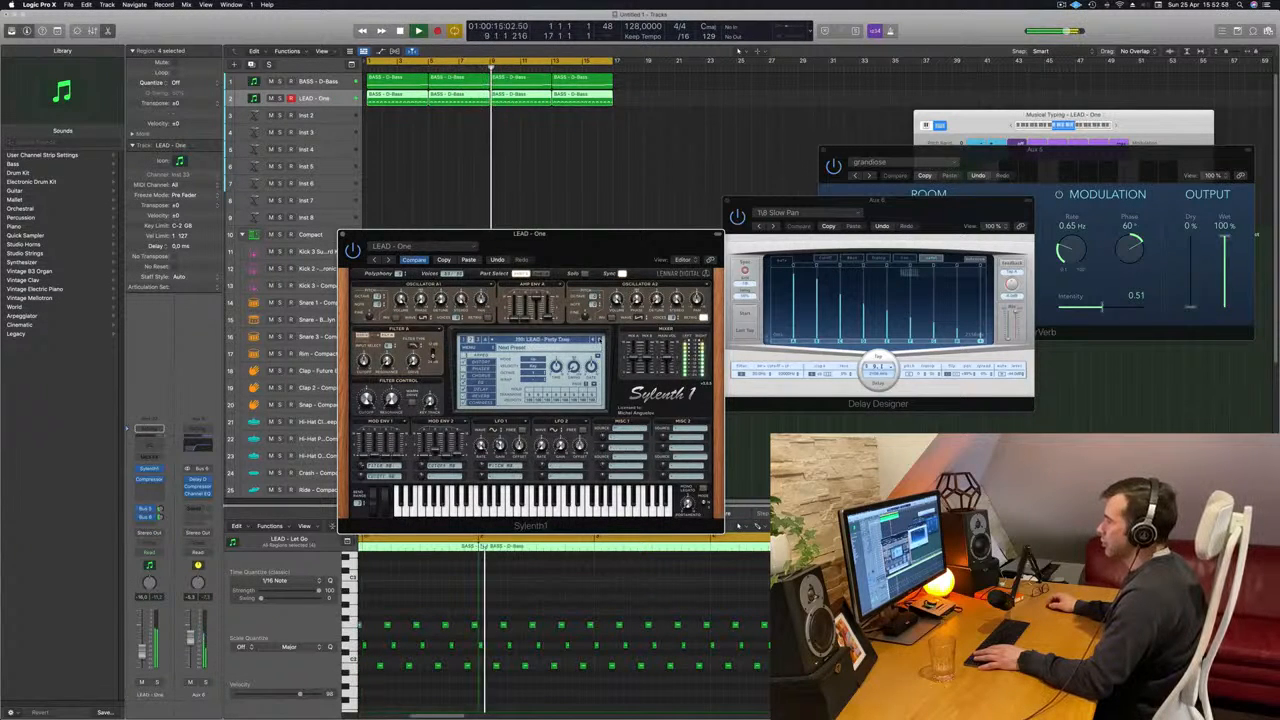
left_click(598, 340)
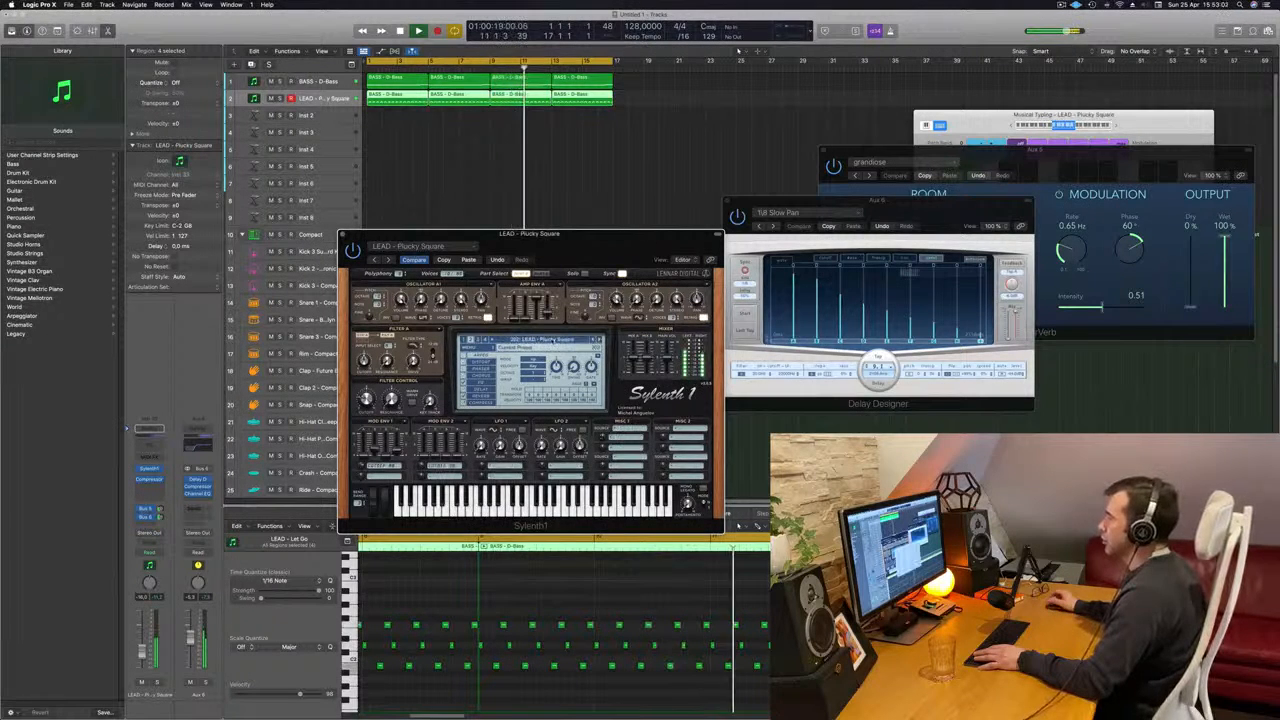
- Browse the Sylenth1 preset banks, load PLUCK - 4AM and reposition the instrument window
left_click(505, 340)
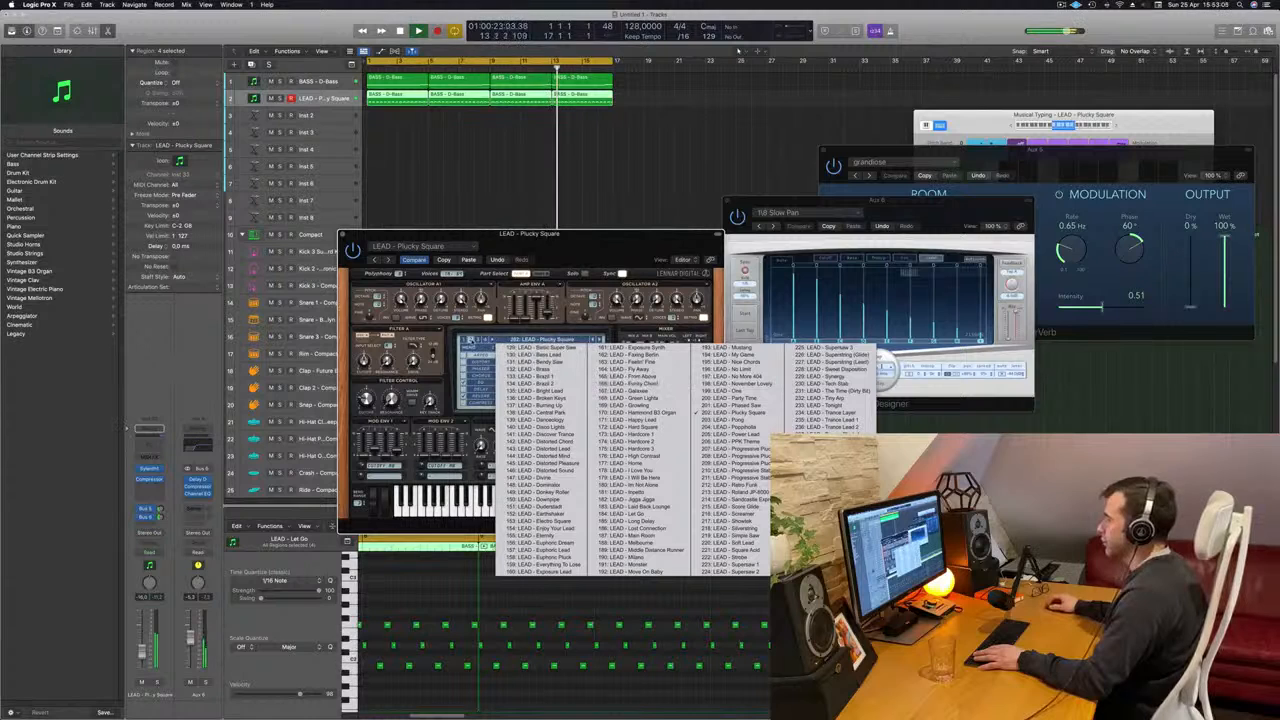
left_click(464, 340)
left_click(517, 340)
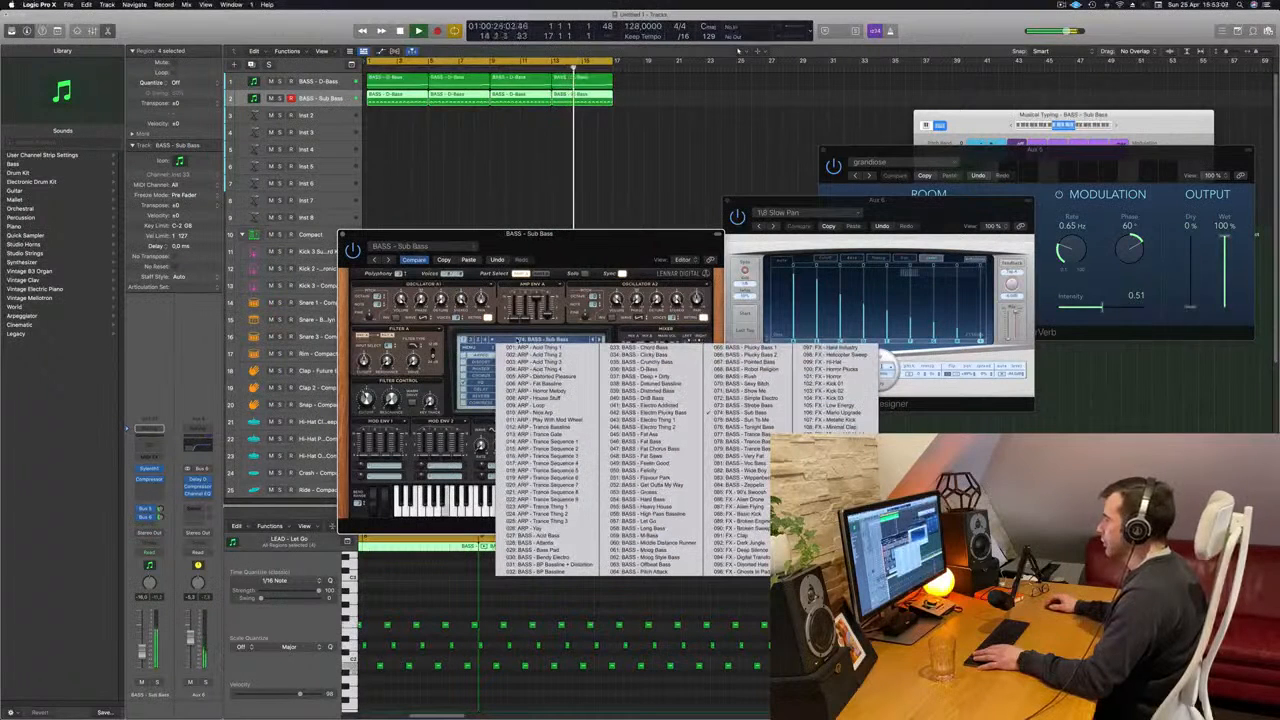
left_click(476, 340)
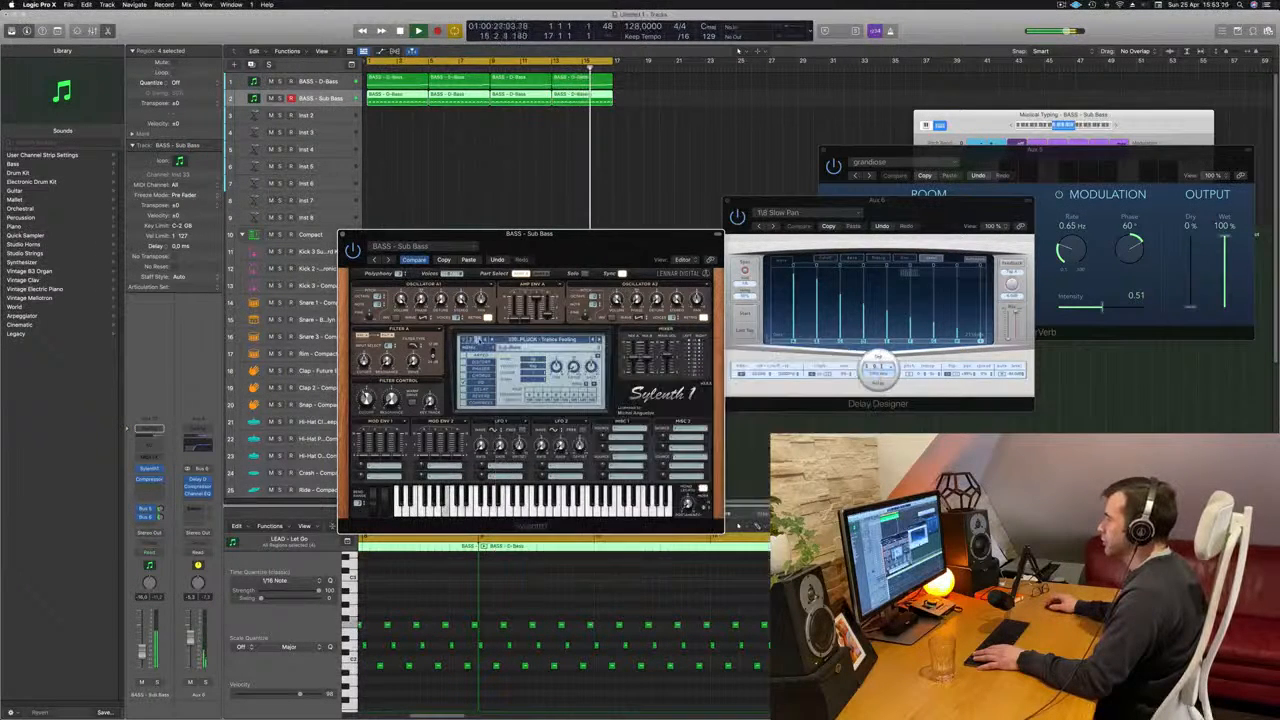
left_click(517, 340)
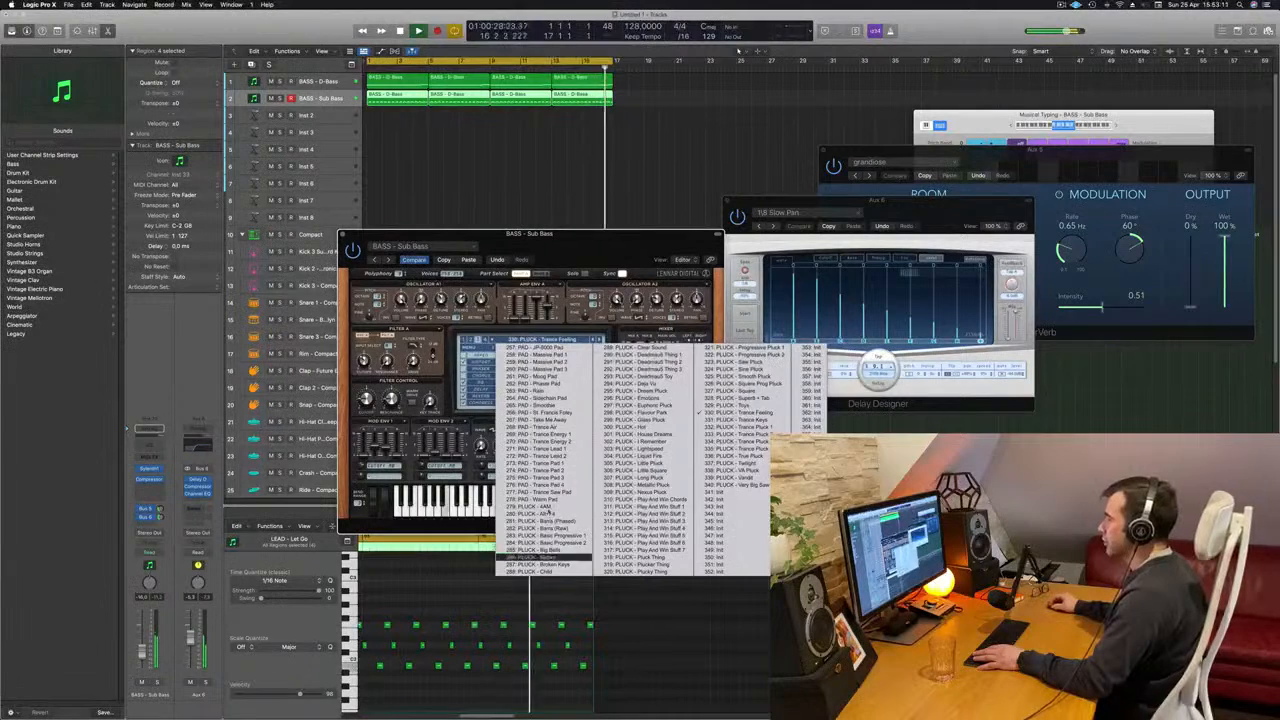
left_click(547, 507)
left_click_drag(650, 217, 541, 213)
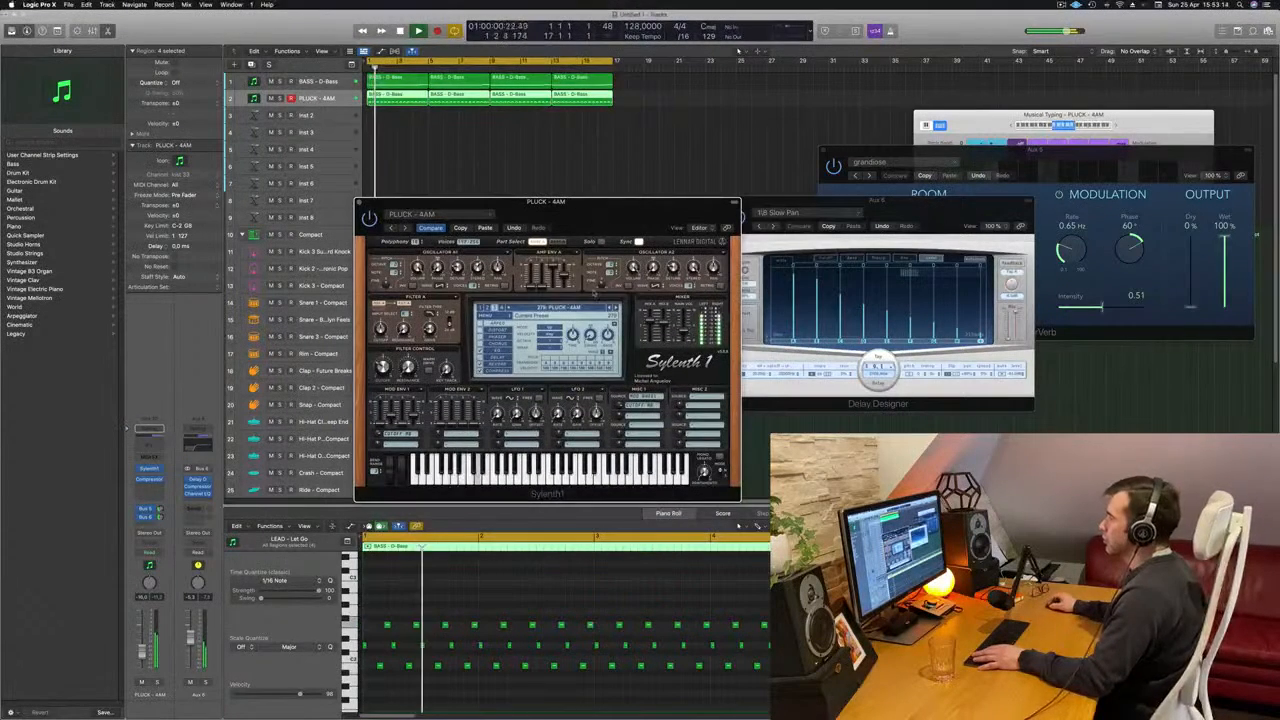
- Audition the Sylenth1 pluck presets one by one from PLUCK - 4AM until PLUCK - Flavour Park is loaded
left_click(615, 309)
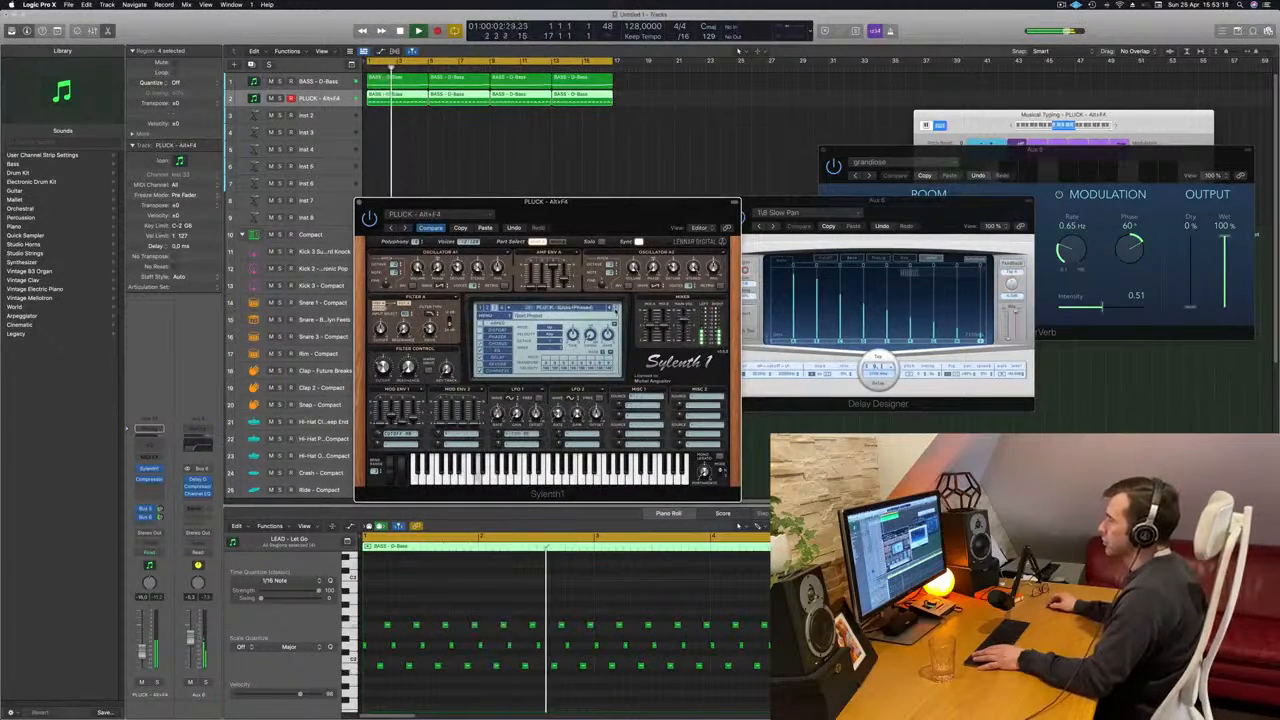
left_click(615, 309)
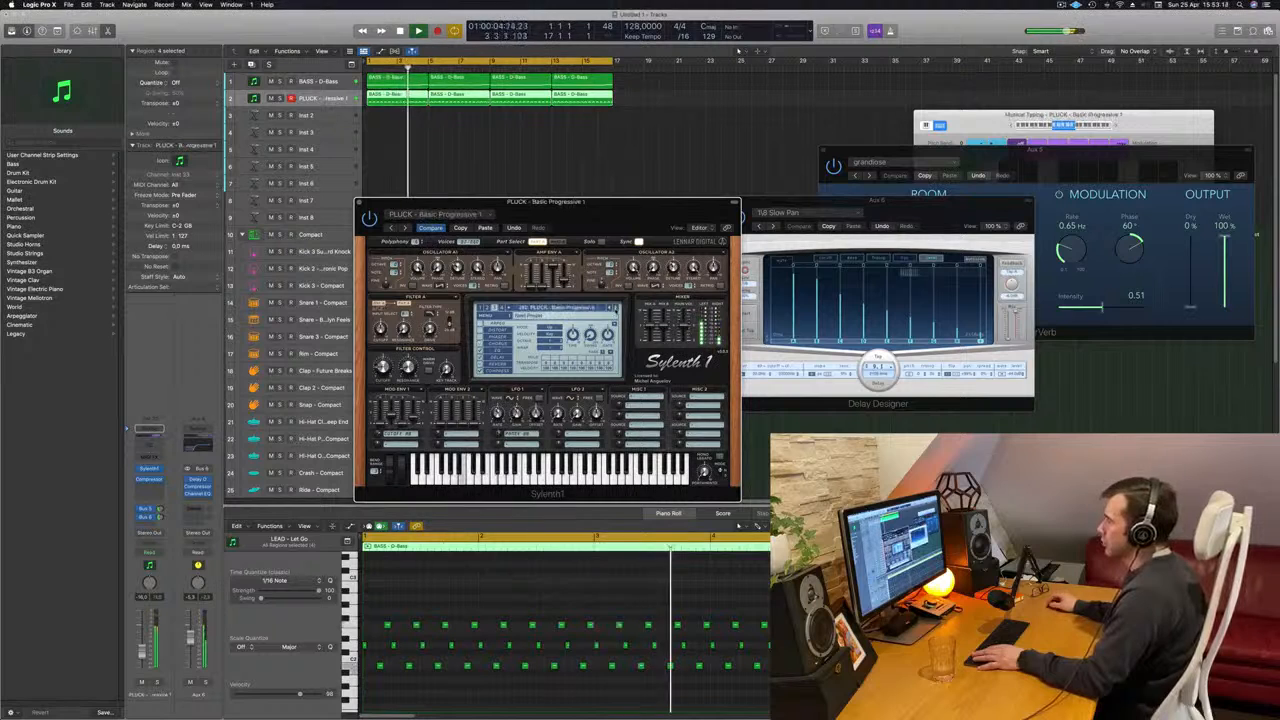
left_click(615, 309)
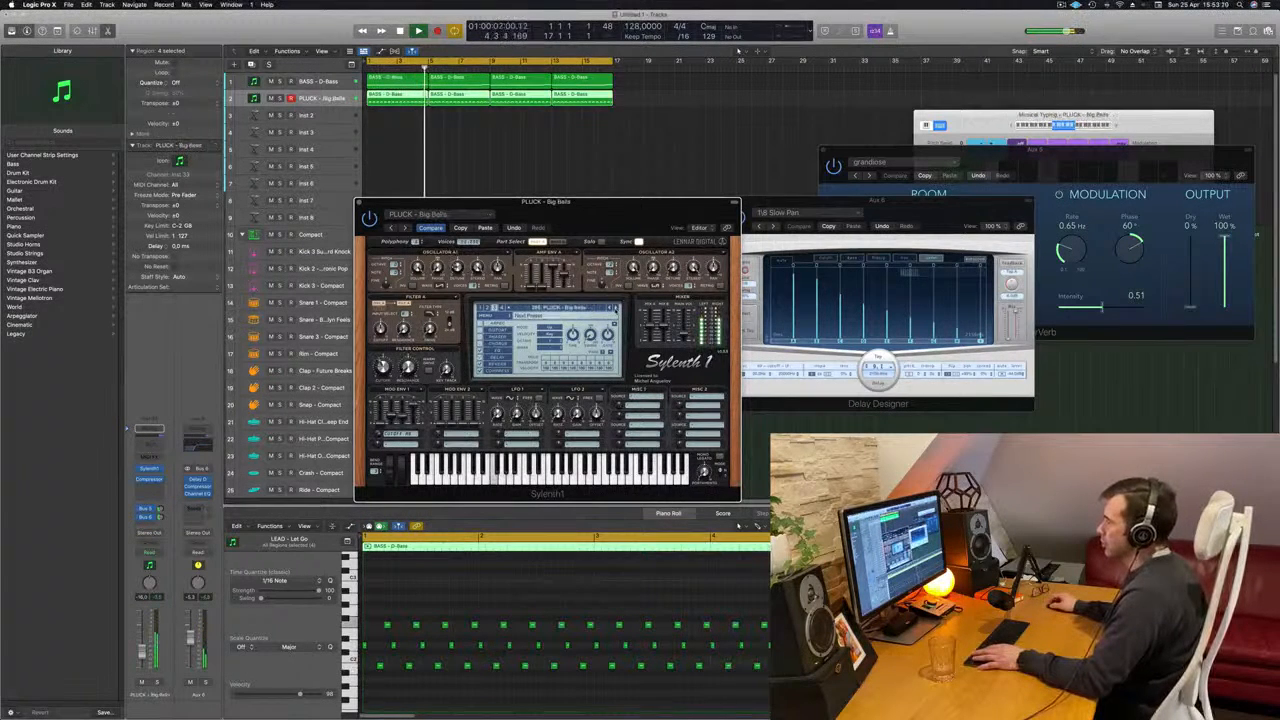
left_click(615, 309)
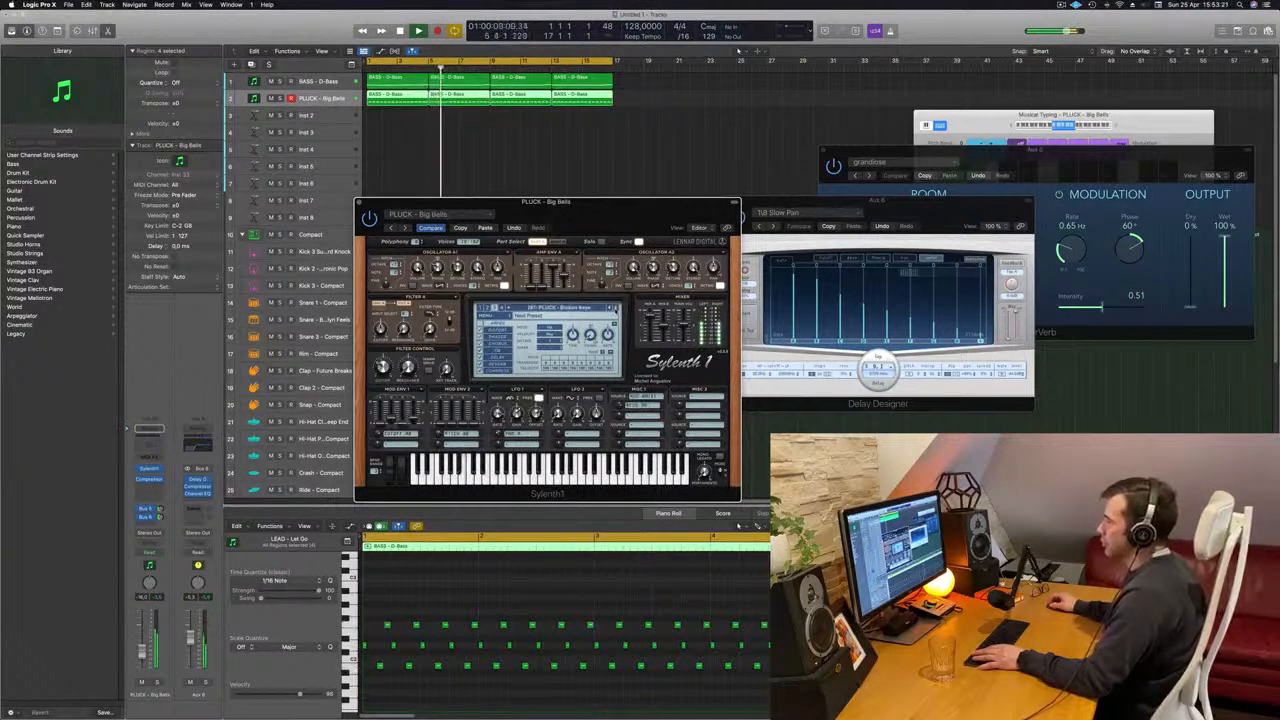
left_click(615, 309)
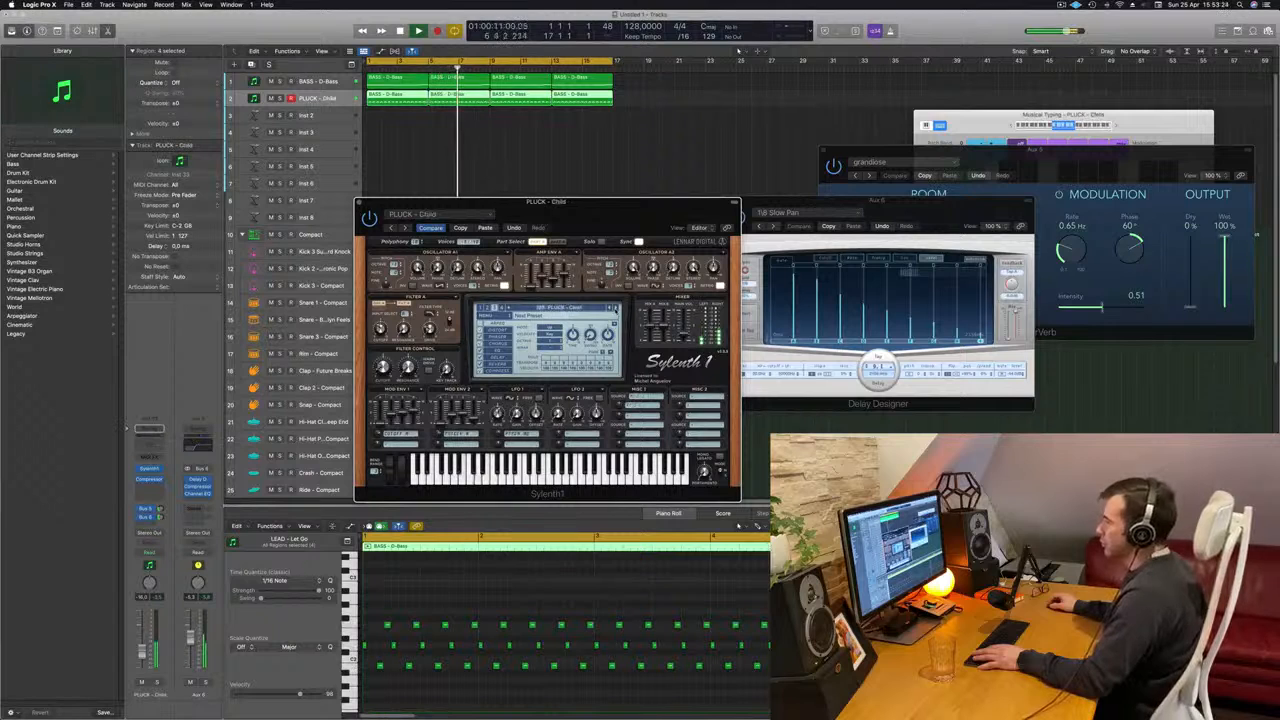
left_click(615, 310)
left_click(615, 310)
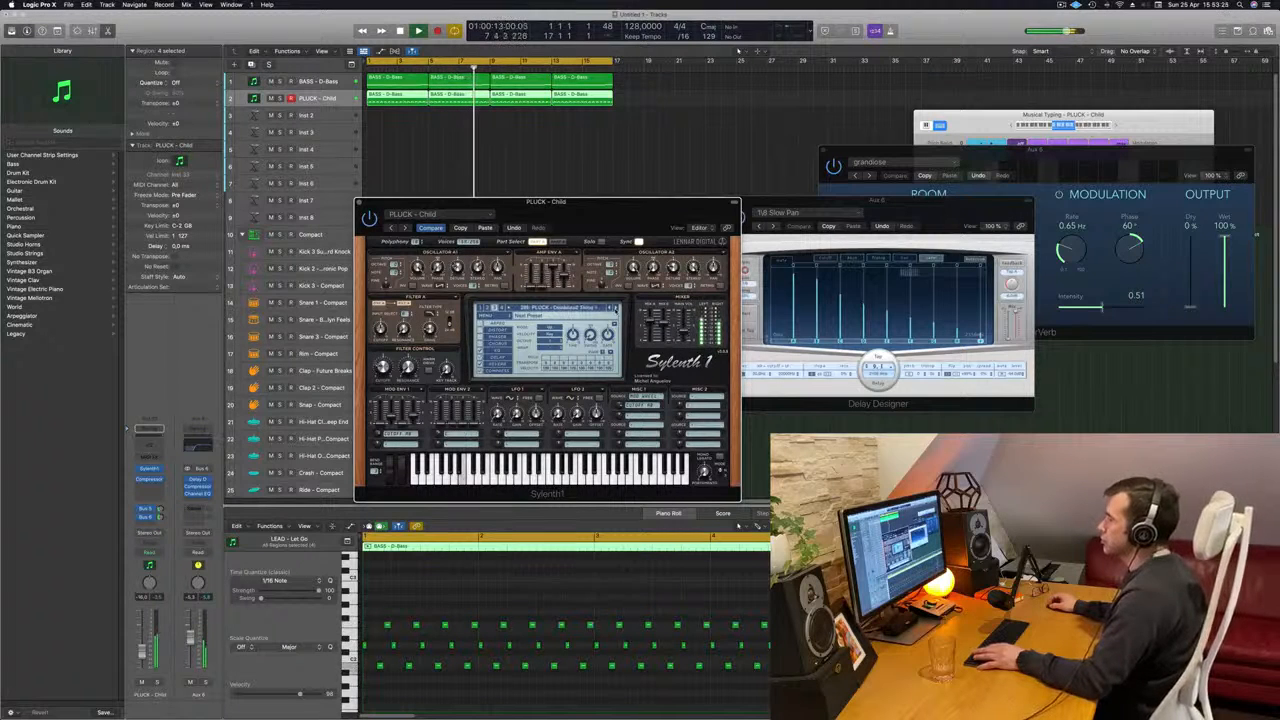
left_click(615, 310)
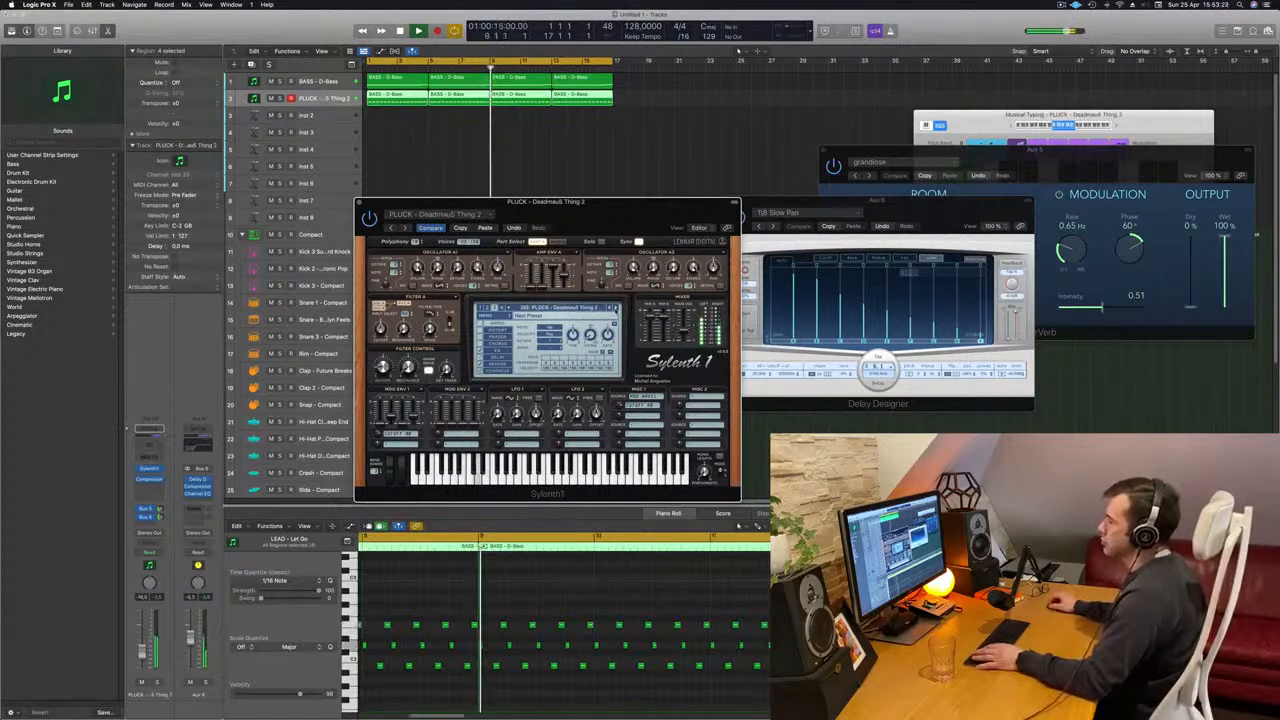
left_click(615, 310)
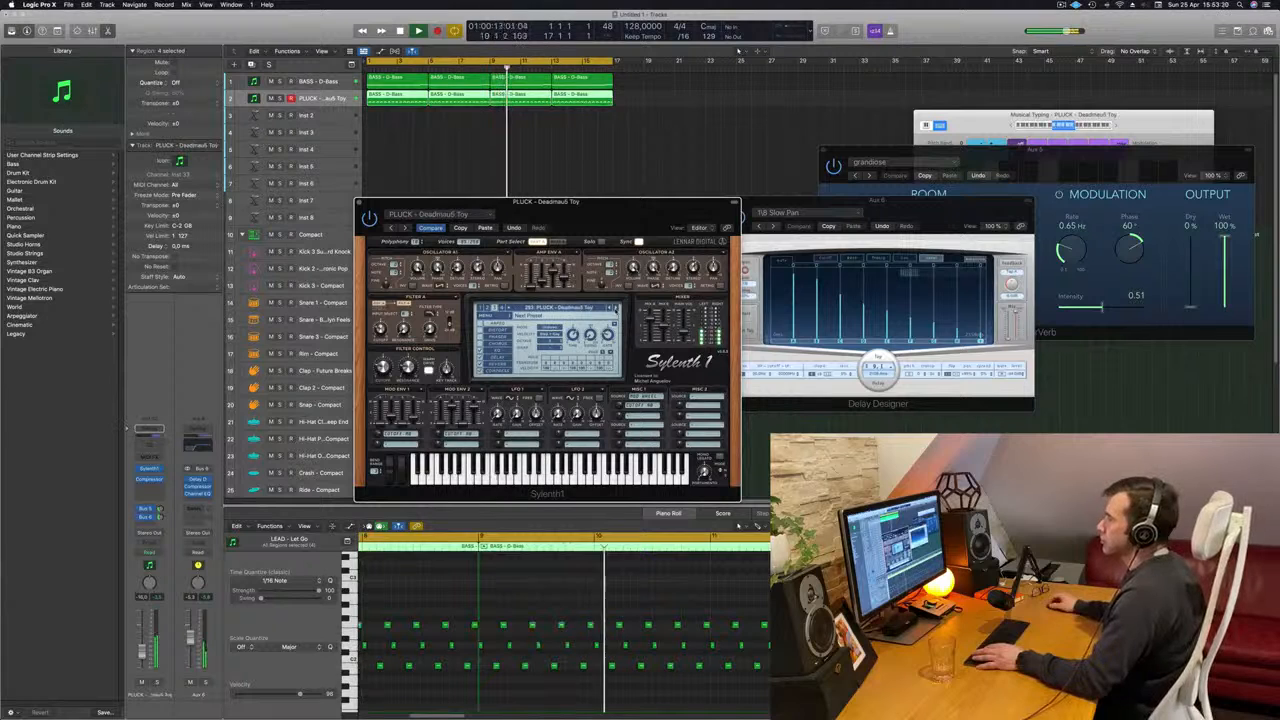
left_click(615, 310)
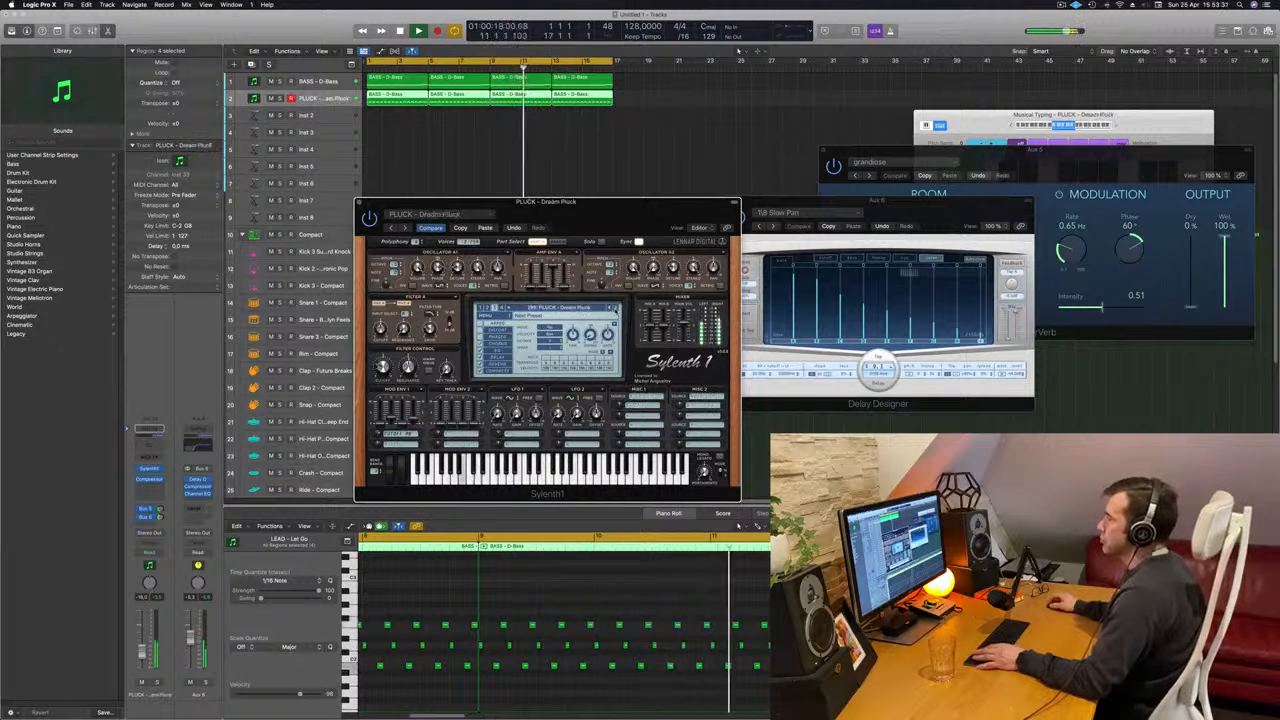
left_click(615, 310)
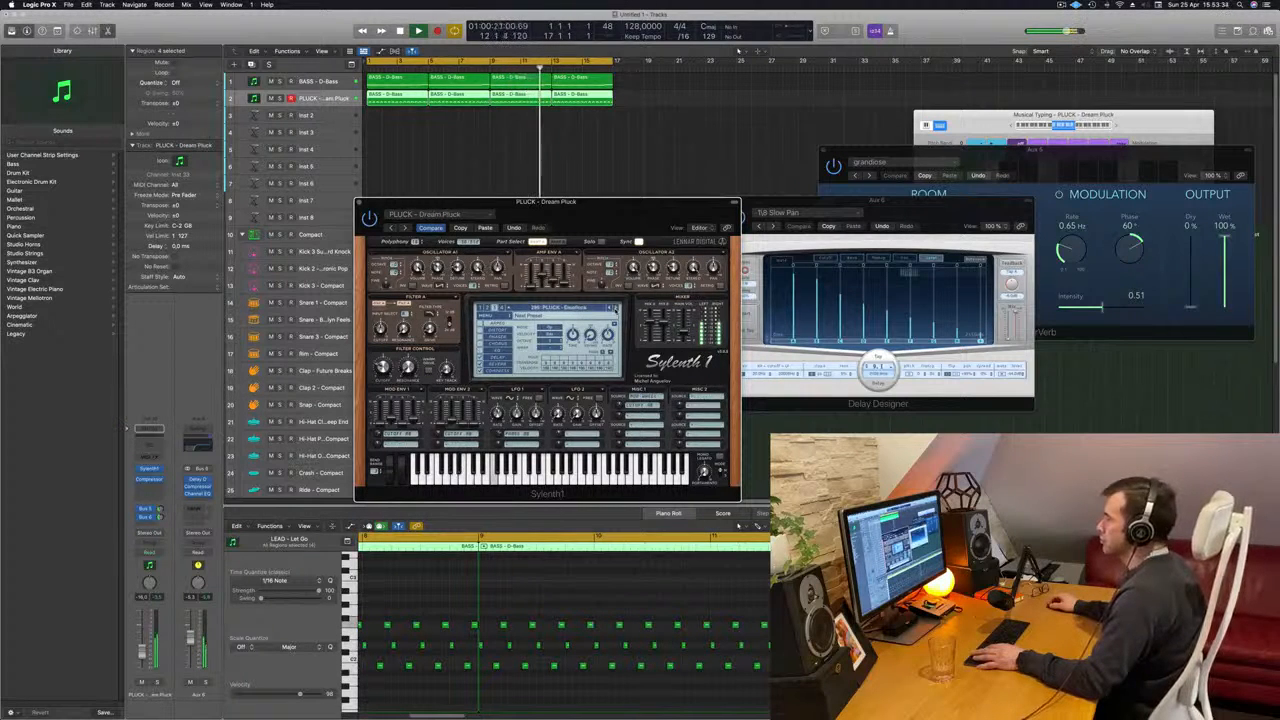
left_click(615, 310)
left_click(615, 310)
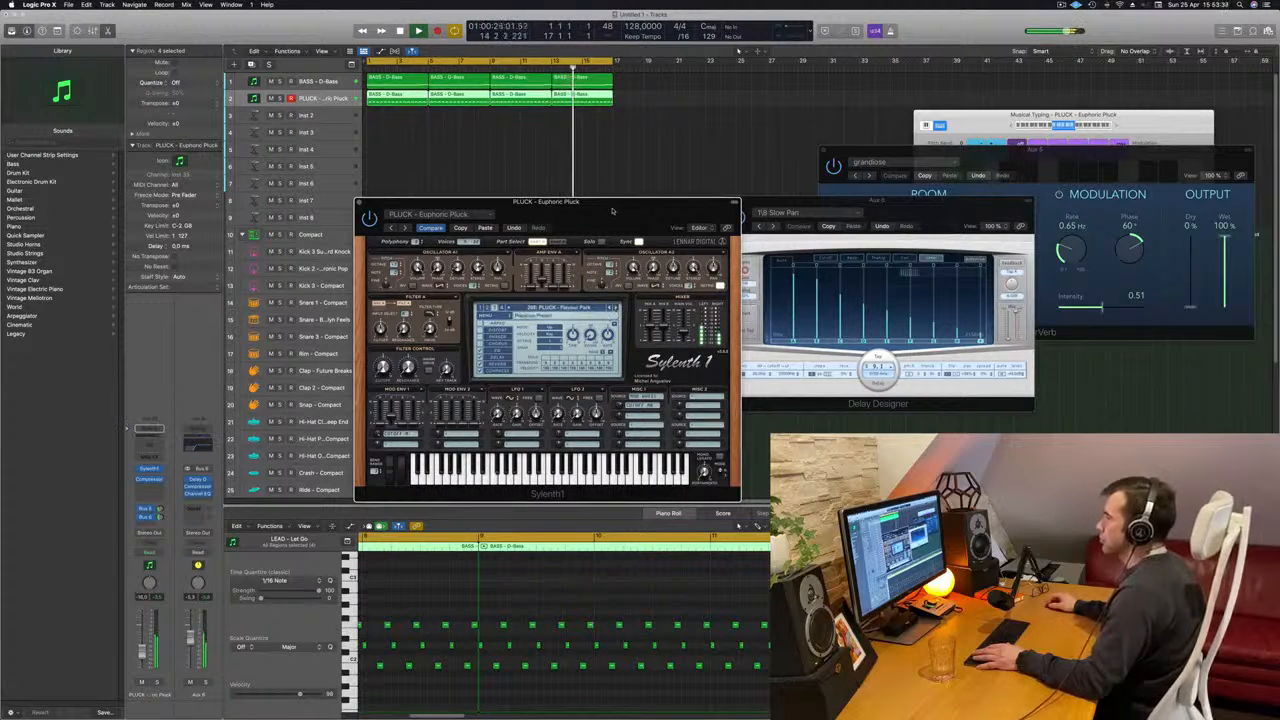
- Move the Sylenth1 window off the regions, fine-tune the pluck track's volume and close the instrument
left_click_drag(613, 210, 898, 183)
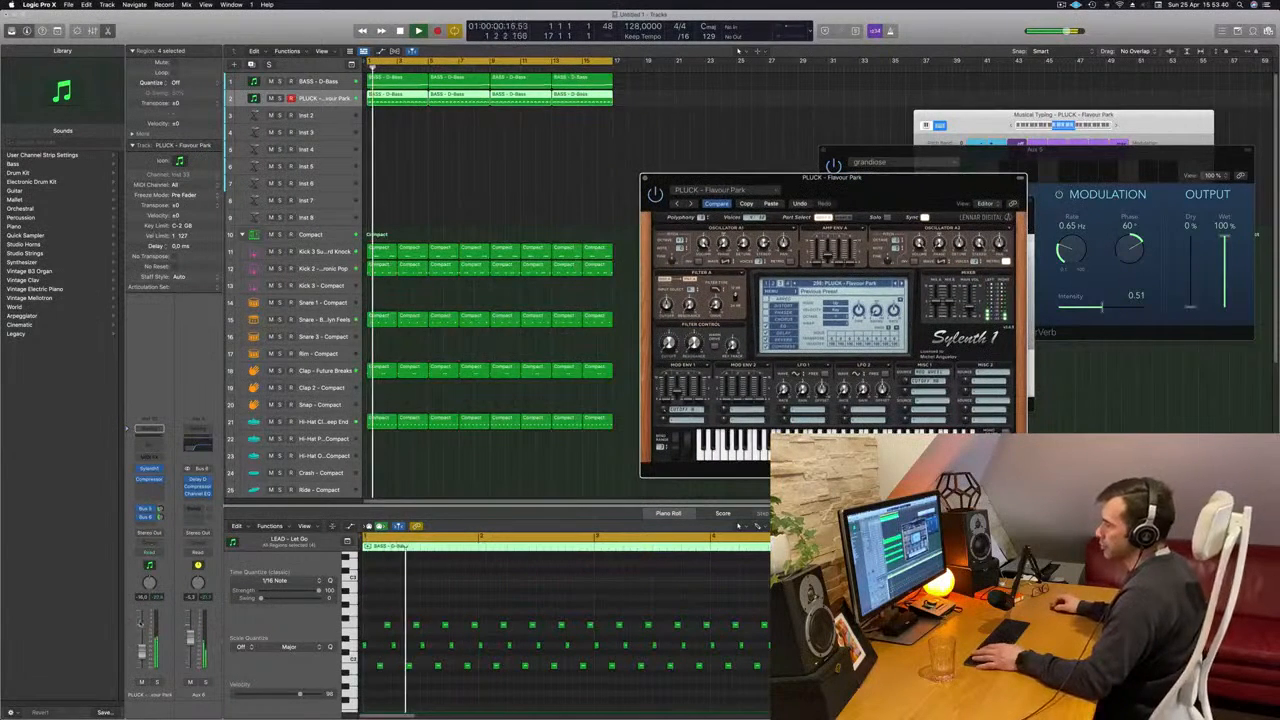
left_click_drag(142, 651, 142, 653)
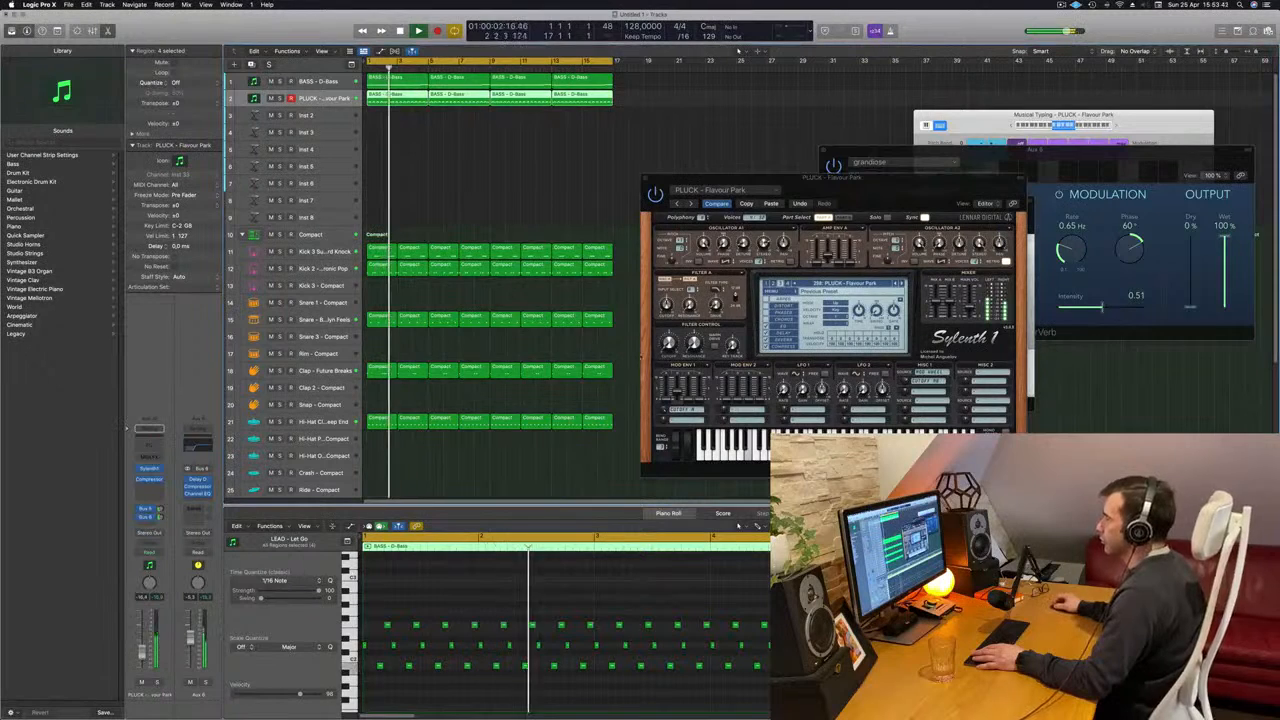
left_click(715, 268)
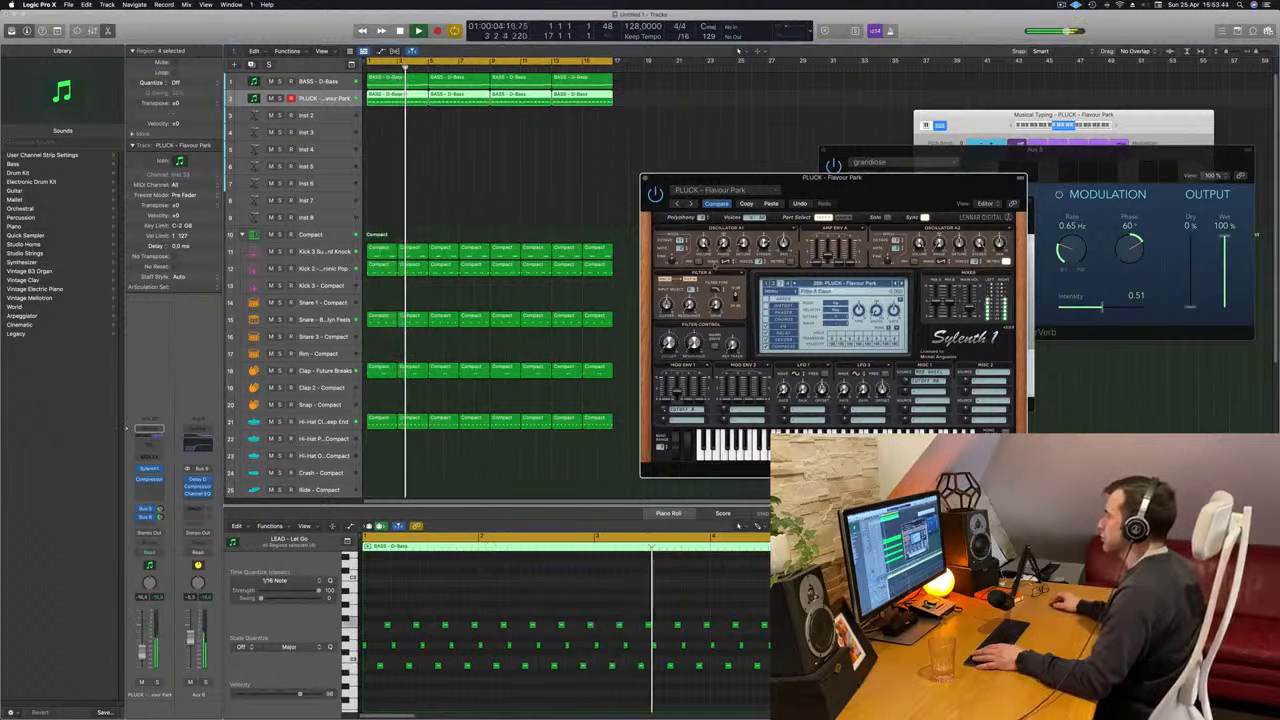
left_click_drag(850, 178, 846, 180)
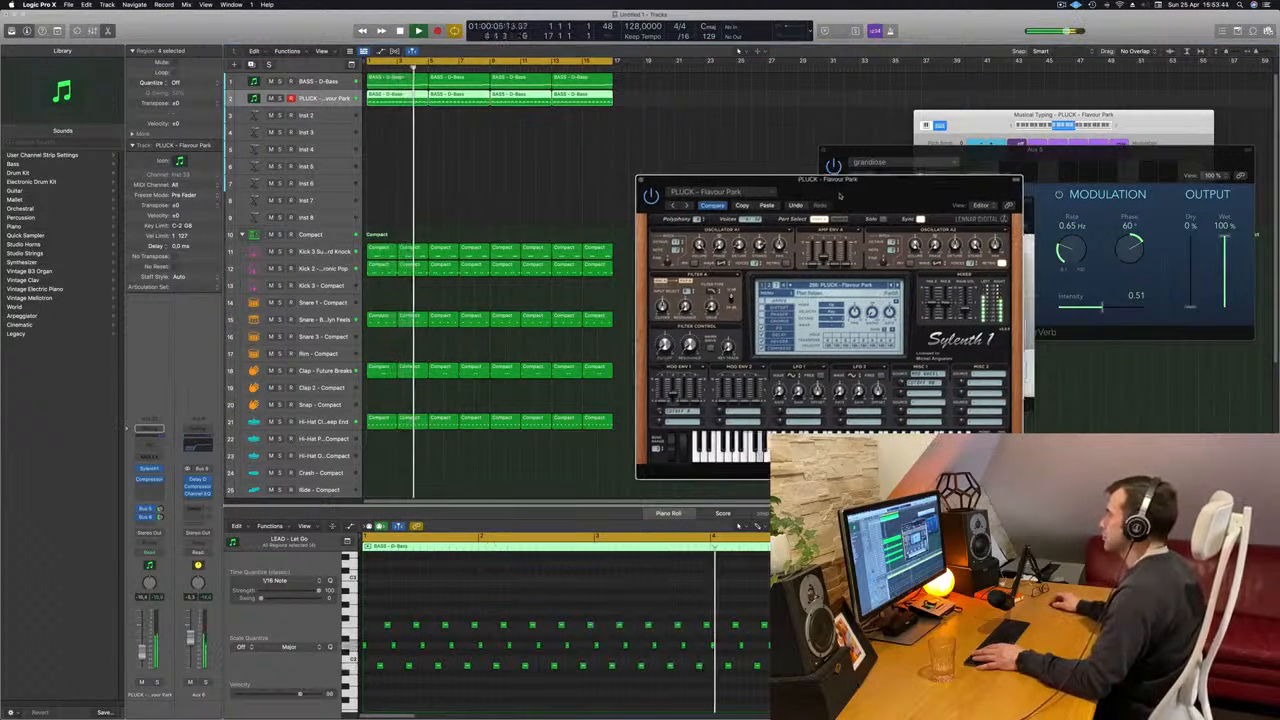
left_click(641, 180)
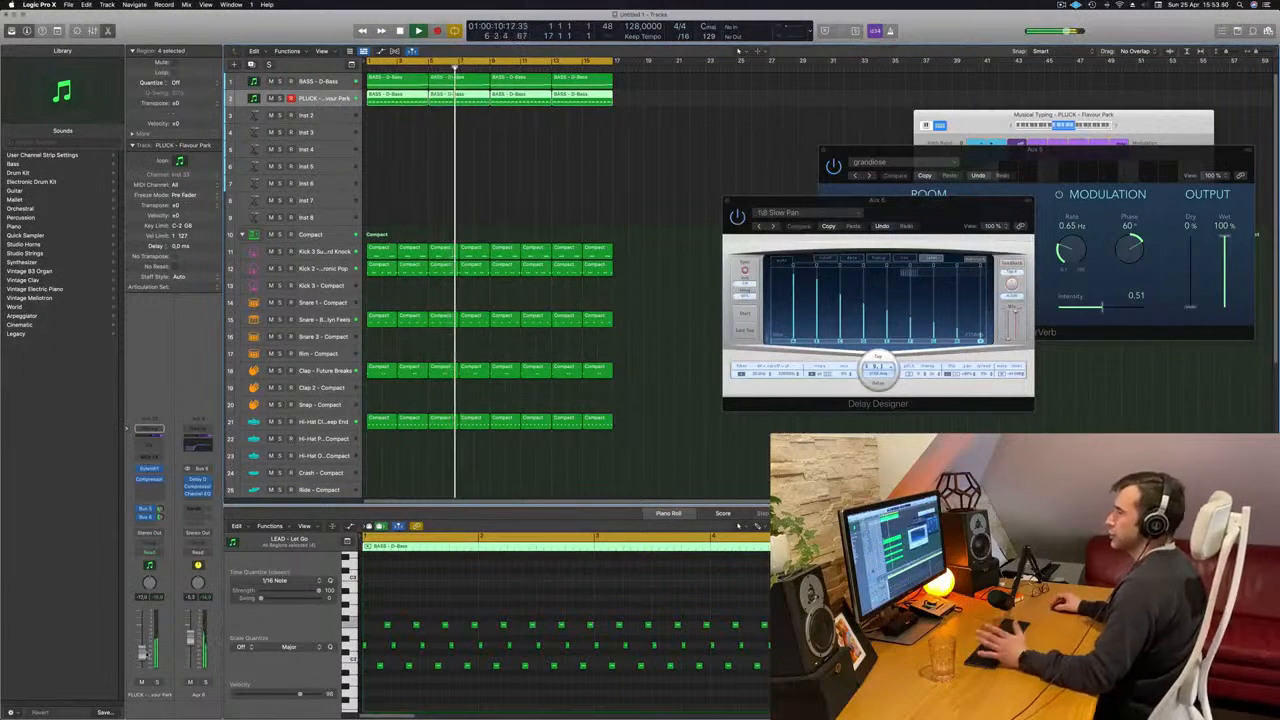
- Restart the song and add a Channel EQ to the pluck track with a 4300 Hz, 48 dB/Oct high cut and a 137 Hz low cut
left_click(517, 188)
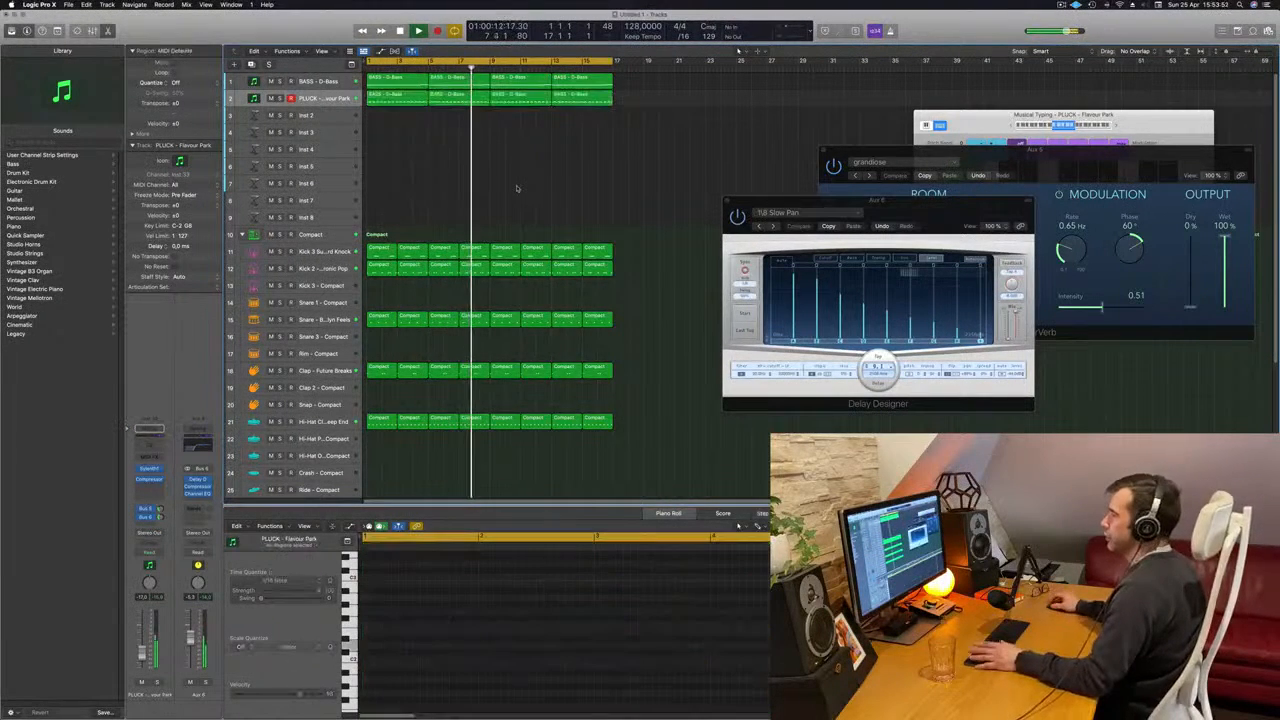
key("Return")
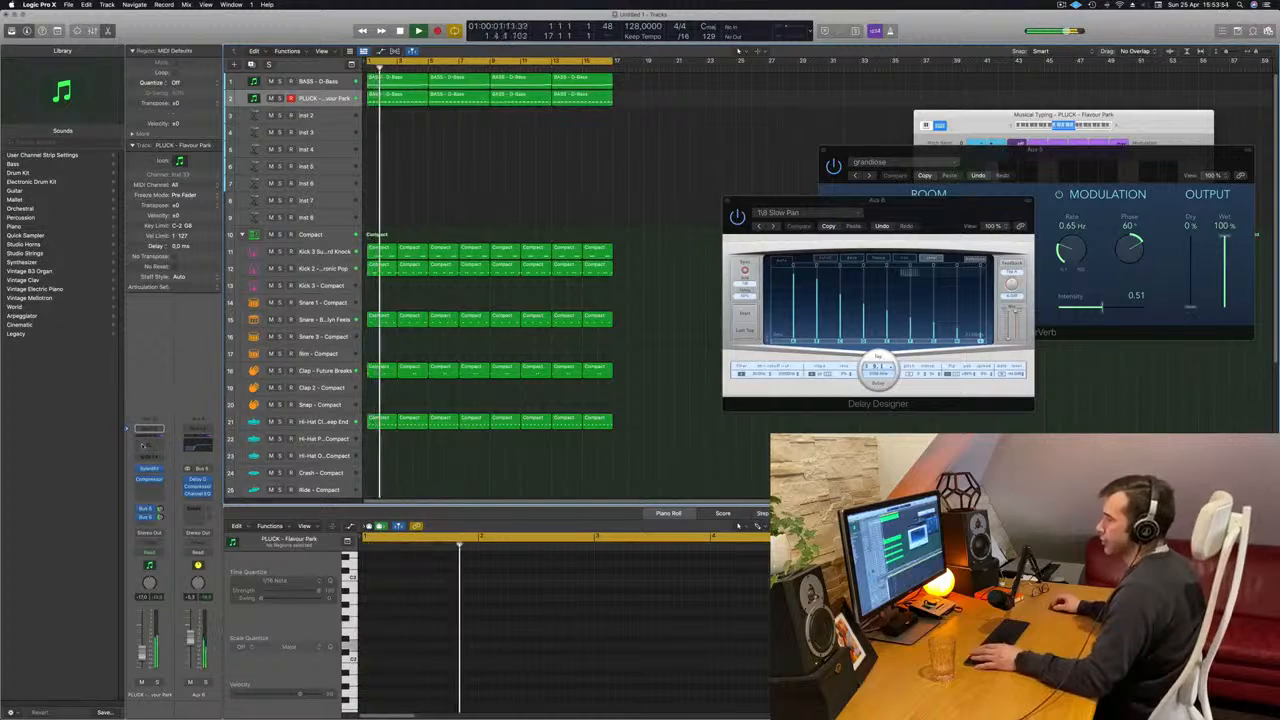
left_click(144, 446)
left_click(1056, 167)
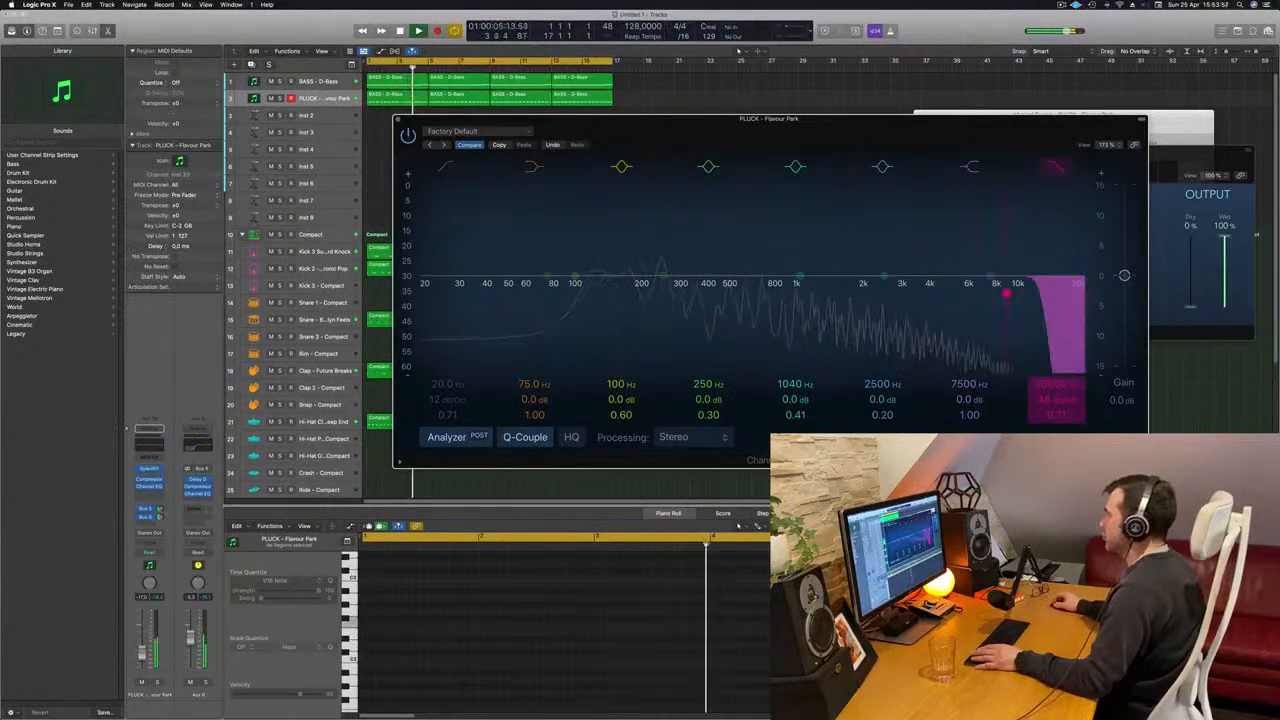
left_click_drag(1006, 293, 930, 286)
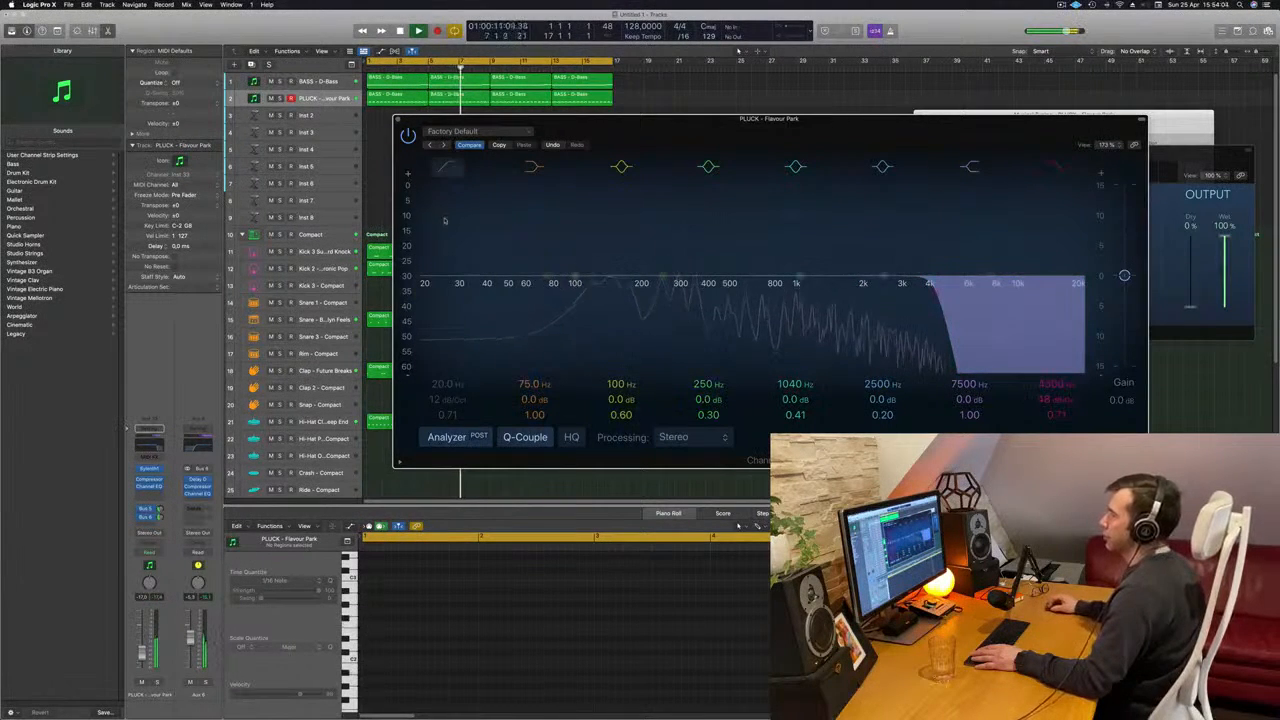
left_click_drag(445, 220, 632, 207)
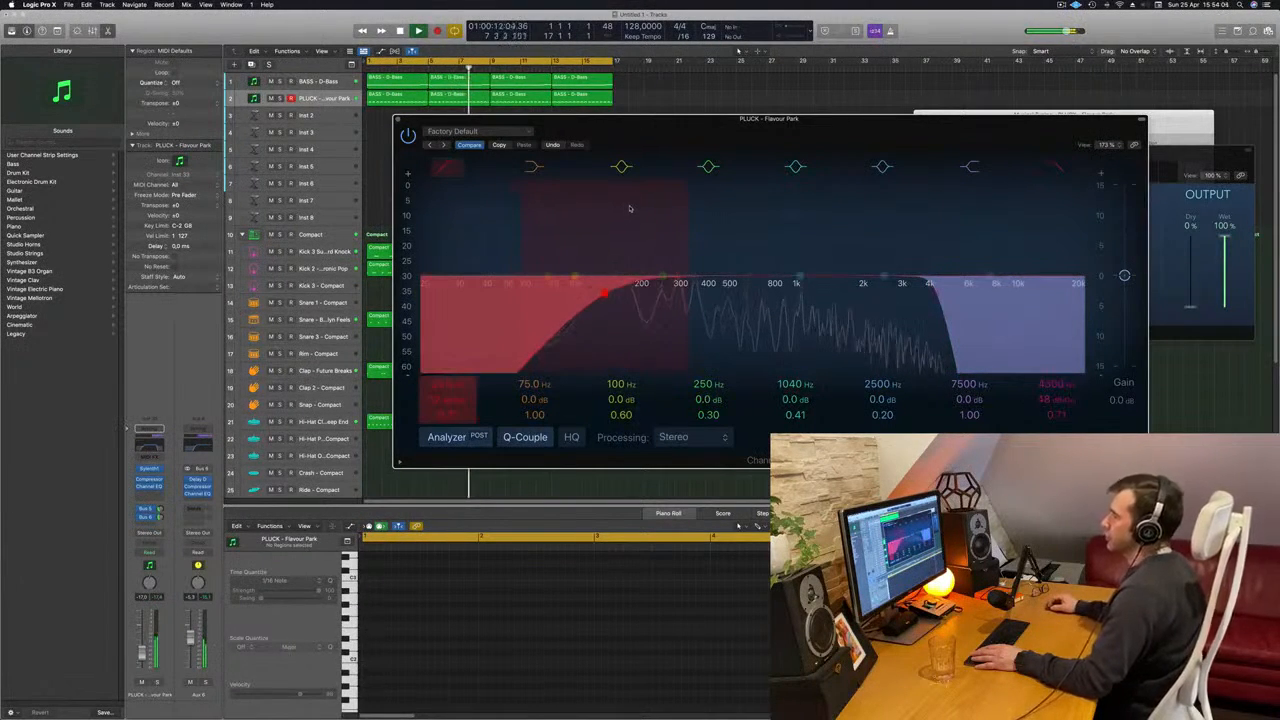
left_click(401, 118)
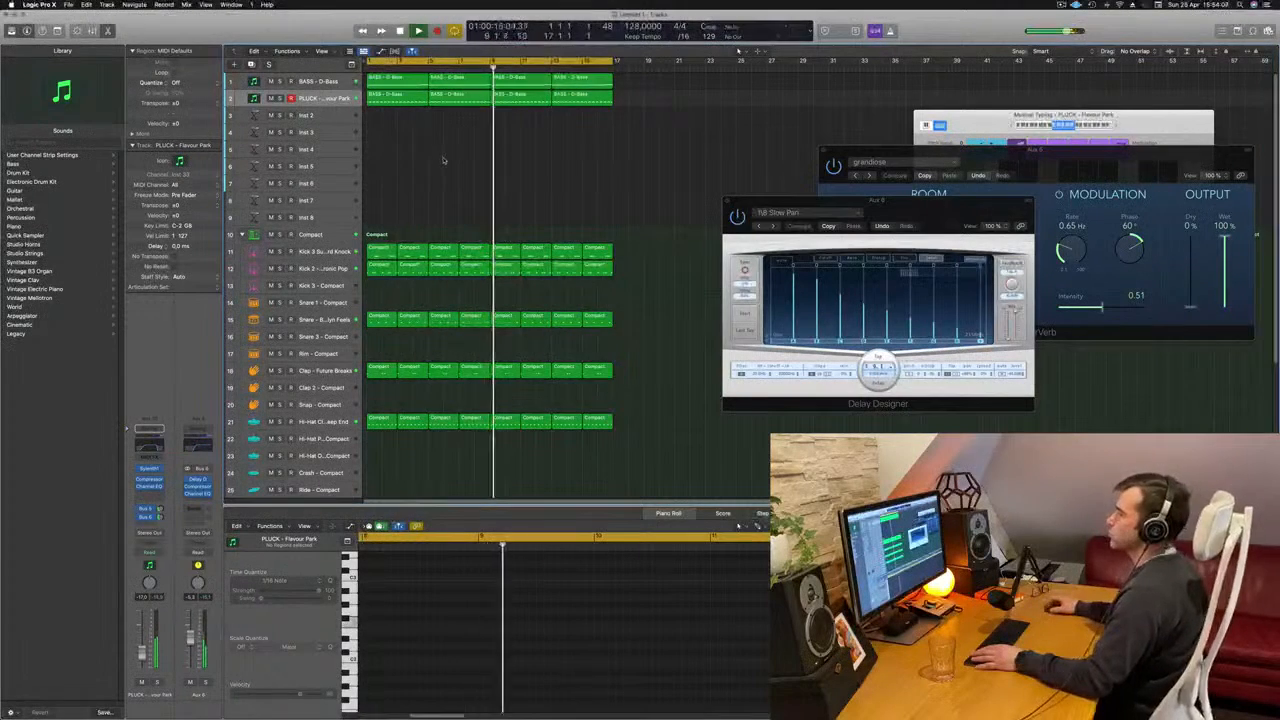
- Select the Inst 2 track, restart playback and copy the first pluck region onto that track at bar 1
left_click(326, 115)
key("space")
key("space")
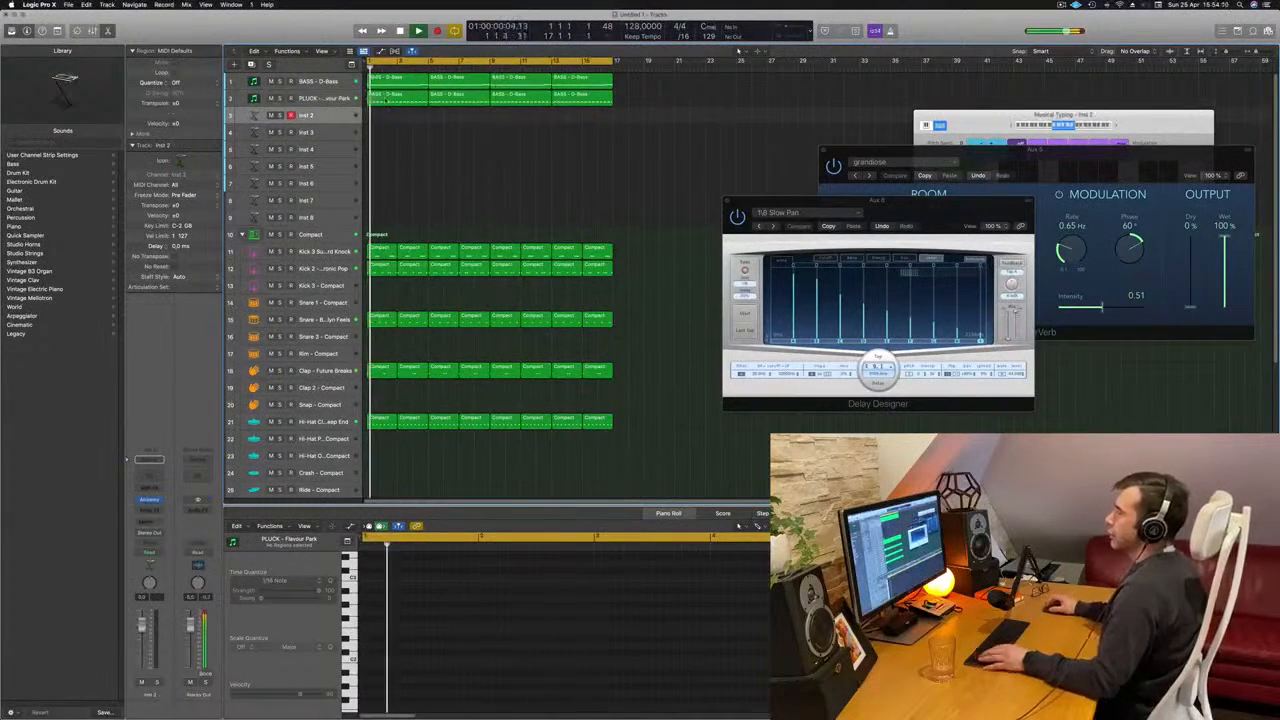
left_click(386, 99)
left_click(398, 116)
left_click(404, 101)
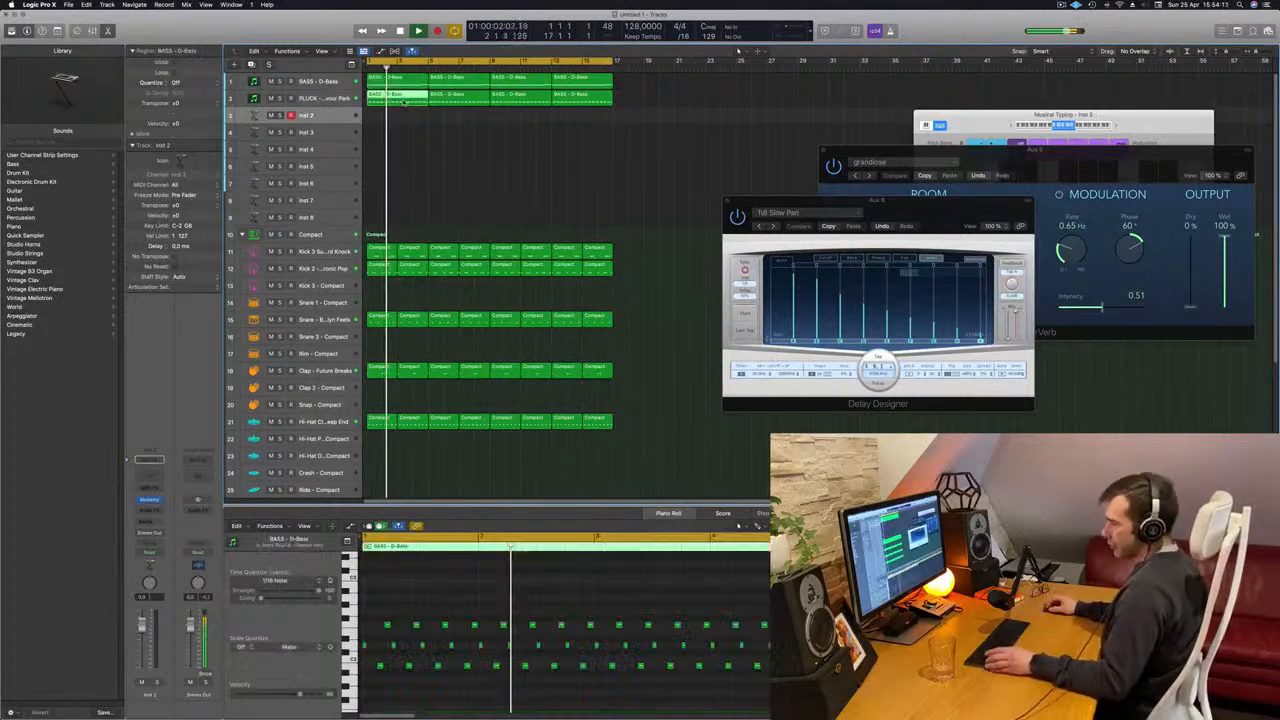
left_click(406, 116)
left_click(400, 97)
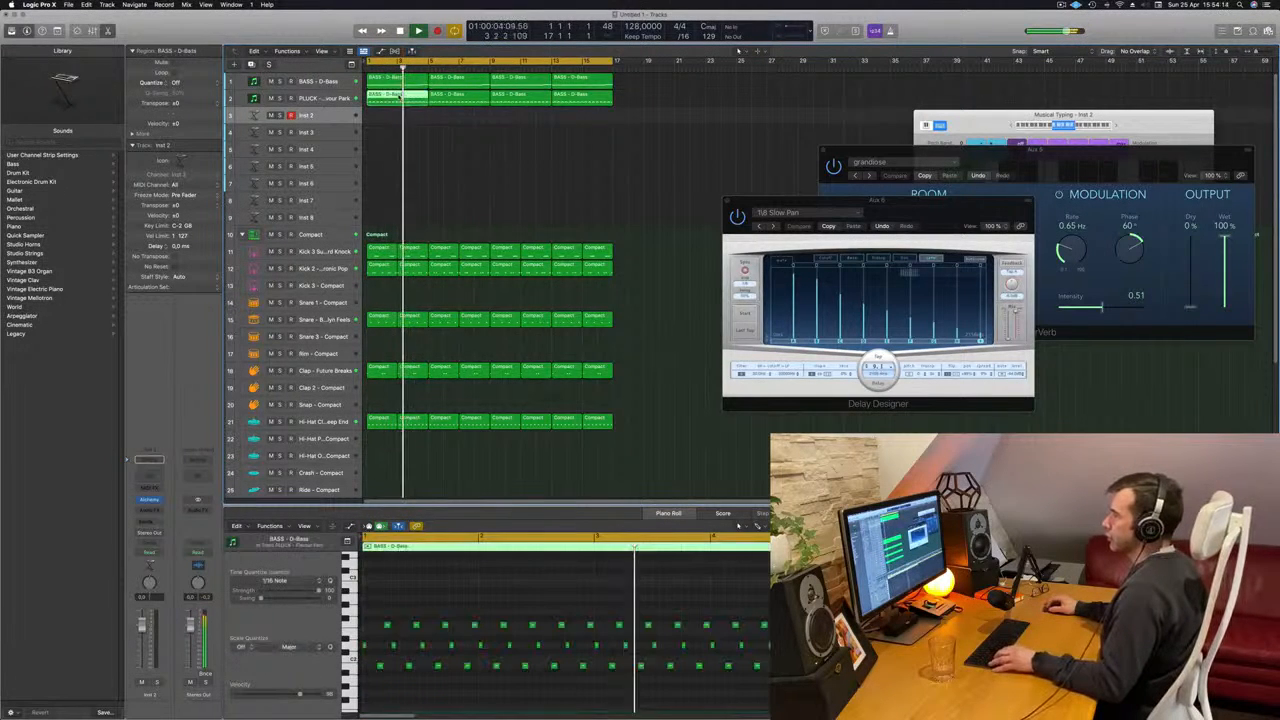
left_click_drag(400, 97, 400, 115)
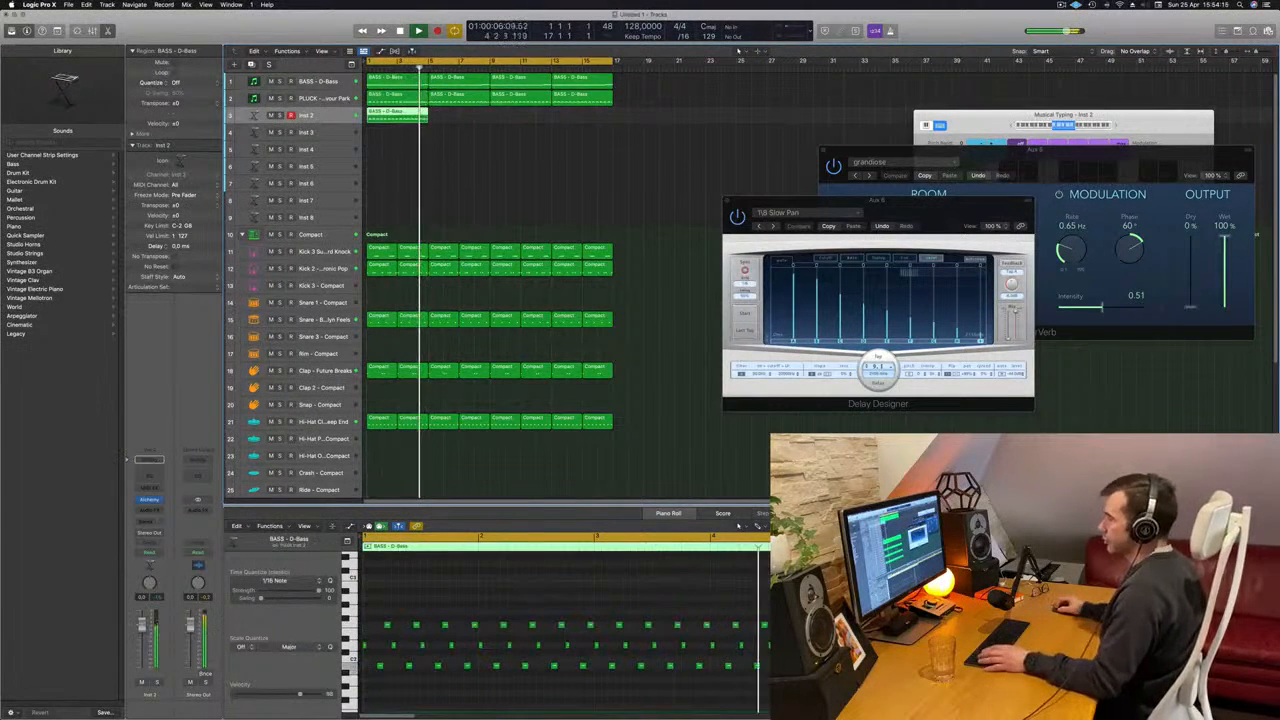
- Delete all but the first three notes in the copied region, align them as a chord at its start and play from the beginning
left_click_drag(394, 619, 760, 678)
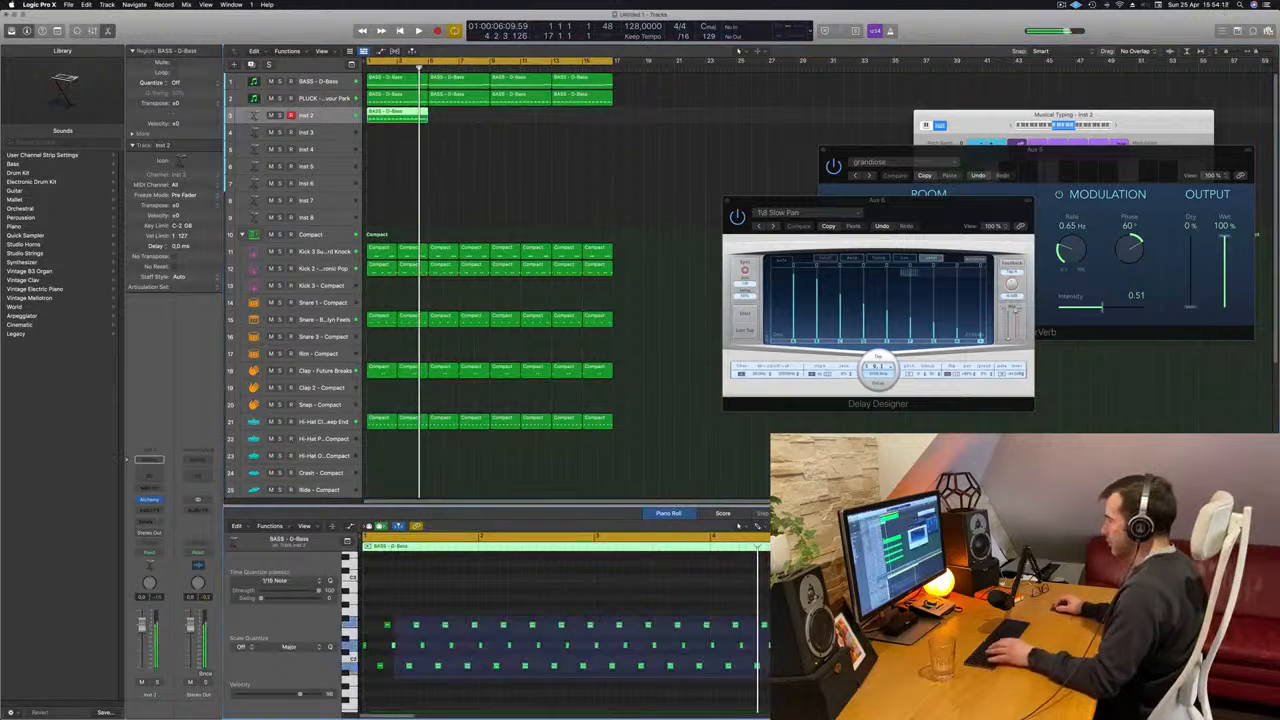
key("Delete")
left_click_drag(380, 607, 411, 676)
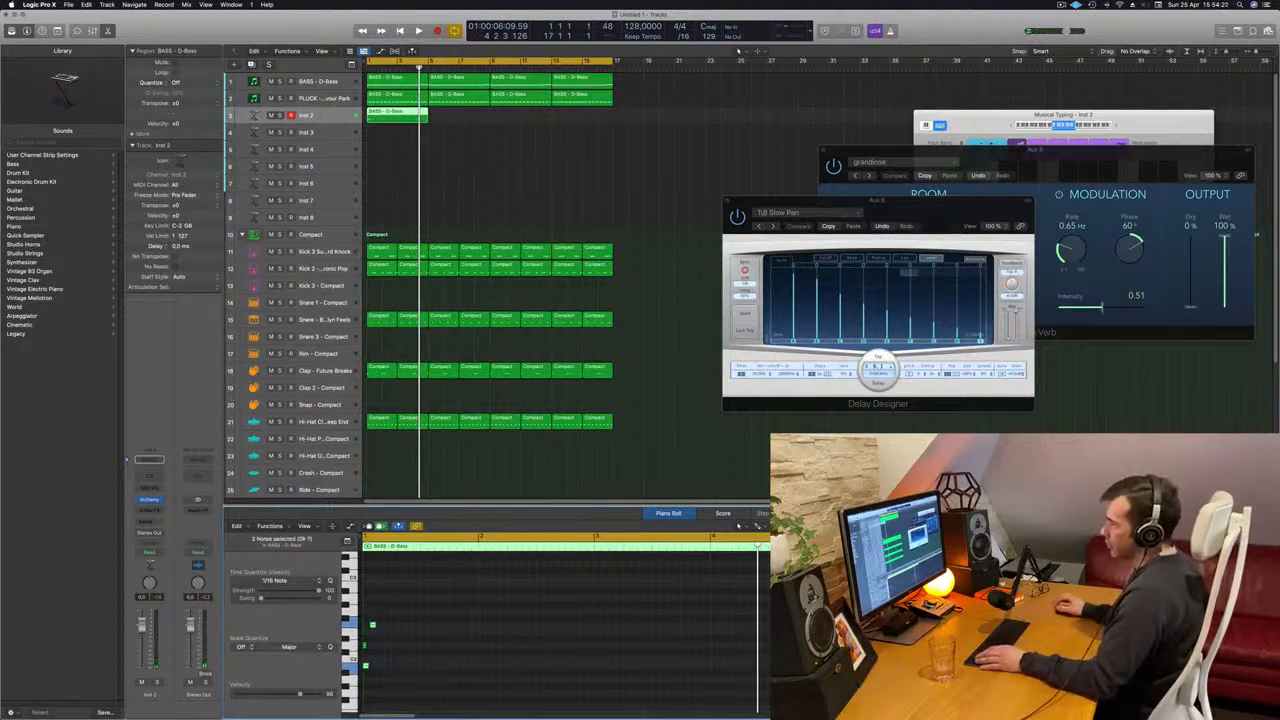
left_click_drag(401, 617, 365, 645)
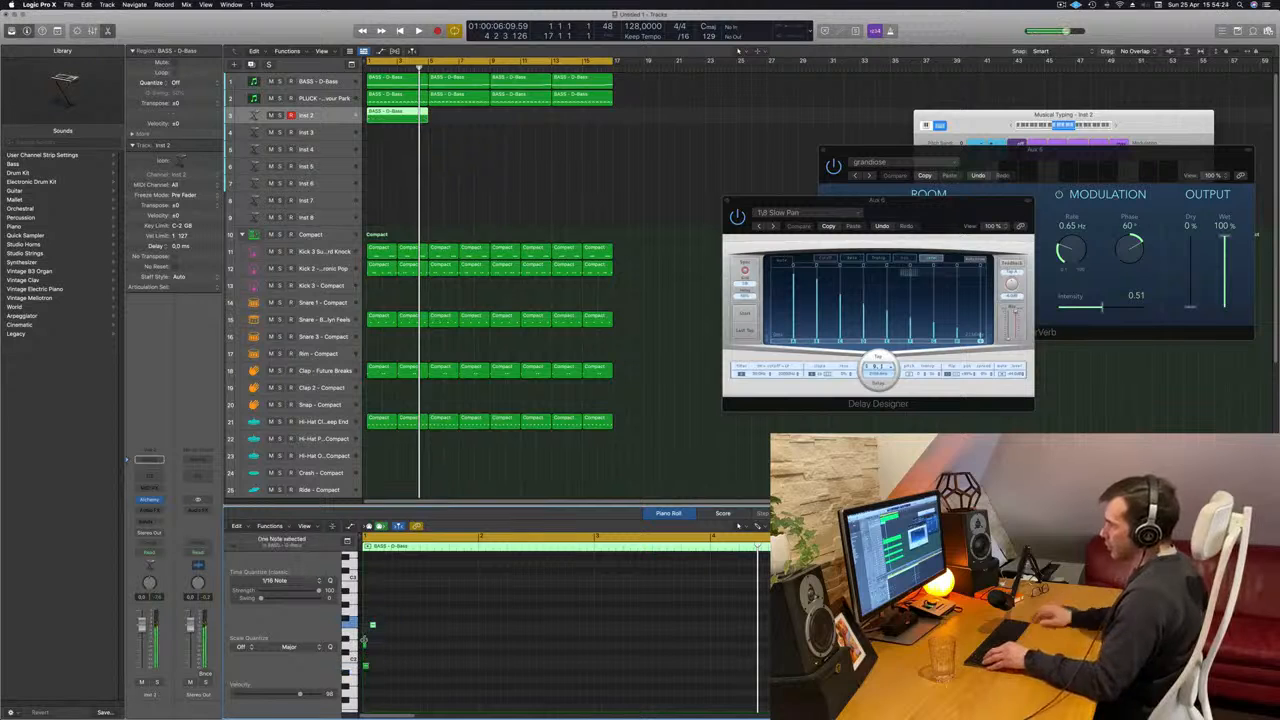
key("Return")
key("space")
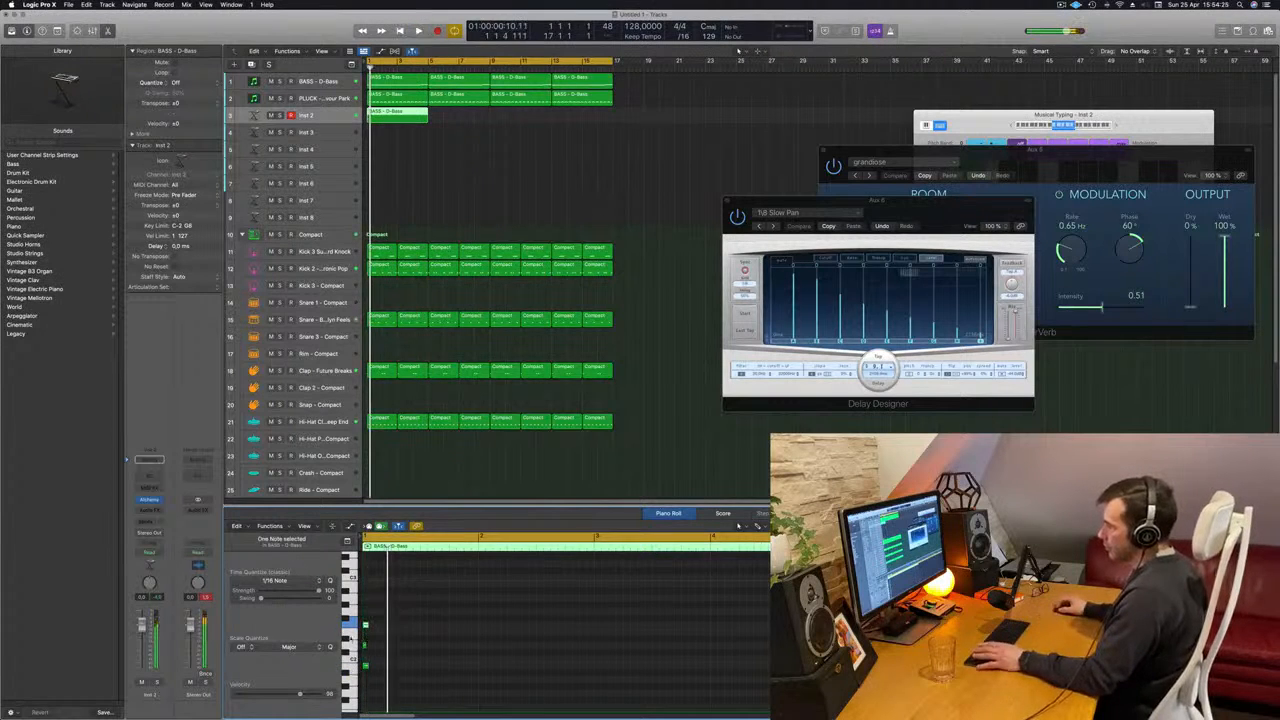
- Transpose the three chord notes on Inst 2 up one octave and play from the beginning
left_click_drag(358, 681, 357, 679)
key("space")
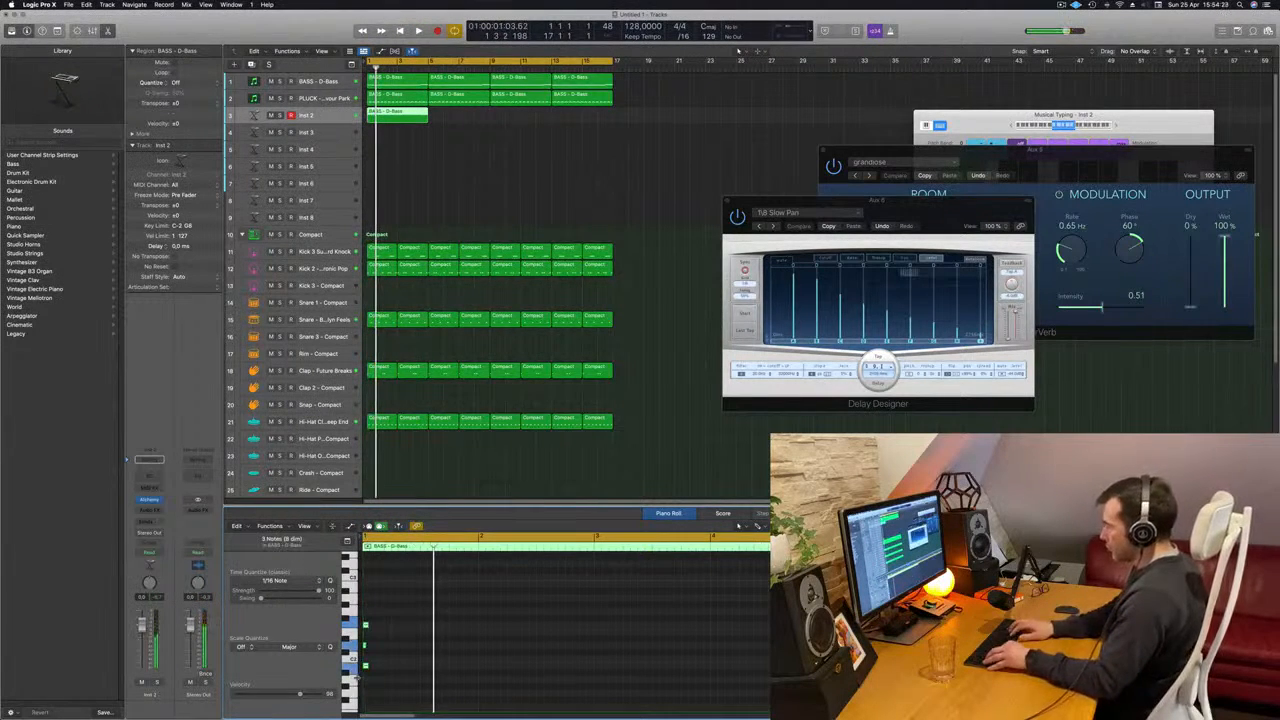
key("Return")
key("space")
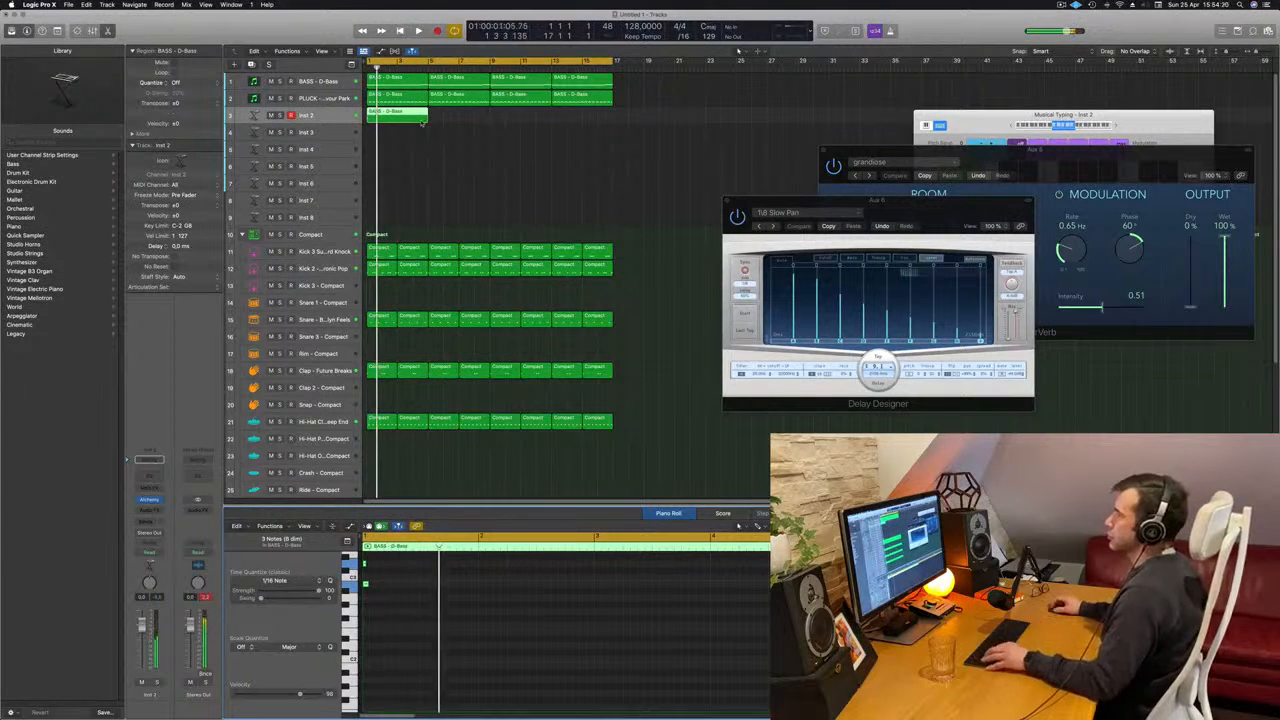
- Split the Inst 2 region at bar 3 and replace its second half with a copy of the chord half
left_click(420, 116)
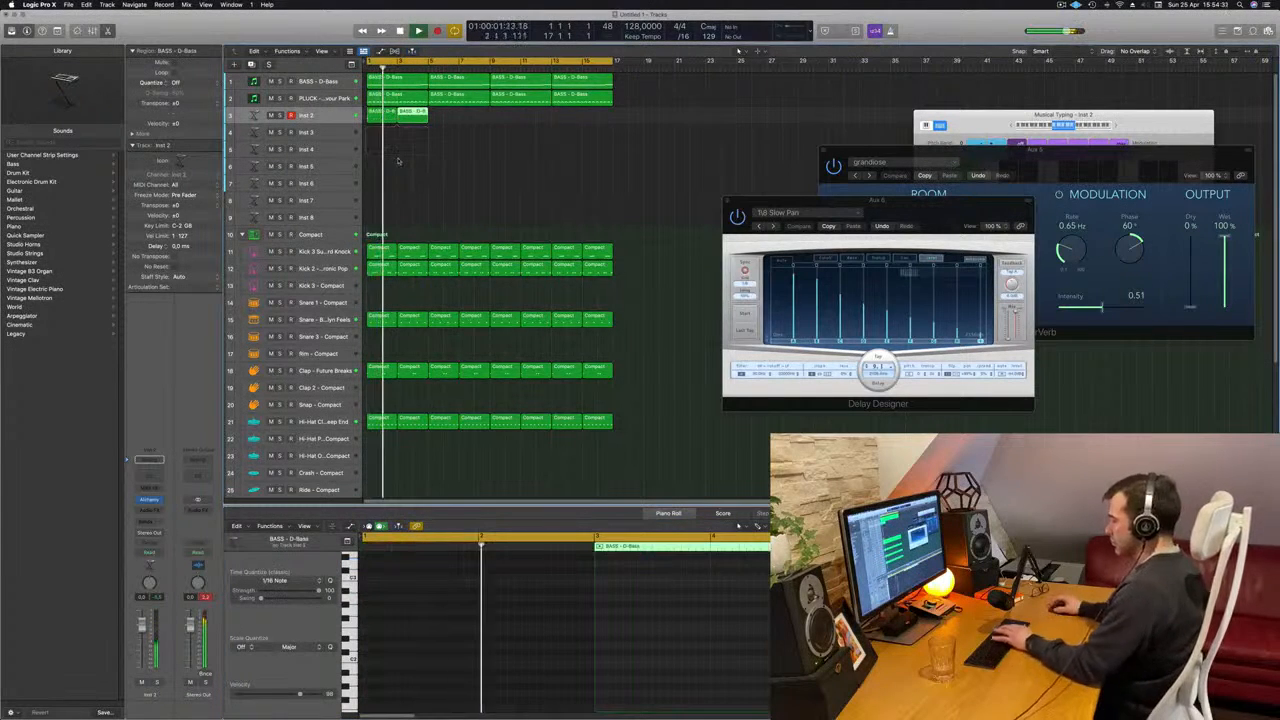
key("Delete")
key("Return")
left_click(386, 117)
left_click_drag(386, 117, 416, 117)
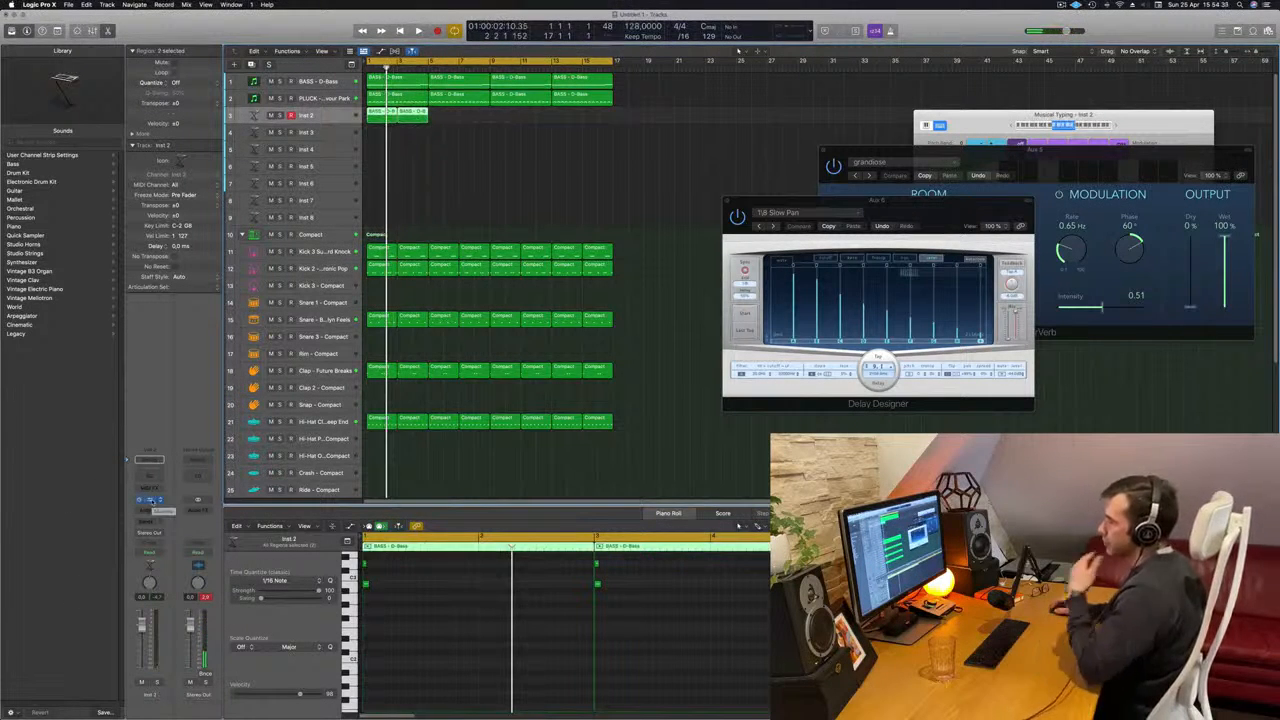
- Open the Alchemy instrument on Inst 2, load the Brass preset 80s Slow Pop Sweep and move its window off the regions
left_click(152, 501)
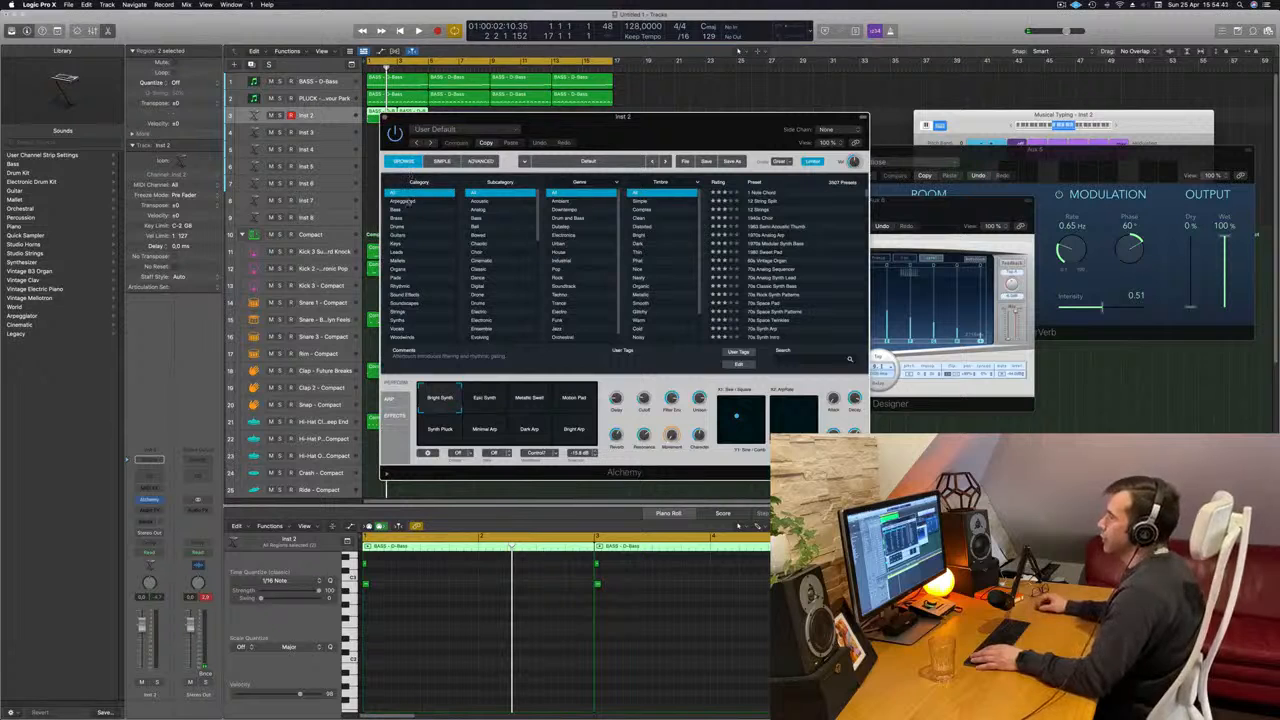
left_click(396, 210)
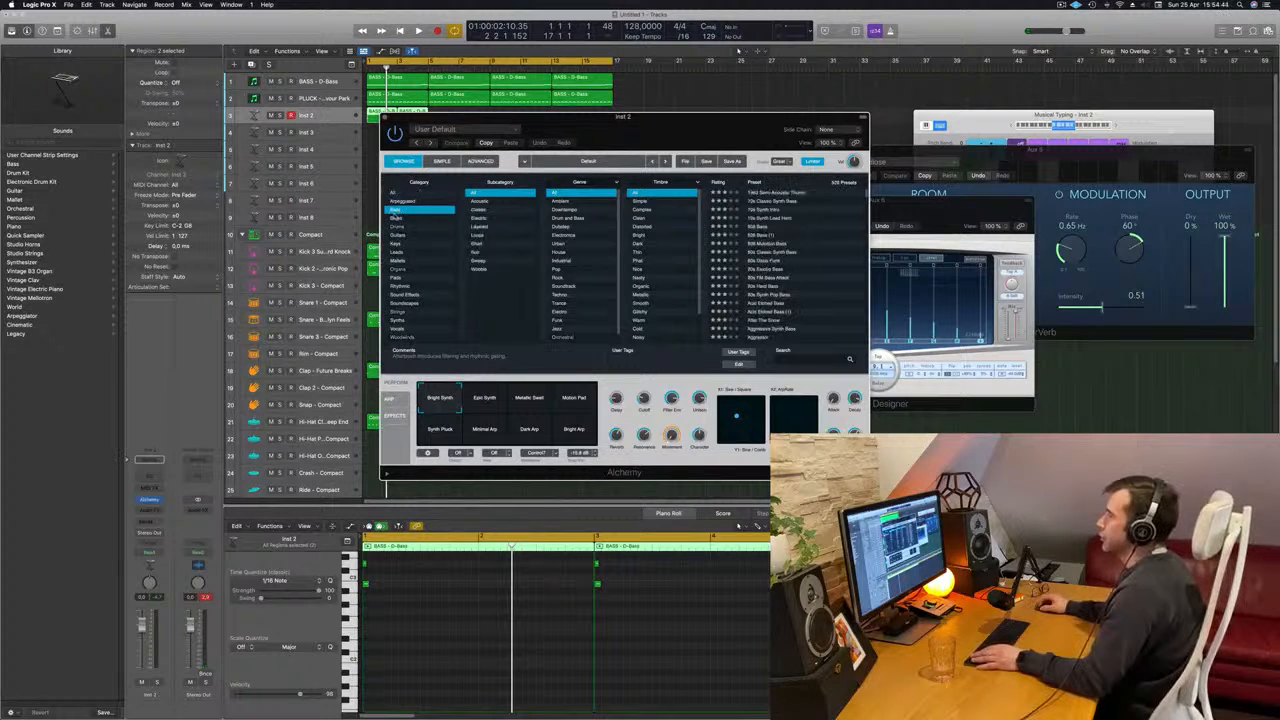
left_click(397, 218)
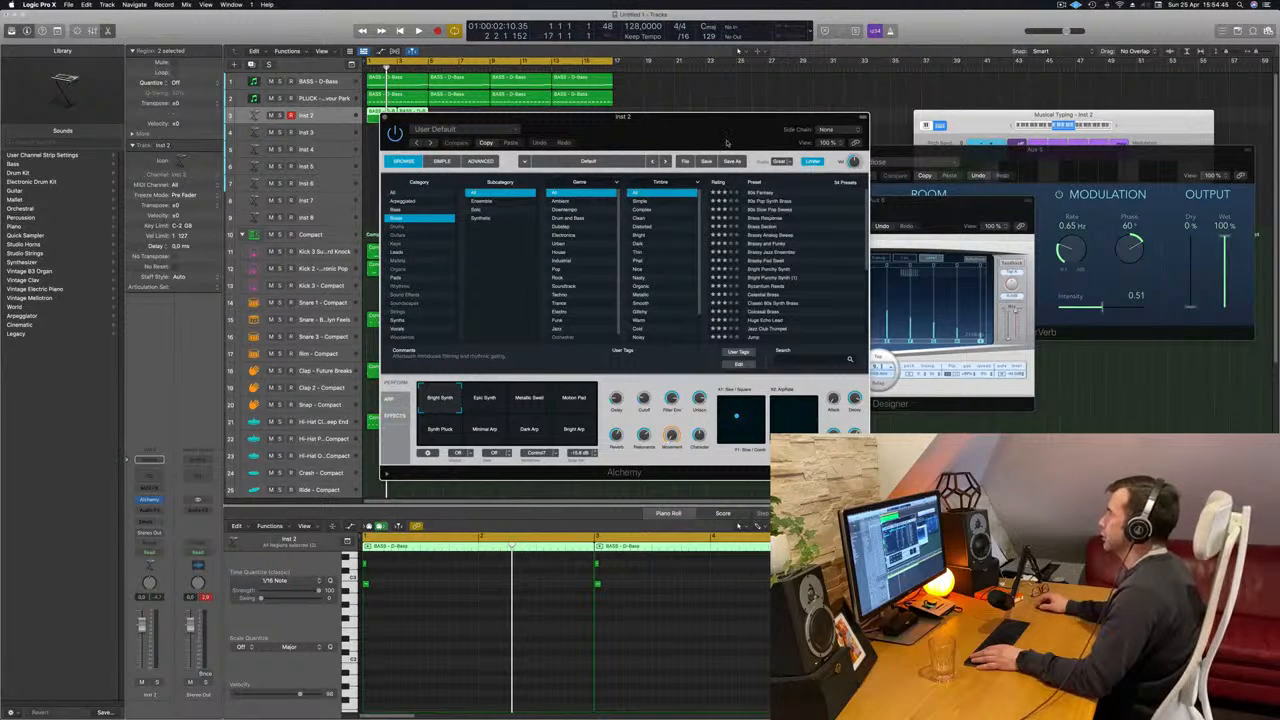
left_click(770, 209)
left_click_drag(651, 145, 974, 107)
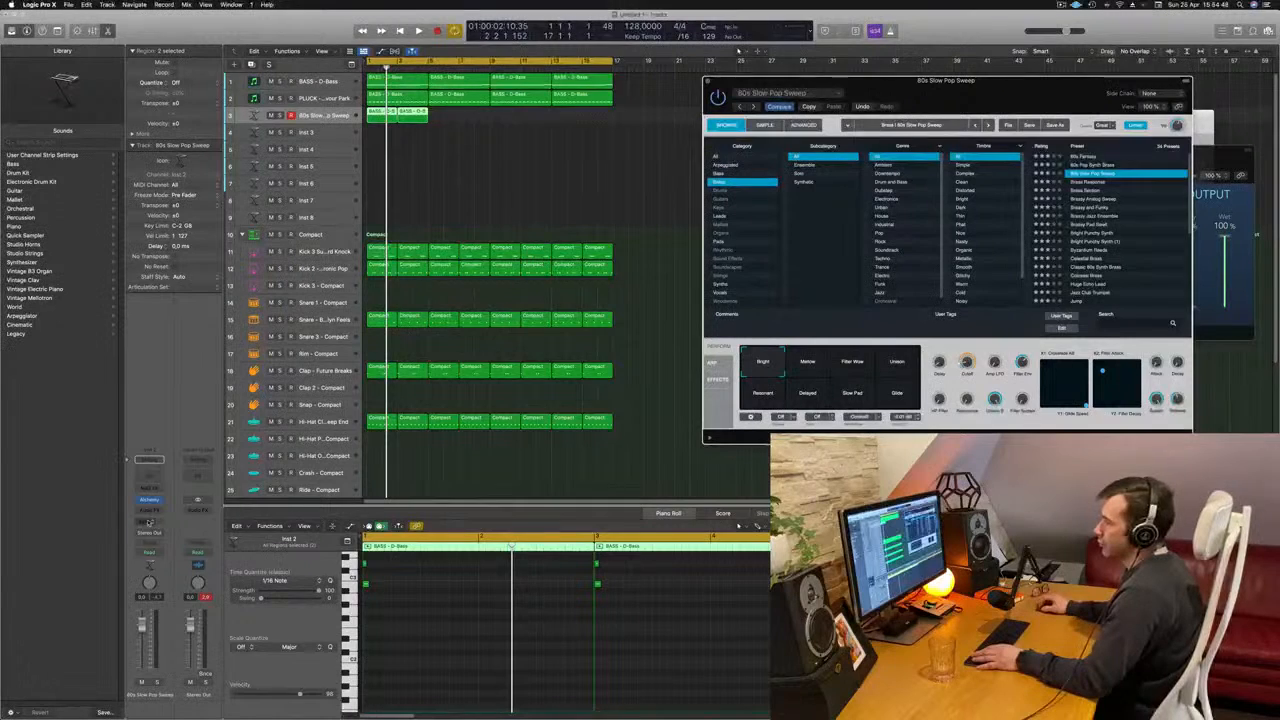
- Add a send to the Bus 6 delay on the chord track, raise its level and play the song
left_click(148, 522)
mouse_move(153, 535)
left_click(249, 455)
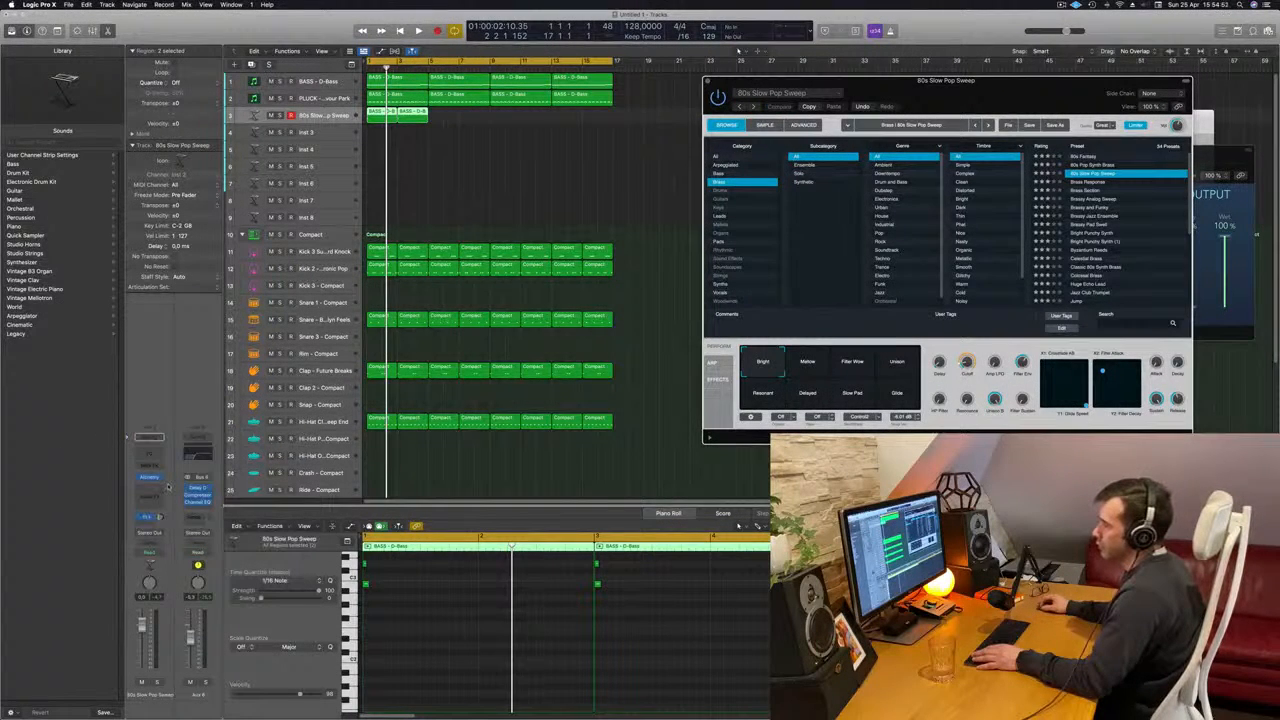
key("space")
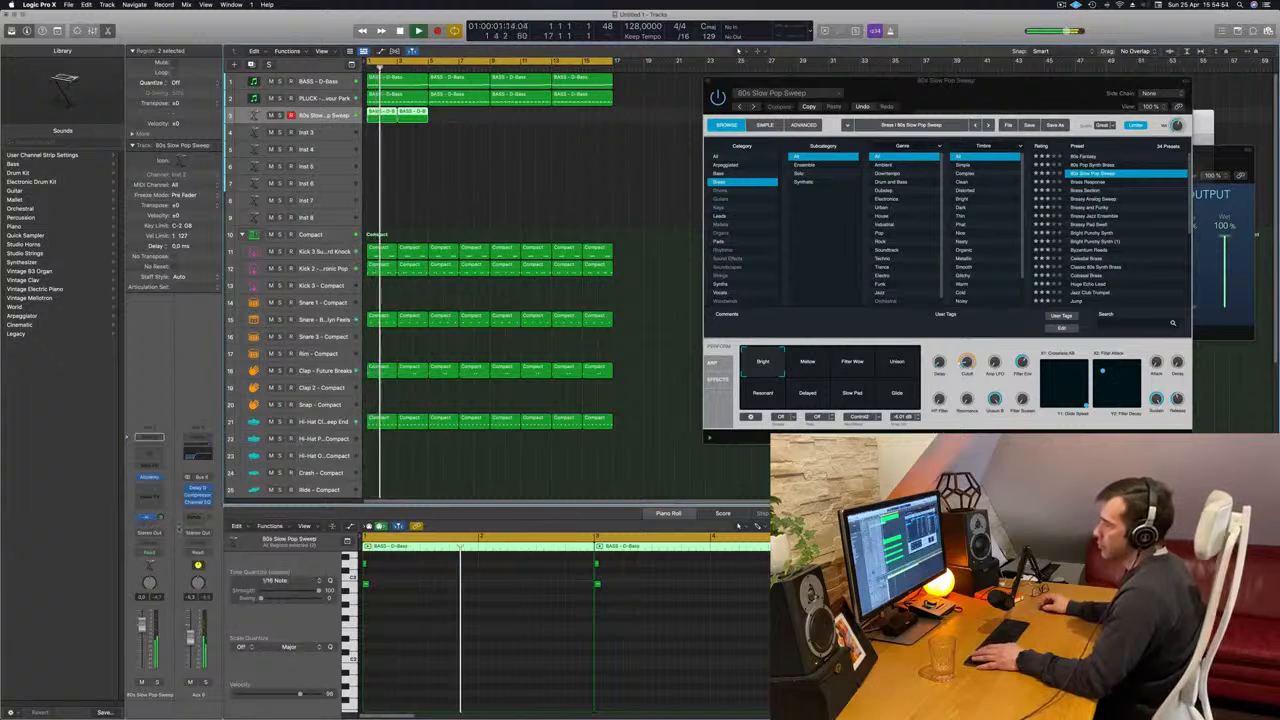
- Add a second send to the Bus 5 reverb on the chord track, raise its level and restart playback
left_click(144, 504)
mouse_move(152, 536)
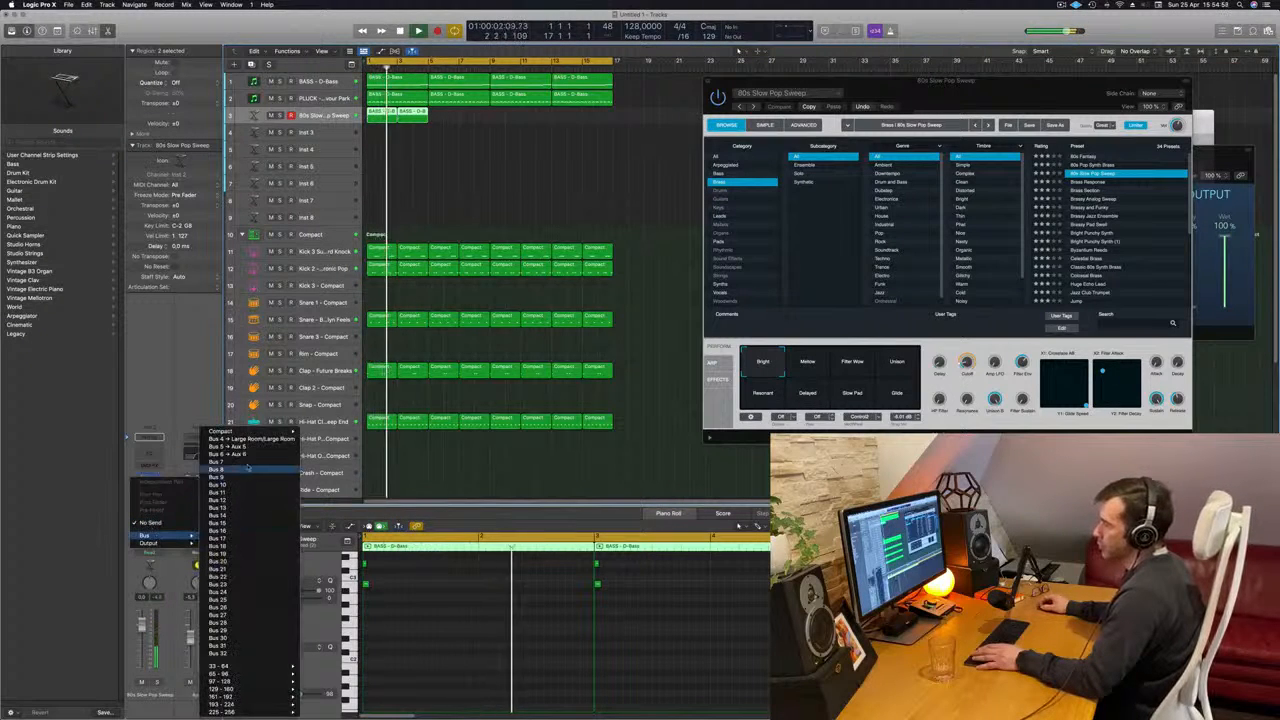
left_click(248, 468)
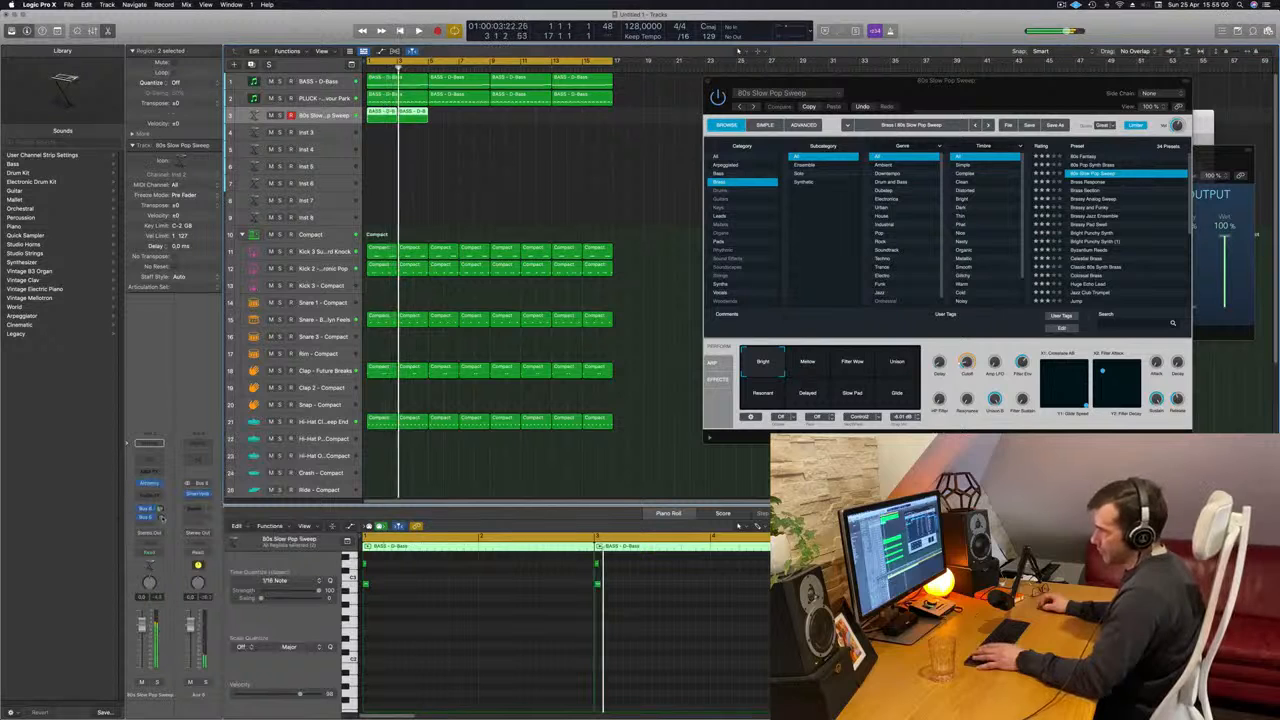
left_click_drag(170, 523, 164, 517)
key("space")
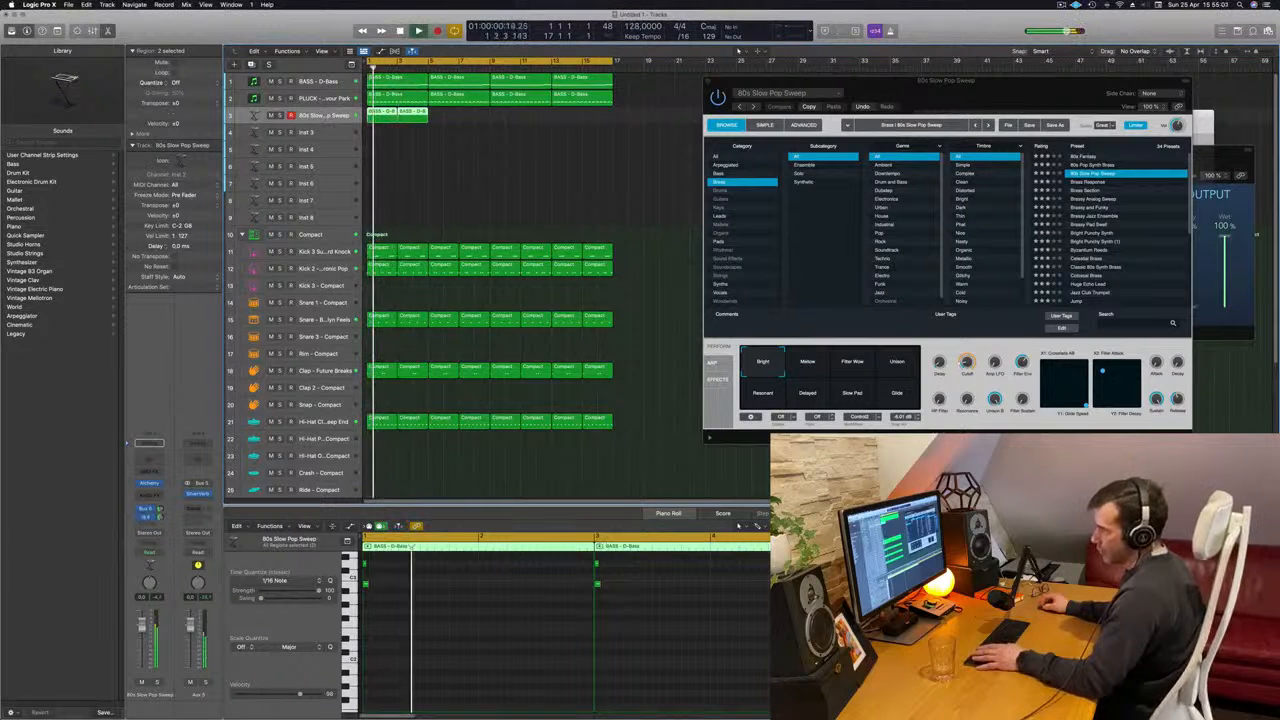
- Transpose all notes of both chords down one octave and lower the chord track's volume during playback
left_click_drag(1022, 101, 842, 102)
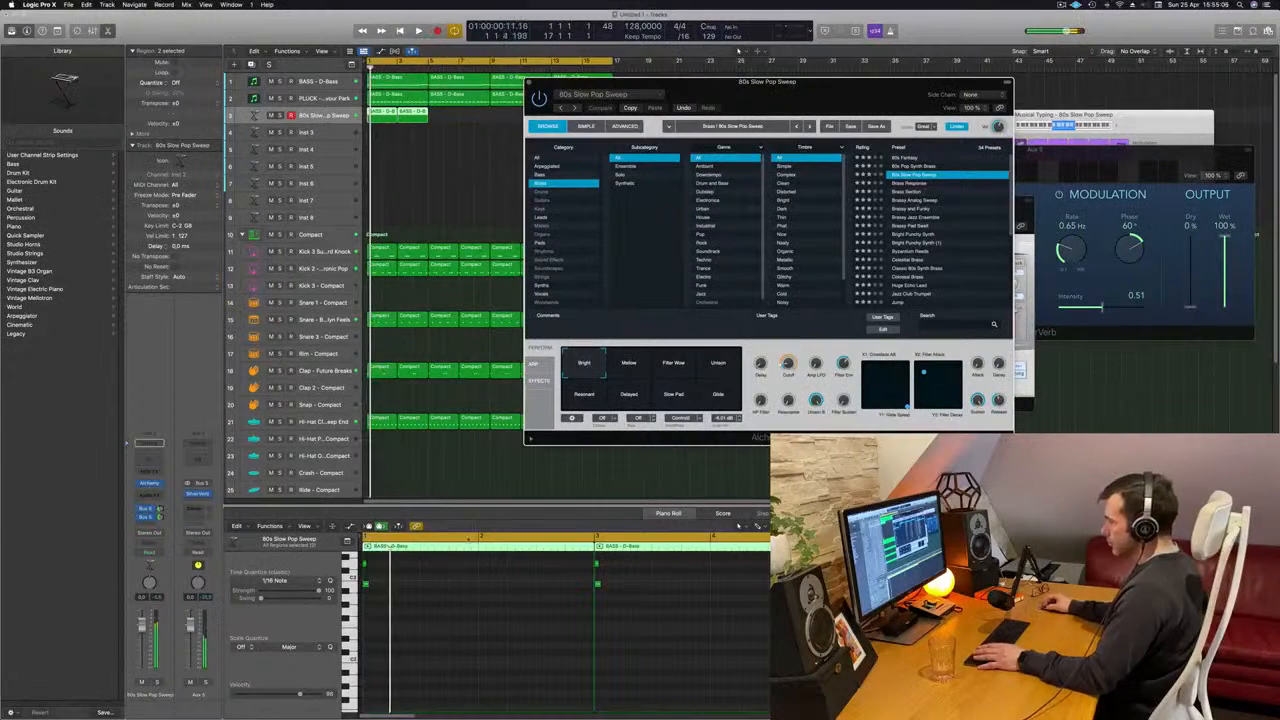
left_click(469, 614)
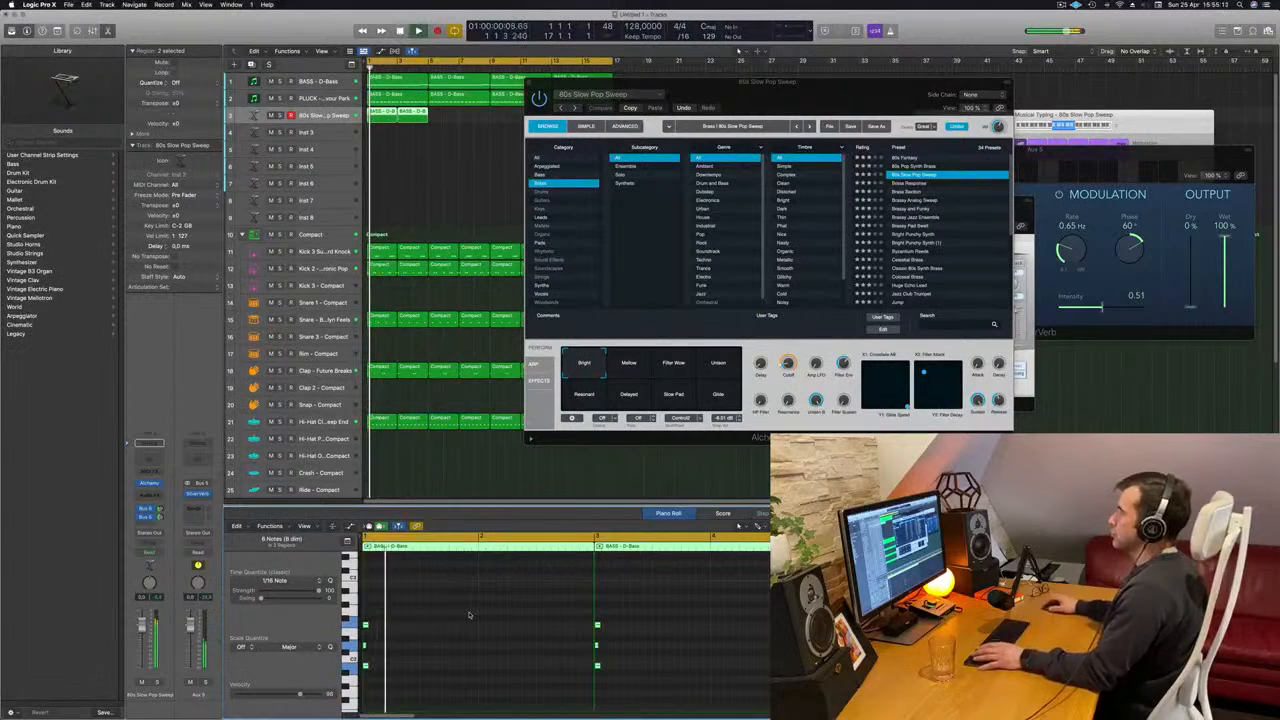
left_click_drag(852, 97, 820, 94)
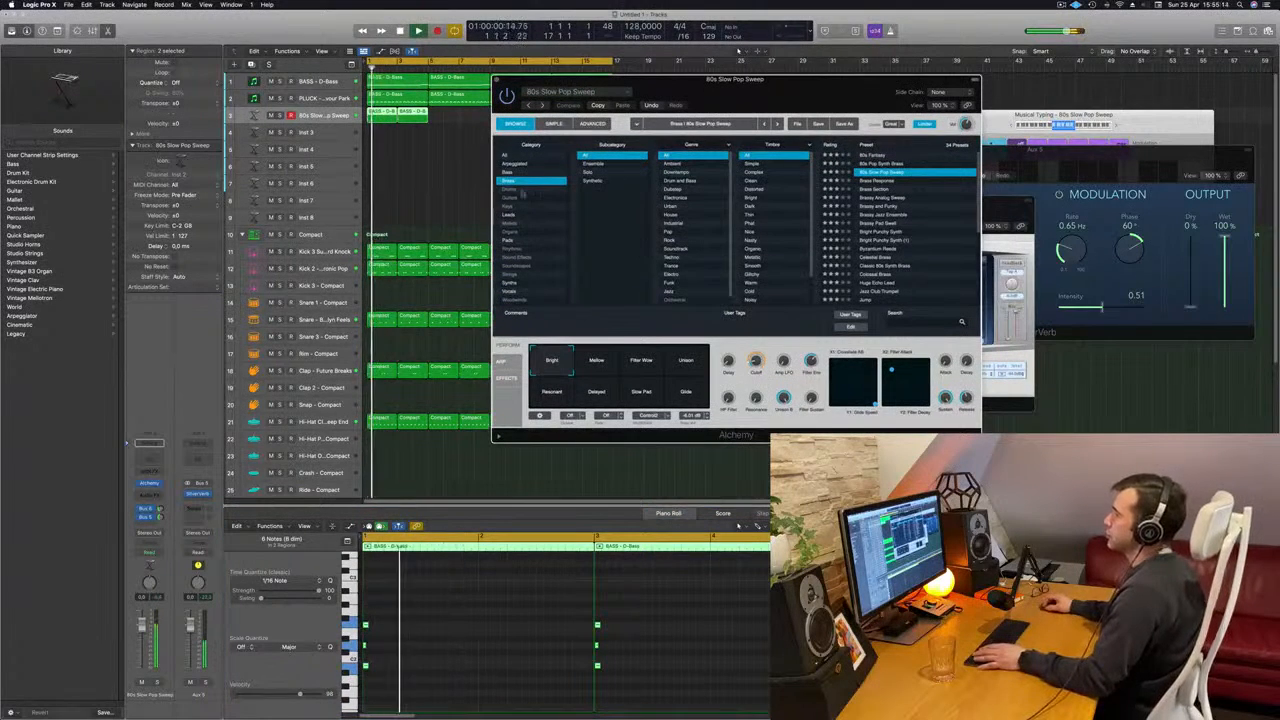
left_click(367, 539)
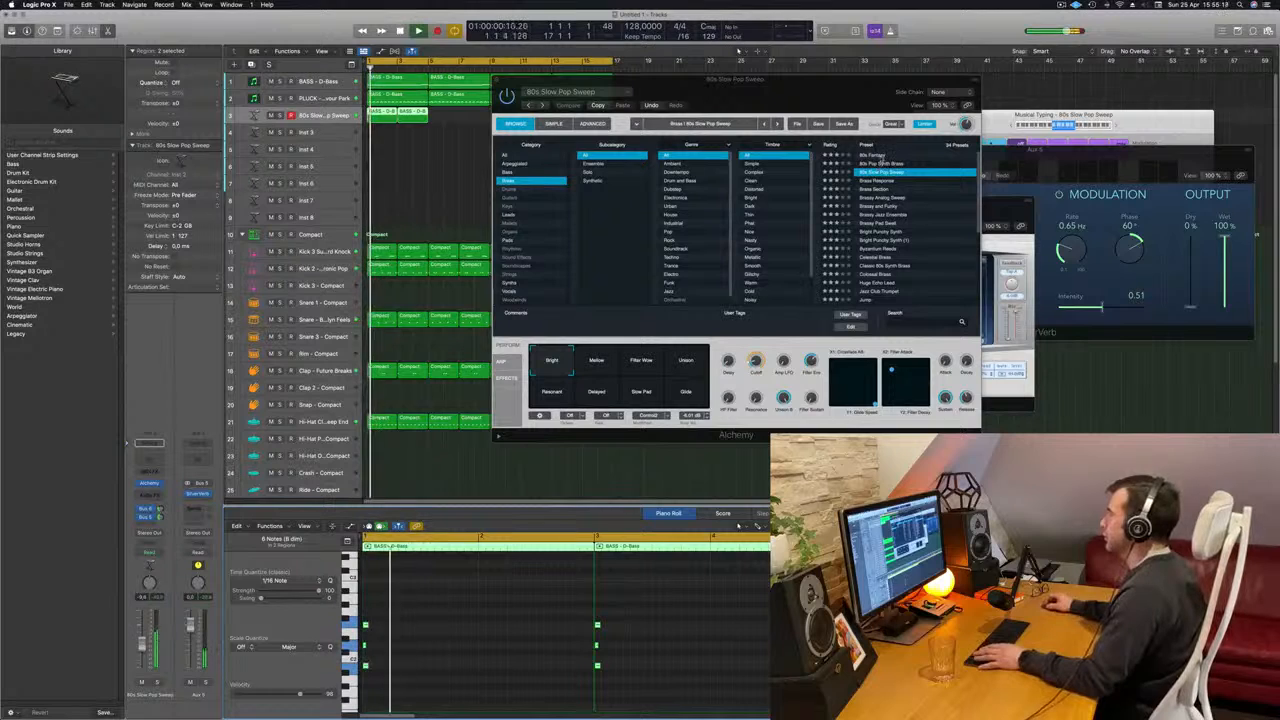
- Audition the Alchemy presets 80s Fantasy, 80s Pop Synth Brass, 80s Slow Pop Sweep and Brass Response
left_click(874, 155)
left_click(881, 164)
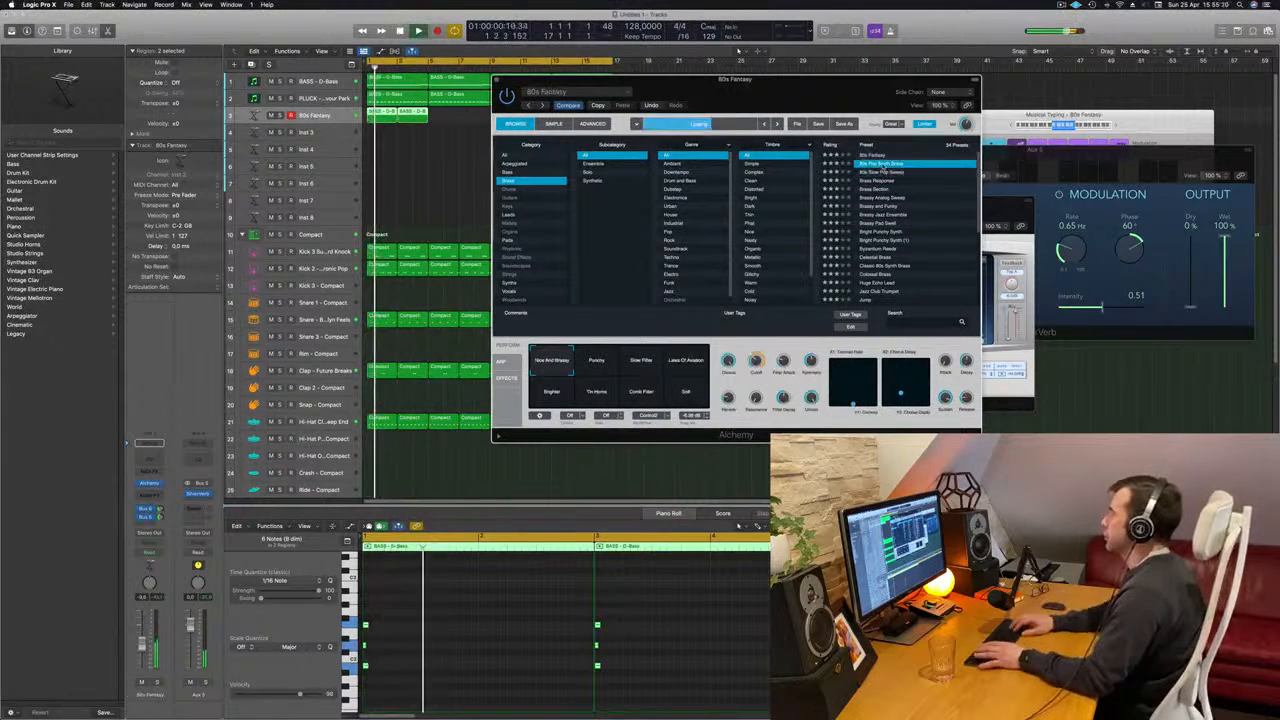
left_click(882, 172)
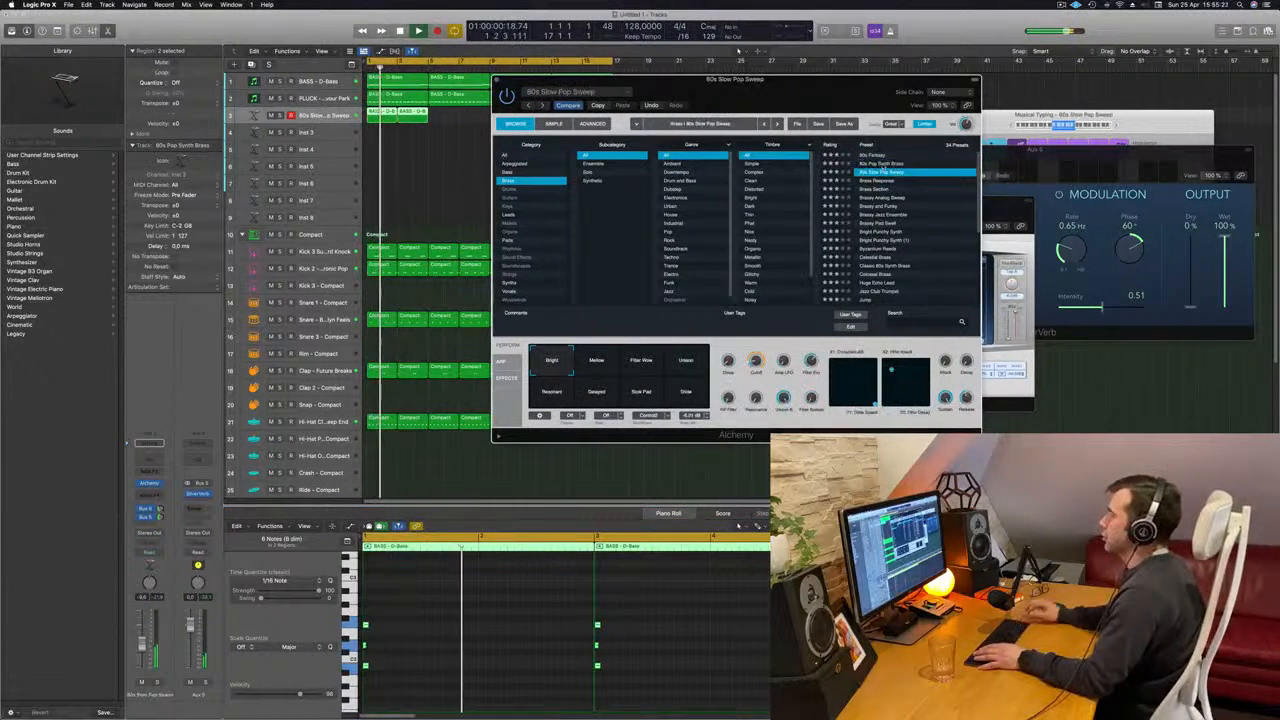
left_click(884, 179)
- Lengthen all notes of both chords together, restart playback and raise the chord track's volume slightly
left_click(450, 629)
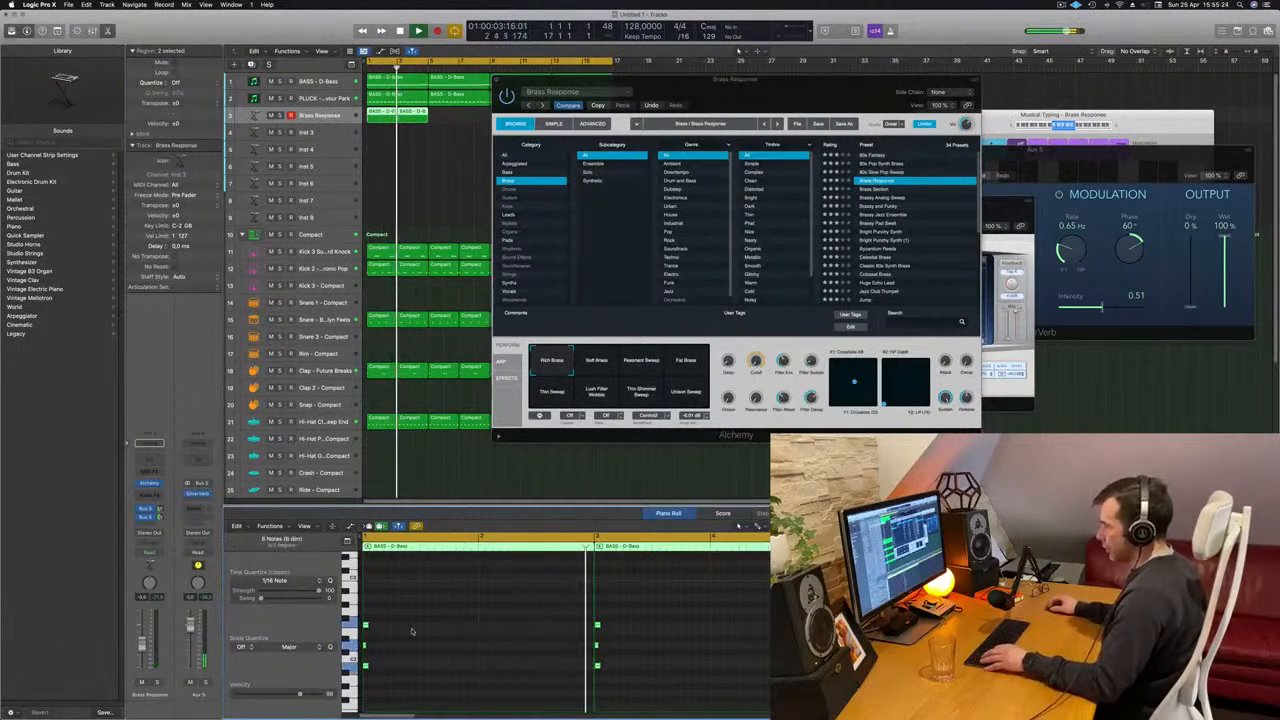
left_click_drag(368, 625, 386, 626)
key("Return")
left_click_drag(660, 80, 678, 70)
key("Return")
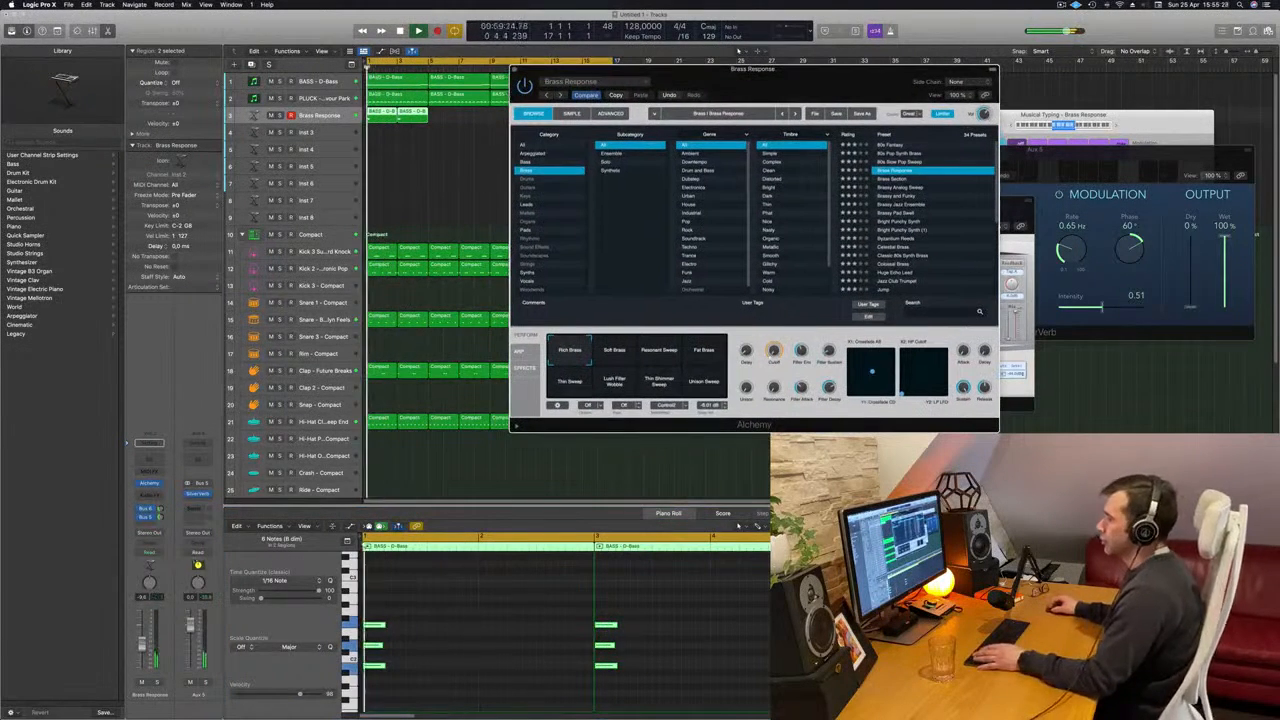
left_click_drag(143, 641, 142, 632)
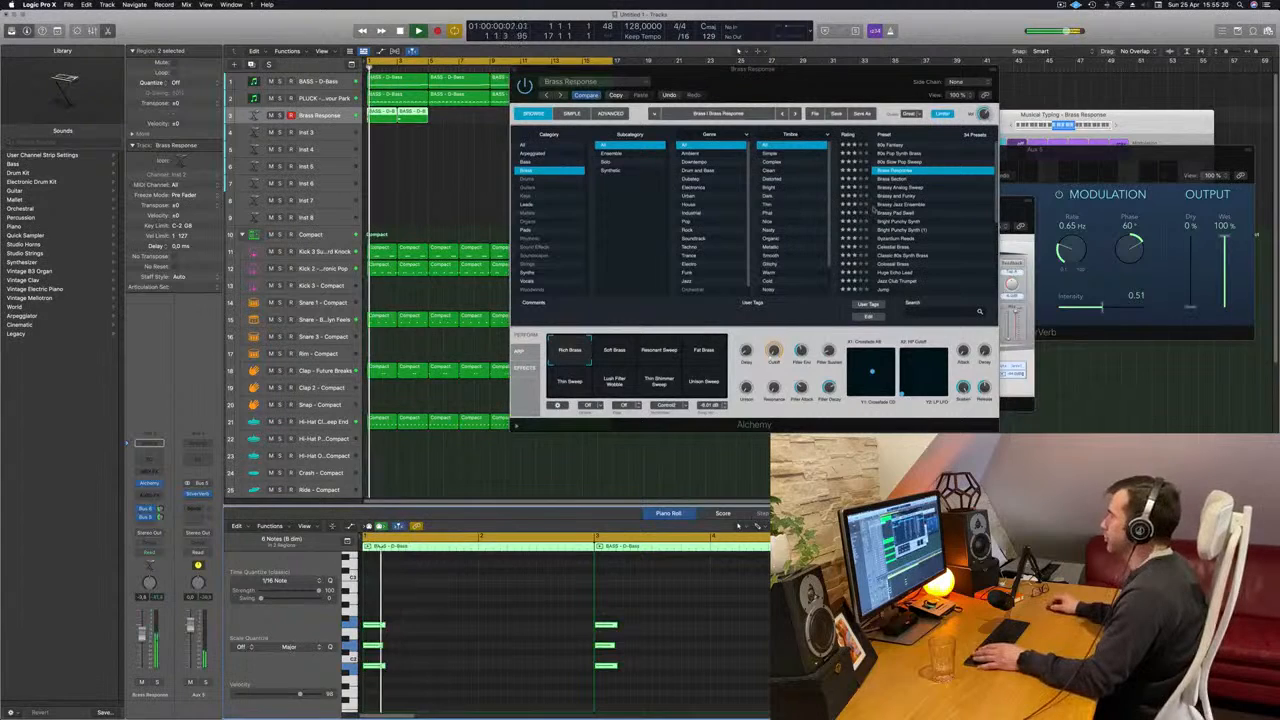
- Audition the brass presets from Brass Section through Bright Punchy Synth and load Brassy Pad Swell
left_click(892, 180)
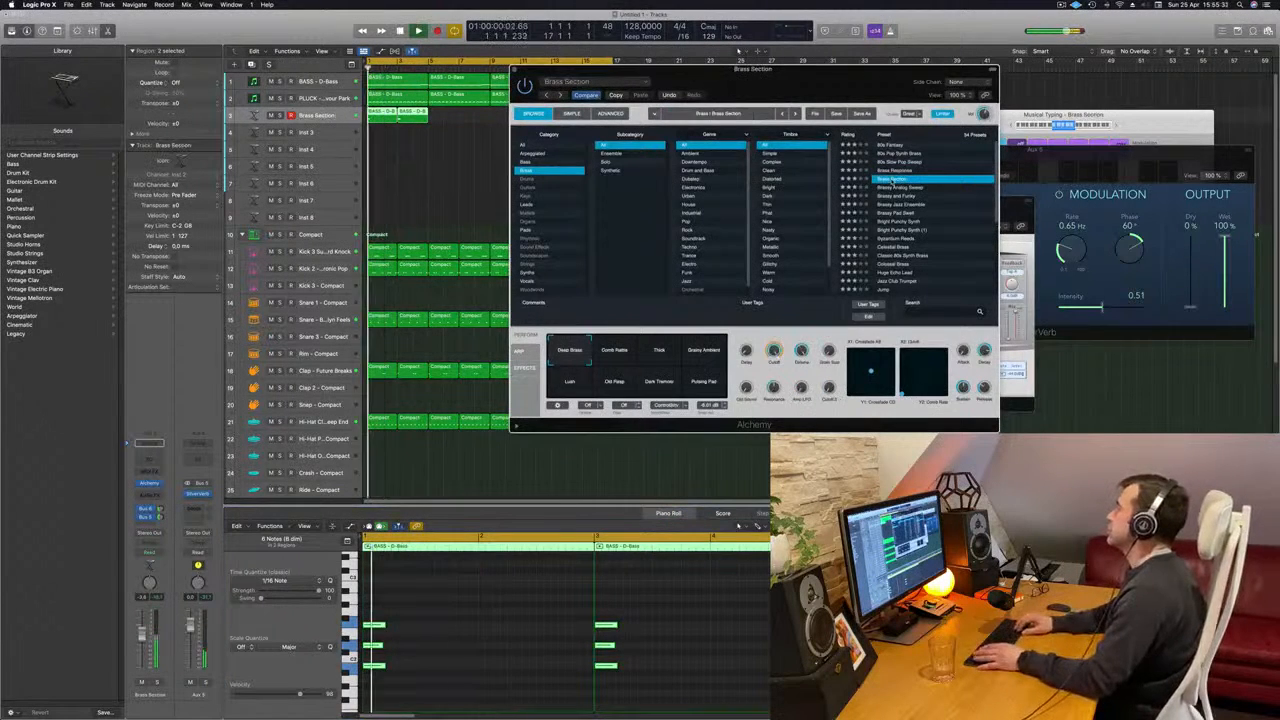
left_click(894, 186)
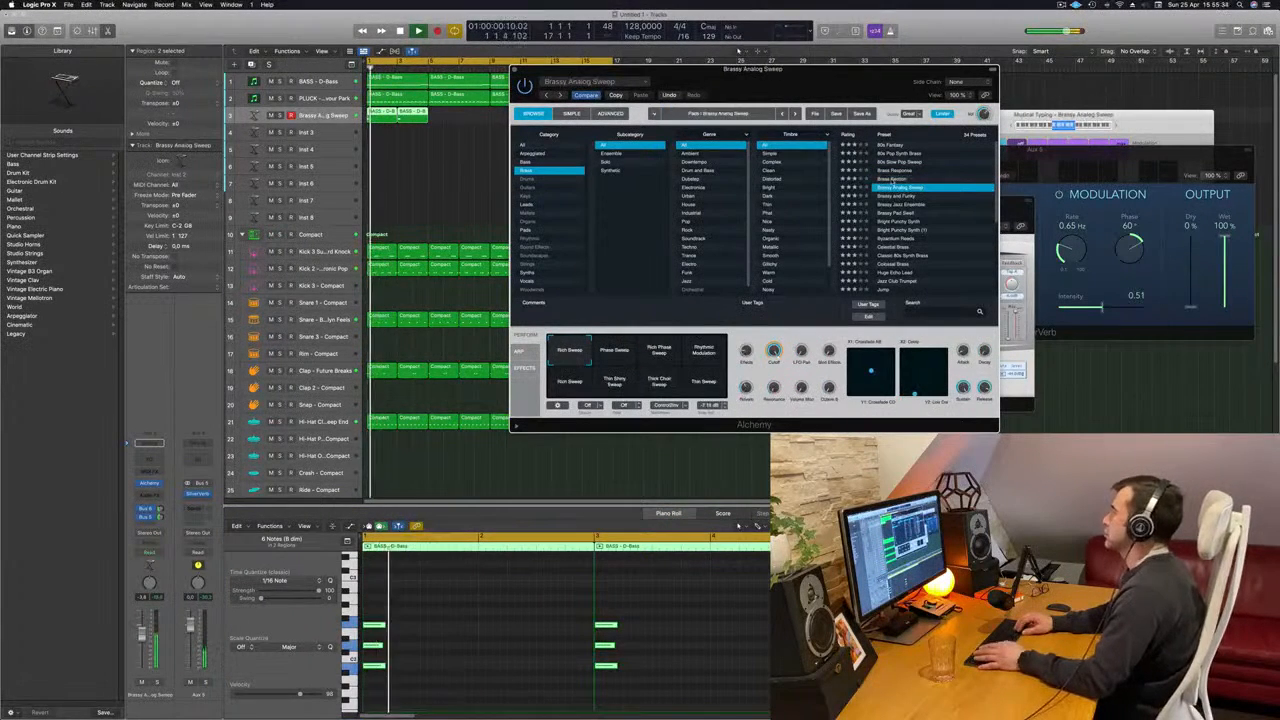
key("Down")
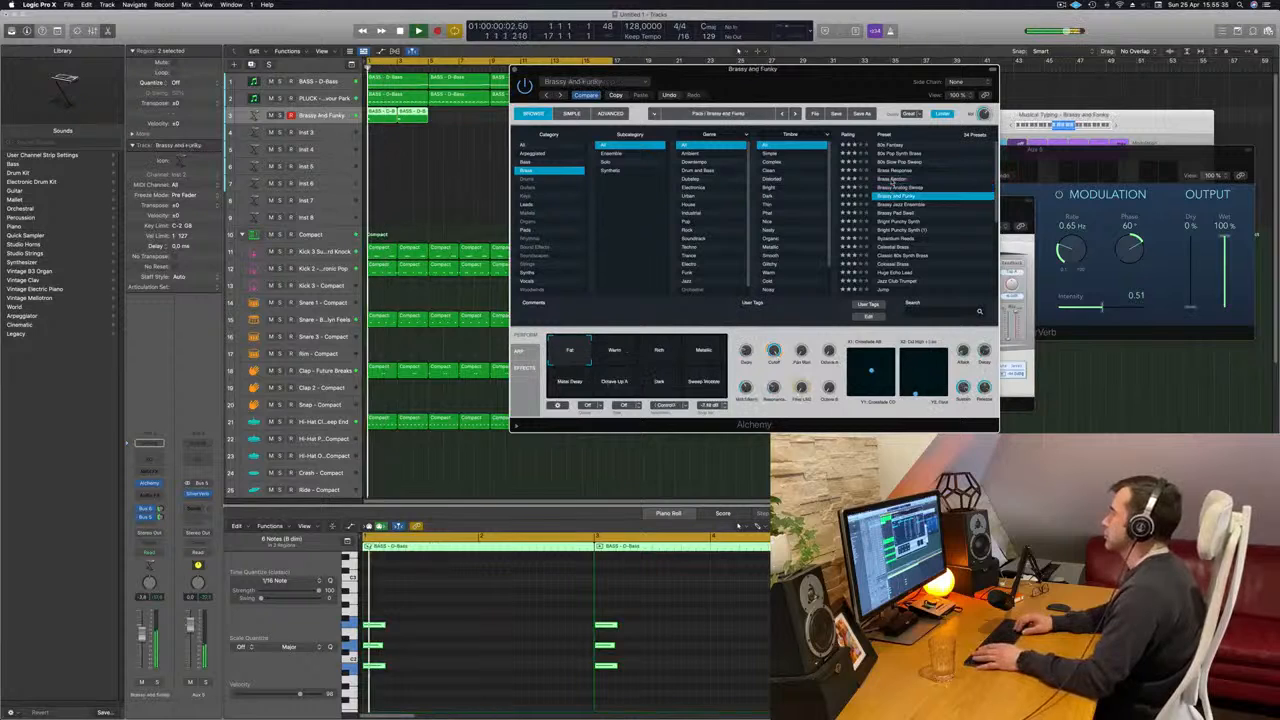
key("Down")
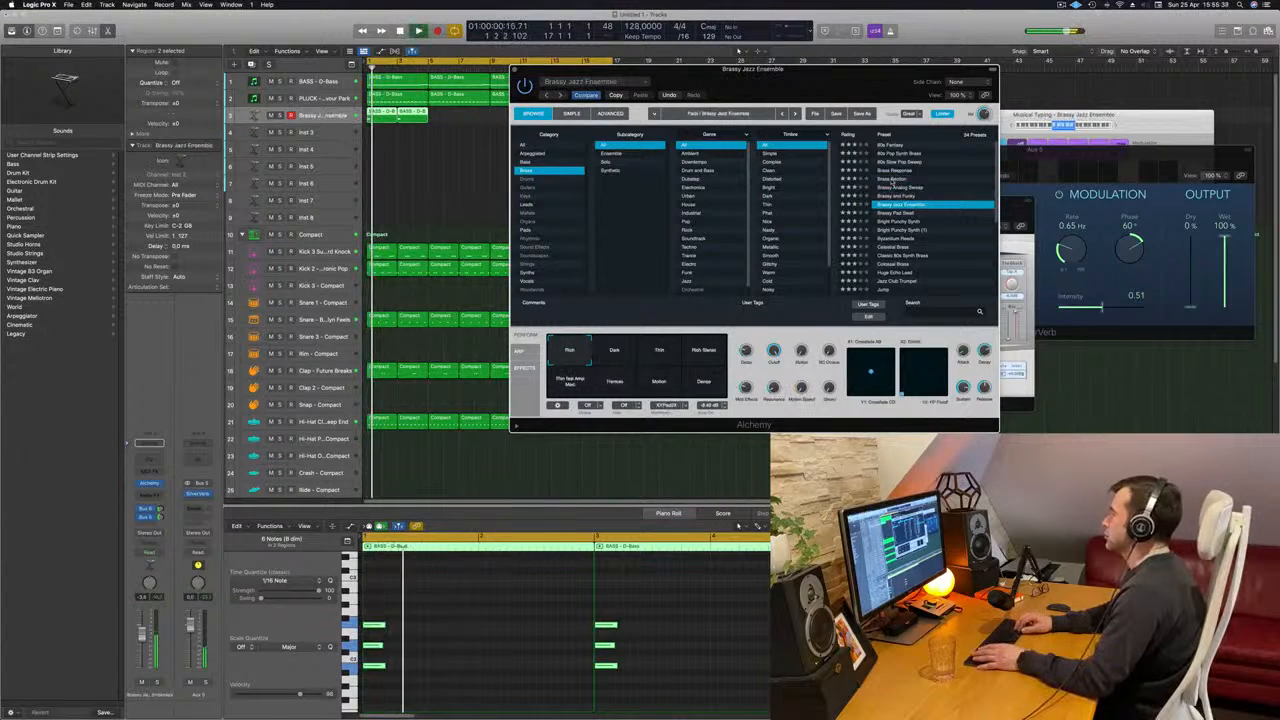
key("Down")
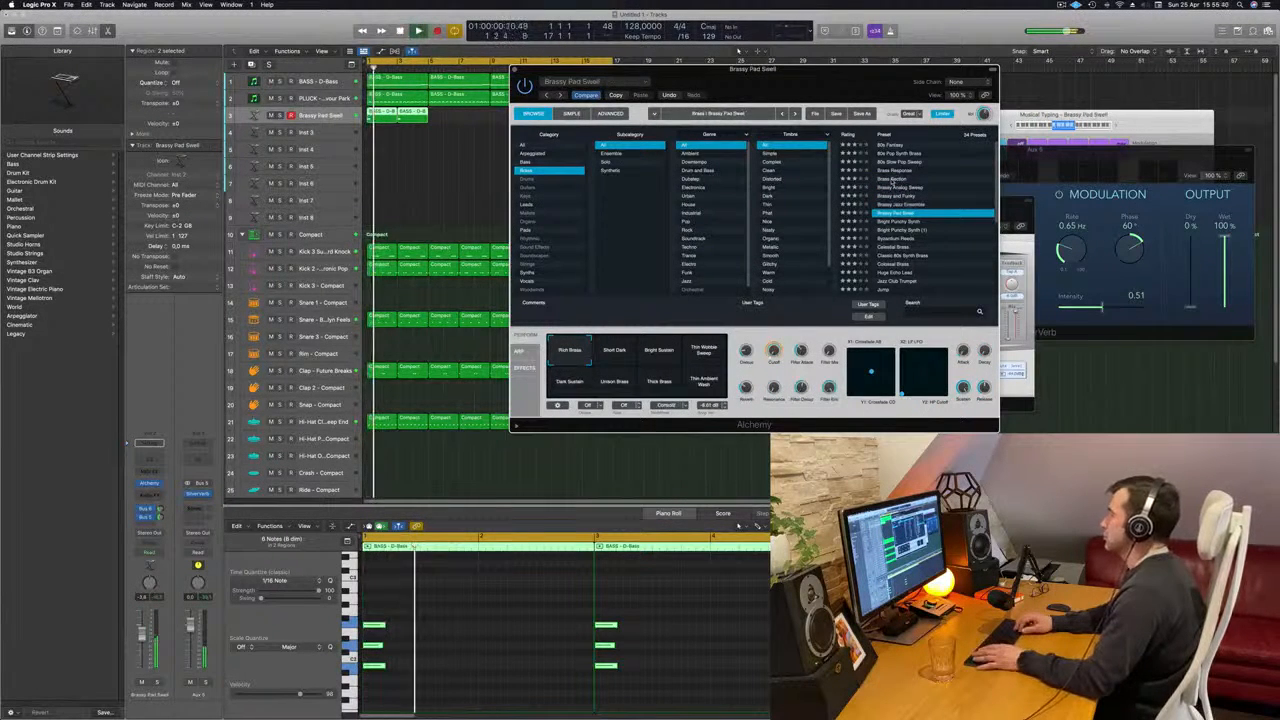
key("Down")
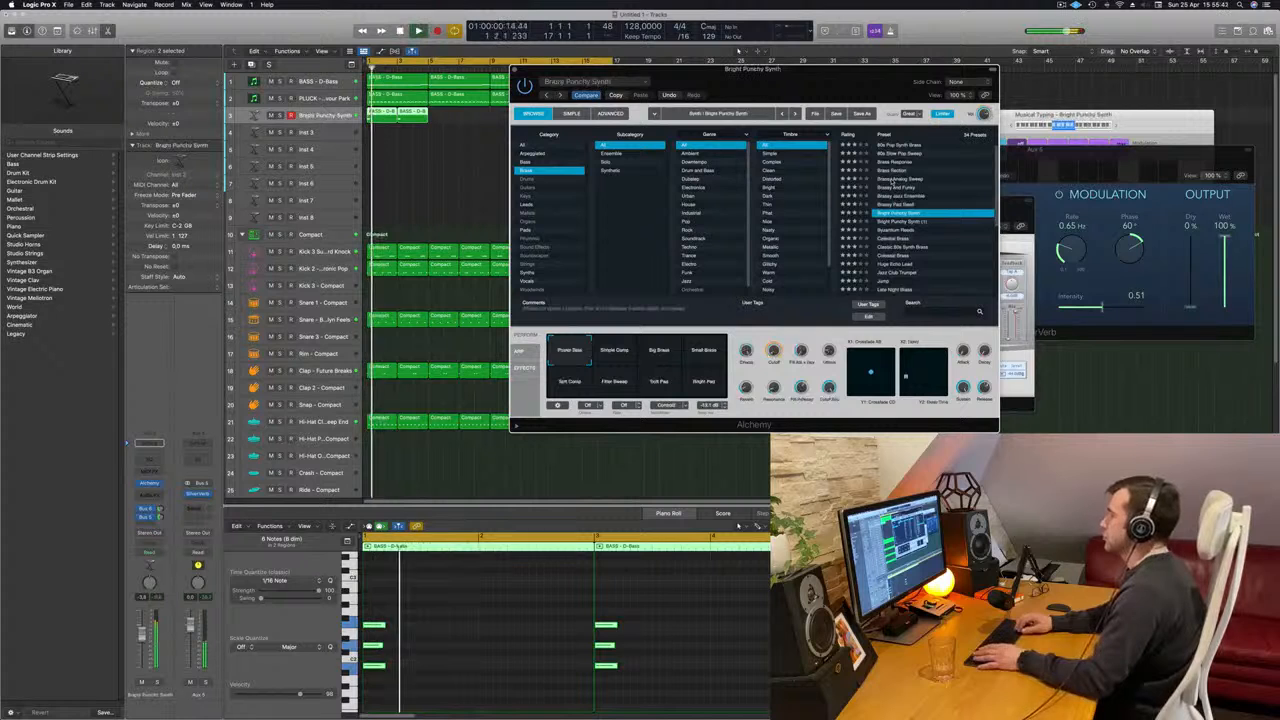
key("Up")
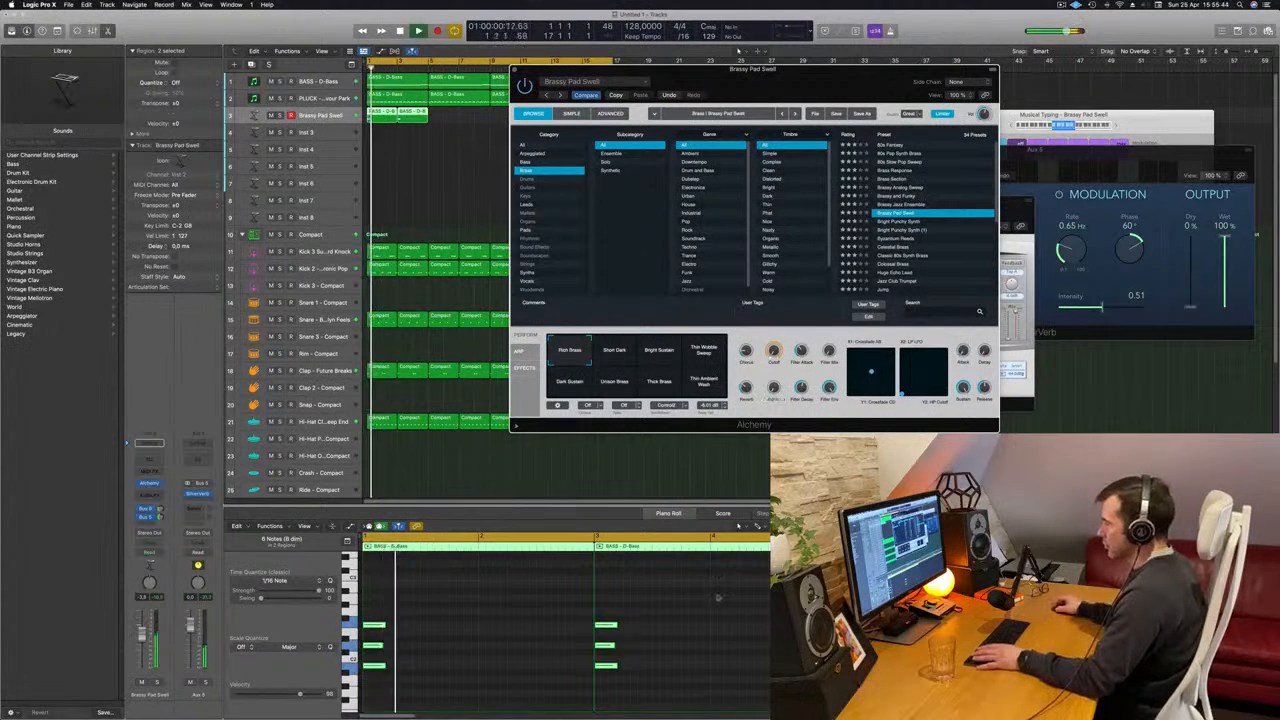
- Transpose all notes of both chords up one octave and move the Alchemy window off the regions
left_click(741, 628)
key("alt+shift+Up")
key("space")
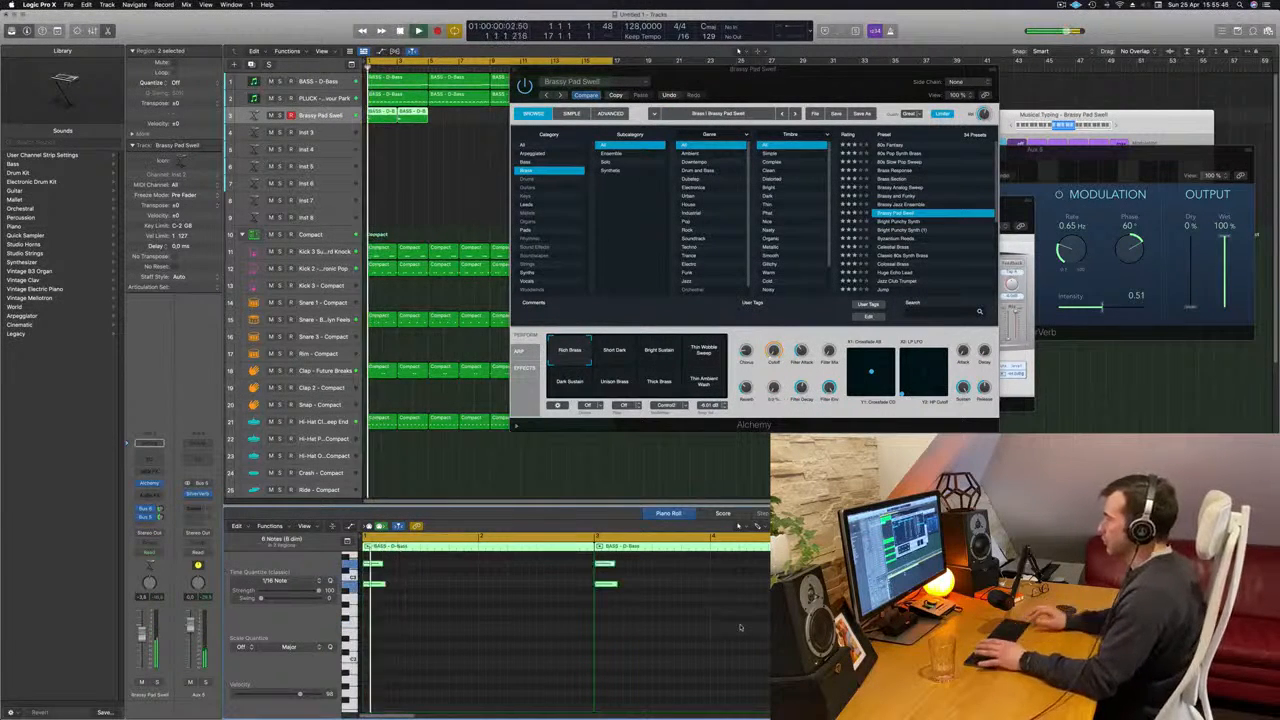
left_click_drag(827, 90, 929, 77)
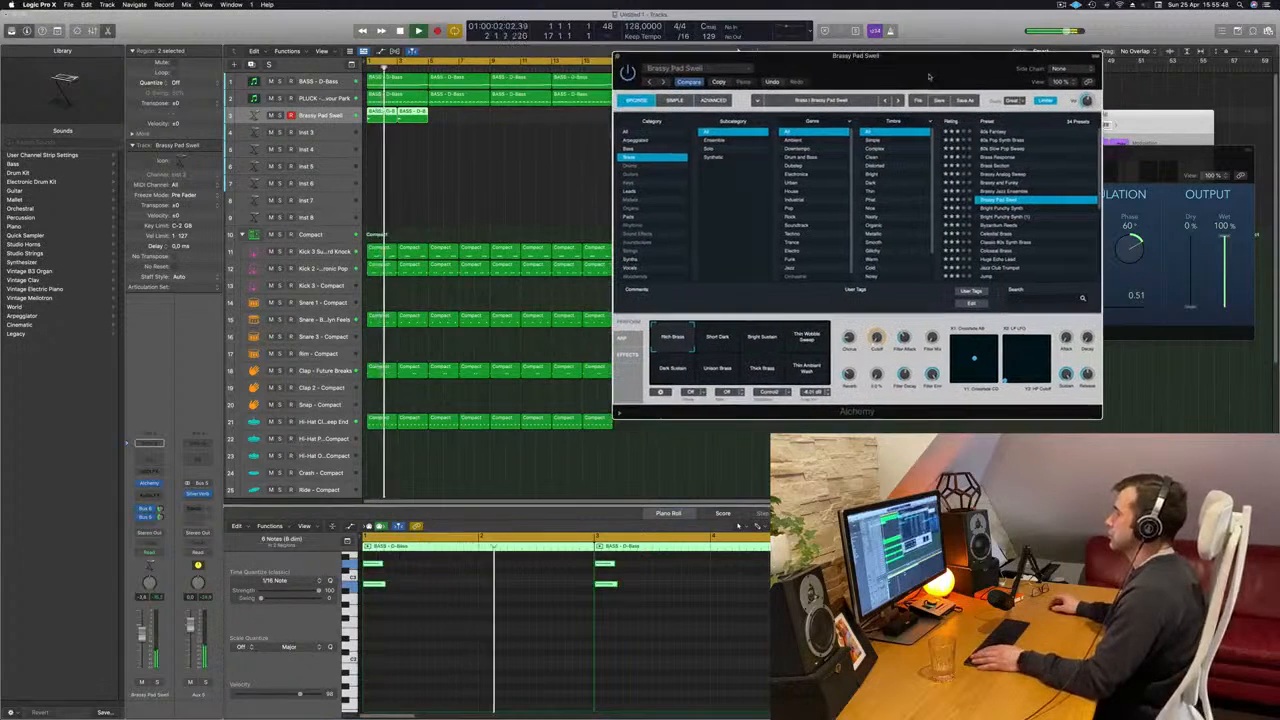
- Move the top note of the bar 3 chord down below its other two notes and play the result
scroll(678, 602, "up", 3)
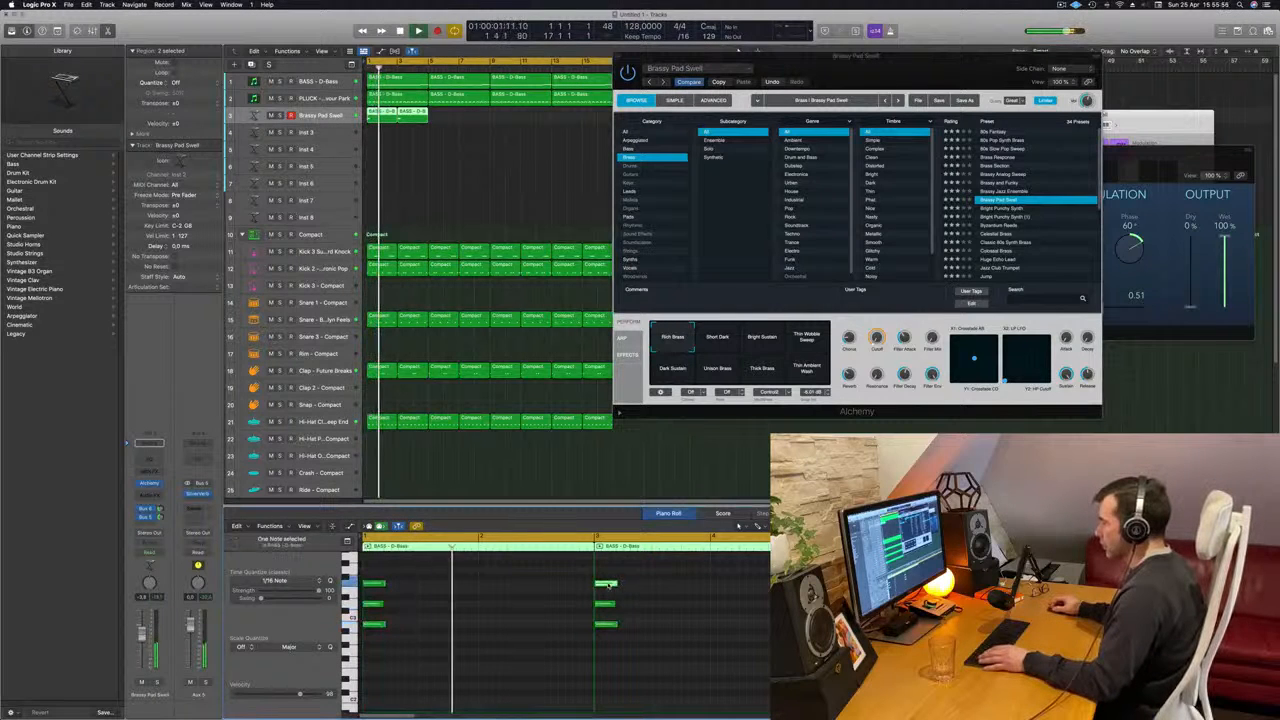
left_click_drag(605, 583, 607, 652)
key("space")
key("space")
key("space")
key("space")
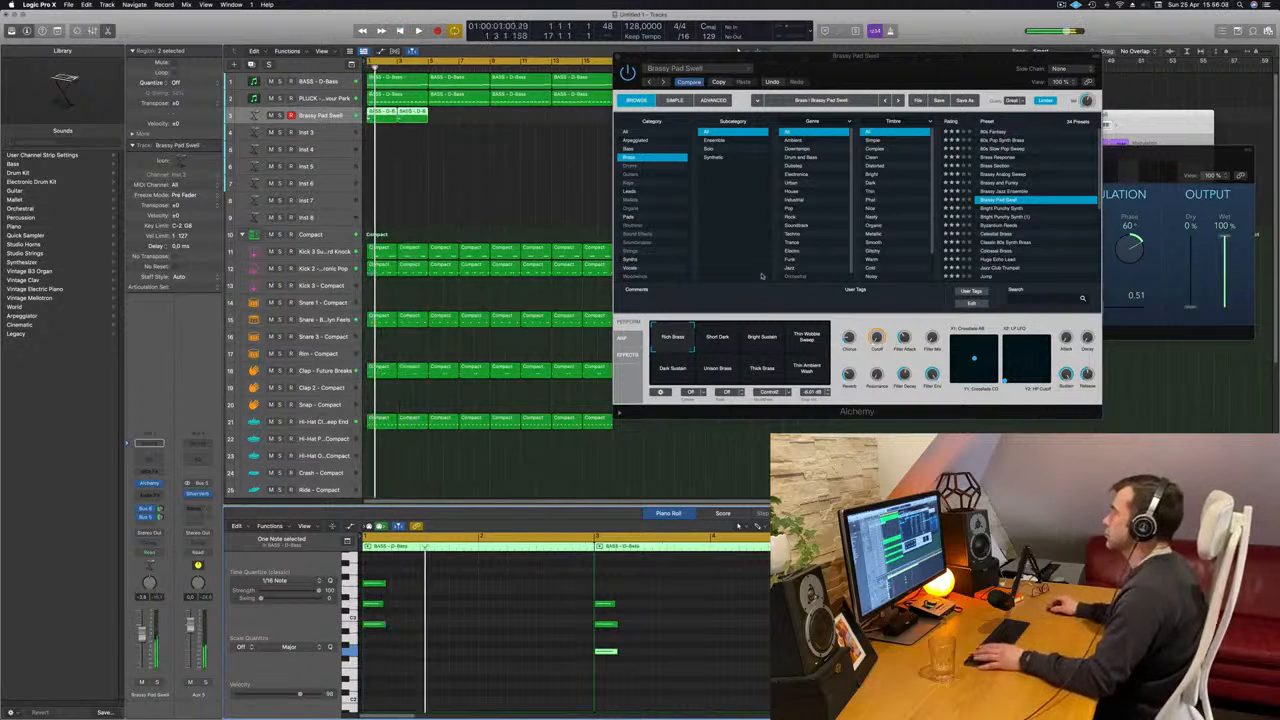
- Audition Brassy Pad Swell's Short Dark, Bright Sustain, Thin Wobble Sweep, Dark Sustain and Unison Brass snapshots and move the Alchemy window aside
left_click(718, 338)
left_click(765, 340)
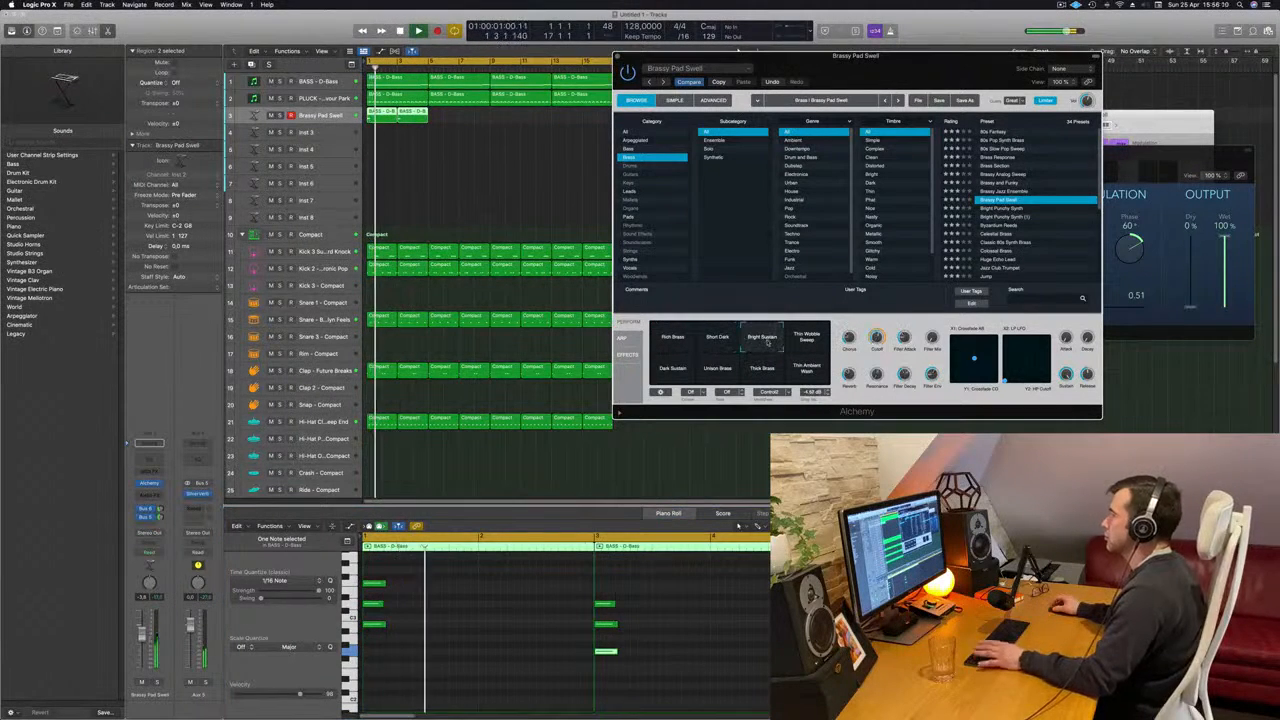
left_click(818, 341)
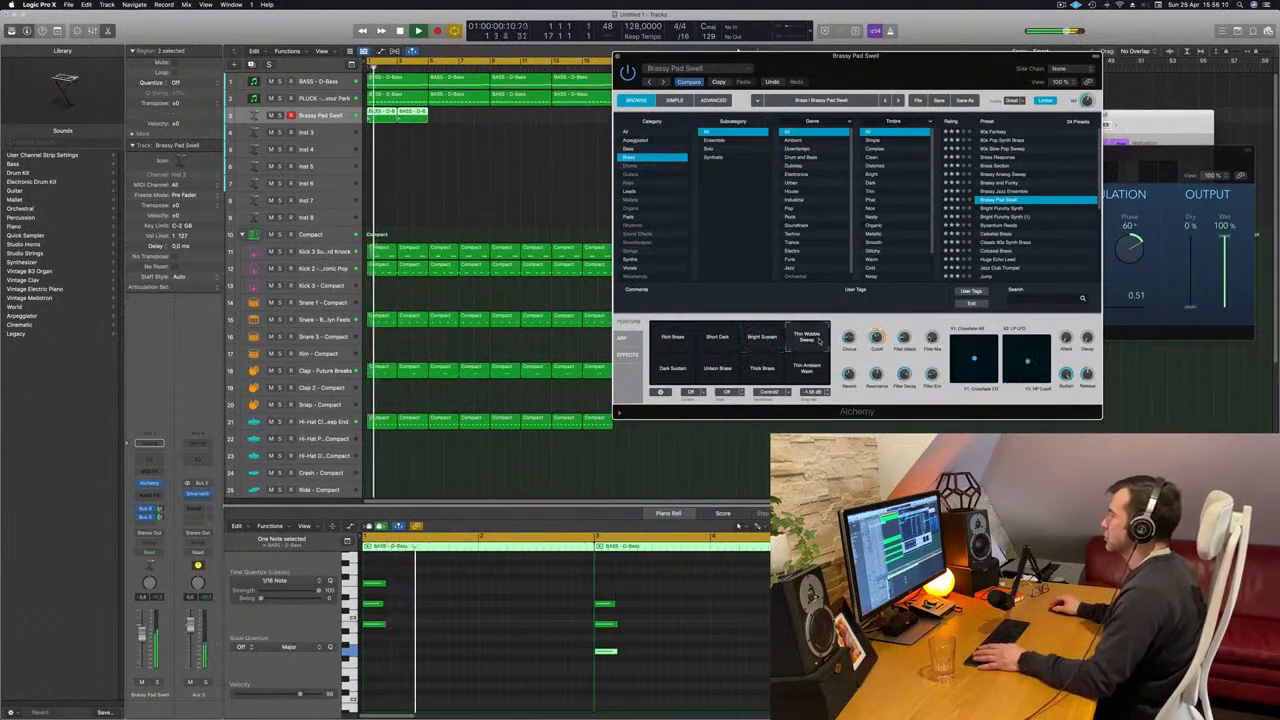
left_click(671, 369)
left_click(724, 371)
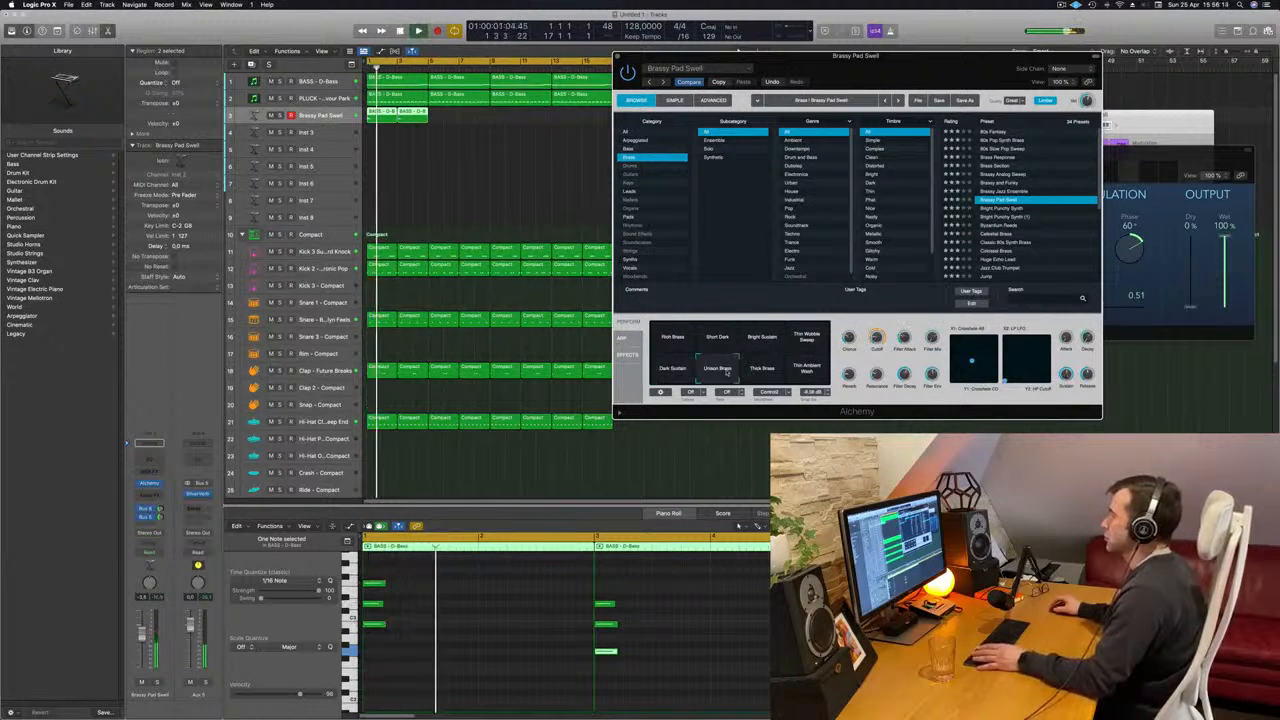
key("Return")
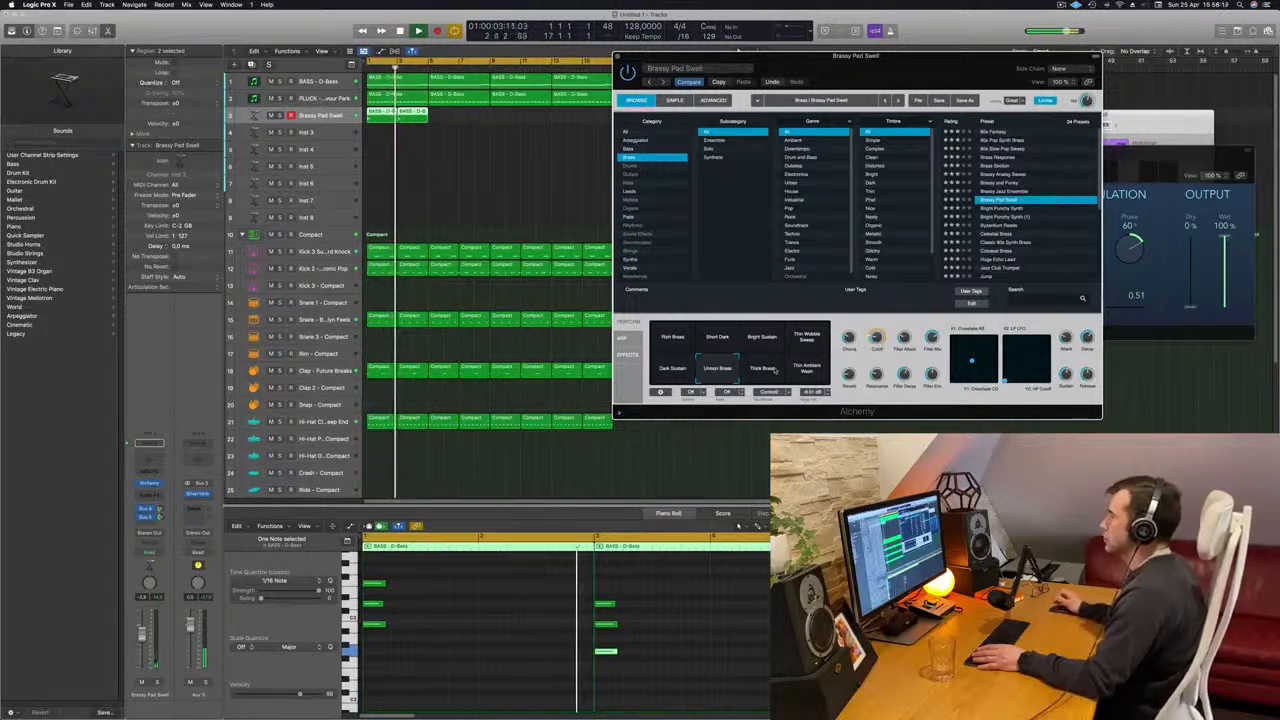
left_click_drag(800, 55, 905, 93)
- Audition the brass presets Bright Punchy Synth, Bright Punchy Synth (1), Byzantium Reeds and Celestial Brass on the selected chord regions, restarting playback for each
left_click_drag(454, 126, 363, 113)
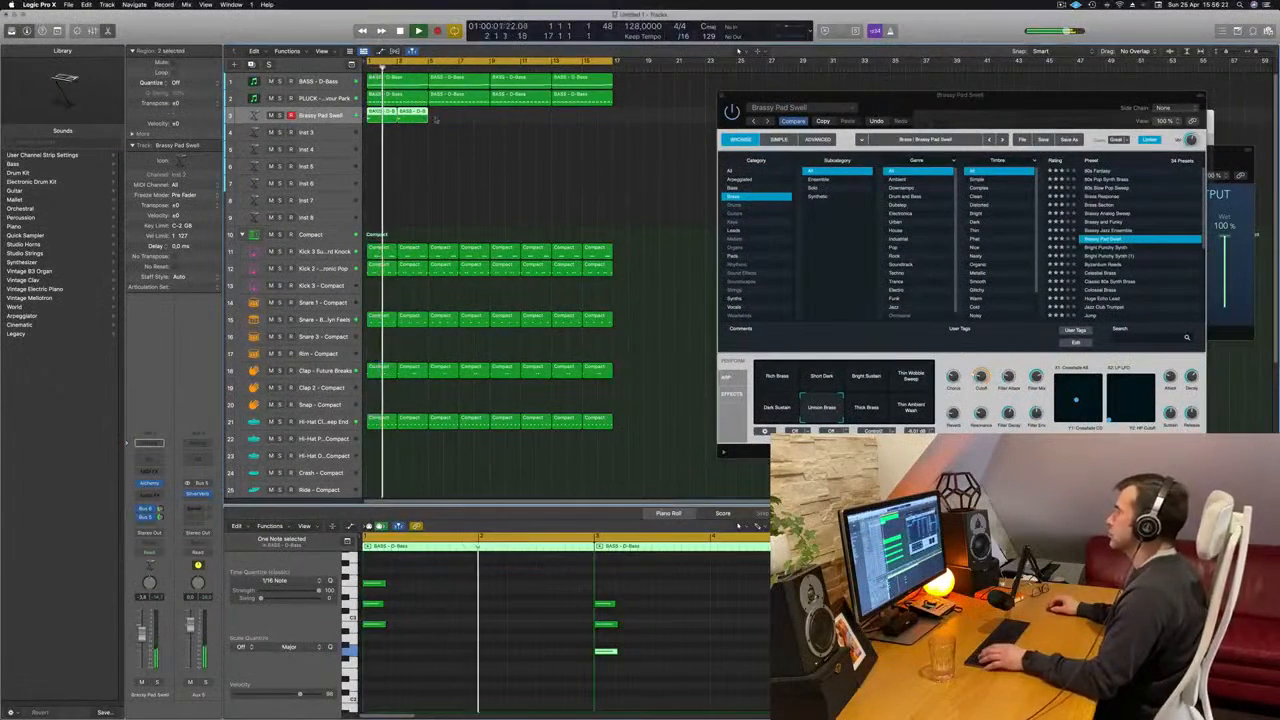
key("Return")
left_click(1100, 247)
key("Return")
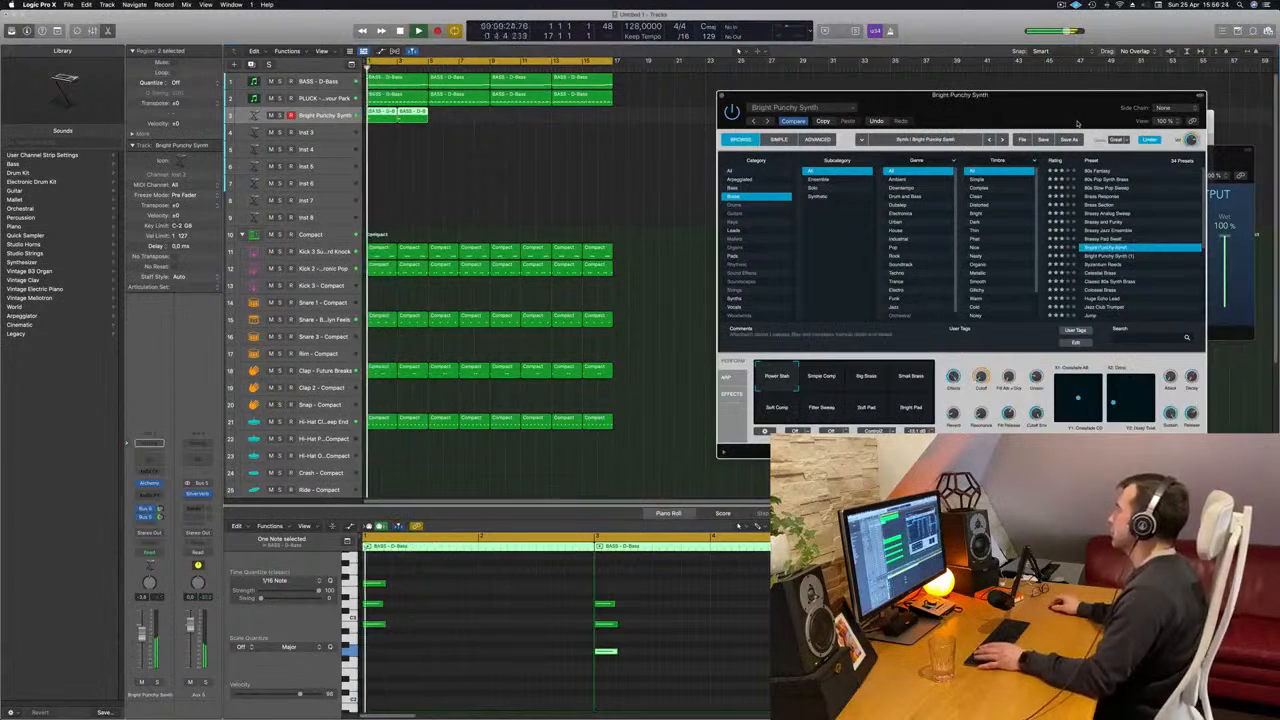
left_click_drag(1020, 222, 994, 216)
key("Return")
left_click(1077, 252)
key("Return")
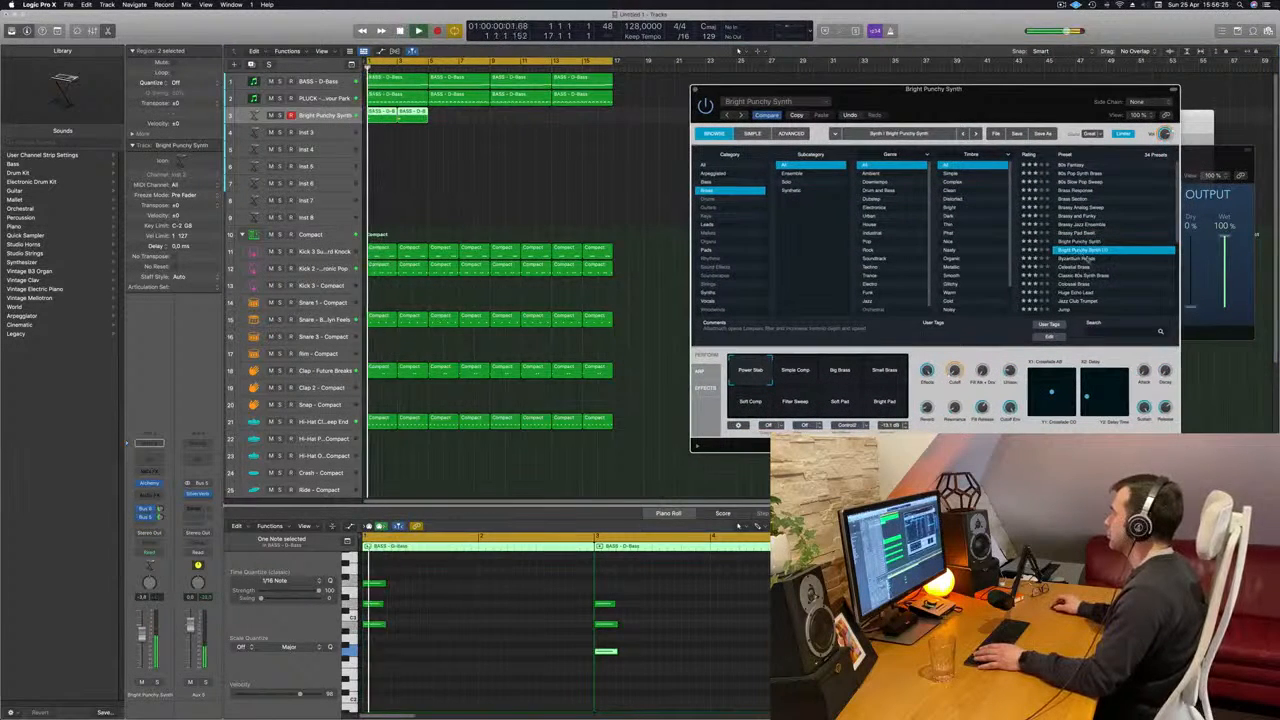
left_click(1082, 259)
key("Return")
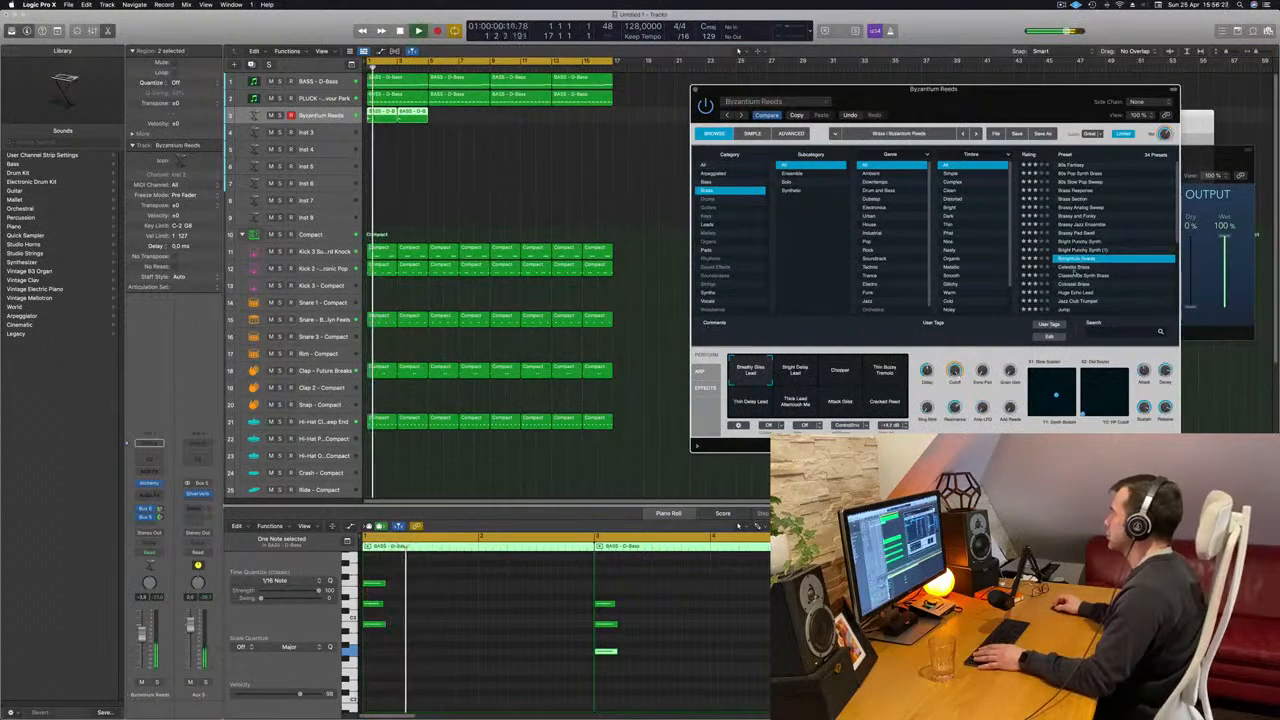
left_click(1100, 267)
key("Return")
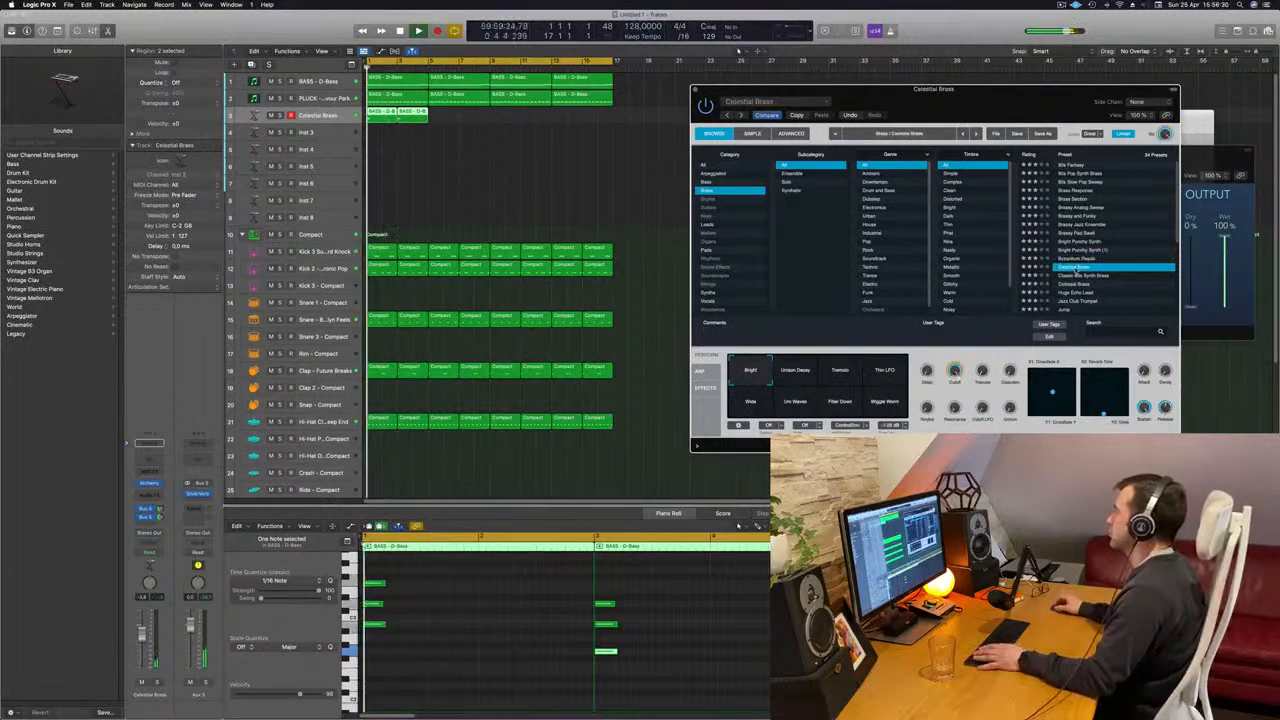
- Try the Jump preset further down the brass list and load Out Of Touch on the chord track
scroll(1100, 260, "down", 3)
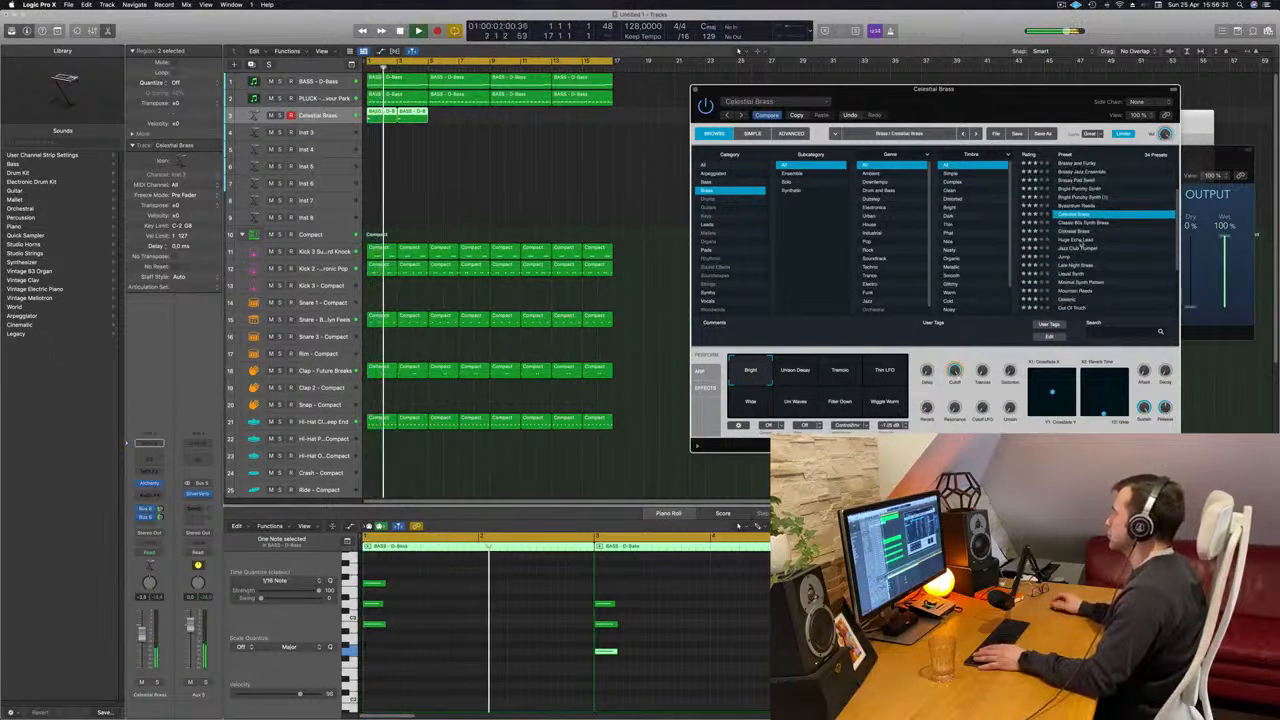
left_click(1075, 256)
scroll(1100, 255, "down", 1)
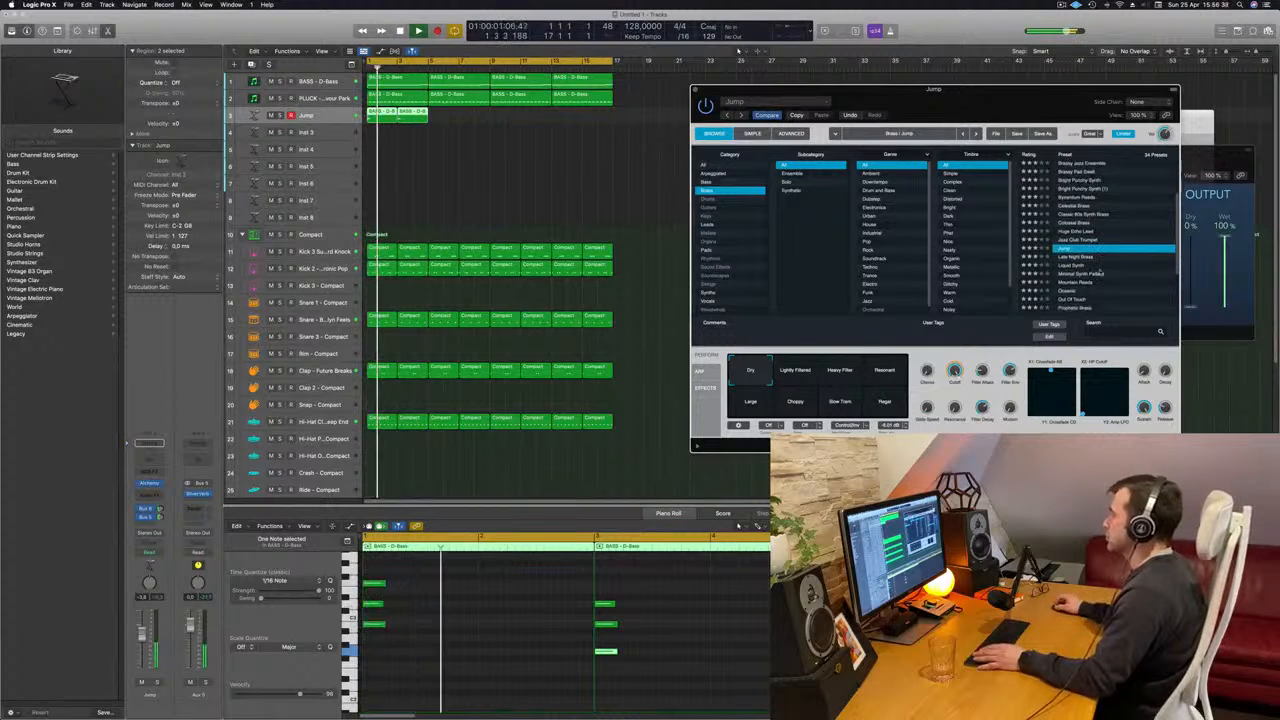
scroll(1100, 256, "down", 2)
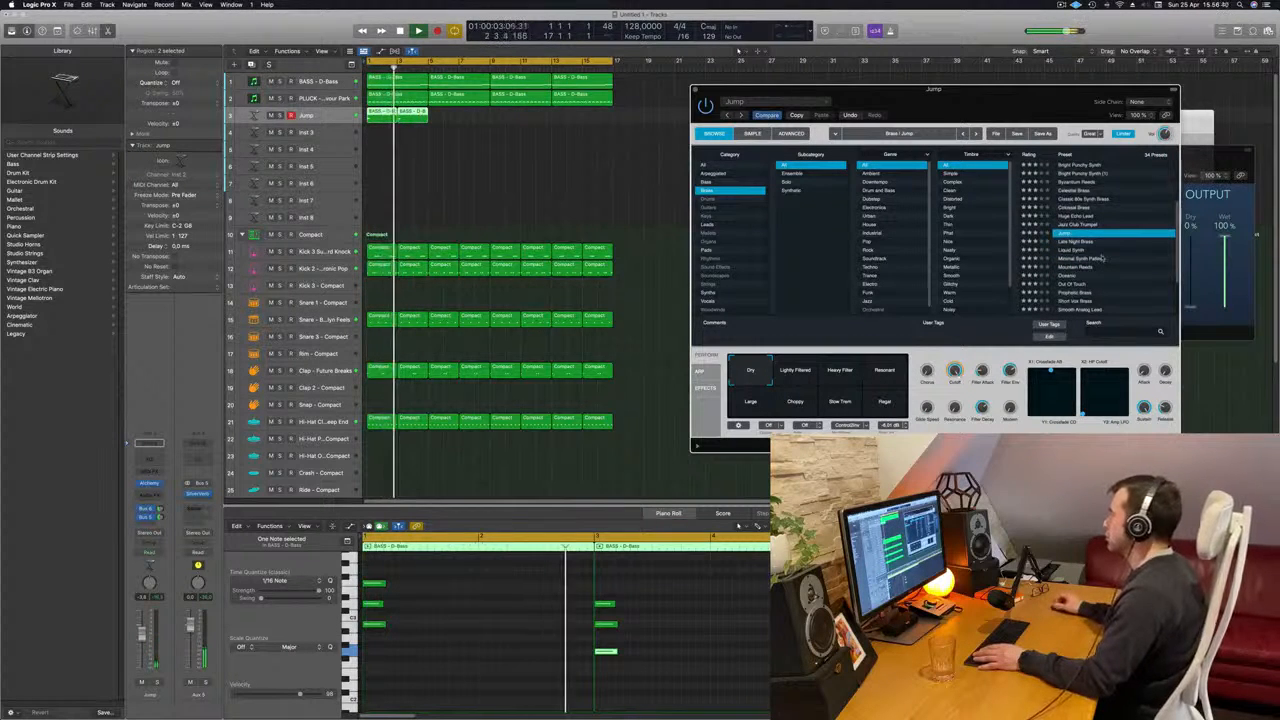
scroll(1110, 256, "down", 4)
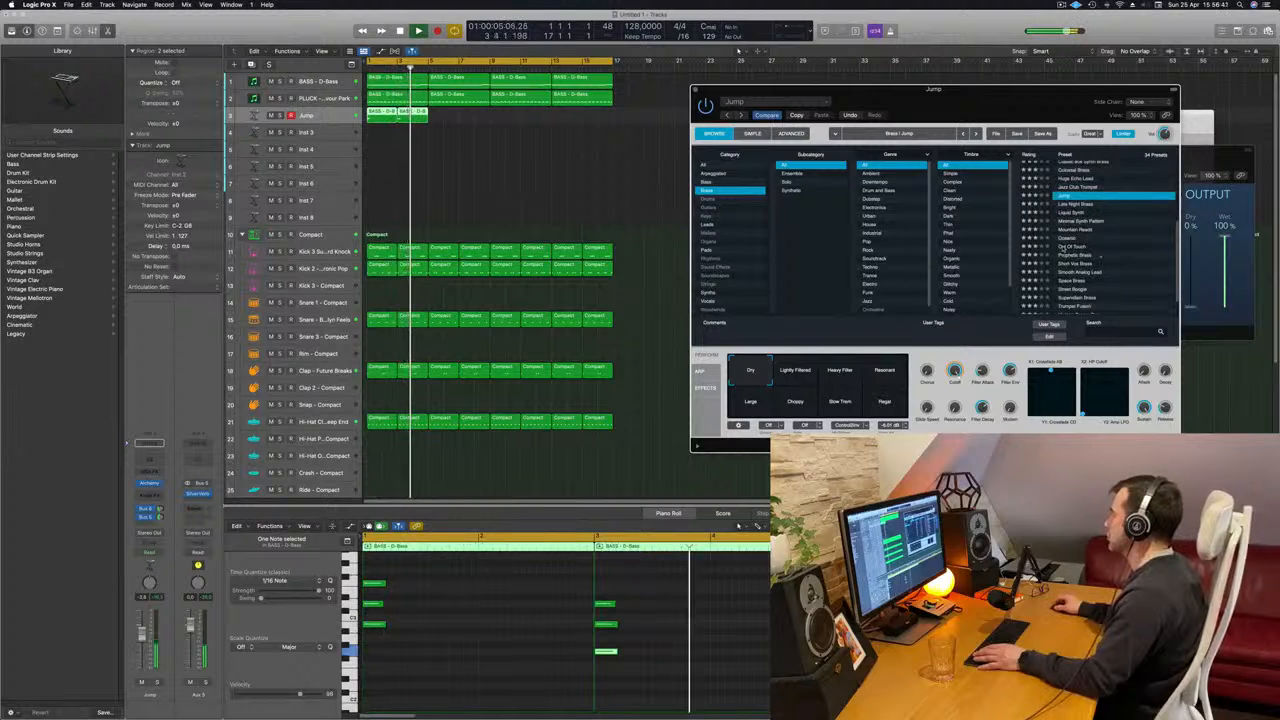
left_click(1080, 246)
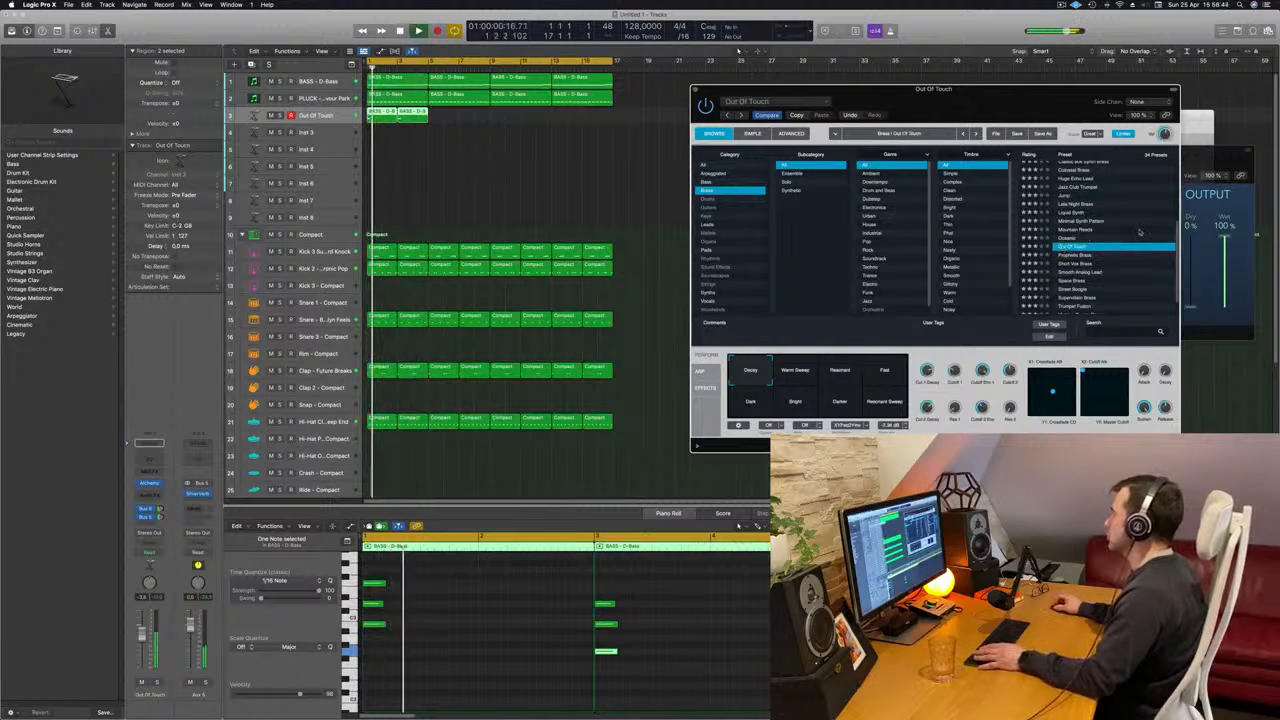
- Audition Out Of Touch's Warm Sweep, Resonant, Fast and Dark snapshots and choose Bright
scroll(1120, 240, "down", 3)
left_click(812, 372)
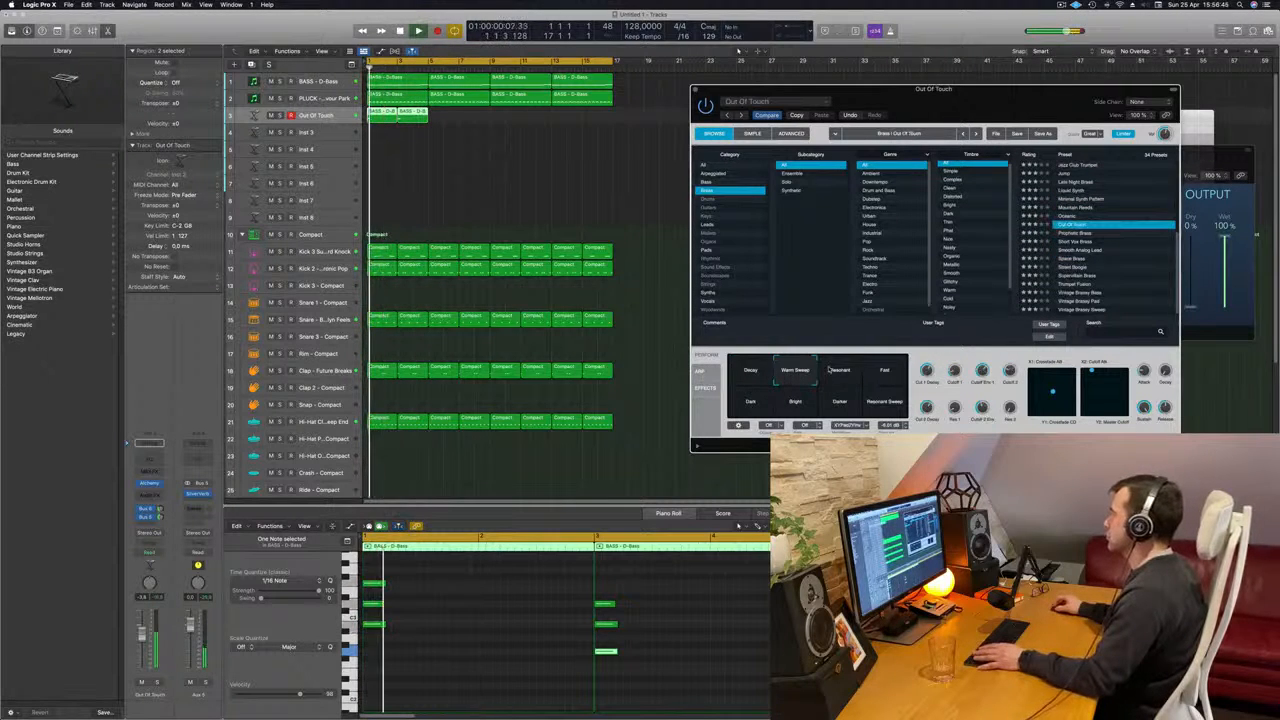
left_click(829, 370)
left_click(868, 378)
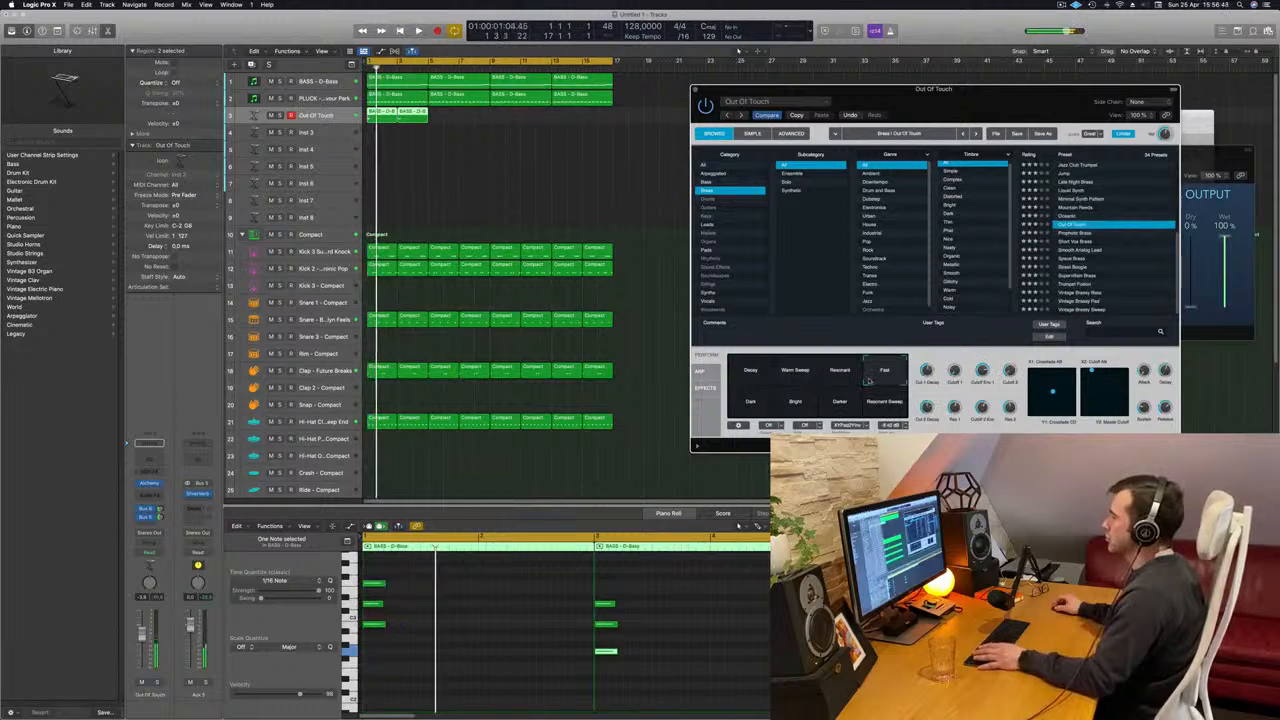
left_click(750, 401)
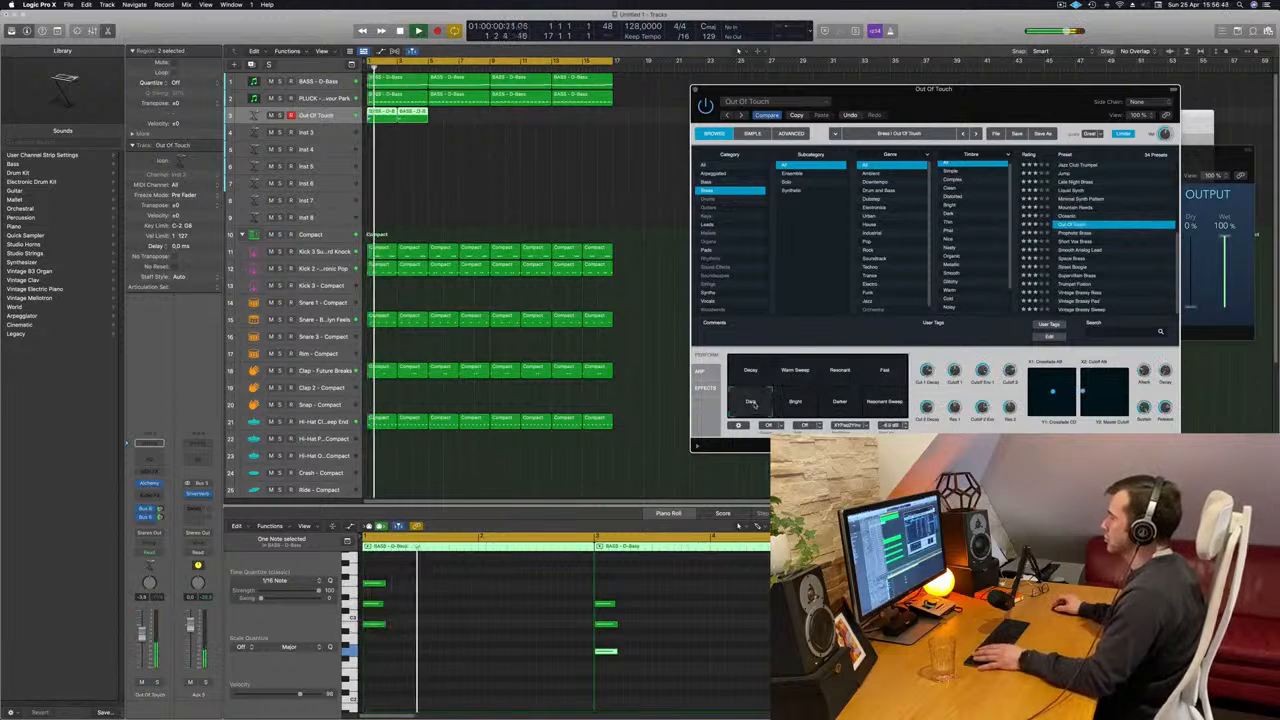
left_click(796, 401)
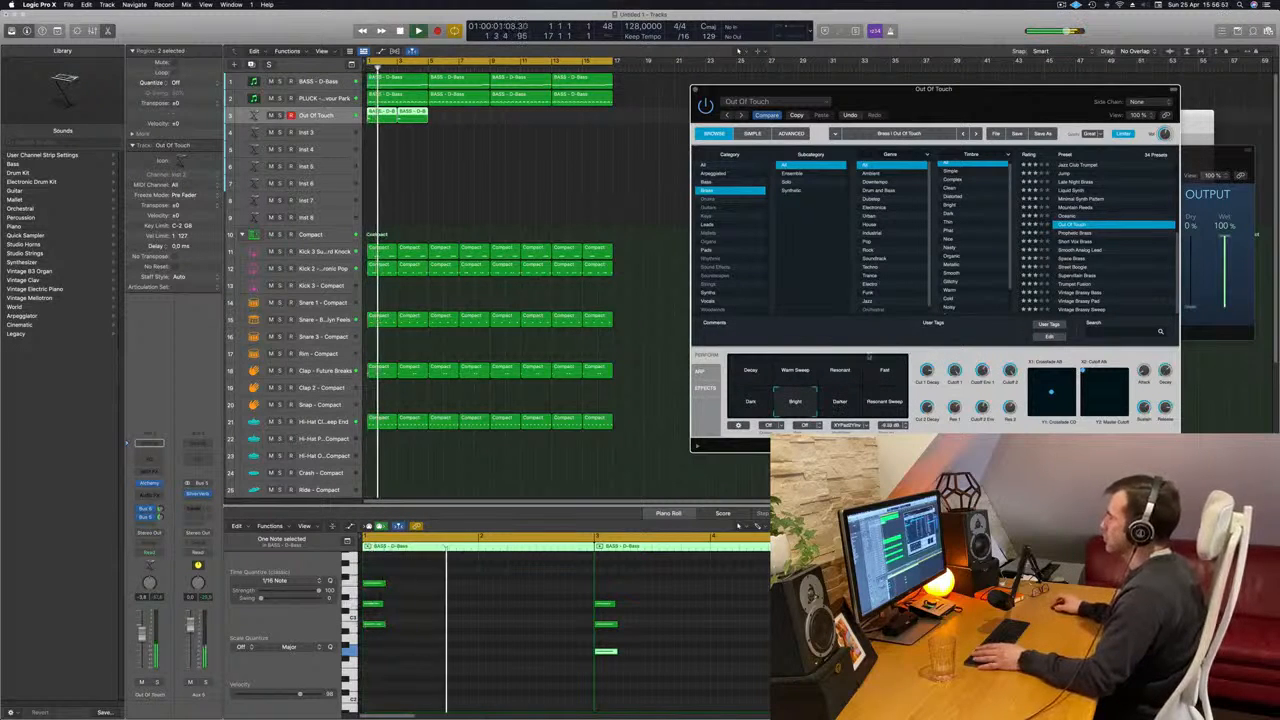
- Close Alchemy and copy the two chord regions along their track to fill all 16 bars
left_click_drag(986, 138, 851, 158)
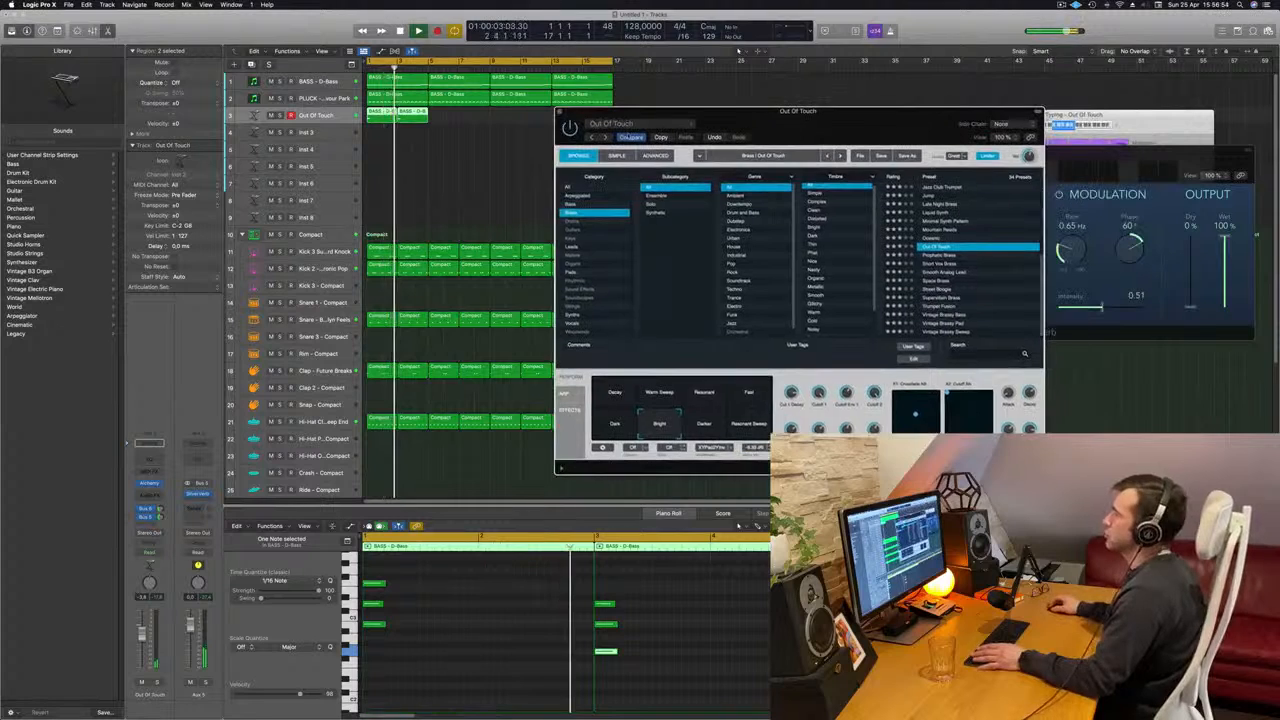
left_click(559, 113)
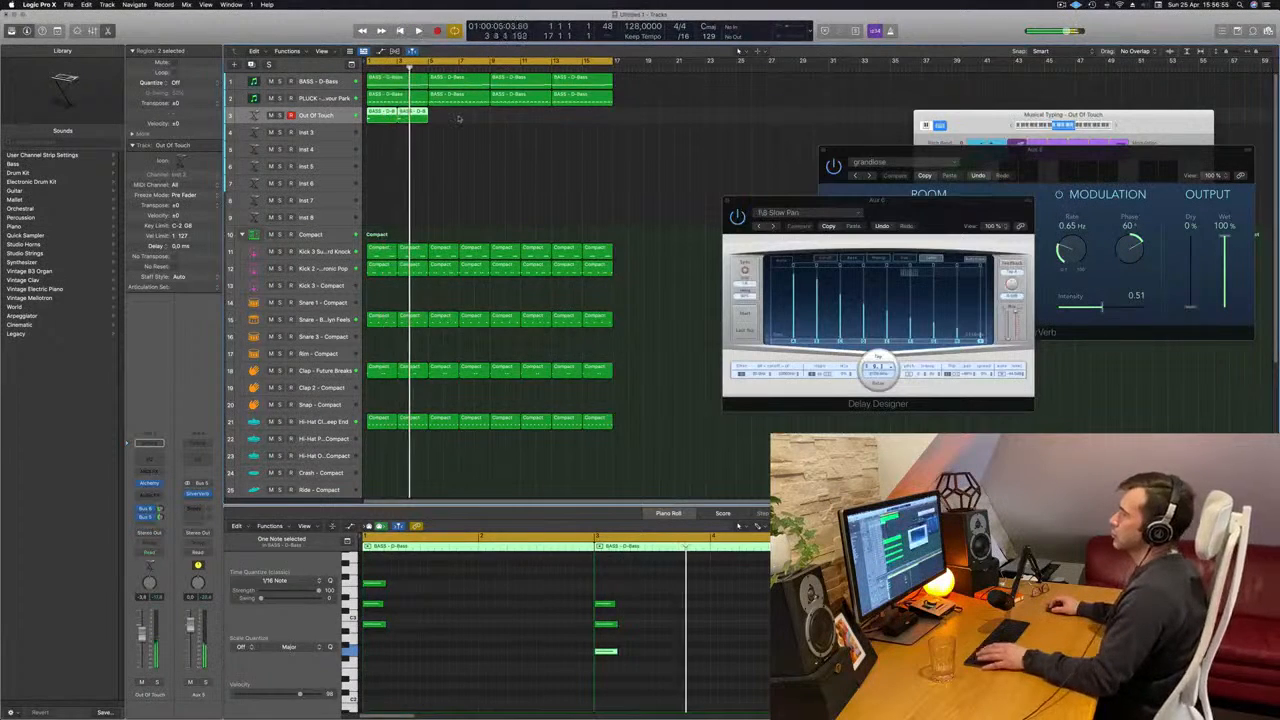
left_click_drag(459, 125, 508, 118)
left_click_drag(381, 113, 504, 124)
left_click(457, 186)
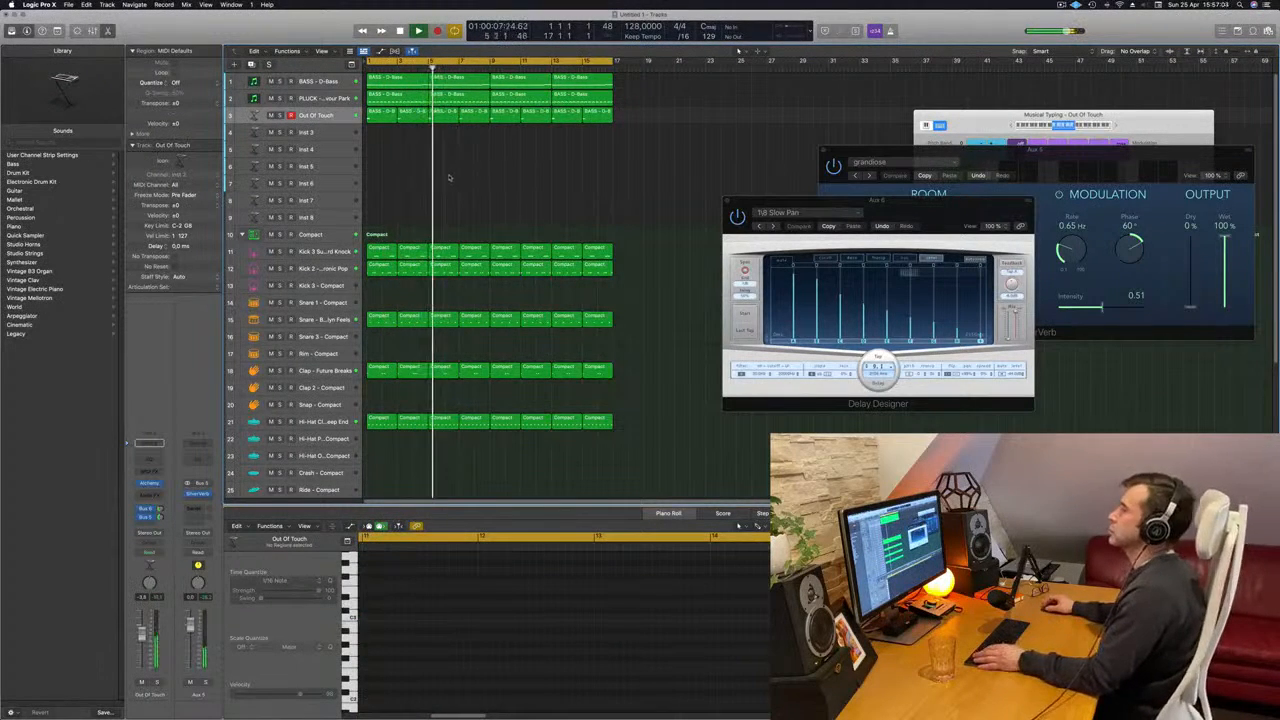
- Play the arrangement from the beginning several times to judge how the chords sit with the drums, bass and pluck
key("Return")
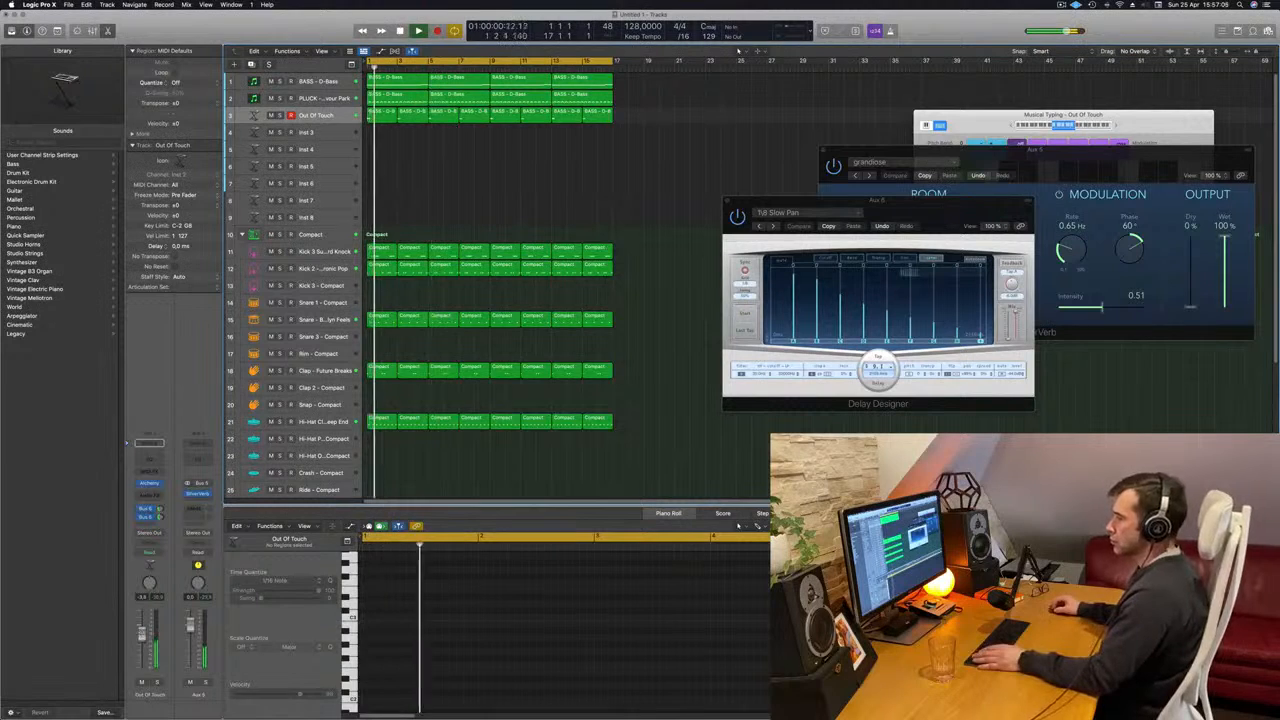
key("Return")
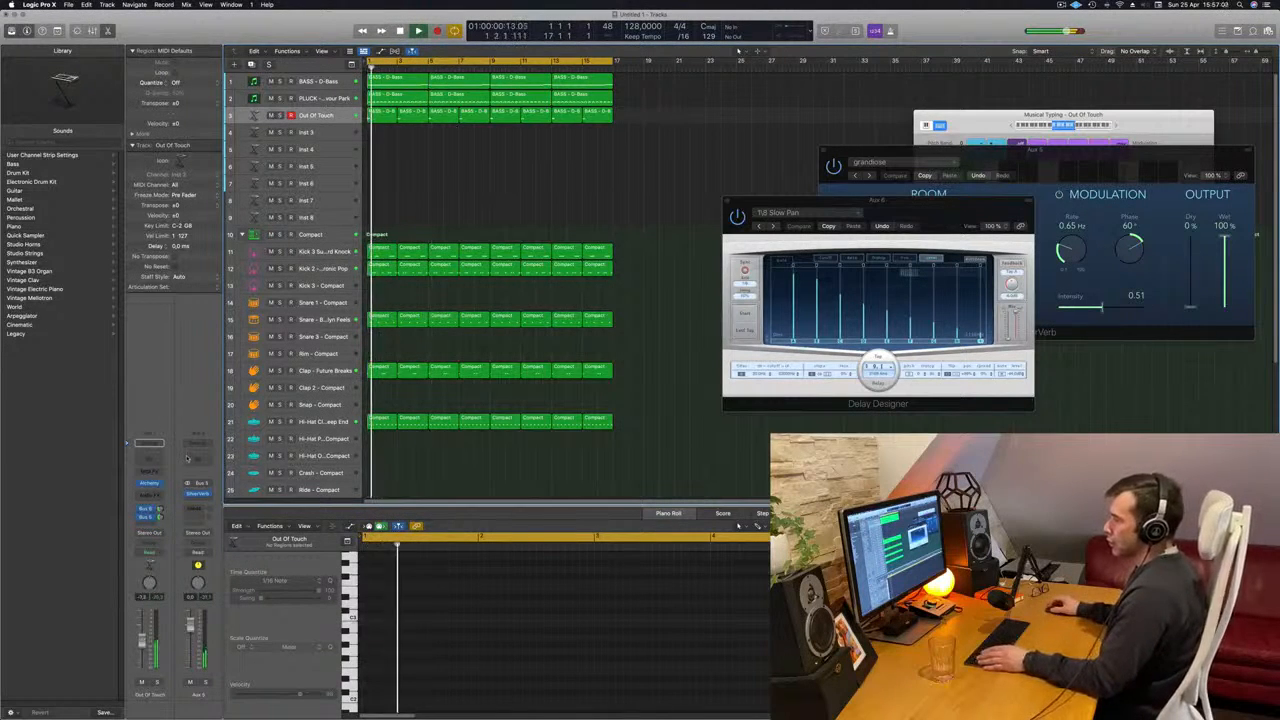
key("Return")
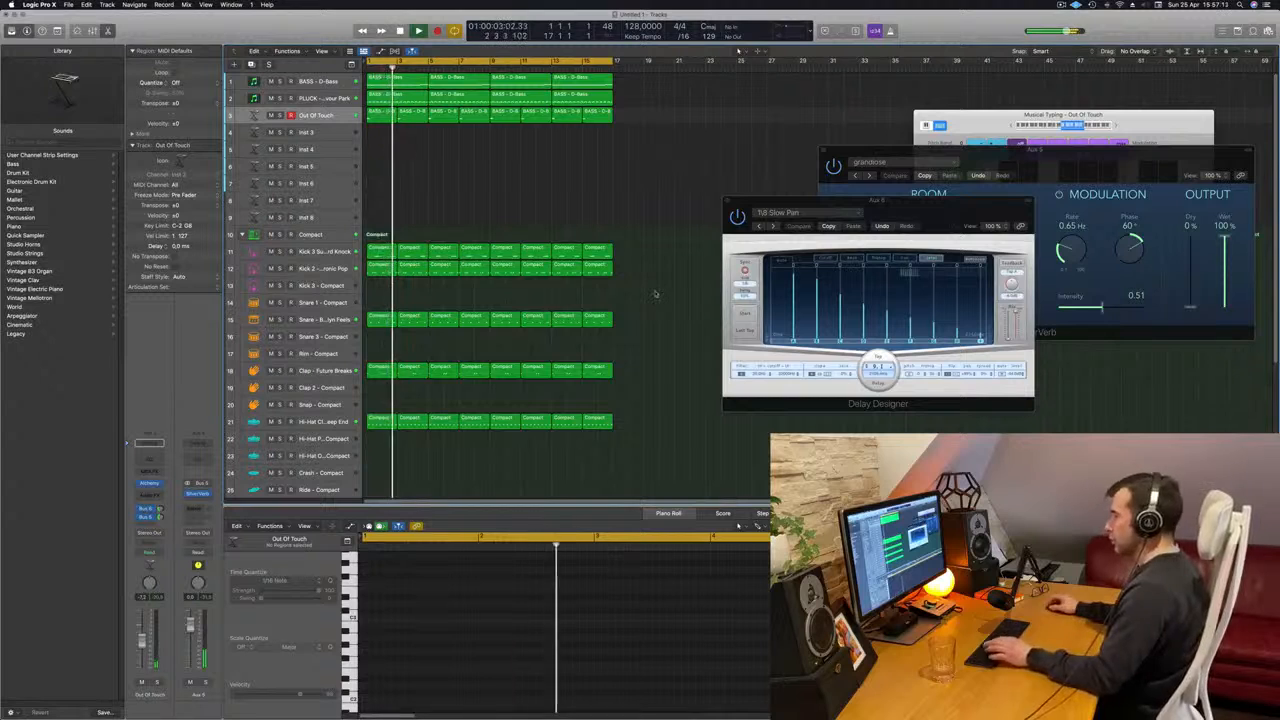
key("Return")
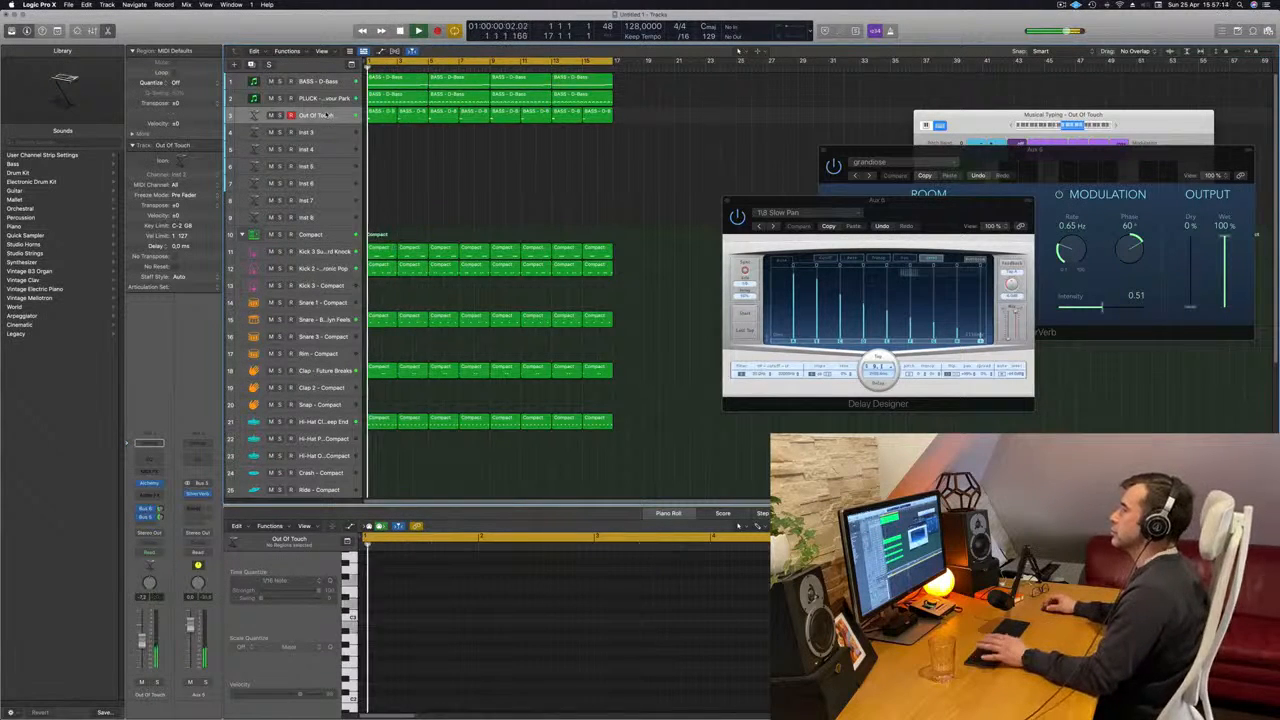
left_click(327, 115)
left_click(407, 150)
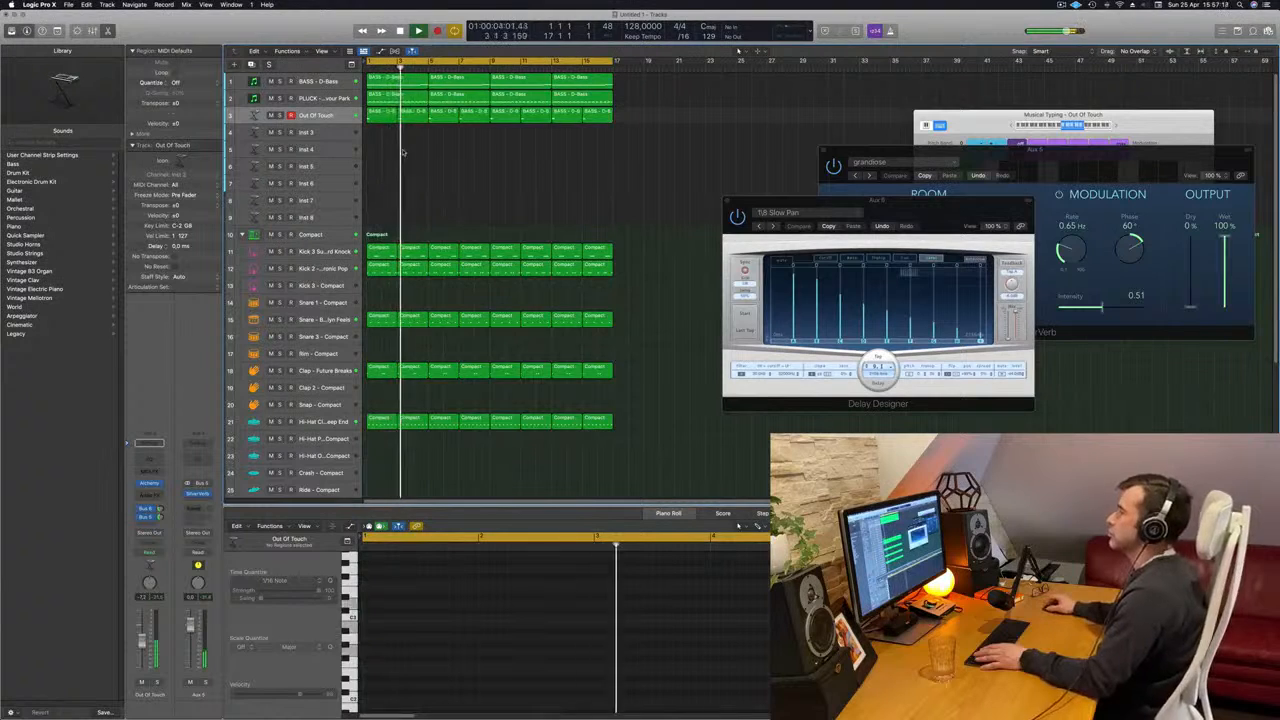
key("Return")
- Reopen Alchemy on the chord track, pause playback to try the Cutoff 1 control, and resume playing
left_click(313, 115)
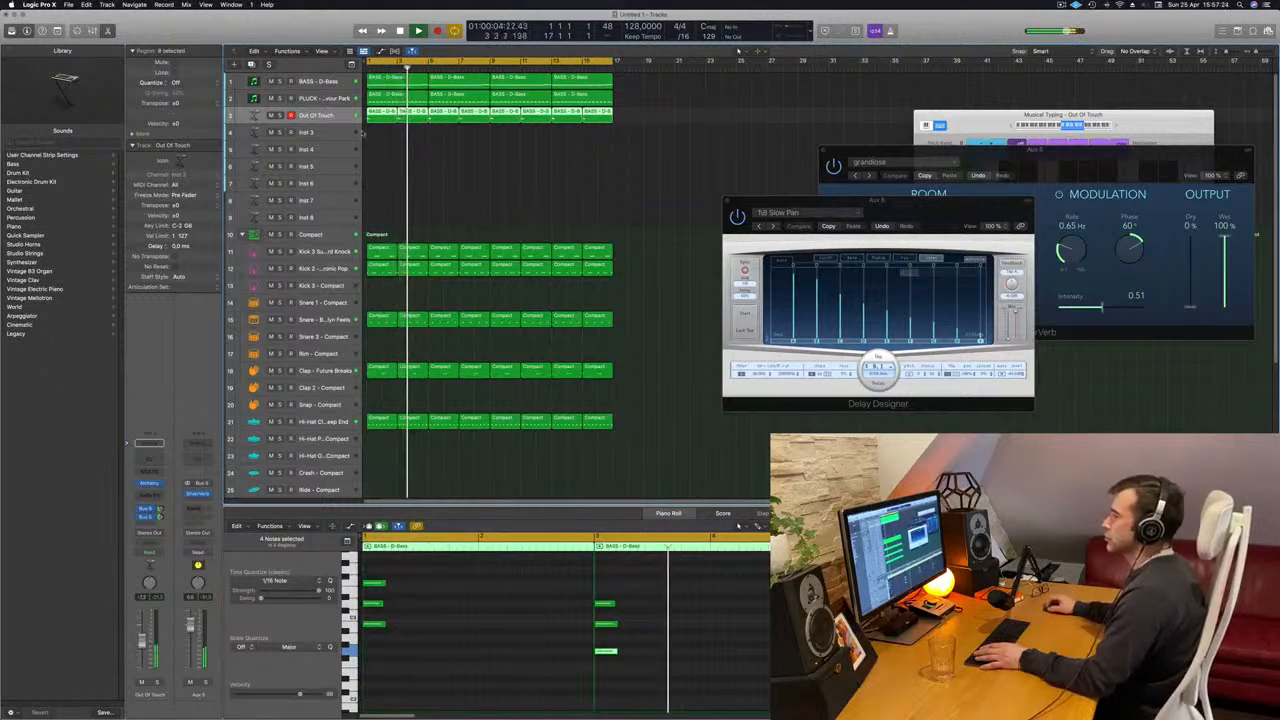
left_click(149, 483)
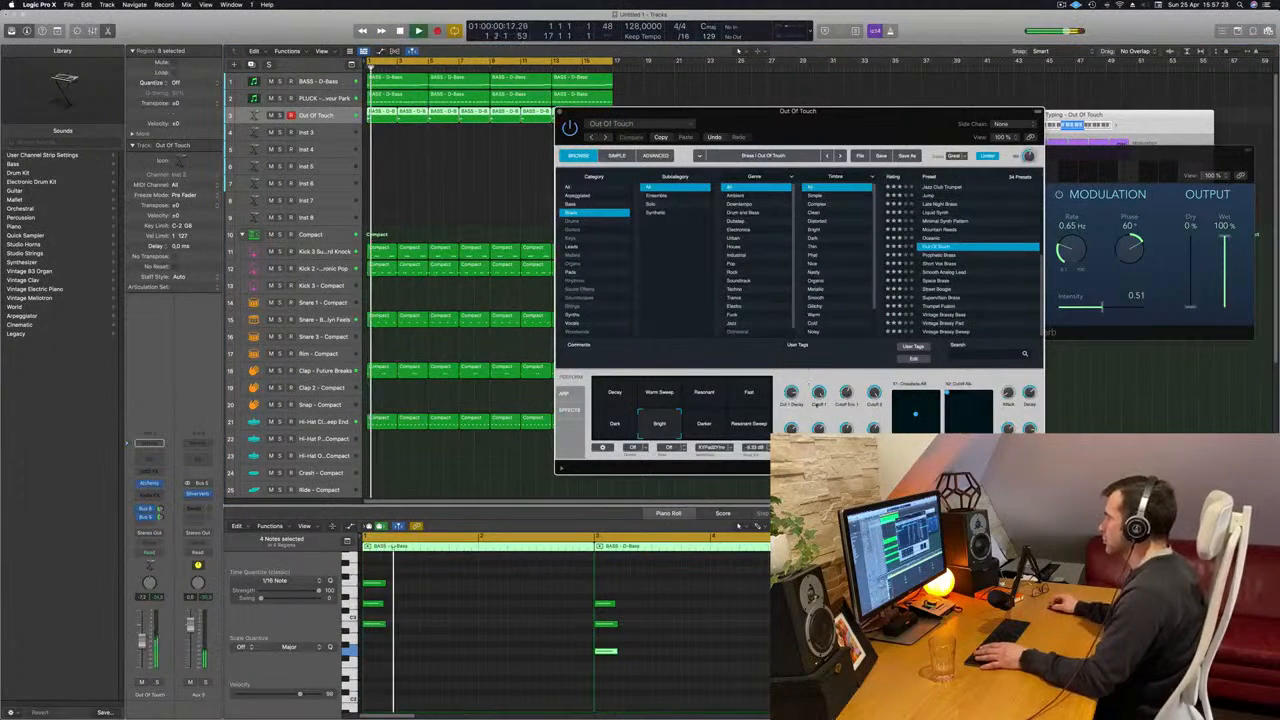
key("space")
left_click_drag(818, 412, 822, 421)
key("space")
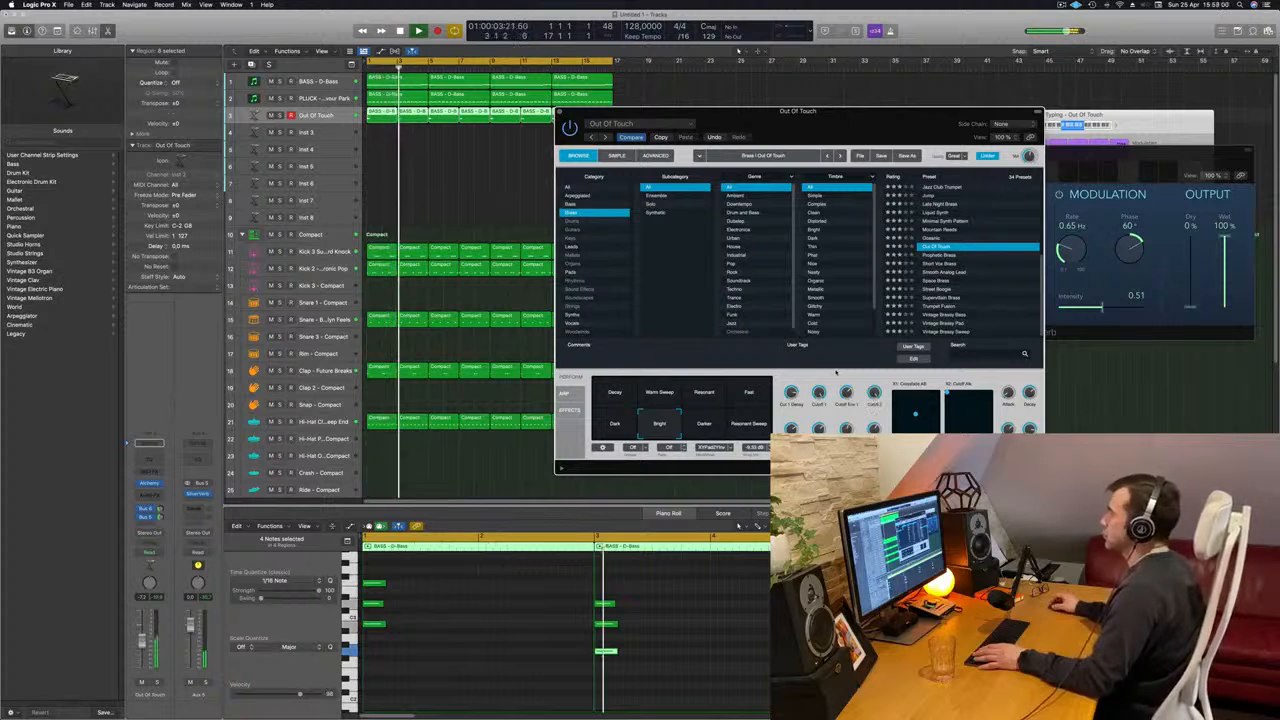
- Compare the Darker, Resonant Sweep and Decay snapshots, return Out Of Touch to Bright and close Alchemy
left_click(712, 424)
key("Return")
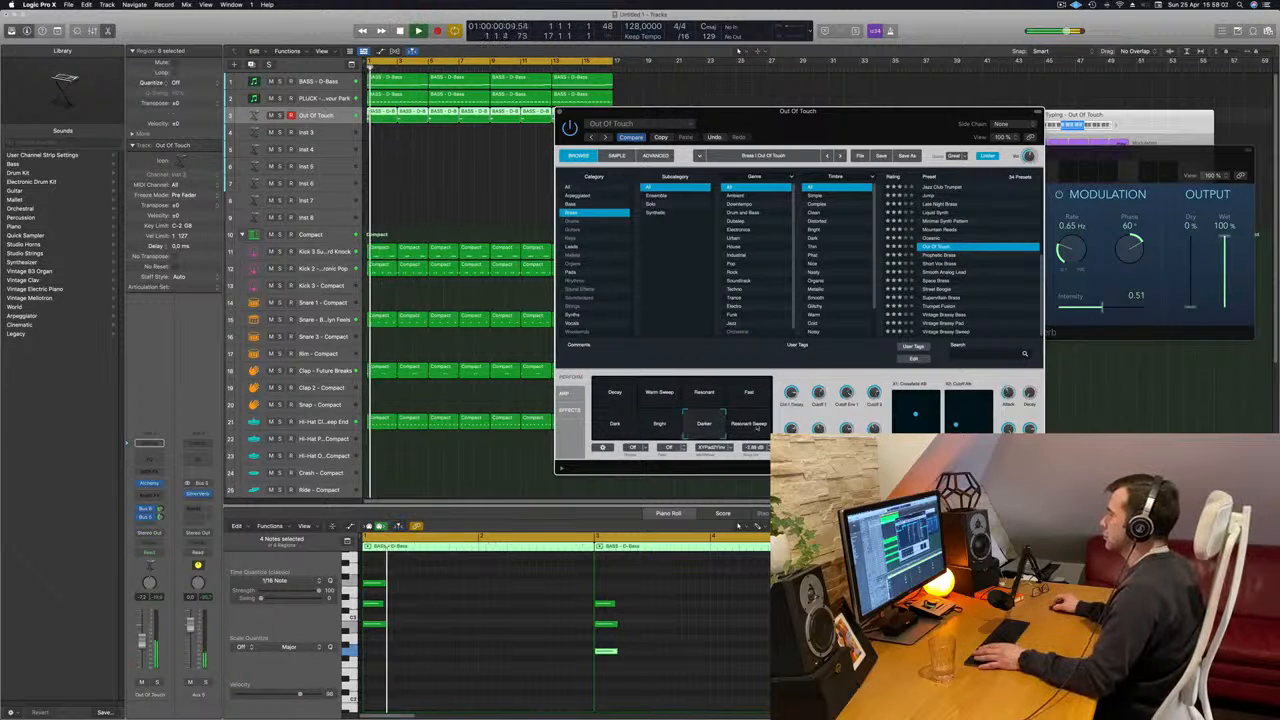
left_click(746, 425)
key("Return")
key("Return")
left_click(614, 392)
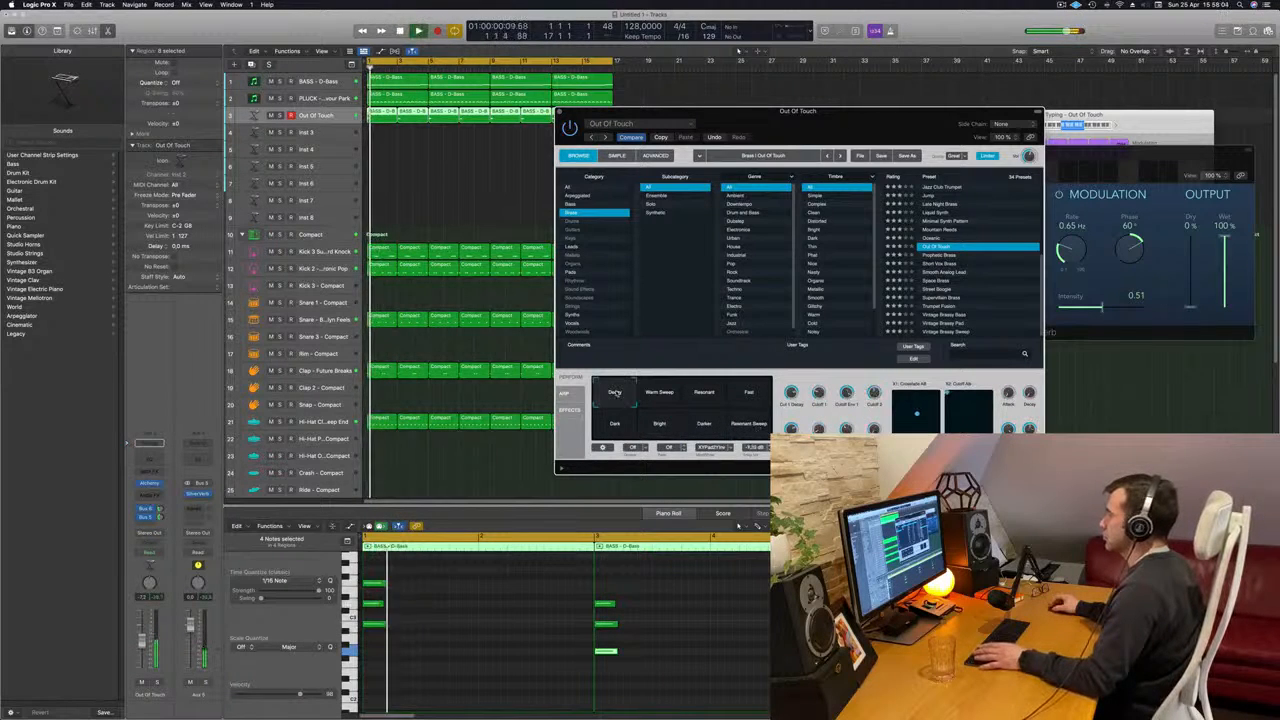
left_click(660, 429)
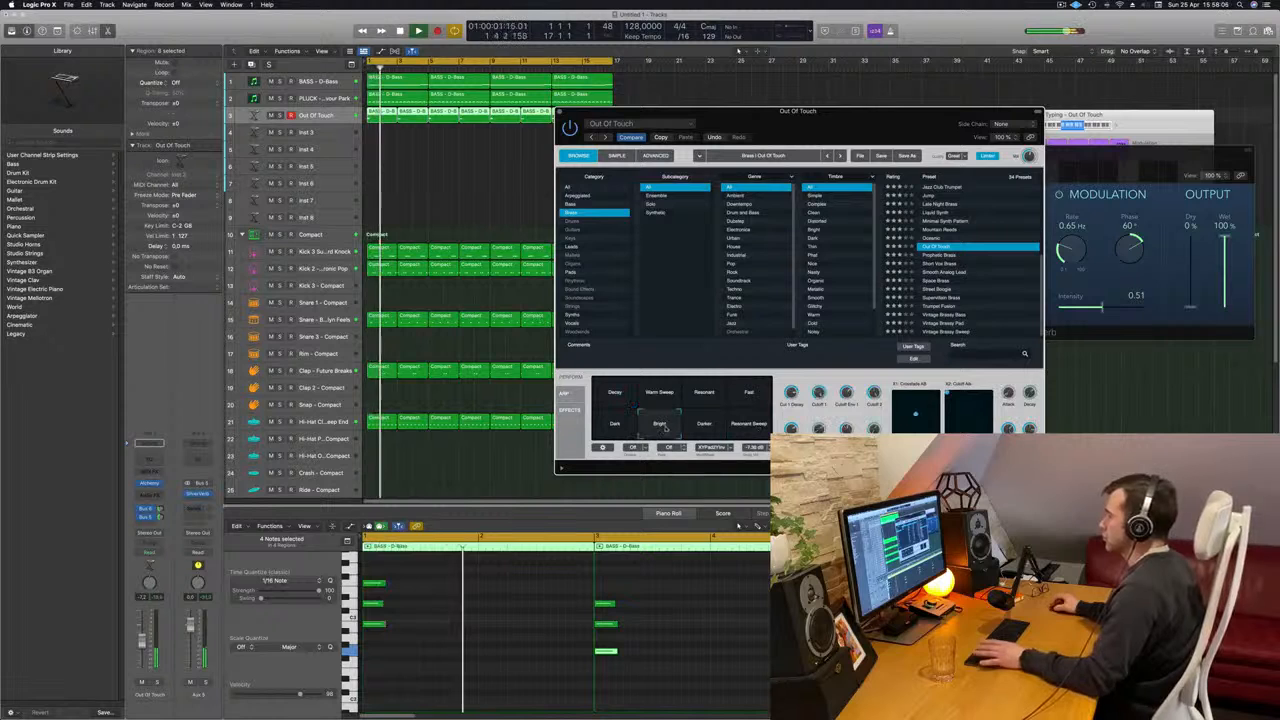
key("Return")
left_click_drag(848, 112, 896, 101)
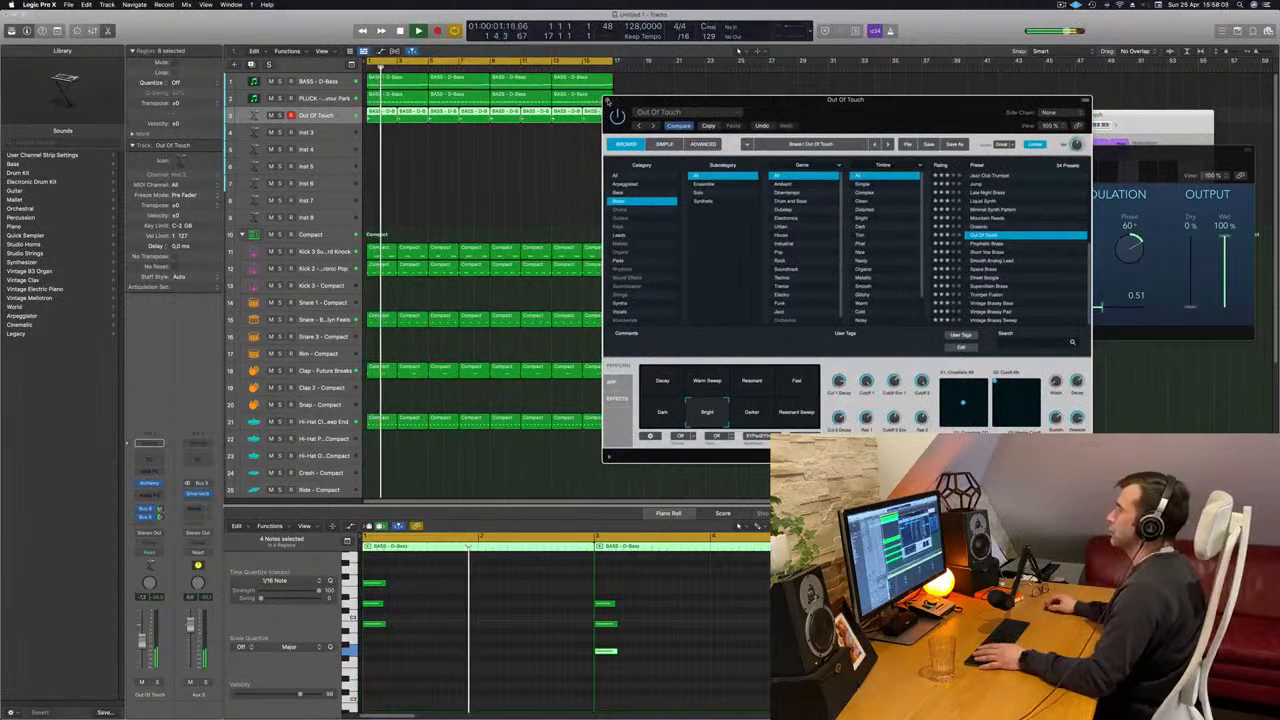
key("super+w")
- Restart playback from the beginning and fine-tune the delay and reverb send levels of the Out Of Touch track
key("Return")
left_click(487, 188)
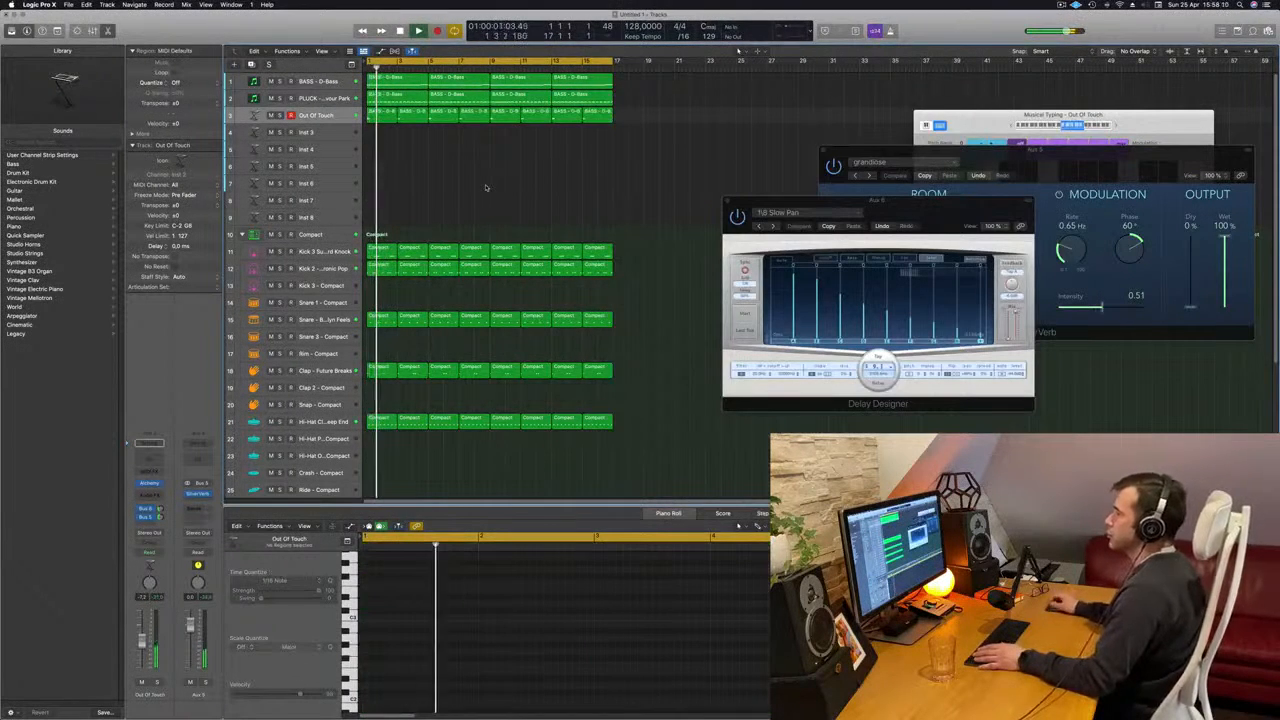
key("Return")
left_click_drag(160, 509, 160, 507)
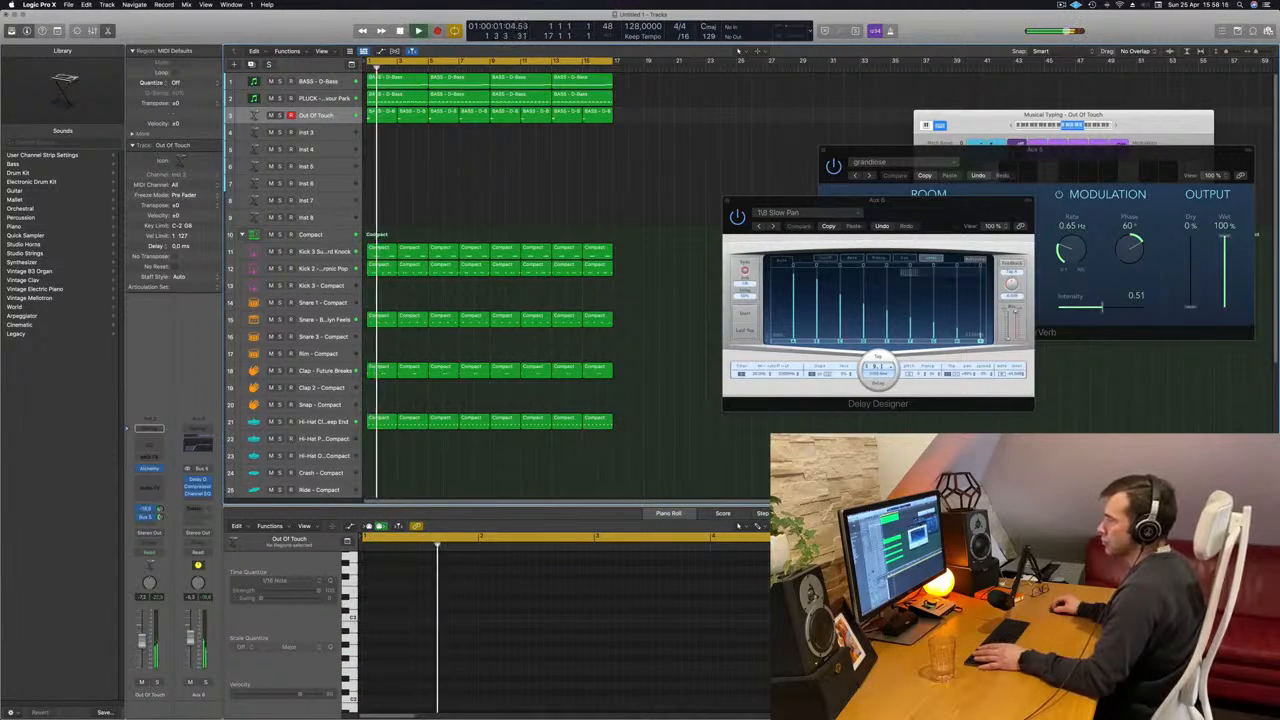
left_click_drag(160, 517, 160, 515)
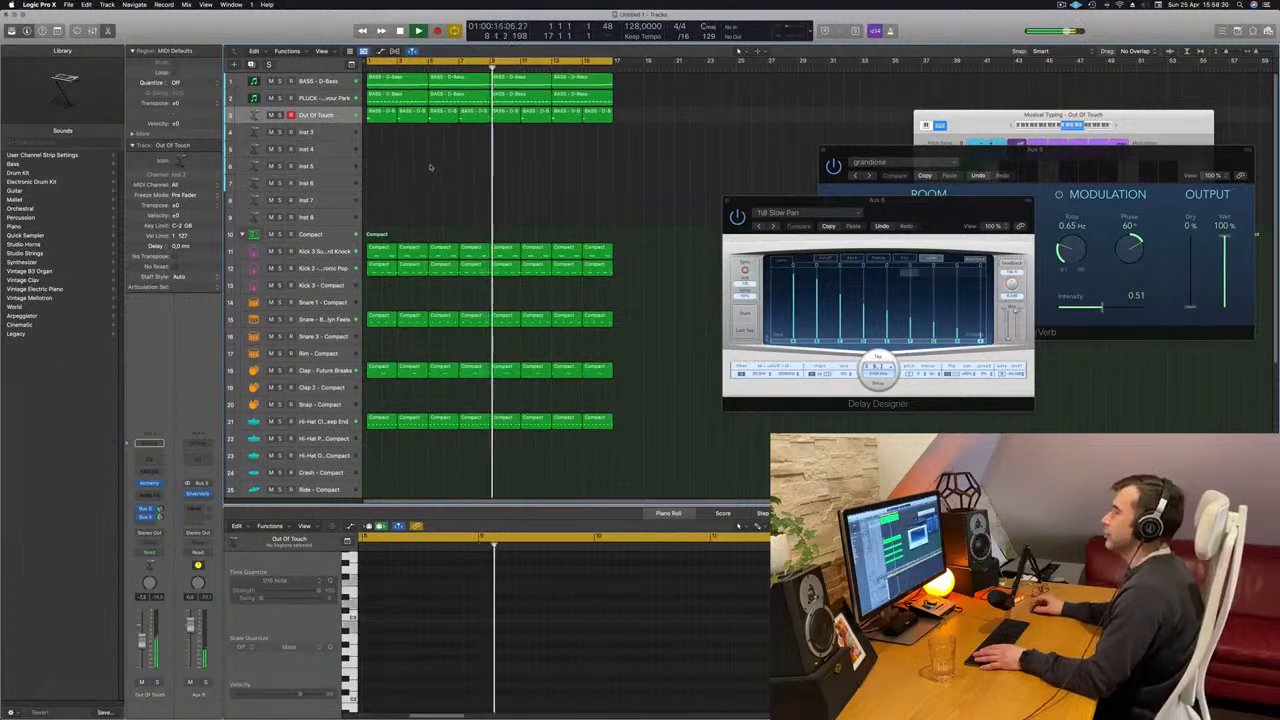
- Duplicate the BASS - D-Bass track with its instrument settings and copy its first four-bar region onto the new track
left_click(338, 132)
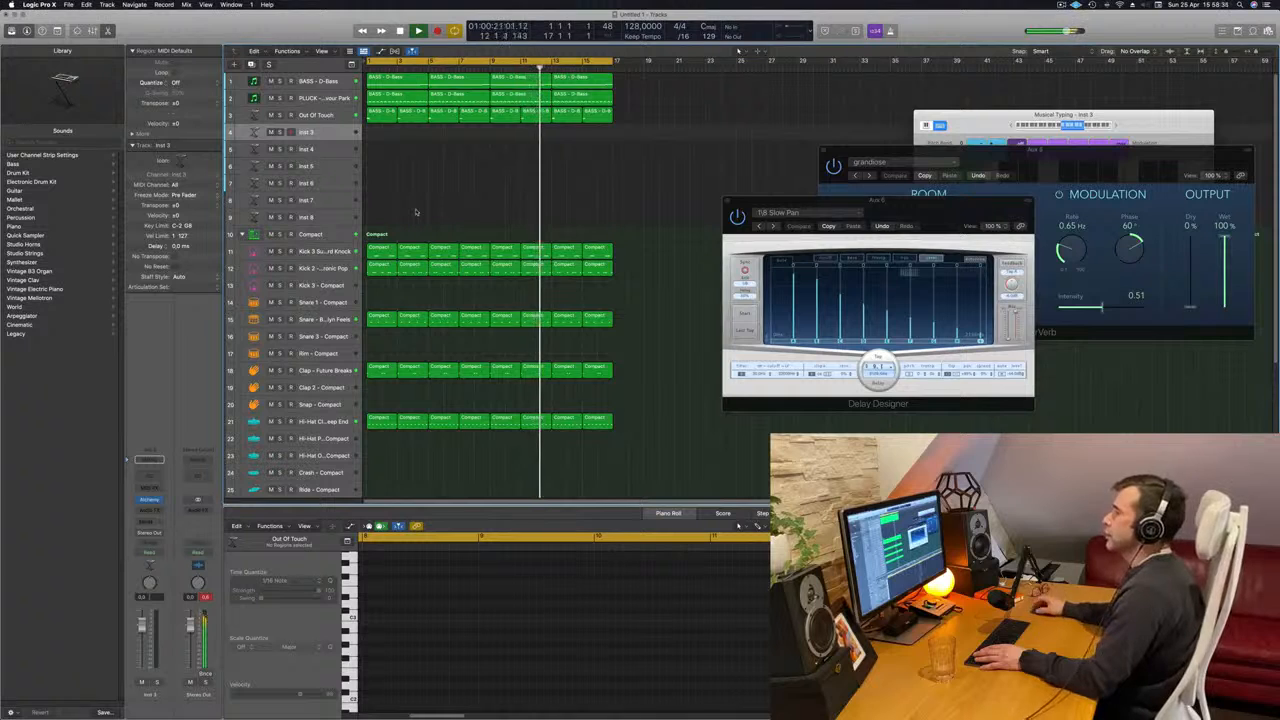
key("space")
key("space")
left_click(312, 81)
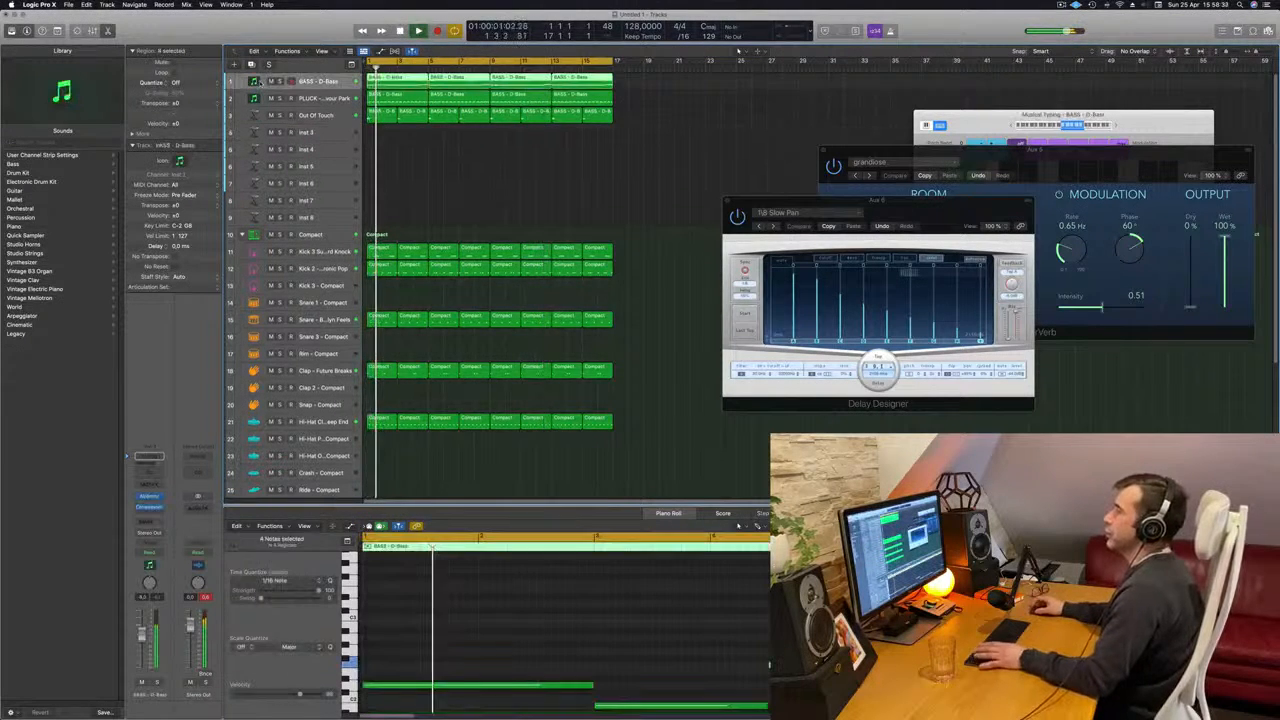
key("space")
key("space")
left_click(253, 65)
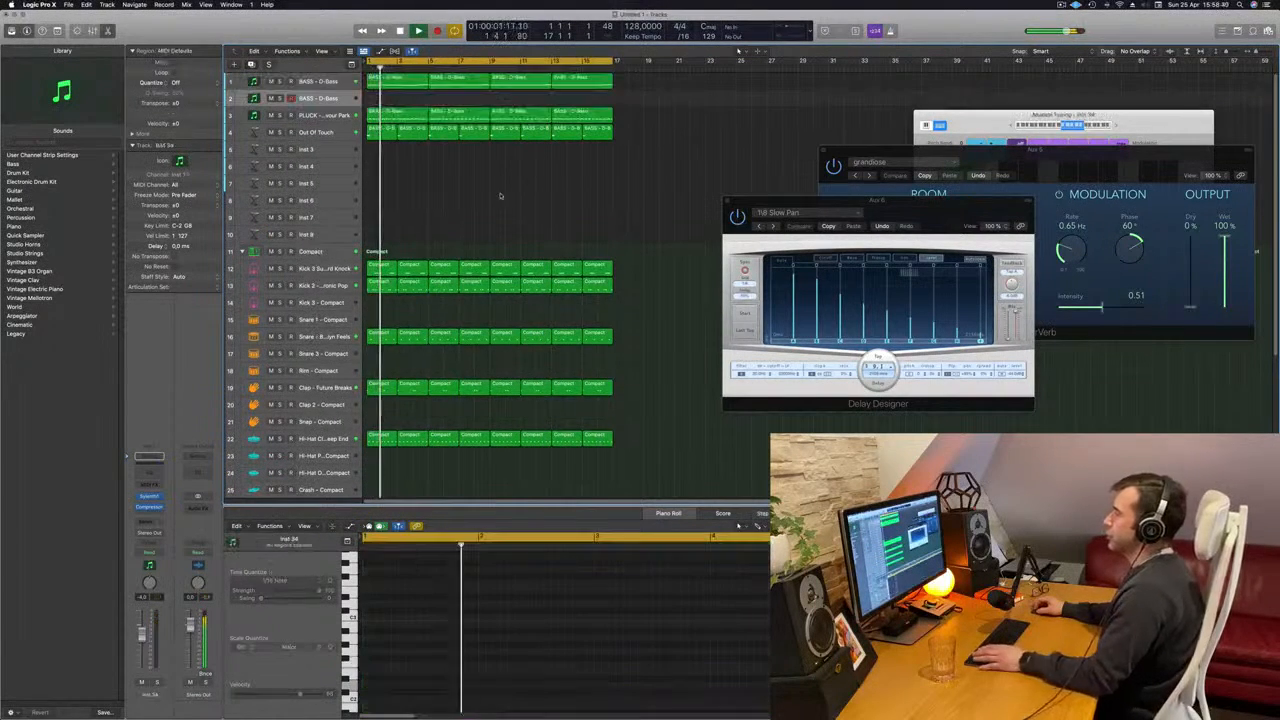
key("space")
left_click_drag(396, 84, 396, 101)
- Shorten the two long notes in the copied bass region to eighth notes at their original start positions
scroll(480, 633, "down", 3)
scroll(517, 600, "down", 4)
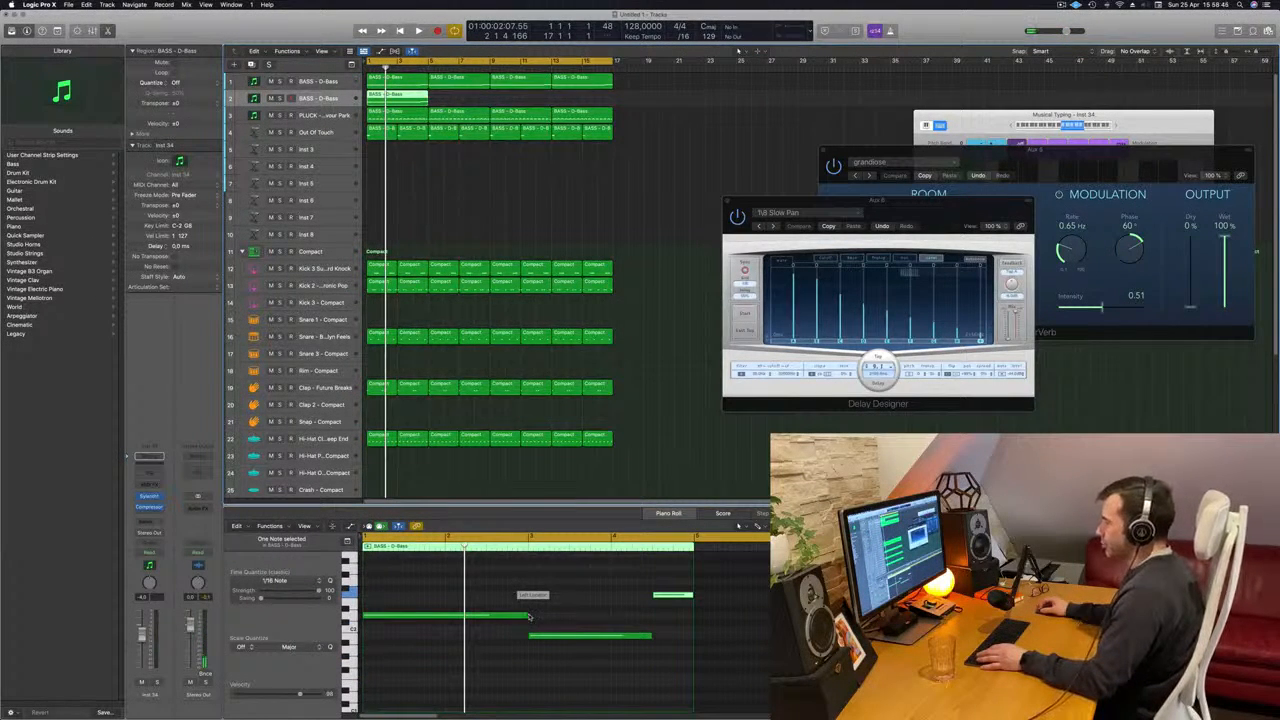
left_click_drag(527, 614, 369, 622)
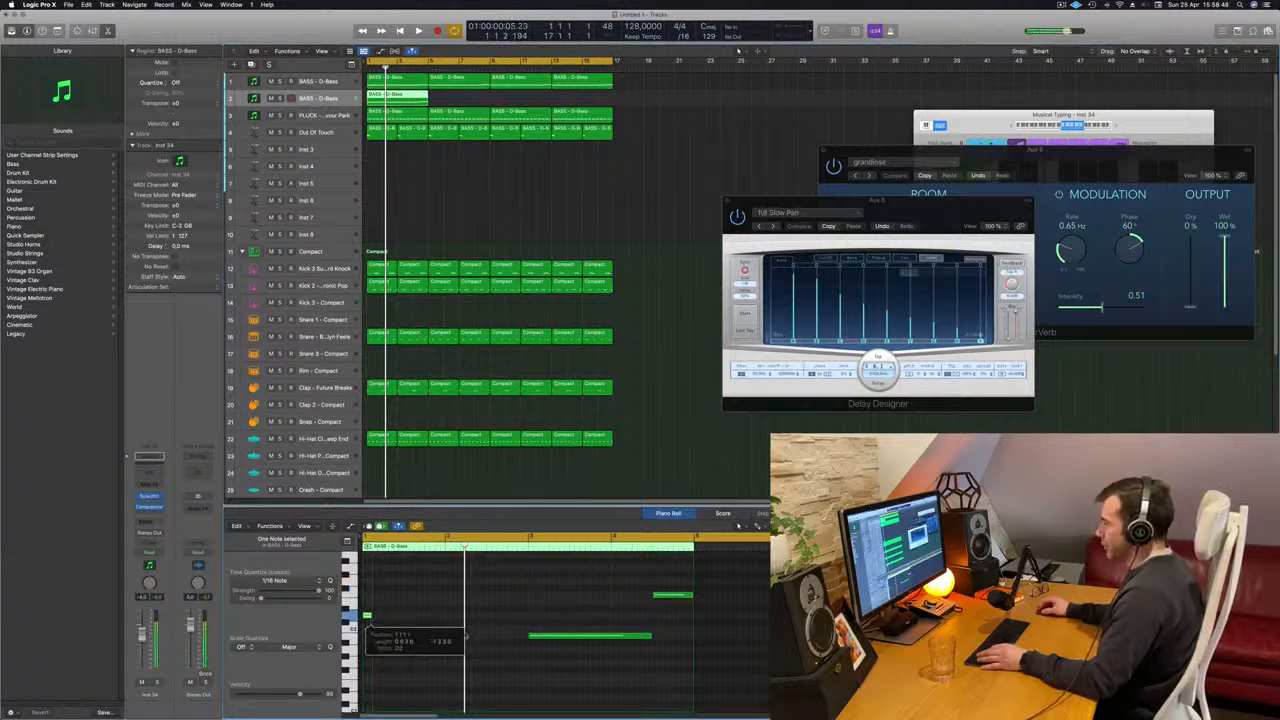
left_click(646, 637)
left_click_drag(651, 636, 536, 639)
- Duplicate the shortened bass notes directly behind the originals, including the higher note in bar 4
scroll(420, 639, "up", 2)
scroll(422, 639, "up", 3)
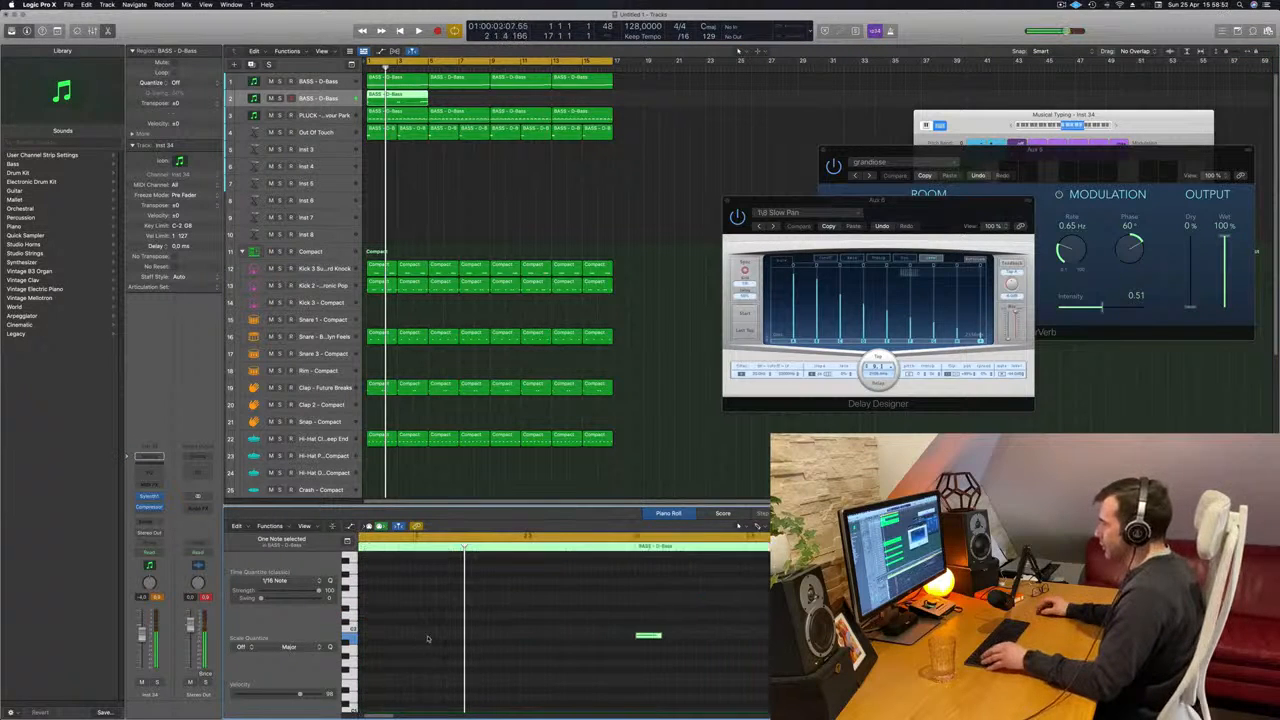
scroll(440, 634, "left", 4)
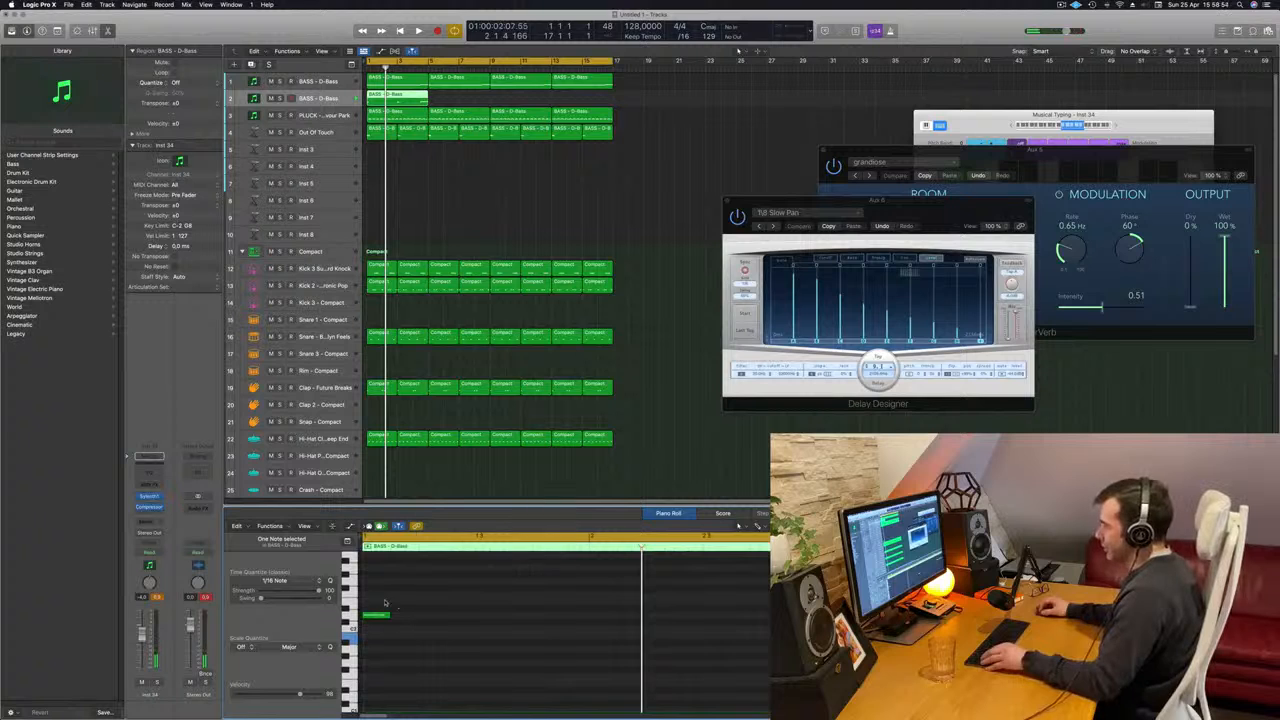
left_click_drag(379, 600, 785, 658)
scroll(398, 622, "down", 4)
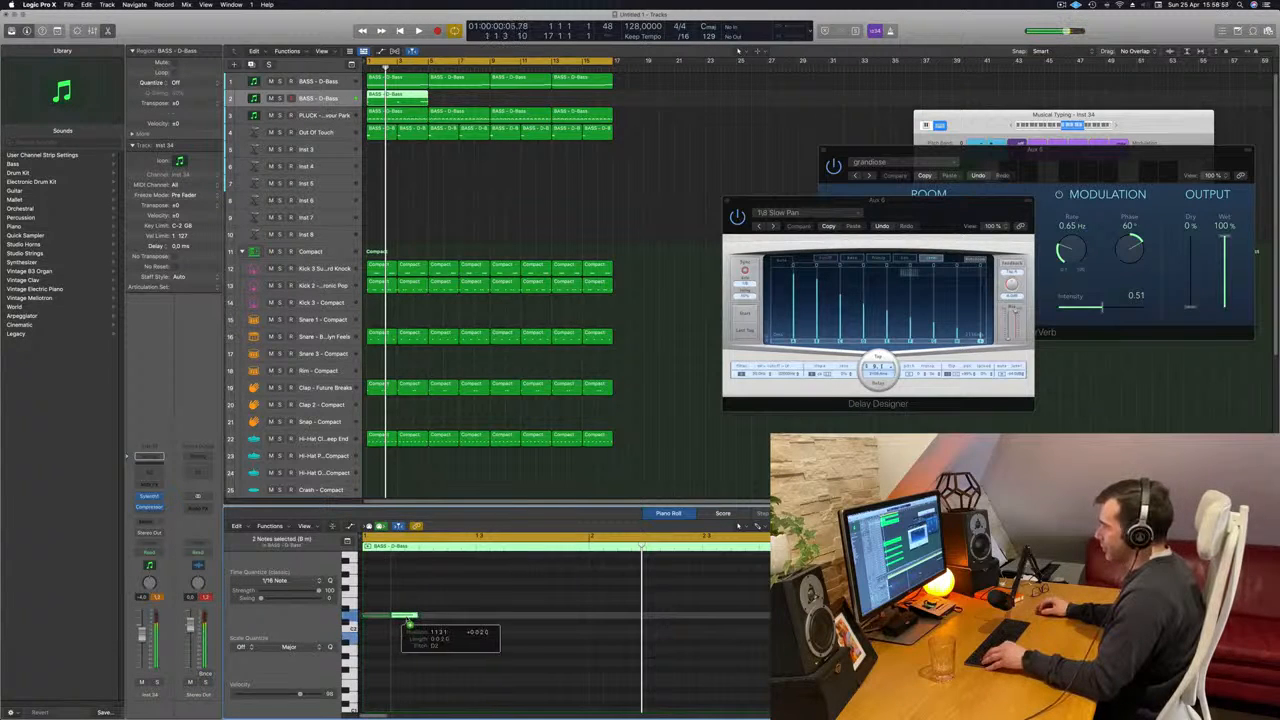
key("Right")
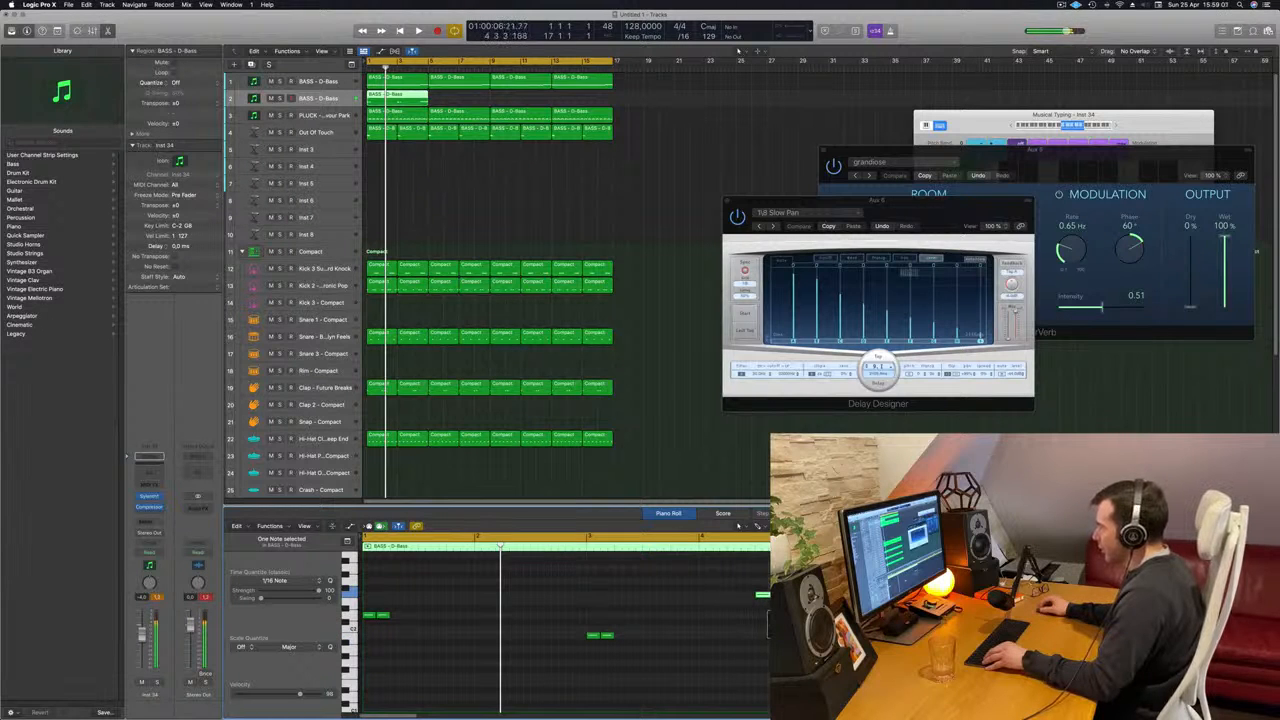
left_click_drag(767, 595, 787, 595)
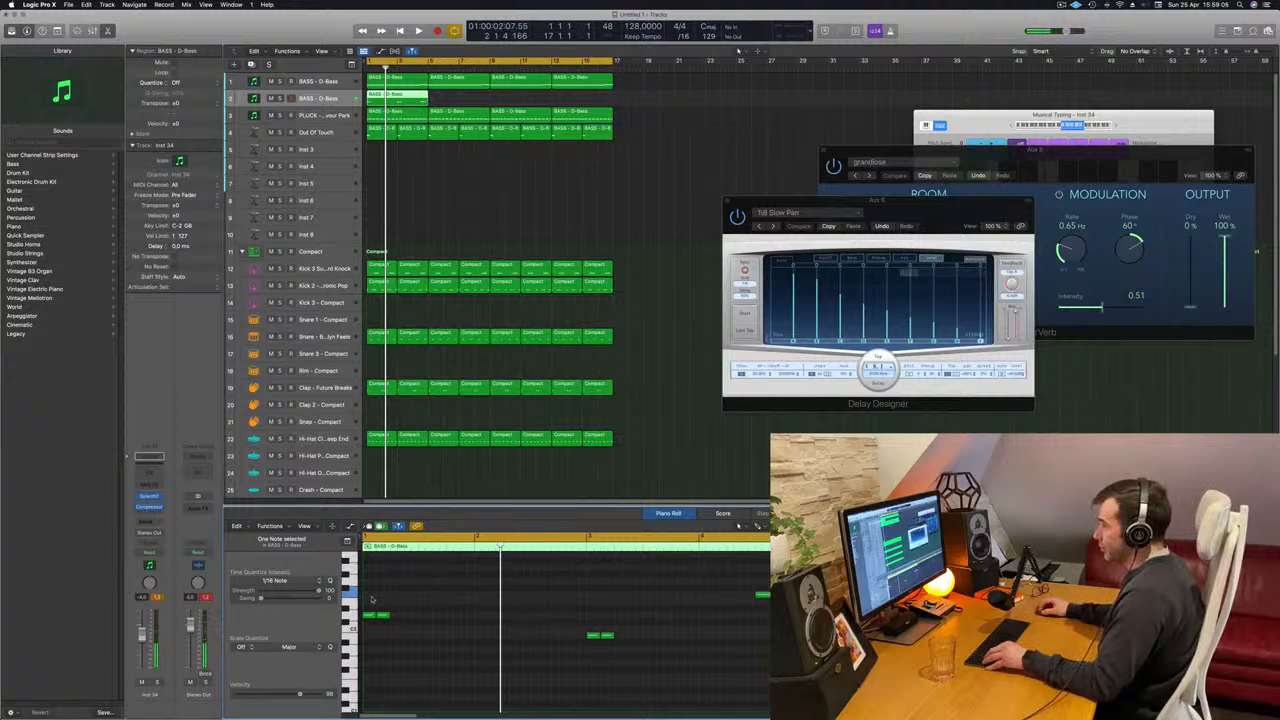
- Move the second note of each bass pair a sixteenth later to leave a gap between the notes
scroll(386, 614, "up", 5)
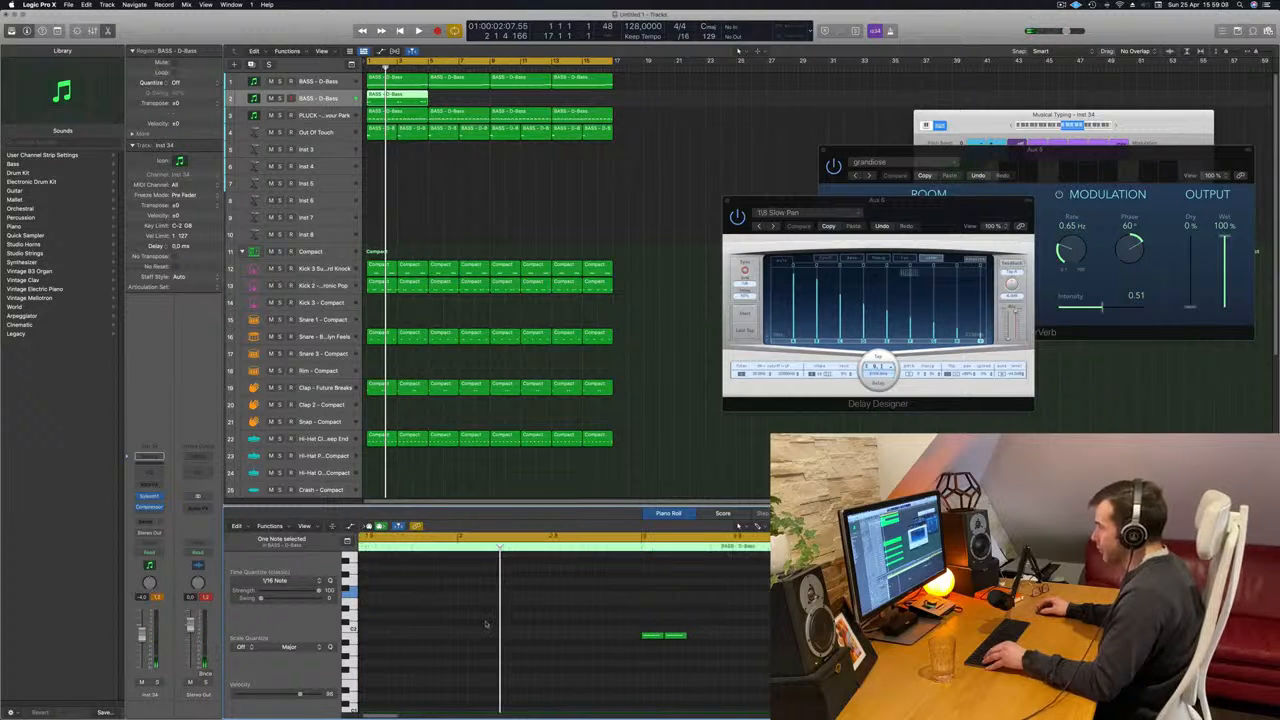
scroll(486, 625, "left", 5)
scroll(466, 625, "down", 1)
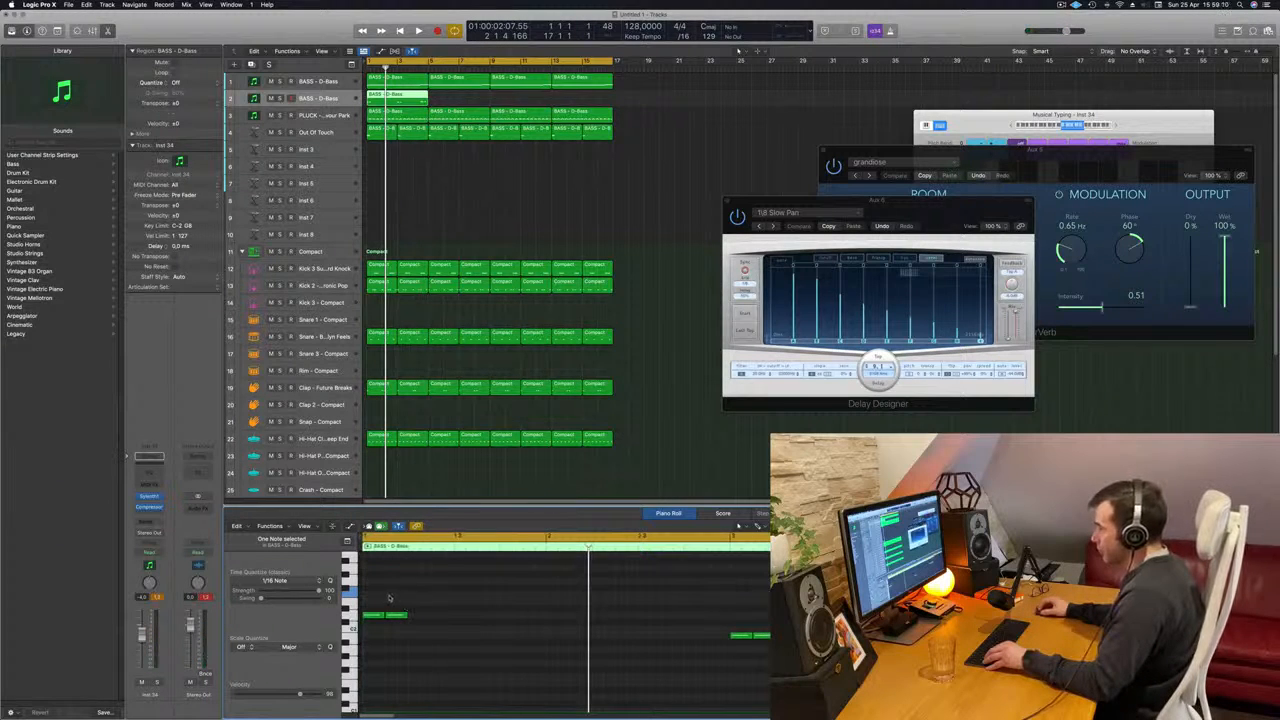
left_click_drag(399, 616, 411, 616)
left_click_drag(771, 636, 783, 636)
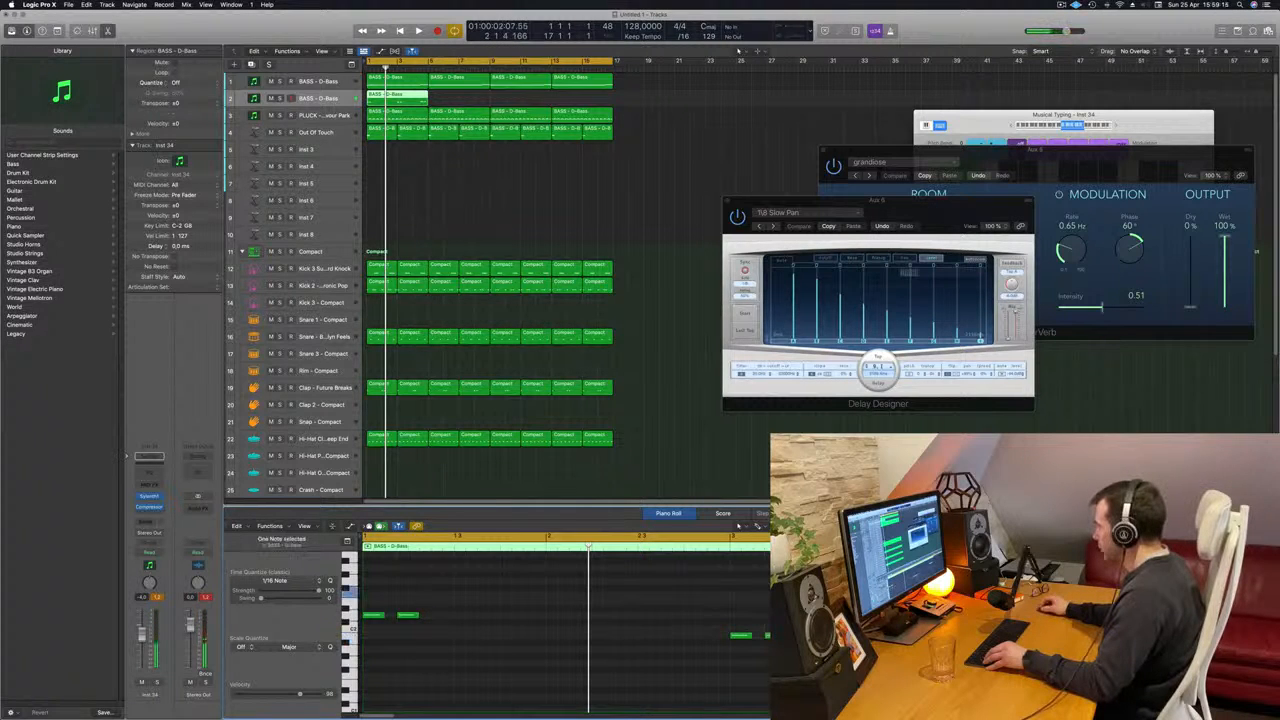
left_click_drag(1043, 594, 1041, 596)
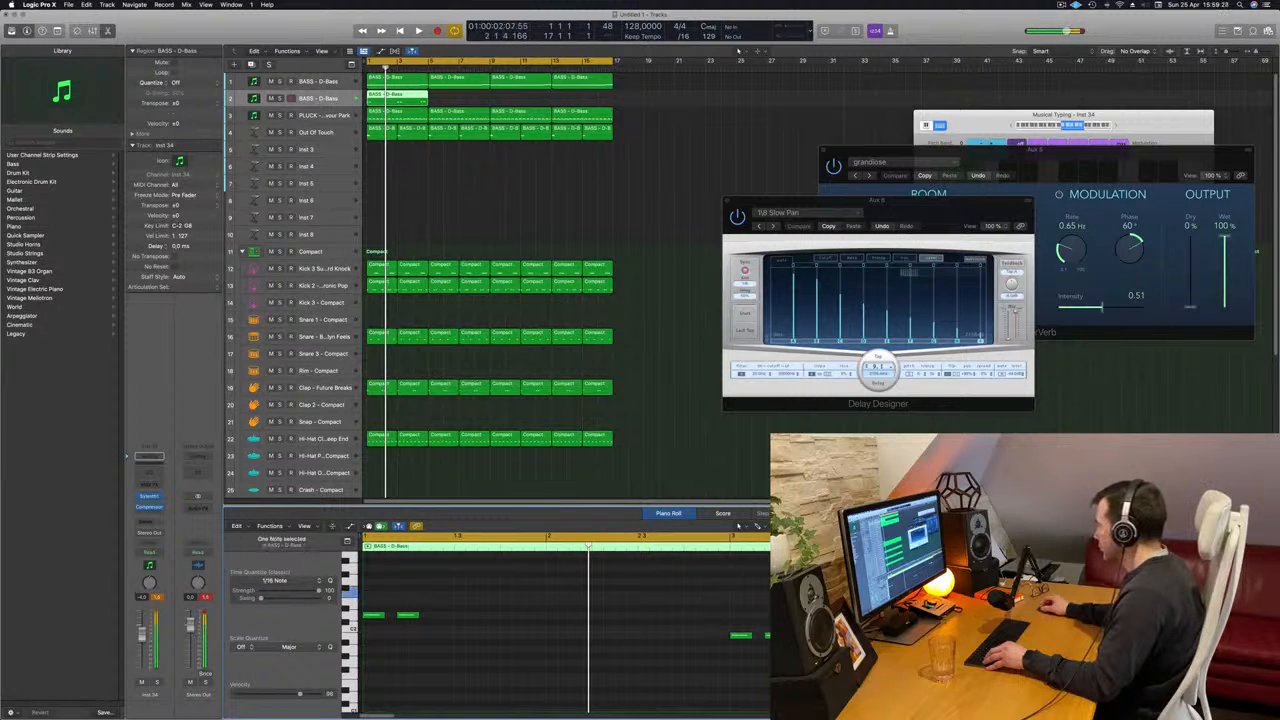
left_click_drag(1070, 594, 1085, 594)
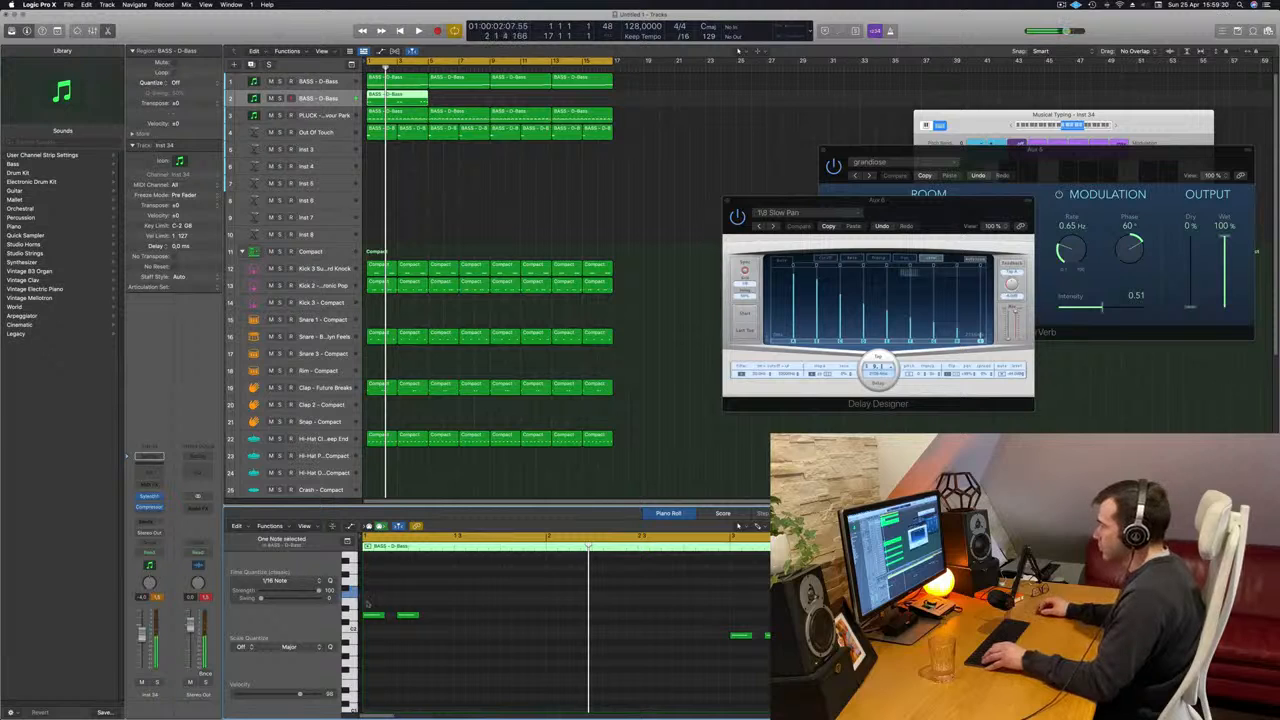
- Repeat the spaced bass notes to fill the region and trim the region's overhang back to four bars
left_click_drag(850, 651, 752, 616)
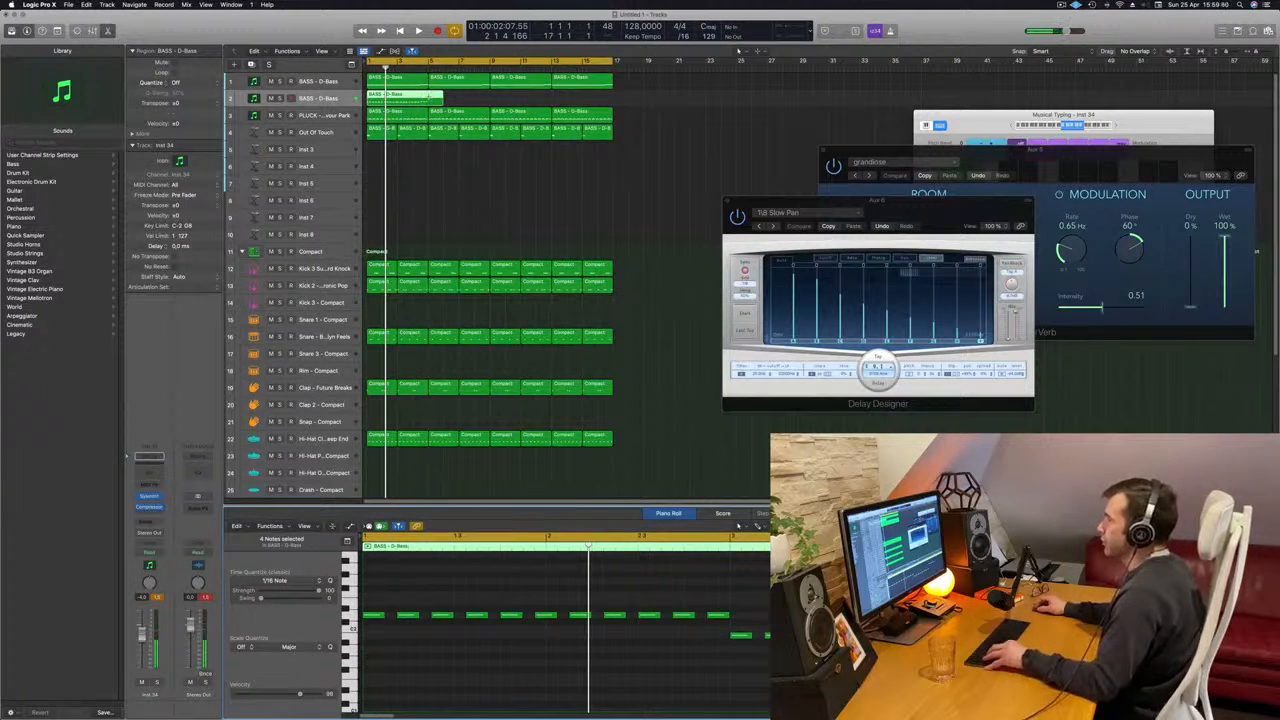
double_click(429, 98, "super")
key("BackSpace")
left_click(397, 99)
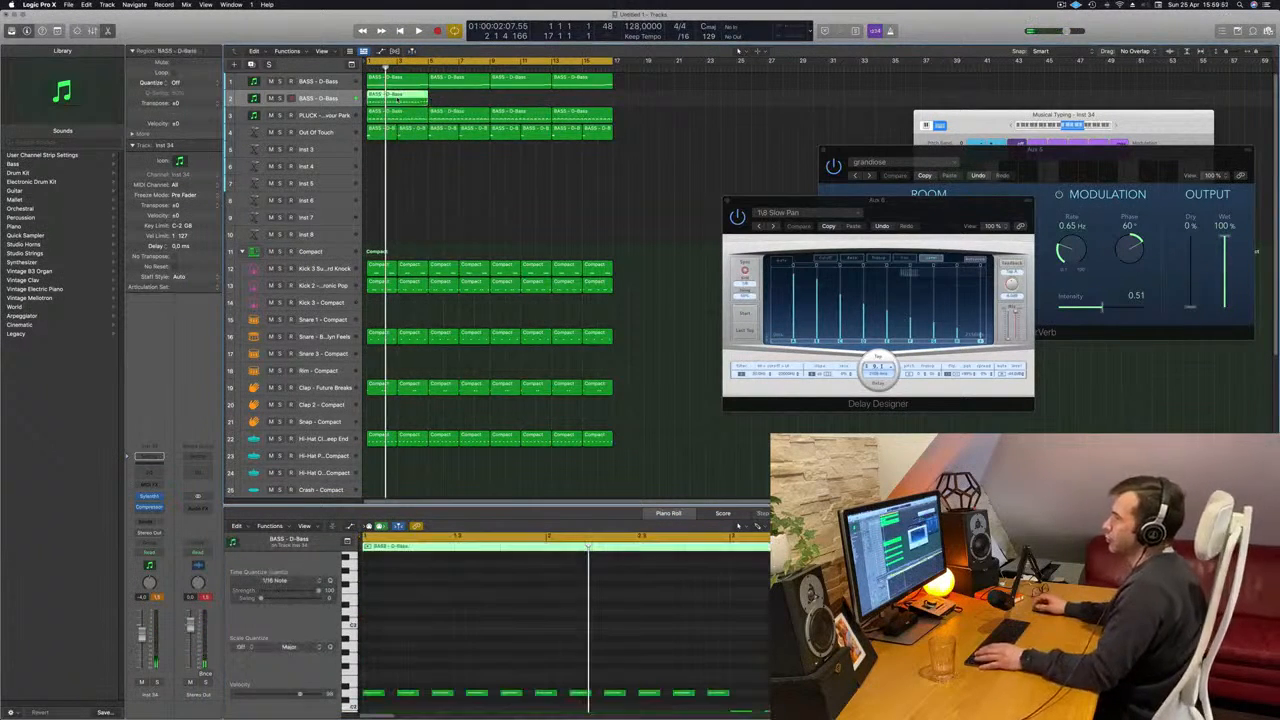
- Play the new bass pattern from the beginning with the original D-Bass track muted, and stop playback after checking it
key("Return")
key("space")
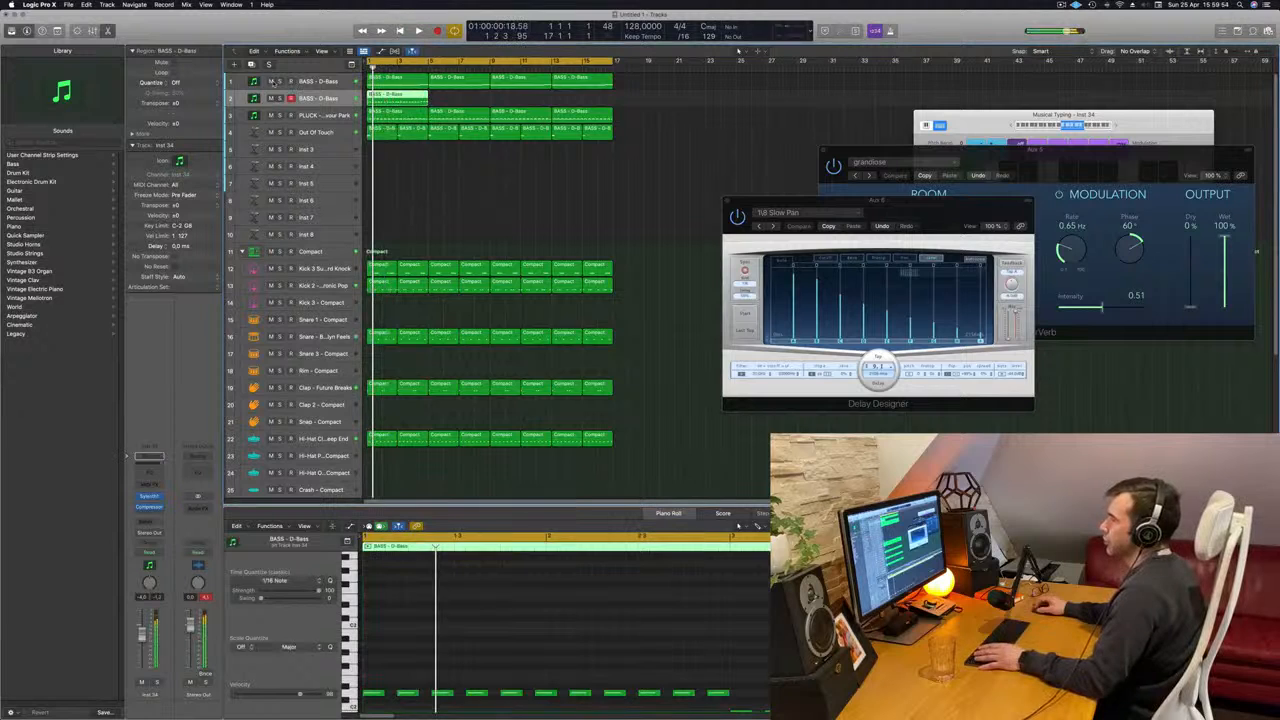
left_click(271, 82)
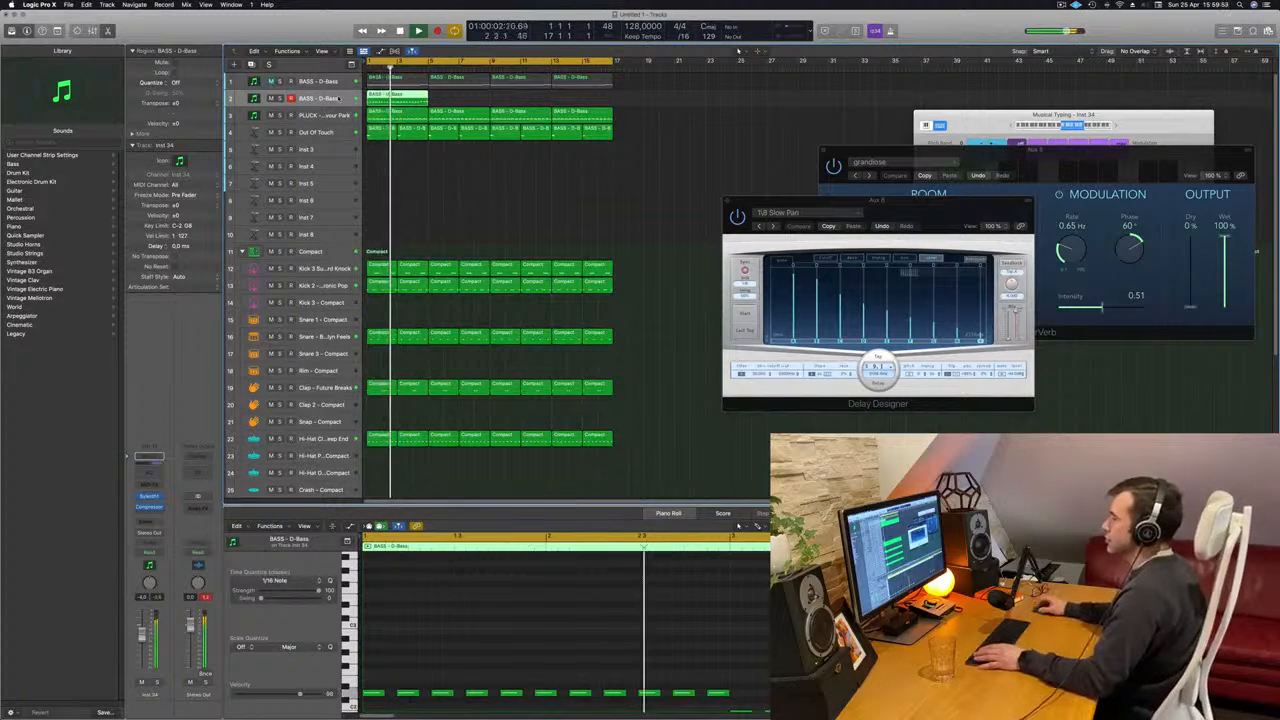
scroll(761, 590, "down", 3)
scroll(761, 590, "down", 2)
scroll(393, 96, "down", 2)
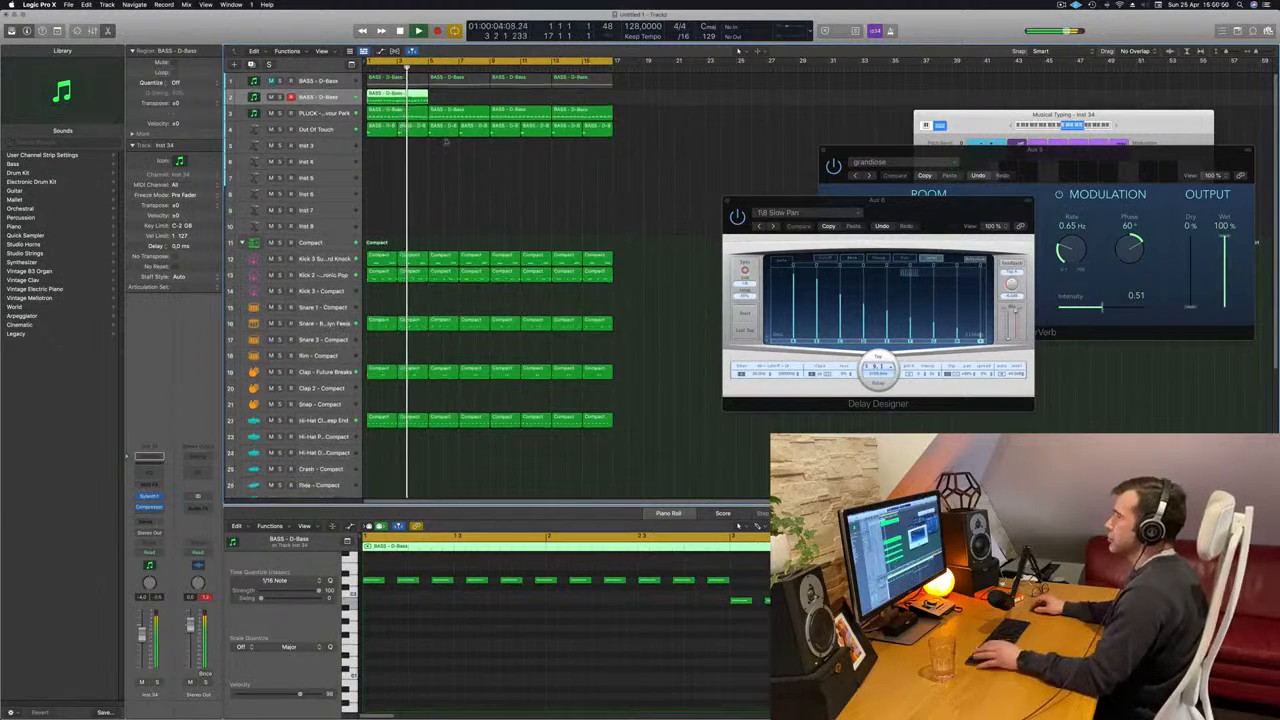
key("space")
- Copy the new bass region along its track to fill all 16 bars and start playback
left_click_drag(395, 96, 524, 97)
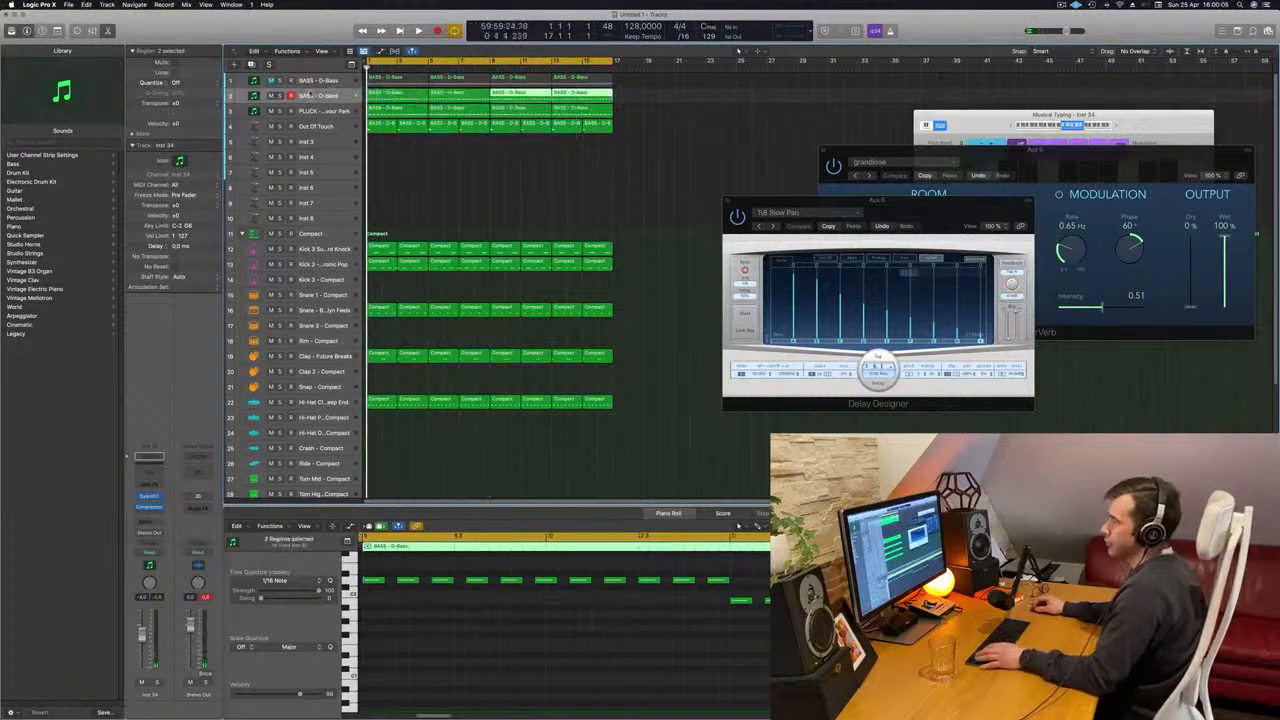
left_click(333, 96)
key("space")
- Replace the duplicated bass track's Sylenth1 with Arturia Modular V and move its window clear of the track list
left_click(159, 495)
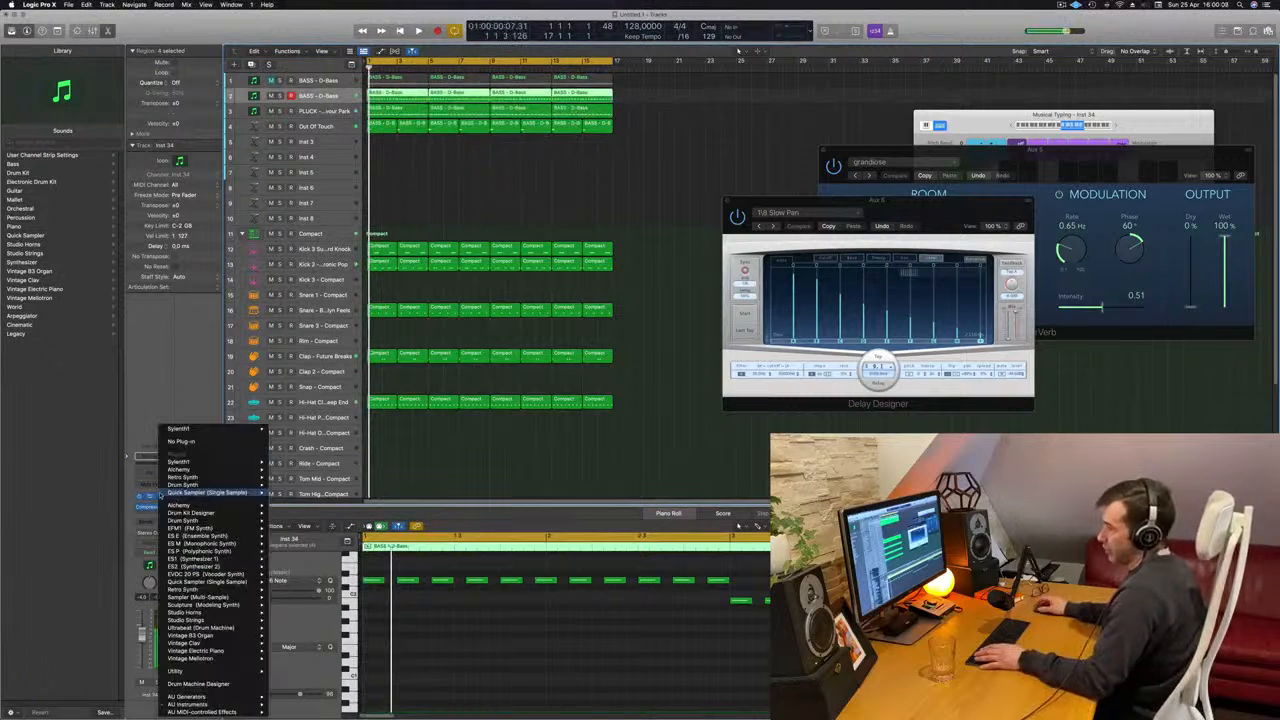
mouse_move(236, 712)
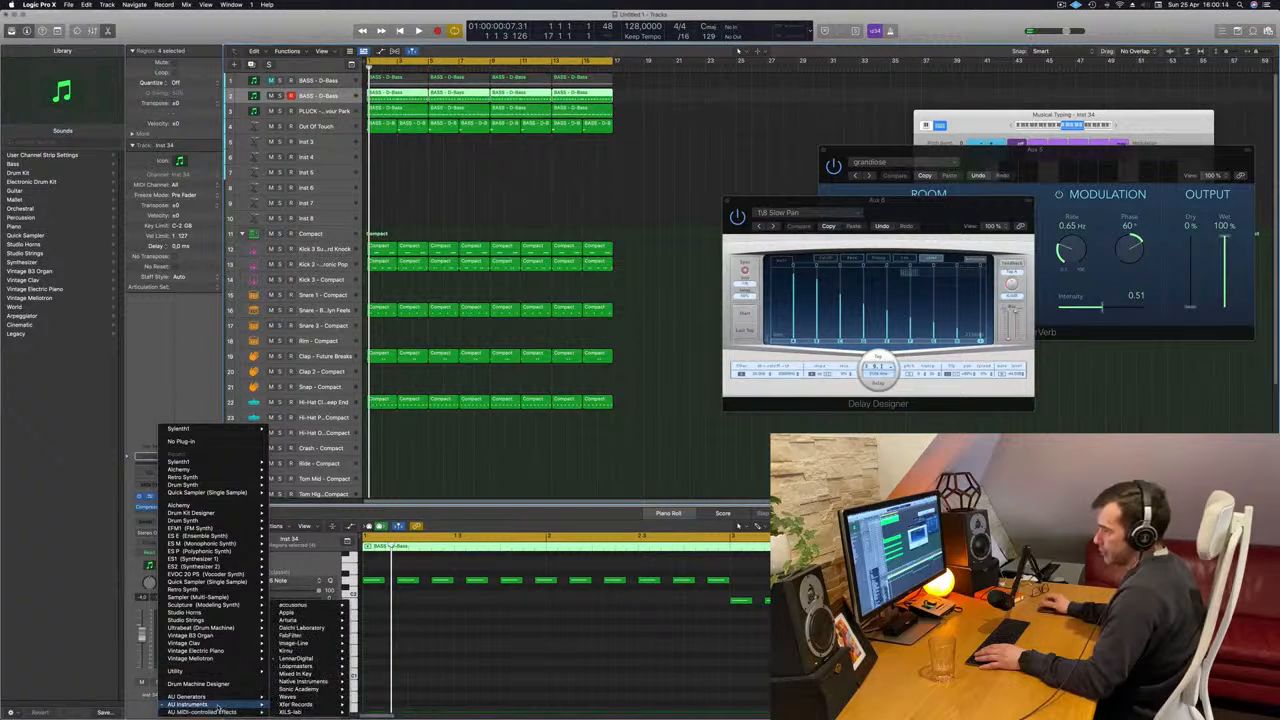
mouse_move(292, 620)
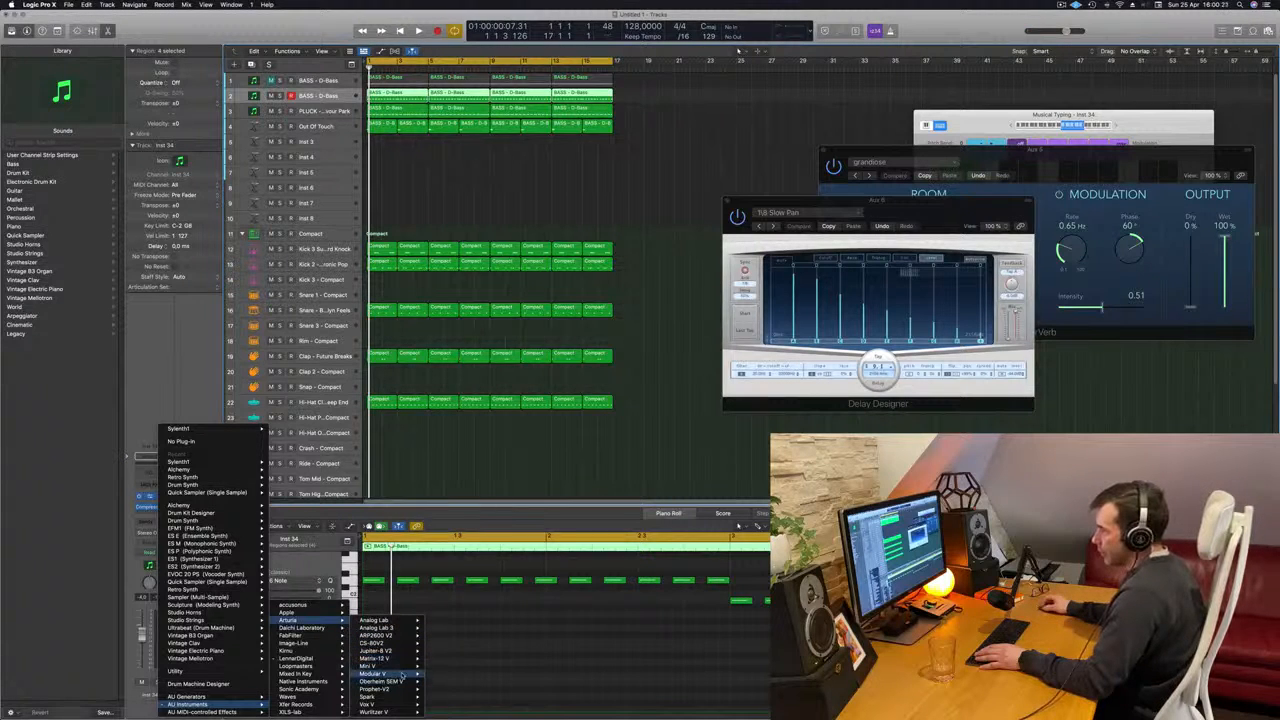
left_click(440, 675)
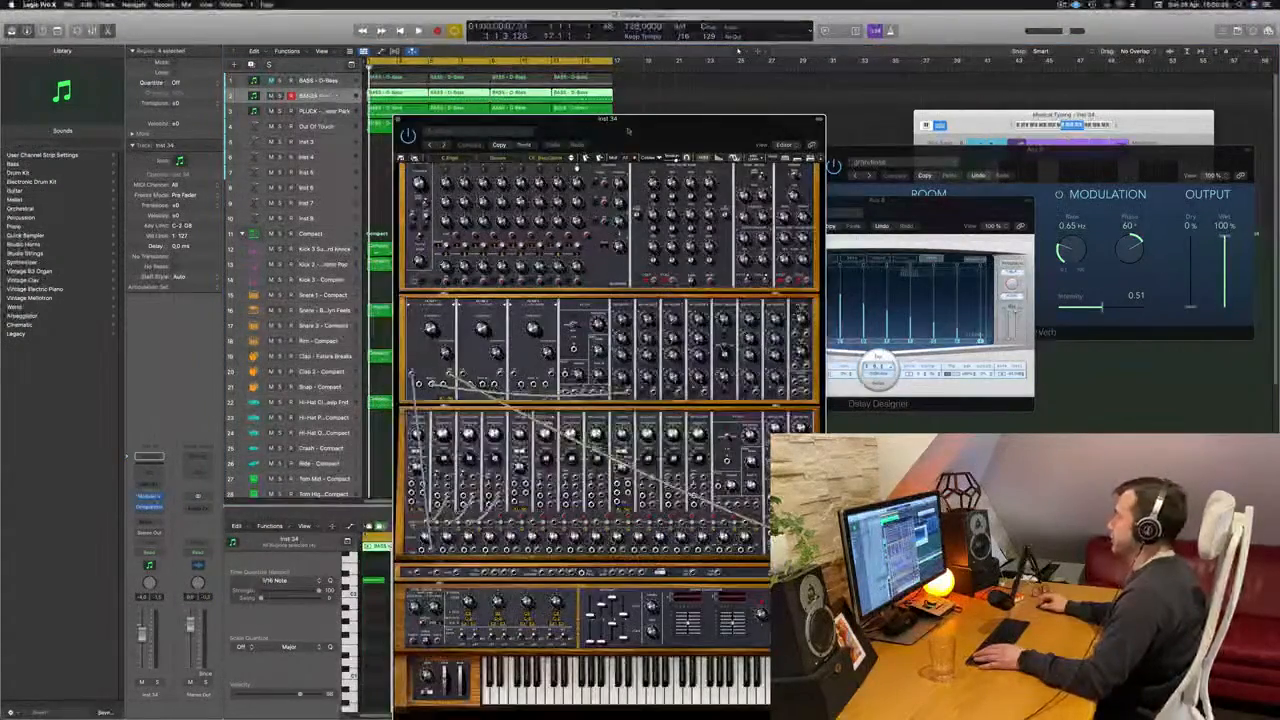
left_click_drag(632, 121, 772, 101)
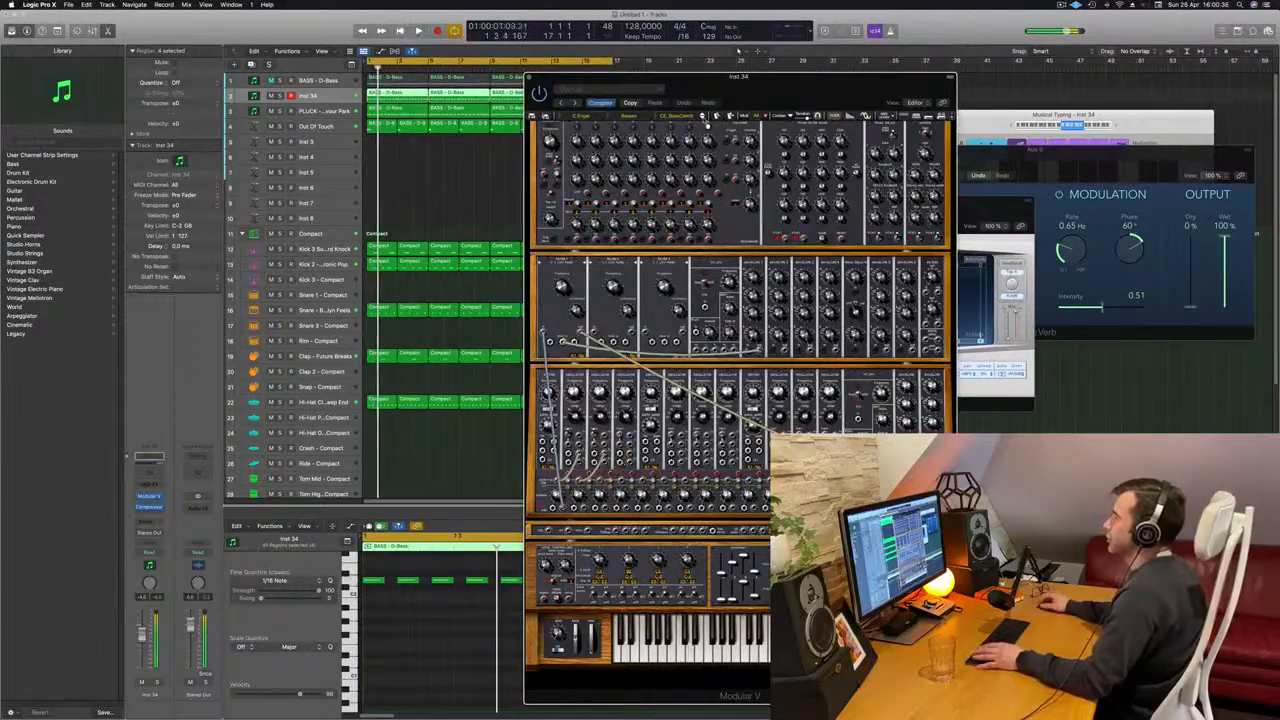
- Audition Modular V presets during playback and load a different one from the Basses category of the All bank
left_click(705, 119)
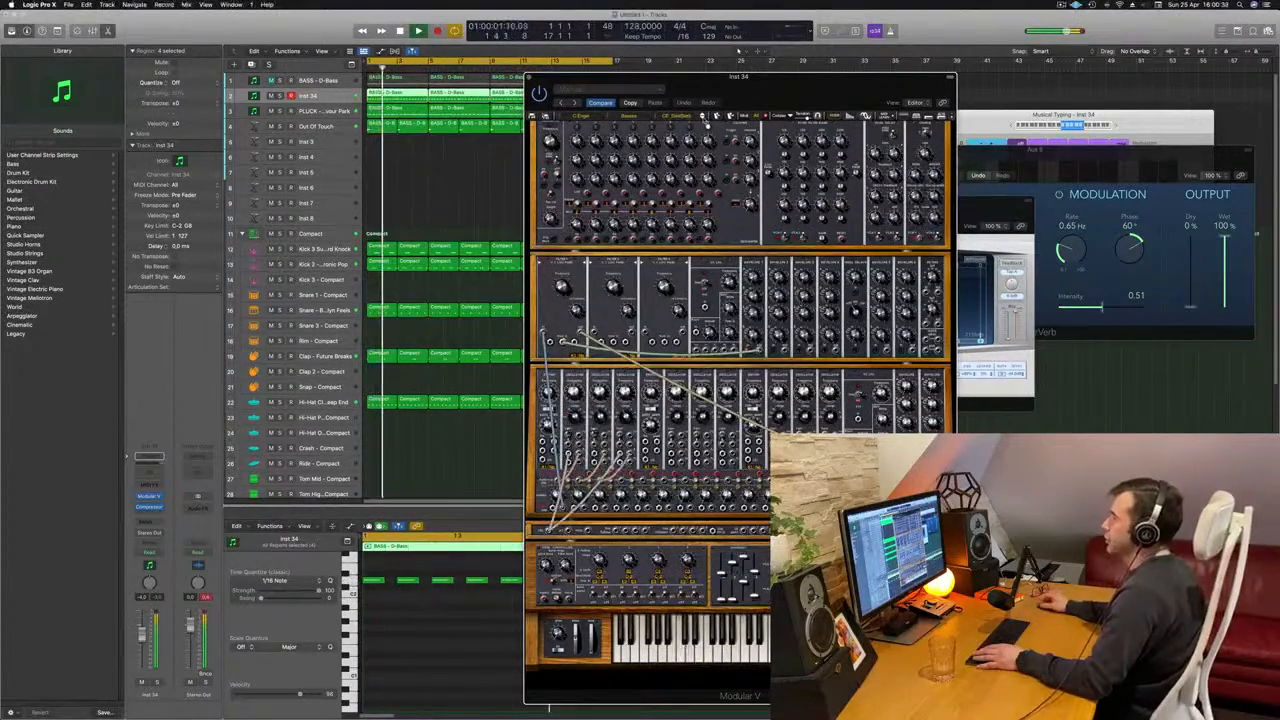
left_click_drag(707, 123, 754, 108)
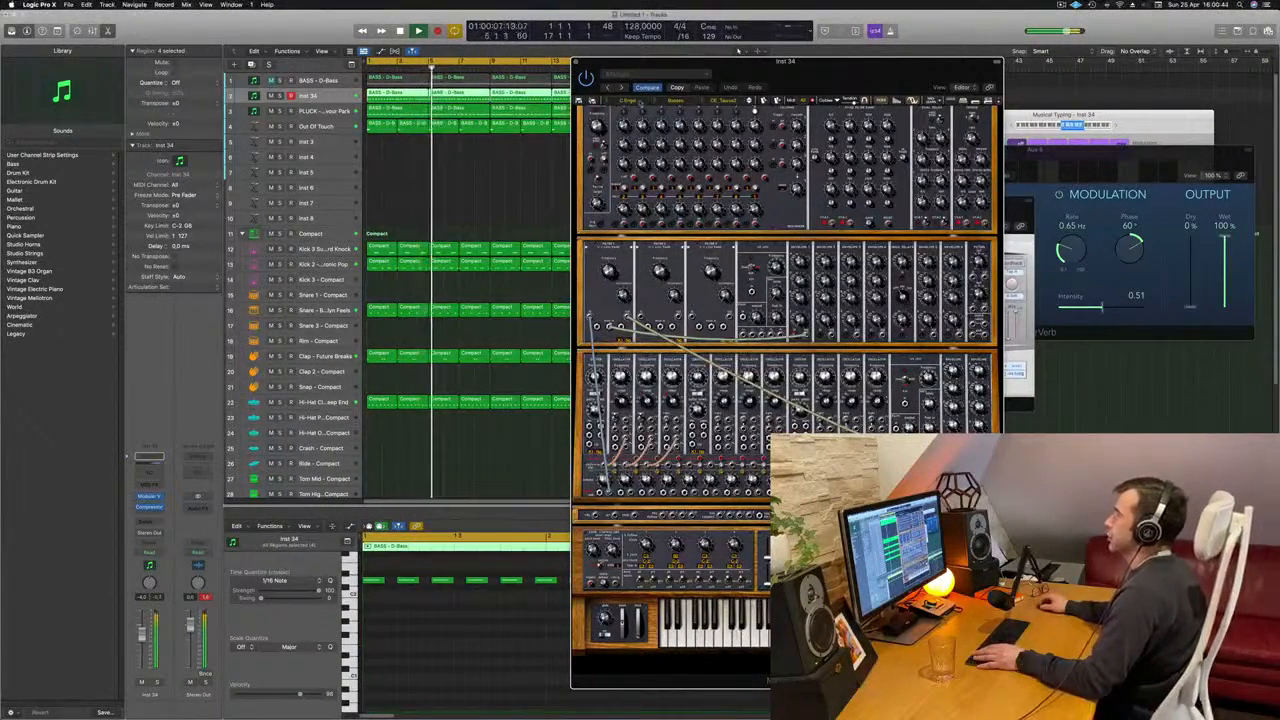
left_click(622, 100)
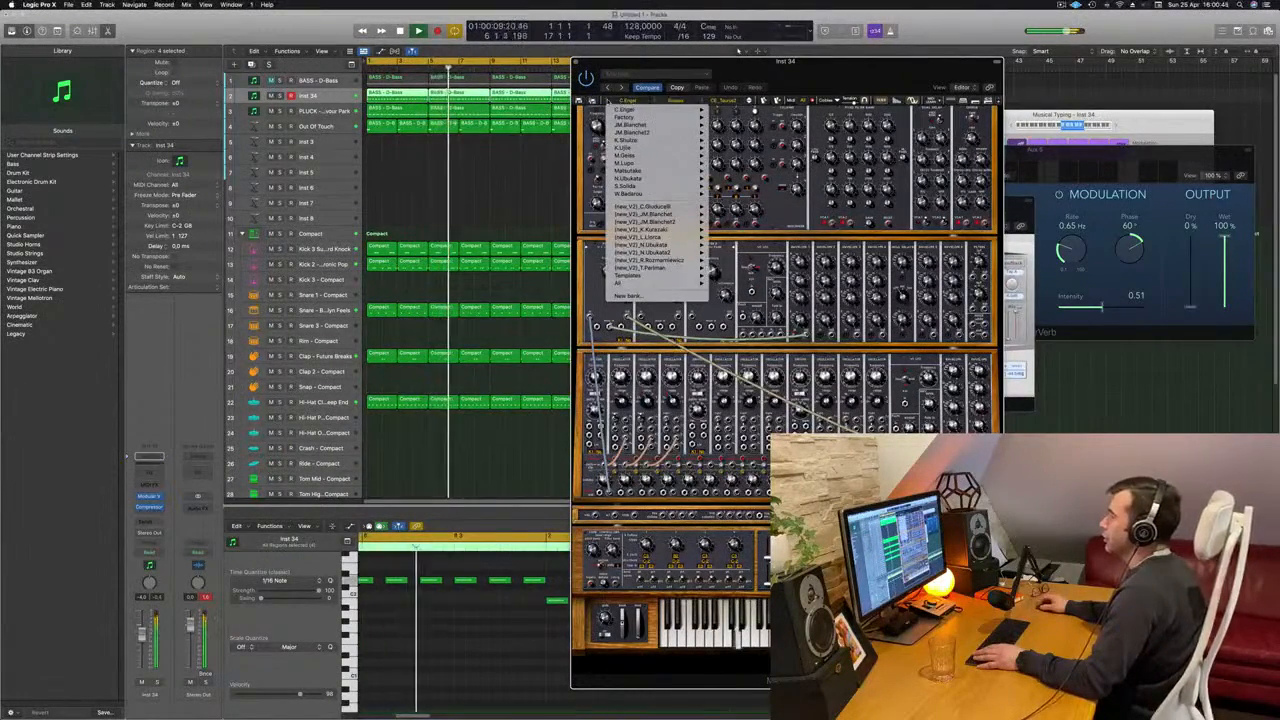
mouse_move(655, 283)
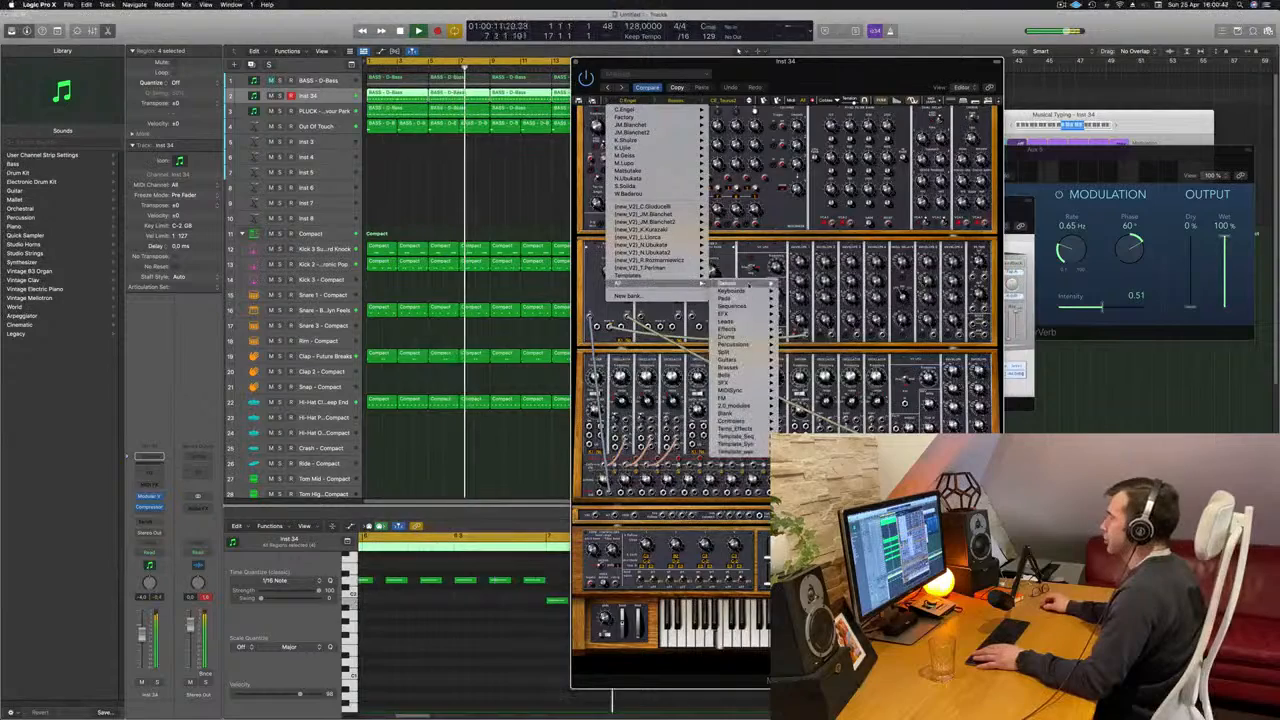
mouse_move(730, 284)
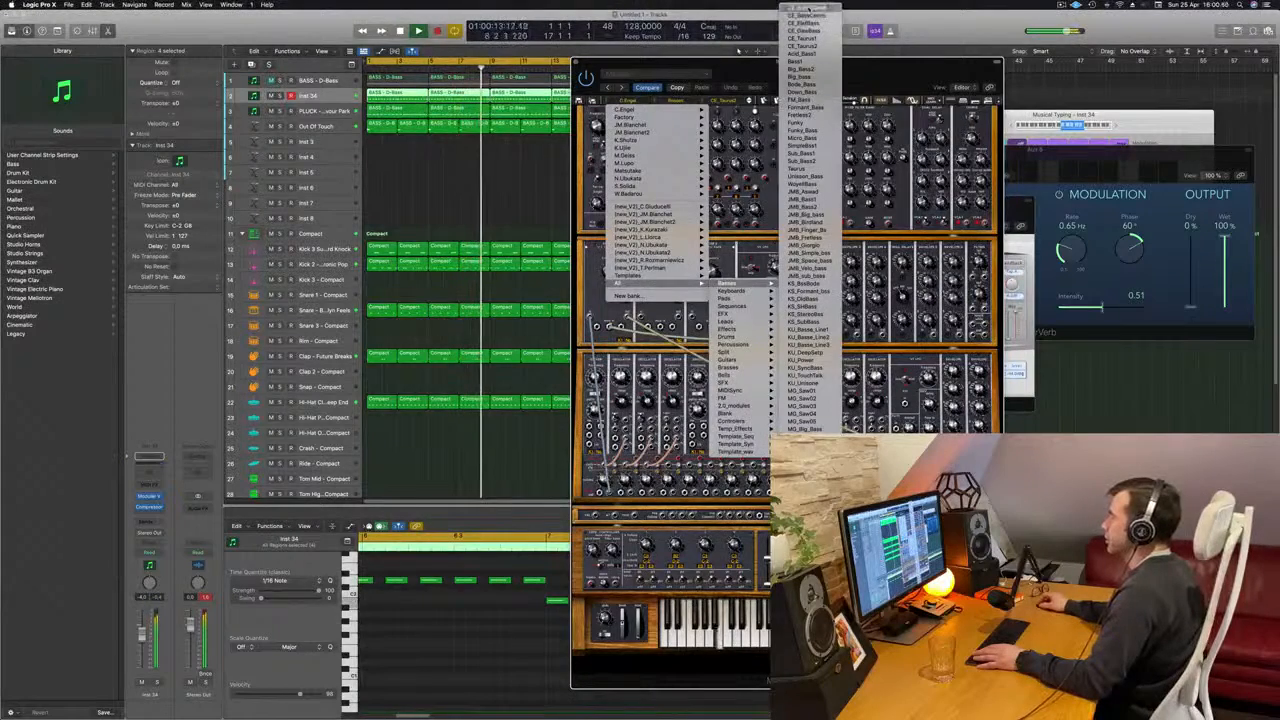
left_click(805, 31)
left_click_drag(866, 73, 844, 73)
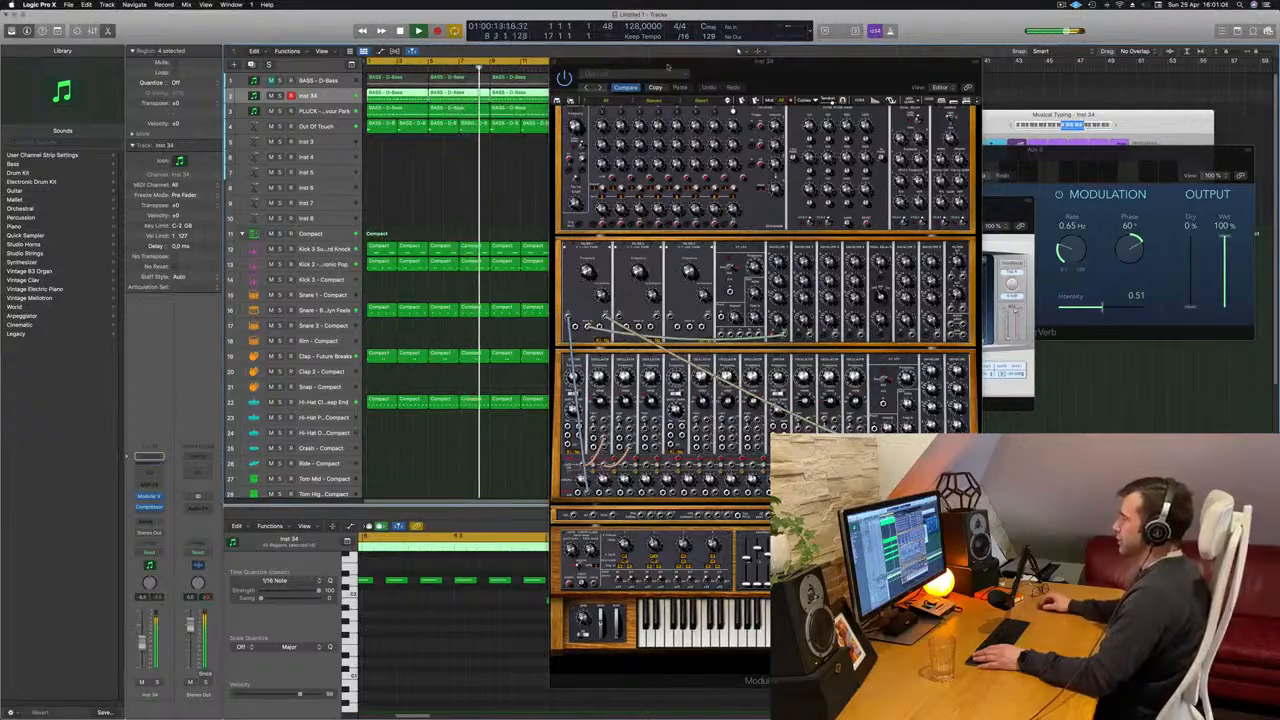
- Advance one by one through the Modular V presets in the Basses category, auditioning each against the looping track
left_click(729, 101)
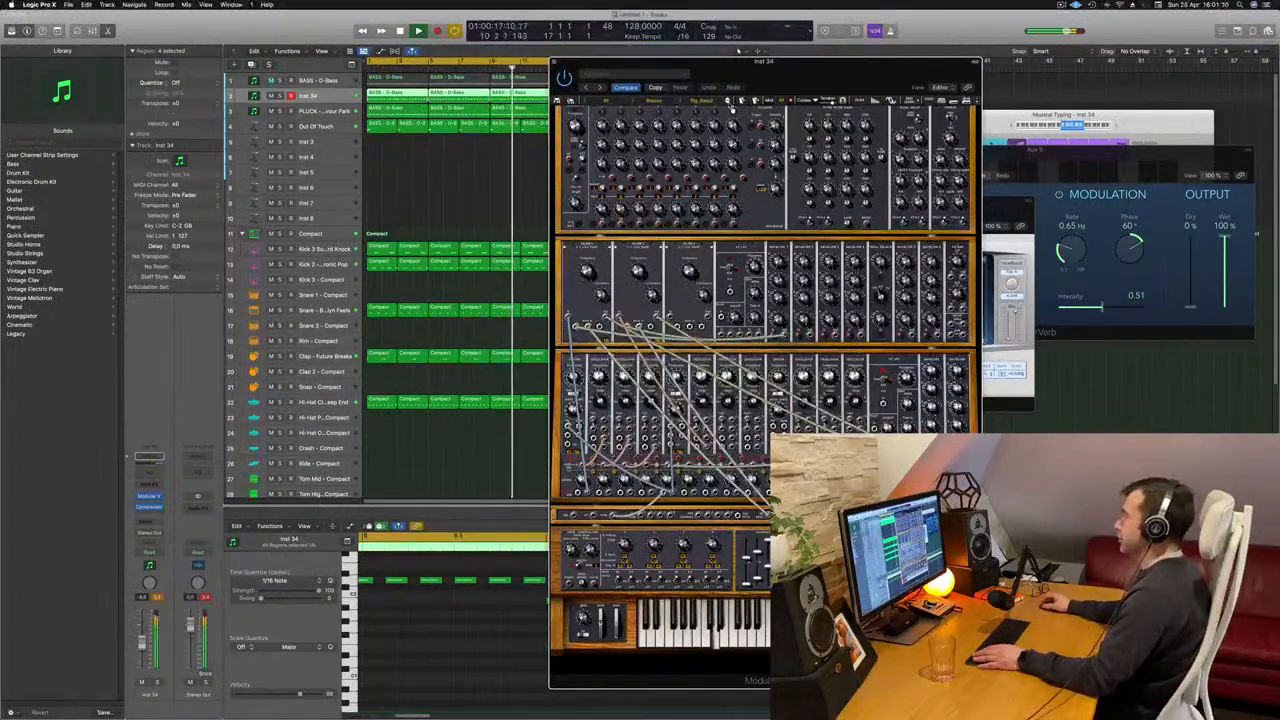
left_click(729, 102)
left_click(729, 102)
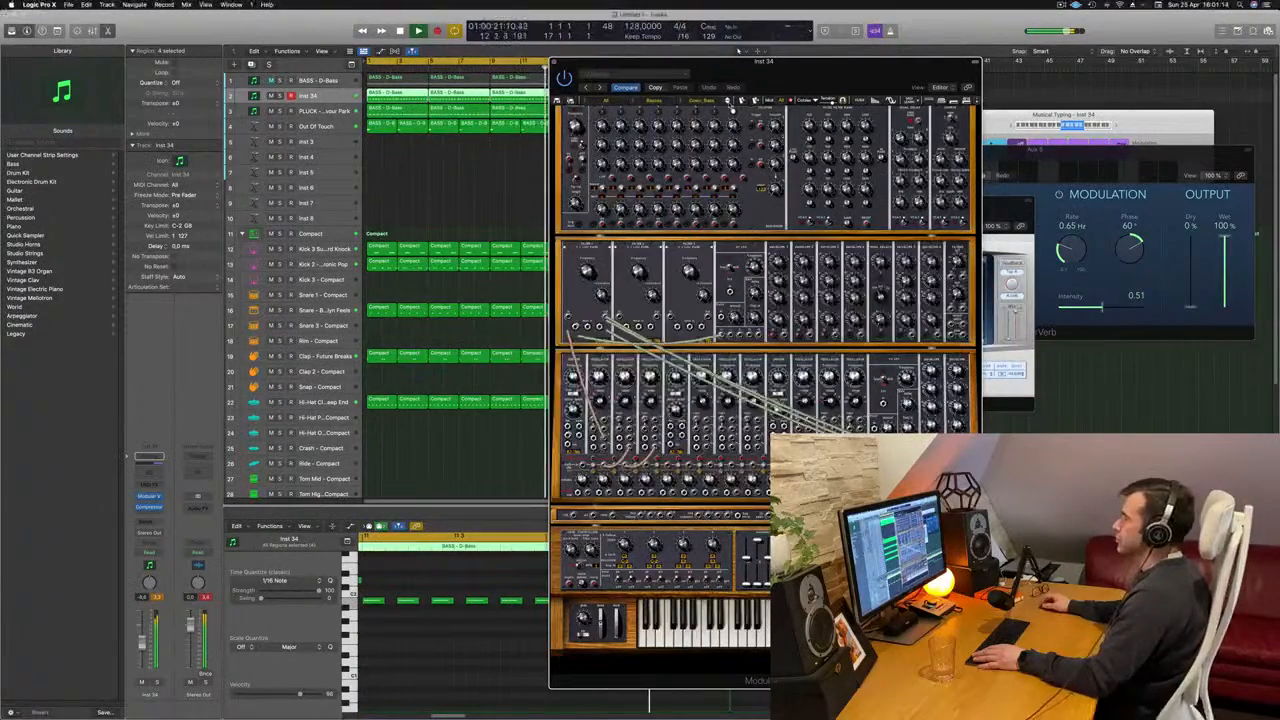
left_click(730, 104)
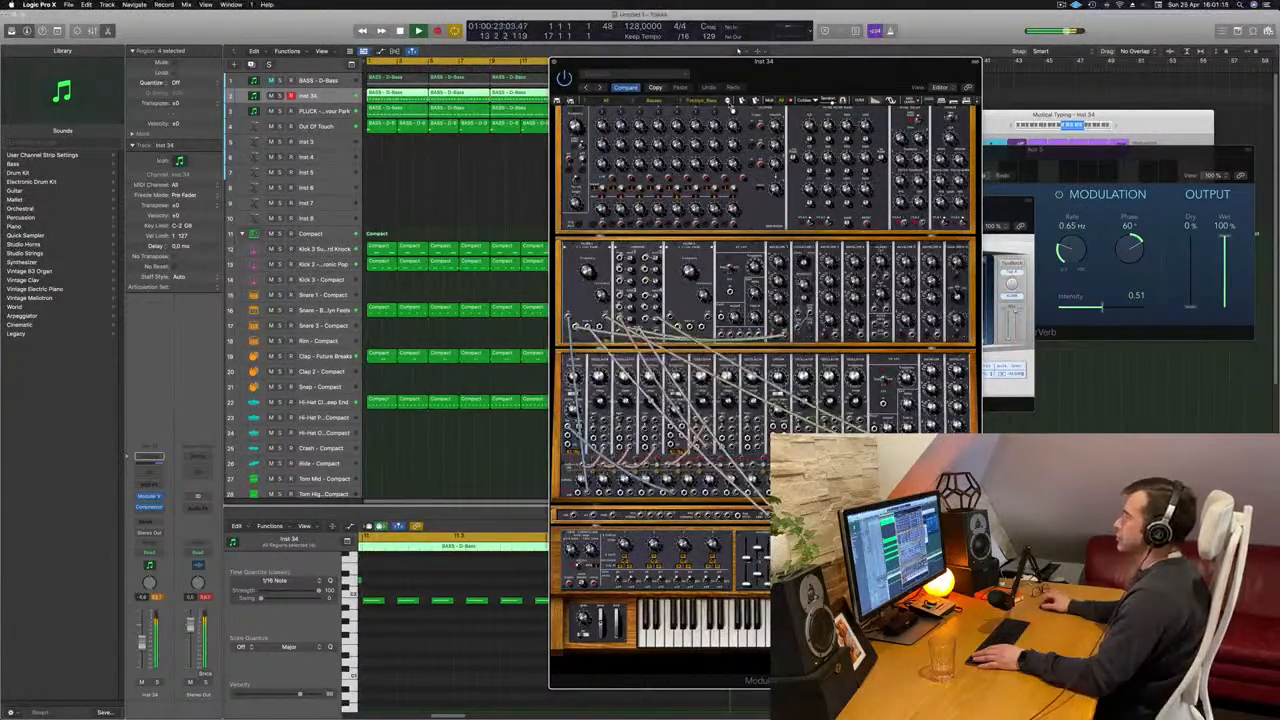
left_click(730, 104)
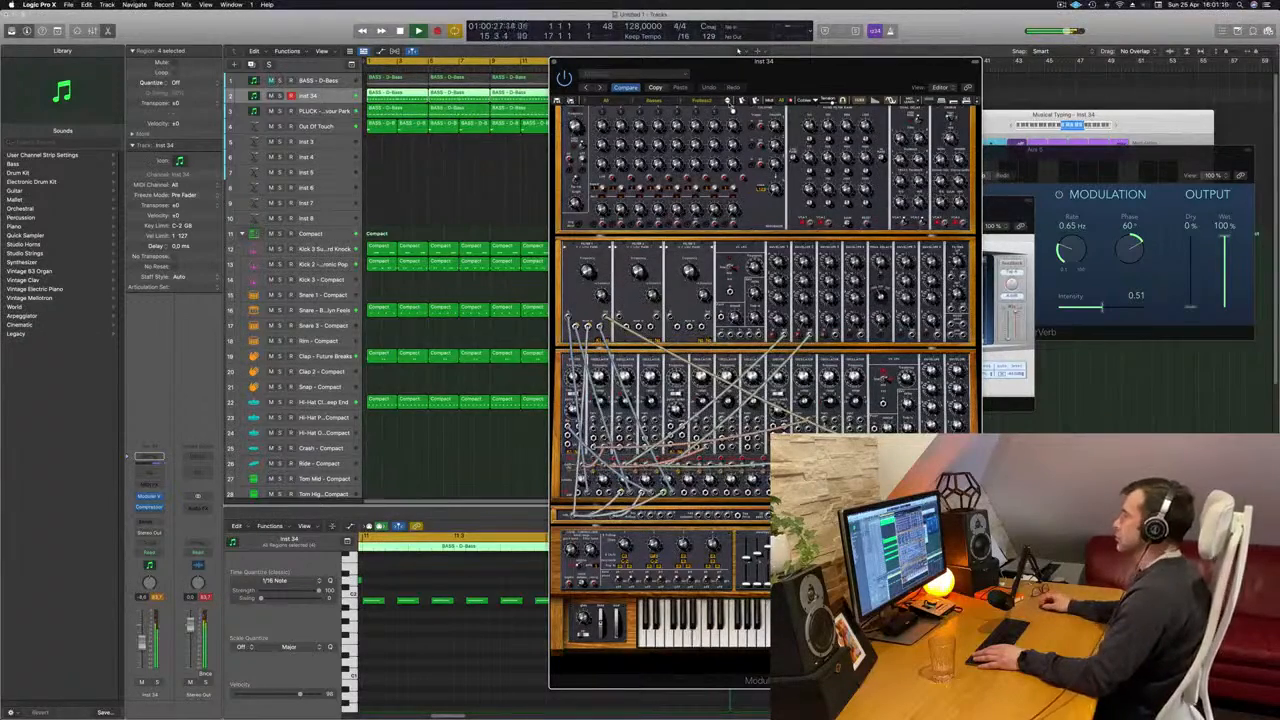
left_click(730, 104)
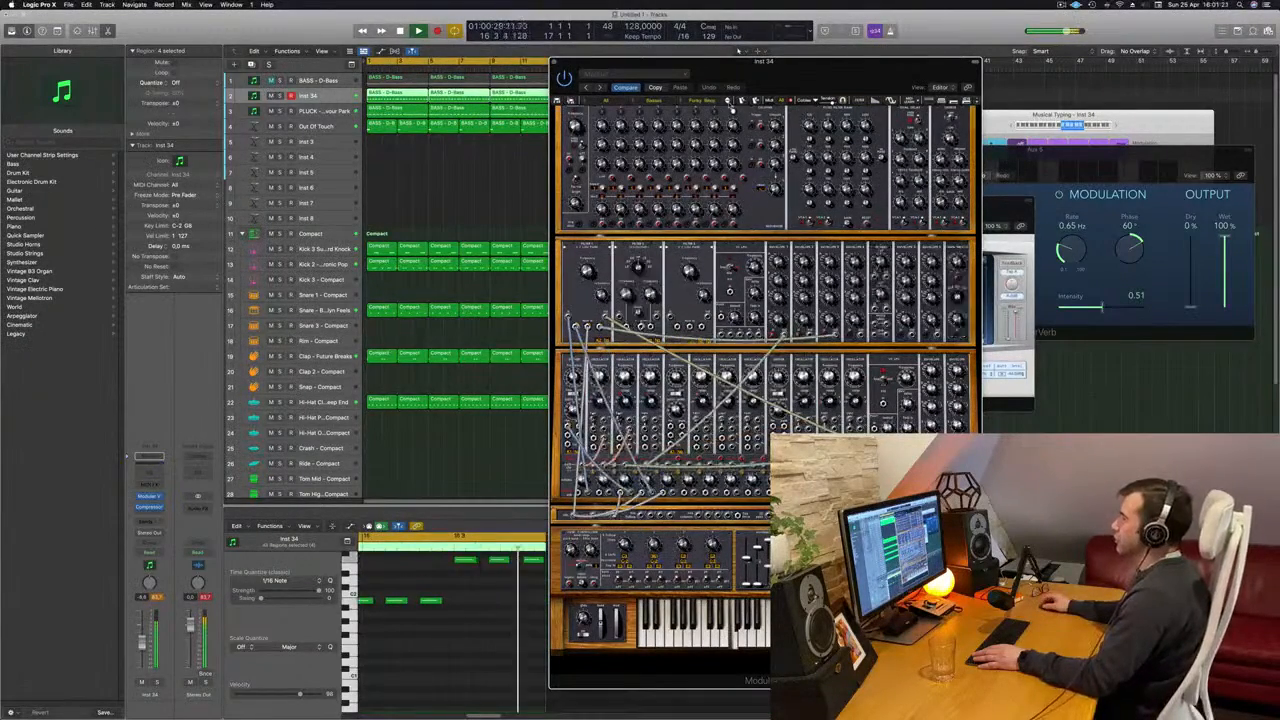
left_click(730, 104)
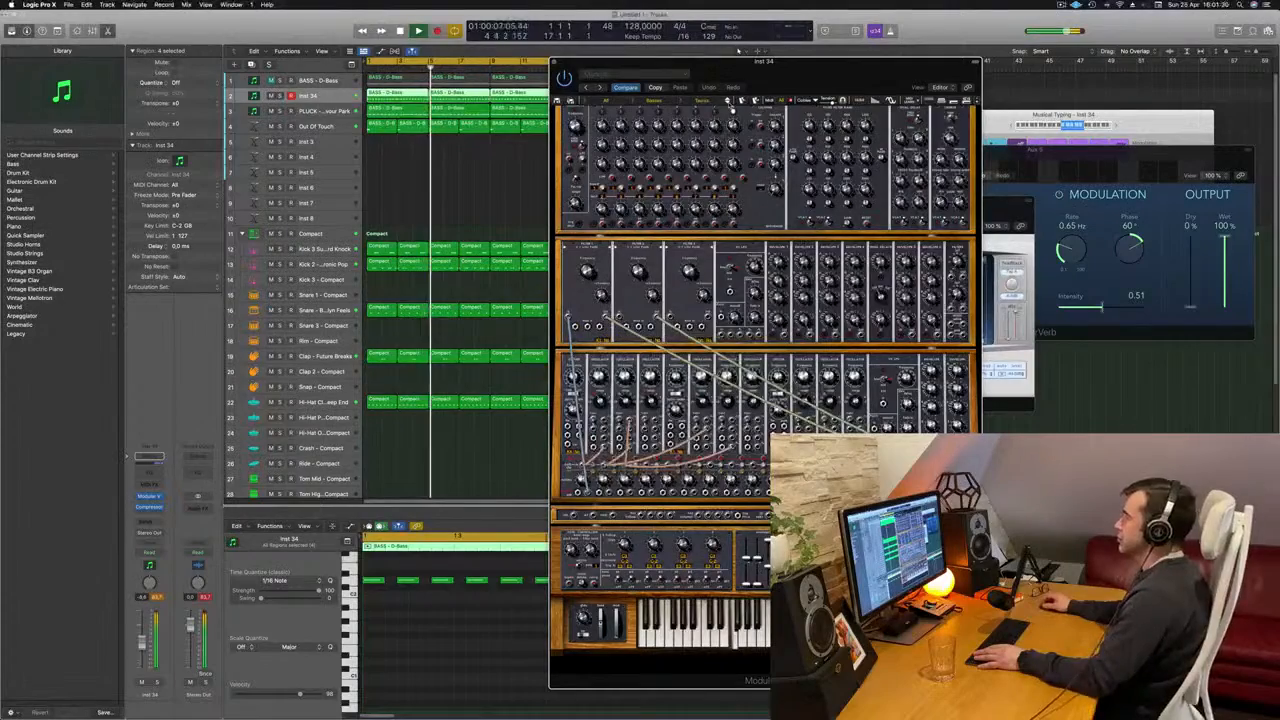
left_click(729, 103)
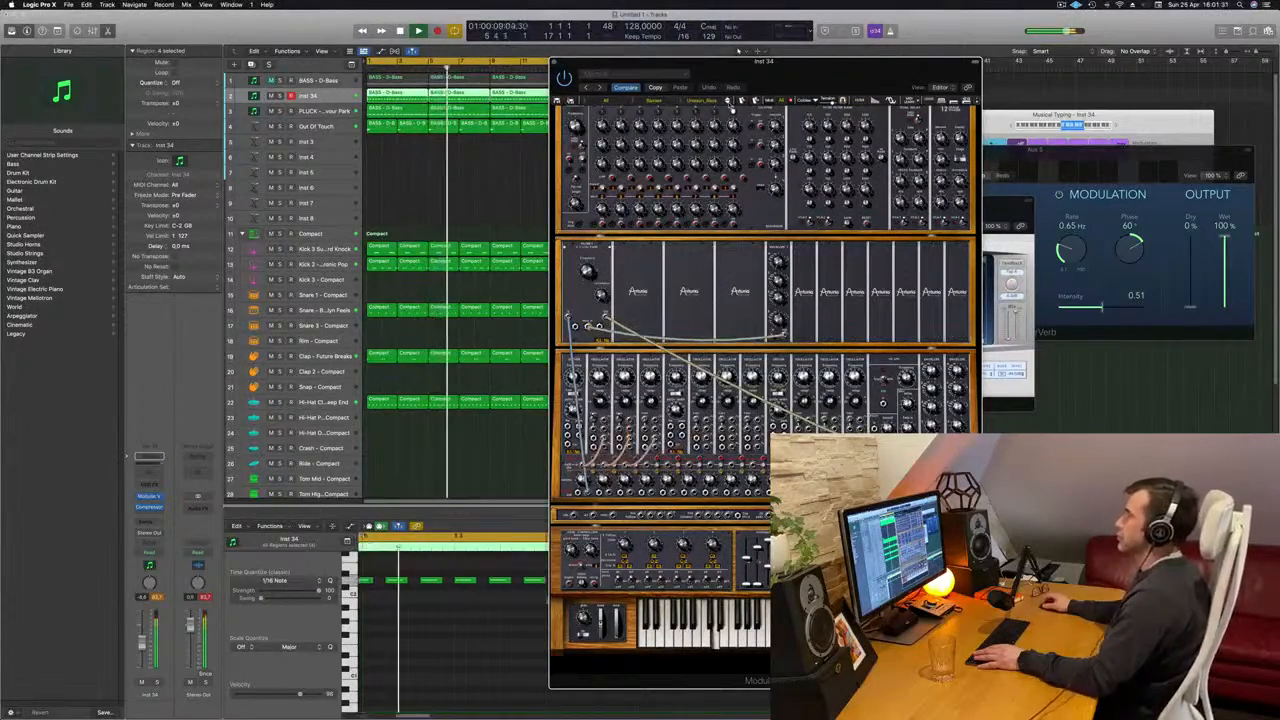
- Load a further Basses preset in Modular V and reposition its window clear of the 16 bars of regions
left_click_drag(795, 78, 724, 83)
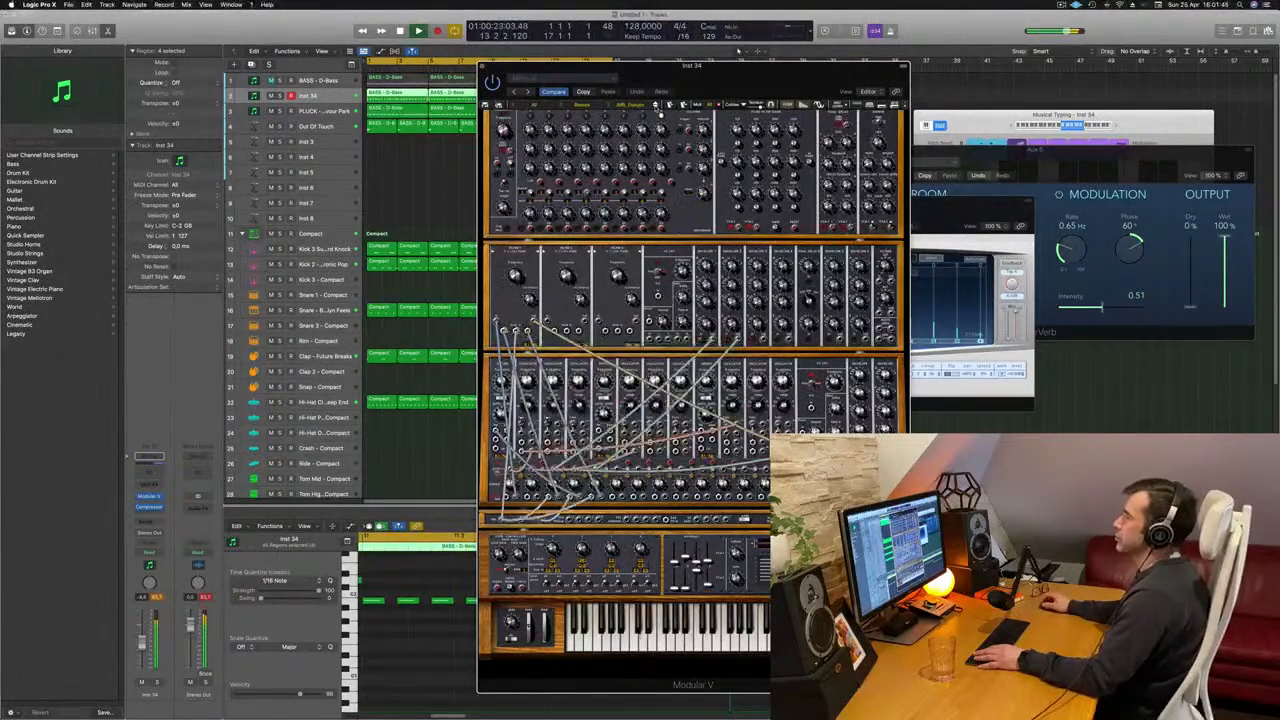
left_click(658, 109)
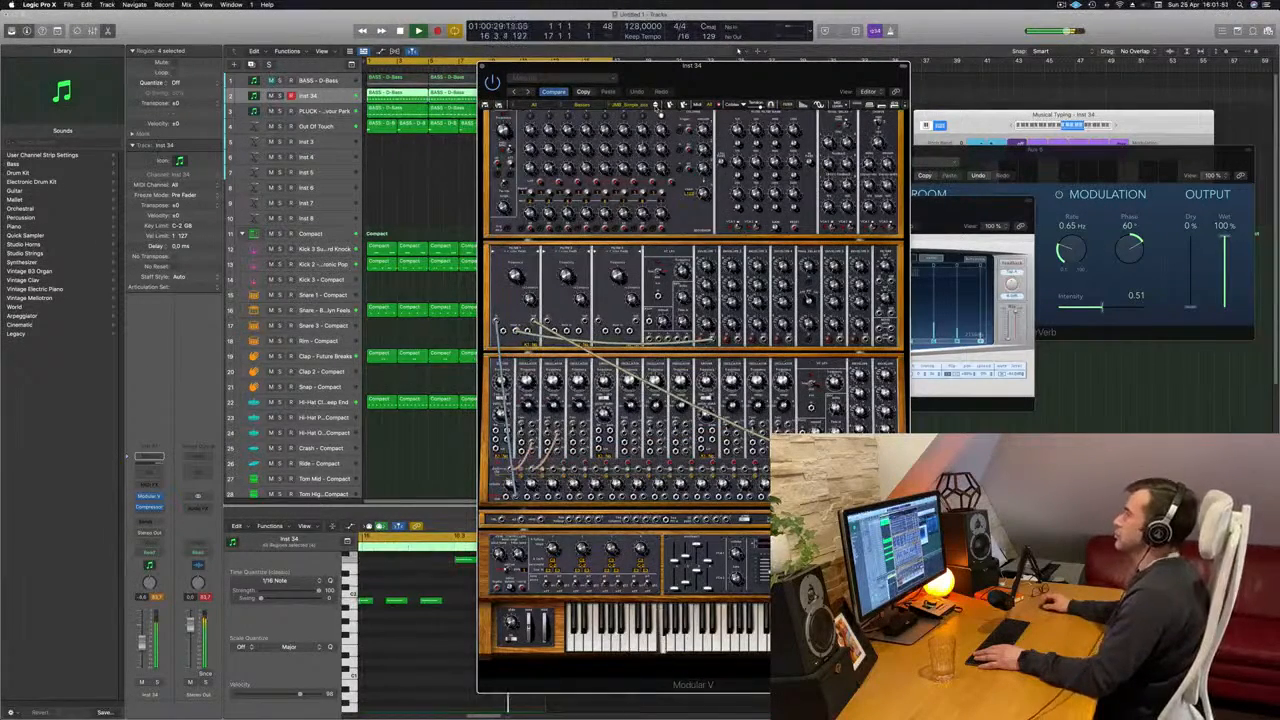
left_click_drag(742, 84, 953, 80)
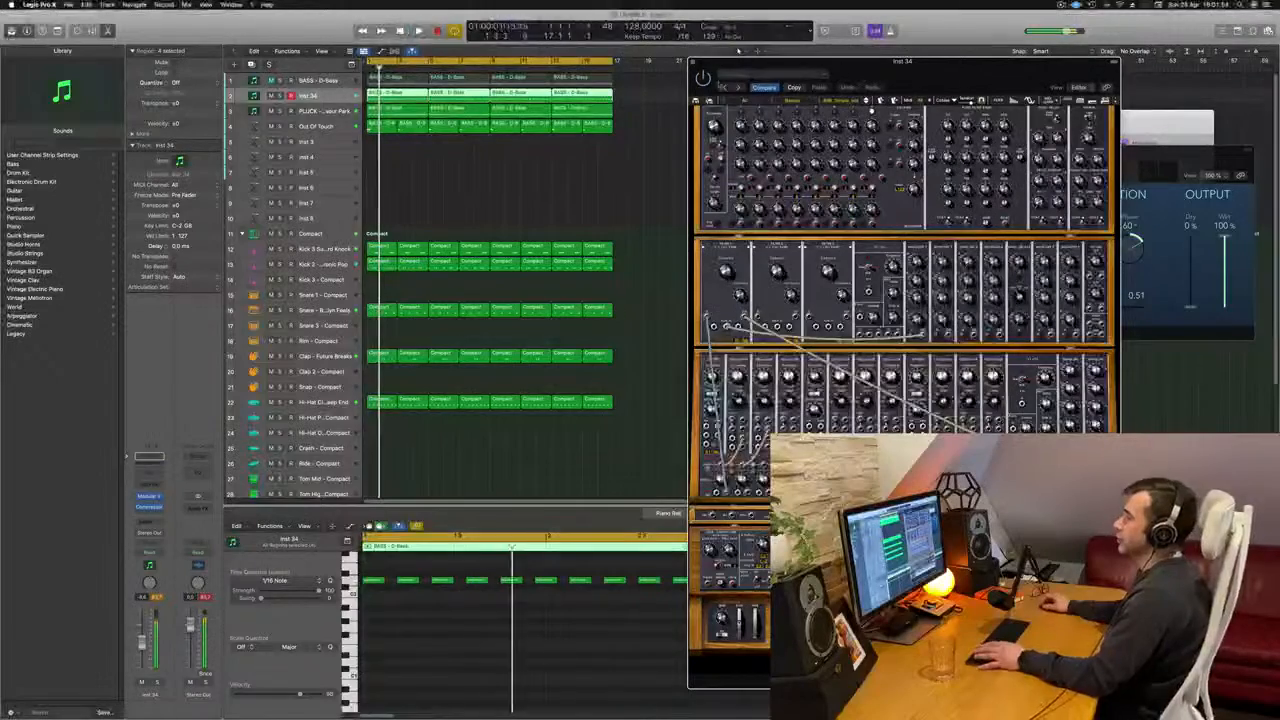
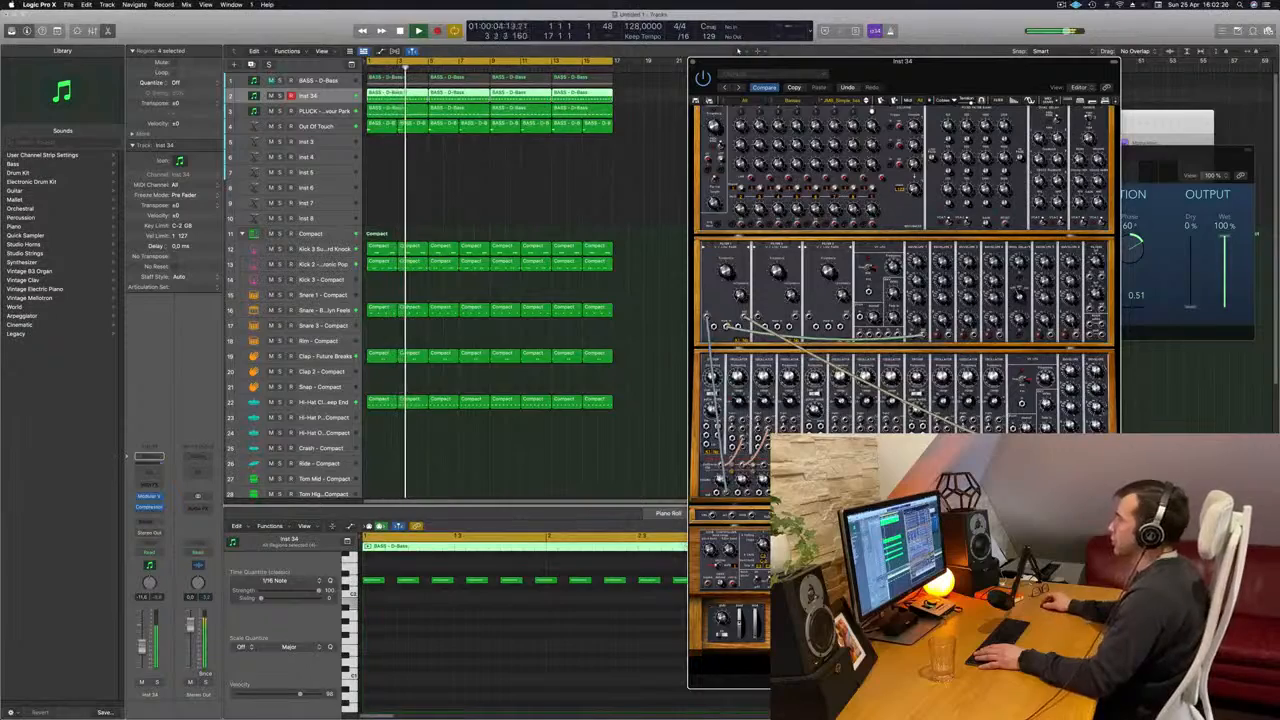
- Move the Modular V window aside, close it, restart playback from the beginning and deselect the bass regions
left_click_drag(868, 62, 806, 68)
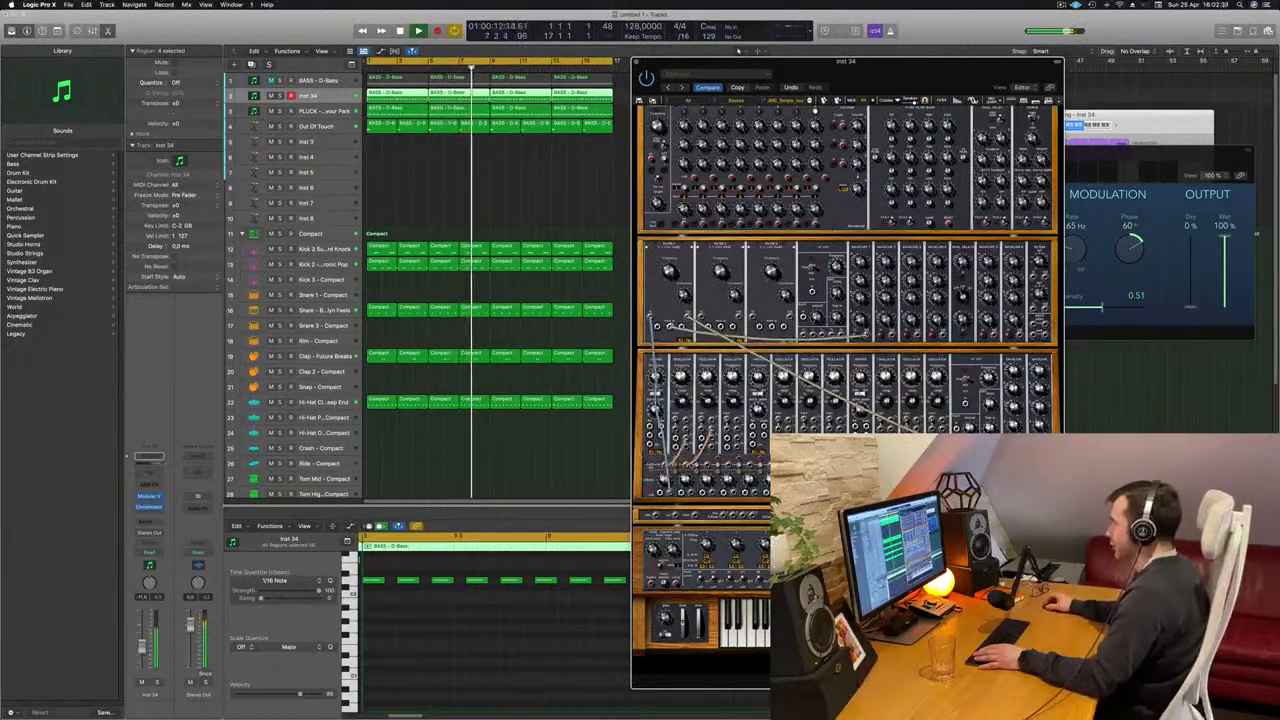
left_click(636, 62)
key("Return")
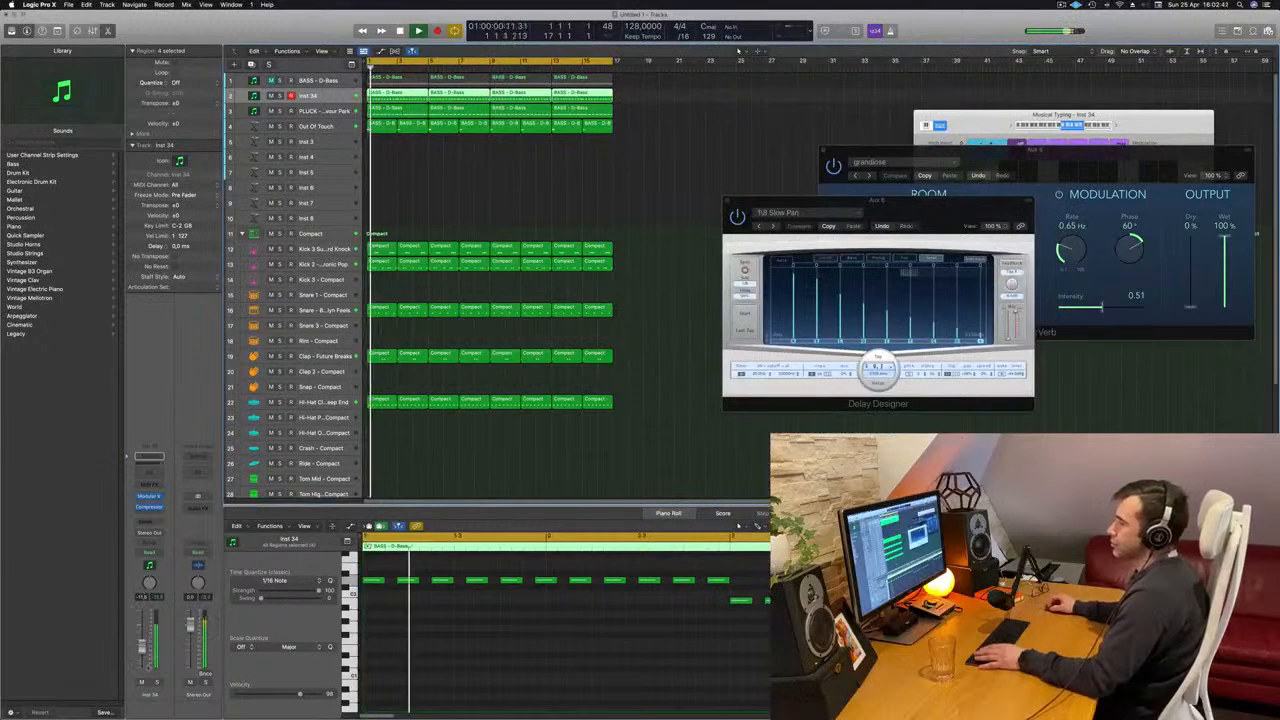
left_click(491, 194)
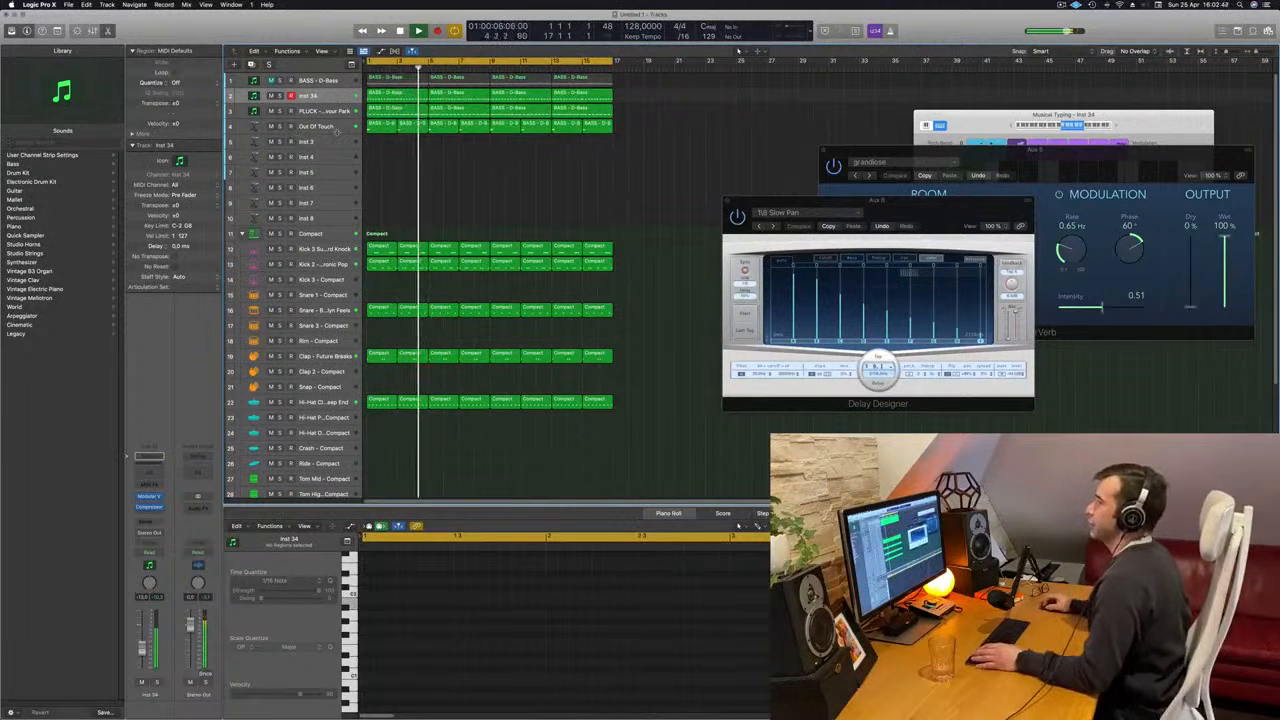
- Duplicate the Out Of Touch track with its channel settings and restart playback from the beginning
left_click(336, 128)
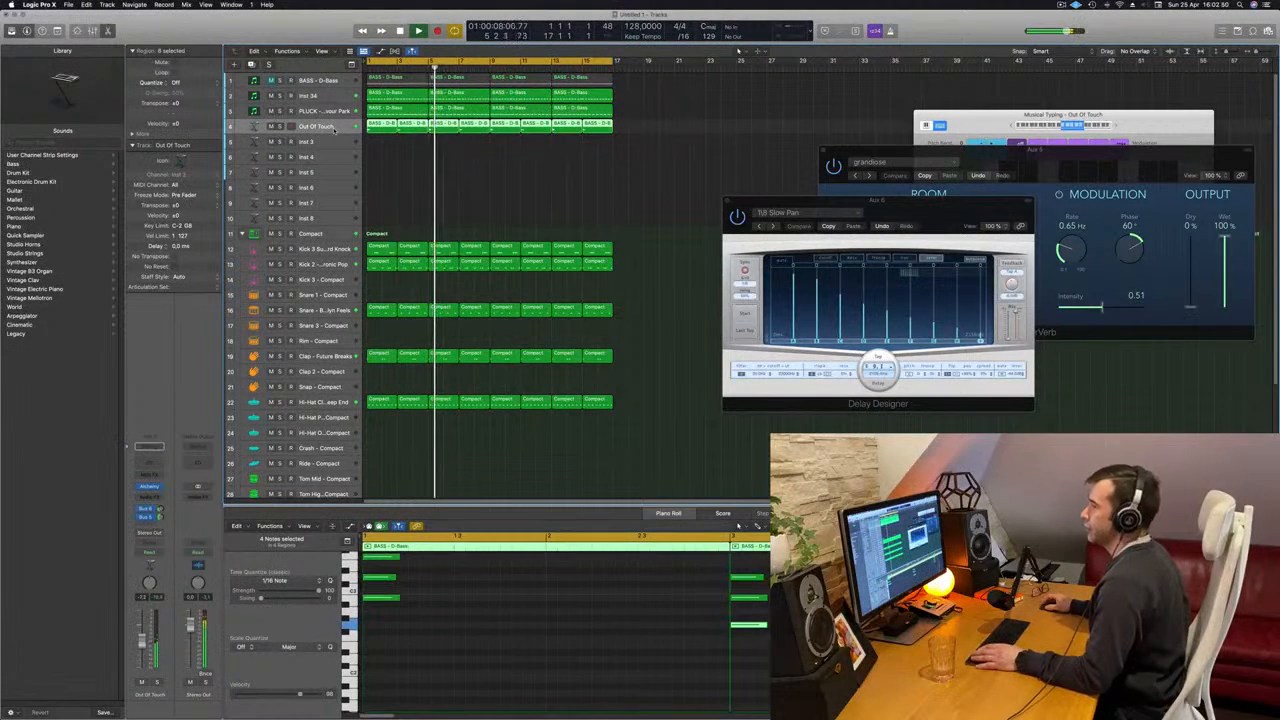
key("Return")
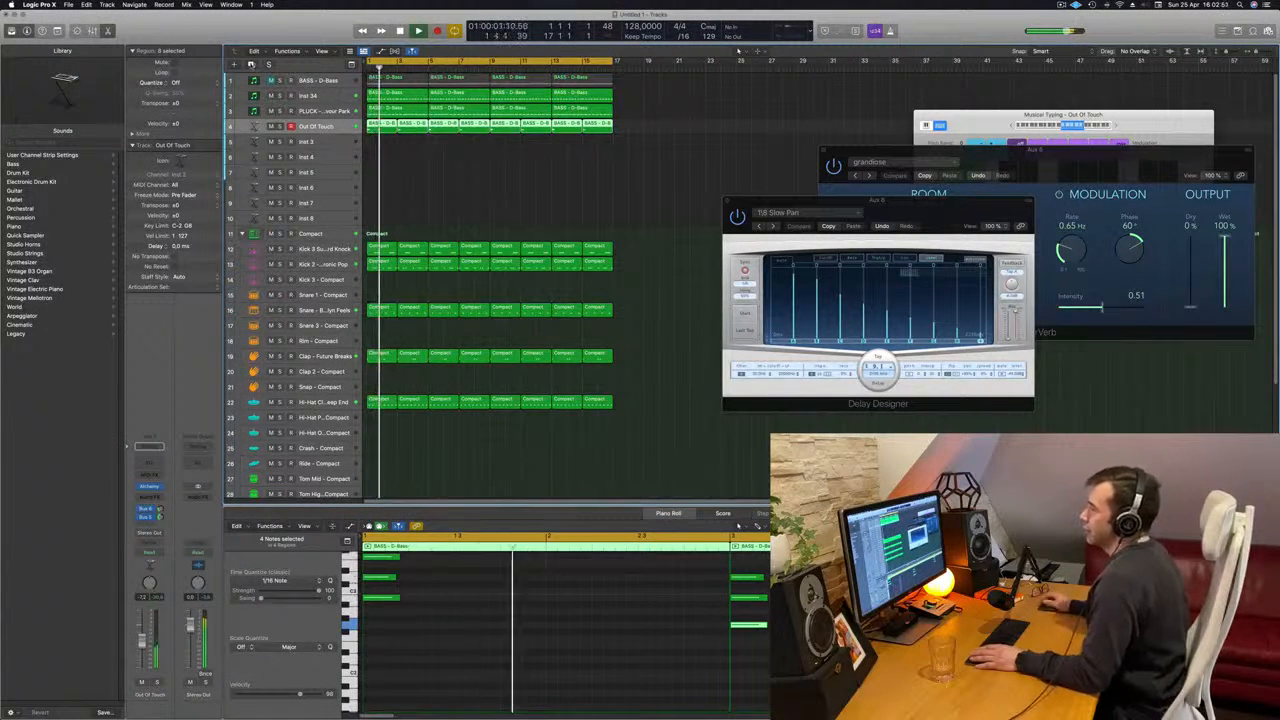
key("super+d")
key("Return")
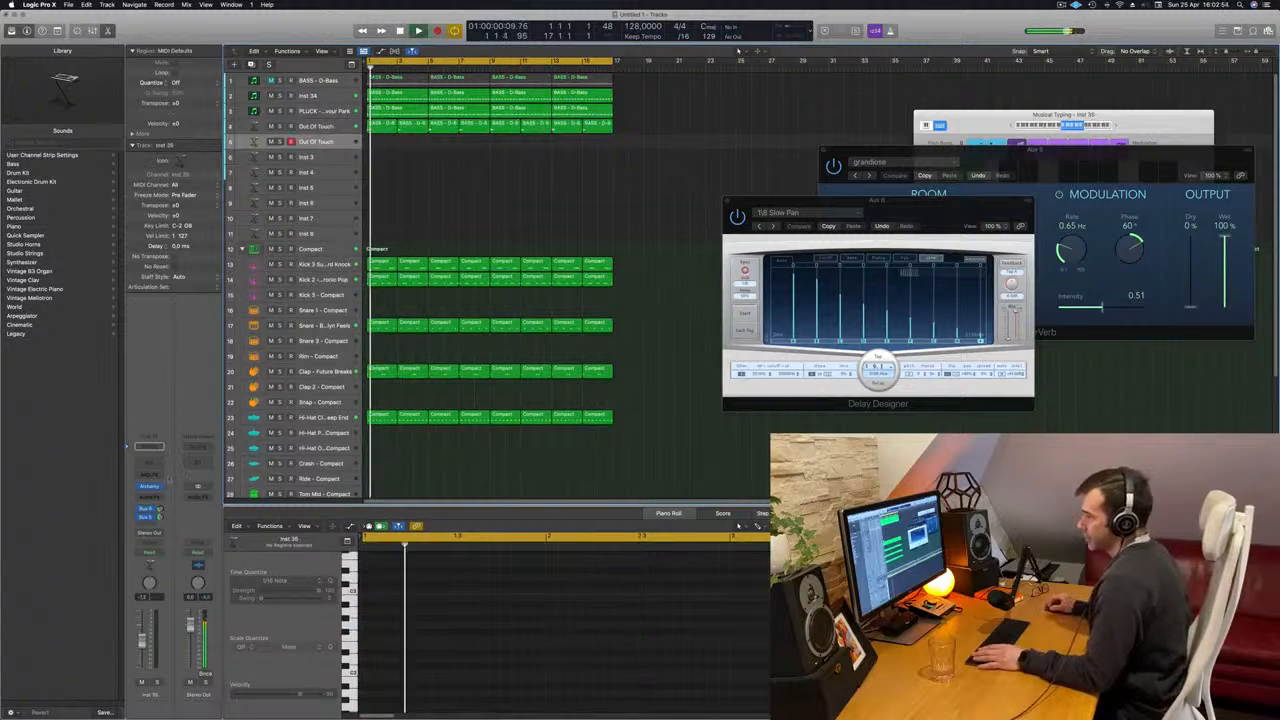
- Replace Alchemy on the duplicated Out Of Touch track with Arturia's CS-80V2 and shift its window away from the track list
left_click(149, 446)
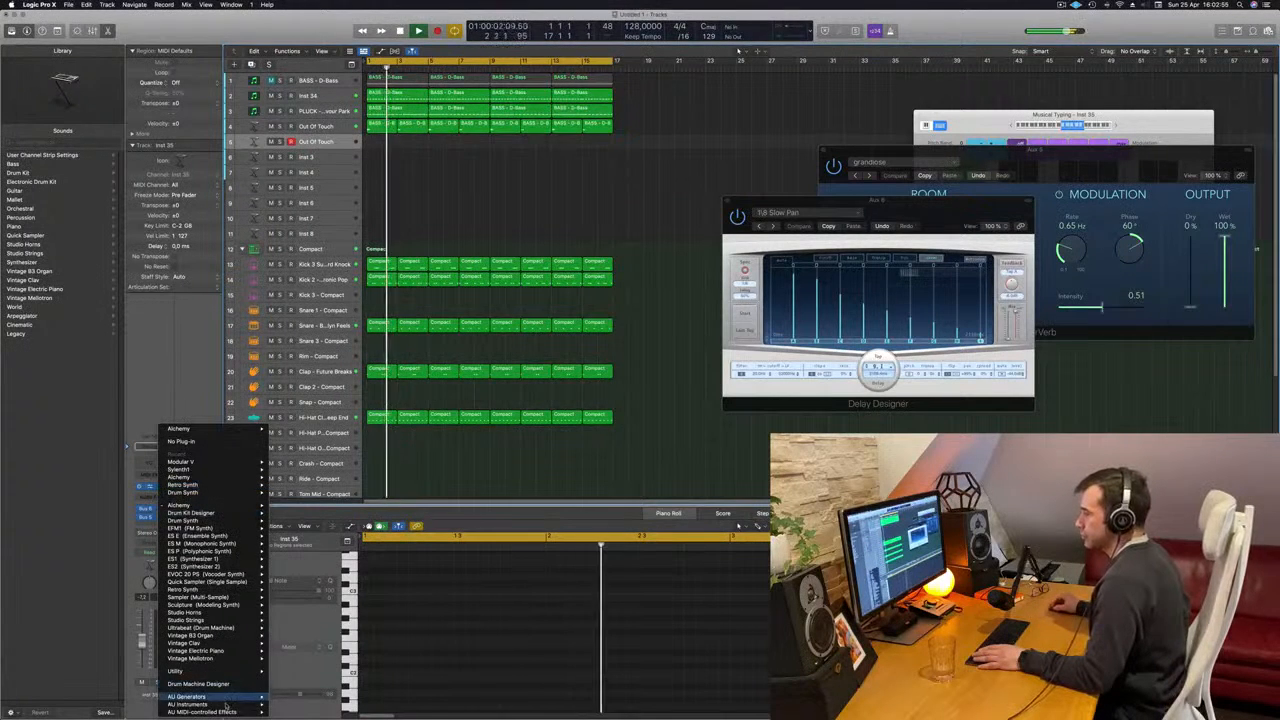
mouse_move(226, 706)
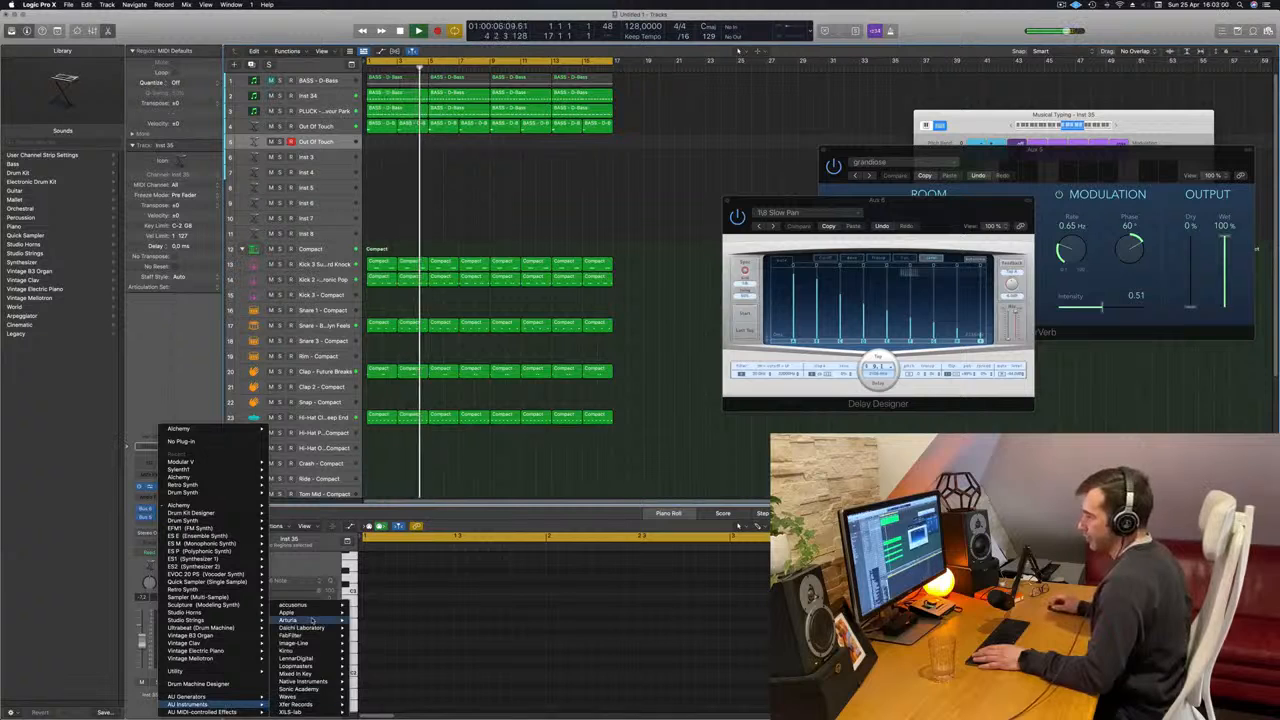
mouse_move(313, 621)
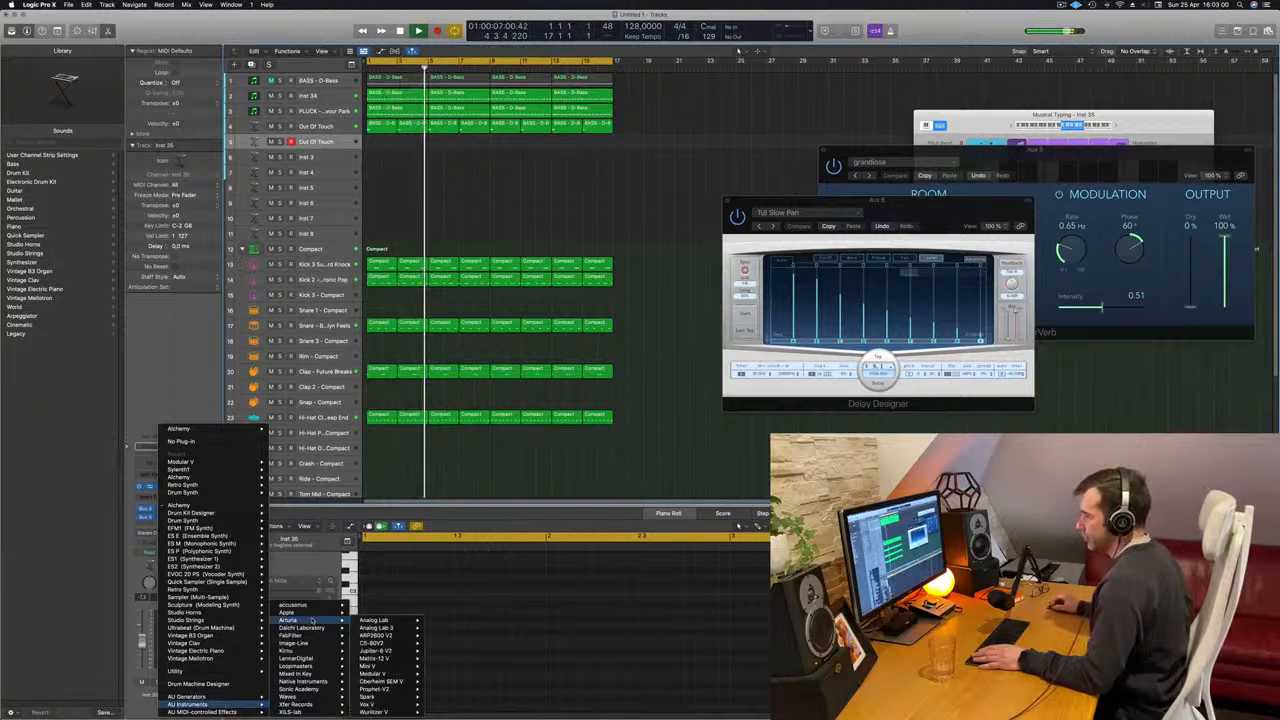
left_click(395, 646)
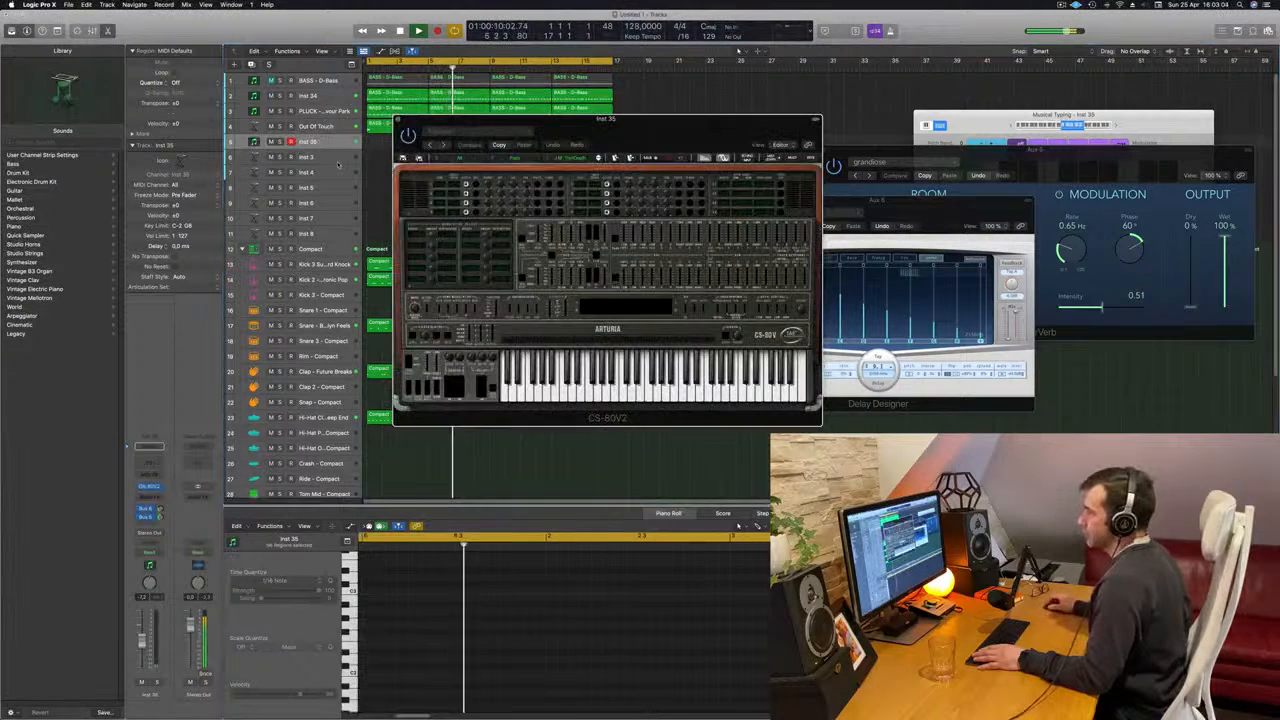
left_click_drag(671, 147, 705, 148)
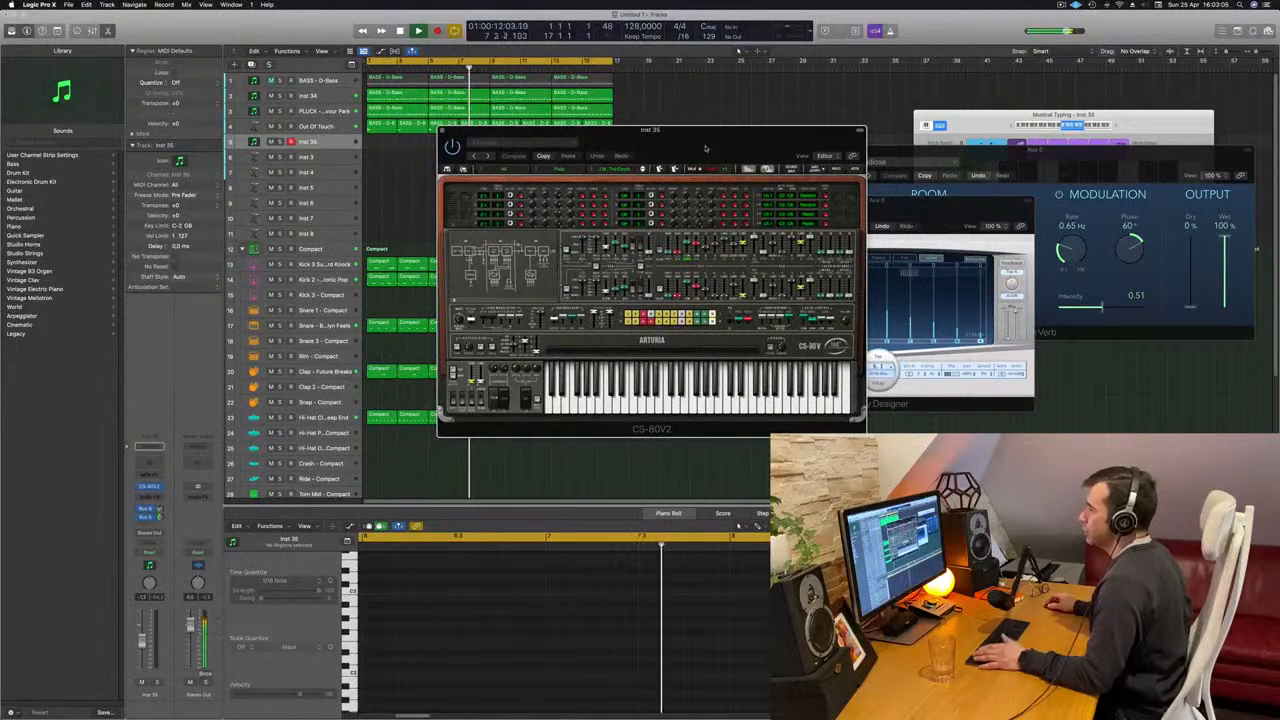
- Reposition the Musical Typing and CS-80V2 windows so that both keyboards are fully visible during playback
key("space")
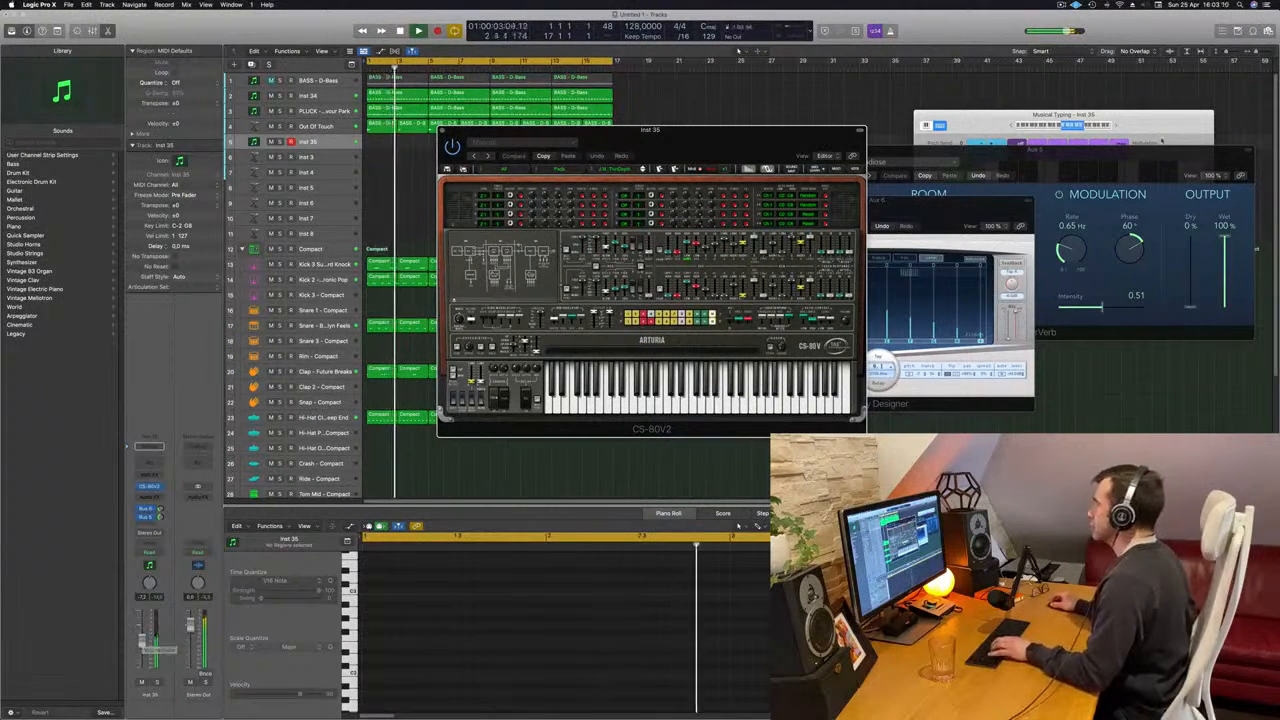
left_click_drag(1008, 127, 942, 87)
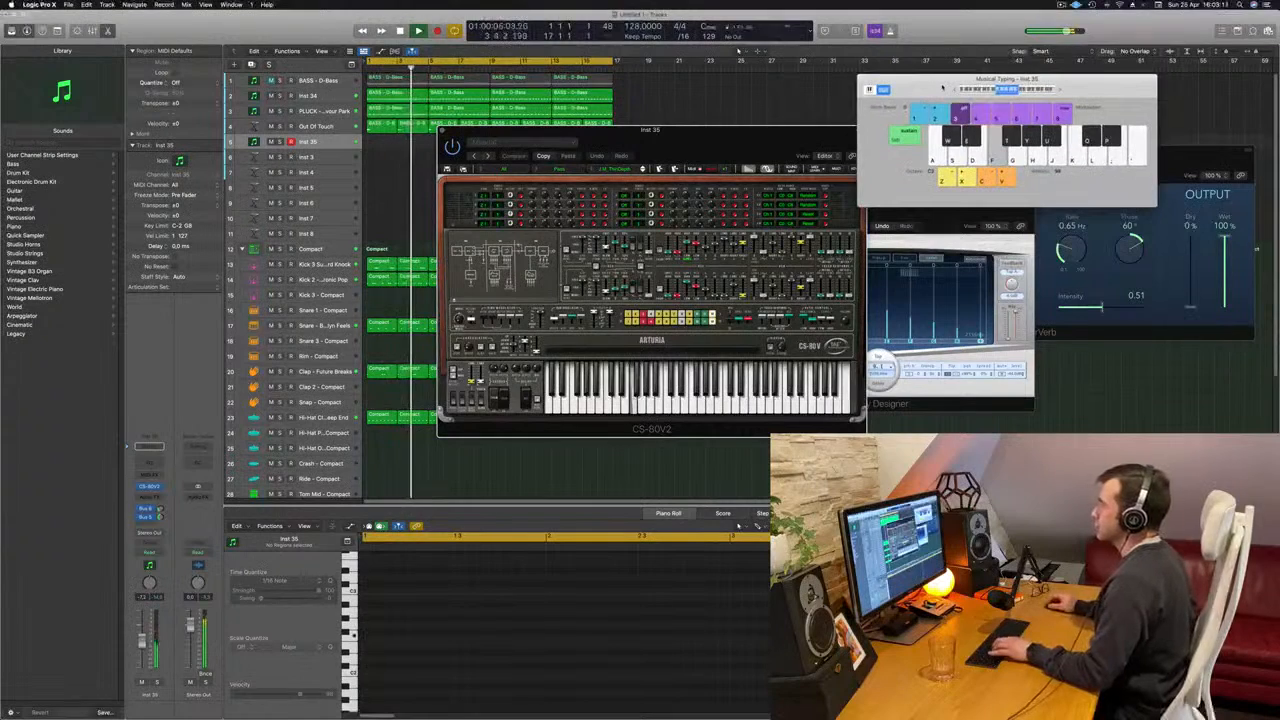
left_click_drag(722, 136, 591, 118)
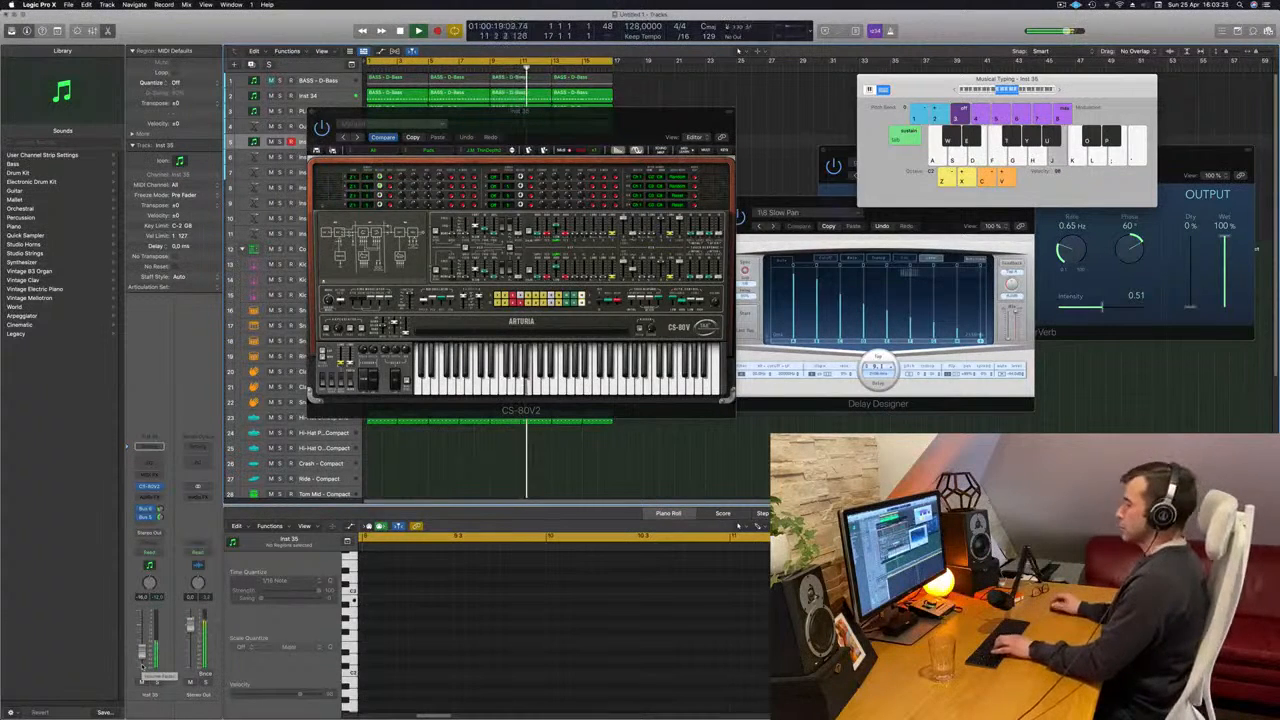
- Try out melody notes on the CS-80V2 pad sound with Musical Typing over the looping track
key("k")
key("l")
key("j")
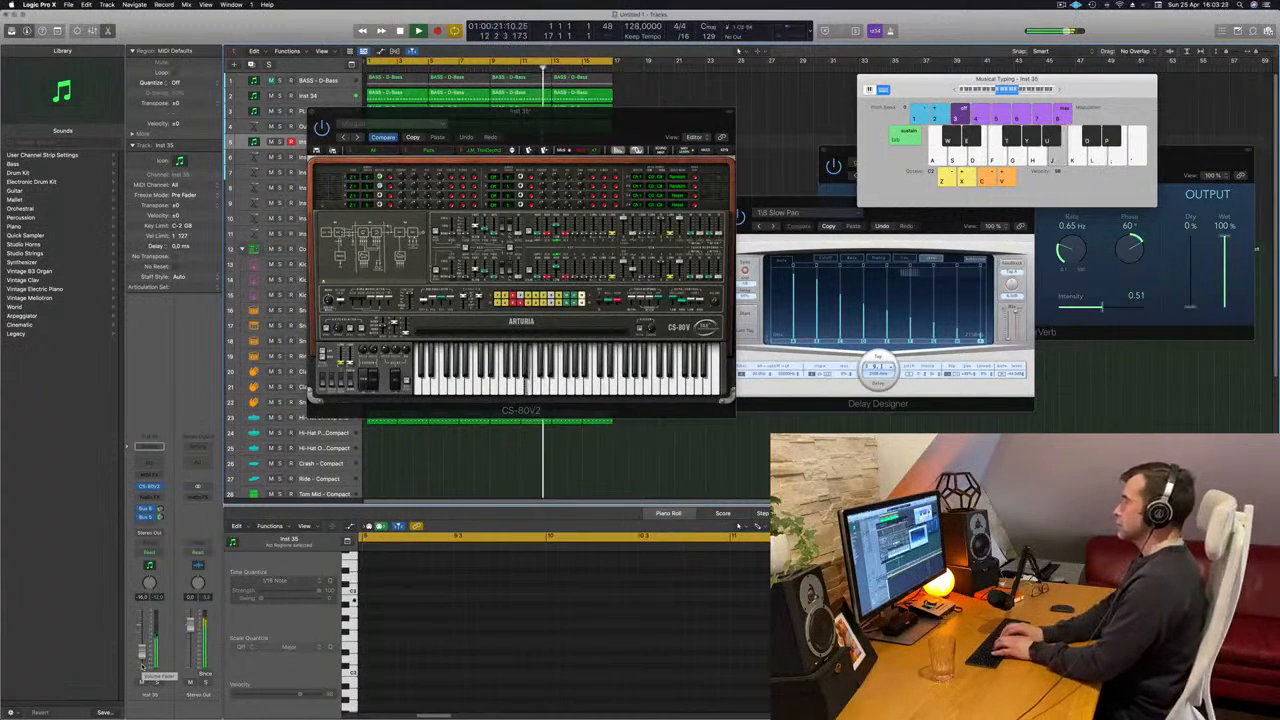
key("k")
key("apostrophe")
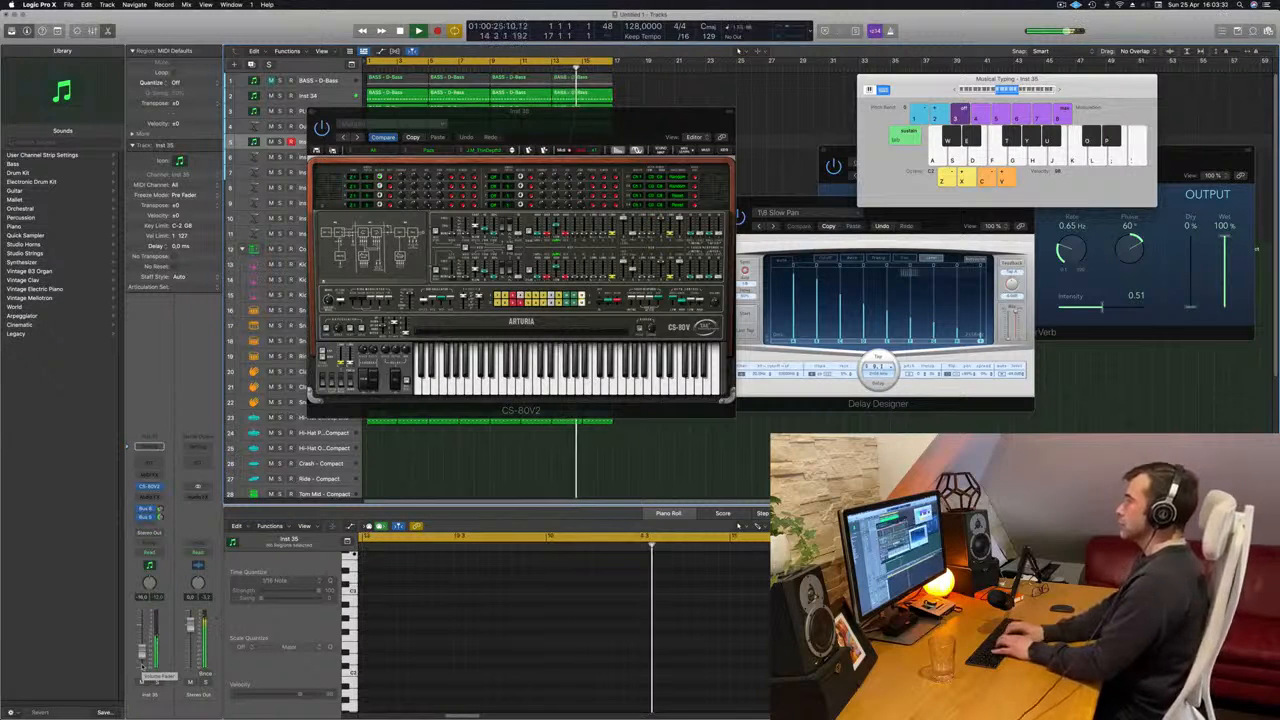
key("apostrophe")
key("apostrophe")
key("semicolon")
key("semicolon")
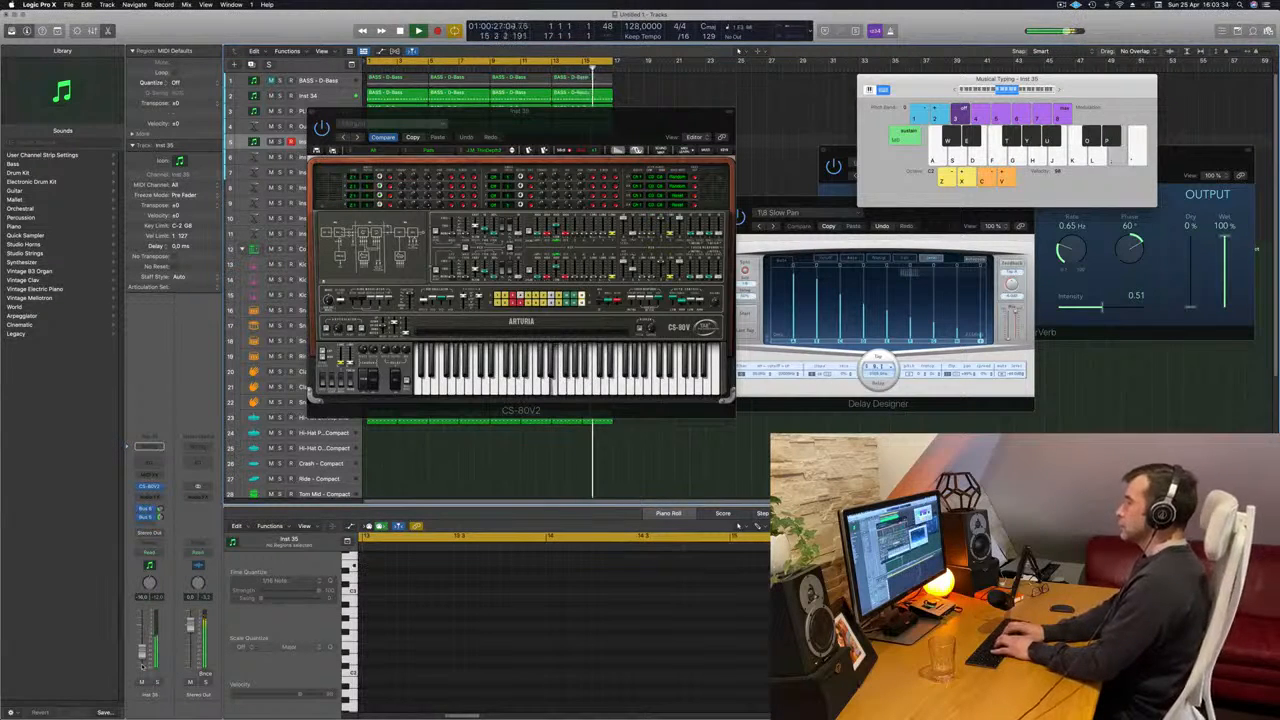
key("k")
key("apostrophe")
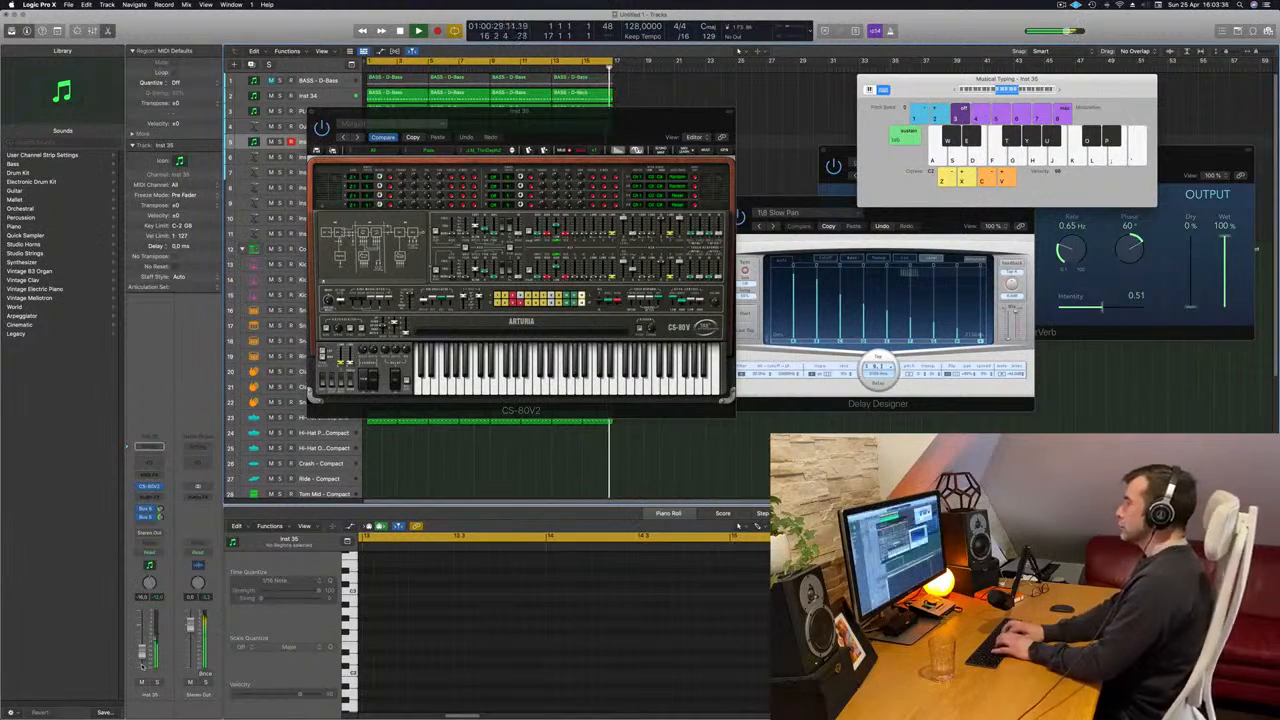
key("semicolon")
key("k")
key("semicolon")
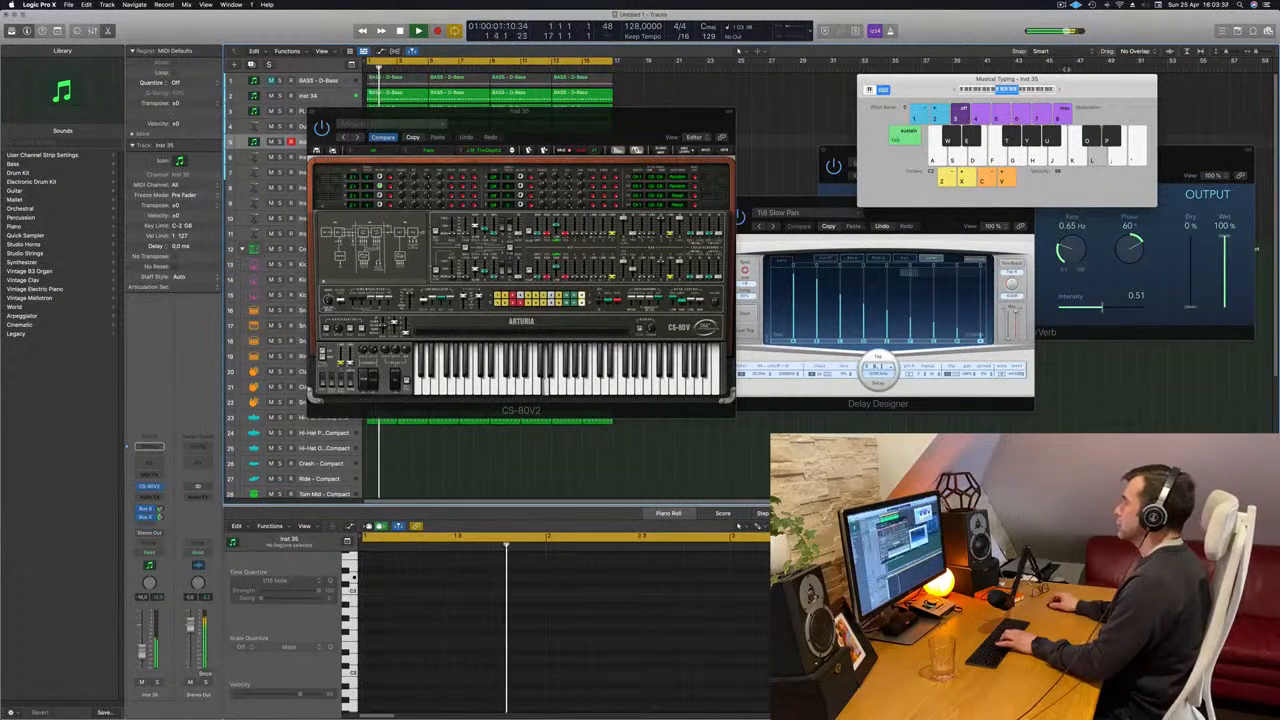
- Shift Musical Typing up an octave and try further melody phrases on the CS-80V2 over the loop
key("k")
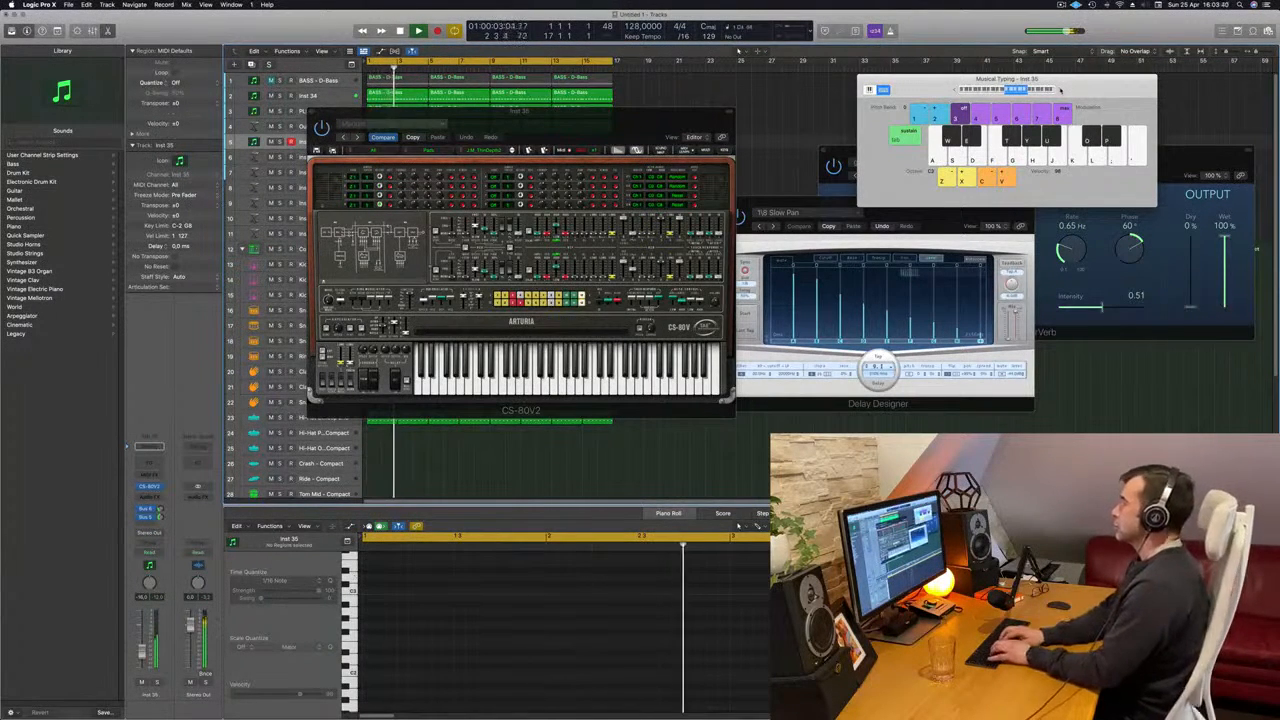
key("semicolon")
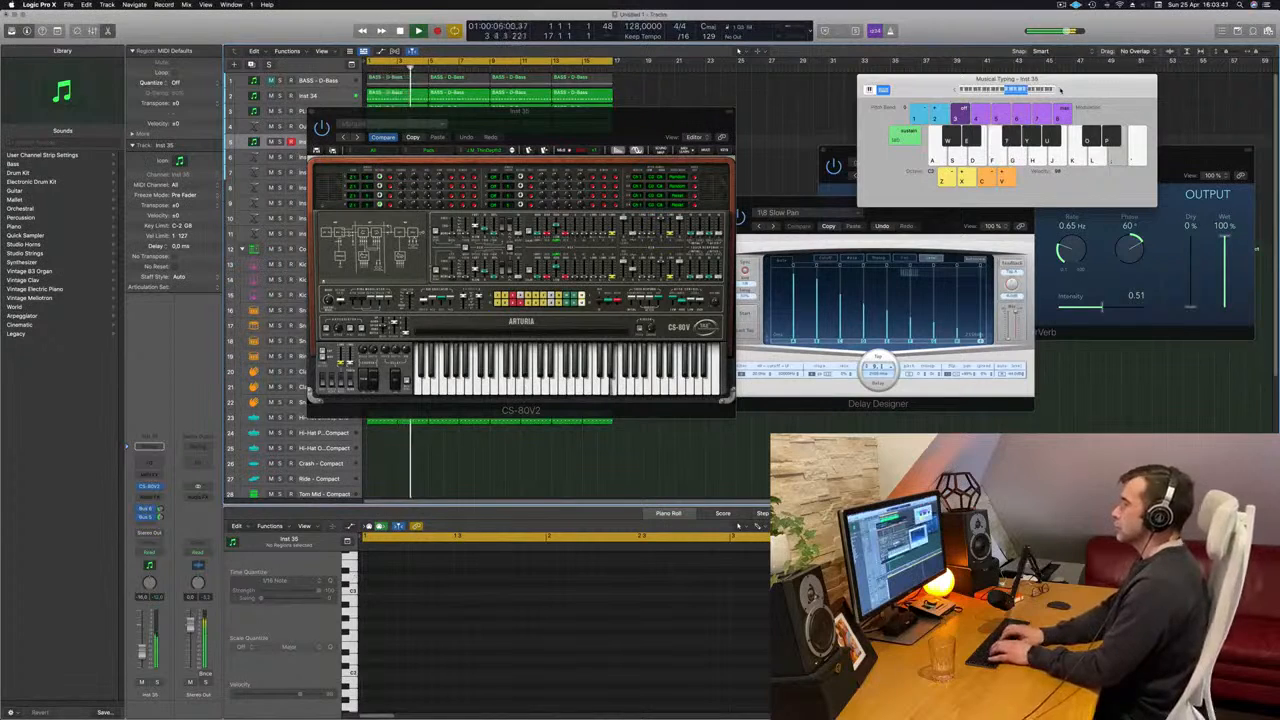
key("d")
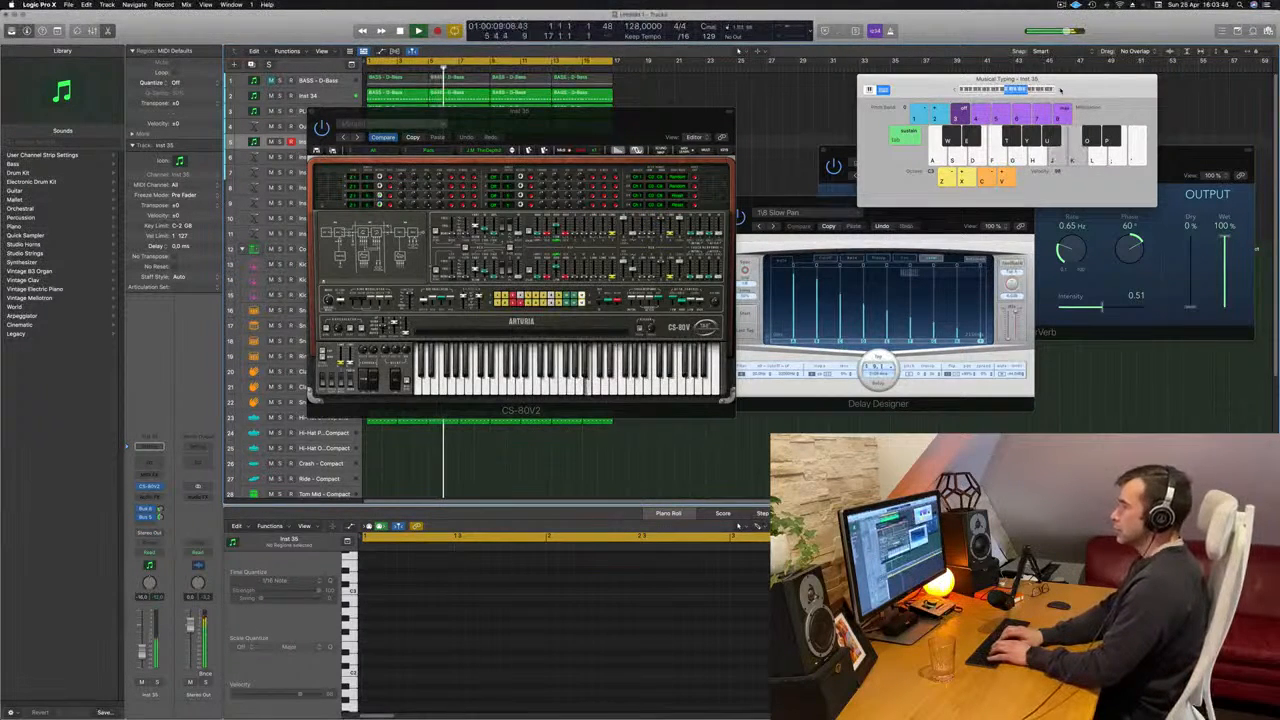
key("apostrophe")
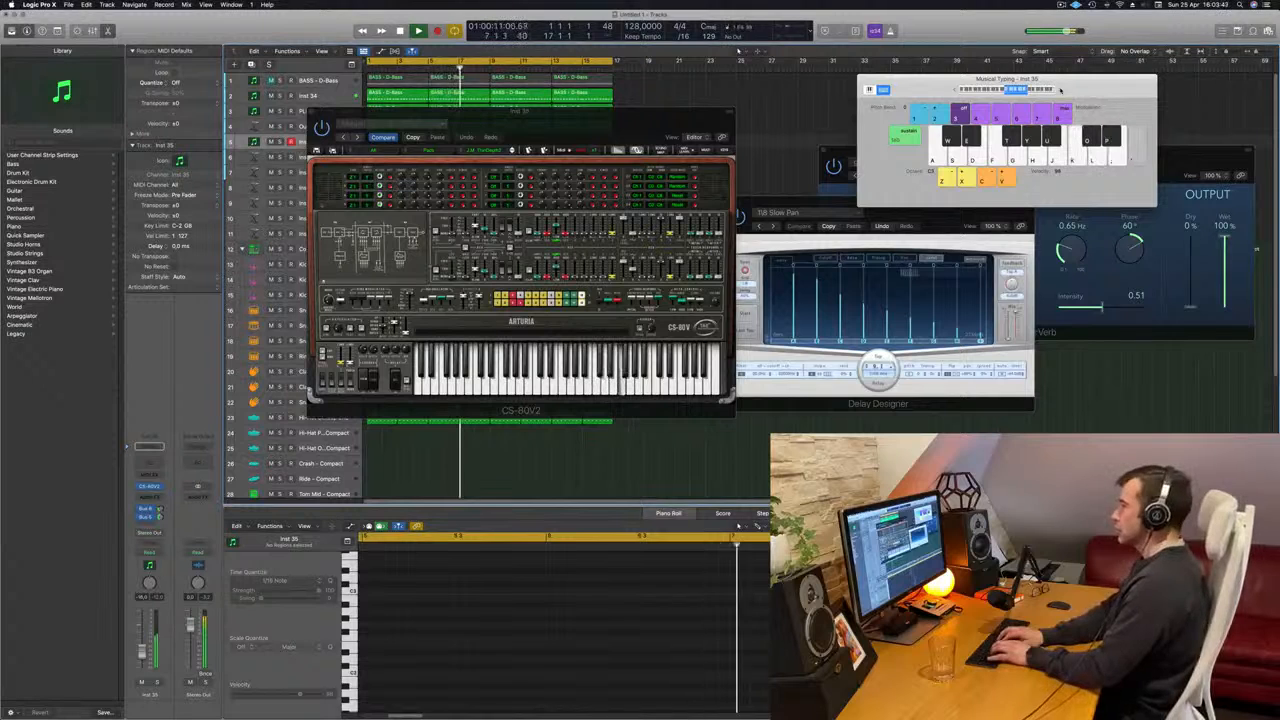
key("d")
key("f")
key("g")
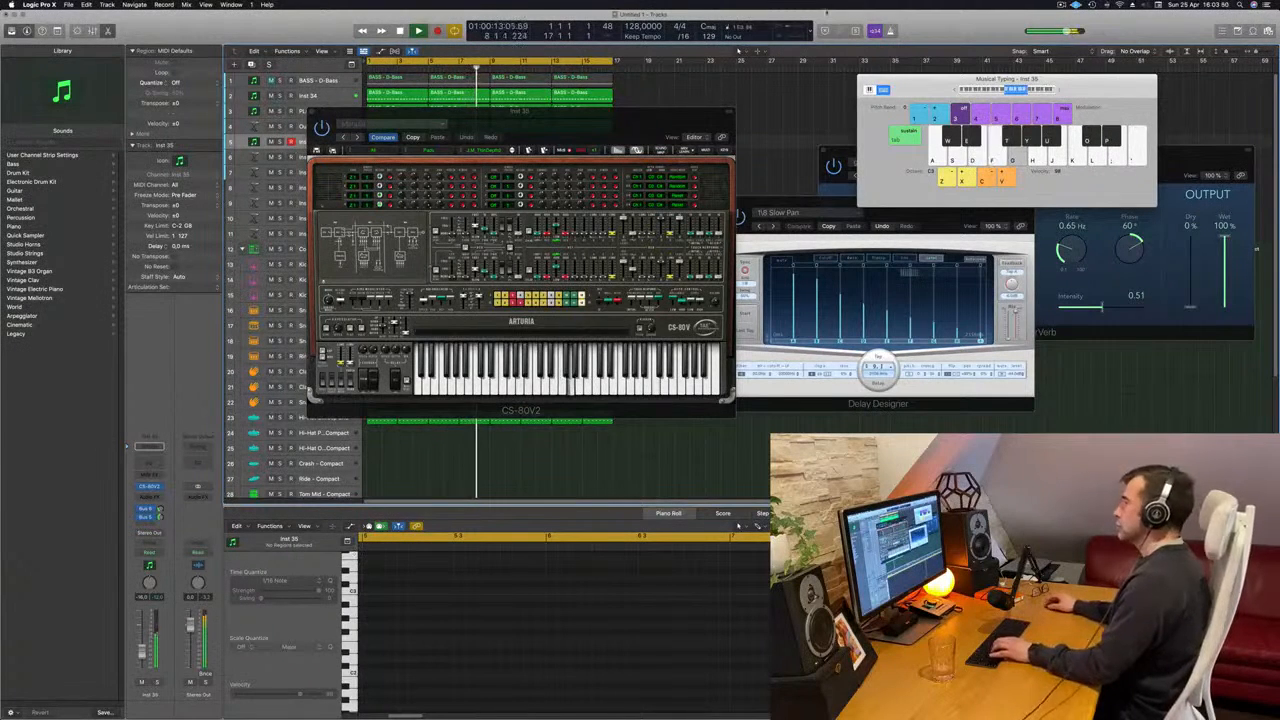
key("h")
key("f")
key("g")
key("h")
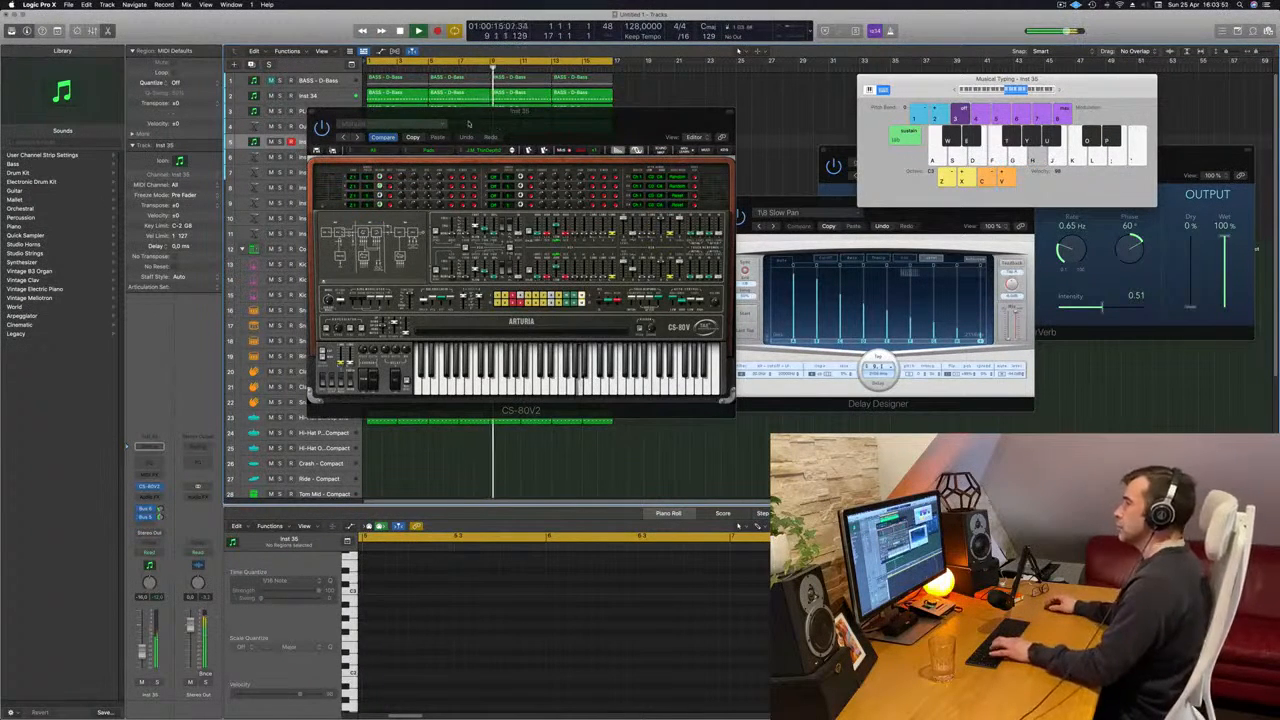
key("f")
key("g")
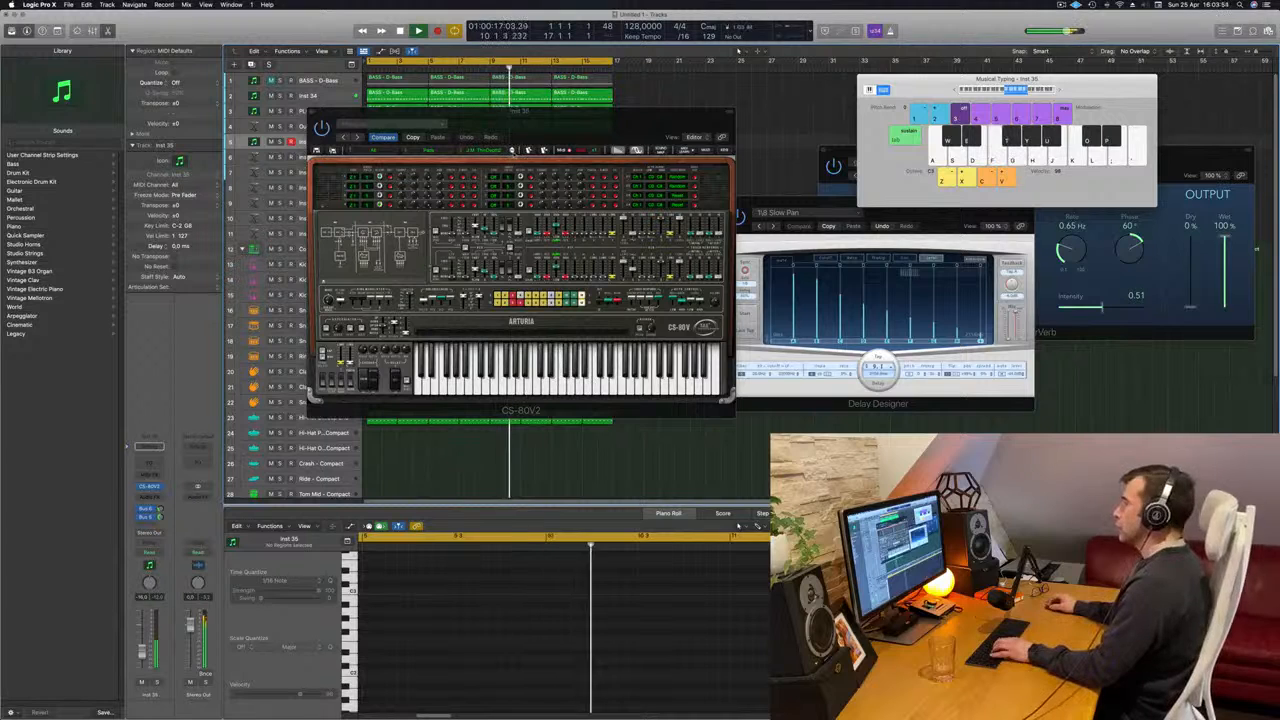
- Advance through the CS-80V2 presets in the Pads category, playing test notes on each over the loop
left_click(512, 152)
key("f")
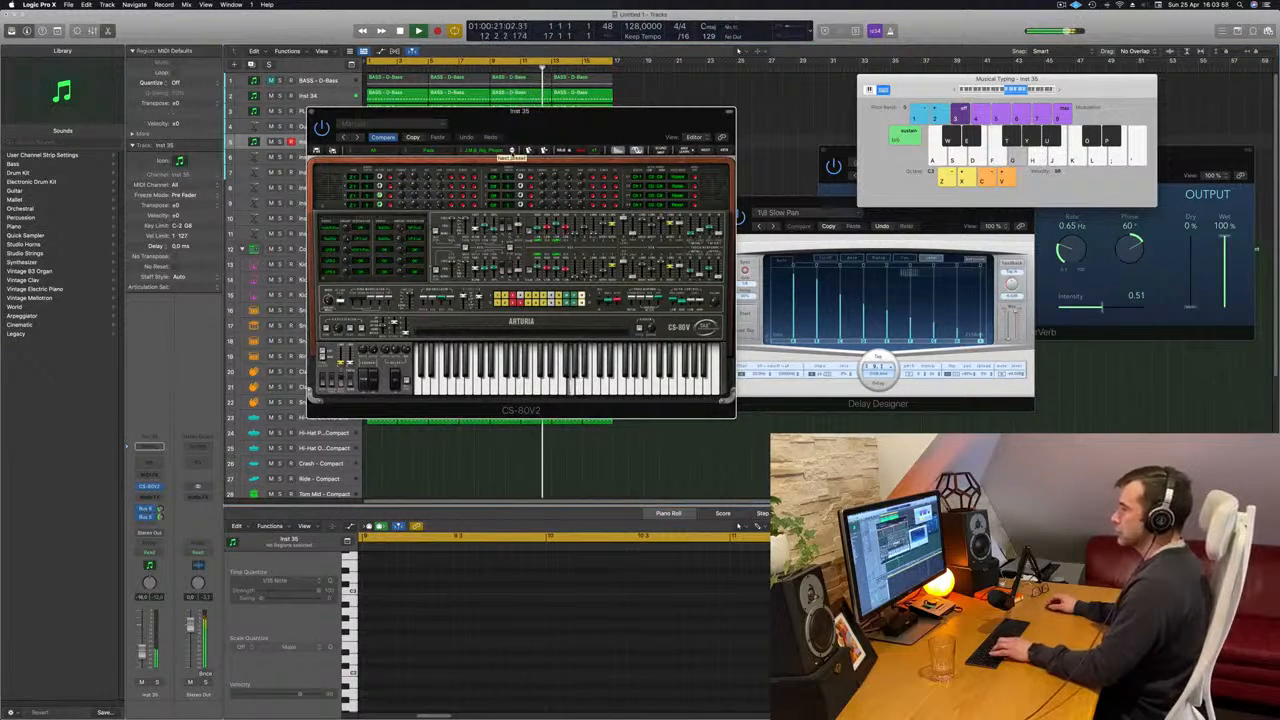
key("h")
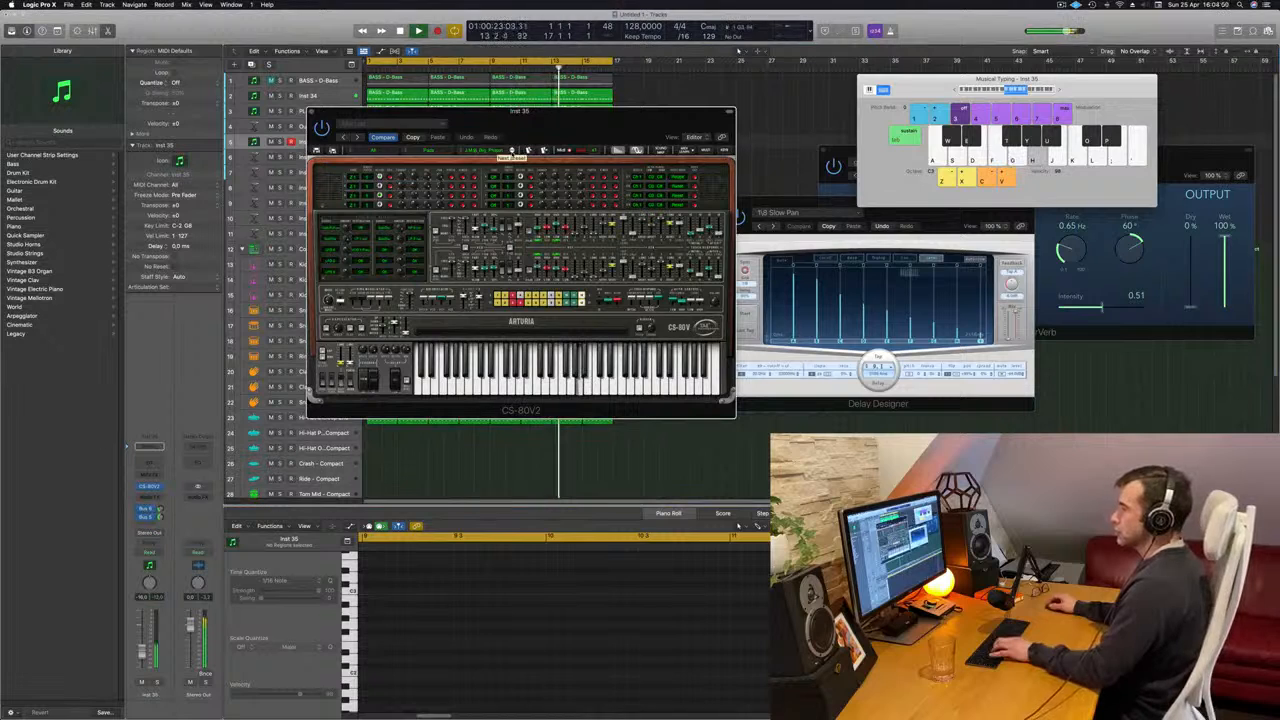
key("f")
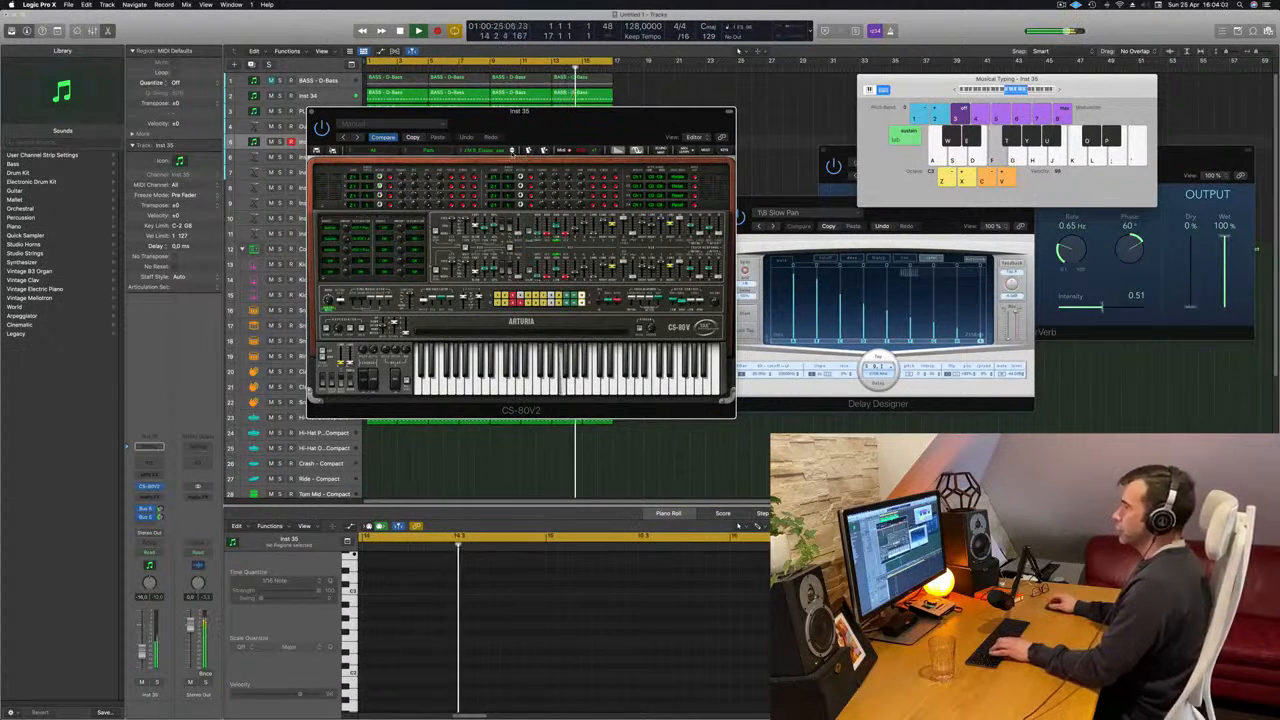
left_click(512, 152)
key("h")
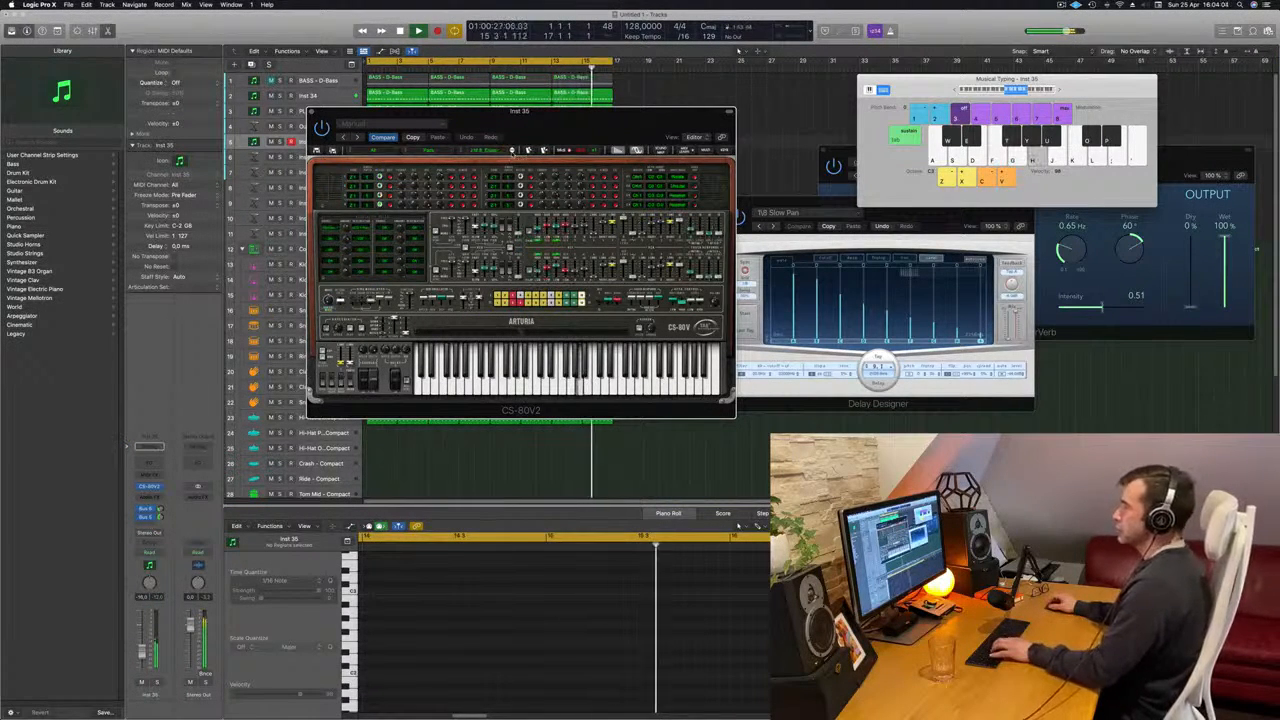
key("f")
left_click(512, 152)
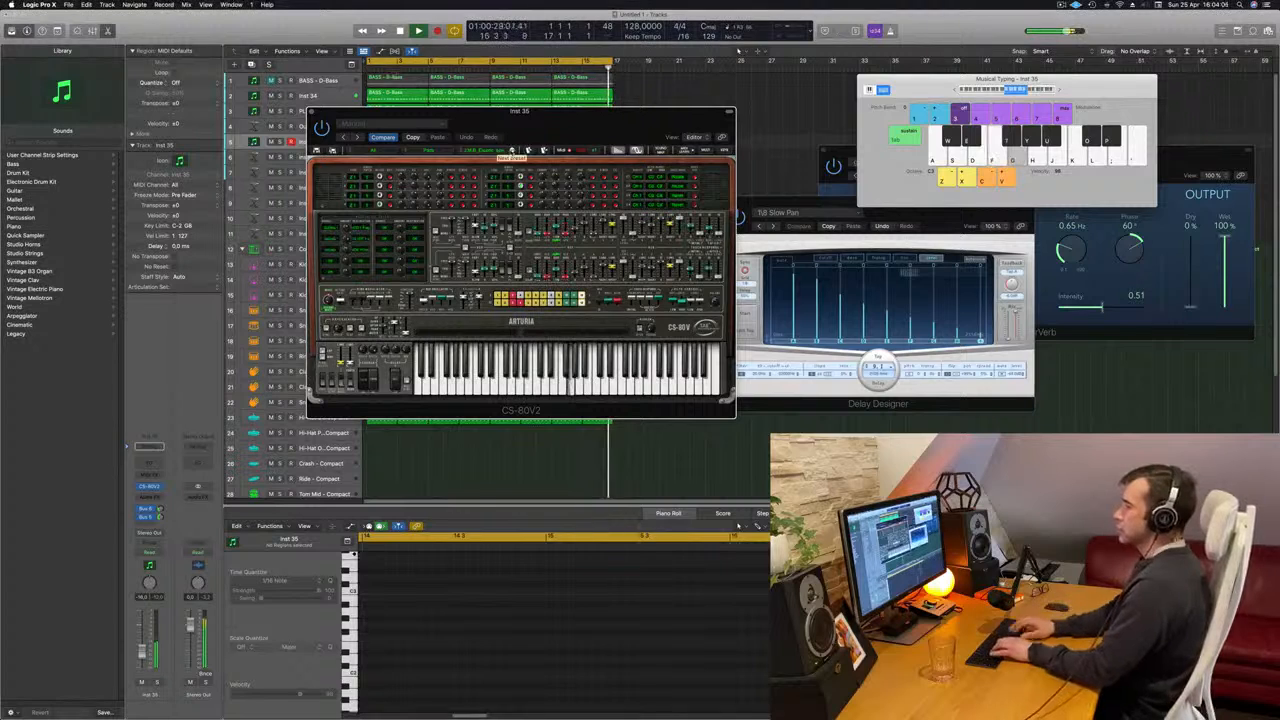
key("d")
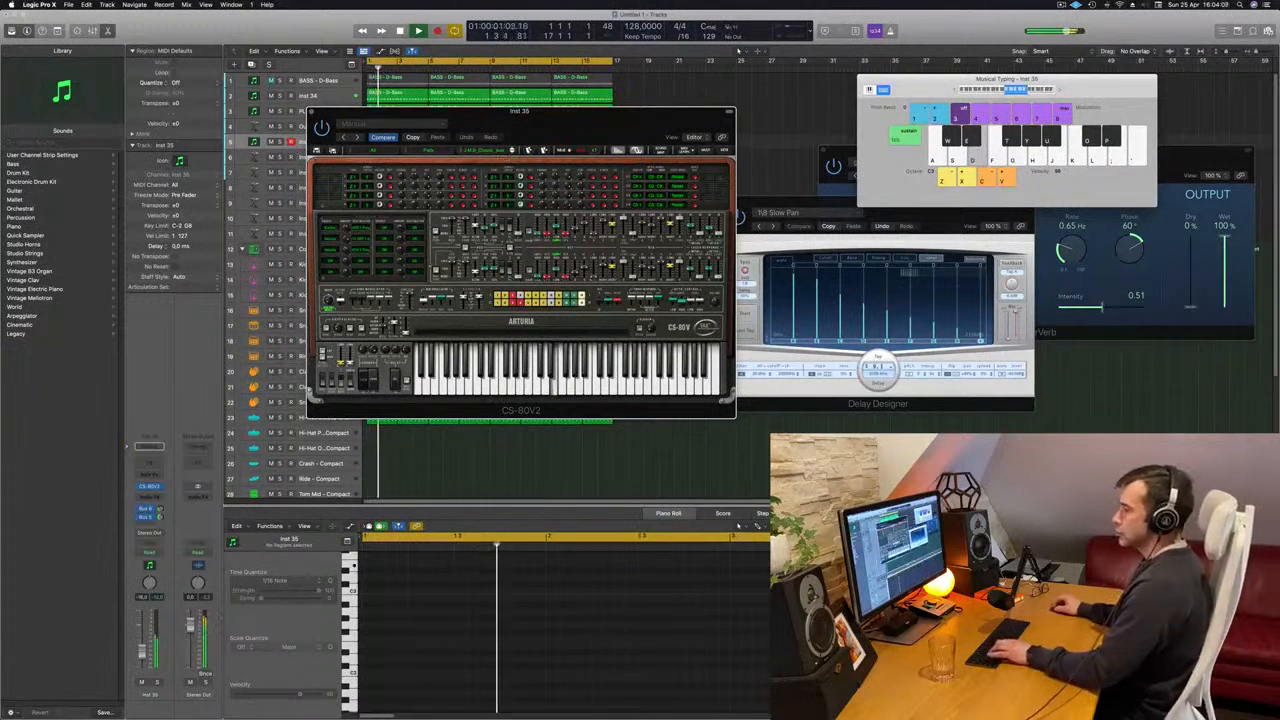
- Lower the CS-80V2 track's volume slightly and raise its Bus 5 send while playing melody notes
key("f")
left_click_drag(142, 652, 142, 657)
key("d")
left_click_drag(160, 517, 160, 515)
key("f")
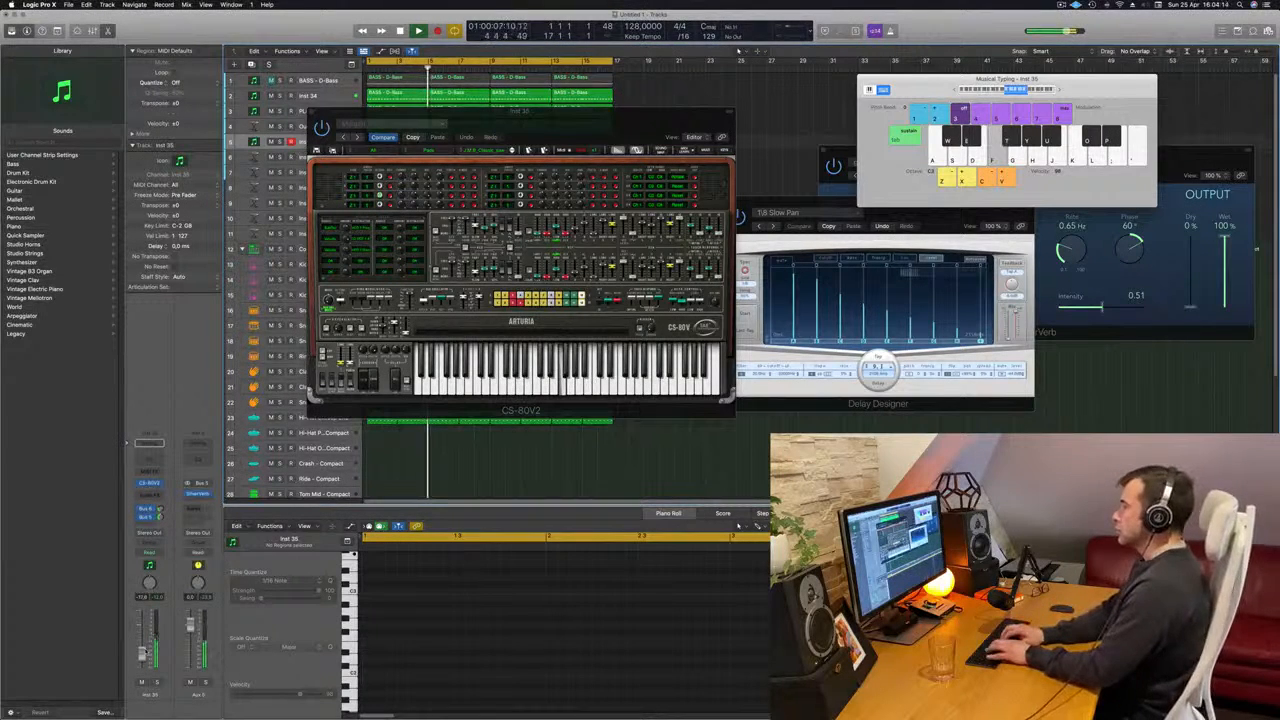
key("semicolon")
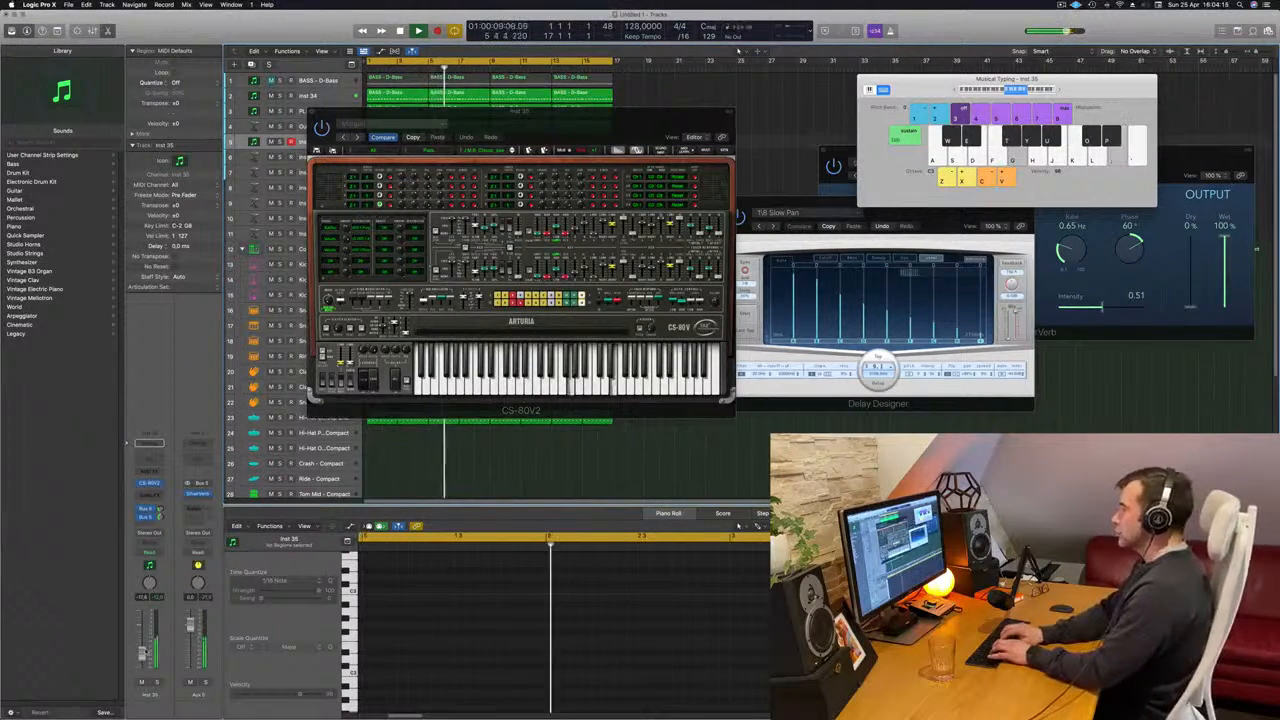
key("l")
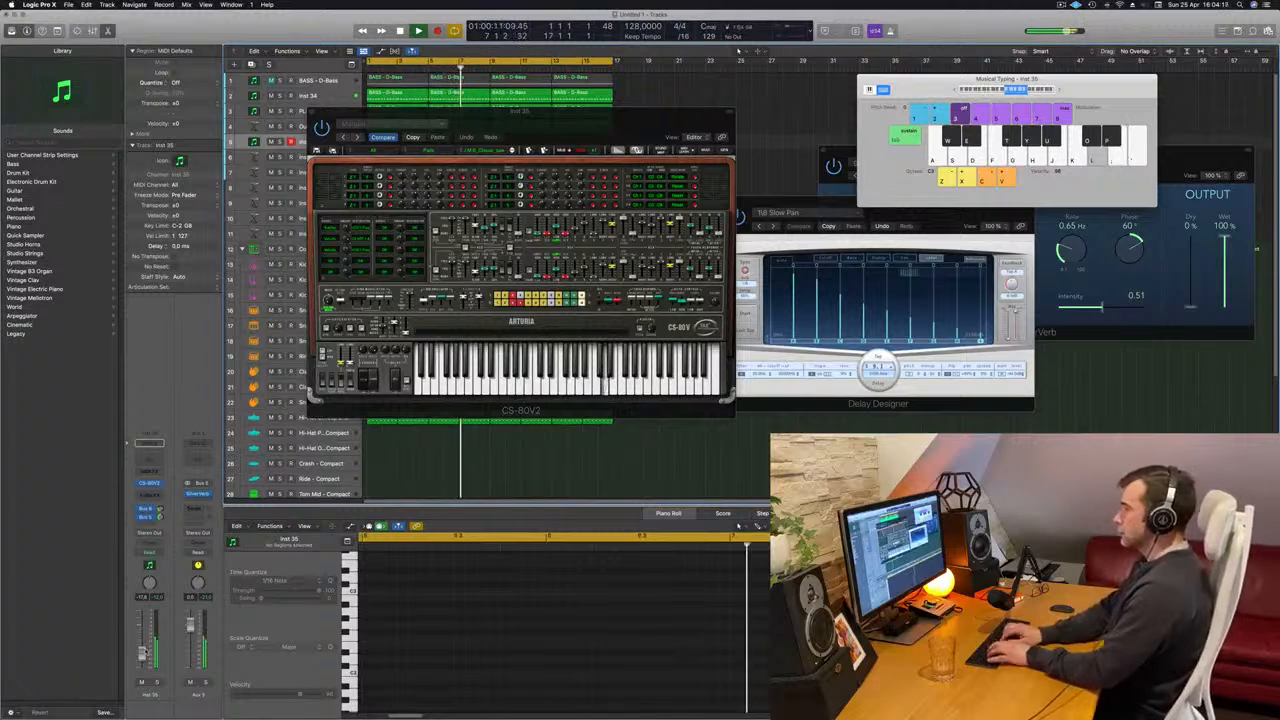
- Step through further CS-80V2 pad presets, auditioning each one with single notes over the loop
key("s")
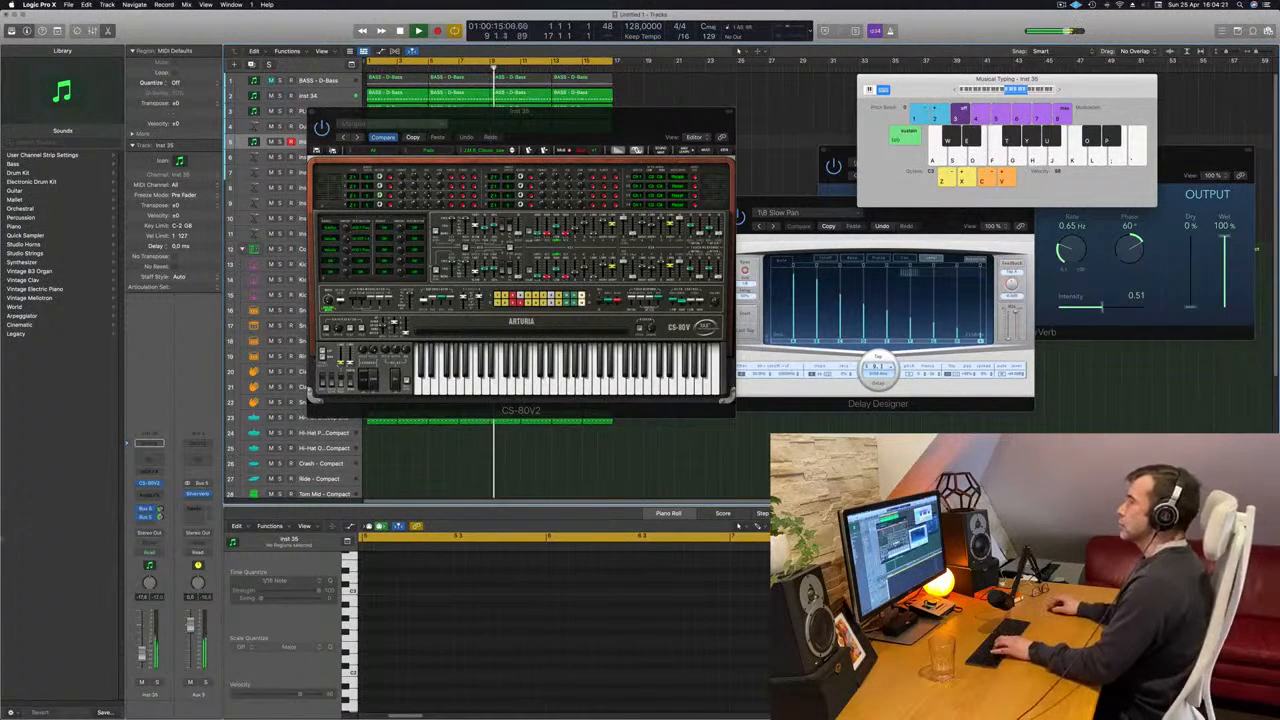
key("g")
left_click(512, 151)
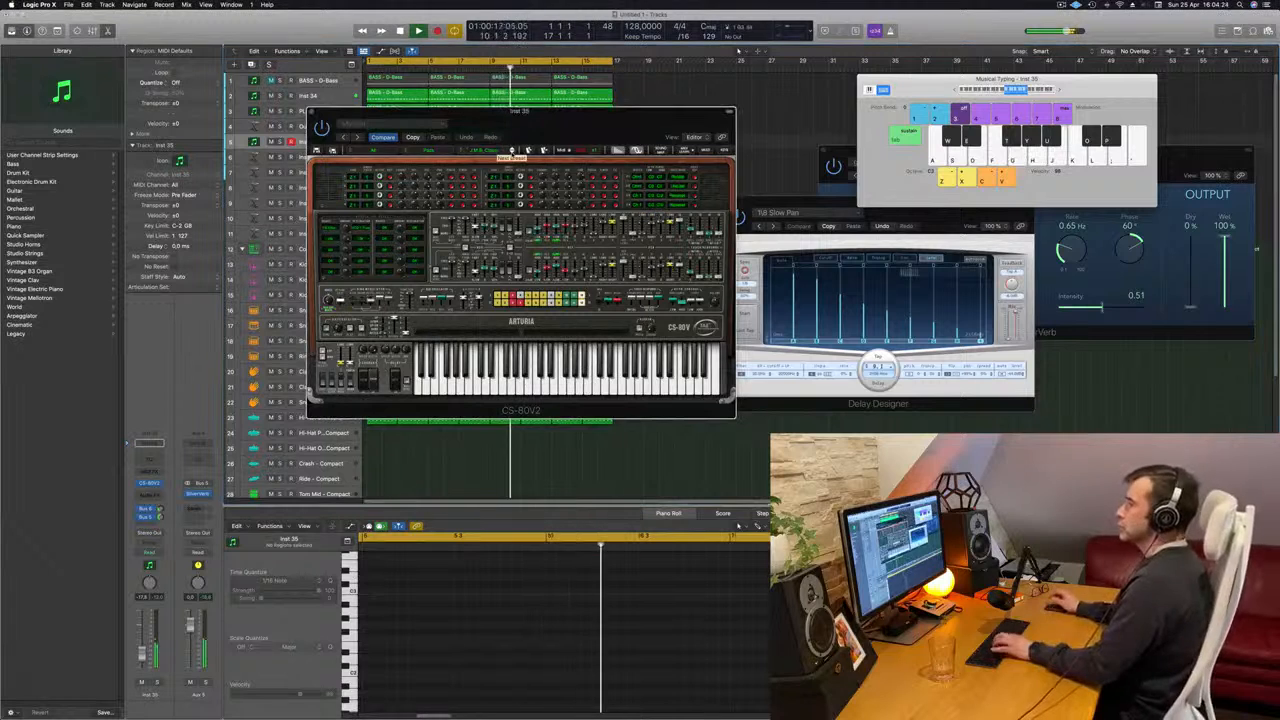
key("h")
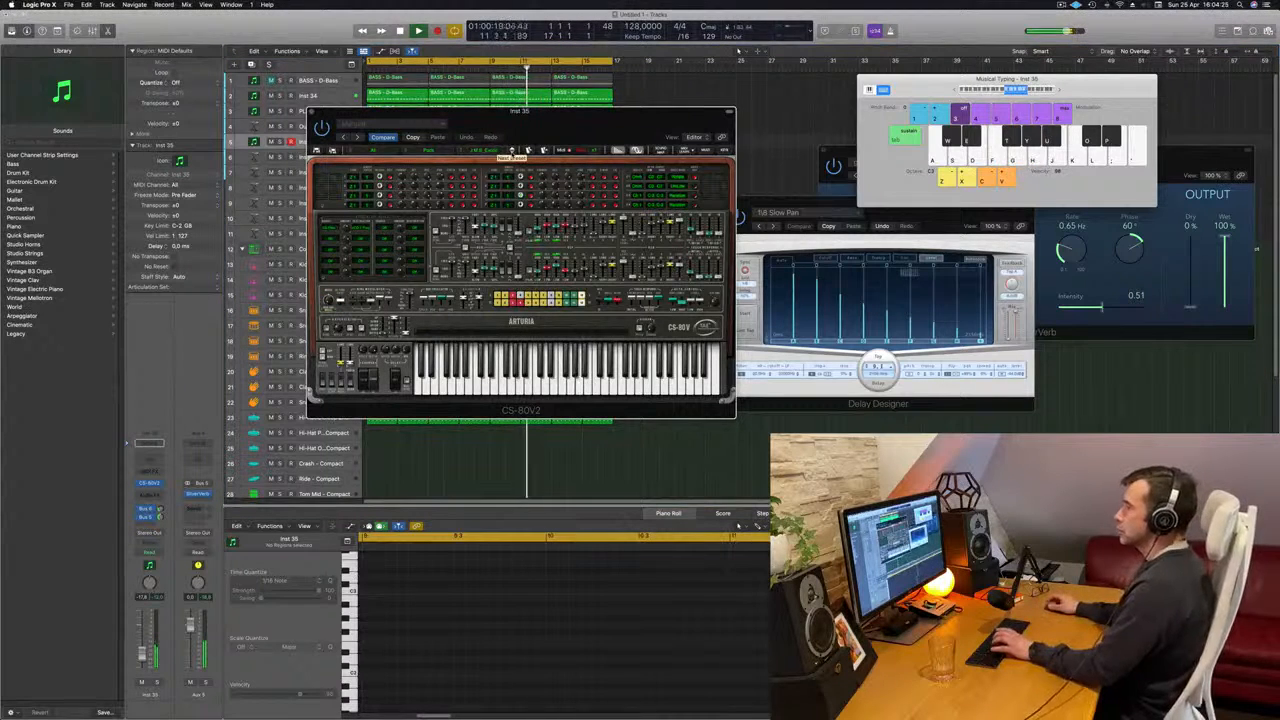
left_click(512, 151)
key("j")
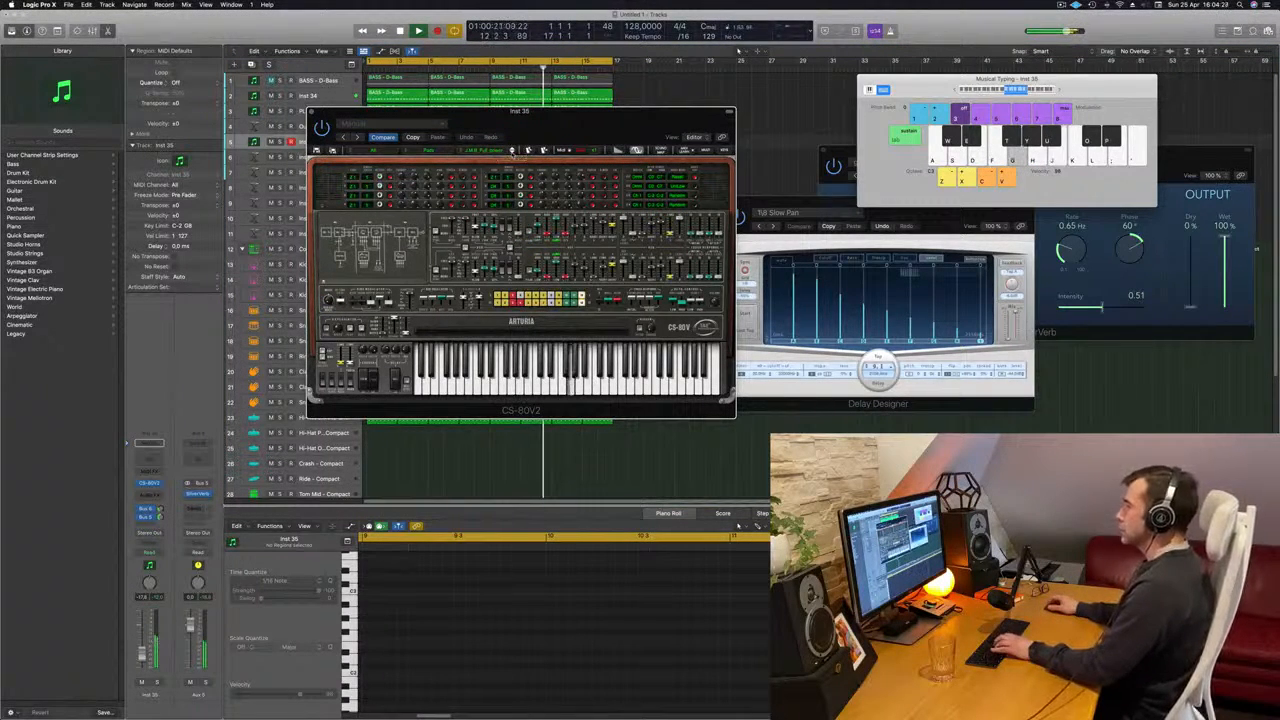
left_click(512, 151)
key("h")
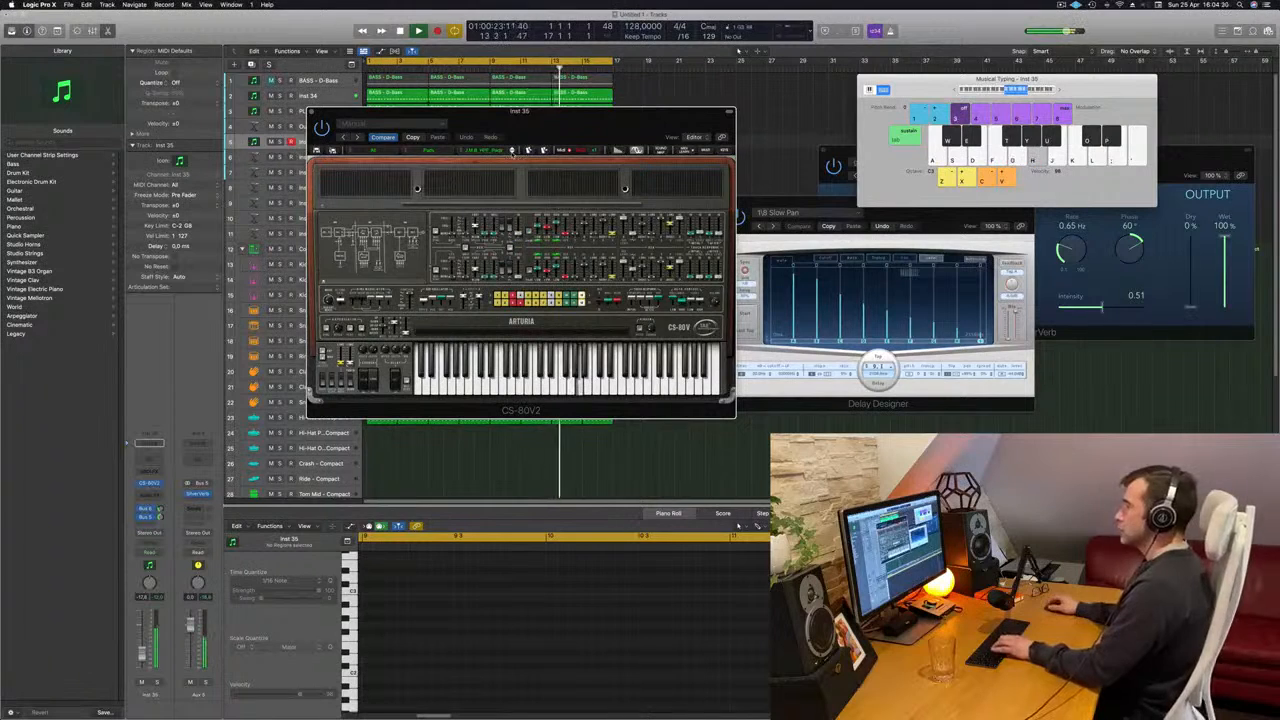
left_click(512, 151)
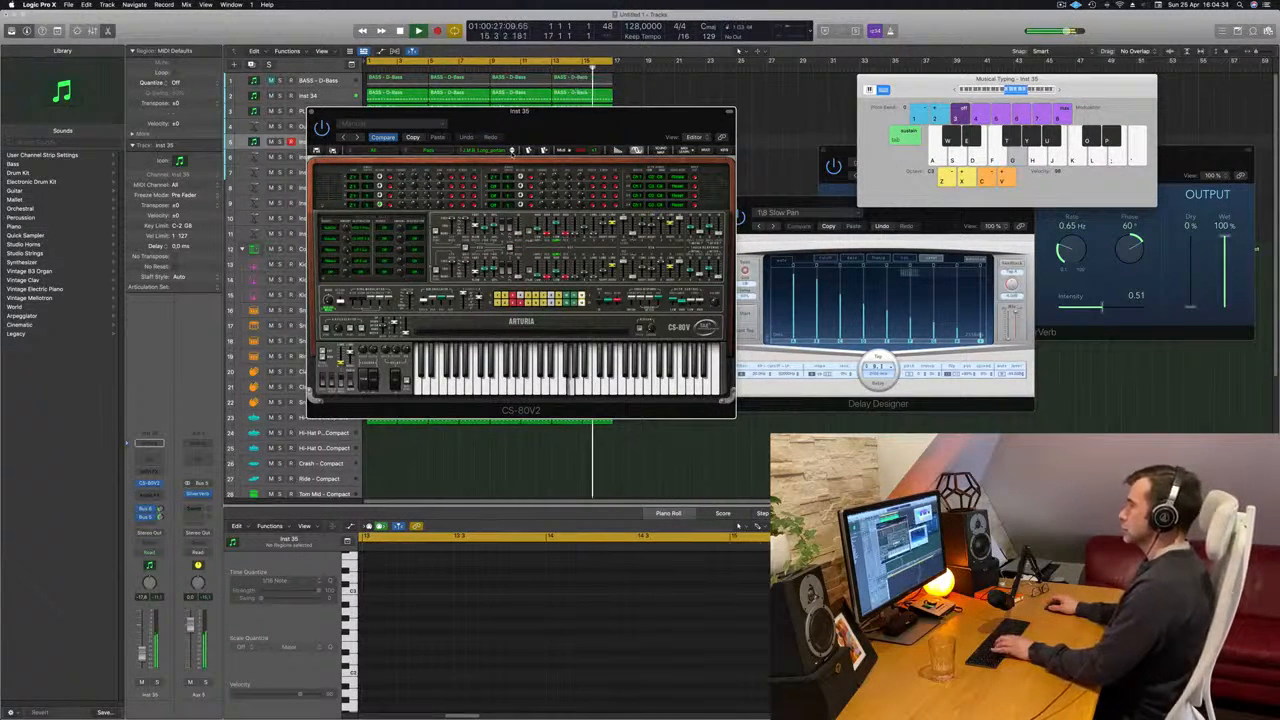
left_click(512, 151)
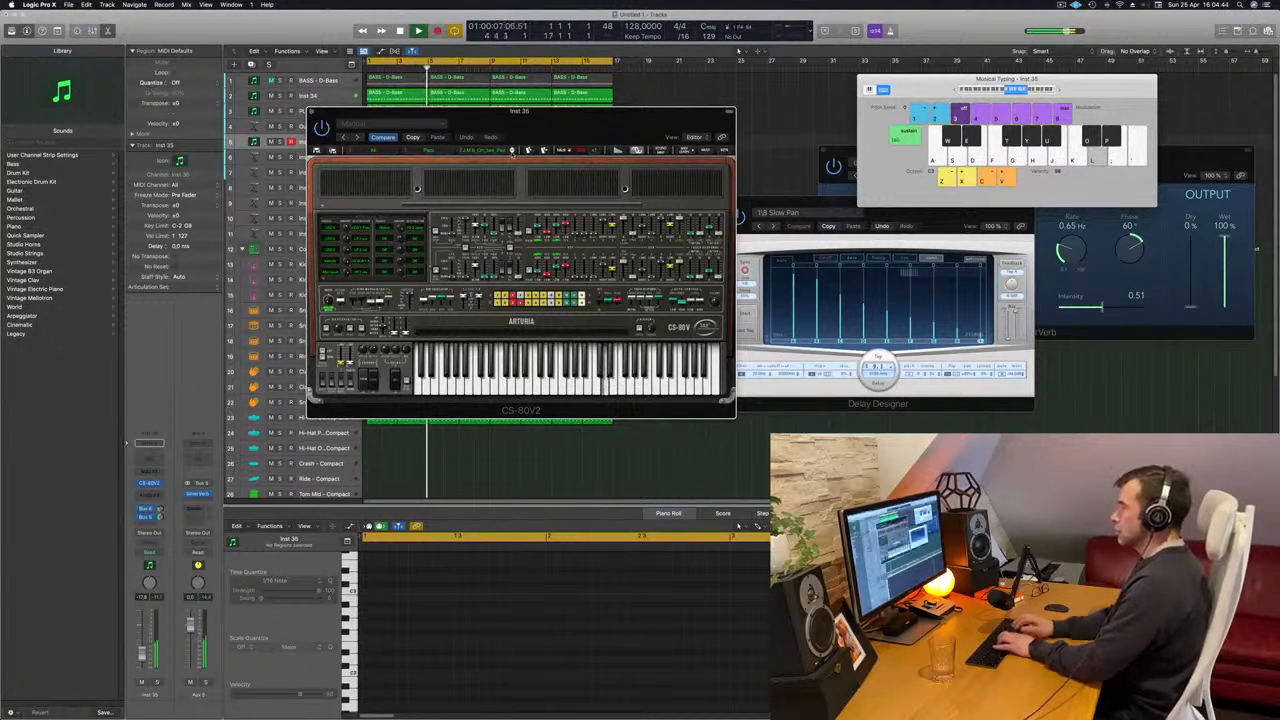
left_click(512, 152)
key("k")
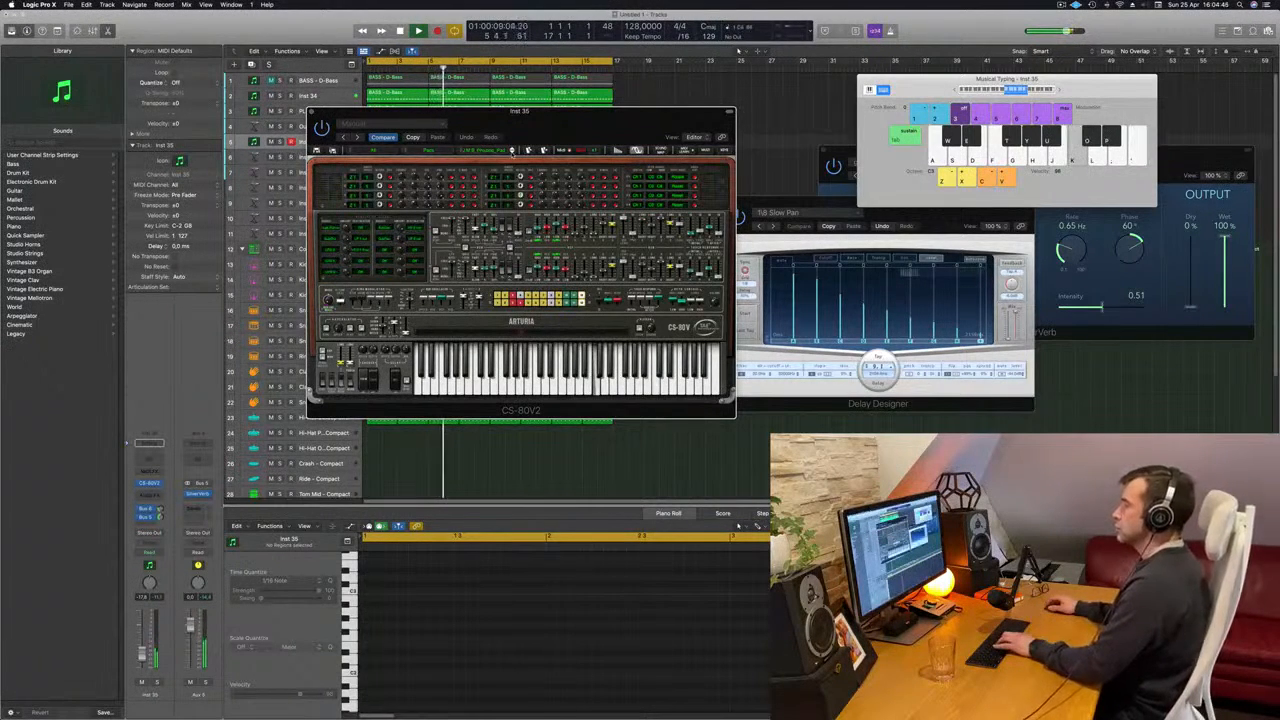
key("j")
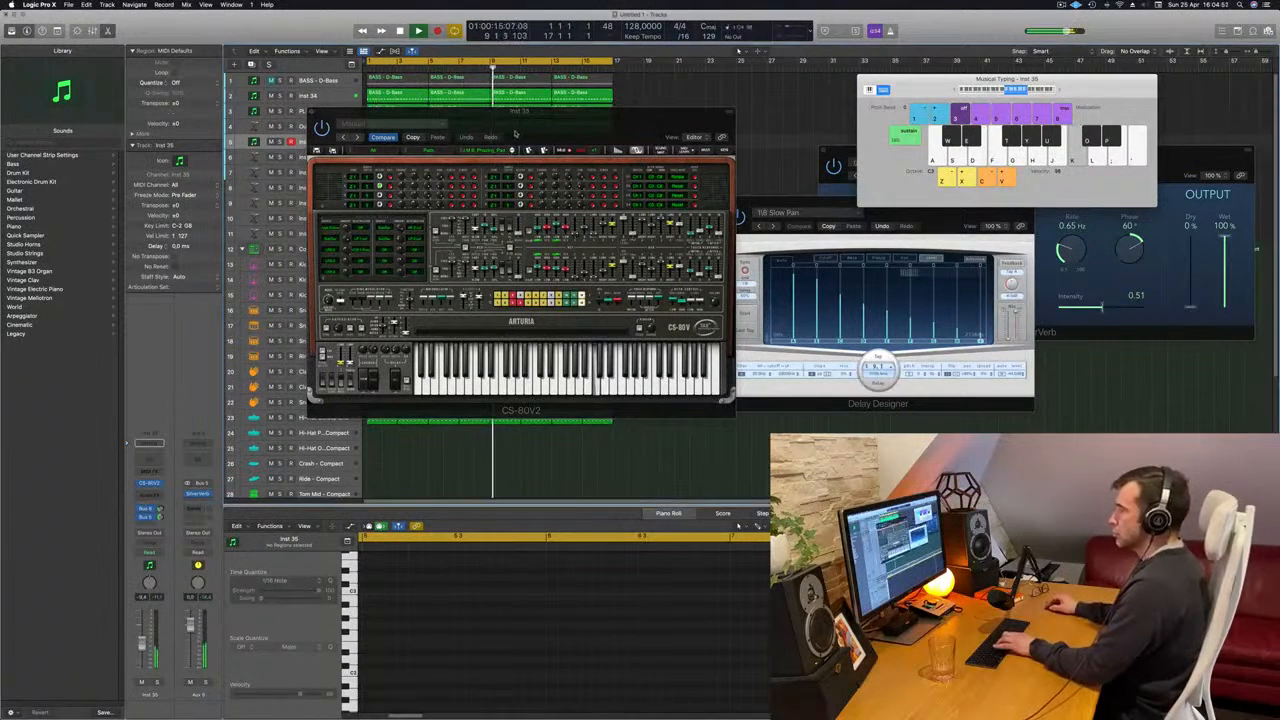
left_click(512, 150)
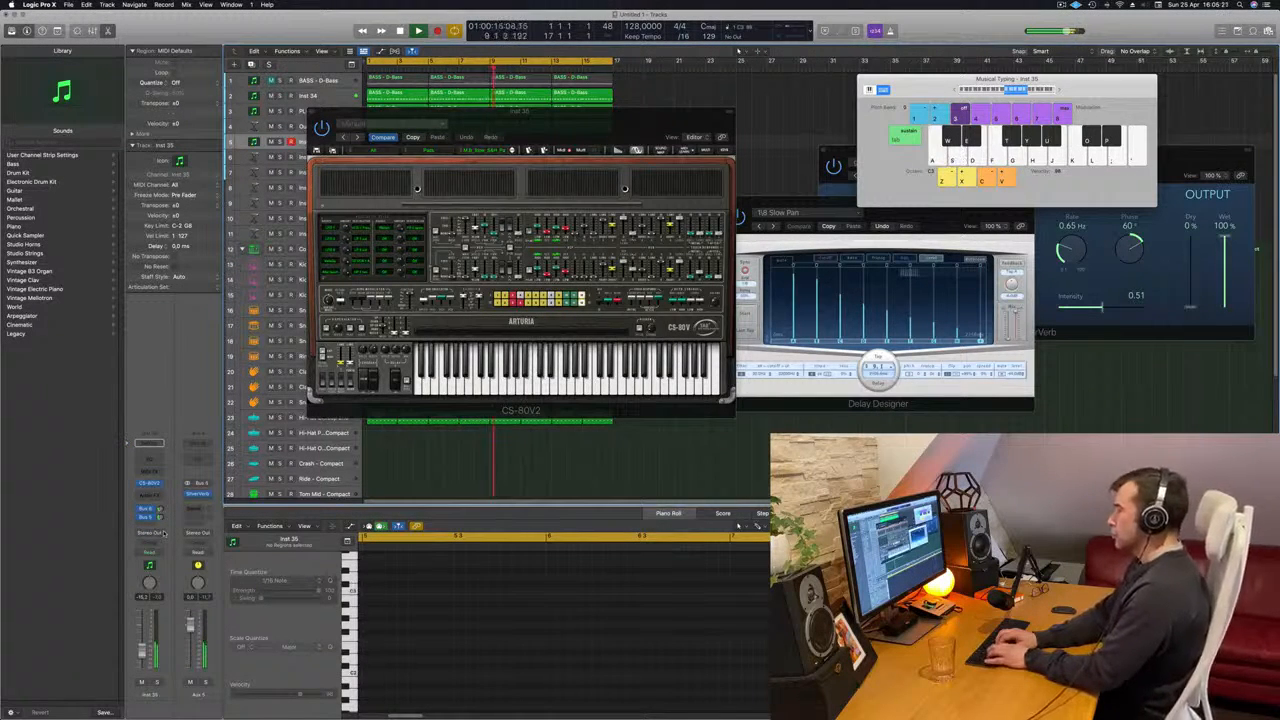
- Record an alternating C and D melody on the CS-80V2 track from bar 9 to the end of the 16-bar loop
key("a")
key("s")
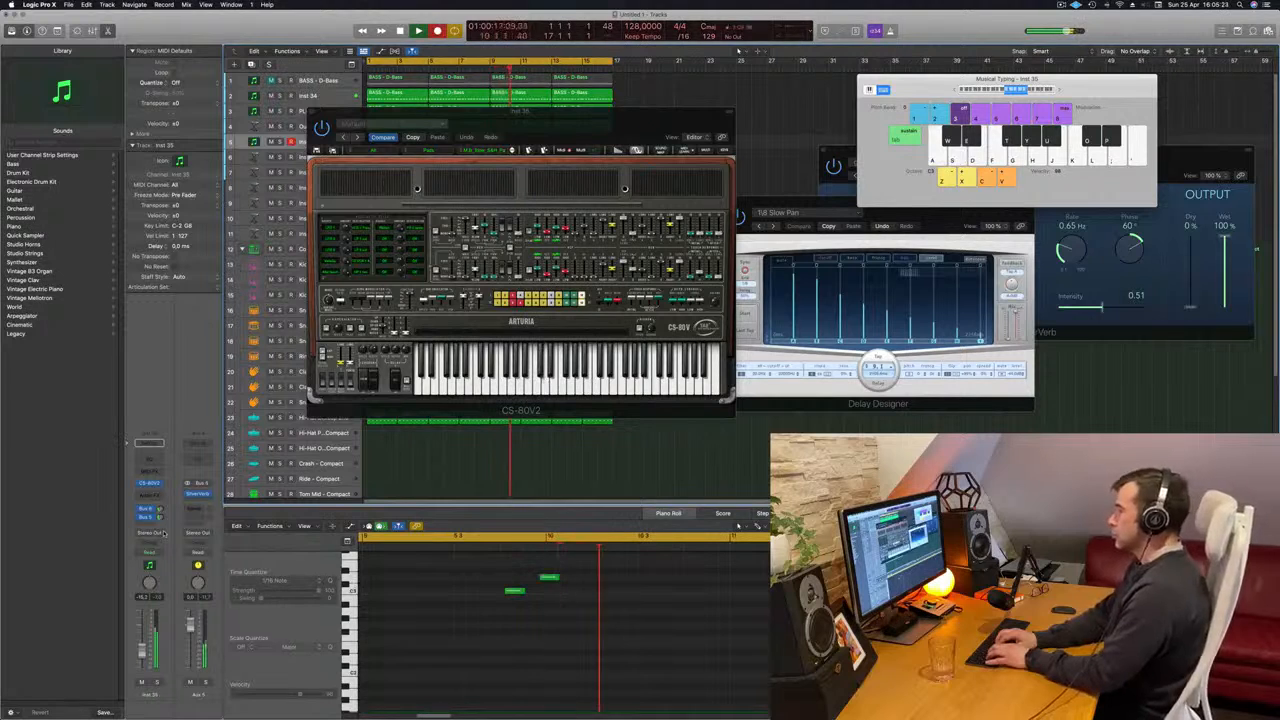
key("a")
key("s")
key("a")
key("s")
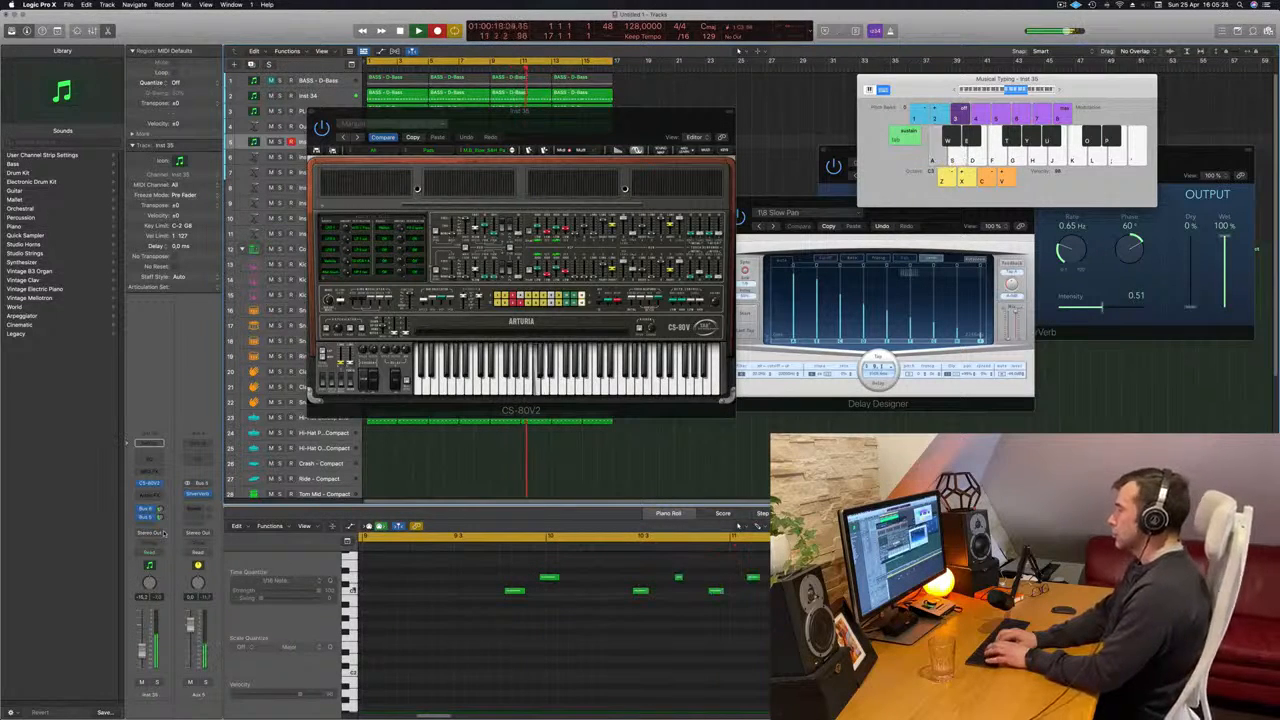
key("a")
key("s")
key("h")
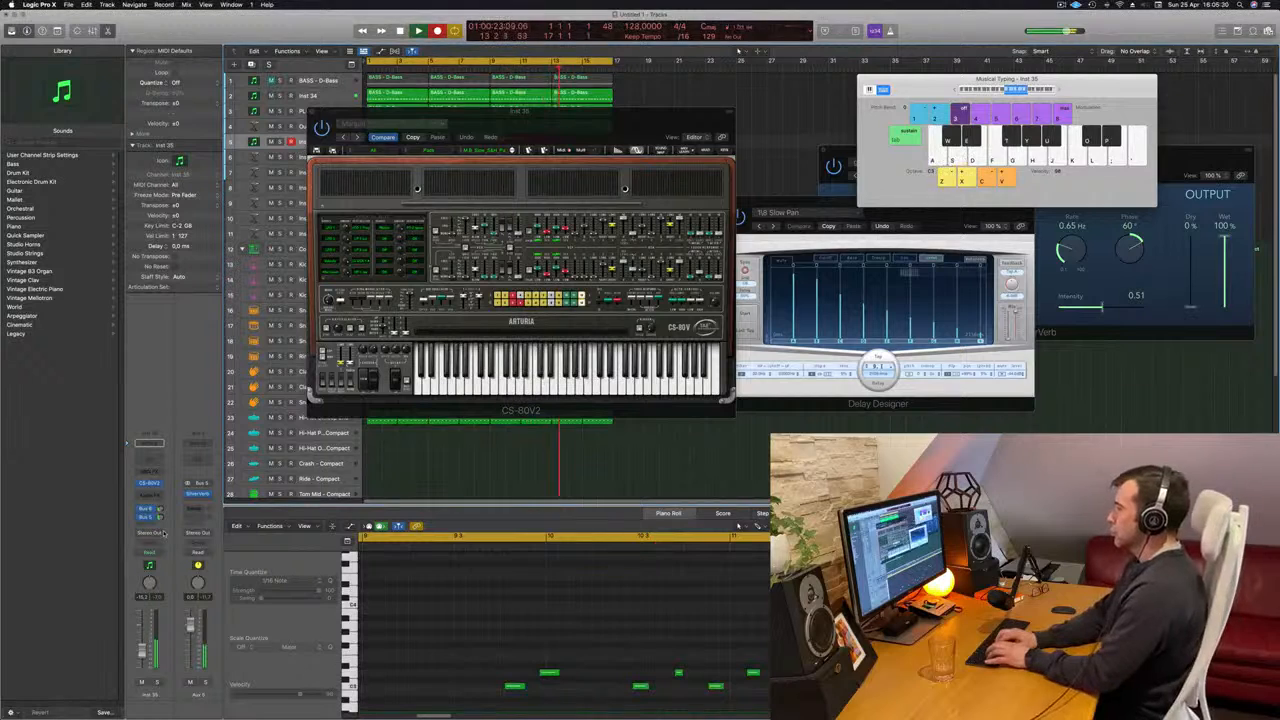
key("a")
key("s")
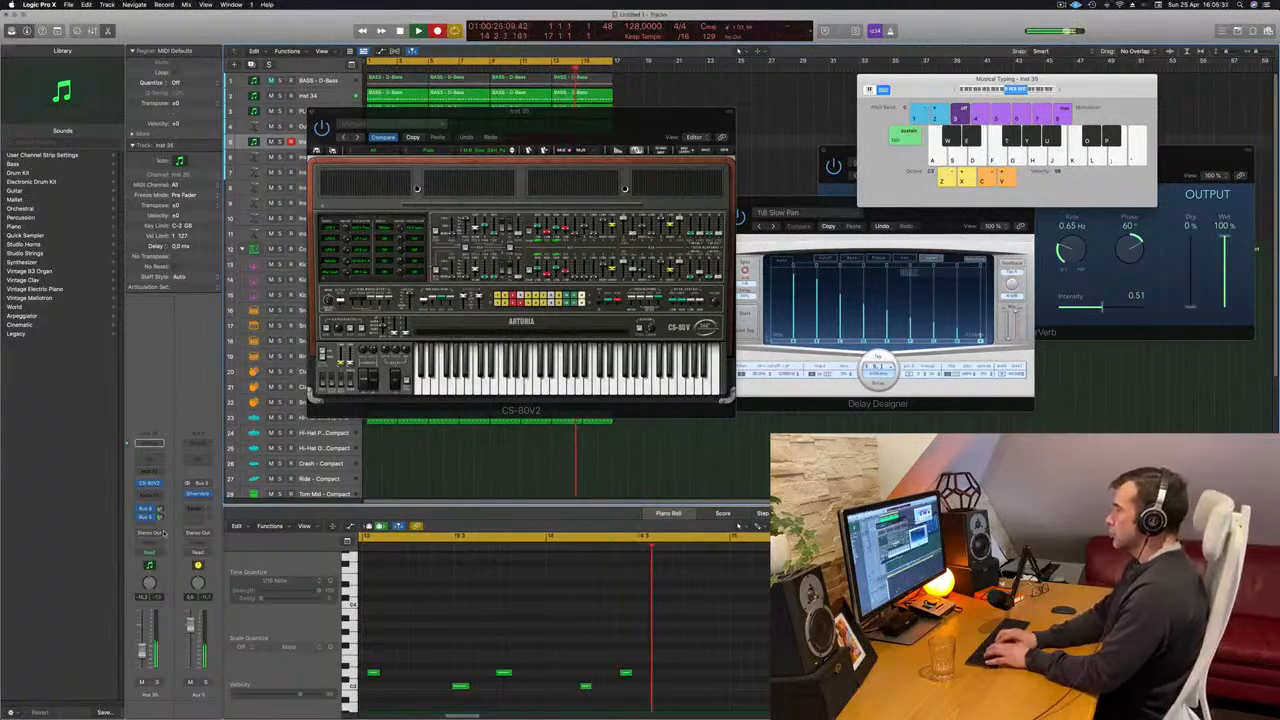
key("d")
key("a")
key("s")
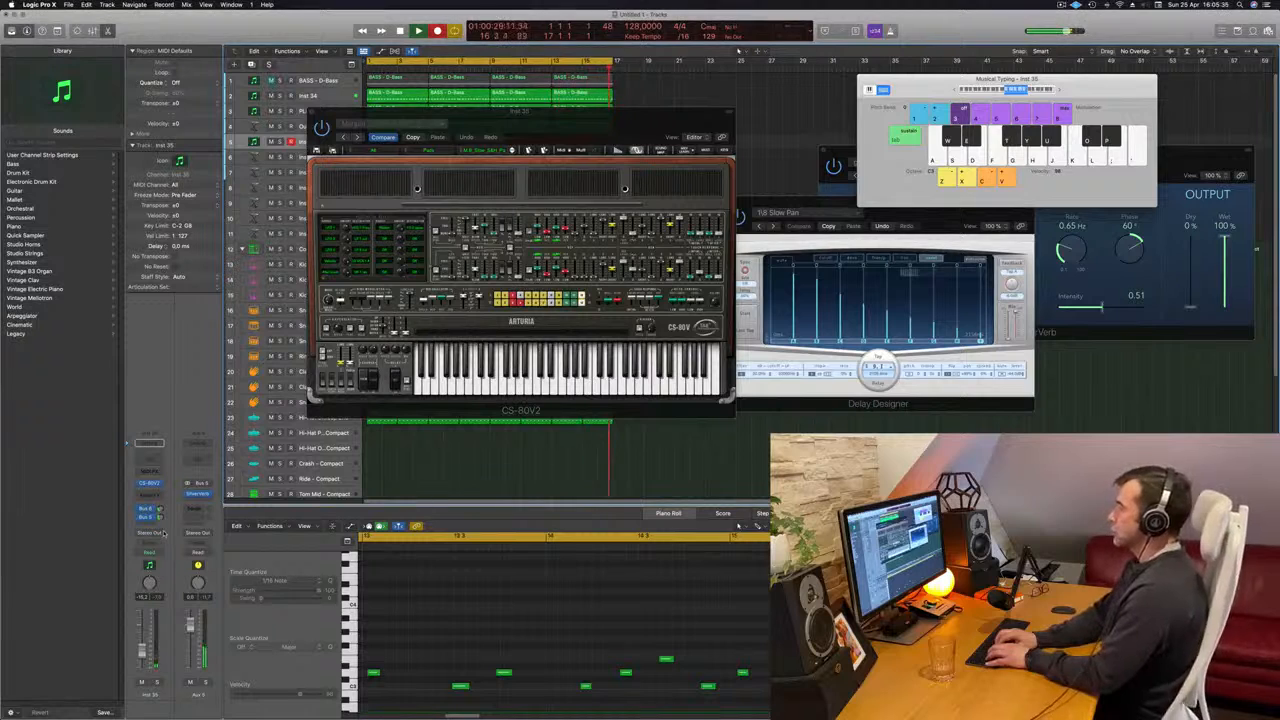
- Keep recording the CS-80V2 melody as the loop wraps to bar 1, stop the take, and play it back from the start
key("a")
key("s")
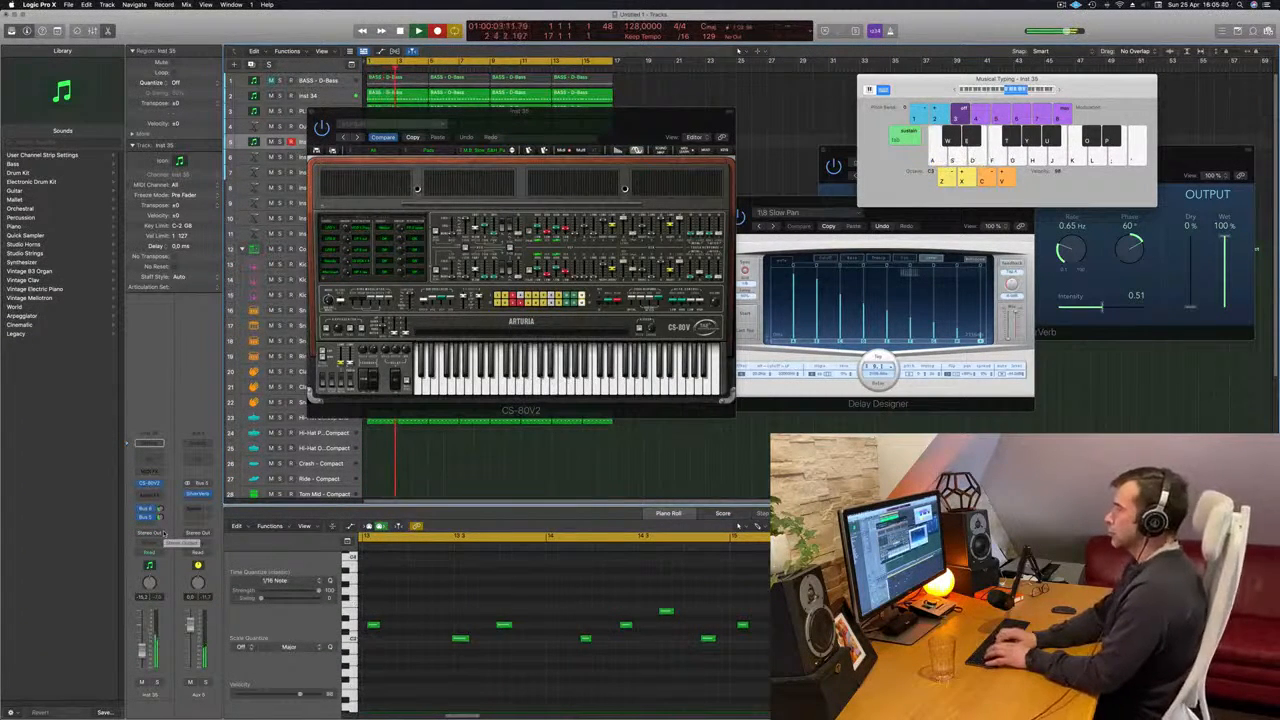
key("h")
key("s")
key("space")
key("space")
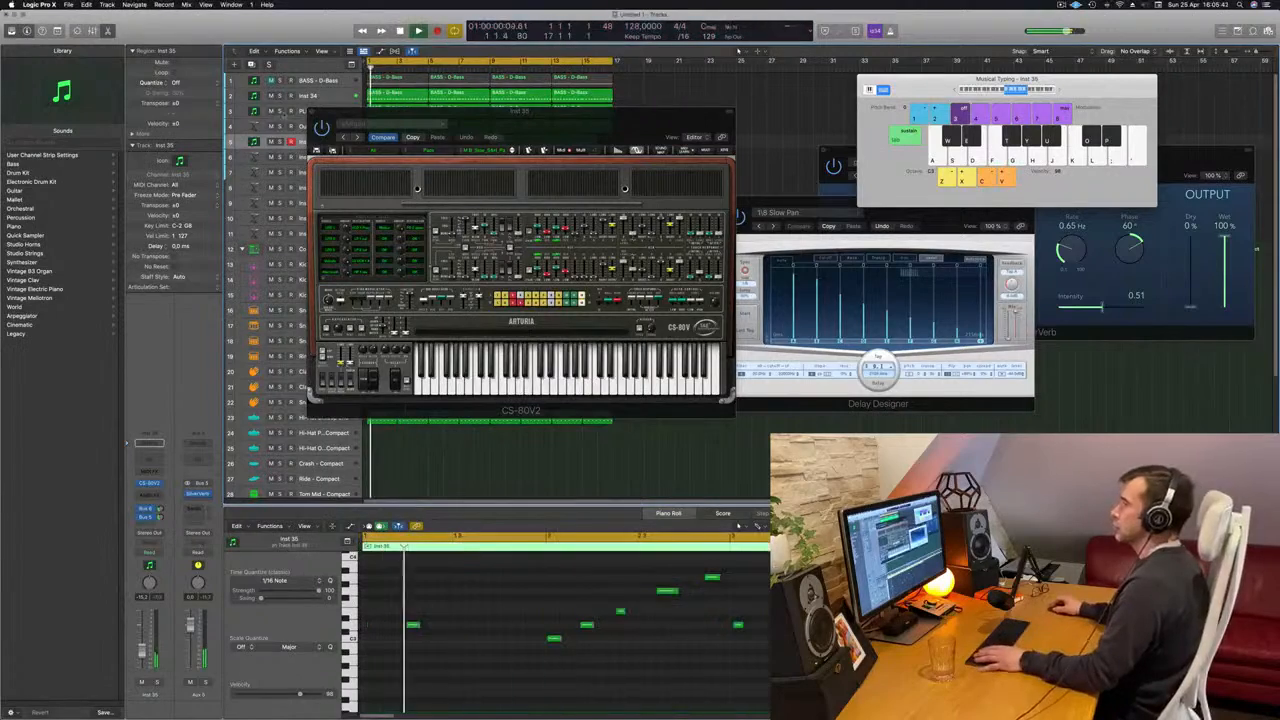
- Copy the C3 note at bar 2 to the start of the first Inst 35 region and quantize all its notes to 1/16
left_click_drag(450, 111, 1026, 101)
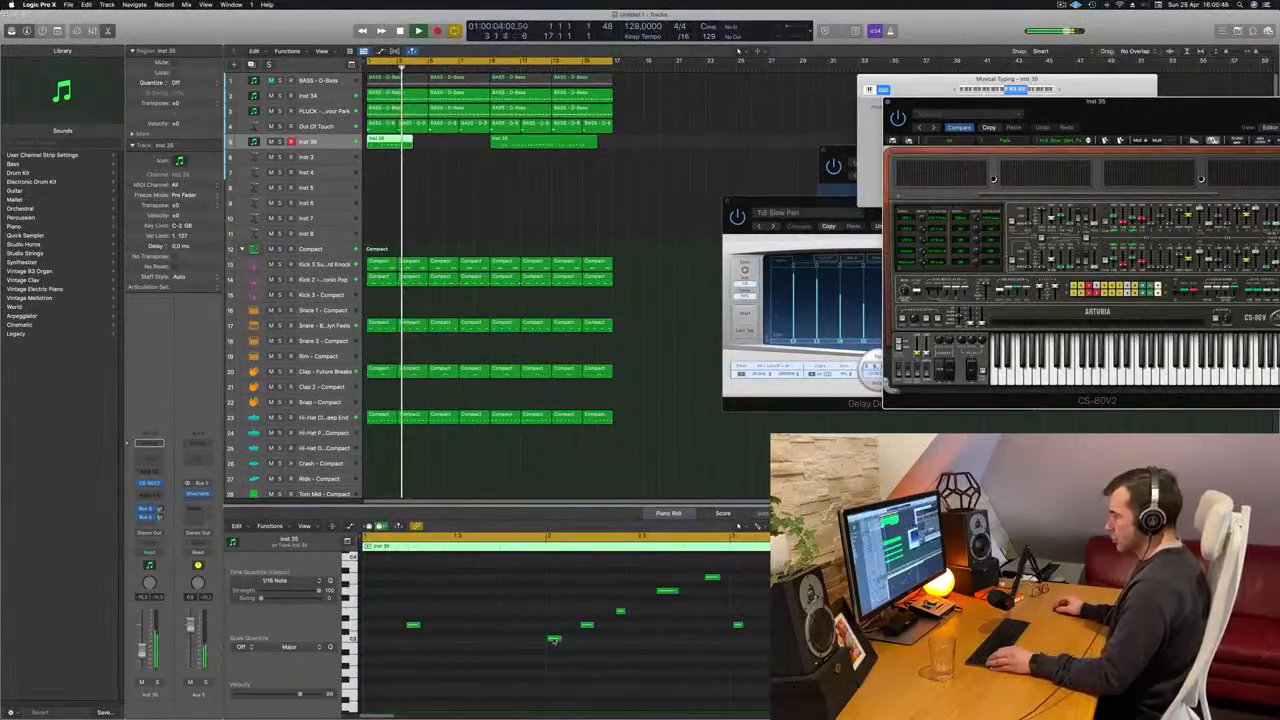
left_click_drag(554, 640, 368, 642)
key("super+a")
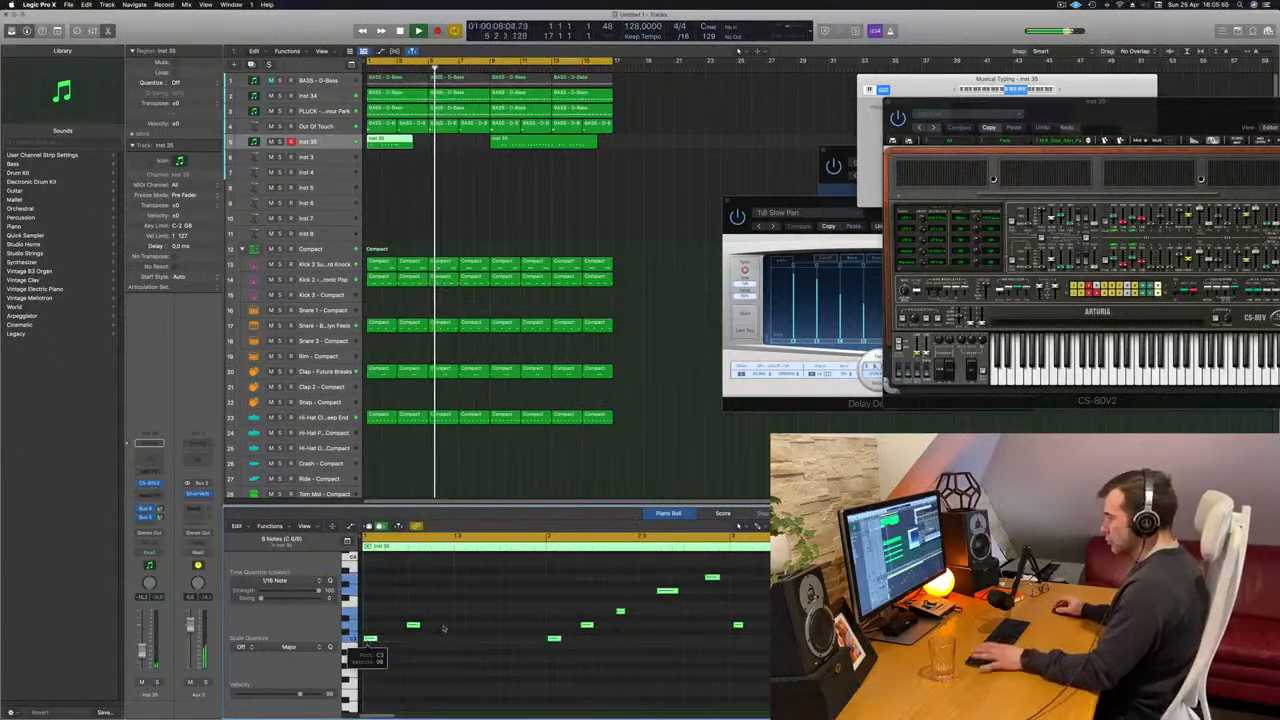
key("q")
key("space")
key("space")
left_click(532, 582)
scroll(442, 617, "down", 1)
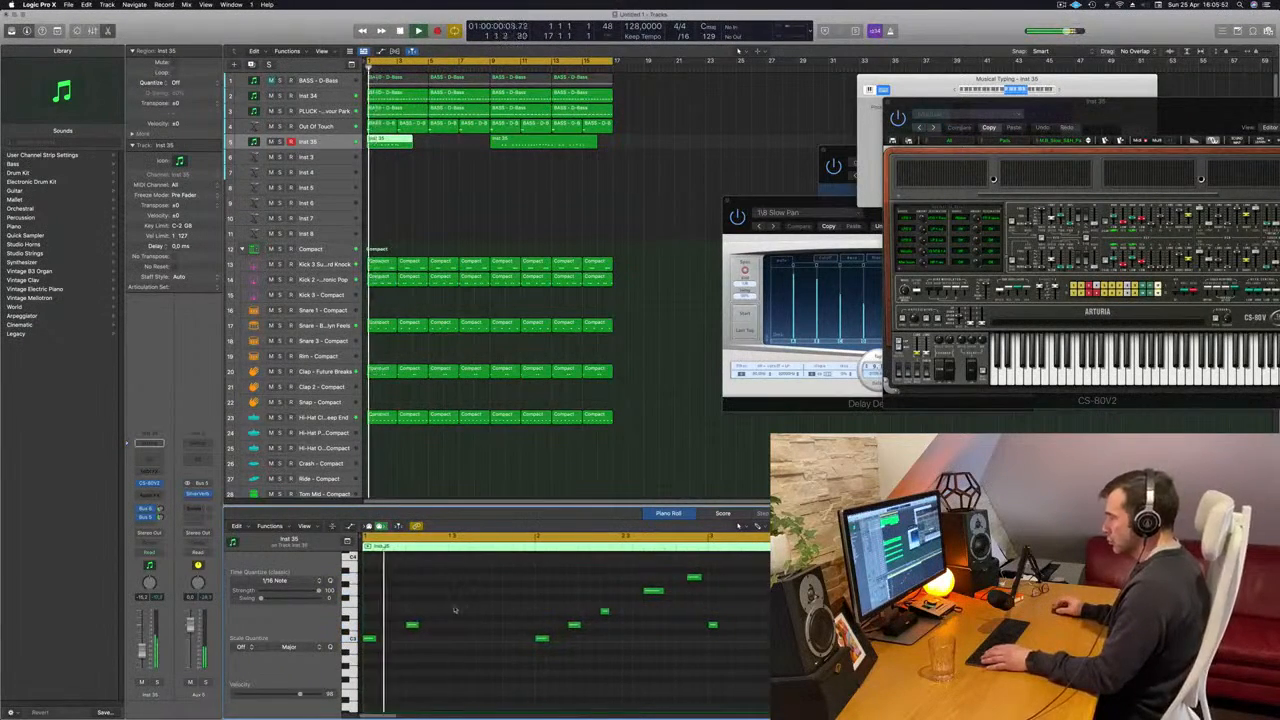
- Nudge the second note of bar 1 slightly earlier and replay the phrase from the start
left_click(410, 626)
key("alt+Left")
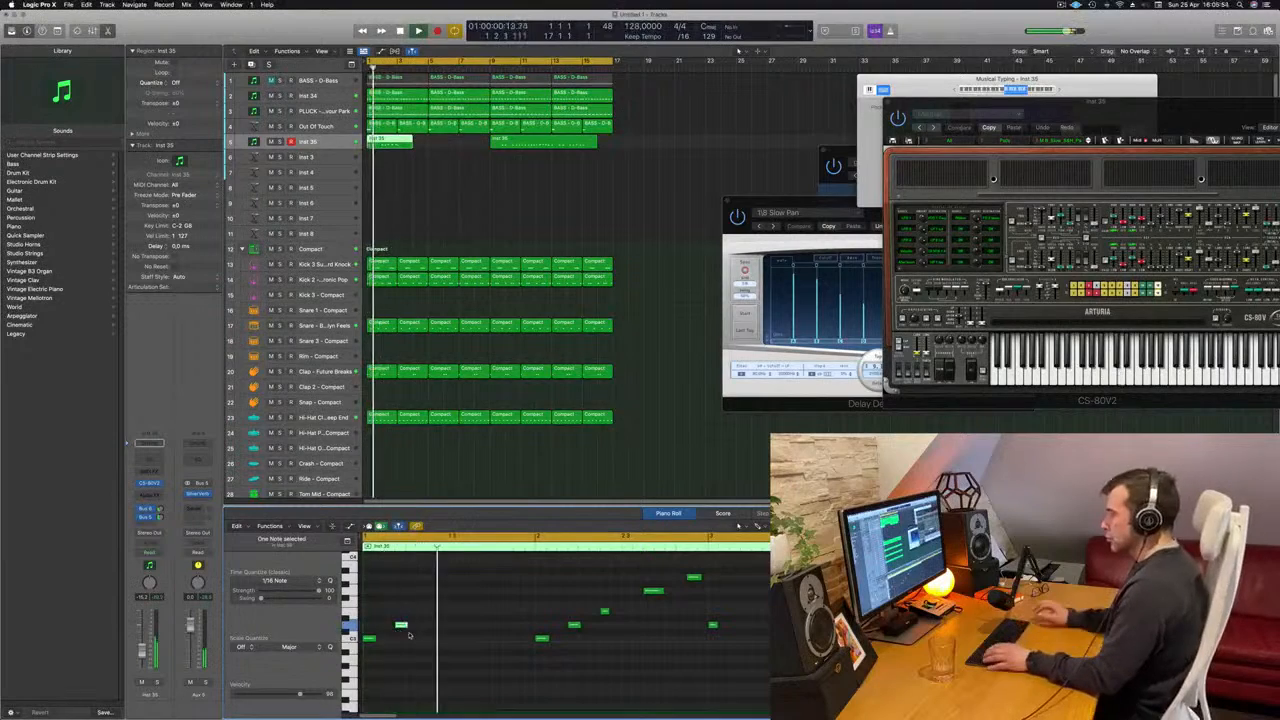
key("space")
key("space")
left_click(424, 623)
key("space")
key("space")
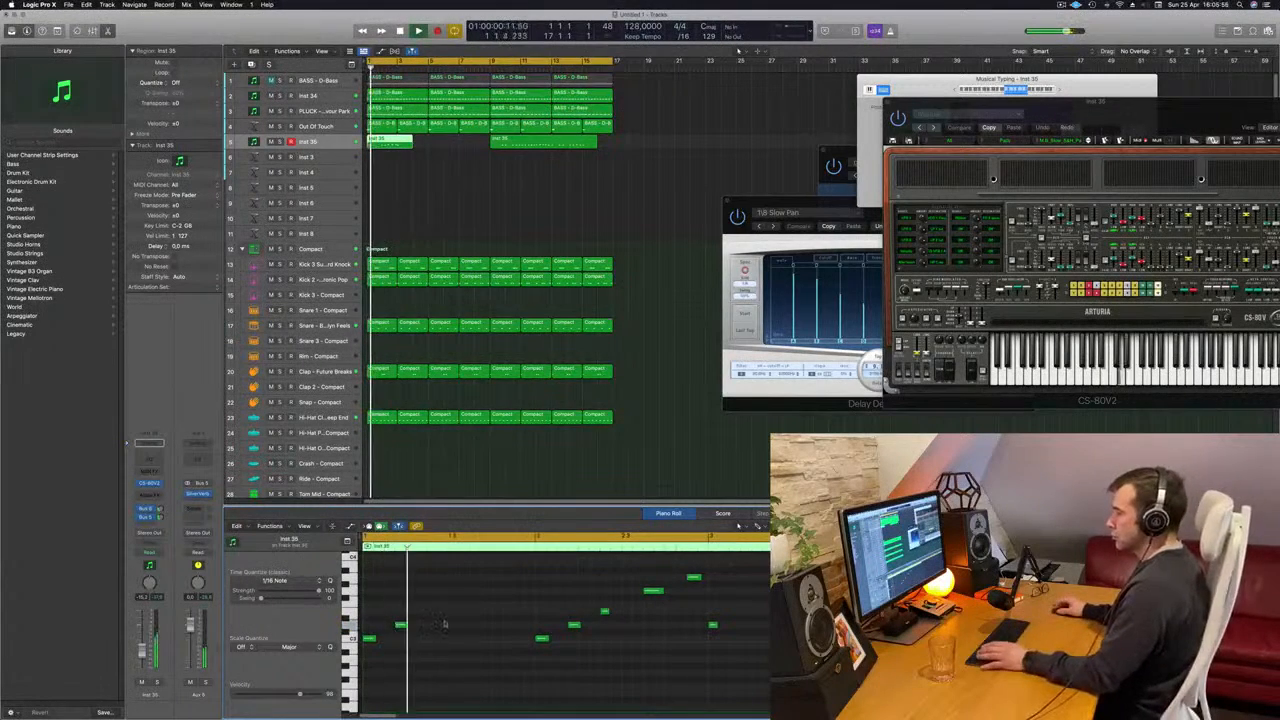
- Lengthen the first Inst 35 region to end at bar 5 and play it back from the start
scroll(434, 621, "down", 1)
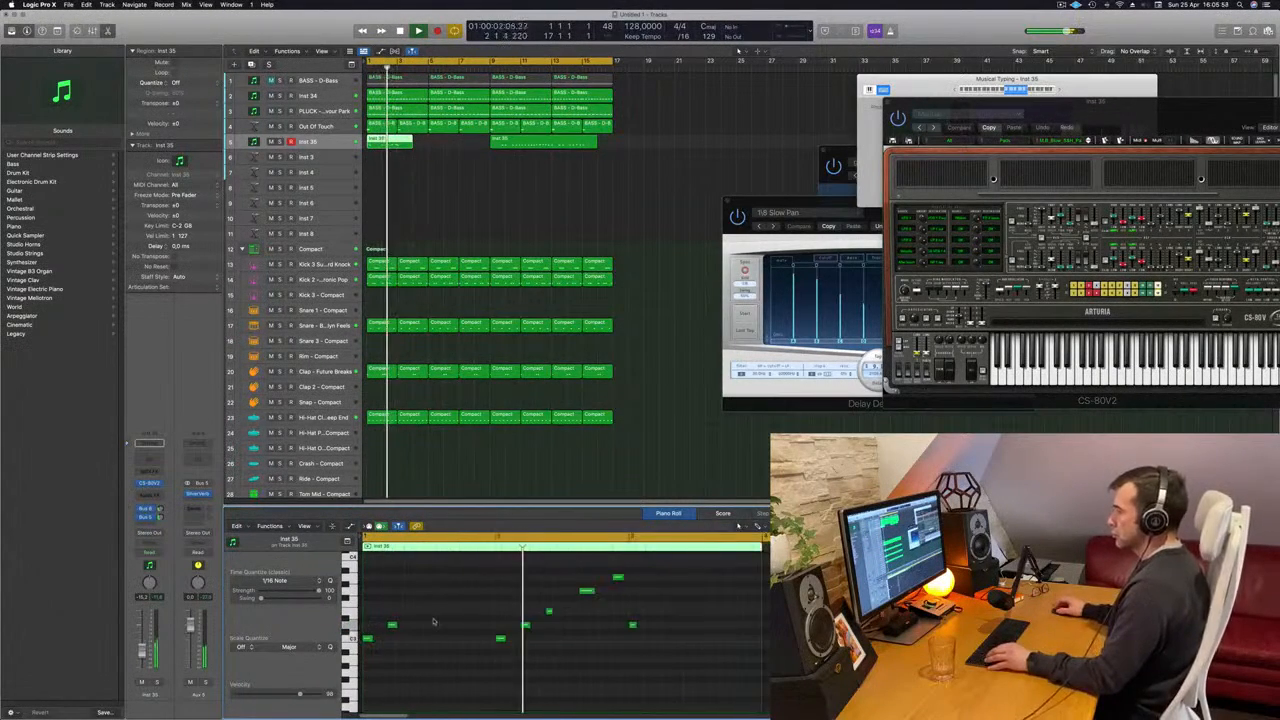
scroll(434, 621, "down", 4)
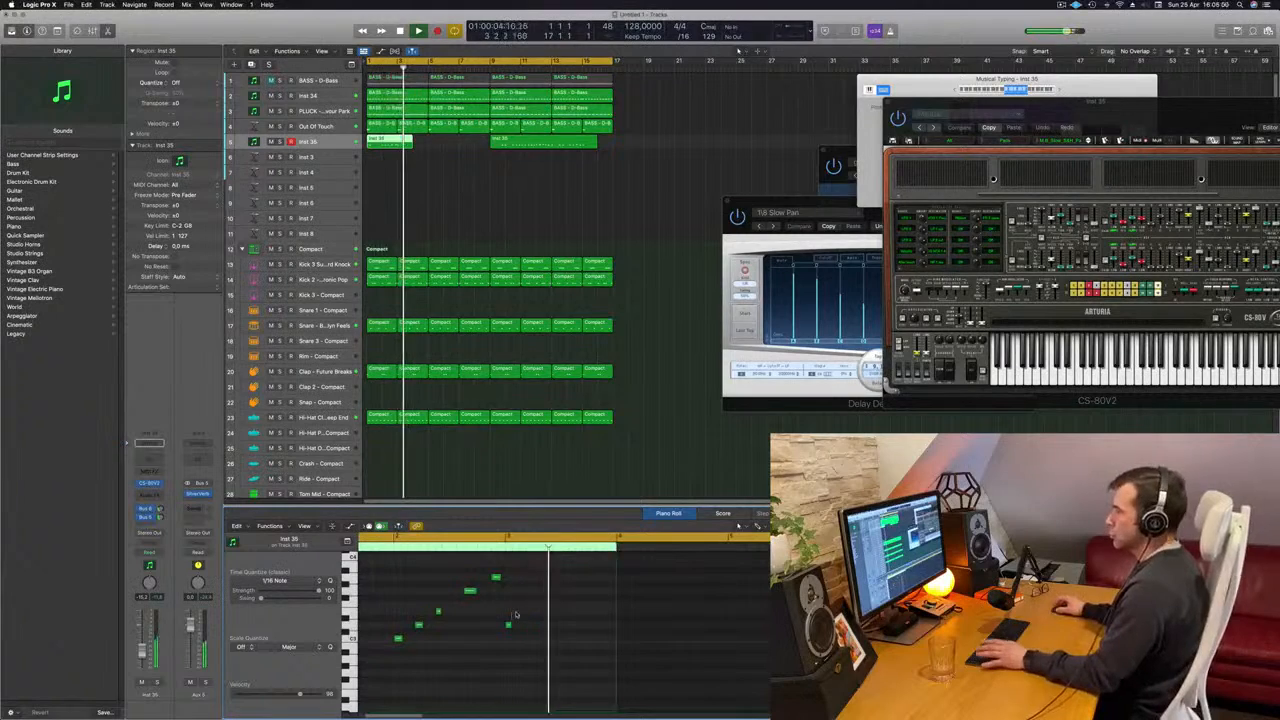
key("space")
key("space")
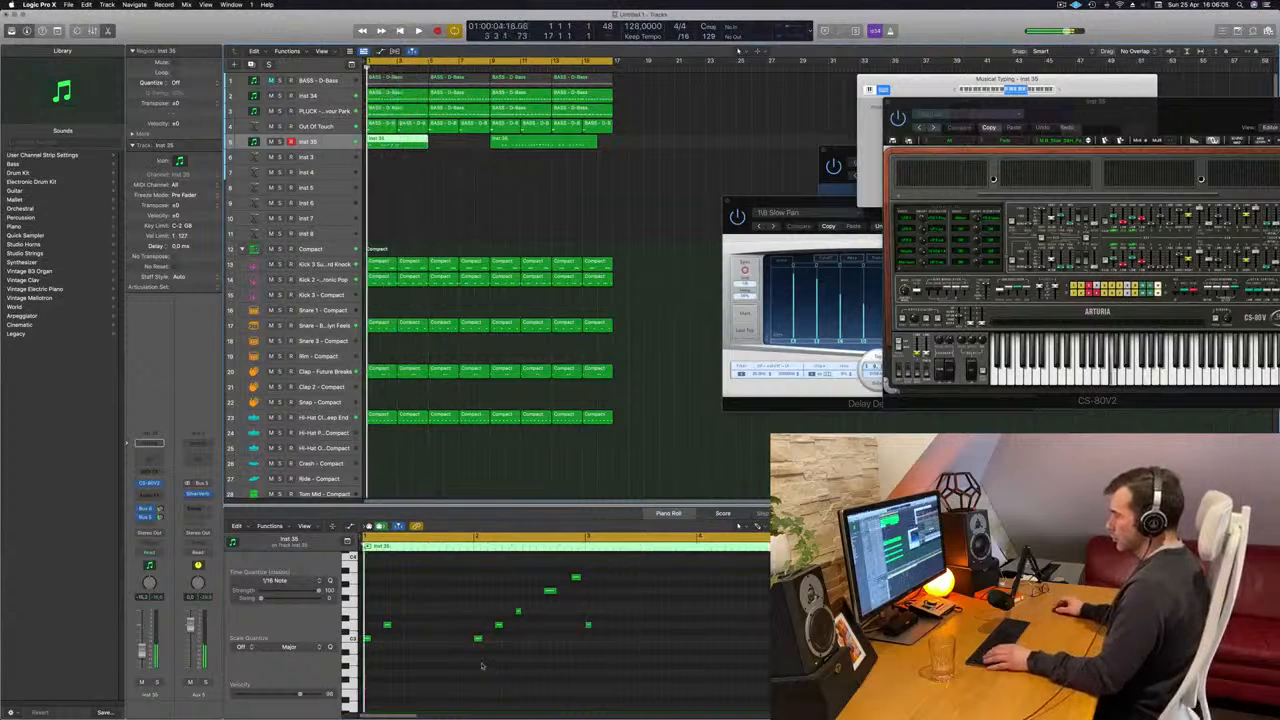
key("space")
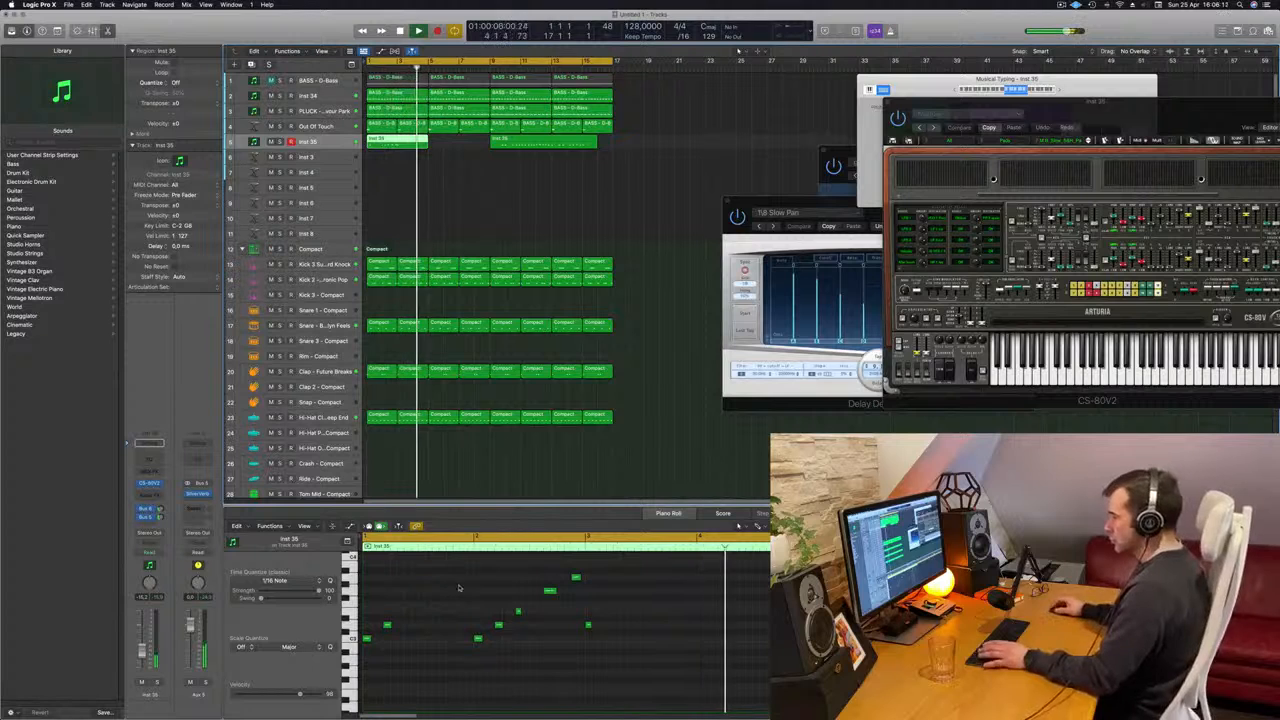
- Copy the rising five-note phrase from bar 2 to bar 4 of the Inst 35 region
left_click_drag(457, 566, 584, 653)
left_click_drag(478, 638, 704, 646)
key("super+Left")
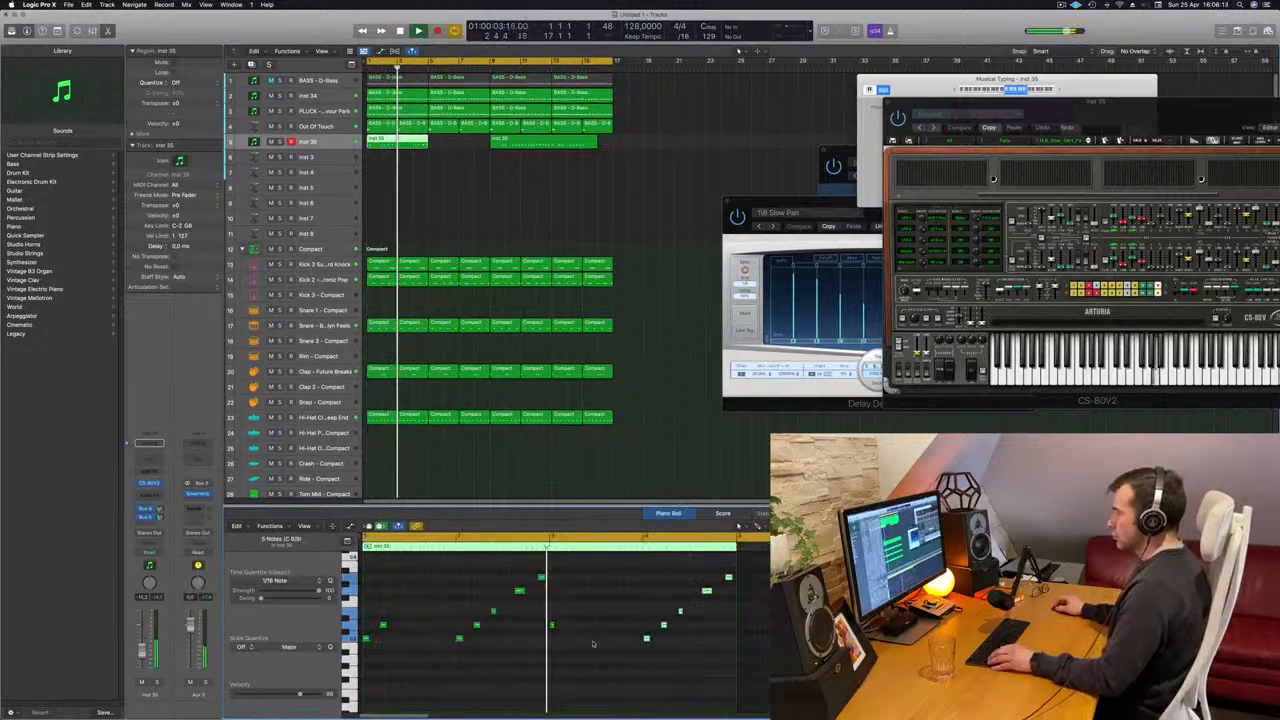
key("super+Left")
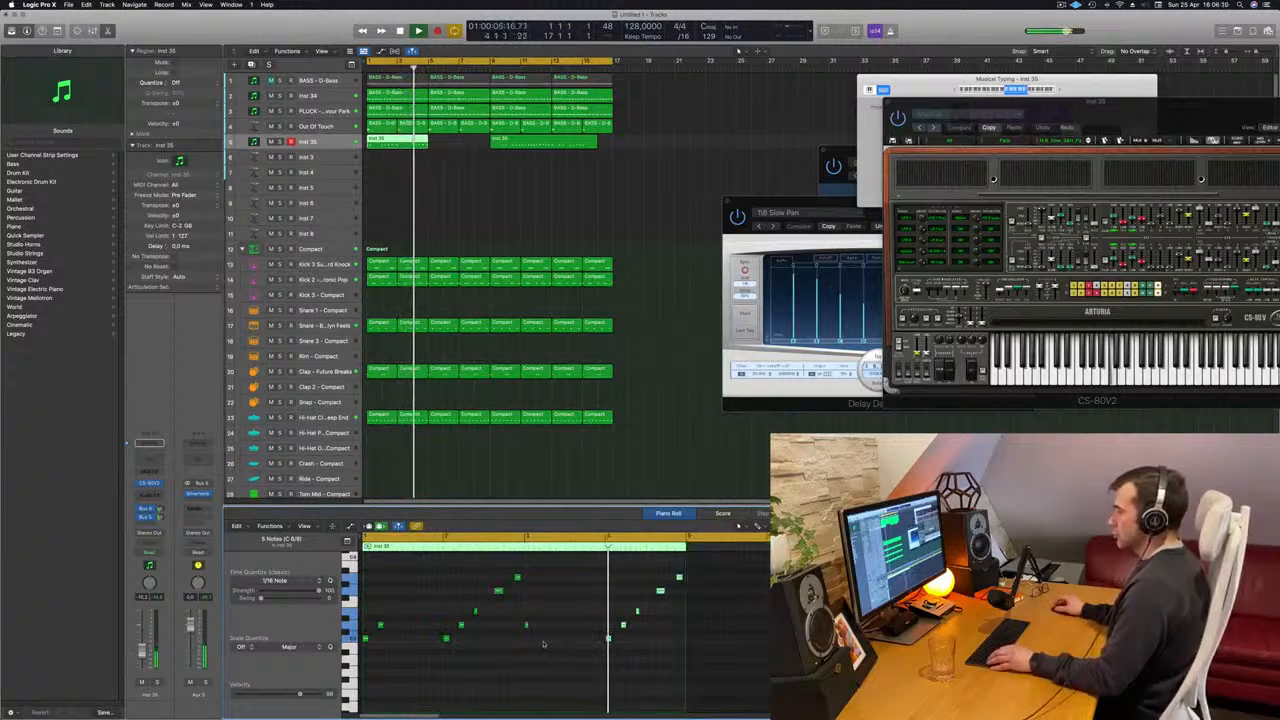
key("super+Right")
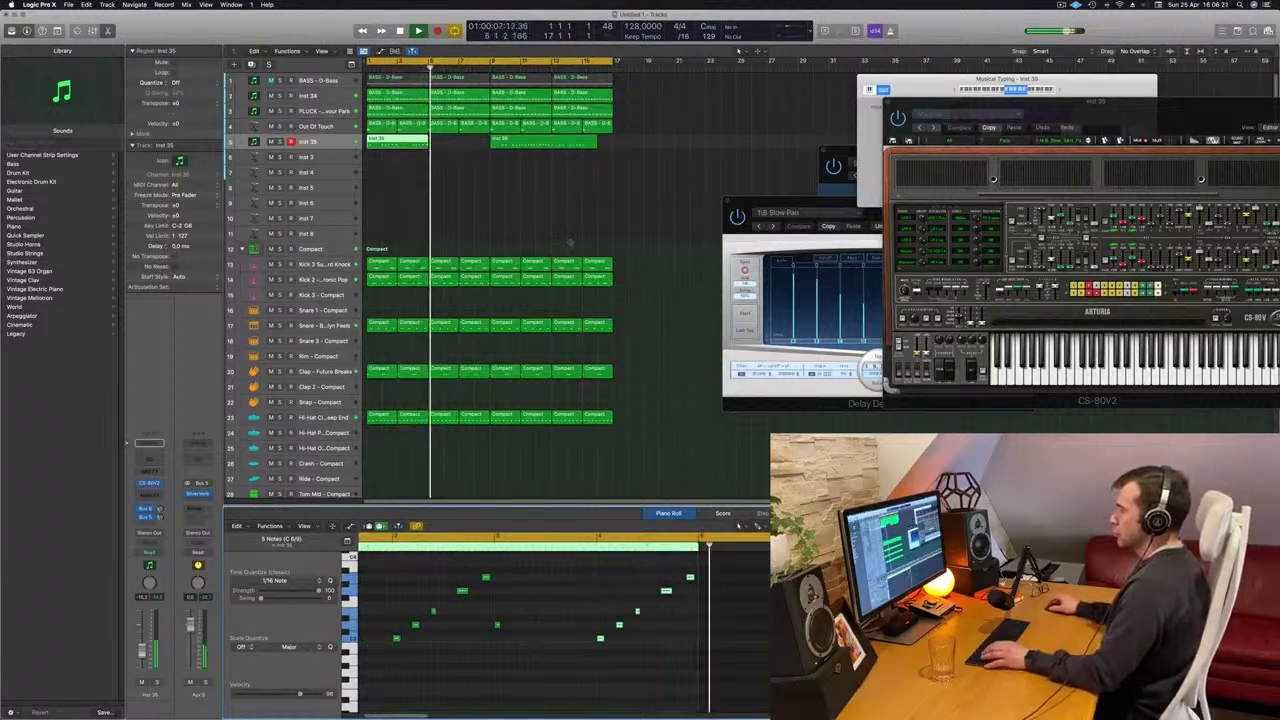
- Delete the Inst 35 region starting at bar 9 and copy the four-bar melody region to bar 5
left_click(543, 140)
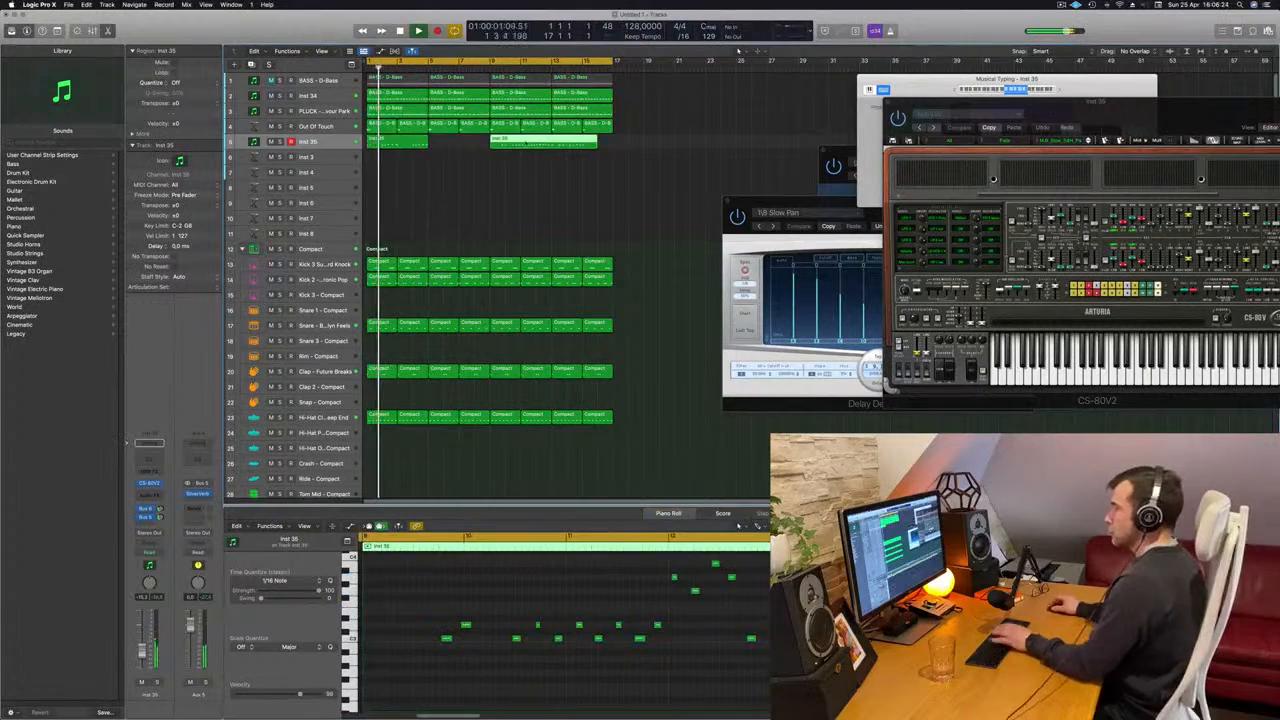
key("Delete")
mouse_move(394, 143)
left_mouse_down()
mouse_move(456, 149)
mouse_move(413, 144)
left_mouse_up()
left_click(424, 156)
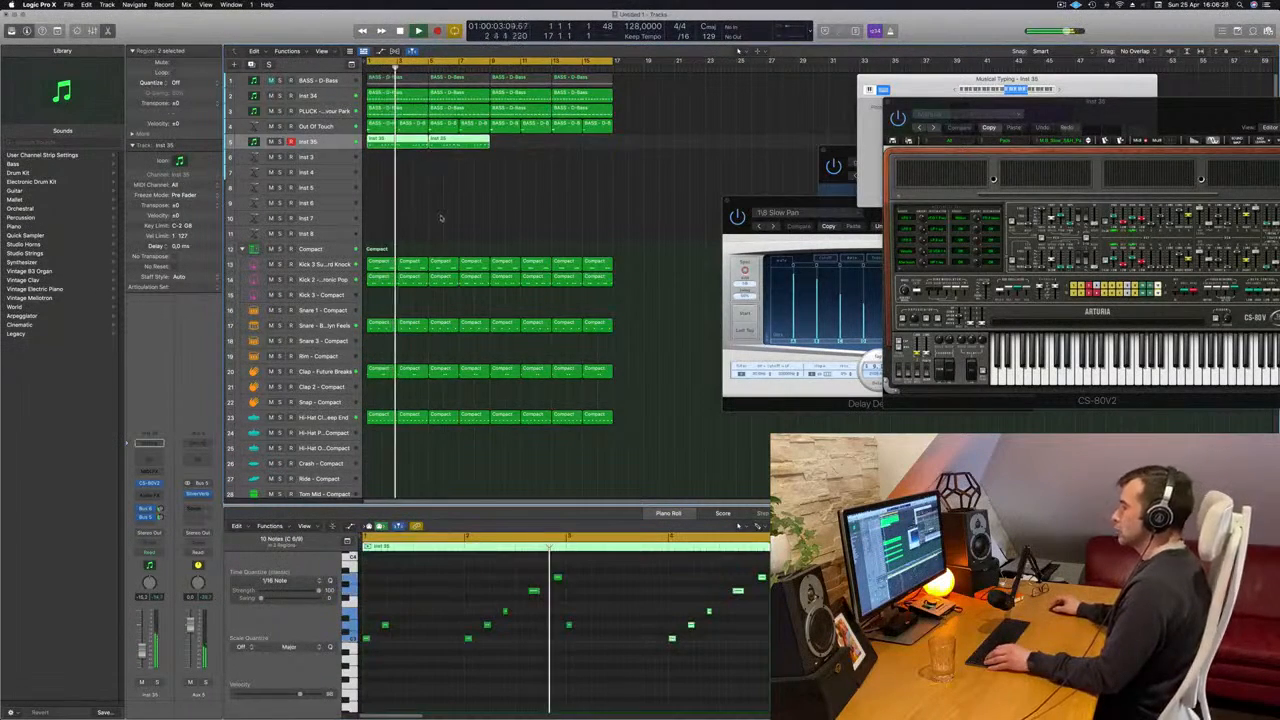
left_click(421, 211)
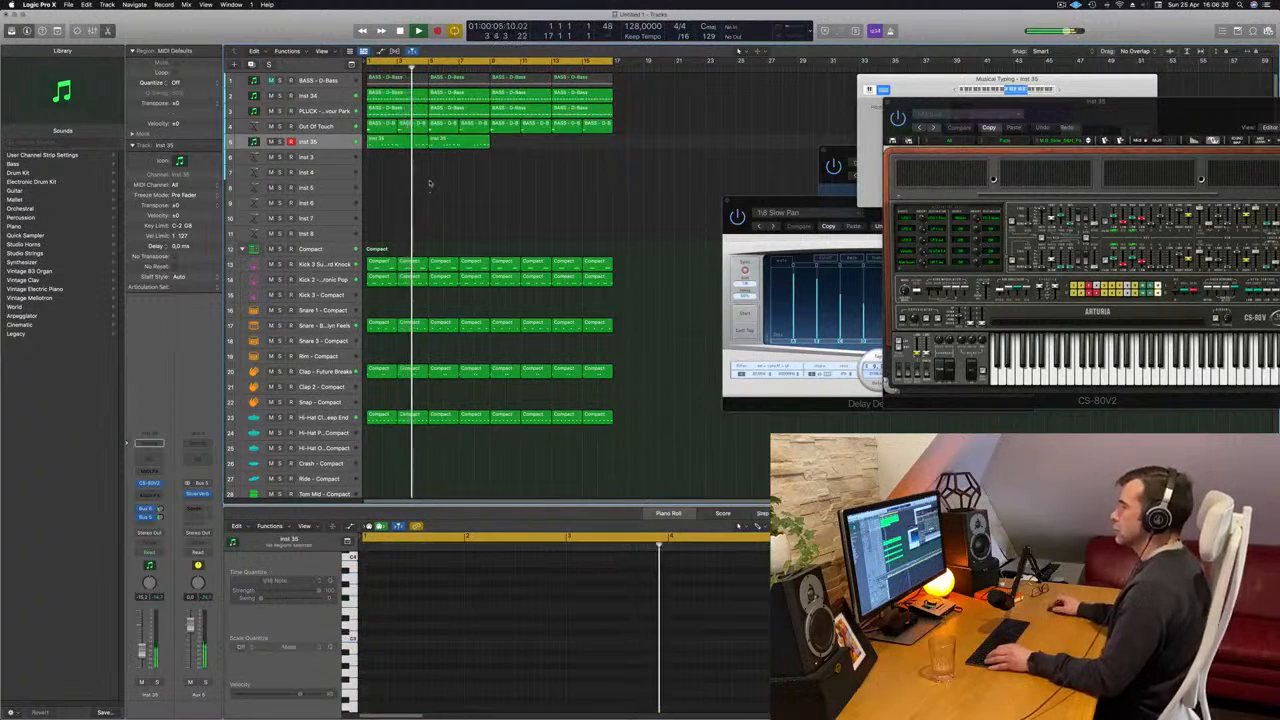
- Close Musical Typing and join the two Inst 35 regions into one eight-bar region
left_click(398, 143)
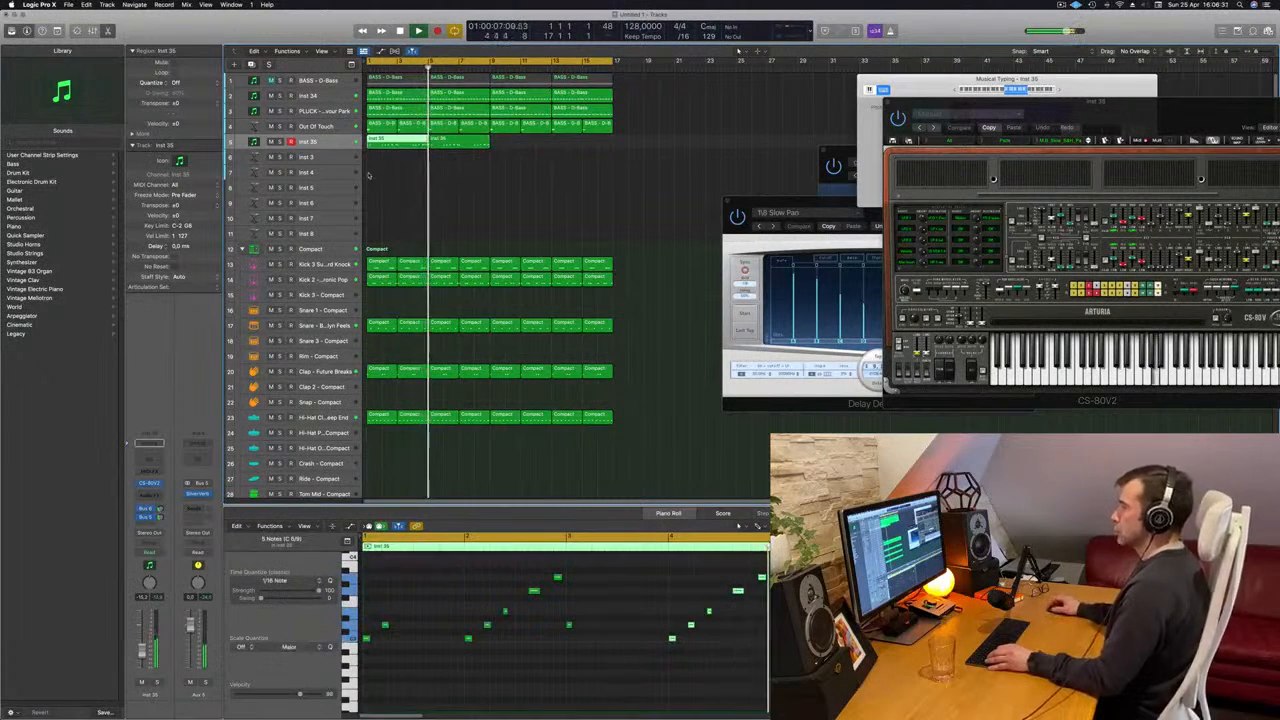
key("space")
left_click_drag(393, 163, 448, 149)
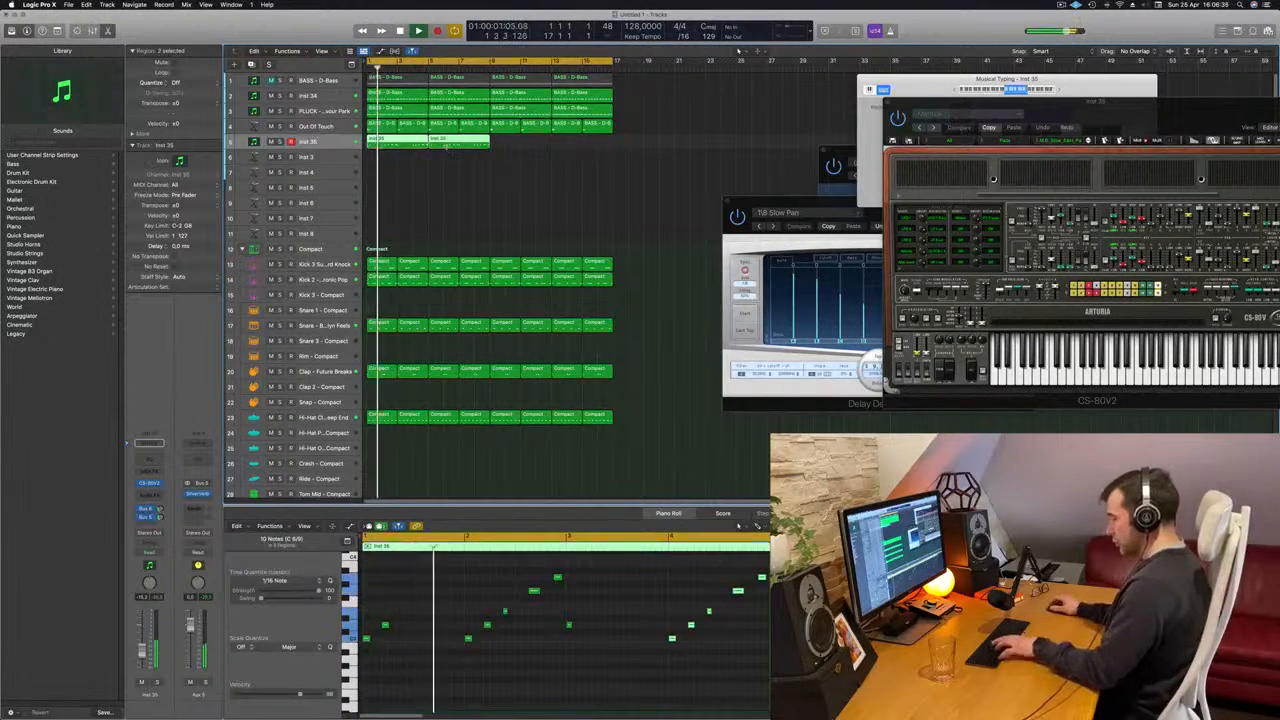
key("super+k")
key("super+j")
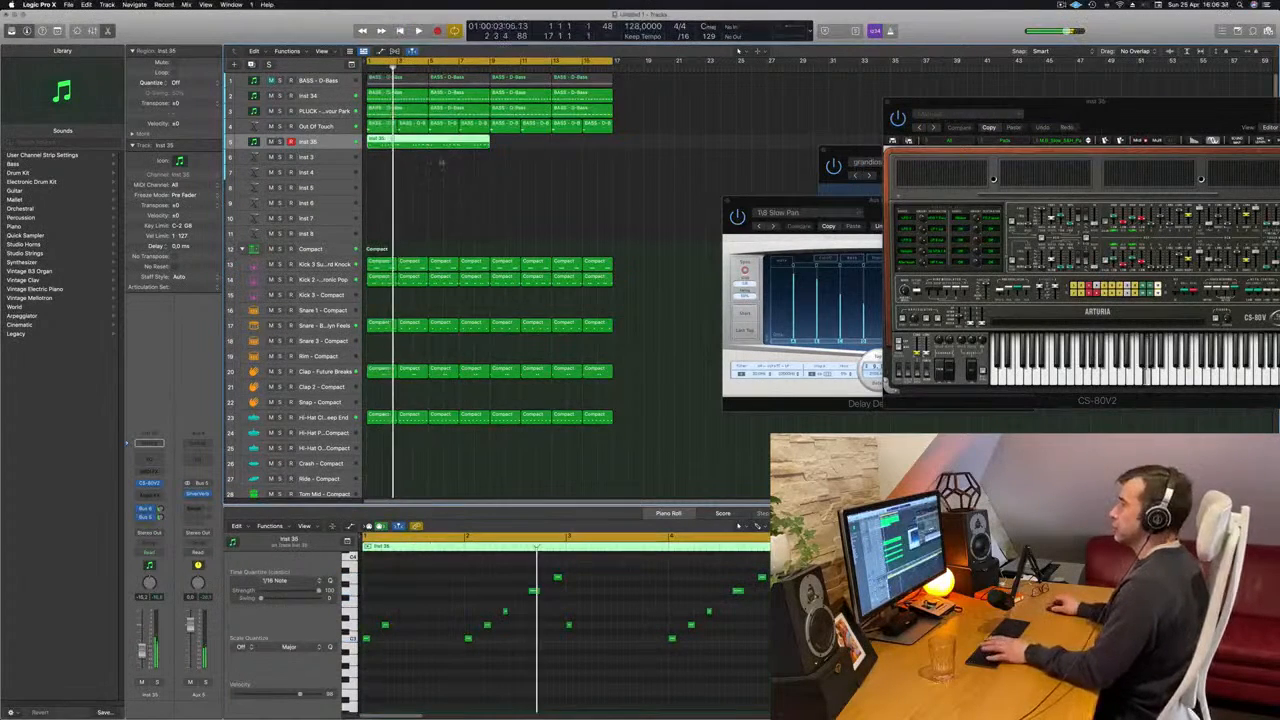
- Raise the first note of bar 5 in the Inst 35 region to match bar 3's opening note and delete the note right after it
scroll(507, 617, "up", 1)
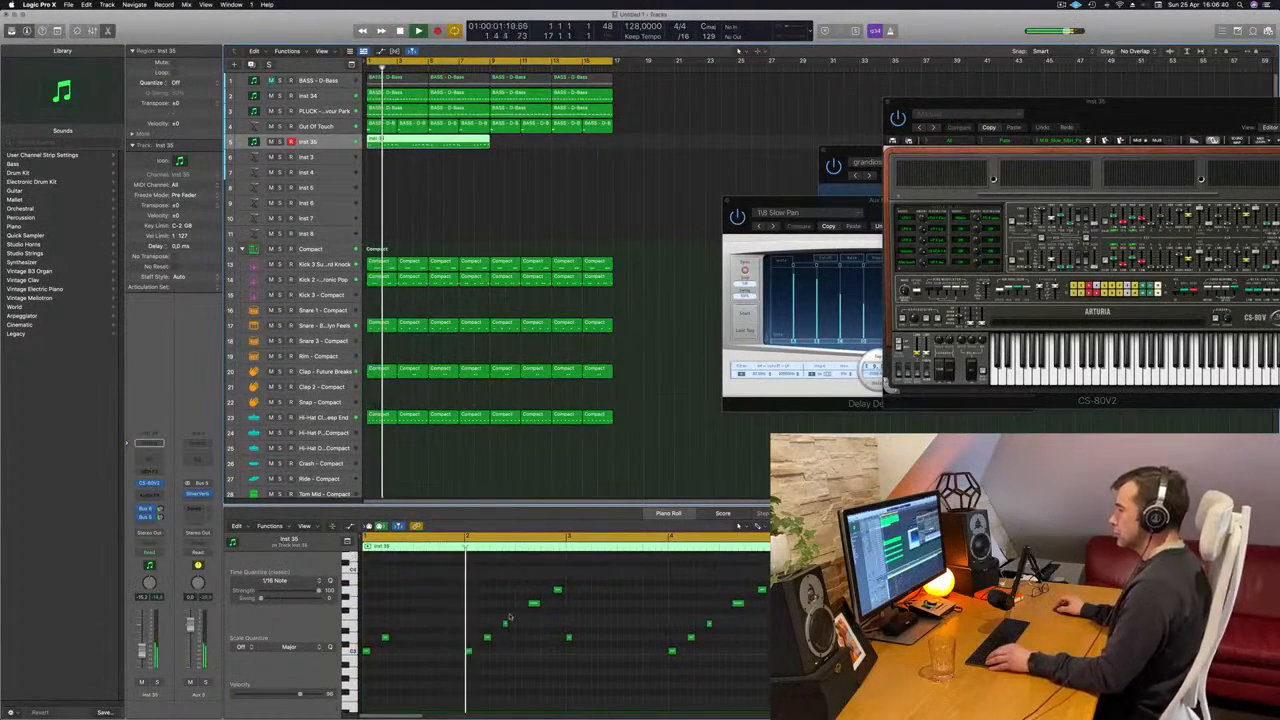
key("super+Left")
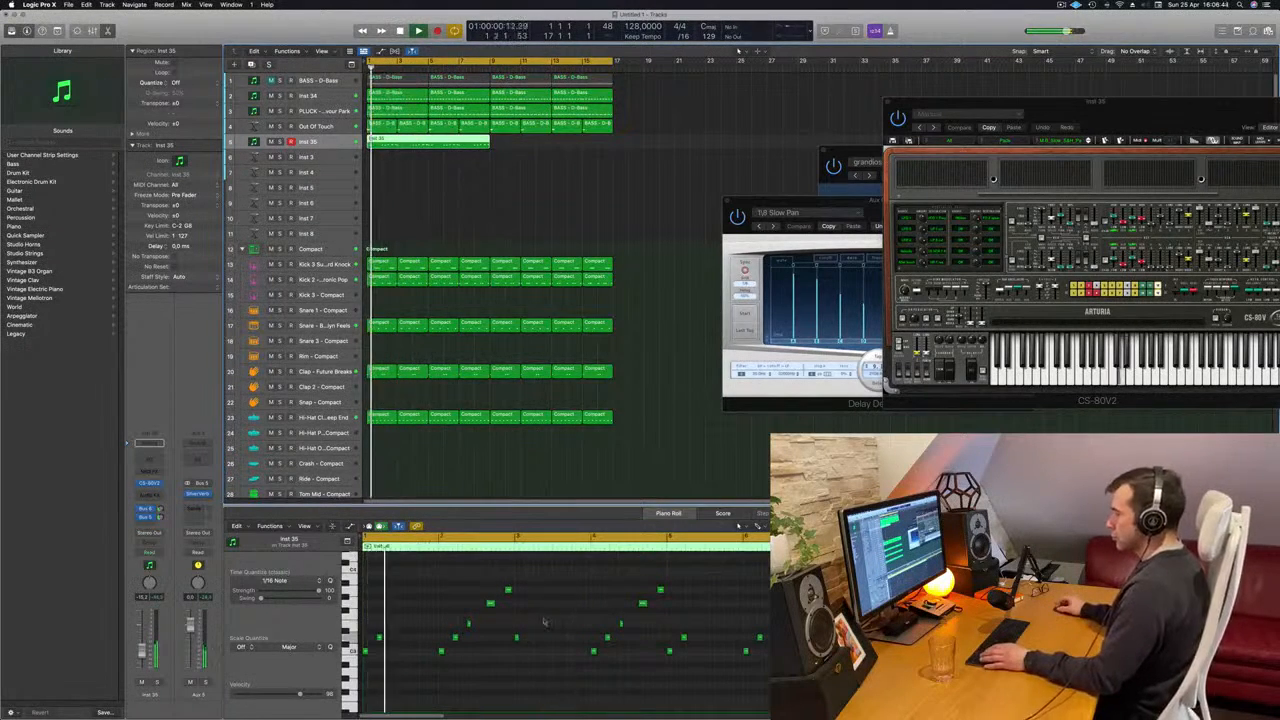
left_click_drag(543, 621, 511, 652)
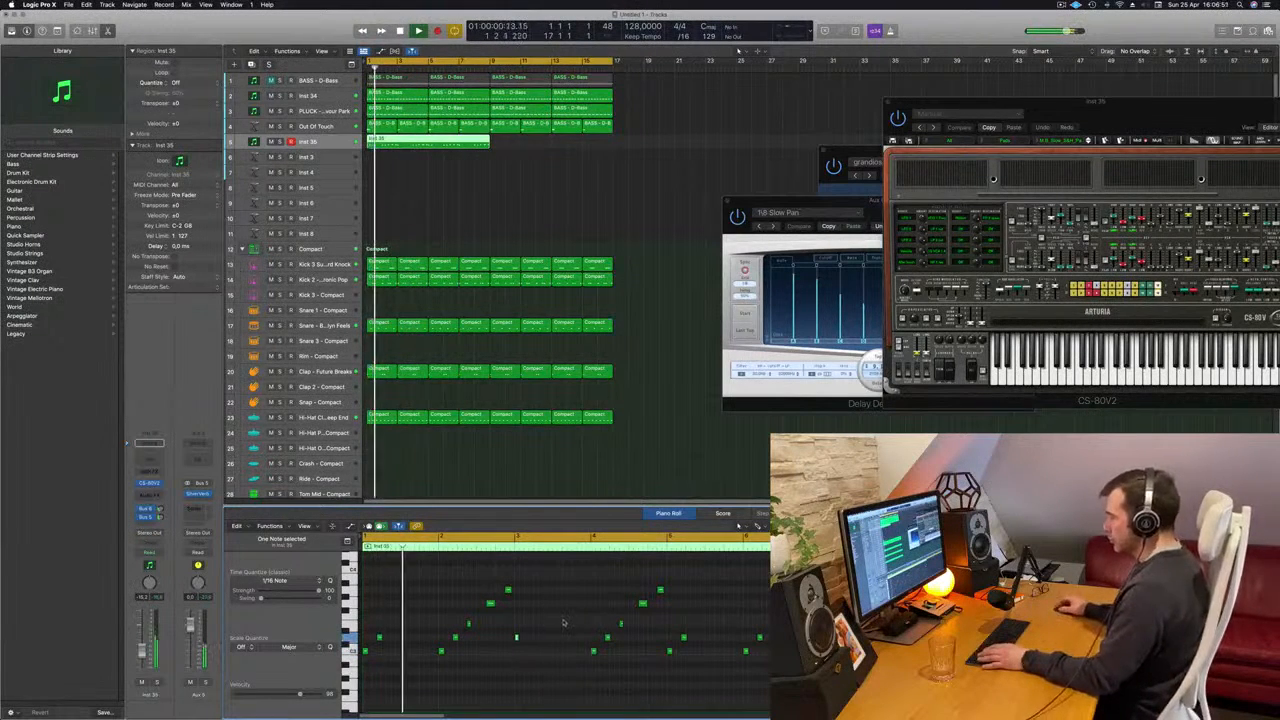
mouse_move(687, 674)
left_mouse_down()
mouse_move(650, 635)
mouse_move(674, 661)
left_mouse_up()
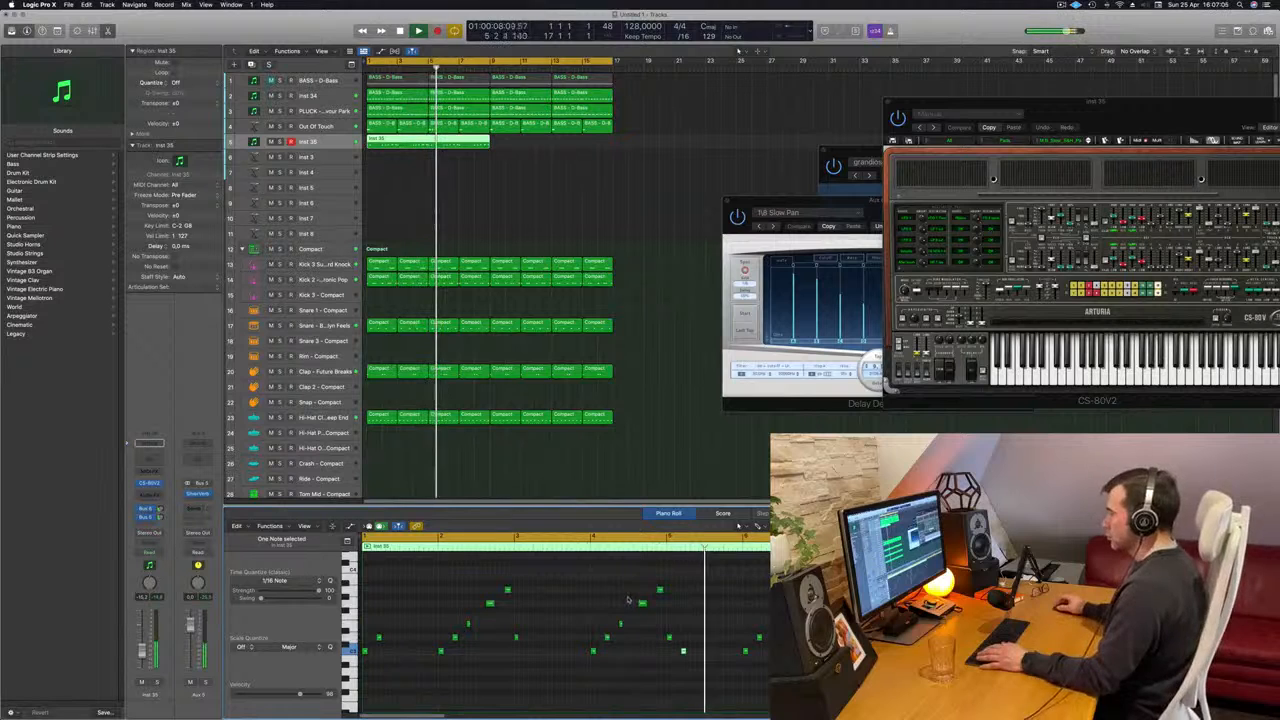
key("space")
key("space")
left_click_drag(682, 629, 692, 689)
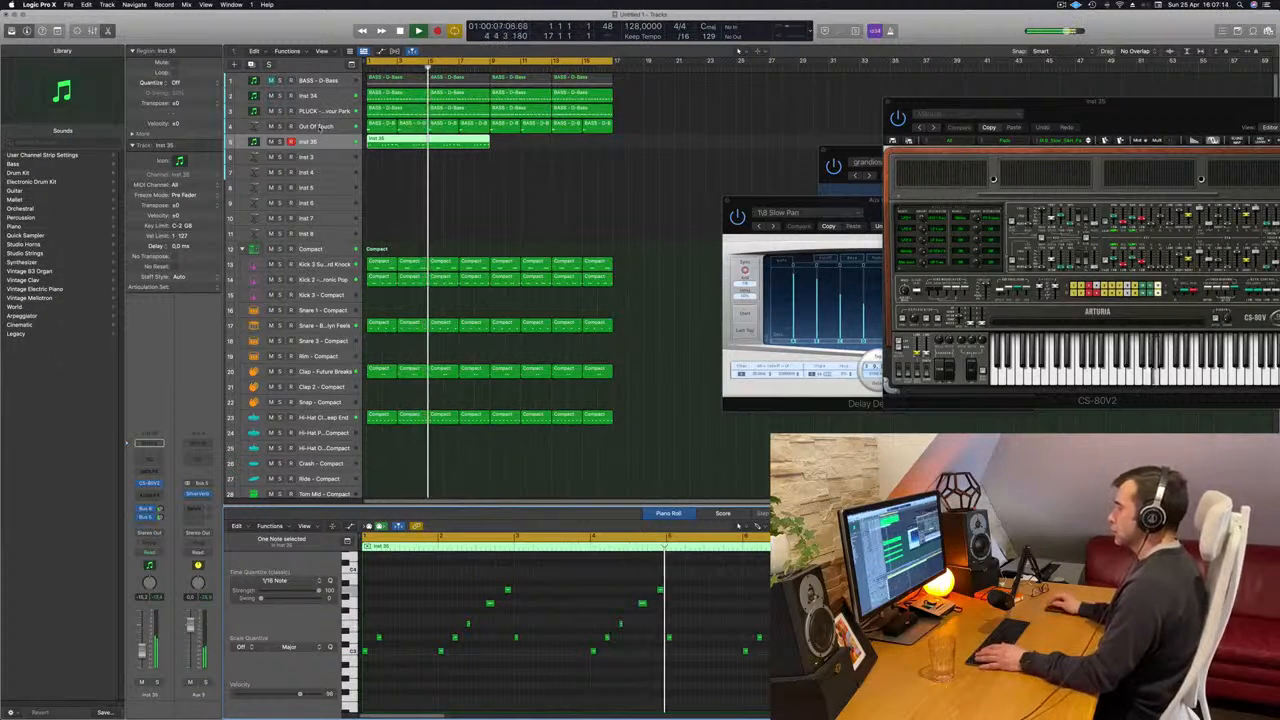
- Select the Out Of Touch track and add a Channel EQ to it while playing from the start
left_click(321, 126)
key("Return")
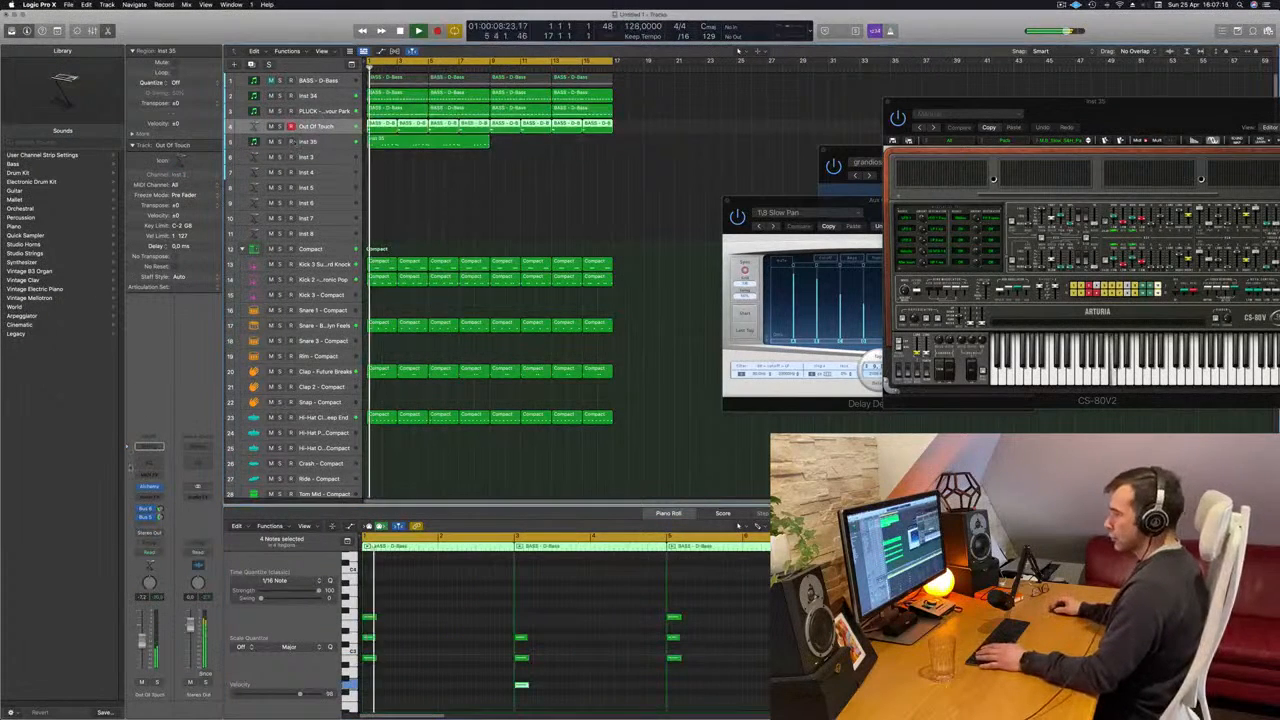
key("Return")
left_click(155, 461)
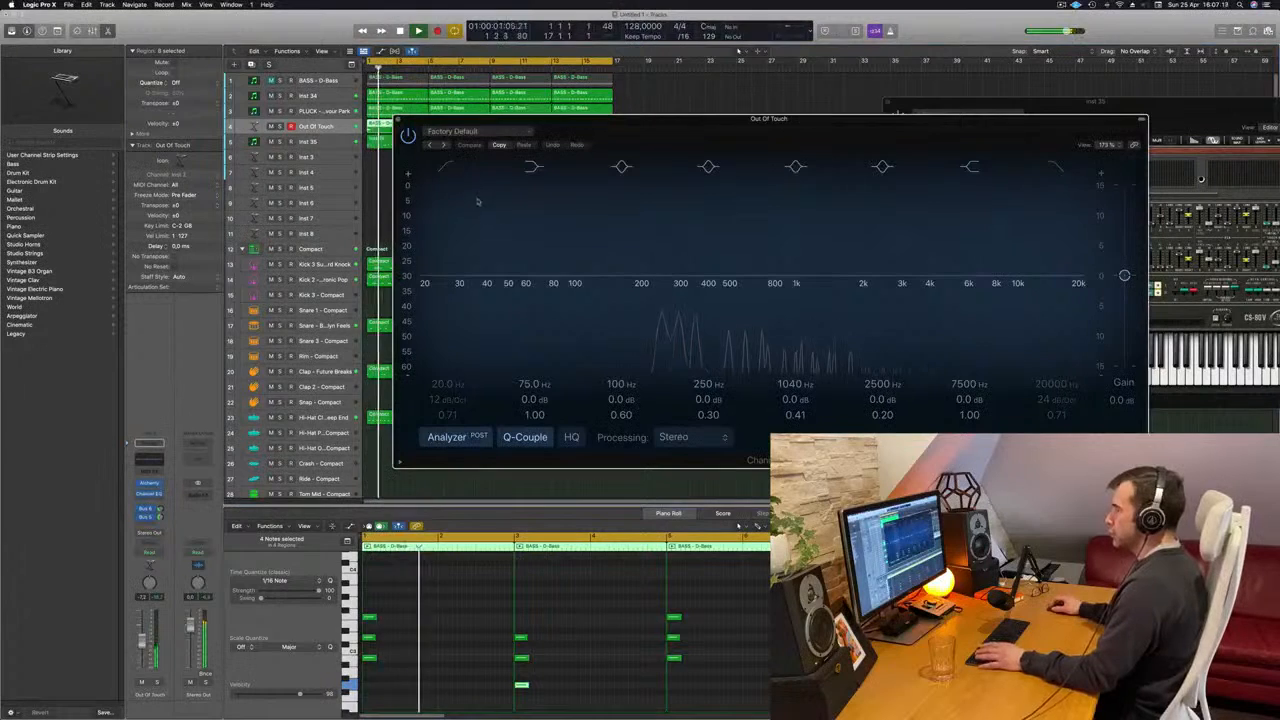
key("Return")
- Enable the Out Of Touch EQ's low-cut band, set its frequency to 394 Hz and close the EQ
left_click(448, 167)
left_click_drag(454, 206, 764, 287)
key("Return")
key("Return")
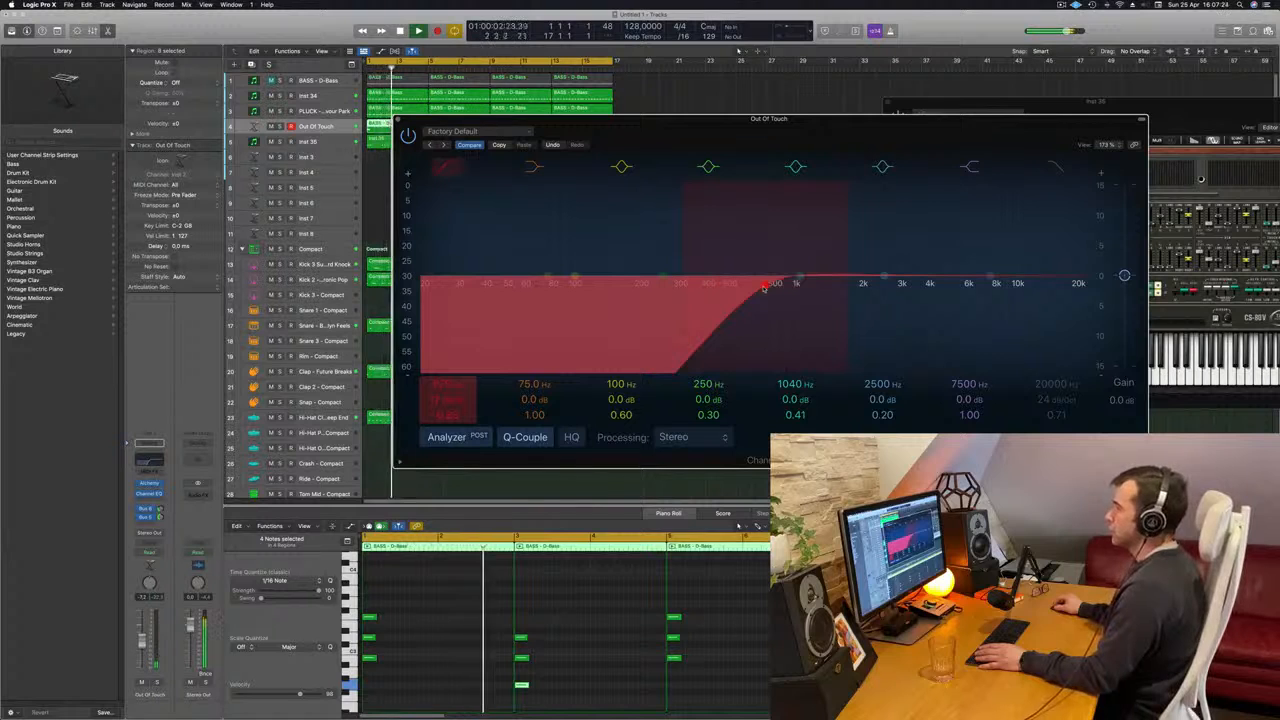
left_click_drag(760, 286, 718, 292)
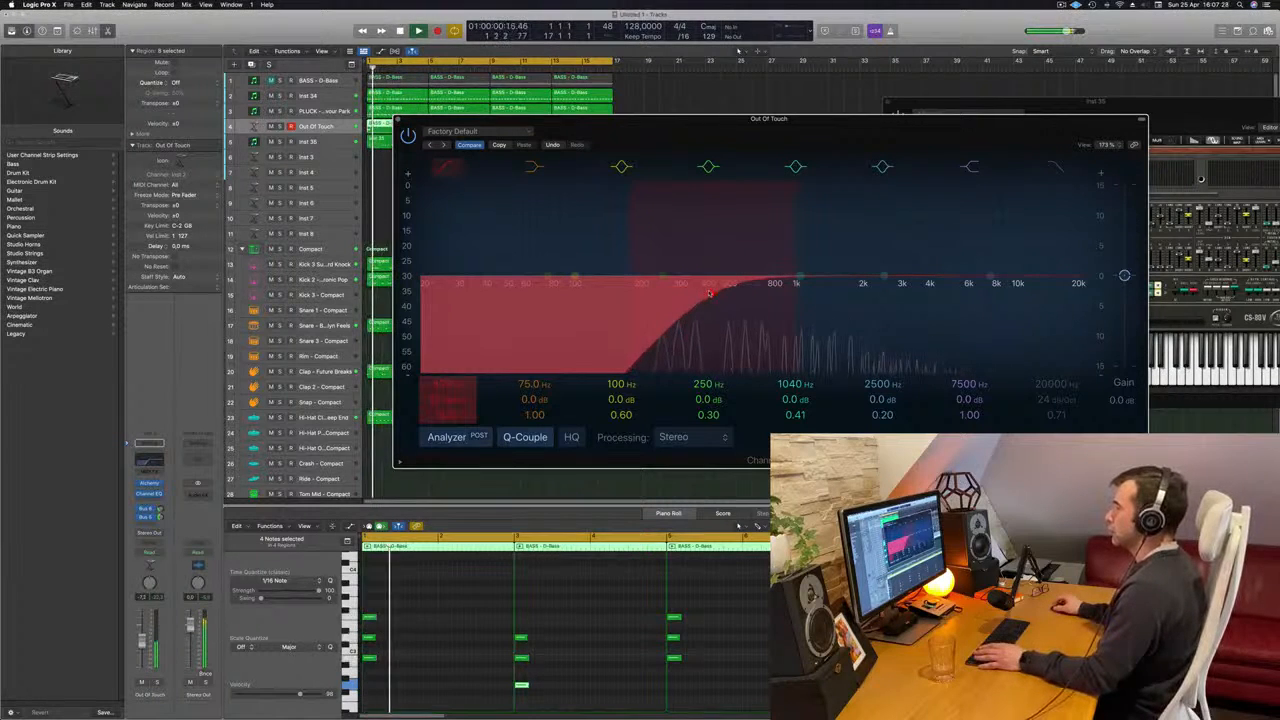
left_click_drag(656, 136, 728, 141)
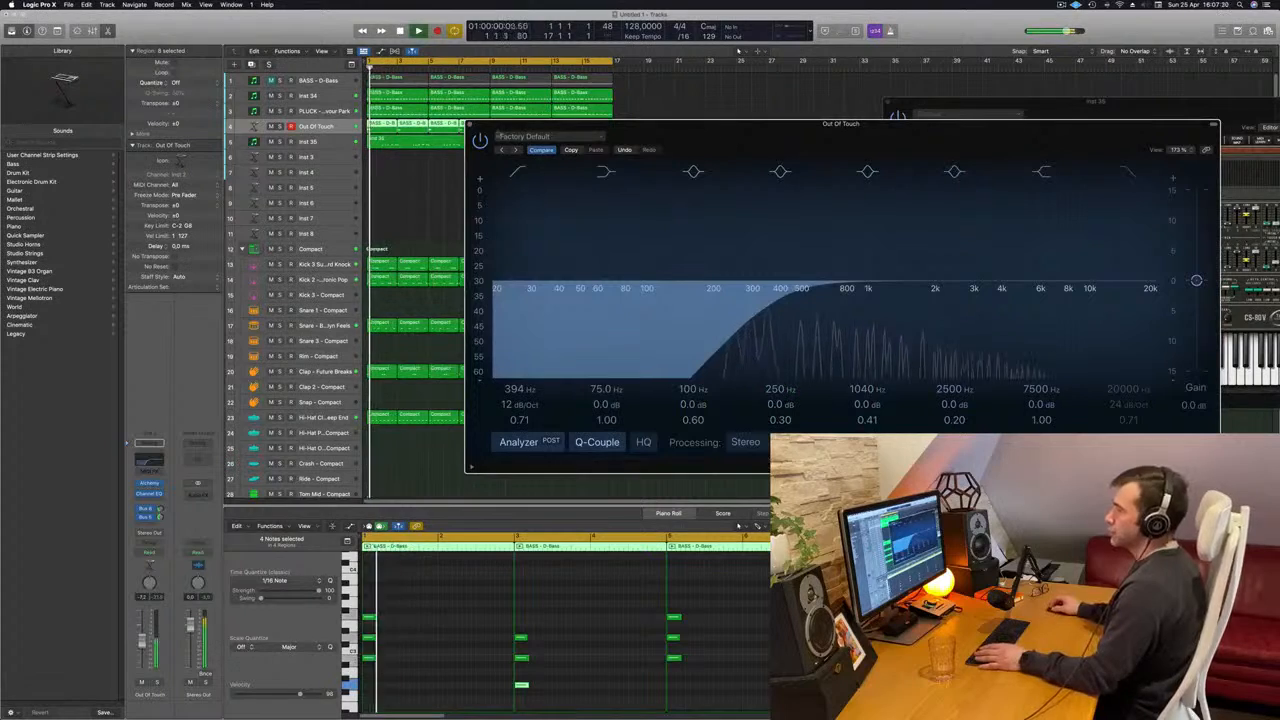
left_click(474, 127)
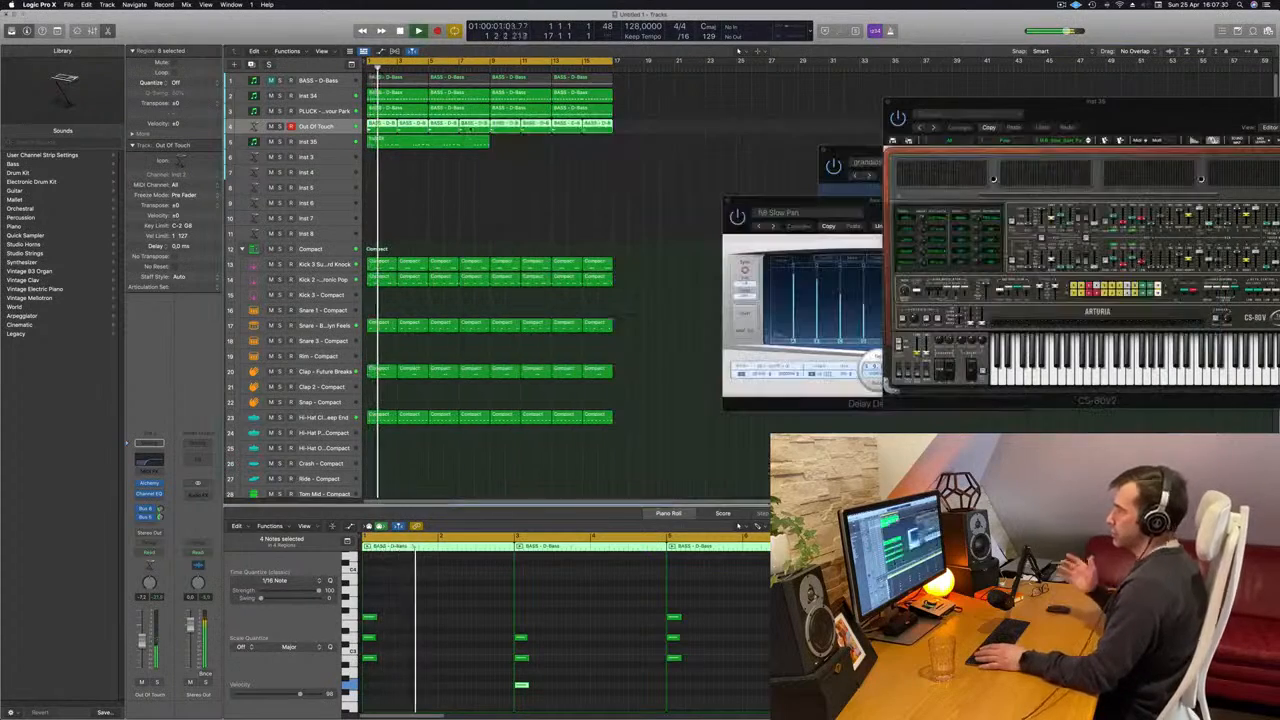
- Try swapping the pitches of the last two notes of bar 4's rising phrase in the Inst 35 region and play it back
left_click(453, 147)
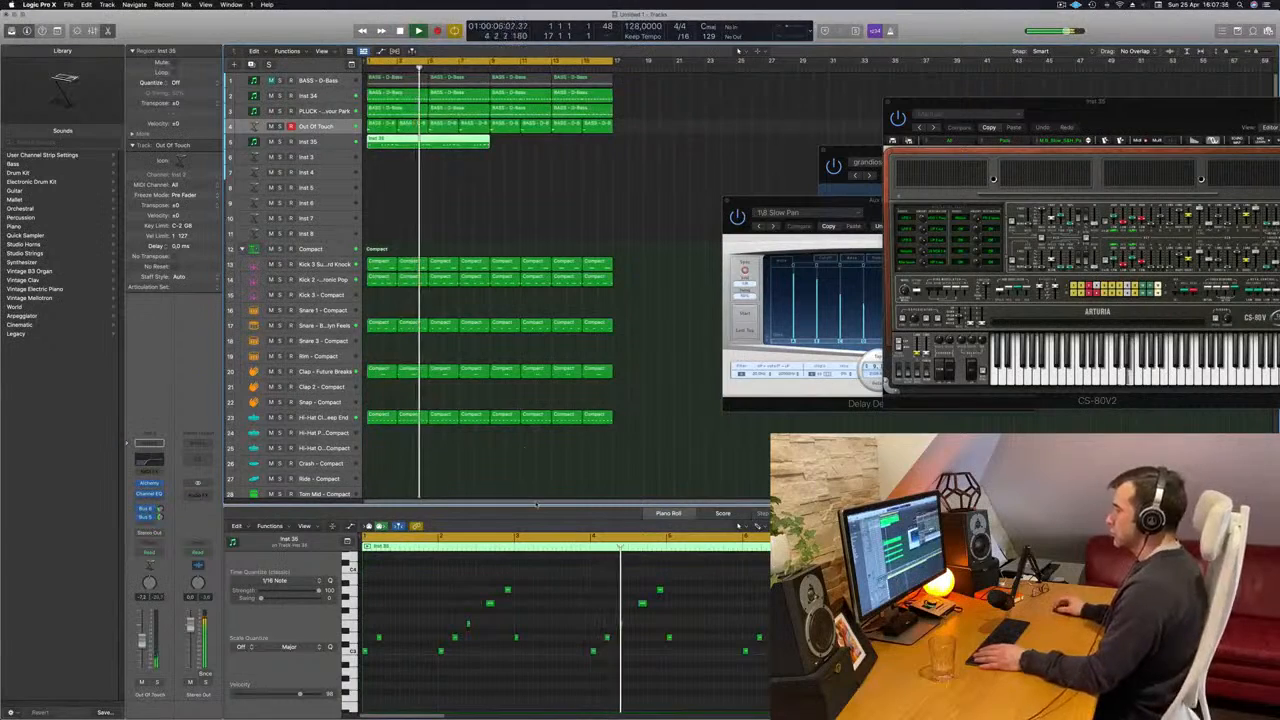
key("Return")
left_click(642, 603)
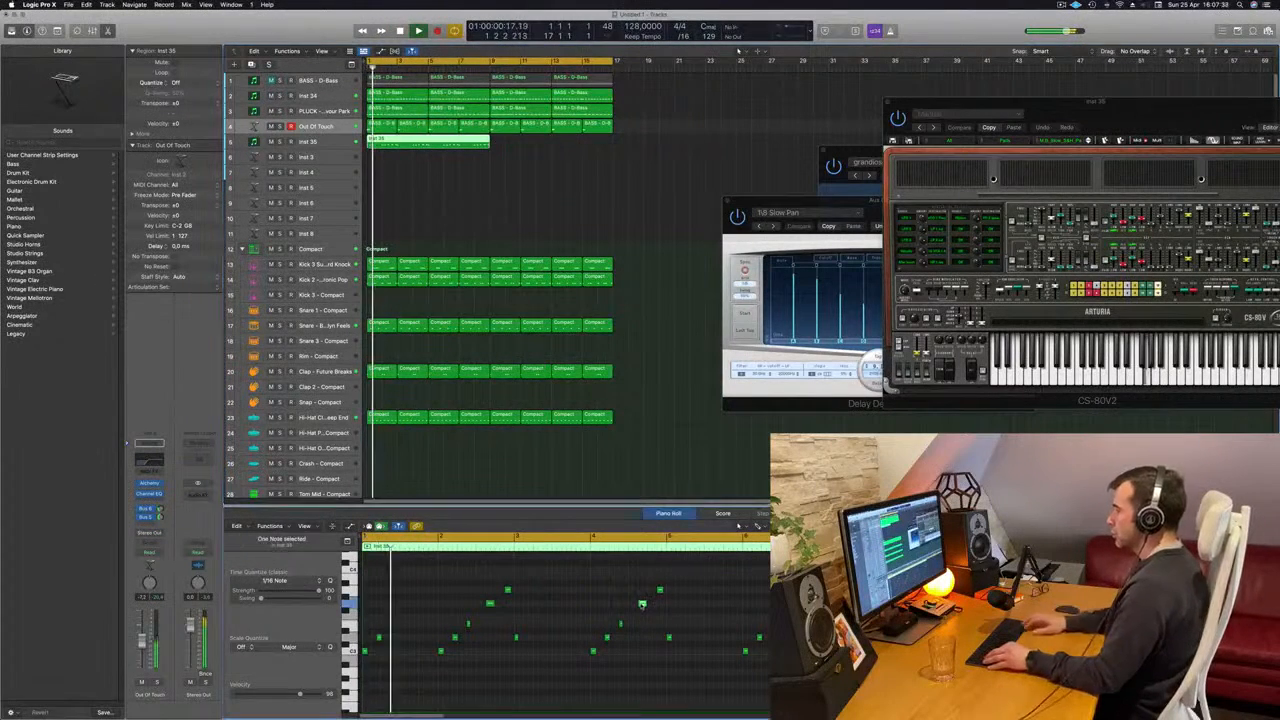
key("alt+Up")
key("alt+Up")
key("alt+Up")
key("space")
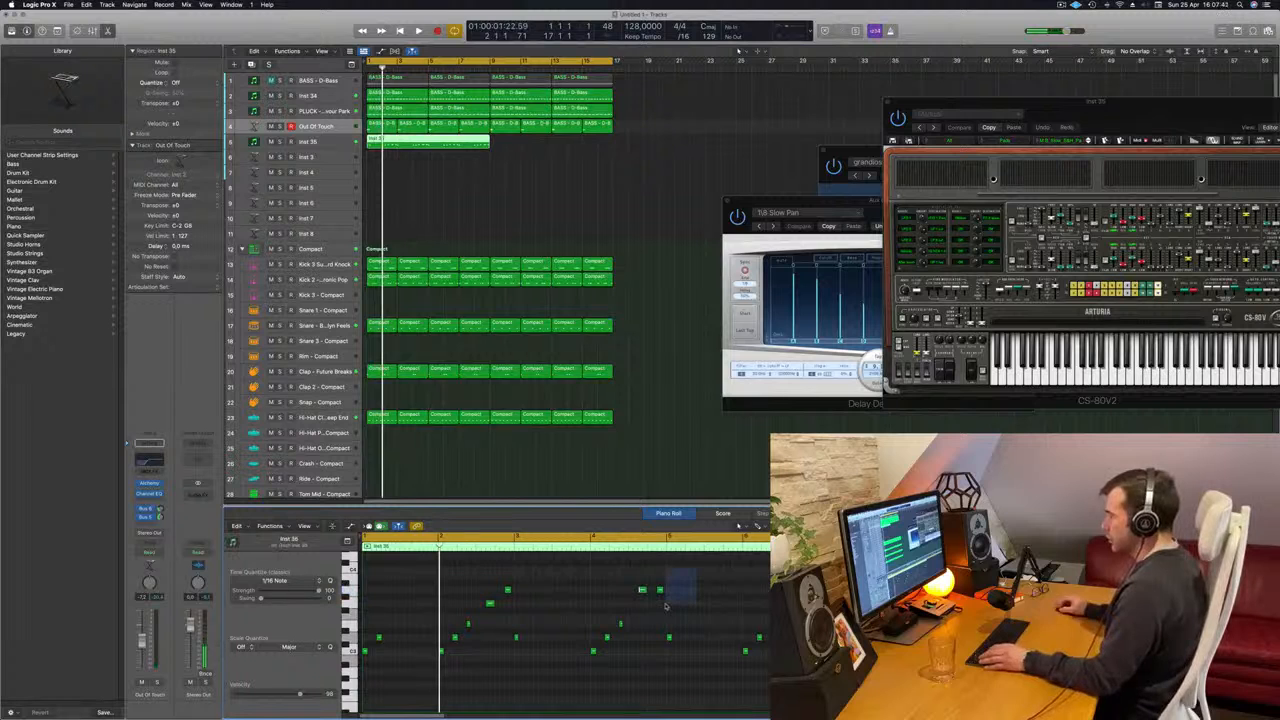
left_click_drag(657, 612, 656, 611)
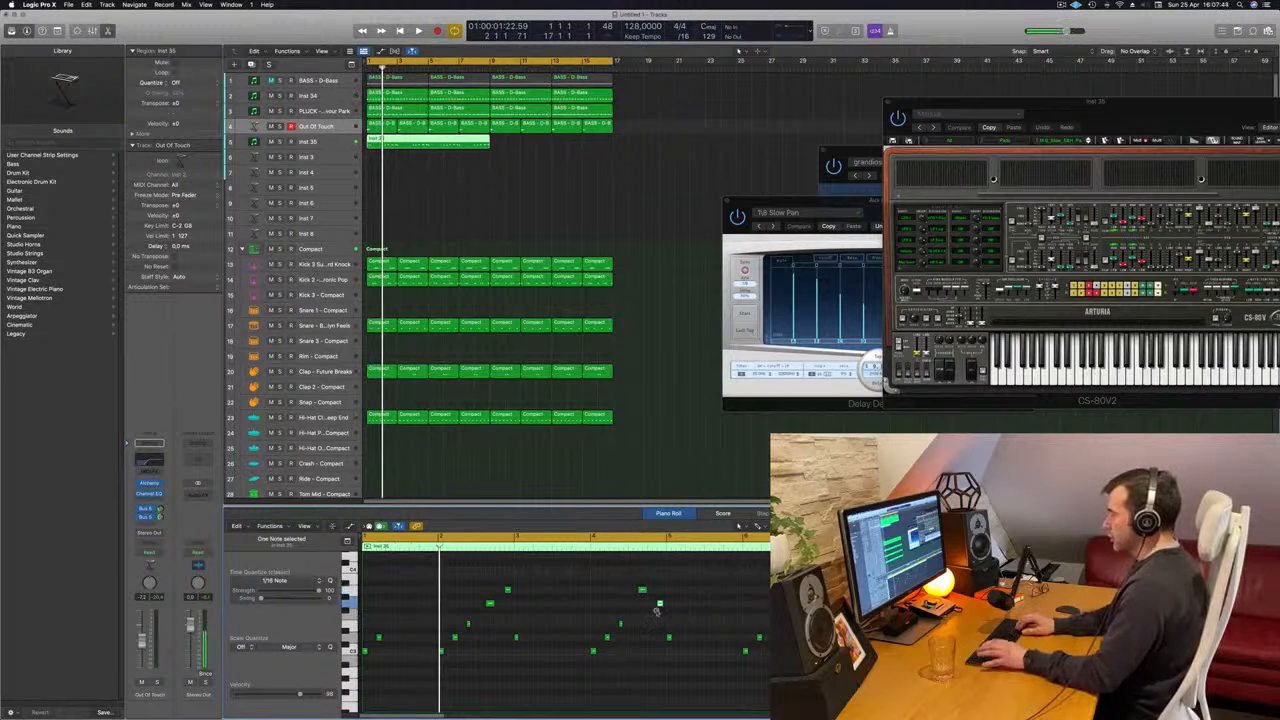
left_click(619, 612)
key("space")
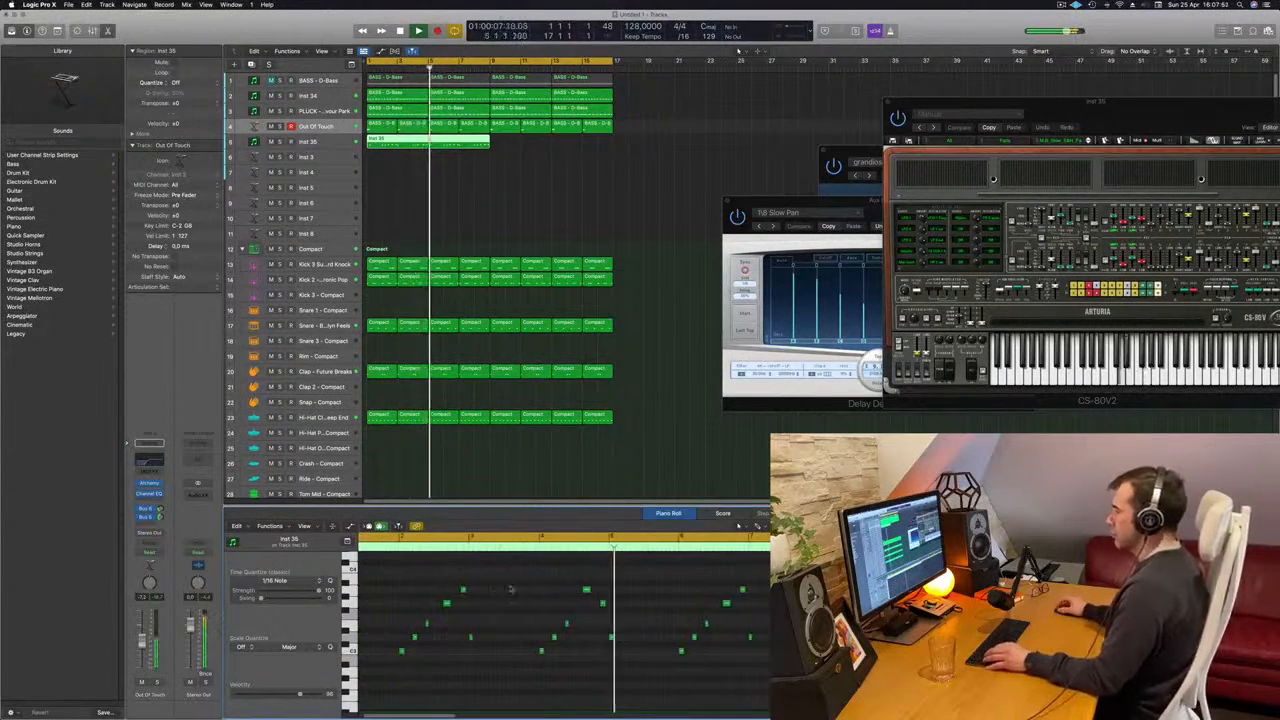
- Undo the lowering of bar 4's last note, return the note before it to its original pitch and listen again
key("Return")
key("super+z")
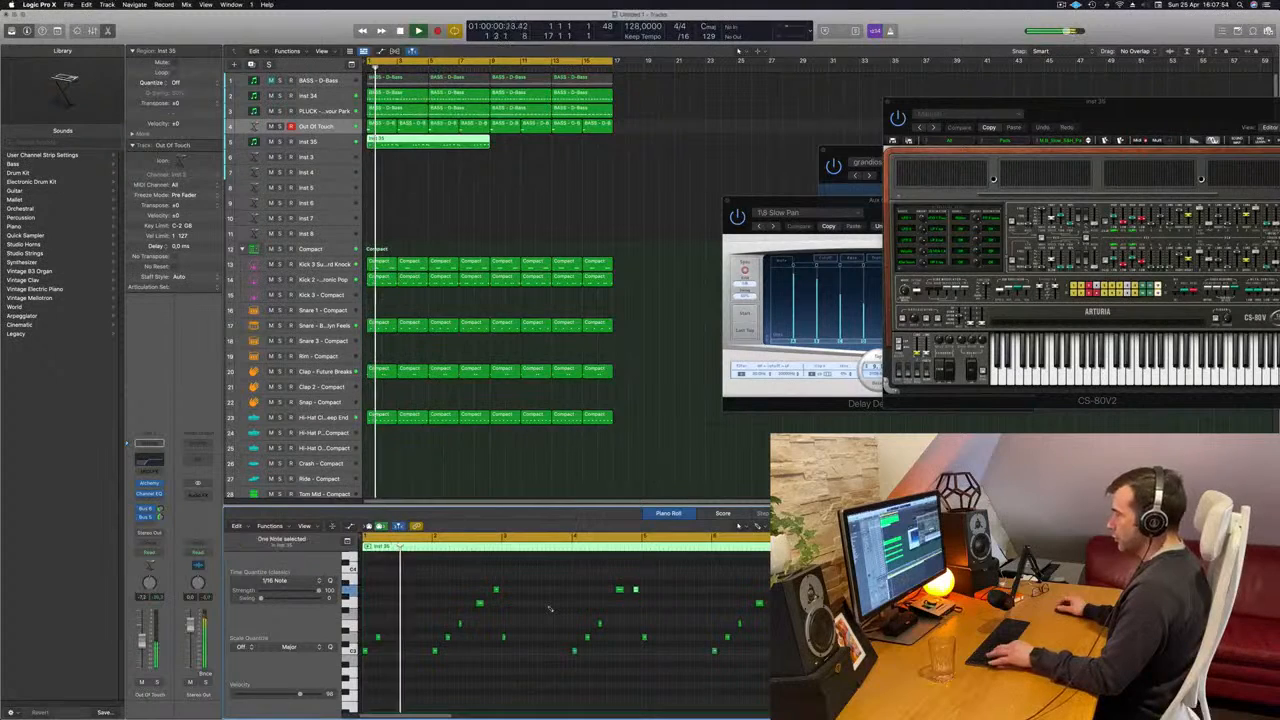
key("Left")
key("alt+Down")
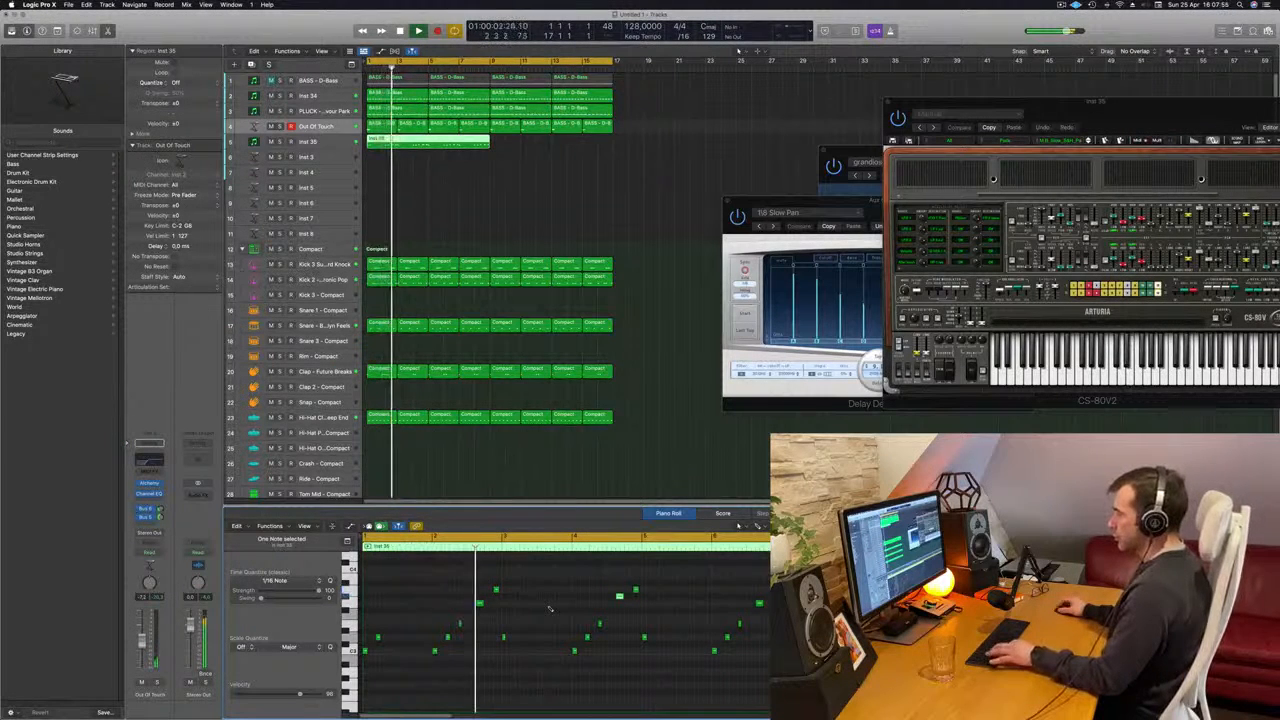
key("alt+Down")
key("super+Left")
key("super+Left")
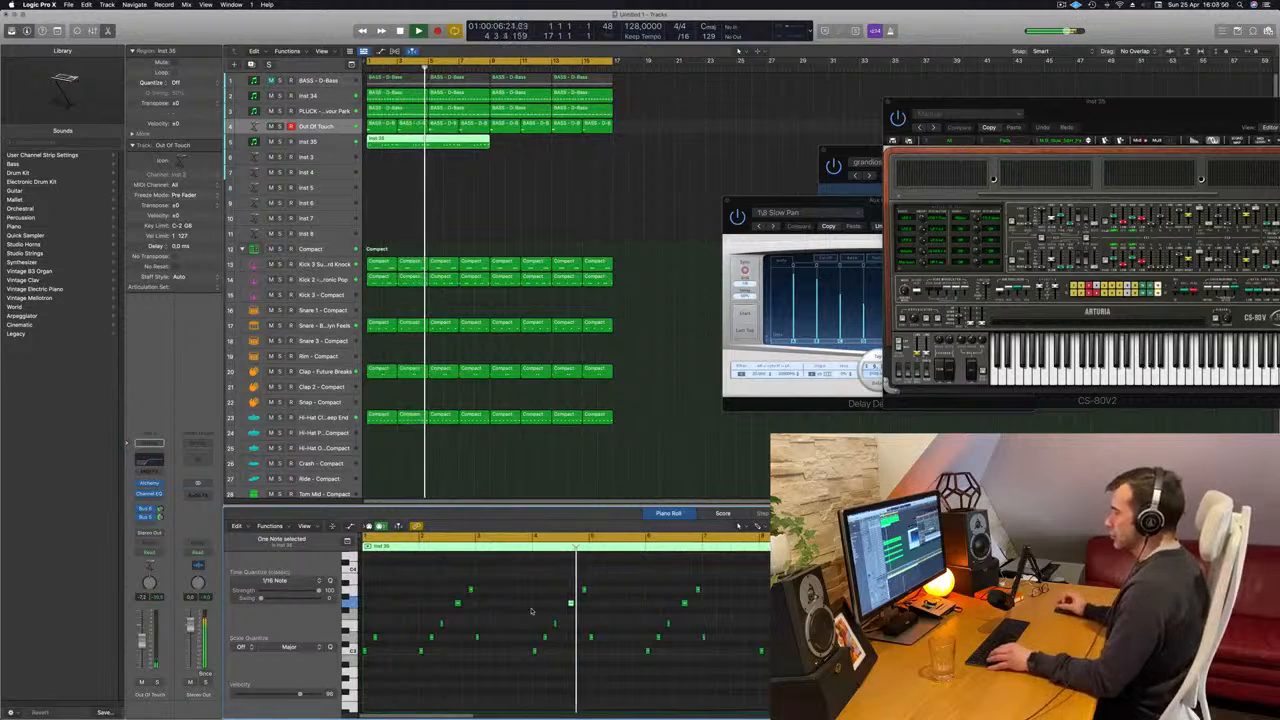
left_click(531, 604)
key("space")
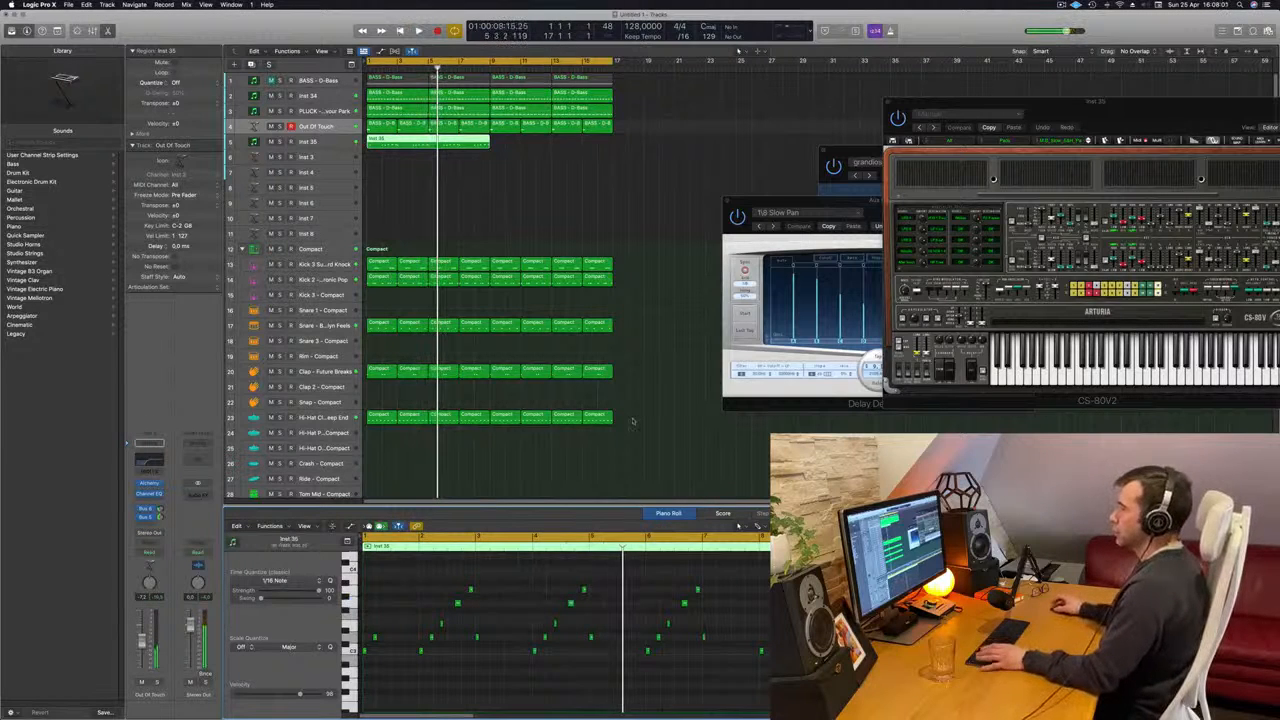
- Copy the eight-bar Inst 35 region to bar 9, moving the CS-80V2 window, and start playback
key("space")
left_click_drag(1067, 99, 641, 236)
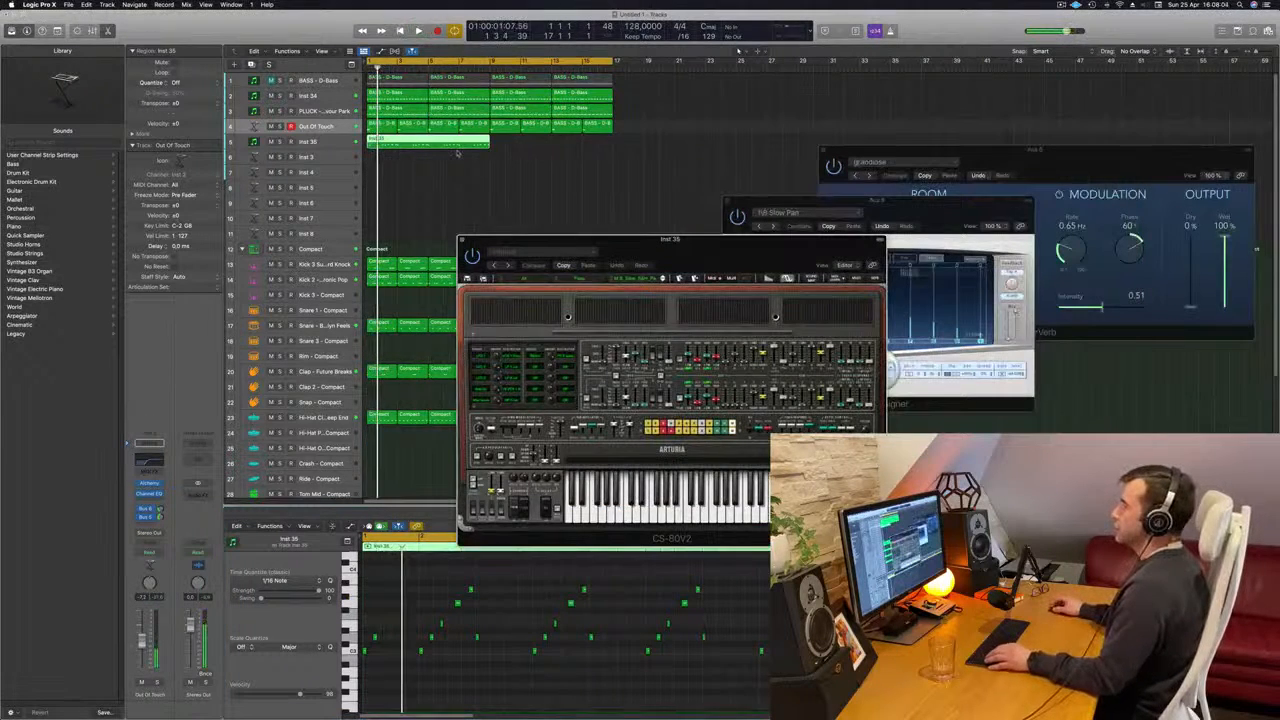
left_click_drag(470, 147, 549, 151)
key("space")
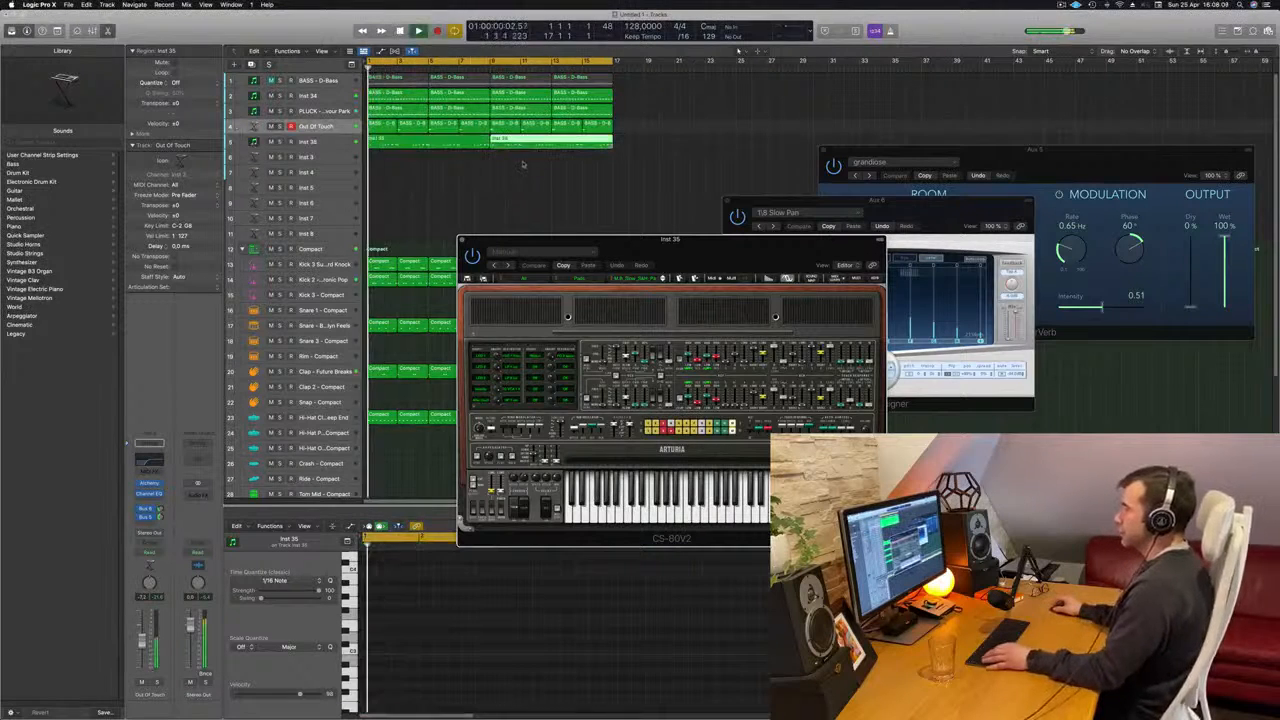
- Select both Inst 35 regions and review their notes while playing the arrangement from the start
left_click_drag(685, 244, 591, 228)
left_click_drag(542, 172, 514, 150)
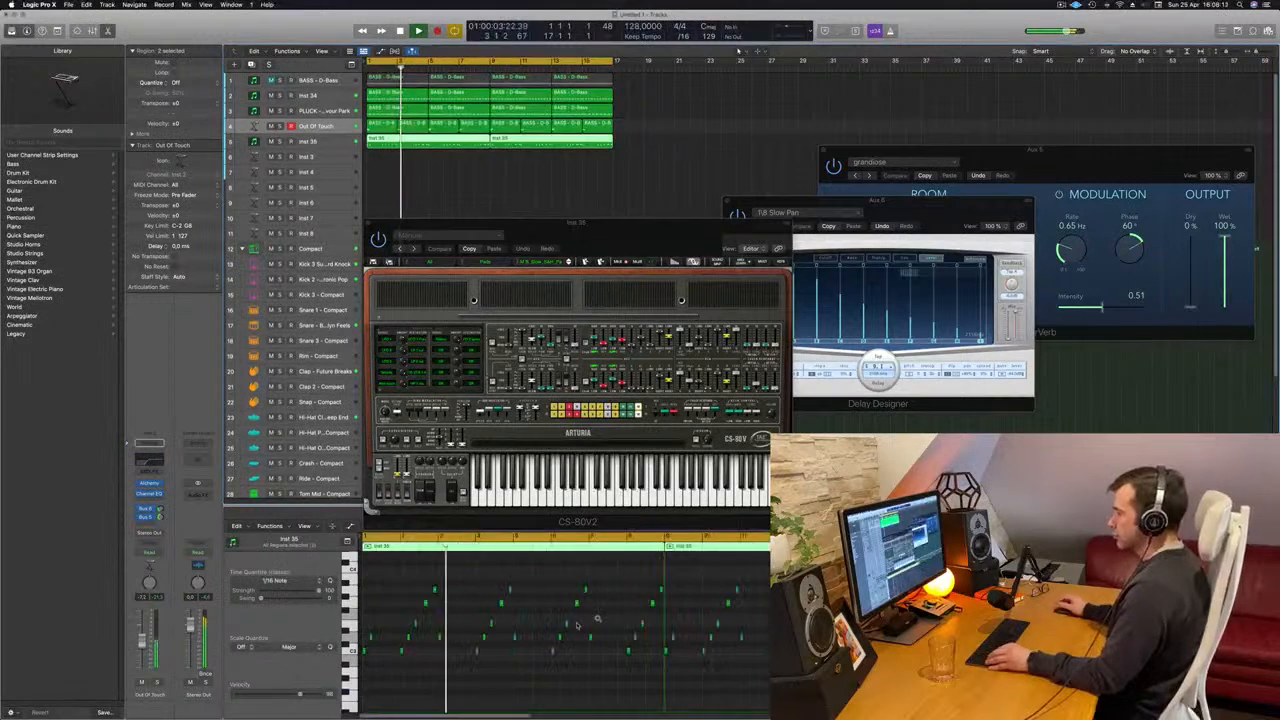
scroll(576, 627, "up", 2)
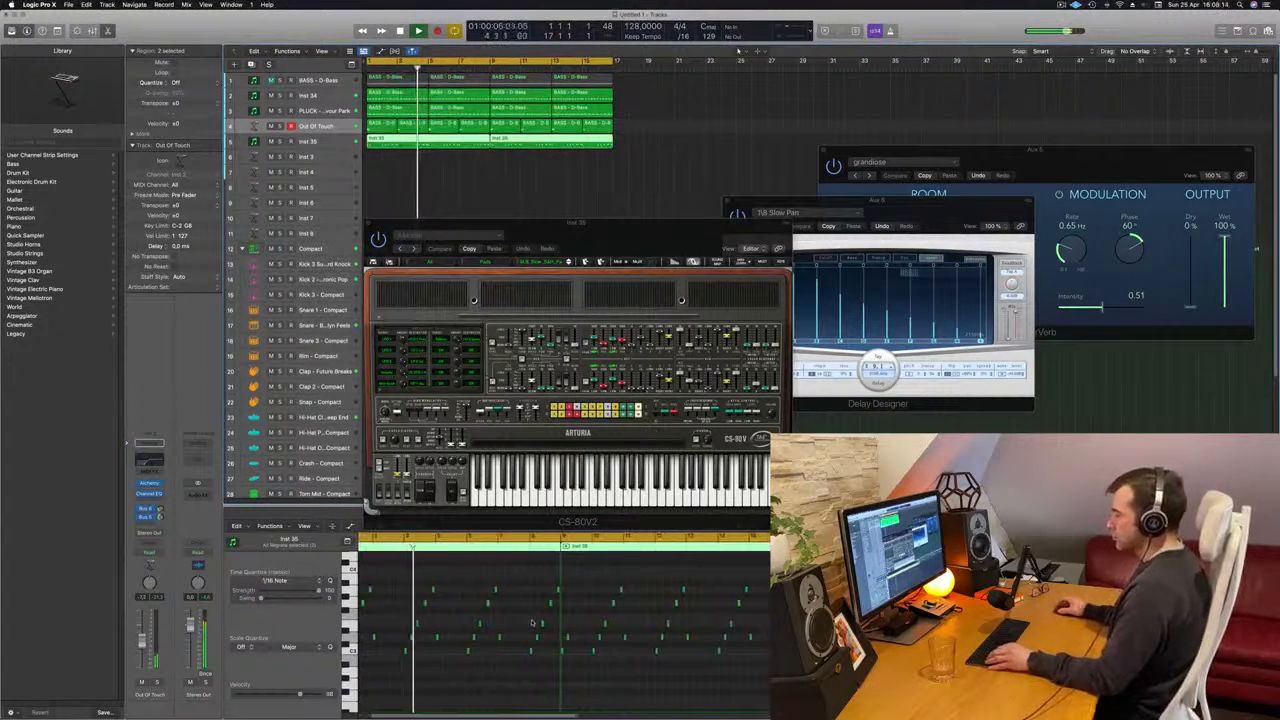
scroll(546, 608, "left", 3)
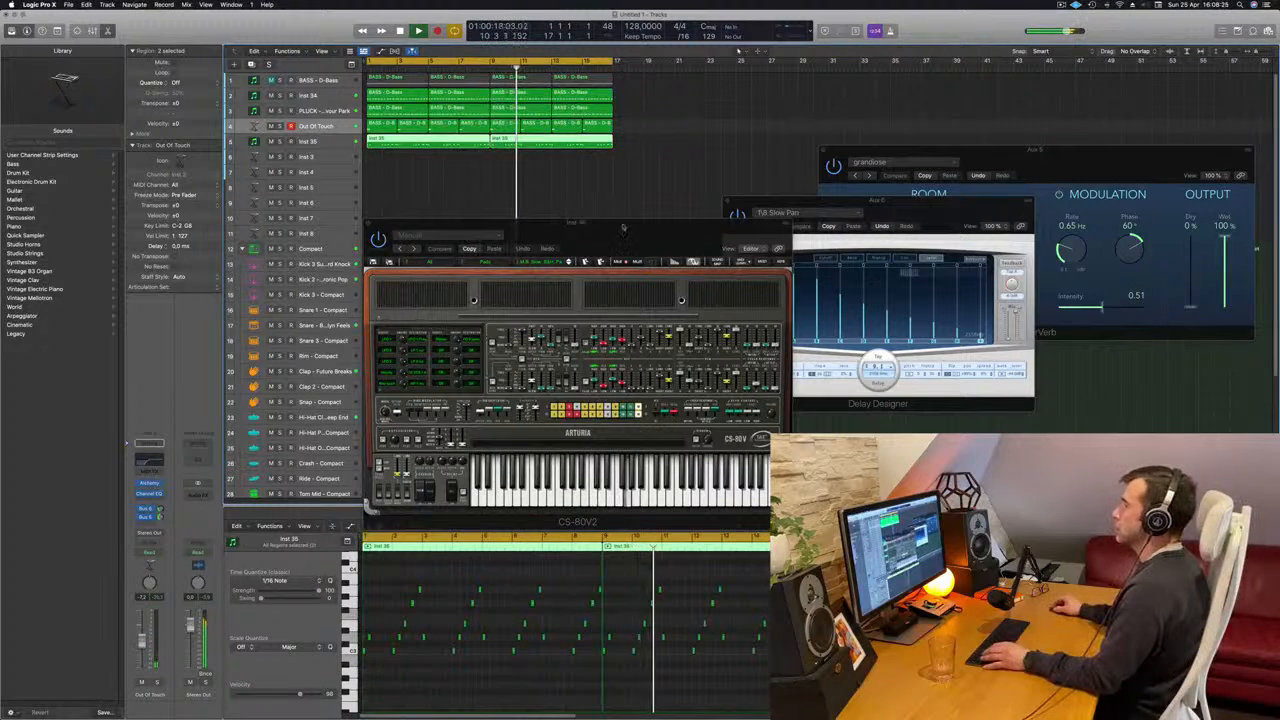
left_click_drag(602, 225, 578, 185)
key("Return")
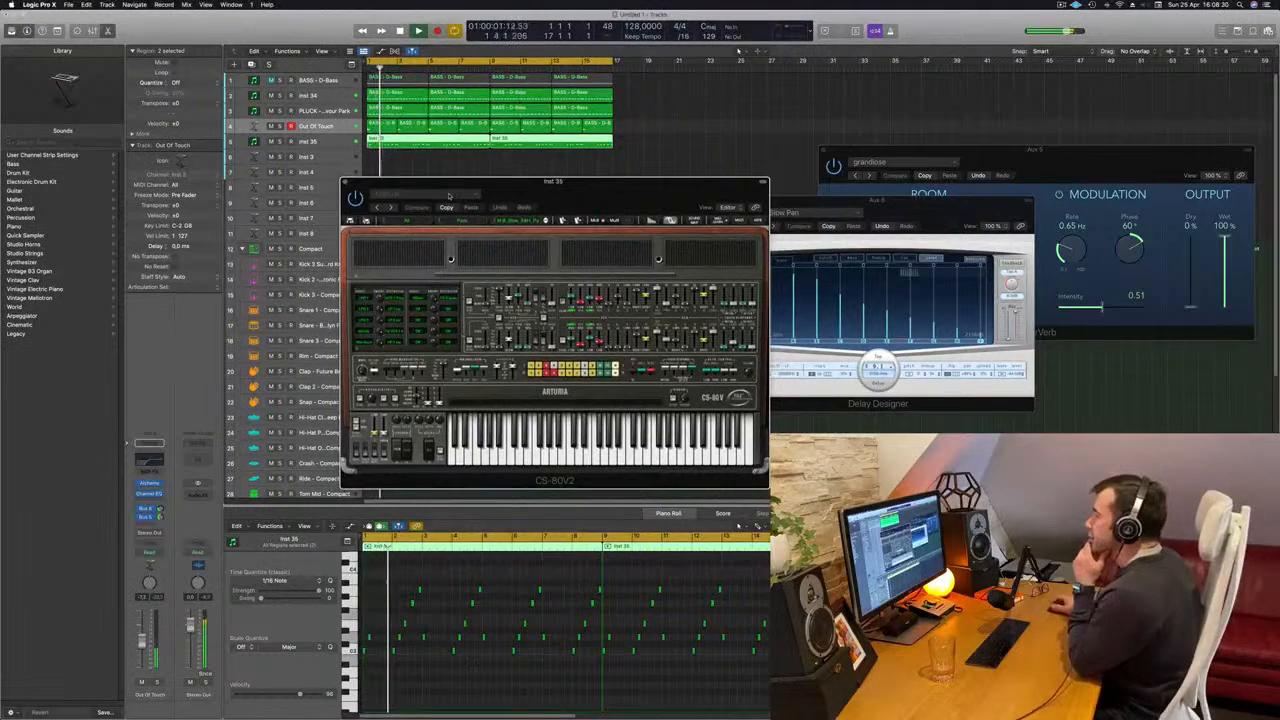
left_click_drag(449, 196, 619, 190)
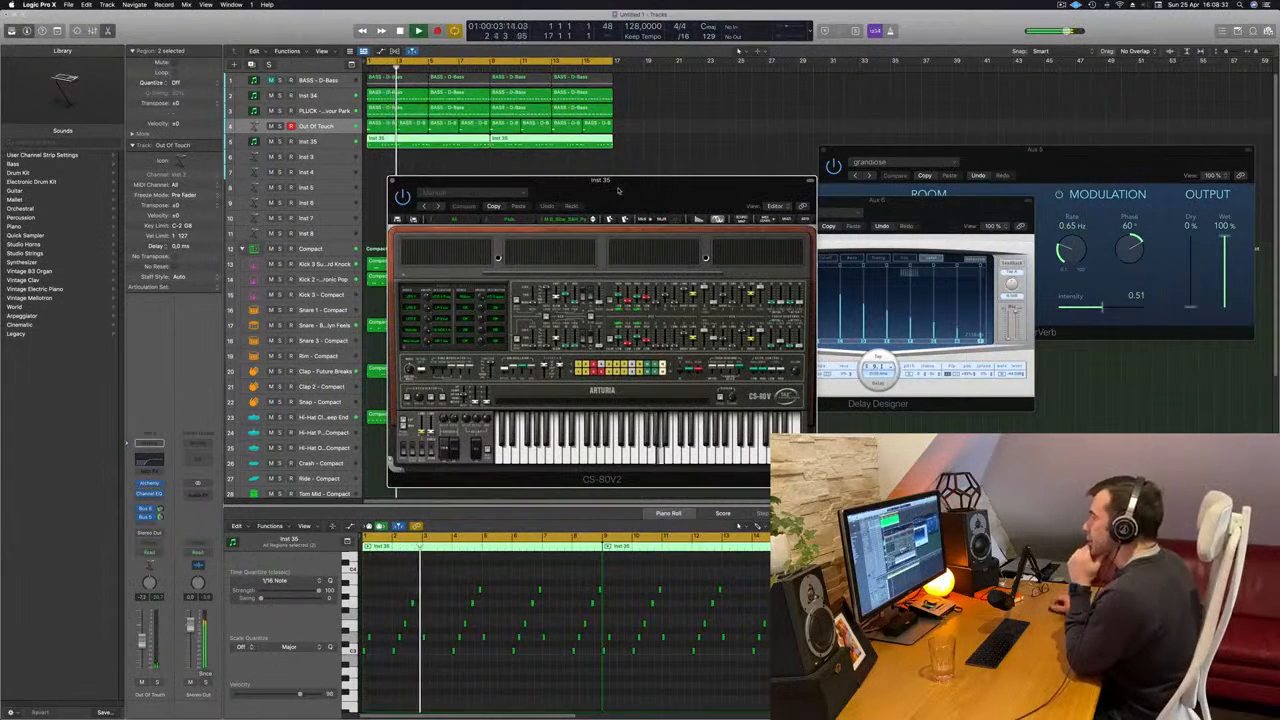
- Select the Inst 35 track, move the CS-80V2 window aside and play the arrangement from the start
left_click(332, 141)
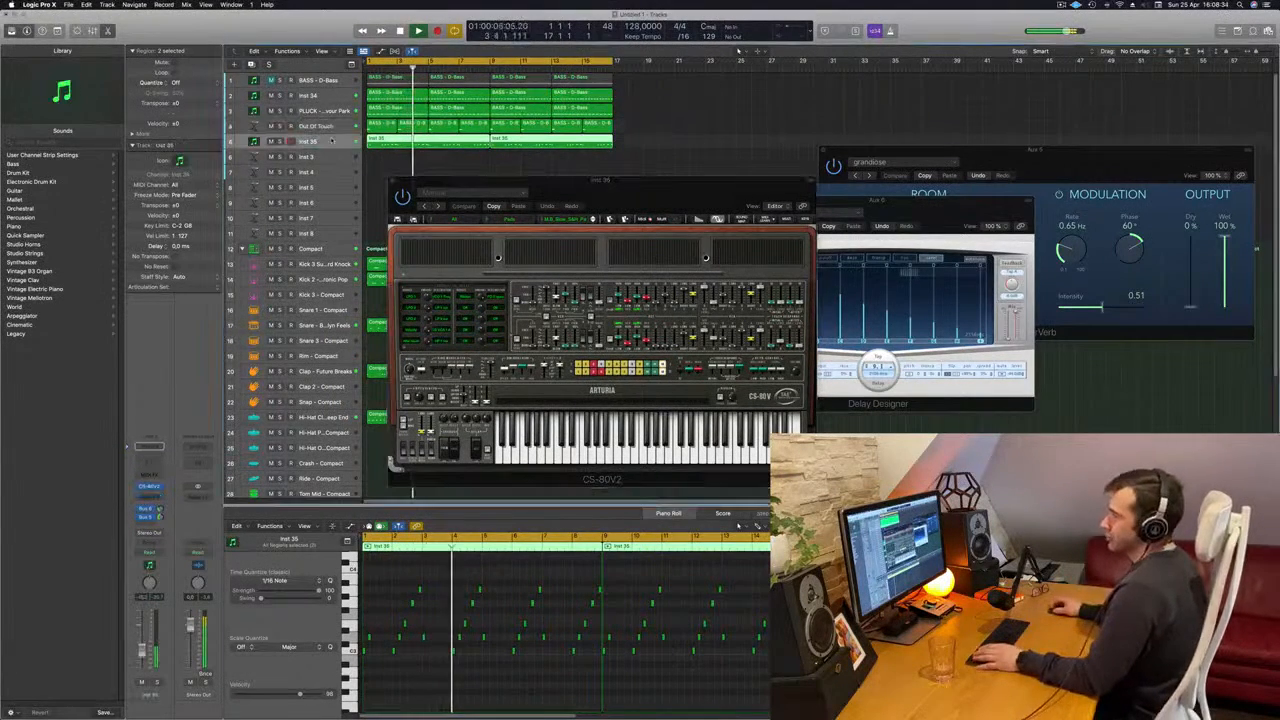
key("Return")
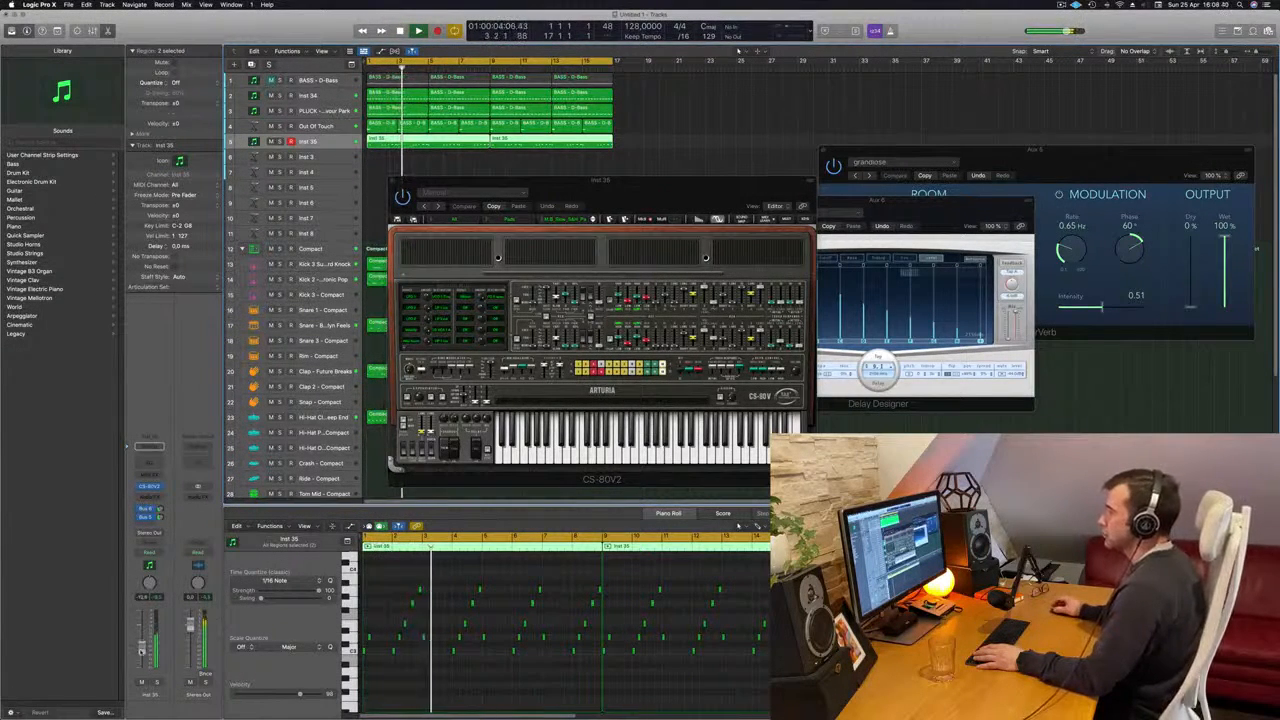
left_click_drag(686, 193, 607, 123)
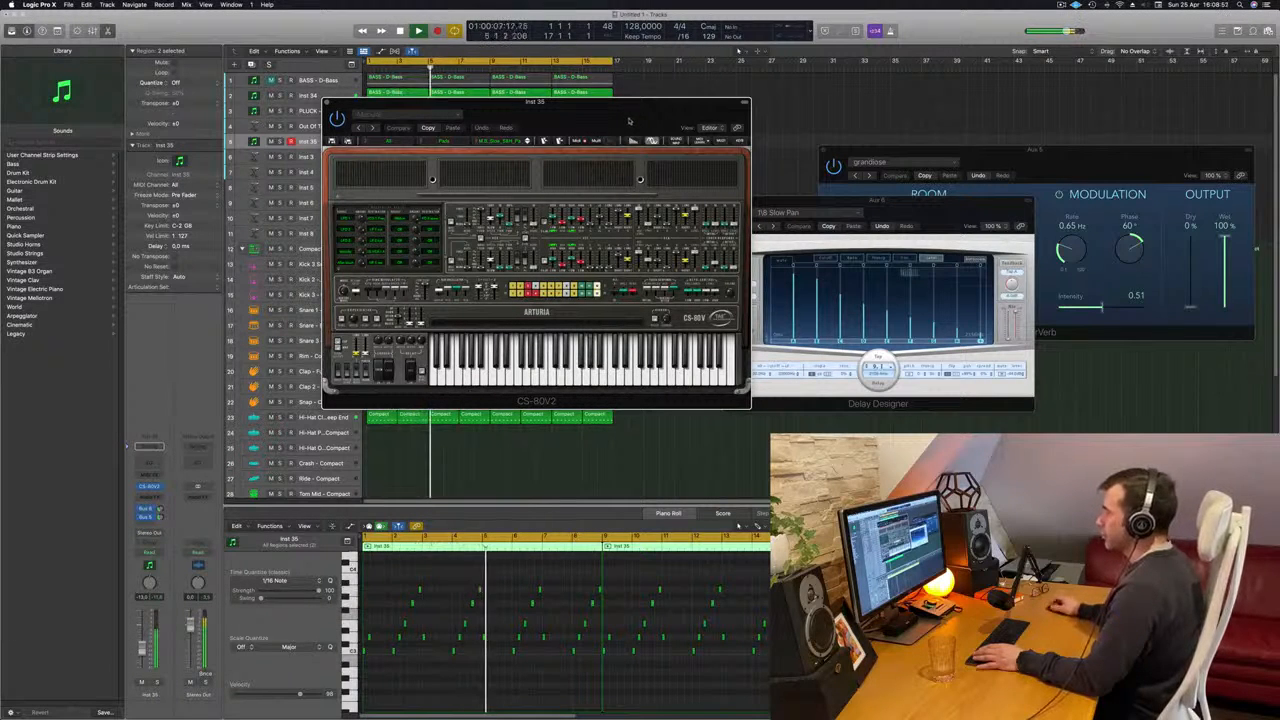
key("Return")
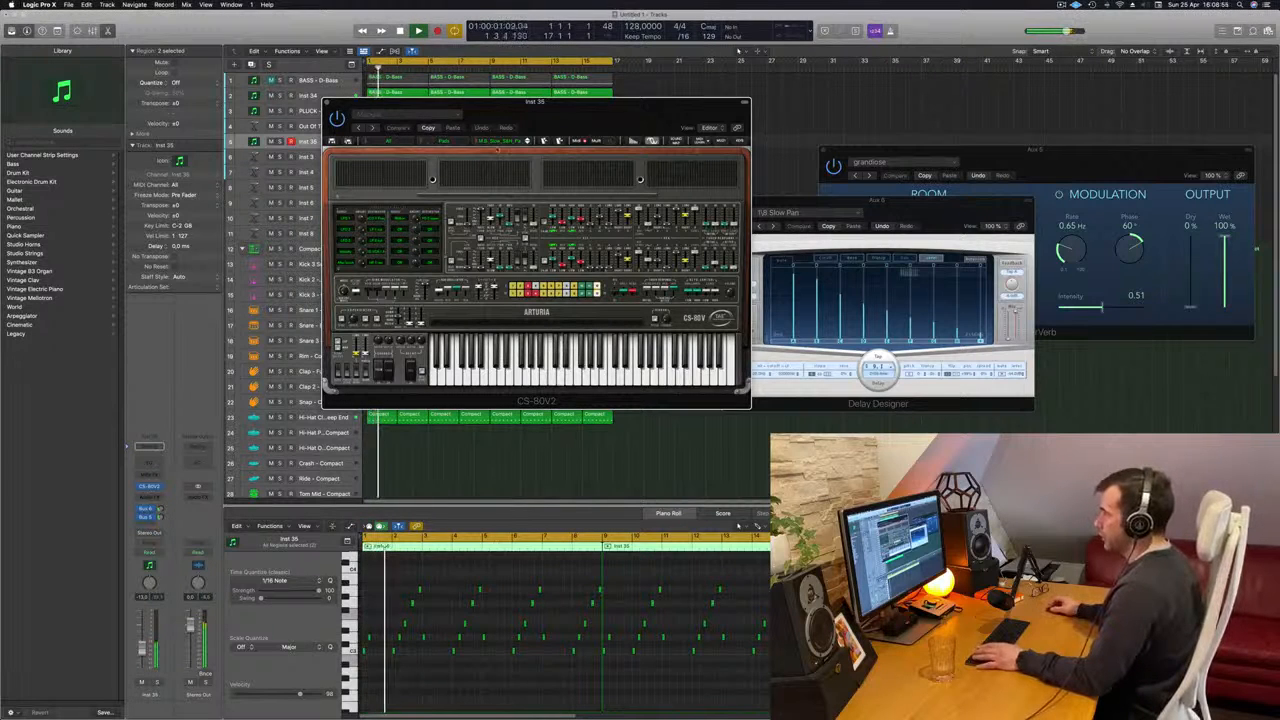
- Advance the CS-80V2 through the next pad presets, audition from the start and raise the Inst 35 track's volume slightly
left_click(527, 141)
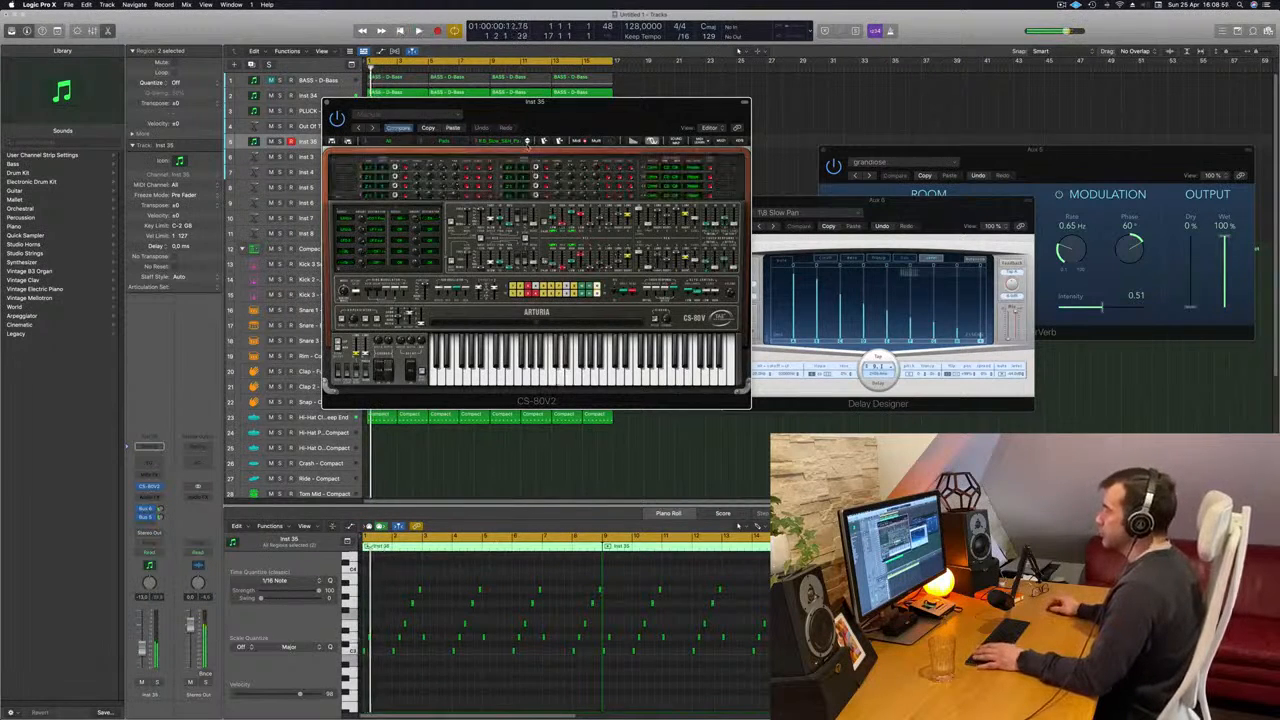
left_click(527, 143)
key("Return")
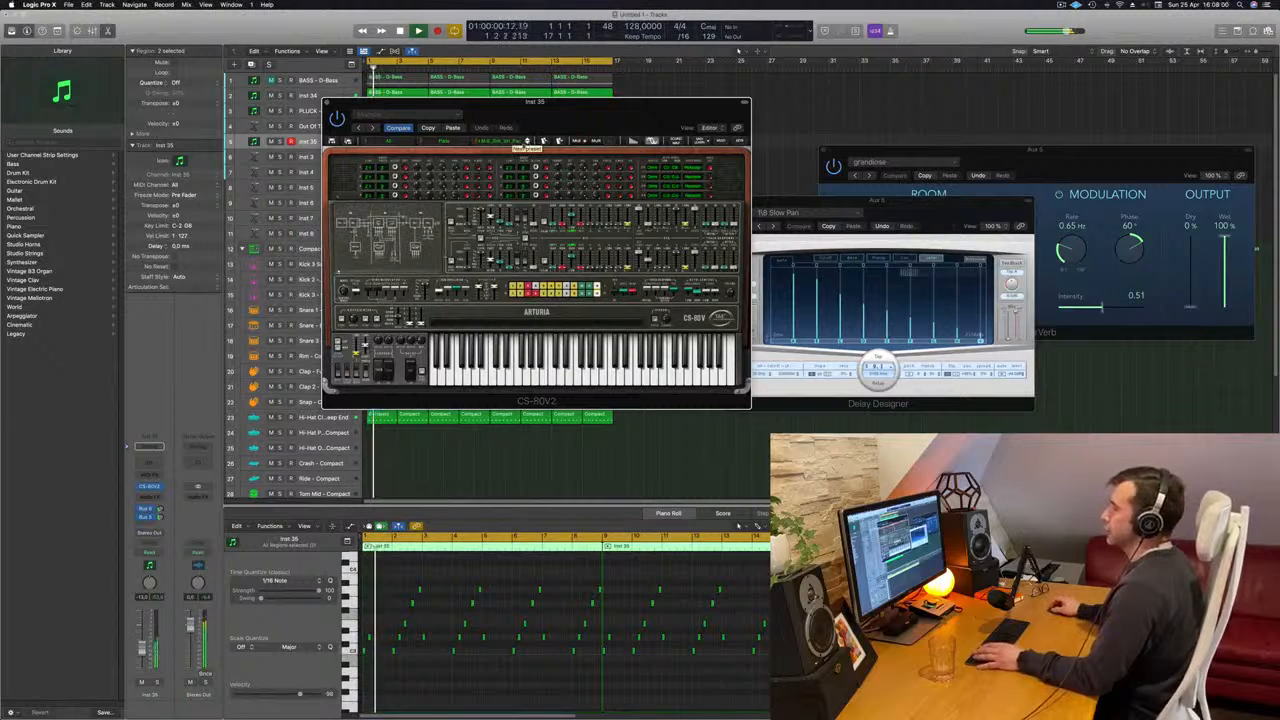
left_click_drag(142, 649, 143, 644)
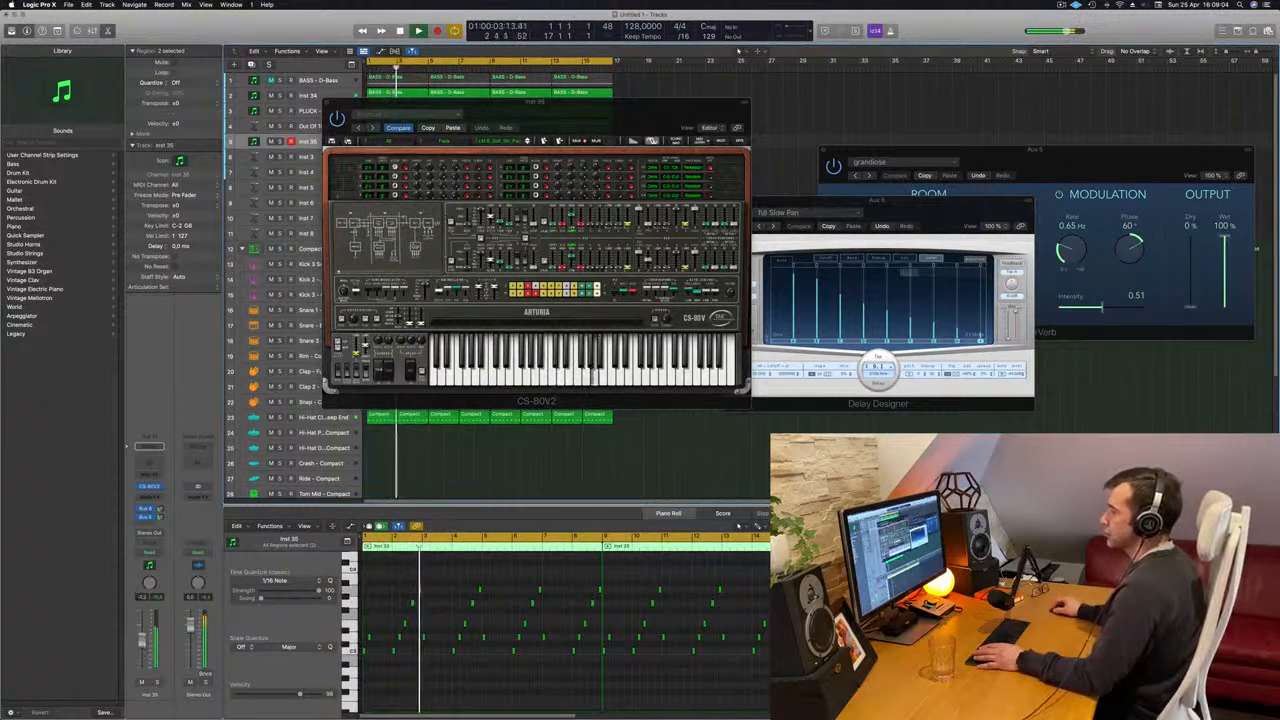
- Audition five more CS-80V2 pad presets against the arrangement and lower the Inst 35 track's volume
left_click(527, 141)
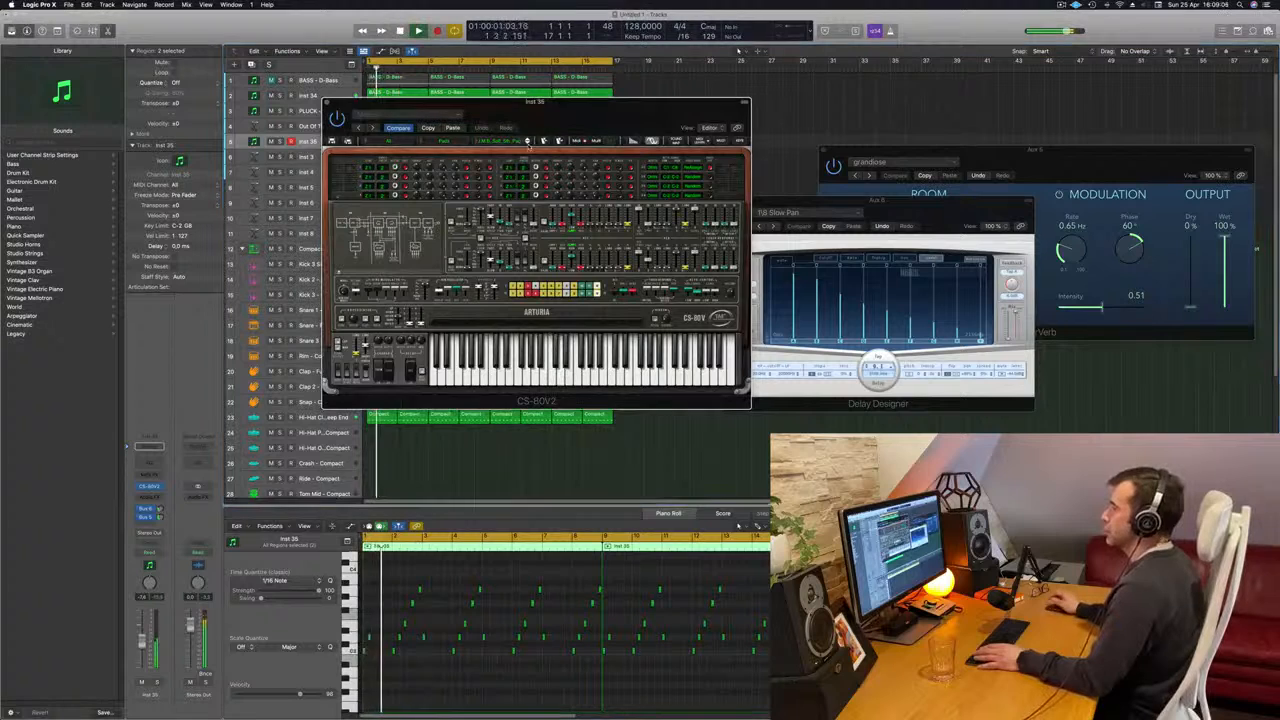
left_click(527, 142)
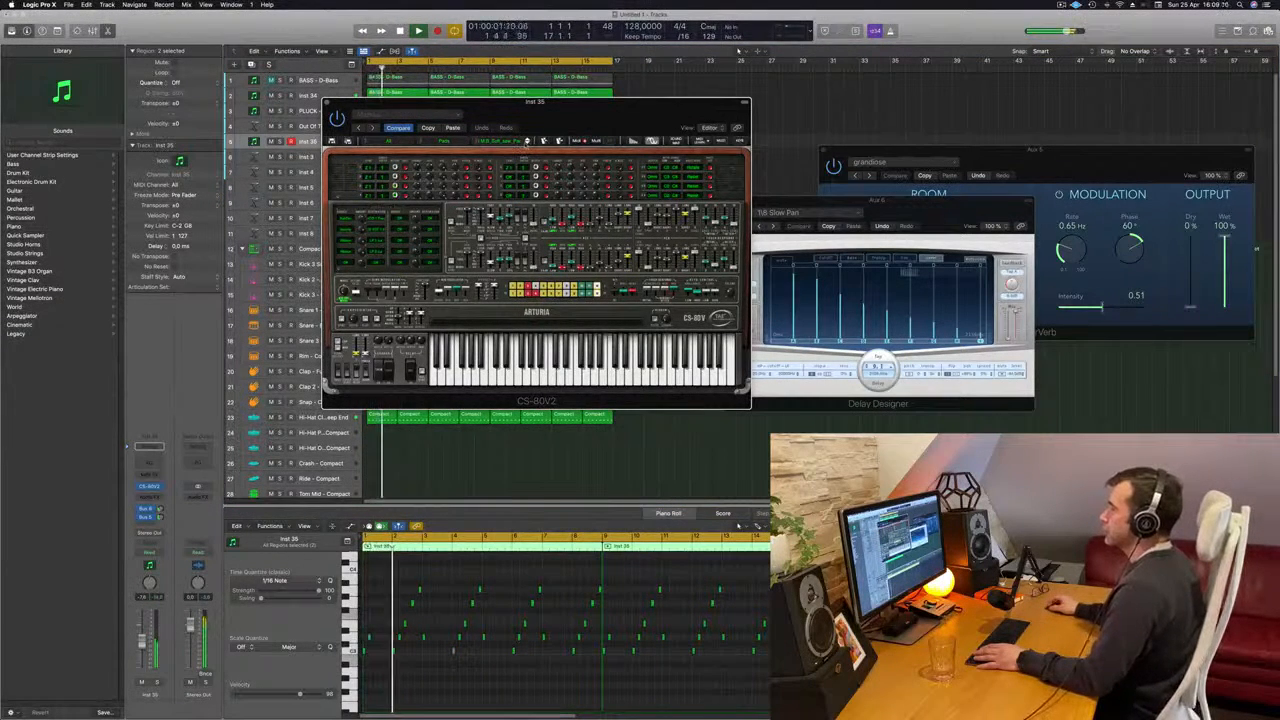
left_click(527, 141)
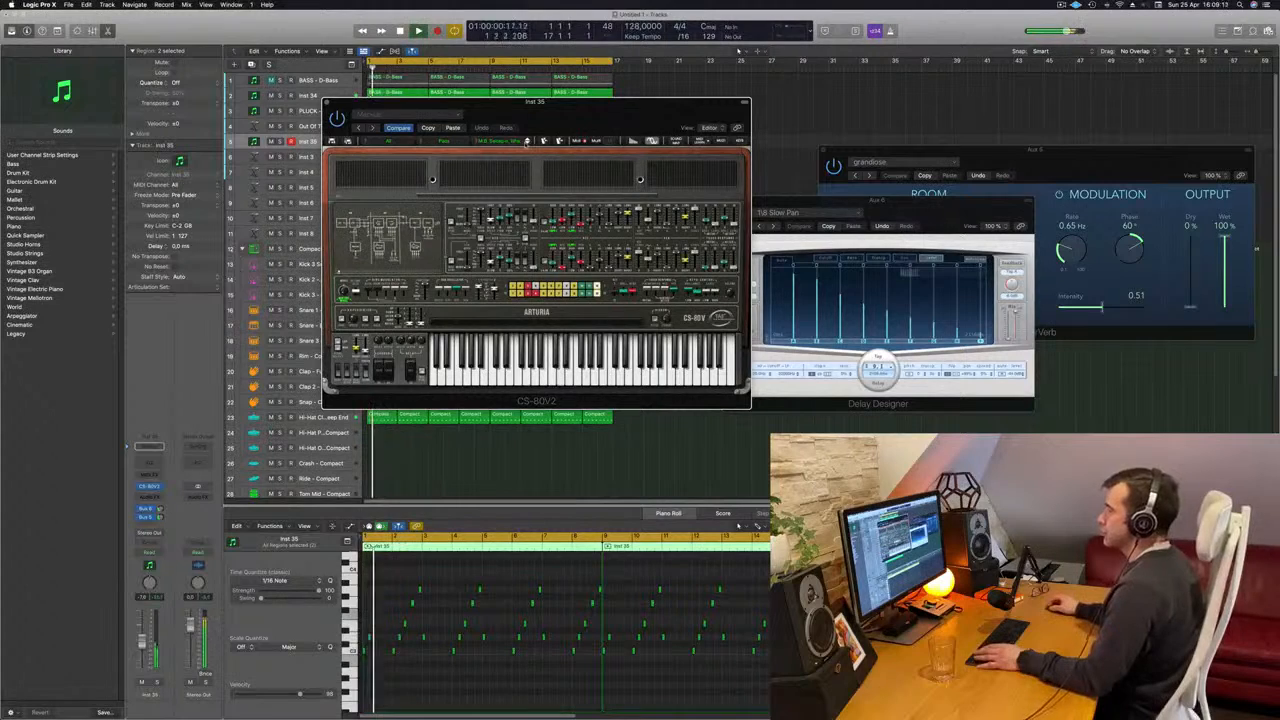
left_click(527, 141)
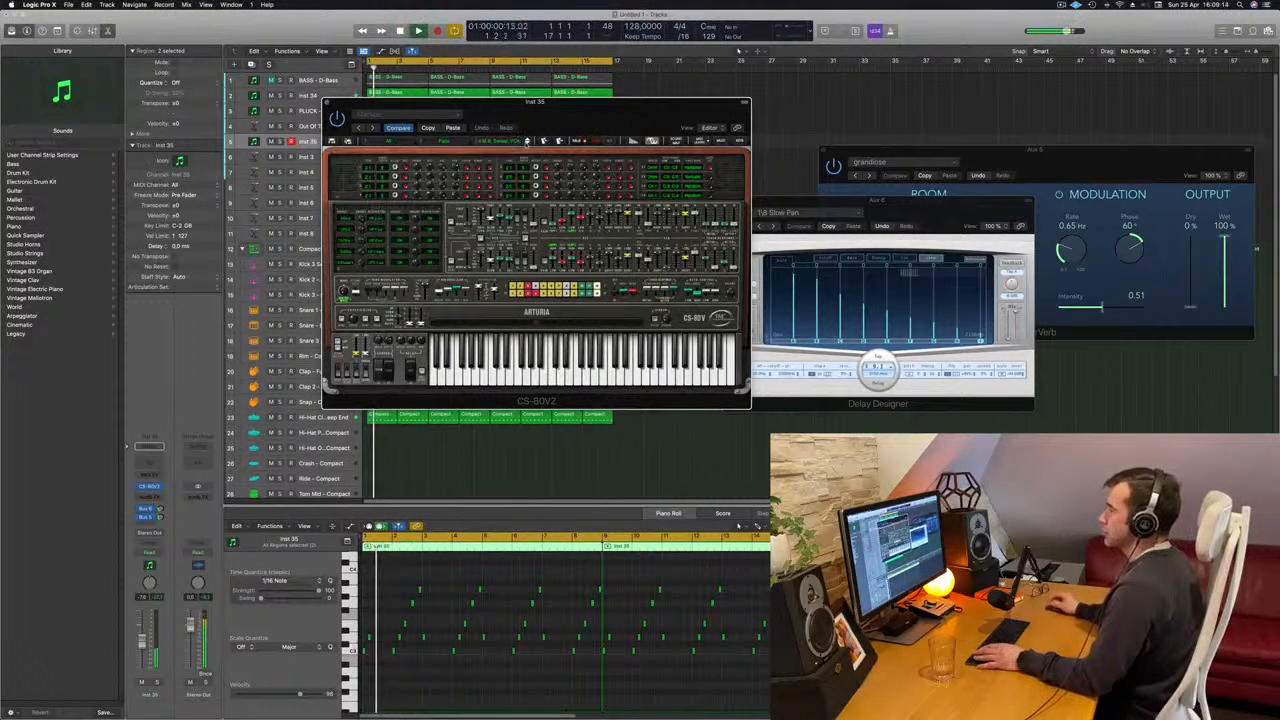
left_click(527, 141)
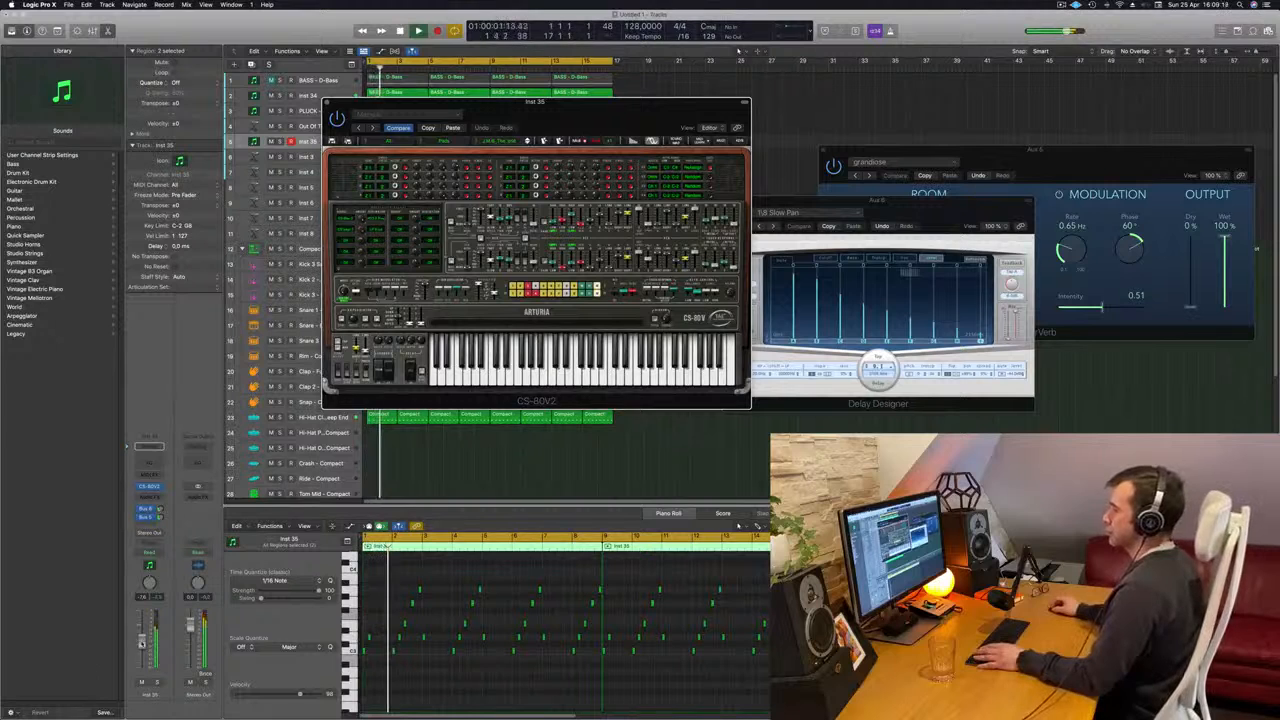
left_click_drag(142, 650, 142, 657)
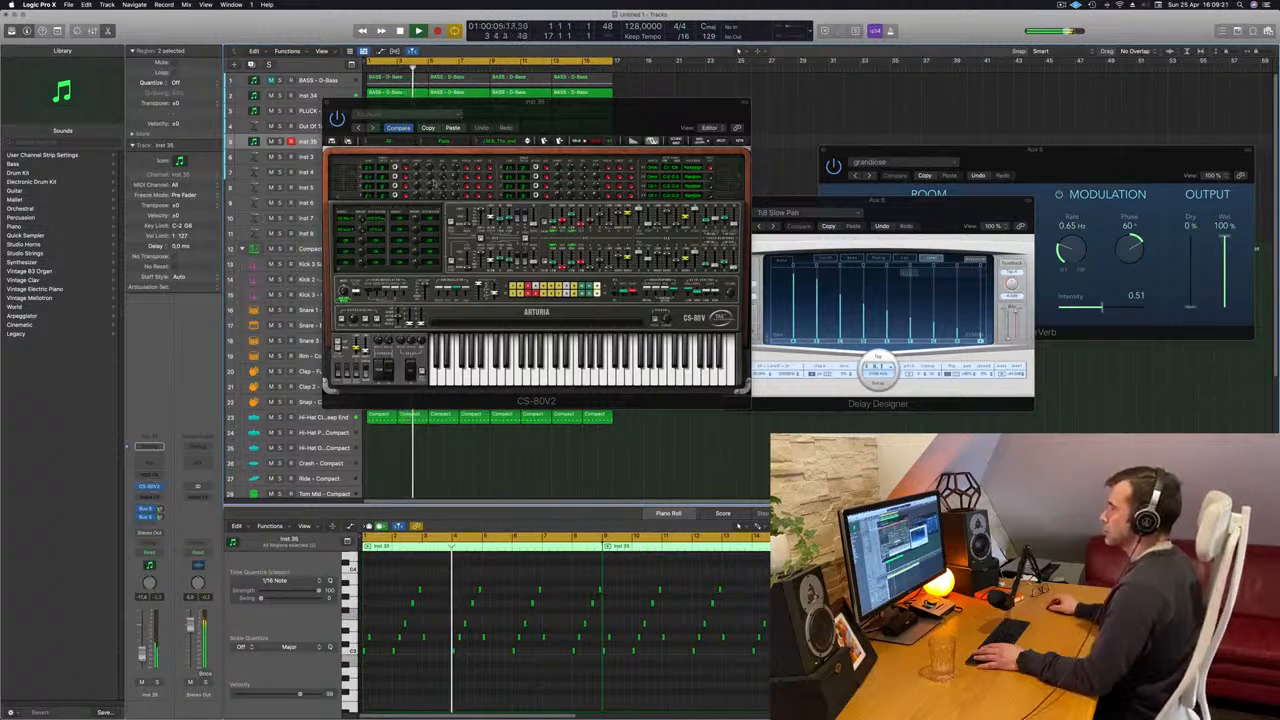
- Advance the CS-80V2 to the BigDecay pad preset during playback and move its window clear of the regions
left_click(560, 120)
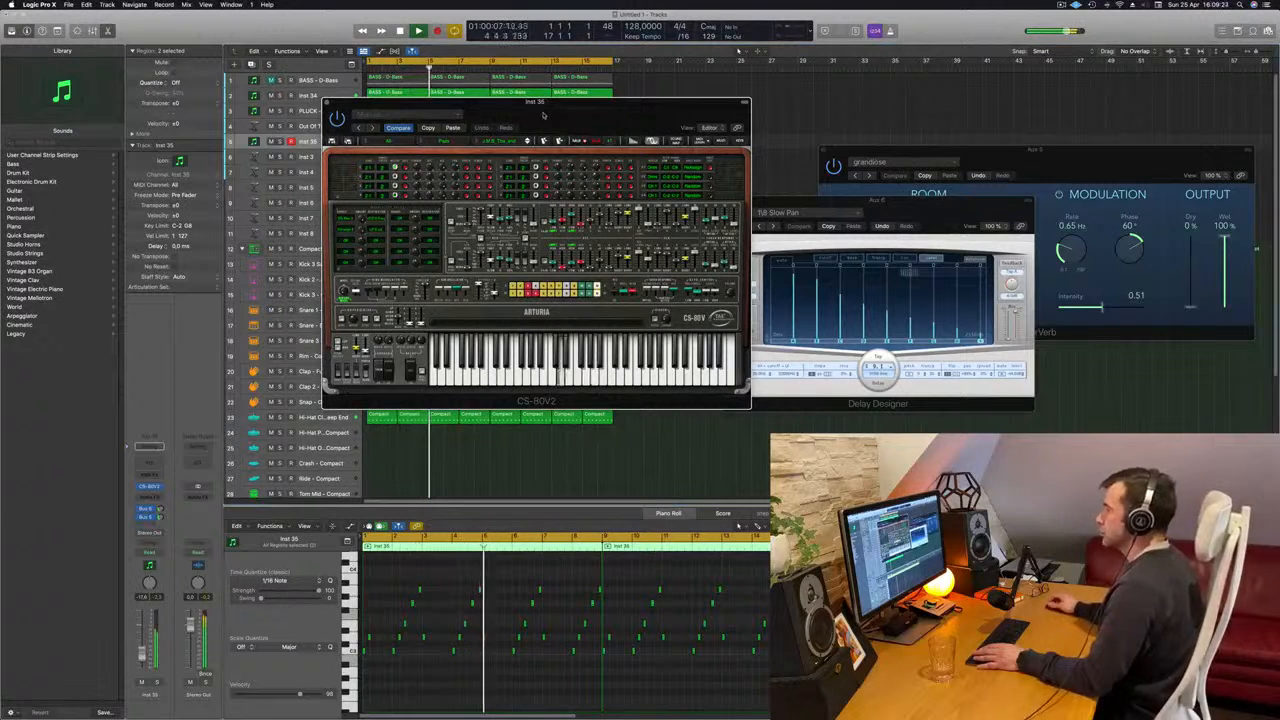
left_click_drag(544, 115, 560, 114)
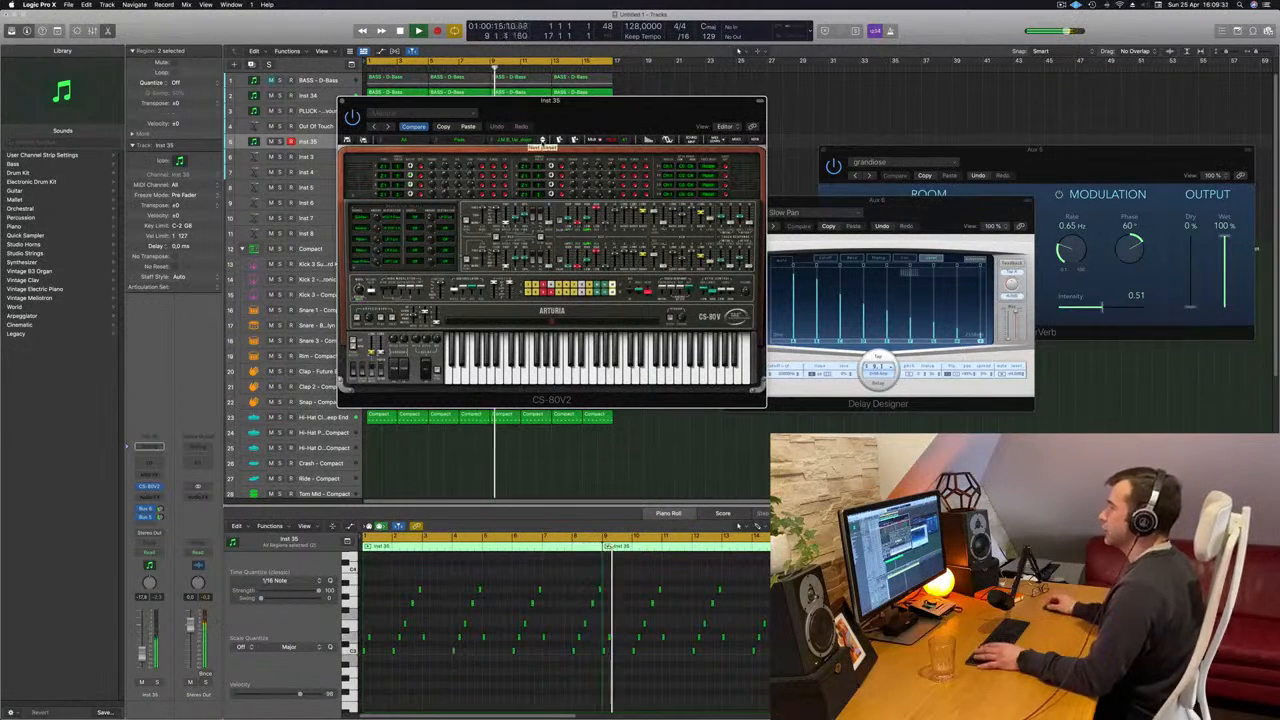
left_click(543, 140)
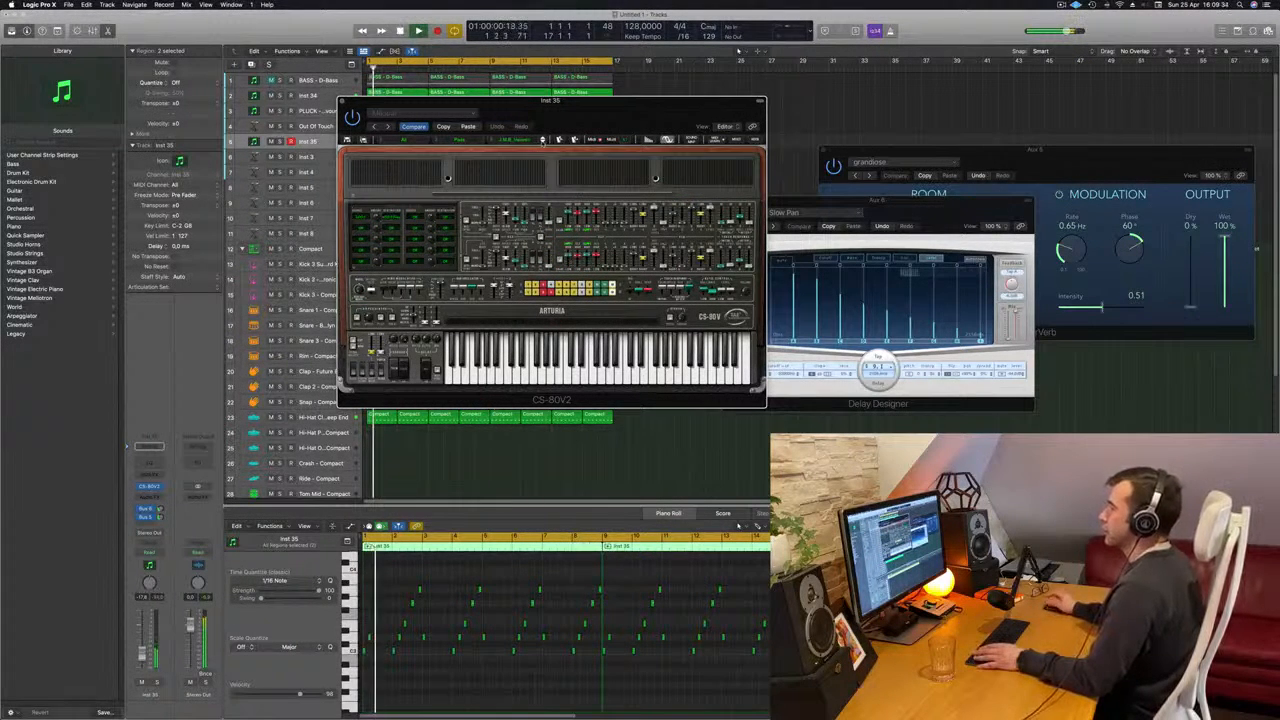
left_click(543, 140)
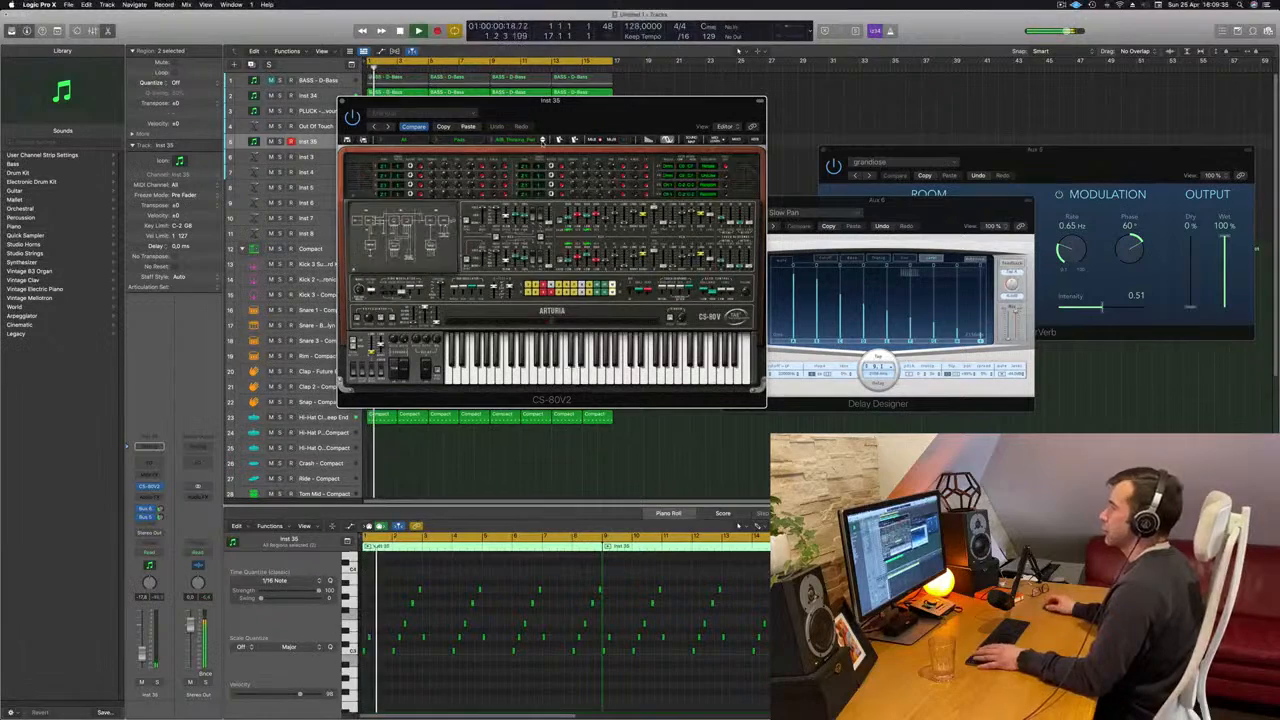
left_click(543, 140)
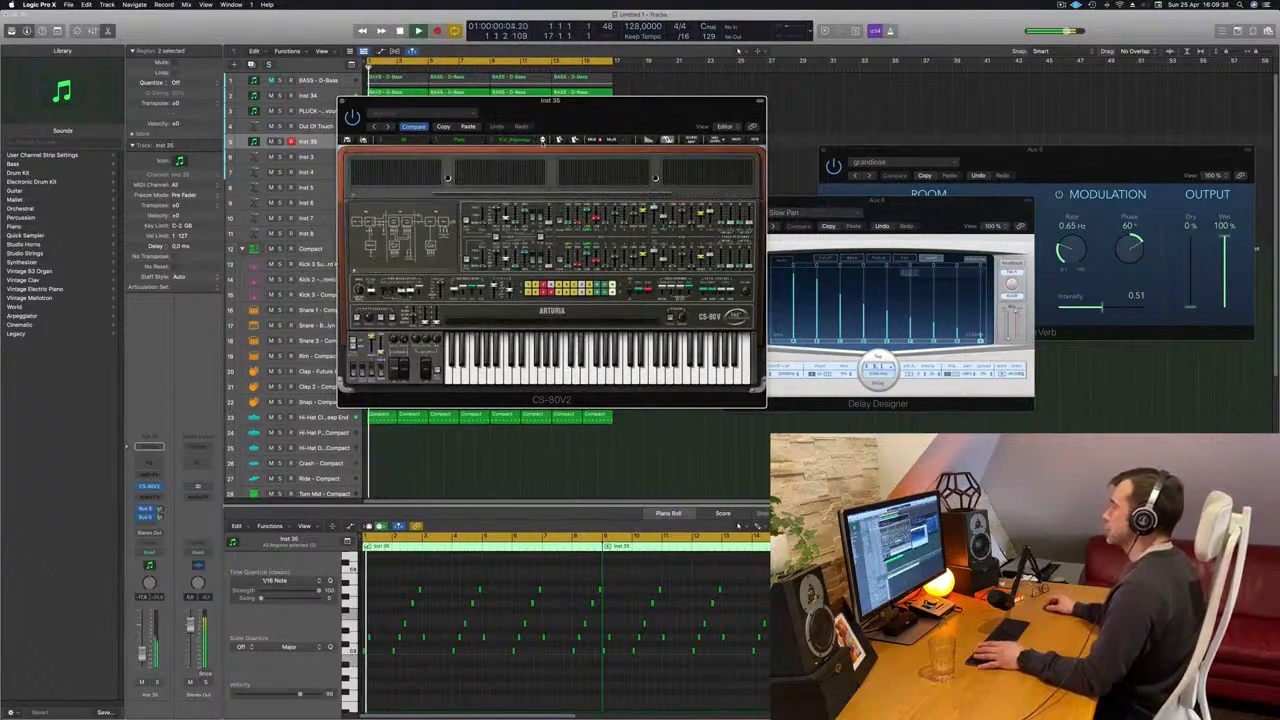
left_click_drag(583, 123, 803, 141)
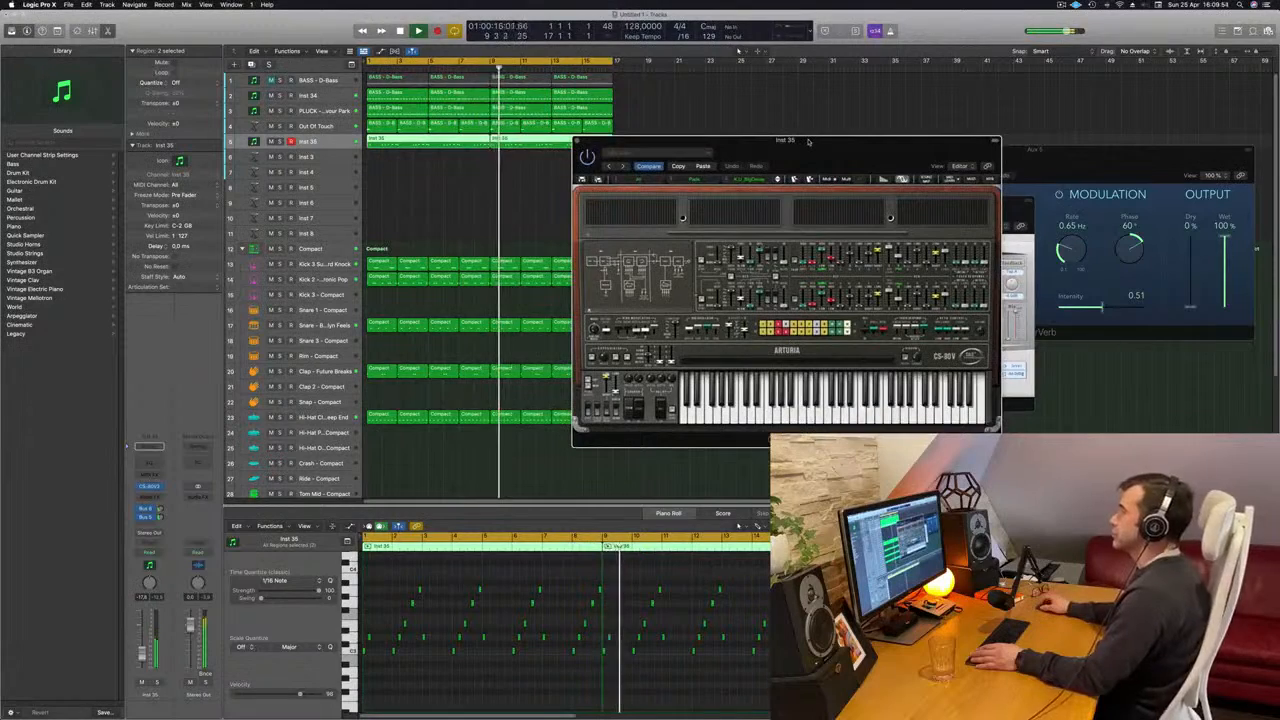
- Delete the last two notes of bar 8 in the first Inst 35 region
left_click(425, 167)
key("Return")
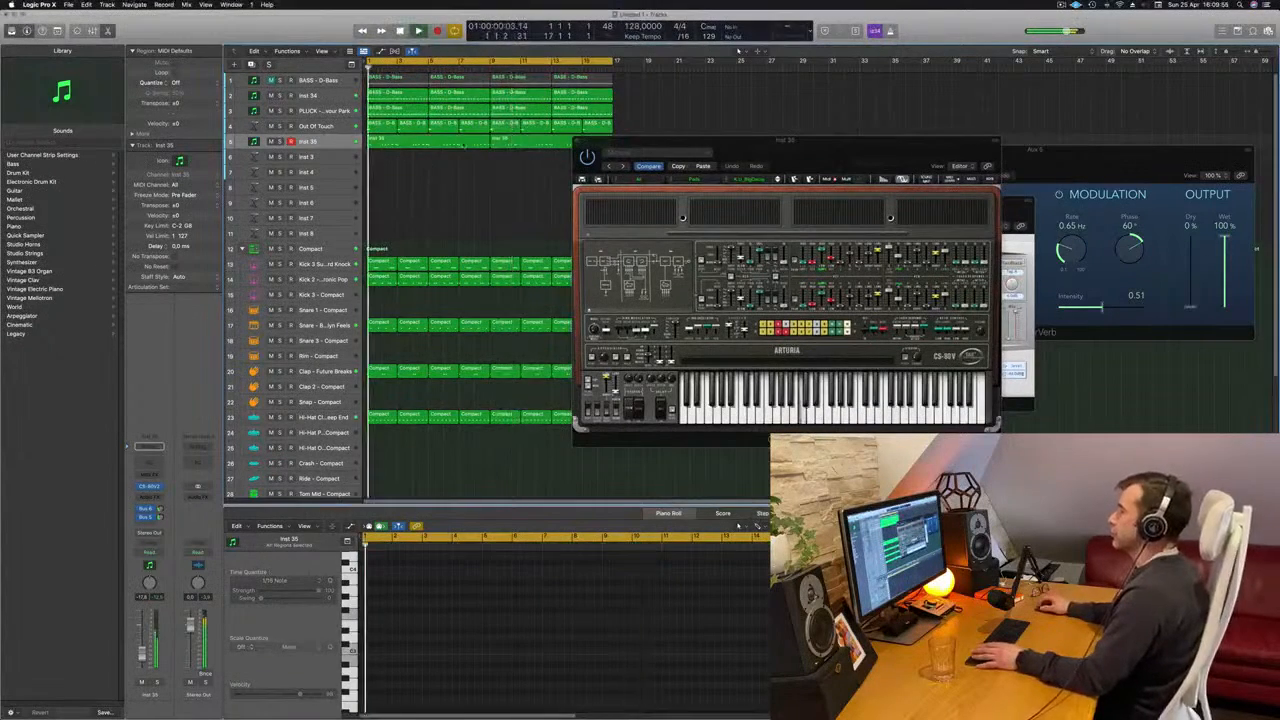
left_click(446, 141)
key("Return")
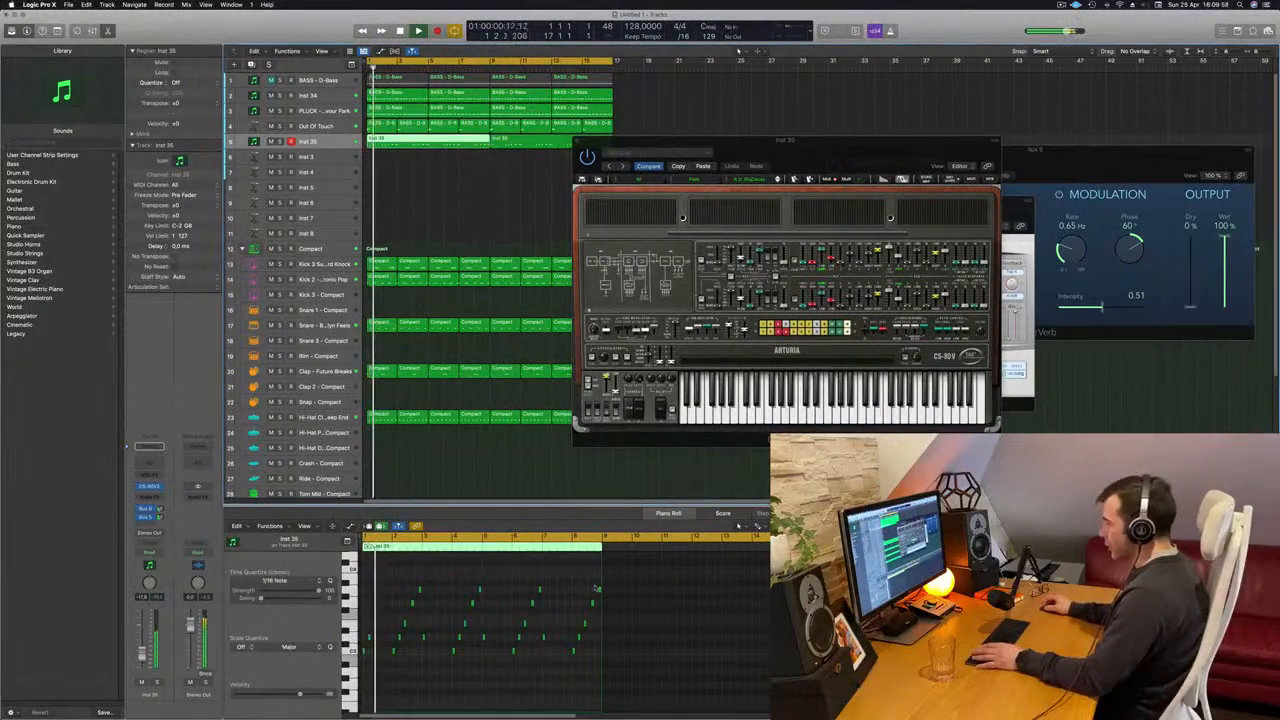
left_click_drag(584, 577, 603, 606)
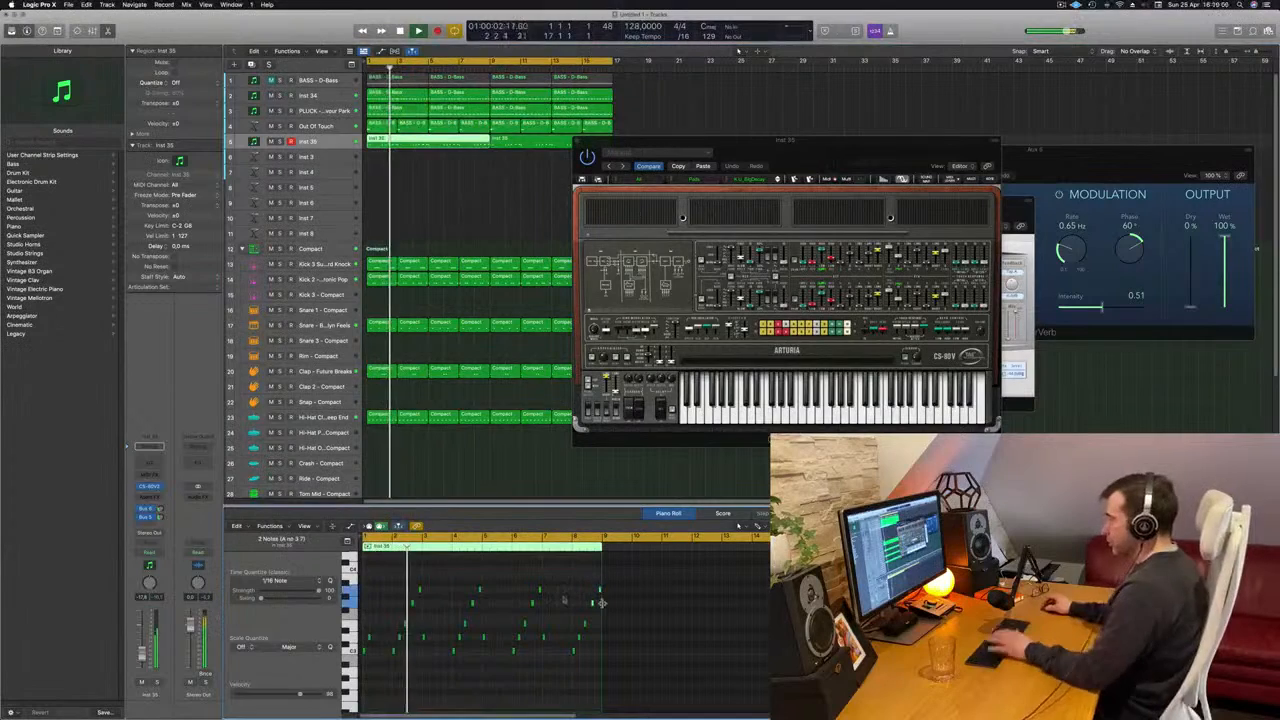
key("Delete")
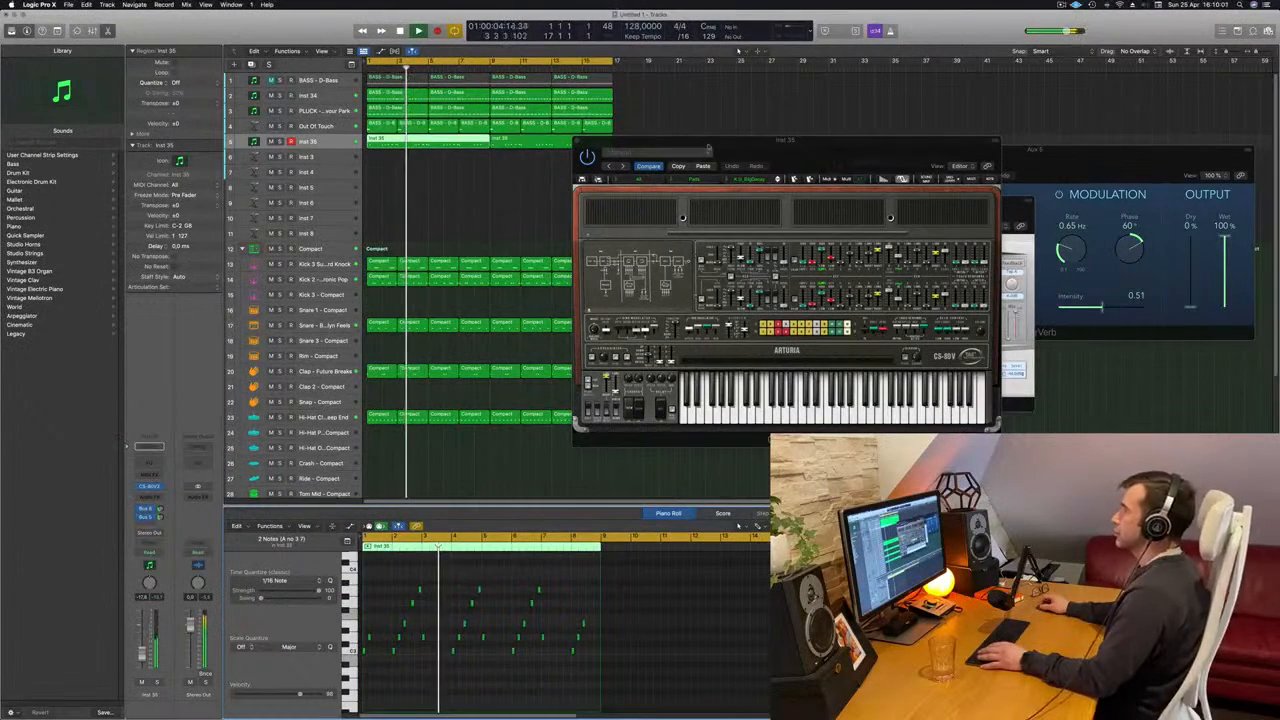
- Move the CS-80V2 window off the arrangement and select two top notes of a rising phrase in the second Inst 35 region
left_click_drag(602, 141, 689, 140)
left_click(570, 142)
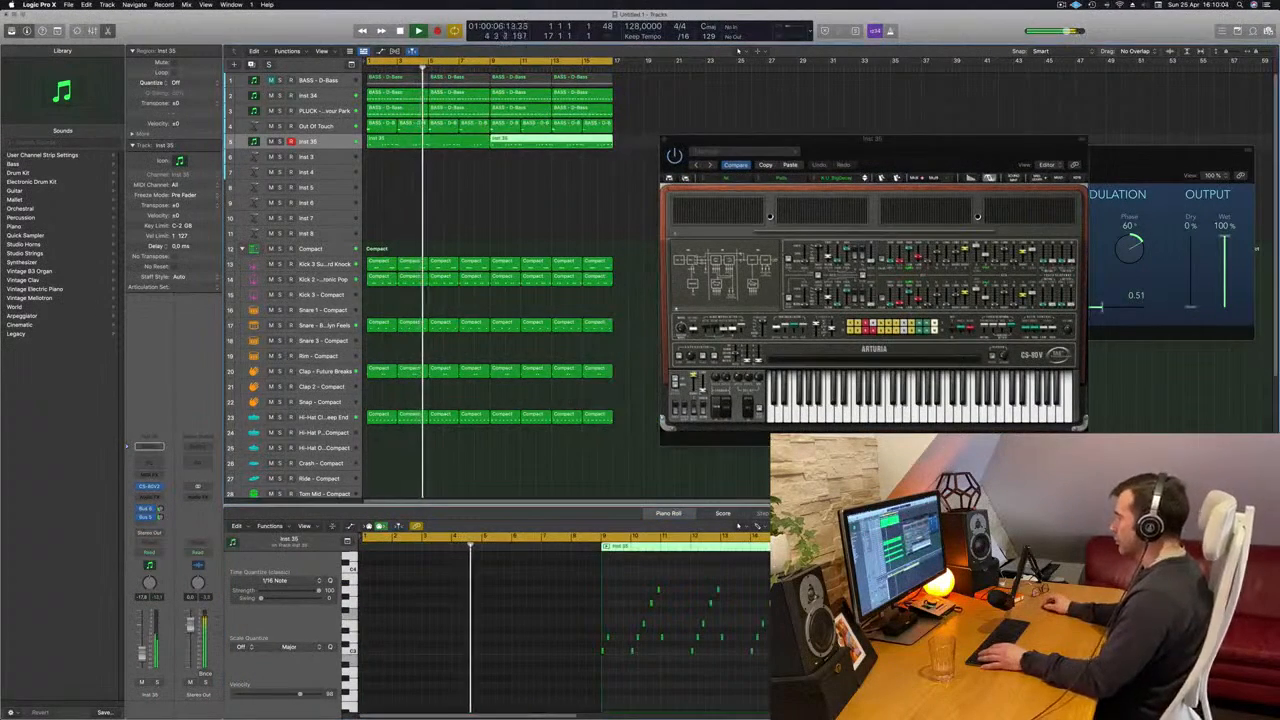
left_click_drag(645, 611, 662, 584)
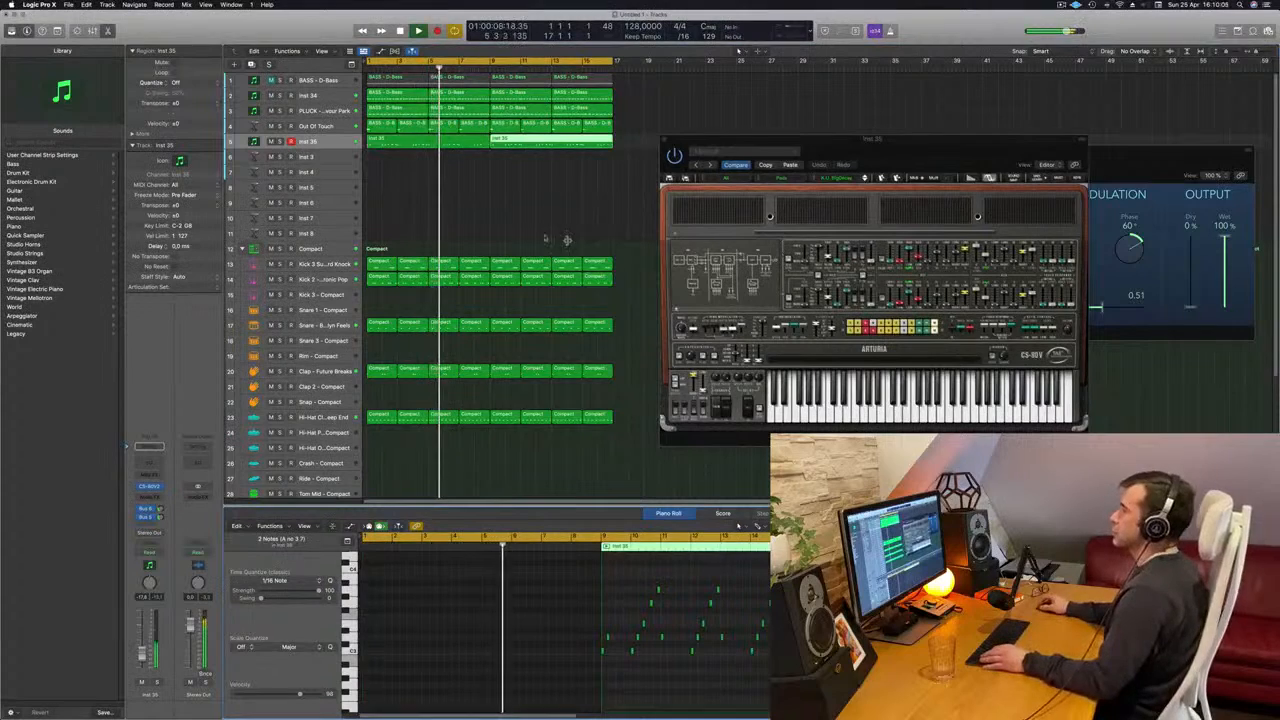
- Adjust the Inst 35 track's send level to the reverb bus and reposition the CS-80V2 window
left_click_drag(710, 140, 569, 153)
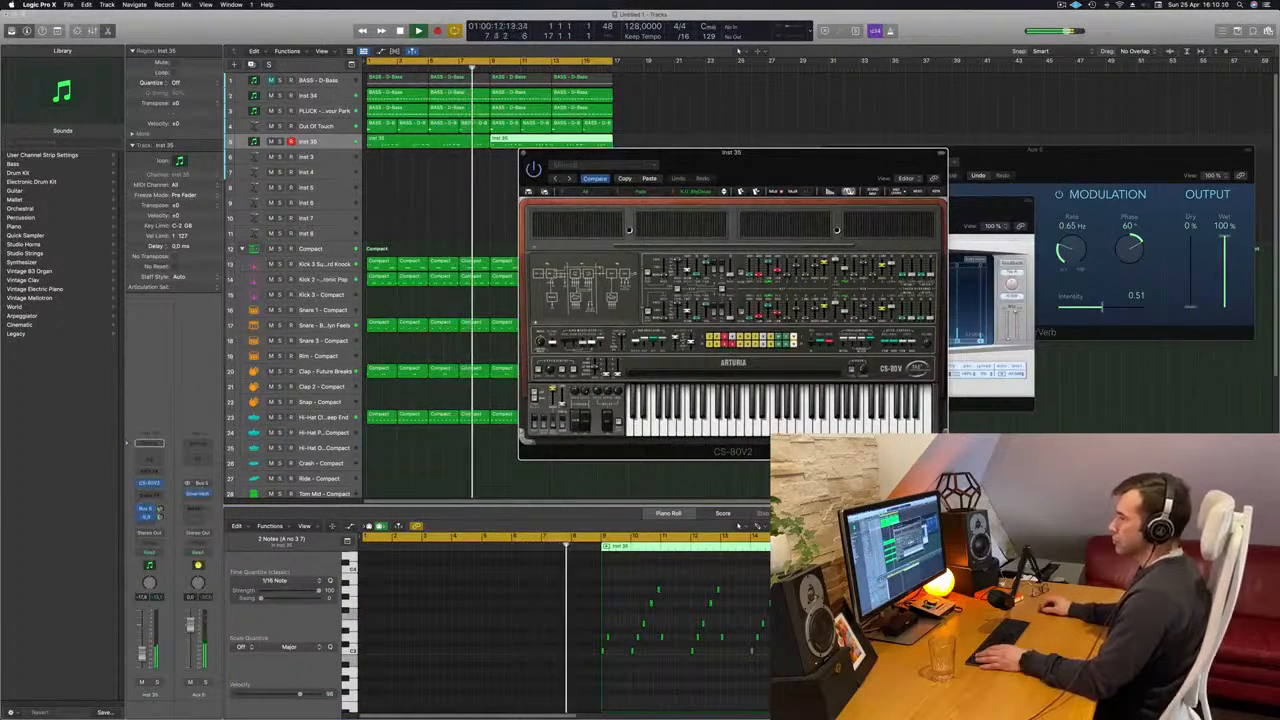
left_click(158, 513)
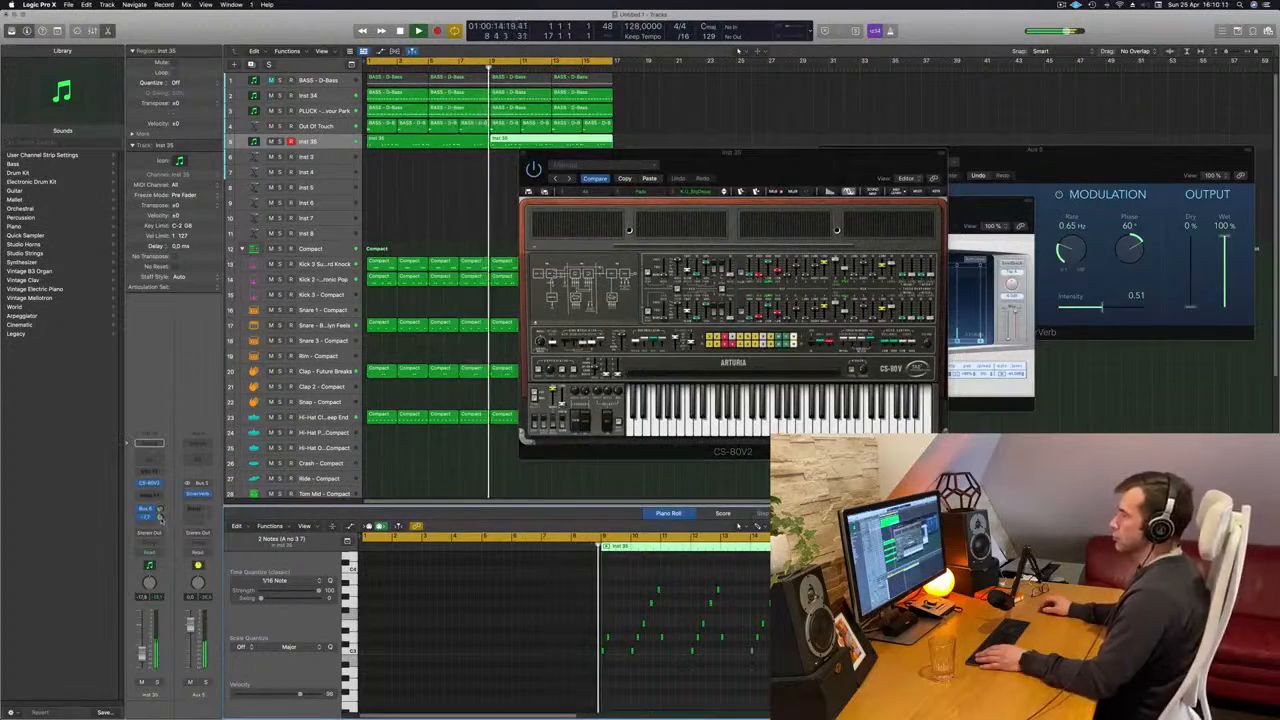
left_click_drag(754, 168, 658, 197)
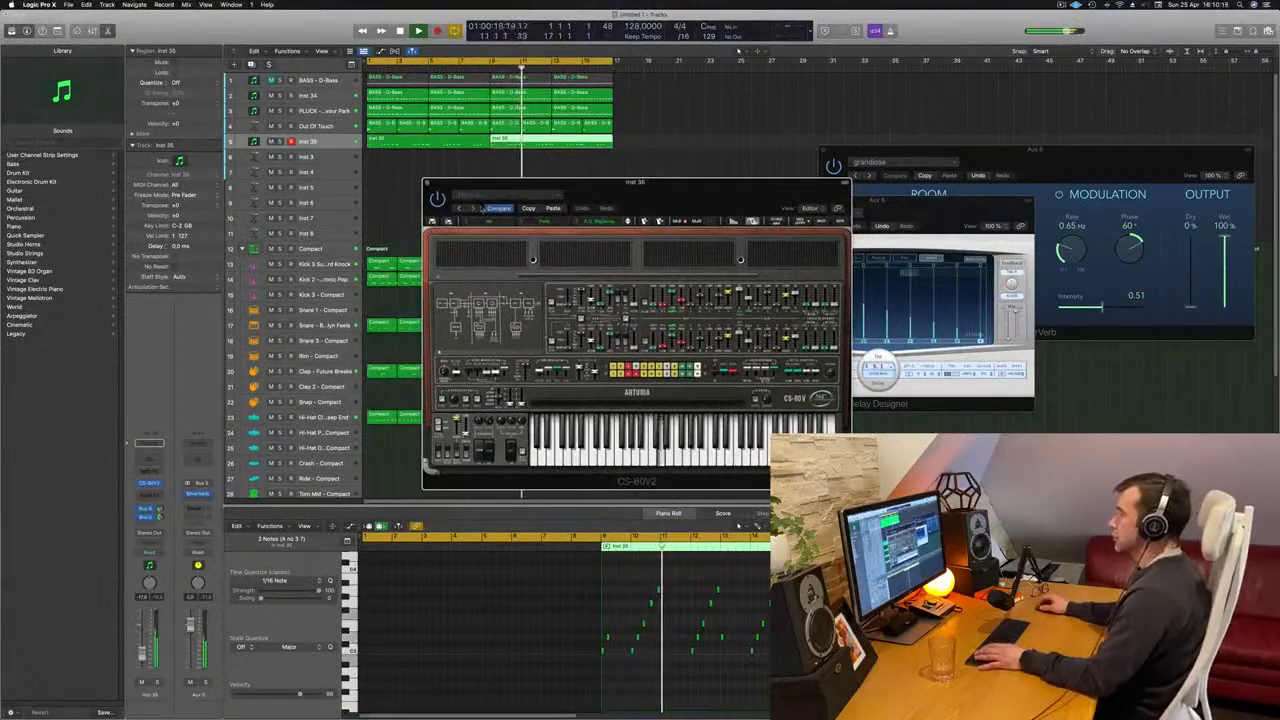
- Step the CS-80V2 through further pad presets to a Strings preset during playback and raise the Inst 35 track's volume
left_click(628, 220)
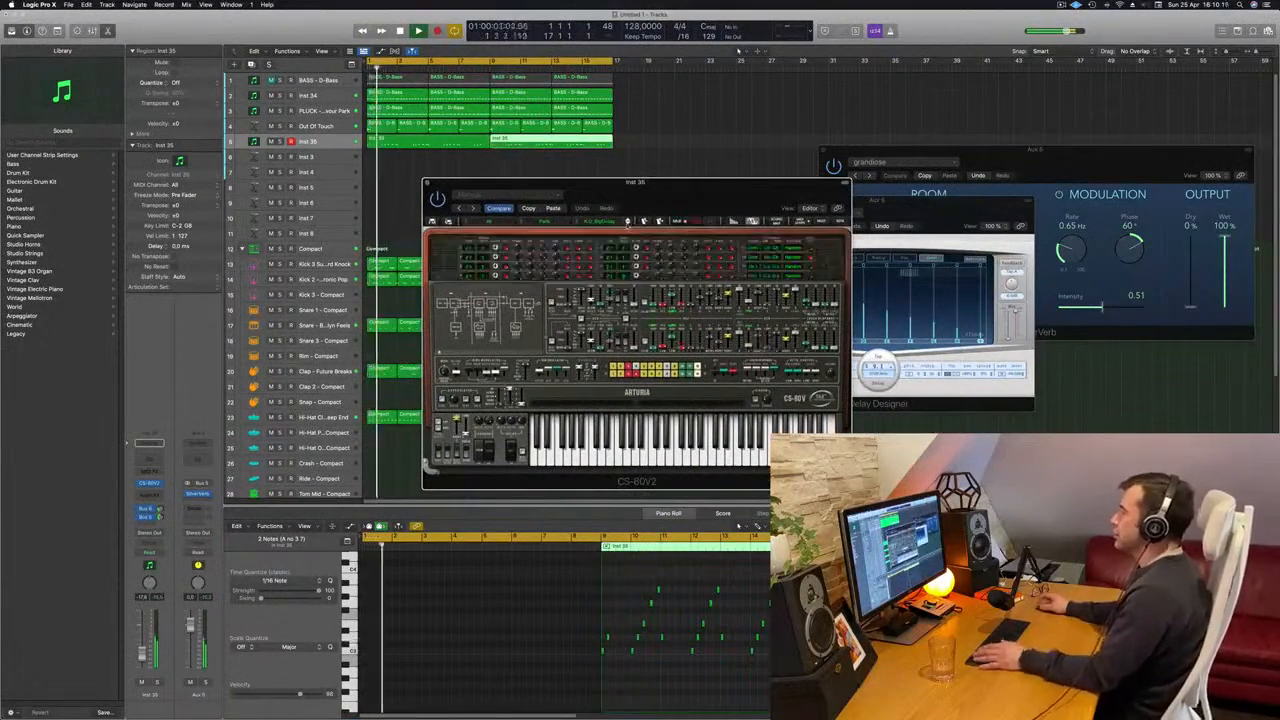
left_click(628, 220)
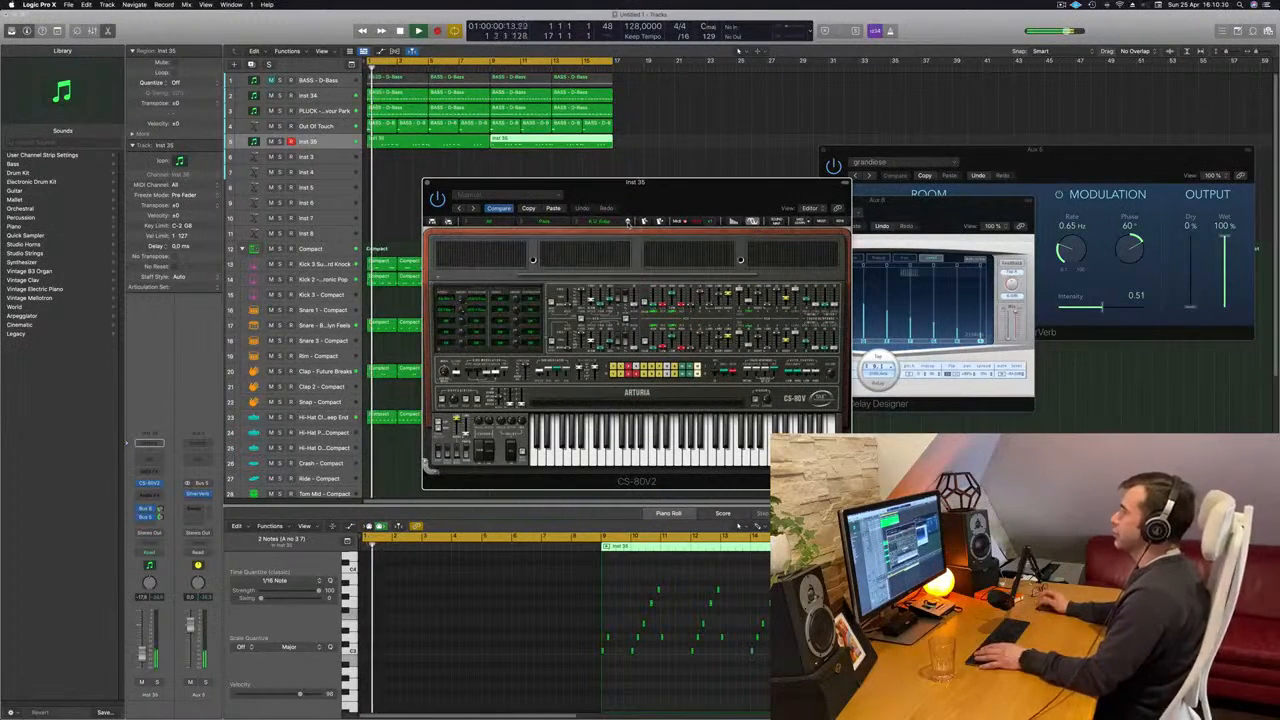
left_click(628, 220)
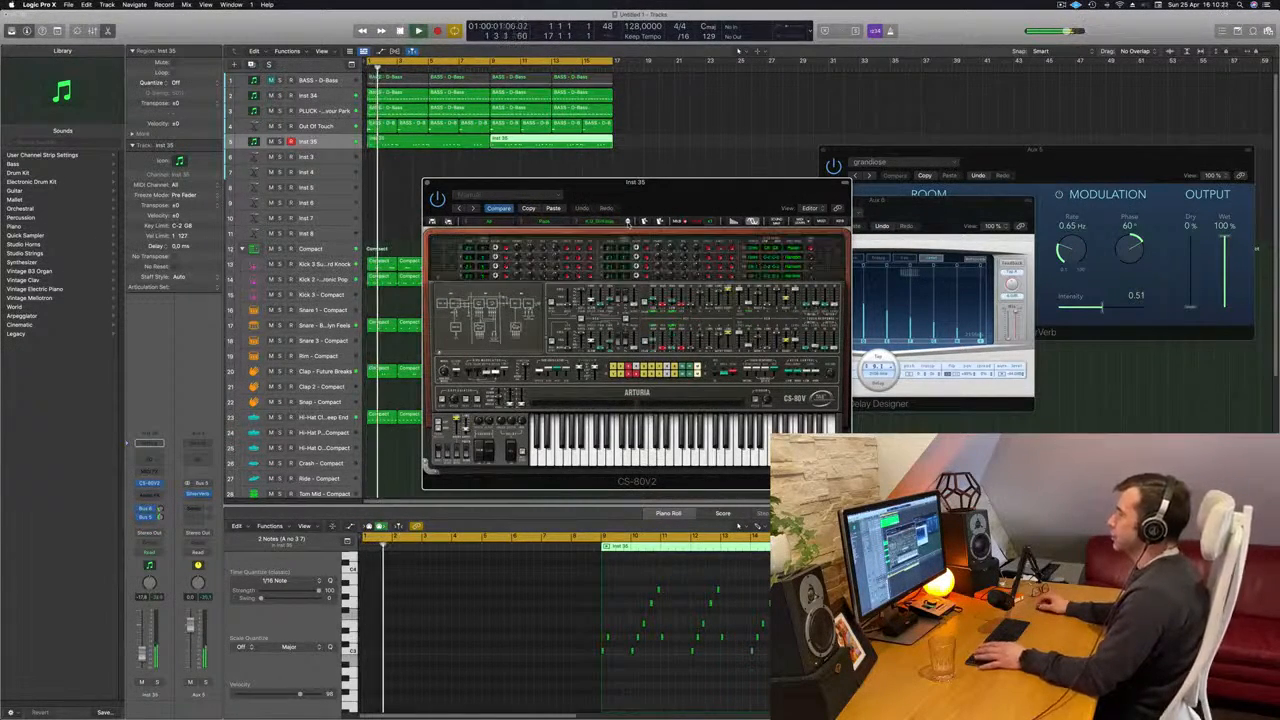
left_click(628, 222)
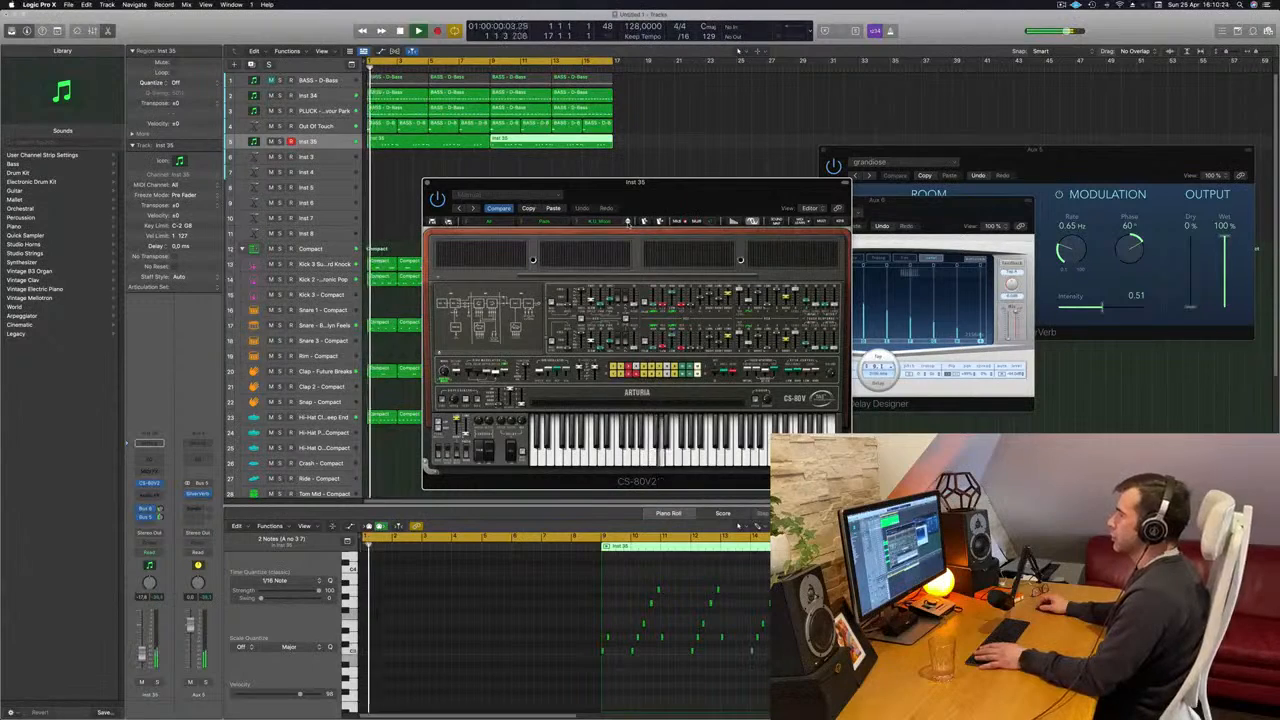
left_click(628, 222)
left_click(628, 222)
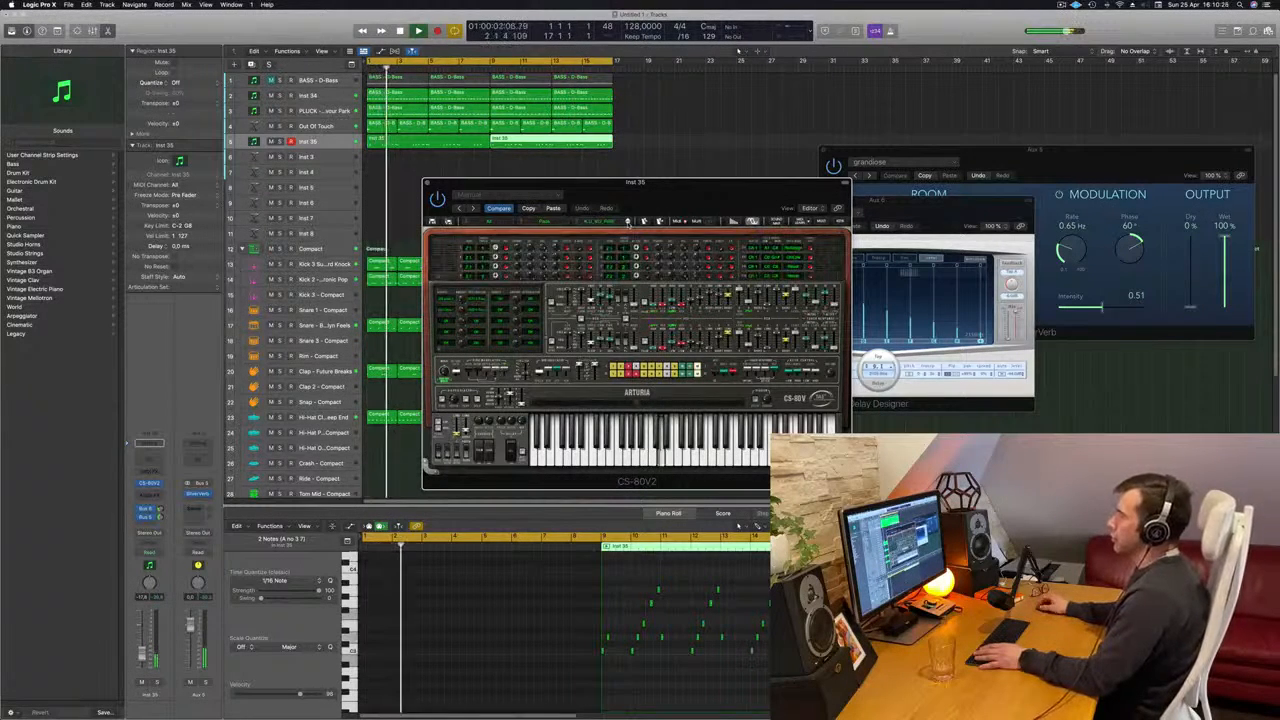
left_click(628, 222)
left_click(628, 222)
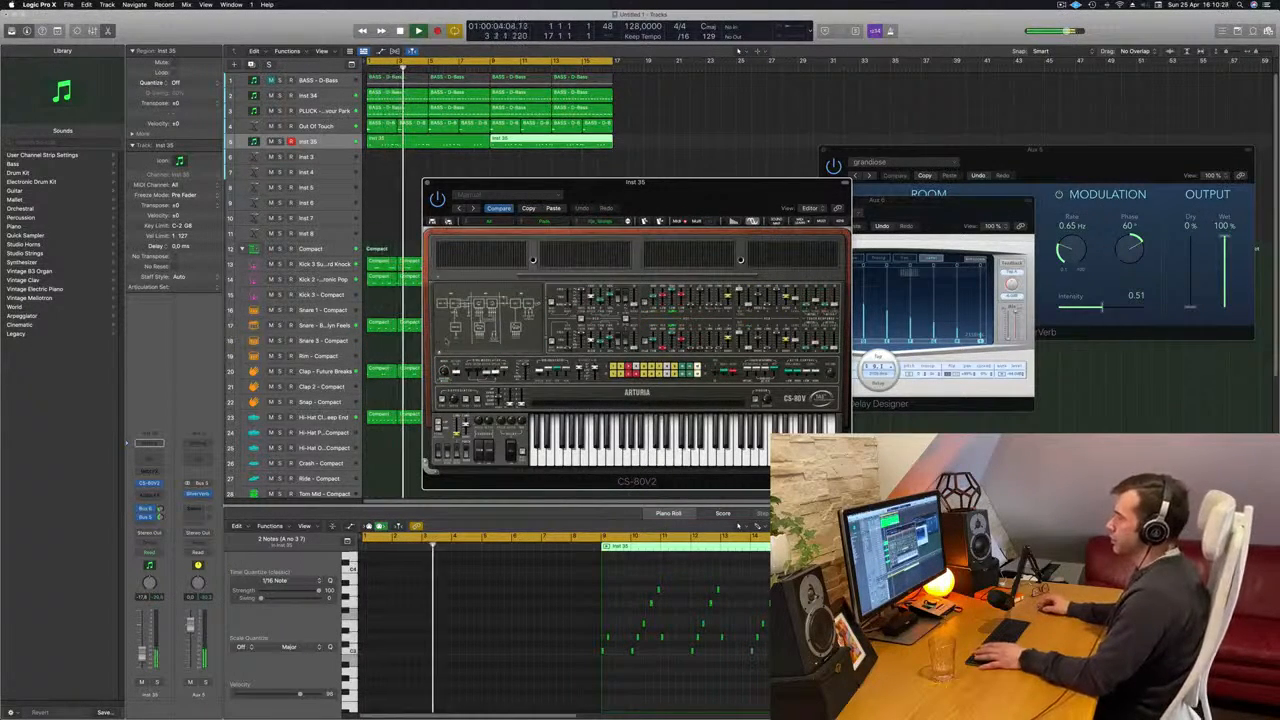
left_click_drag(142, 651, 142, 649)
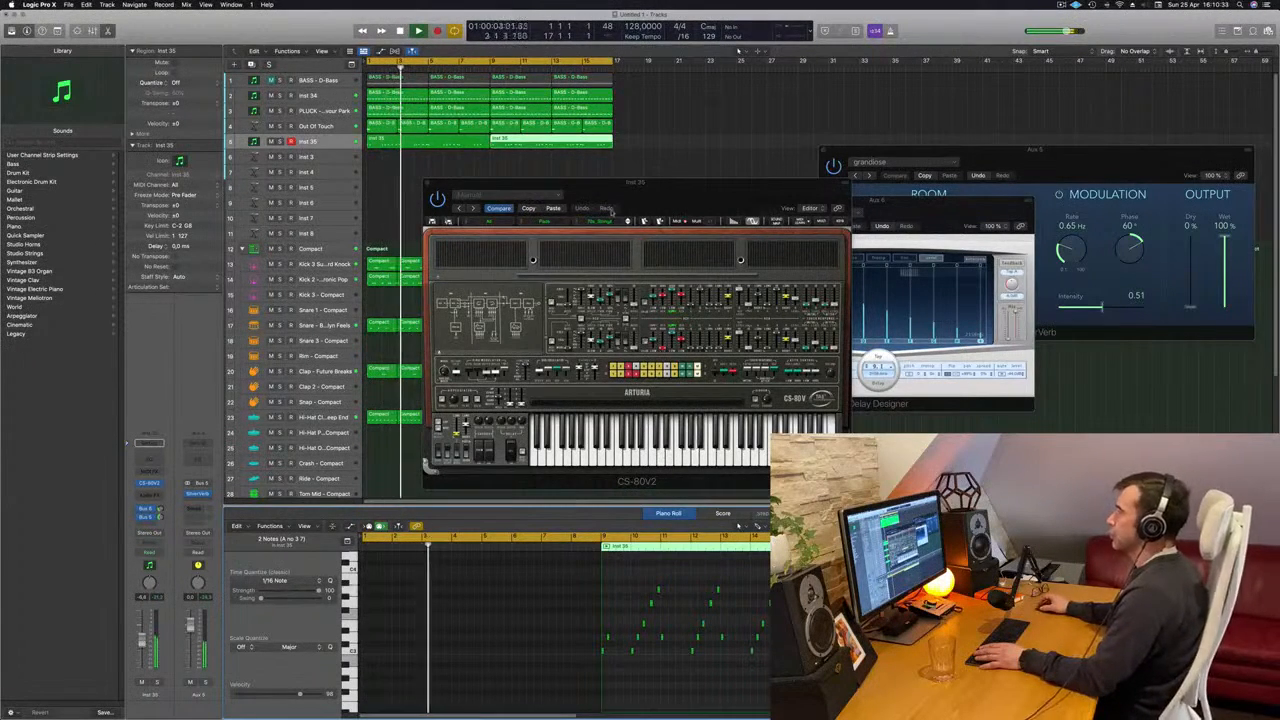
- Step Inst 35's CS-80V2 through further pad presets during playback and settle on J.M.B_Slow_S&H_Pad, moving the plug-in window as needed
mouse_move(696, 184)
left_mouse_down()
mouse_move(709, 193)
mouse_move(673, 194)
left_mouse_up()
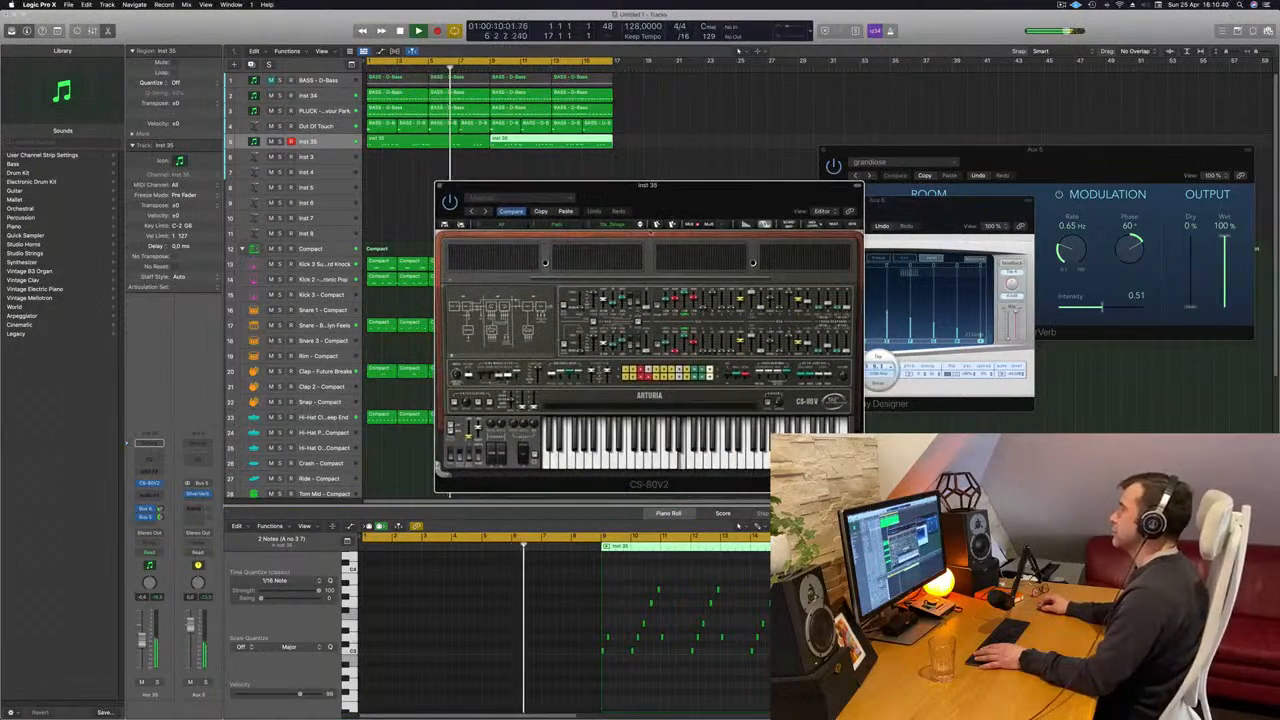
left_click(641, 224)
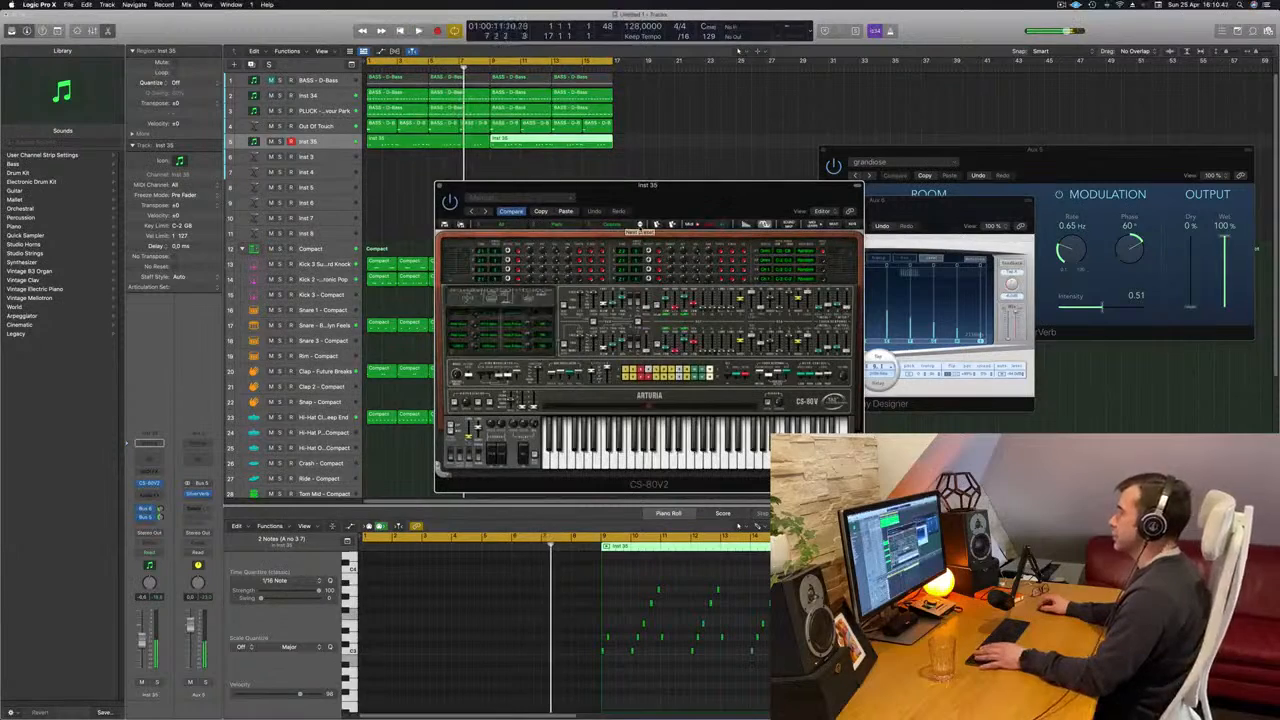
left_click(641, 224)
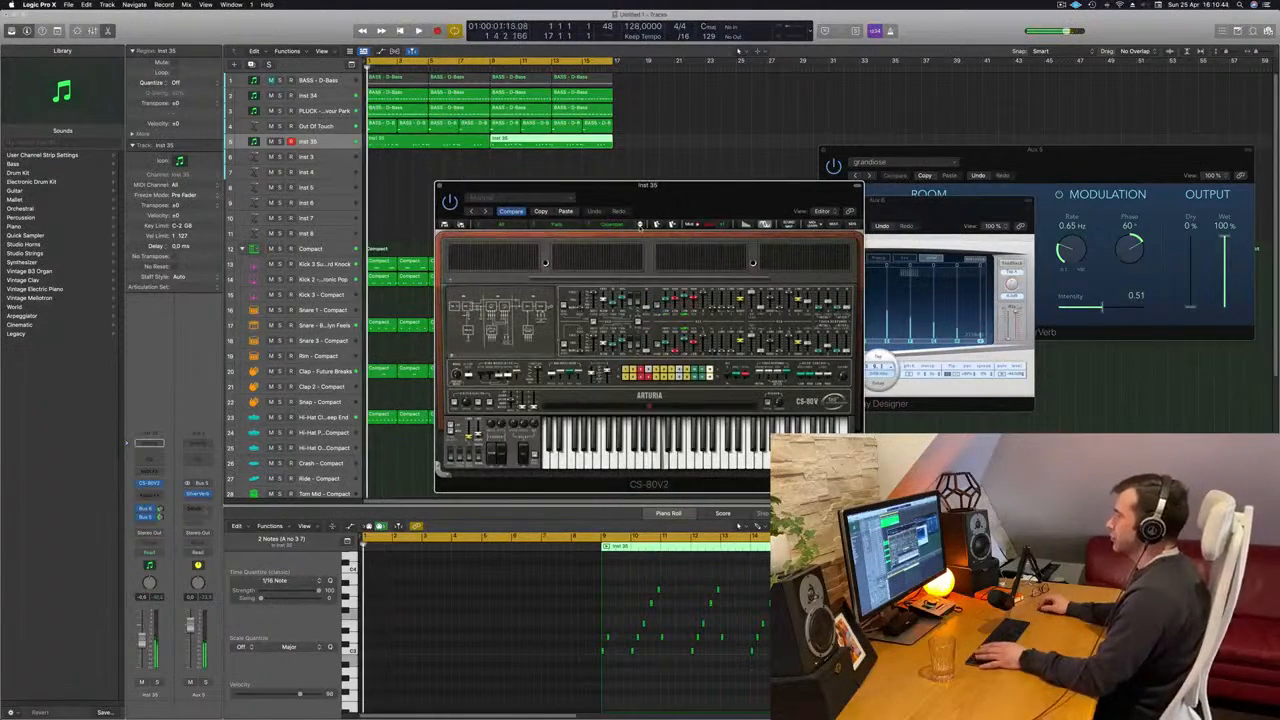
left_click(641, 224)
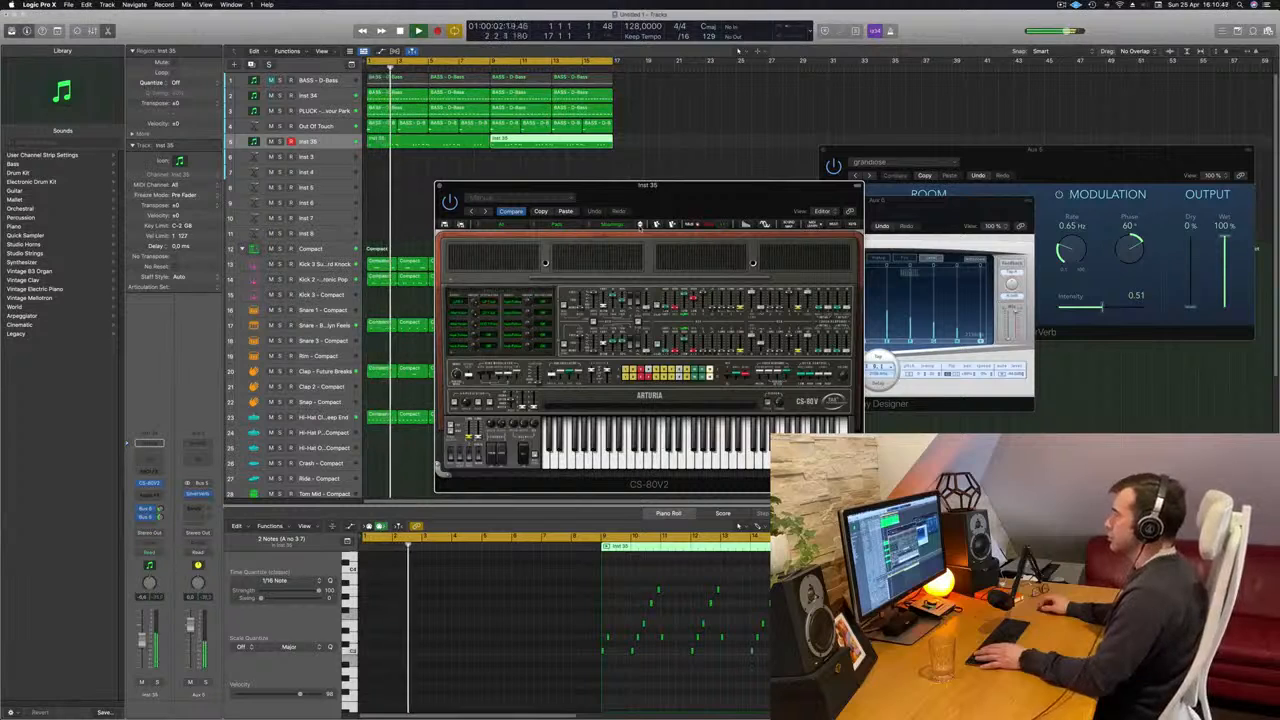
mouse_move(699, 212)
left_mouse_down()
mouse_move(736, 173)
mouse_move(686, 216)
left_mouse_up()
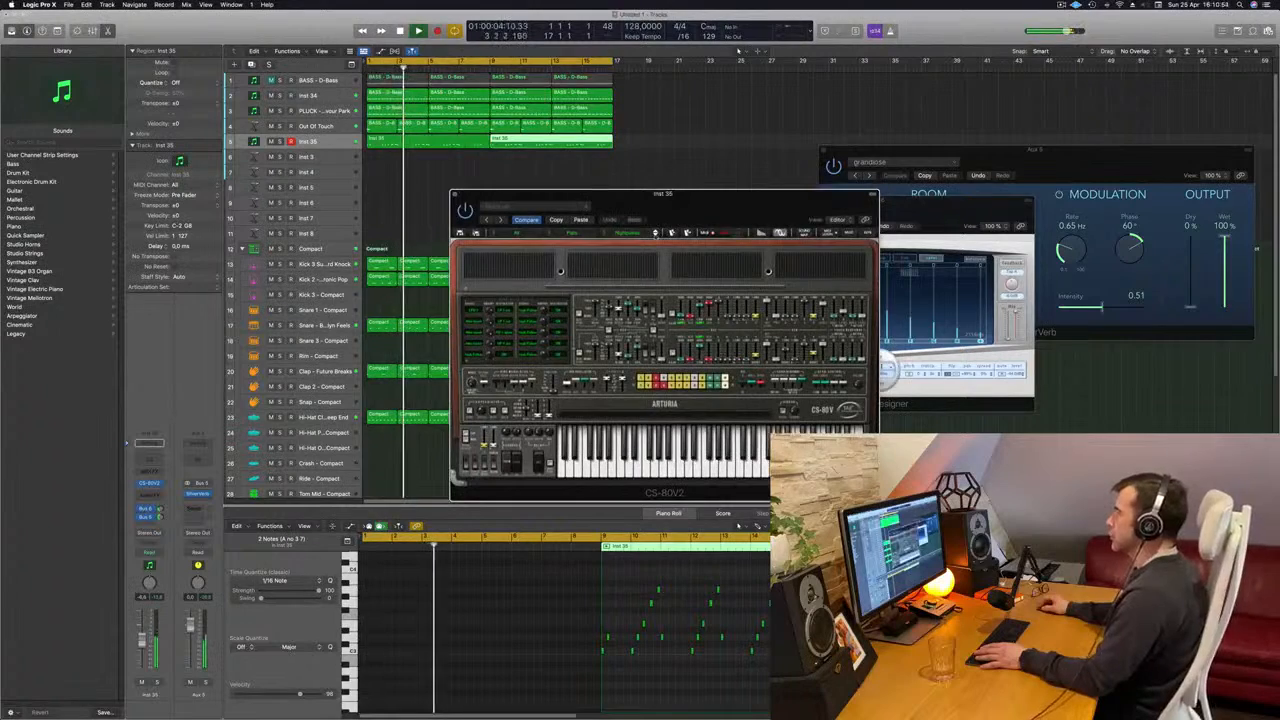
left_click(656, 234)
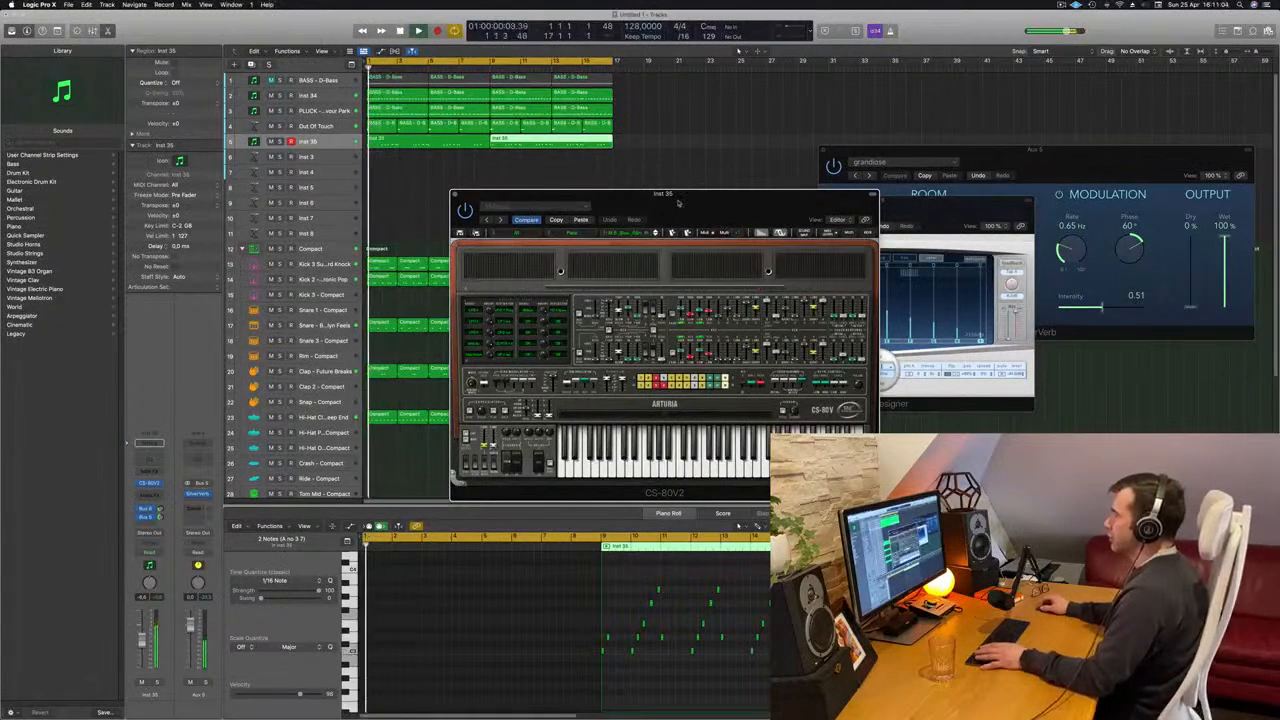
- Lower the Inst 35 track's volume to suit the new preset, close its CS-80V2 window and deselect the region
left_click_drag(677, 203, 789, 113)
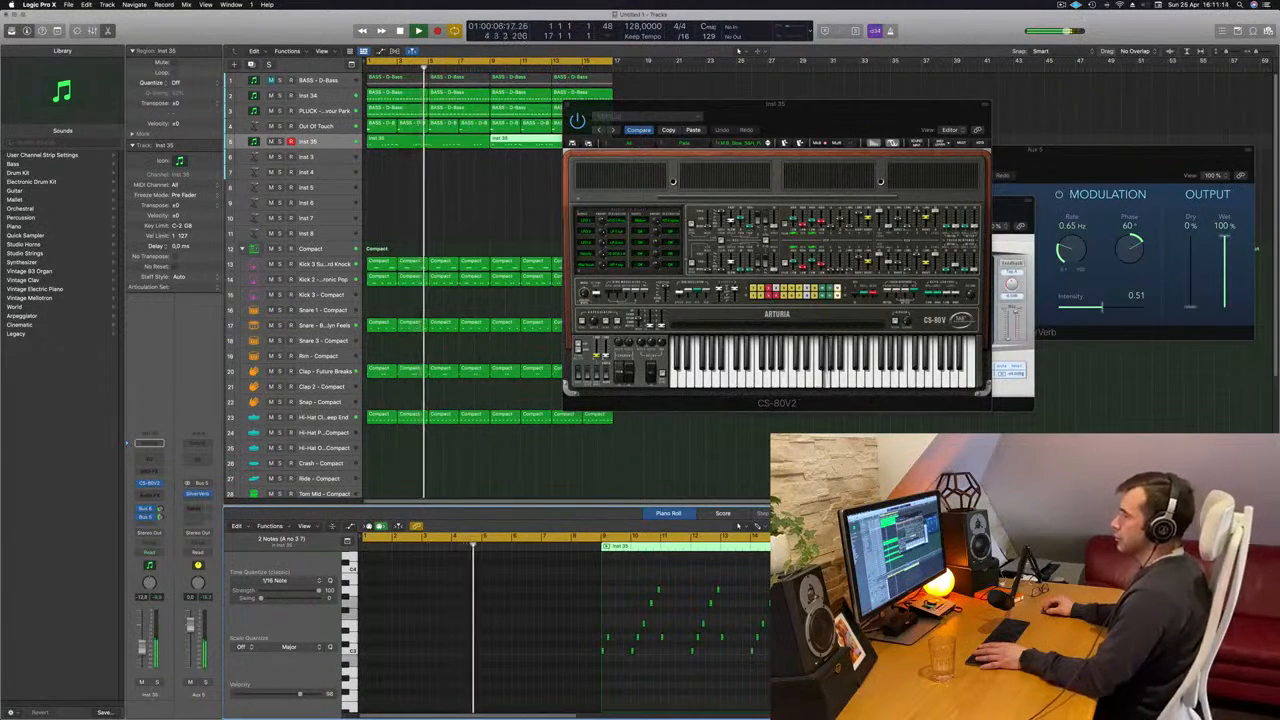
left_click_drag(141, 651, 141, 648)
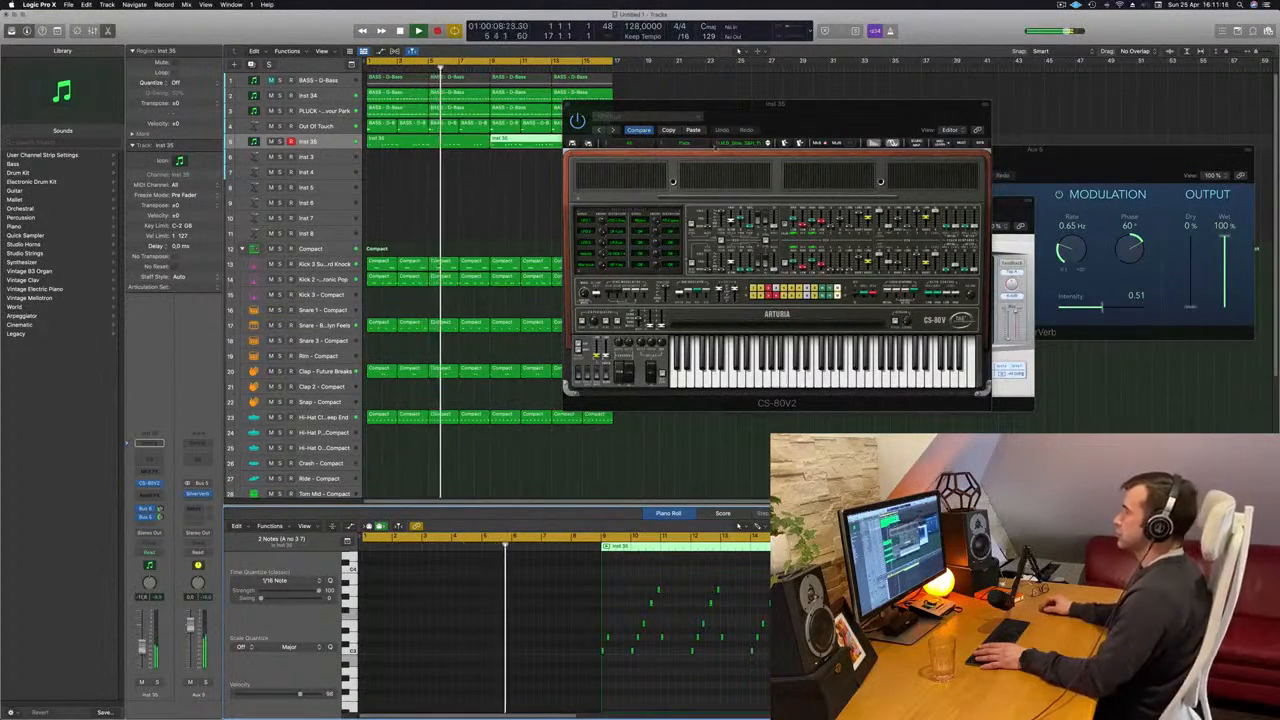
left_click_drag(605, 116, 478, 157)
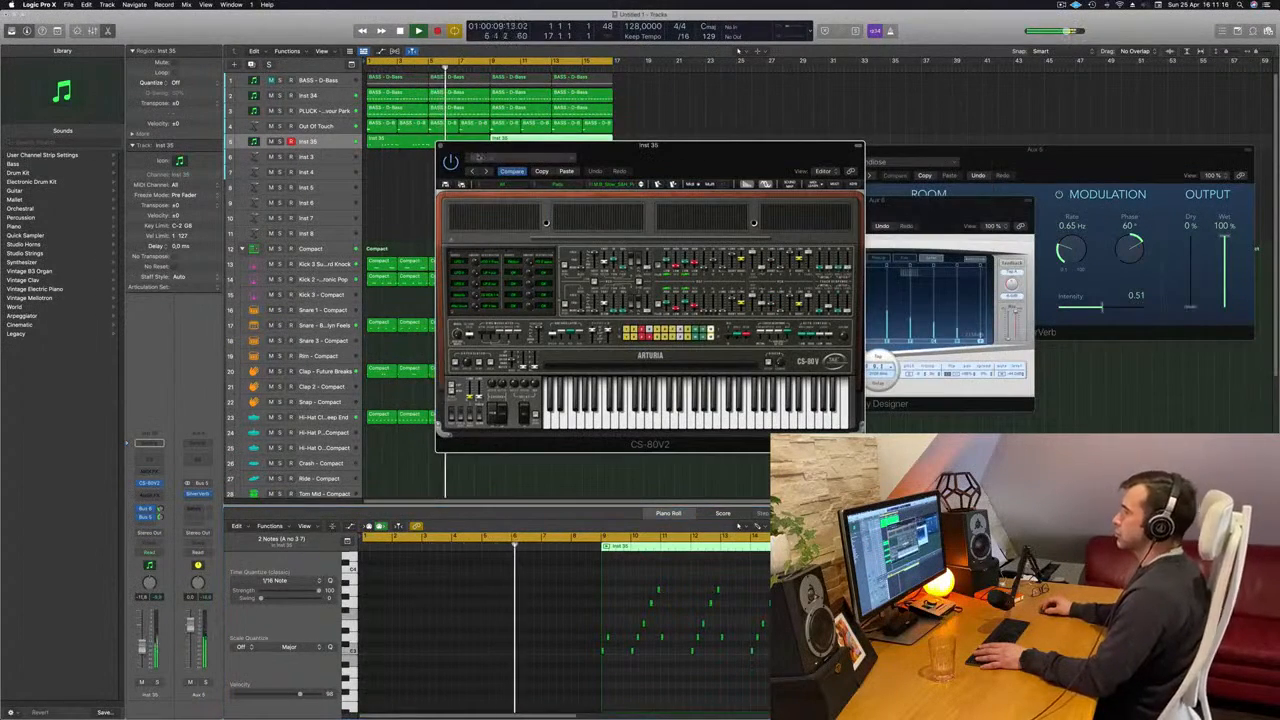
key("super+w")
left_click(418, 197)
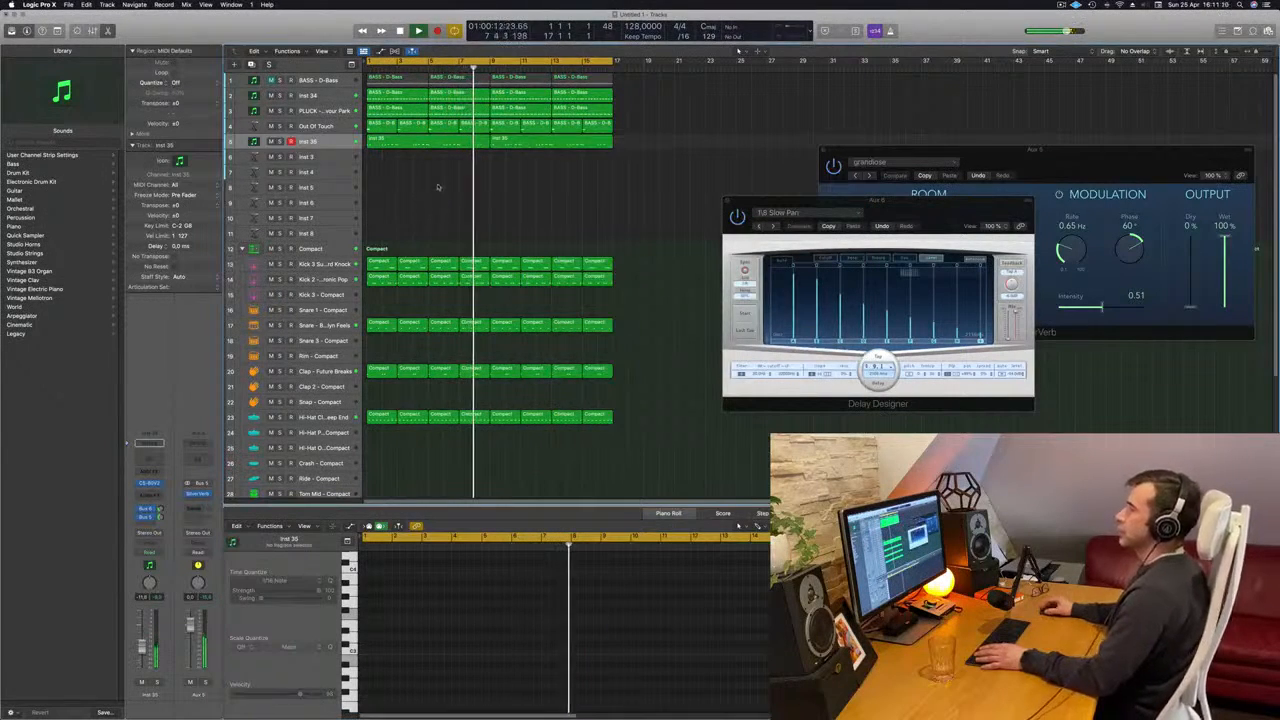
- Restart playback from the beginning, duplicate the Inst 35 track with its settings and open the new track's CS-80V2
scroll(438, 187, "down", 4)
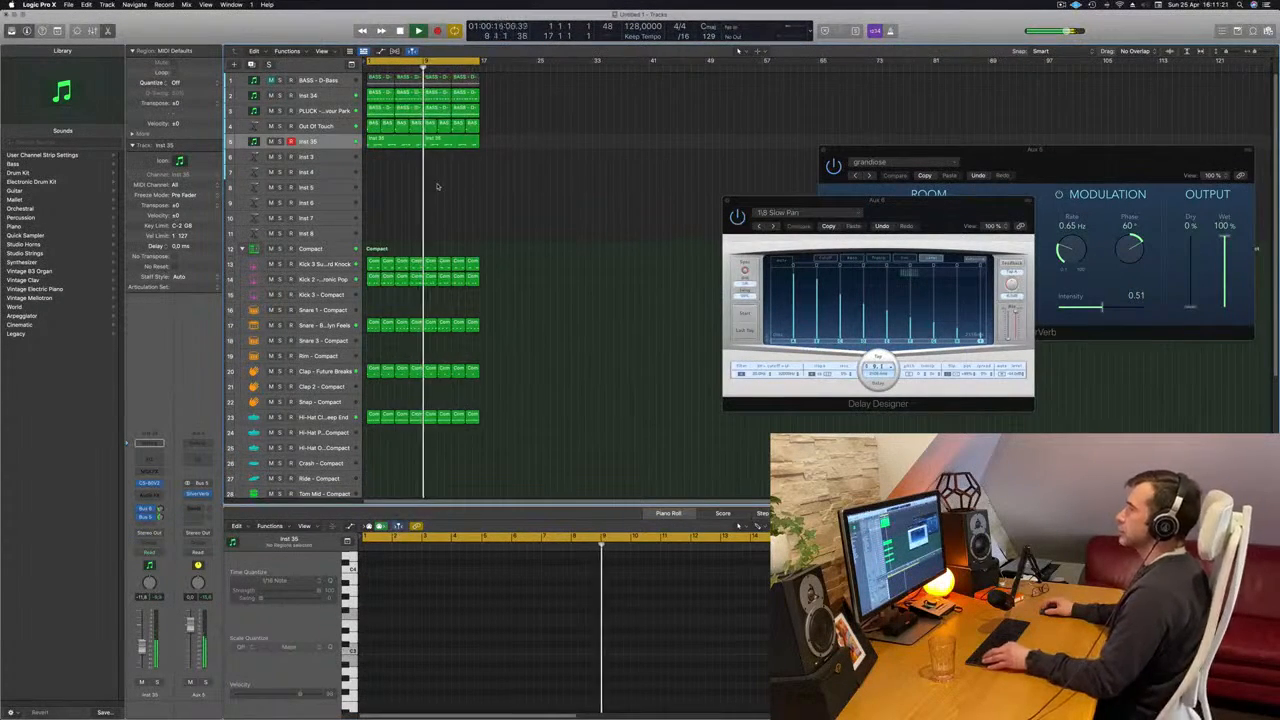
scroll(437, 185, "up", 1)
scroll(437, 185, "down", 1)
scroll(437, 185, "up", 2)
key("Return")
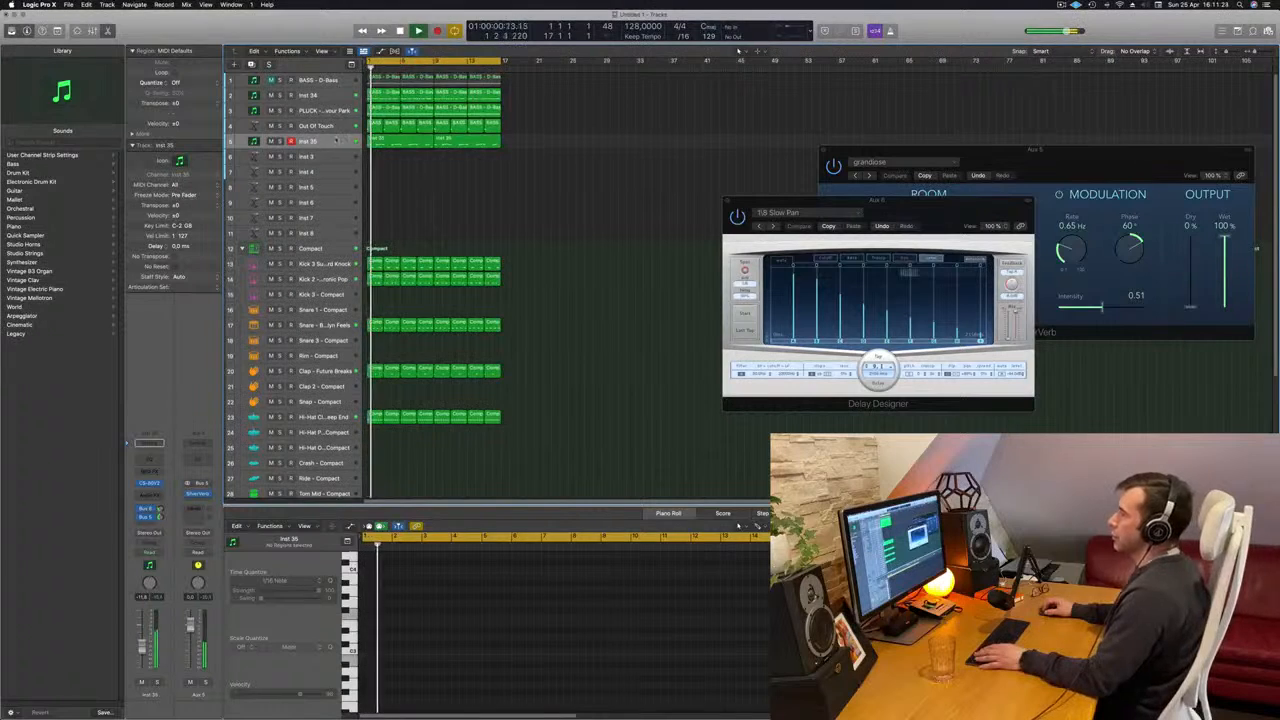
key("super+d")
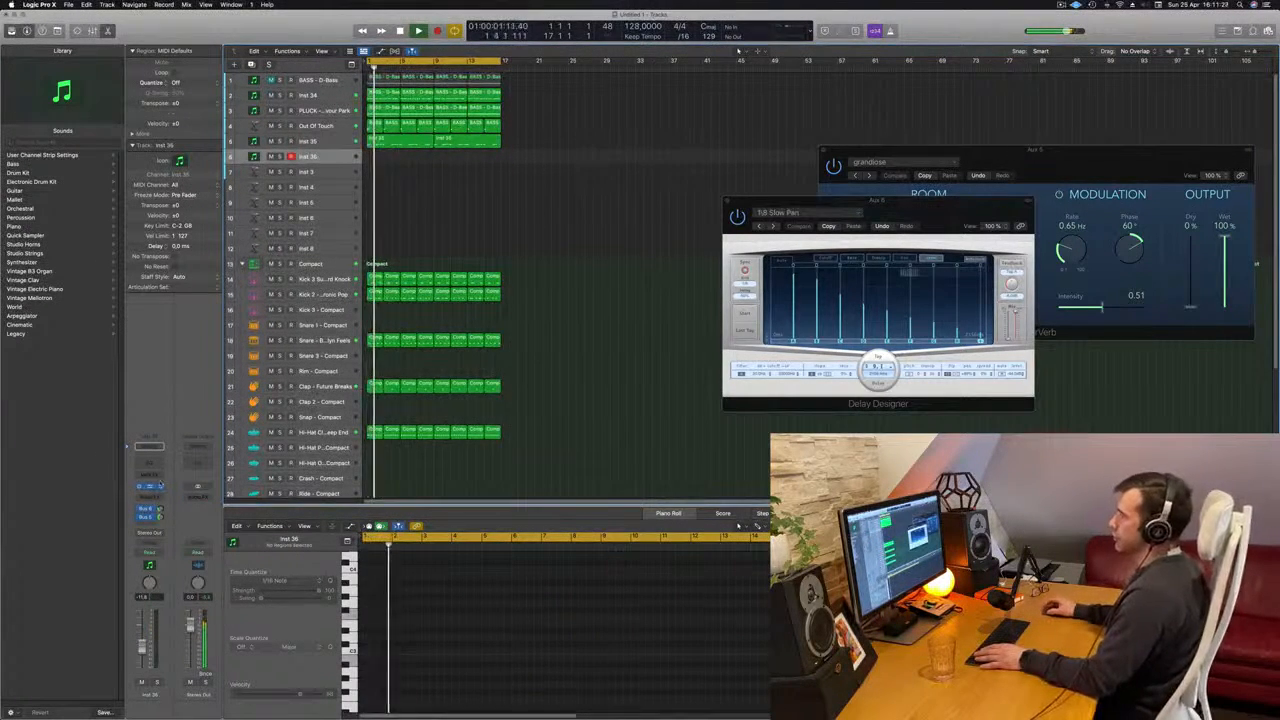
left_click(149, 486)
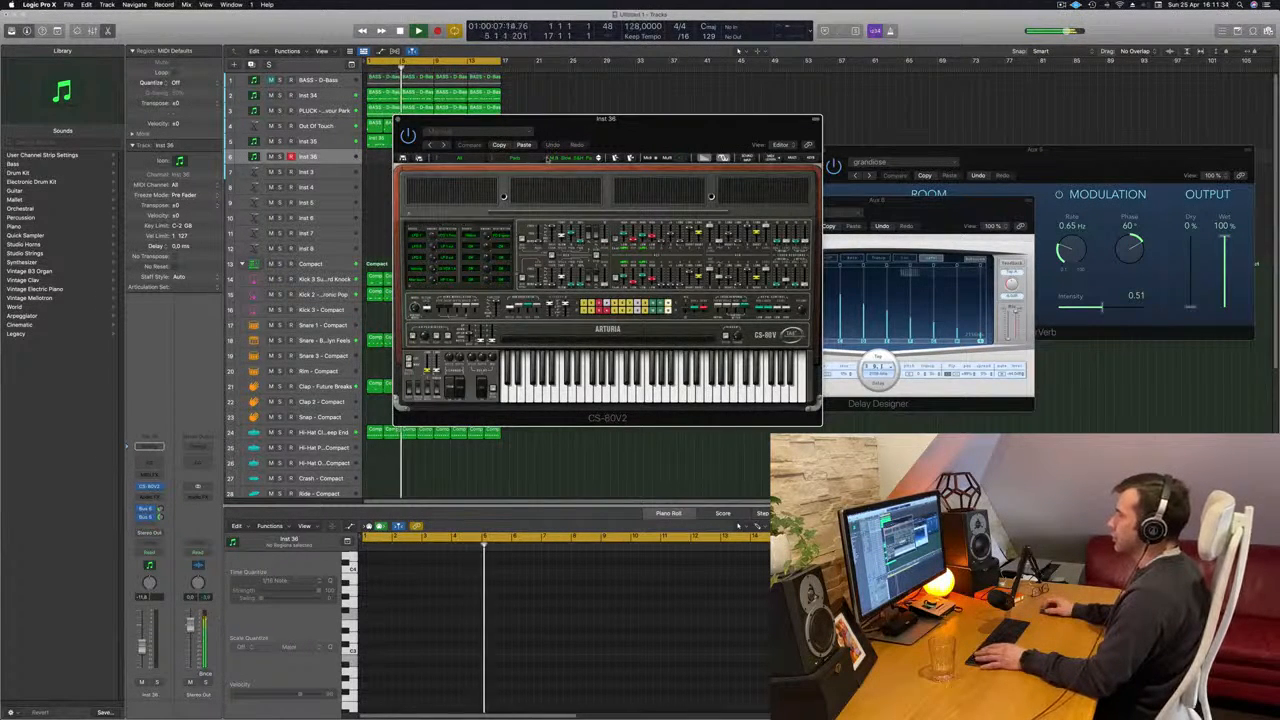
- Load the CuriouserAndCuriouser preset from the Pad category of the All bank into Inst 36's CS-80V2
left_click(548, 160)
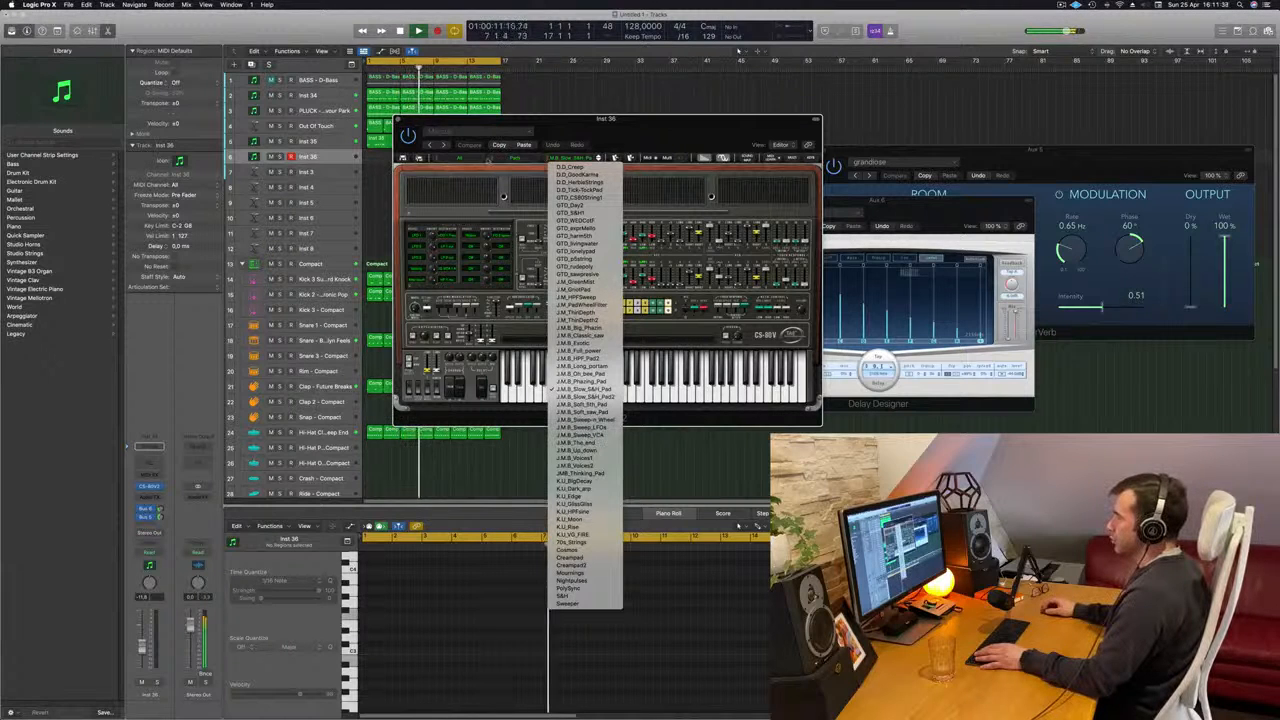
left_click(486, 160)
left_click(436, 158)
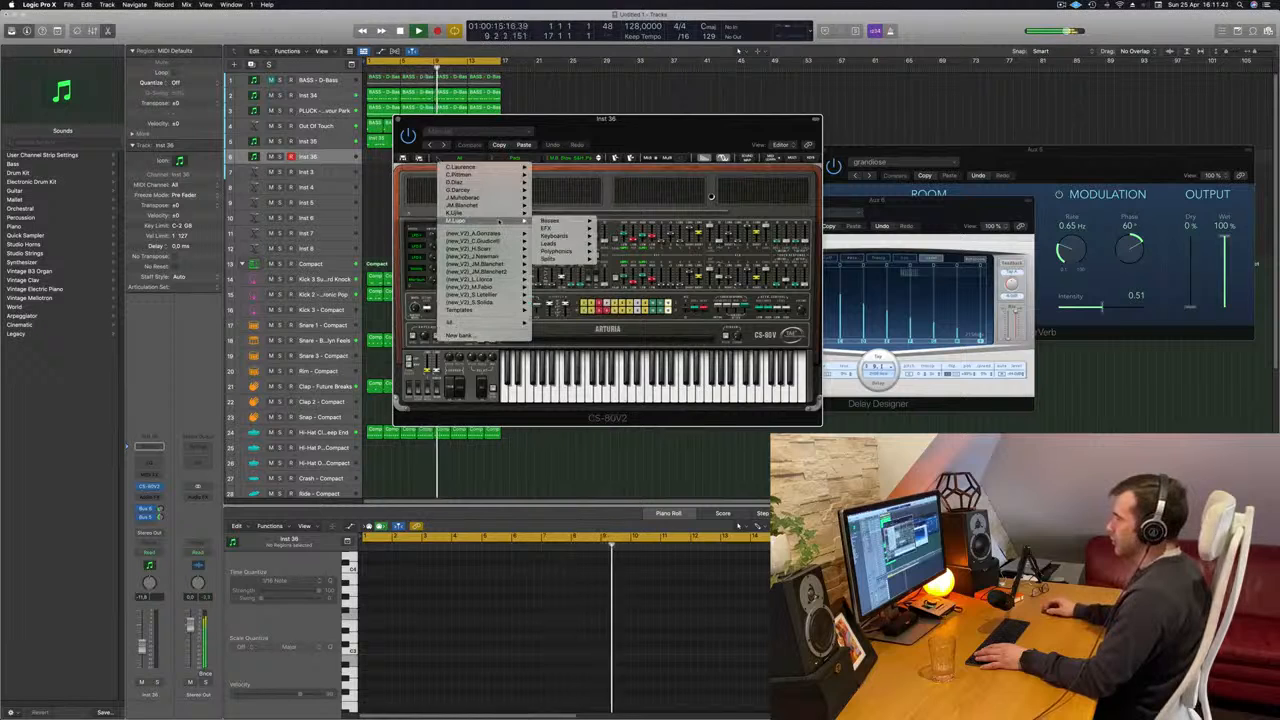
mouse_move(488, 326)
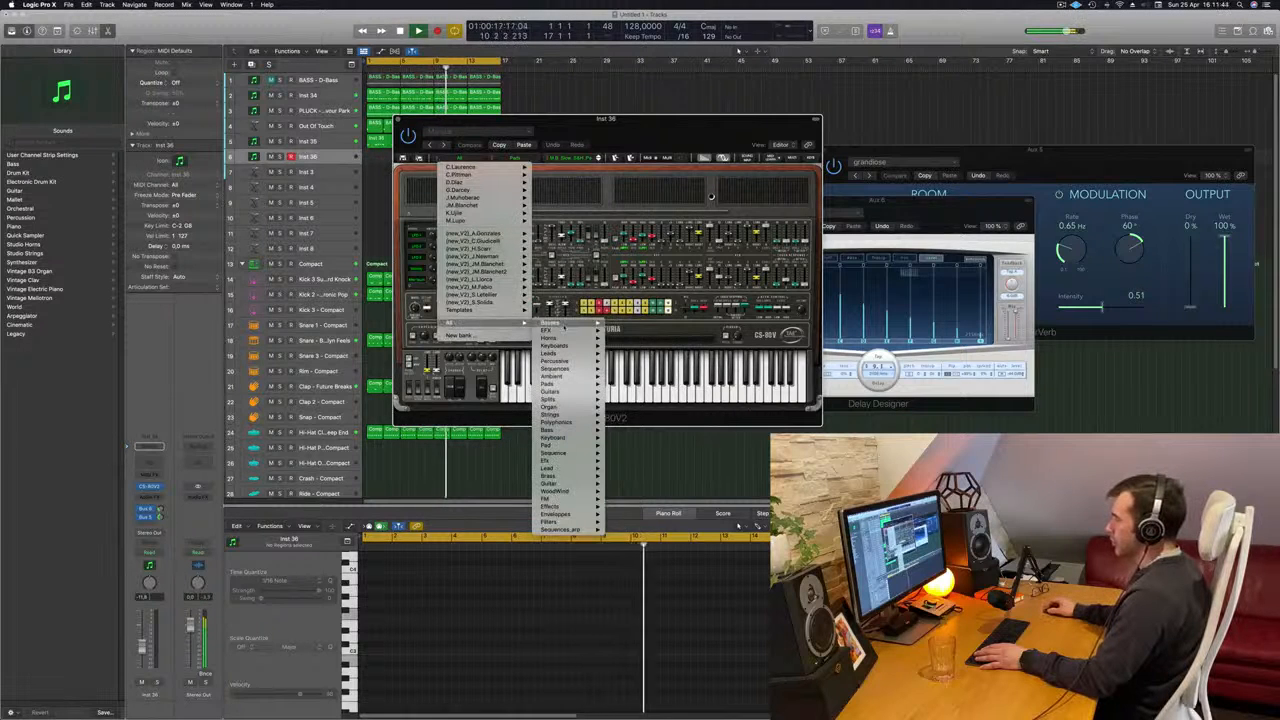
mouse_move(565, 327)
mouse_move(578, 446)
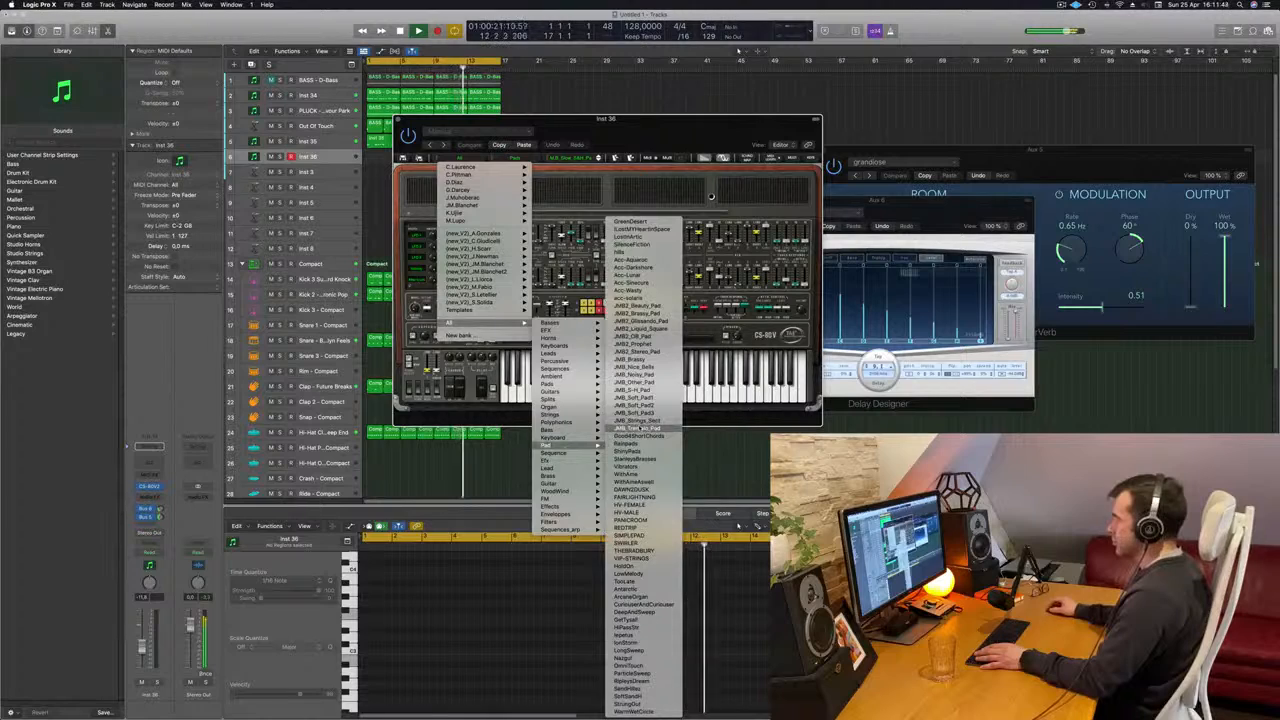
left_click(645, 605)
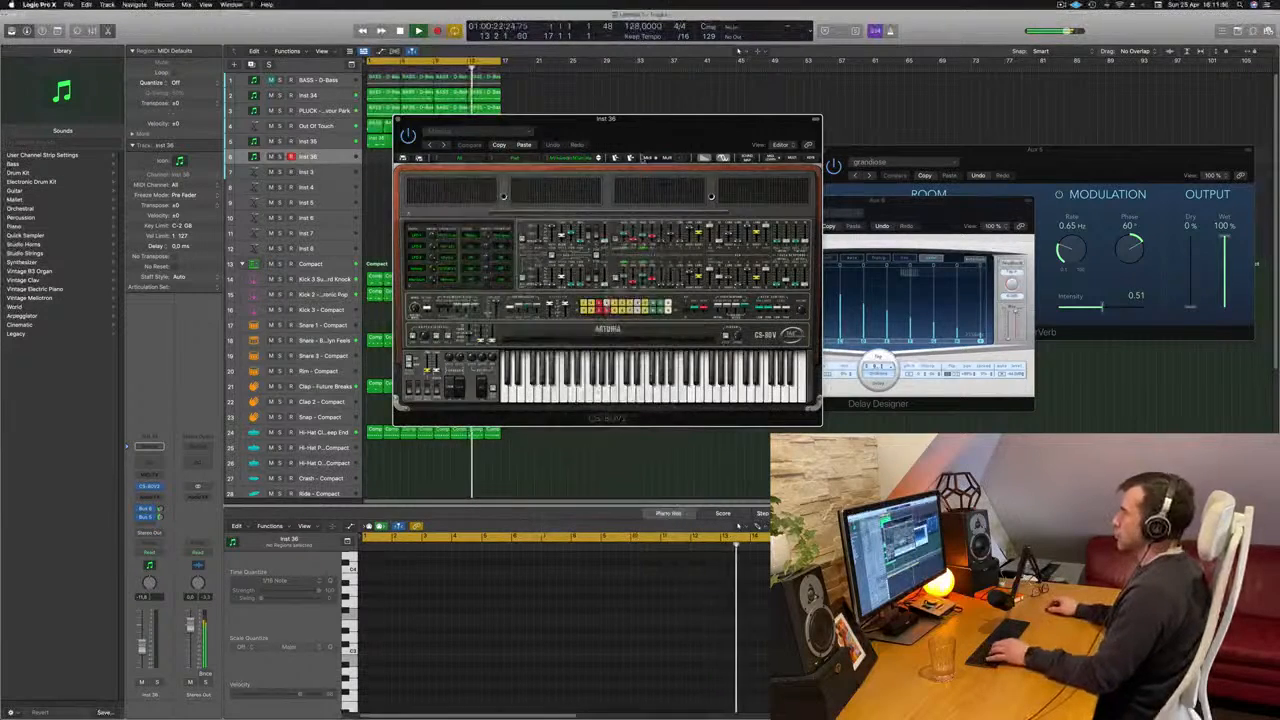
- Show the Musical Typing keyboard for Inst 36 and arrange it beside the CS-80V2 window without overlap of the preset controls
left_click_drag(605, 118, 800, 136)
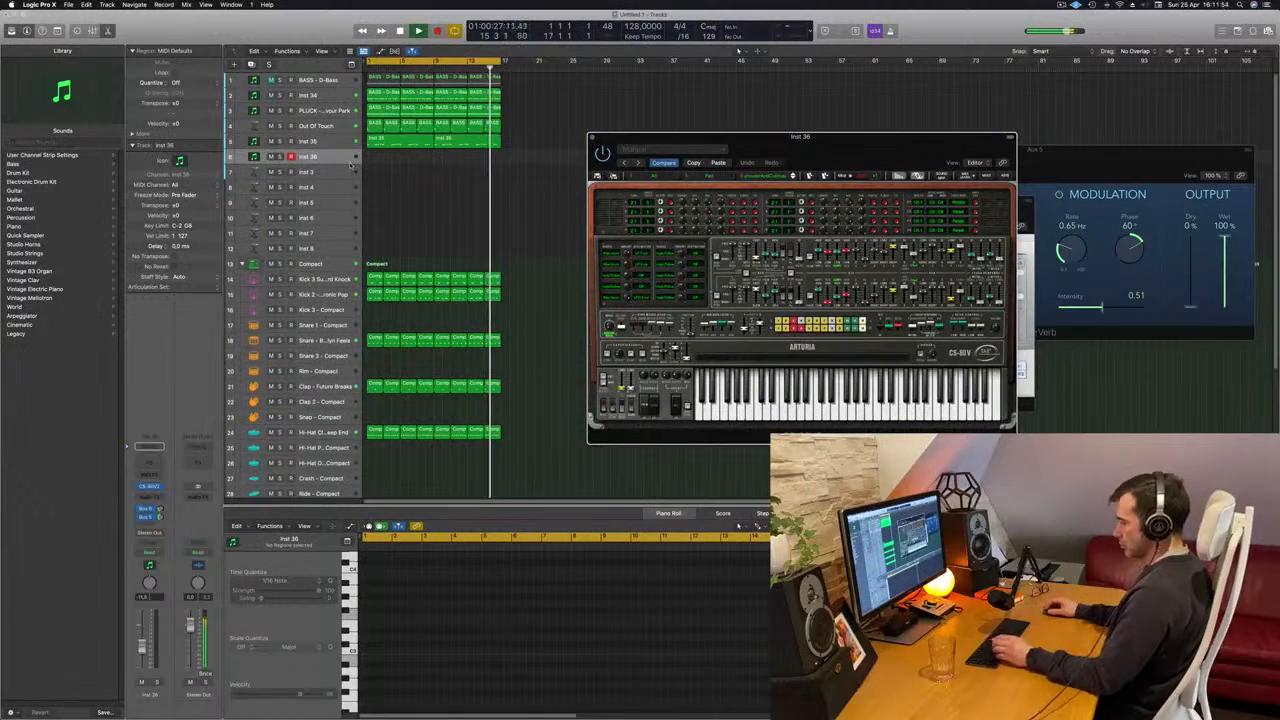
key("super+k")
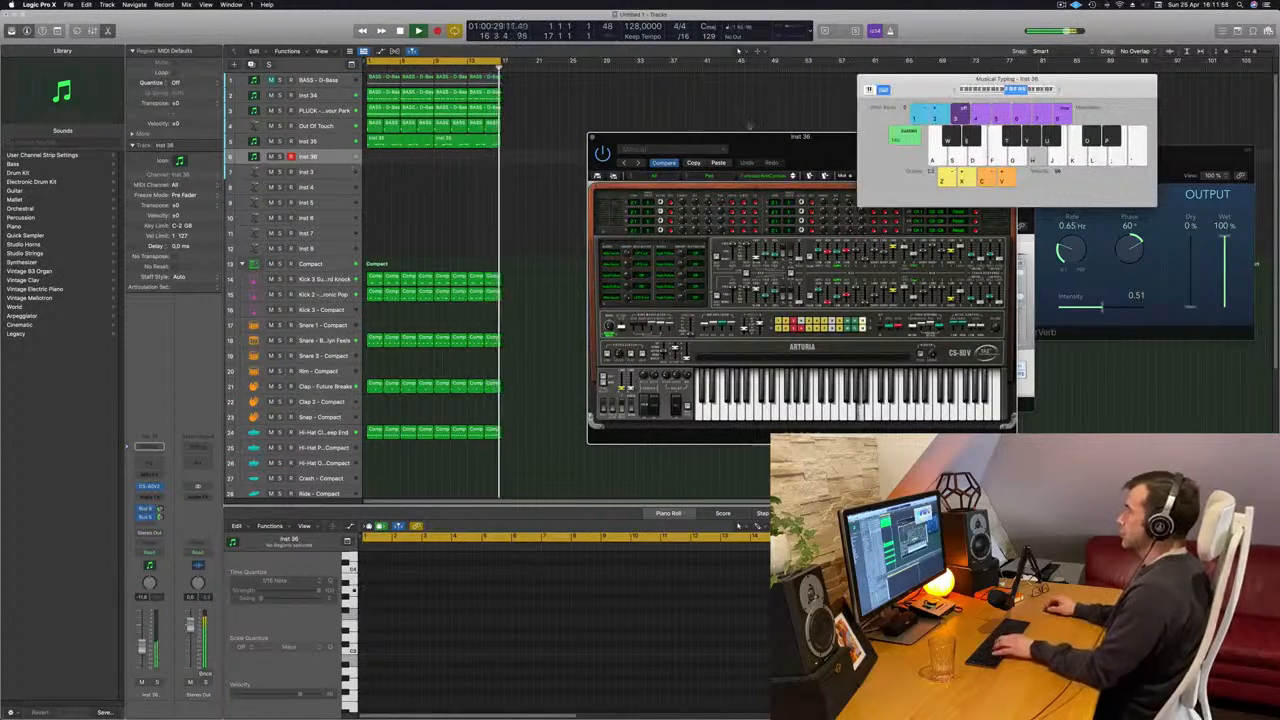
left_click_drag(836, 137, 706, 180)
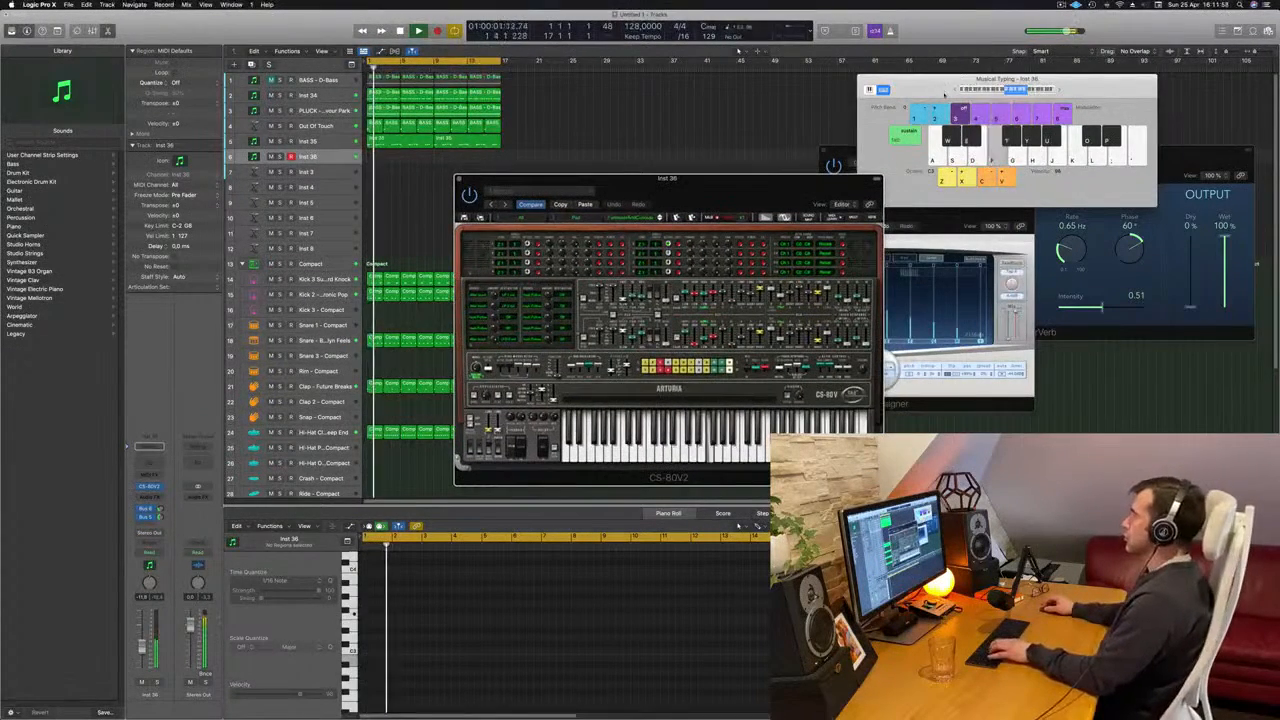
left_click_drag(931, 87, 874, 104)
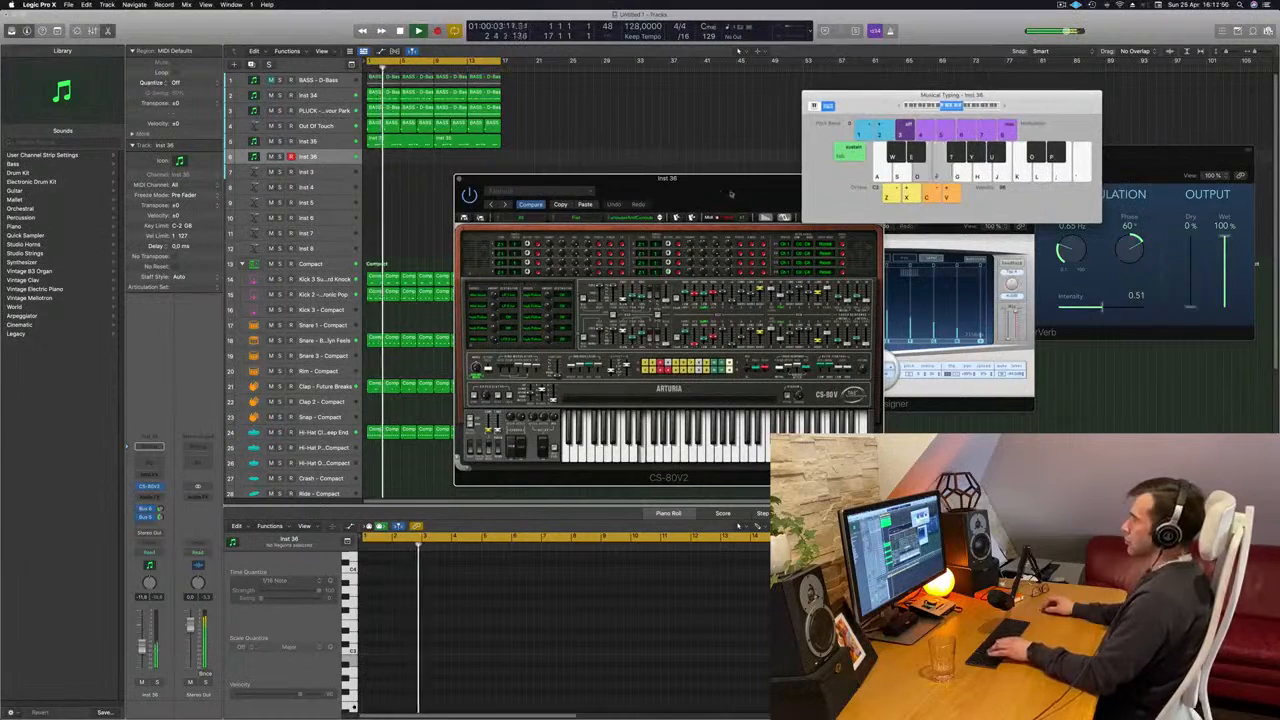
left_click_drag(690, 179, 641, 182)
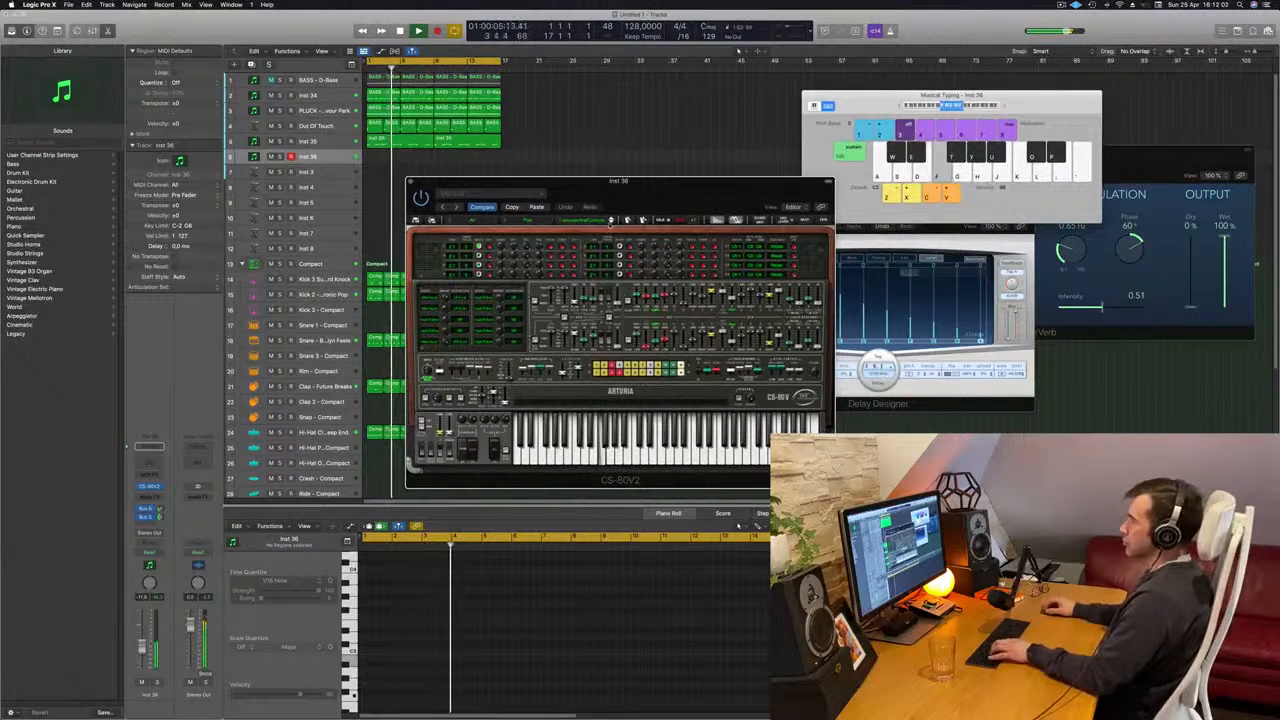
- Audition further pad presets in Inst 36's CS-80V2 and raise the Musical Typing keyboard's octave range
left_click(611, 222)
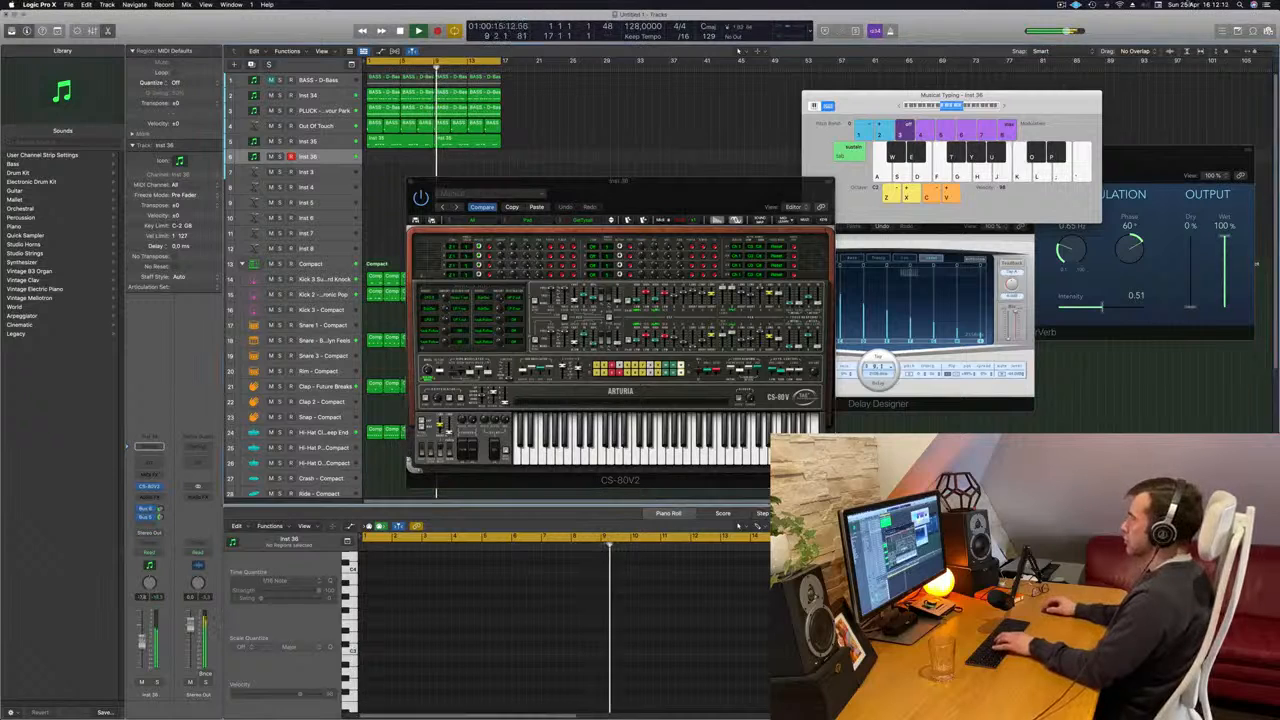
left_click(1003, 106)
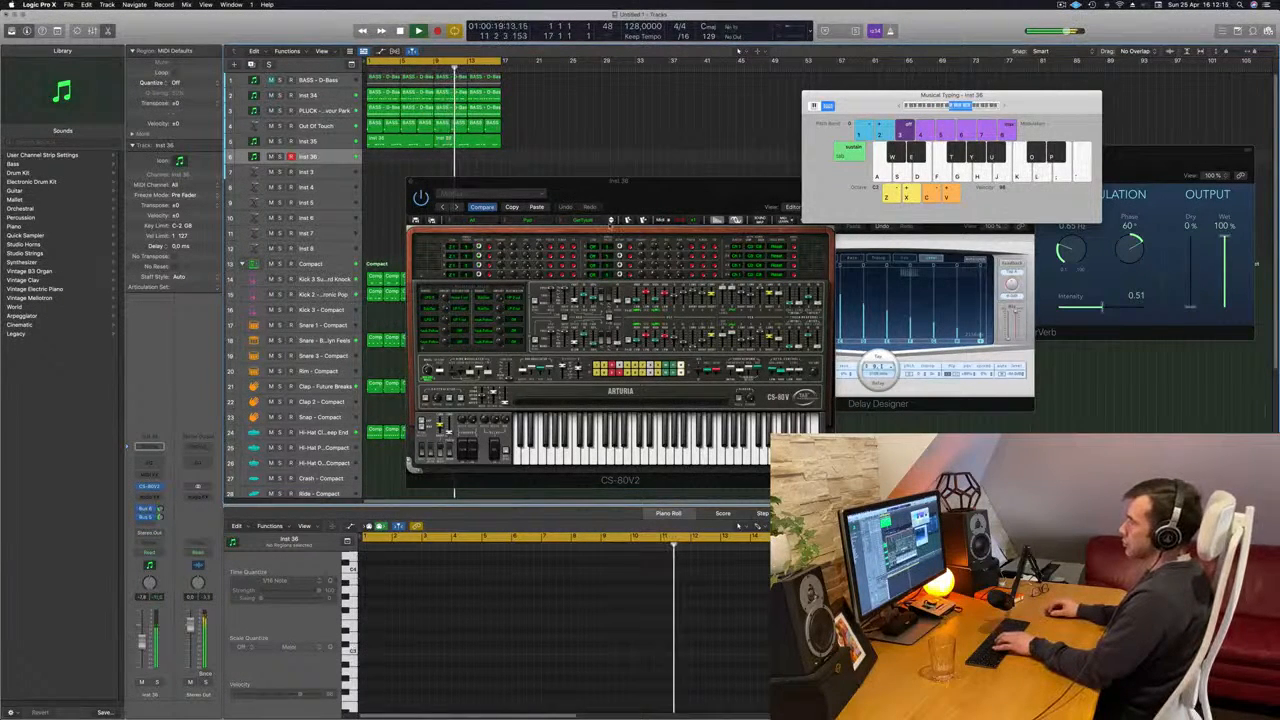
left_click(610, 225)
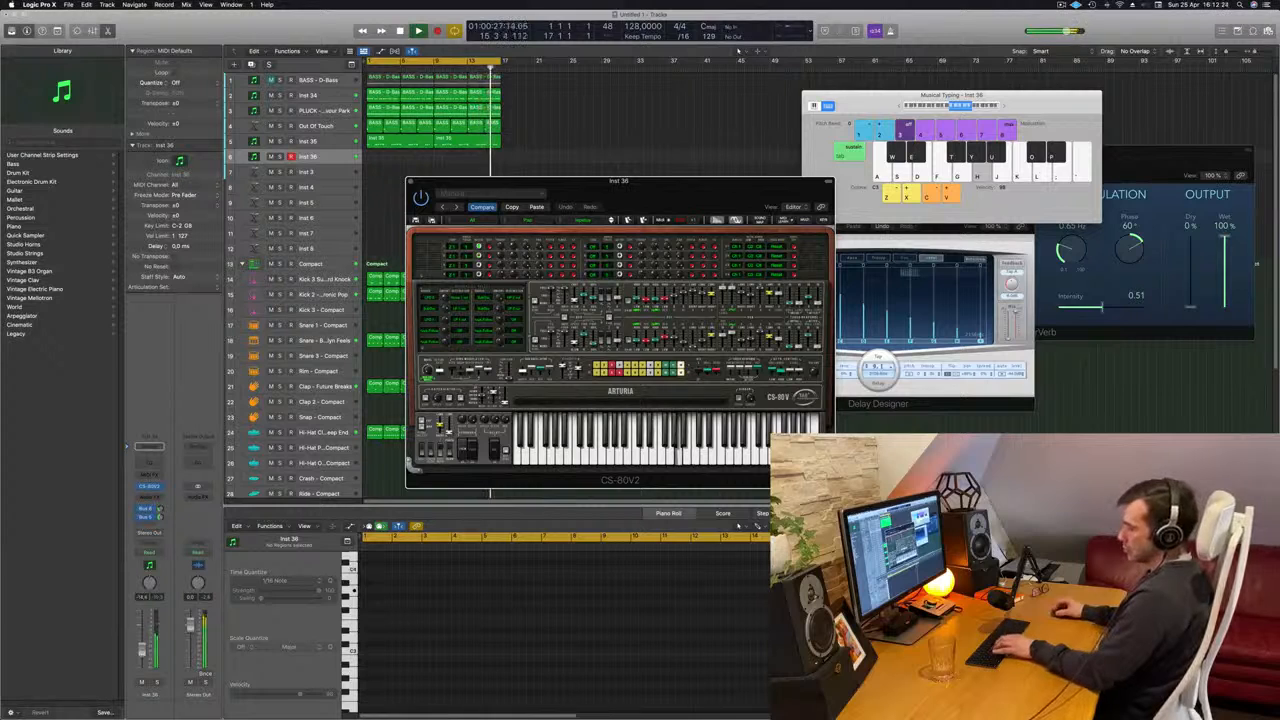
- Balance the Inst 36 track's volume while auditioning pads and reposition the CS-80V2 window
left_click(141, 655)
left_click_drag(678, 205, 605, 180)
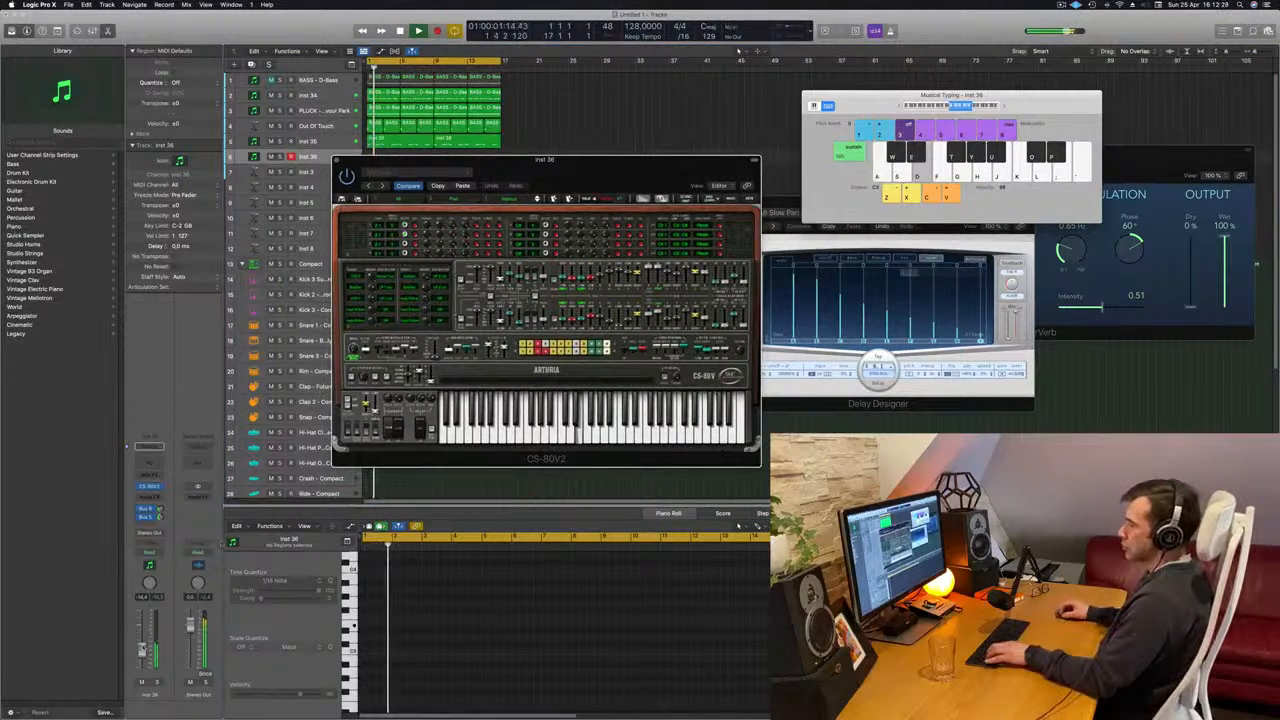
left_click(142, 645)
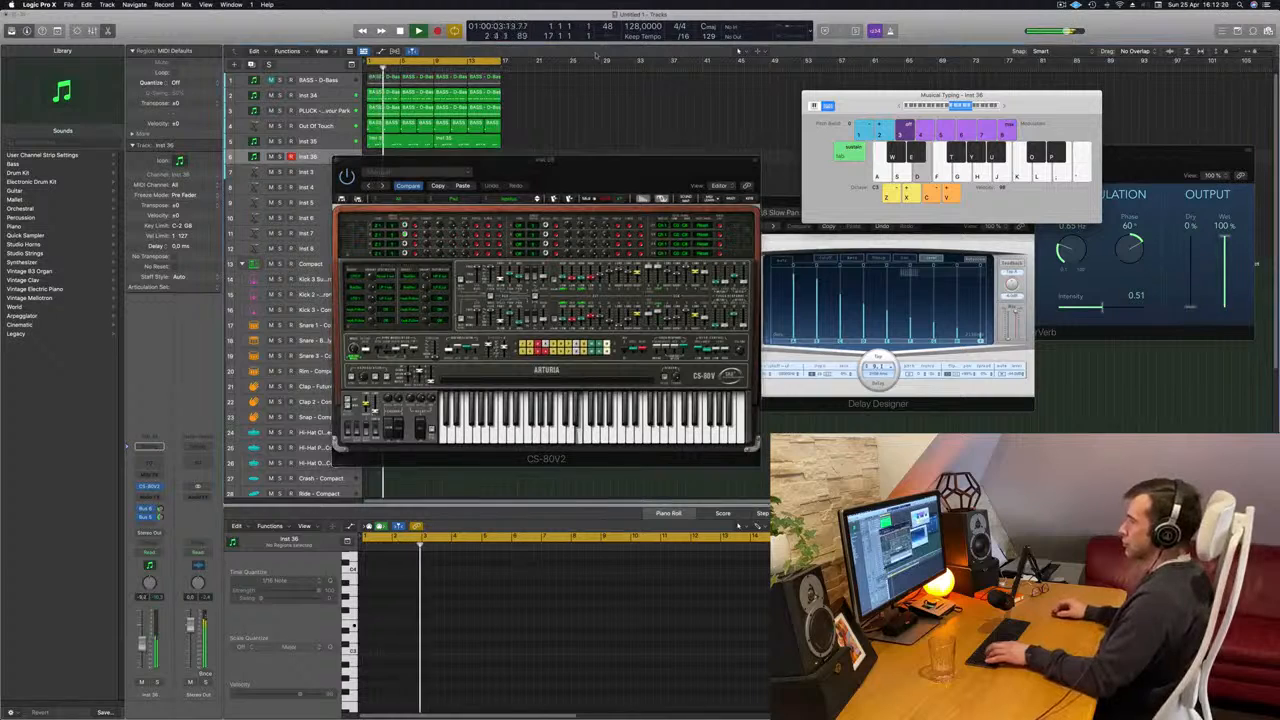
left_click(366, 404)
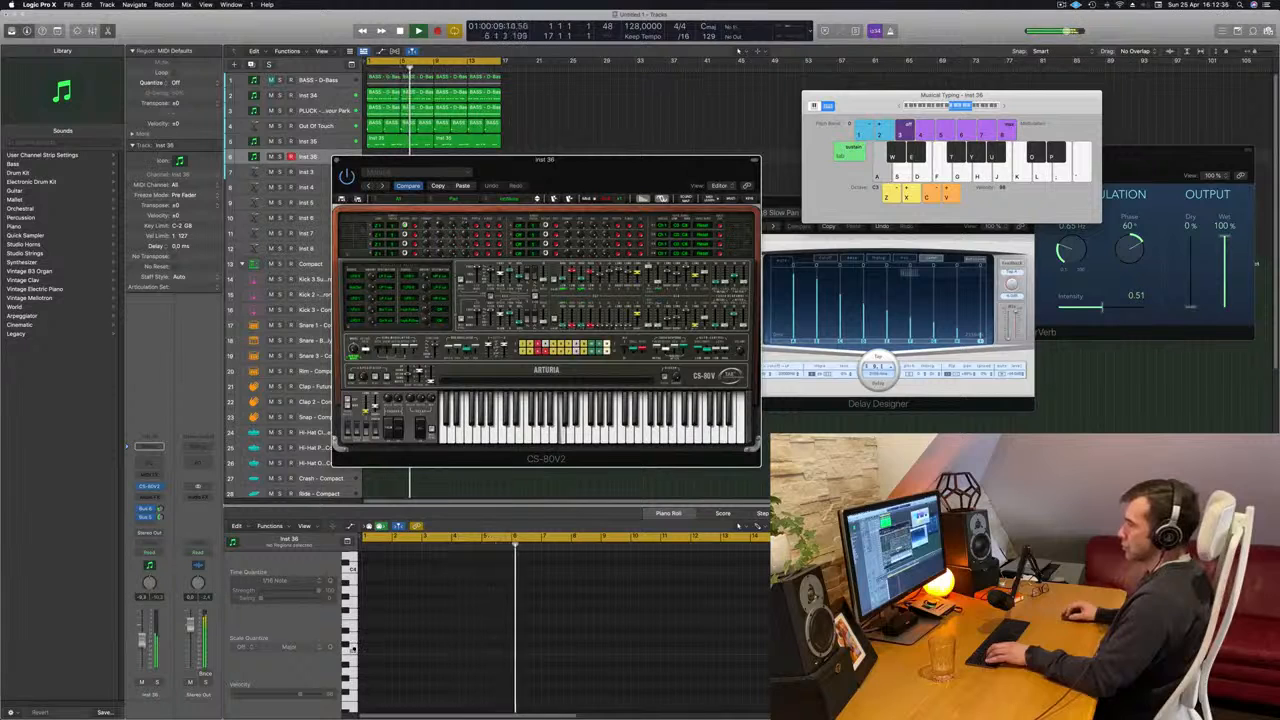
left_click_drag(142, 644, 142, 640)
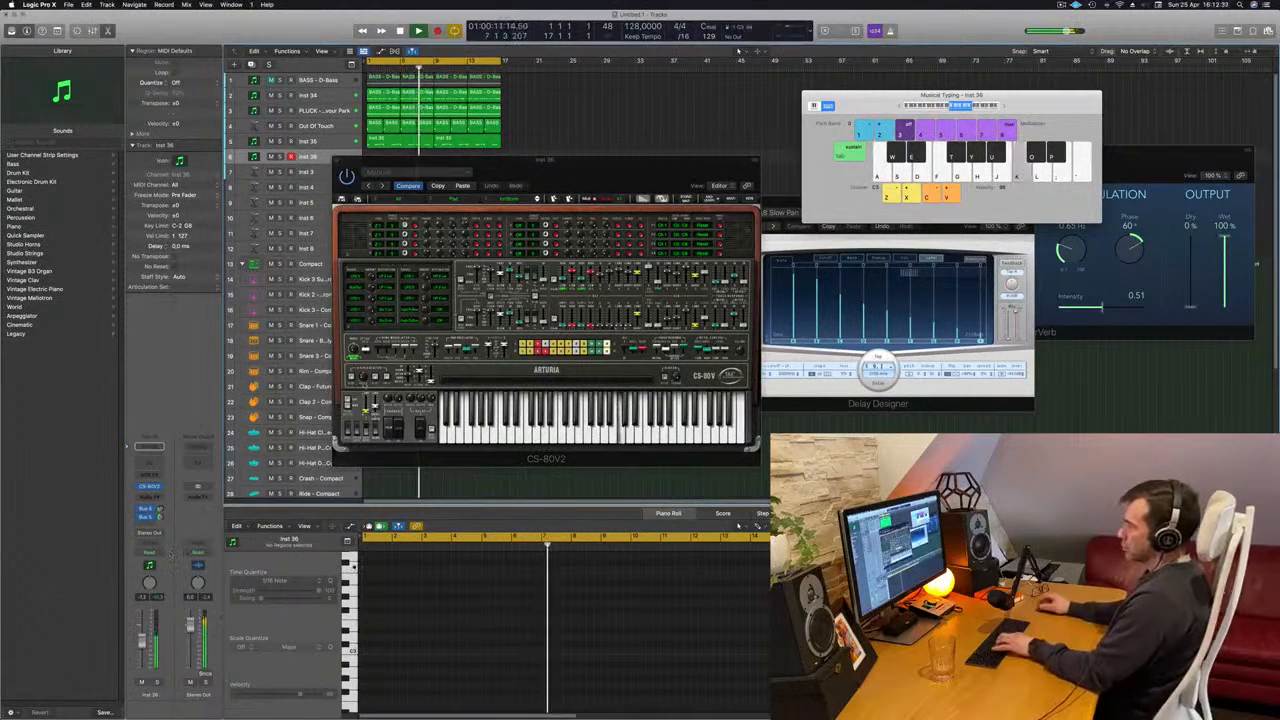
- Step through further pad presets in Inst 36's CS-80V2 and play test notes on each one
mouse_move(543, 186)
left_mouse_down()
mouse_move(531, 181)
mouse_move(558, 199)
left_mouse_up()
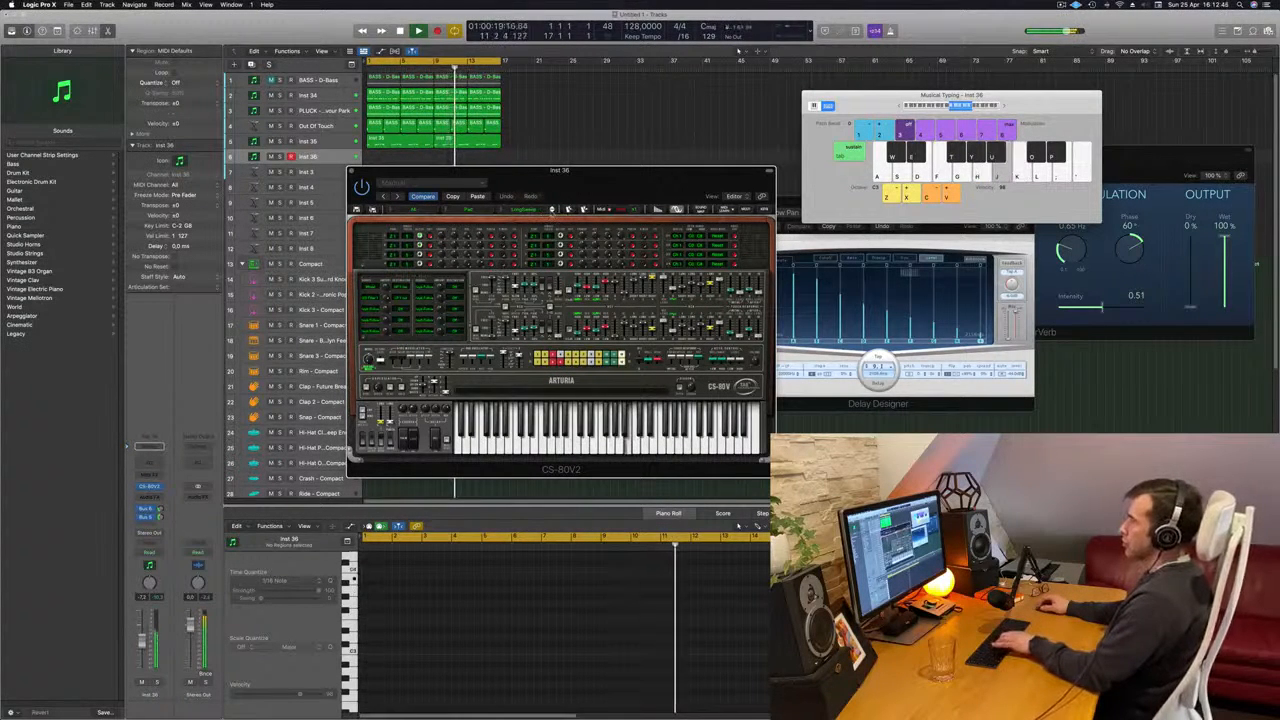
left_click(552, 210)
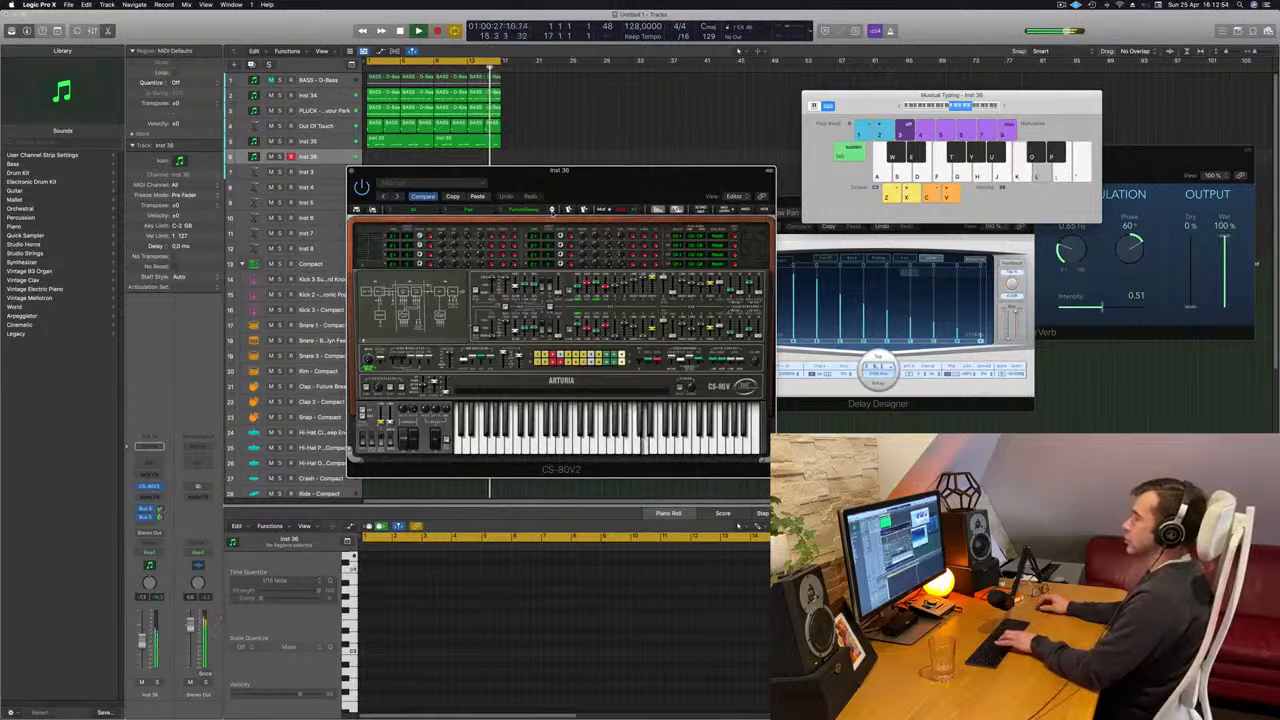
key("g")
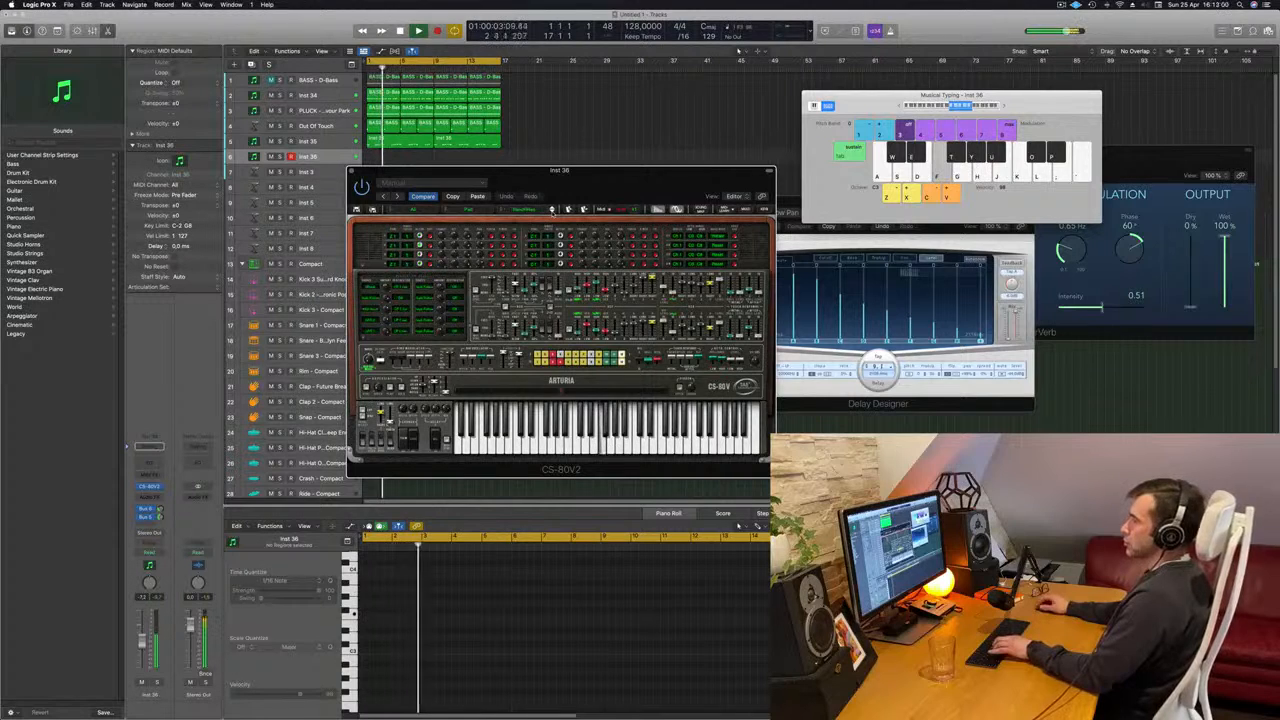
key("f")
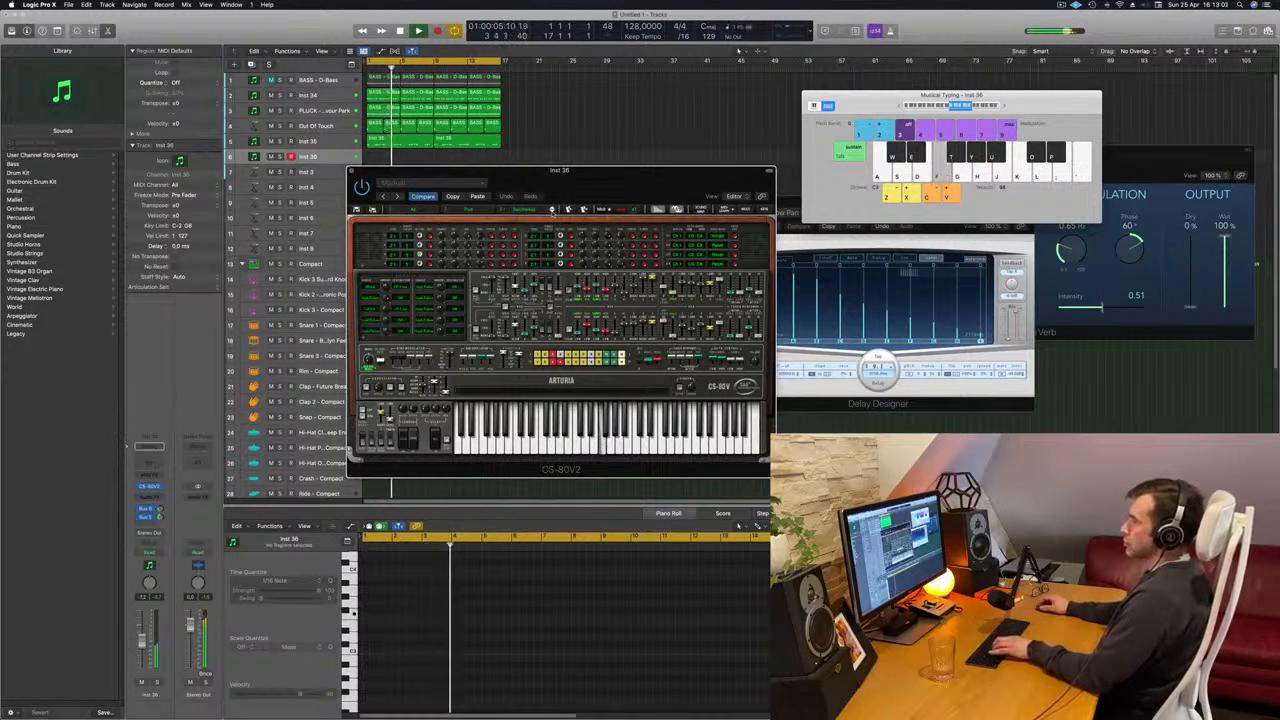
key("f")
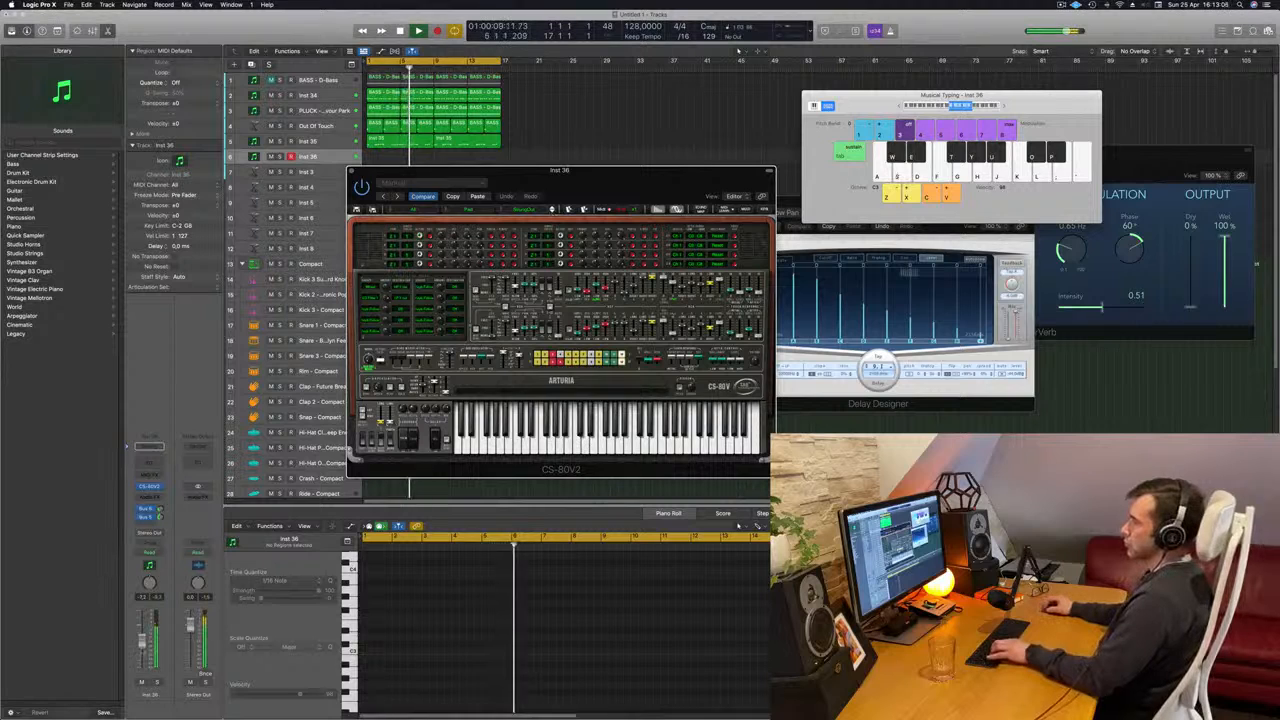
key("f")
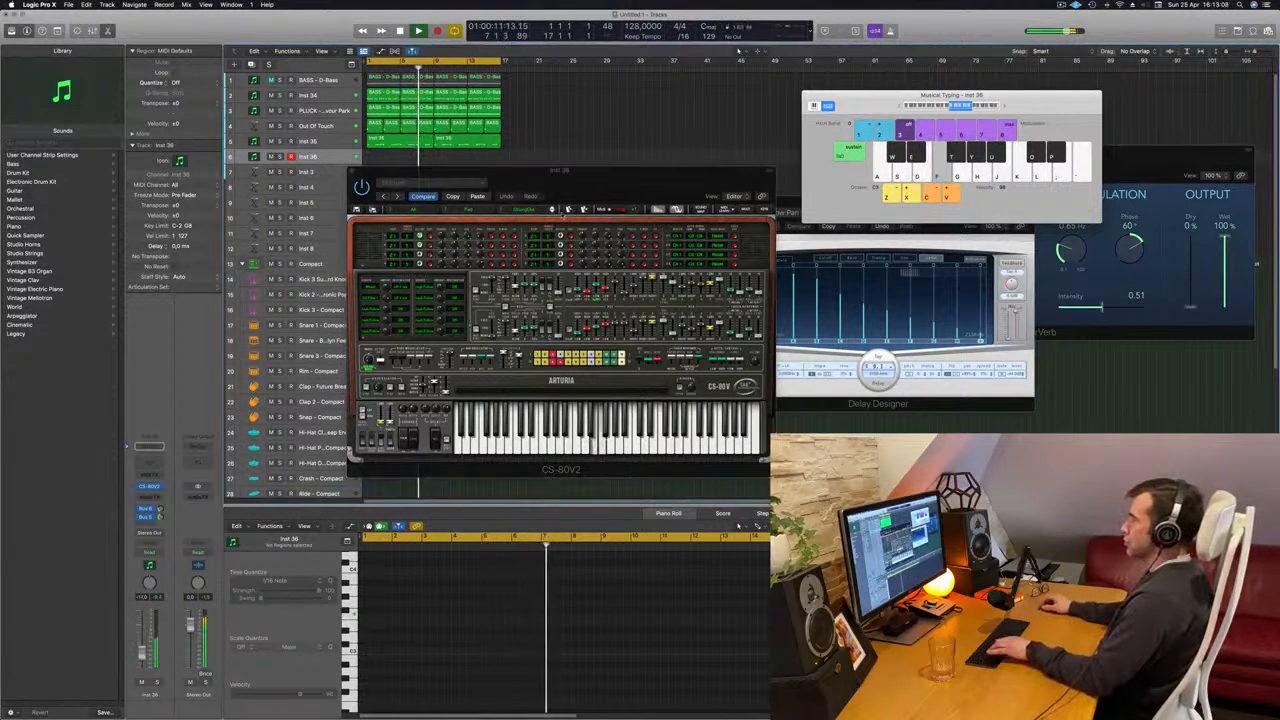
left_click(553, 210)
key("f")
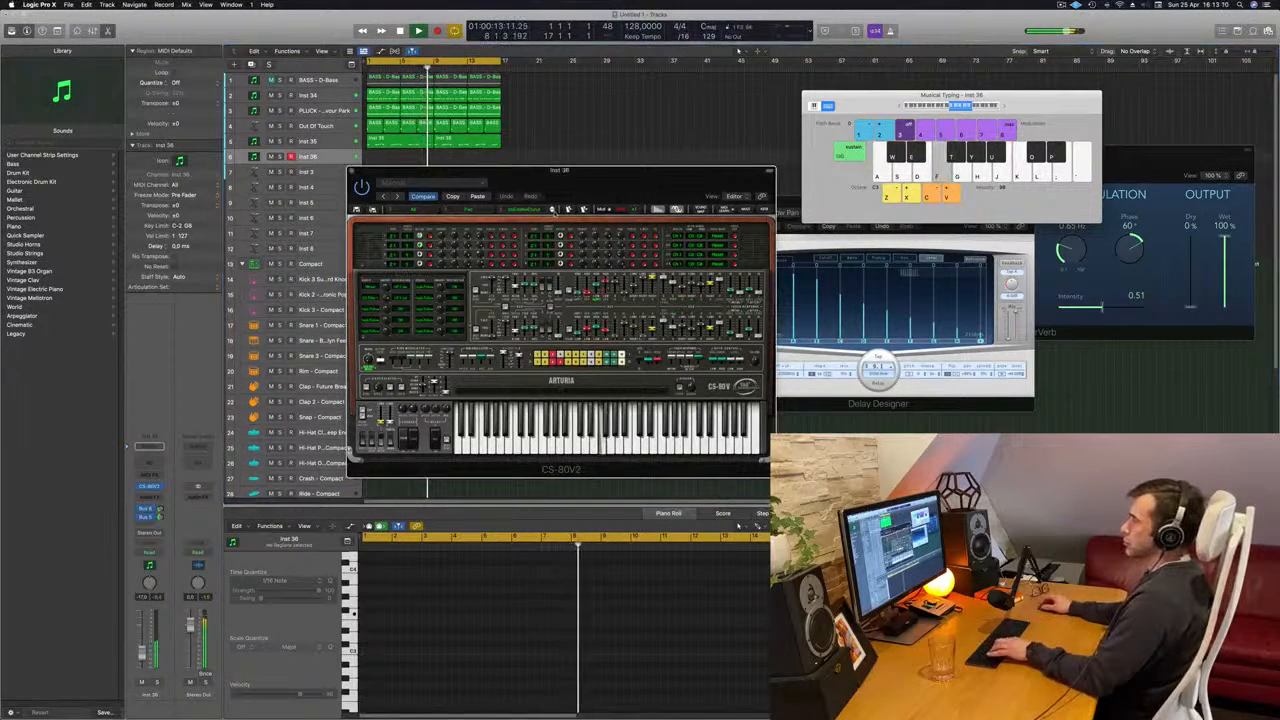
key("g")
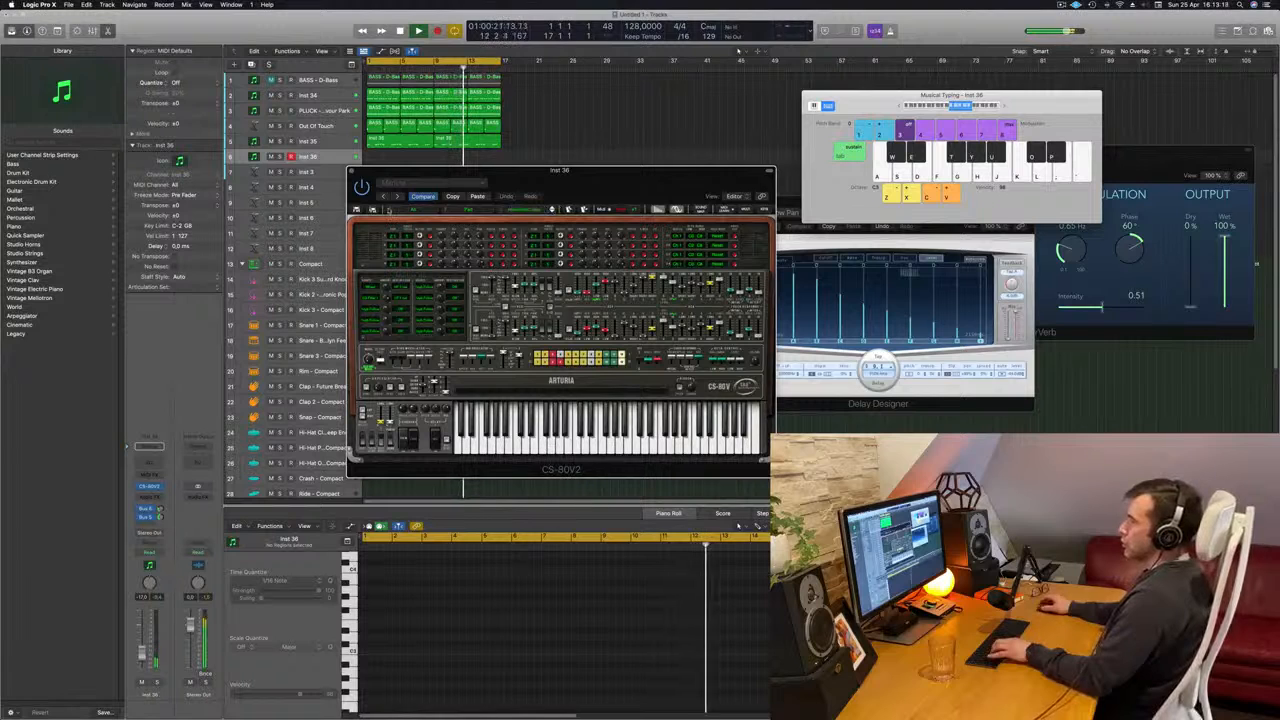
- Load C.L_BrassPad from the Horns category of the All bank into CS-80V2, raise Inst 36's volume and play a test note
left_click(392, 210)
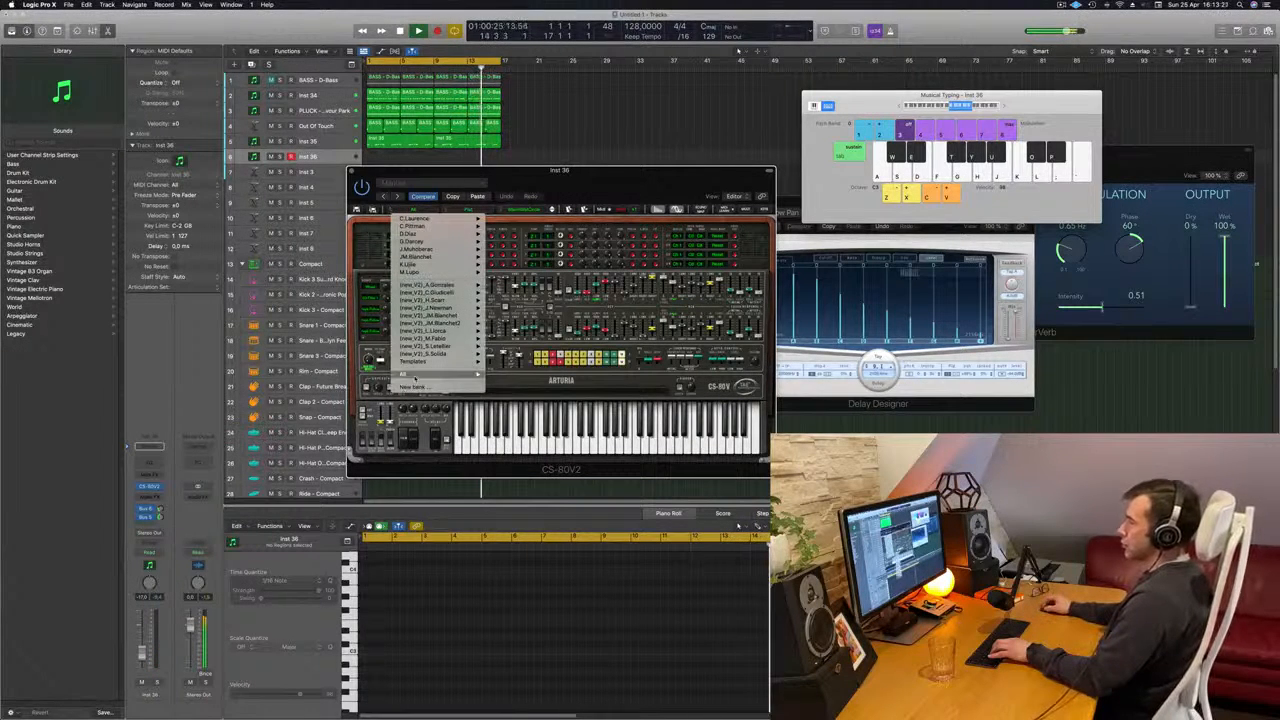
mouse_move(410, 375)
mouse_move(517, 378)
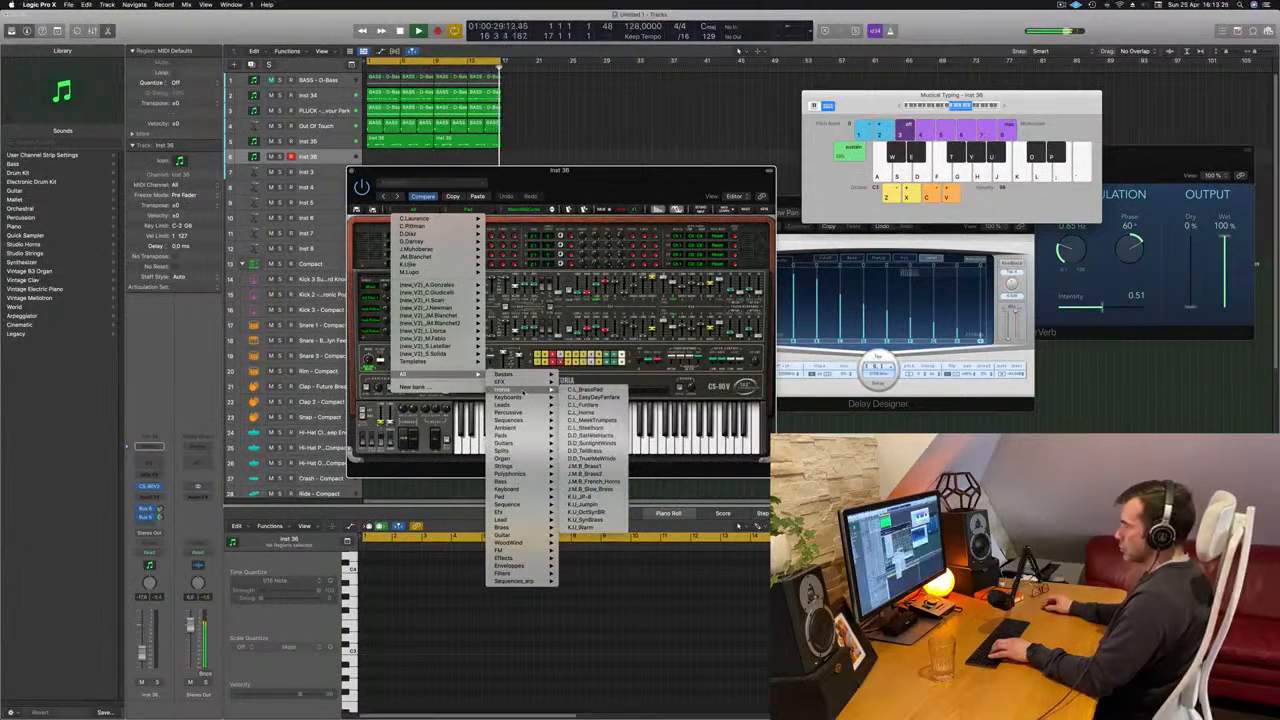
left_click(590, 389)
left_click_drag(664, 170, 740, 121)
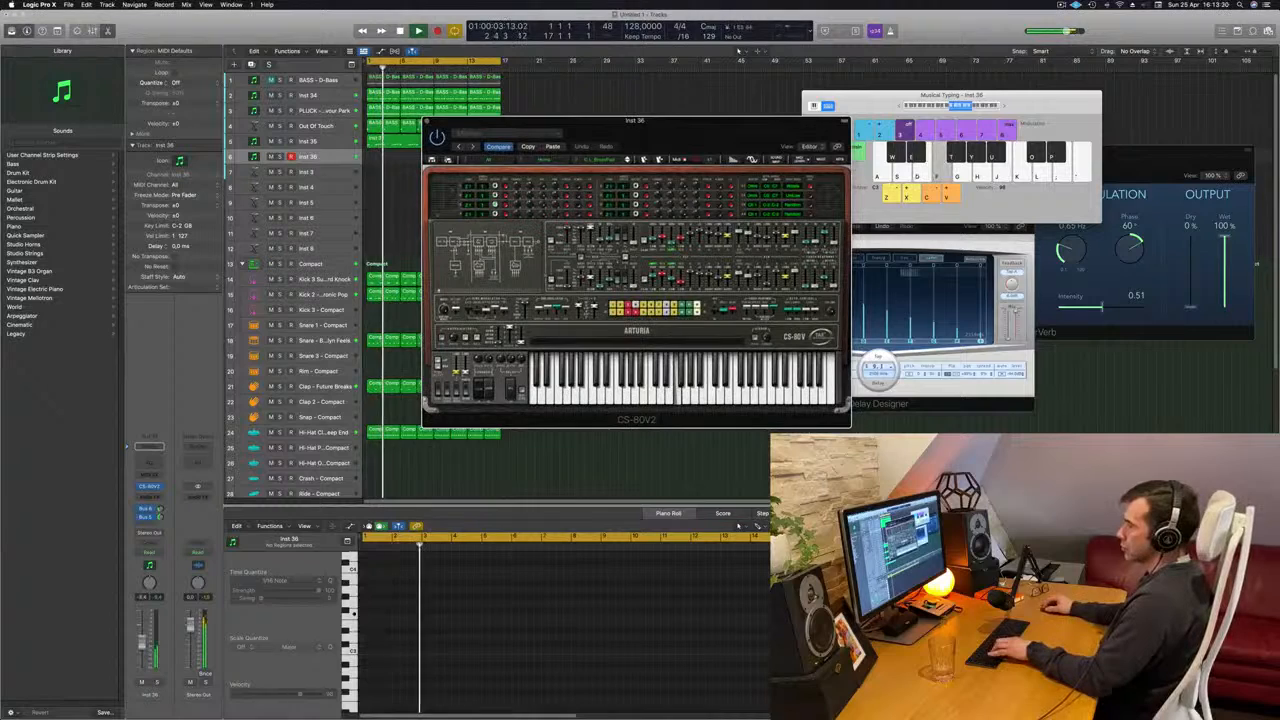
left_click(142, 628)
key("k")
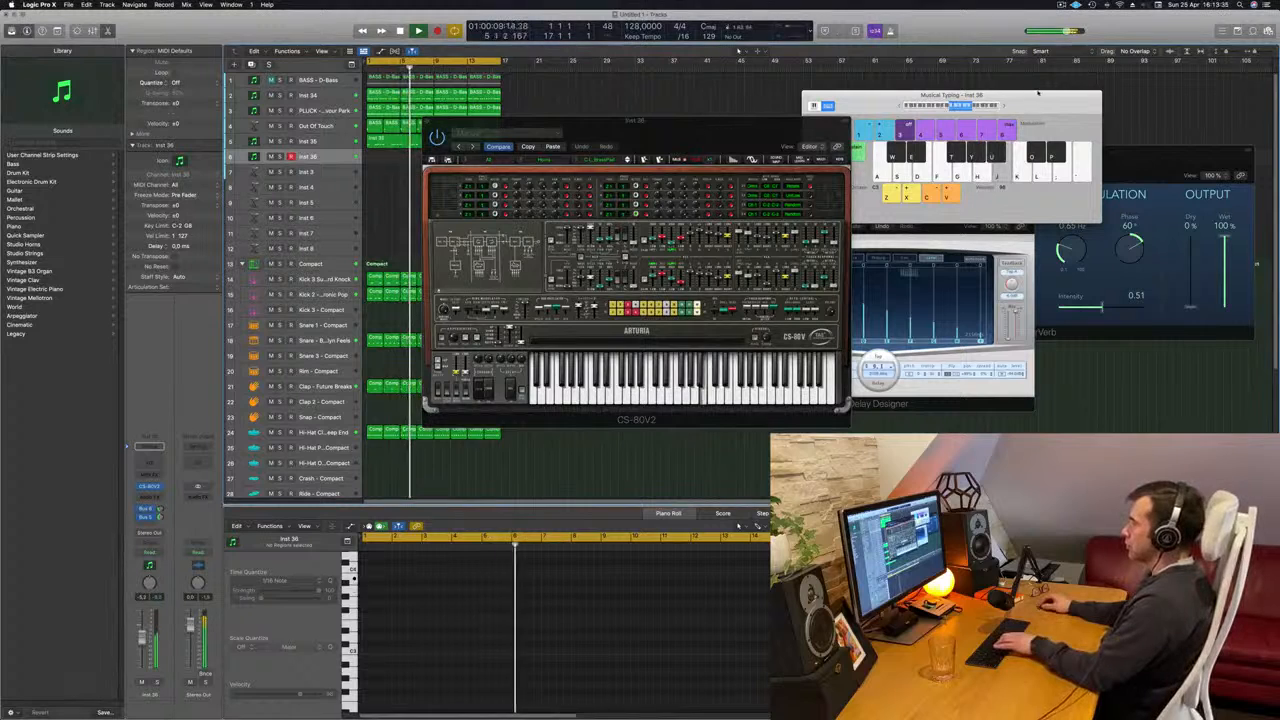
- Audition the Horns presets from C.L_EasyDayFanfare through C.L_MeekTrumpets in CS-80V2 by playing test notes
left_click(628, 161)
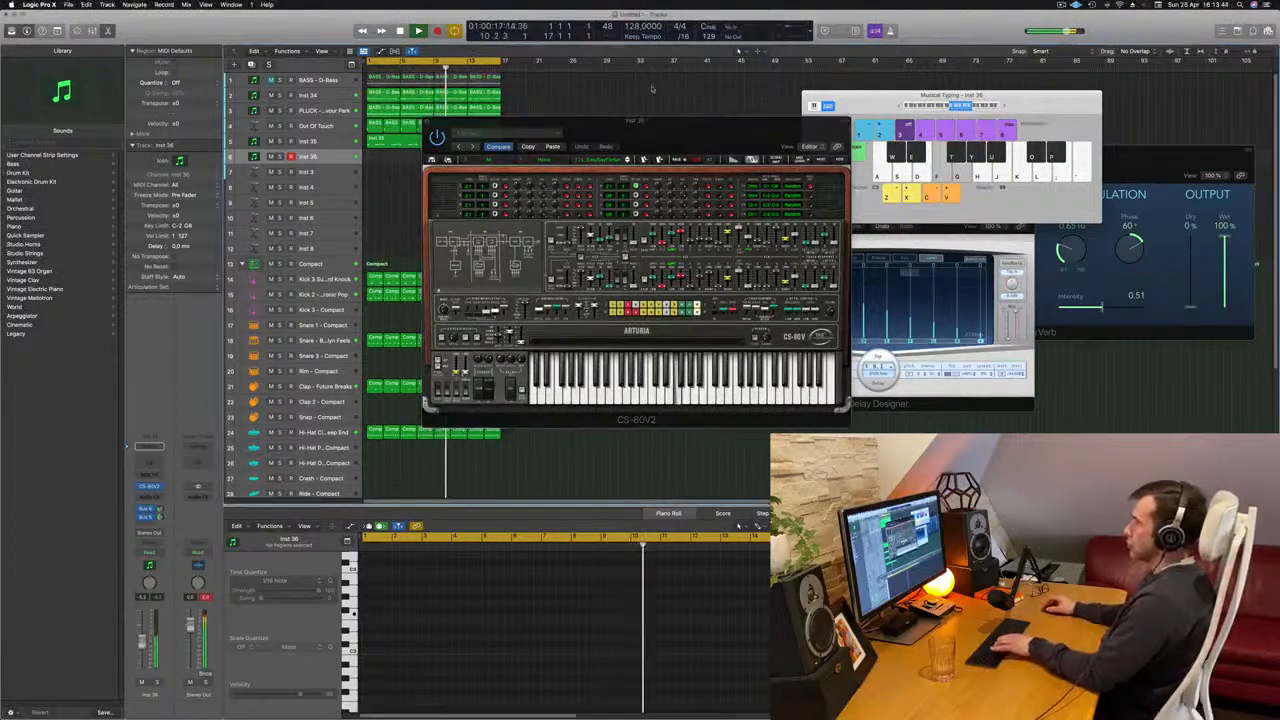
left_click(628, 161)
key("f")
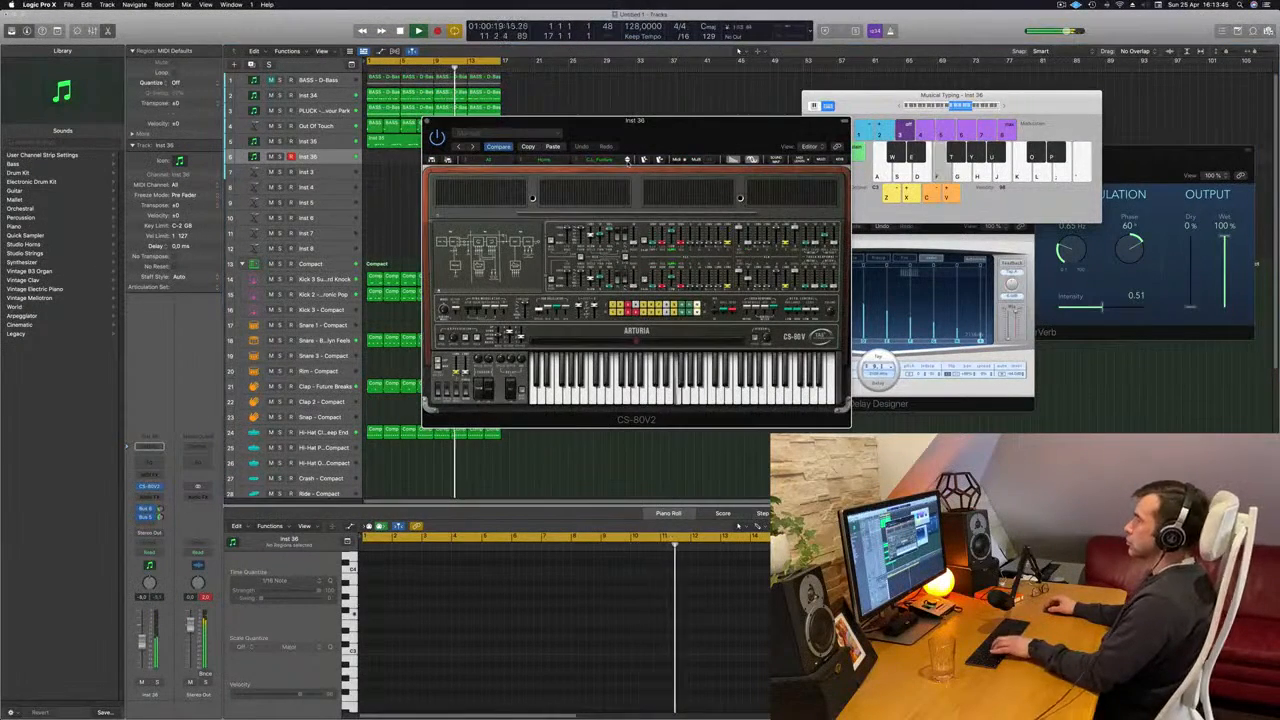
left_click(628, 161)
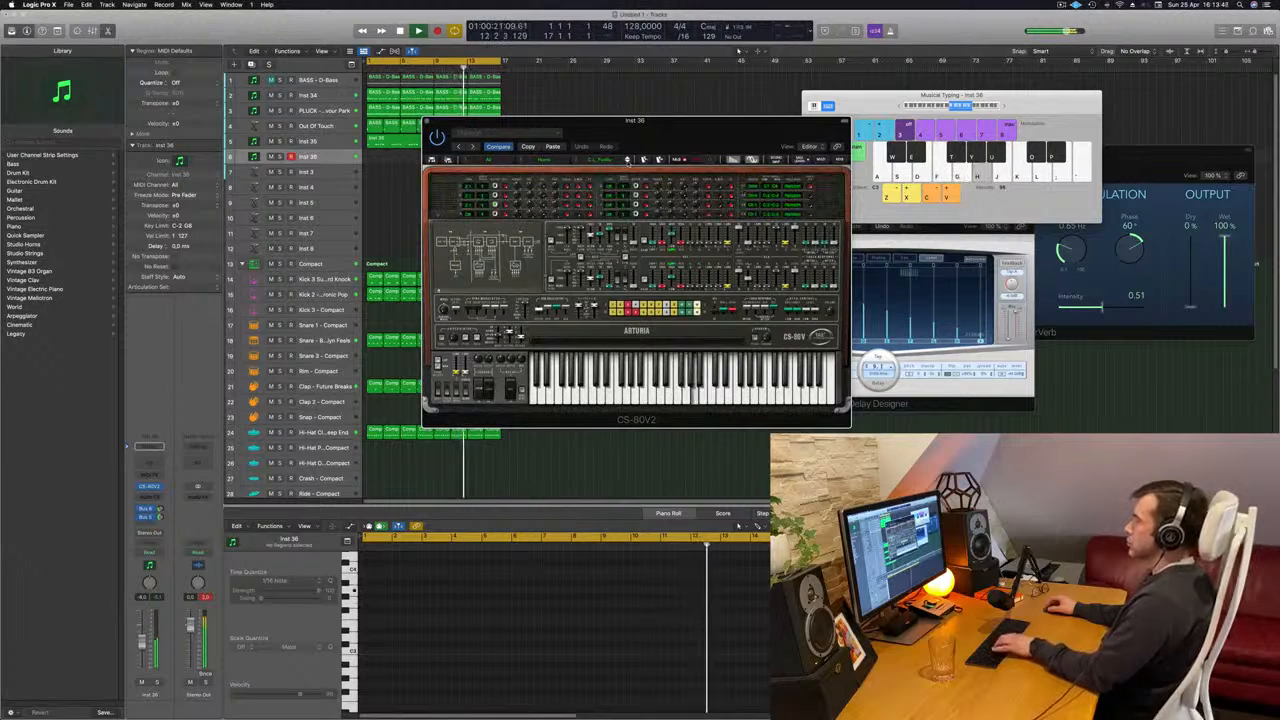
key("j")
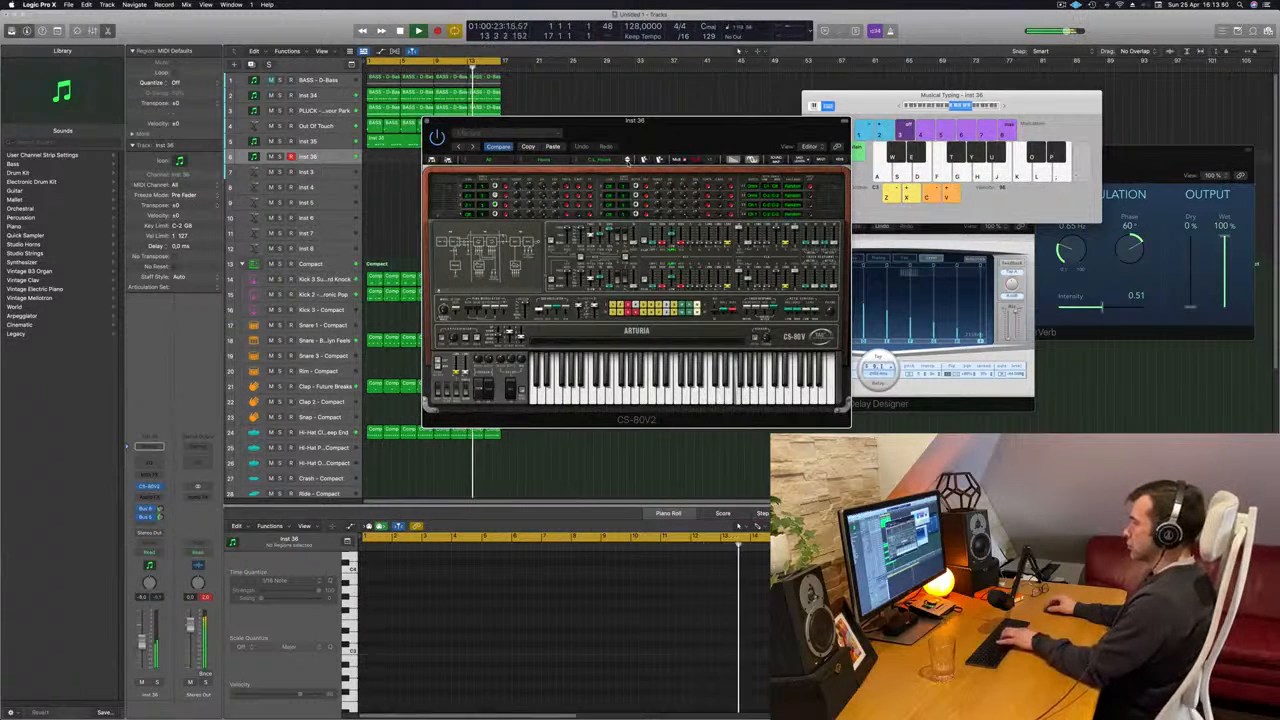
key("s")
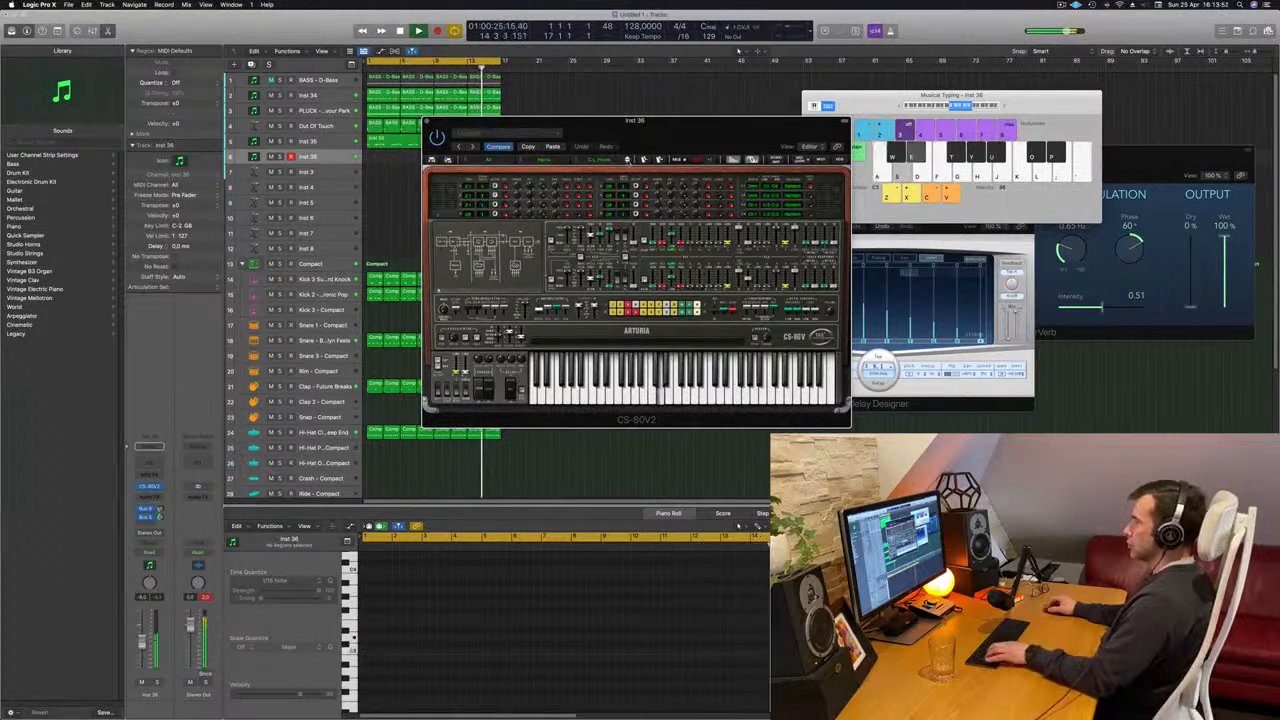
key("d")
left_click(628, 161)
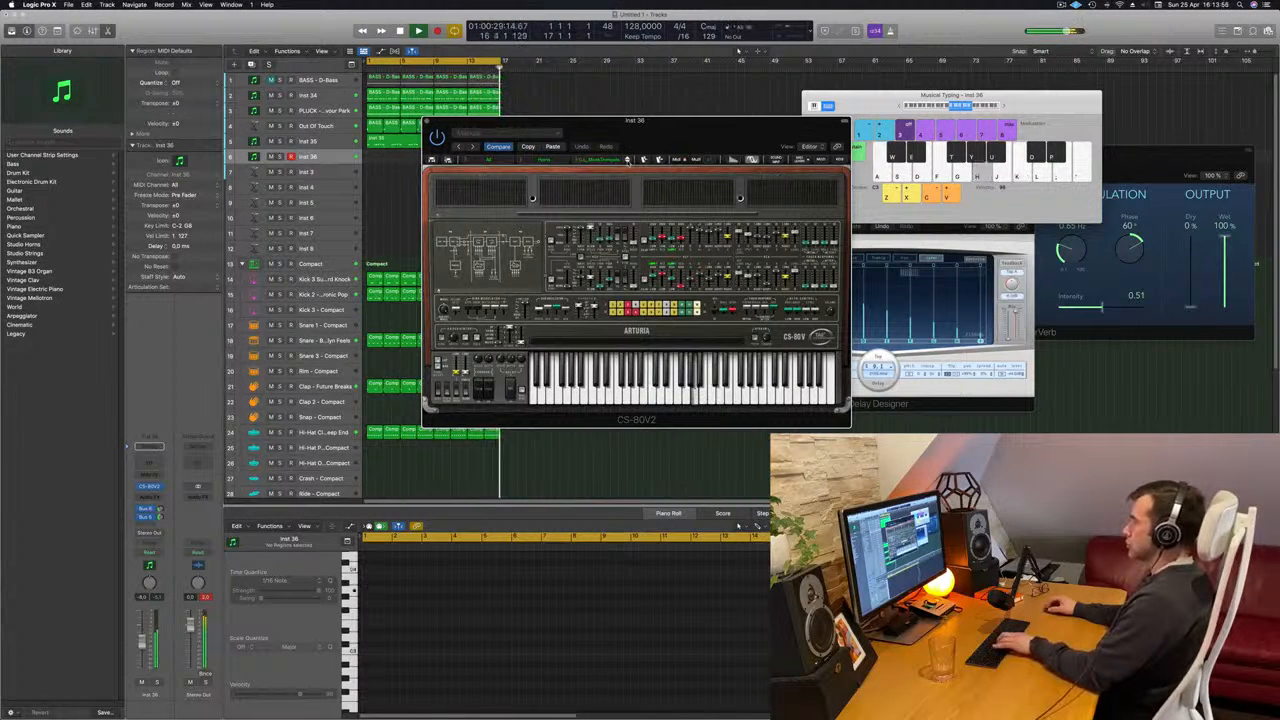
- Continue through the Horns list past C.L_MeekTrumpets into the D.D presets, playing single notes to judge each sound
left_click(628, 161)
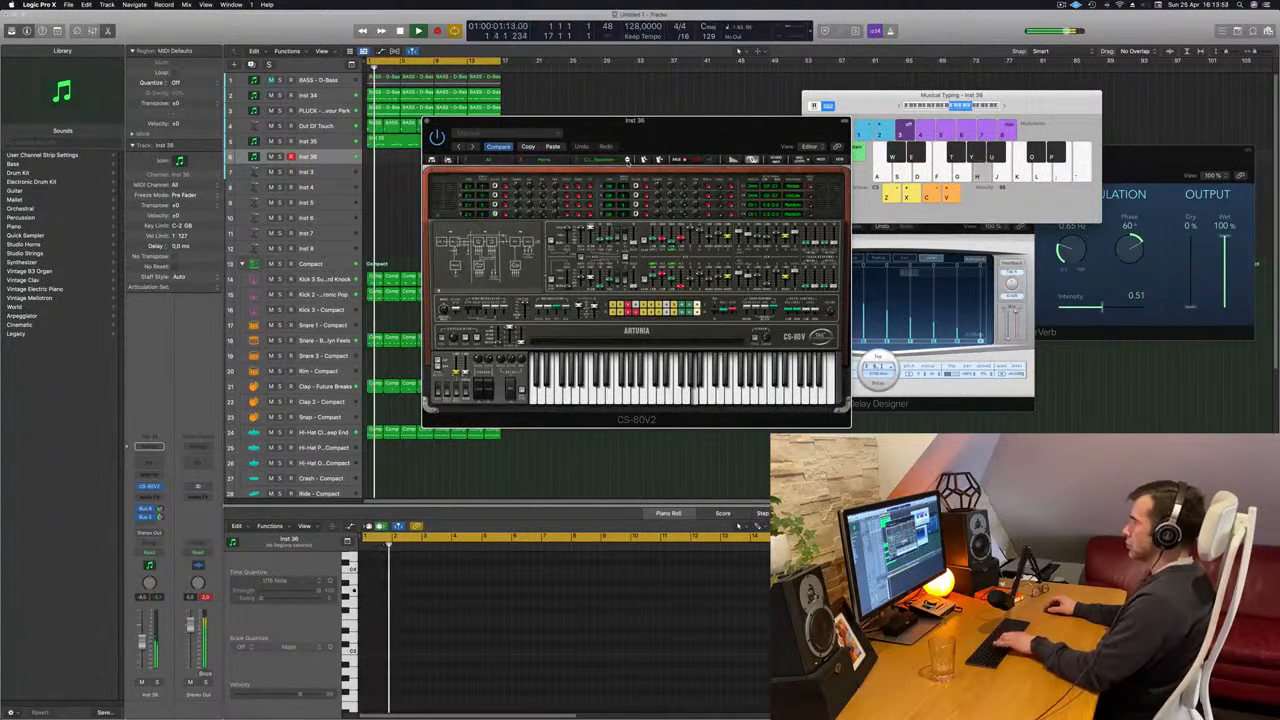
key("j")
left_click(628, 161)
key("k")
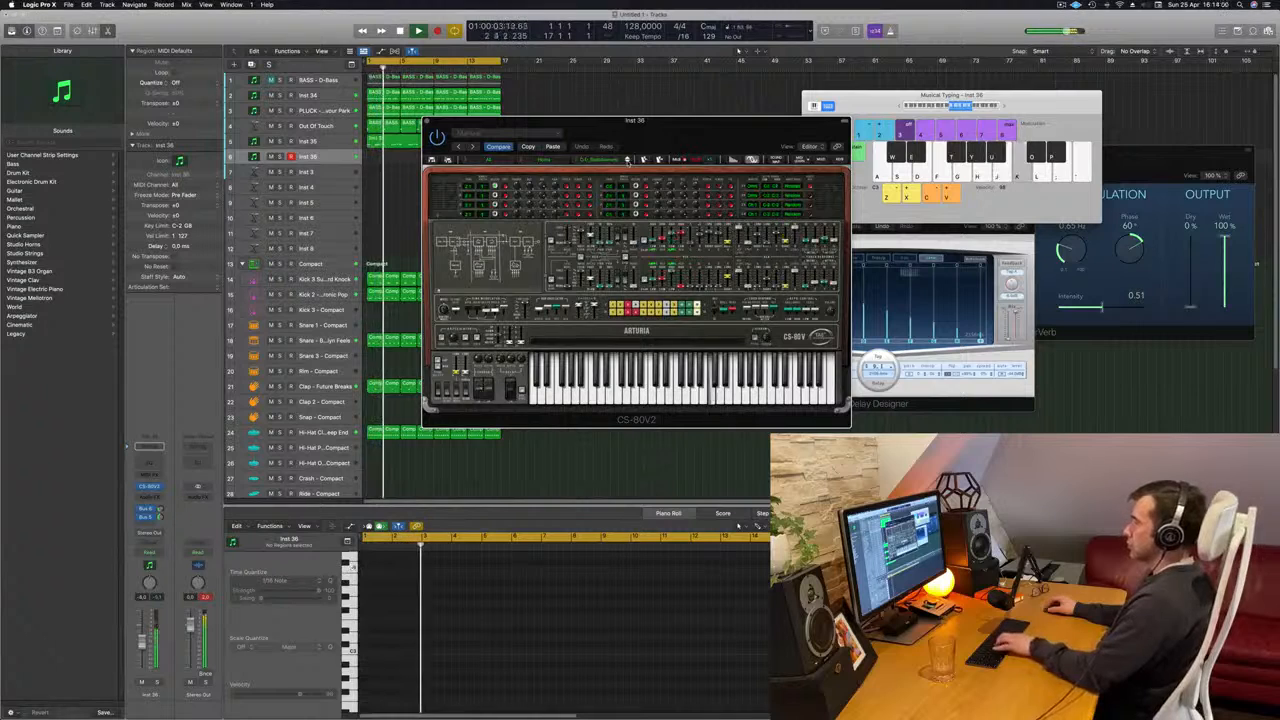
left_click(628, 161)
key("h")
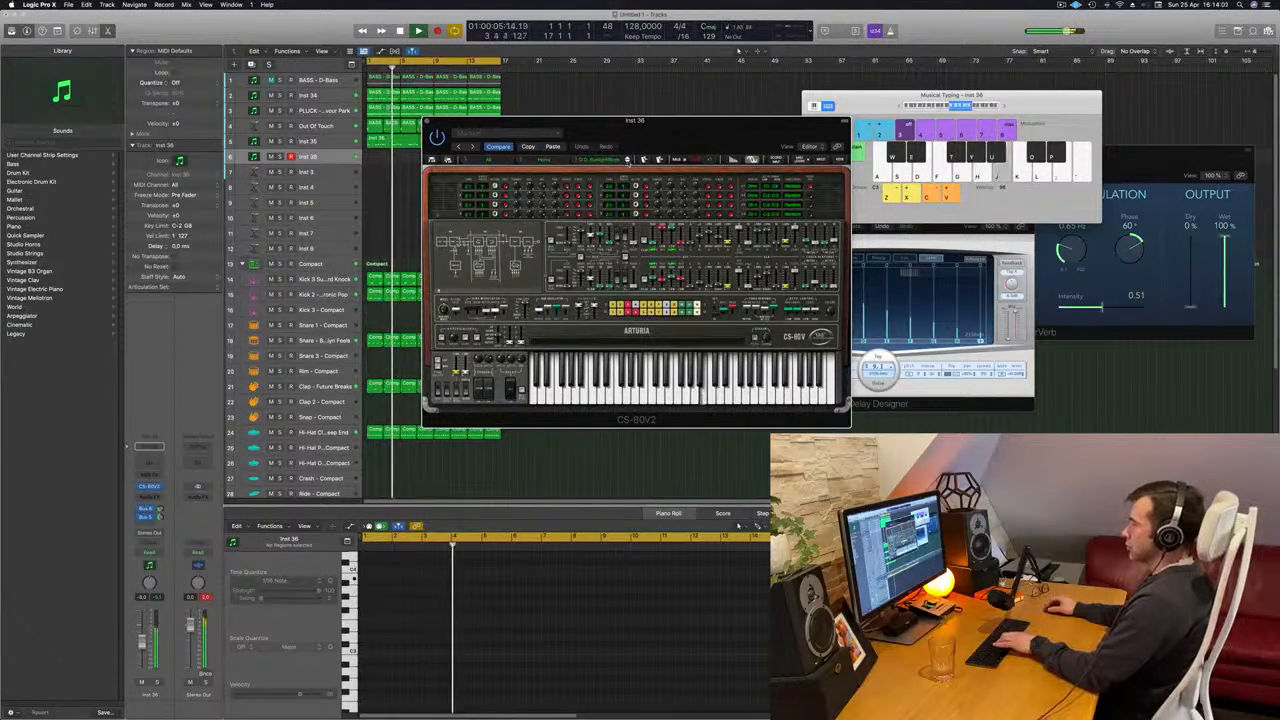
left_click(628, 161)
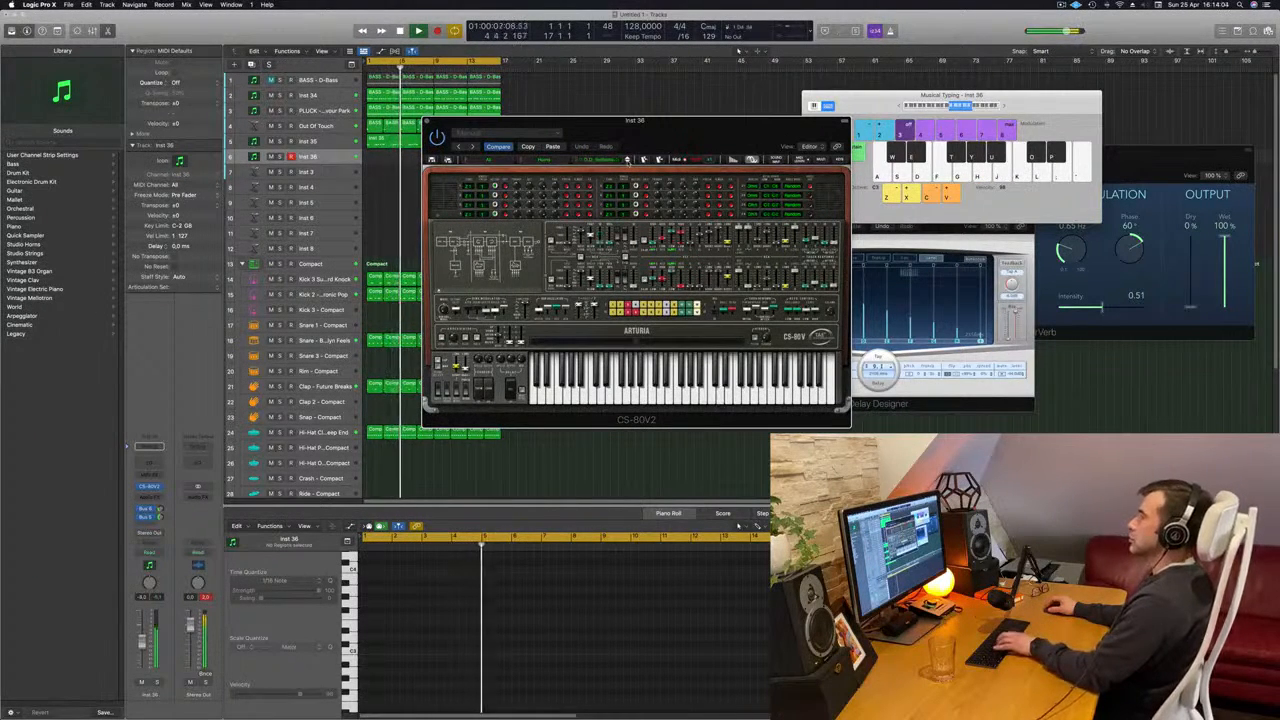
key("h")
key("k")
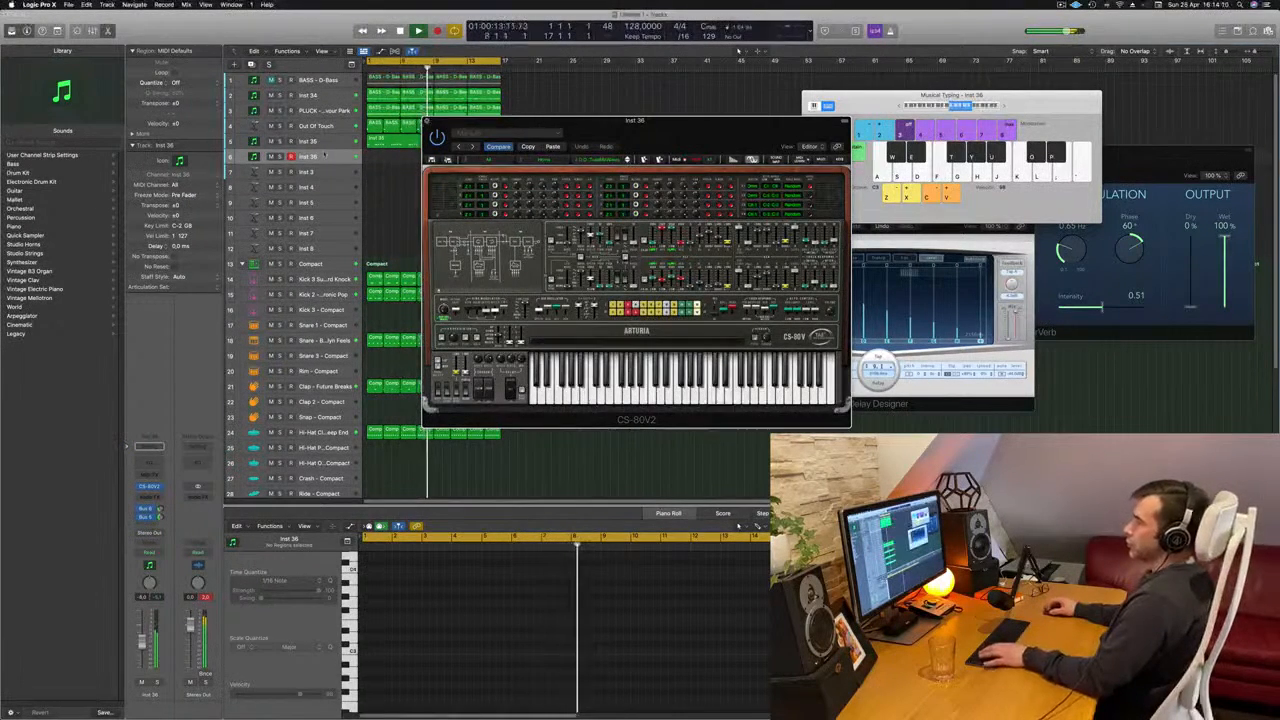
- Close Inst 36's CS-80V2 window and load the stereo Alchemy instrument in its place
left_click(427, 121)
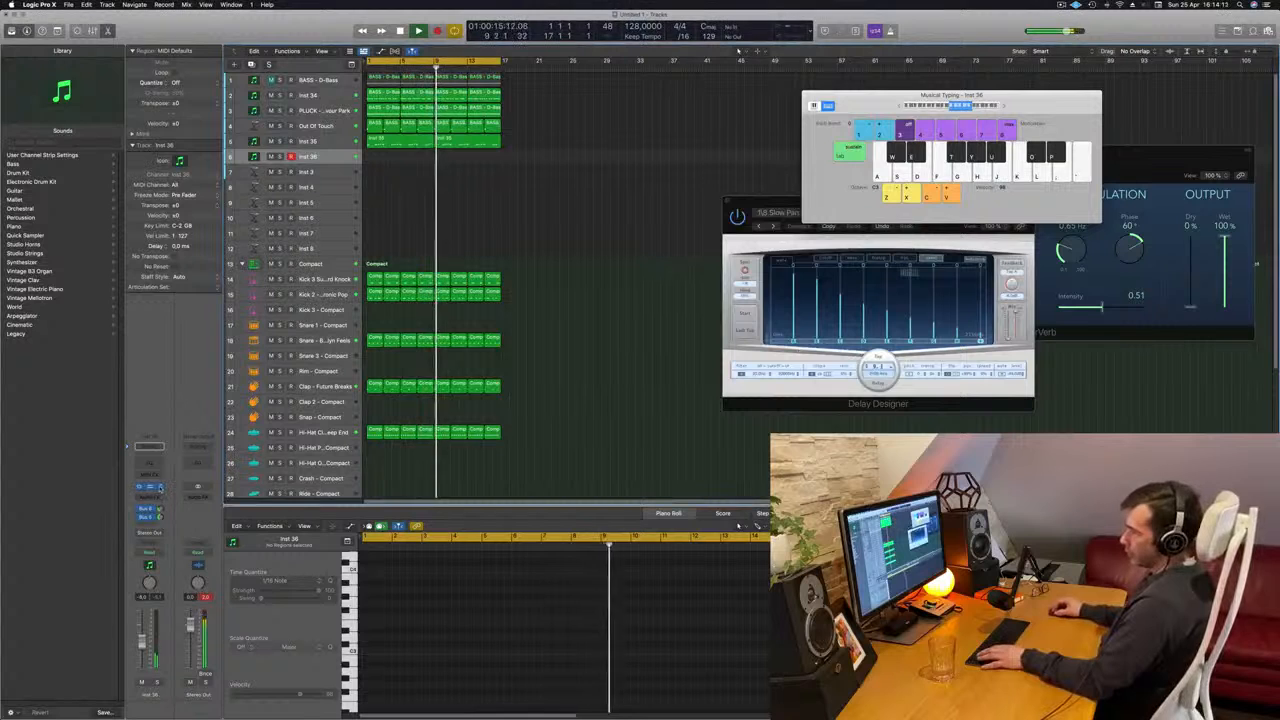
left_click(148, 486)
mouse_move(175, 486)
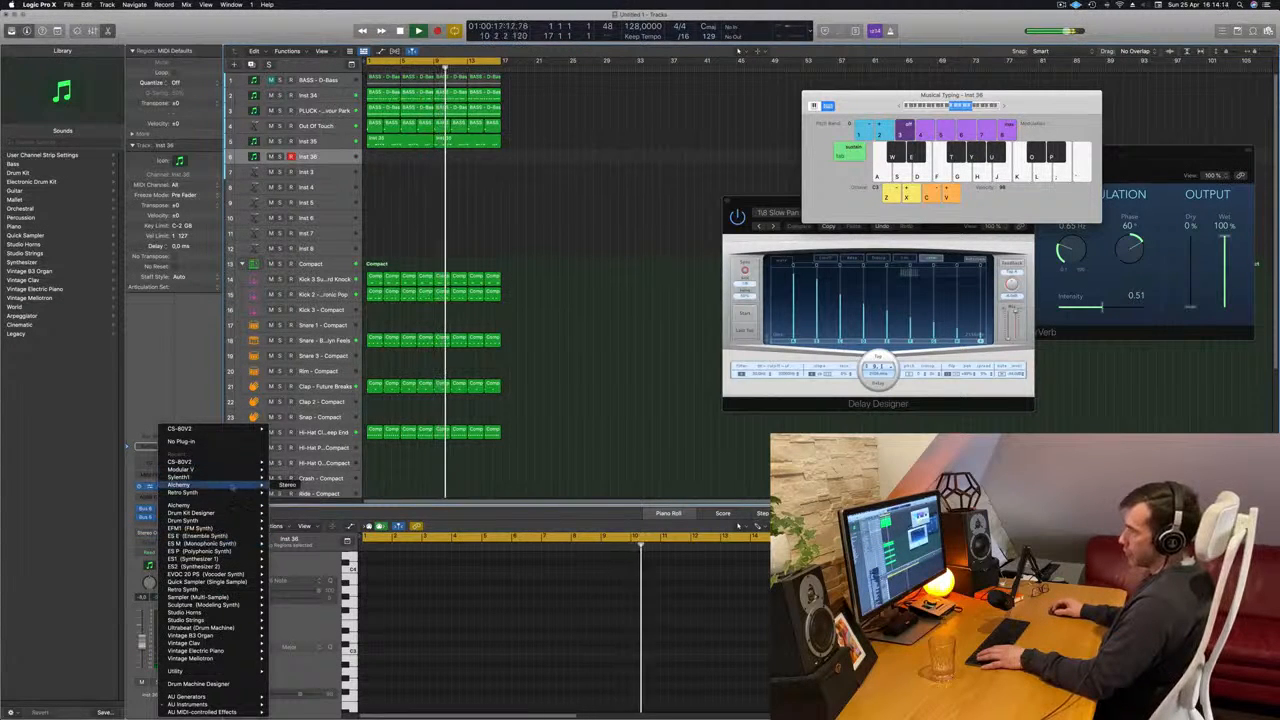
left_click(287, 486)
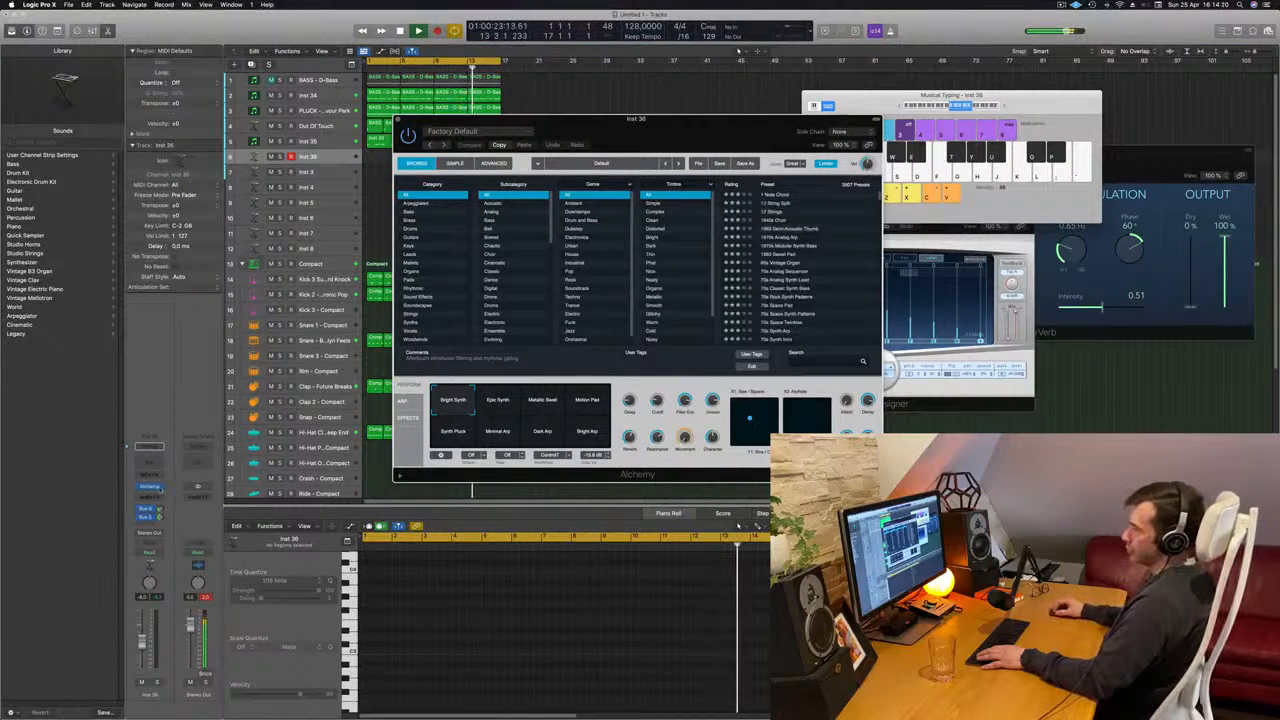
- Replace Alchemy on the Inst 36 track with Sylenth1 and reposition the plug-in window
left_click(150, 487)
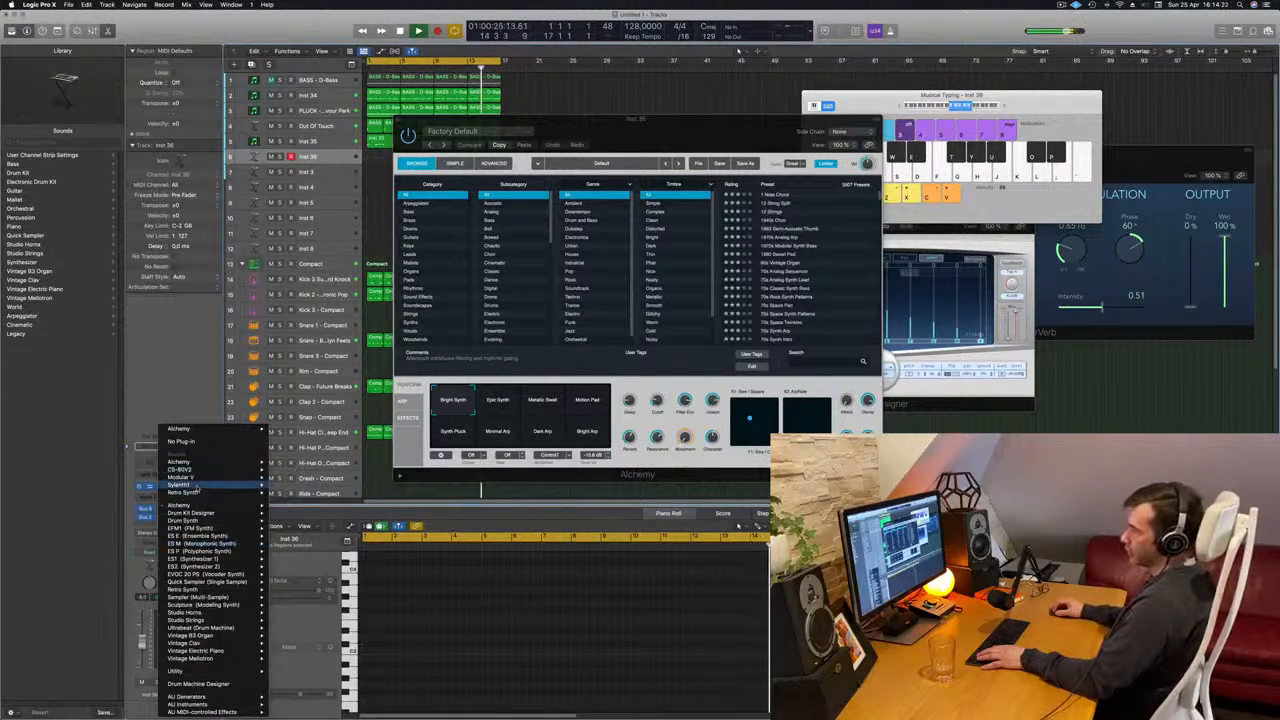
left_click(291, 486)
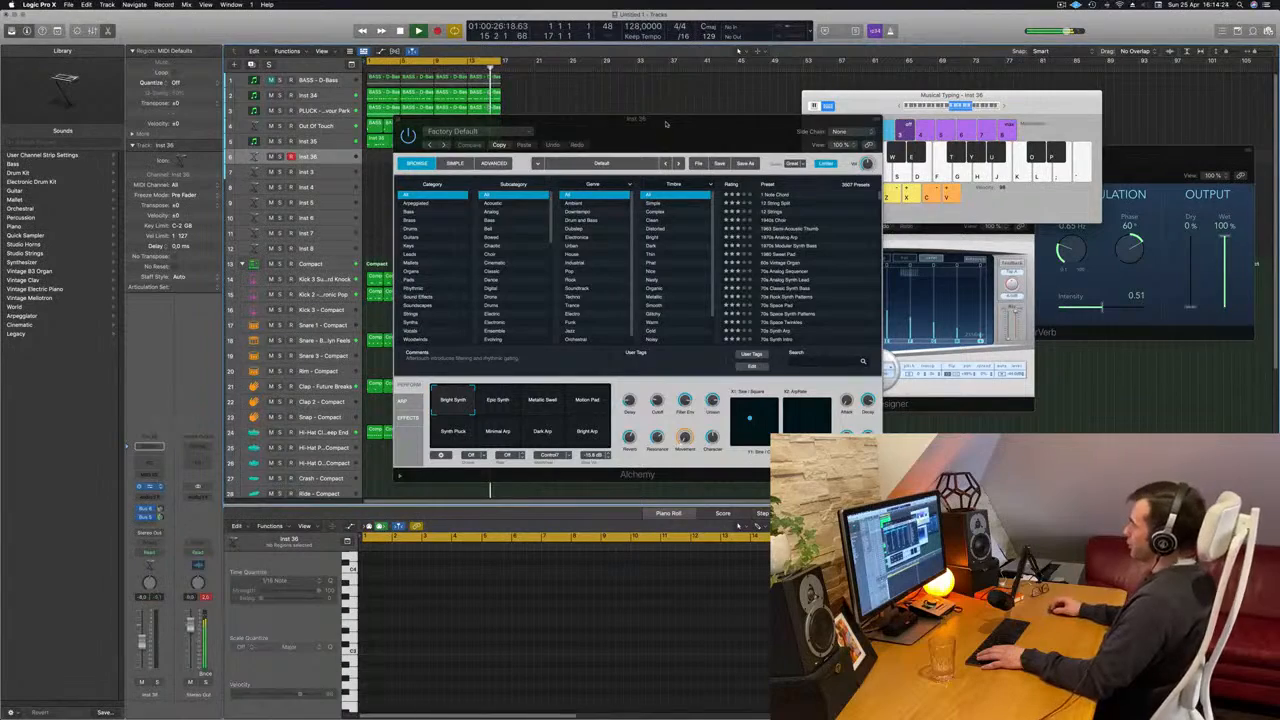
left_click_drag(661, 130, 731, 167)
- Look through the preset lists of Sylenth1's first three loaded factory banks for a suitable sound
left_click(694, 260)
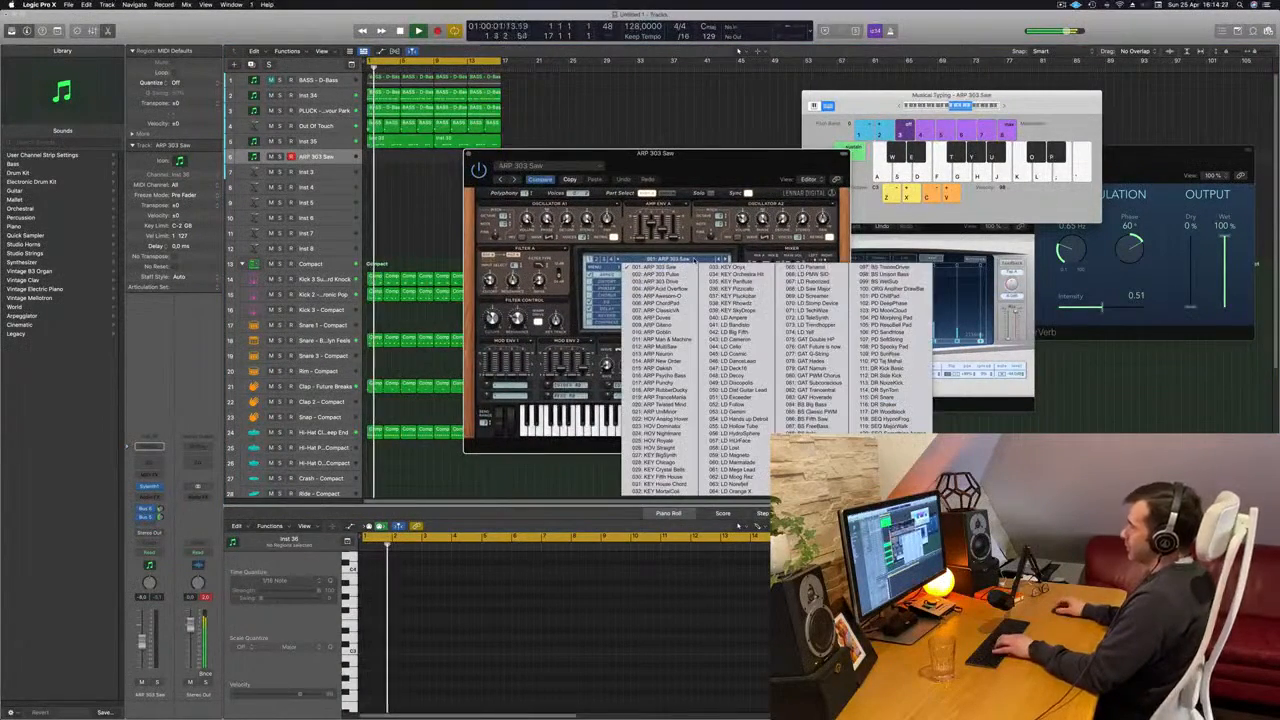
left_click(597, 259)
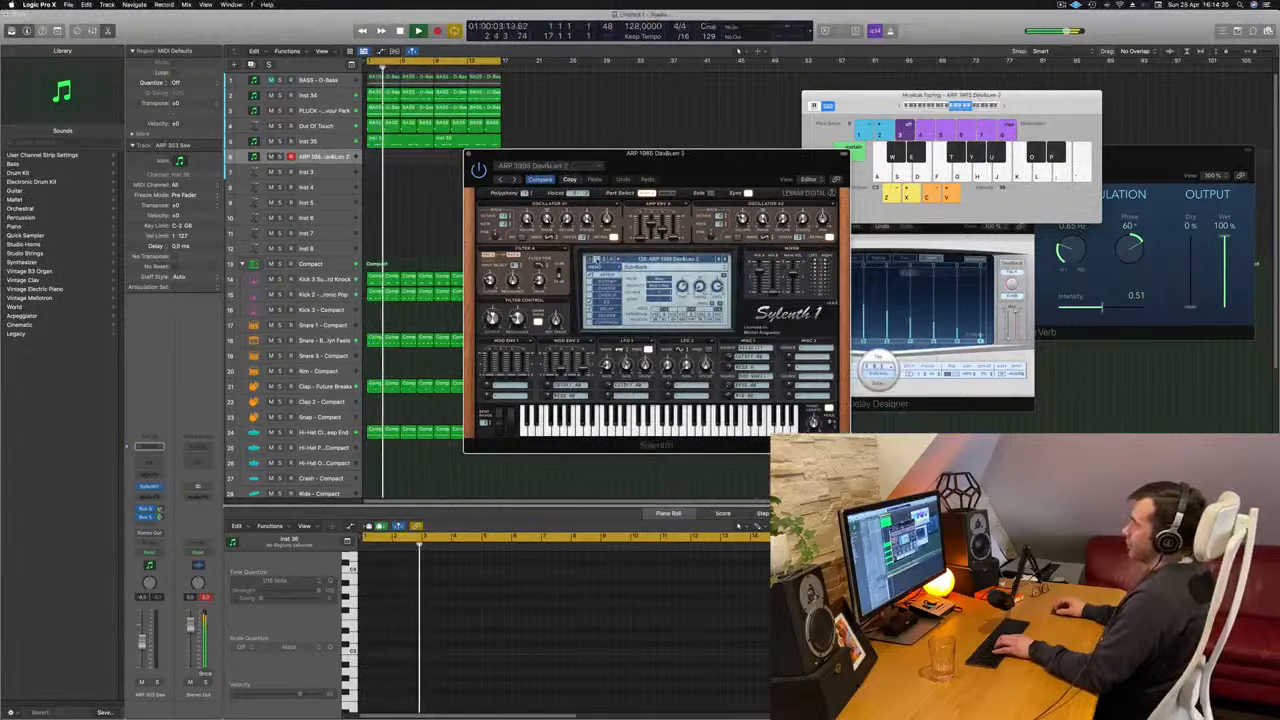
left_click(640, 259)
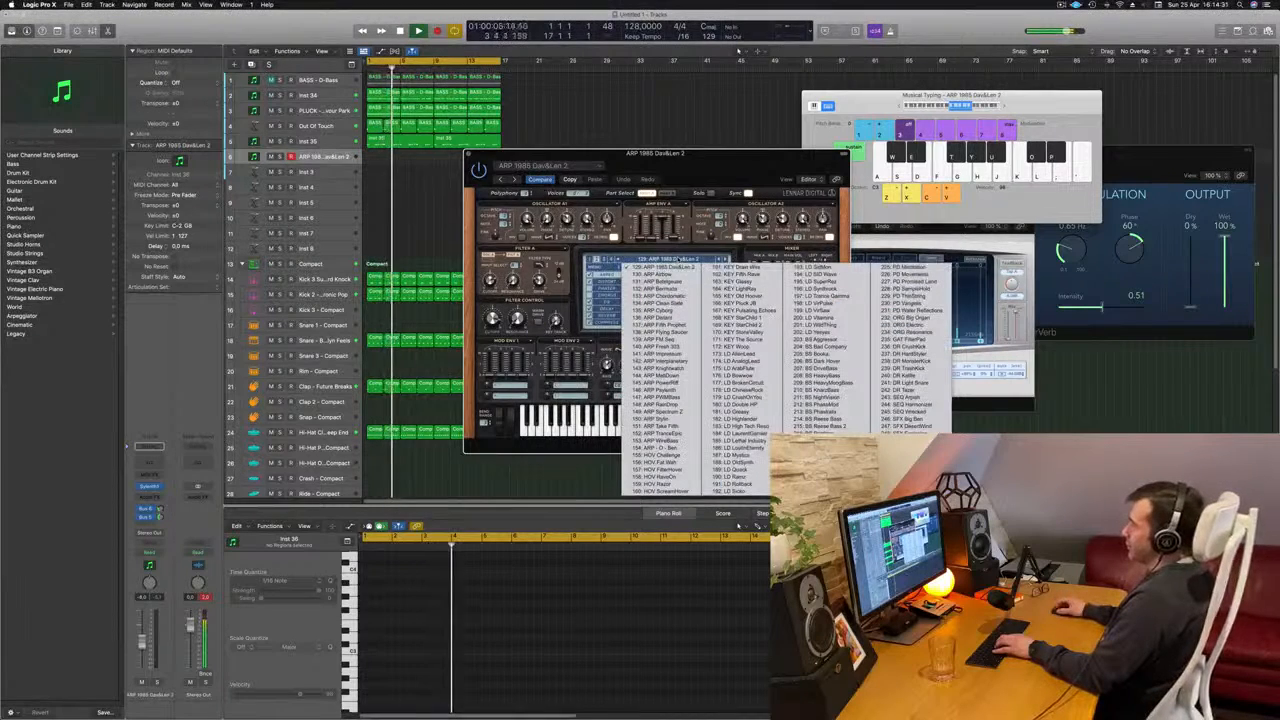
left_click(603, 259)
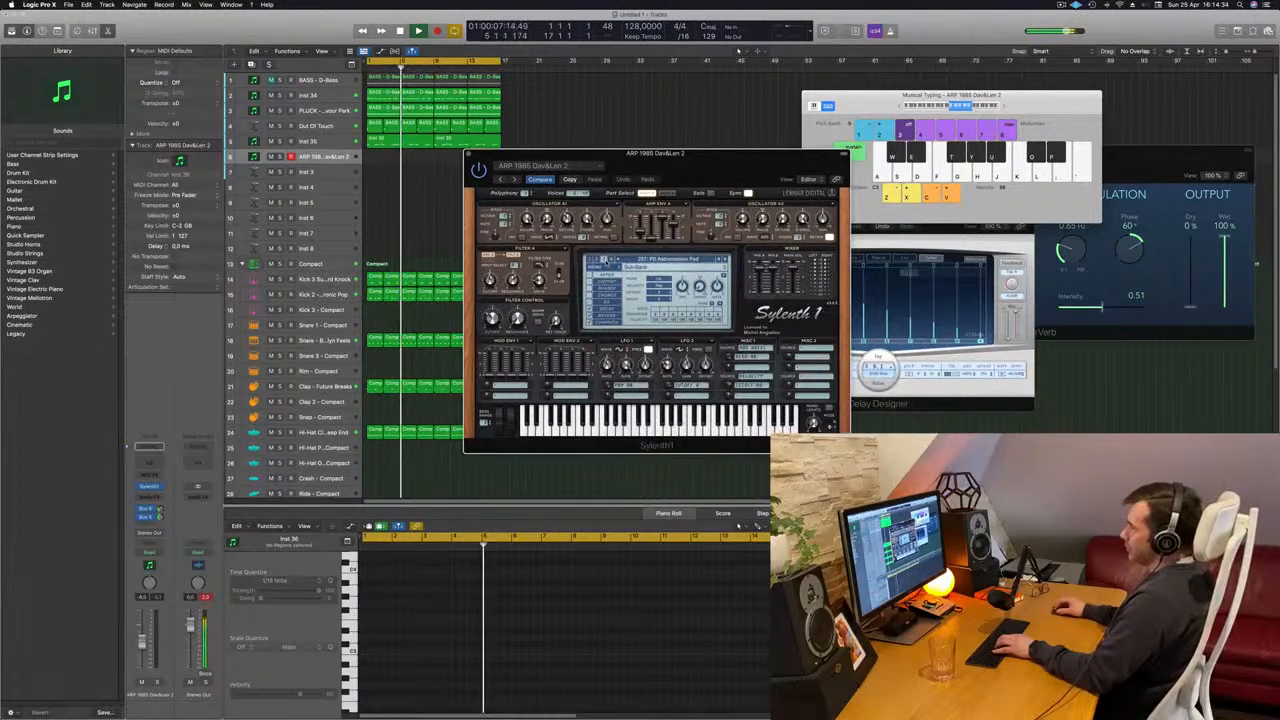
left_click(652, 259)
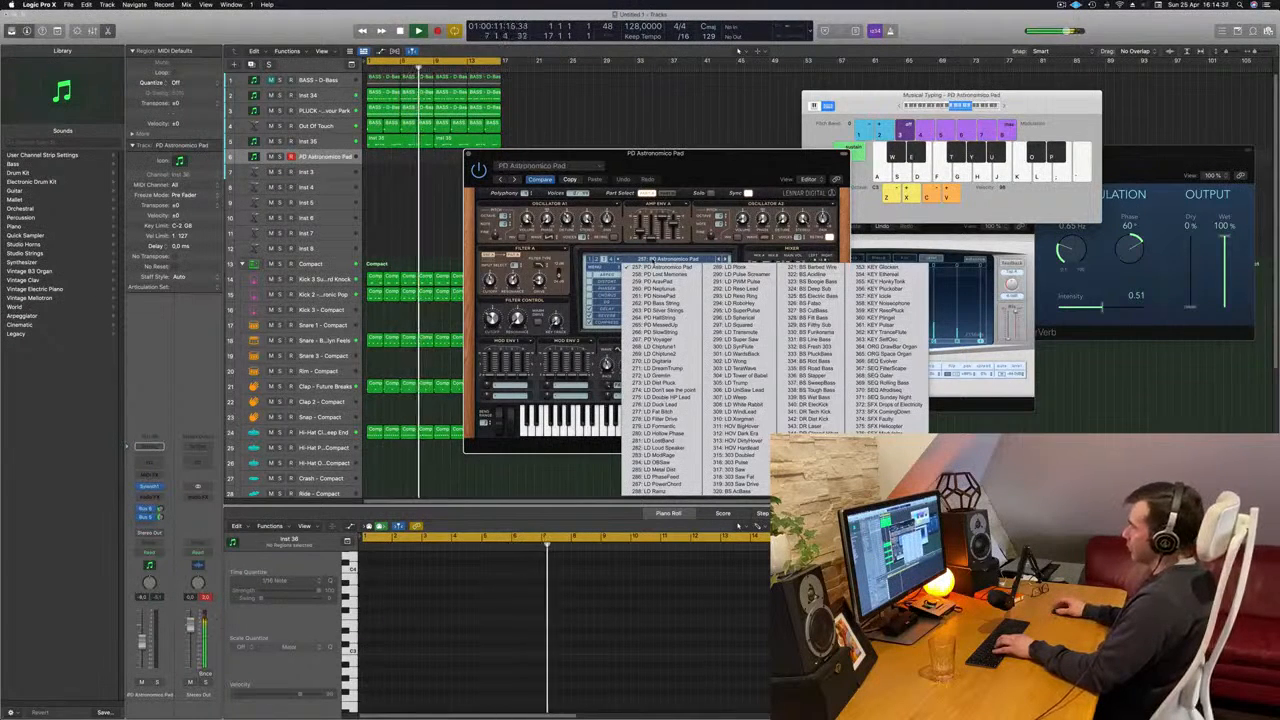
left_click(597, 259)
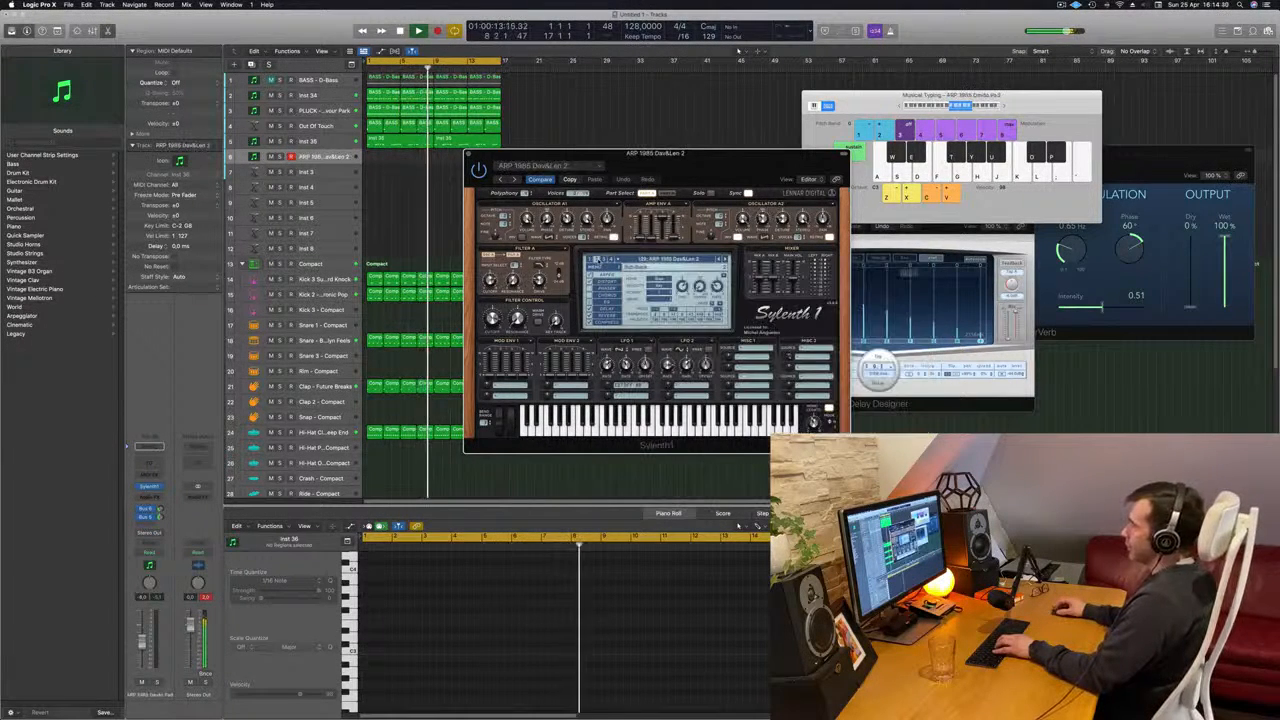
left_click(652, 260)
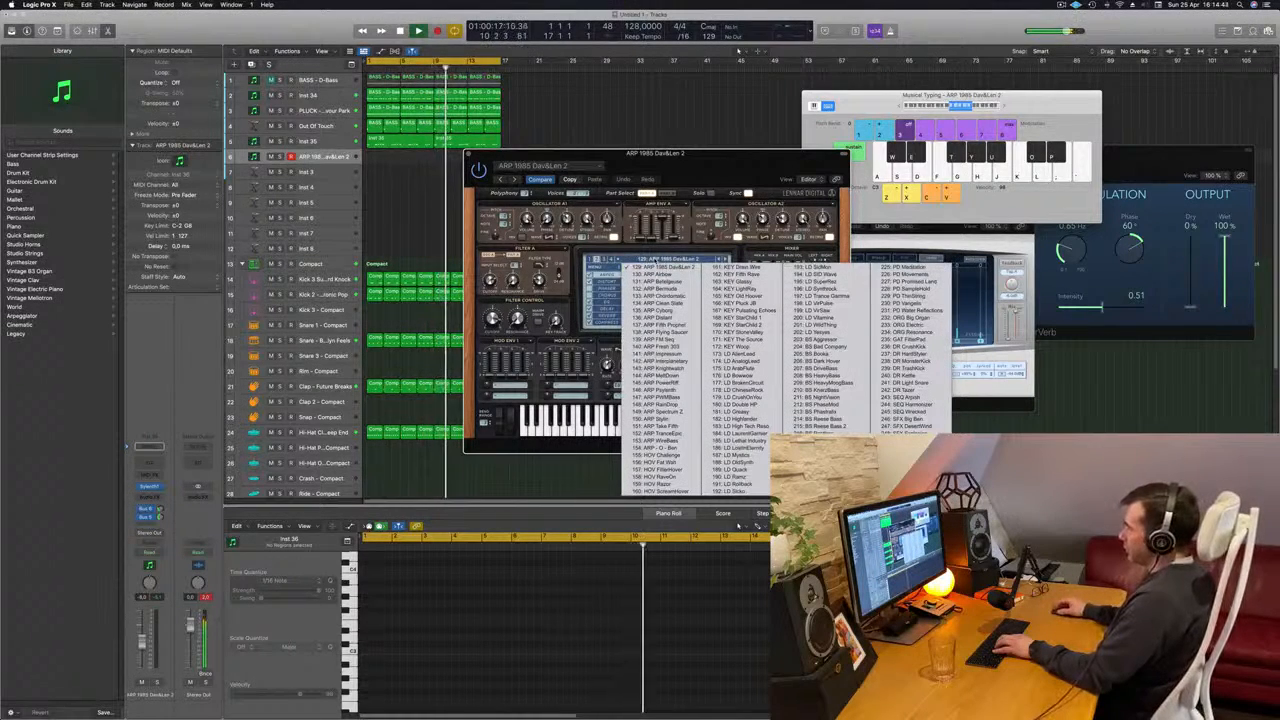
left_click(591, 259)
left_click(652, 260)
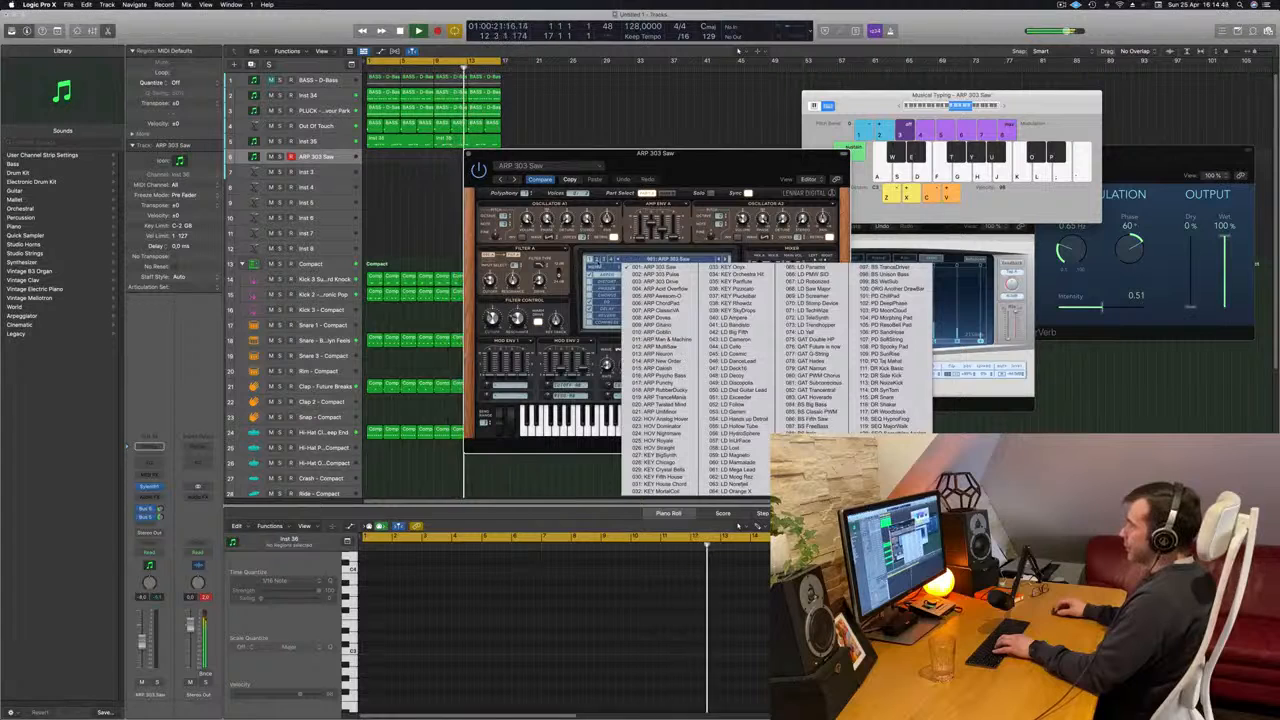
- Load another installed factory sound bank in Sylenth1 and choose its PAD - Air Pad preset
left_click(598, 268)
mouse_move(618, 285)
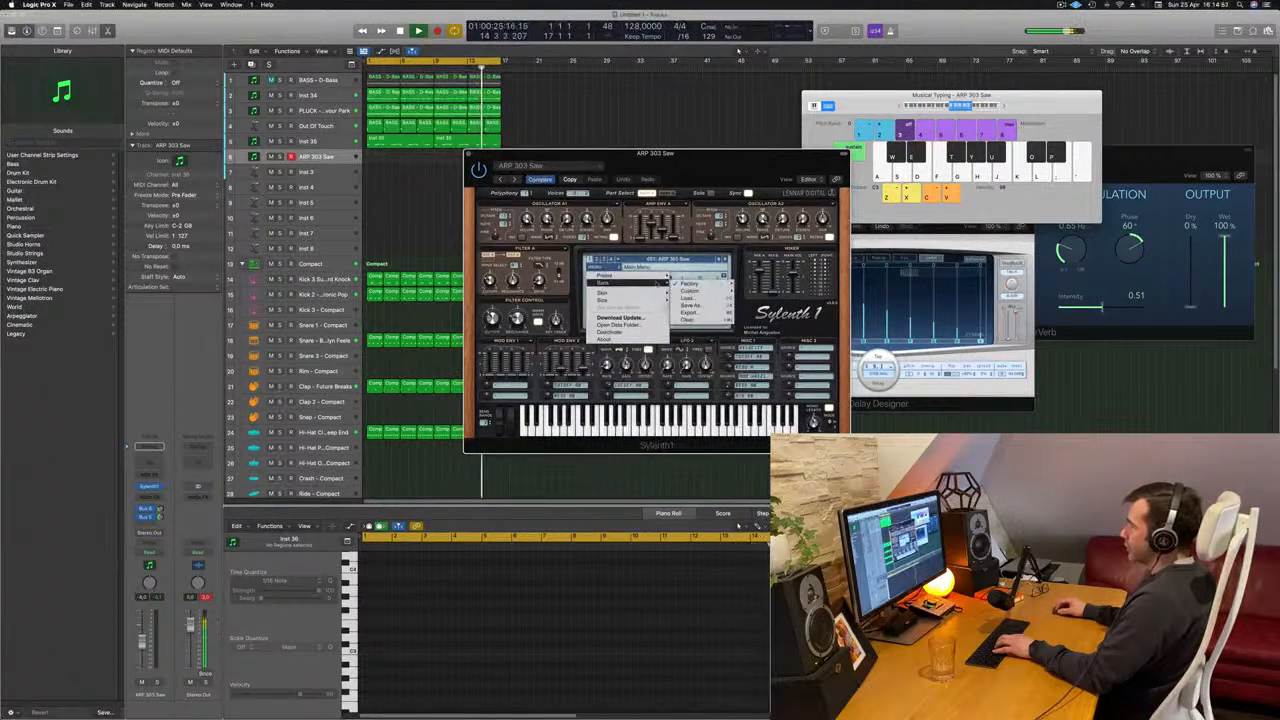
mouse_move(705, 284)
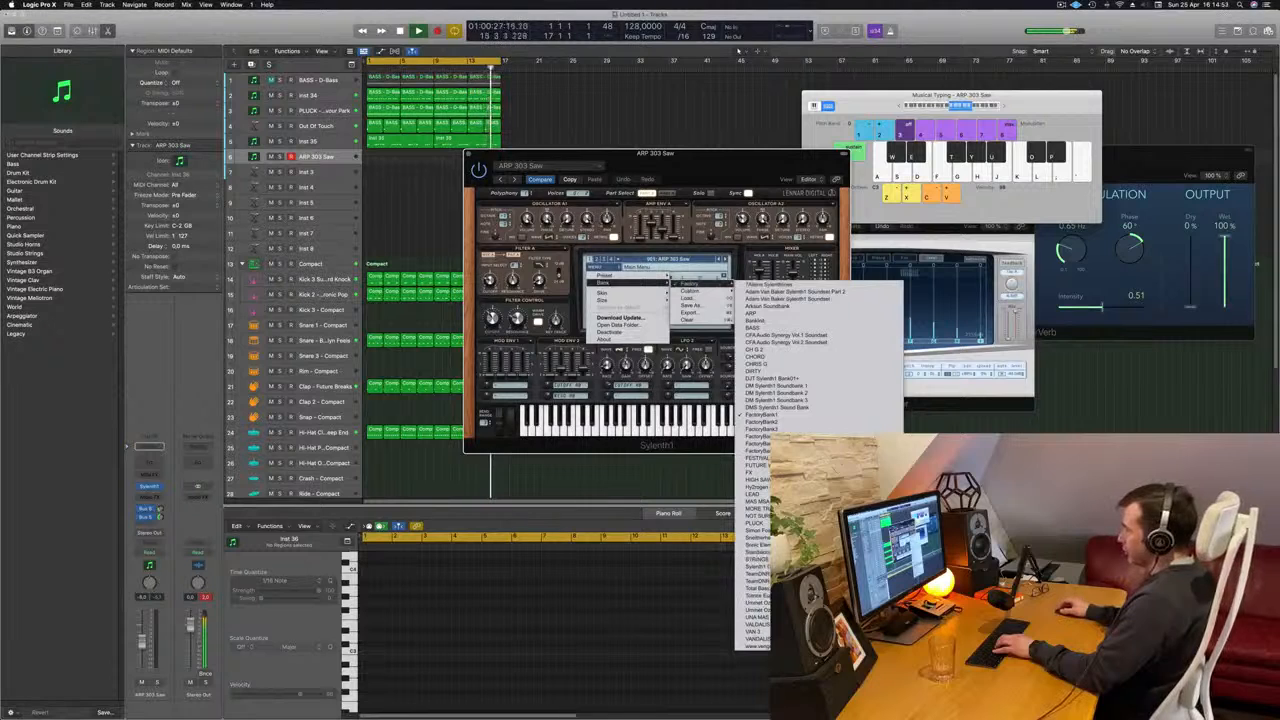
left_click(755, 566)
left_click(668, 259)
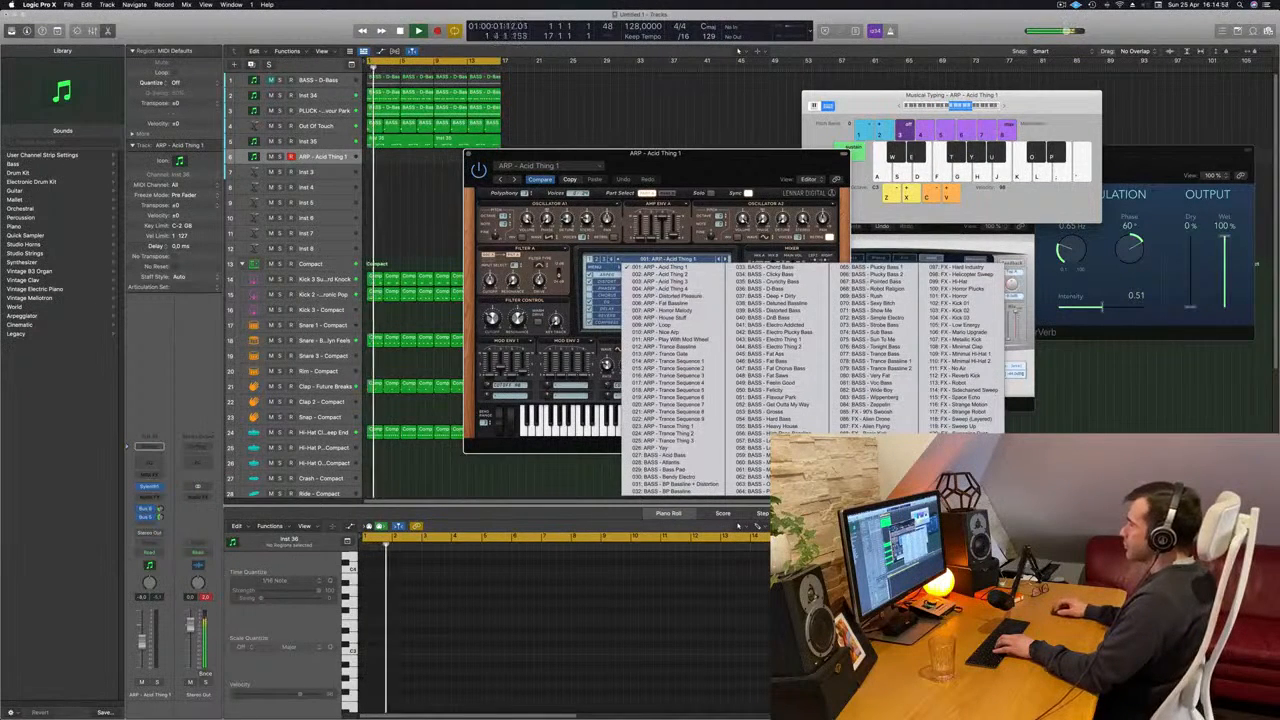
left_click(597, 260)
left_click(666, 259)
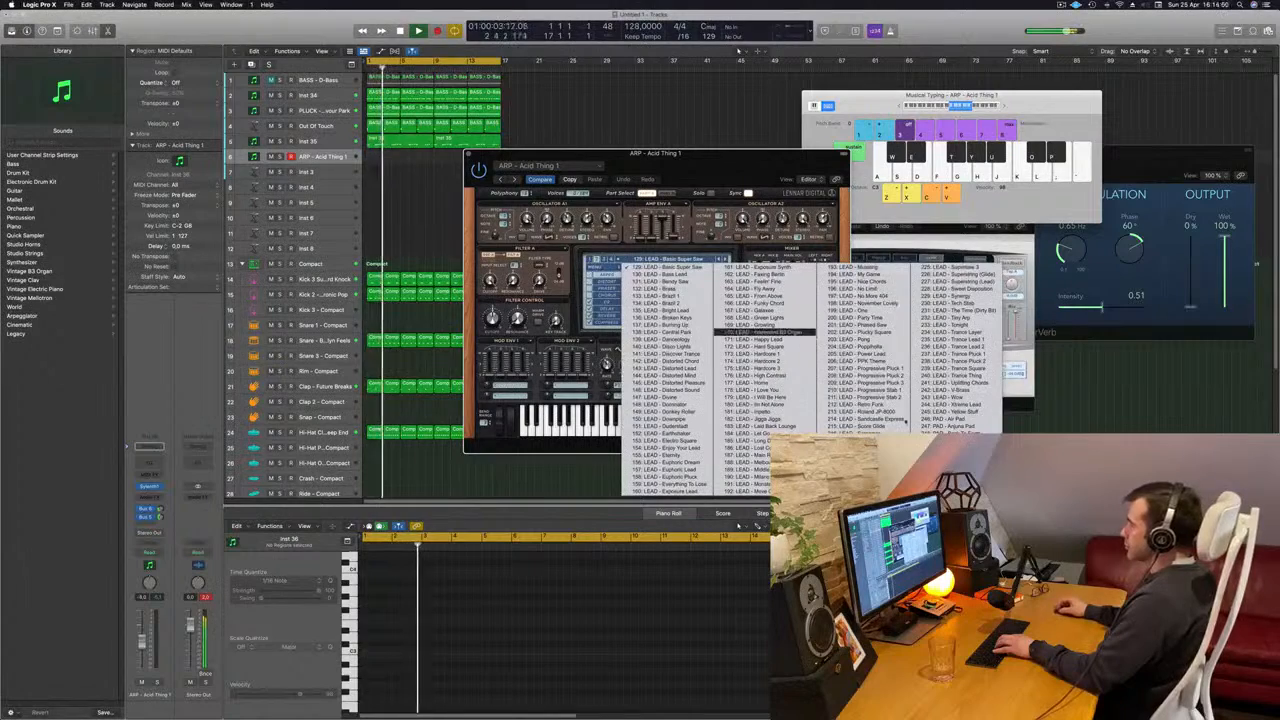
left_click(951, 419)
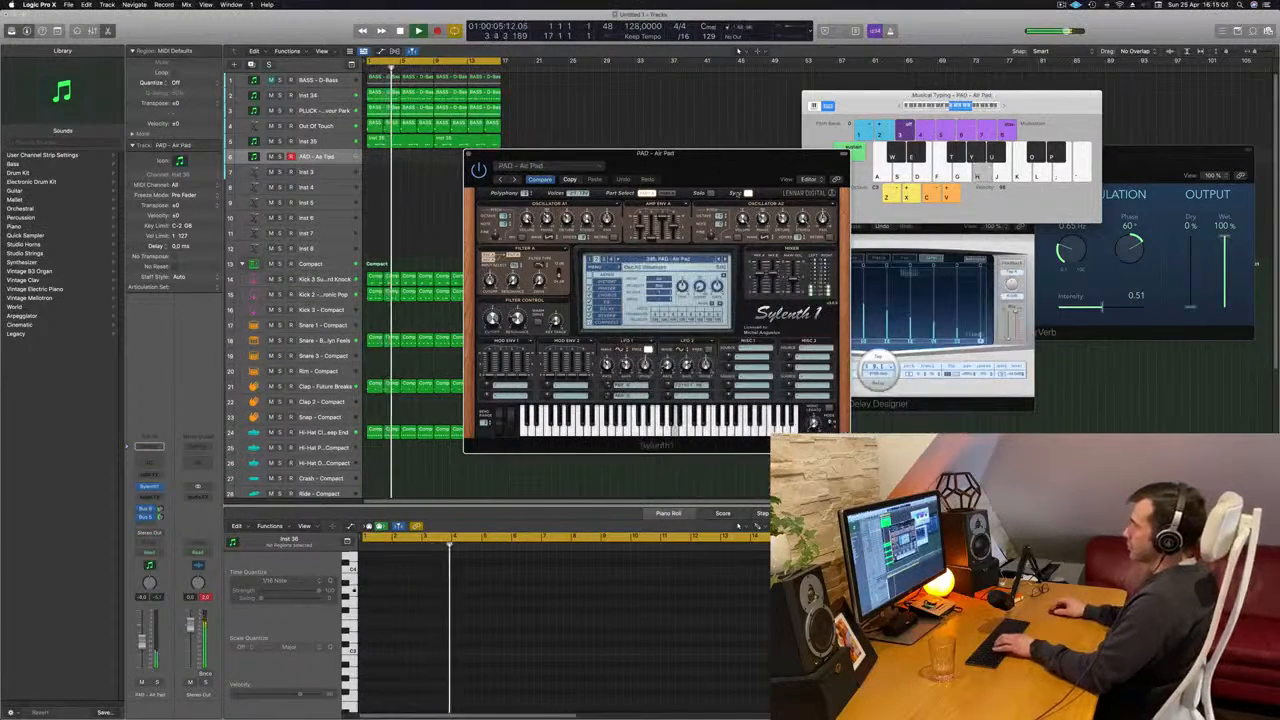
- Lower the pad track's volume to about -12 dB and arrange the Sylenth1 and Musical Typing windows so both can be used
left_click_drag(735, 170, 791, 161)
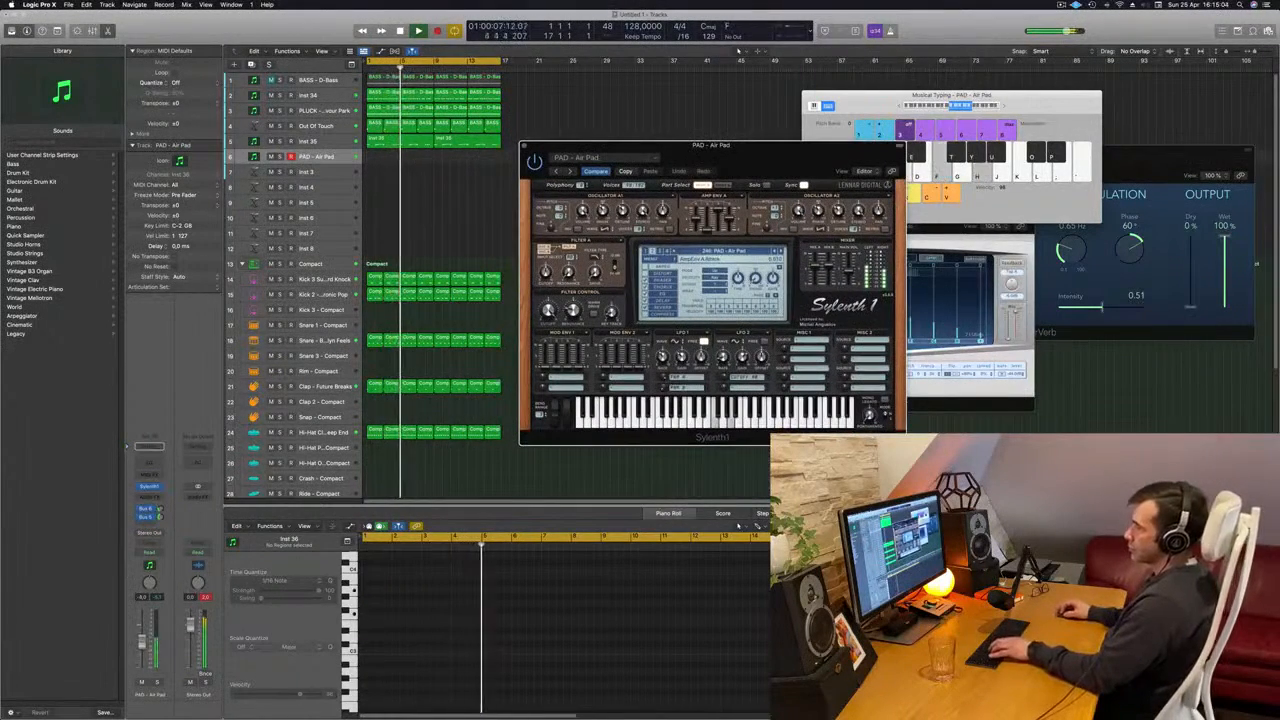
left_click_drag(144, 644, 142, 653)
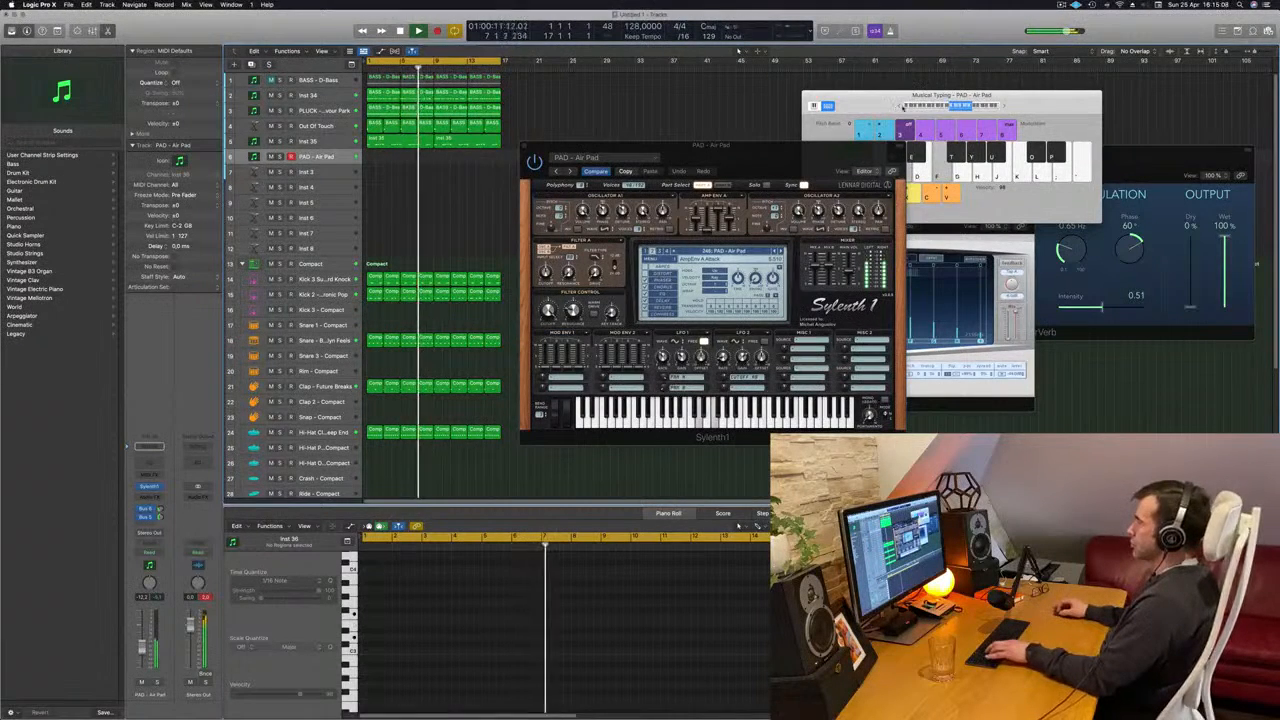
left_click(900, 106)
left_click_drag(902, 107, 988, 79)
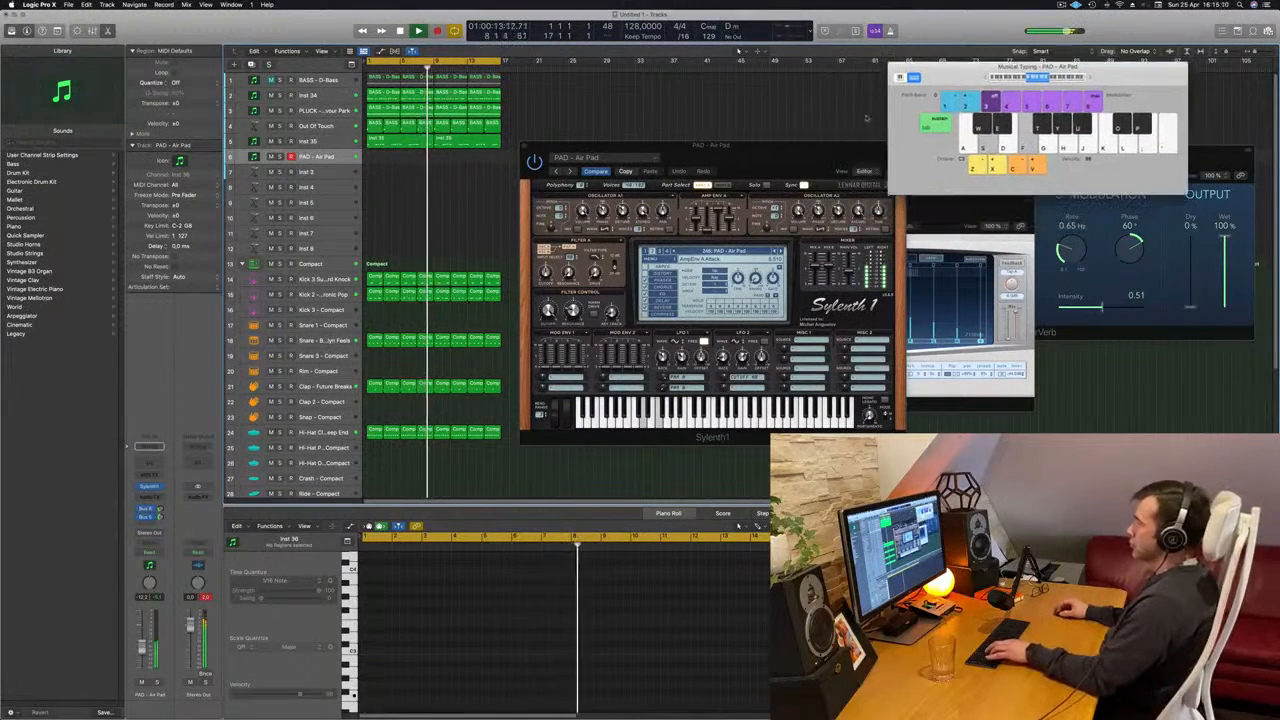
left_click_drag(798, 155, 762, 153)
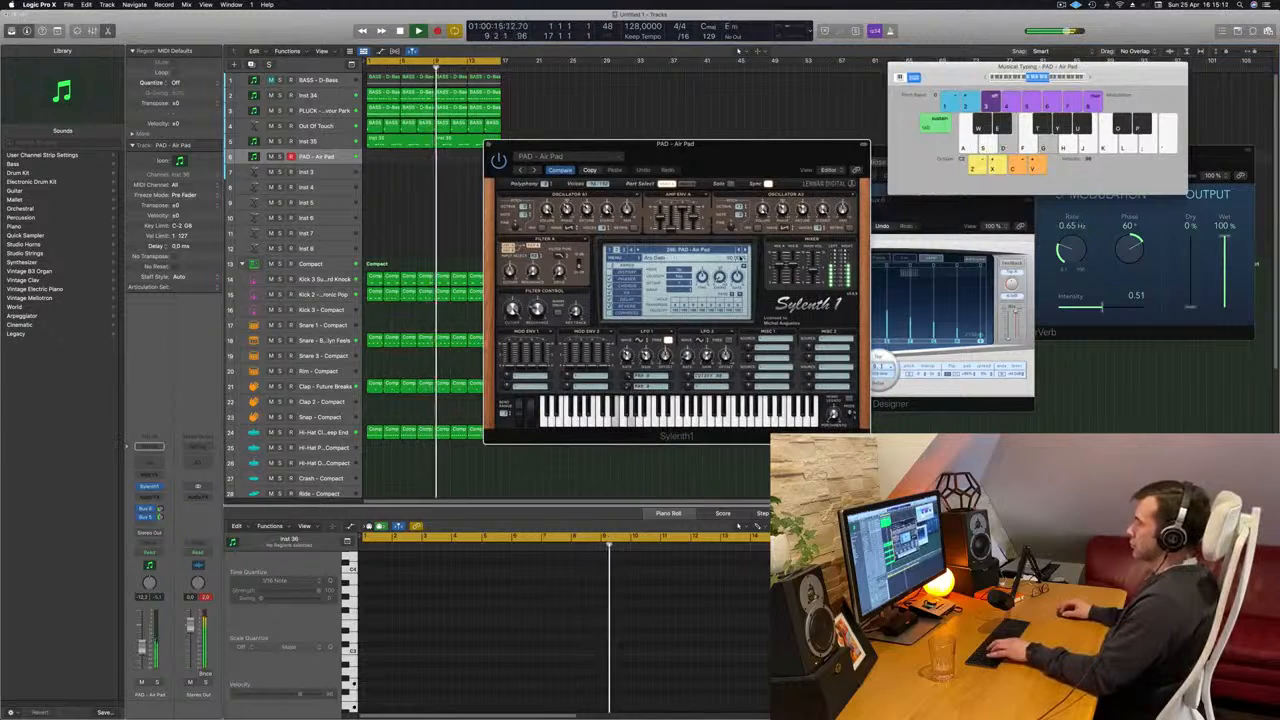
- Advance through the PAD presets from Air Pad to PAD - Deep Psychosis, and solo the track briefly to judge the sound
left_click(745, 251)
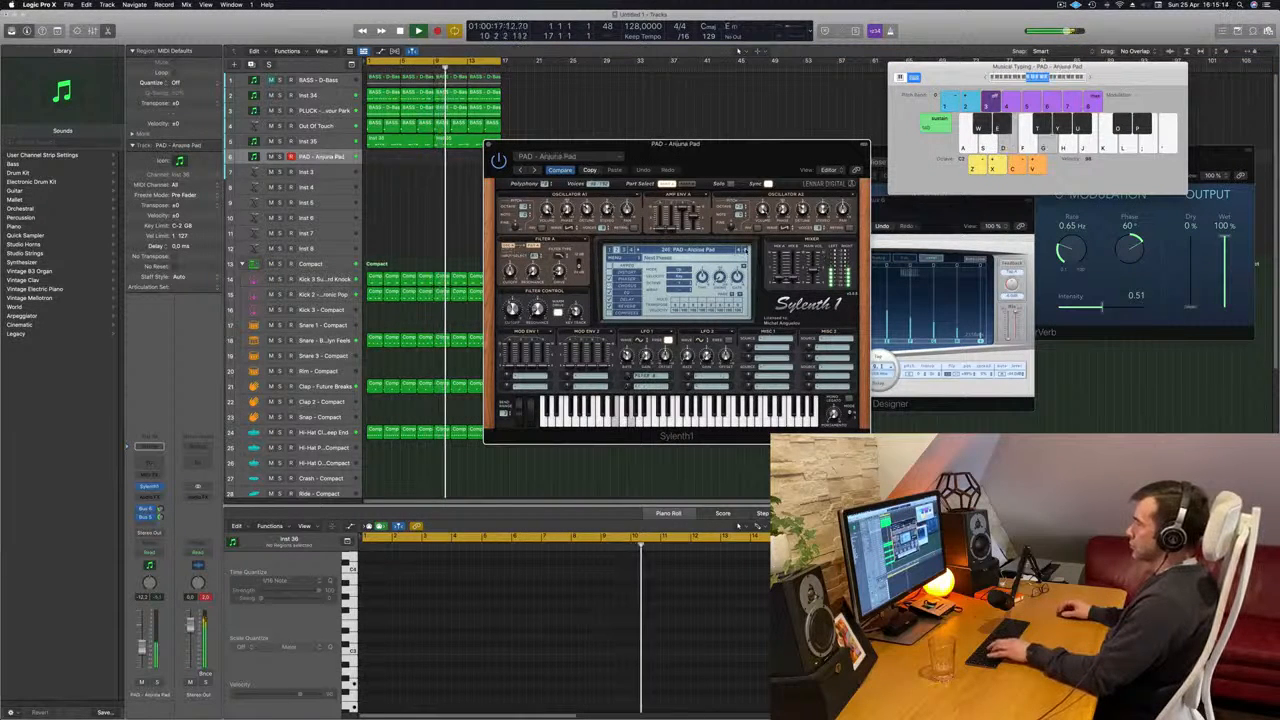
left_click(745, 251)
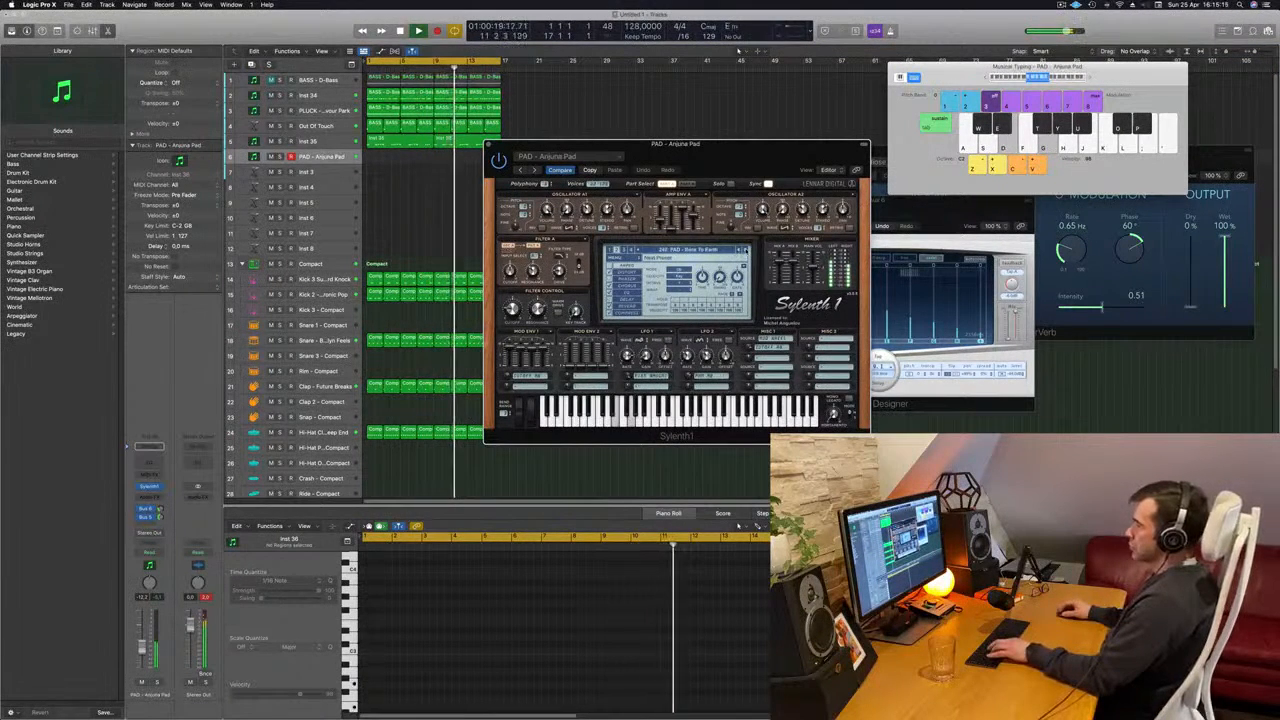
left_click(745, 251)
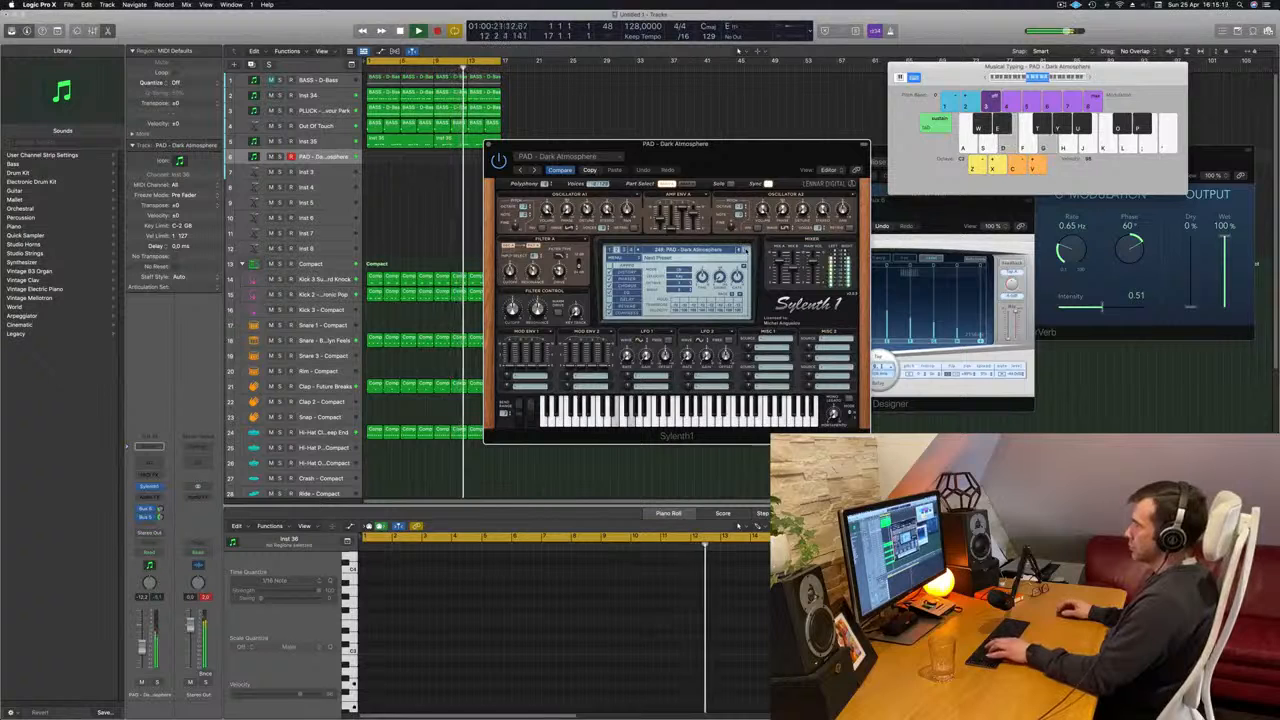
left_click(745, 251)
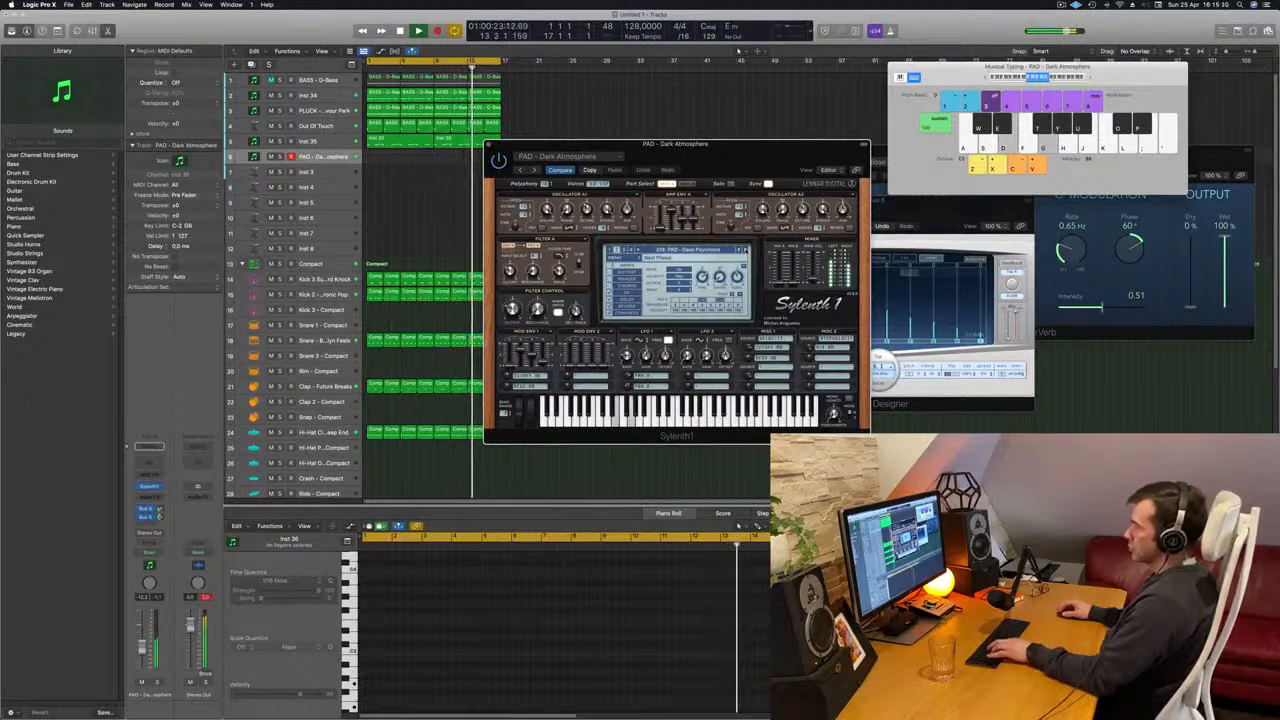
left_click(745, 251)
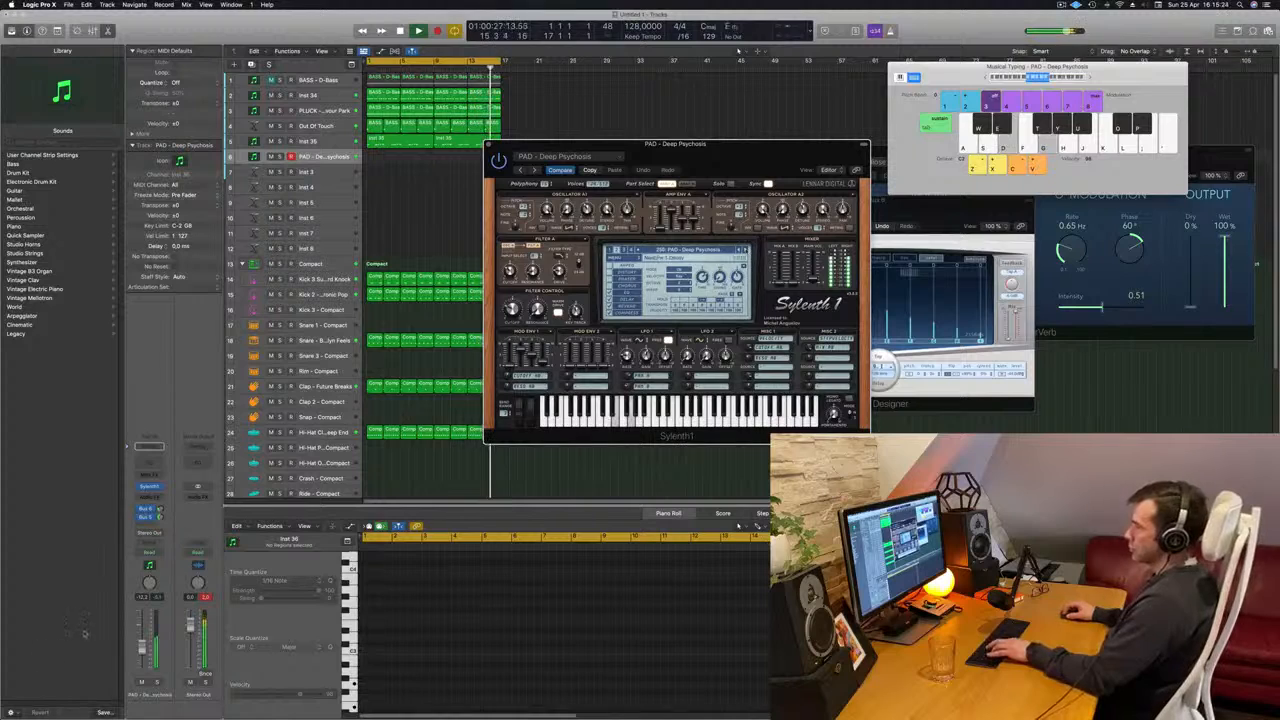
left_click(157, 683)
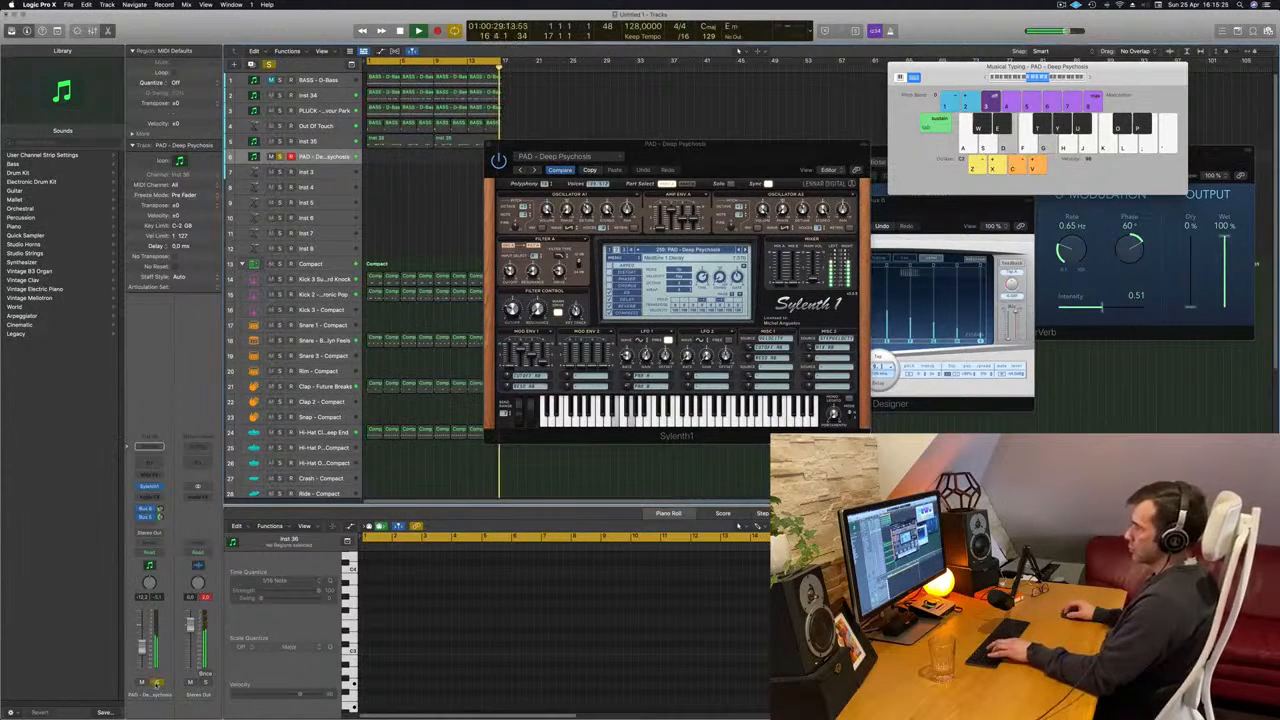
left_click(157, 684)
- Record a sustained two-note chord on the Deep Psychosis track and shift both notes to start exactly at bar 5
left_click_drag(822, 165, 912, 255)
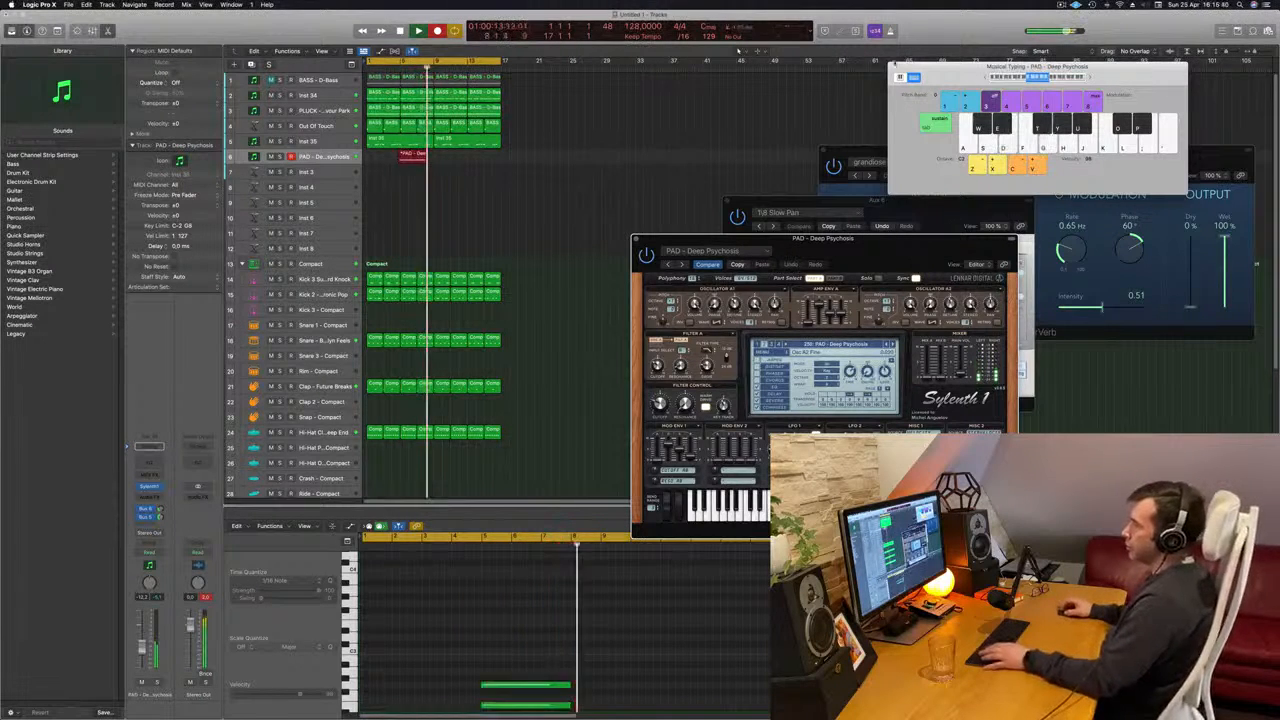
key("space")
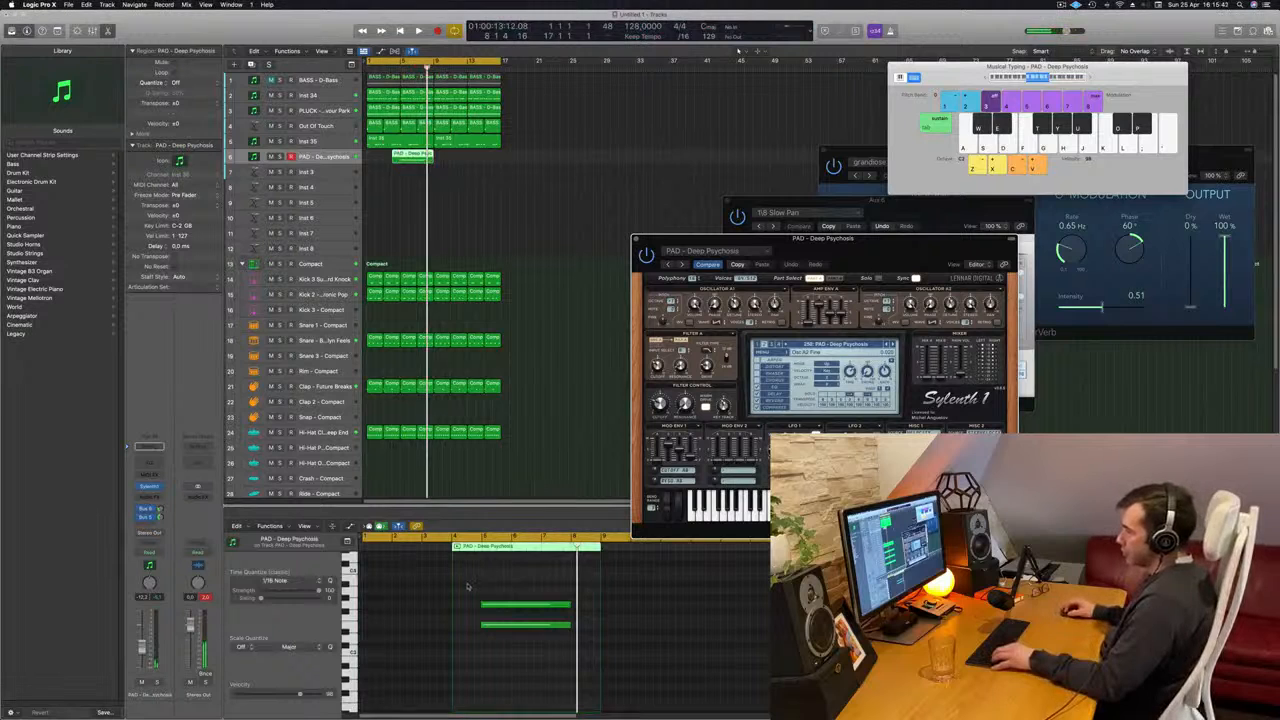
left_click_drag(545, 658, 477, 588)
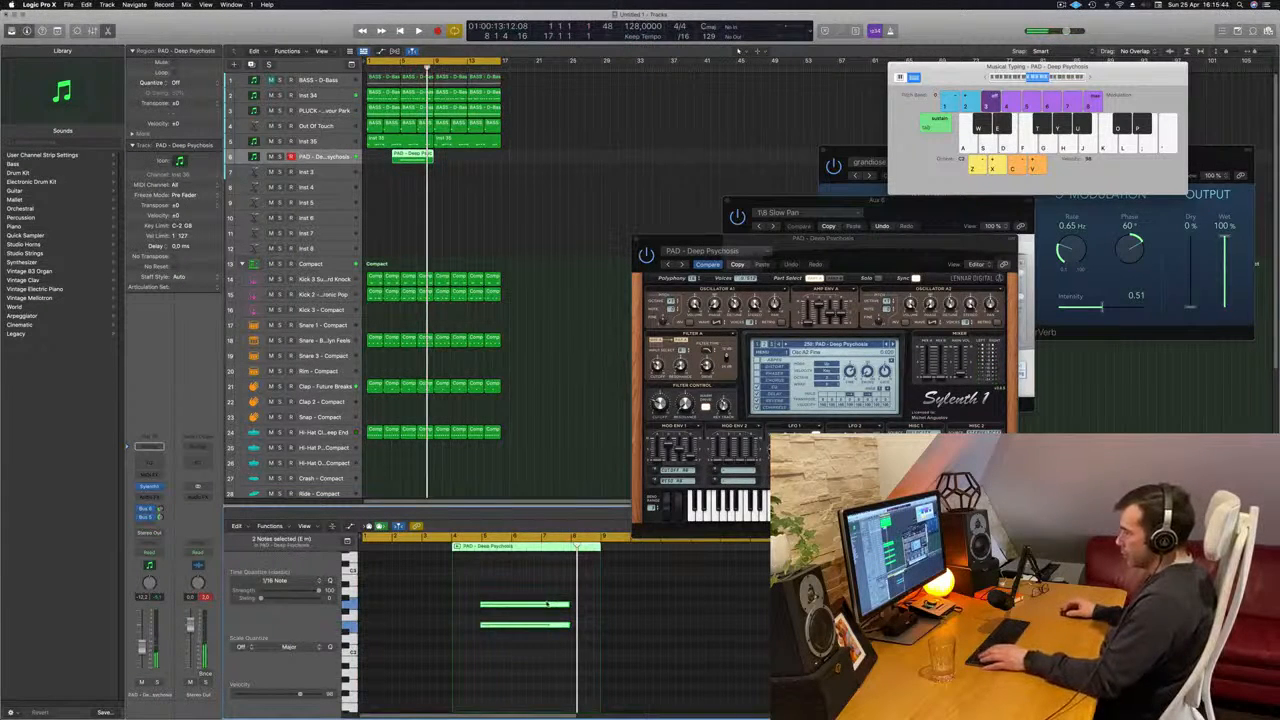
key("z")
scroll(471, 601, "left", 5)
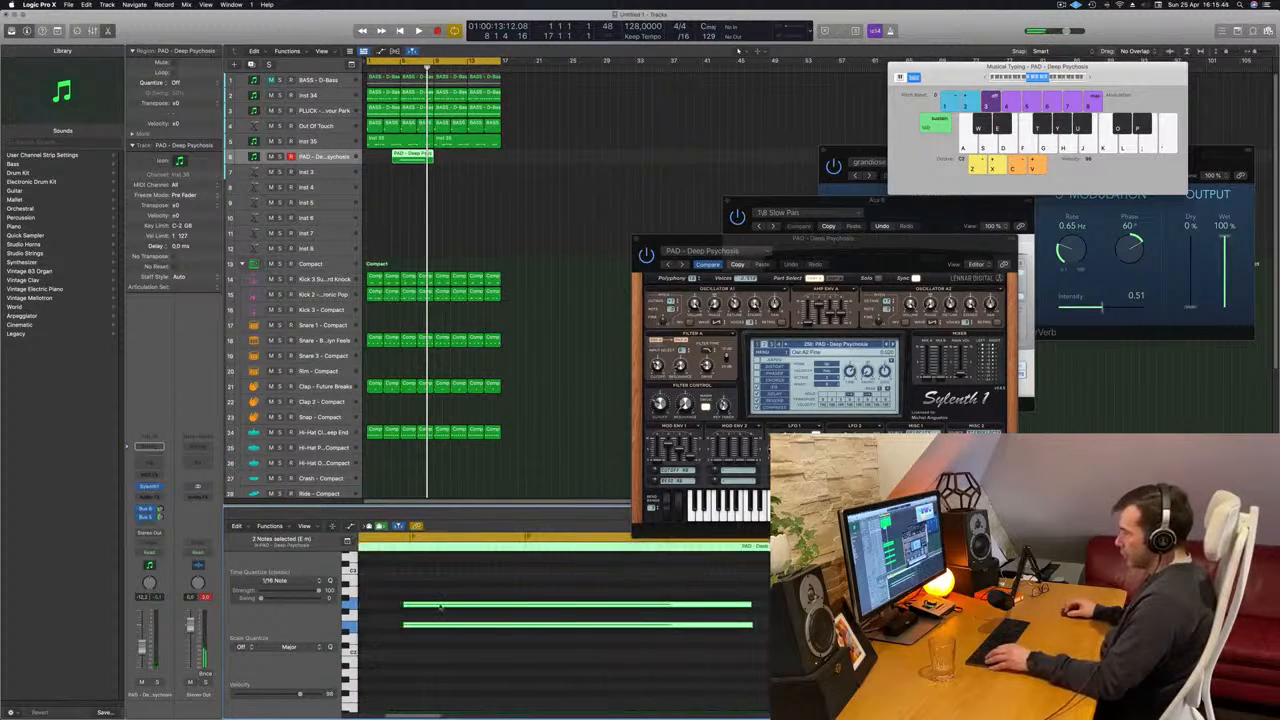
left_click_drag(442, 606, 445, 608)
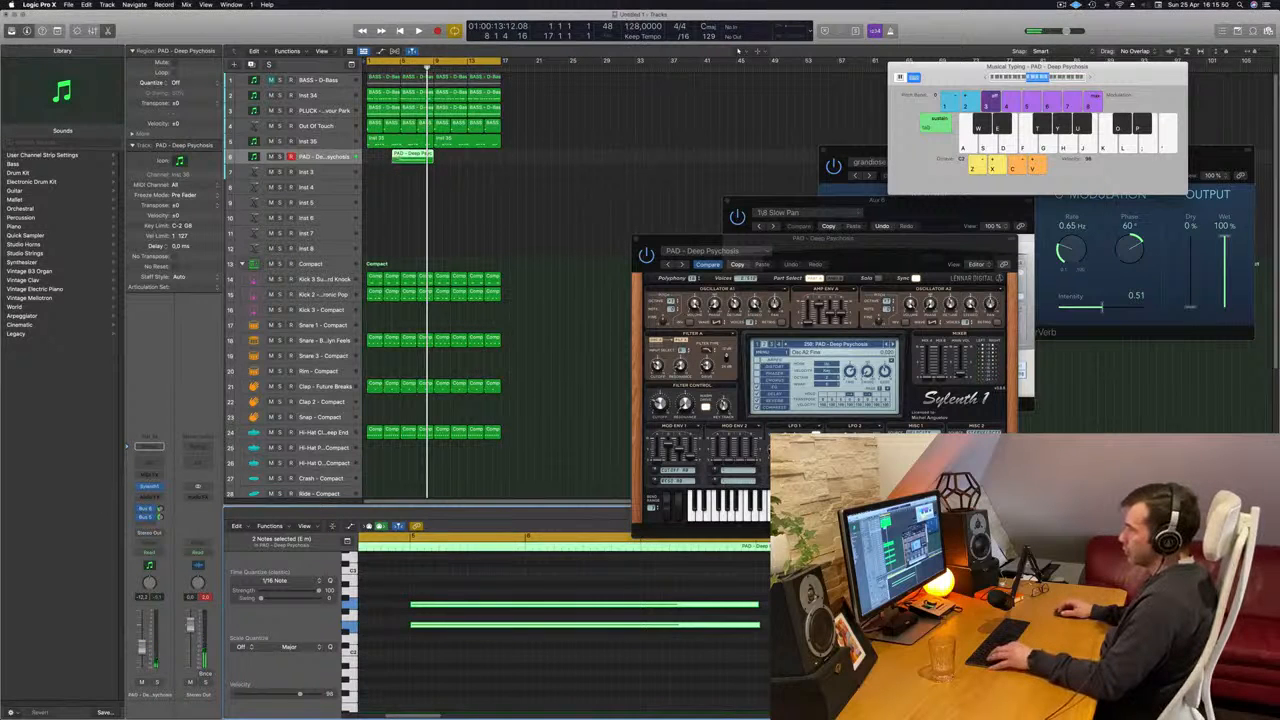
- Remove the empty bar before the notes from the recorded pad region and move the region to bar 1
double_click(400, 157, "super")
left_click(396, 156)
key("Delete")
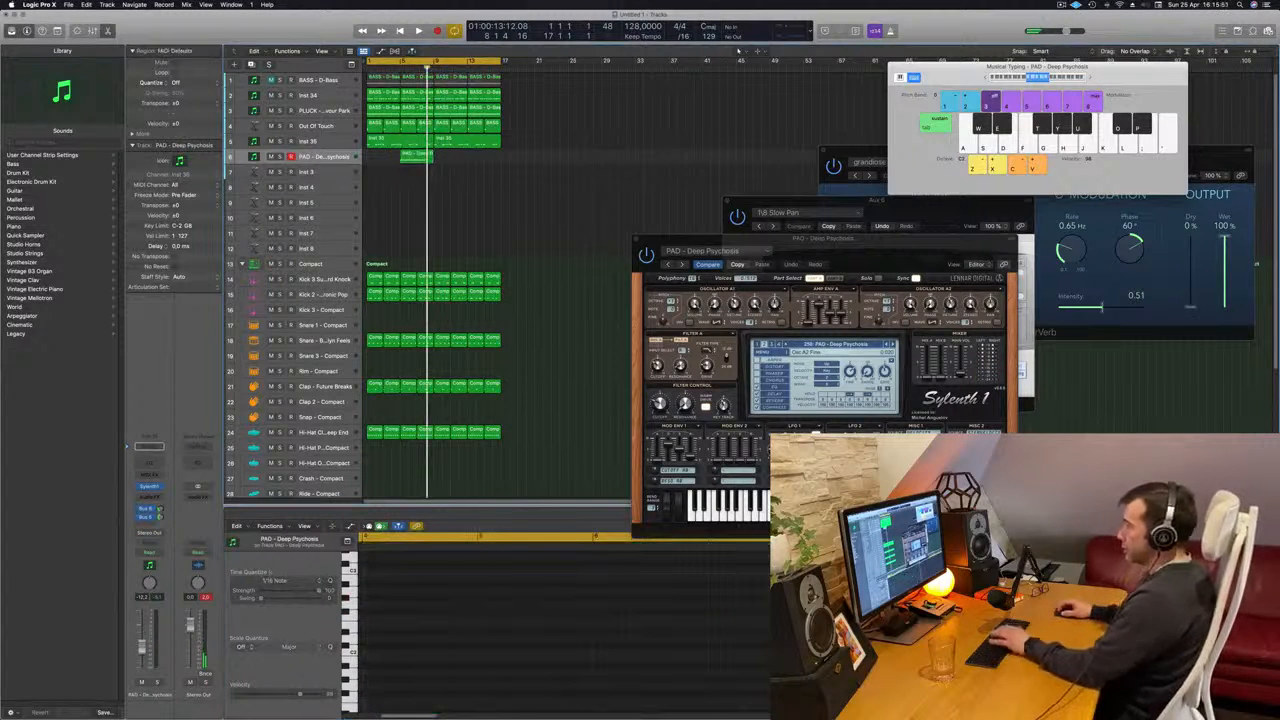
left_click_drag(417, 158, 384, 158)
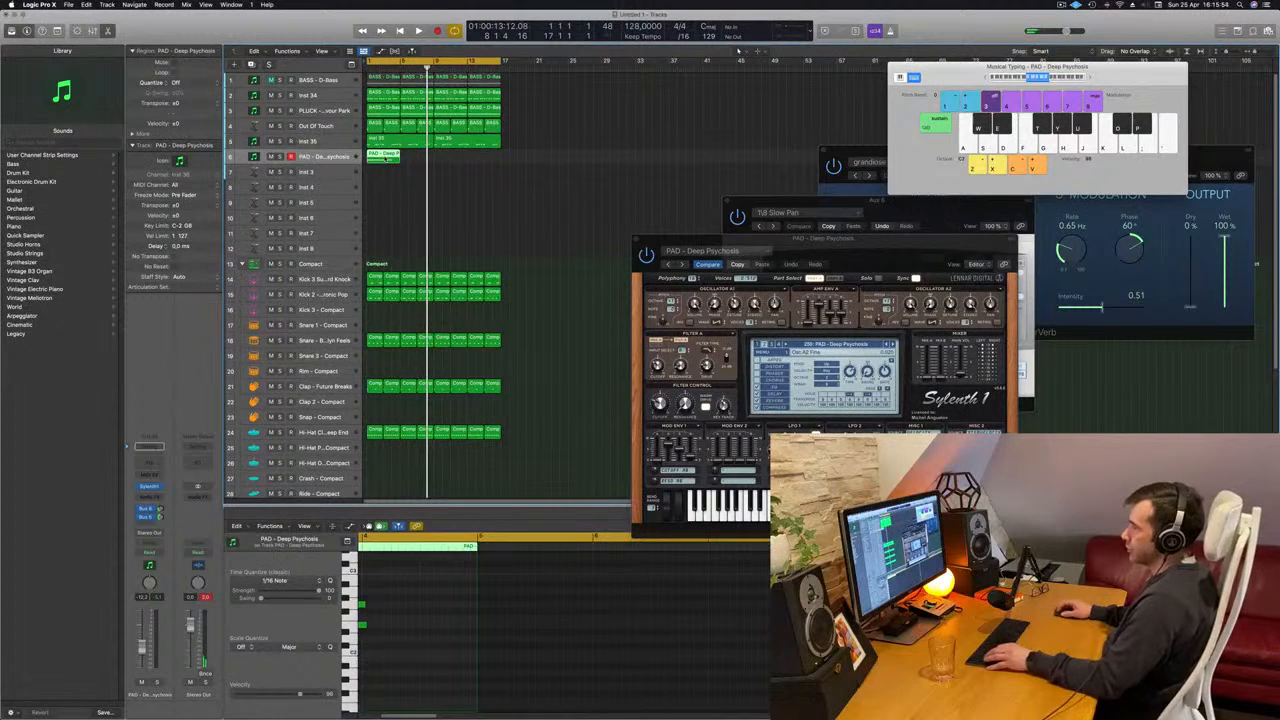
- Extend both pad notes to the end of the region and play the track from the start
left_click_drag(410, 594, 476, 608)
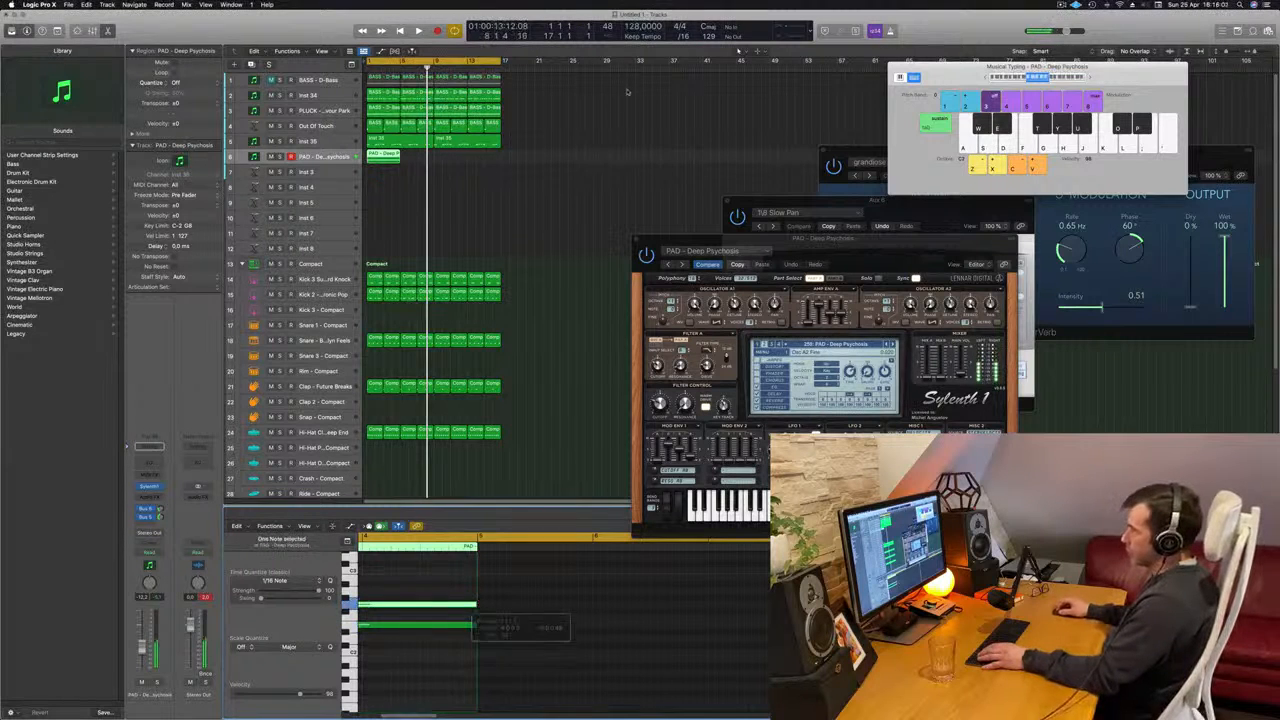
left_click(549, 200)
key("space")
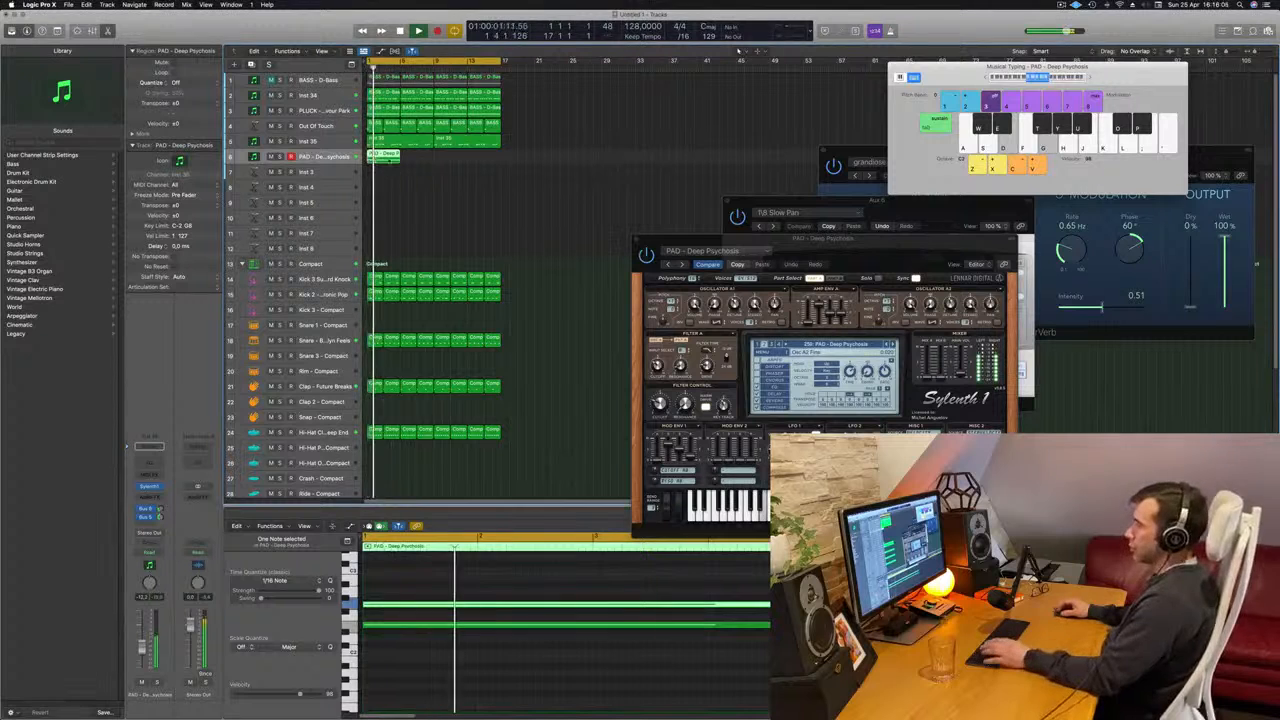
- Replace the recorded pad region with a copy of the first Out Of Touch region at bar 1 on the Deep Psychosis track
left_click(426, 200)
left_click(373, 125)
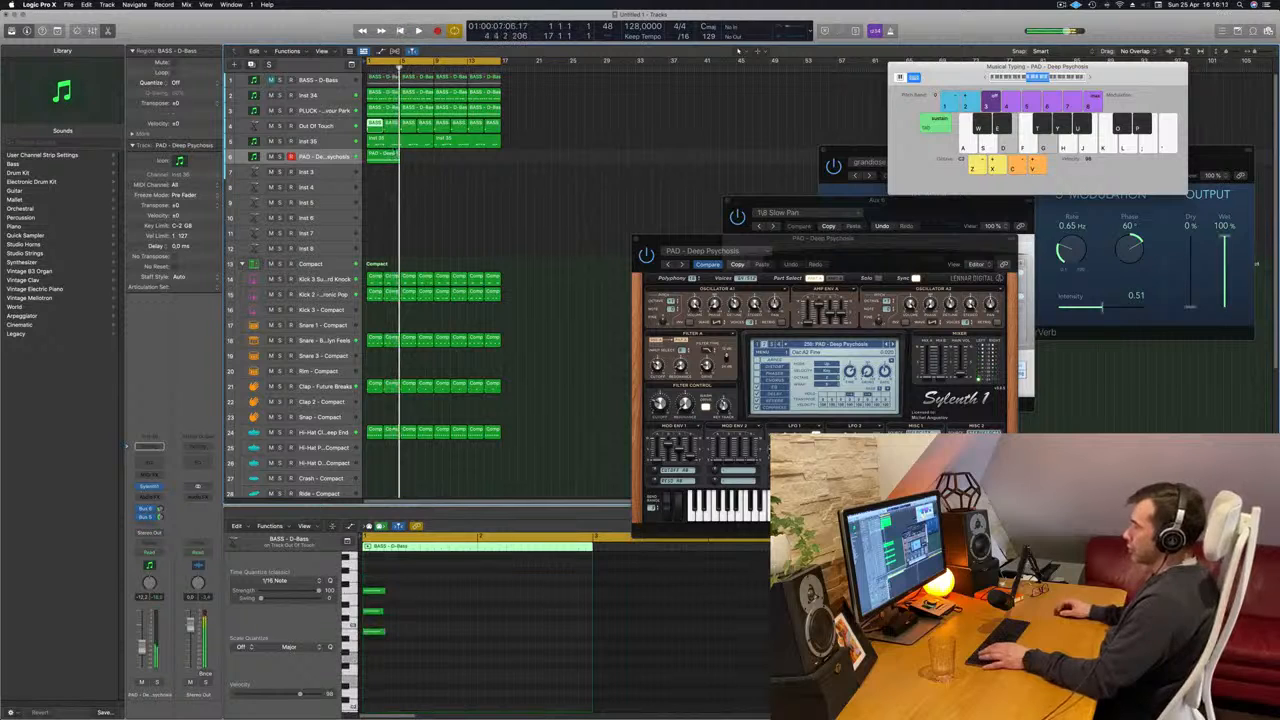
left_click(386, 153)
left_click(376, 125)
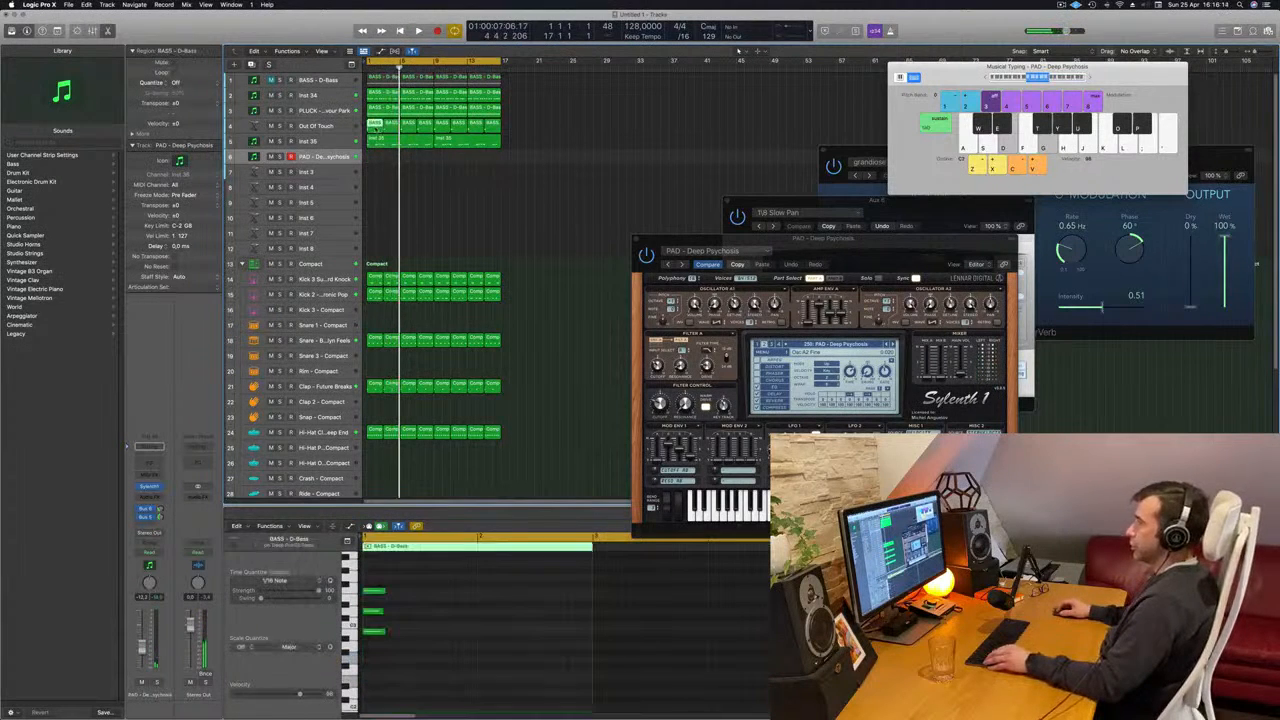
left_click_drag(376, 126, 375, 158)
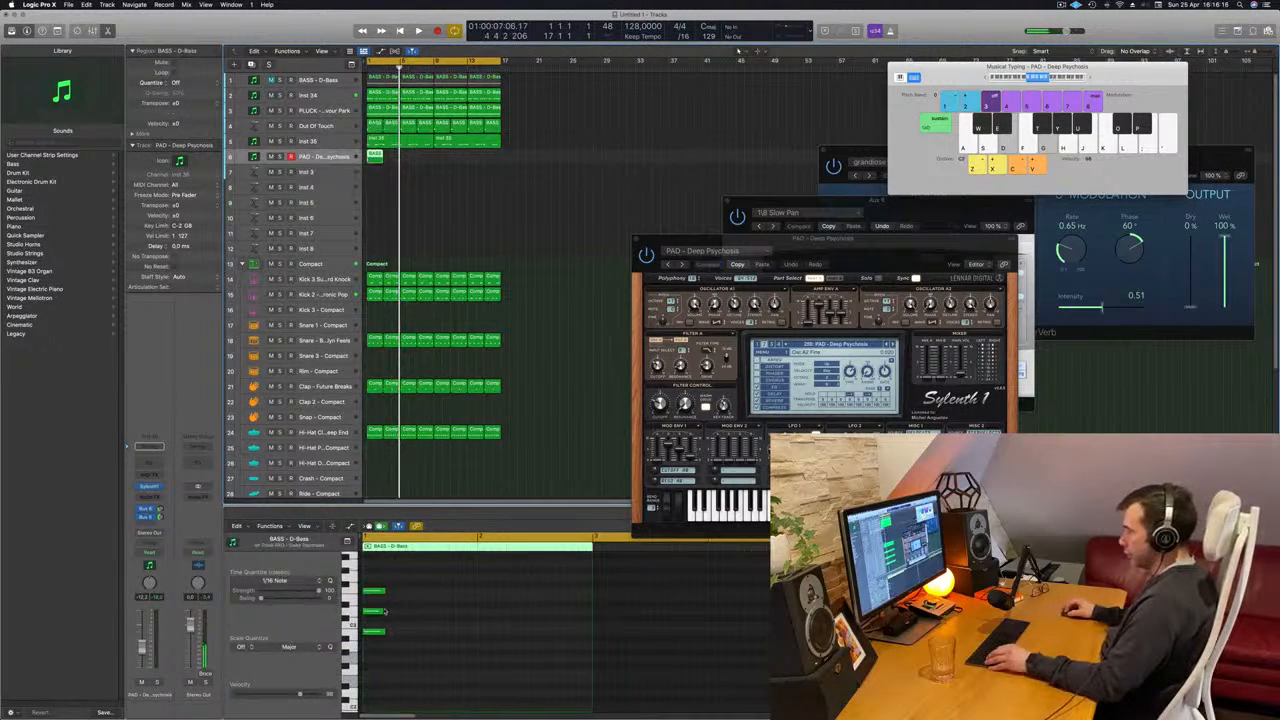
- Extend all three notes of the first pad region to the region's end, transpose them down one octave and play from the start
left_click_drag(381, 612, 385, 591)
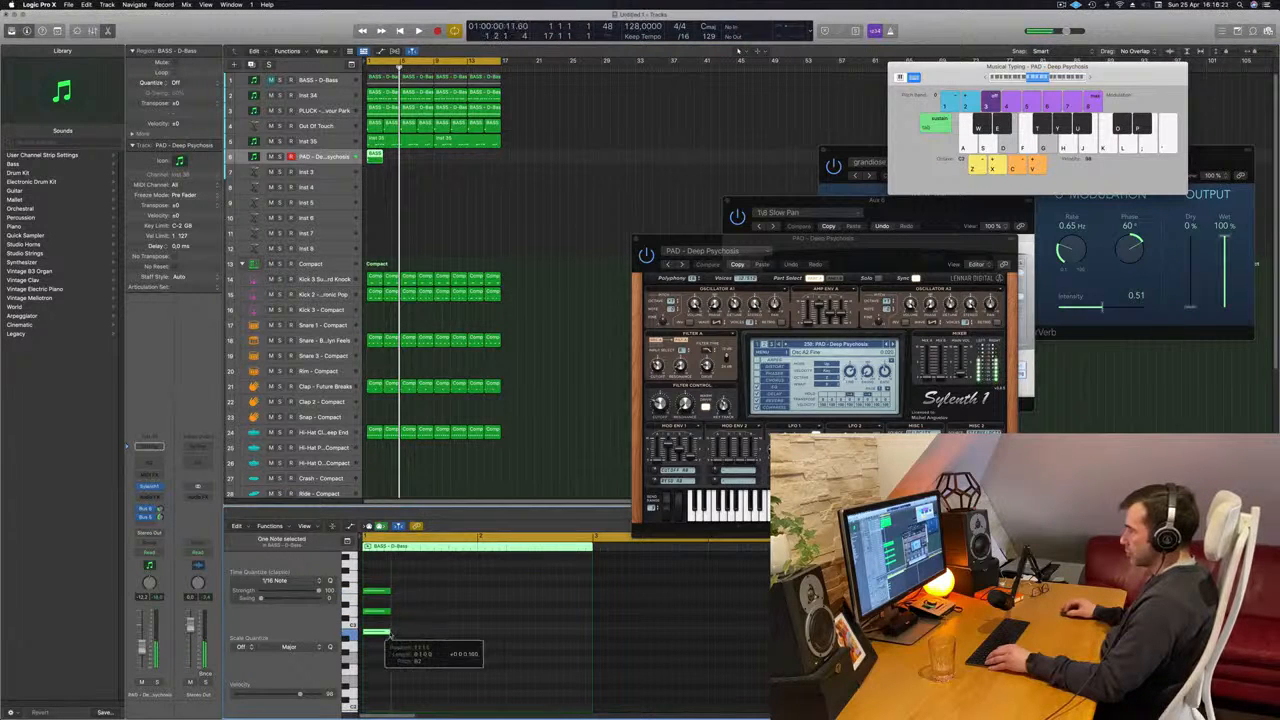
left_click_drag(389, 590, 571, 597)
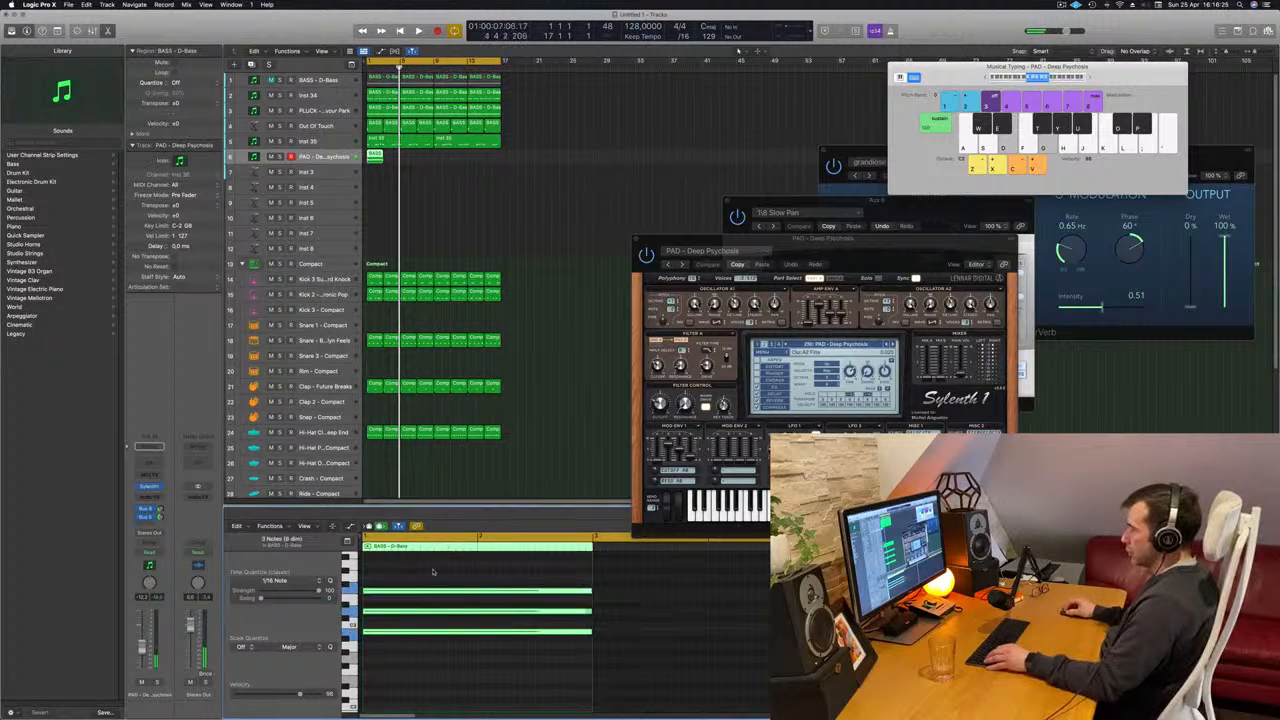
key("alt+shift+Down")
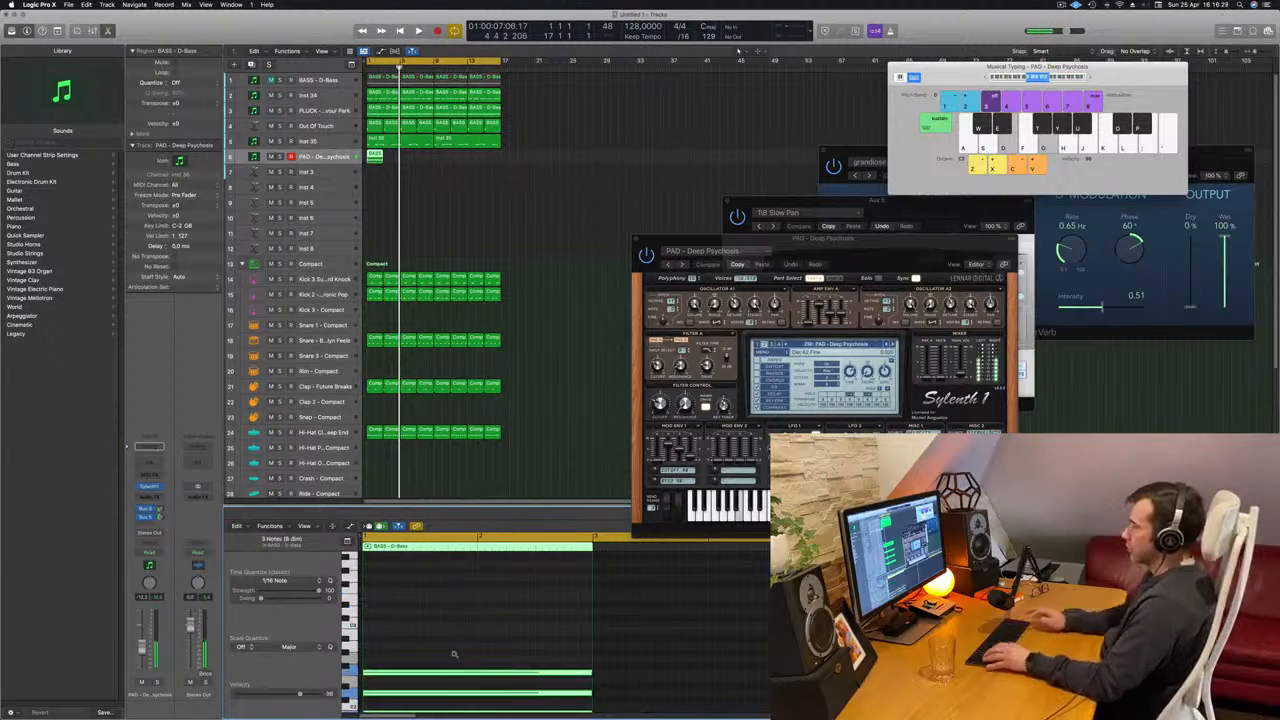
key("space")
left_click_drag(697, 239, 783, 217)
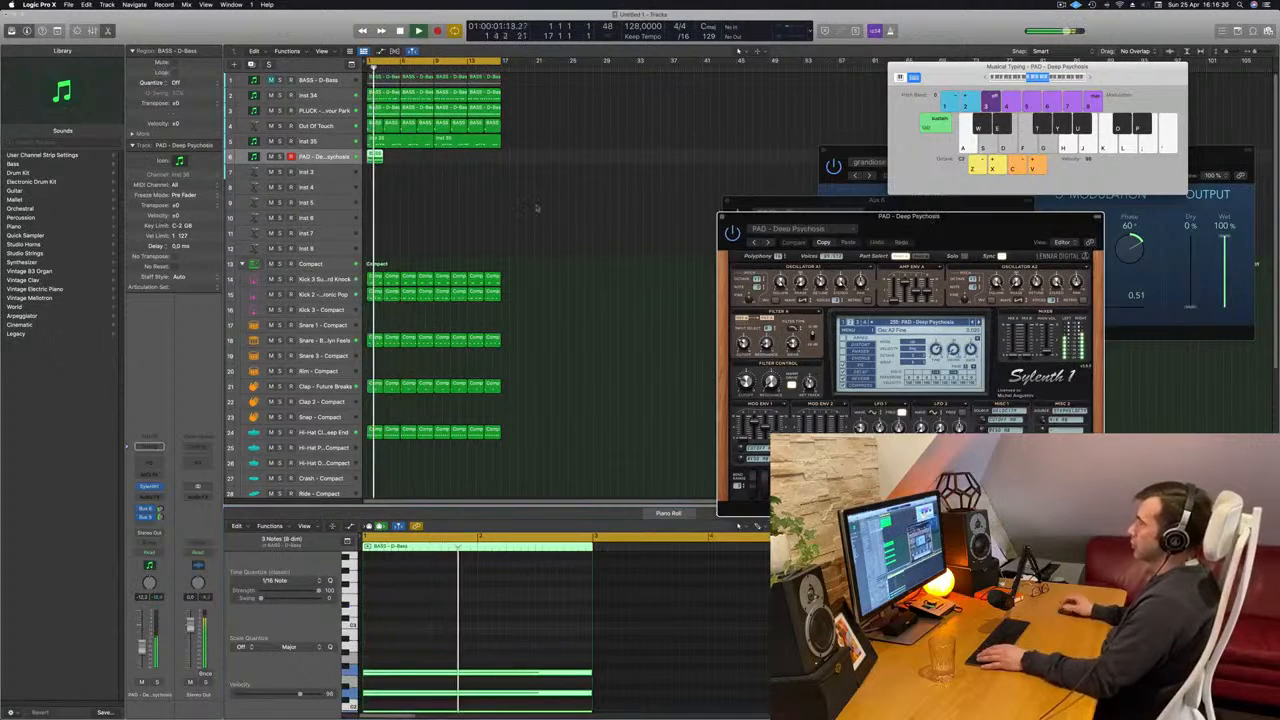
key("Return")
- Place the second Out Of Touch chord region at bar 3 on the Deep Psychosis track and extend its three notes to the region's end
left_click_drag(376, 157, 393, 159)
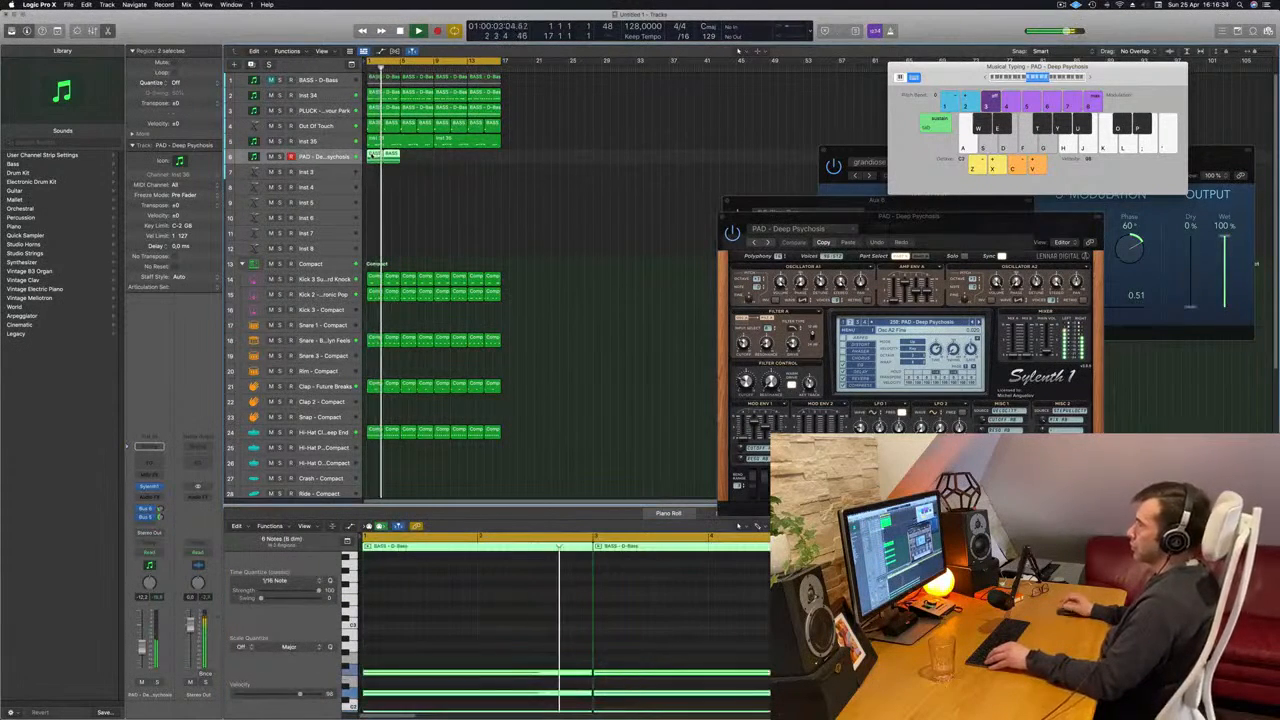
mouse_move(373, 155)
left_mouse_down()
mouse_move(426, 158)
mouse_move(390, 154)
mouse_move(391, 128)
mouse_move(391, 158)
left_mouse_up()
key("Return")
key("Delete")
key("space")
left_click_drag(661, 598, 770, 659)
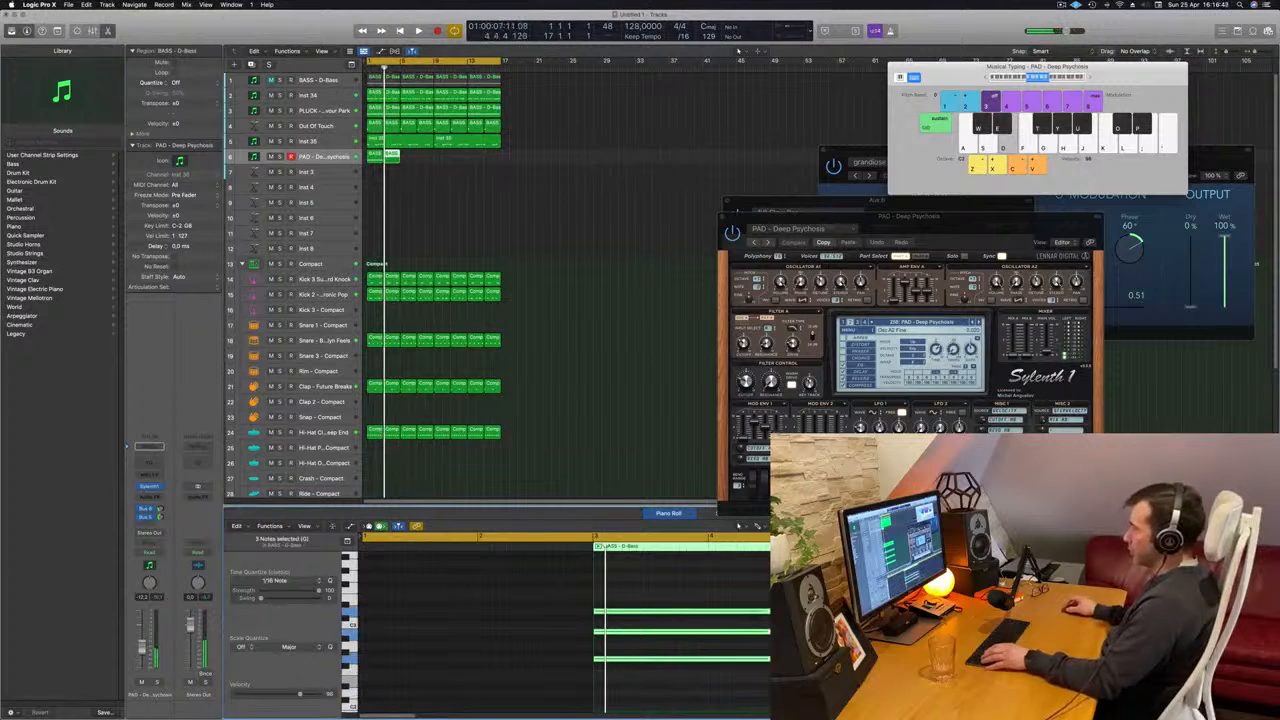
- Transpose the three notes of the second pad region down one octave and replay both regions from the start
key("space")
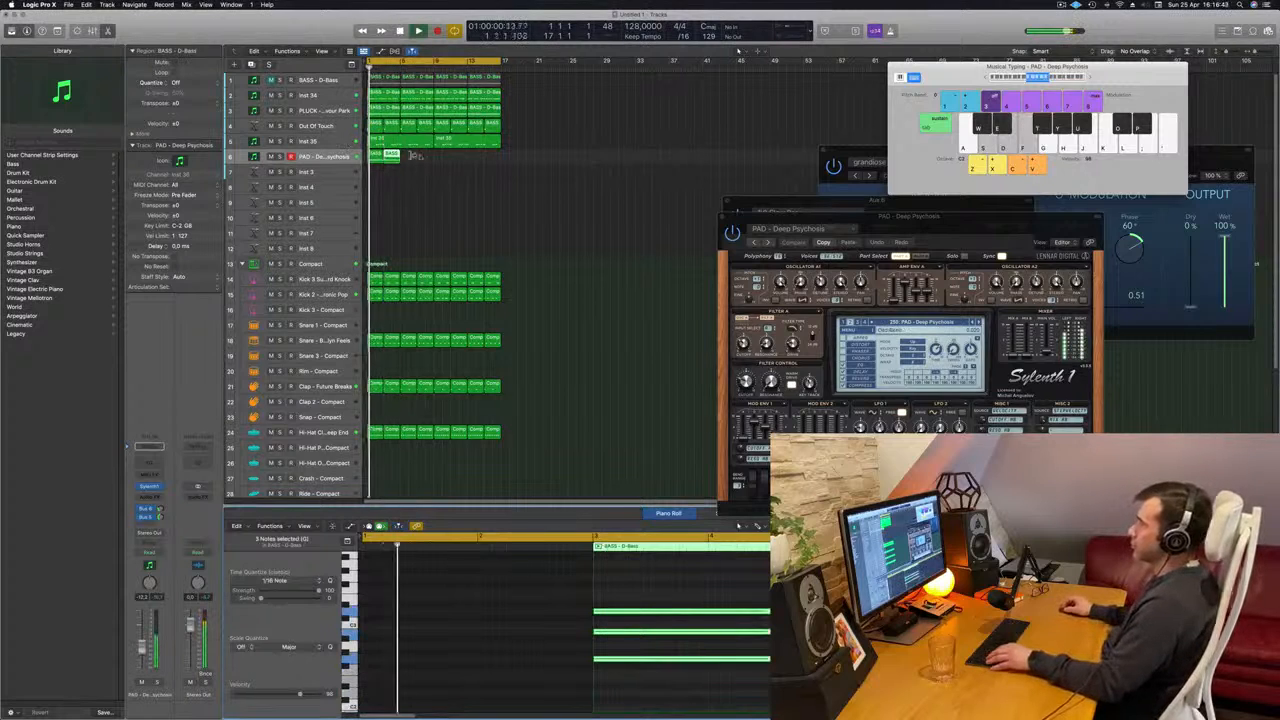
left_click_drag(434, 163, 378, 155)
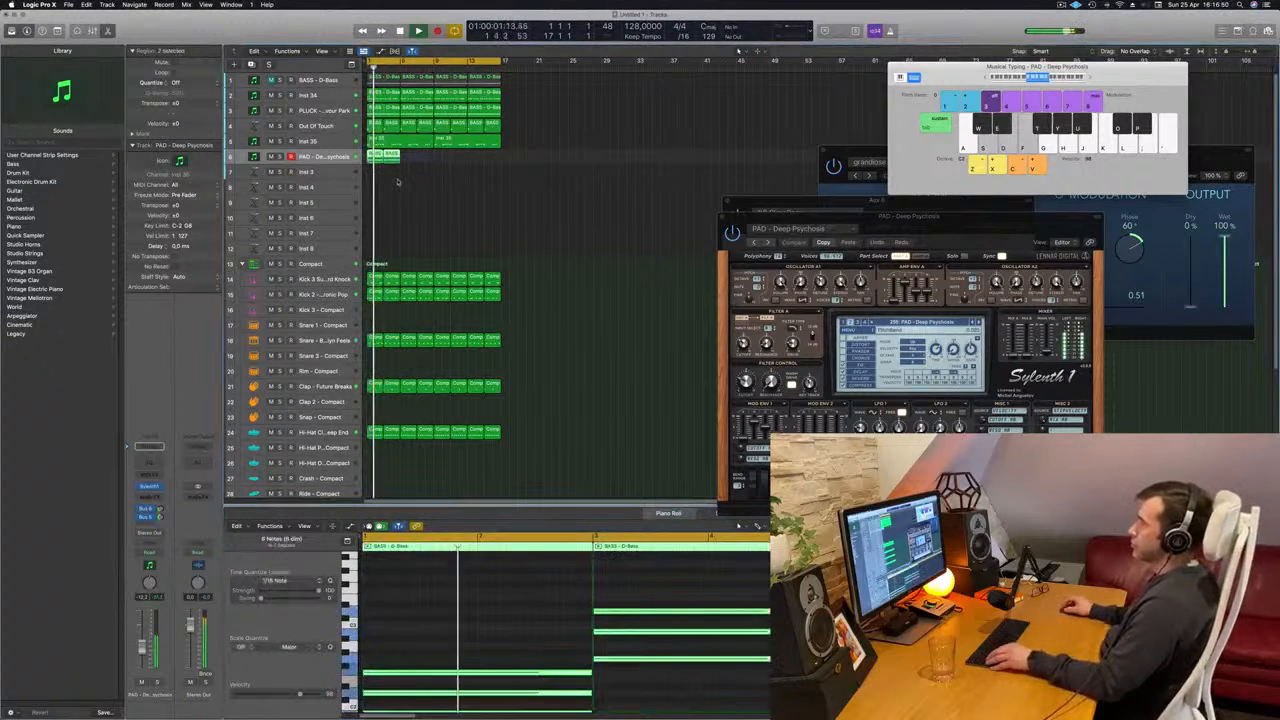
scroll(416, 219, "right", 3)
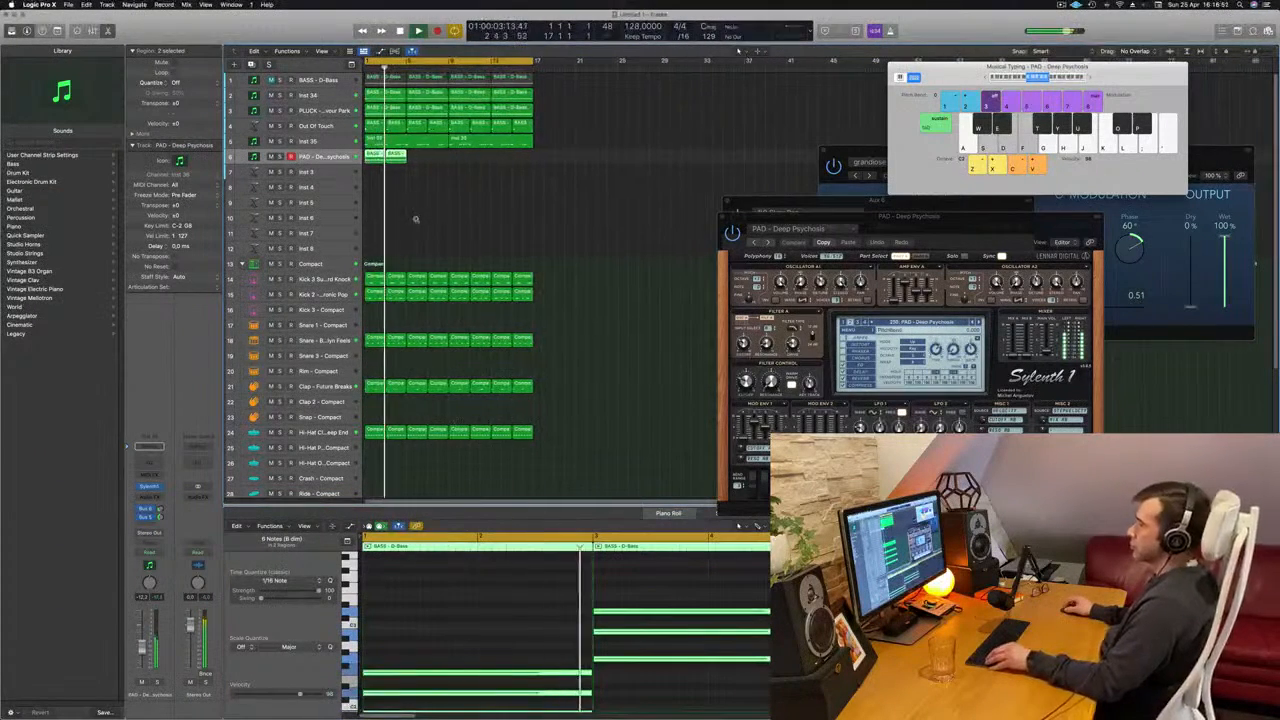
scroll(420, 204, "left", 2)
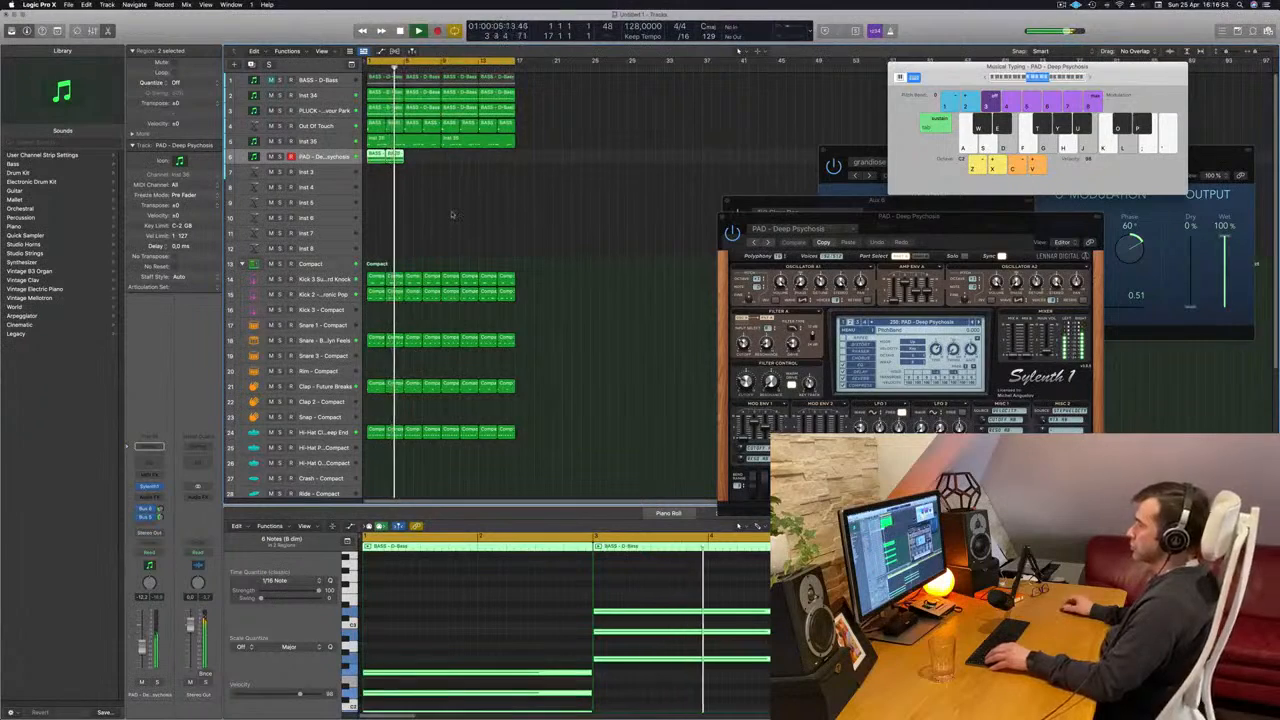
key("Return")
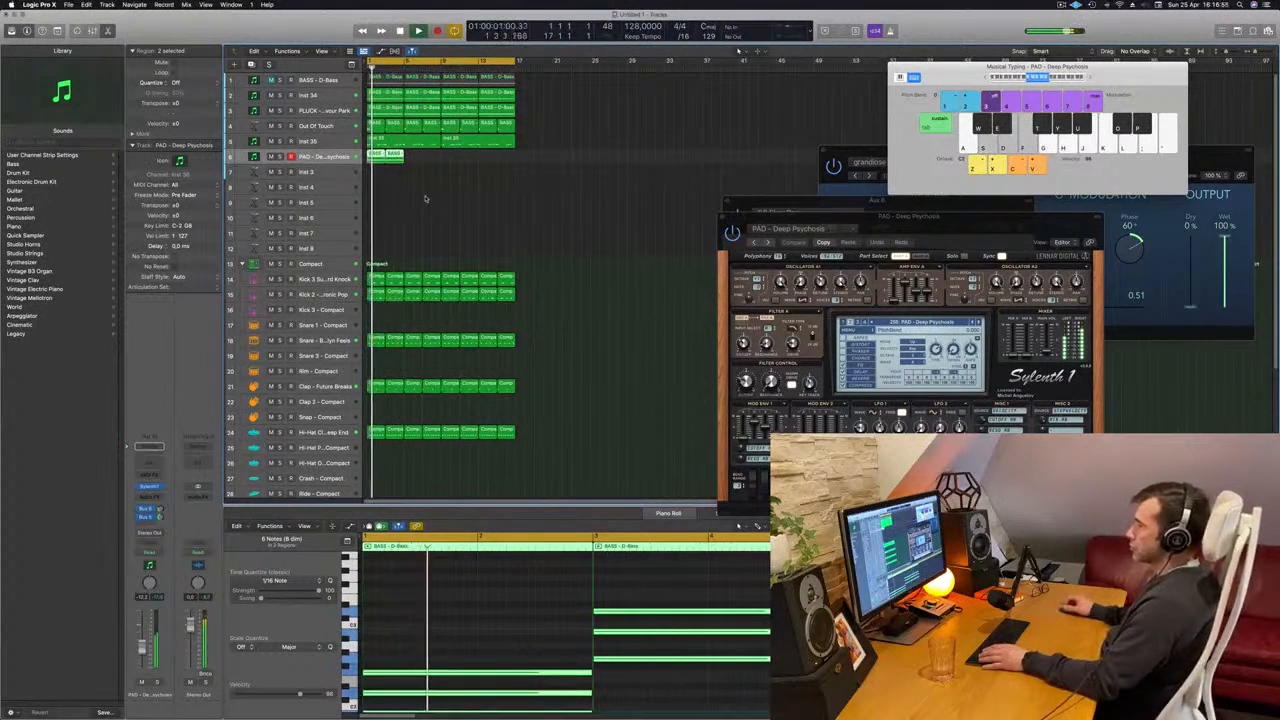
key("Return")
left_click(688, 704)
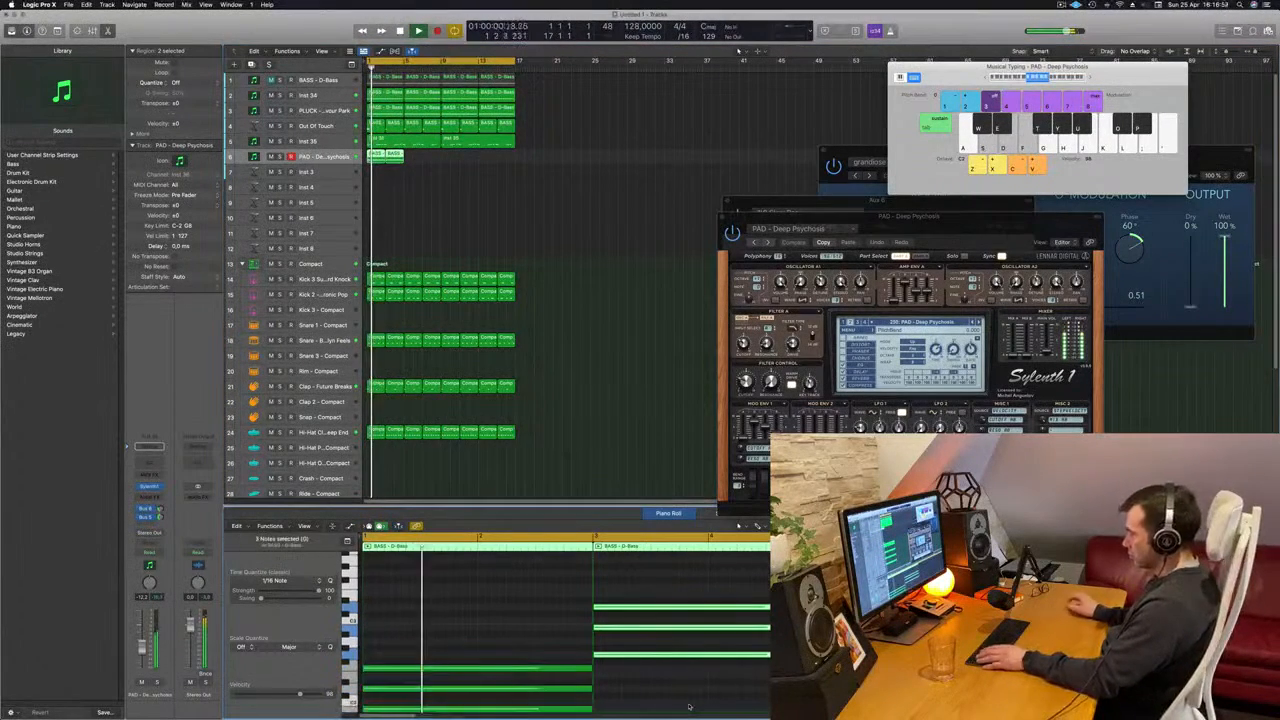
key("Return")
key("alt+shift+Down")
key("Return")
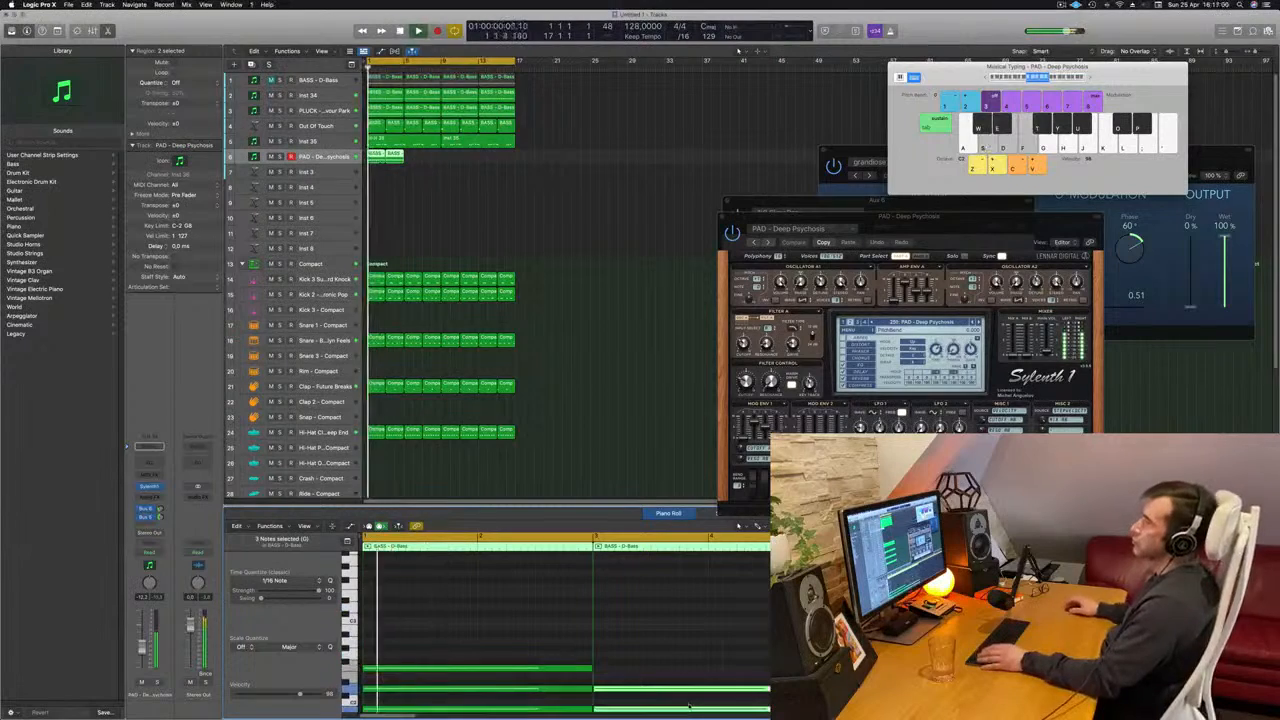
- Repeat the two Deep Psychosis chord regions until they fill all 16 bars, and play from the start
scroll(461, 193, "up", 2)
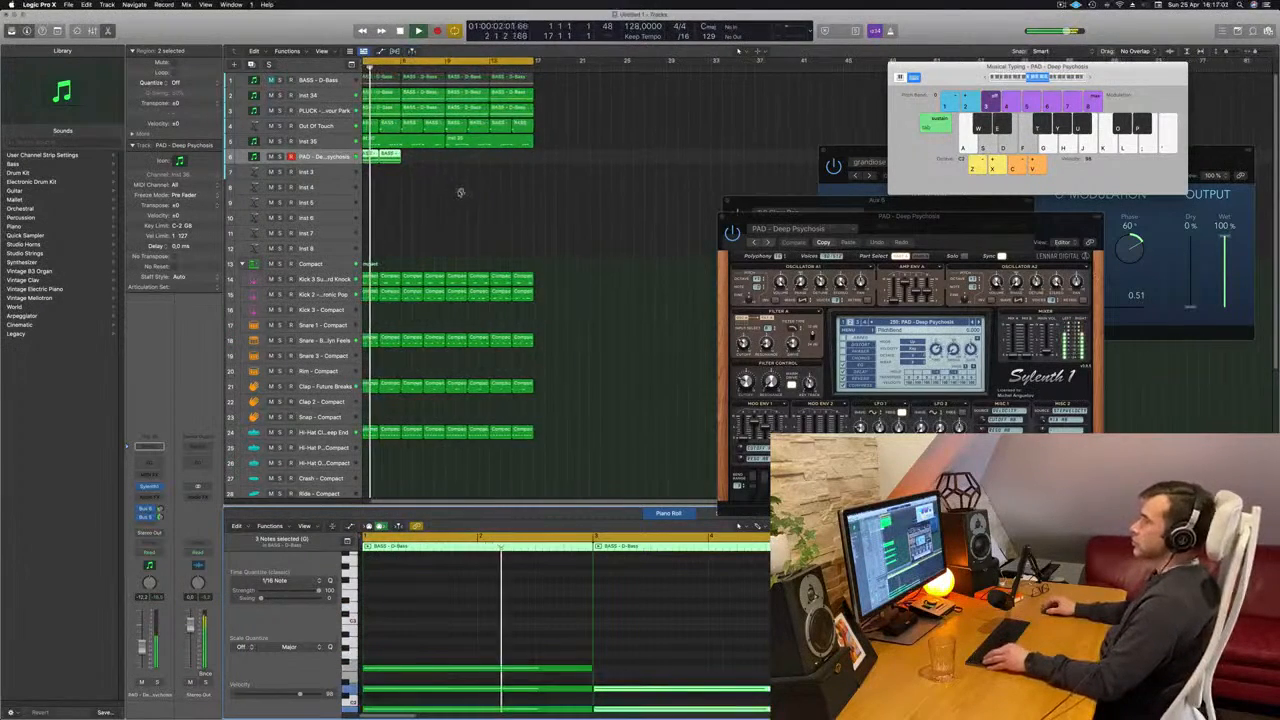
scroll(461, 193, "down", 4)
scroll(461, 193, "up", 1)
scroll(445, 197, "up", 1)
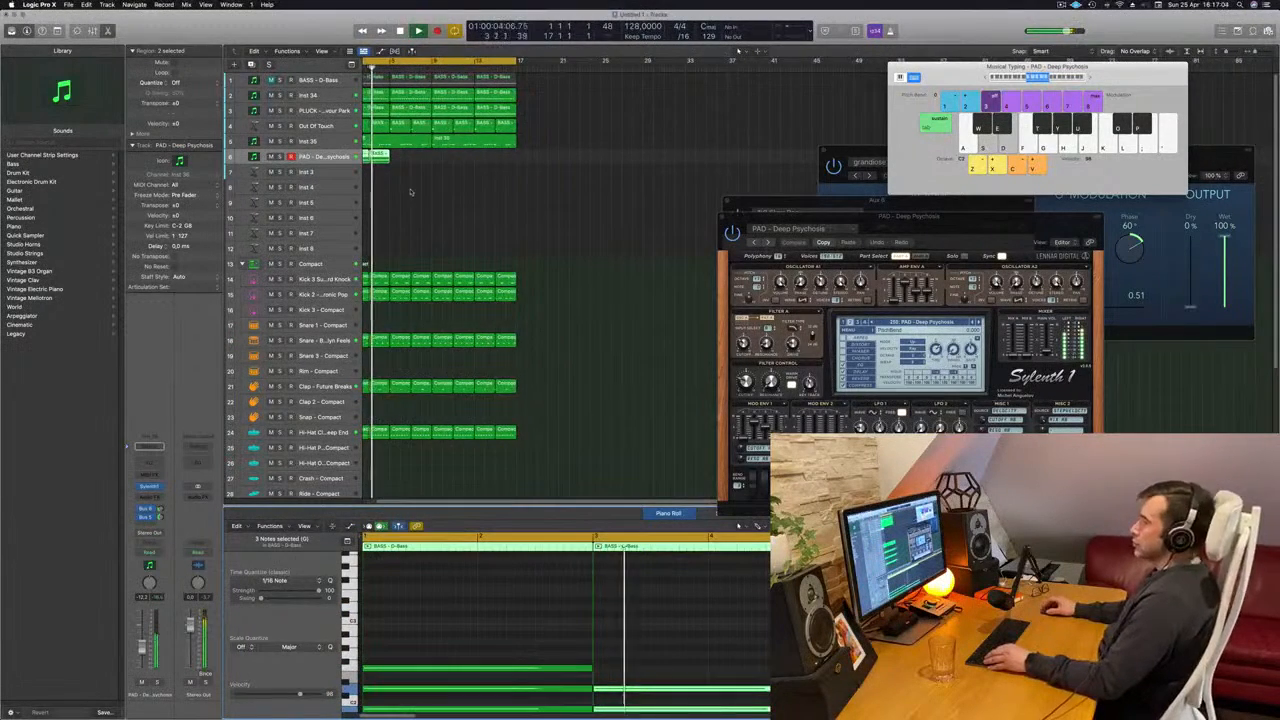
scroll(408, 186, "up", 1)
left_click(381, 172)
left_click_drag(381, 172, 465, 164)
key("Return")
- Mute the Out Of Touch track, unmute the D-Bass track and select it while replaying from the start
key("Return")
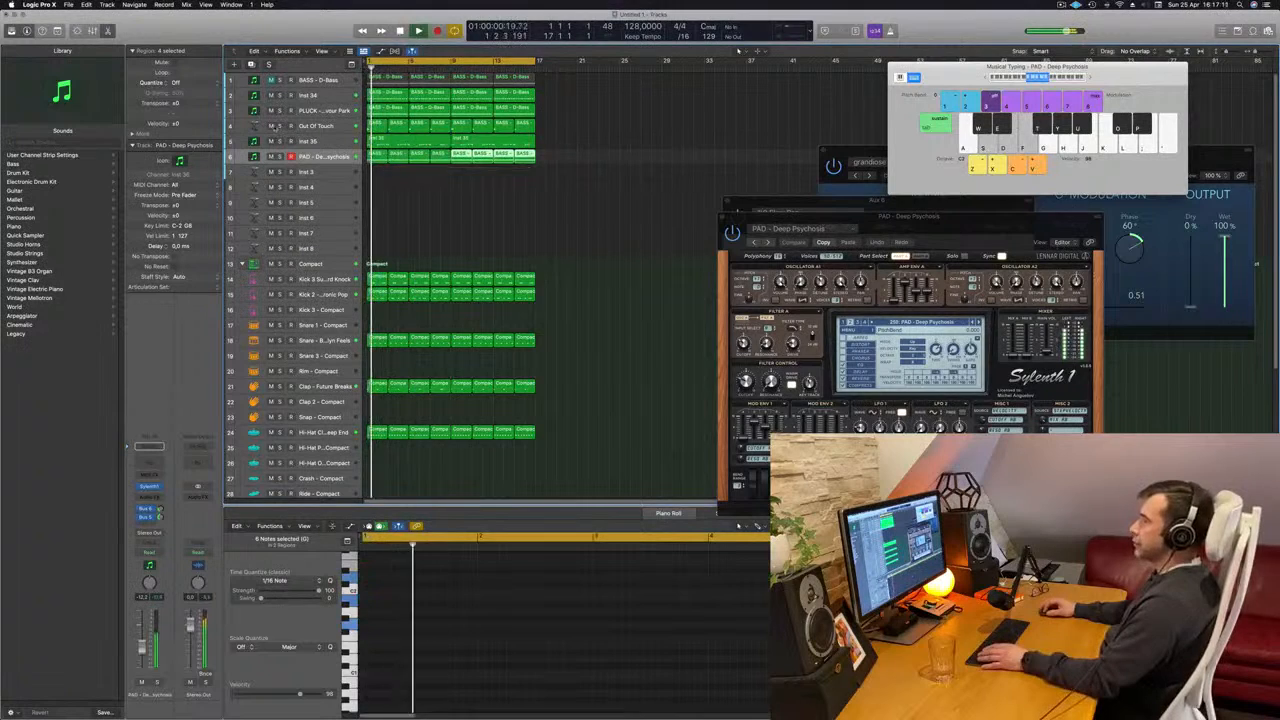
key("Return")
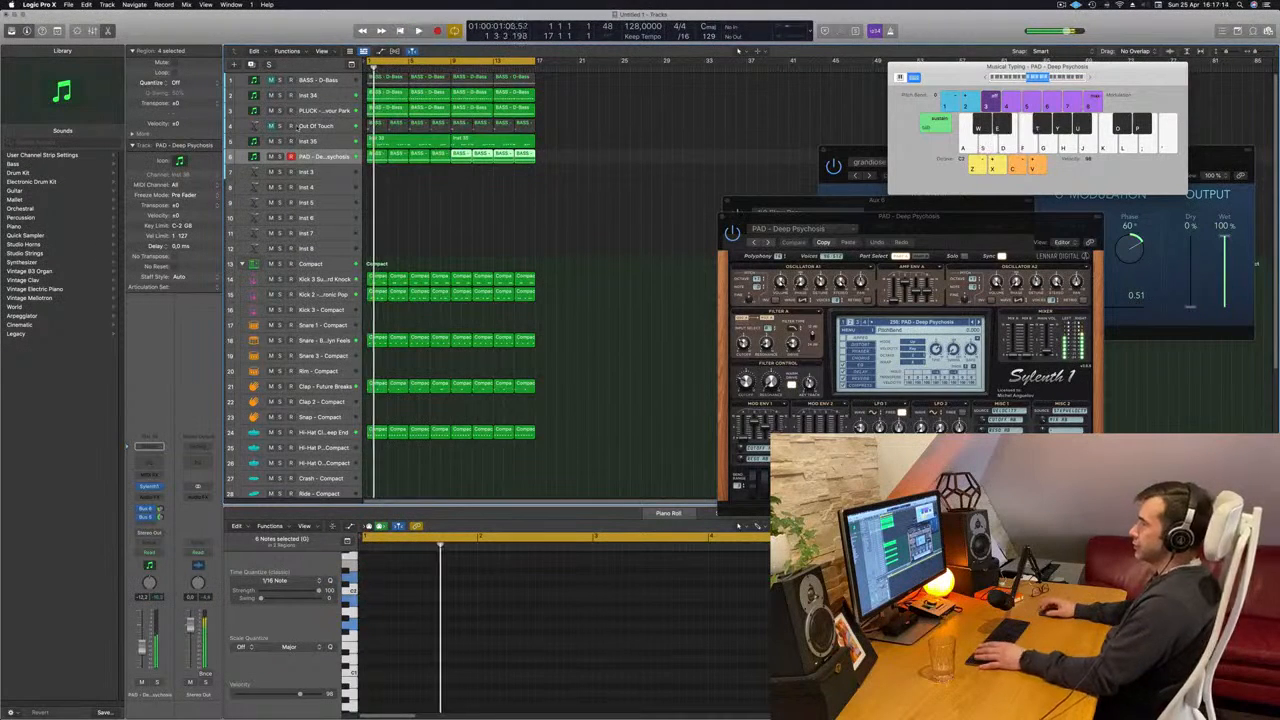
key("Return")
left_click(270, 80)
key("Return")
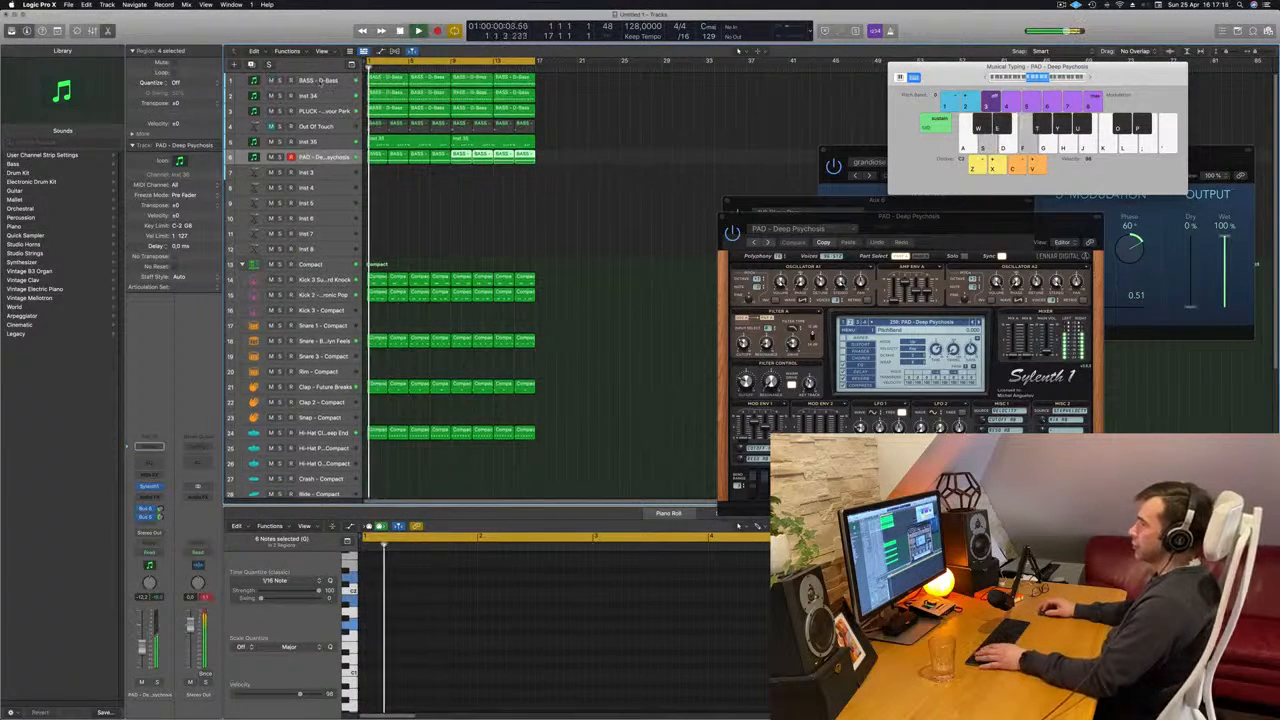
left_click(316, 80)
key("Return")
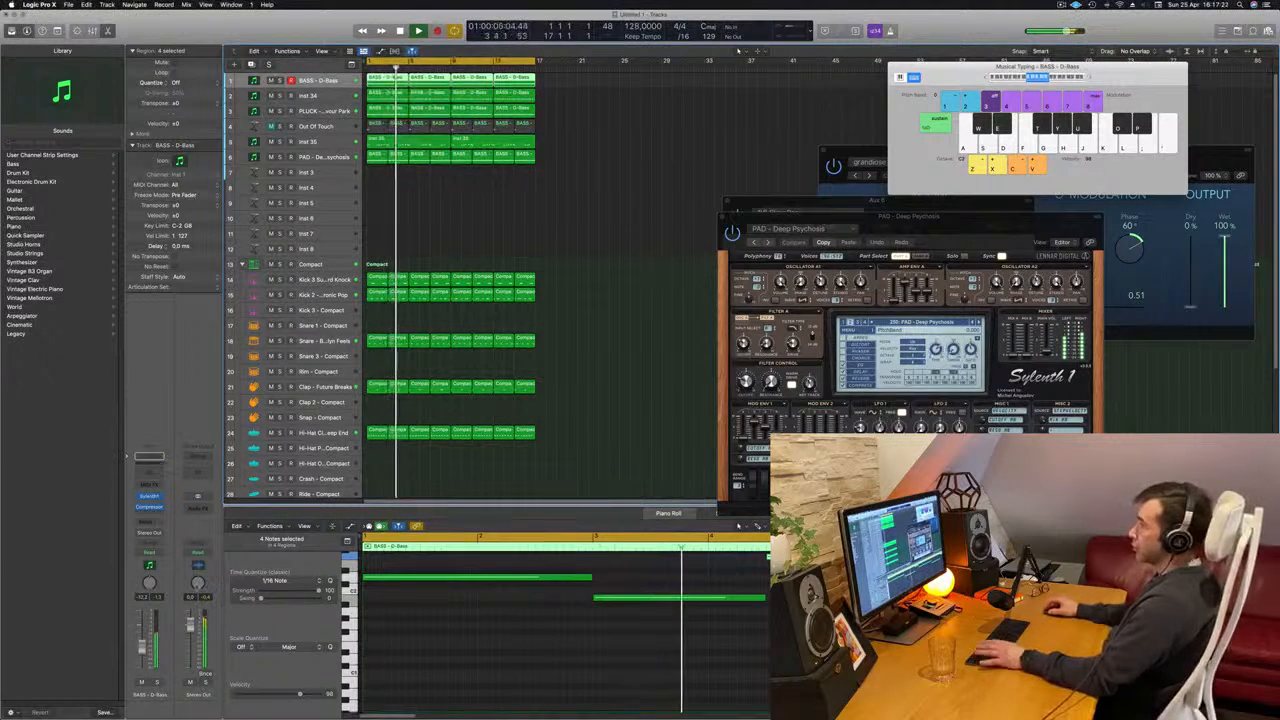
- Unmute the Out Of Touch track and select it while replaying the arrangement from the start
key("Return")
key("Return")
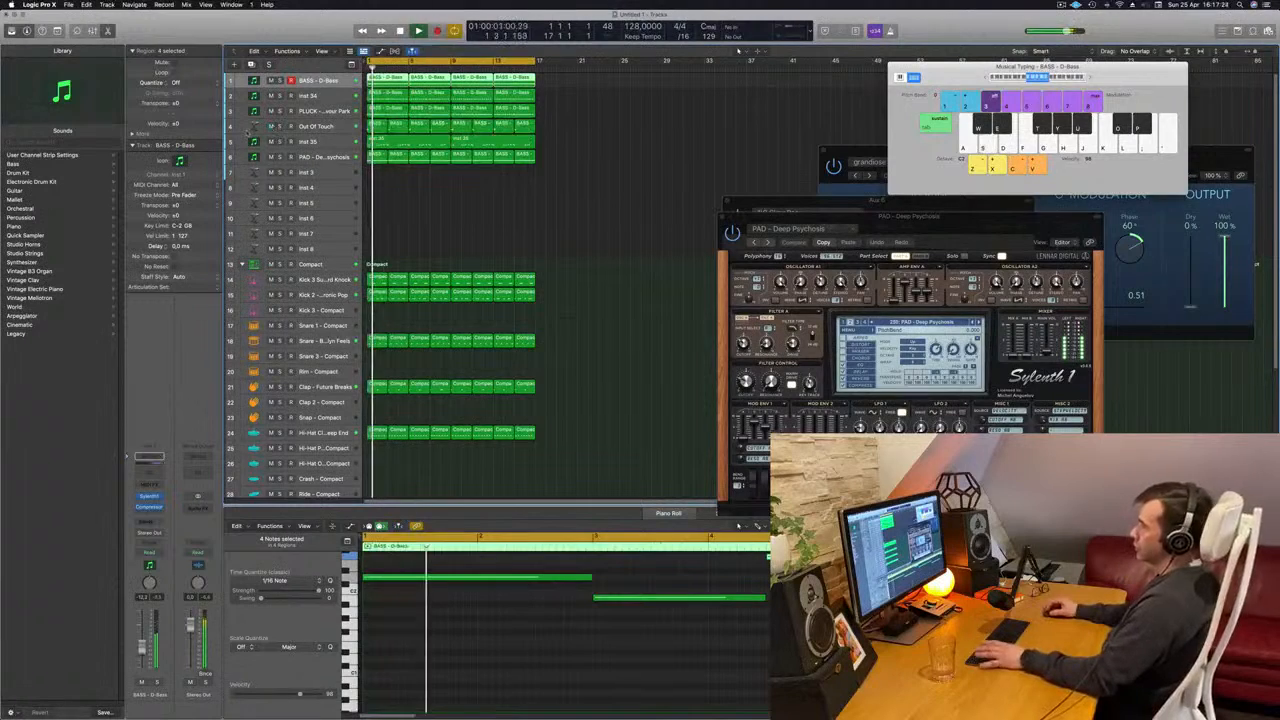
key("Return")
left_click(320, 127)
key("Return")
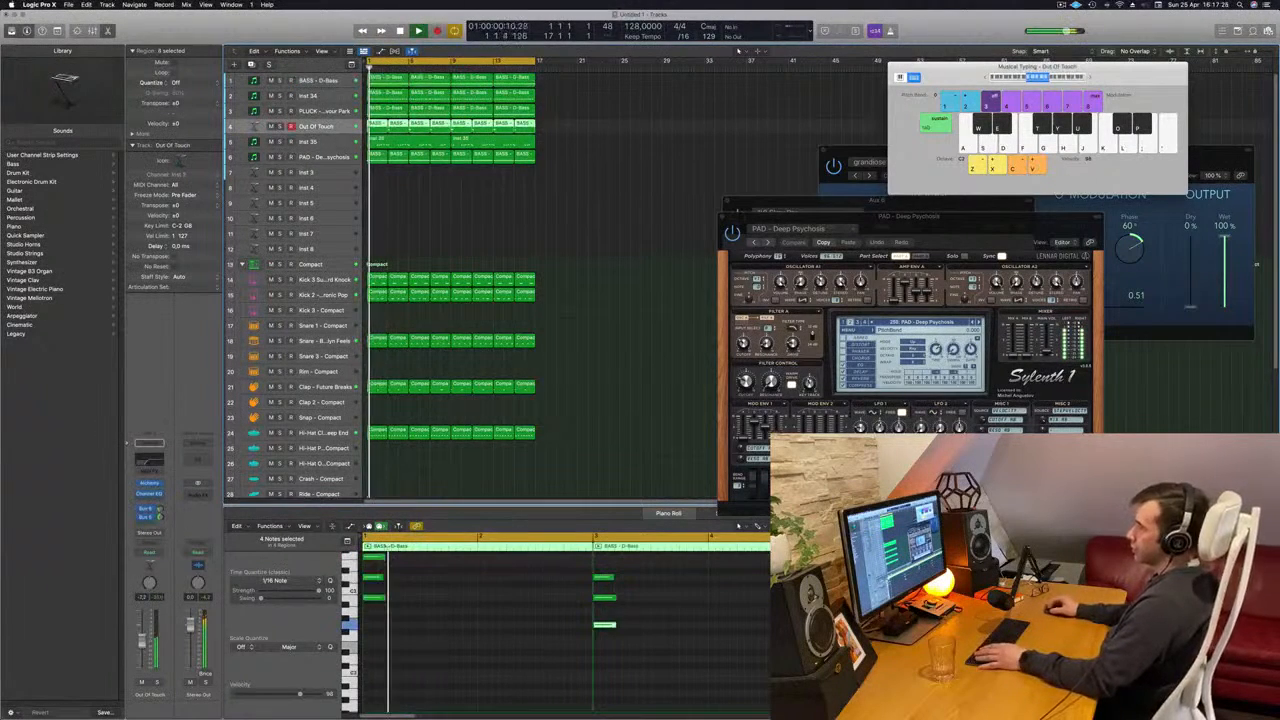
key("Return")
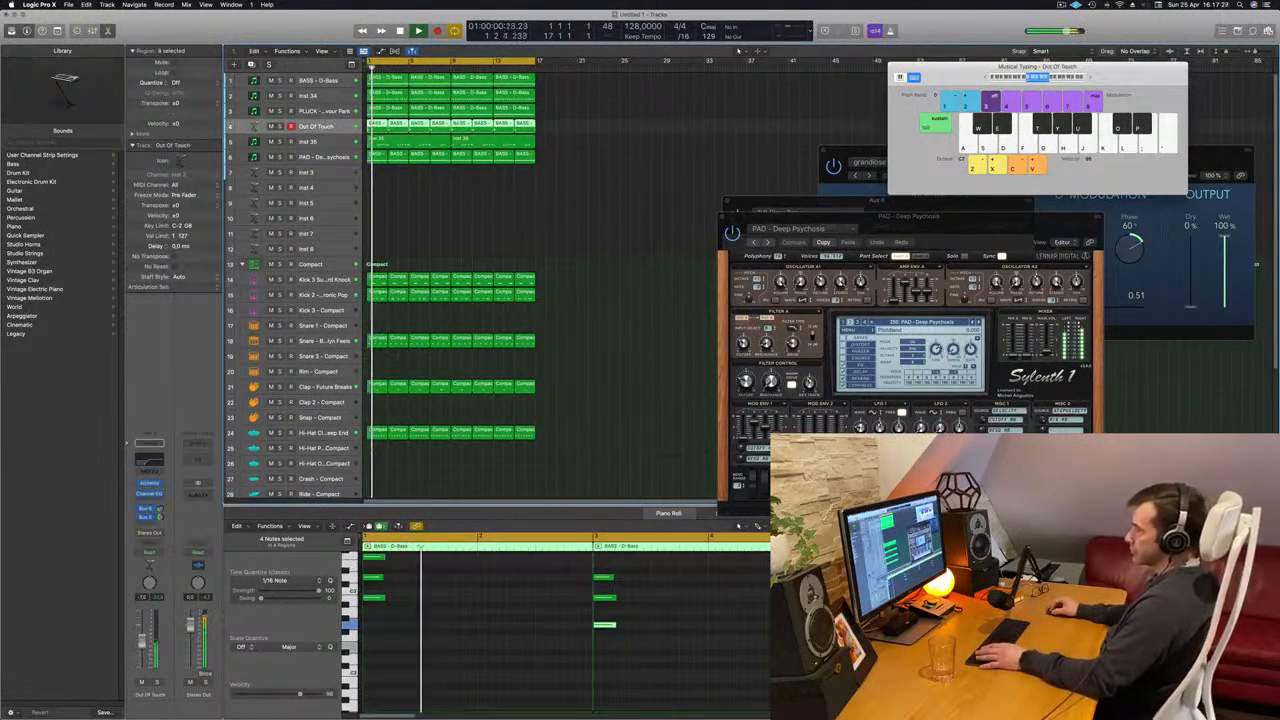
- Compare the mix with the Inst 35 melody track muted and unmuted, and select that track
left_click(500, 213)
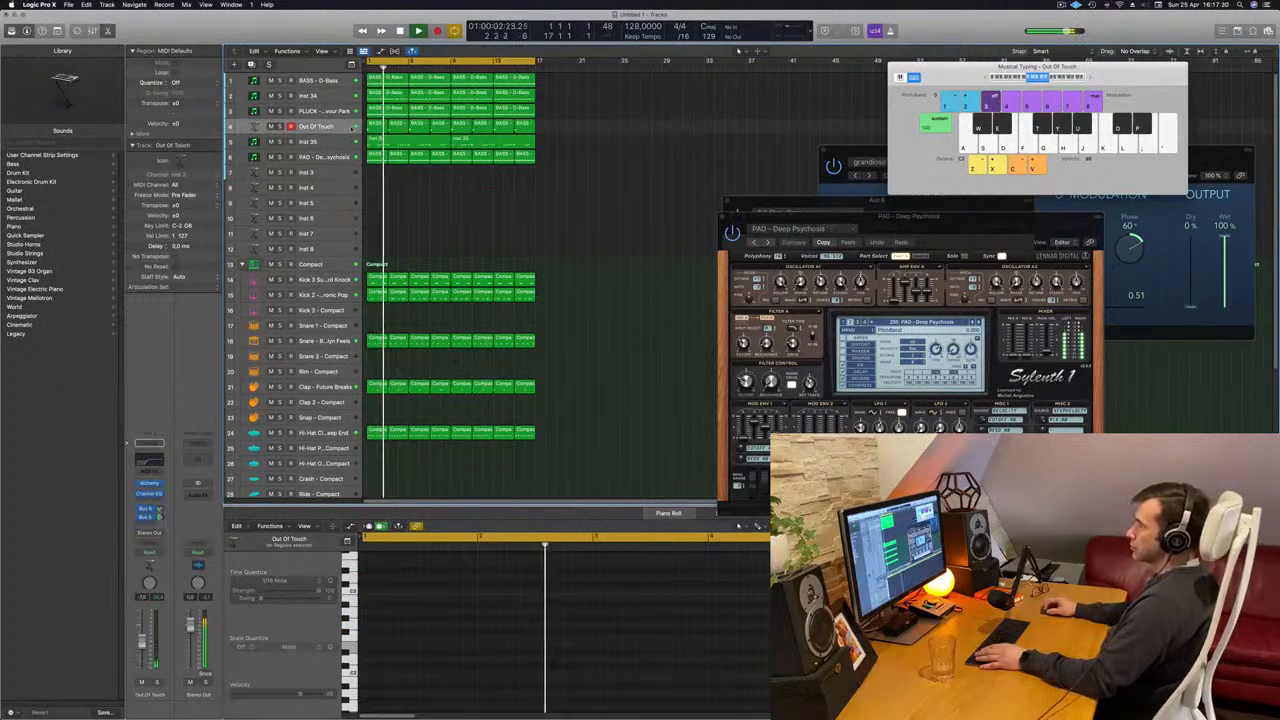
left_click(271, 143)
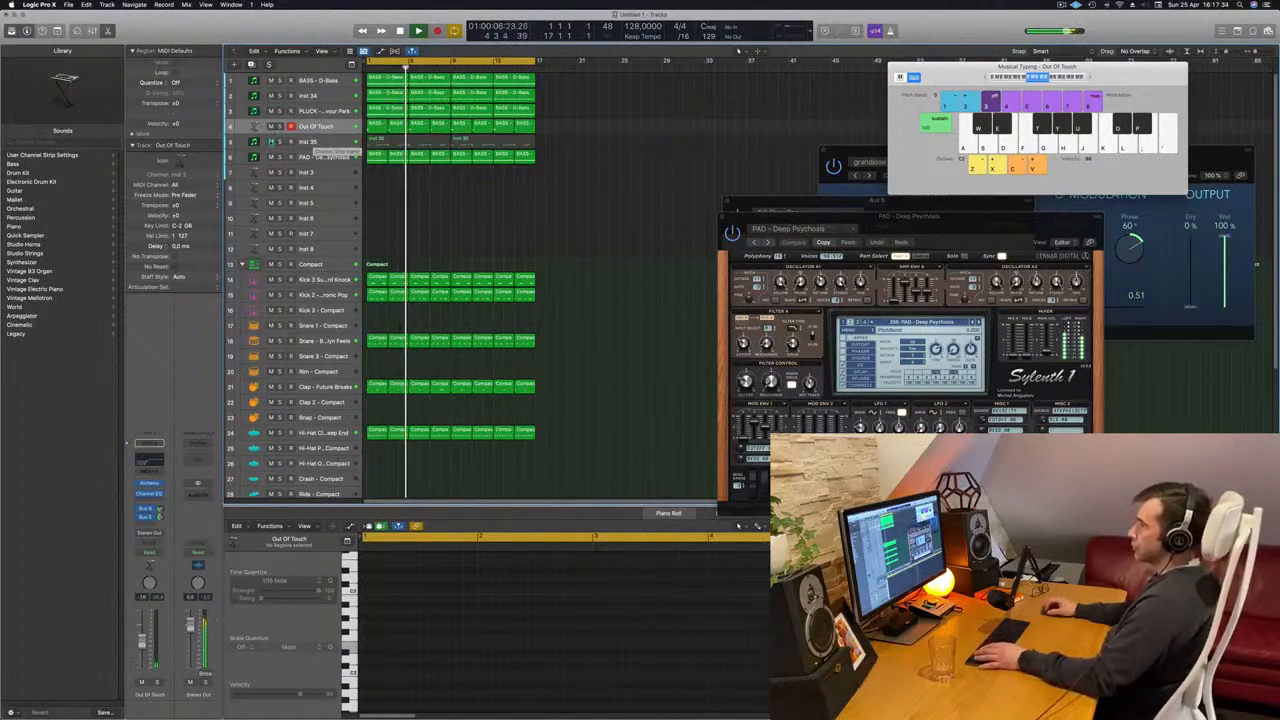
left_click(300, 143)
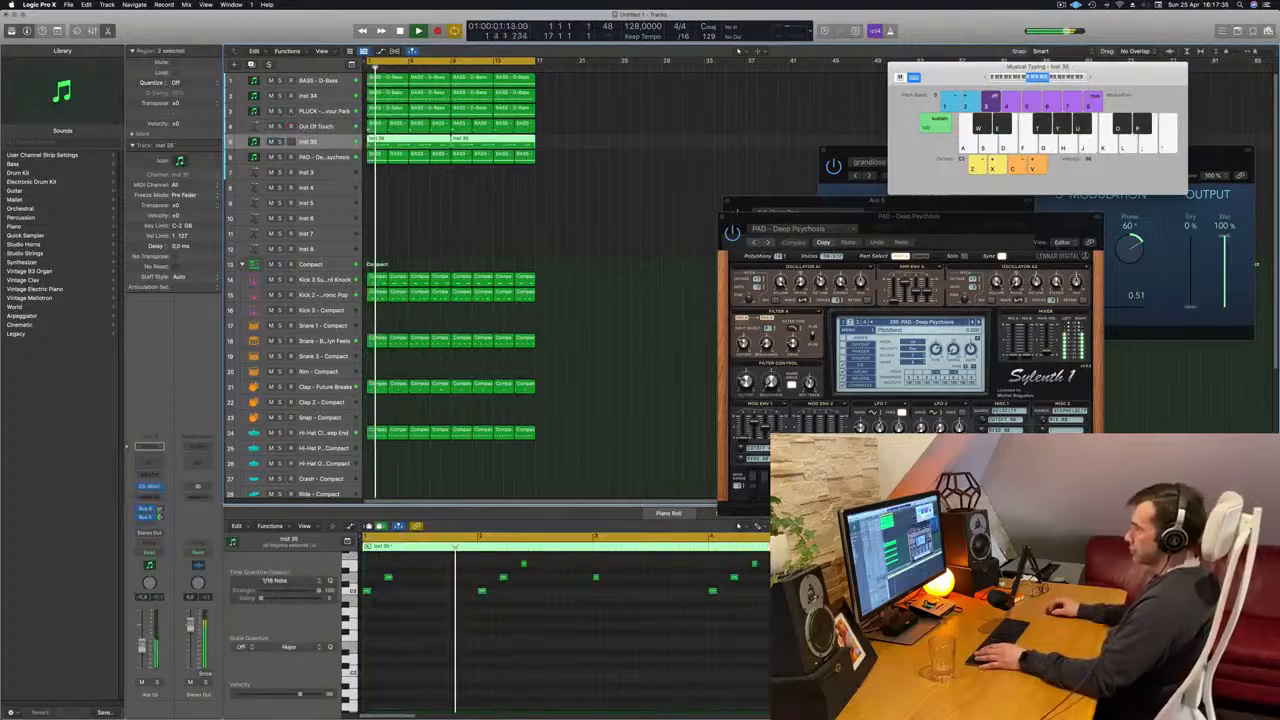